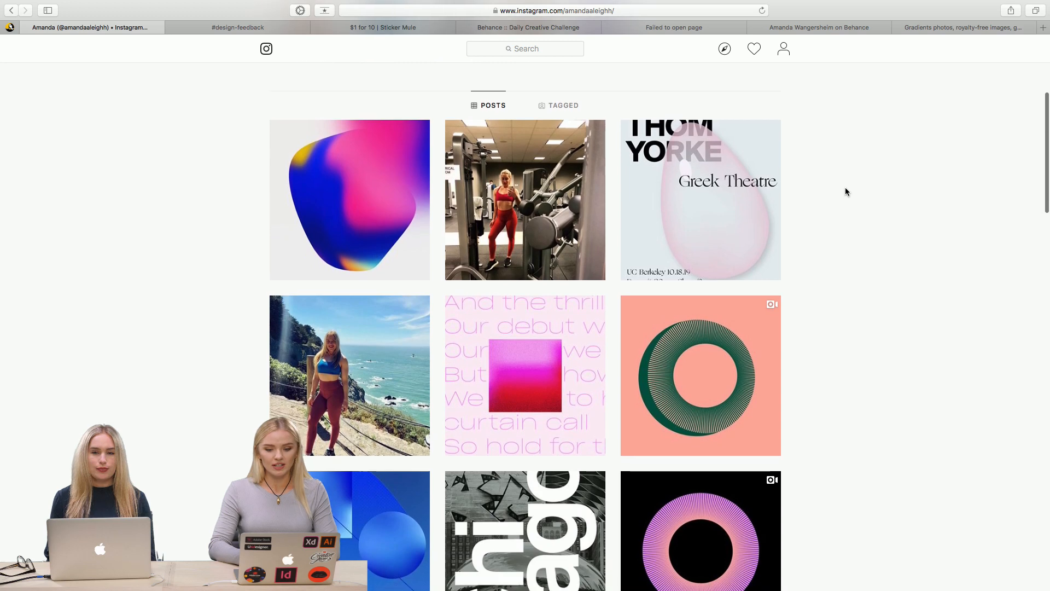
# - Preview the coral ring video post and the Thom Yorke Greek Theatre post
pyautogui.click(704, 340)
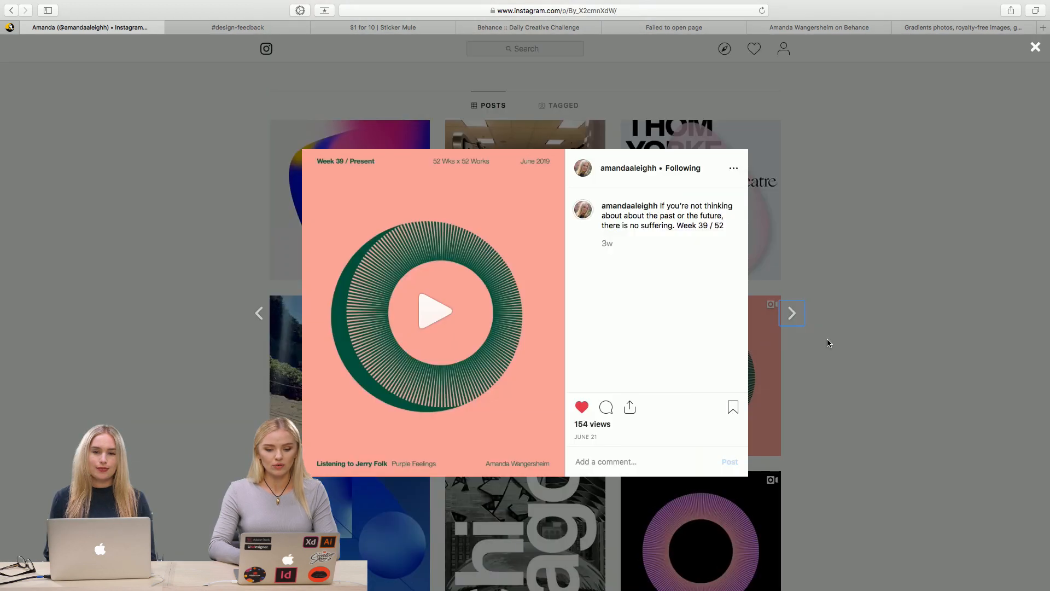
pyautogui.click(420, 313)
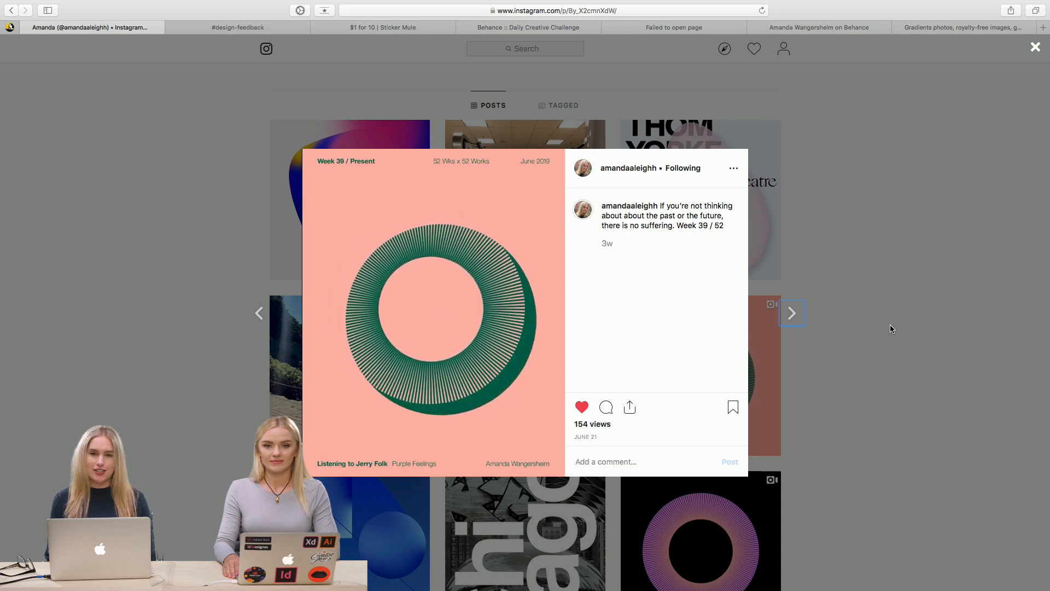
pyautogui.click(906, 274)
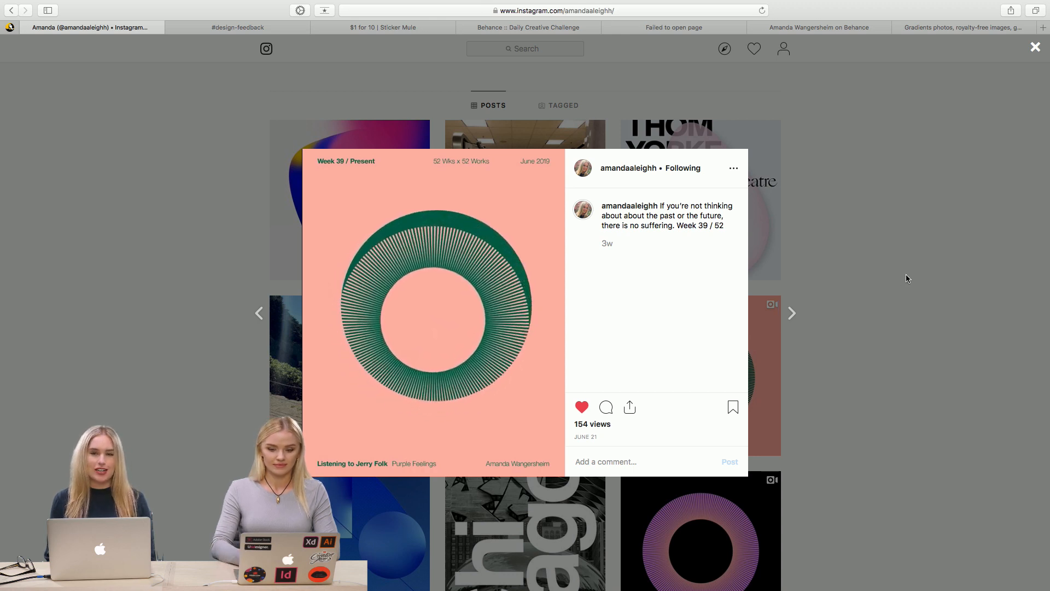
pyautogui.scroll(-1, 711, 368)
pyautogui.scroll(-3, 711, 367)
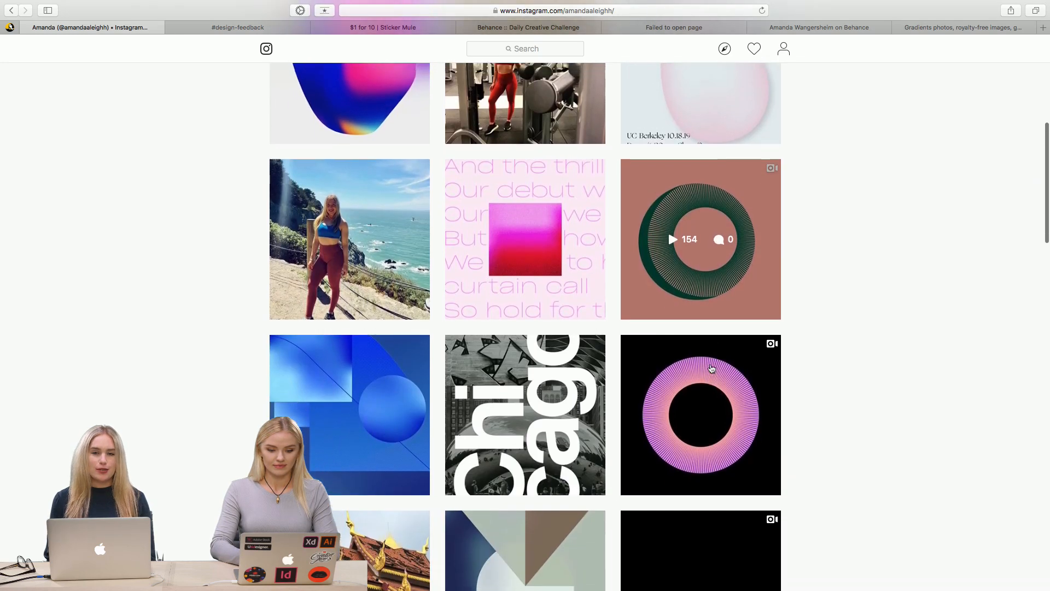
pyautogui.scroll(4, 712, 368)
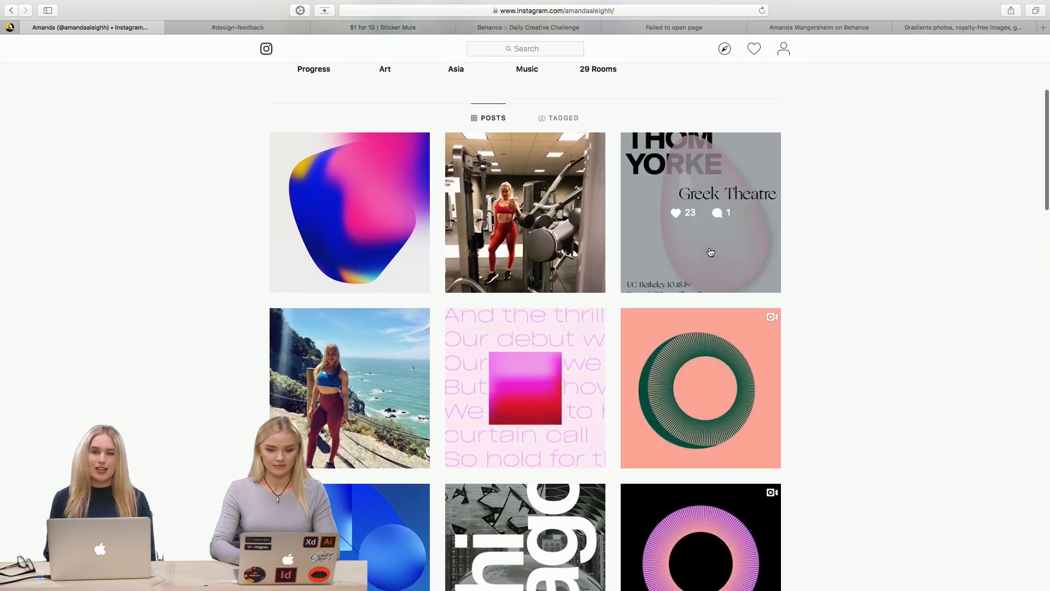
pyautogui.click(710, 258)
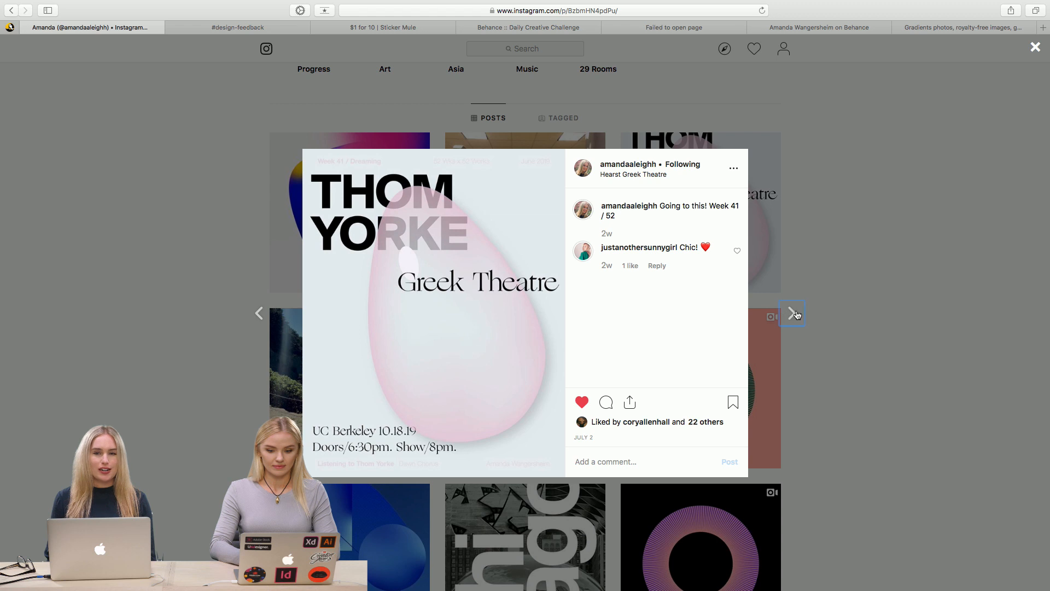
pyautogui.click(838, 359)
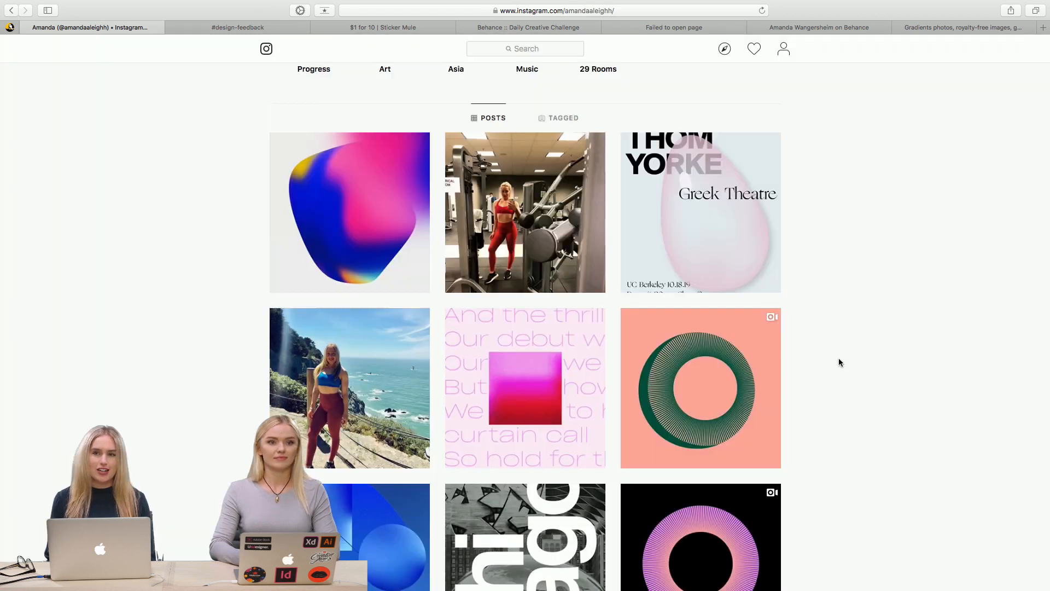
# - Play the pink ring video, then open the red striped-sphere 'Week 22 / World' post
pyautogui.scroll(-5, 789, 409)
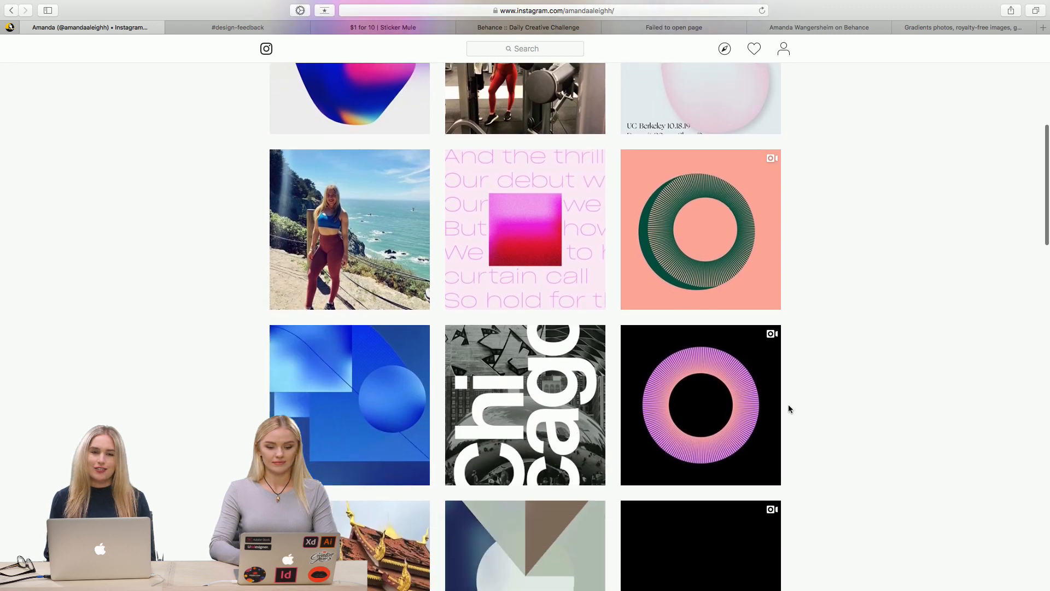
pyautogui.click(751, 400)
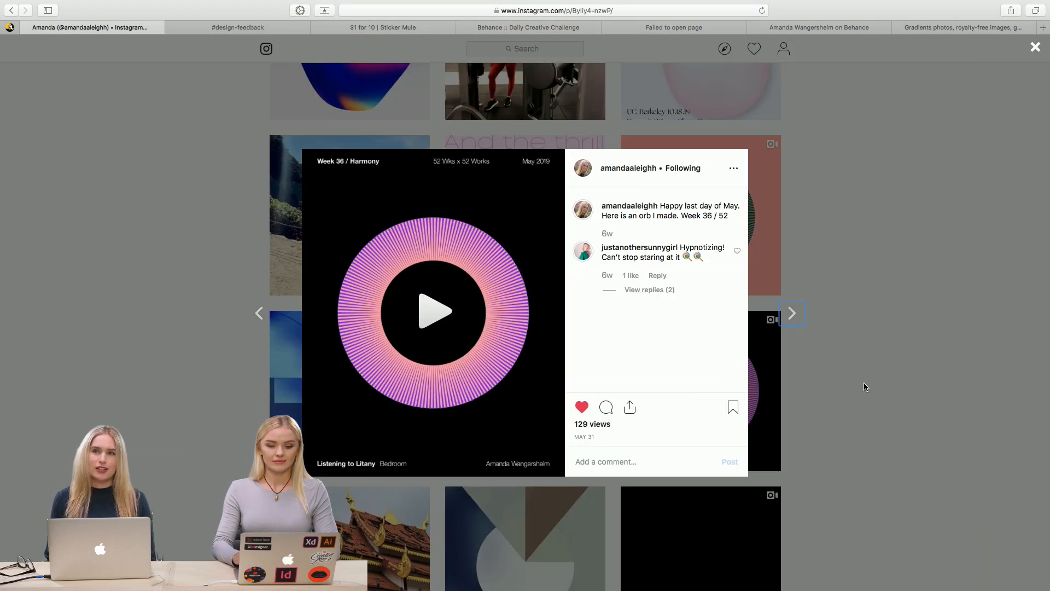
pyautogui.click(432, 321)
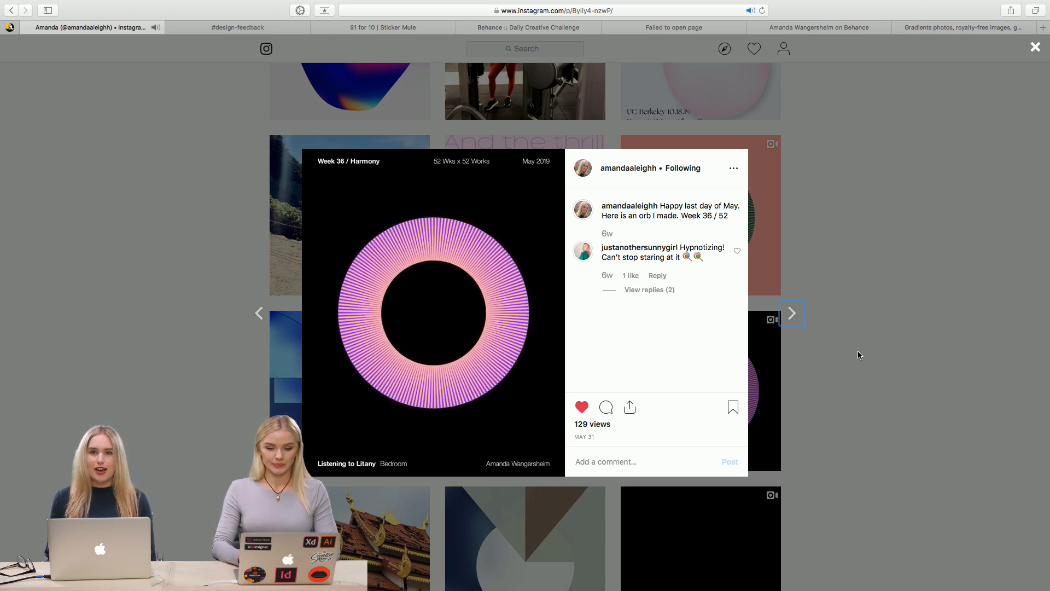
pyautogui.click(833, 329)
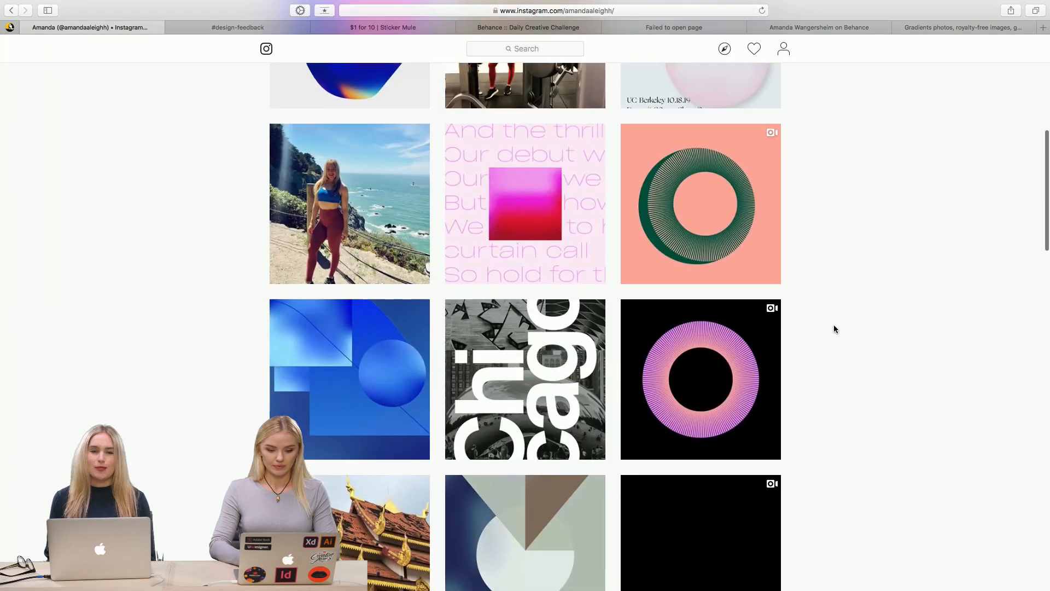
pyautogui.scroll(-10, 835, 328)
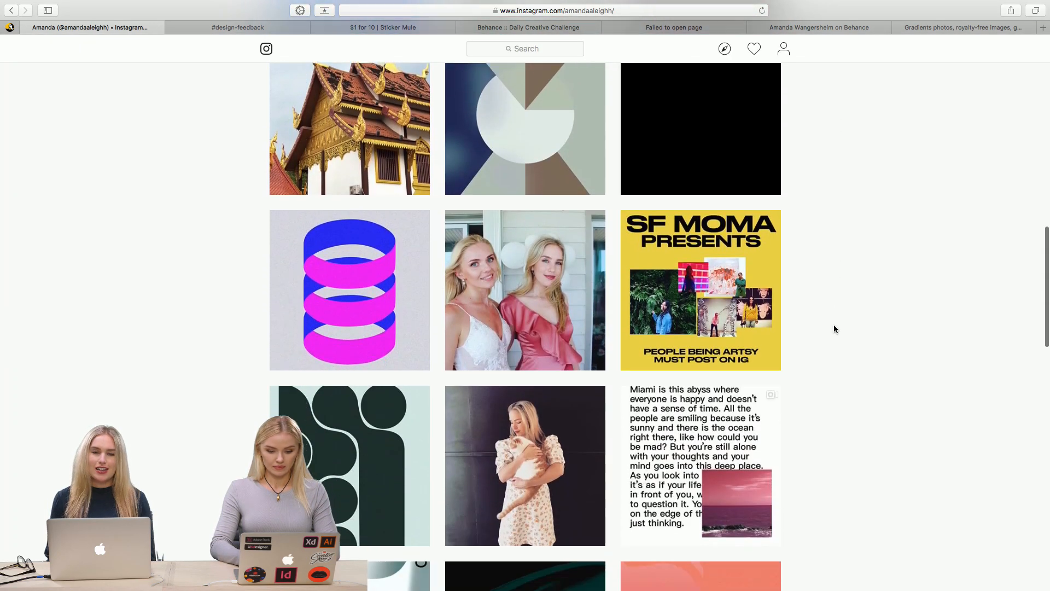
pyautogui.scroll(-10, 834, 326)
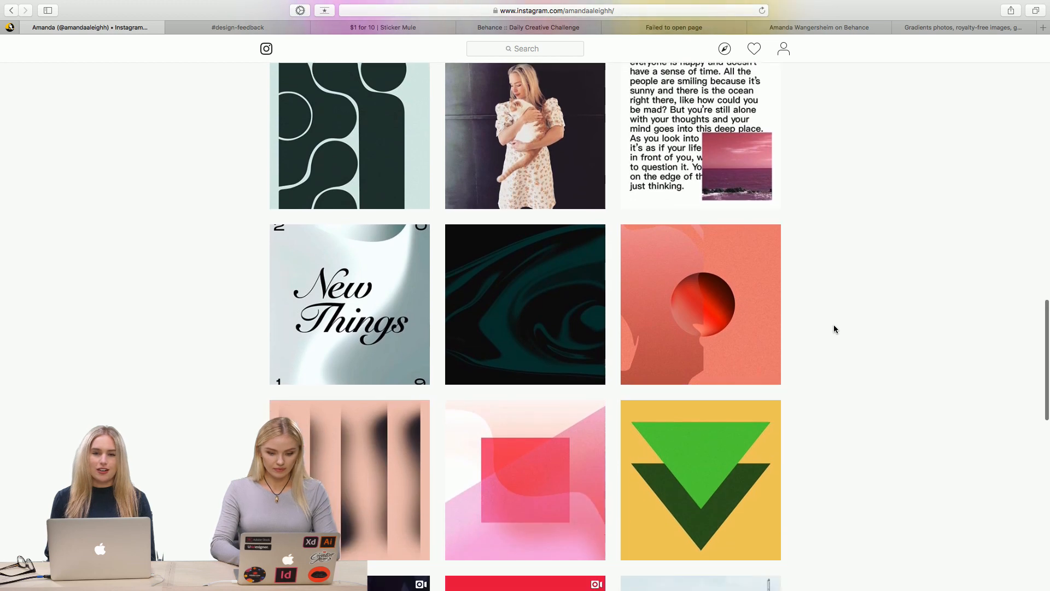
pyautogui.scroll(-5, 834, 328)
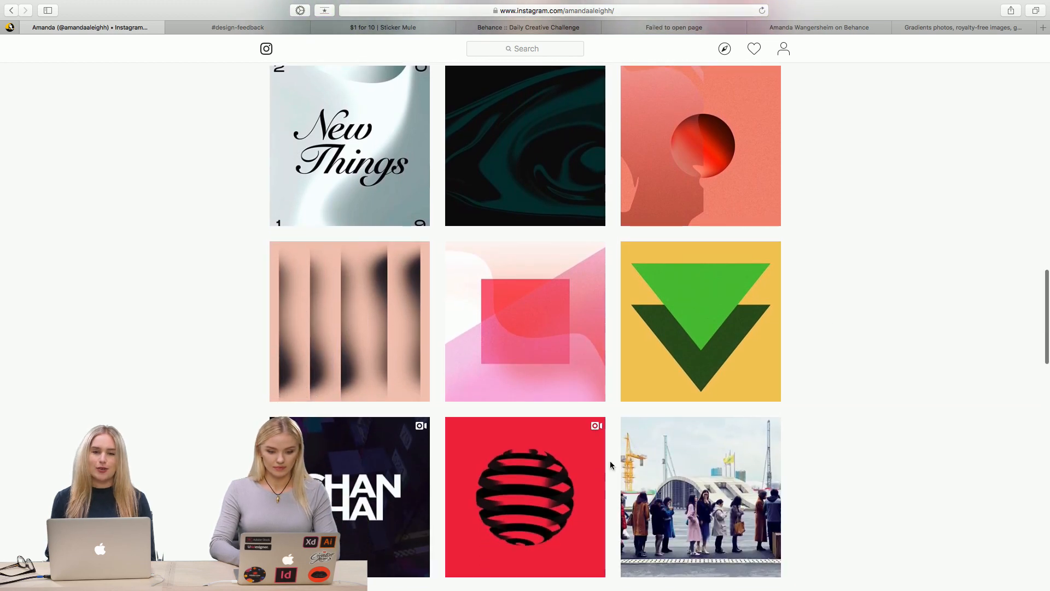
pyautogui.click(493, 487)
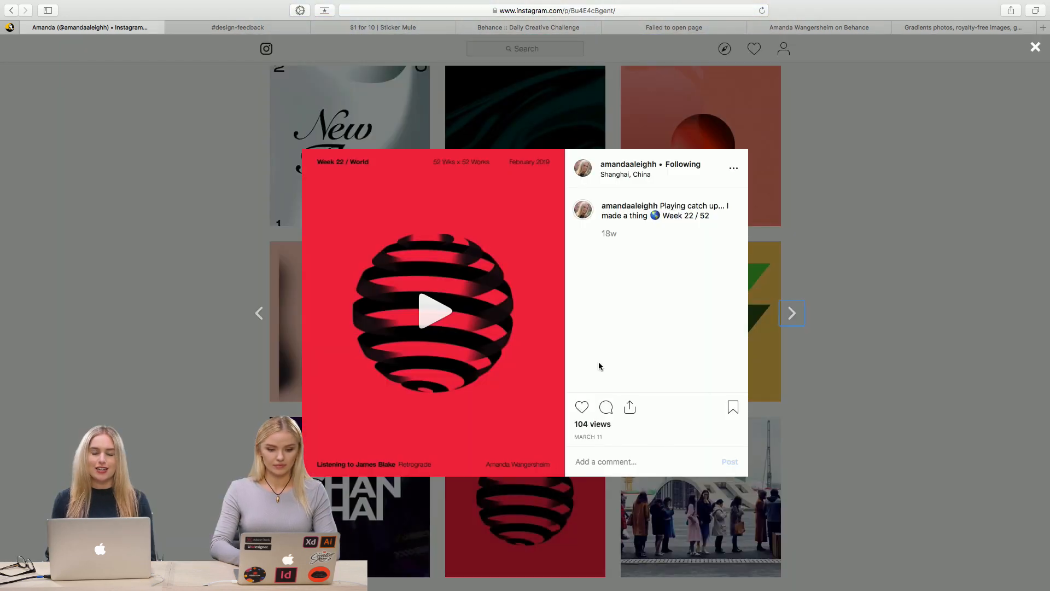
# - Close the 'Week 22 / World' red sphere post to get back to the profile grid
pyautogui.click(848, 292)
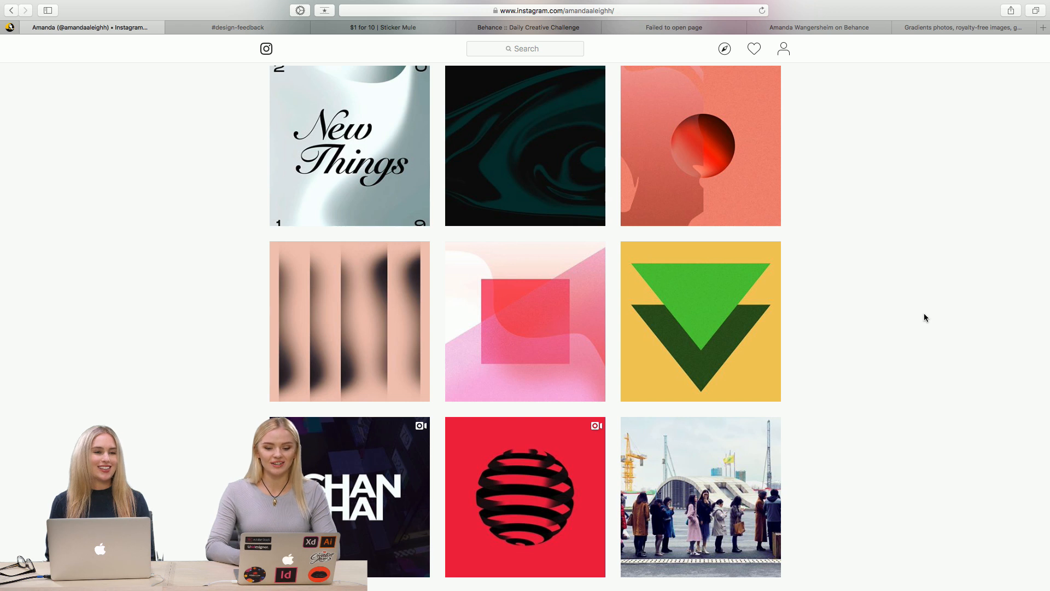
# - Scroll back up through the Instagram profile grid
pyautogui.scroll(1, 925, 315)
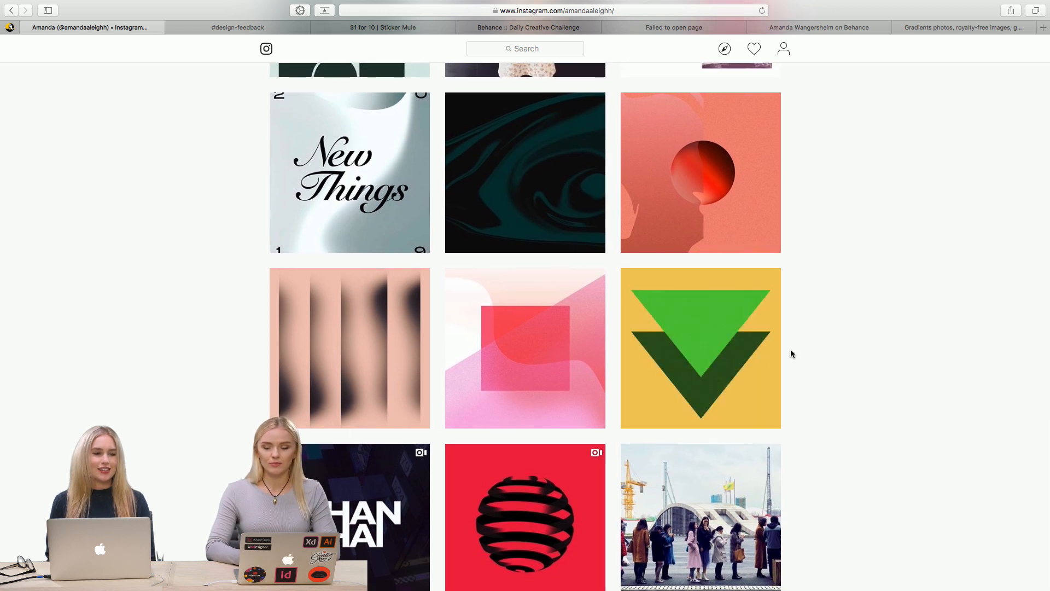
pyautogui.scroll(1, 832, 322)
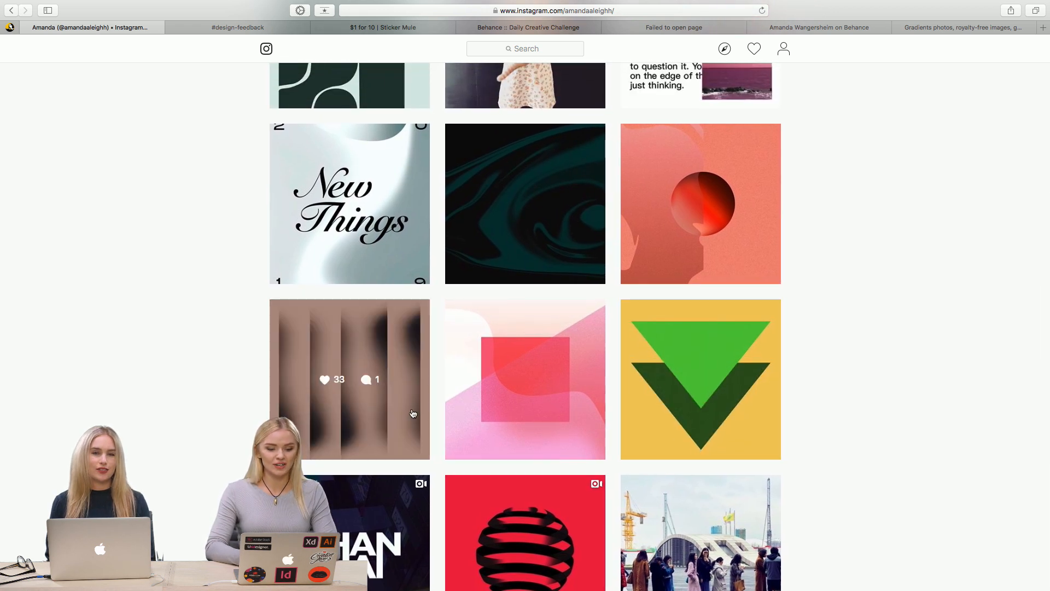
pyautogui.scroll(10, 227, 370)
pyautogui.scroll(12, 227, 371)
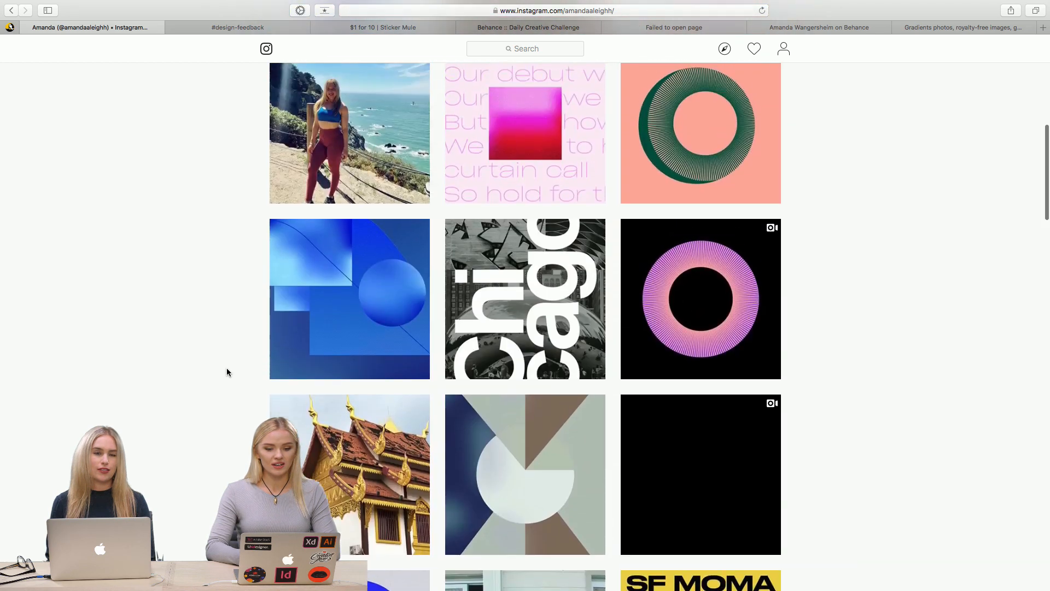
pyautogui.scroll(9, 258, 348)
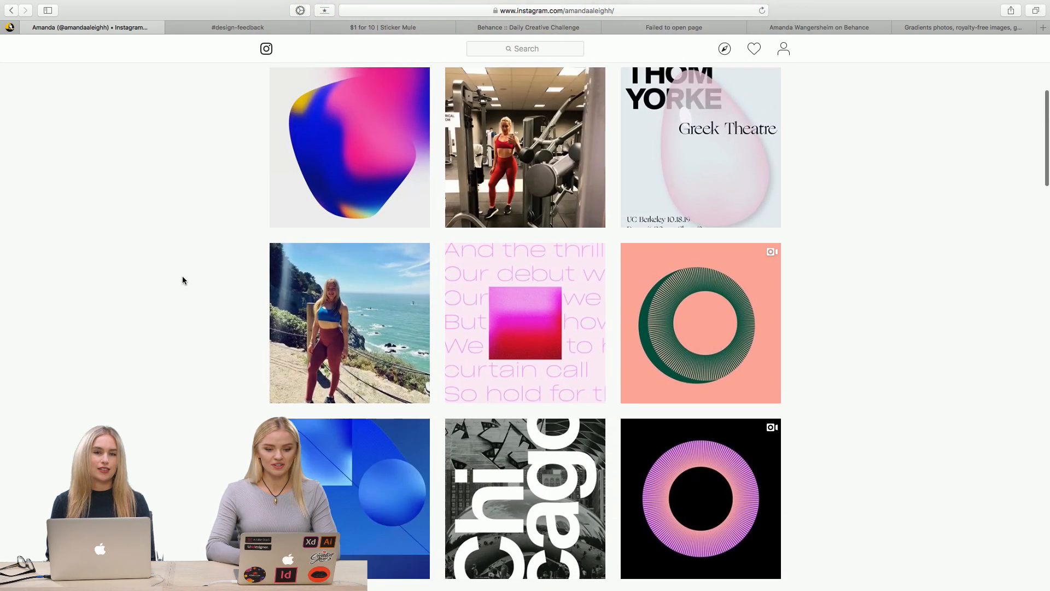
pyautogui.scroll(-1, 182, 277)
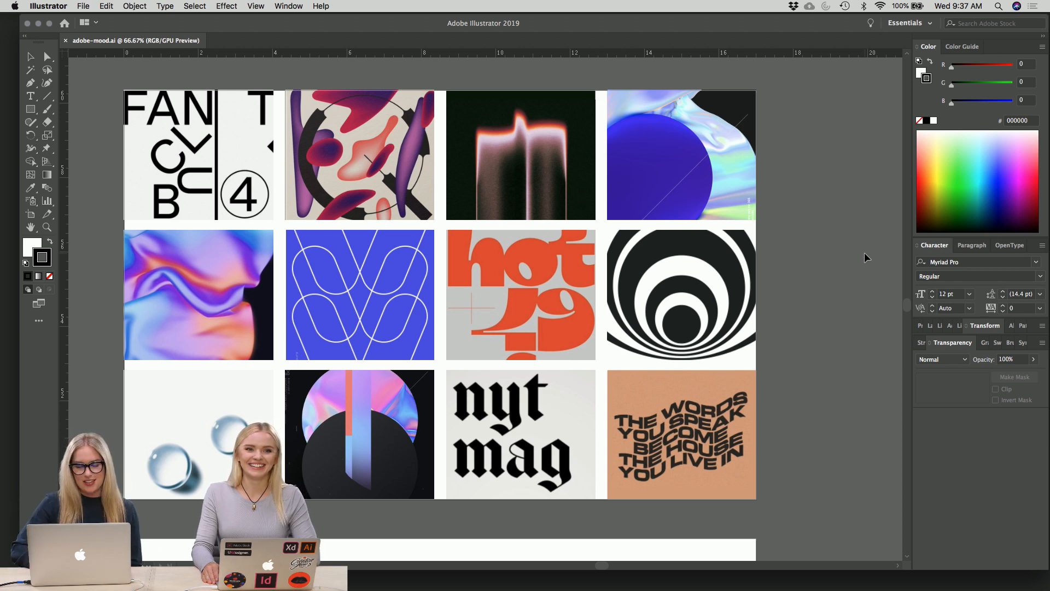
# - Review the Theme Change / Week 43 notes, then bring up 43.psd in Photoshop
pyautogui.scroll(-1, 841, 281)
pyautogui.scroll(1, 841, 280)
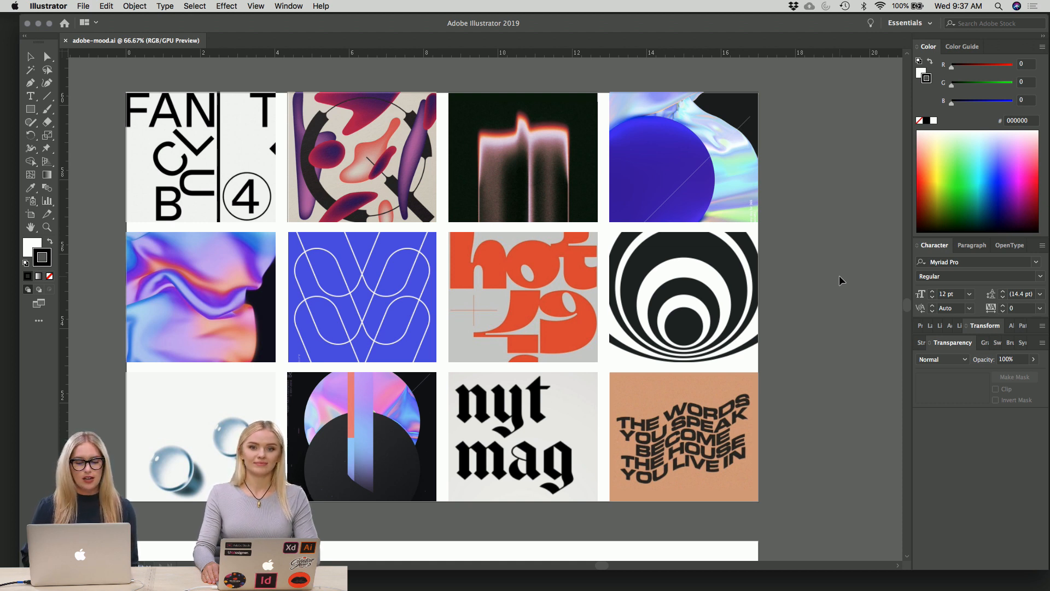
pyautogui.scroll(-5, 842, 280)
pyautogui.scroll(-5, 841, 280)
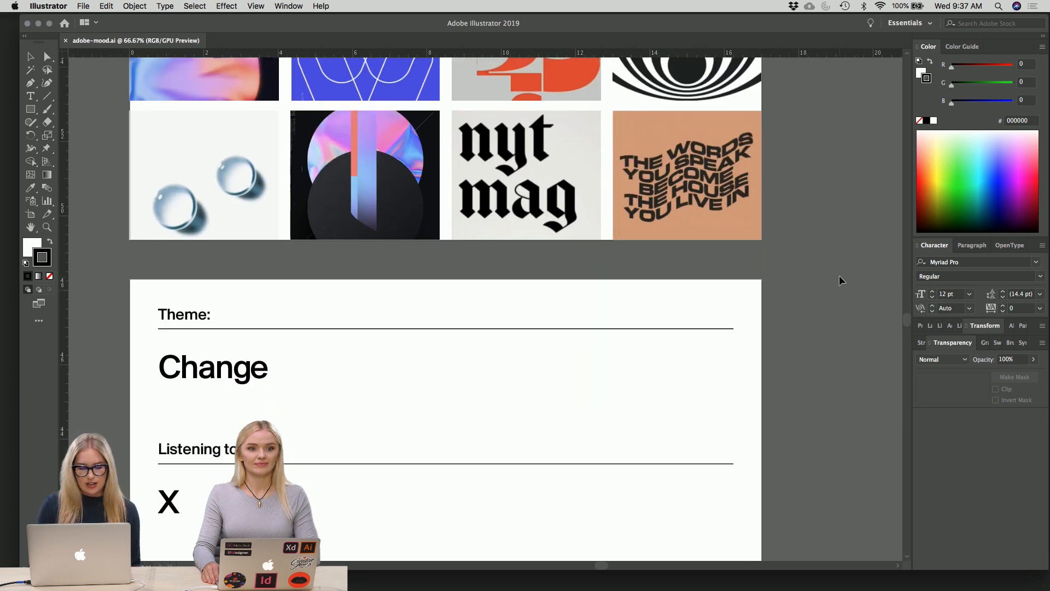
pyautogui.scroll(-1, 841, 280)
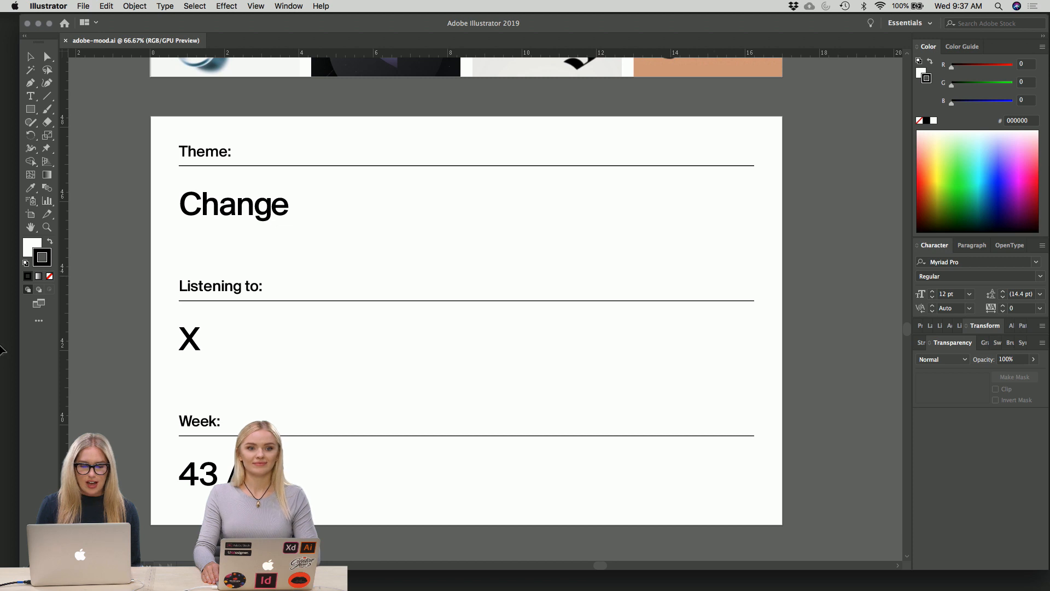
pyautogui.moveTo(6, 355)
pyautogui.click(17, 448)
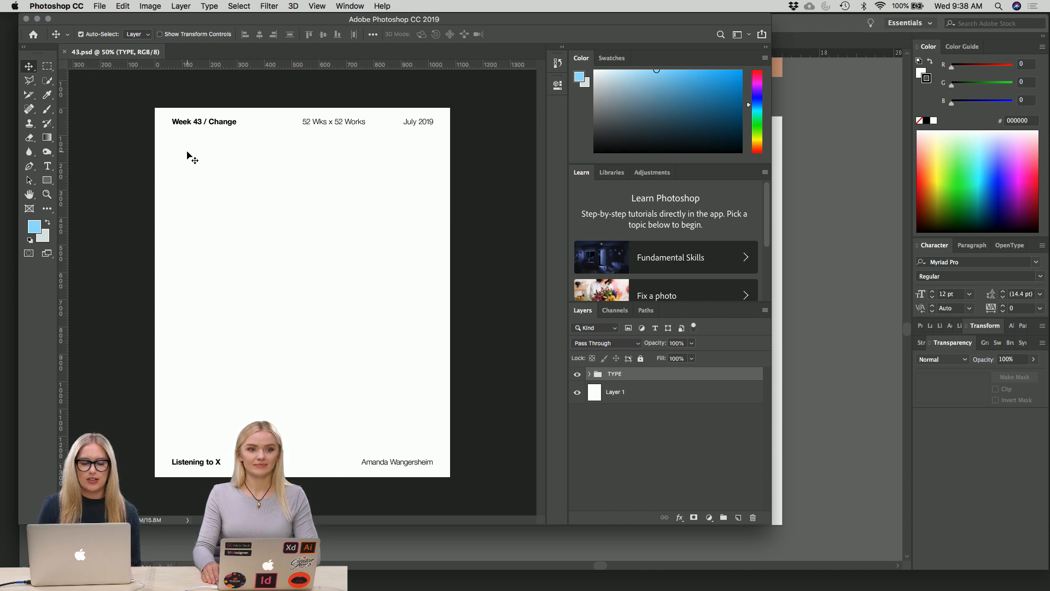
# - Show the poster guides and measure the TYPE group's 121 px spacing
pyautogui.press('super')
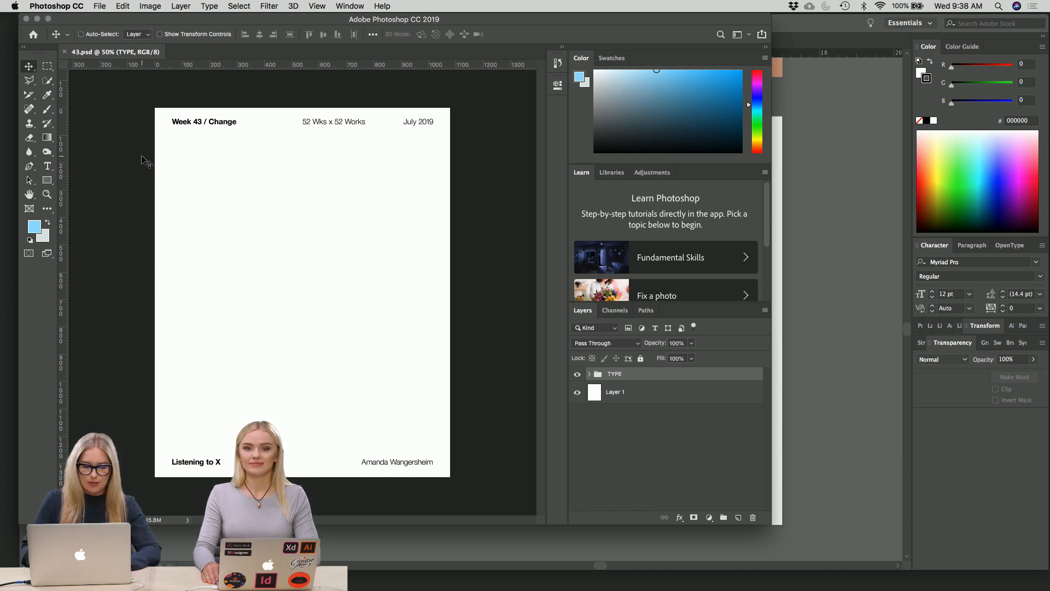
pyautogui.press('super+semicolon')
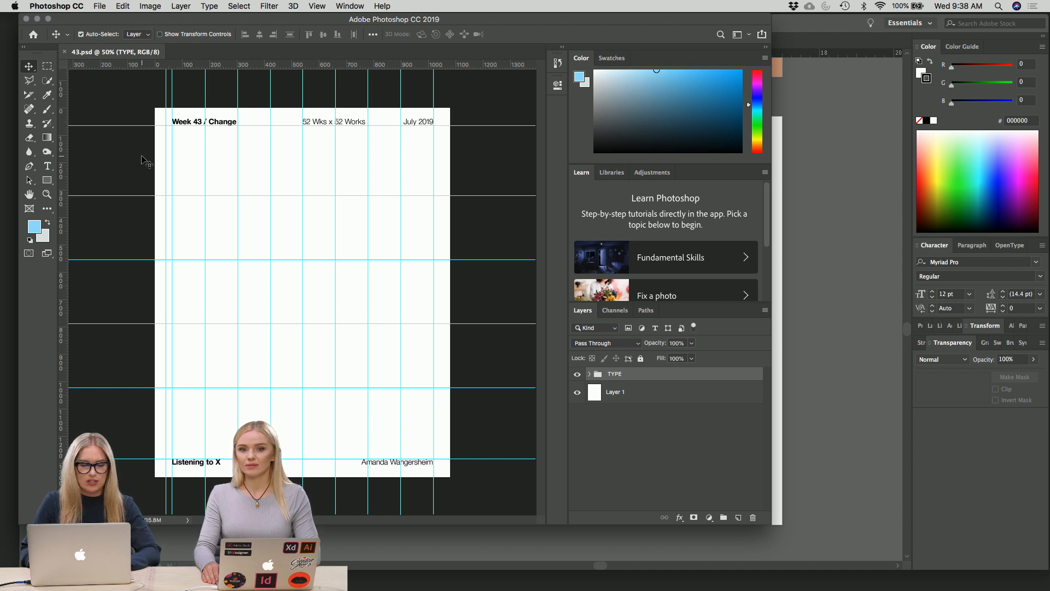
pyautogui.press('super')
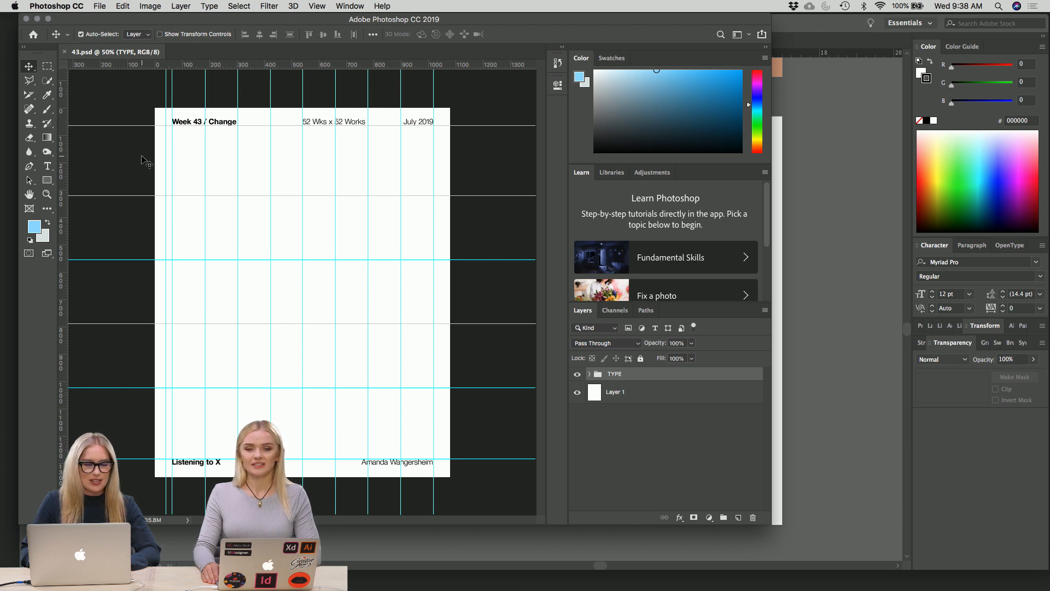
pyautogui.press('super')
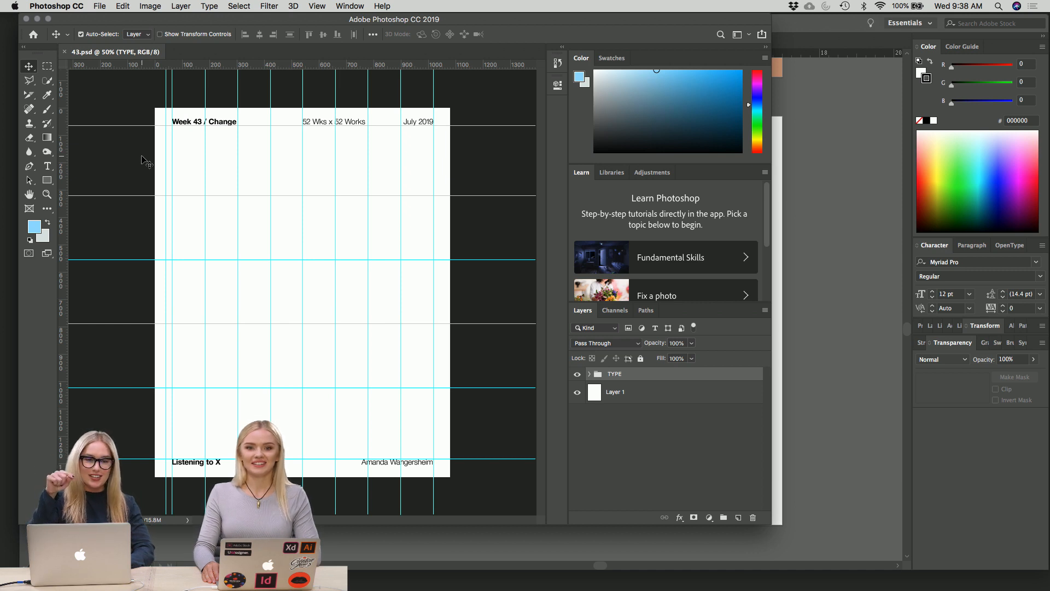
# - Hide the guides on the week 43 poster and return to adobe-mood.ai
pyautogui.press('super+semicolon')
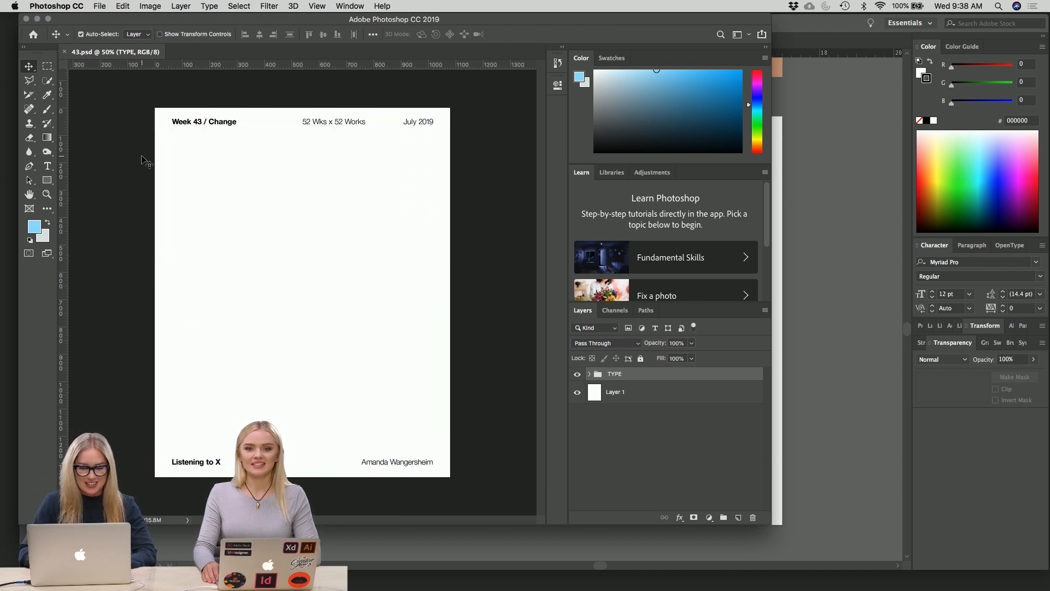
pyautogui.press('super+semicolon')
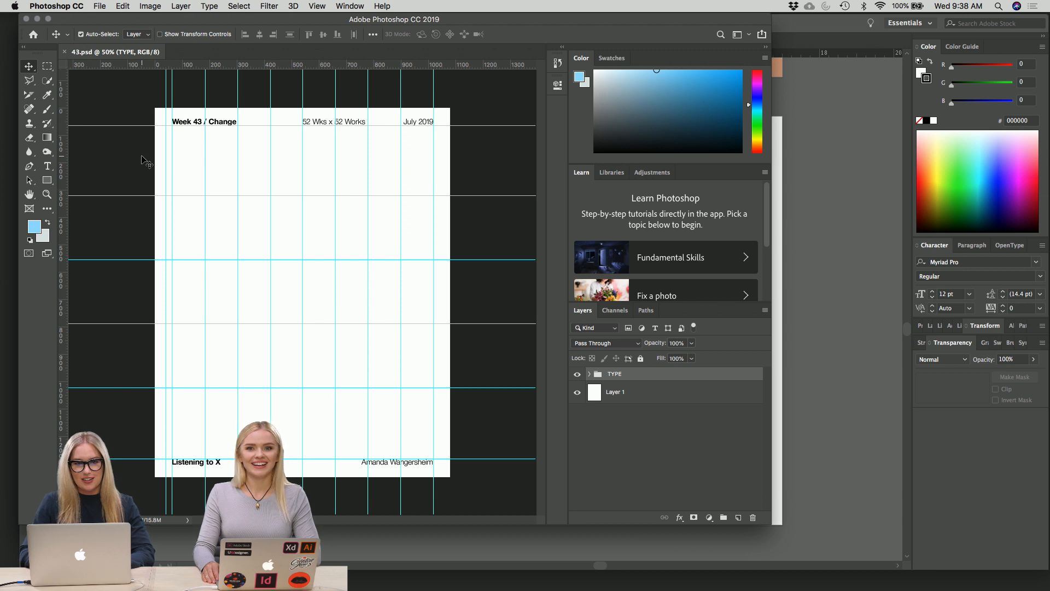
pyautogui.press('super+semicolon')
pyautogui.press('super+semicolon')
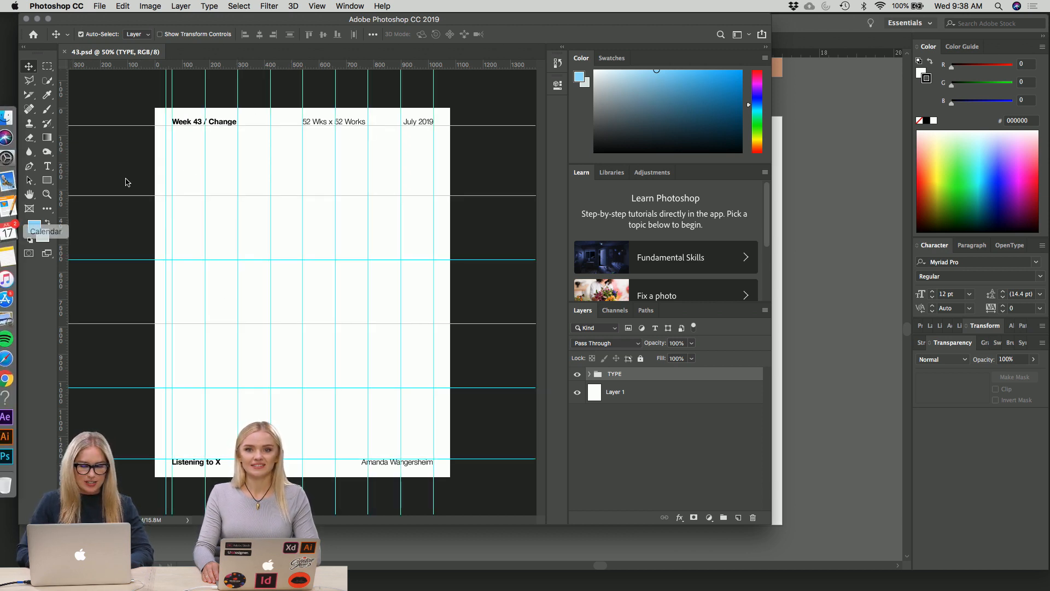
pyautogui.press('super+semicolon')
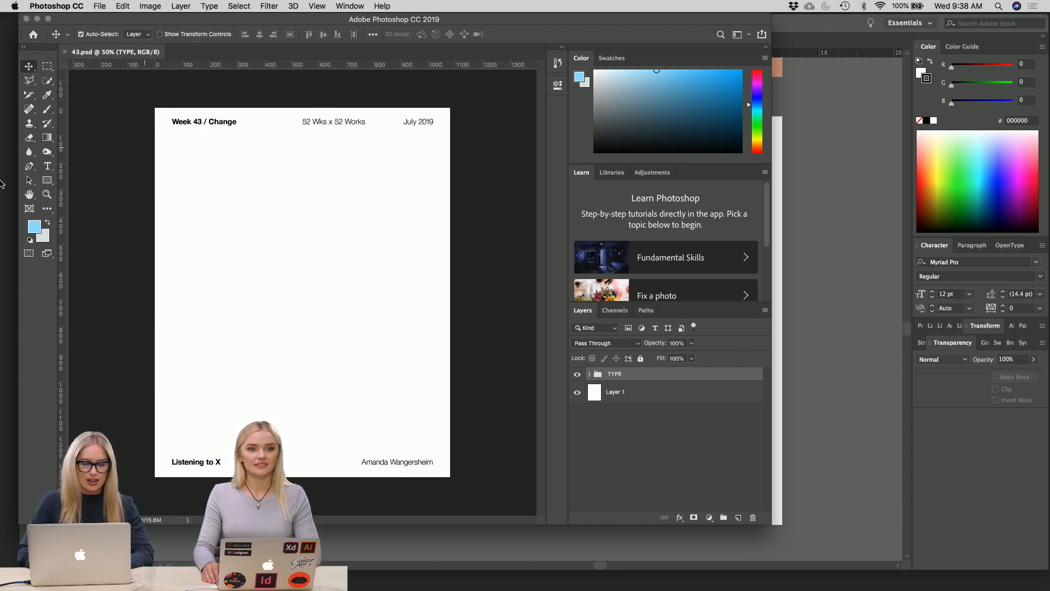
pyautogui.moveTo(5, 328)
pyautogui.click(15, 429)
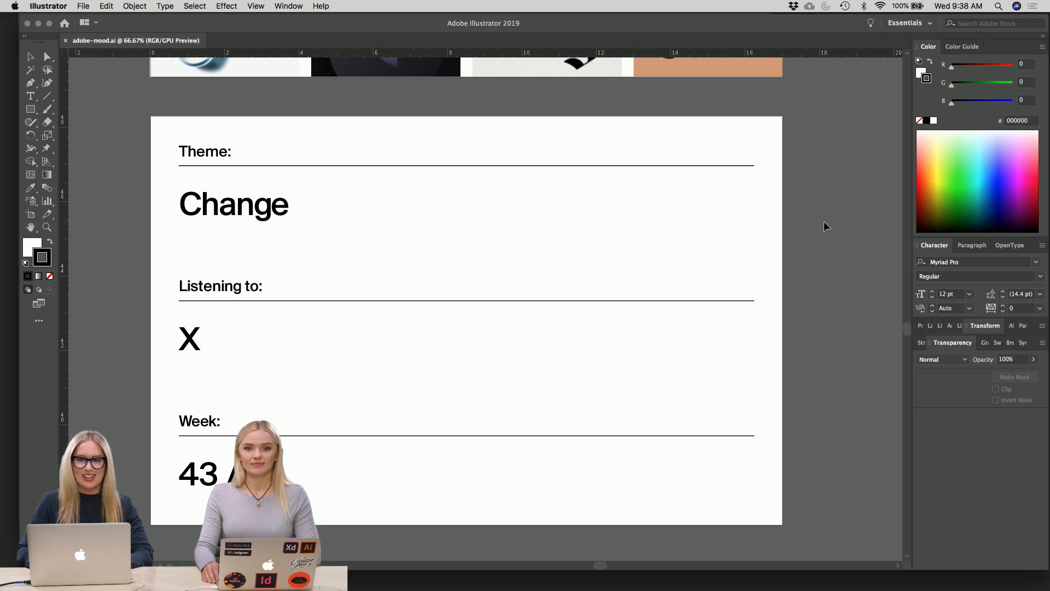
# - Scroll up the canvas until the twelve-image moodboard grid is fully visible
pyautogui.scroll(-1, 824, 221)
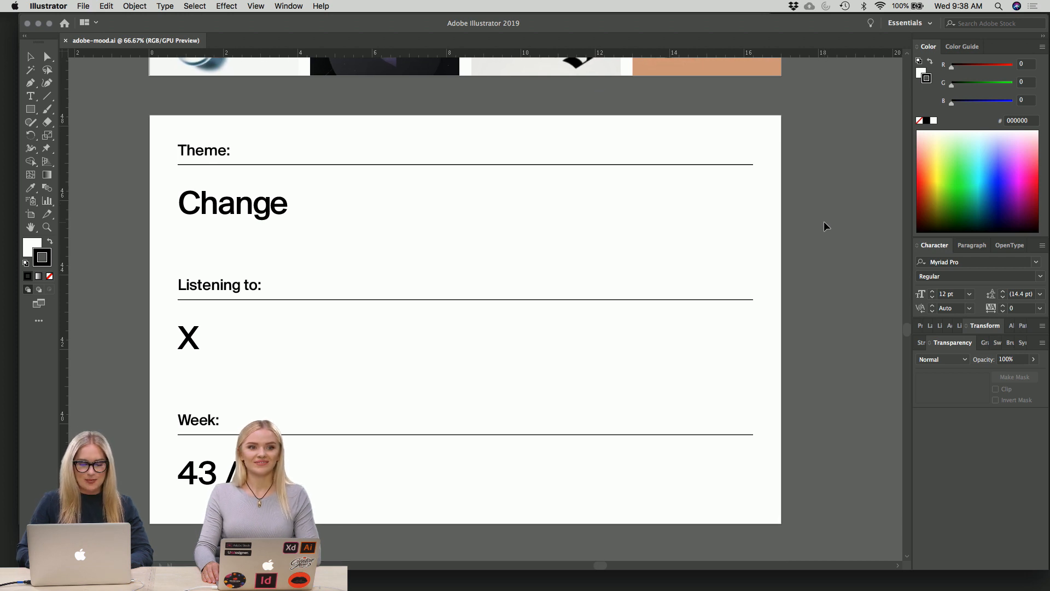
pyautogui.scroll(5, 823, 221)
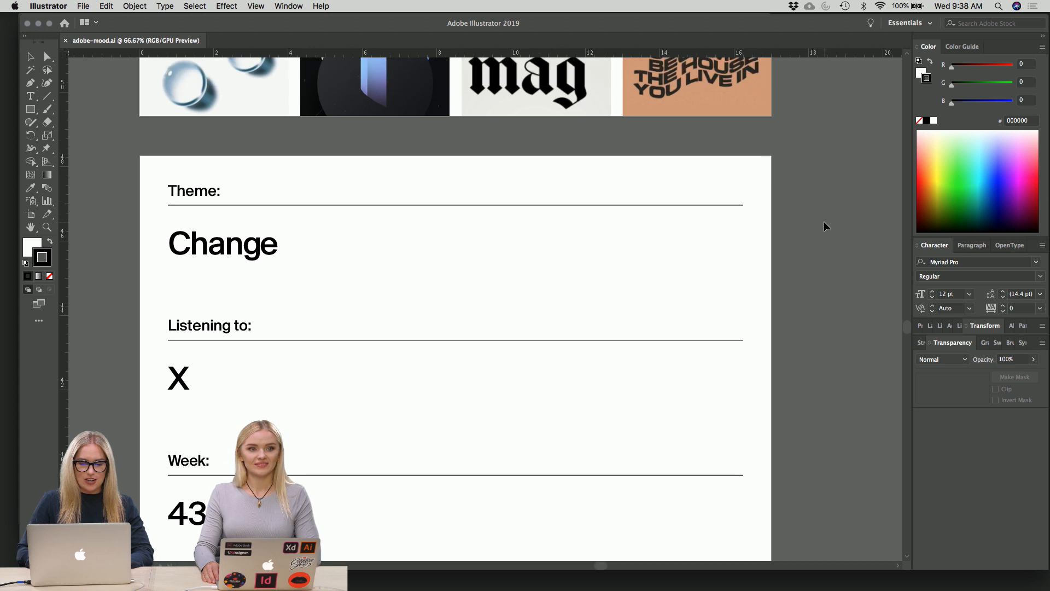
pyautogui.scroll(5, 824, 221)
pyautogui.scroll(-10, 825, 221)
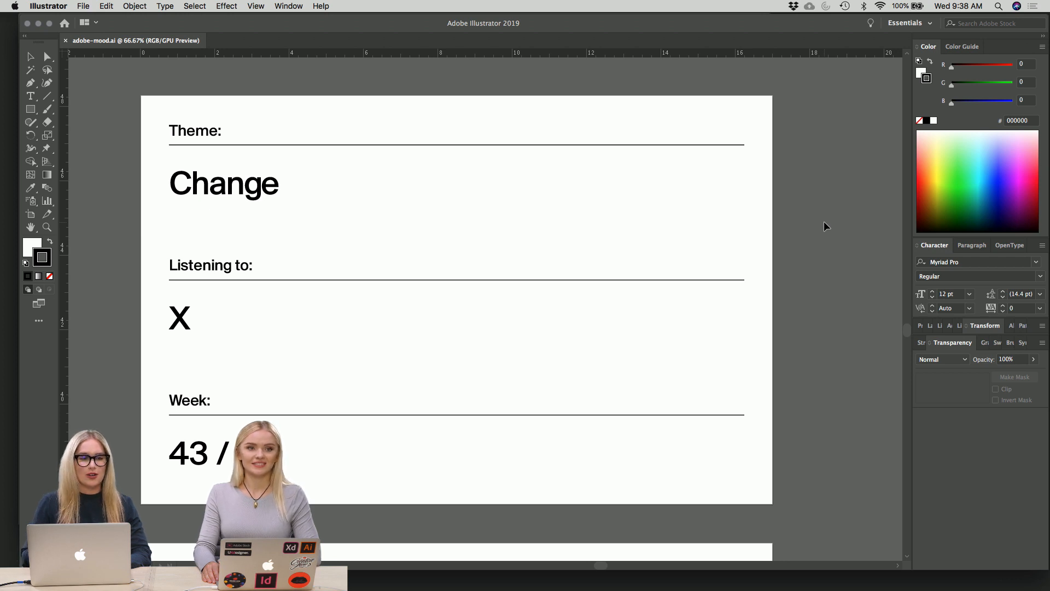
pyautogui.scroll(5, 823, 221)
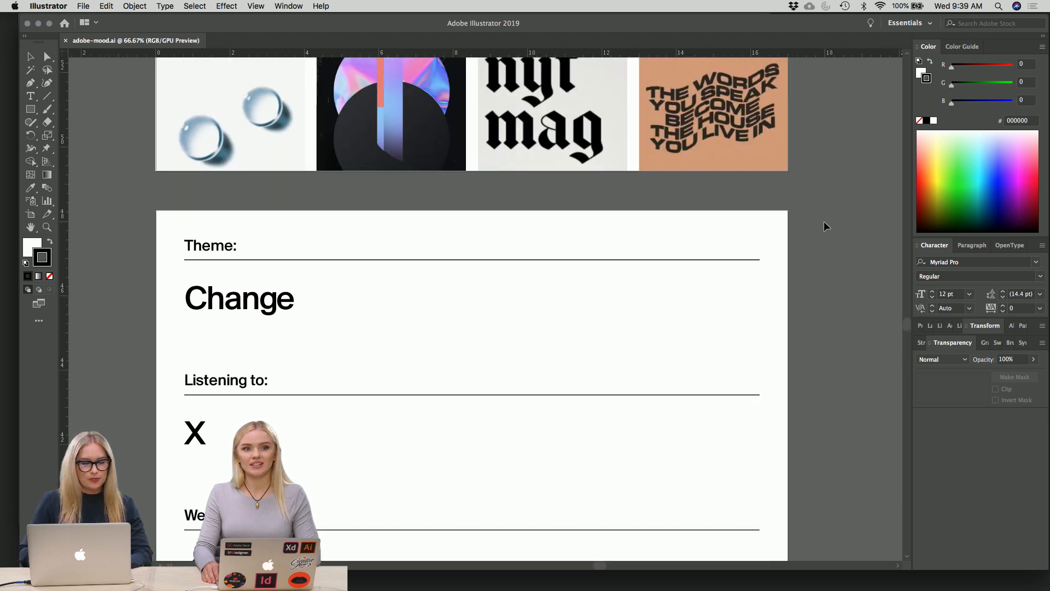
pyautogui.scroll(1, 824, 226)
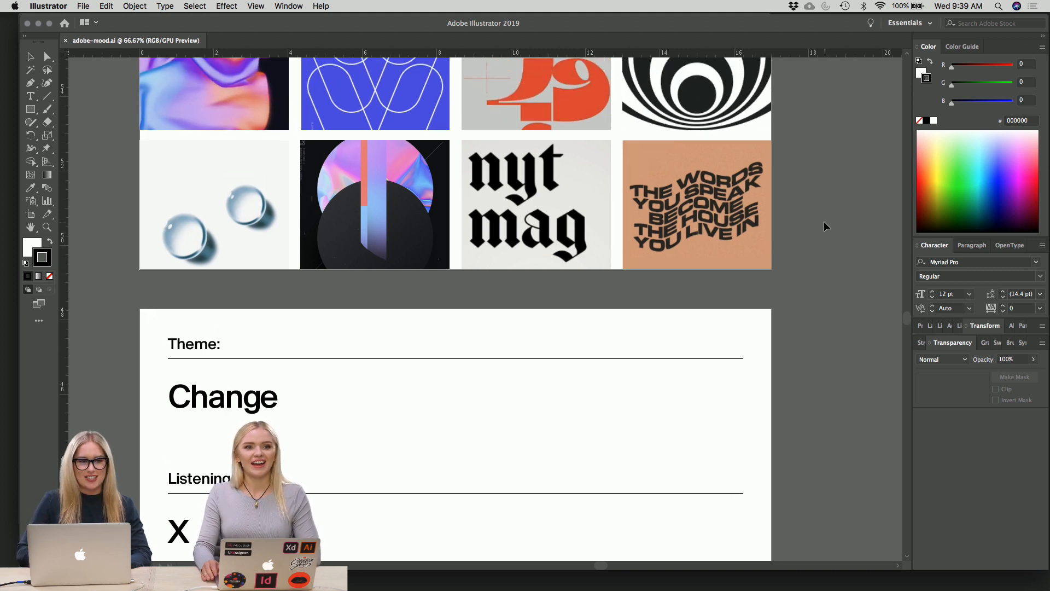
pyautogui.scroll(6, 824, 225)
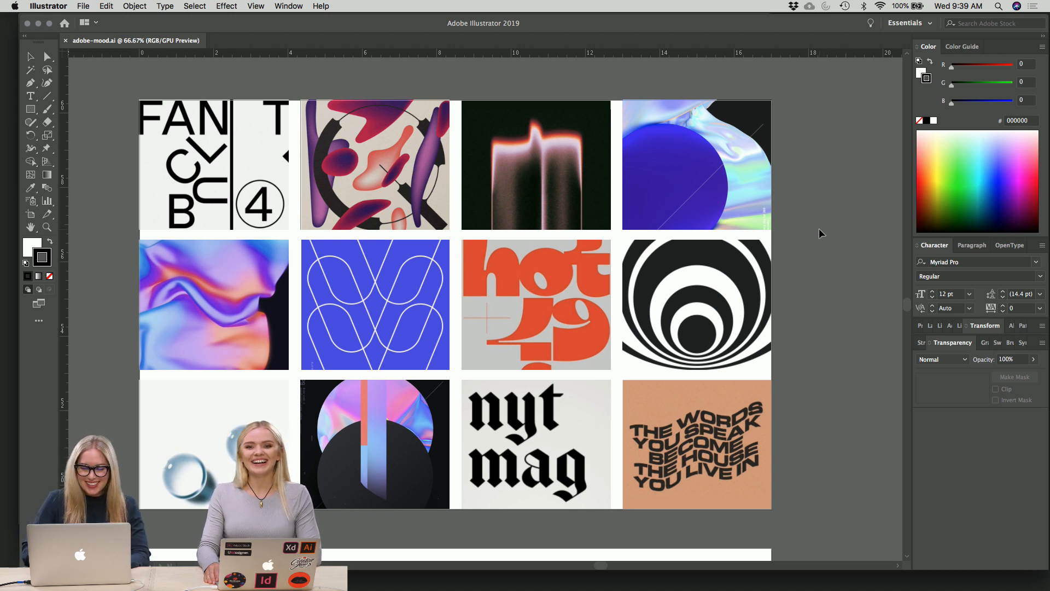
pyautogui.scroll(-1, 819, 228)
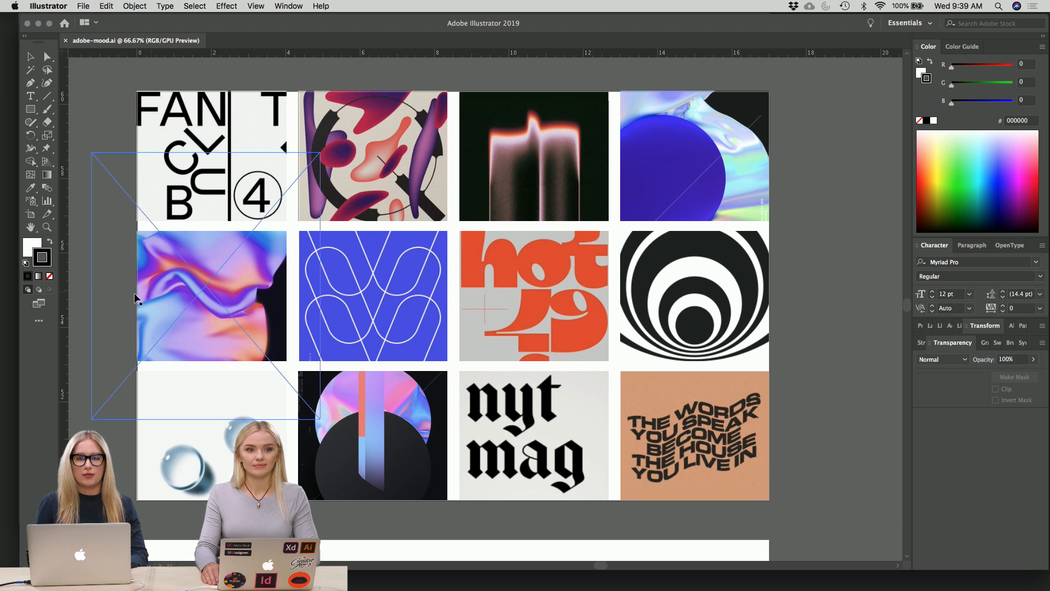
pyautogui.scroll(-2, 86, 311)
pyautogui.scroll(3, 86, 312)
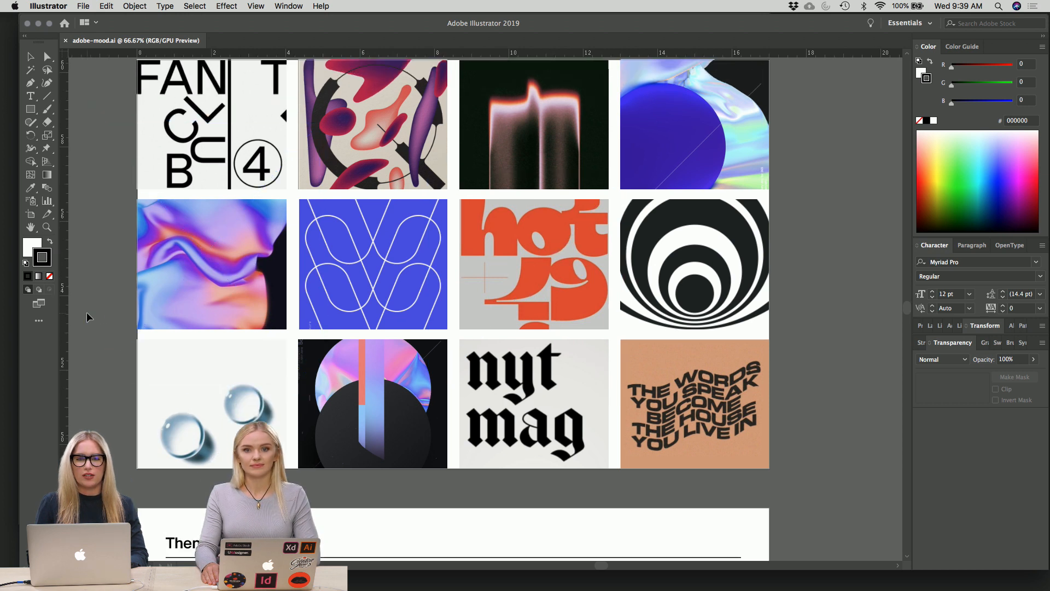
# - Scroll down to the Theme / Listening to / Week card and select the X placeholder
pyautogui.scroll(-5, 86, 312)
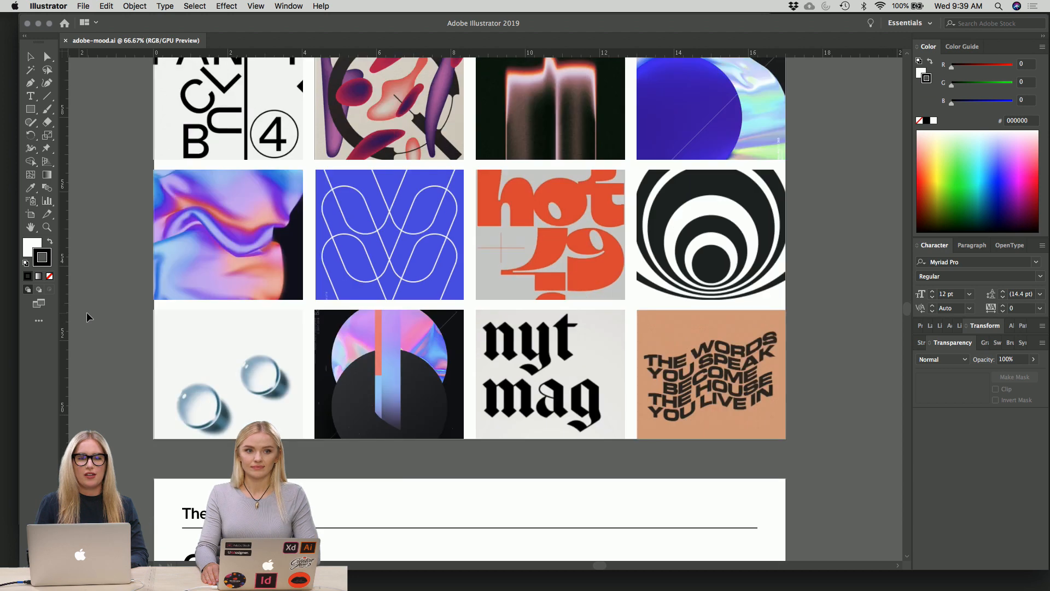
pyautogui.scroll(-7, 87, 312)
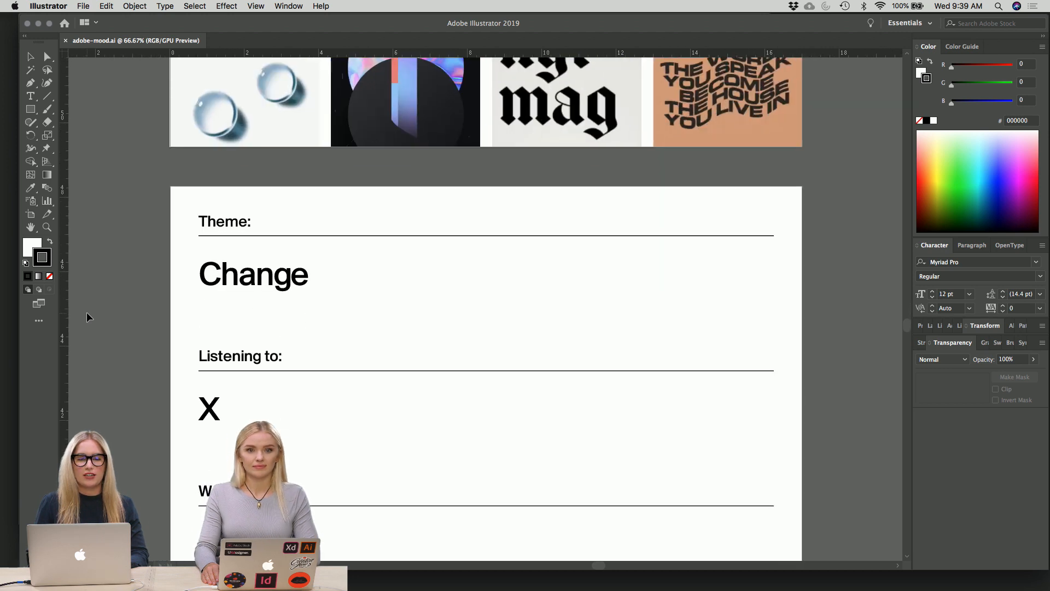
pyautogui.scroll(-2, 87, 311)
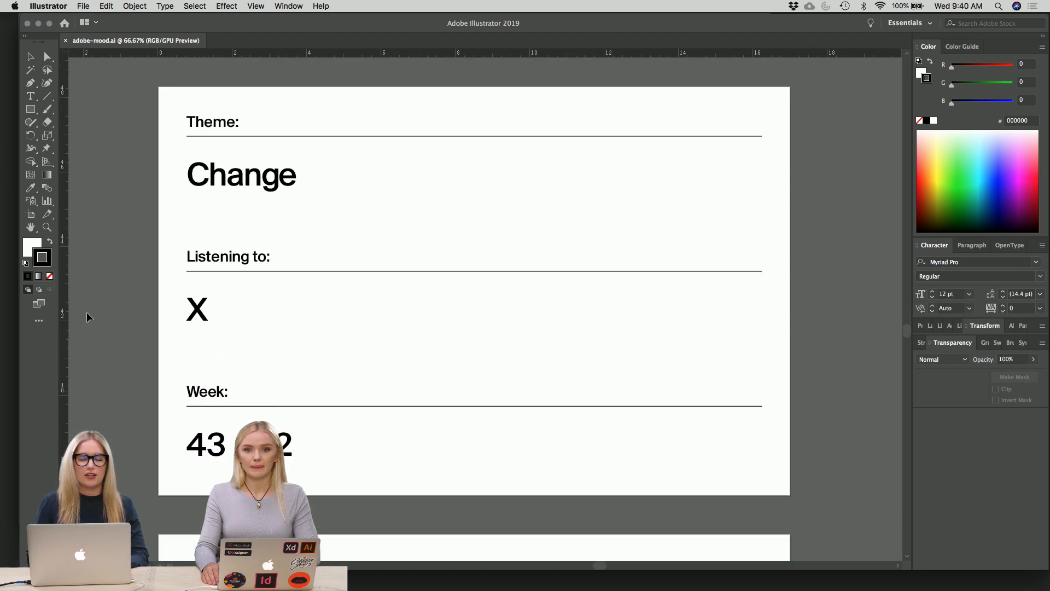
pyautogui.scroll(-1, 87, 312)
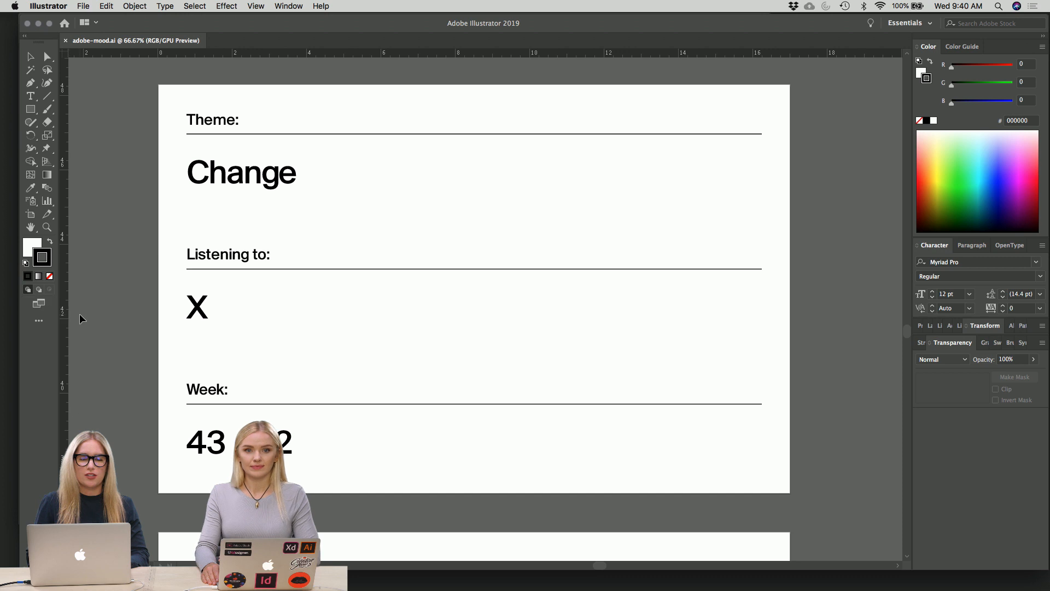
pyautogui.moveTo(2, 327)
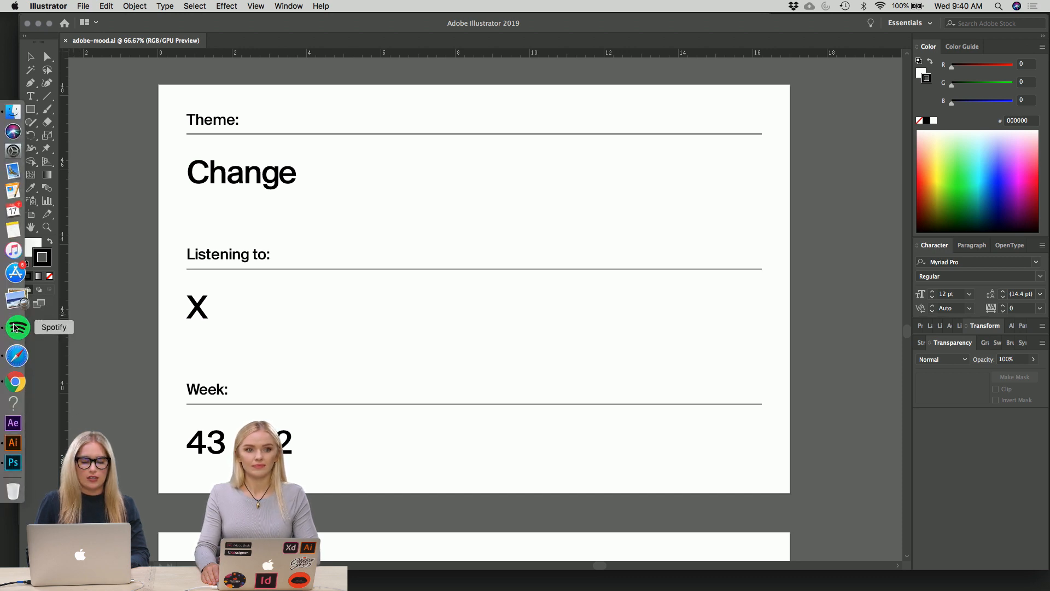
pyautogui.click(196, 309)
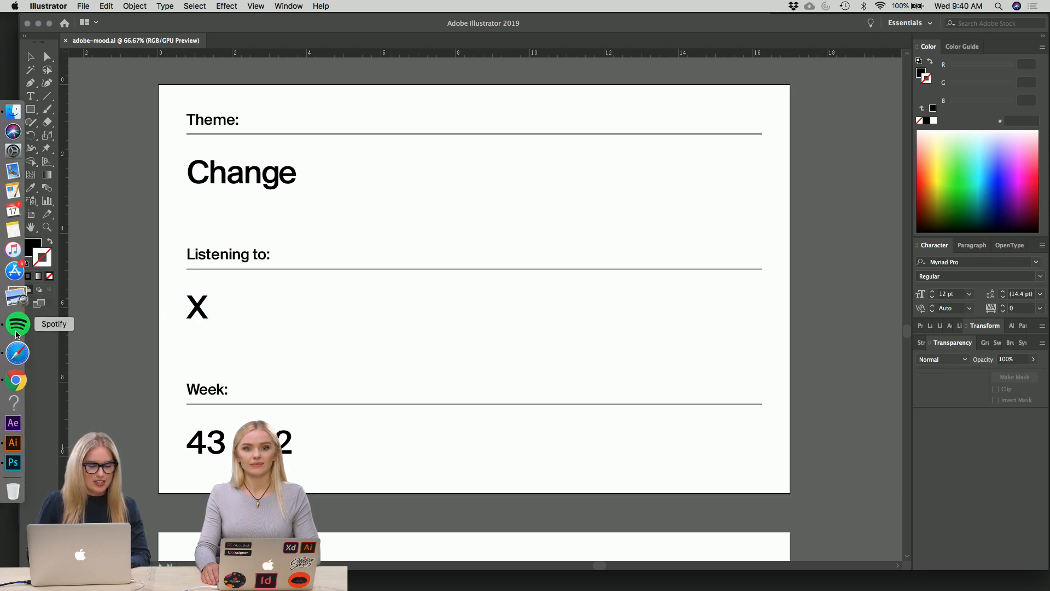
pyautogui.click(17, 325)
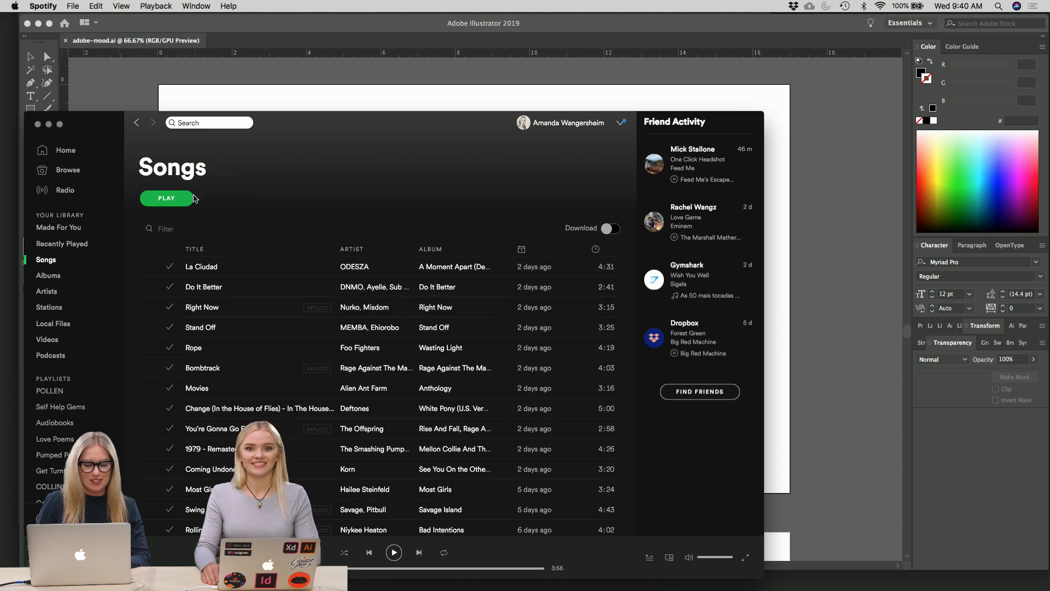
pyautogui.press('super+Tab')
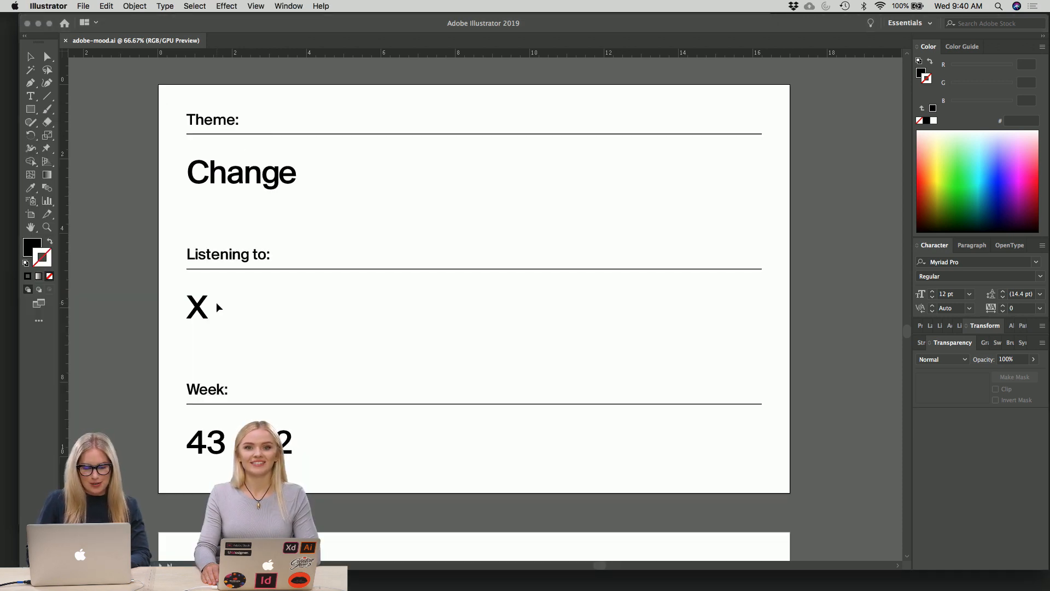
# - Replace the X under Listening to with 'La Ciudad - ODESZA'
pyautogui.click(200, 311)
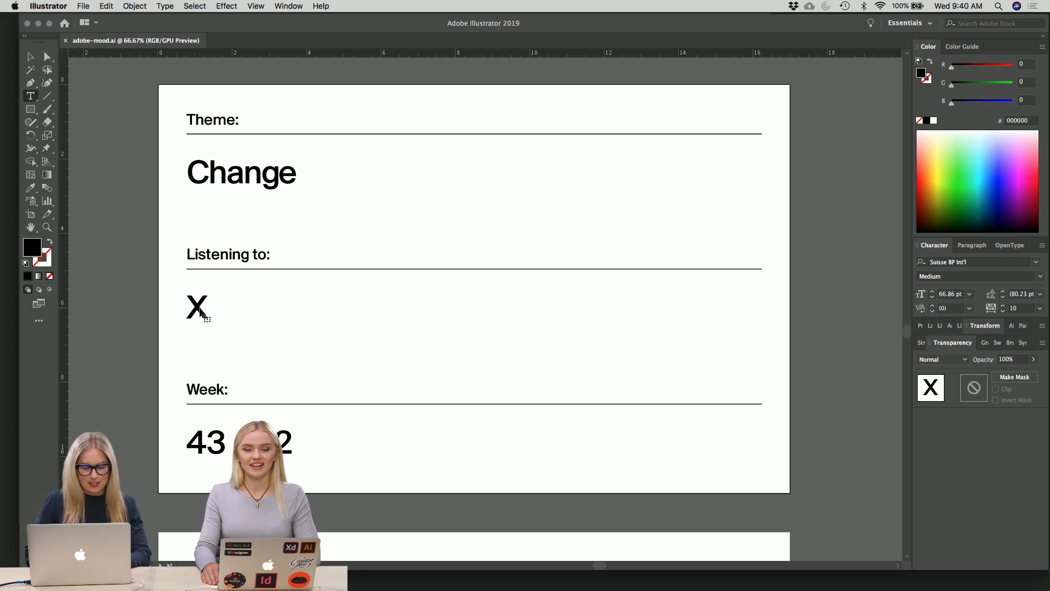
pyautogui.doubleClick(201, 311)
pyautogui.write('La C')
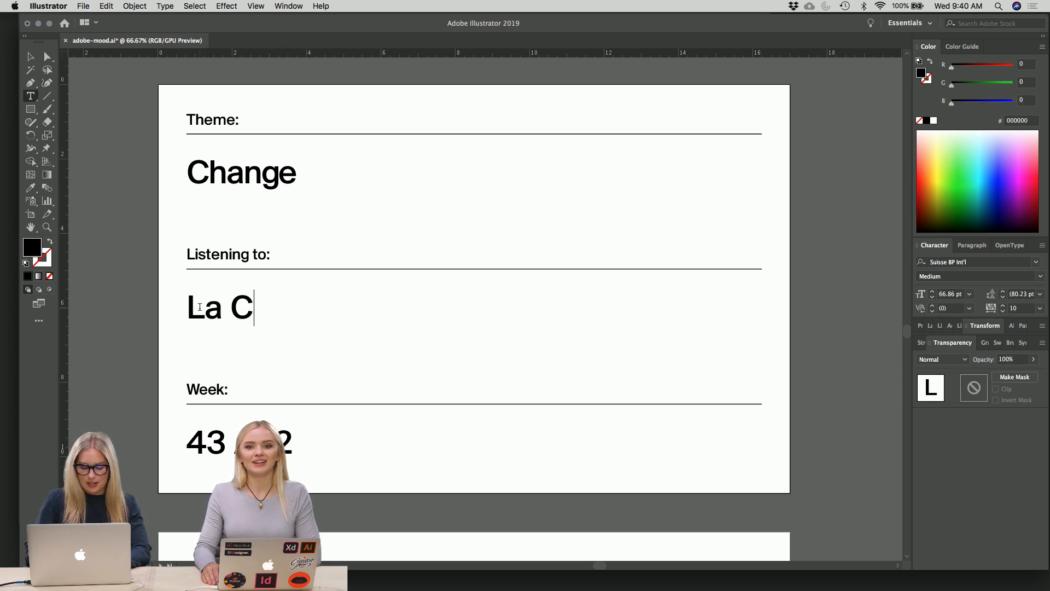
pyautogui.write('iudad -')
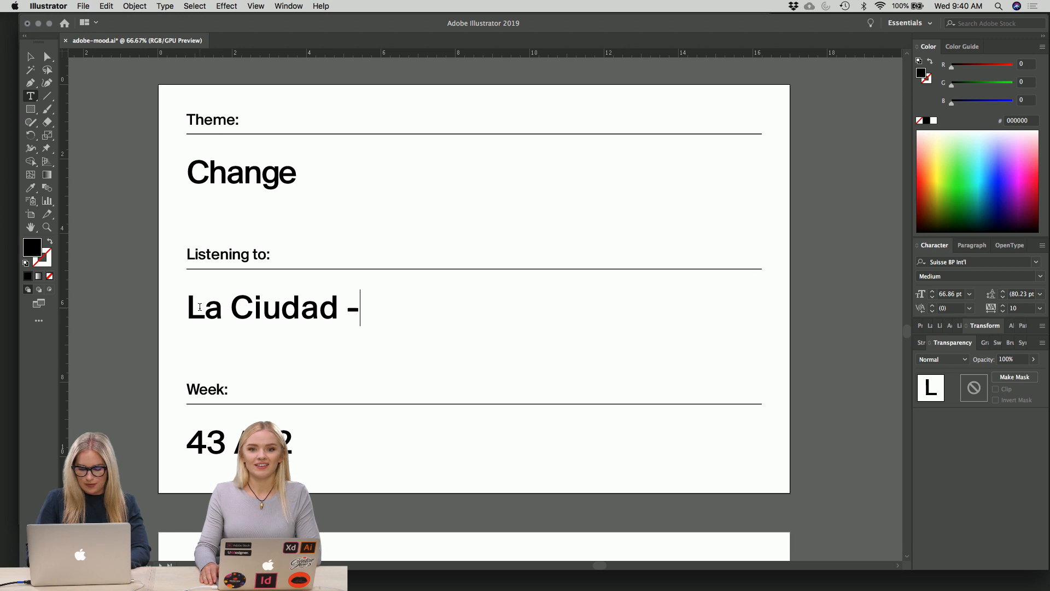
pyautogui.write(' ODESZA')
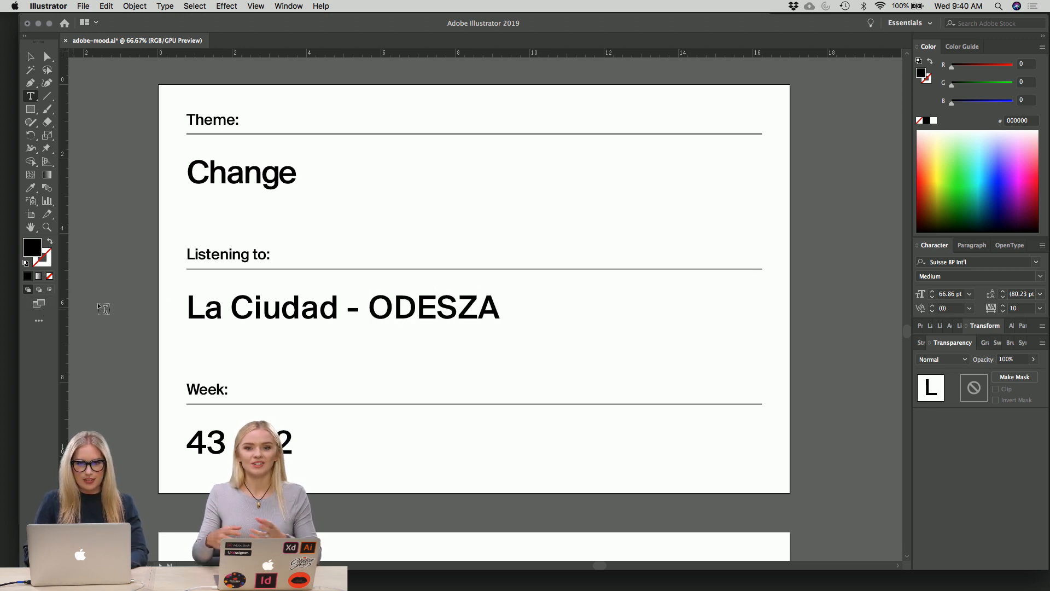
# - Tighten the E–S kerning in ODESZA to -20 and deselect the song title
pyautogui.press('Left')
pyautogui.press('Left')
pyautogui.press('Left')
pyautogui.press('Left')
pyautogui.press('Left')
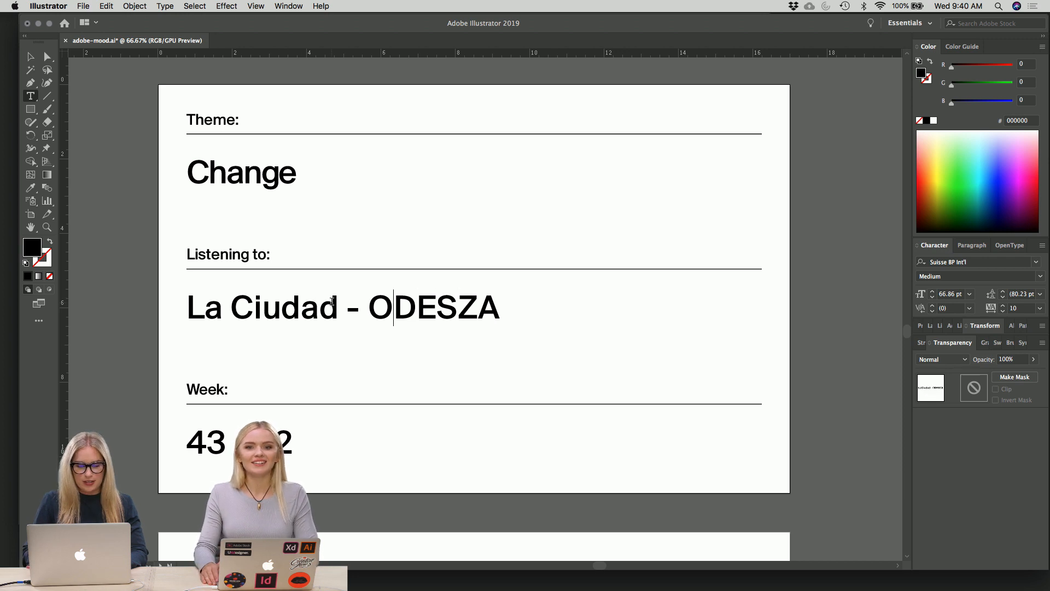
pyautogui.press('Right')
pyautogui.press('Right')
pyautogui.hotkey('alt', 'Left')
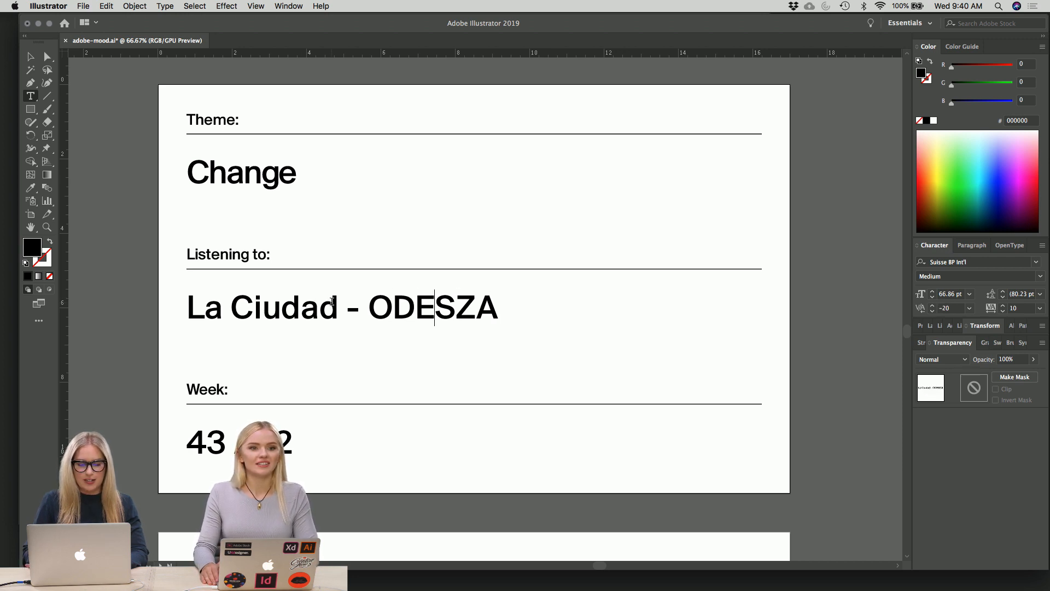
pyautogui.press('Right')
pyautogui.press('Right')
pyautogui.moveTo(9, 73)
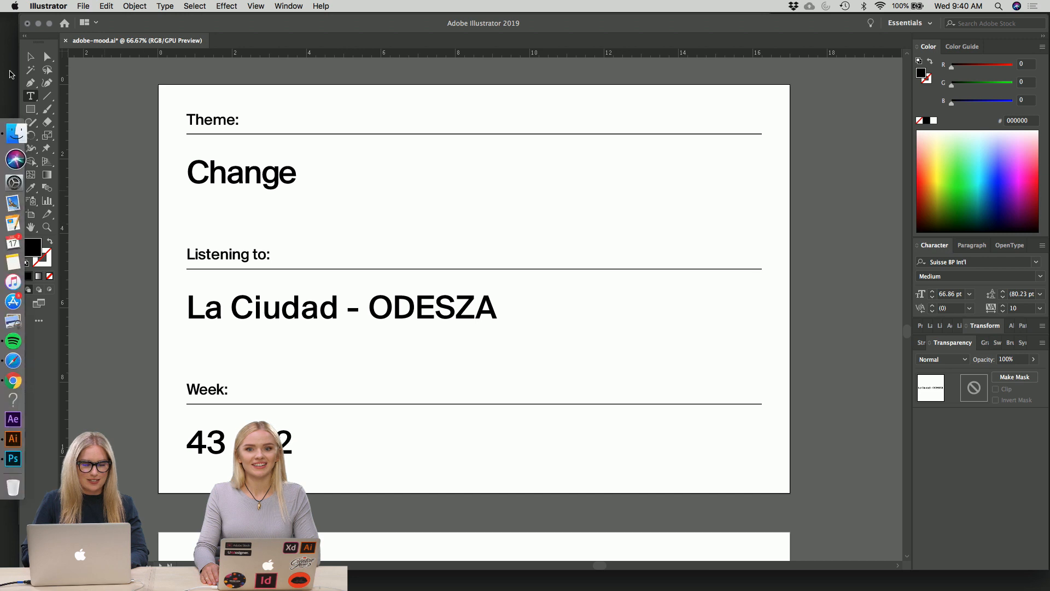
pyautogui.press('Escape')
pyautogui.rightClick(101, 213)
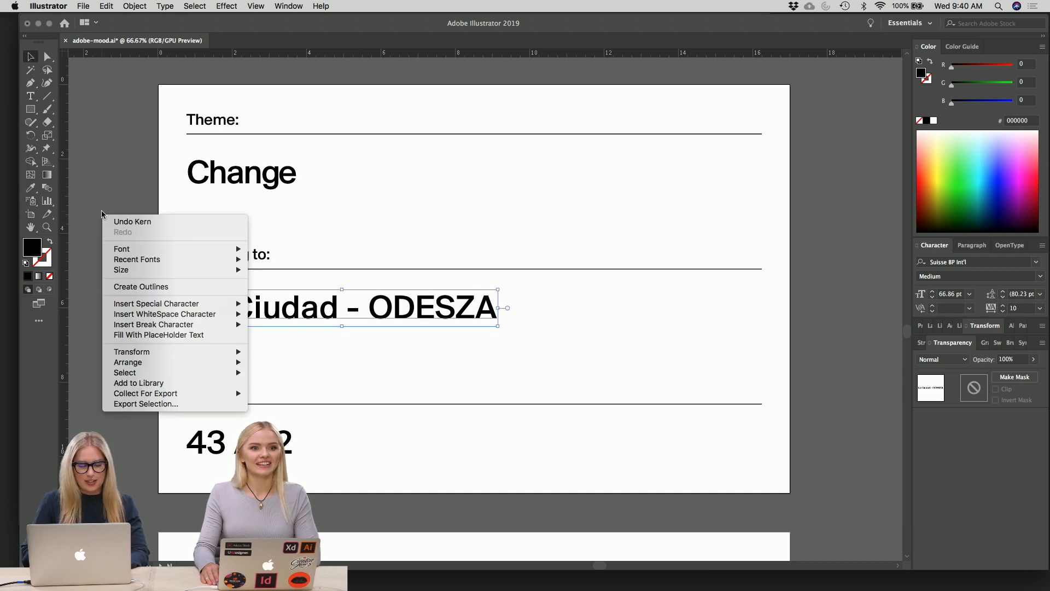
pyautogui.click(93, 201)
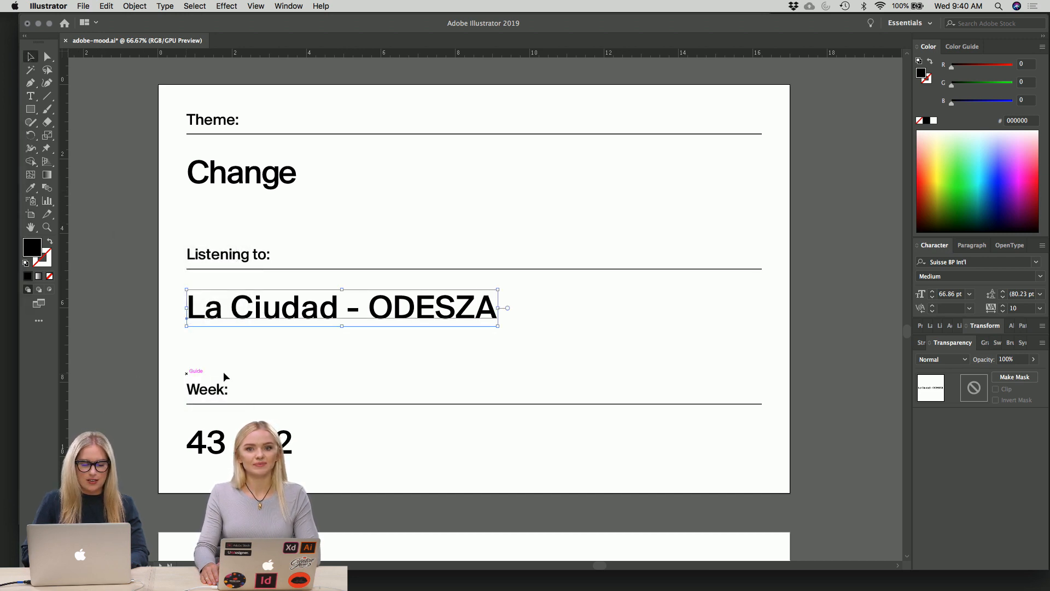
pyautogui.click(234, 358)
# - Scroll around the board to the Color Palette artboard with five swatches and blob illustration
pyautogui.scroll(-2, 414, 367)
pyautogui.scroll(-3, 414, 368)
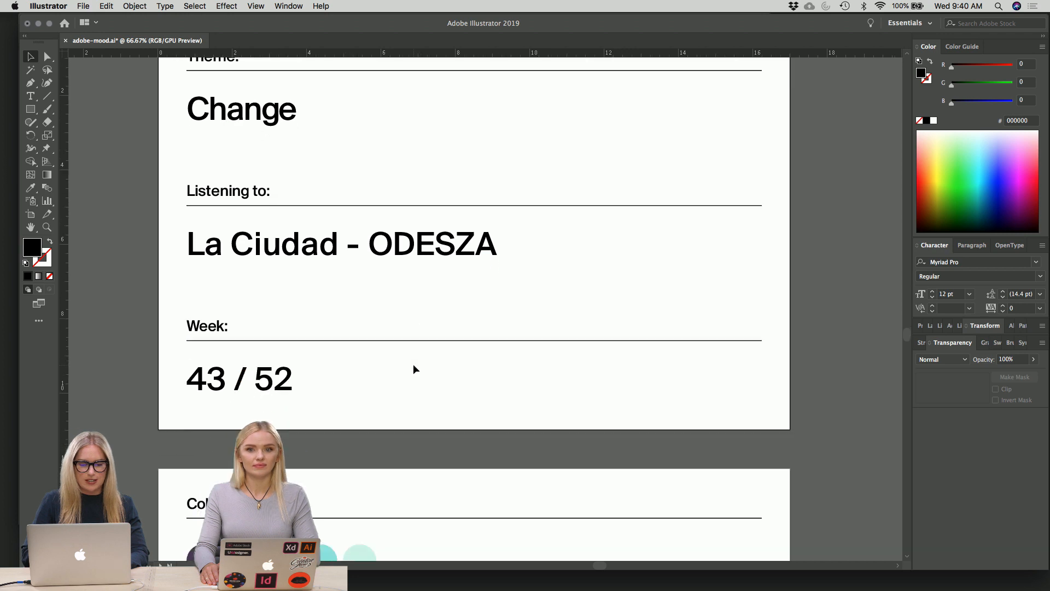
pyautogui.scroll(4, 414, 367)
pyautogui.scroll(-10, 414, 367)
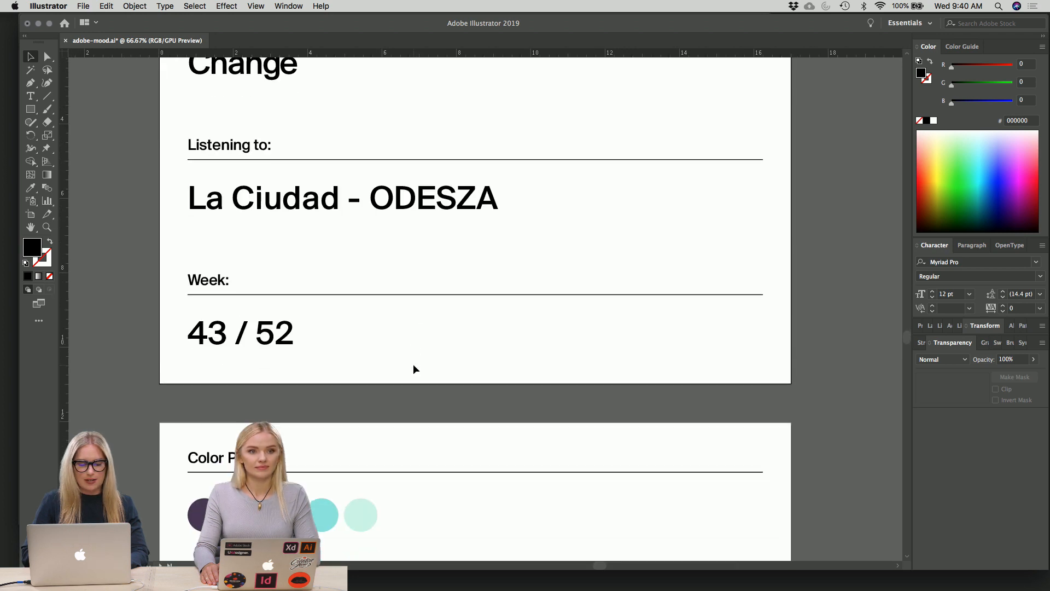
pyautogui.scroll(-4, 414, 369)
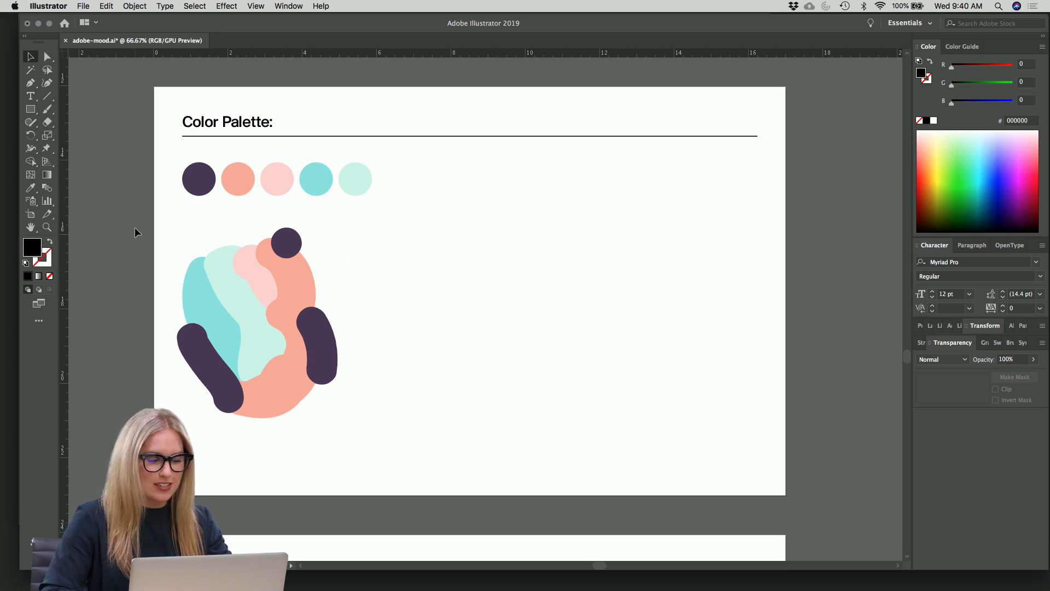
pyautogui.scroll(10, 134, 227)
pyautogui.scroll(10, 135, 228)
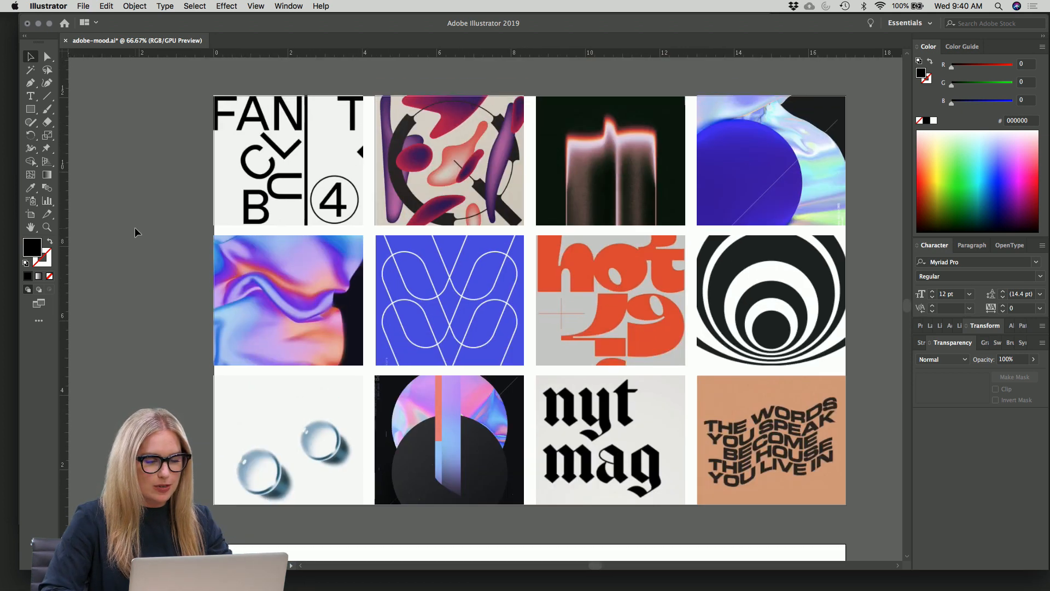
pyautogui.hscroll(2, 135, 228)
pyautogui.scroll(3, 110, 238)
pyautogui.hscroll(-1, 110, 237)
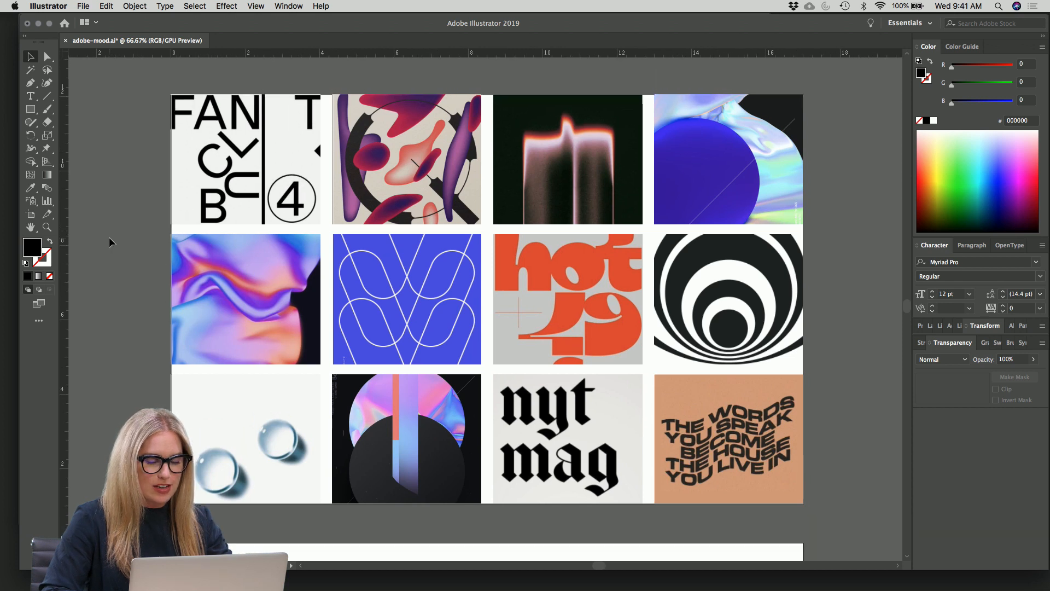
pyautogui.scroll(-5, 110, 238)
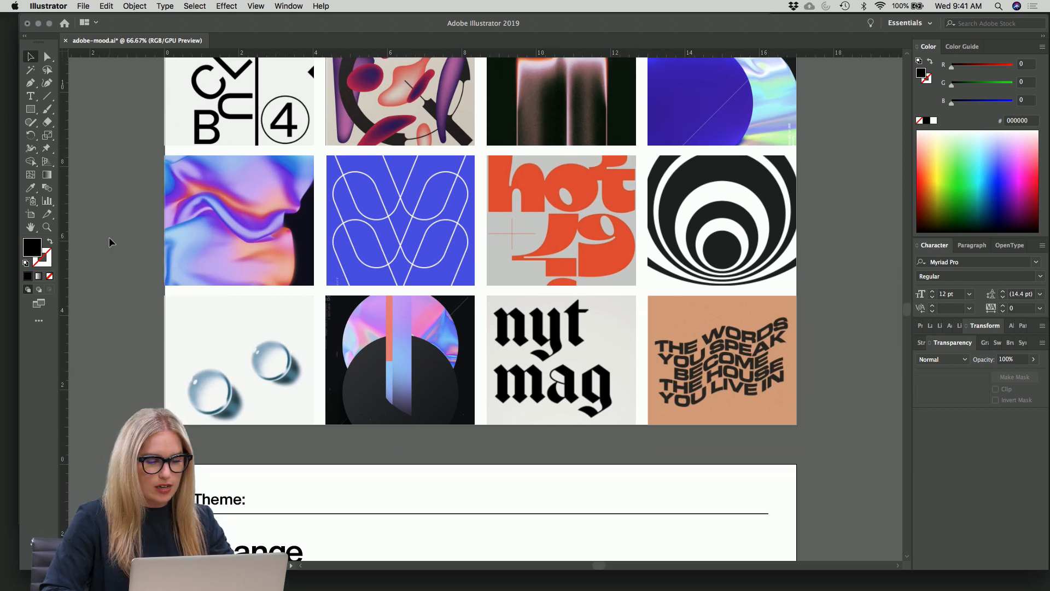
pyautogui.scroll(5, 109, 237)
pyautogui.scroll(1, 109, 243)
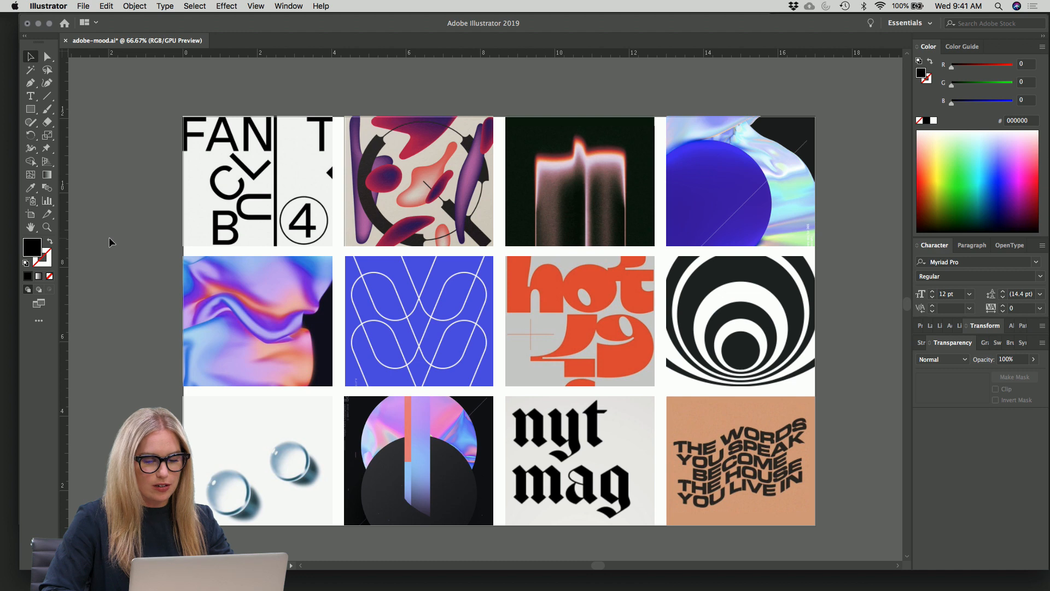
pyautogui.scroll(-2, 109, 242)
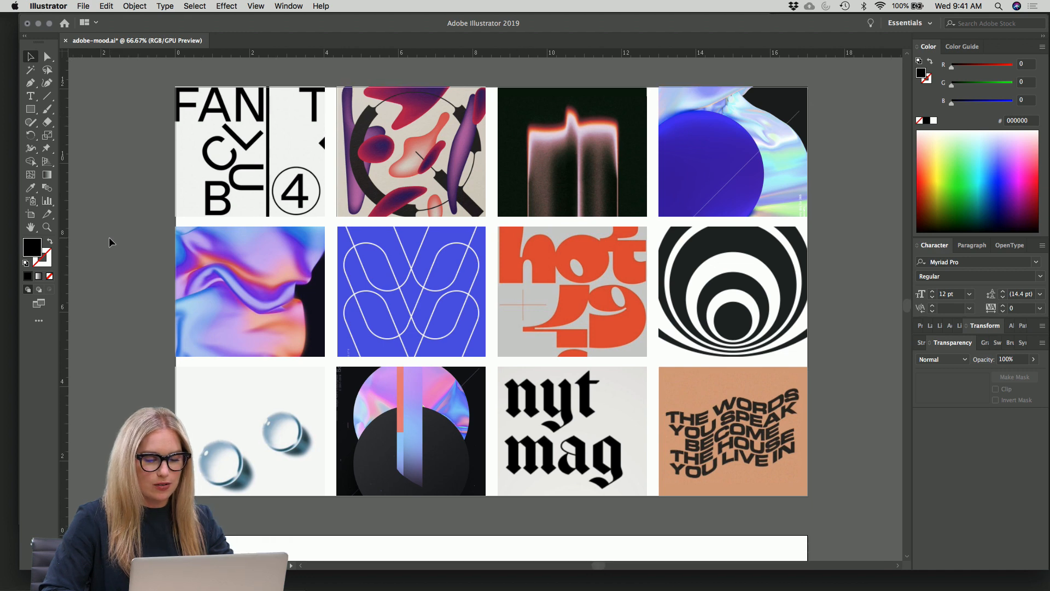
pyautogui.scroll(-3, 109, 242)
pyautogui.scroll(-20, 110, 238)
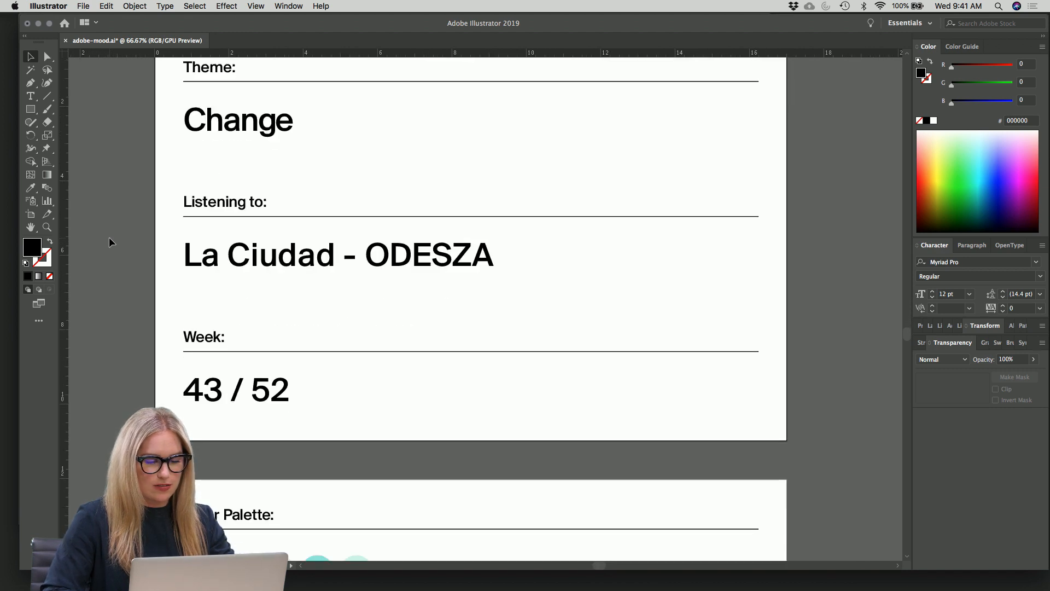
pyautogui.scroll(-12, 109, 237)
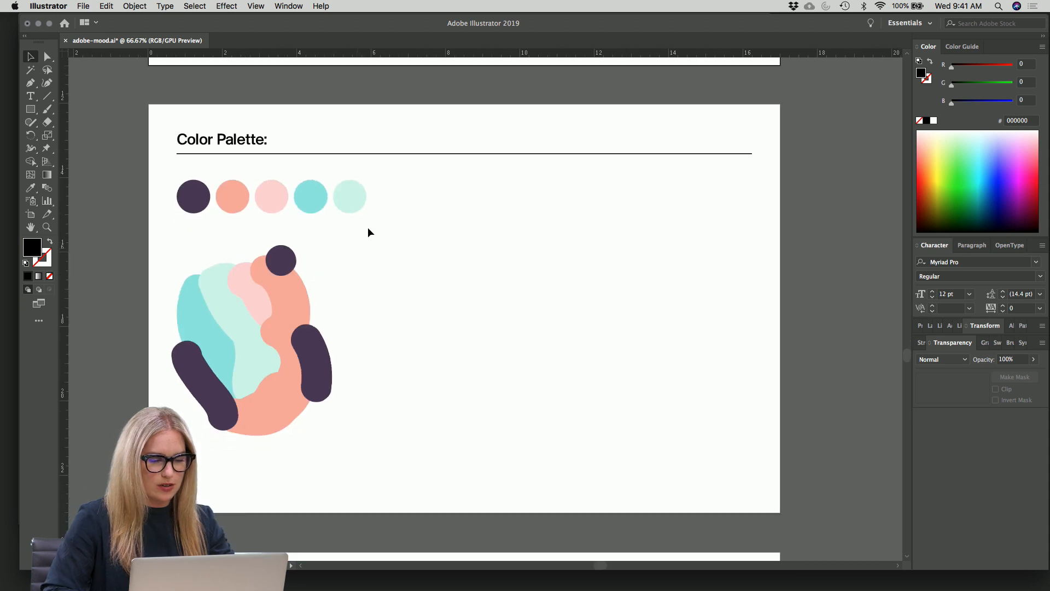
# - Select and copy the five palette colour dots
pyautogui.moveTo(281, 199); pyautogui.dragTo(189, 194)
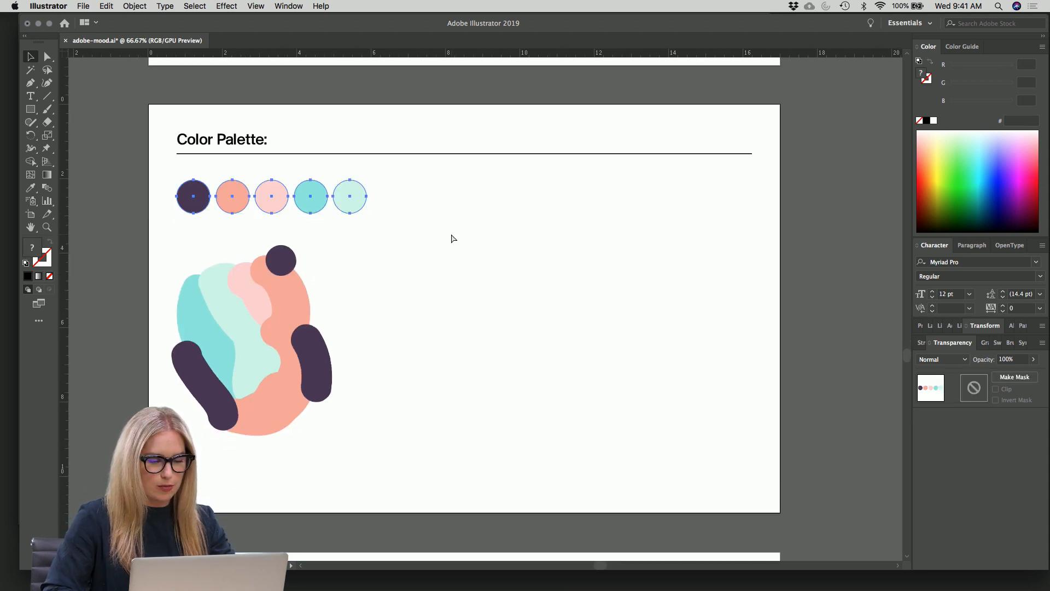
pyautogui.click(451, 233)
pyautogui.scroll(10, 451, 238)
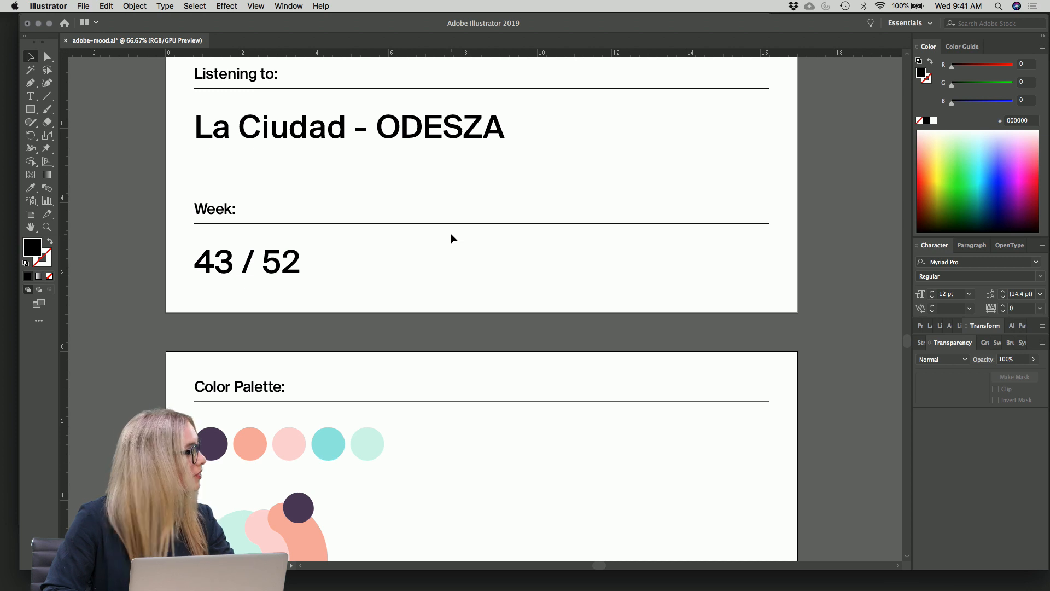
pyautogui.scroll(-10, 451, 238)
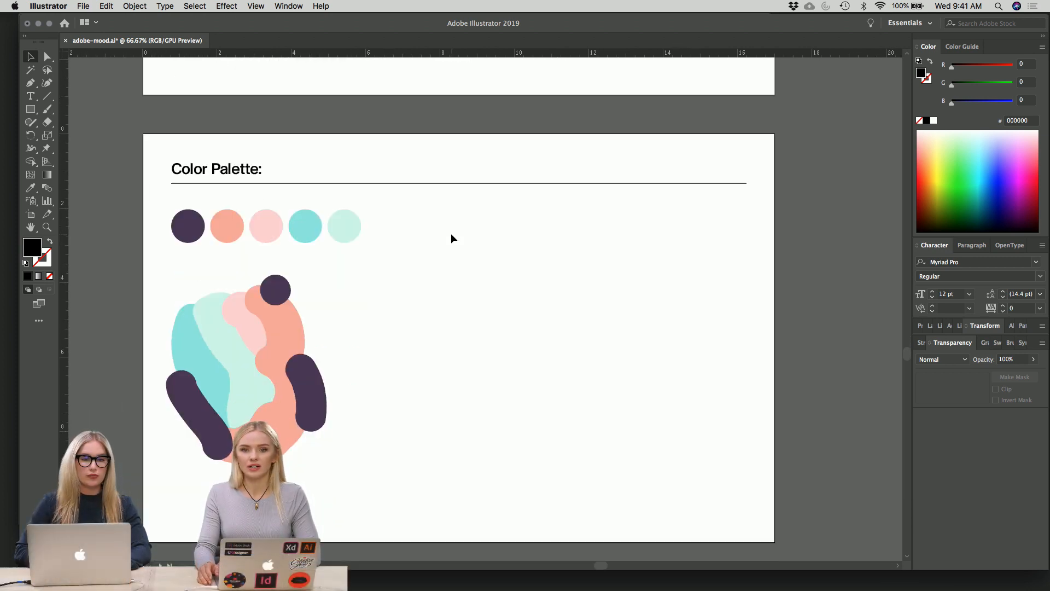
pyautogui.scroll(-3, 451, 239)
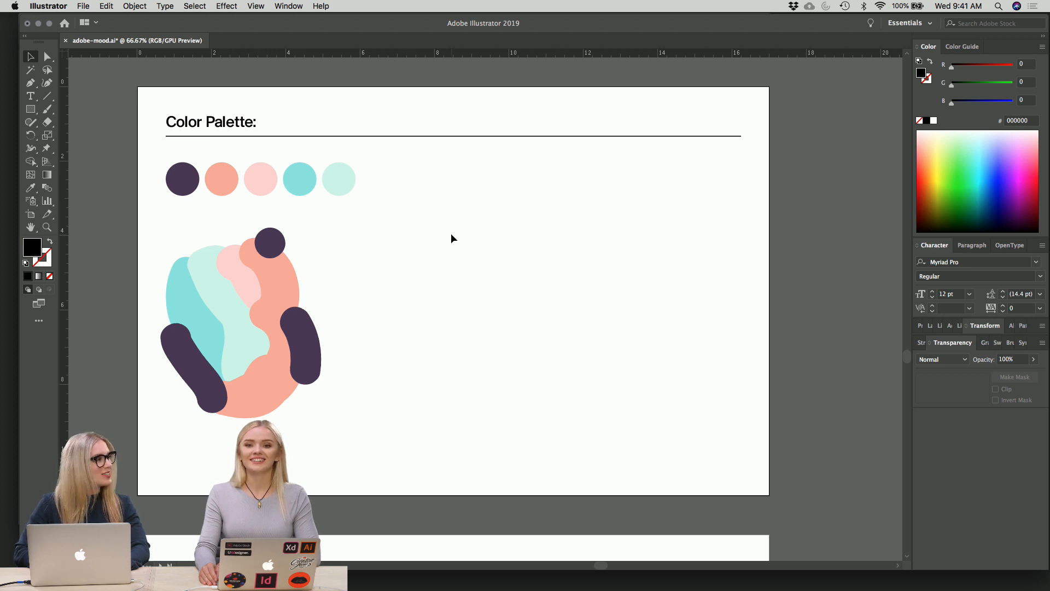
pyautogui.scroll(2, 451, 239)
pyautogui.scroll(-2, 450, 239)
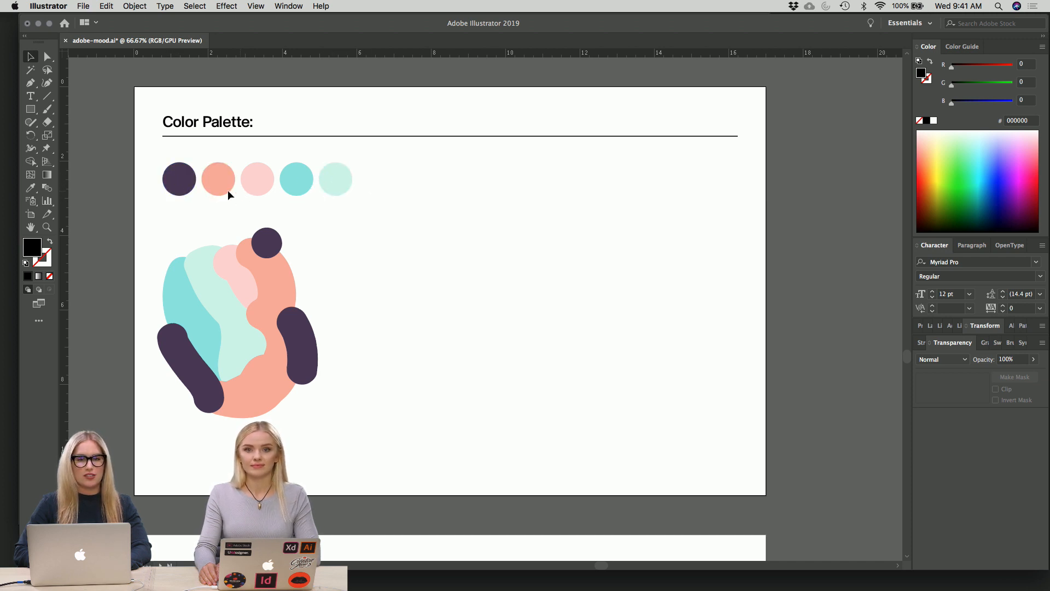
# - Paste the five palette dots beside the twelve-image moodboard grid
pyautogui.scroll(15, 448, 224)
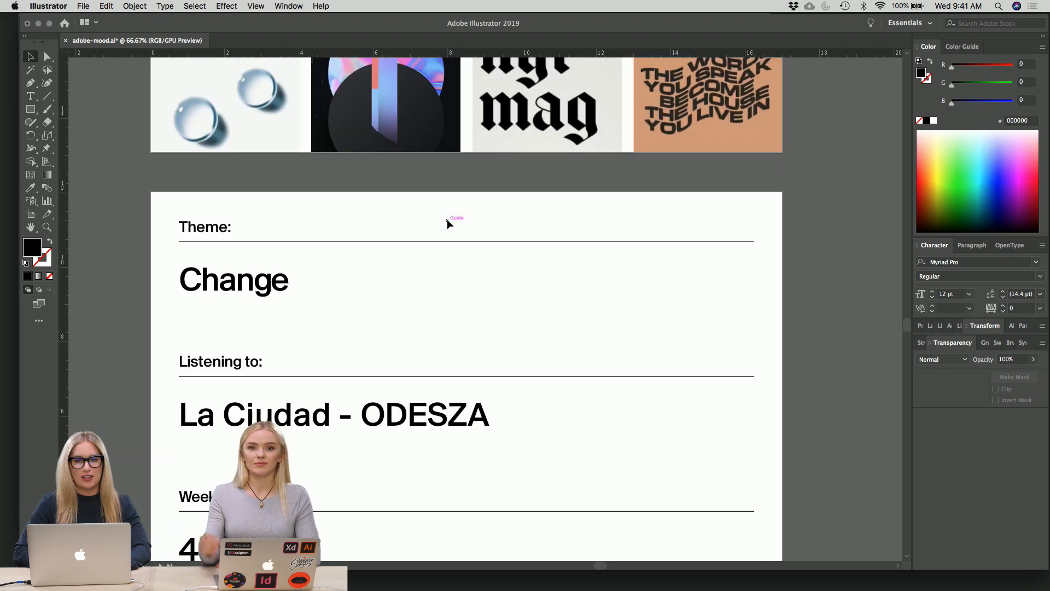
pyautogui.scroll(5, 448, 224)
pyautogui.hscroll(3, 447, 224)
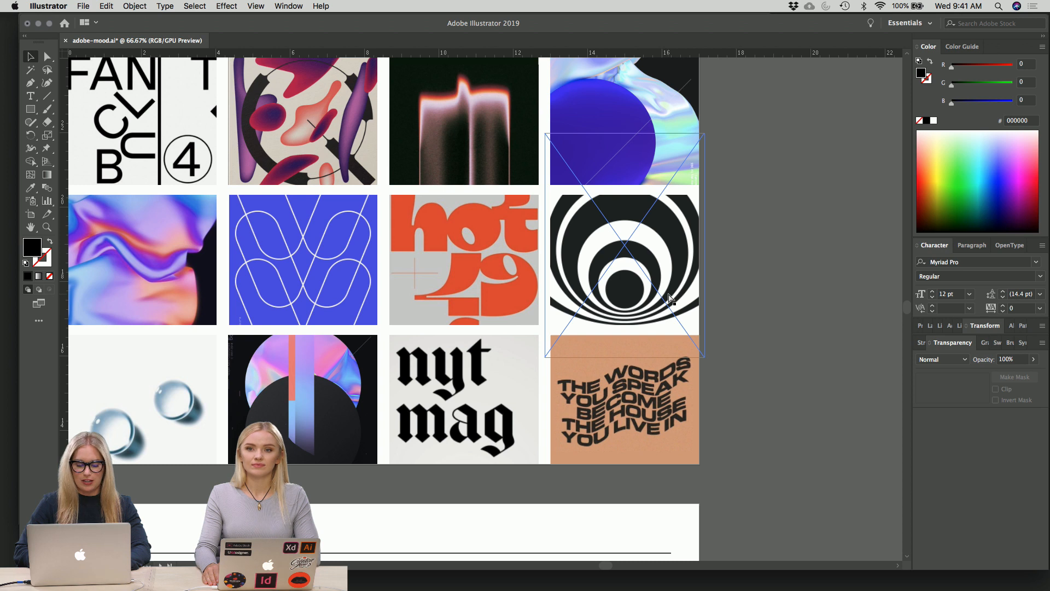
pyautogui.press('super+v')
# - Move the pasted colour dots to the right of the image grid
pyautogui.moveTo(571, 299); pyautogui.dragTo(888, 225)
pyautogui.click(860, 287)
pyautogui.scroll(-1, 861, 282)
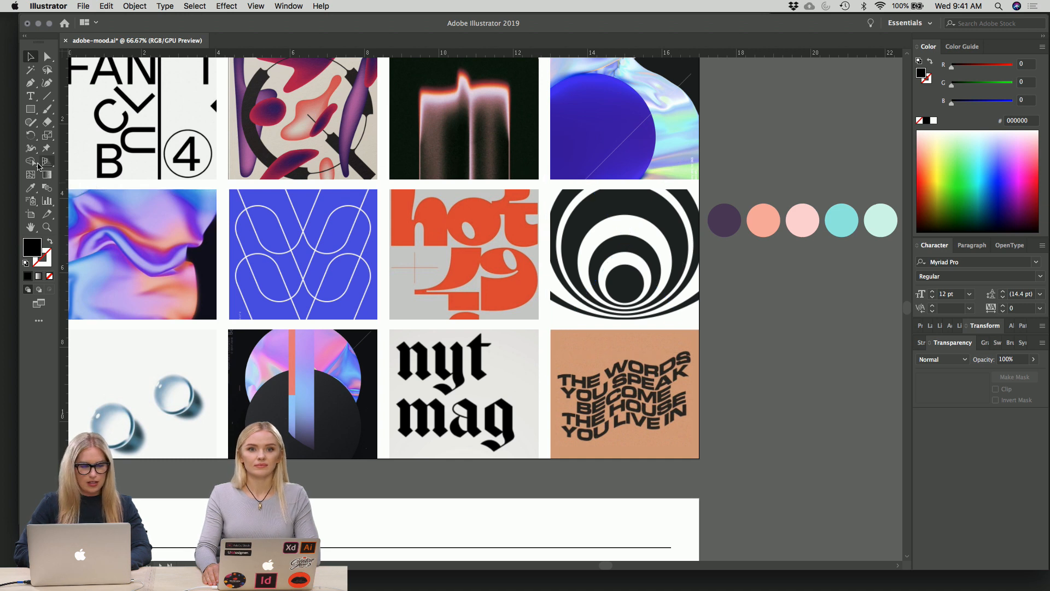
# - Draw a black circle below the colour dots with the Ellipse tool
pyautogui.moveTo(33, 113); pyautogui.dragTo(66, 135)
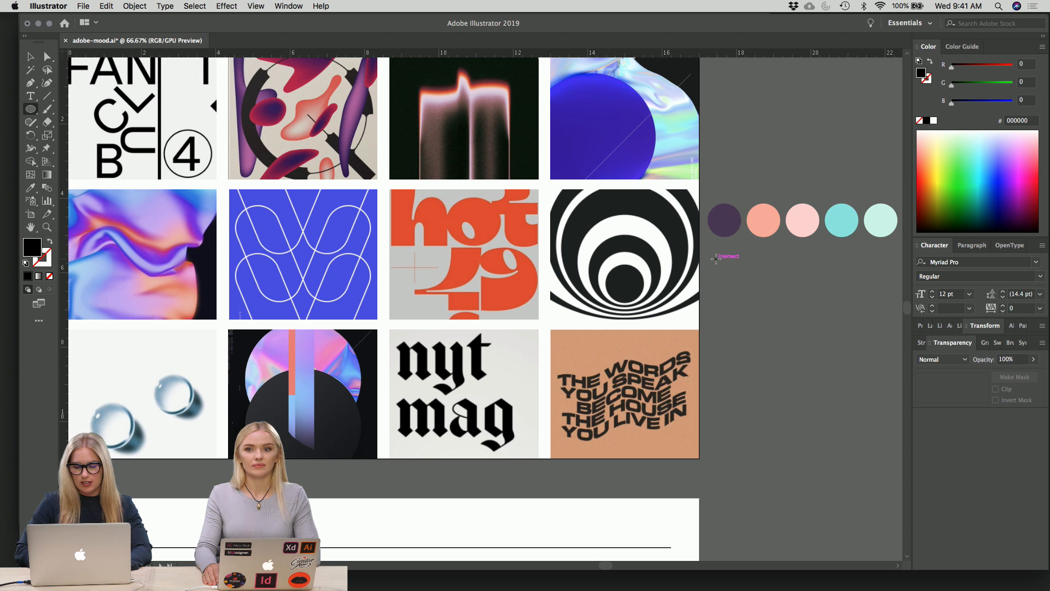
pyautogui.moveTo(716, 259); pyautogui.dragTo(754, 294)
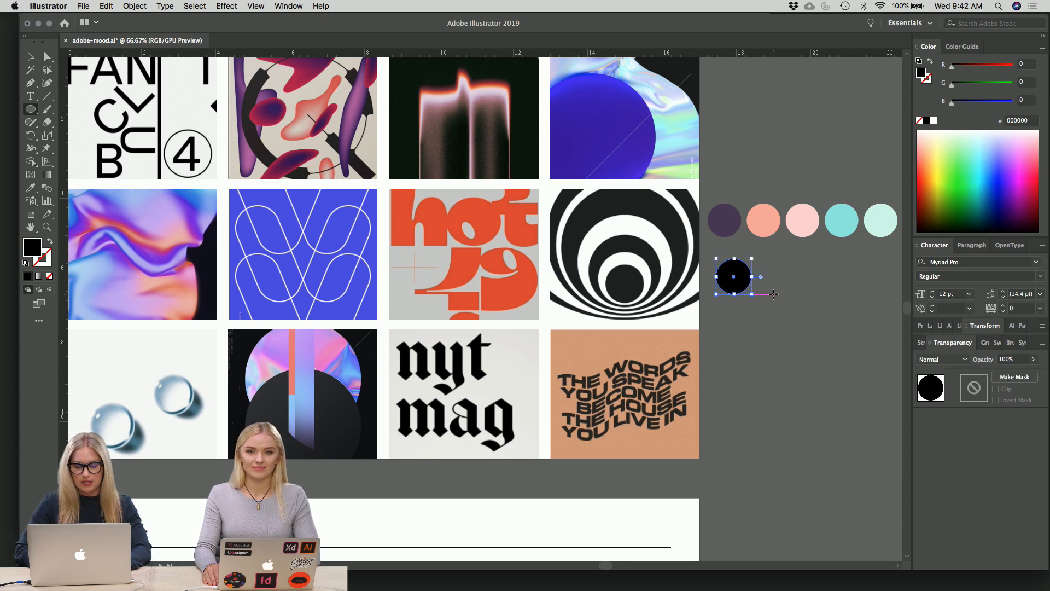
pyautogui.press('v')
pyautogui.click(753, 294)
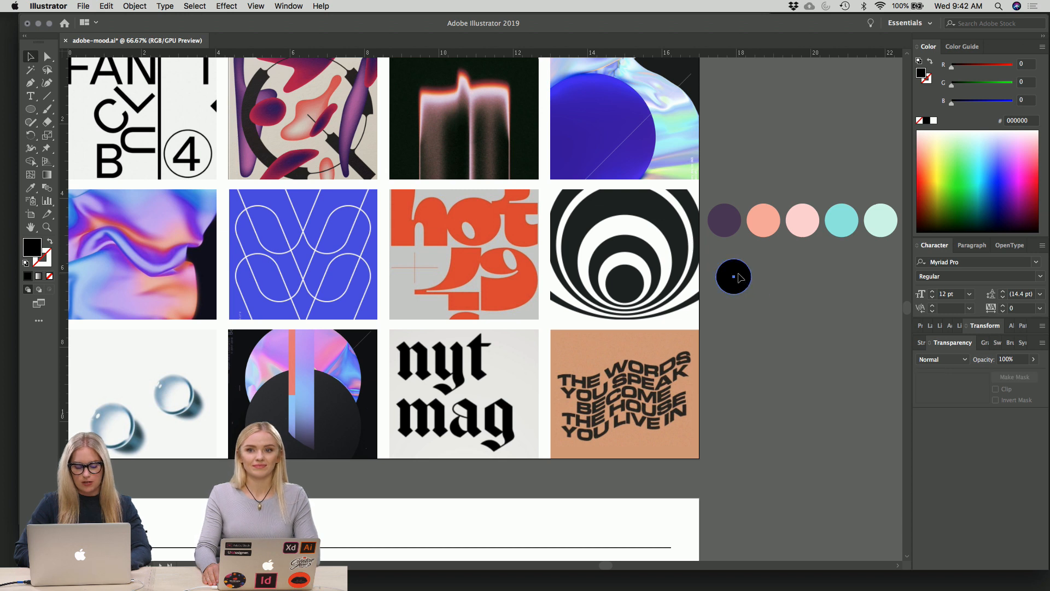
# - Duplicate the circle into a row of five evenly spaced circles and zoom out to 50%
pyautogui.moveTo(745, 276); pyautogui.dragTo(783, 271)
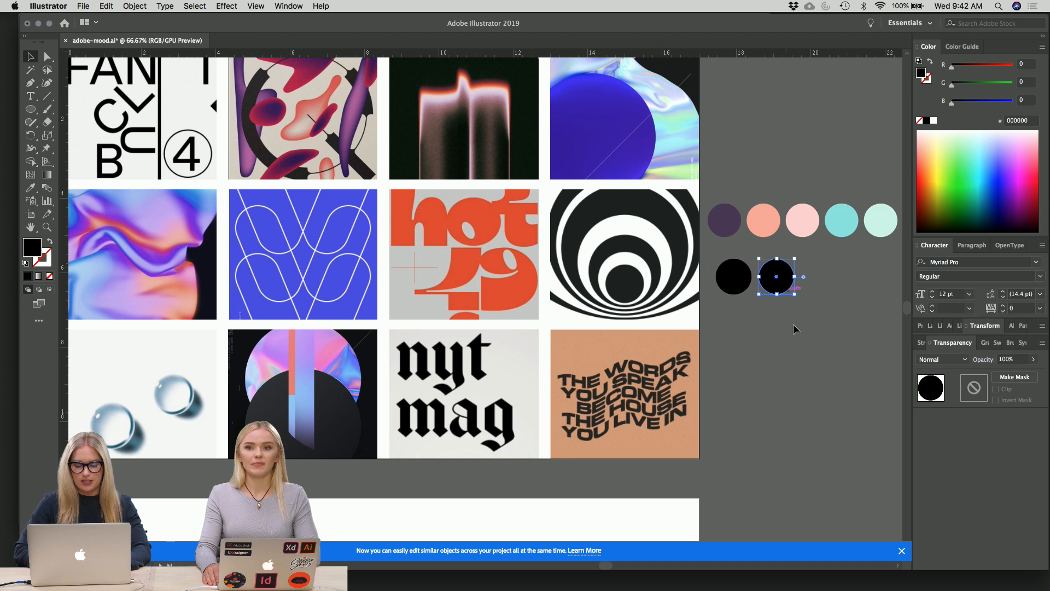
pyautogui.press('super+d')
pyautogui.press('super+d')
pyautogui.press('super+d')
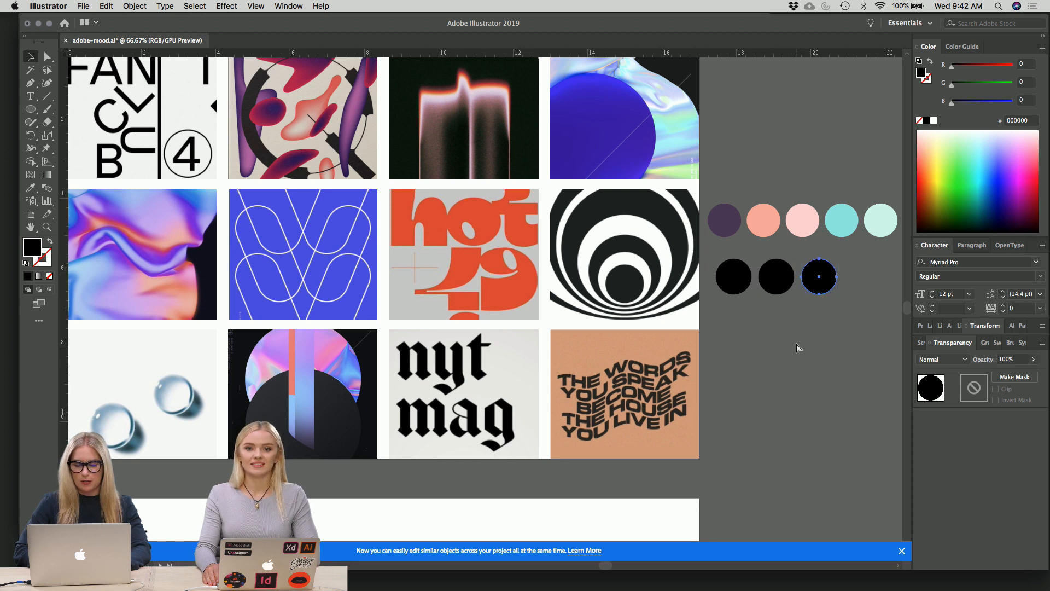
pyautogui.click(796, 342)
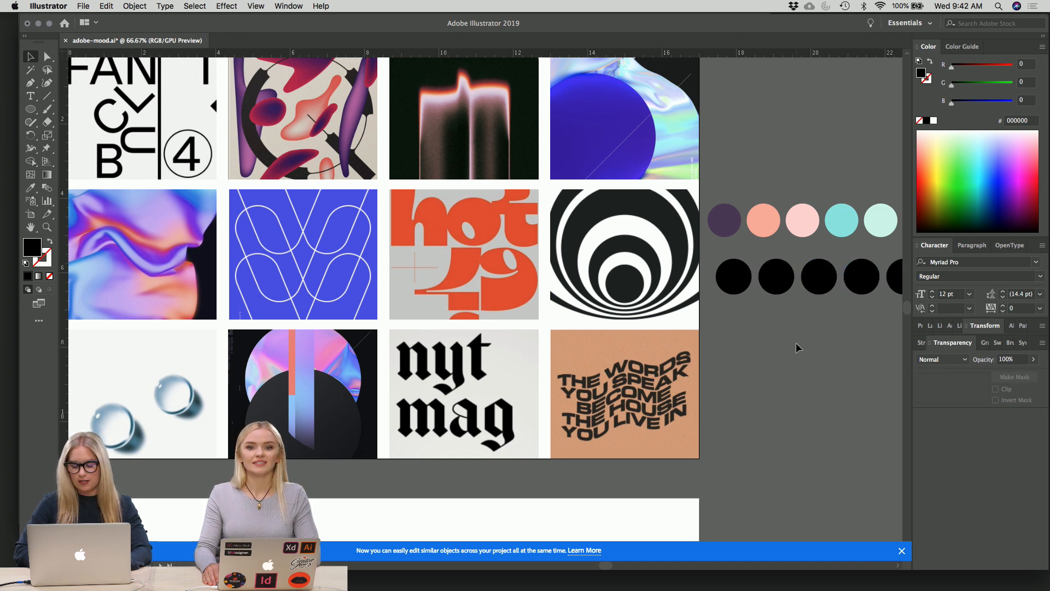
pyautogui.hscroll(3, 796, 342)
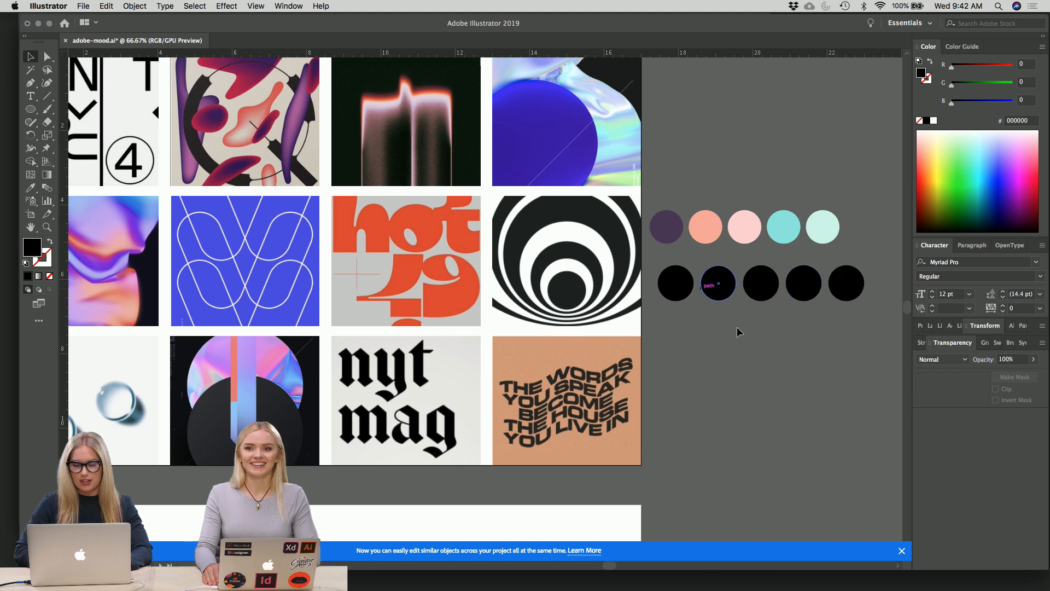
pyautogui.press('super+minus')
pyautogui.hscroll(-2, 739, 327)
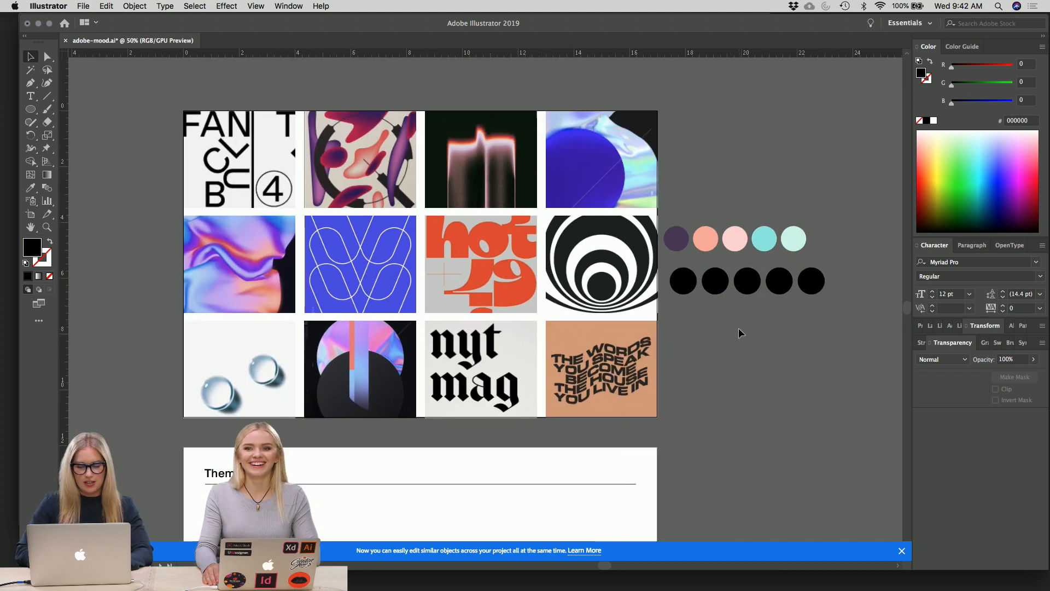
pyautogui.click(686, 285)
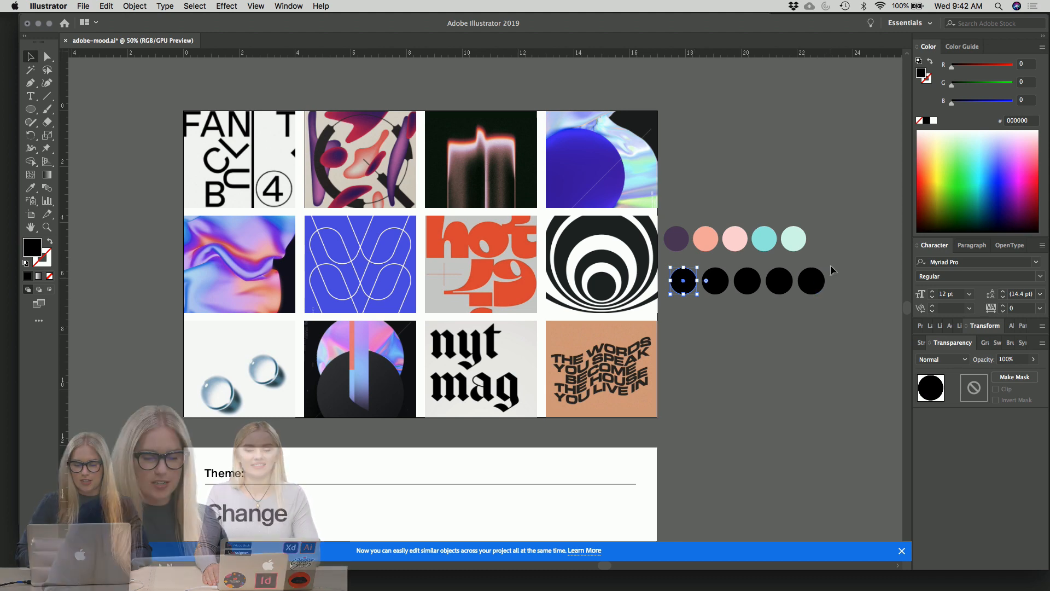
# - Delete the five copied colour dots
pyautogui.moveTo(831, 265); pyautogui.dragTo(668, 249)
pyautogui.press('Delete')
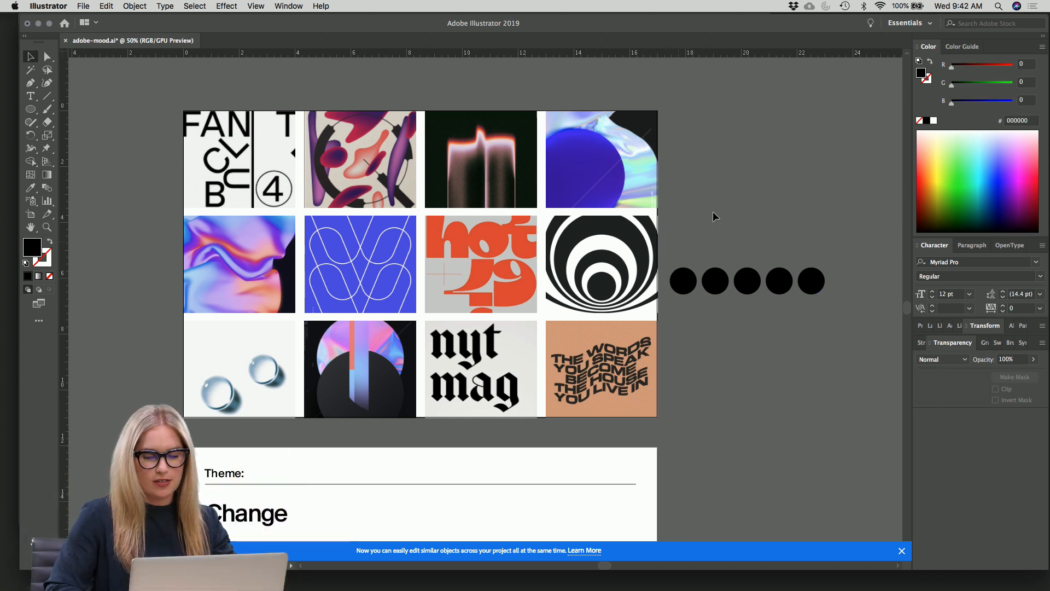
pyautogui.scroll(-2, 732, 206)
pyautogui.scroll(3, 719, 206)
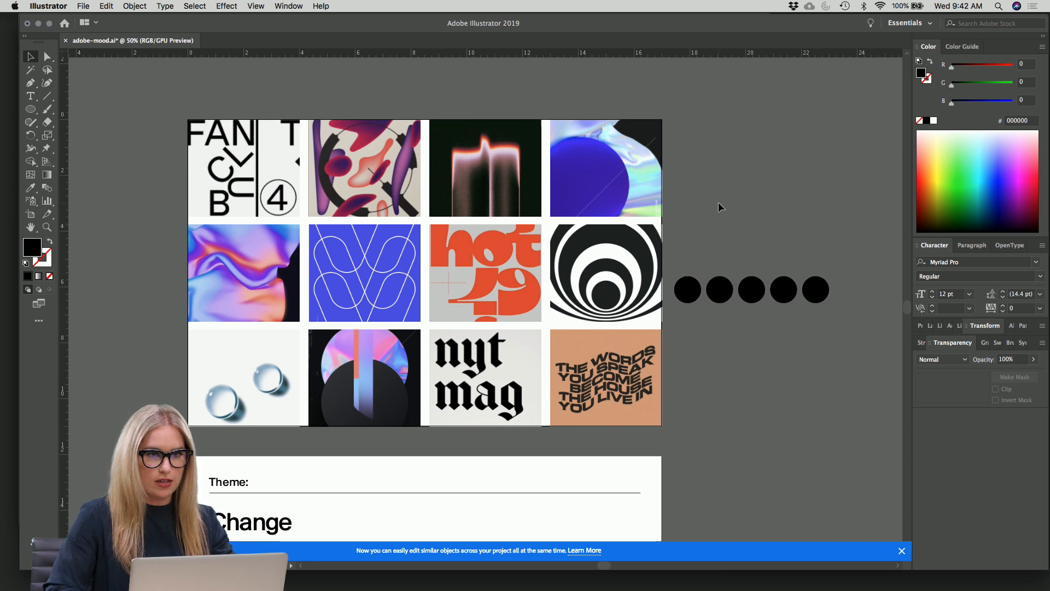
# - Fill the first two circles with orange and pale pink sampled from the moodboard images
pyautogui.click(688, 291)
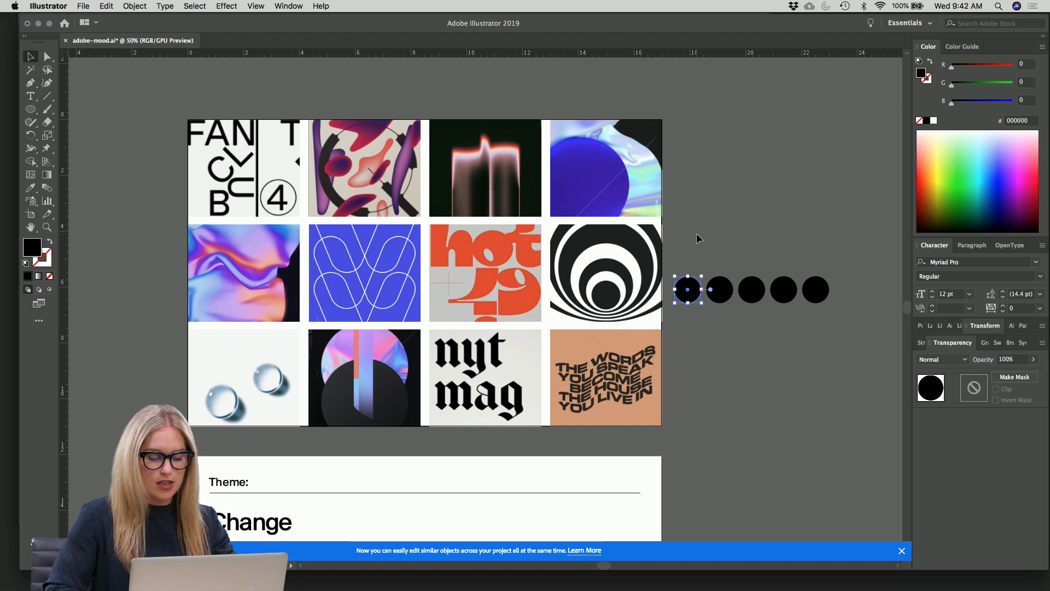
pyautogui.press('i')
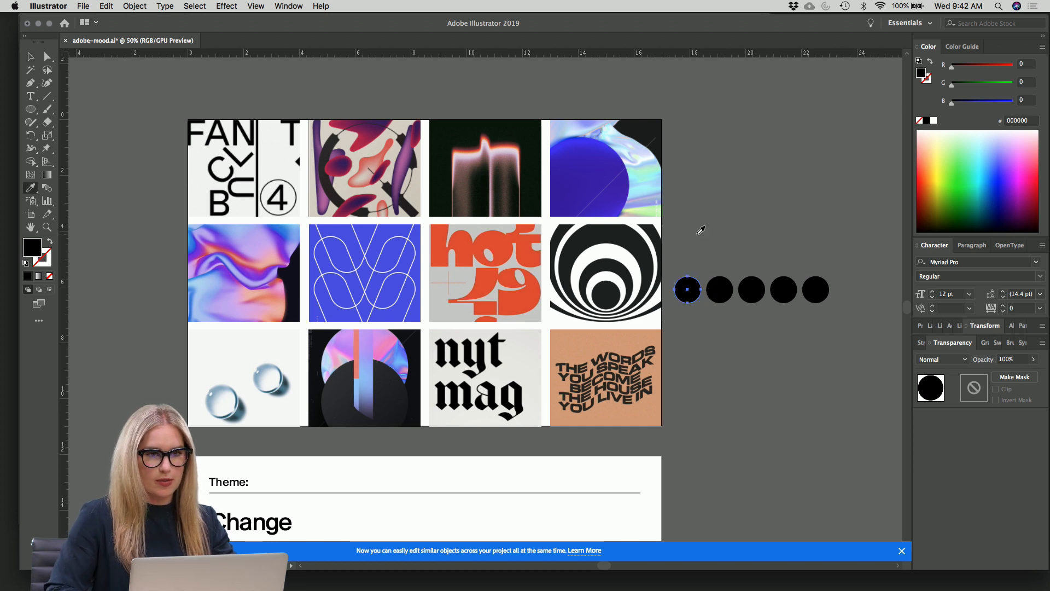
pyautogui.click(528, 298)
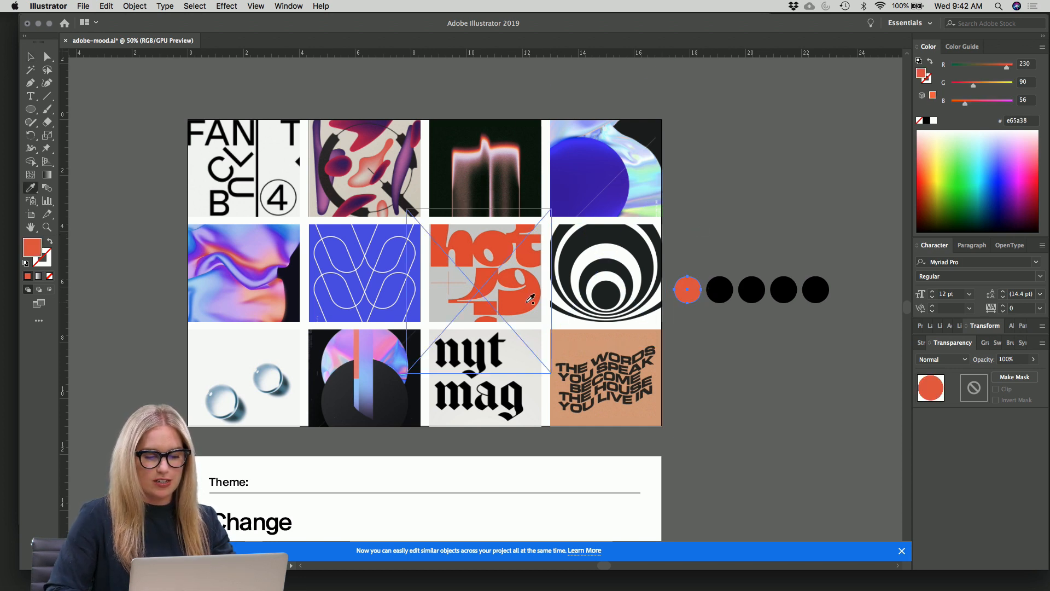
pyautogui.press('v')
pyautogui.click(734, 244)
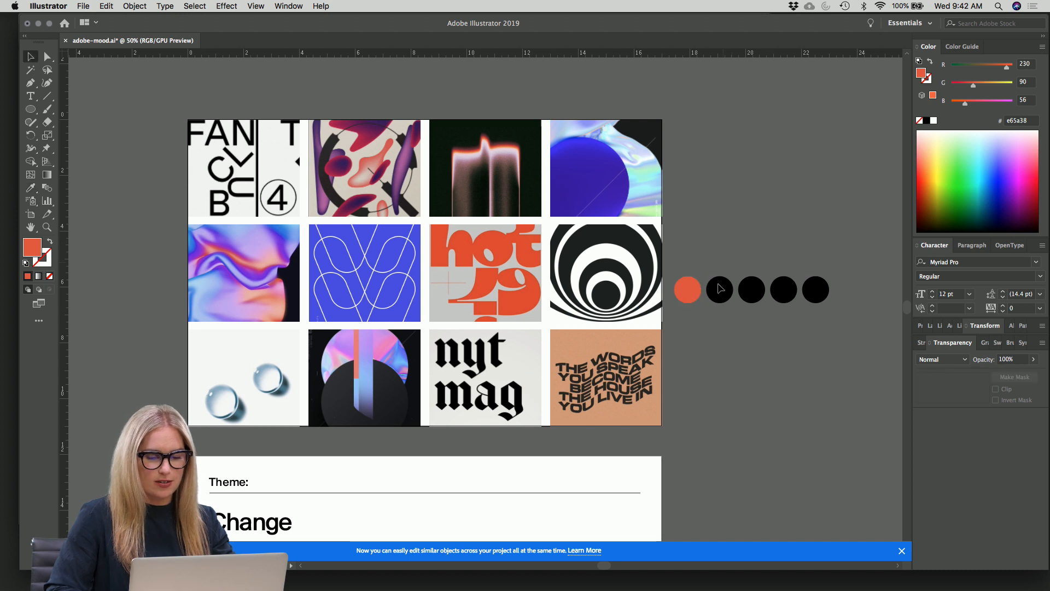
pyautogui.click(719, 288)
pyautogui.press('i')
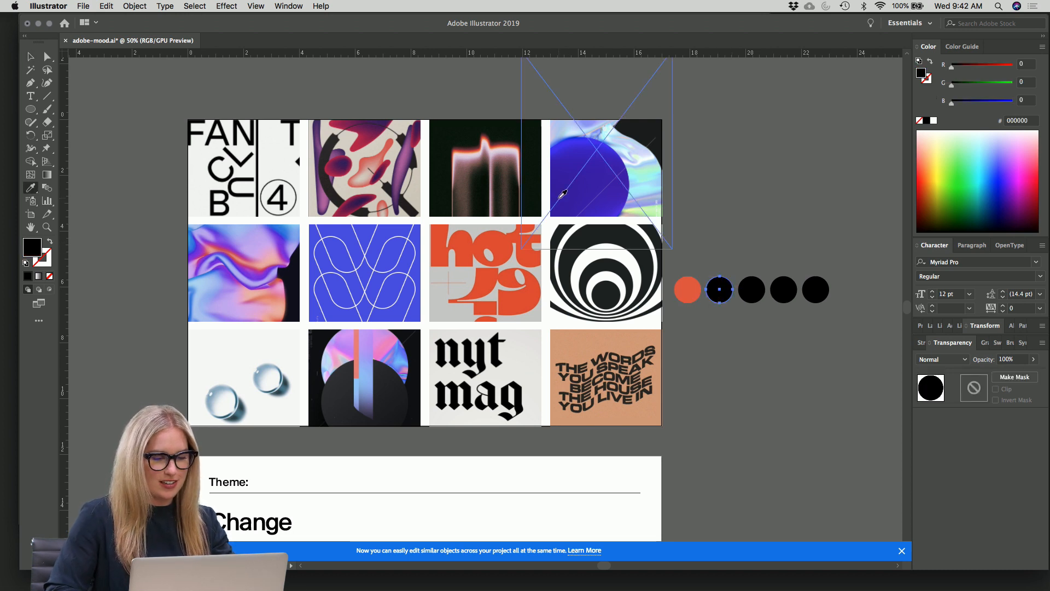
pyautogui.click(274, 257)
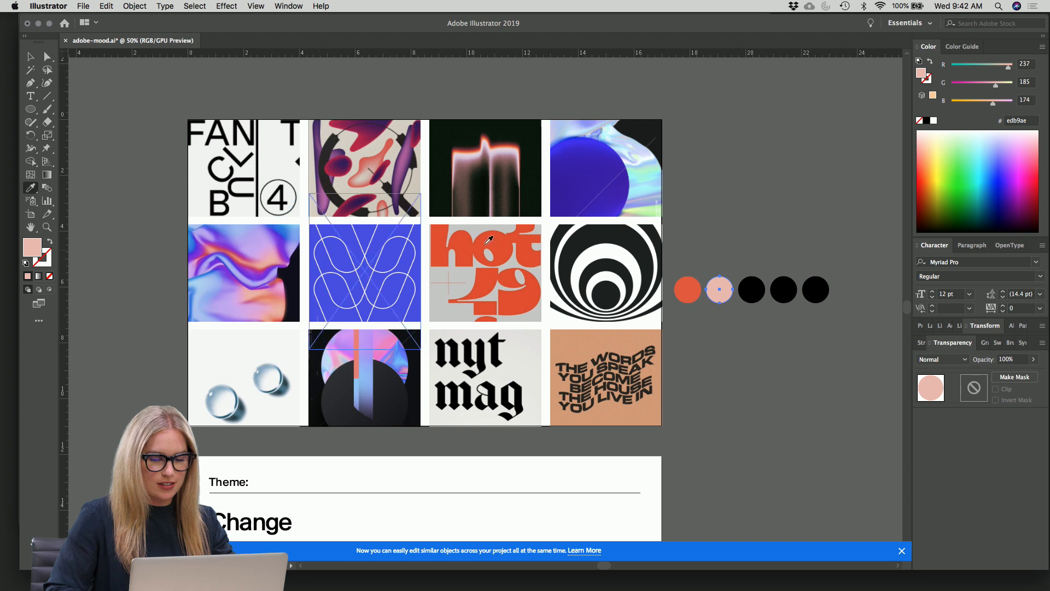
pyautogui.press('v')
pyautogui.click(682, 230)
# - Fill the third and fourth circles with pink and blue sampled from the images
pyautogui.click(752, 289)
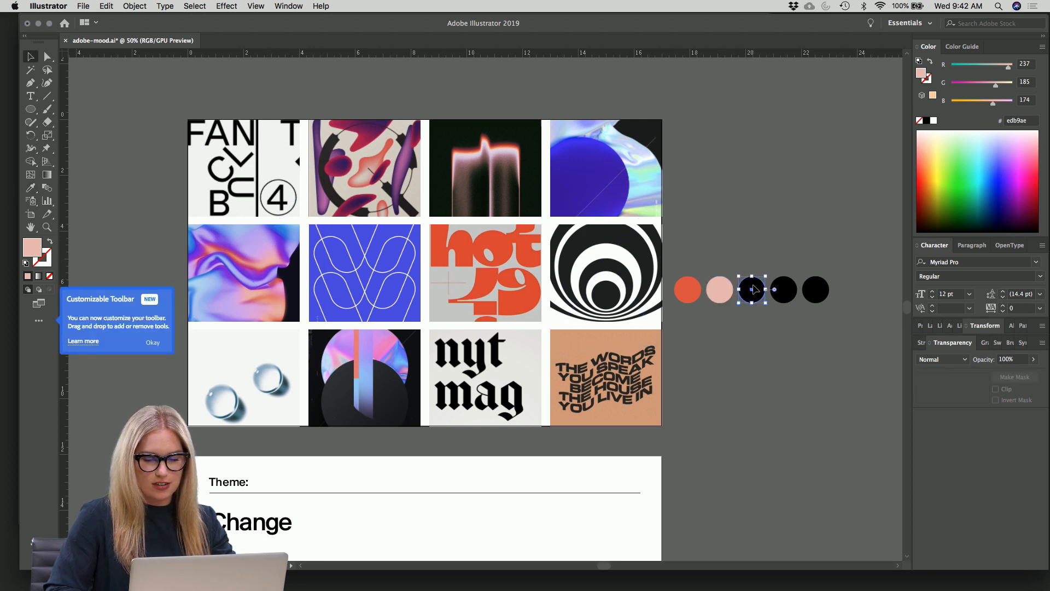
pyautogui.press('i')
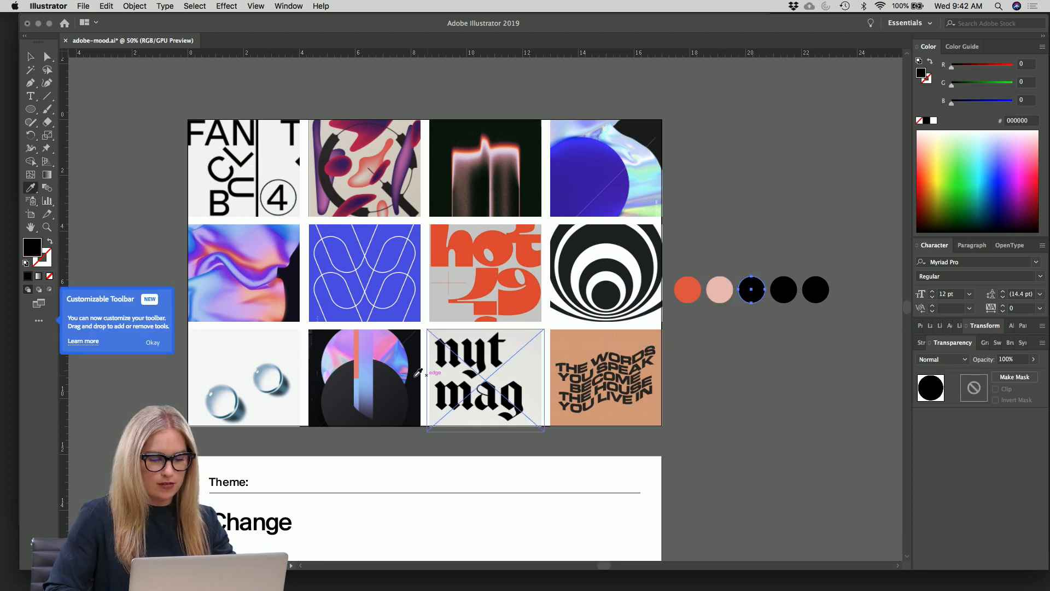
pyautogui.click(388, 344)
pyautogui.press('v')
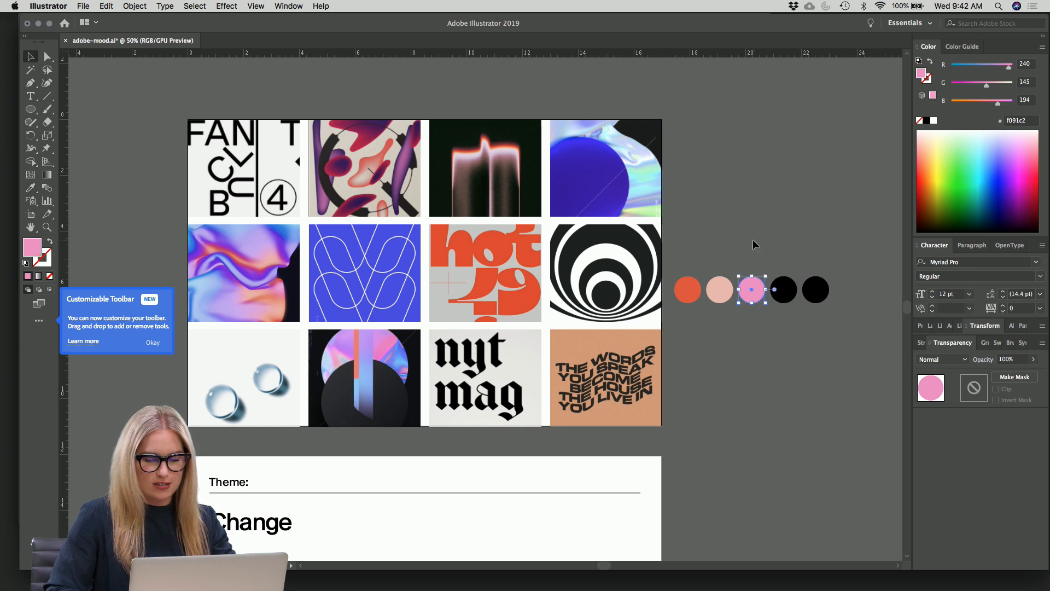
pyautogui.click(754, 241)
pyautogui.click(783, 283)
pyautogui.rightClick(783, 283)
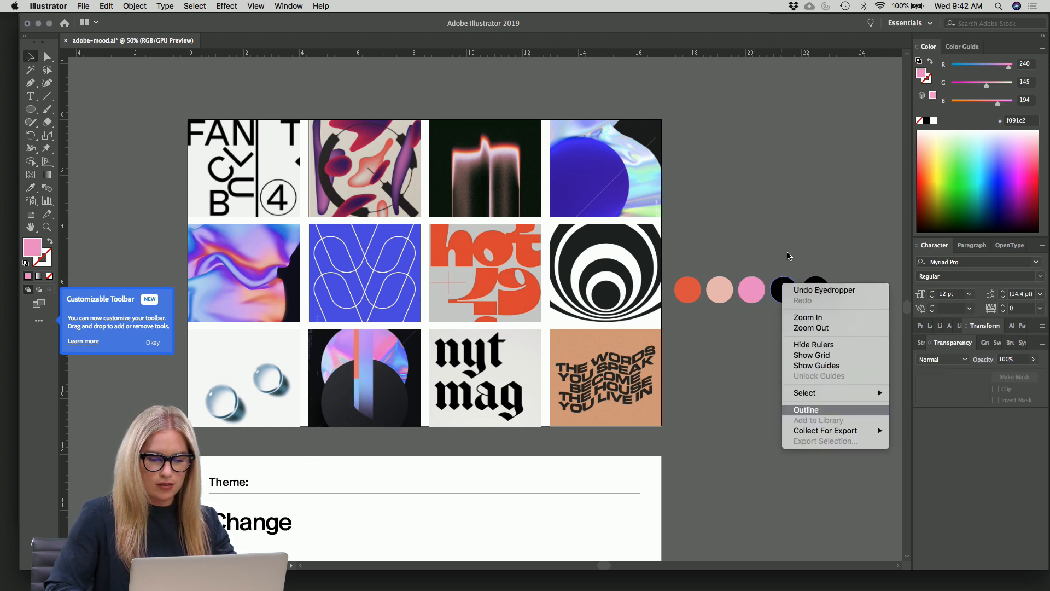
pyautogui.click(786, 251)
pyautogui.click(783, 289)
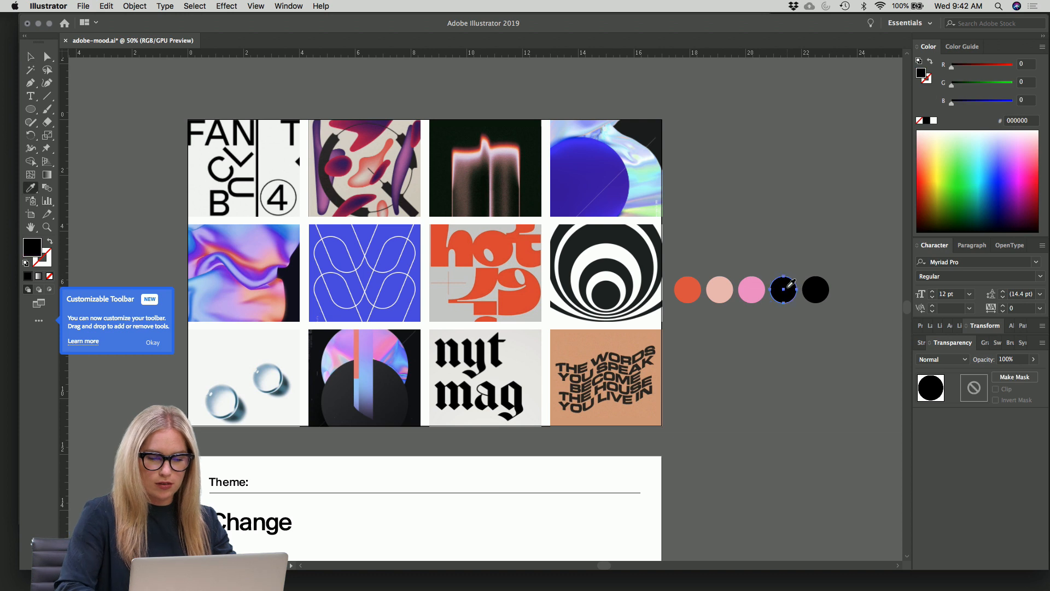
pyautogui.press('i')
pyautogui.click(597, 169)
pyautogui.press('v')
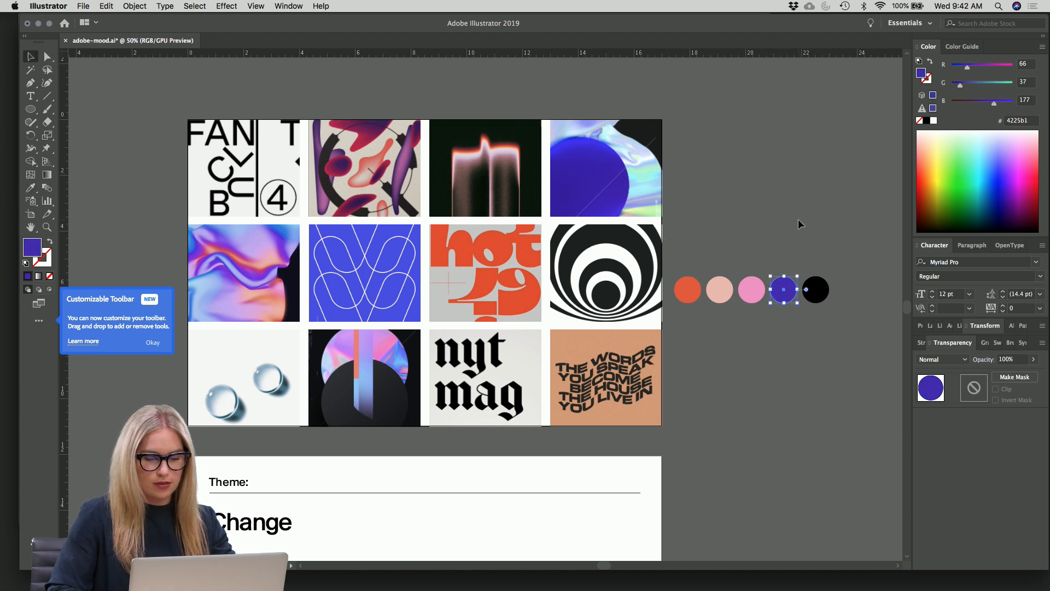
pyautogui.click(801, 224)
# - Fill the last circle with light green, undoing a trial of the spiral's dark colour
pyautogui.click(815, 296)
pyautogui.press('i')
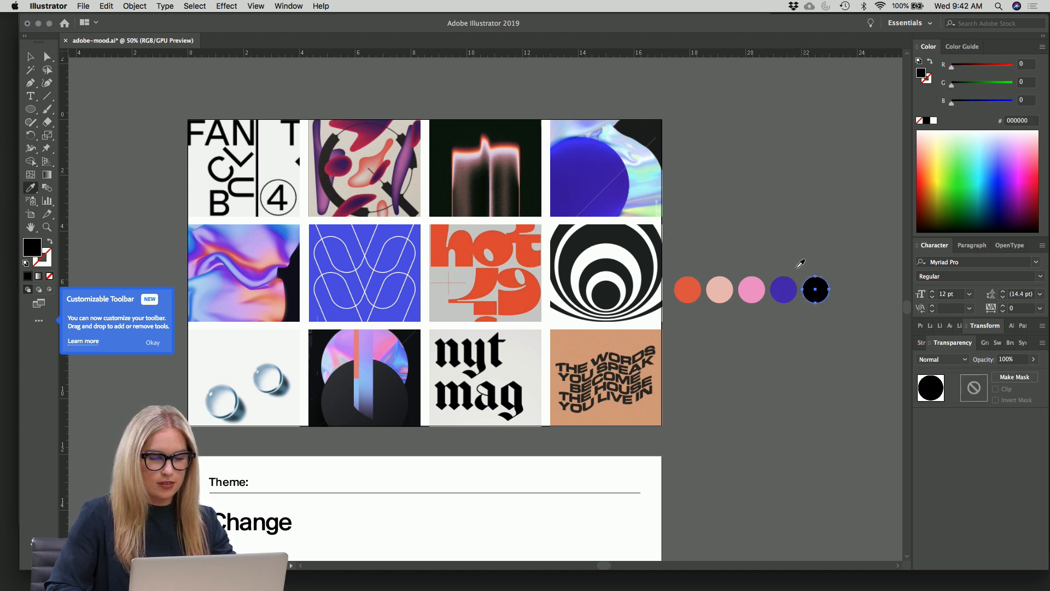
pyautogui.click(649, 209)
pyautogui.press('v')
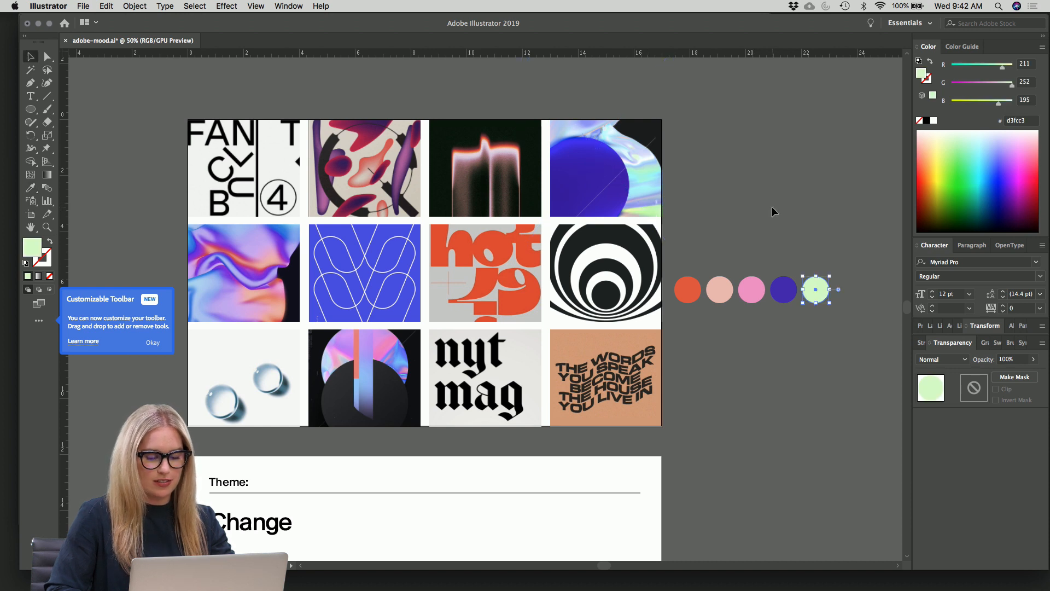
pyautogui.click(772, 205)
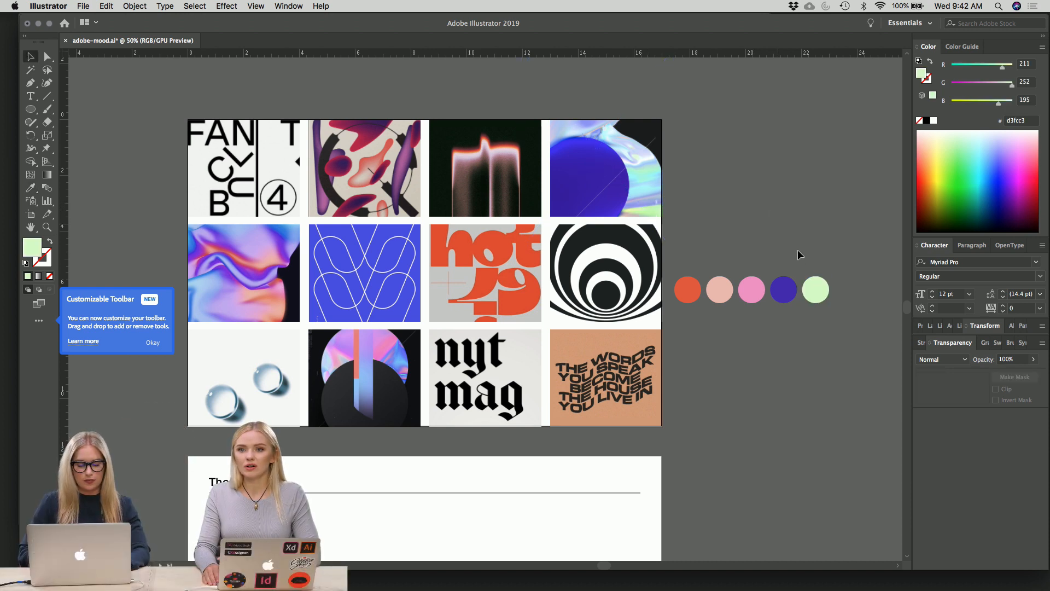
pyautogui.rightClick(817, 292)
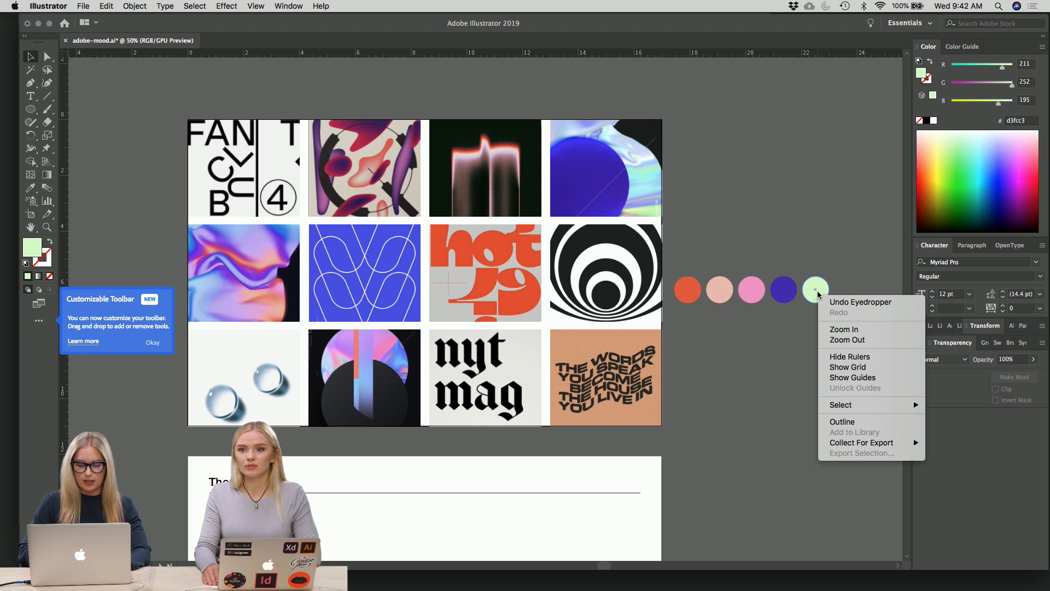
pyautogui.press('Escape')
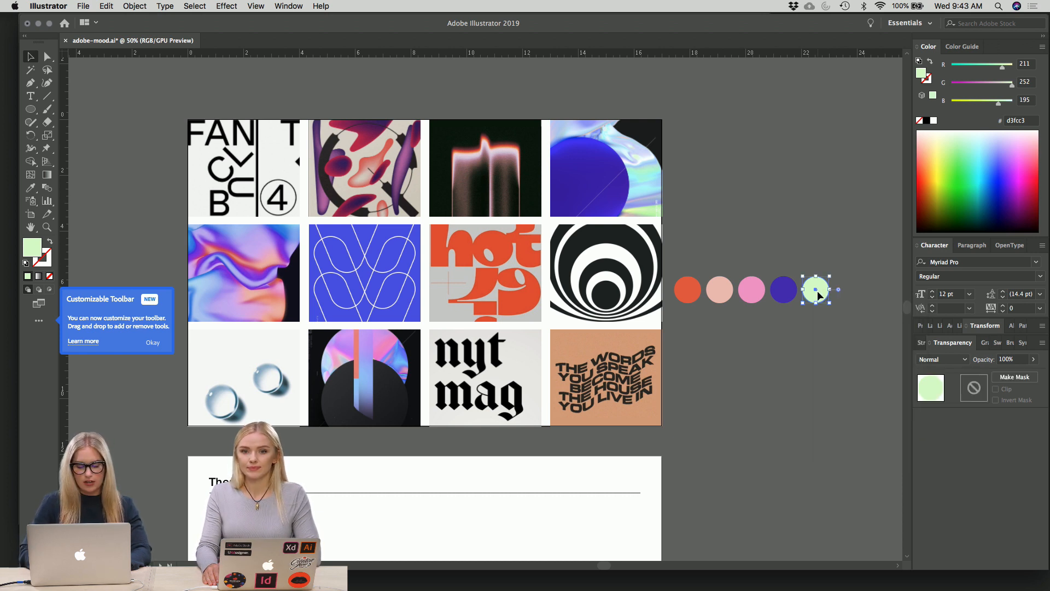
pyautogui.press('i')
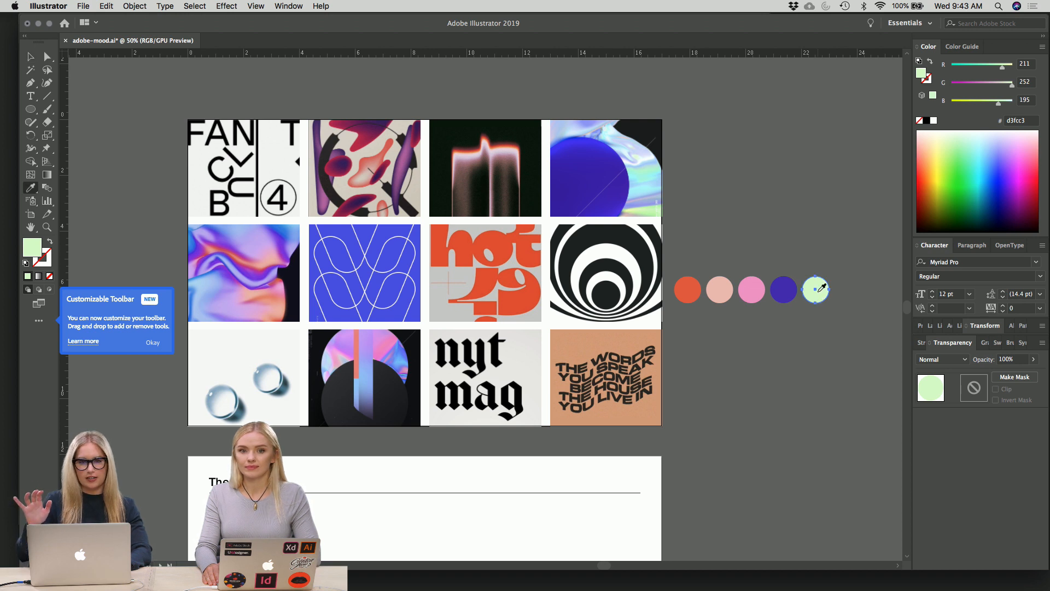
pyautogui.click(635, 232)
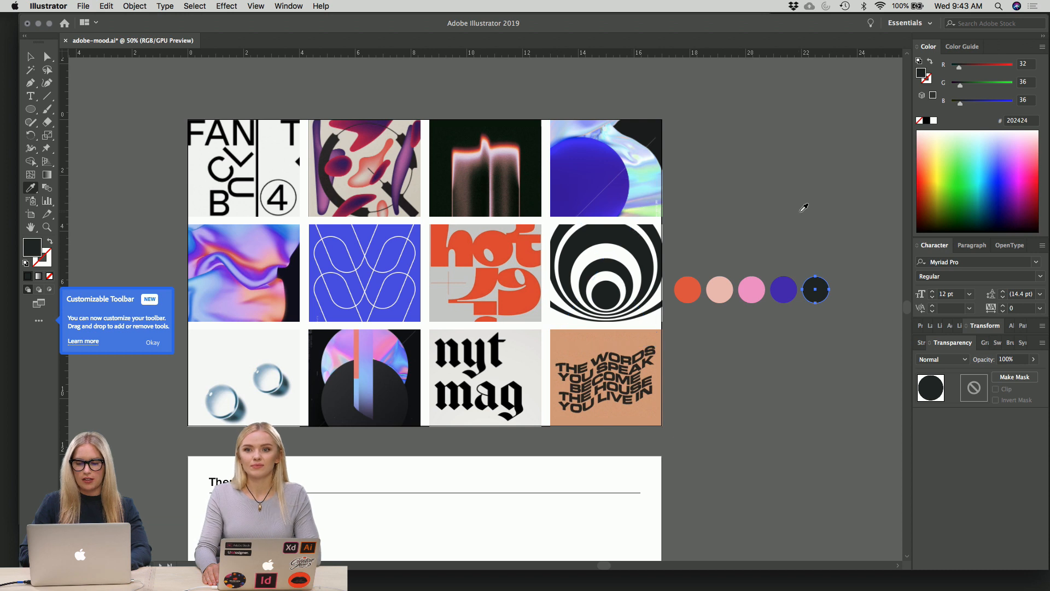
pyautogui.press('v')
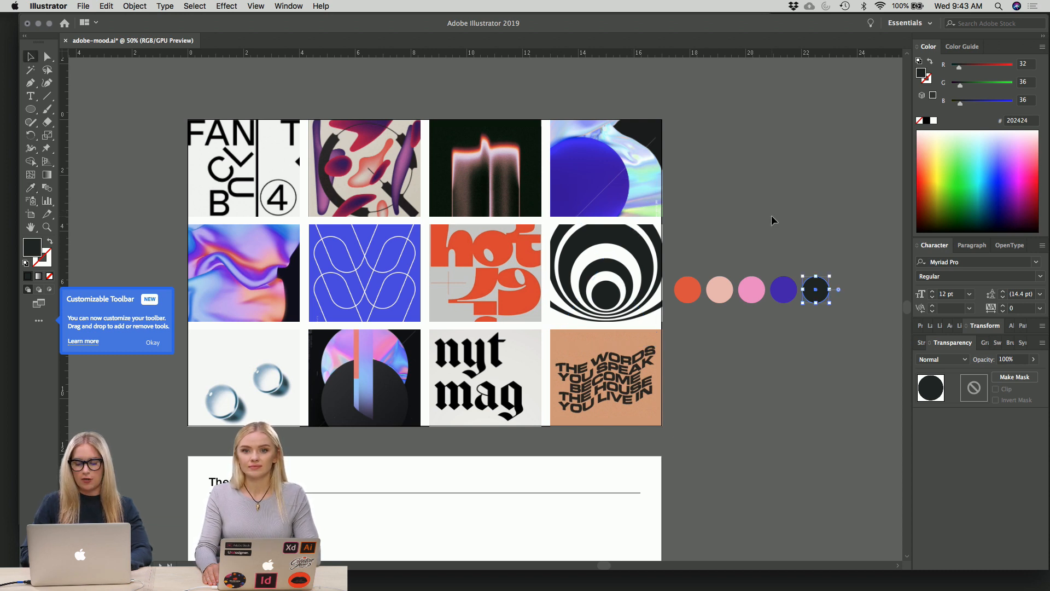
pyautogui.press('super+z')
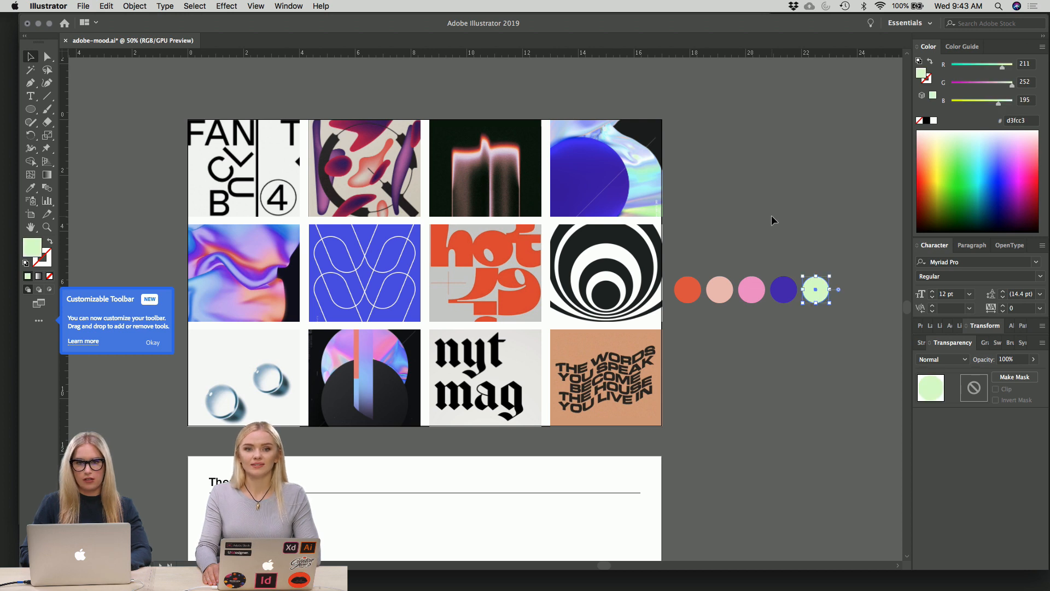
pyautogui.click(771, 215)
# - Swap the positions of the blue and light green circles
pyautogui.click(155, 345)
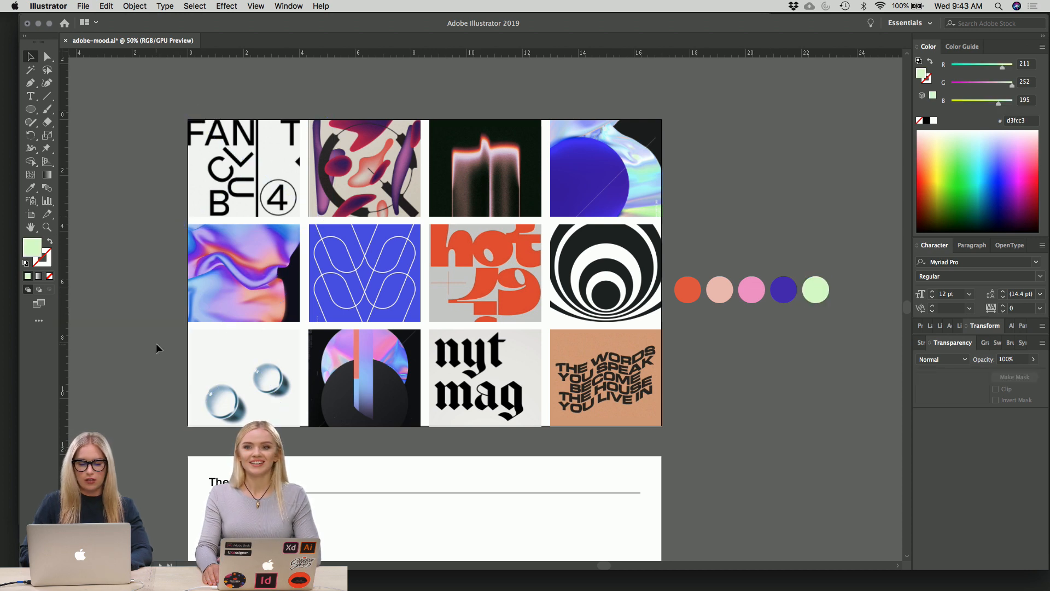
pyautogui.rightClick(738, 241)
pyautogui.click(738, 241)
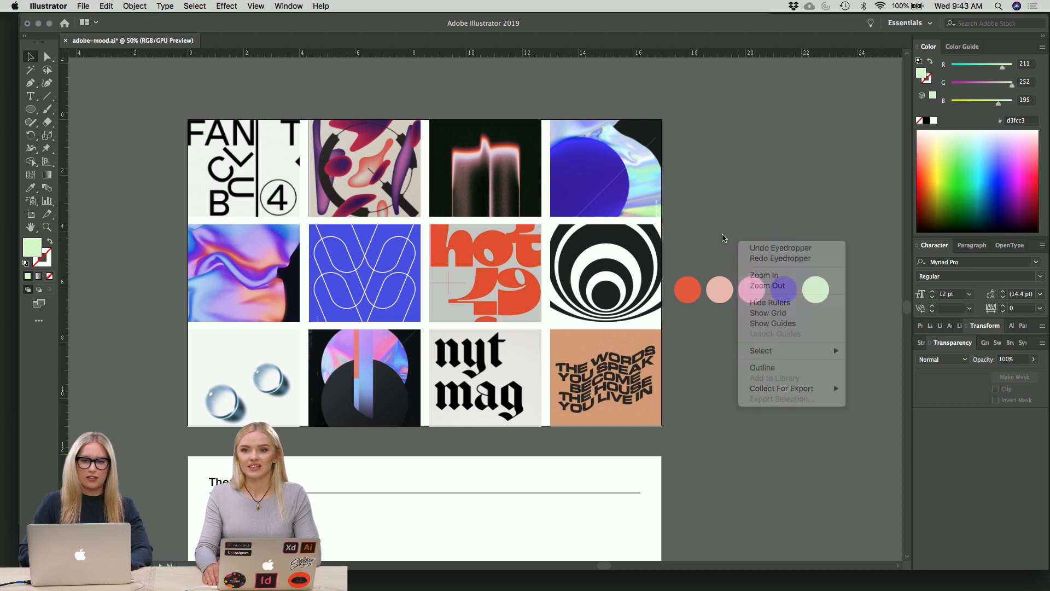
pyautogui.scroll(-2, 747, 238)
pyautogui.hscroll(1, 747, 239)
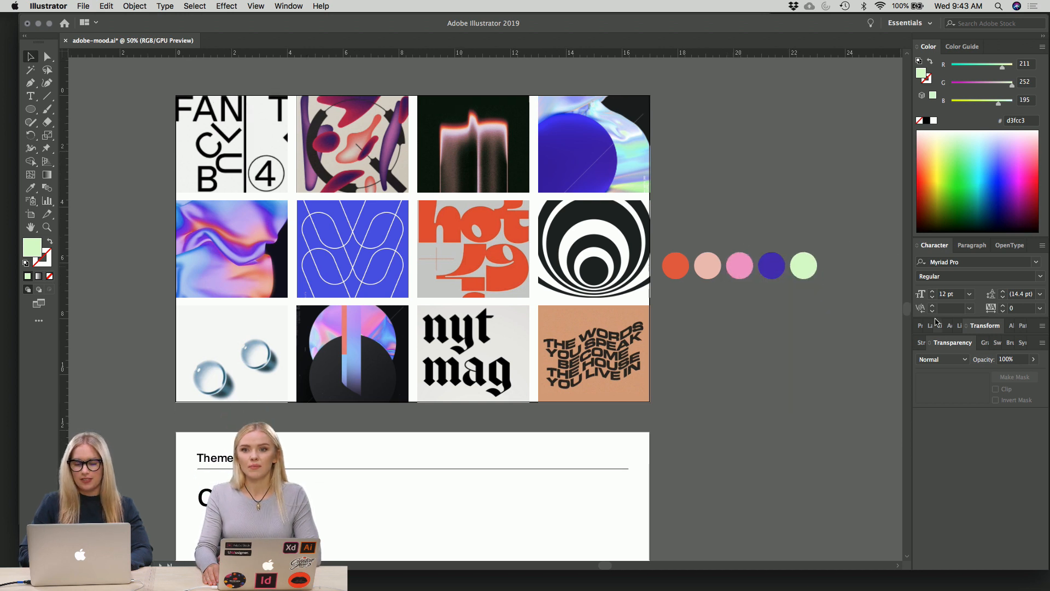
pyautogui.moveTo(768, 283); pyautogui.dragTo(766, 284)
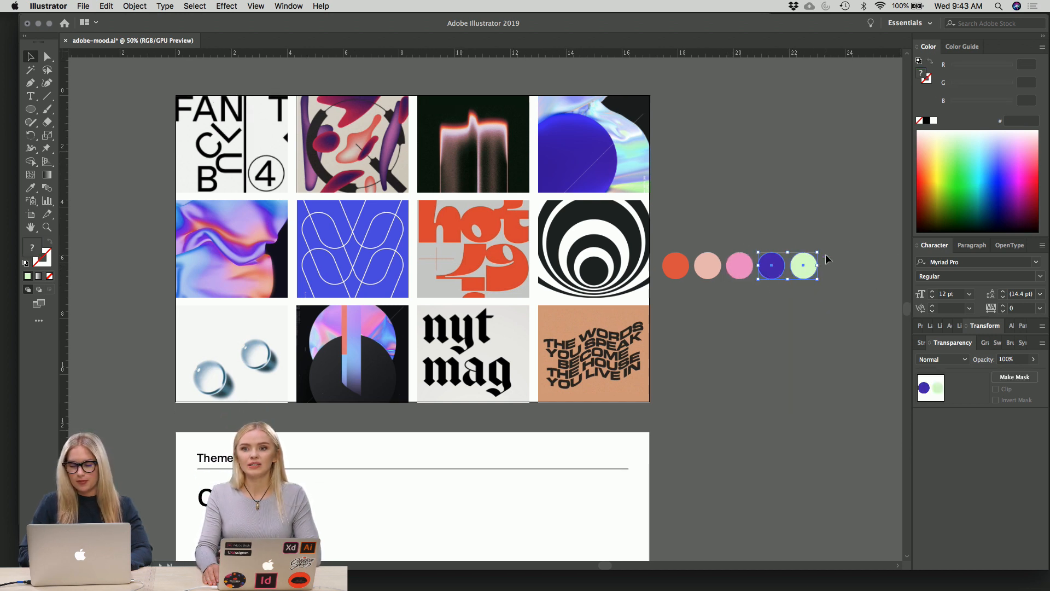
pyautogui.moveTo(825, 251); pyautogui.dragTo(776, 312)
pyautogui.click(782, 316)
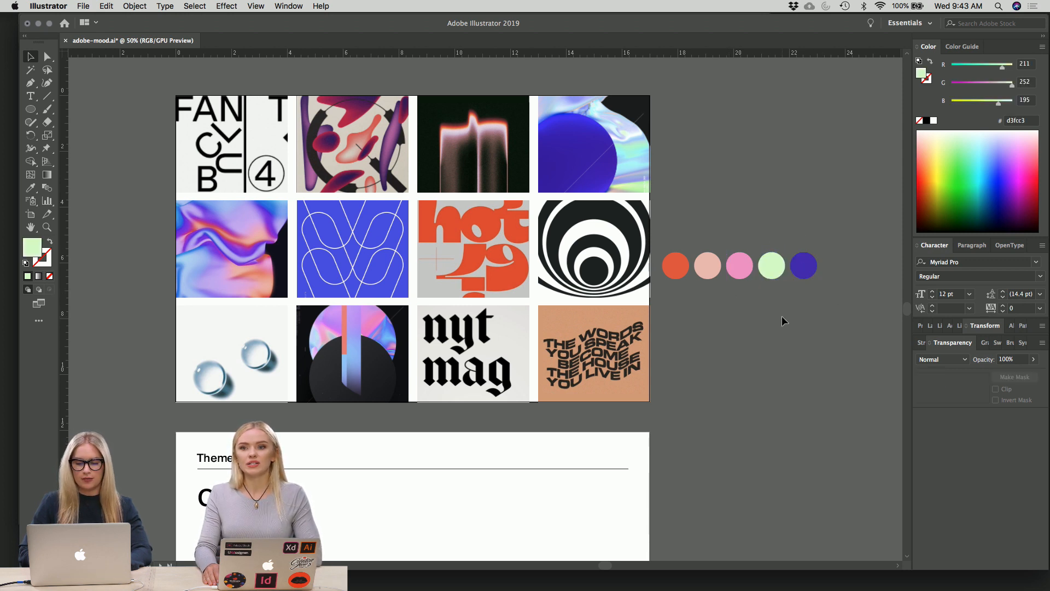
# - Swap the orange and pale pink circles, then select all five circles
pyautogui.moveTo(710, 284); pyautogui.dragTo(641, 312)
pyautogui.rightClick(706, 317)
pyautogui.press('Escape')
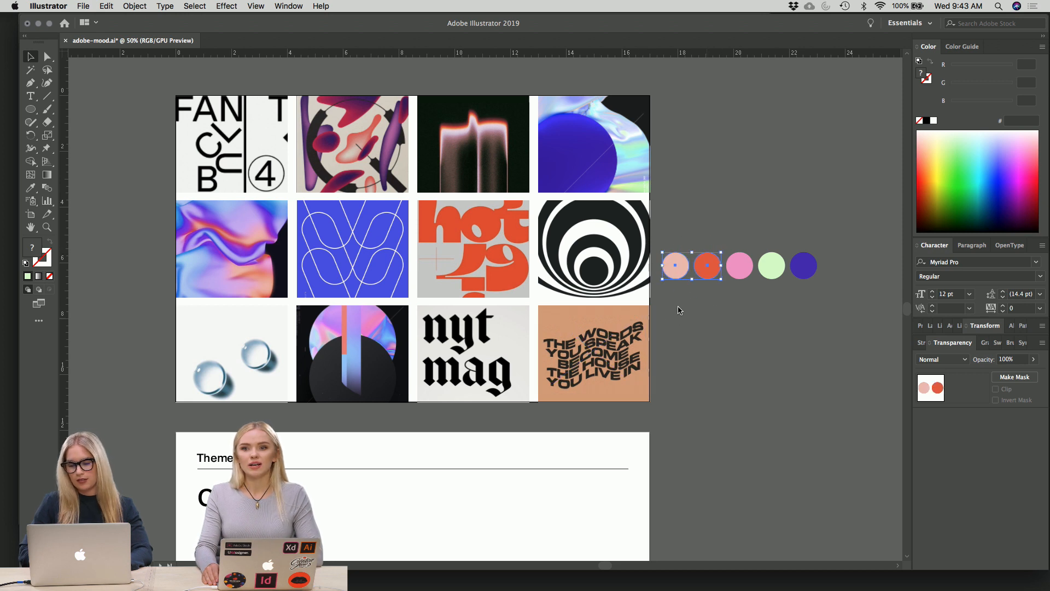
pyautogui.click(677, 310)
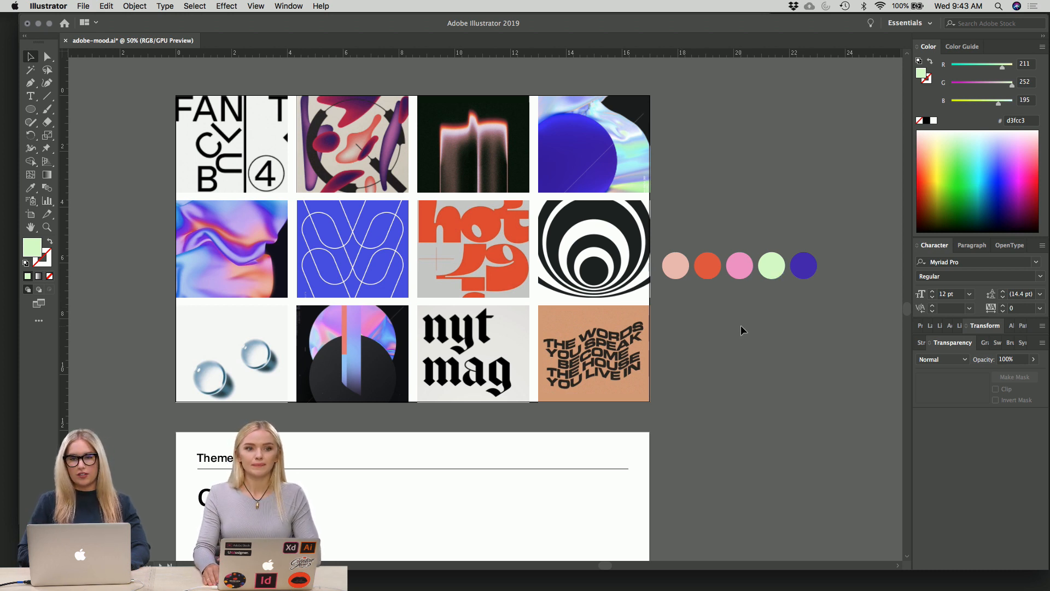
pyautogui.hscroll(2, 741, 325)
pyautogui.scroll(-1, 741, 325)
pyautogui.scroll(2, 741, 325)
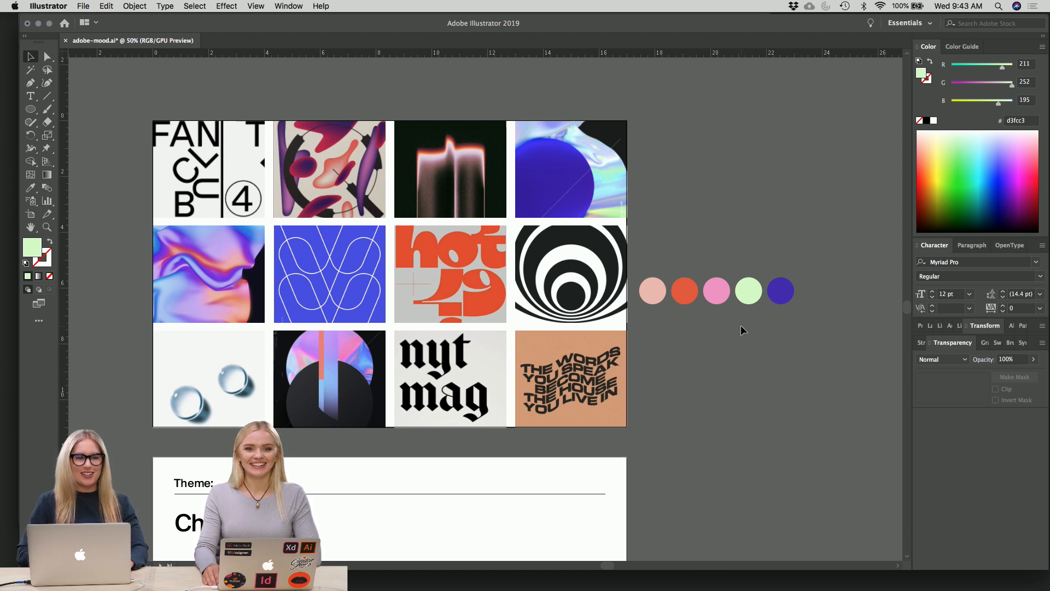
pyautogui.moveTo(805, 325); pyautogui.dragTo(656, 267)
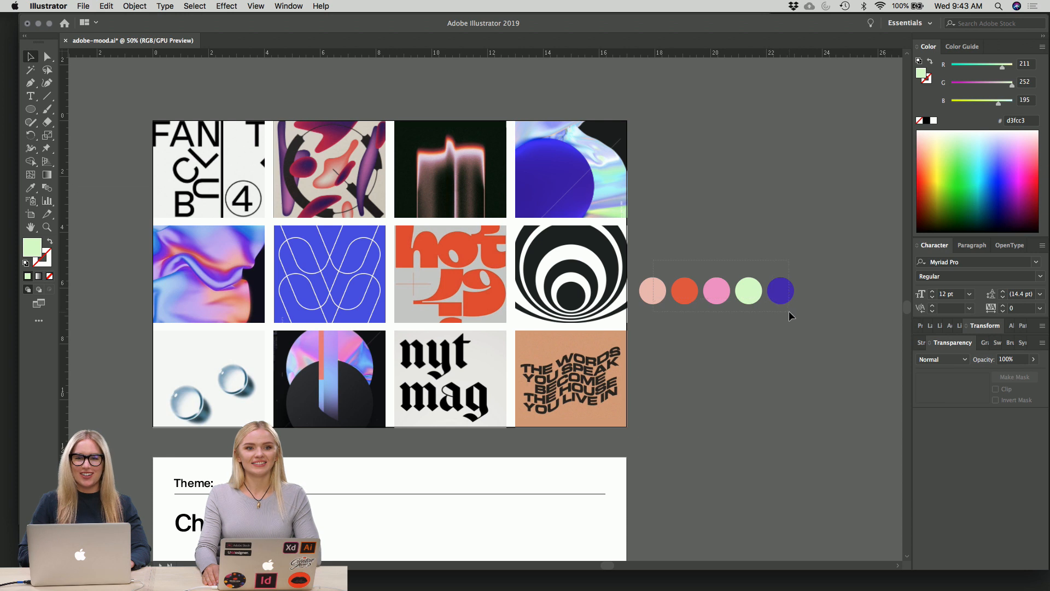
pyautogui.moveTo(789, 311); pyautogui.dragTo(789, 310)
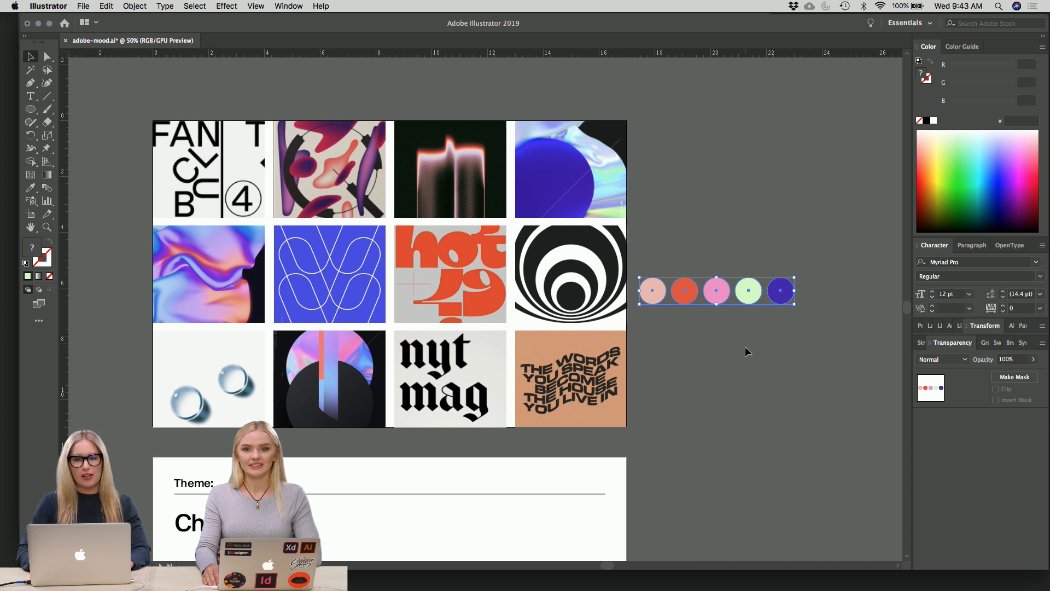
# - Cut the five circles and Paste in Back behind the artwork
pyautogui.hotkey('ctrl', 'x')
pyautogui.scroll(-10, 746, 346)
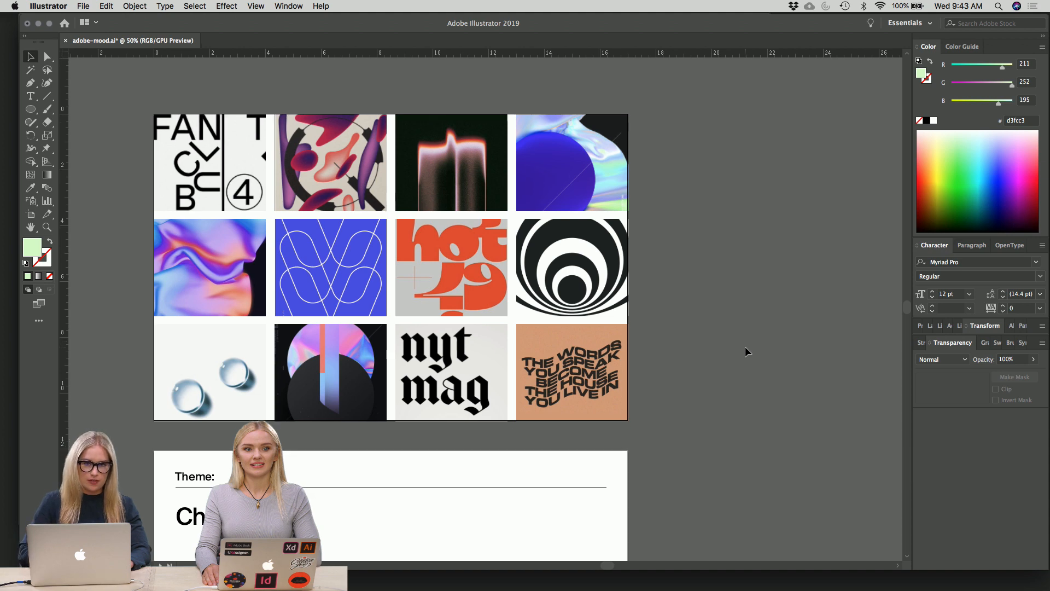
pyautogui.scroll(-10, 745, 347)
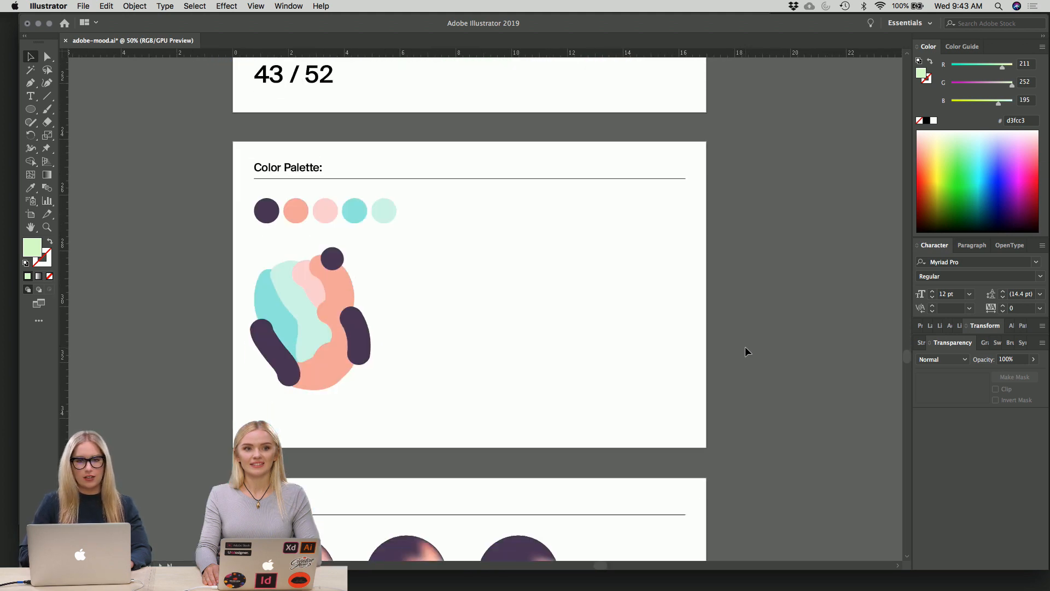
pyautogui.scroll(2, 745, 350)
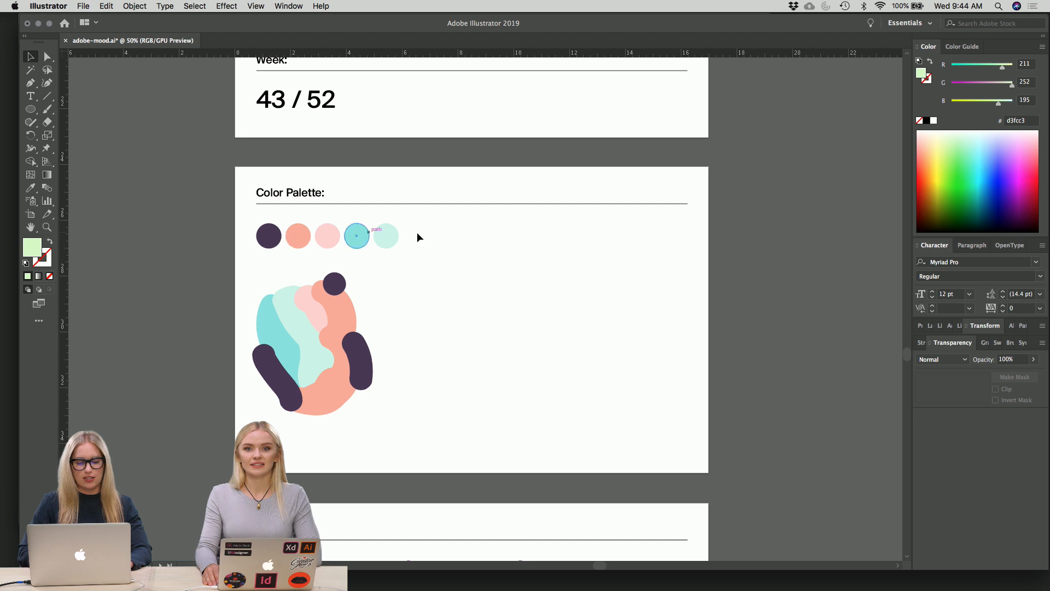
pyautogui.scroll(5, 416, 234)
pyautogui.scroll(10, 416, 231)
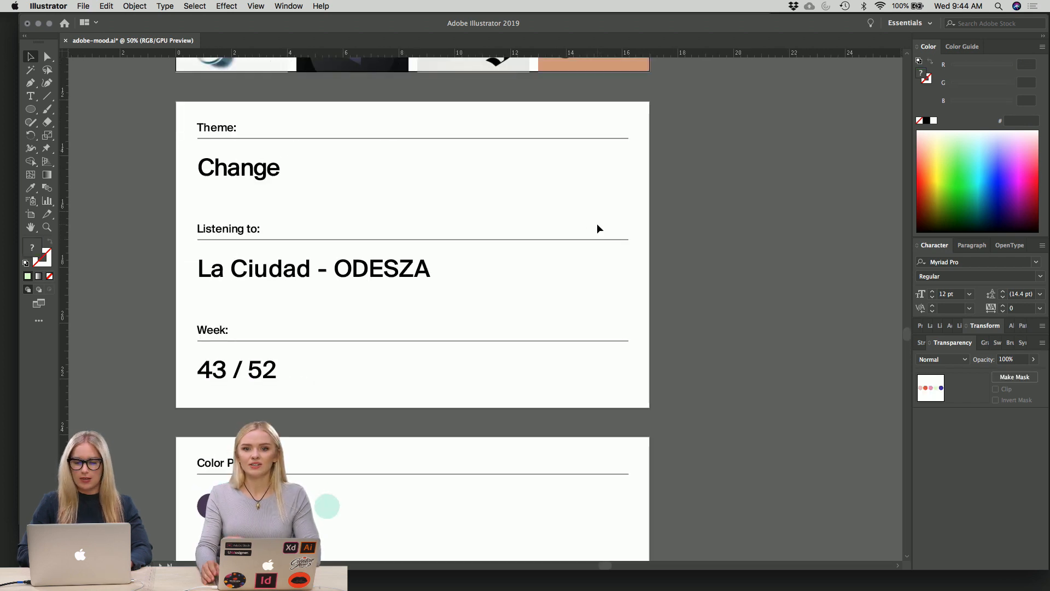
pyautogui.scroll(9, 598, 226)
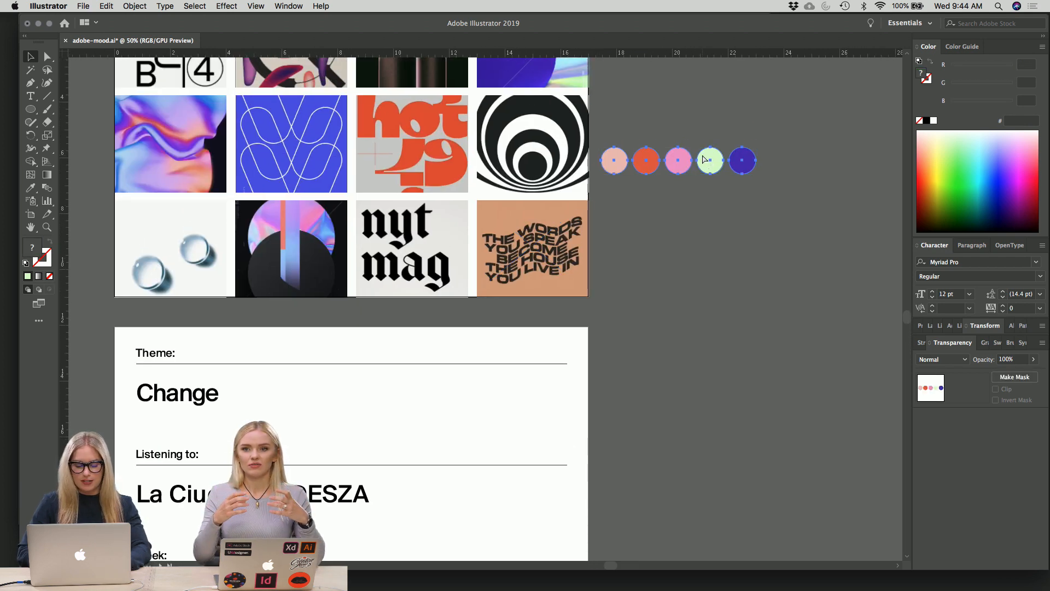
pyautogui.press('super+x')
pyautogui.scroll(-20, 702, 156)
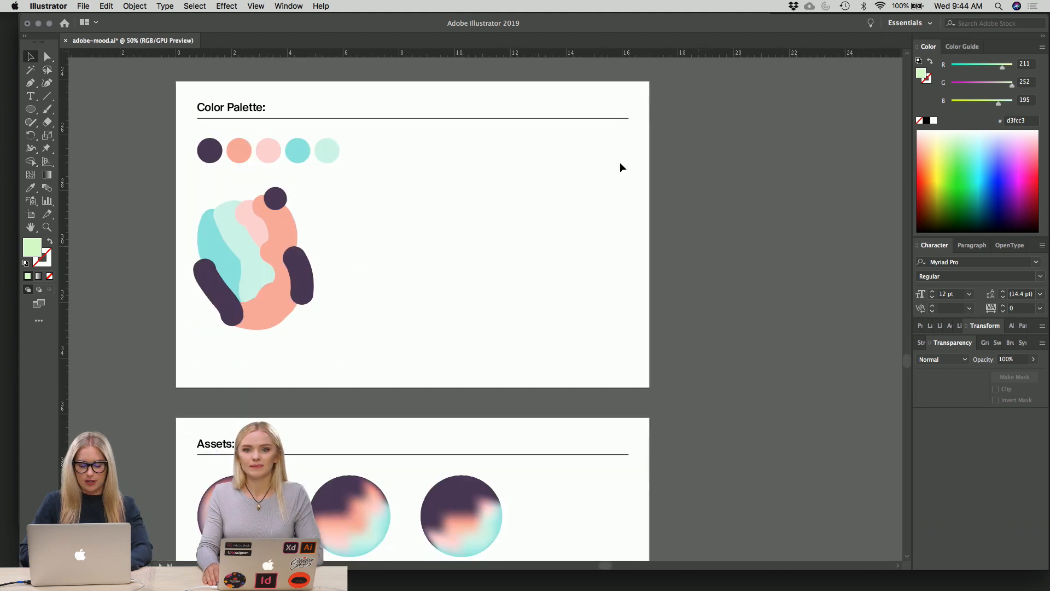
pyautogui.press('super+f')
pyautogui.scroll(20, 530, 195)
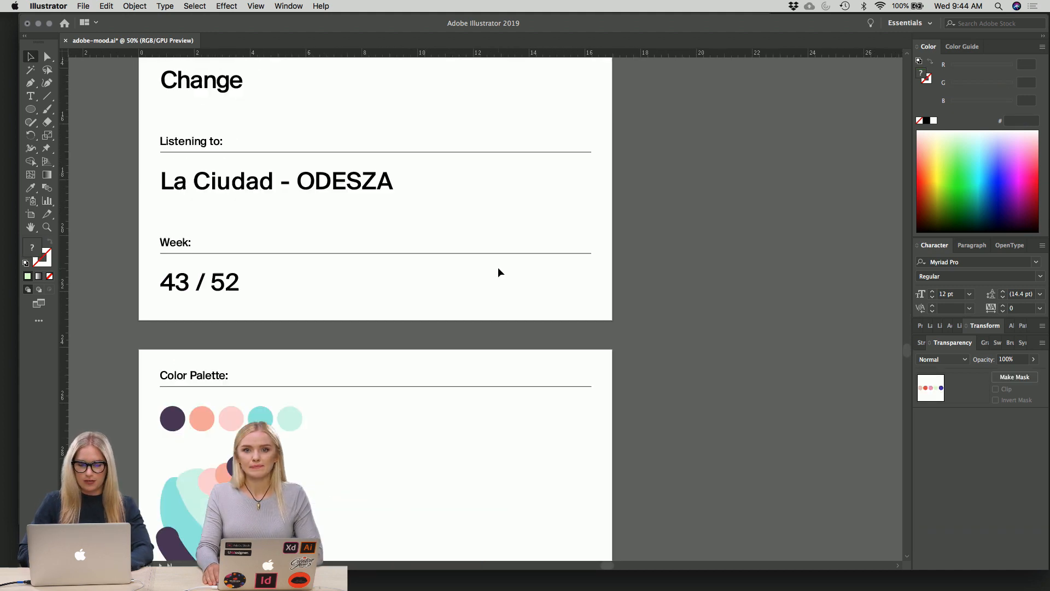
pyautogui.rightClick(713, 153)
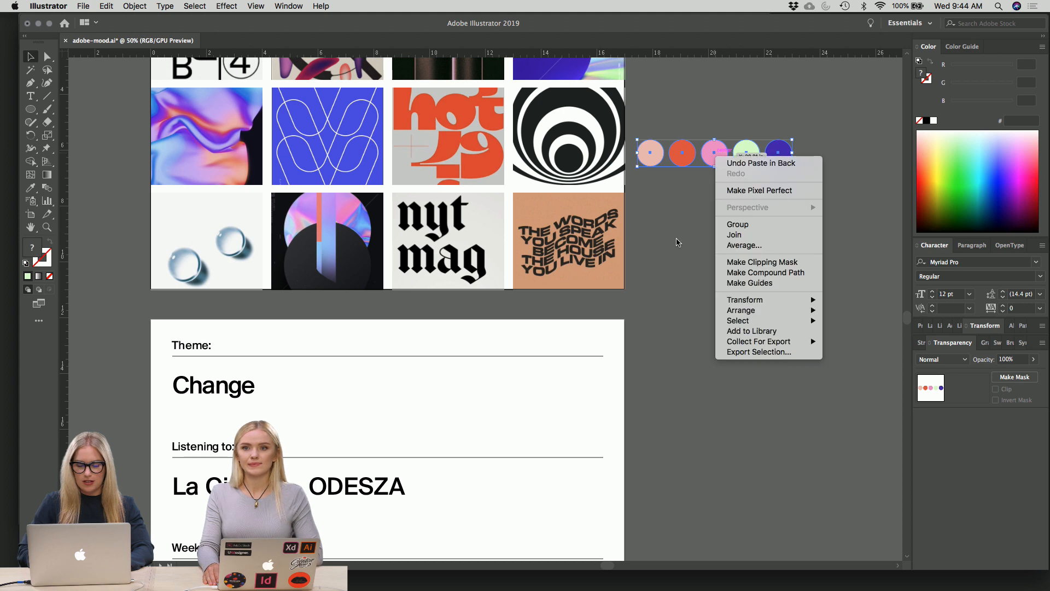
pyautogui.click(696, 163)
pyautogui.scroll(4, 656, 310)
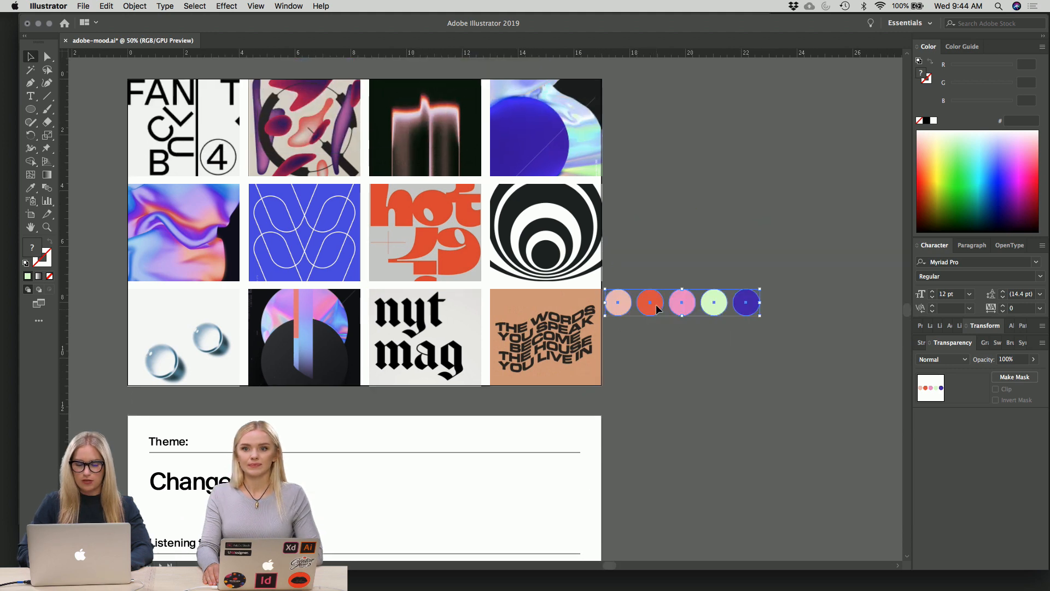
pyautogui.scroll(-5, 656, 310)
pyautogui.scroll(-3, 656, 307)
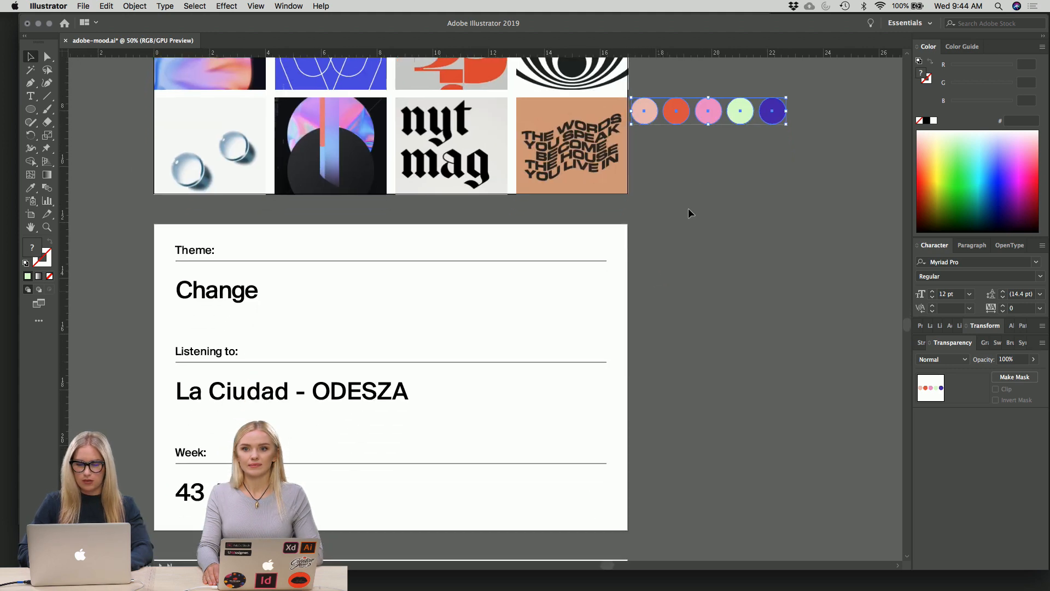
# - Place the circle row on the Color Palette card beside the existing swatches
pyautogui.moveTo(708, 115); pyautogui.dragTo(556, 517)
pyautogui.scroll(3, 669, 236)
pyautogui.scroll(-10, 555, 510)
pyautogui.moveTo(599, 242); pyautogui.dragTo(558, 352)
pyautogui.scroll(3, 556, 359)
pyautogui.scroll(-9, 559, 349)
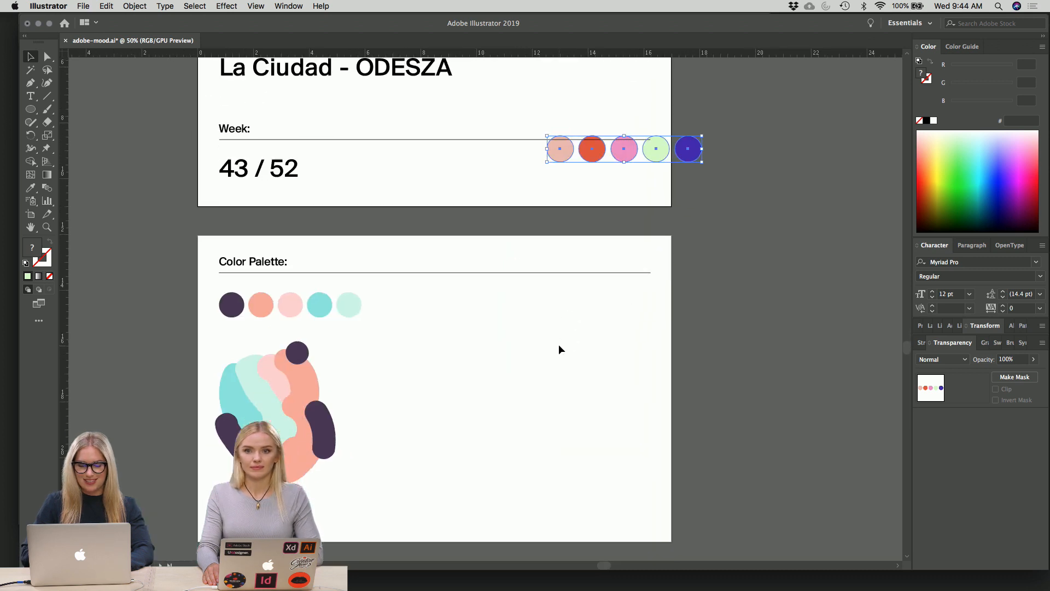
pyautogui.moveTo(642, 118); pyautogui.dragTo(565, 279)
pyautogui.click(563, 317)
pyautogui.scroll(-3, 563, 317)
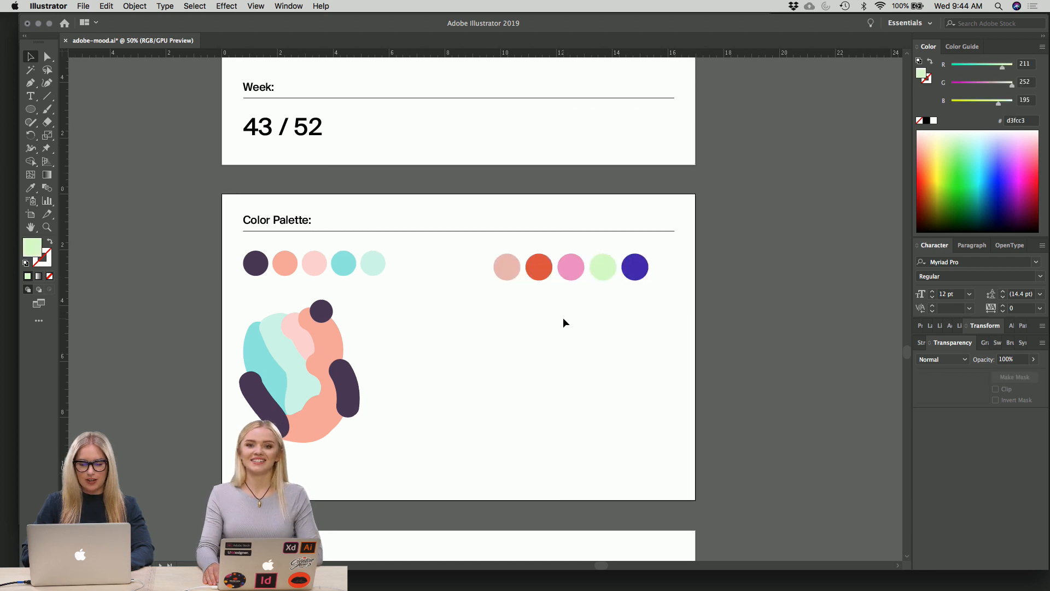
pyautogui.hscroll(-2, 563, 318)
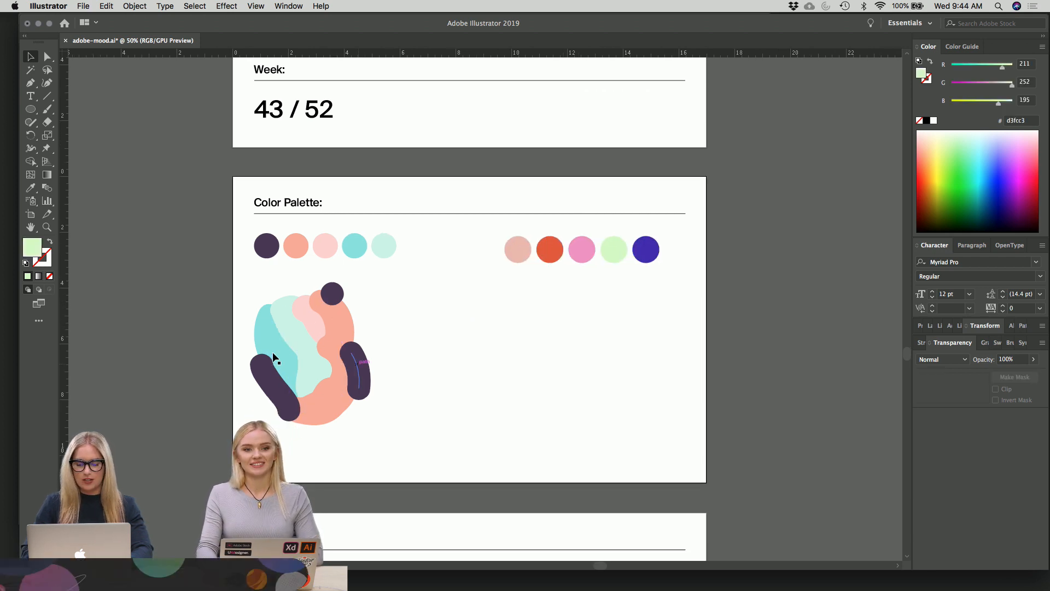
pyautogui.scroll(-2, 605, 315)
pyautogui.hscroll(-1, 605, 315)
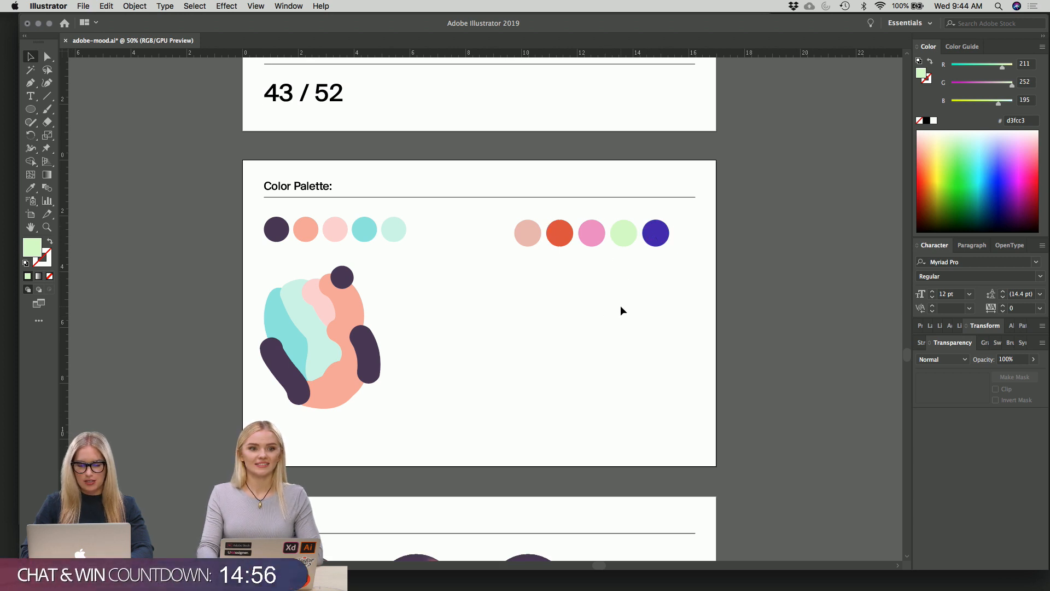
# - Paint a light-green stroke below the new circles, then go over it with a larger brush
pyautogui.press('b')
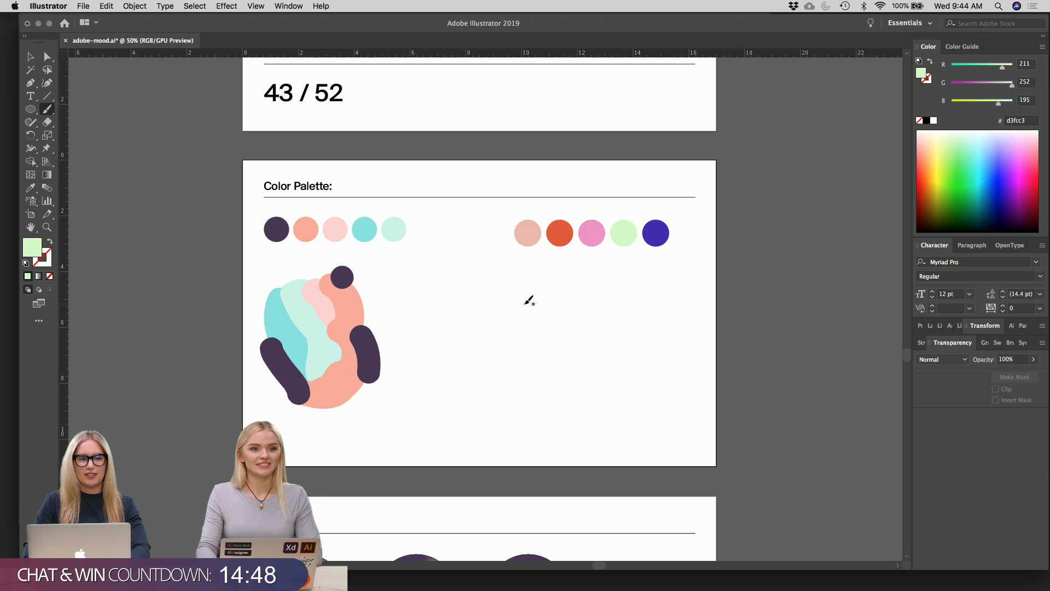
pyautogui.hotkey('shift', 'x')
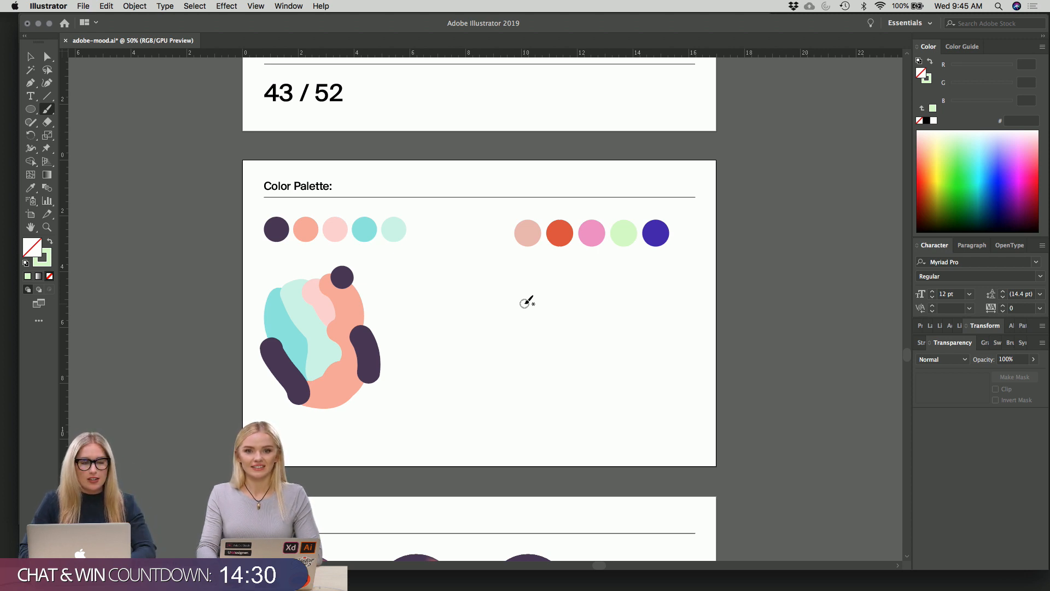
pyautogui.scroll(-1, 559, 284)
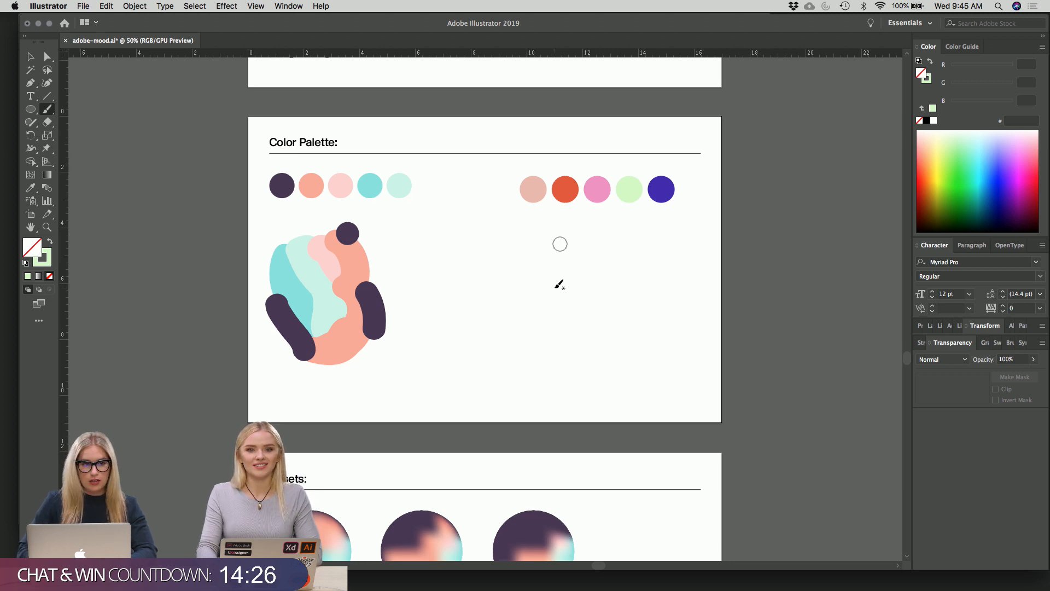
pyautogui.scroll(-2, 527, 276)
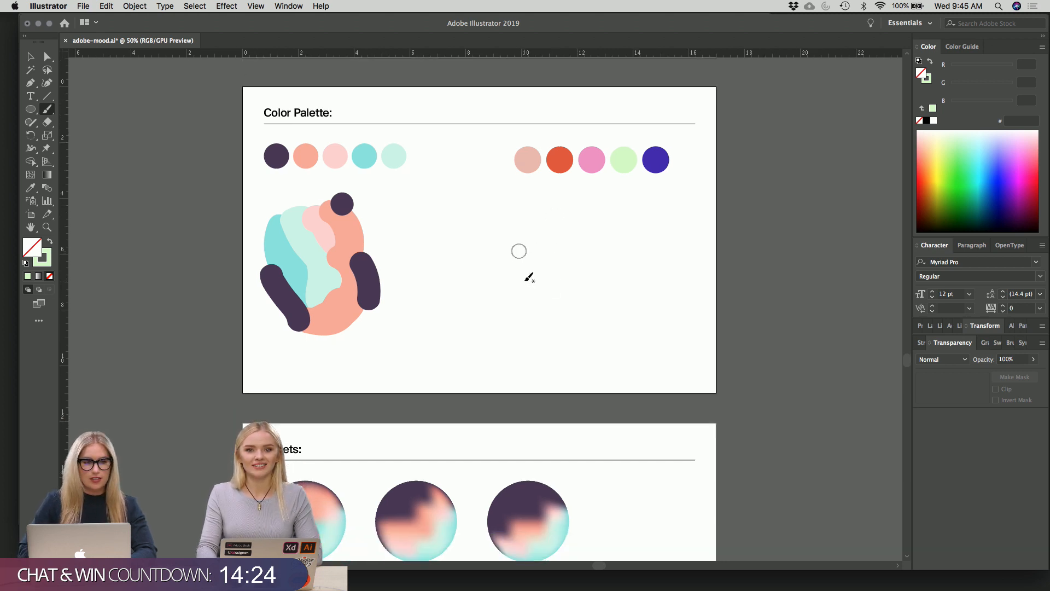
pyautogui.scroll(3, 528, 277)
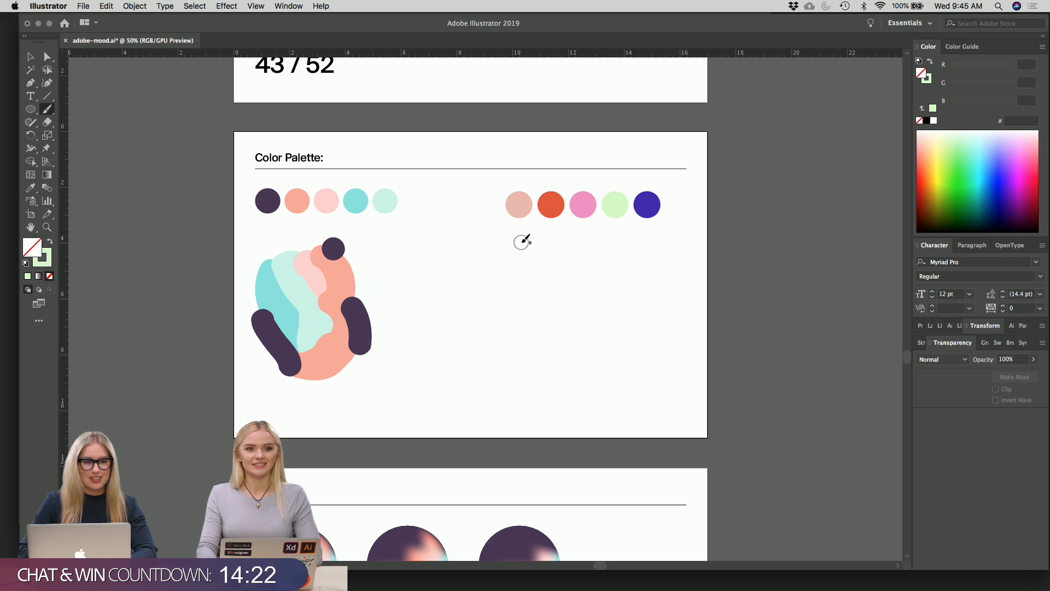
pyautogui.moveTo(523, 241); pyautogui.dragTo(511, 331)
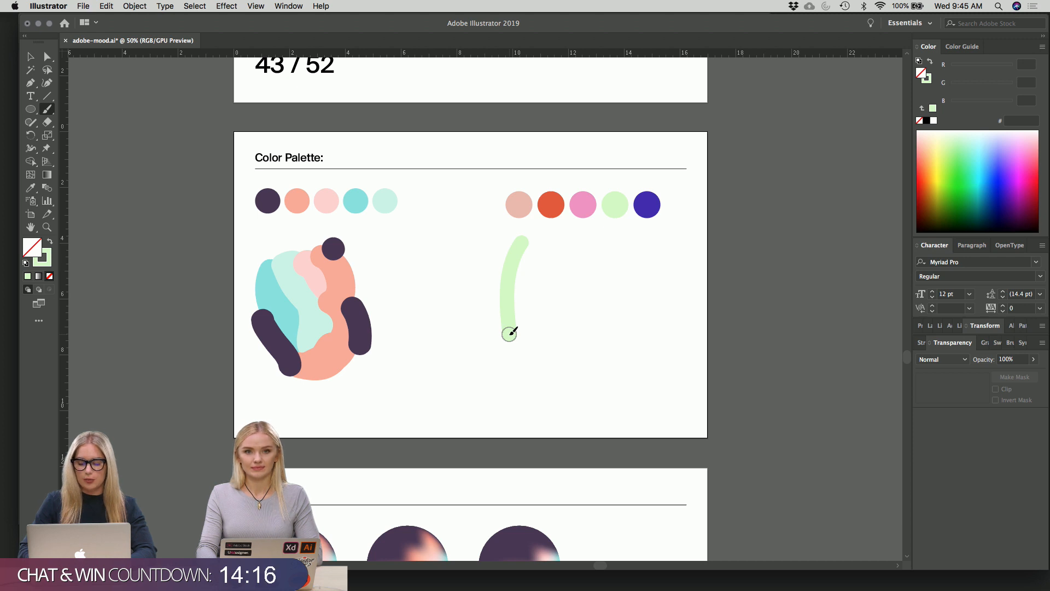
pyautogui.moveTo(509, 333); pyautogui.dragTo(510, 334)
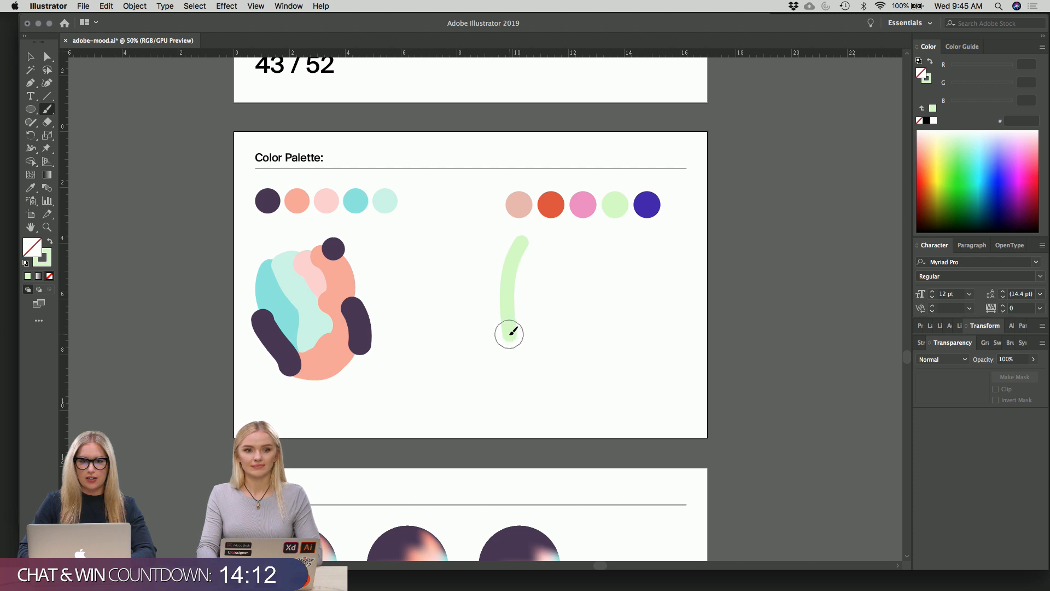
pyautogui.press(']')
pyautogui.press(']')
pyautogui.moveTo(513, 331)
pyautogui.mouseDown()
pyautogui.moveTo(497, 309)
pyautogui.moveTo(520, 244)
pyautogui.moveTo(514, 332)
pyautogui.mouseUp()
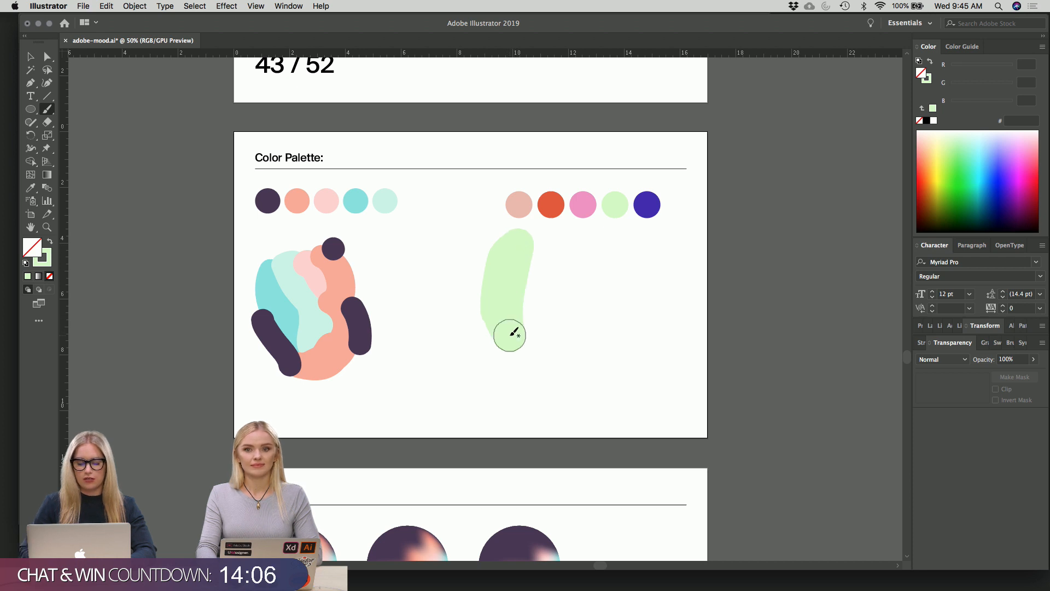
# - Sample the orange circle's colour and paint an orange stroke over the green shape
pyautogui.press('v')
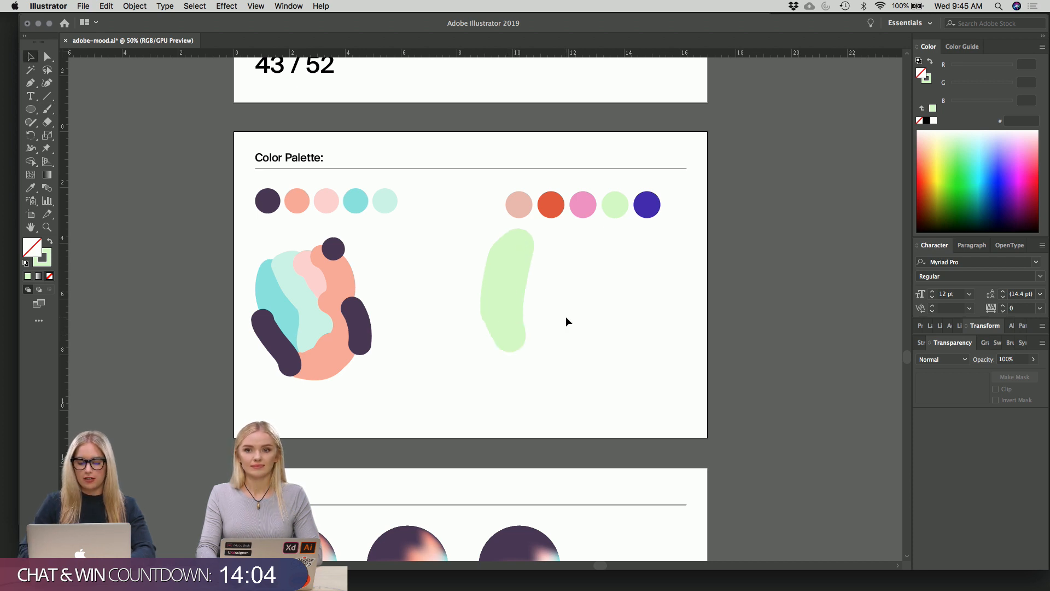
pyautogui.press('o')
pyautogui.press('i')
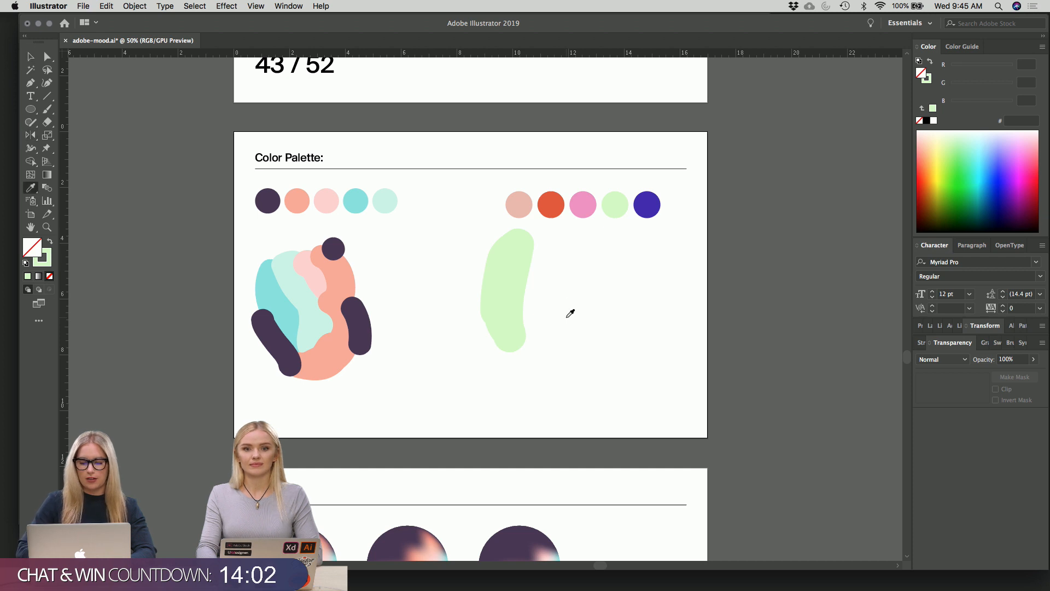
pyautogui.click(557, 207)
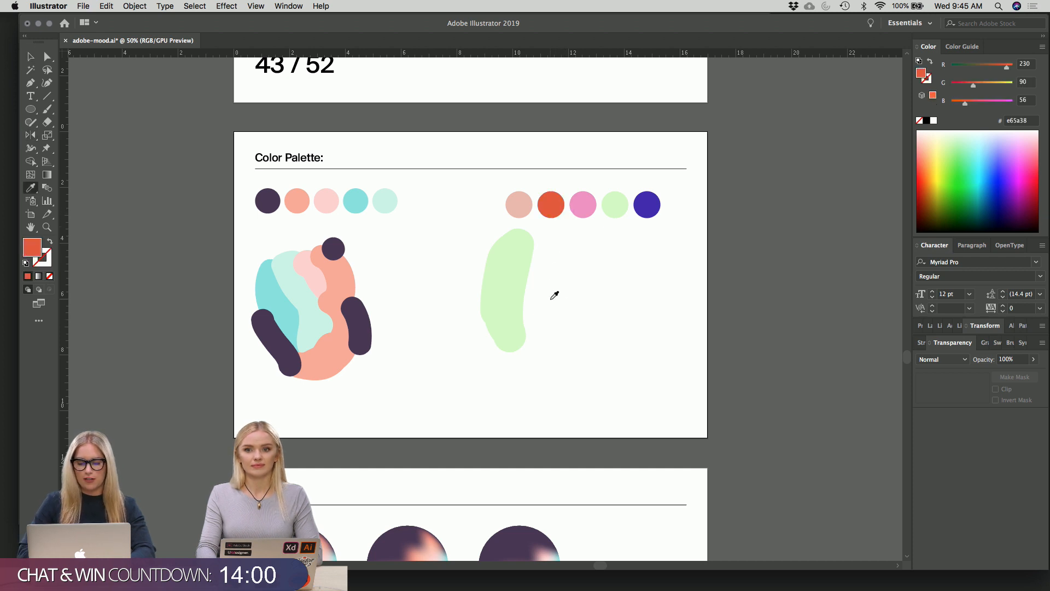
pyautogui.press('v')
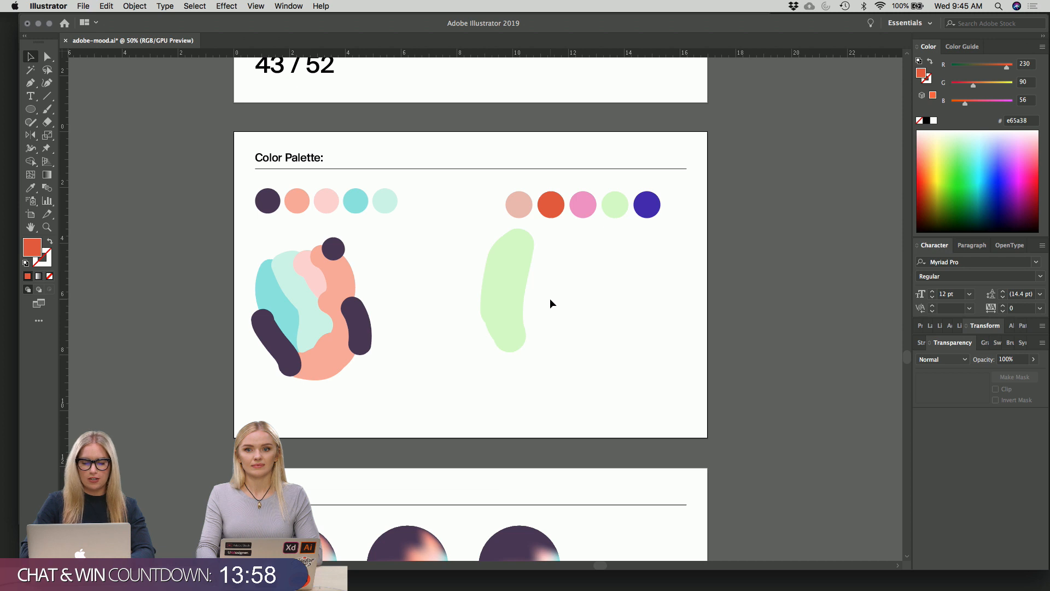
pyautogui.hotkey('shift', 'b')
pyautogui.moveTo(547, 253); pyautogui.dragTo(534, 345)
pyautogui.scroll(1, 536, 346)
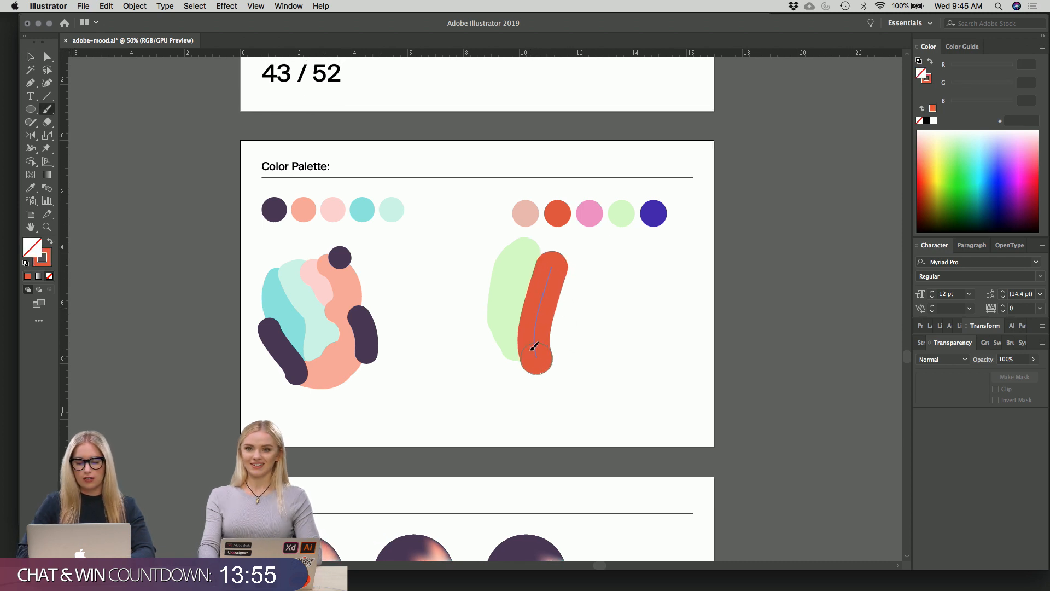
# - Paint a second orange stroke to the right, then delete it
pyautogui.press('v')
pyautogui.click(577, 331)
pyautogui.press('b')
pyautogui.moveTo(589, 313); pyautogui.dragTo(597, 405)
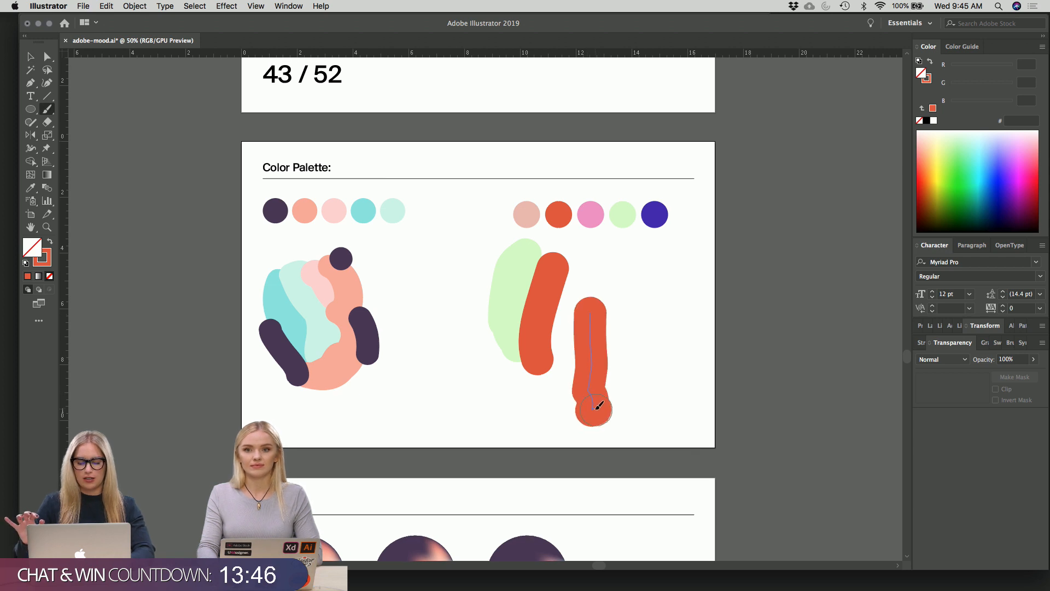
pyautogui.press('v')
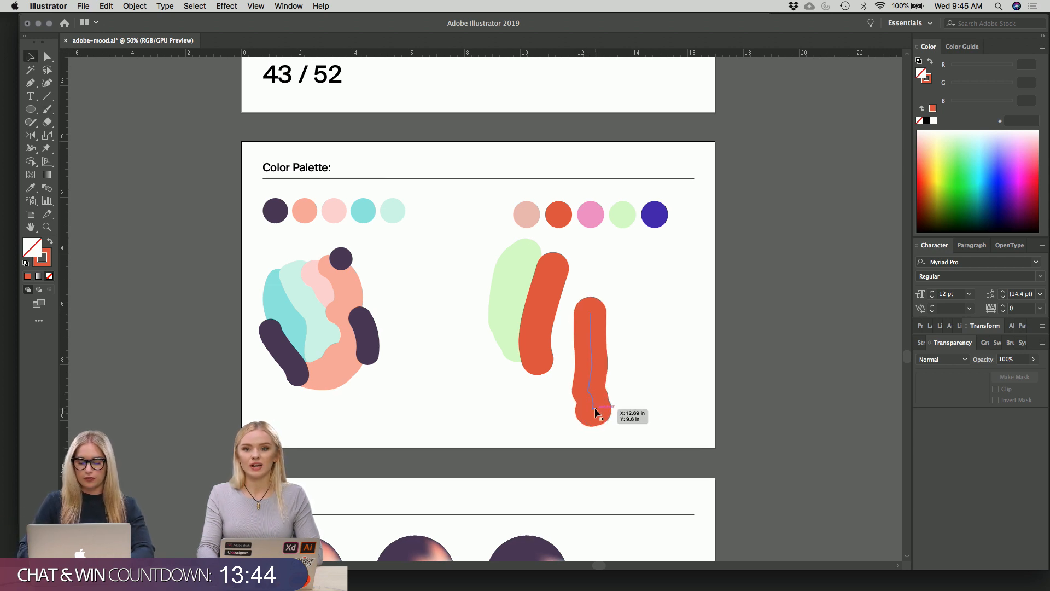
pyautogui.click(587, 370)
pyautogui.press('Delete')
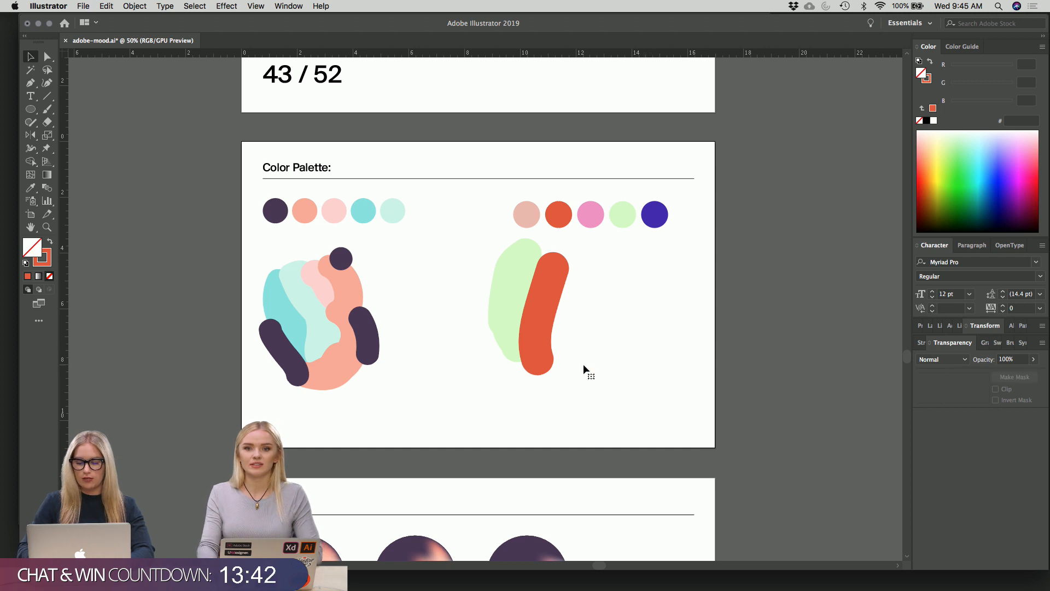
pyautogui.scroll(1, 583, 363)
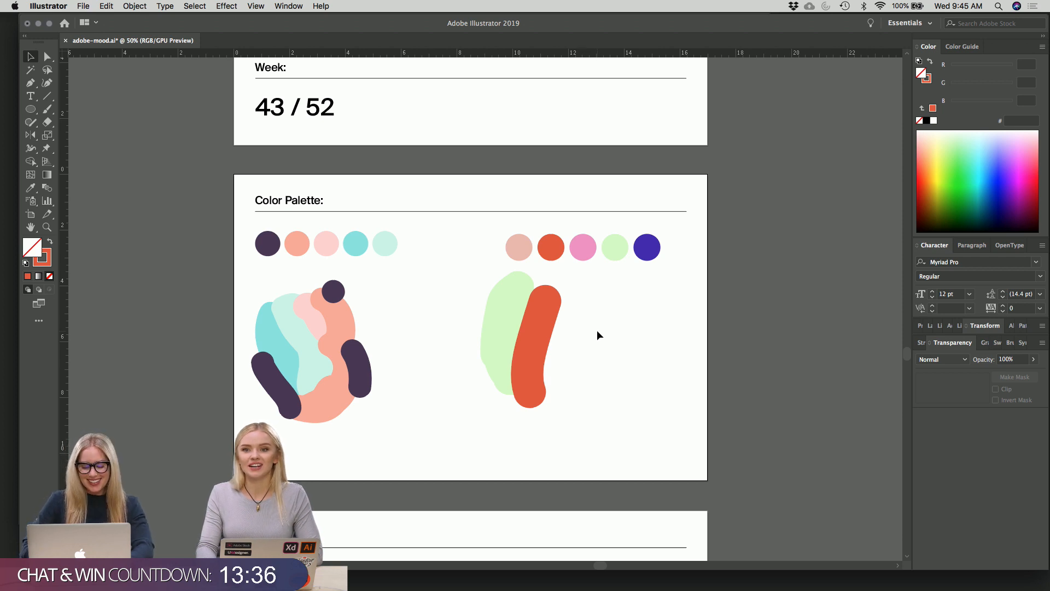
# - Sample the pink palette dot and paint a pink brush blob on the orange stroke
pyautogui.press('i')
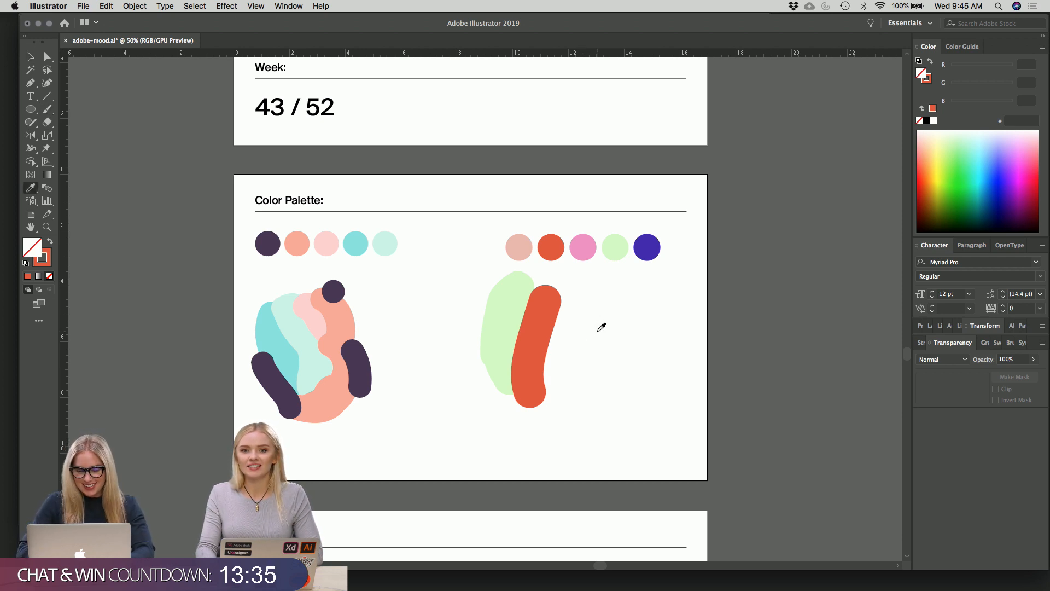
pyautogui.click(583, 251)
pyautogui.press('b')
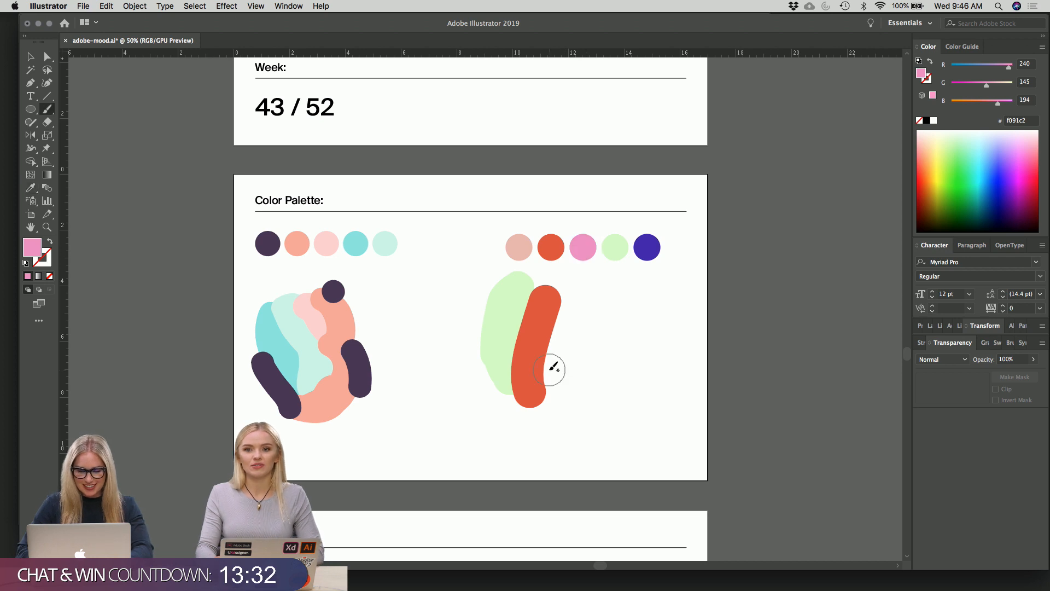
pyautogui.rightClick(549, 364)
pyautogui.click(551, 370)
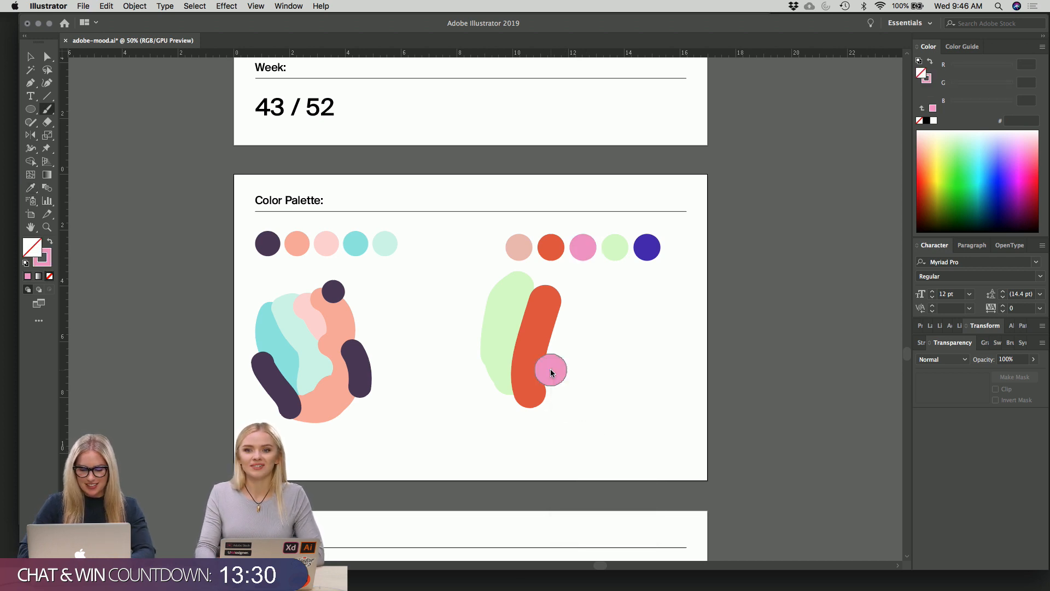
pyautogui.moveTo(552, 394)
pyautogui.mouseDown()
pyautogui.moveTo(561, 360)
pyautogui.moveTo(565, 373)
pyautogui.moveTo(551, 383)
pyautogui.moveTo(557, 363)
pyautogui.moveTo(566, 384)
pyautogui.moveTo(545, 377)
pyautogui.mouseUp()
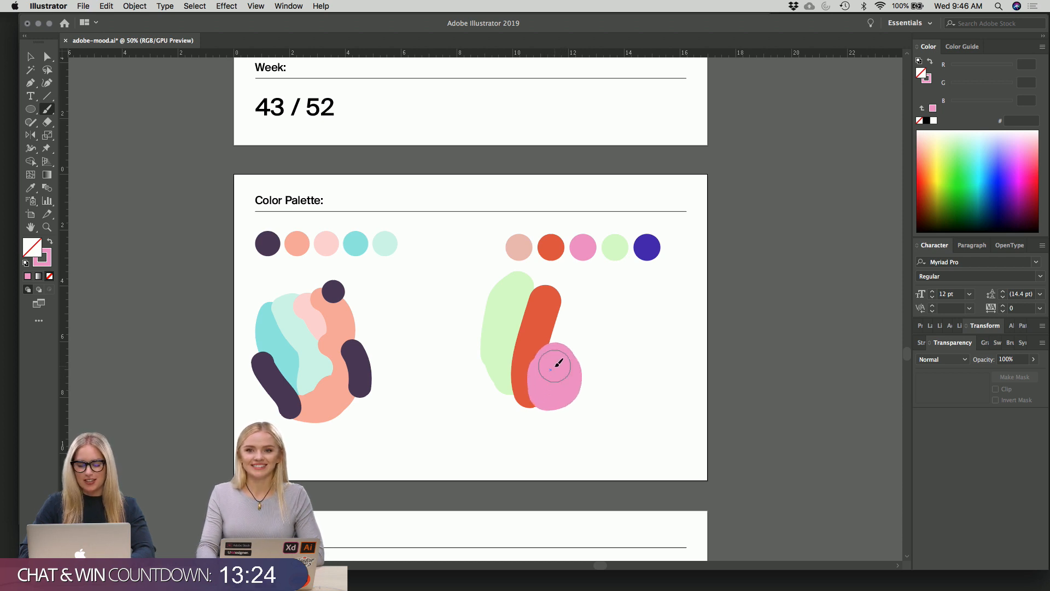
# - Nudge the pink blob up and right, then bring the orange stroke to the front
pyautogui.press('v')
pyautogui.scroll(2, 610, 357)
pyautogui.hscroll(1, 610, 356)
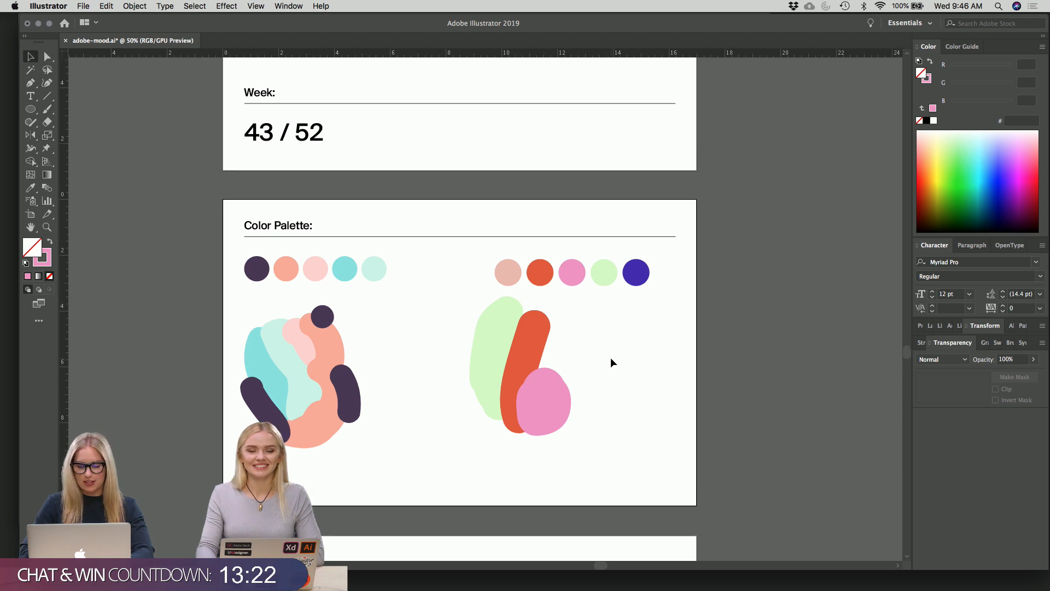
pyautogui.moveTo(547, 391); pyautogui.dragTo(556, 388)
pyautogui.click(628, 379)
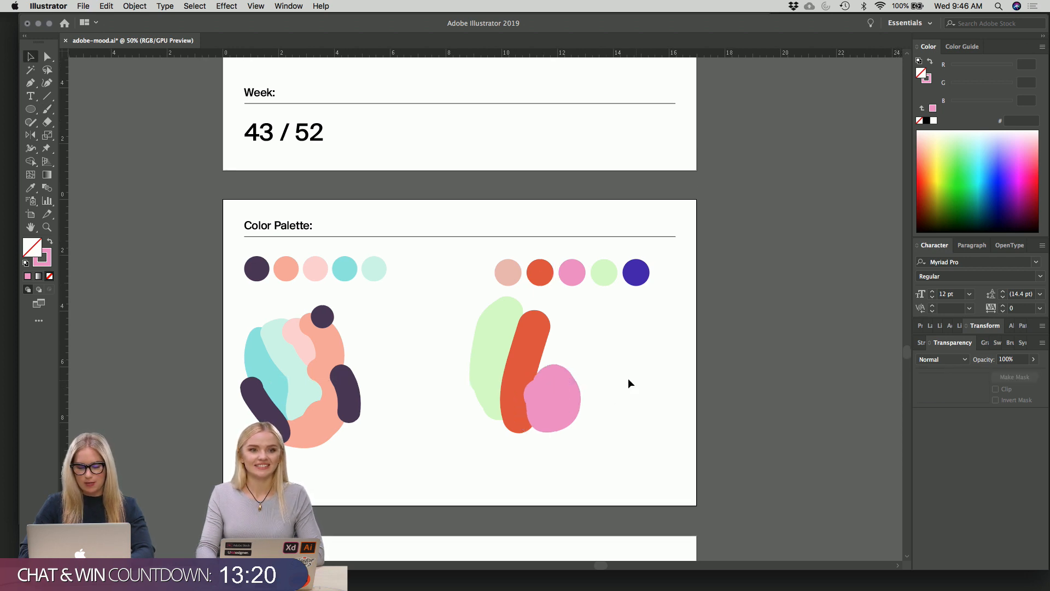
pyautogui.click(533, 362)
pyautogui.press('super+shift+bracketright')
pyautogui.click(615, 354)
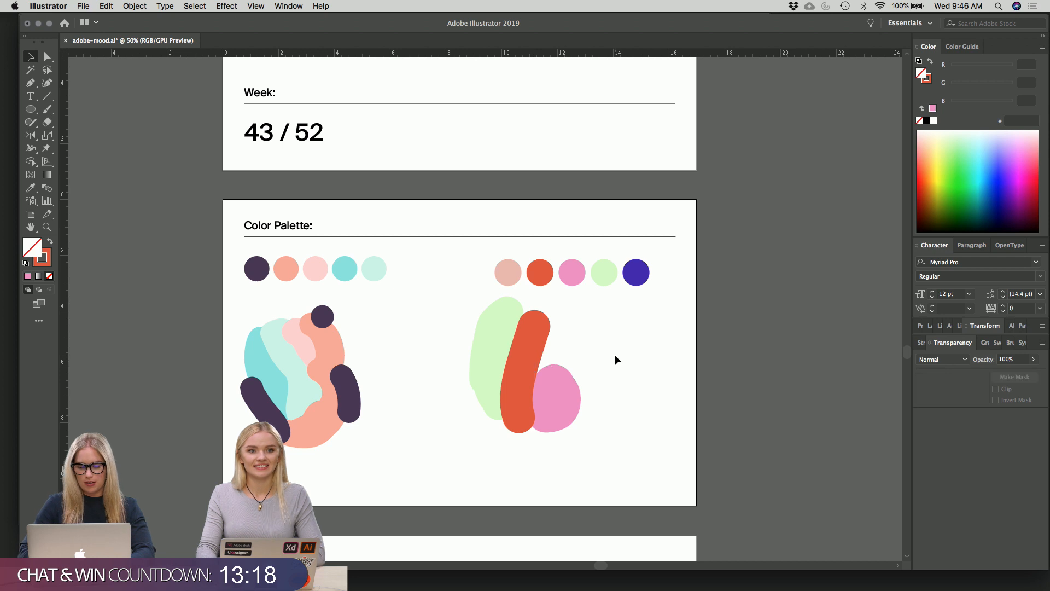
# - Sample the deep blue palette dot and paint a large blue blob over the shapes
pyautogui.press('i')
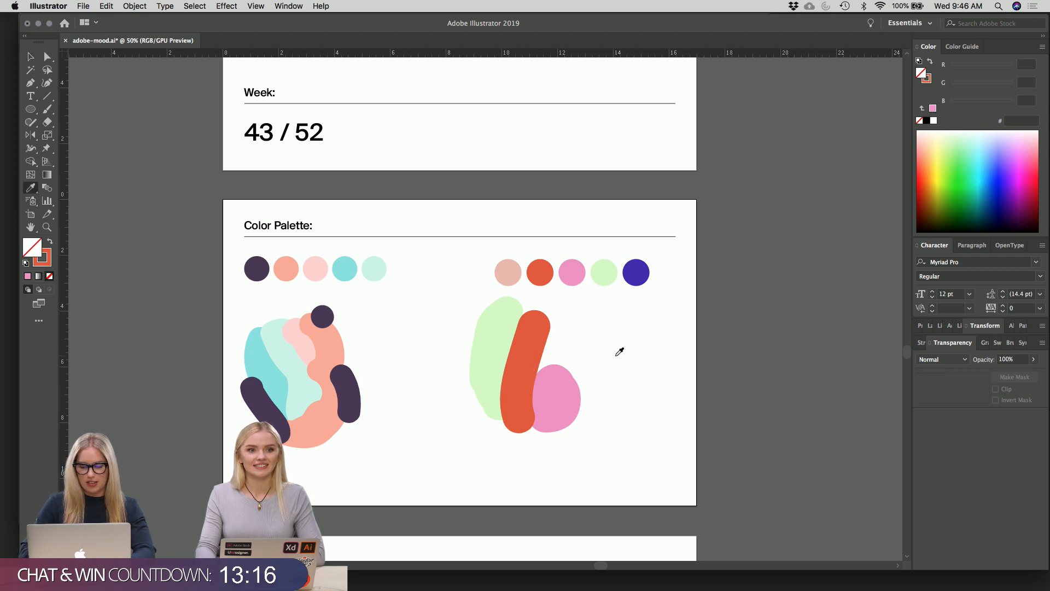
pyautogui.click(634, 271)
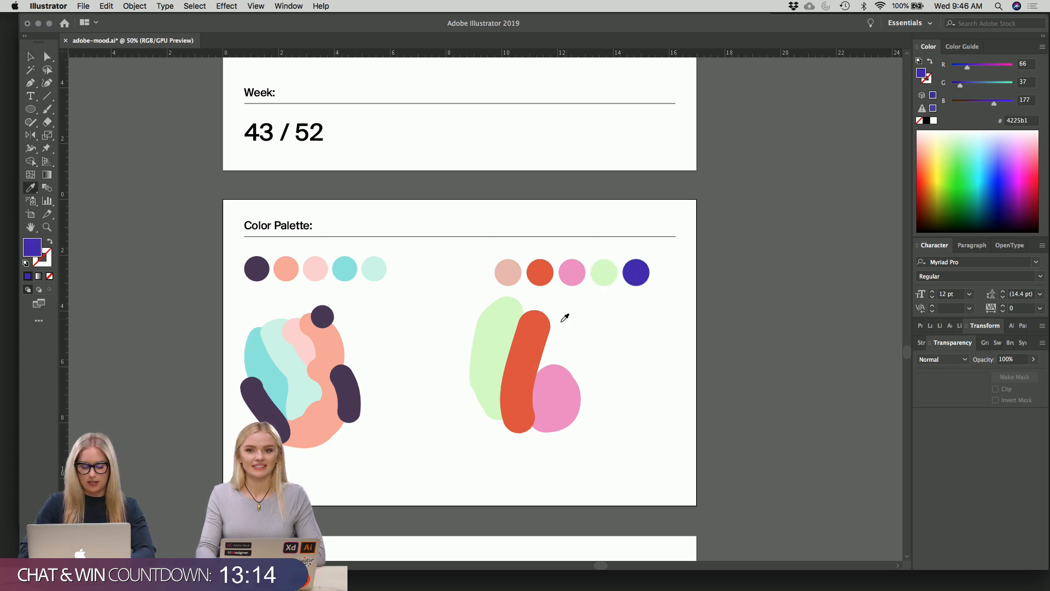
pyautogui.press('b')
pyautogui.moveTo(547, 364)
pyautogui.mouseDown()
pyautogui.moveTo(615, 385)
pyautogui.moveTo(603, 408)
pyautogui.moveTo(582, 363)
pyautogui.moveTo(567, 364)
pyautogui.moveTo(594, 395)
pyautogui.moveTo(552, 364)
pyautogui.moveTo(573, 361)
pyautogui.moveTo(607, 404)
pyautogui.mouseUp()
pyautogui.press('v')
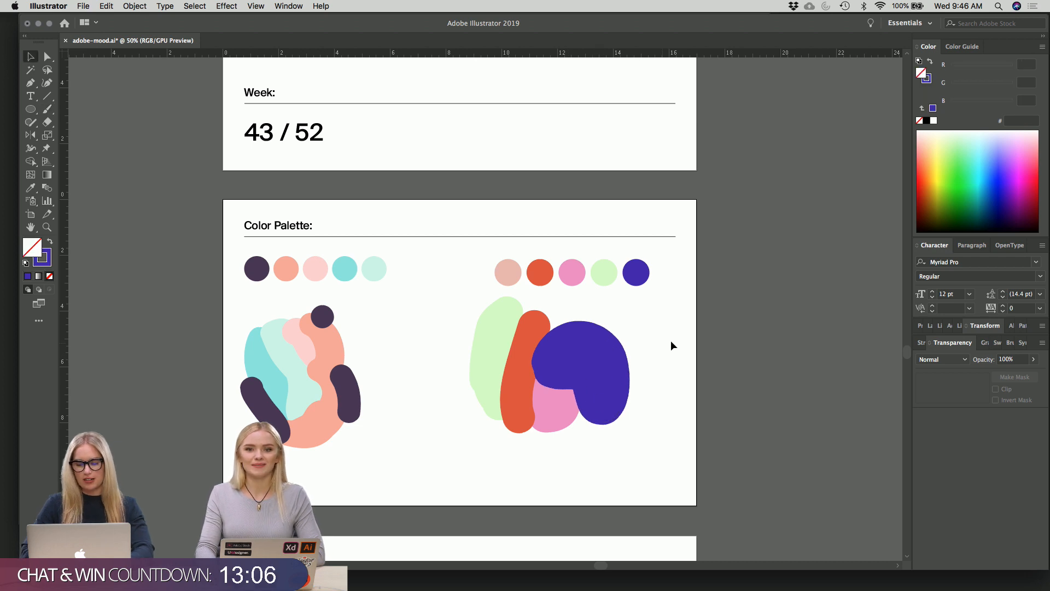
pyautogui.scroll(-2, 671, 340)
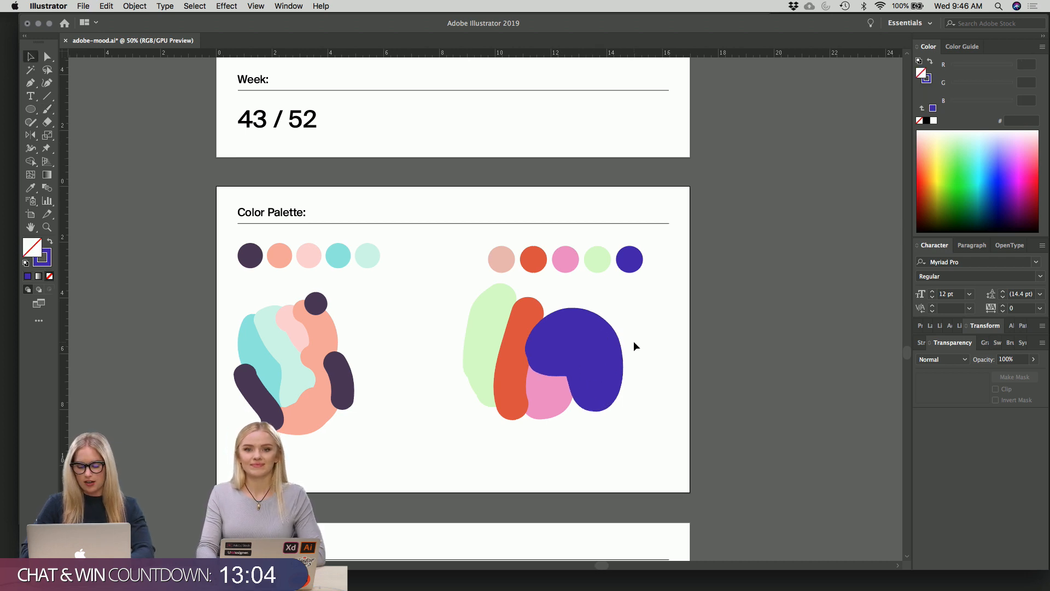
# - Sample the pale pink palette dot and paint a pale pink band along the bottom
pyautogui.press('i')
pyautogui.click(501, 259)
pyautogui.press('b')
pyautogui.moveTo(547, 352)
pyautogui.mouseDown()
pyautogui.moveTo(598, 317)
pyautogui.moveTo(563, 356)
pyautogui.mouseUp()
pyautogui.moveTo(465, 404)
pyautogui.mouseDown()
pyautogui.moveTo(543, 422)
pyautogui.moveTo(591, 409)
pyautogui.mouseUp()
pyautogui.press('v')
pyautogui.click(681, 426)
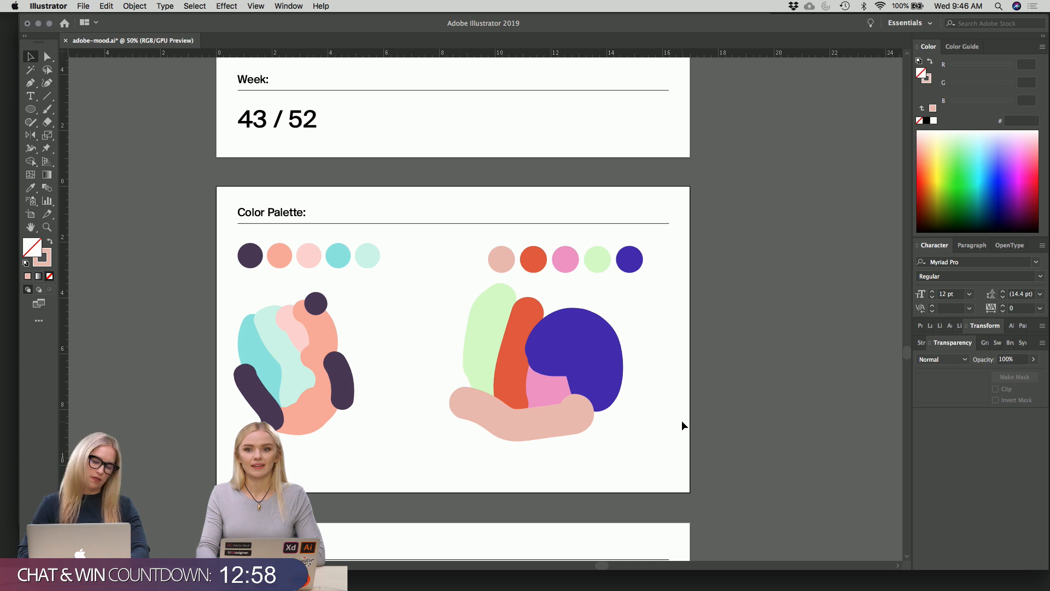
pyautogui.scroll(-2, 682, 420)
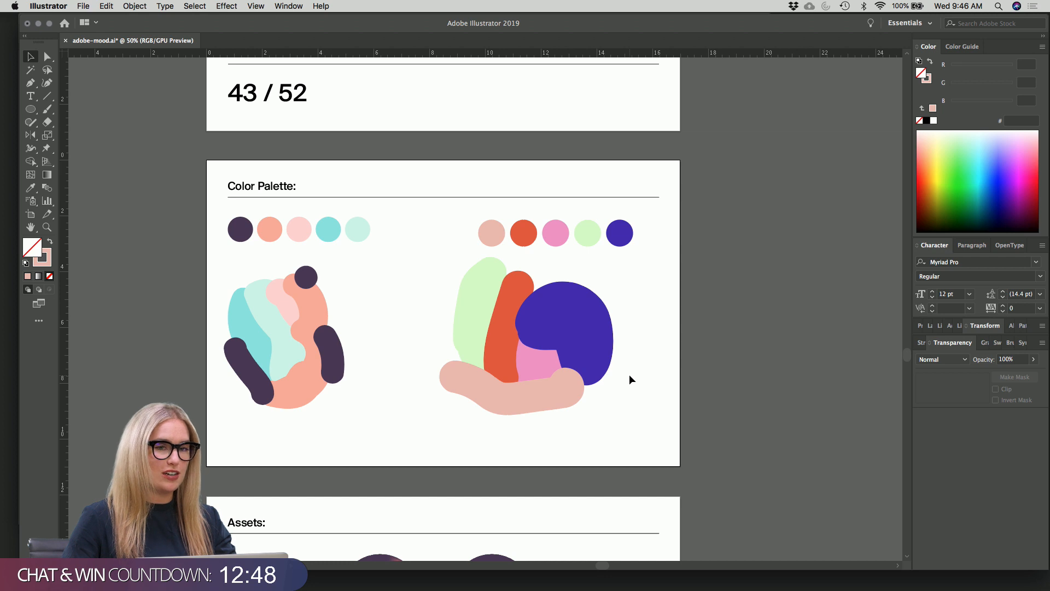
pyautogui.scroll(-6, 629, 374)
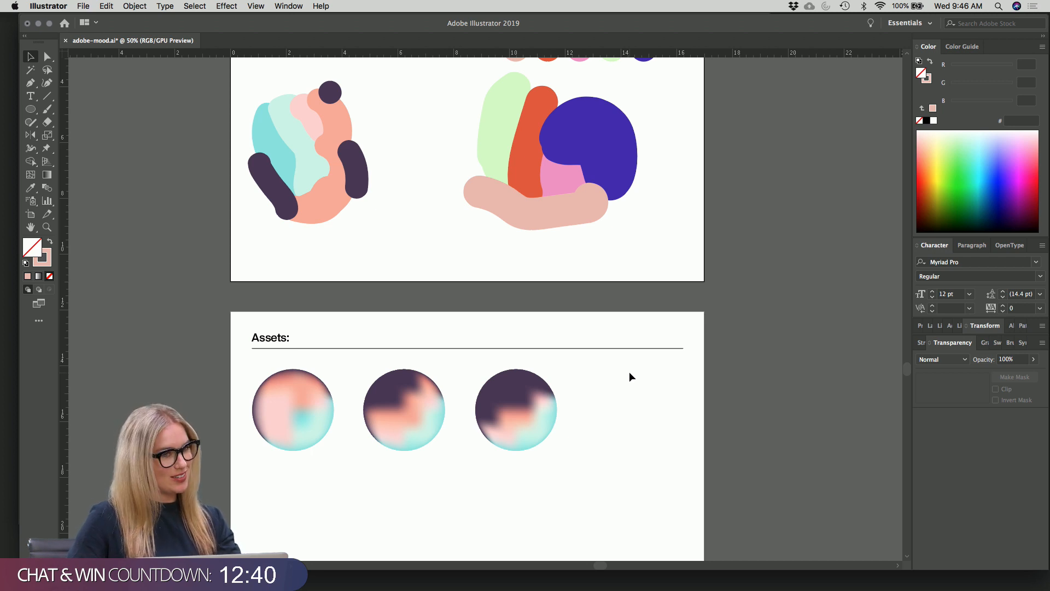
pyautogui.scroll(-3, 605, 415)
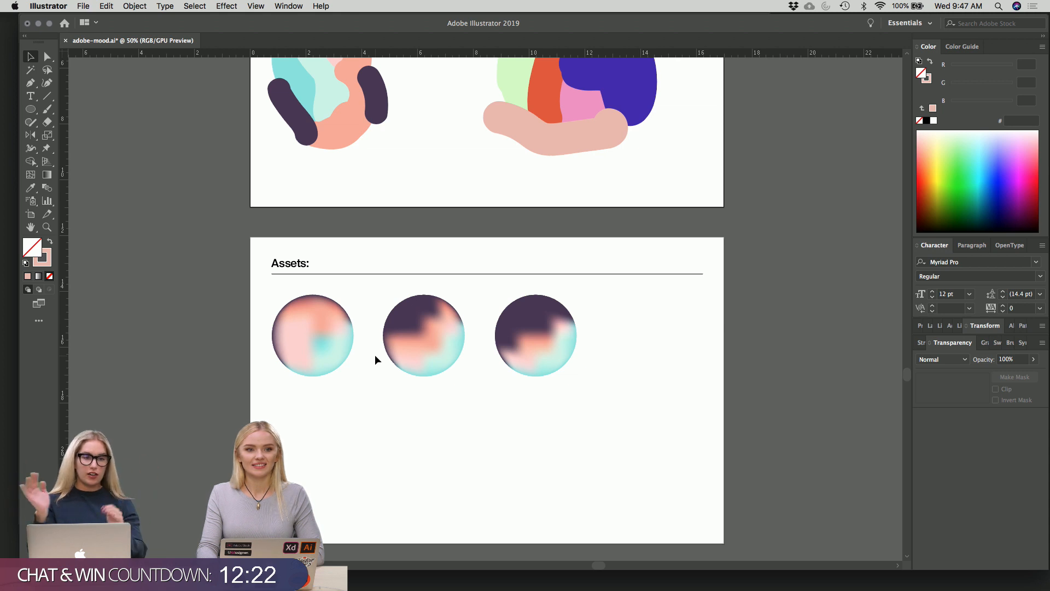
pyautogui.click(539, 358)
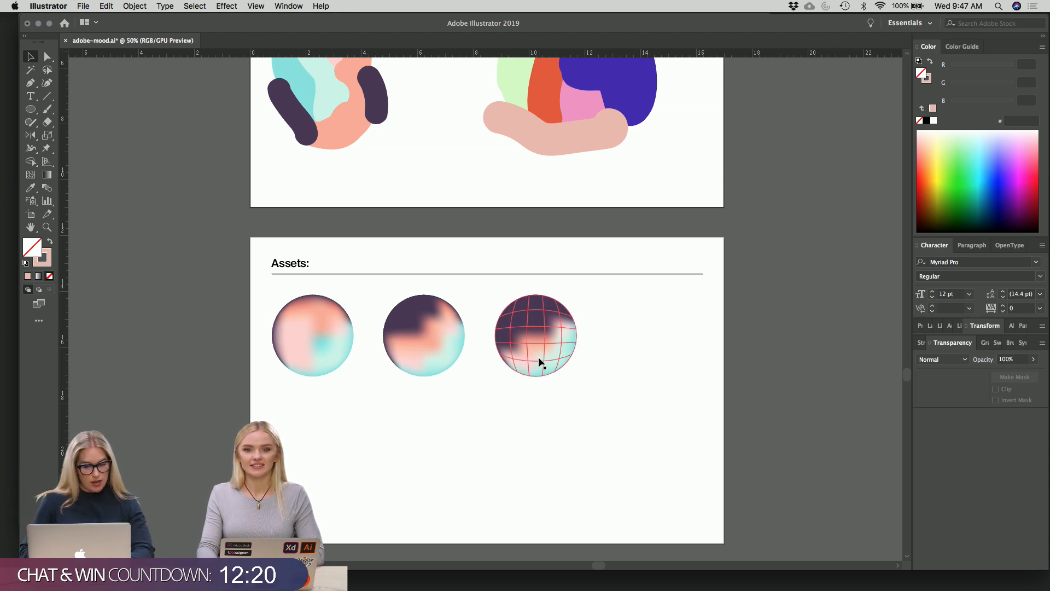
pyautogui.scroll(-1, 540, 361)
pyautogui.scroll(-2, 532, 408)
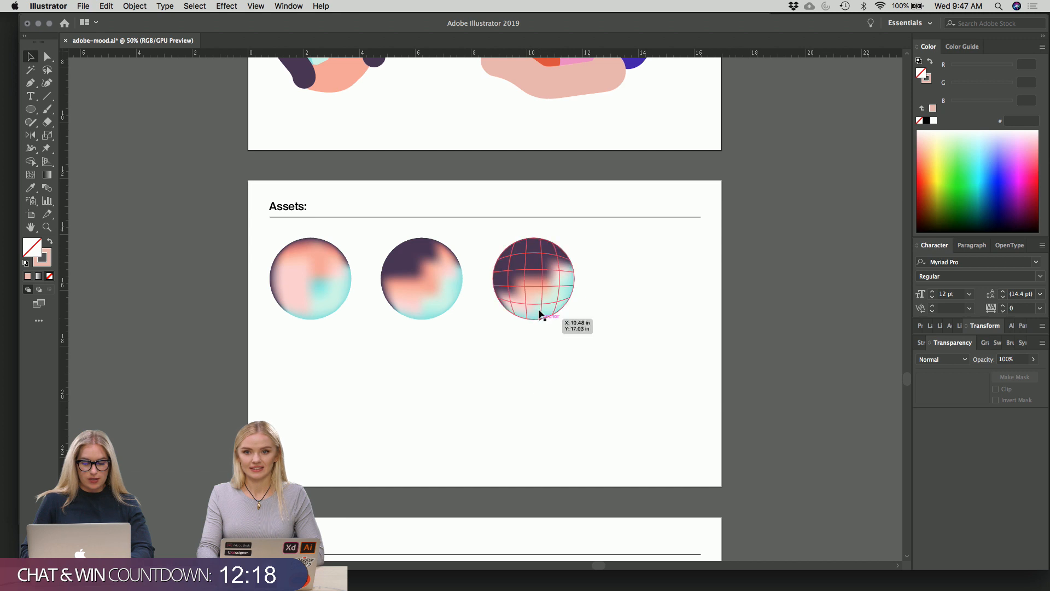
pyautogui.click(310, 295)
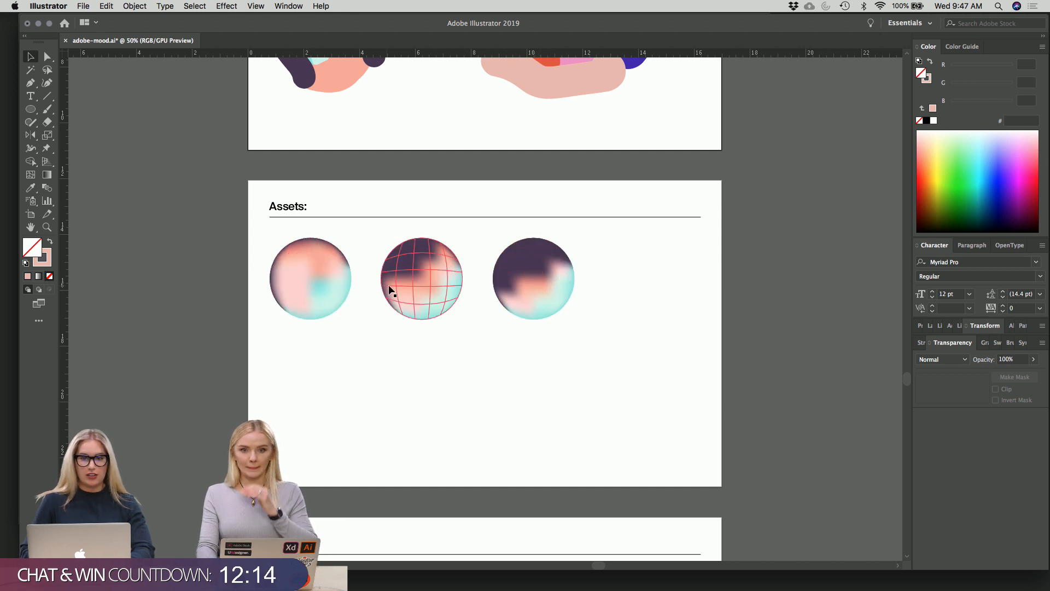
pyautogui.click(425, 391)
pyautogui.hscroll(-2, 425, 389)
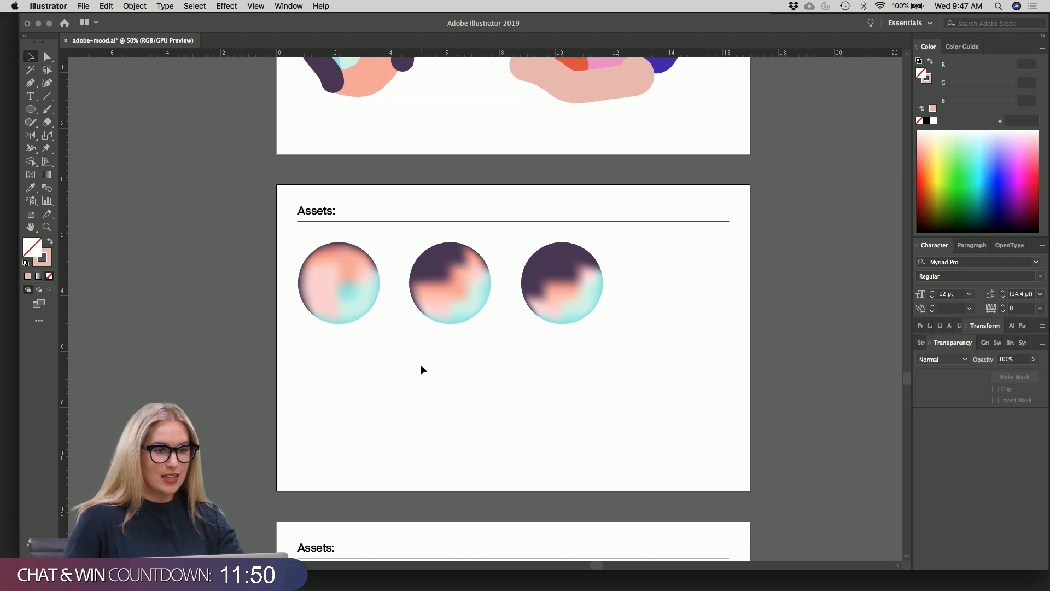
pyautogui.scroll(-1, 421, 366)
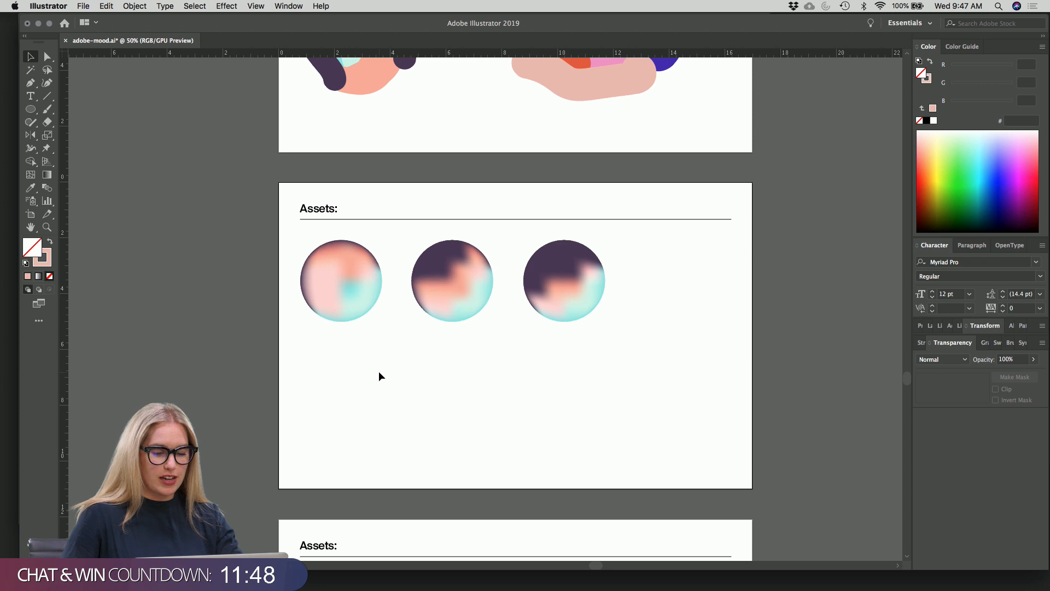
pyautogui.scroll(5, 378, 371)
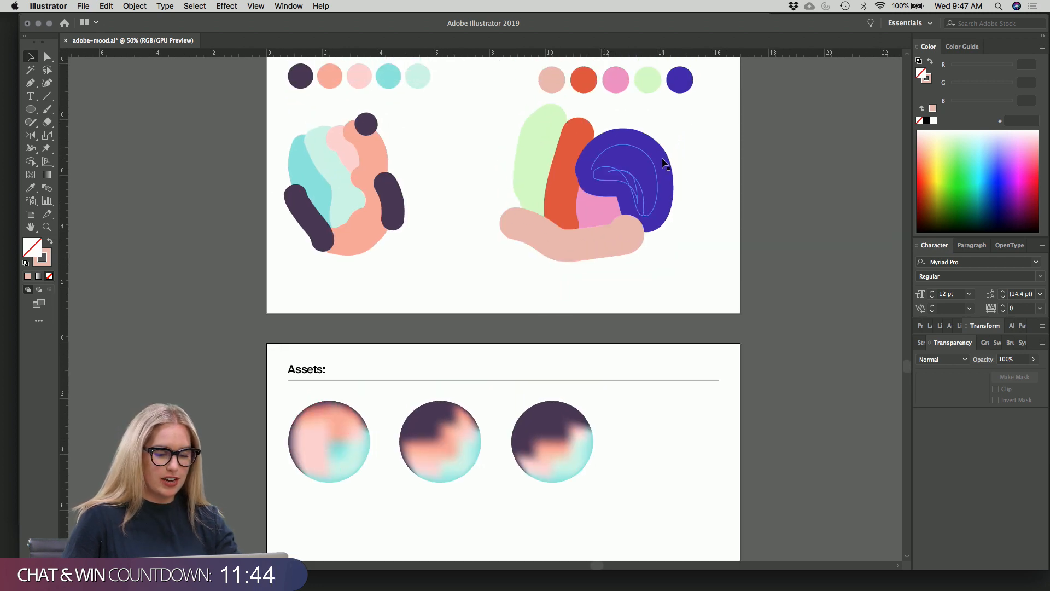
pyautogui.scroll(1, 679, 123)
# - Paste the five palette dots onto the Assets card below the first sphere
pyautogui.rightClick(707, 127)
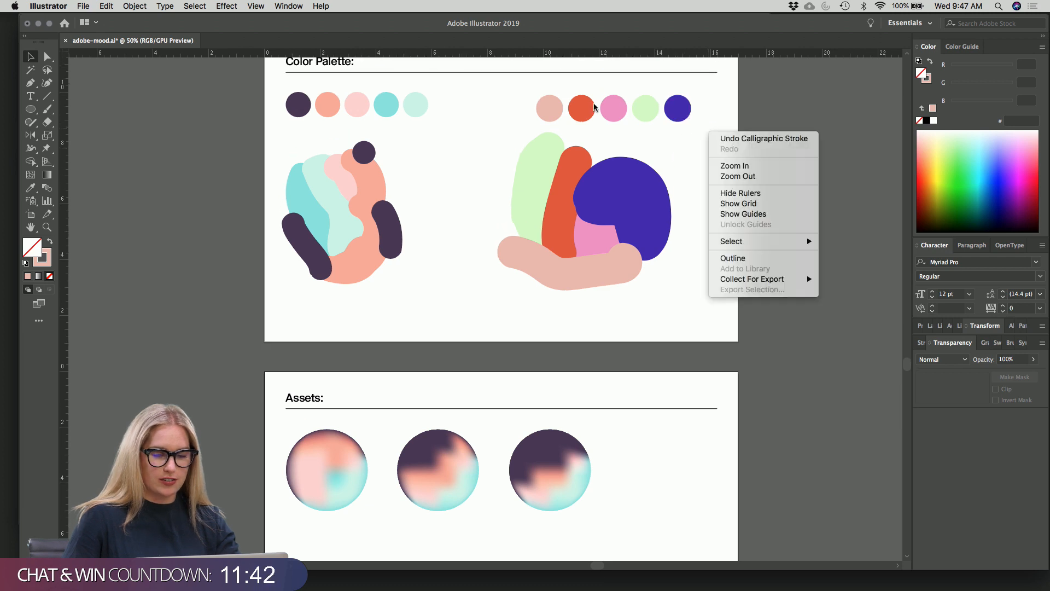
pyautogui.press('Escape')
pyautogui.moveTo(530, 99); pyautogui.dragTo(694, 110)
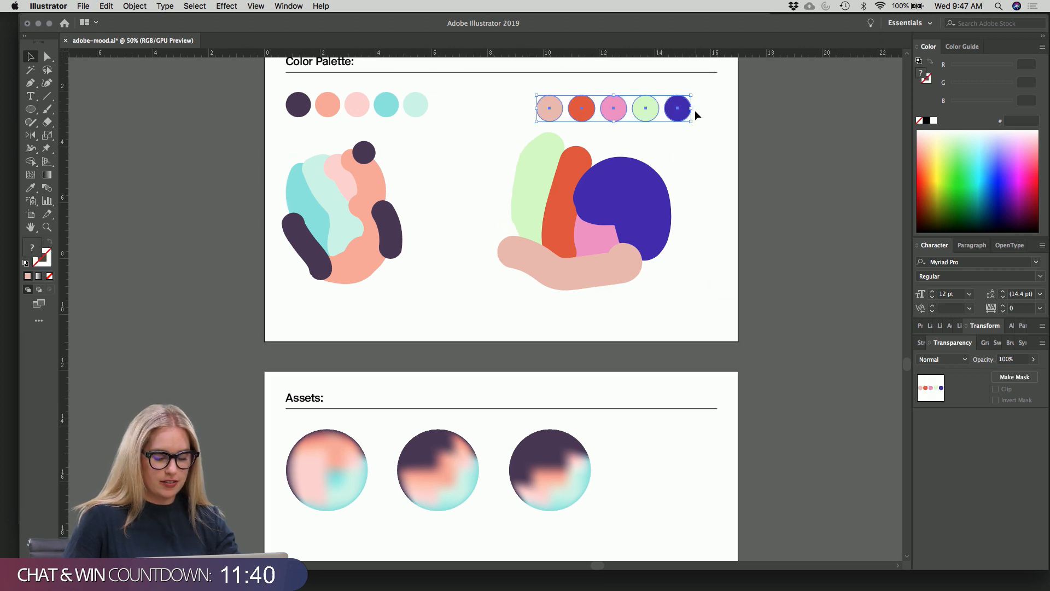
pyautogui.click(696, 158)
pyautogui.scroll(-5, 696, 158)
pyautogui.scroll(-3, 697, 163)
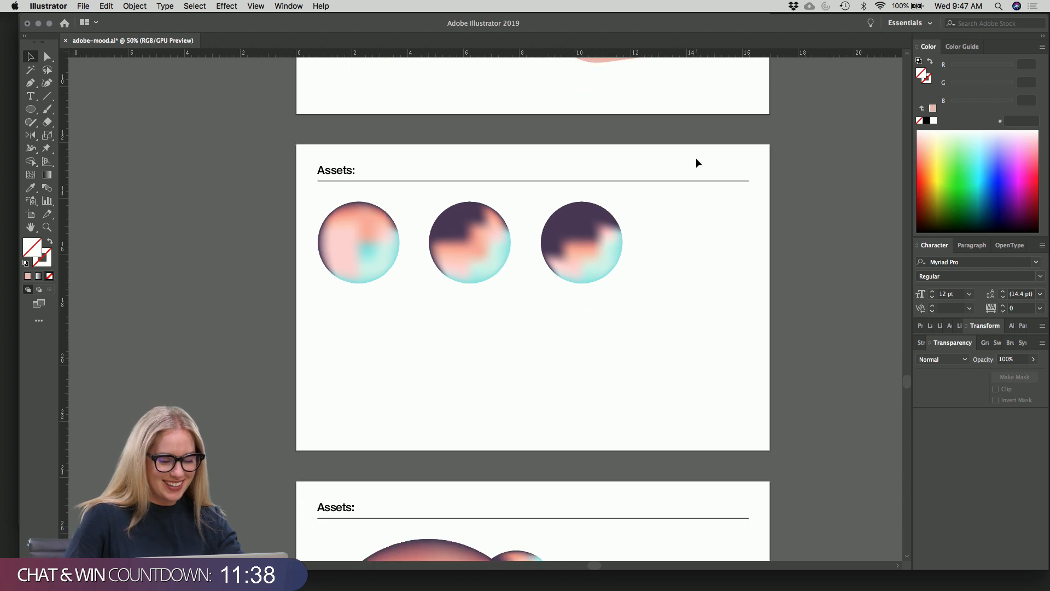
pyautogui.press('super+v')
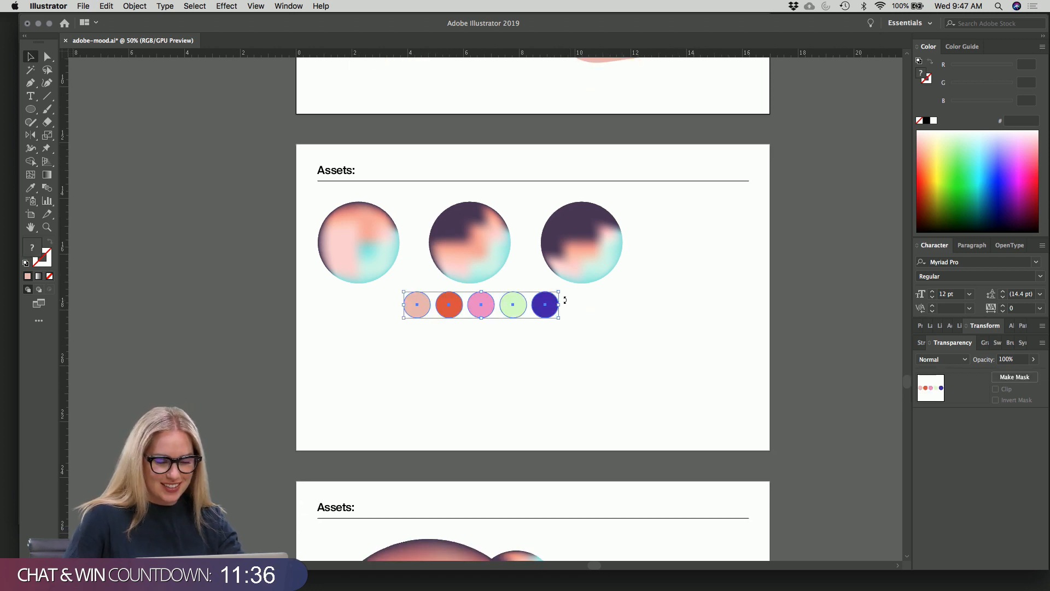
pyautogui.moveTo(549, 307); pyautogui.dragTo(474, 319)
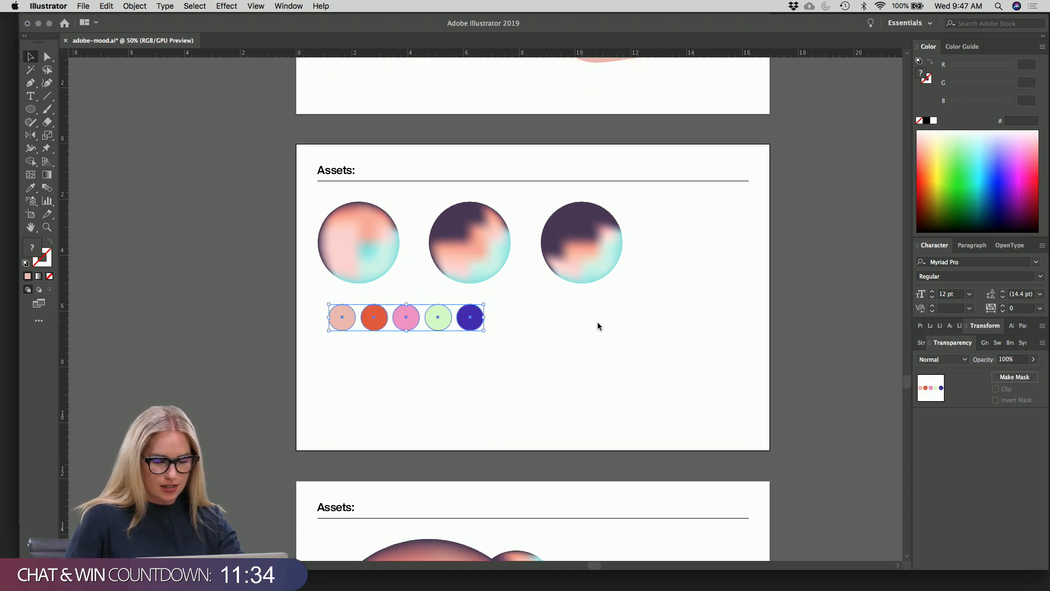
# - Select the pasted dots, undo a 0.73 in squash, and shrink them from the bottom handle
pyautogui.rightClick(598, 322)
pyautogui.click(652, 237)
pyautogui.click(652, 238)
pyautogui.moveTo(652, 238); pyautogui.dragTo(338, 231)
pyautogui.press('a')
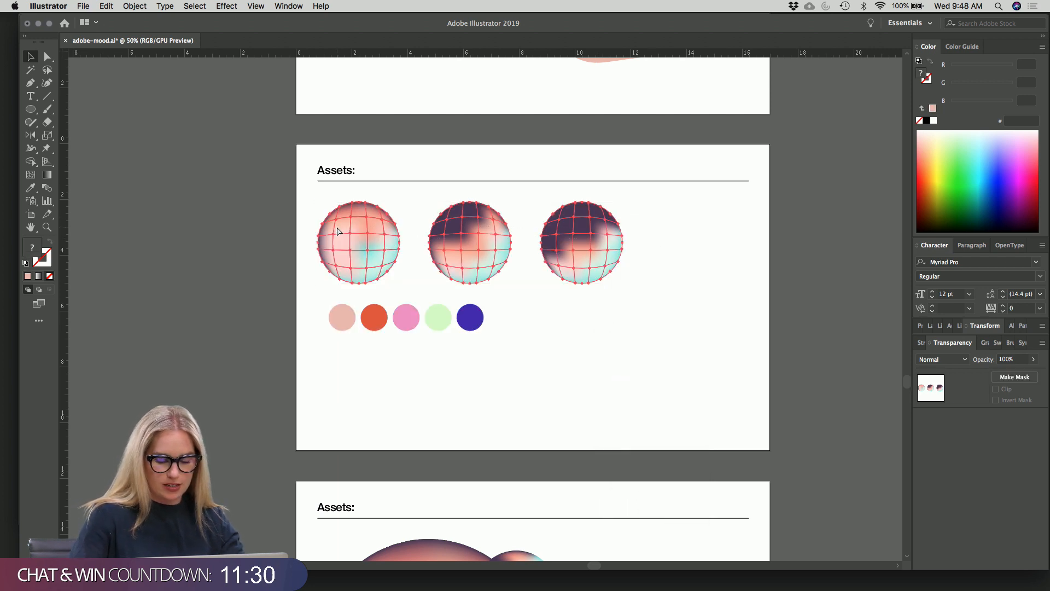
pyautogui.press('super+shift+a')
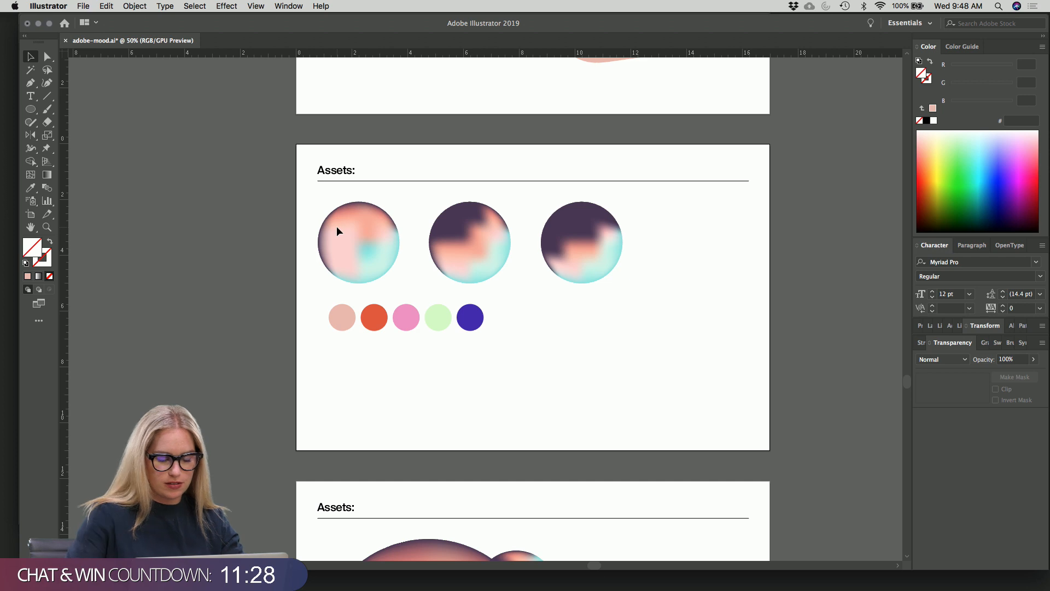
pyautogui.moveTo(337, 225)
pyautogui.mouseDown()
pyautogui.moveTo(476, 234)
pyautogui.moveTo(338, 221)
pyautogui.mouseUp()
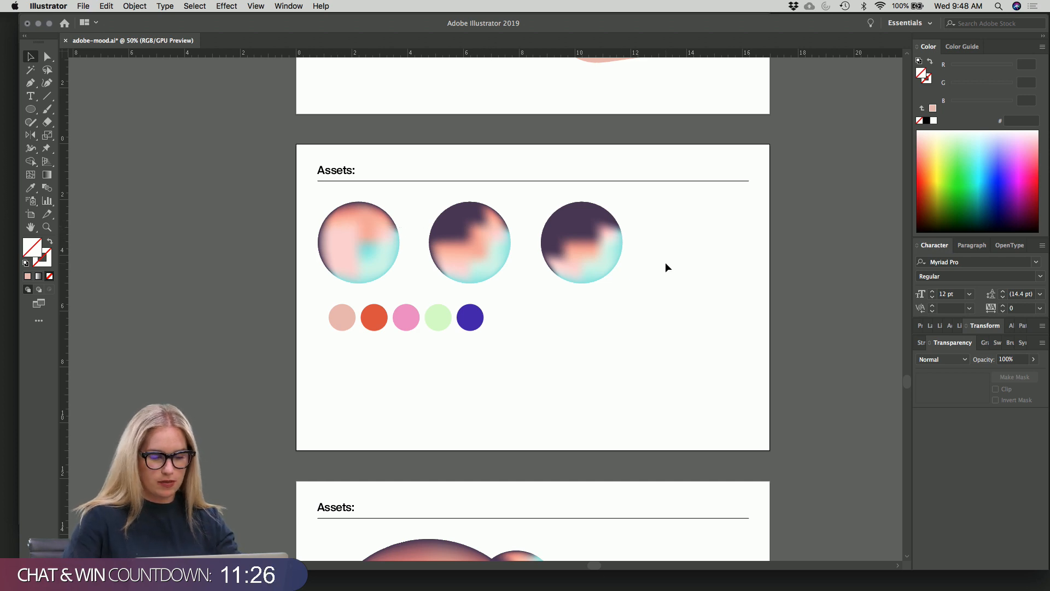
pyautogui.scroll(-3, 634, 271)
pyautogui.moveTo(324, 270); pyautogui.dragTo(402, 268)
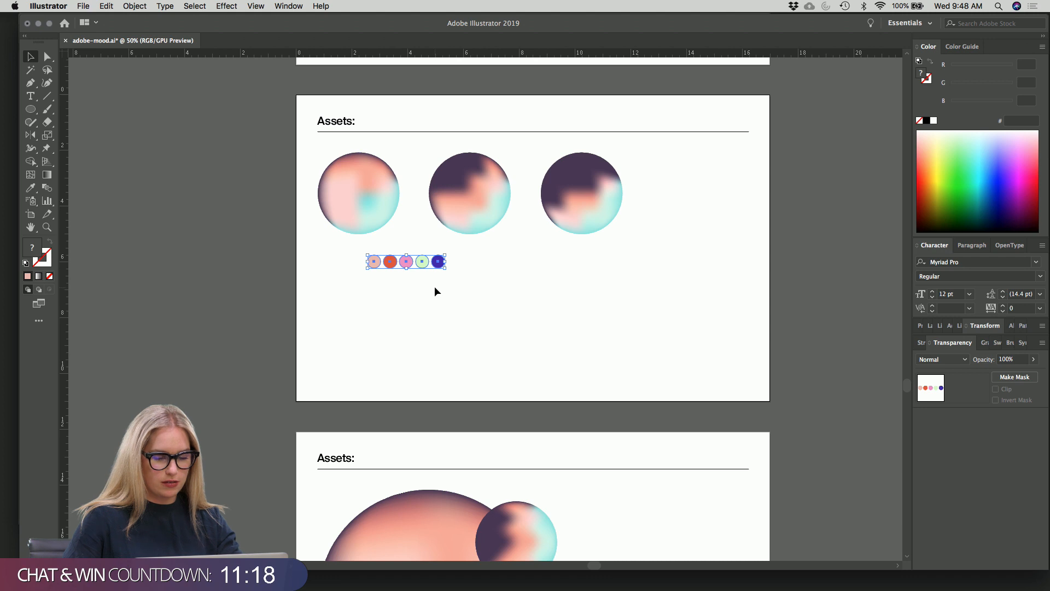
pyautogui.press('super+z')
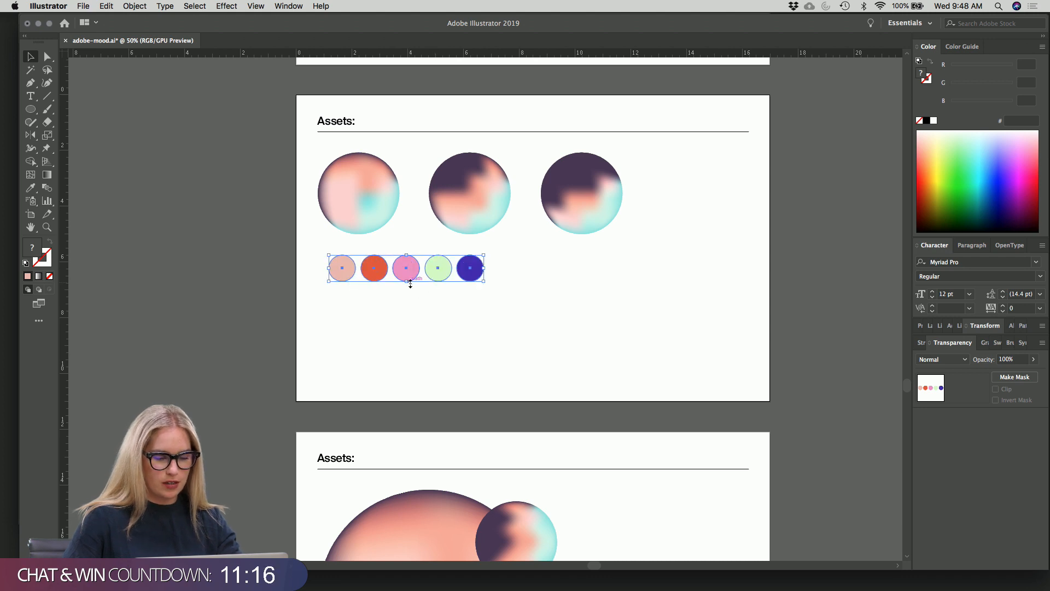
pyautogui.moveTo(406, 281); pyautogui.dragTo(405, 272)
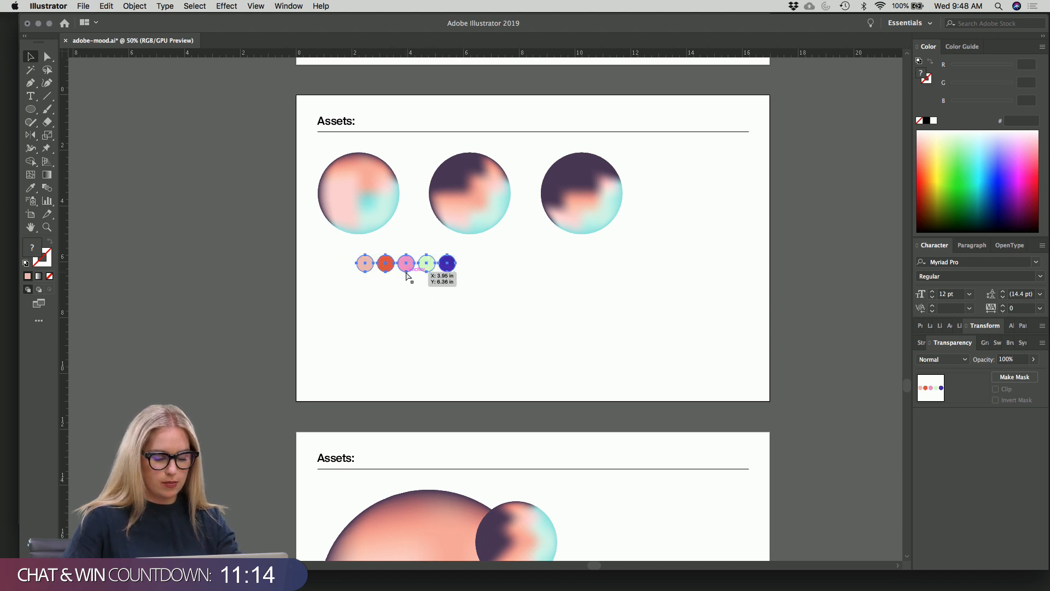
pyautogui.click(414, 286)
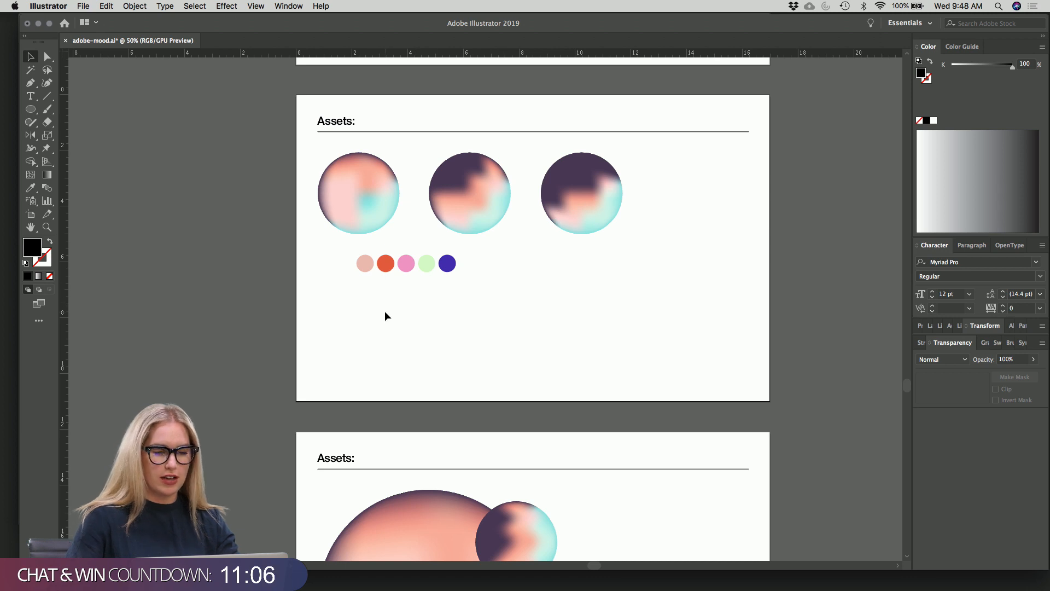
# - Draw a black circle below the palette dots with the Ellipse tool and move it up-left
pyautogui.press('l')
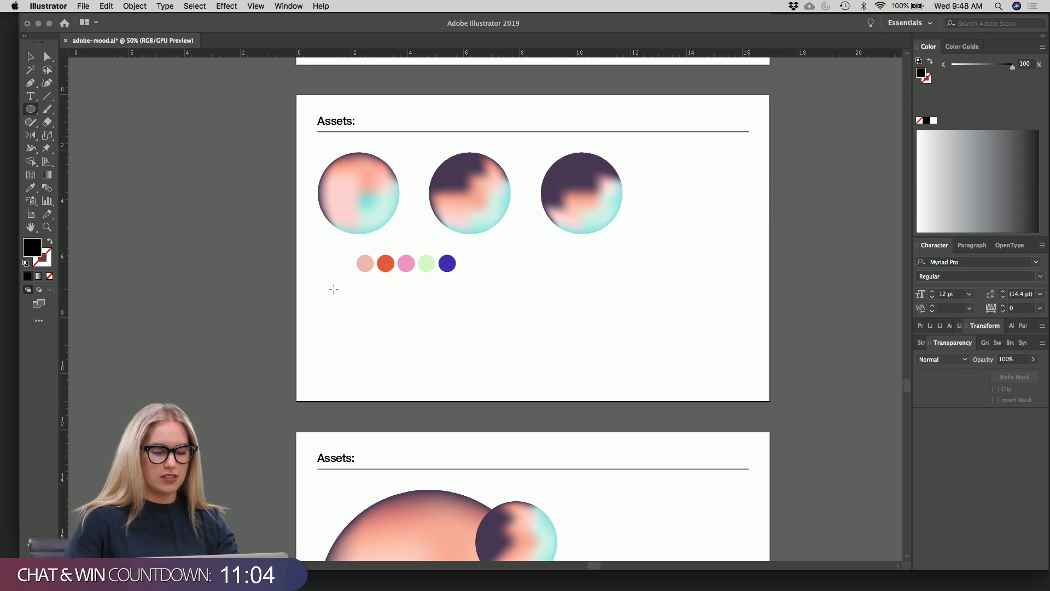
pyautogui.moveTo(333, 289)
pyautogui.mouseDown()
pyautogui.moveTo(416, 355)
pyautogui.moveTo(495, 331)
pyautogui.moveTo(584, 351)
pyautogui.moveTo(423, 312)
pyautogui.mouseUp()
pyautogui.press('shift')
pyautogui.press('shift')
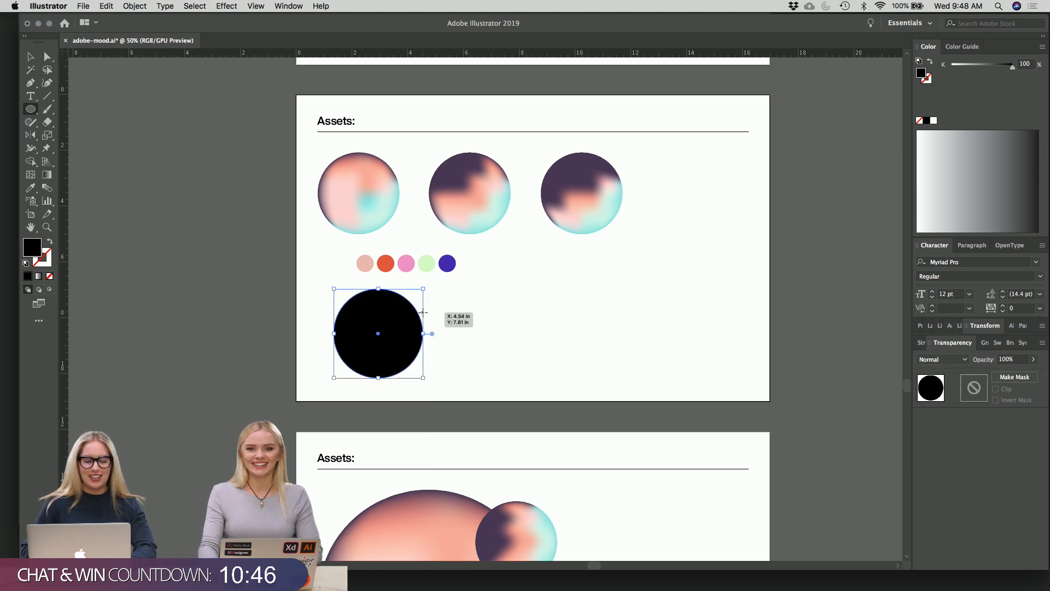
pyautogui.press('v')
pyautogui.click(458, 322)
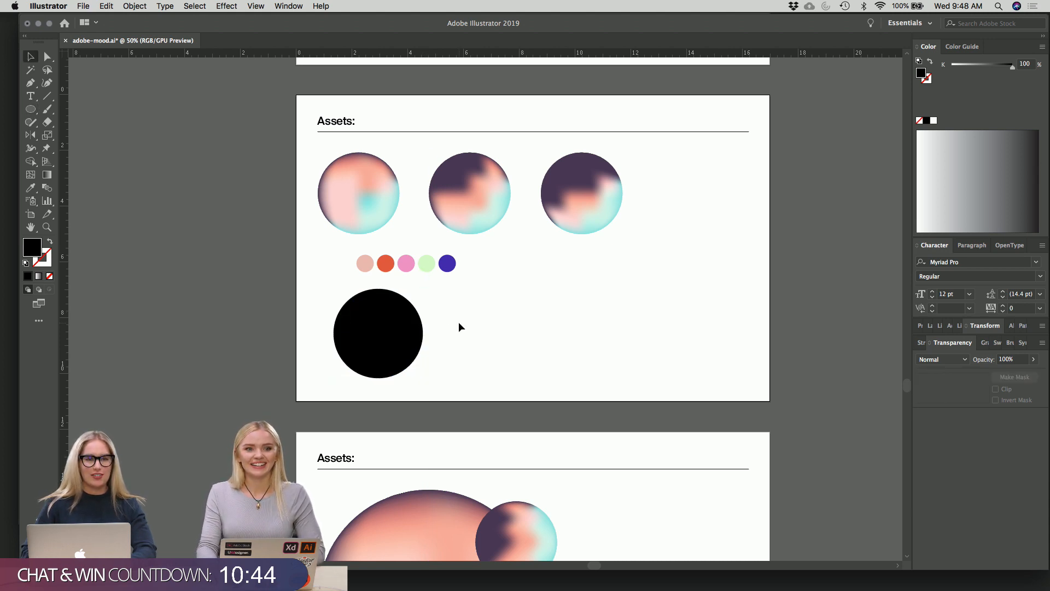
pyautogui.moveTo(391, 332); pyautogui.dragTo(412, 351)
pyautogui.click(453, 339)
# - Adjust the black circle's height so it sits under the first sphere
pyautogui.scroll(1, 386, 344)
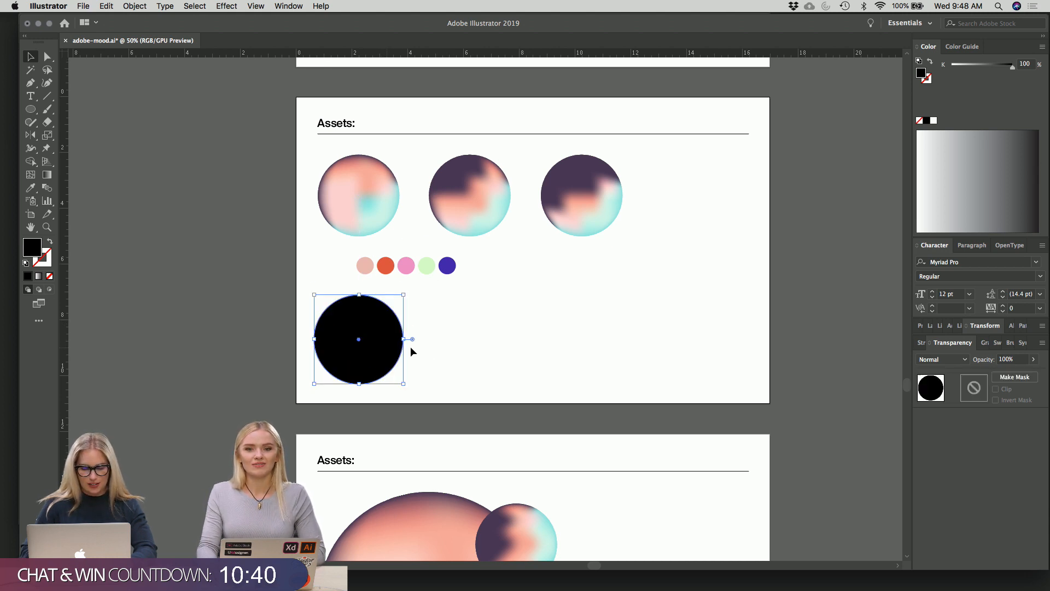
pyautogui.click(440, 348)
pyautogui.scroll(-1, 440, 348)
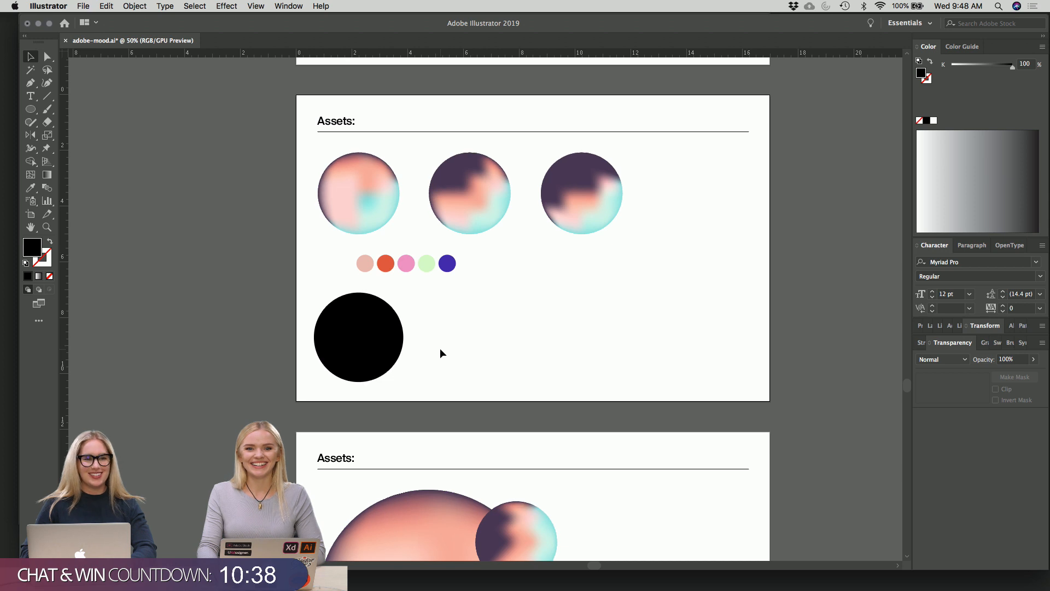
pyautogui.click(381, 346)
pyautogui.moveTo(359, 380); pyautogui.dragTo(359, 373)
pyautogui.click(463, 378)
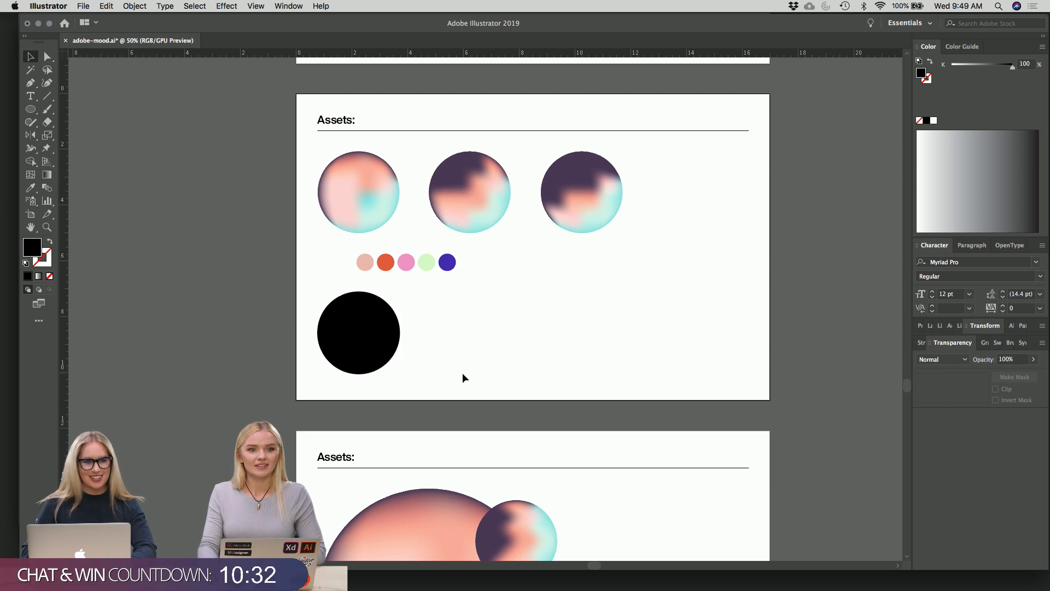
pyautogui.click(357, 336)
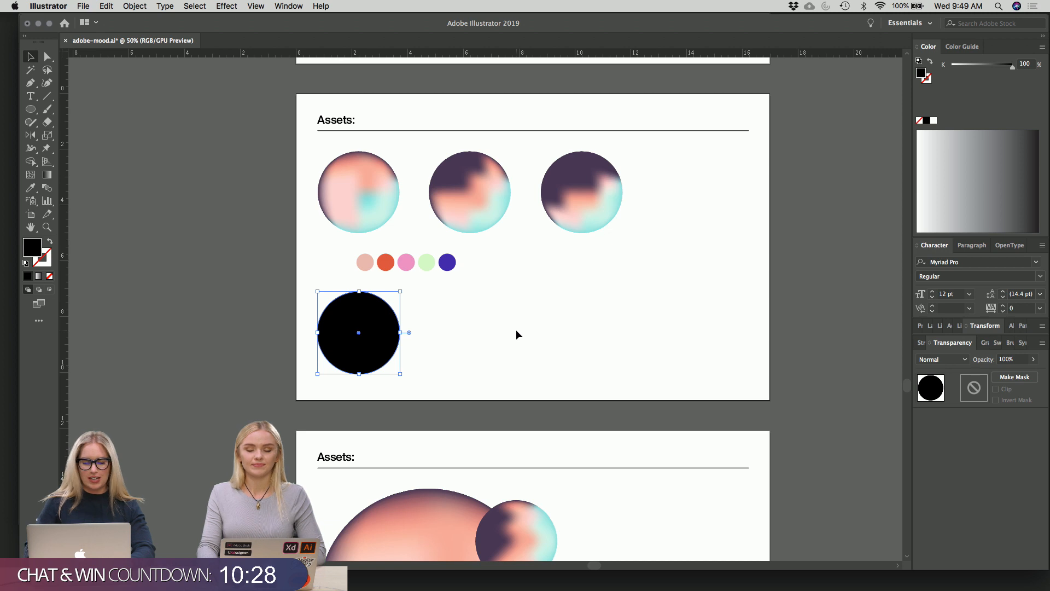
pyautogui.press('i')
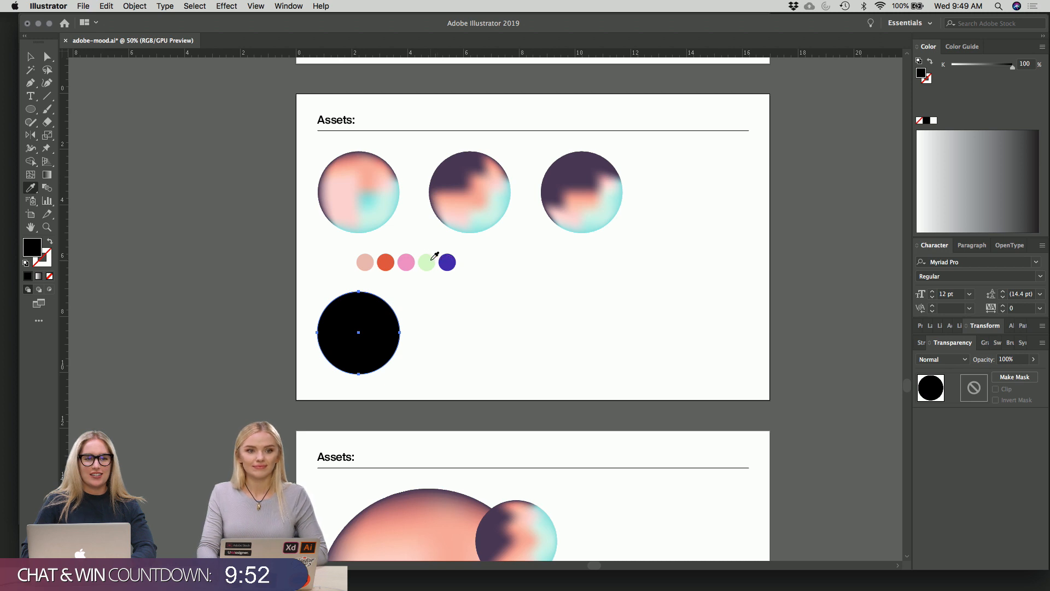
# - Try the light green and then the pink palette colours as the circle's fill
pyautogui.click(432, 259)
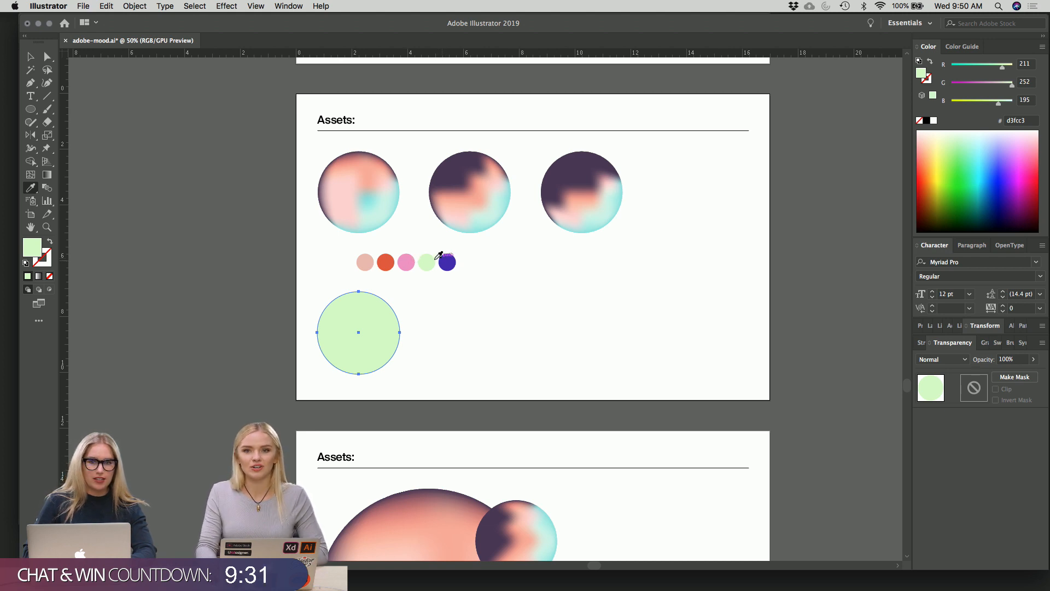
pyautogui.click(406, 262)
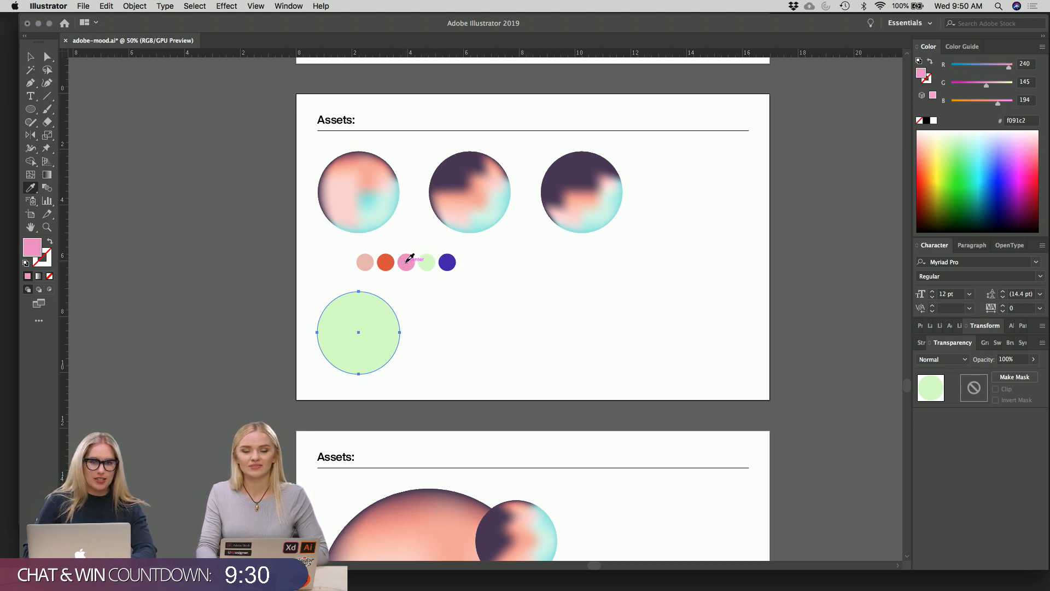
pyautogui.press('v')
pyautogui.click(426, 317)
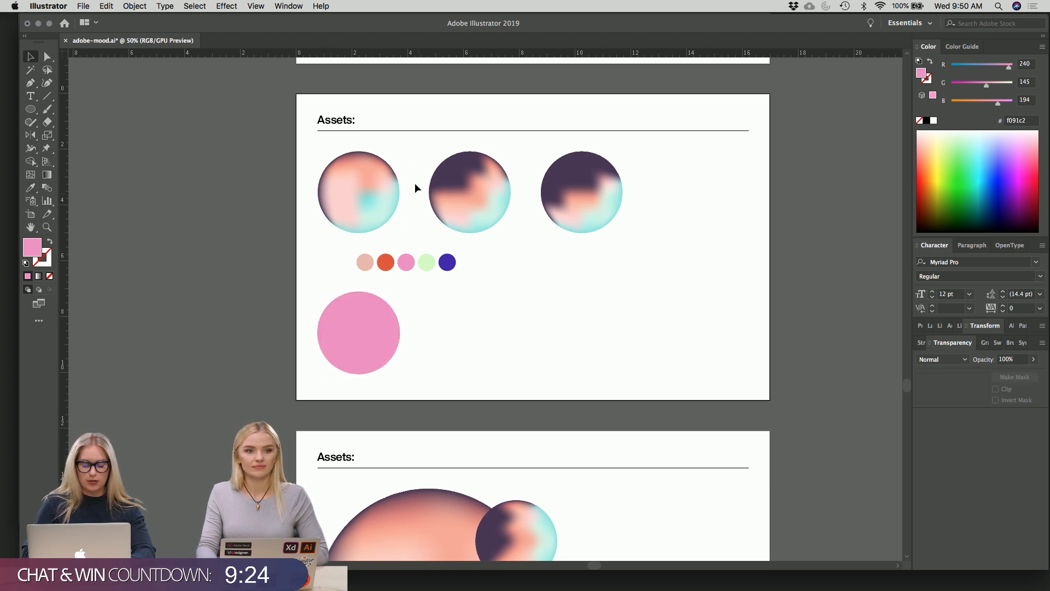
# - Reselect the circle and fill it with the orange (e65a38) palette colour
pyautogui.click(370, 329)
pyautogui.click(430, 319)
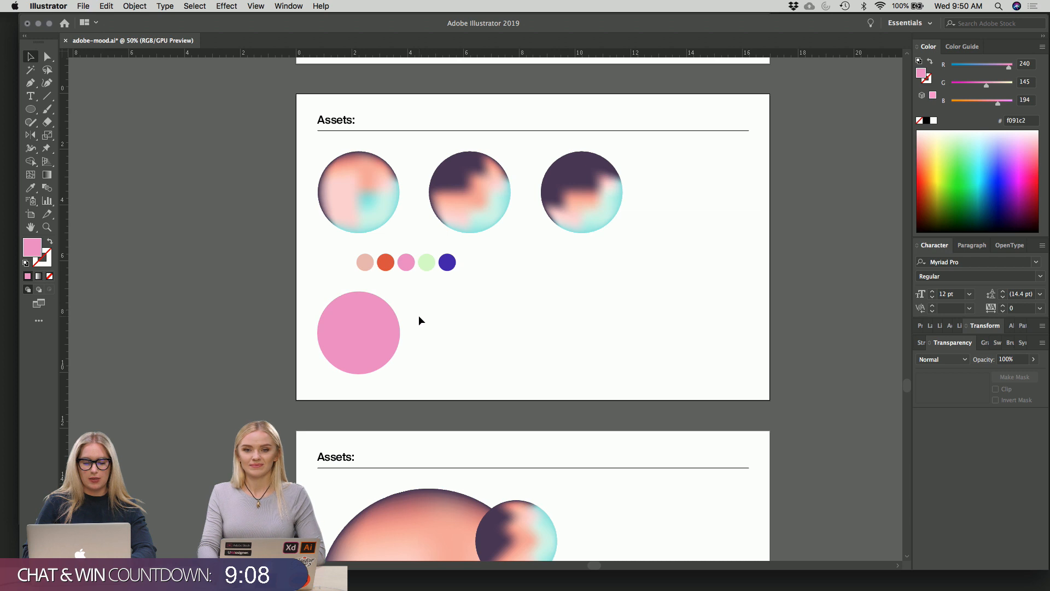
pyautogui.click(383, 321)
pyautogui.click(460, 331)
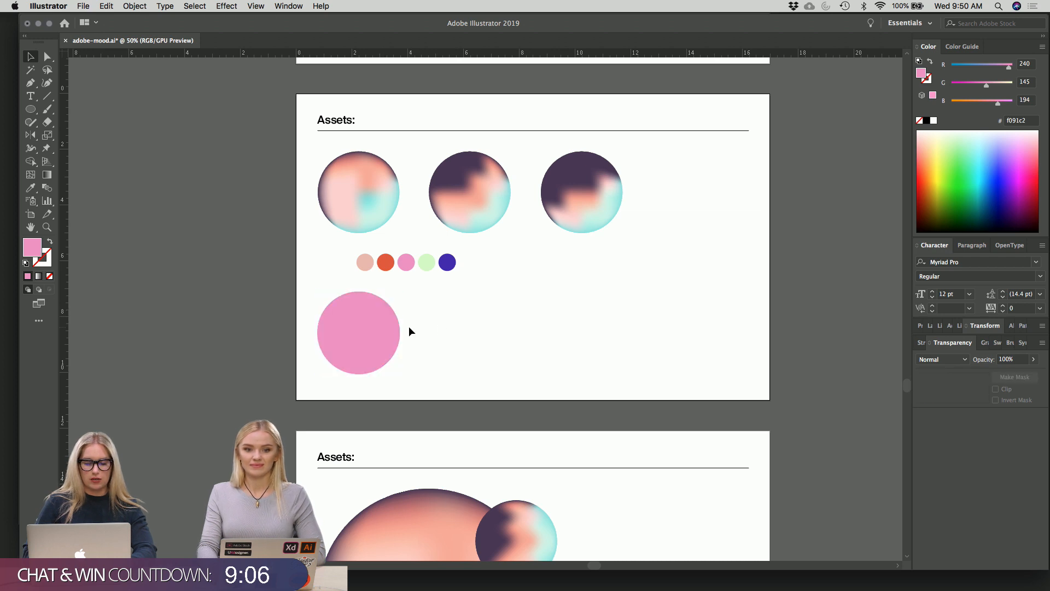
pyautogui.click(383, 334)
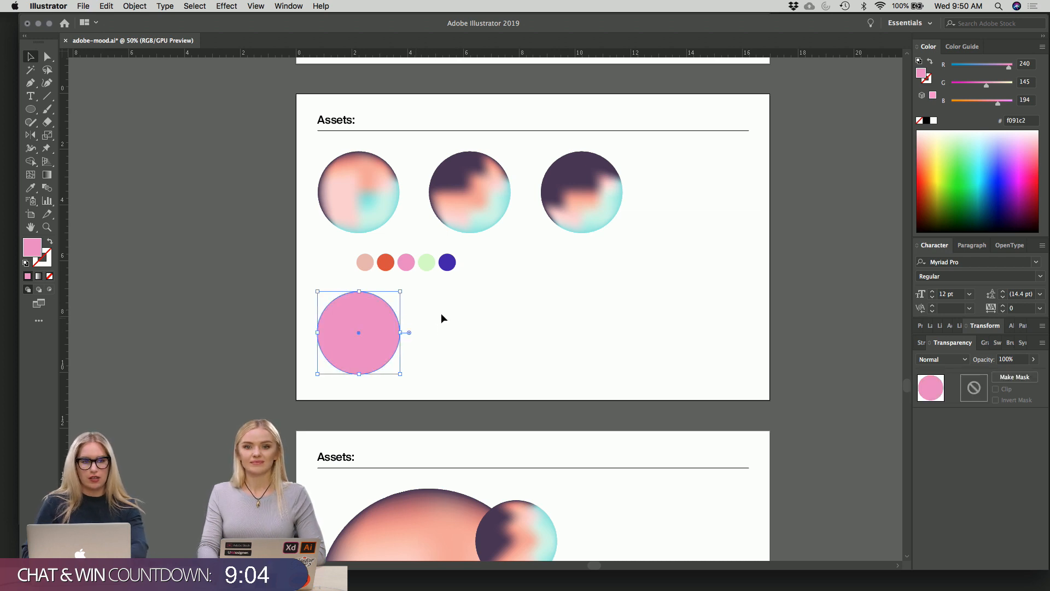
pyautogui.press('i')
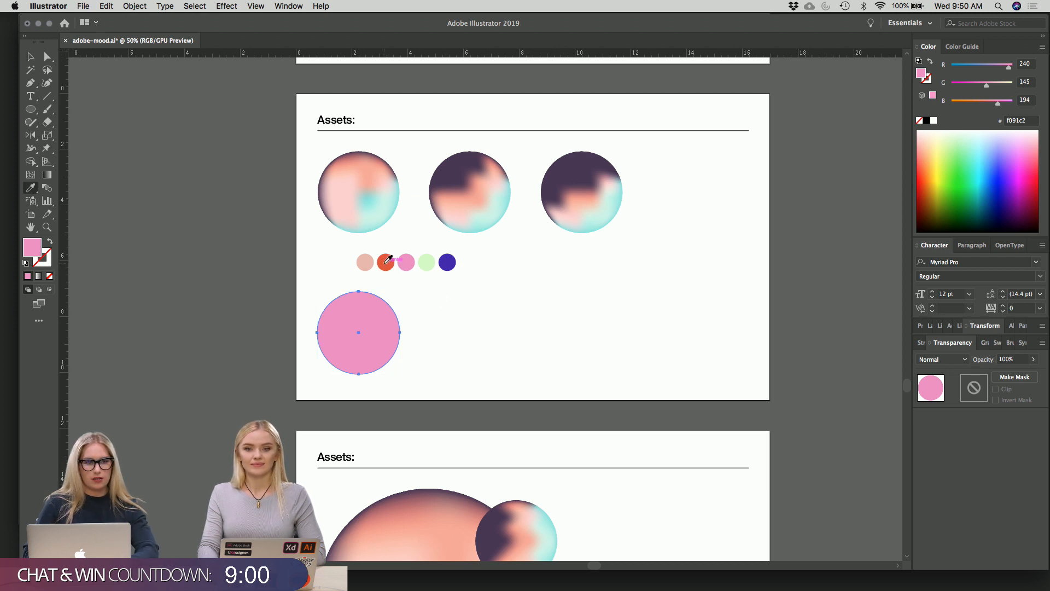
pyautogui.click(386, 262)
pyautogui.press('v')
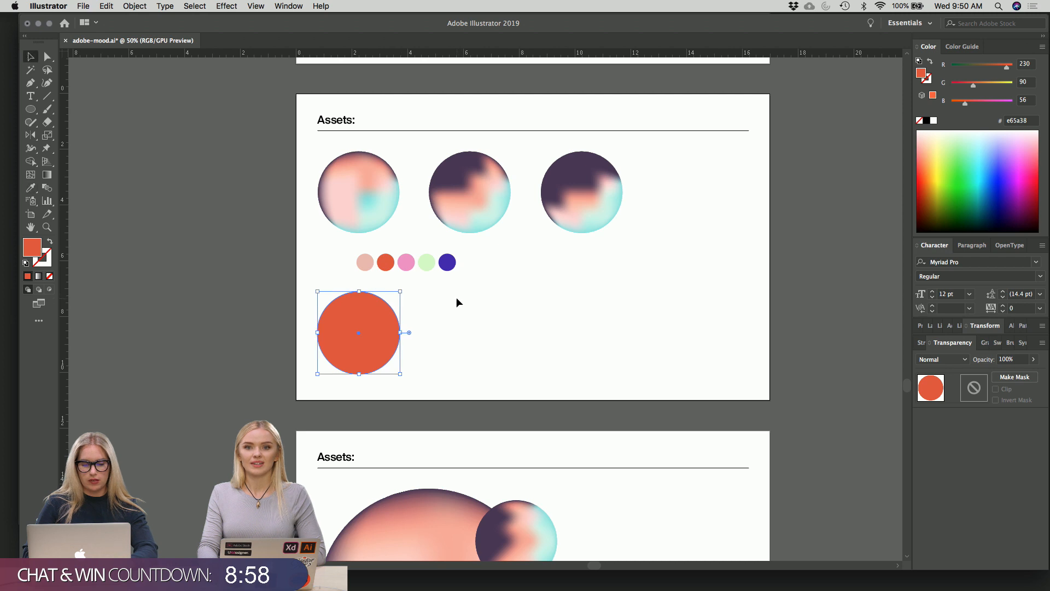
pyautogui.click(457, 298)
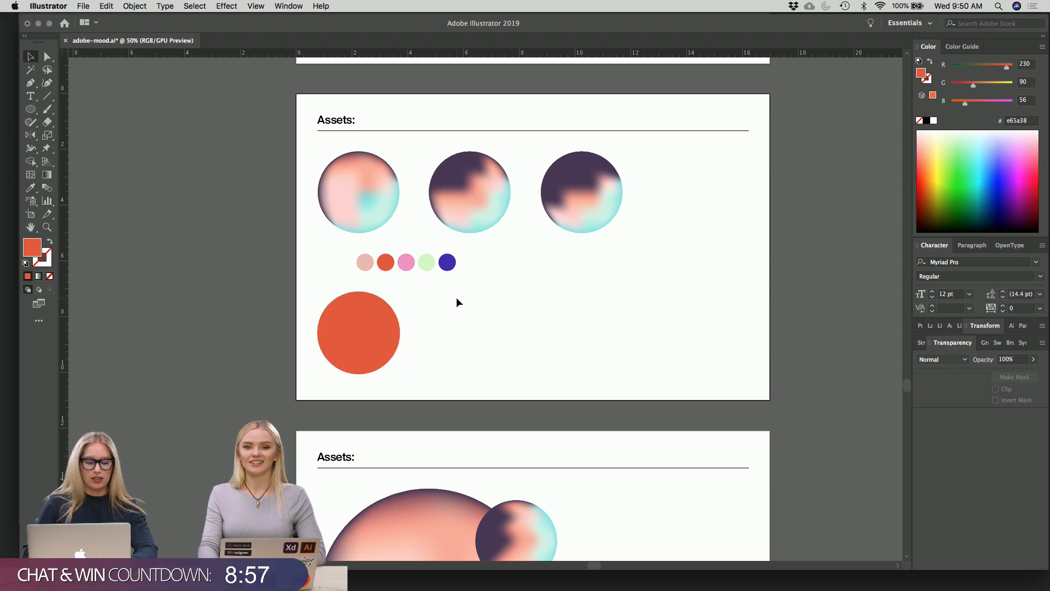
pyautogui.click(381, 329)
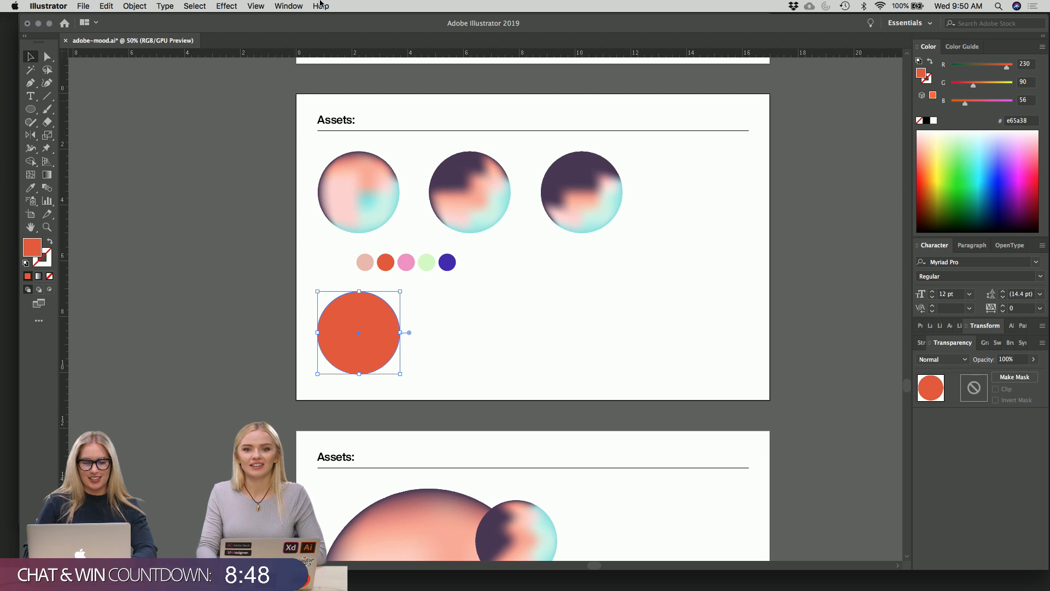
# - With the orange circle selected, search Illustrator Help for 'gradient'
pyautogui.click(322, 6)
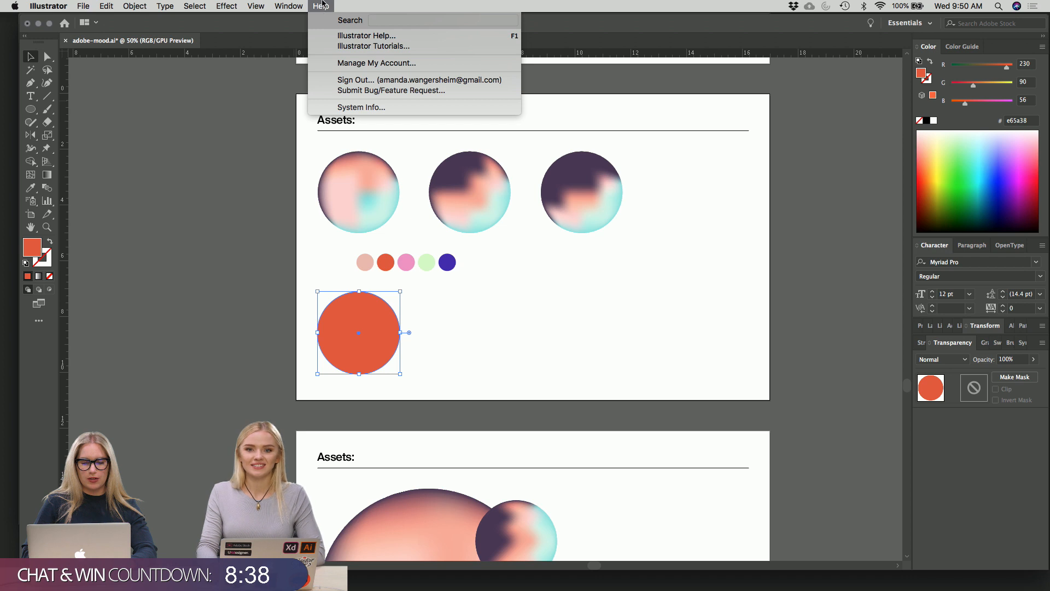
pyautogui.click(323, 5)
pyautogui.click(303, 224)
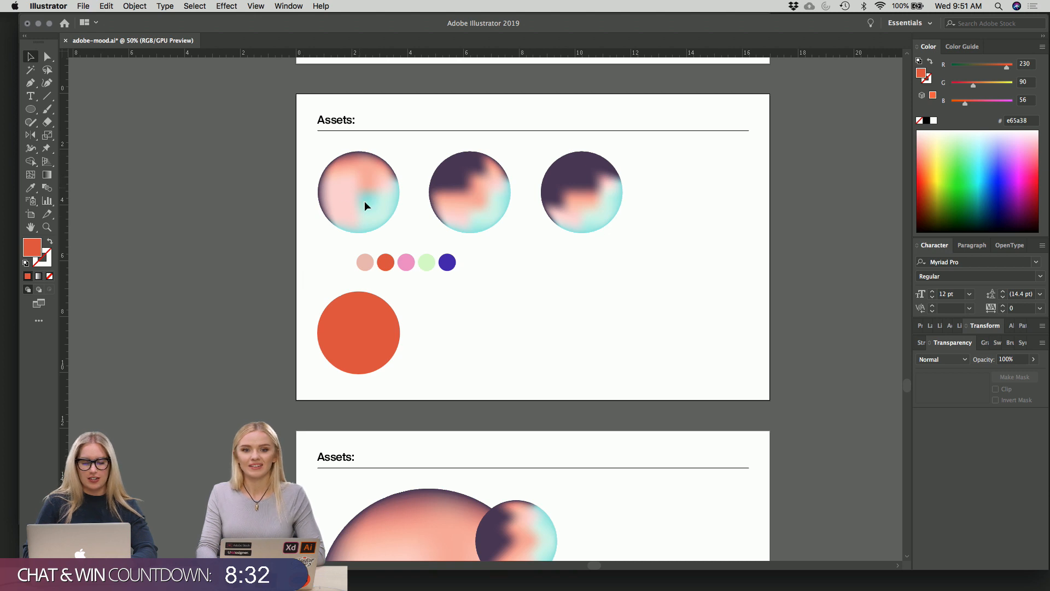
pyautogui.click(351, 354)
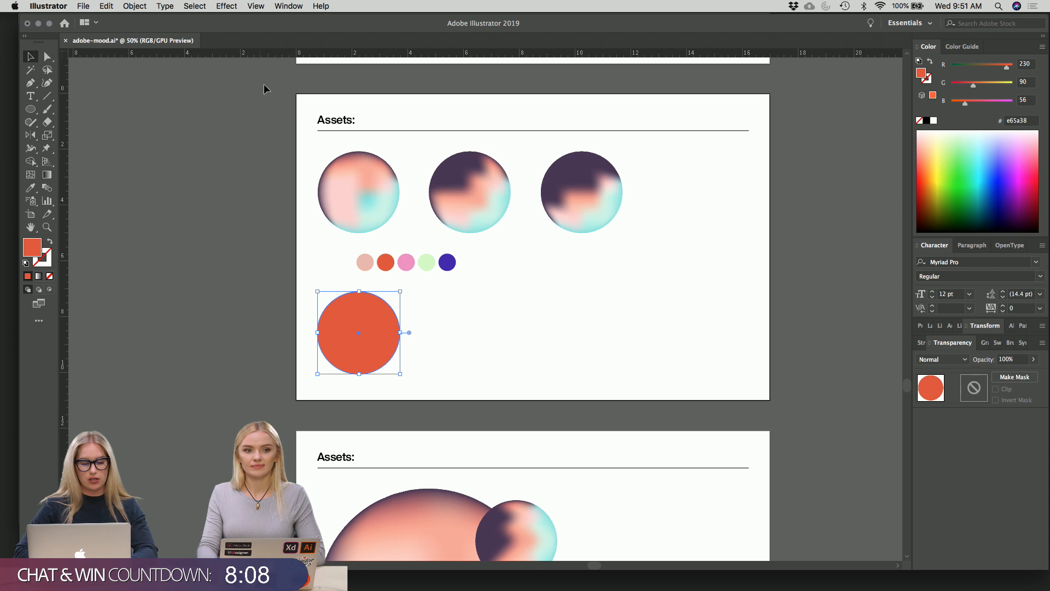
pyautogui.click(321, 7)
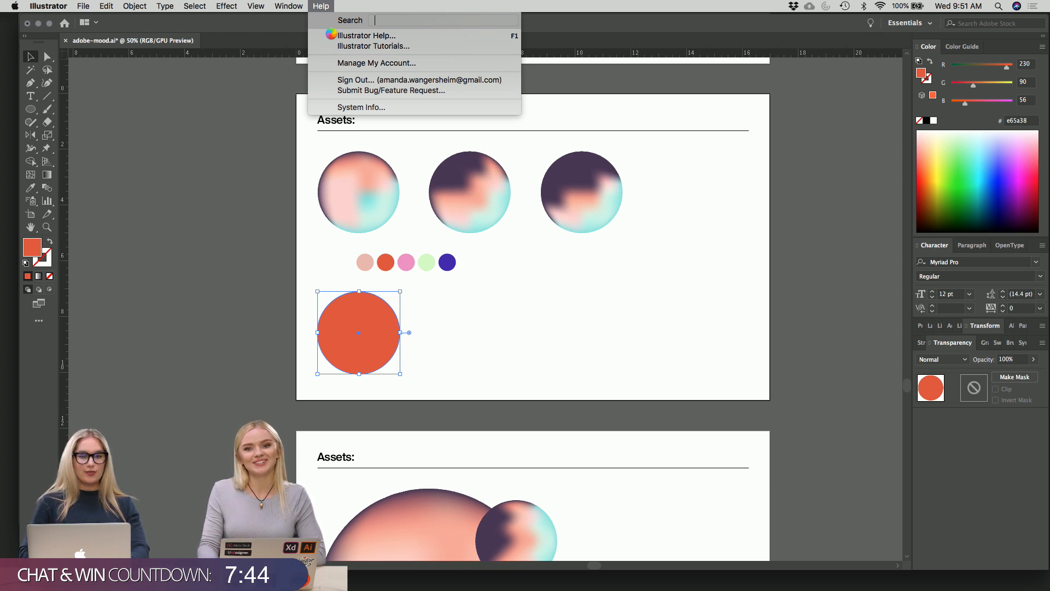
pyautogui.write('gradient')
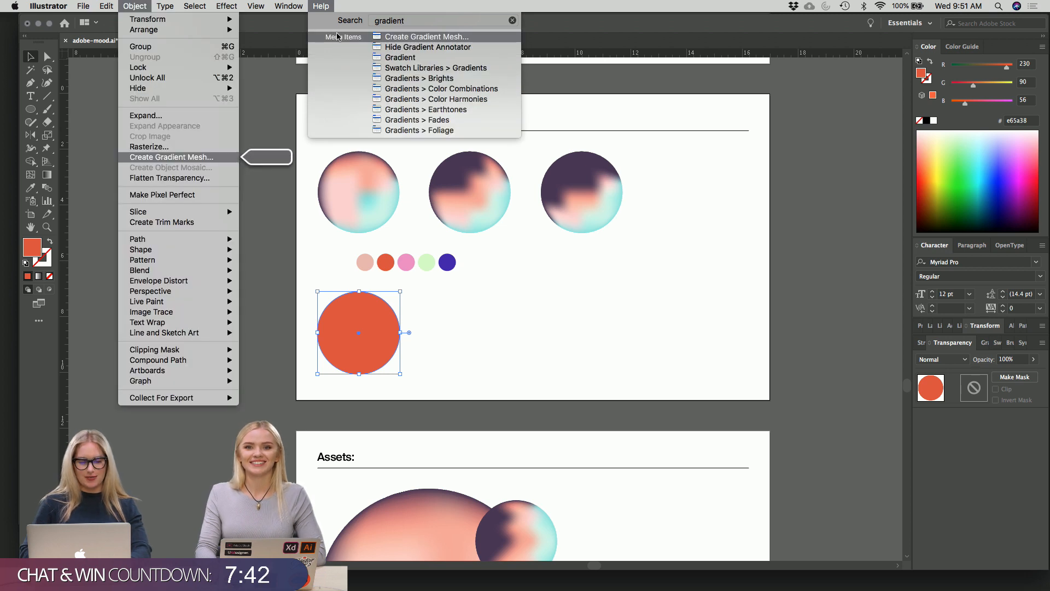
# - In Create Gradient Mesh, compare To Center, To Edge and Flat appearances, settling on To Center
pyautogui.click(420, 38)
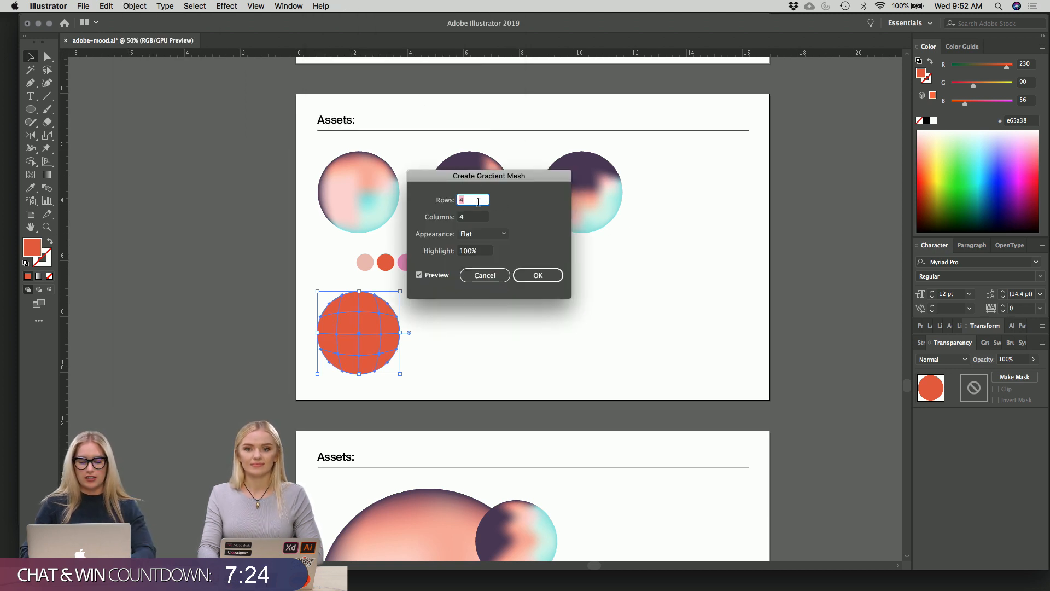
pyautogui.click(494, 234)
pyautogui.click(493, 254)
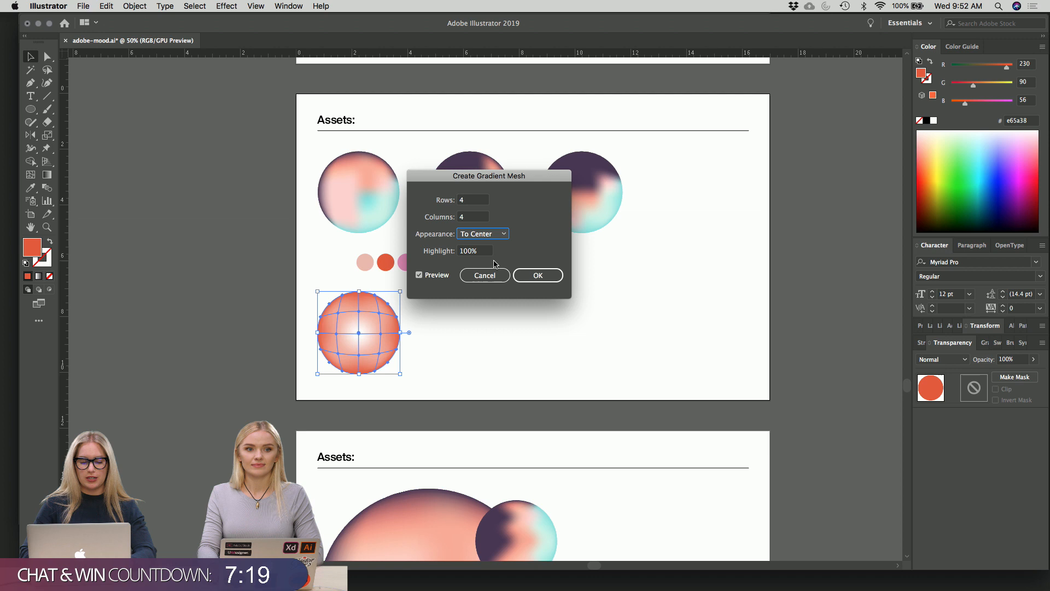
pyautogui.click(496, 234)
pyautogui.click(492, 267)
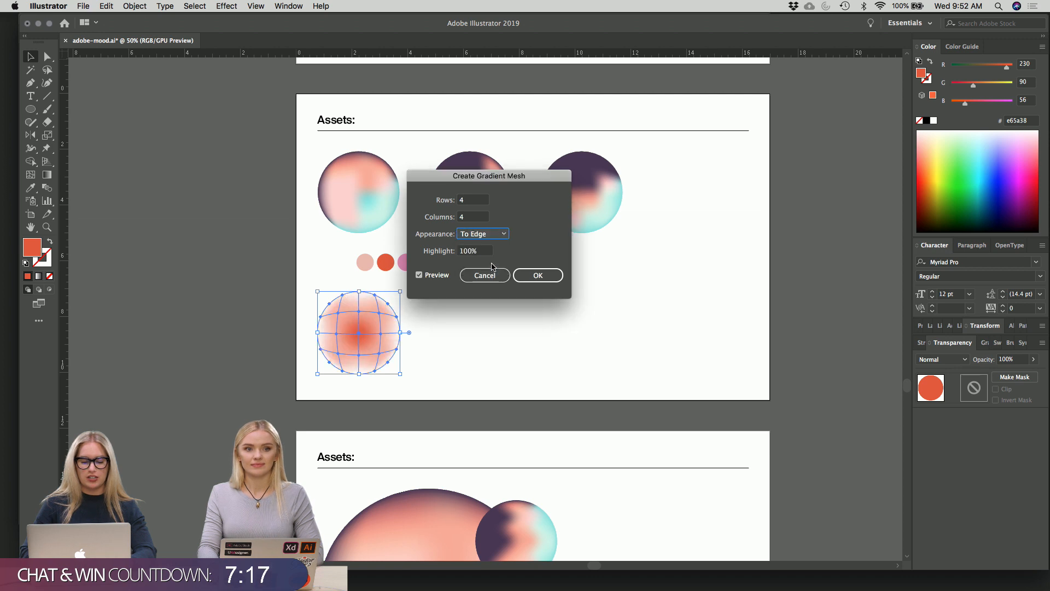
pyautogui.click(496, 234)
pyautogui.click(492, 254)
pyautogui.click(493, 236)
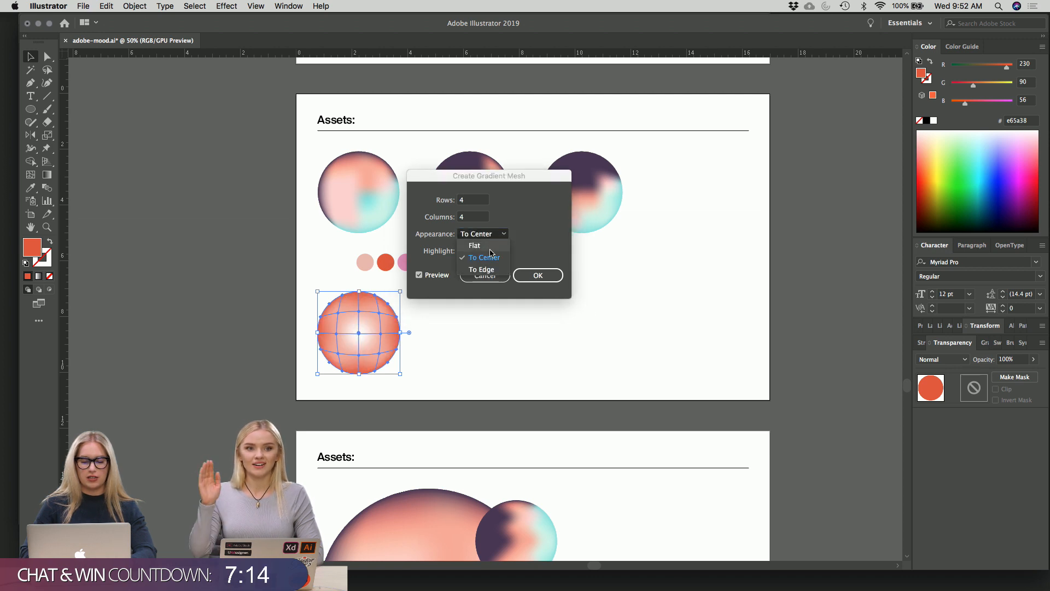
pyautogui.click(491, 243)
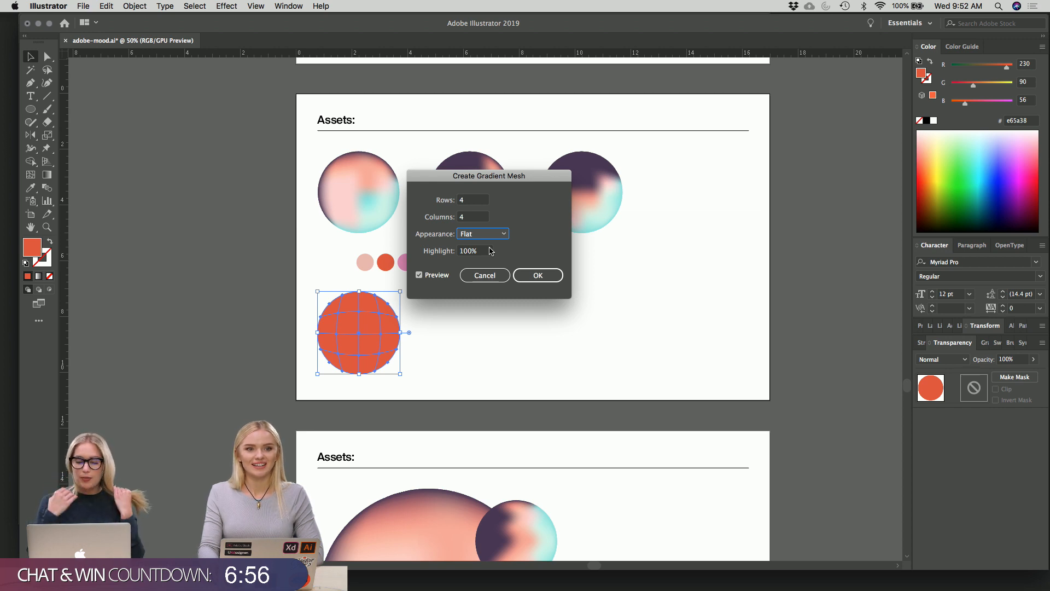
pyautogui.click(492, 234)
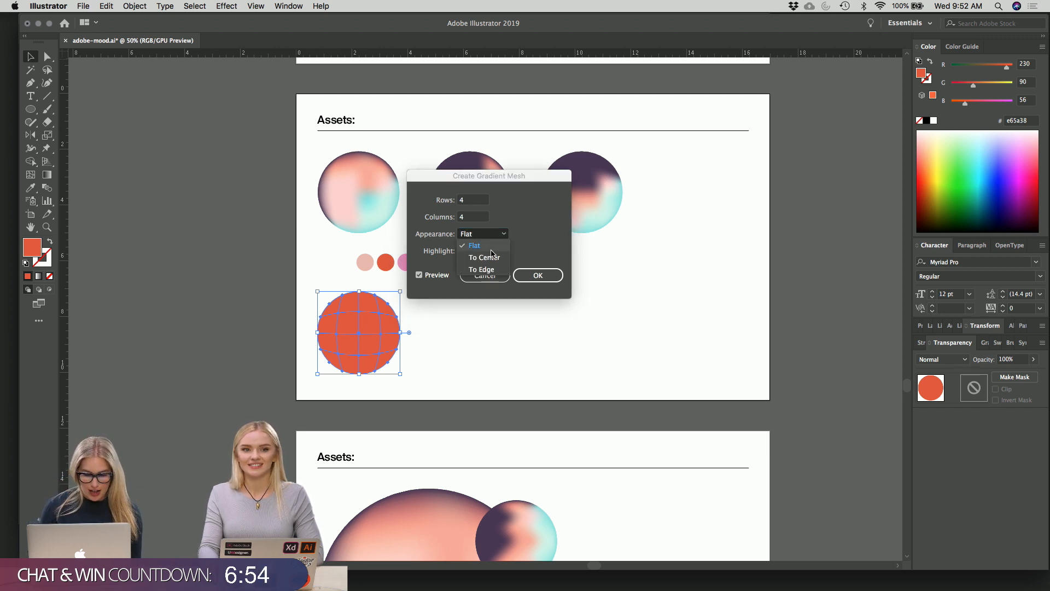
pyautogui.click(493, 255)
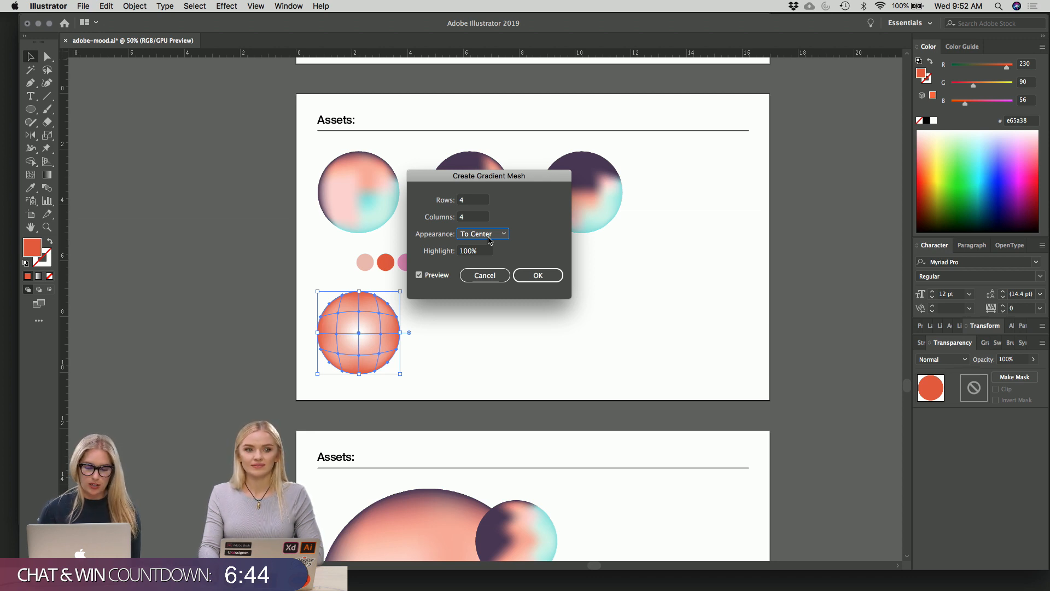
# - Change the mesh rows from 8 to 4 and apply the 4×4 To Center mesh
pyautogui.click(469, 200)
pyautogui.doubleClick(469, 200)
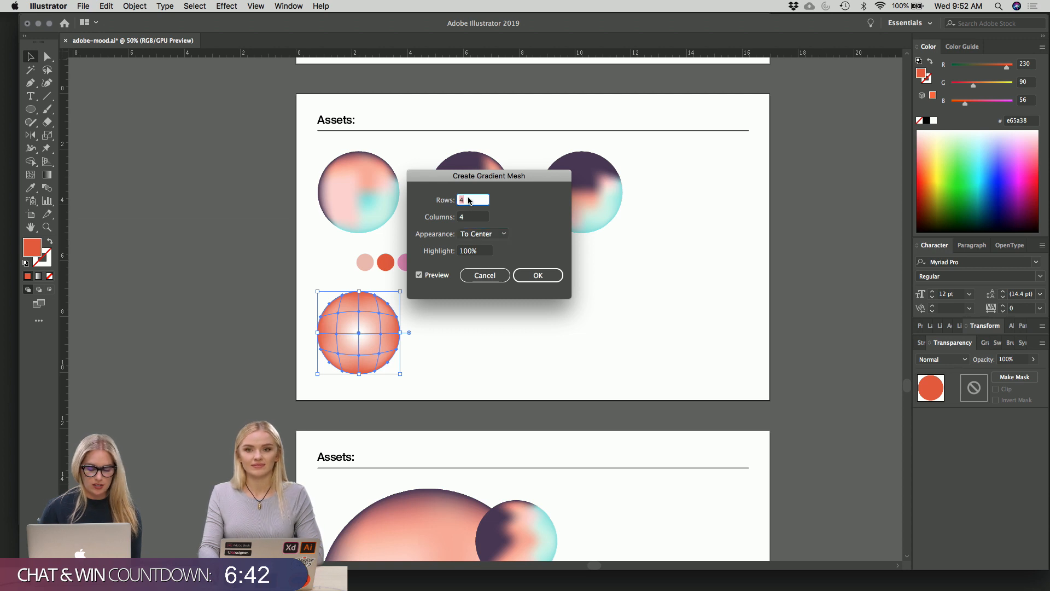
pyautogui.write('8')
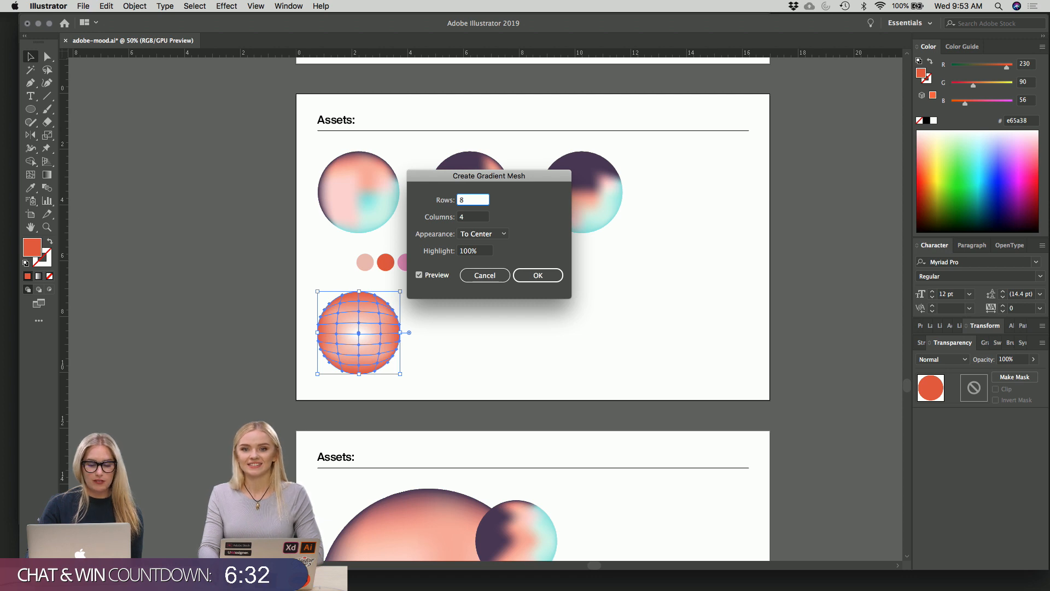
pyautogui.press('BackSpace')
pyautogui.write('4')
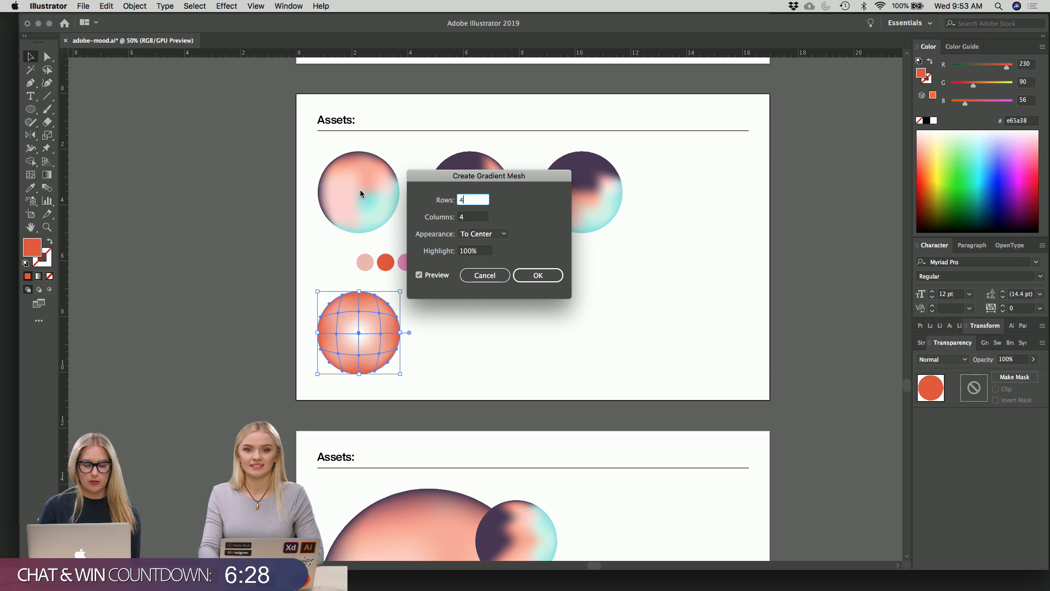
pyautogui.click(541, 276)
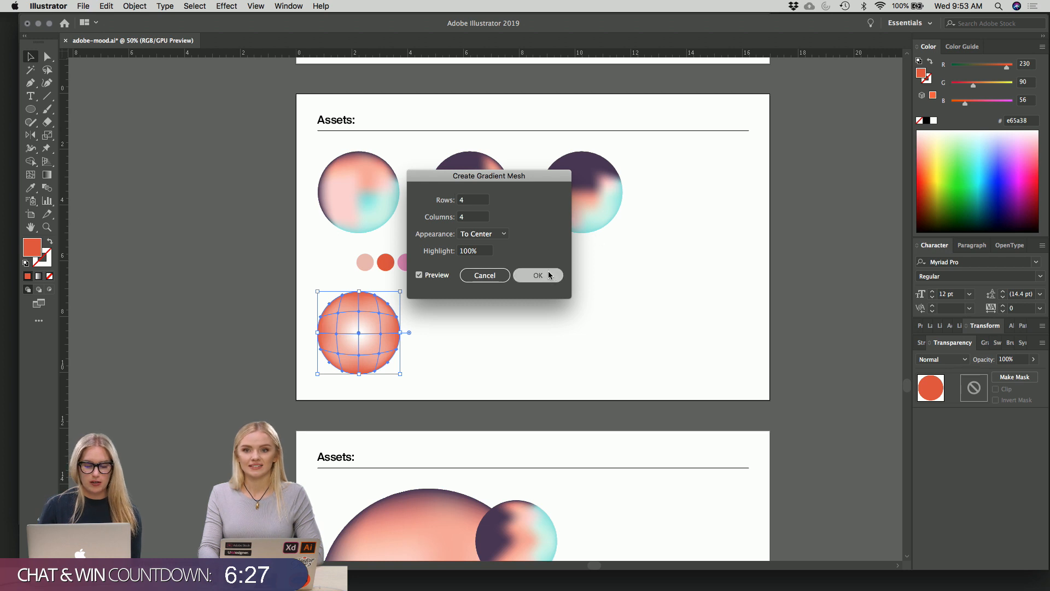
# - Select the mesh circle and undo an accidental move to the right
pyautogui.click(513, 341)
pyautogui.click(363, 349)
pyautogui.click(471, 381)
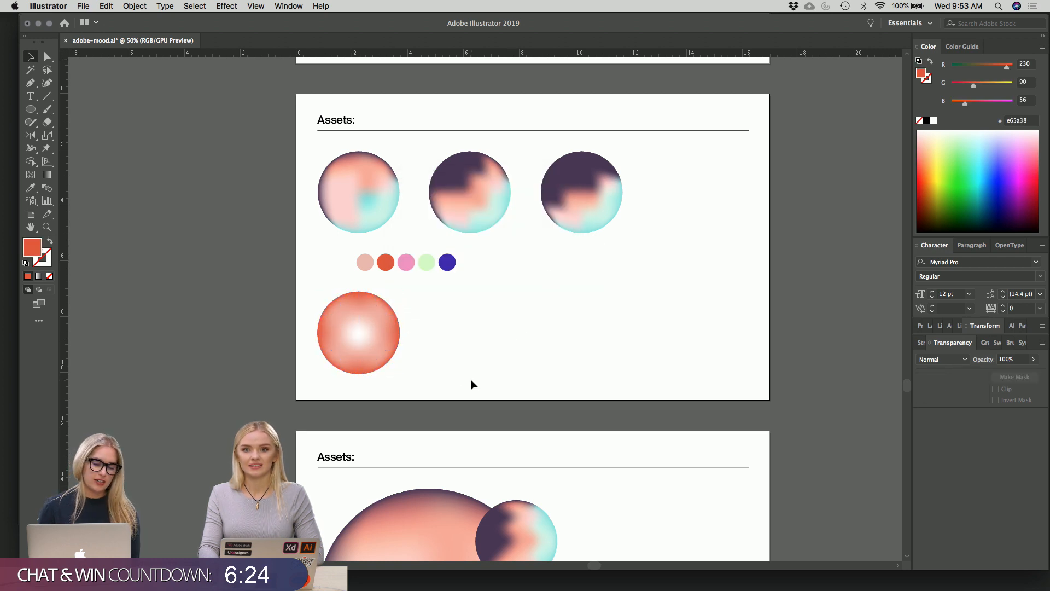
pyautogui.click(364, 336)
pyautogui.click(497, 330)
pyautogui.click(347, 338)
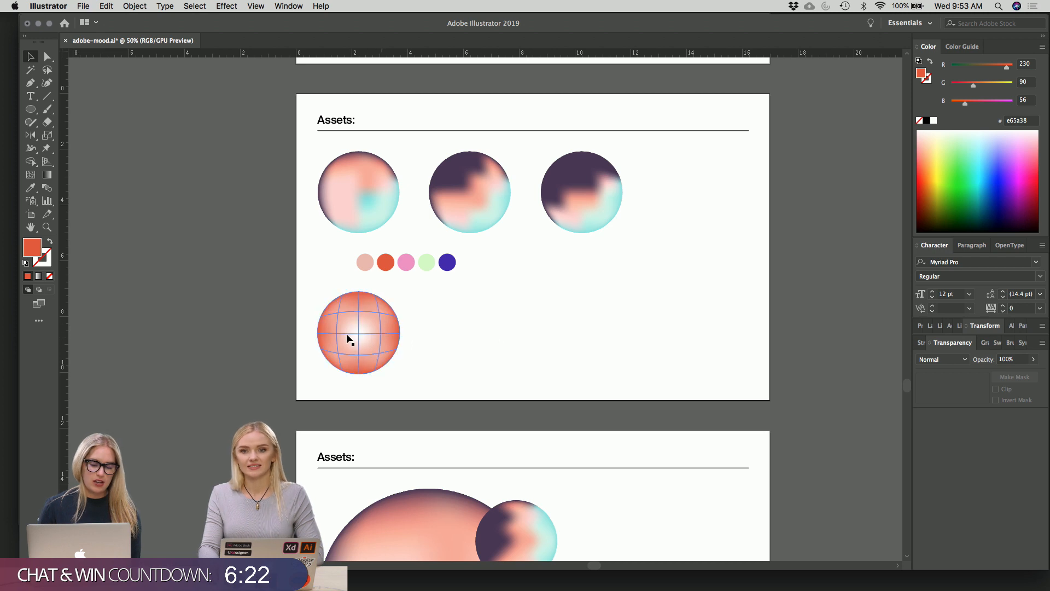
pyautogui.click(347, 334)
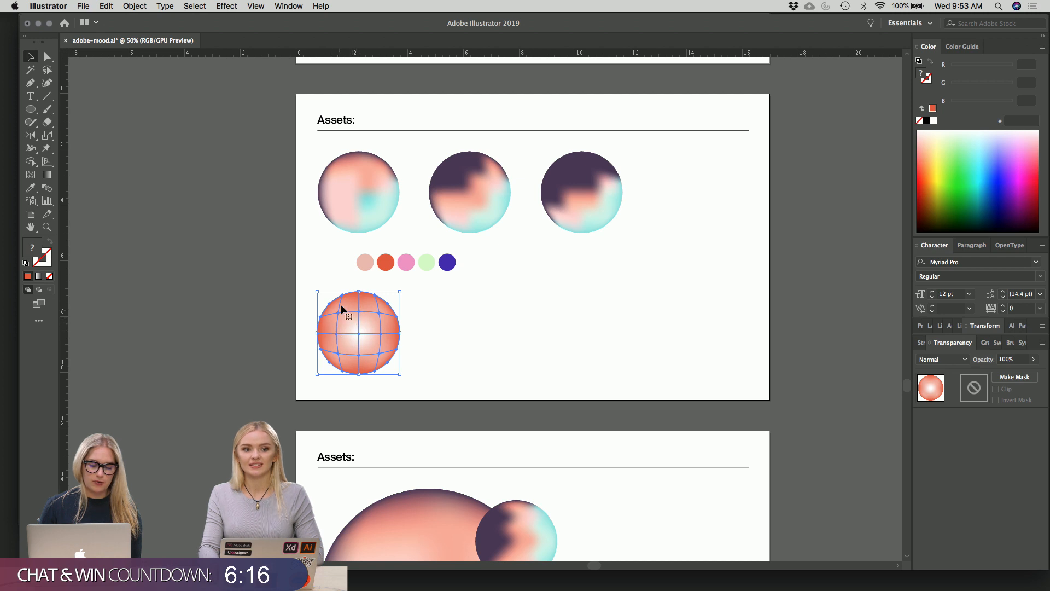
pyautogui.moveTo(383, 307); pyautogui.dragTo(470, 335)
pyautogui.press('super+z')
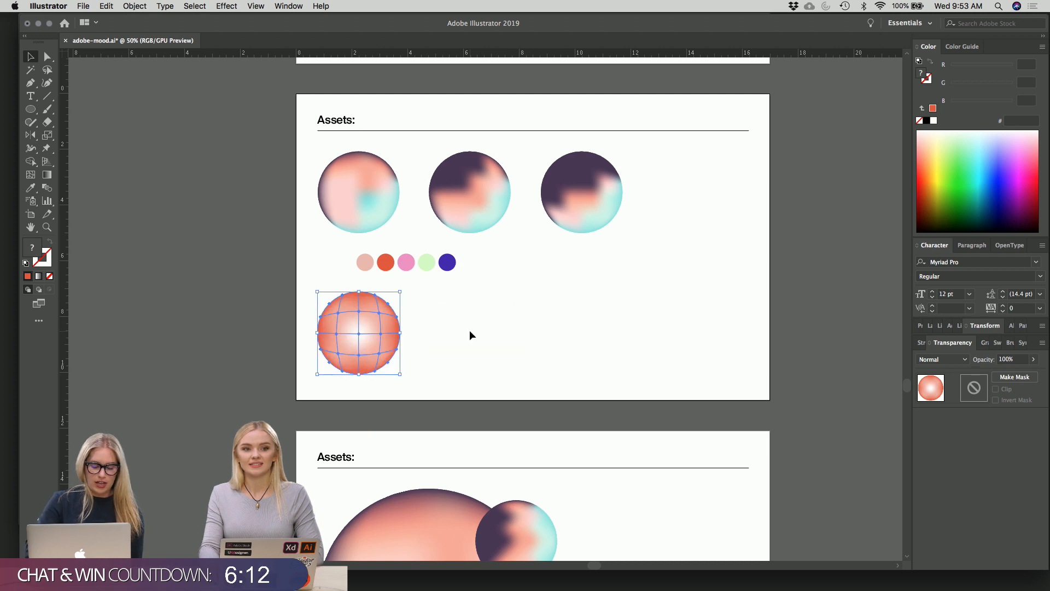
# - Select a mesh point near the sphere's top with Direct Selection
pyautogui.press('a')
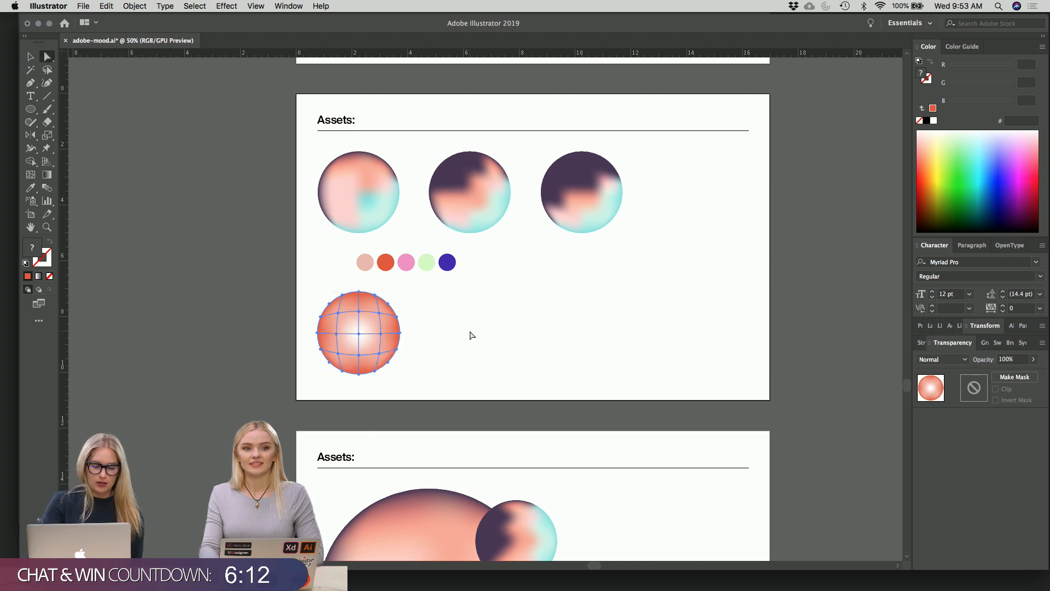
pyautogui.click(344, 297)
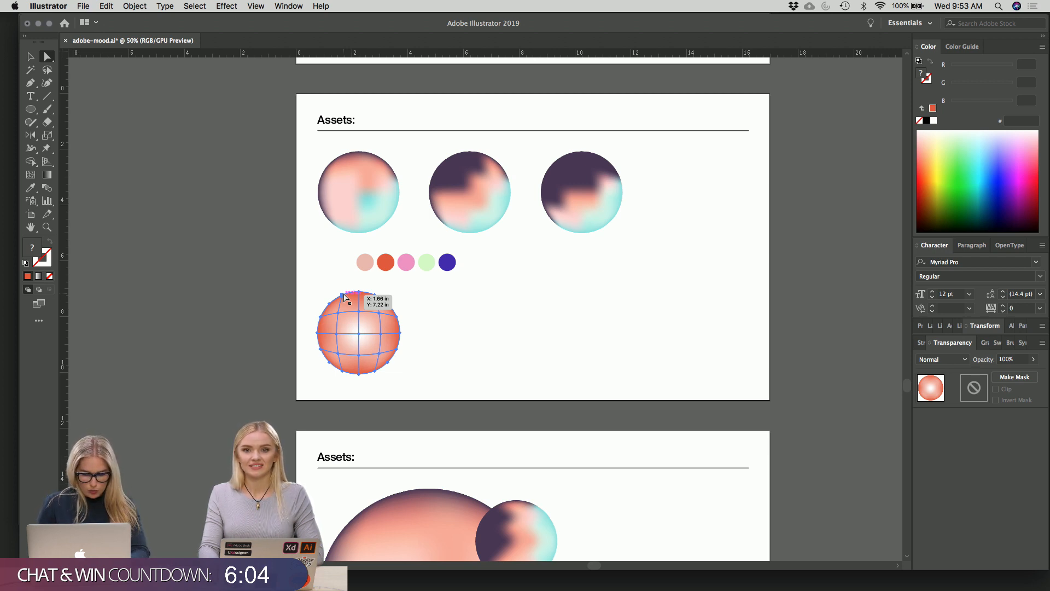
pyautogui.click(344, 297)
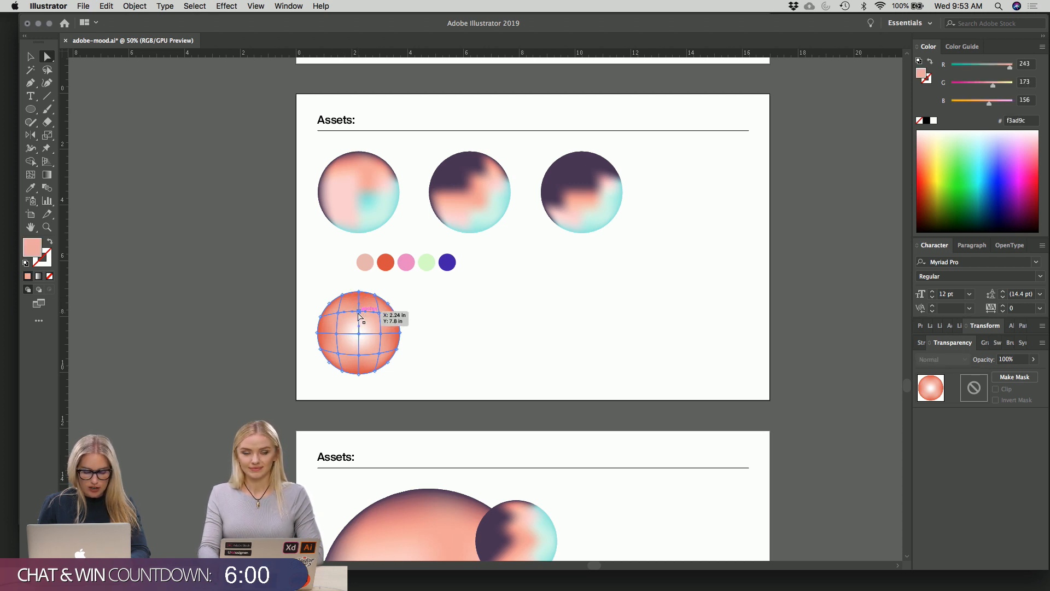
pyautogui.click(339, 315)
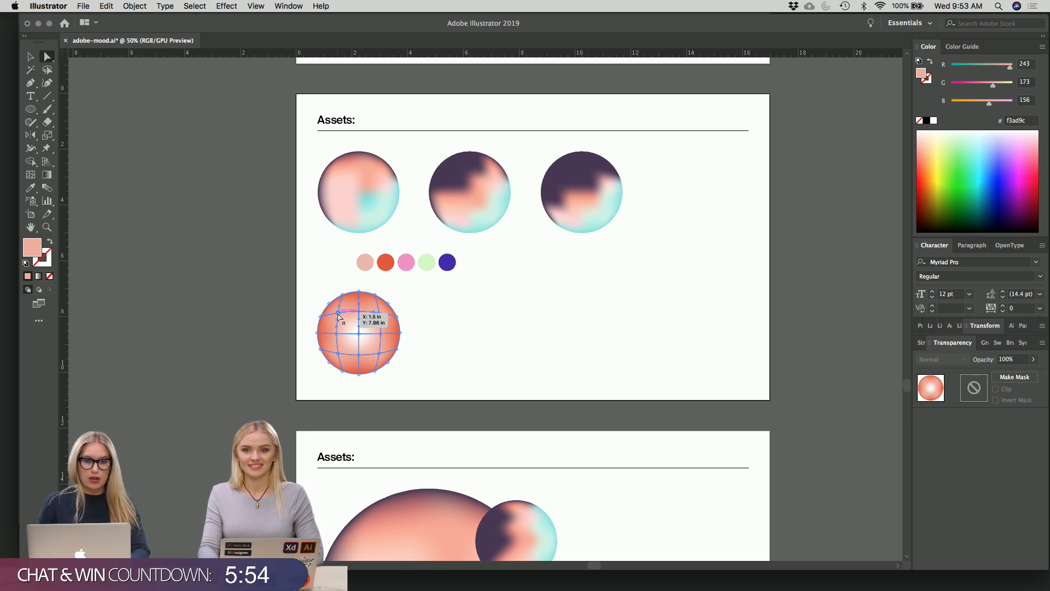
pyautogui.press('i')
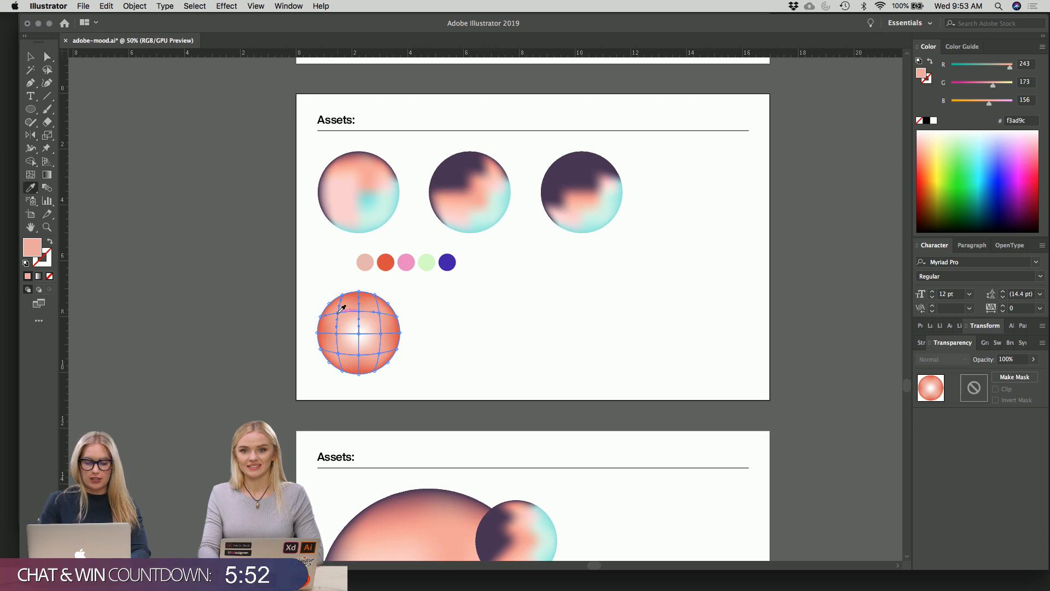
# - Colour the selected mesh point with the pink (f091c2) palette dot and deselect to check
pyautogui.click(407, 261)
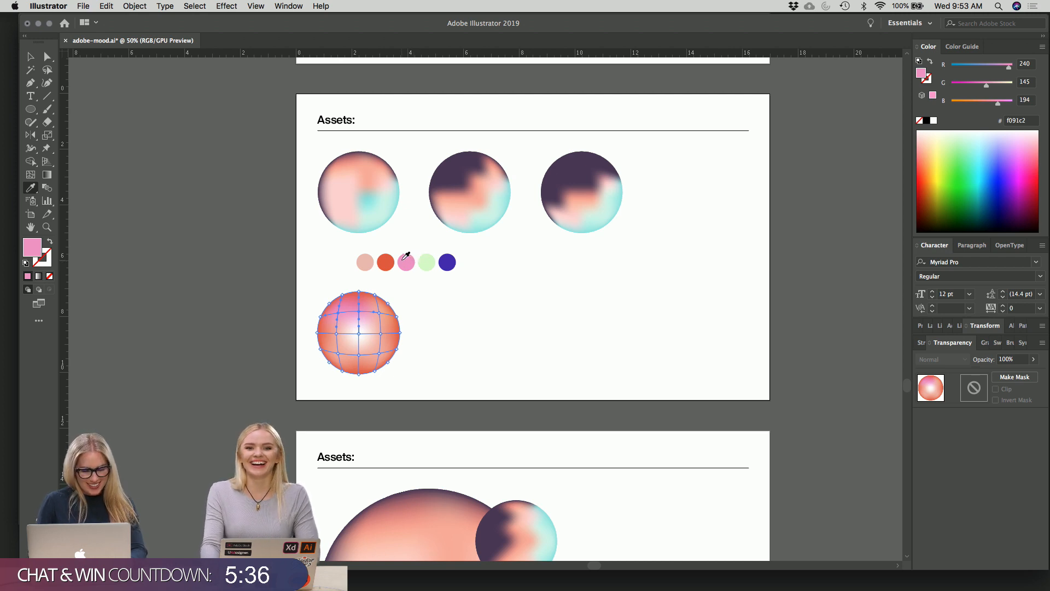
pyautogui.press('v')
pyautogui.click(417, 323)
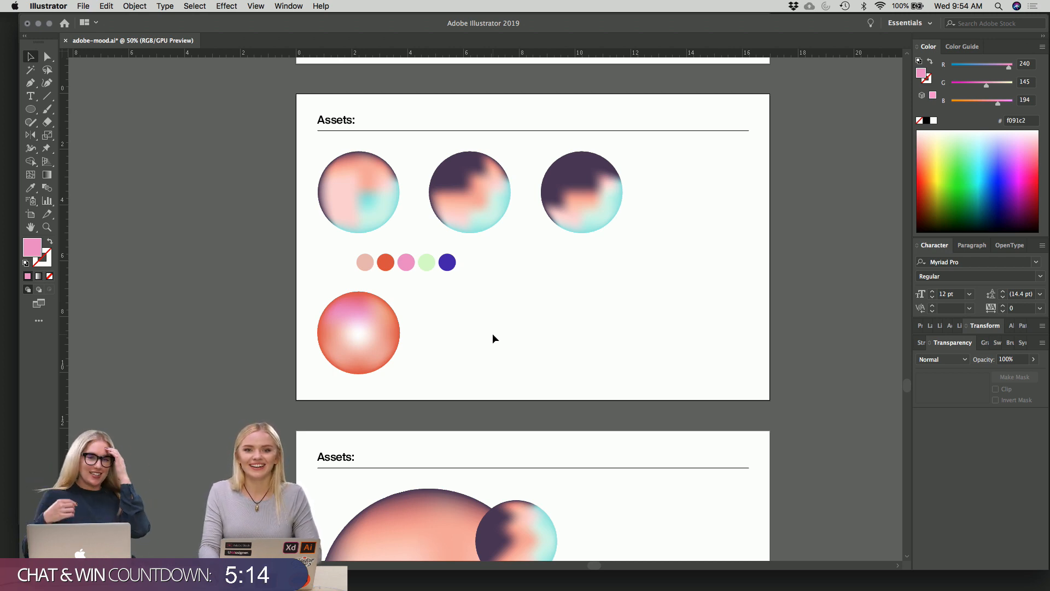
# - Tint a mesh point on the sphere's left side with the palette pink
pyautogui.click(380, 341)
pyautogui.press('a')
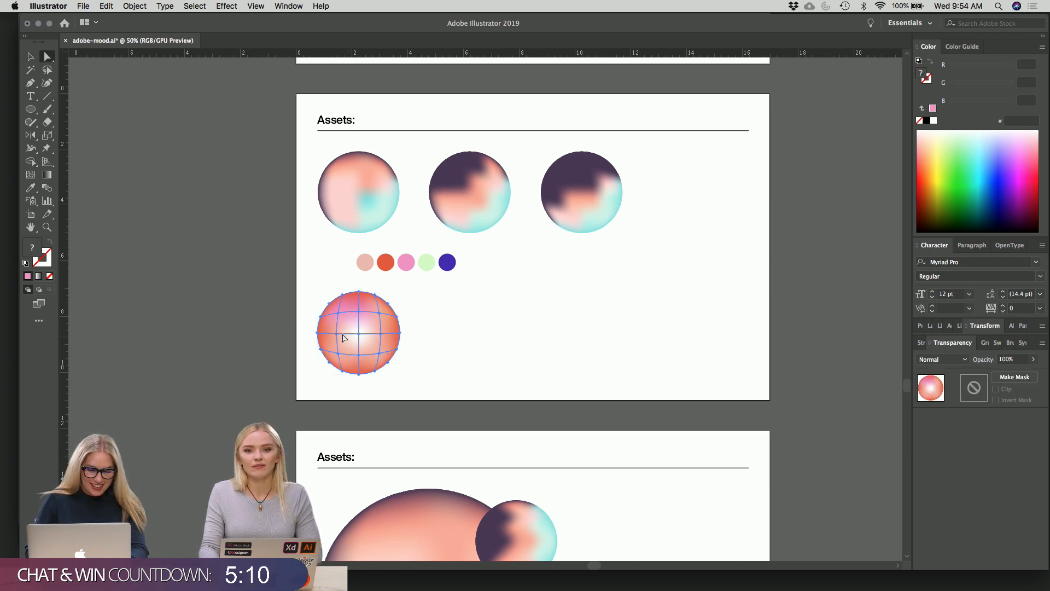
pyautogui.click(343, 333)
pyautogui.press('i')
pyautogui.click(406, 262)
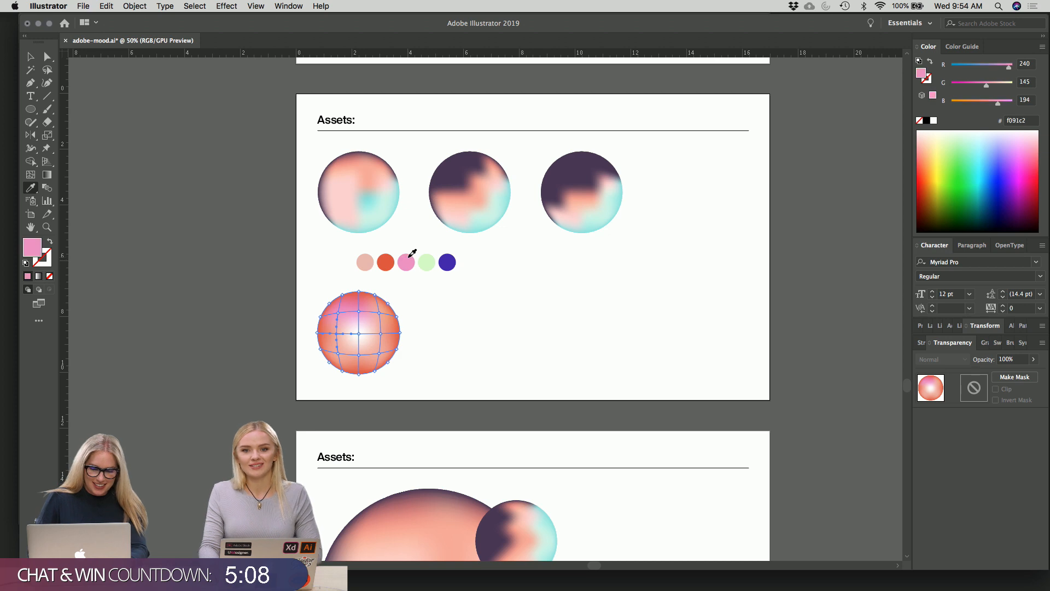
pyautogui.press('v')
pyautogui.click(442, 310)
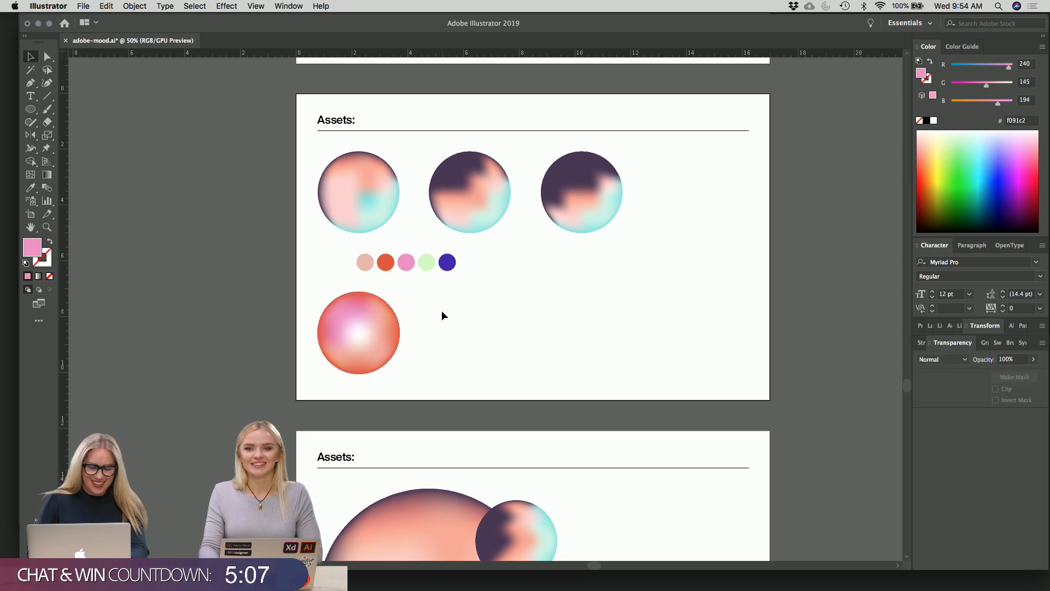
# - Reselect the sphere and select its centre mesh point plus a second nearby point
pyautogui.click(399, 322)
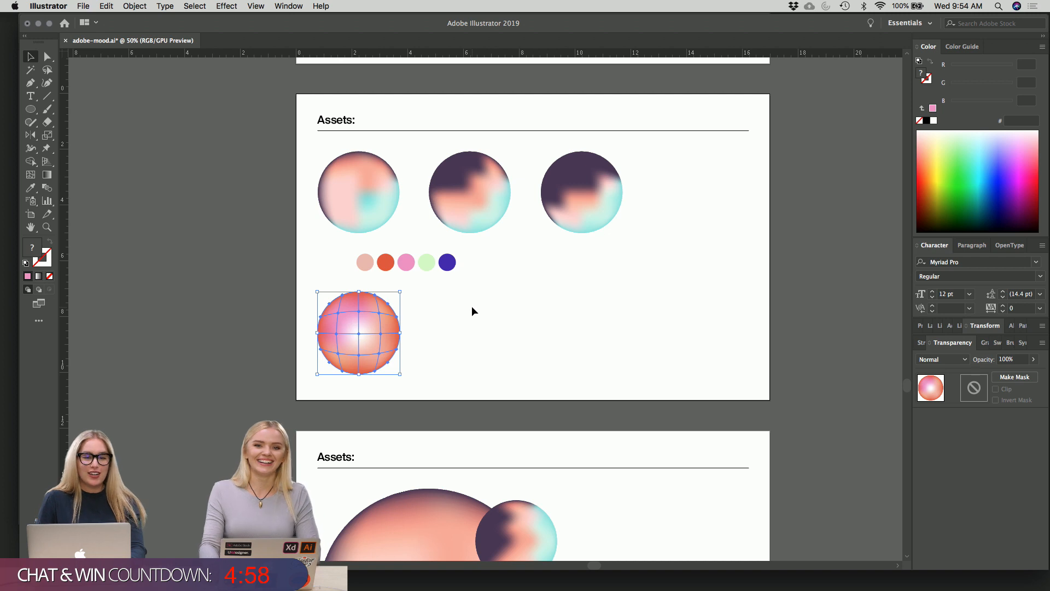
pyautogui.click(474, 323)
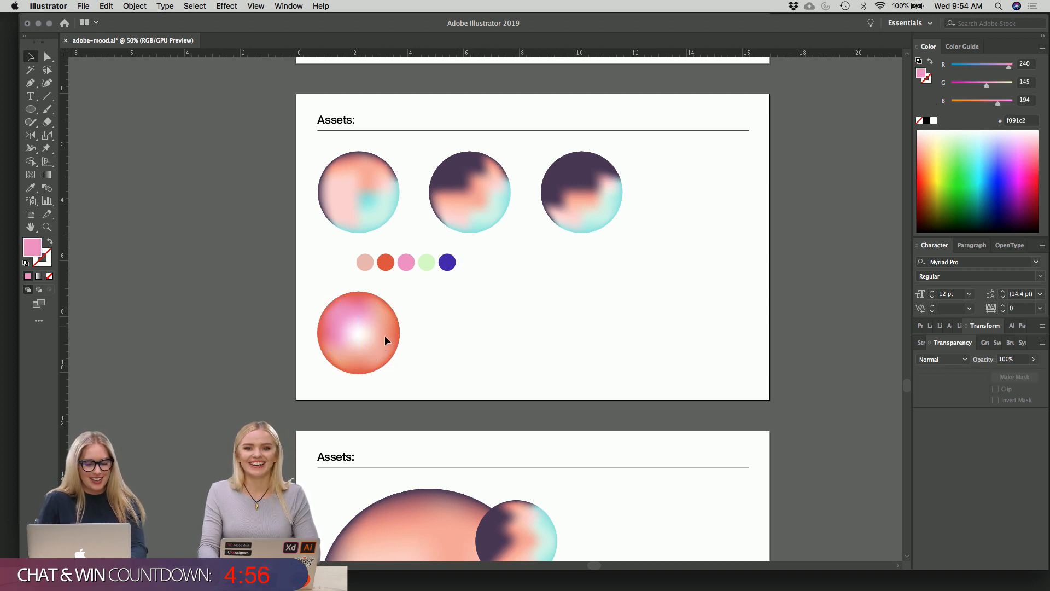
pyautogui.click(380, 338)
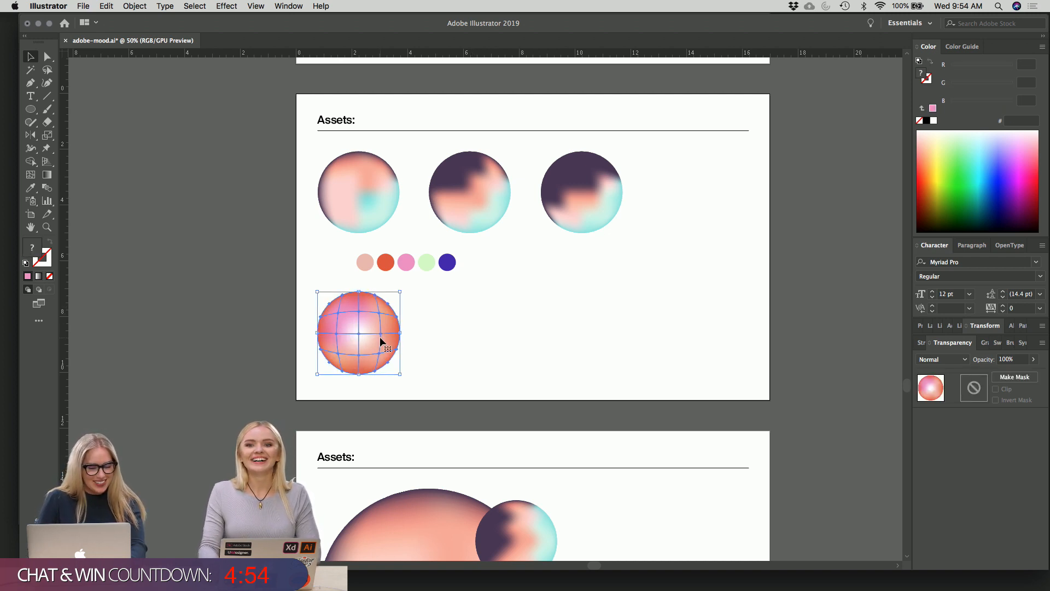
pyautogui.click(451, 315)
pyautogui.click(361, 334)
pyautogui.press('a')
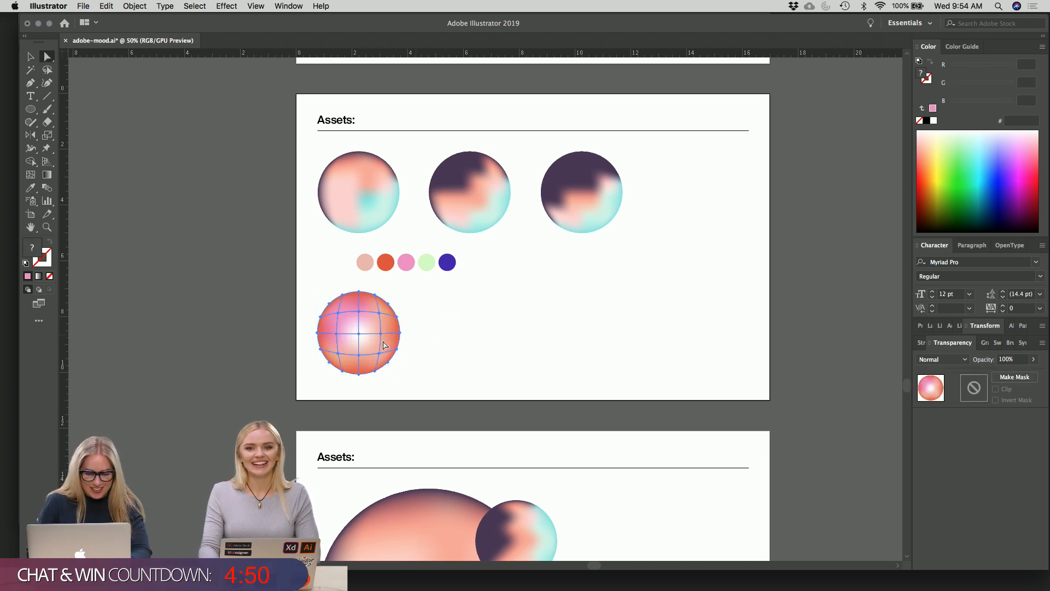
pyautogui.click(358, 334)
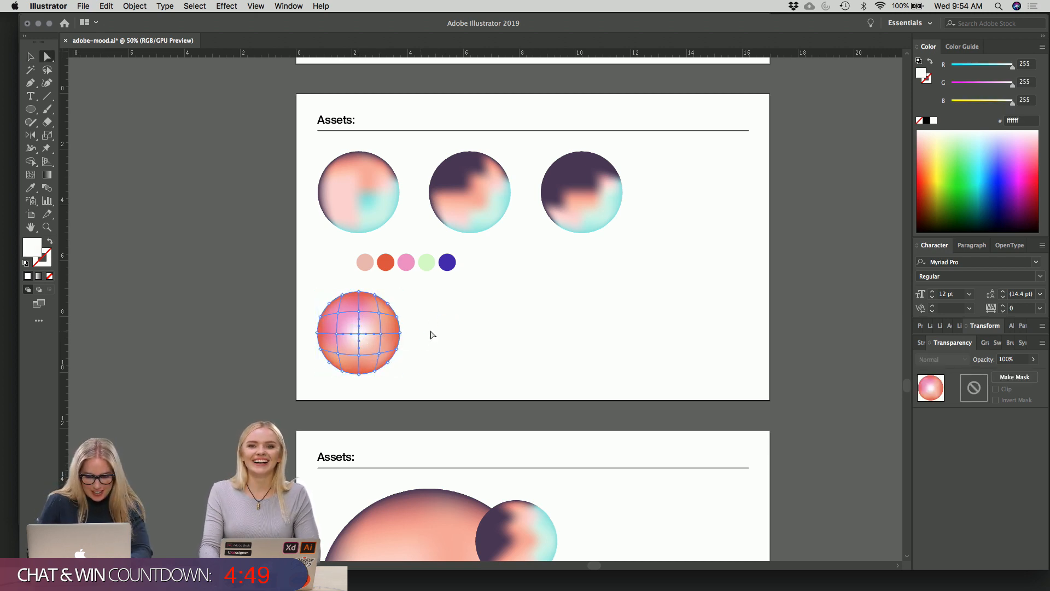
pyautogui.keyDown('shift'); pyautogui.click(380, 316); pyautogui.keyUp('shift')
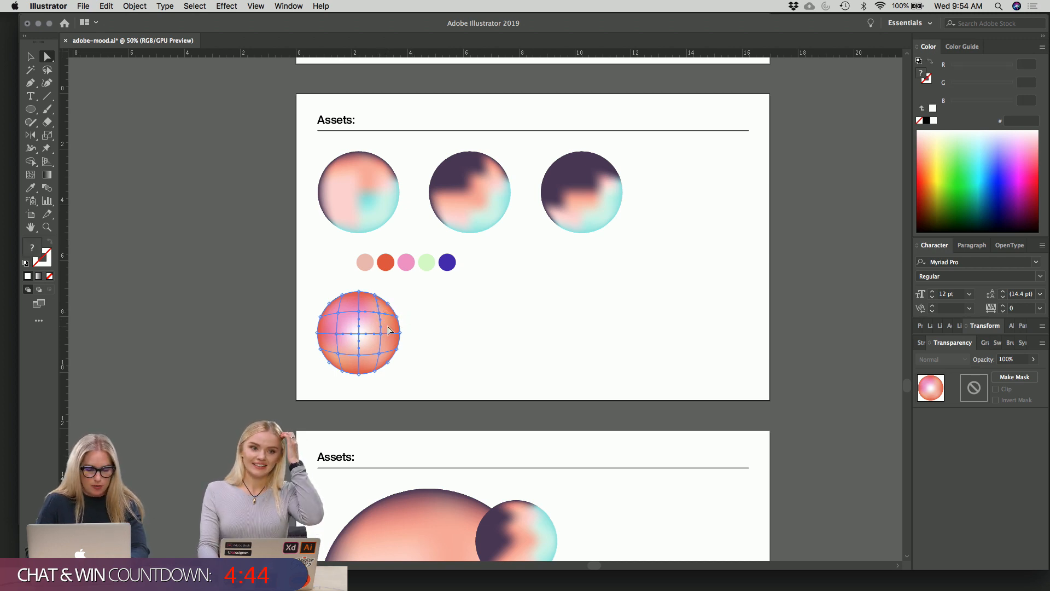
pyautogui.press('i')
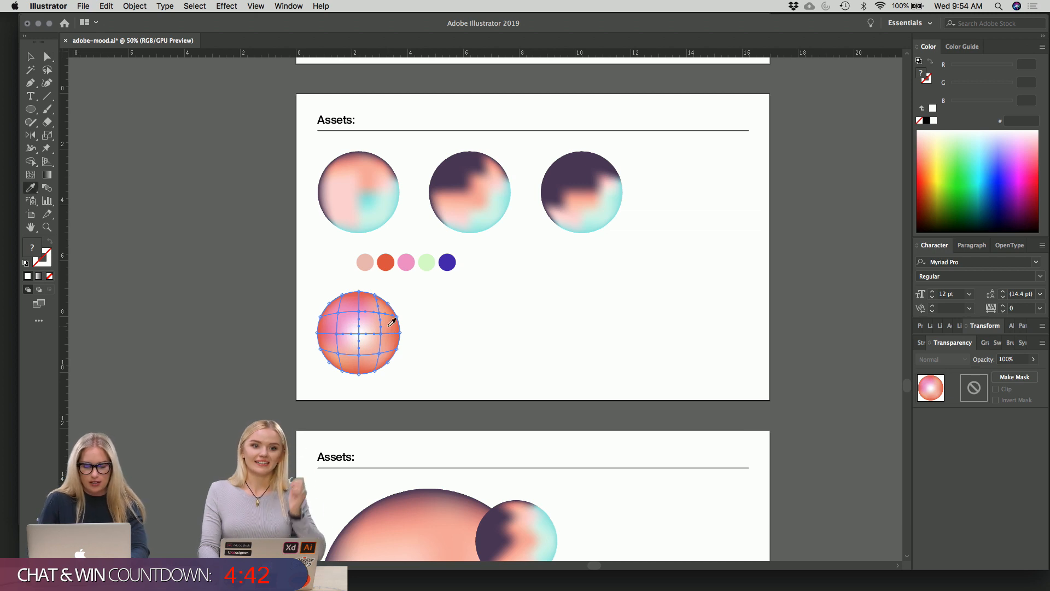
pyautogui.click(365, 260)
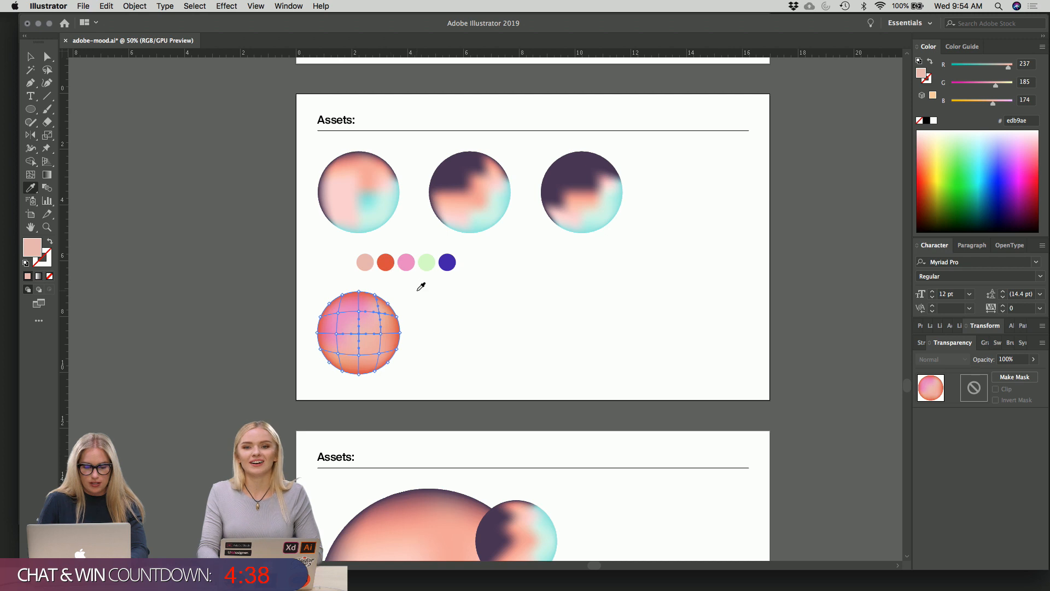
pyautogui.press('v')
pyautogui.click(454, 296)
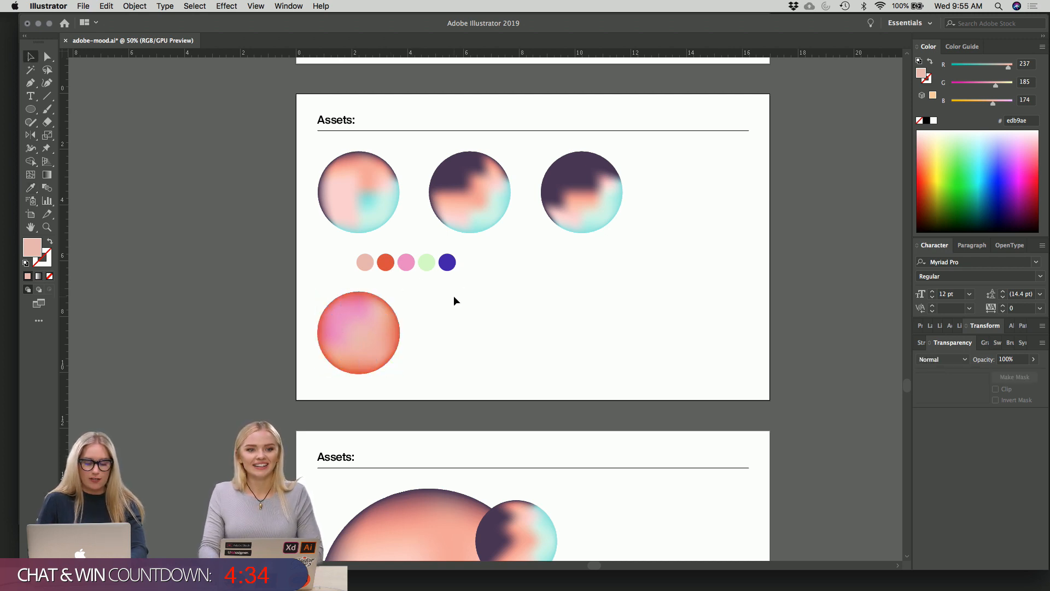
pyautogui.click(364, 339)
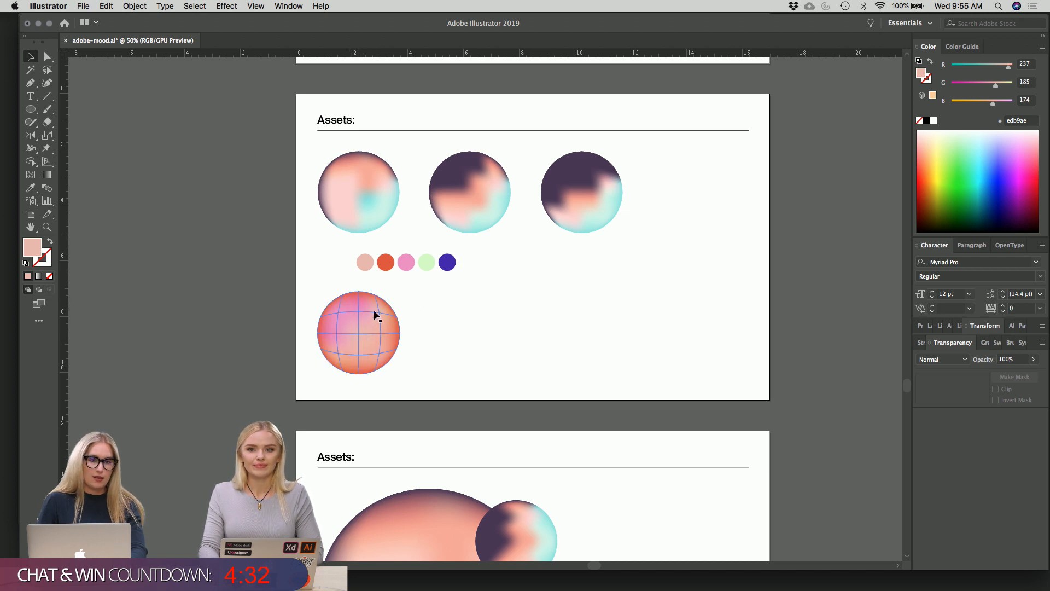
pyautogui.click(478, 327)
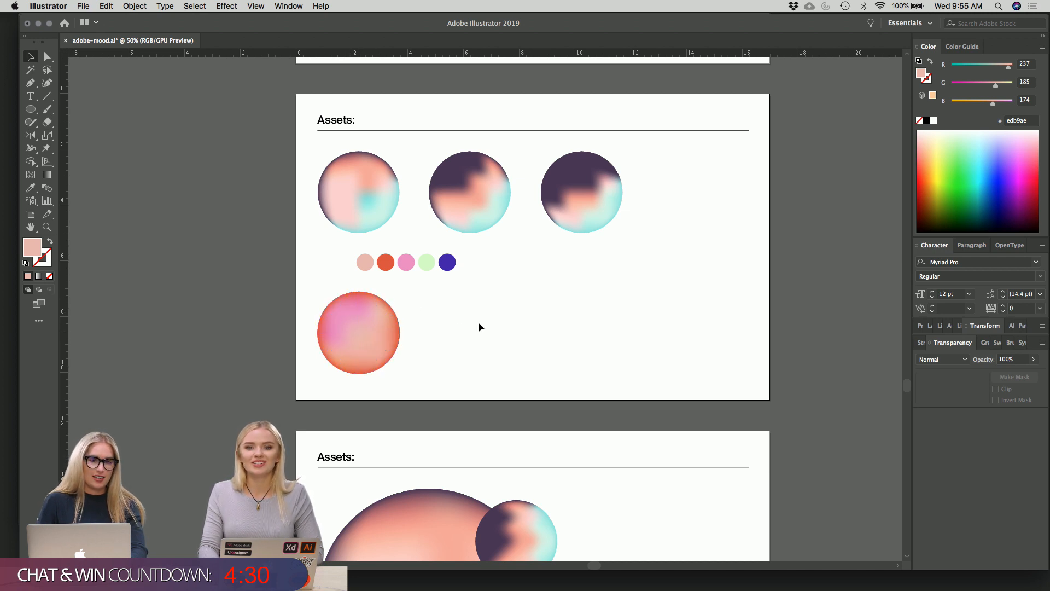
pyautogui.scroll(-1, 479, 323)
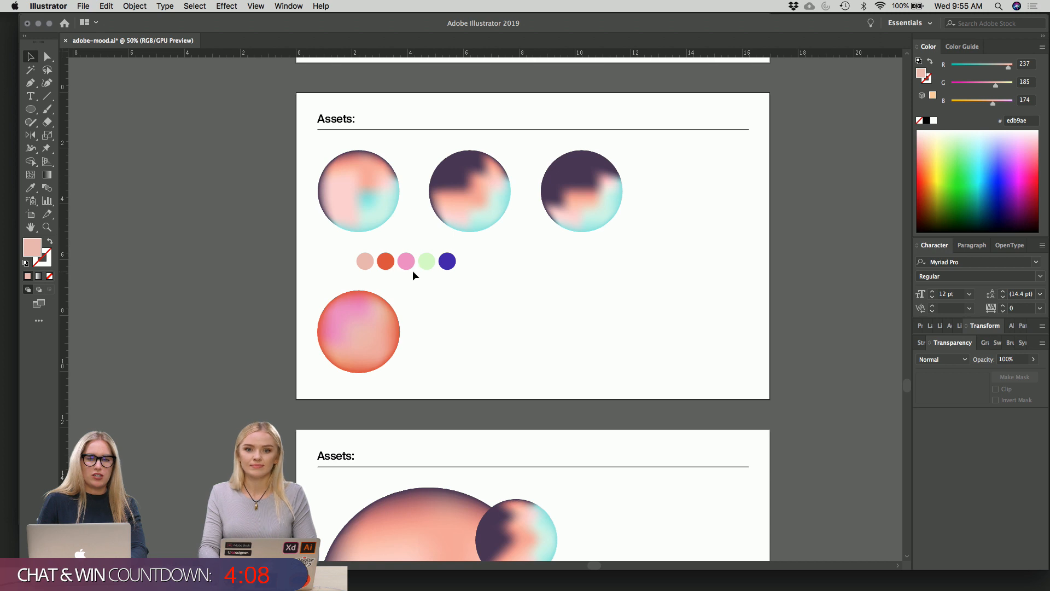
pyautogui.click(388, 340)
pyautogui.click(421, 335)
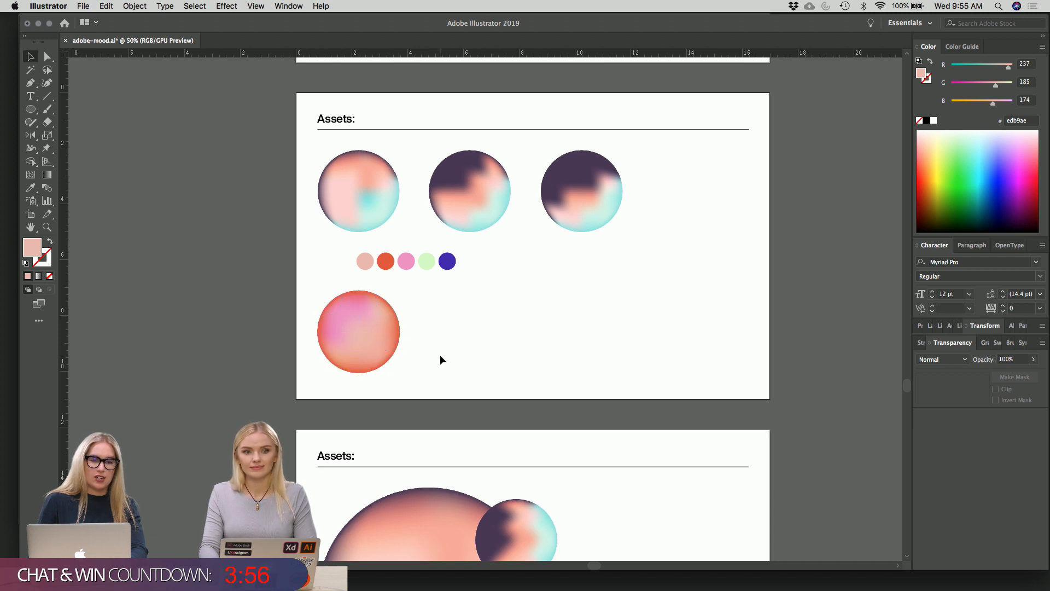
pyautogui.click(379, 349)
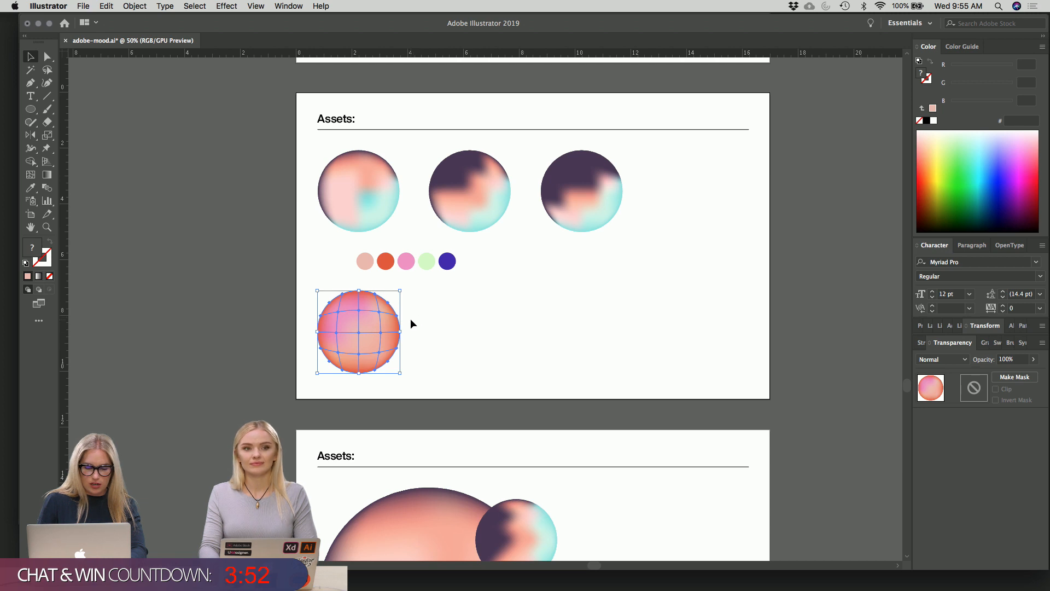
pyautogui.press('a')
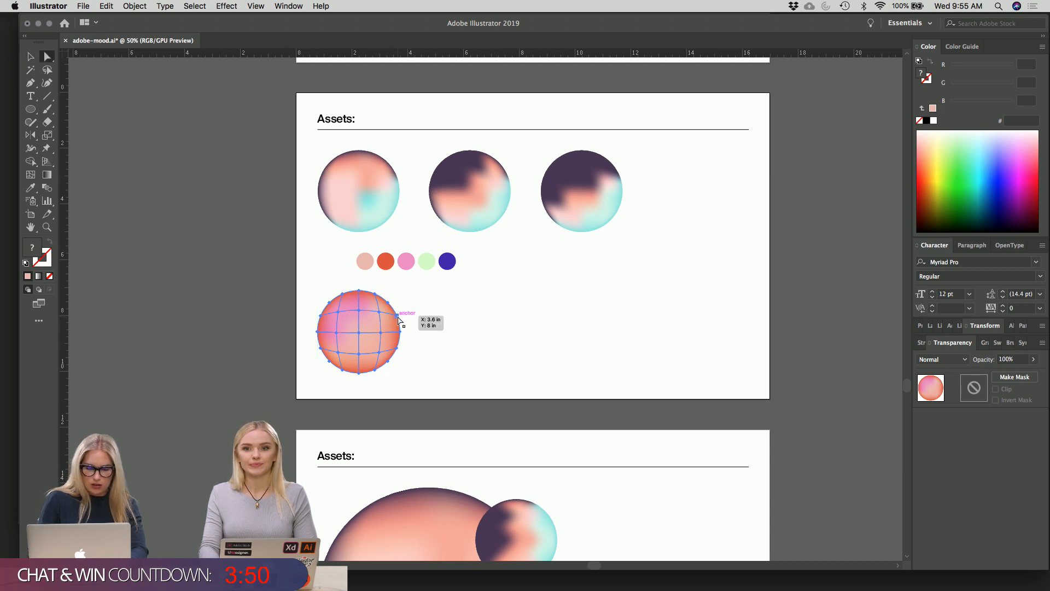
pyautogui.click(398, 320)
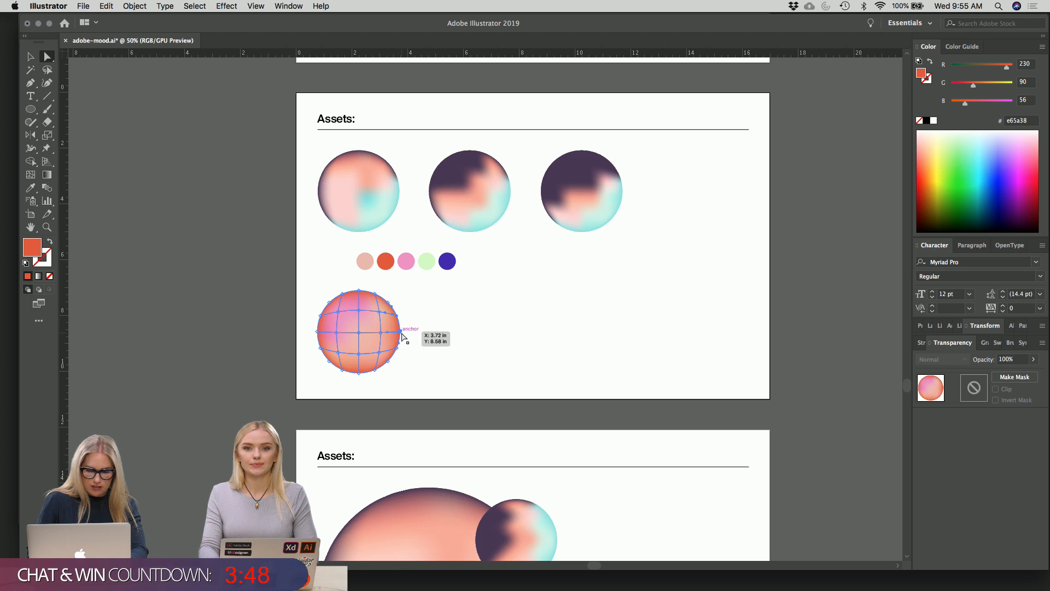
pyautogui.click(389, 361)
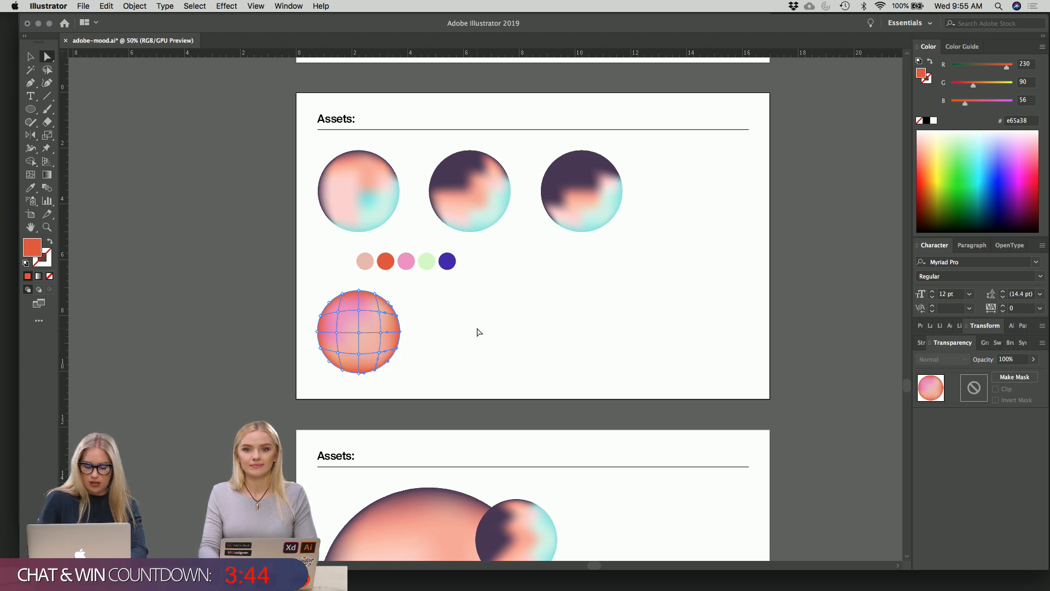
pyautogui.press('i')
pyautogui.click(451, 264)
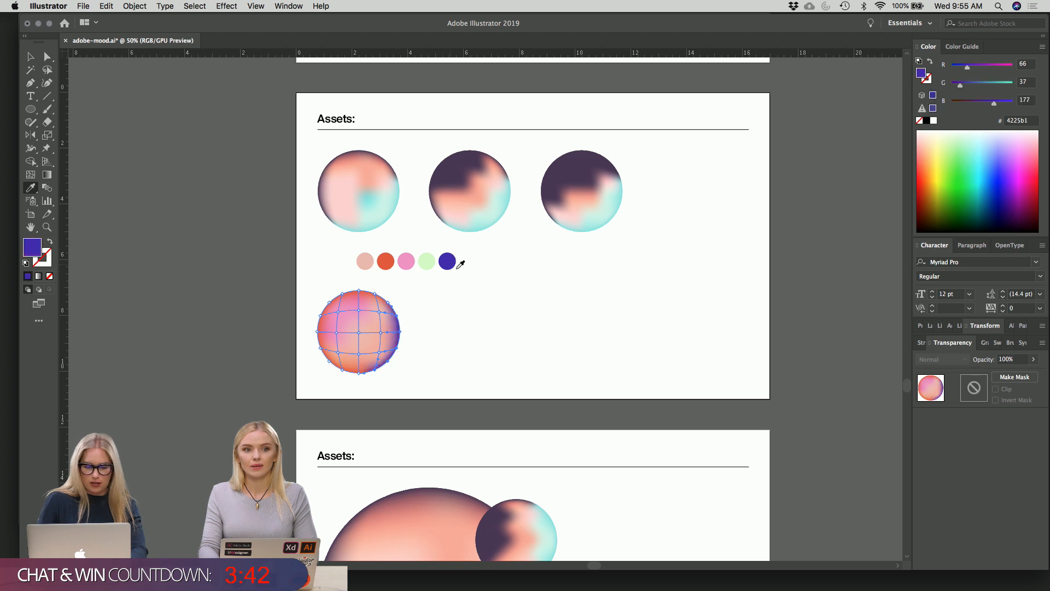
pyautogui.press('v')
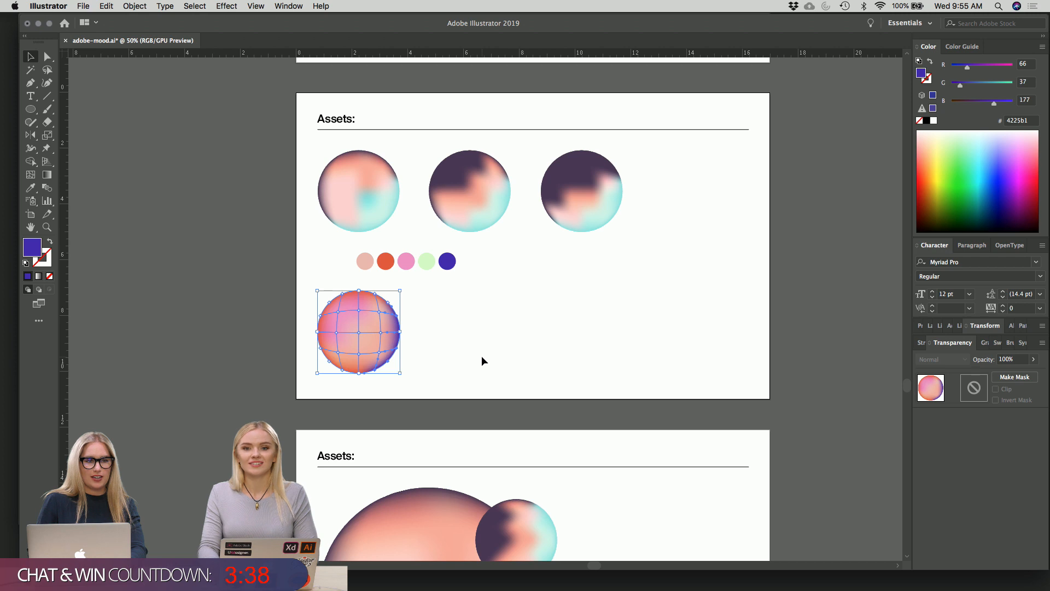
pyautogui.click(482, 356)
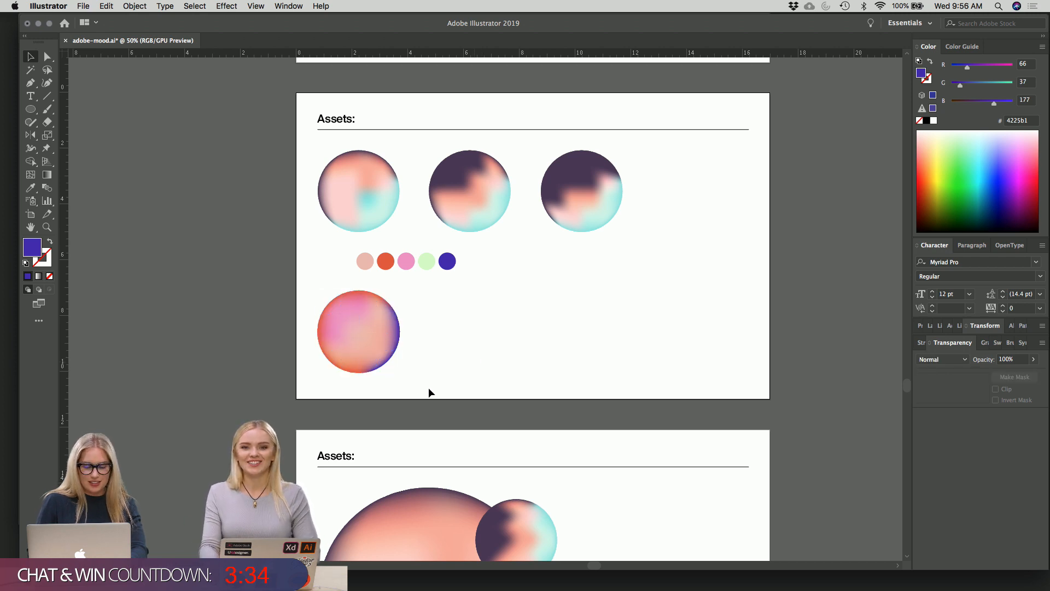
pyautogui.click(377, 368)
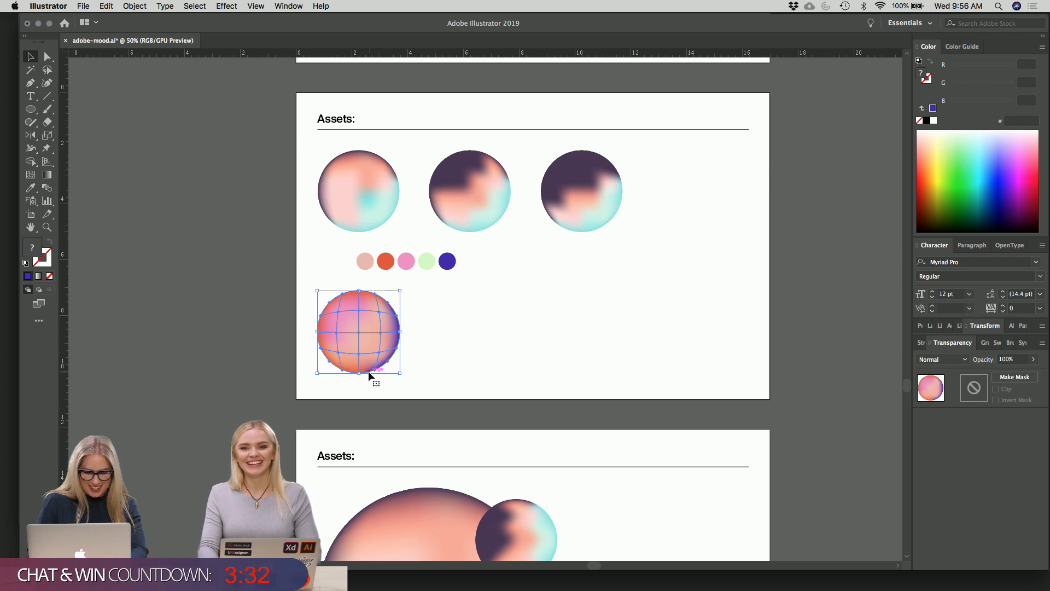
pyautogui.press('a')
pyautogui.click(343, 371)
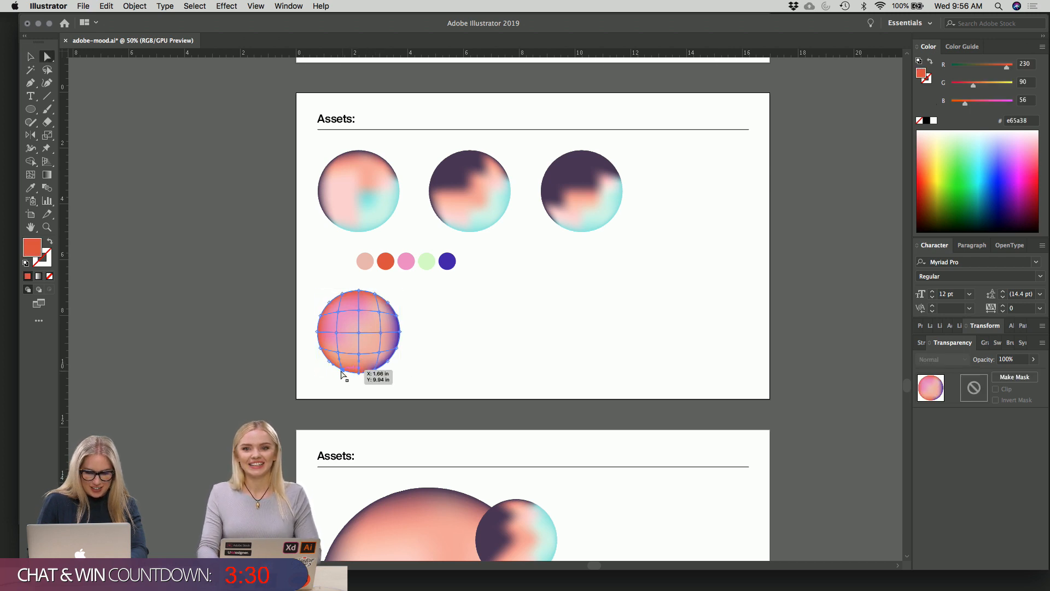
pyautogui.press('i')
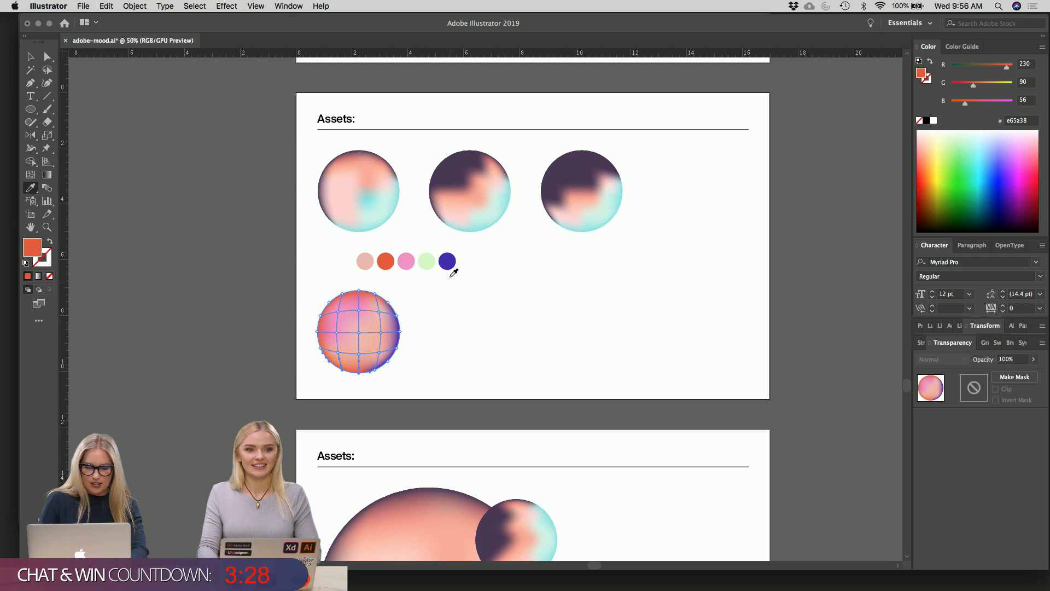
pyautogui.click(448, 261)
pyautogui.press('v')
pyautogui.click(494, 321)
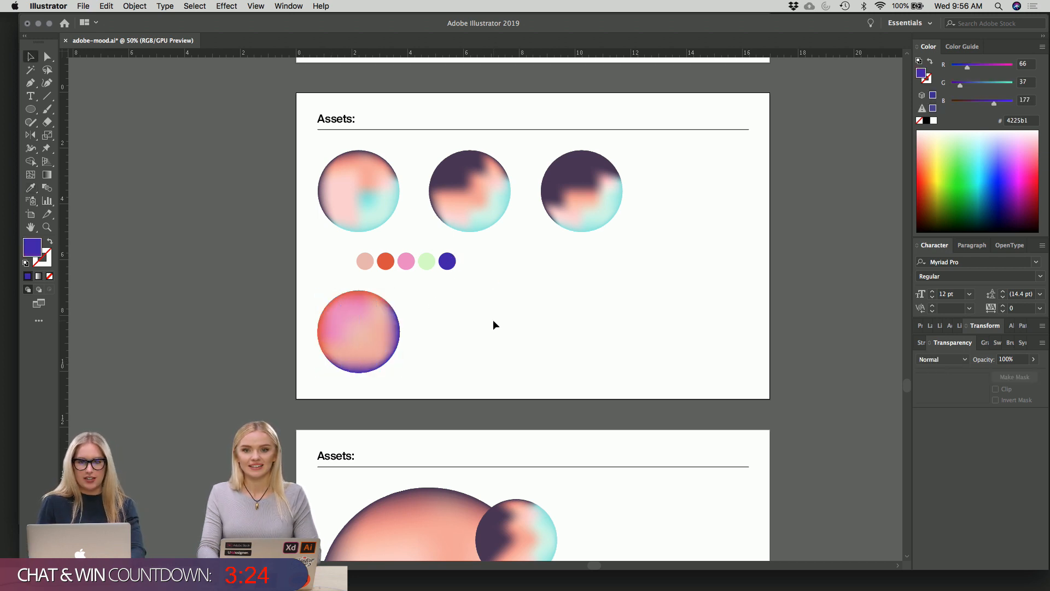
pyautogui.click(376, 343)
pyautogui.click(426, 342)
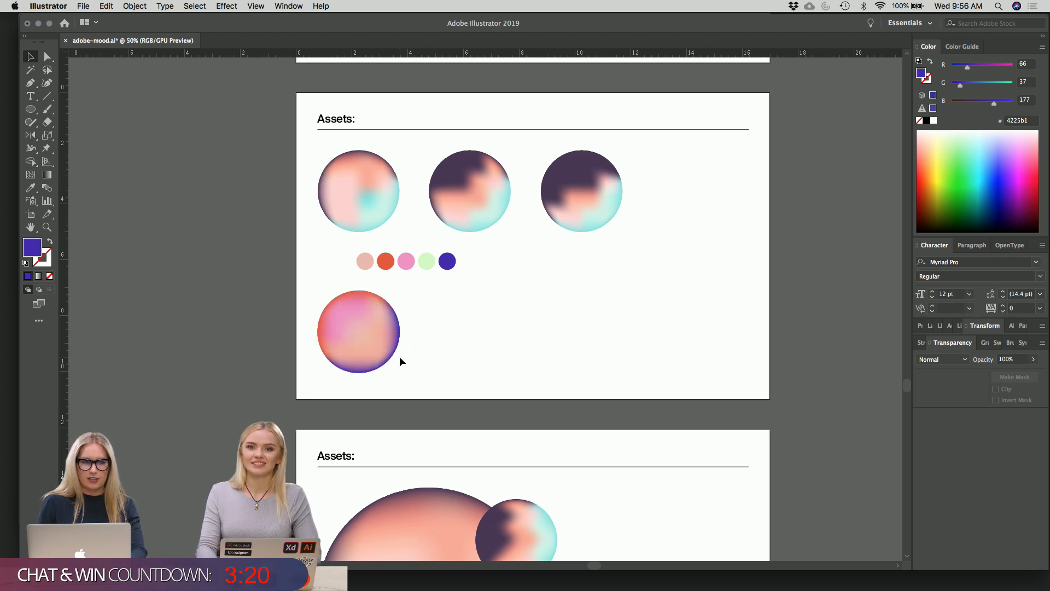
pyautogui.click(385, 345)
pyautogui.click(442, 320)
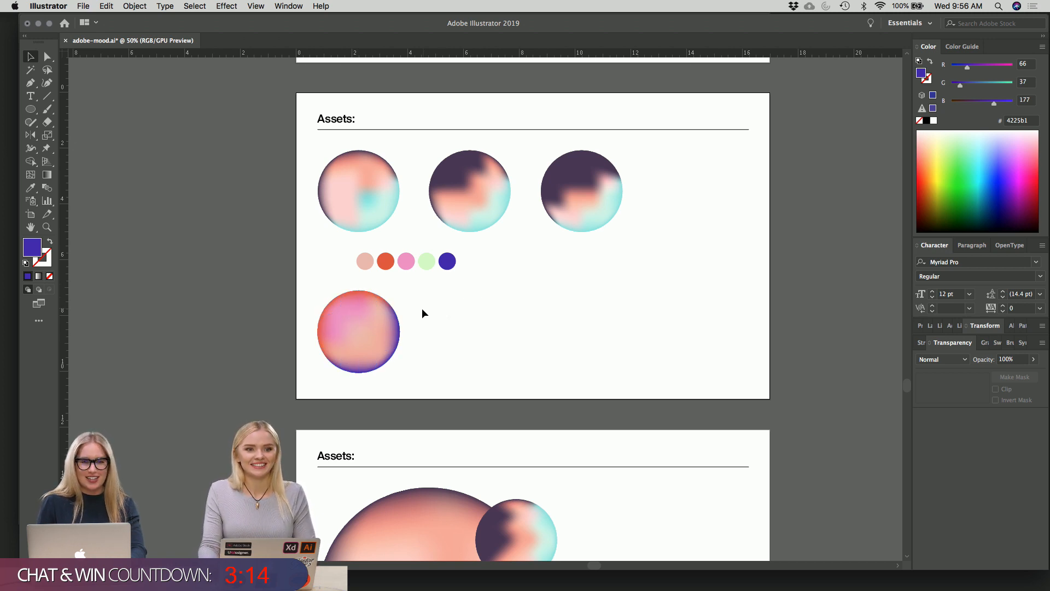
pyautogui.click(358, 360)
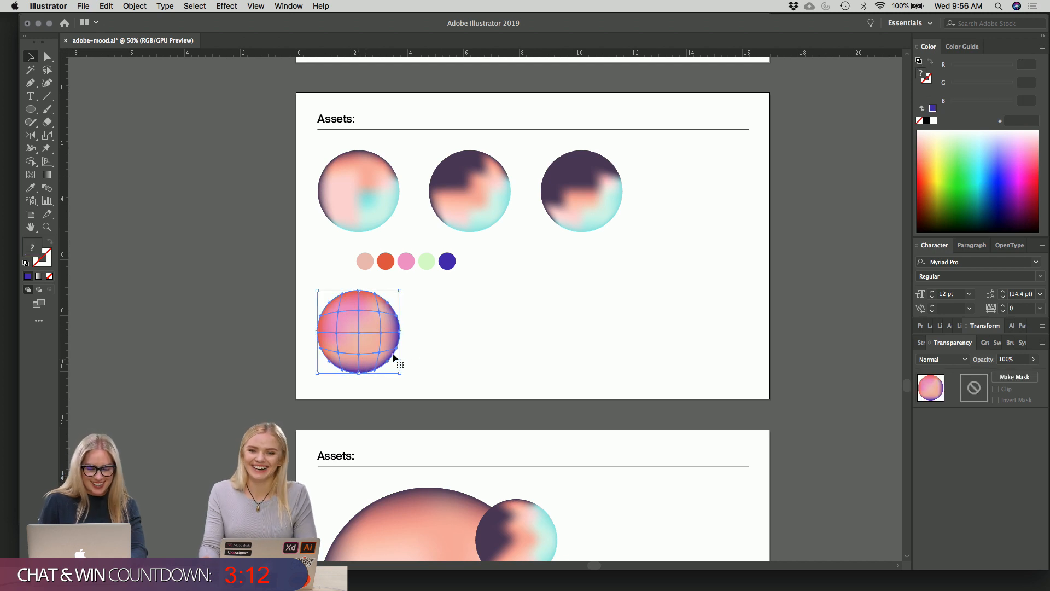
pyautogui.press('a')
pyautogui.click(358, 356)
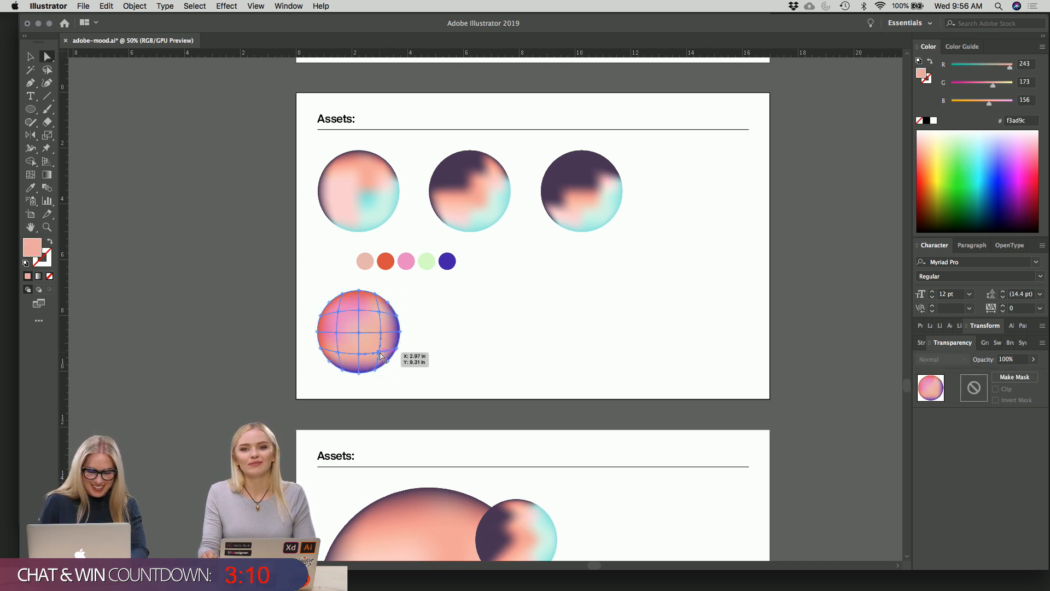
pyautogui.press('i')
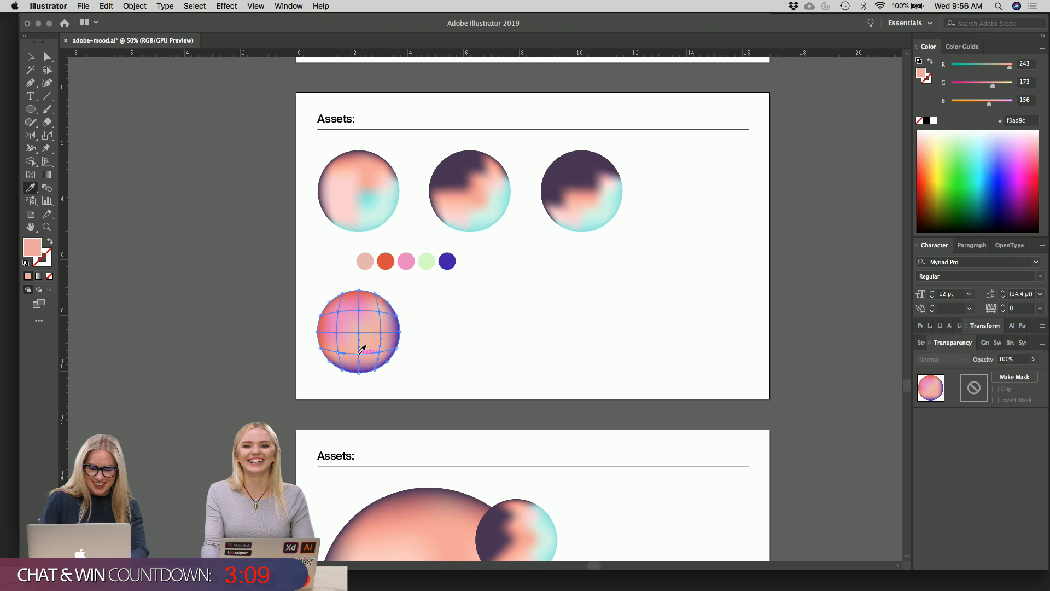
pyautogui.click(453, 258)
pyautogui.press('v')
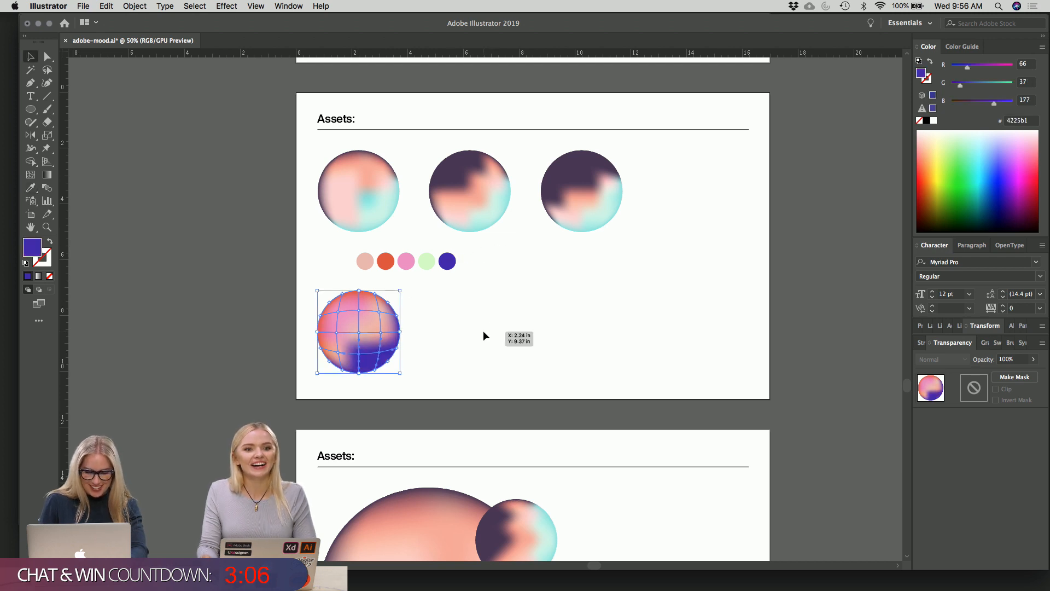
pyautogui.click(484, 332)
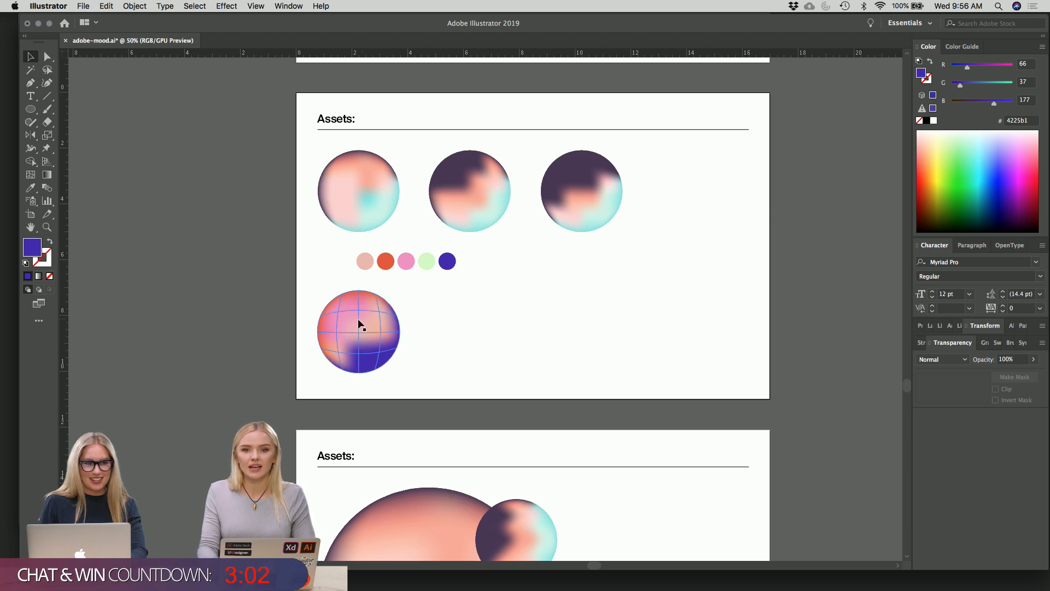
pyautogui.click(355, 303)
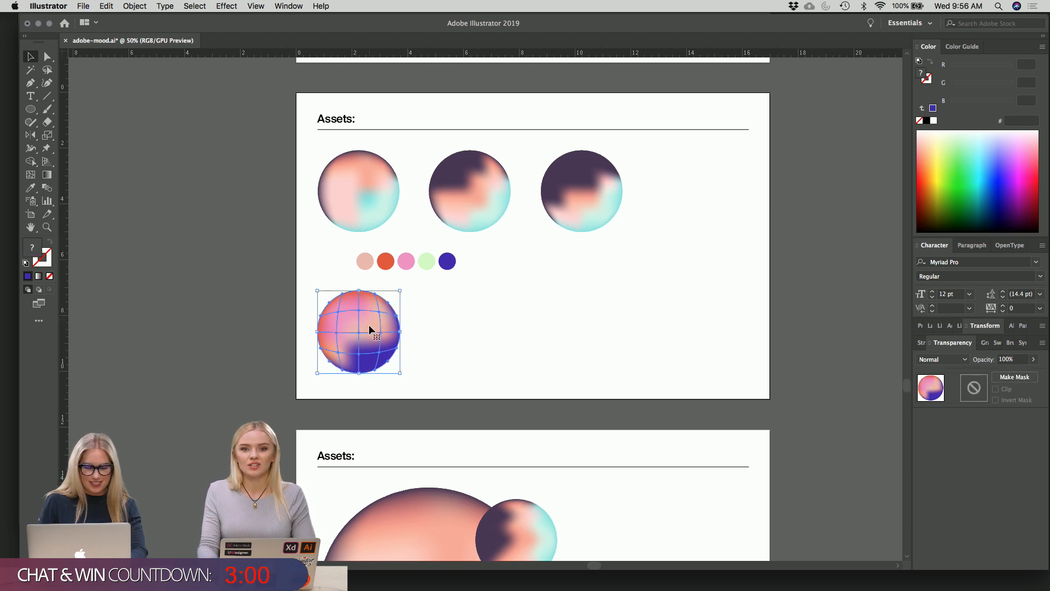
pyautogui.press('a')
pyautogui.click(380, 332)
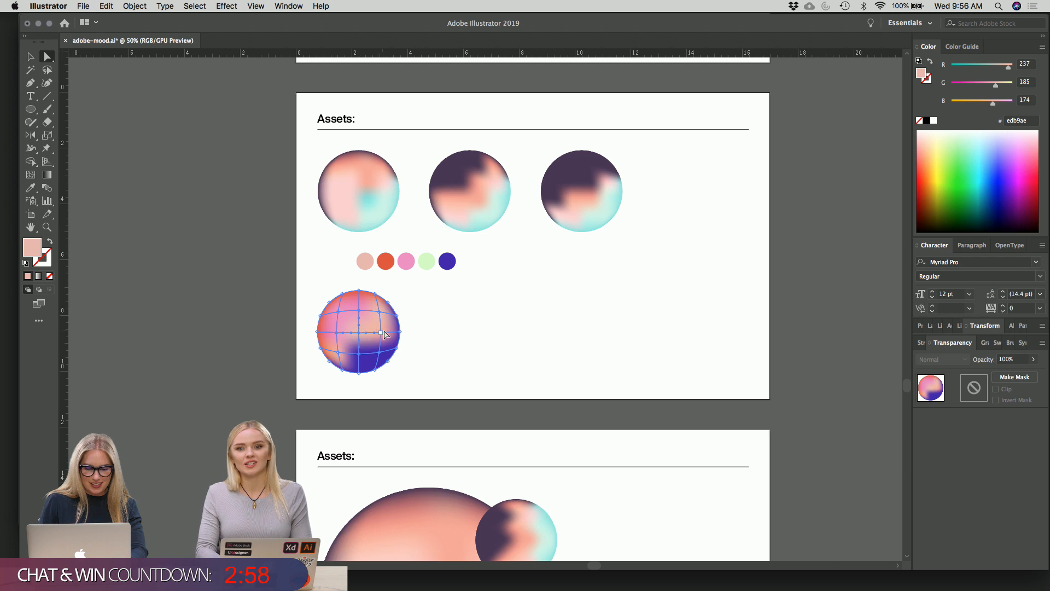
pyautogui.click(383, 332)
pyautogui.press('i')
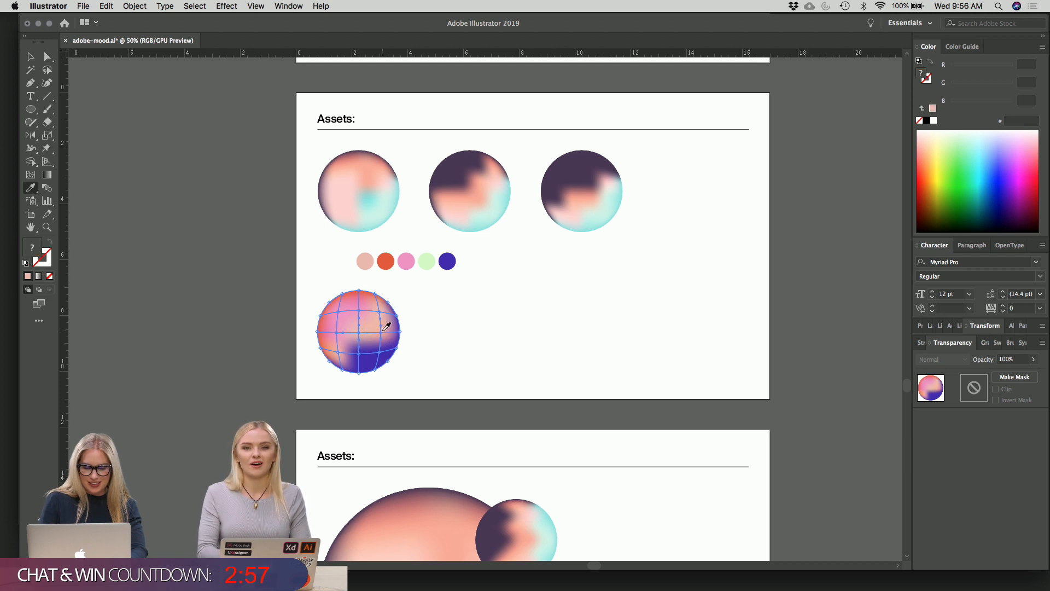
pyautogui.click(430, 261)
pyautogui.press('v')
pyautogui.click(445, 315)
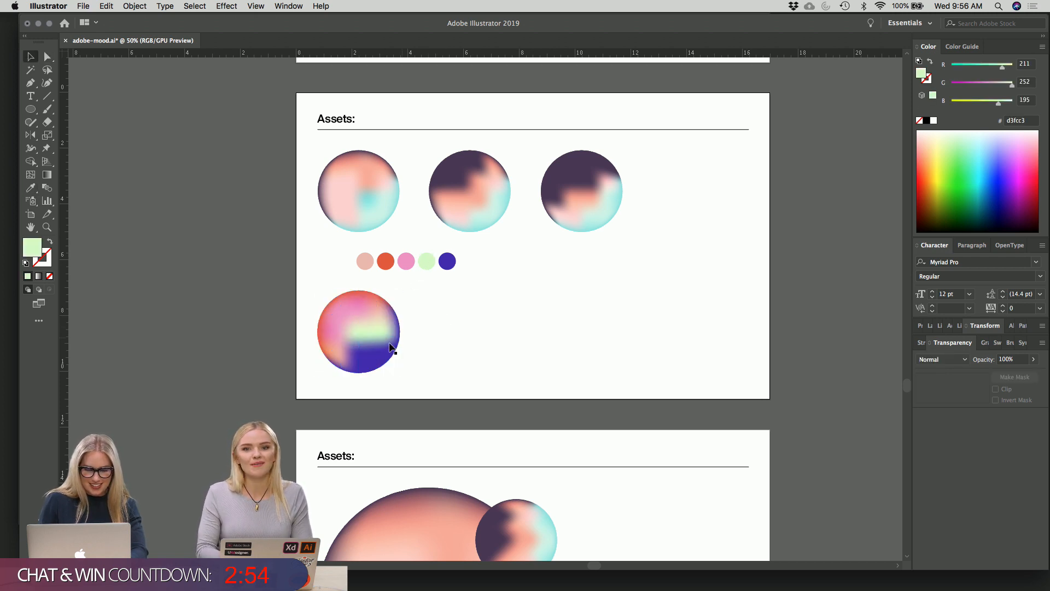
pyautogui.click(389, 344)
pyautogui.press('a')
pyautogui.click(380, 353)
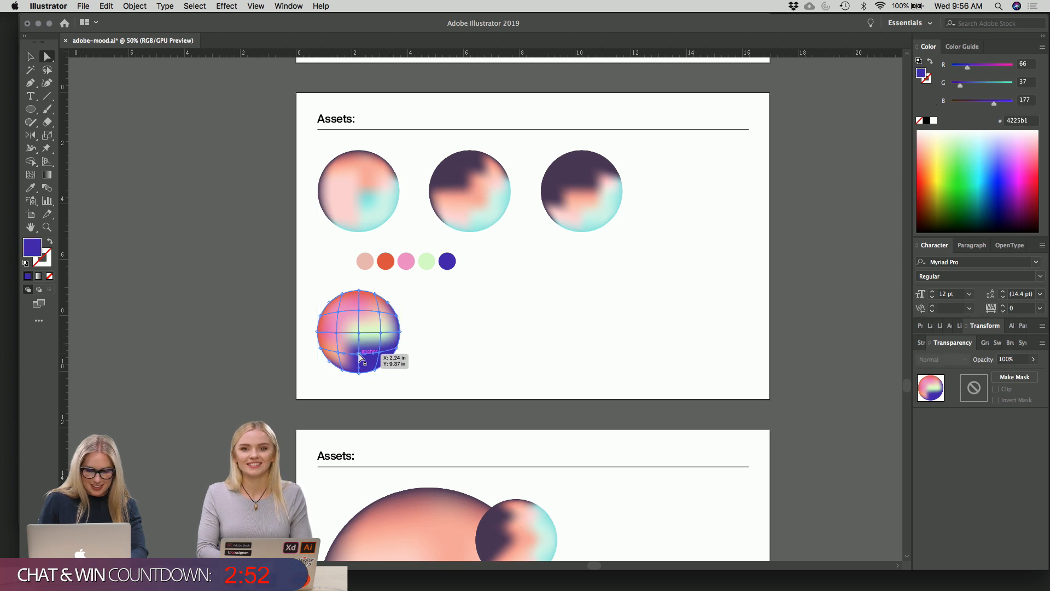
pyautogui.press('i')
pyautogui.click(429, 260)
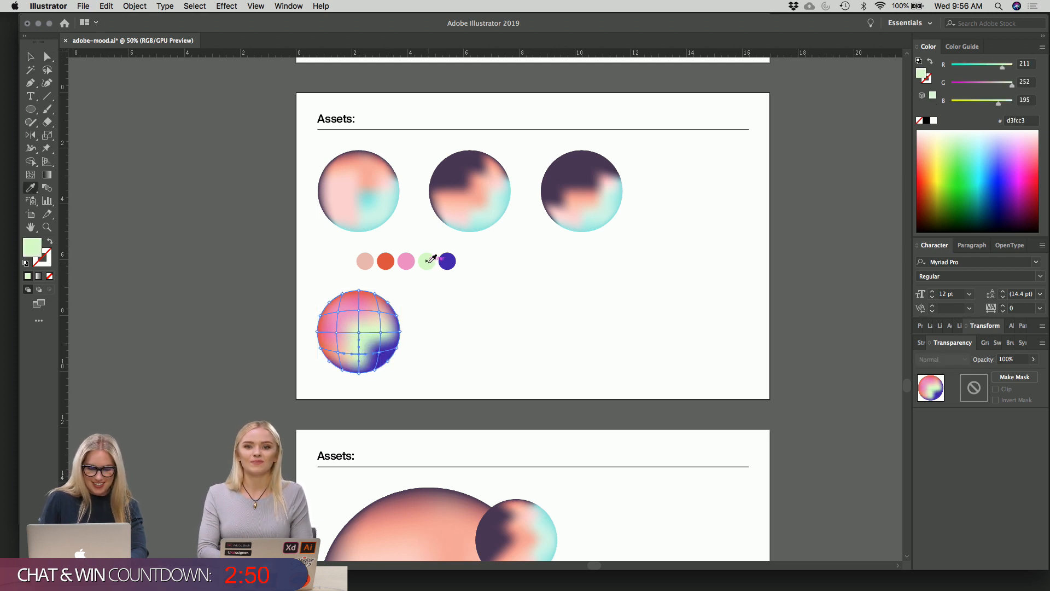
pyautogui.press('v')
pyautogui.click(456, 325)
pyautogui.click(379, 329)
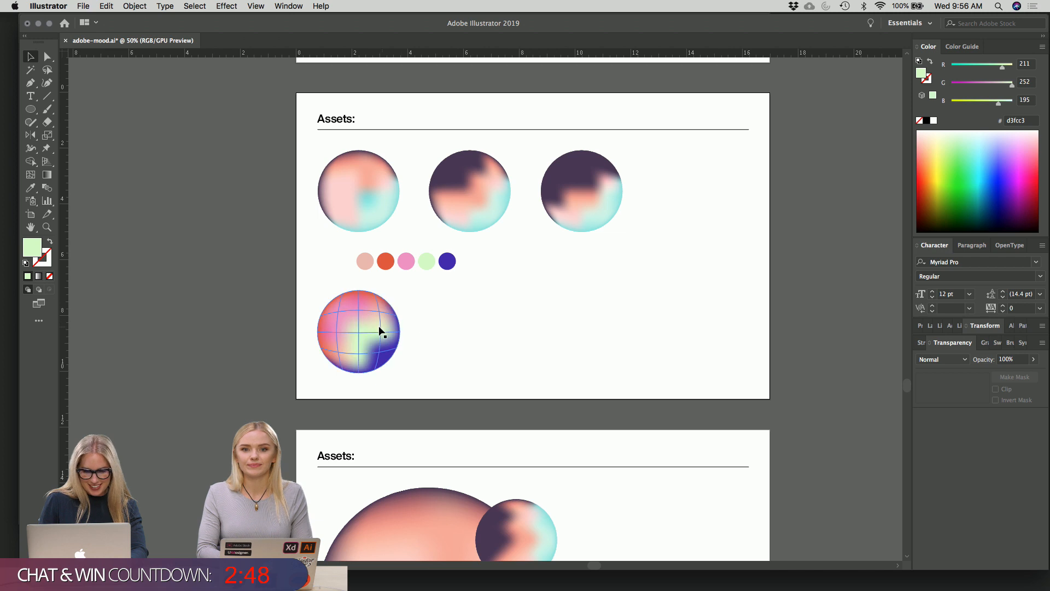
pyautogui.click(451, 329)
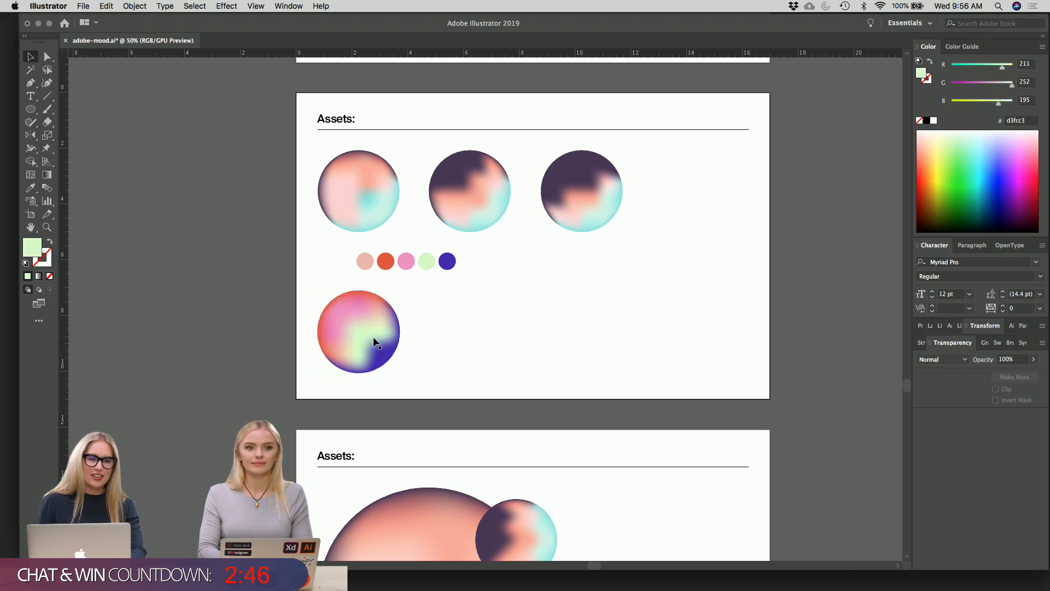
pyautogui.click(362, 336)
pyautogui.click(454, 342)
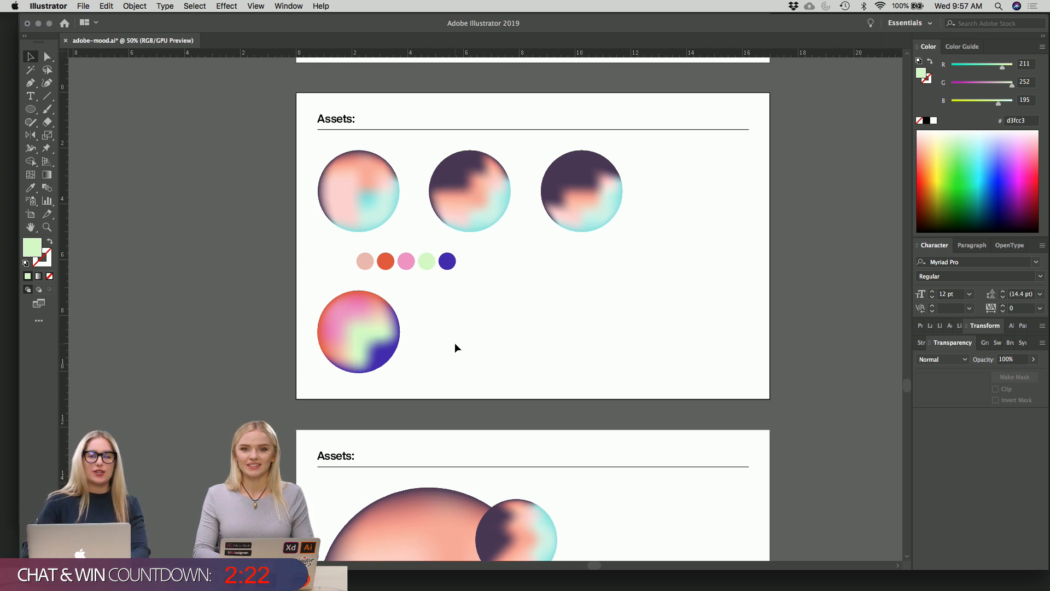
pyautogui.click(366, 328)
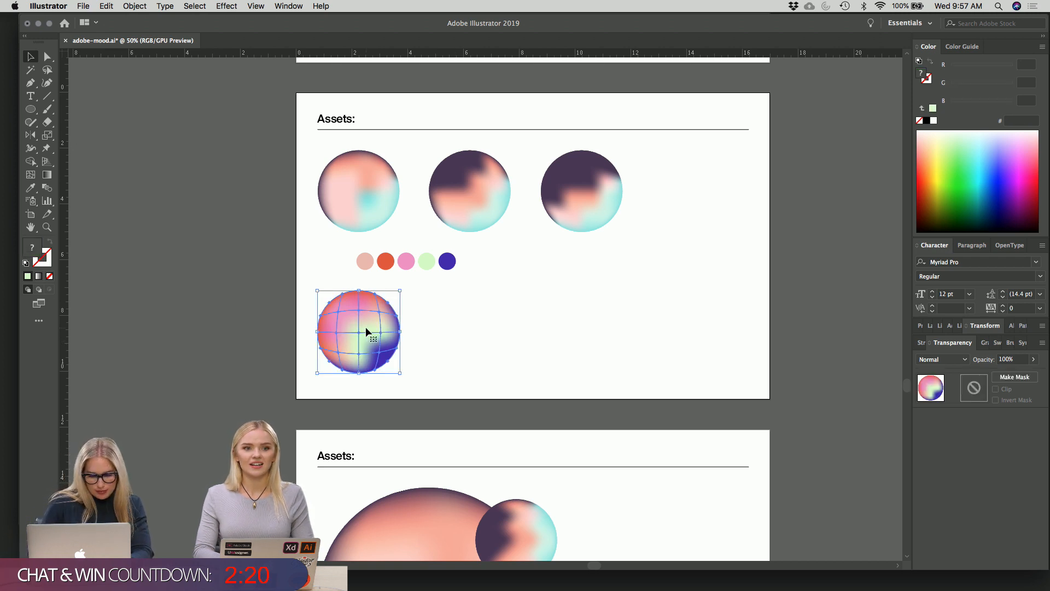
pyautogui.click(366, 339)
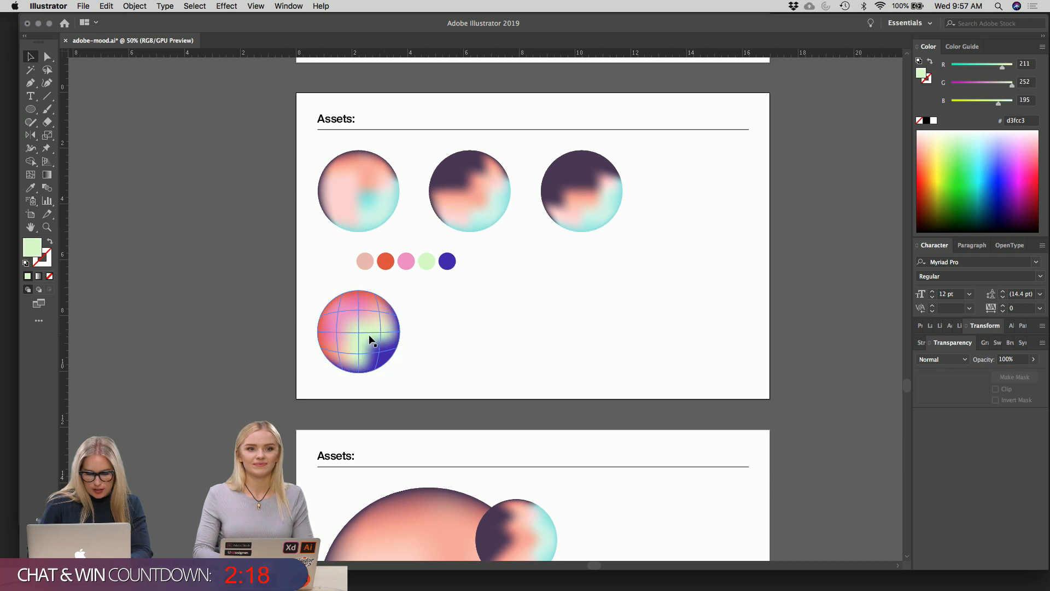
pyautogui.click(370, 335)
pyautogui.click(479, 334)
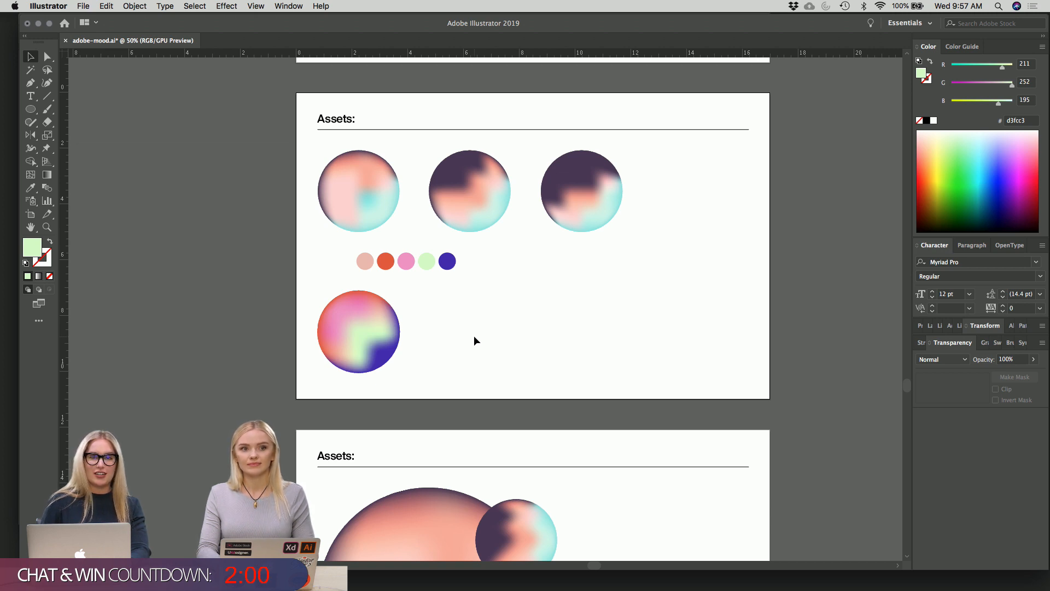
pyautogui.click(373, 327)
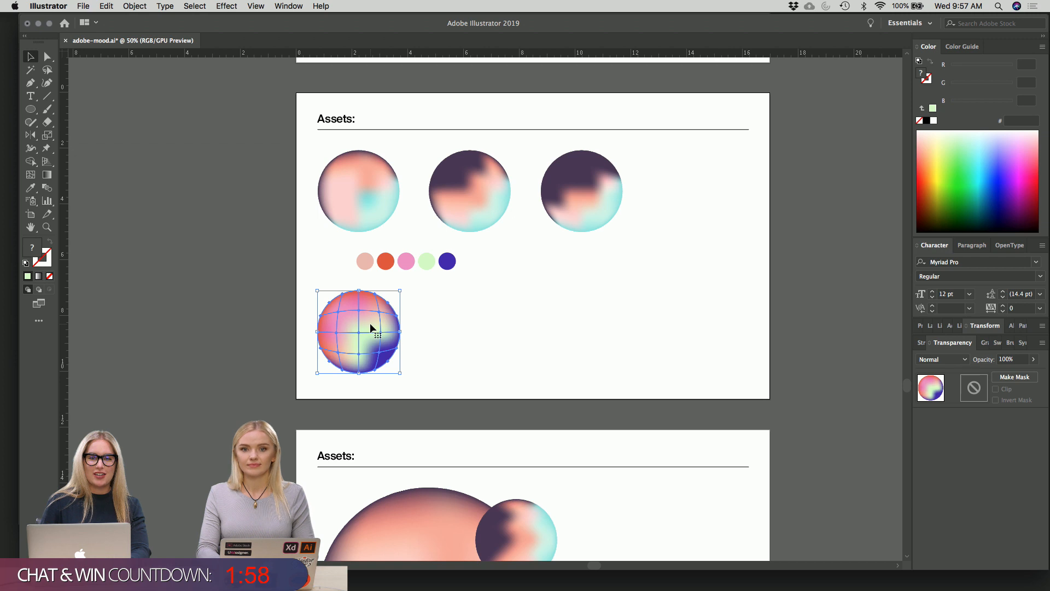
pyautogui.click(514, 318)
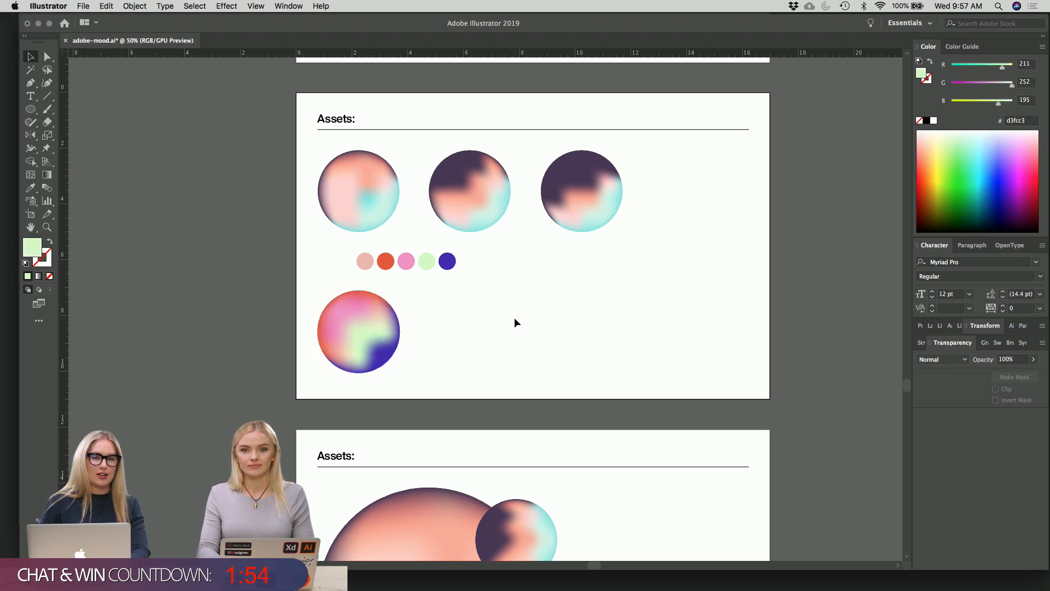
pyautogui.click(377, 335)
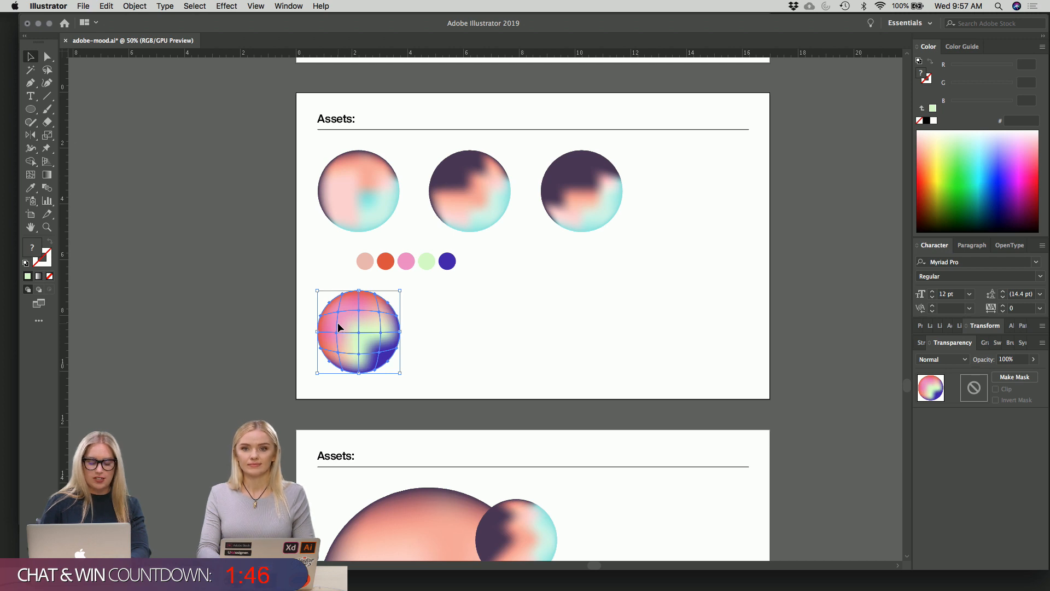
# - Option-drag a copy of the recoloured mesh sphere to its right, then reselect the copy to check it
pyautogui.moveTo(338, 327); pyautogui.dragTo(451, 325)
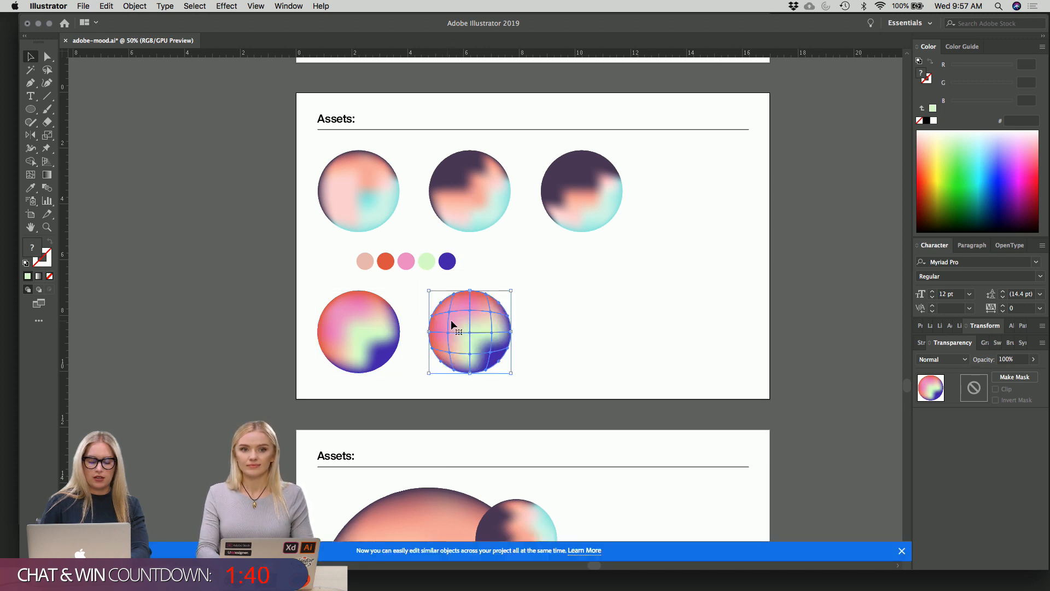
pyautogui.click(600, 312)
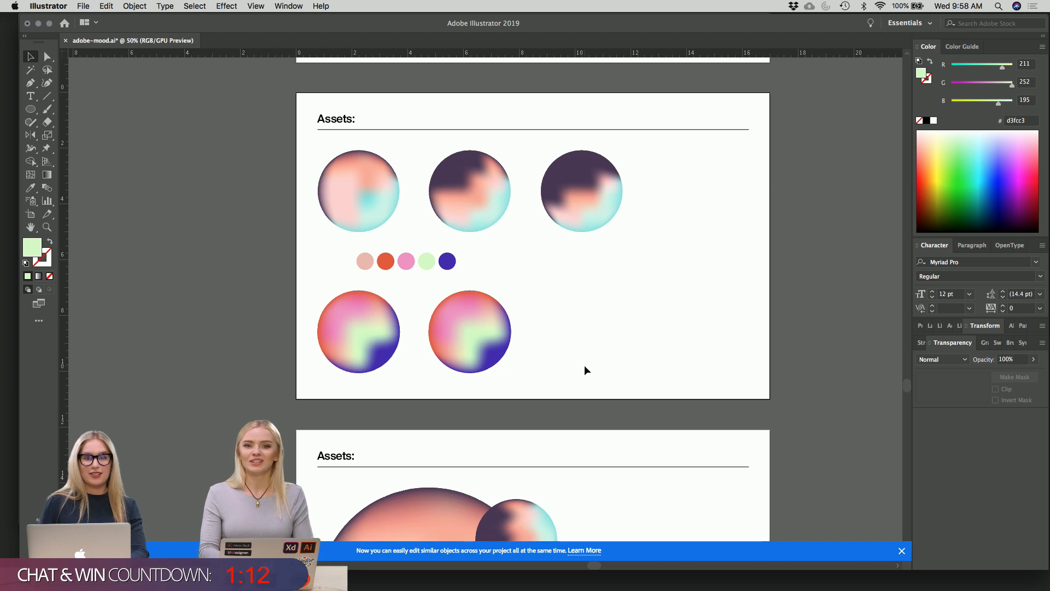
pyautogui.click(486, 336)
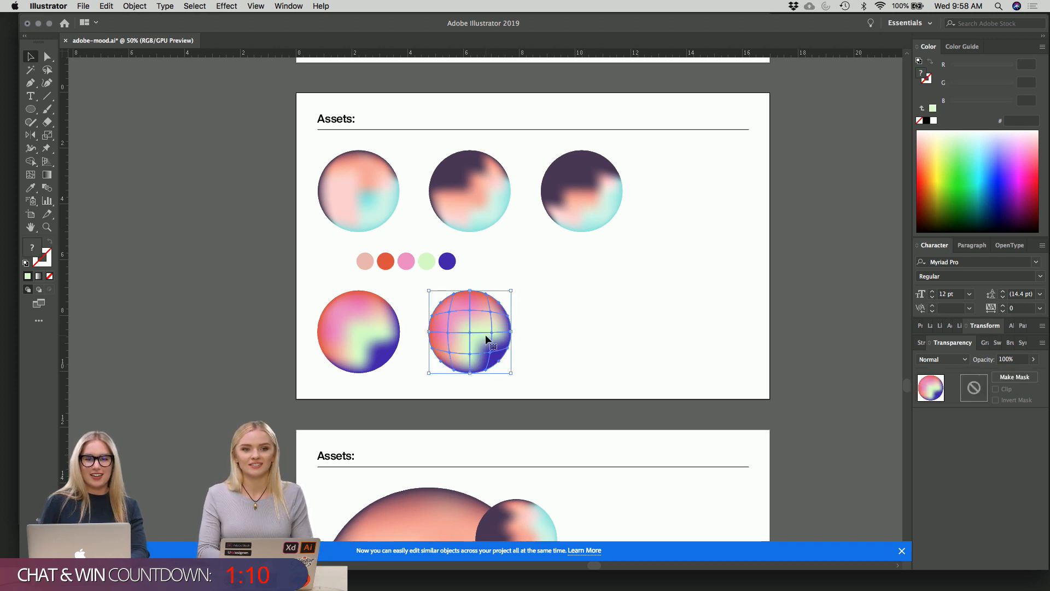
pyautogui.click(590, 338)
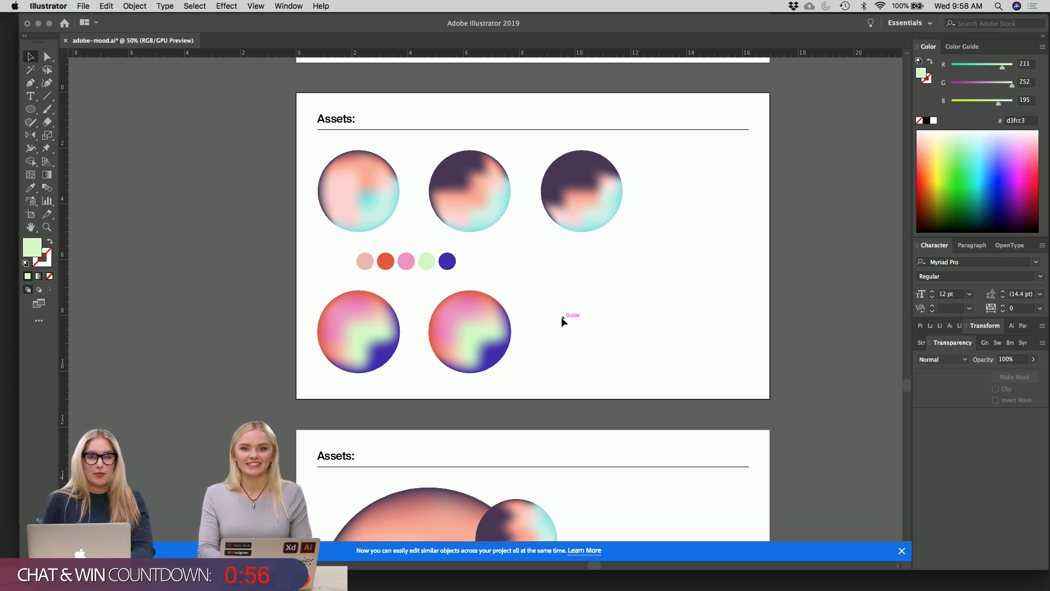
pyautogui.click(494, 326)
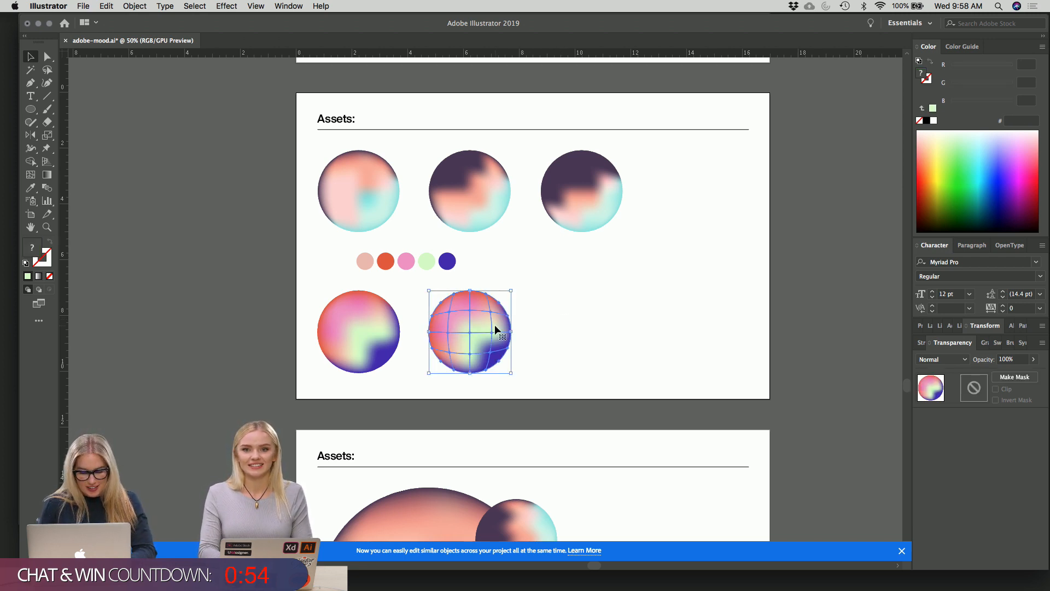
pyautogui.click(574, 323)
pyautogui.click(495, 331)
pyautogui.click(563, 335)
pyautogui.click(508, 341)
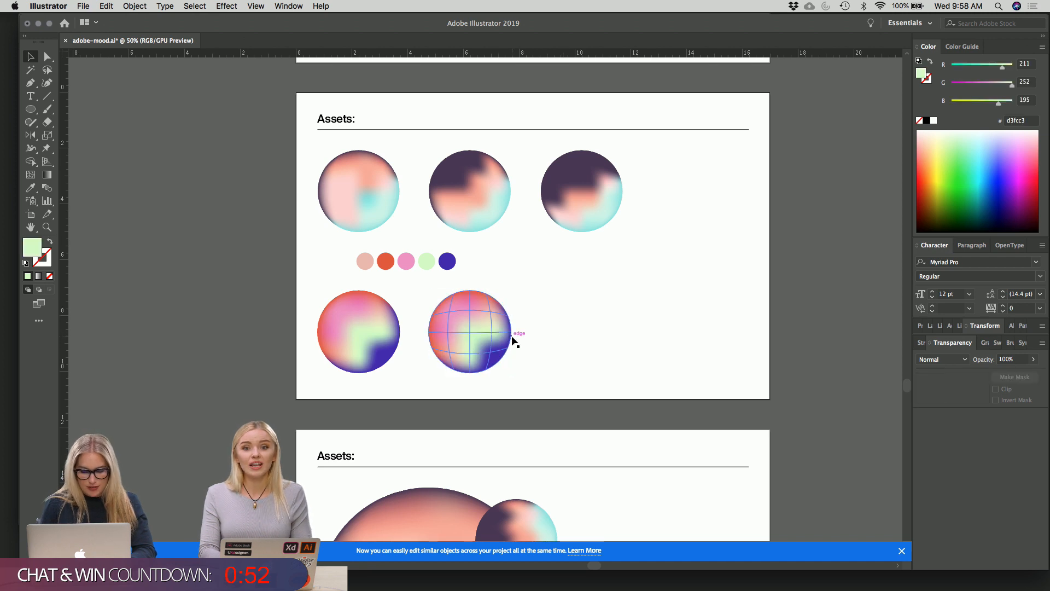
pyautogui.click(536, 345)
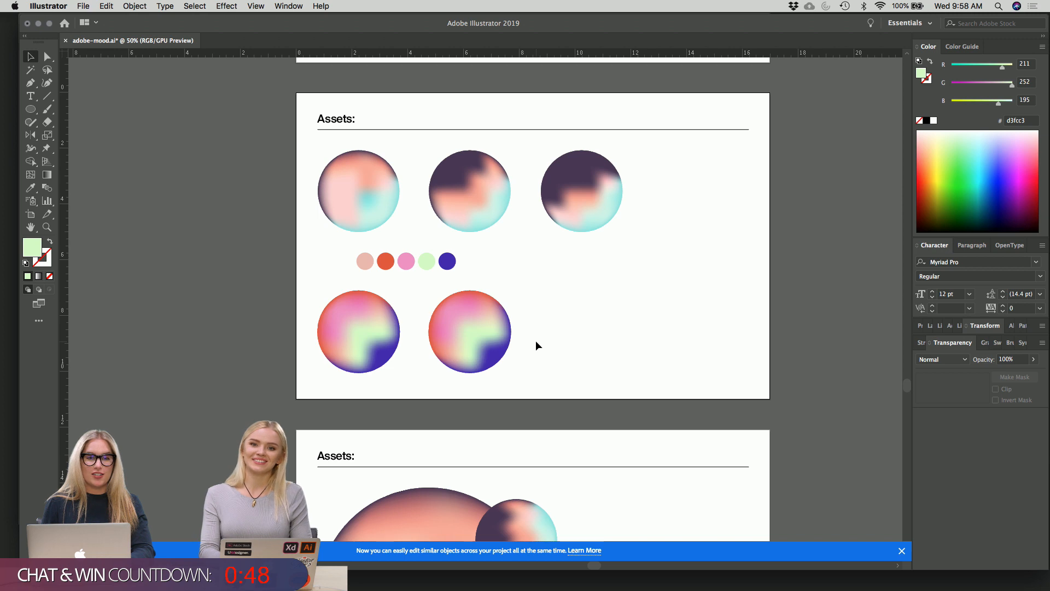
# - Colour two mesh points at the top of the copied sphere pink from the palette
pyautogui.click(482, 340)
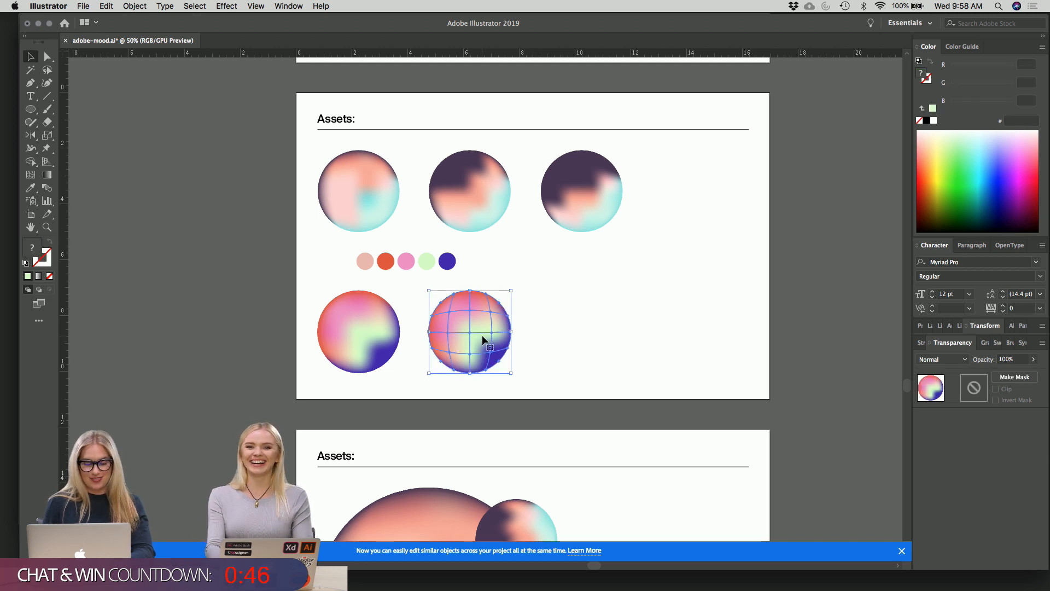
pyautogui.press('a')
pyautogui.click(470, 311)
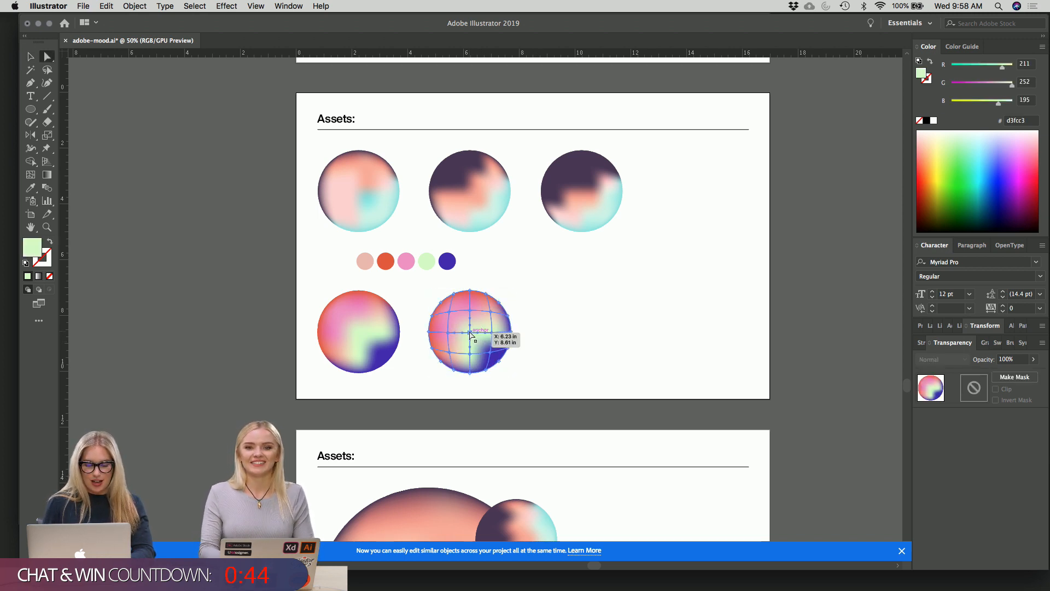
pyautogui.keyDown('shift'); pyautogui.click(491, 310); pyautogui.keyUp('shift')
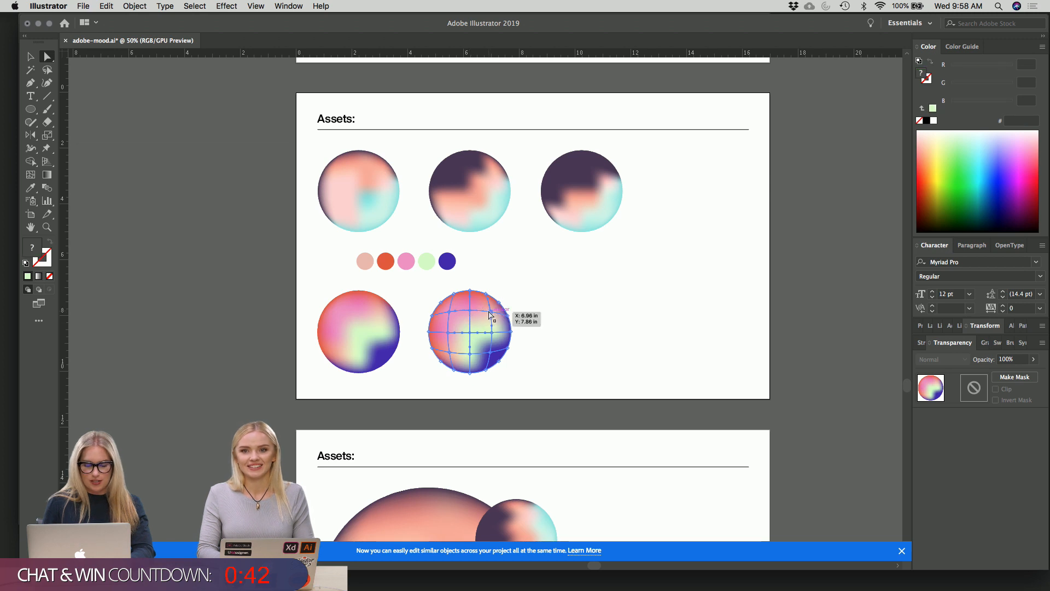
pyautogui.press('i')
pyautogui.click(407, 262)
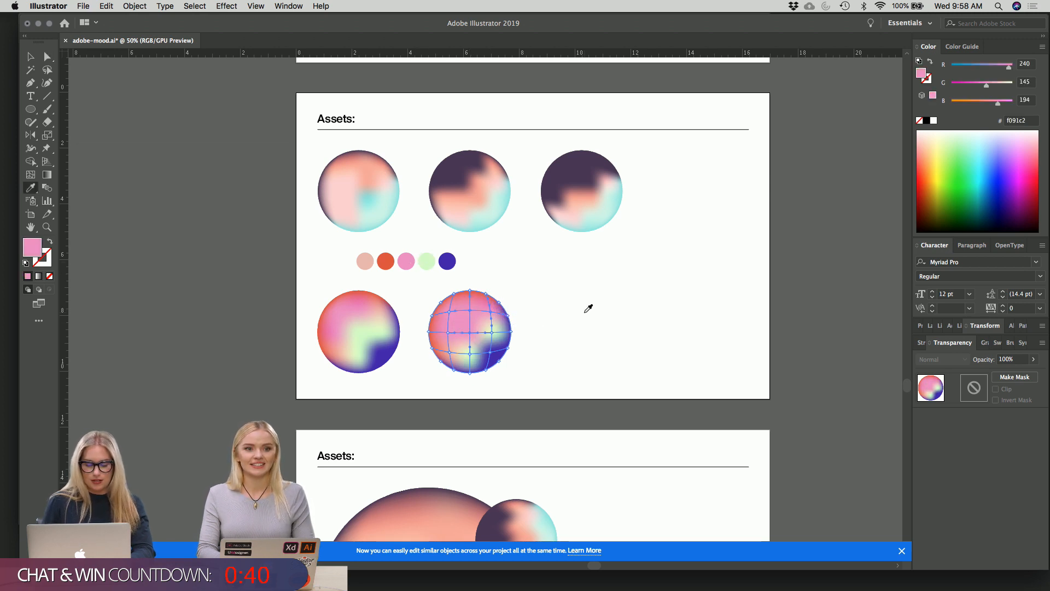
pyautogui.press('v')
# - Try colouring a mesh point with the peach palette dot, then undo it
pyautogui.click(486, 336)
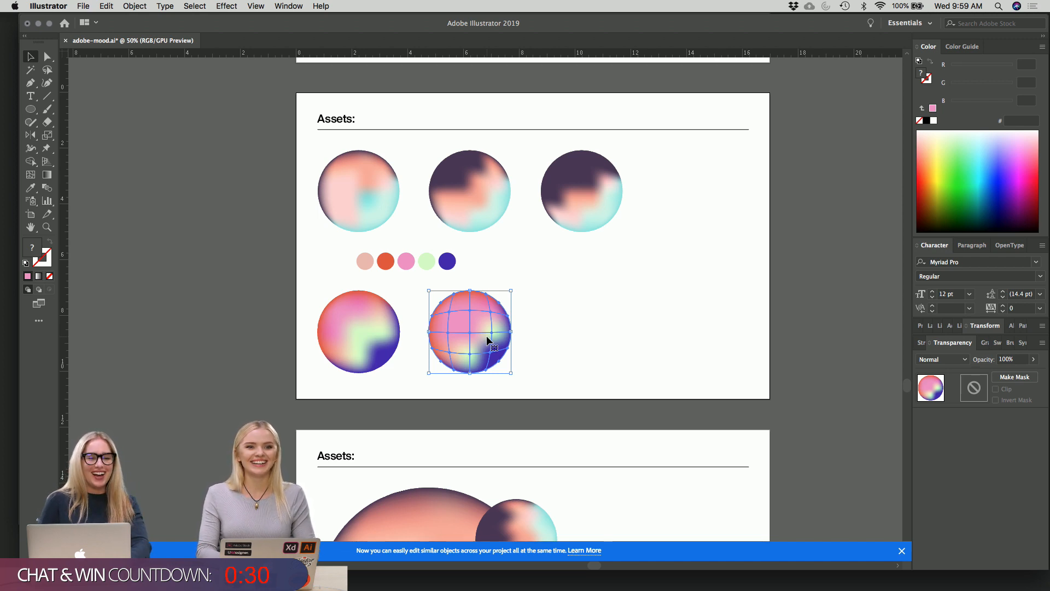
pyautogui.click(540, 314)
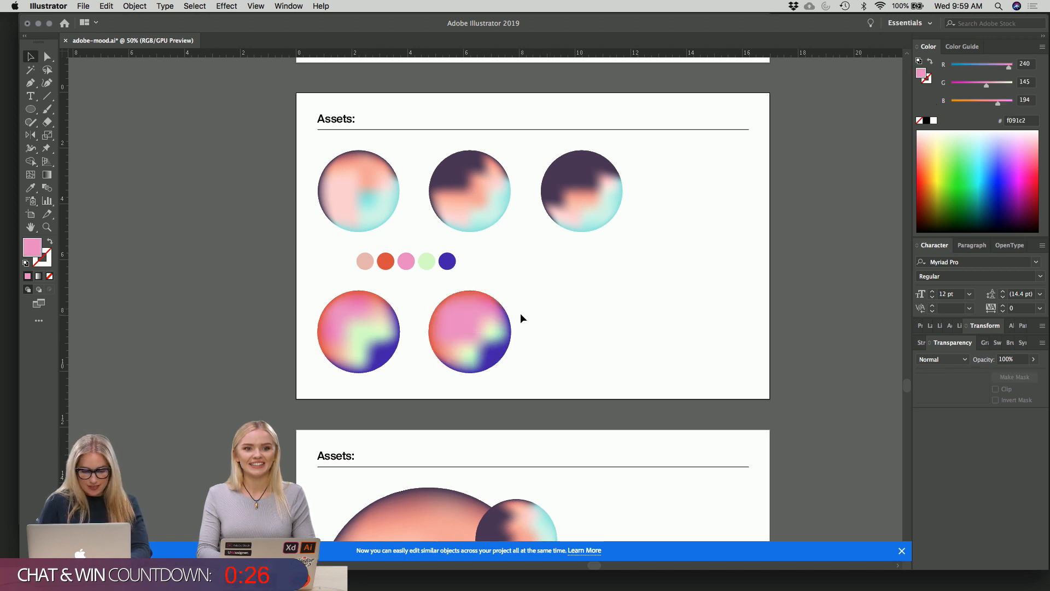
pyautogui.click(472, 323)
pyautogui.press('a')
pyautogui.click(491, 332)
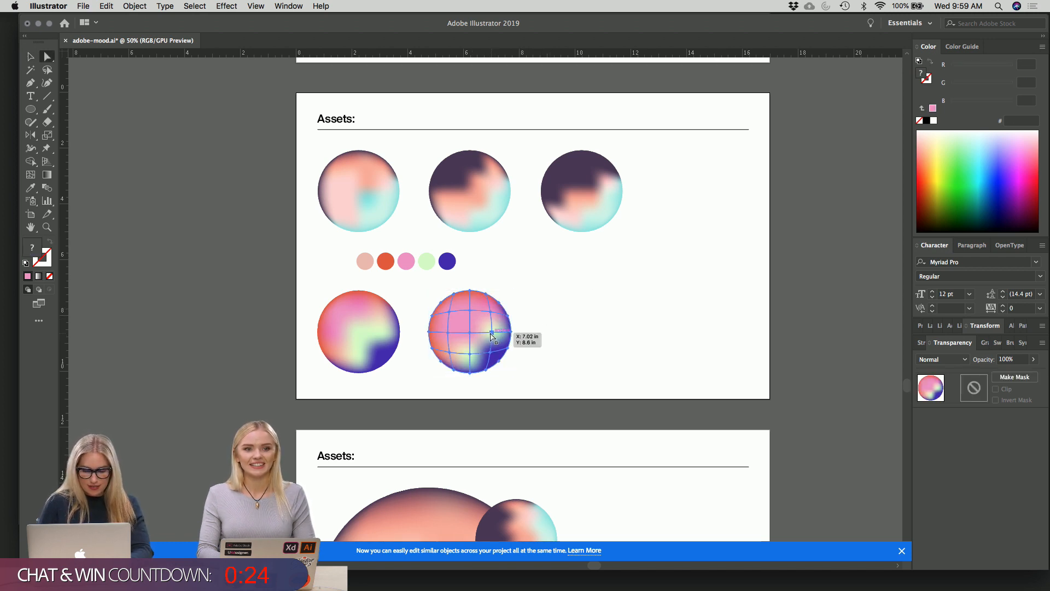
pyautogui.press('i')
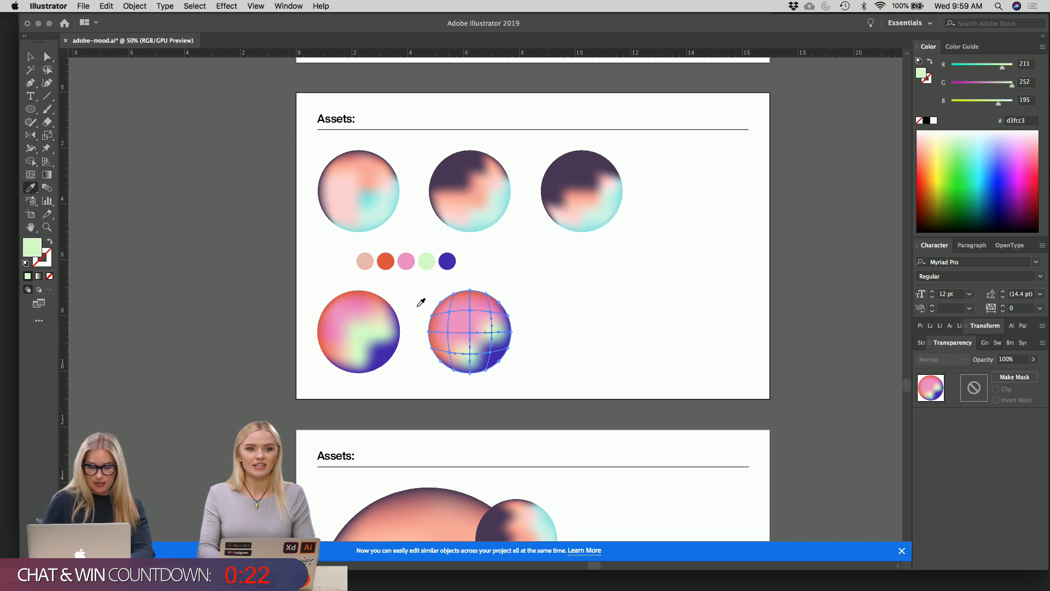
pyautogui.click(369, 261)
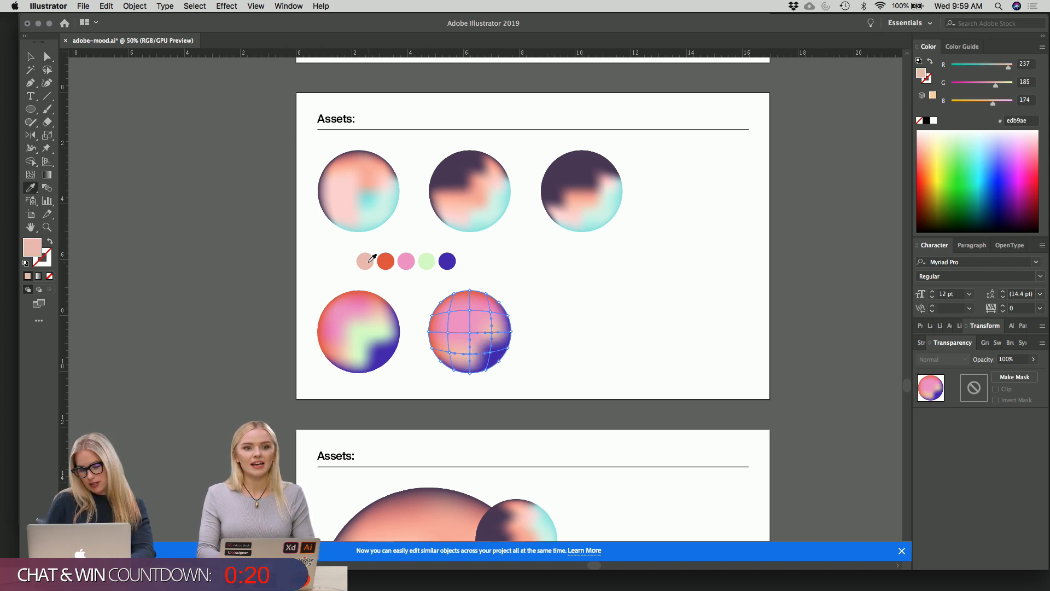
pyautogui.press('super+z')
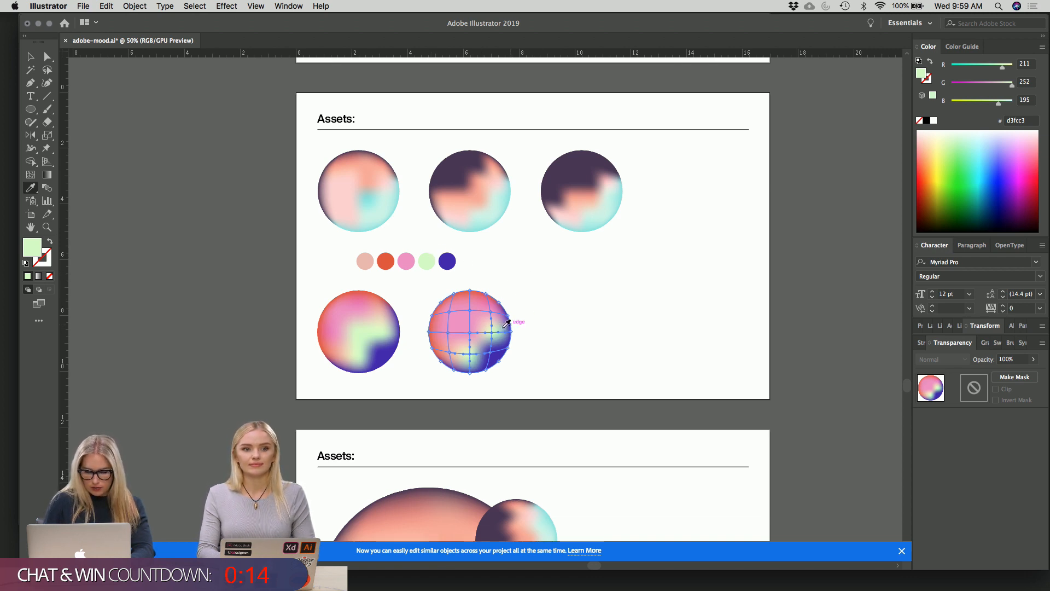
pyautogui.press('v')
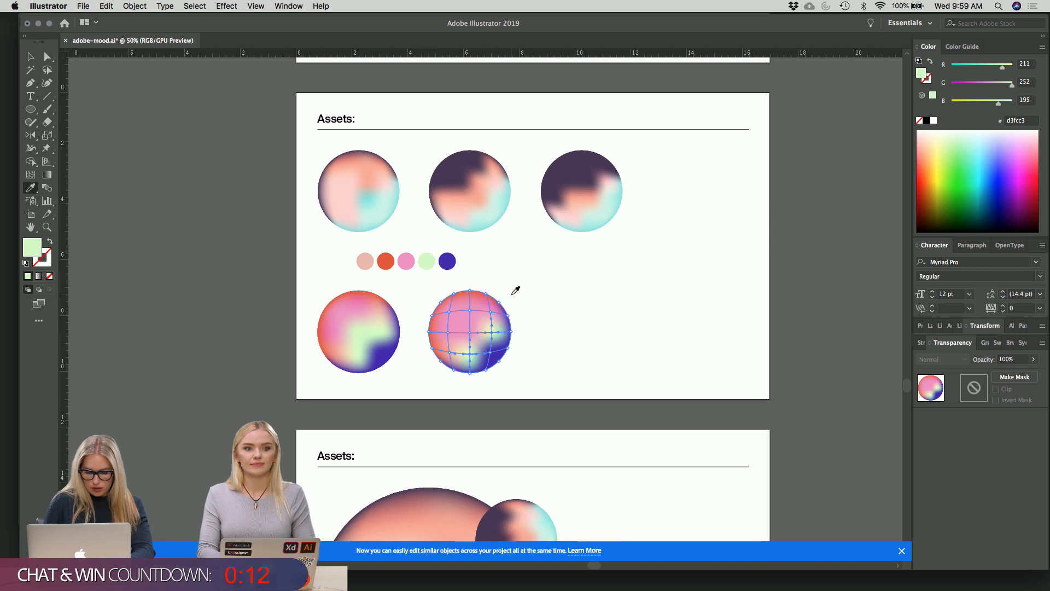
# - Colour a mesh point in the sphere's lower right light green from the palette
pyautogui.click(557, 304)
pyautogui.click(490, 340)
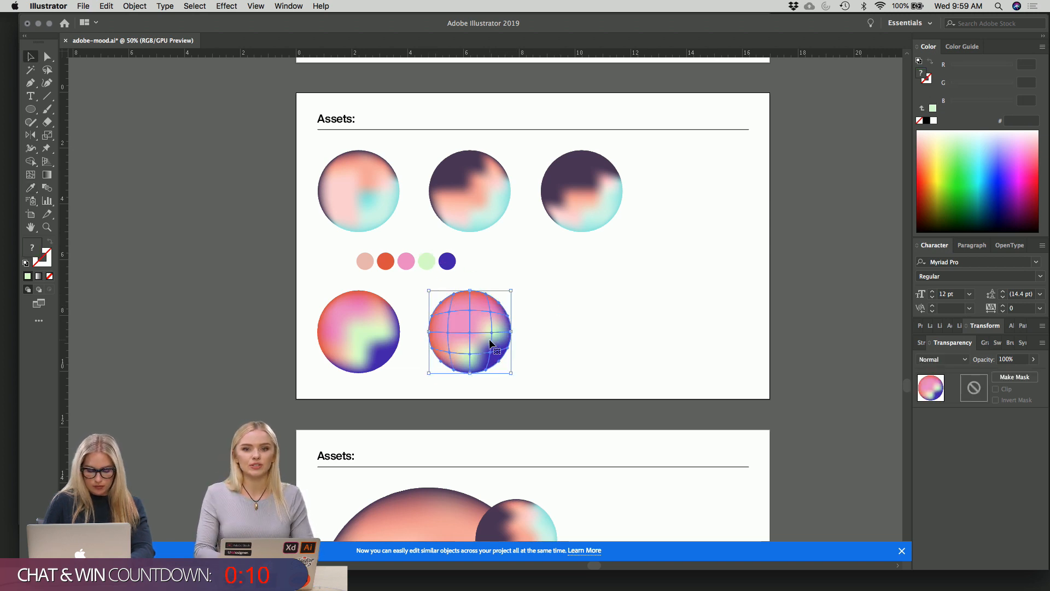
pyautogui.press('a')
pyautogui.moveTo(491, 350); pyautogui.dragTo(492, 355)
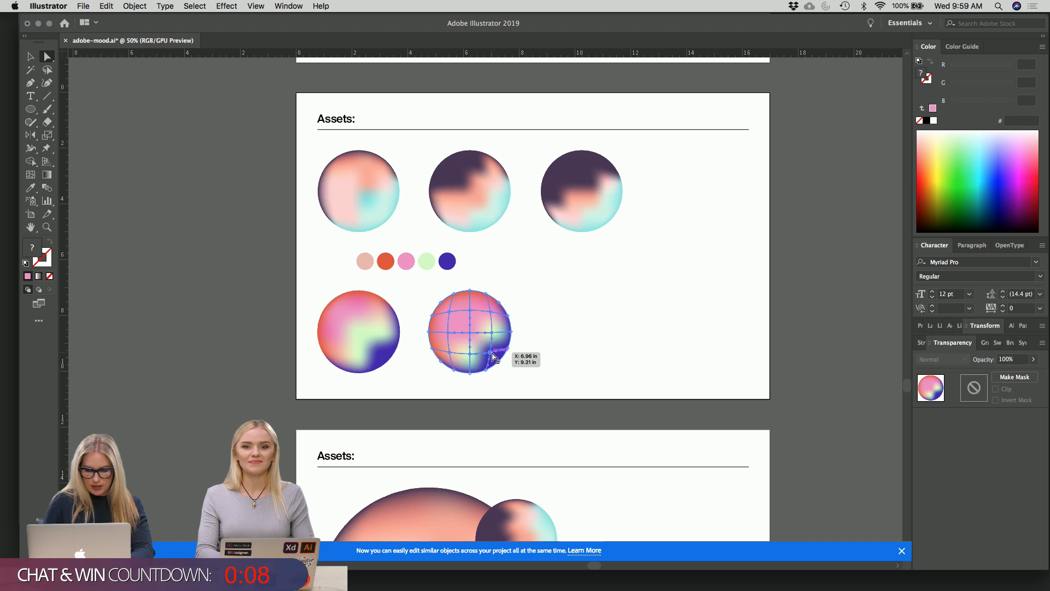
pyautogui.press('i')
pyautogui.click(427, 263)
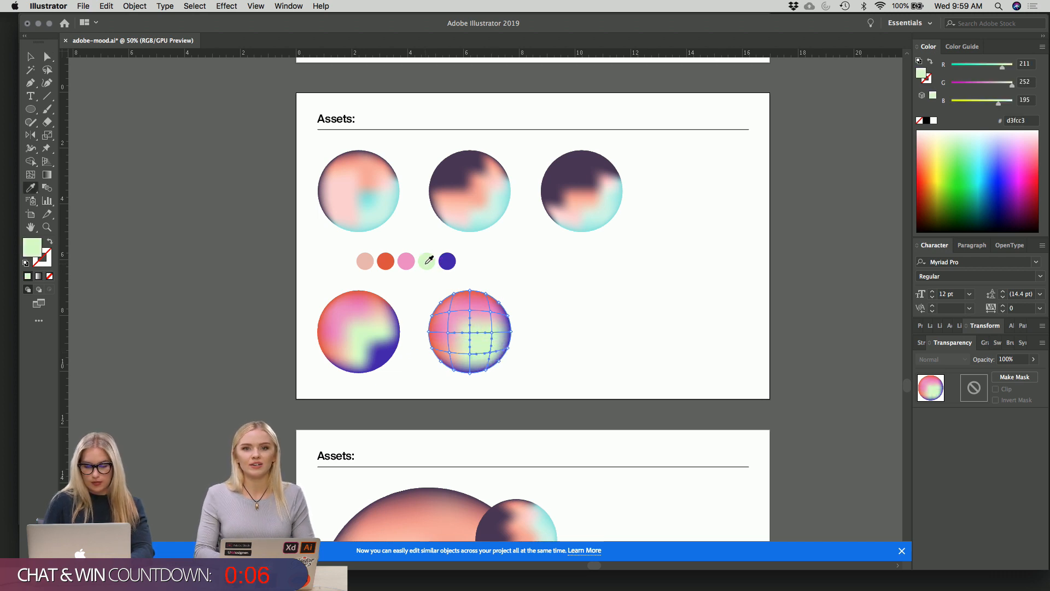
pyautogui.press('v')
pyautogui.click(595, 324)
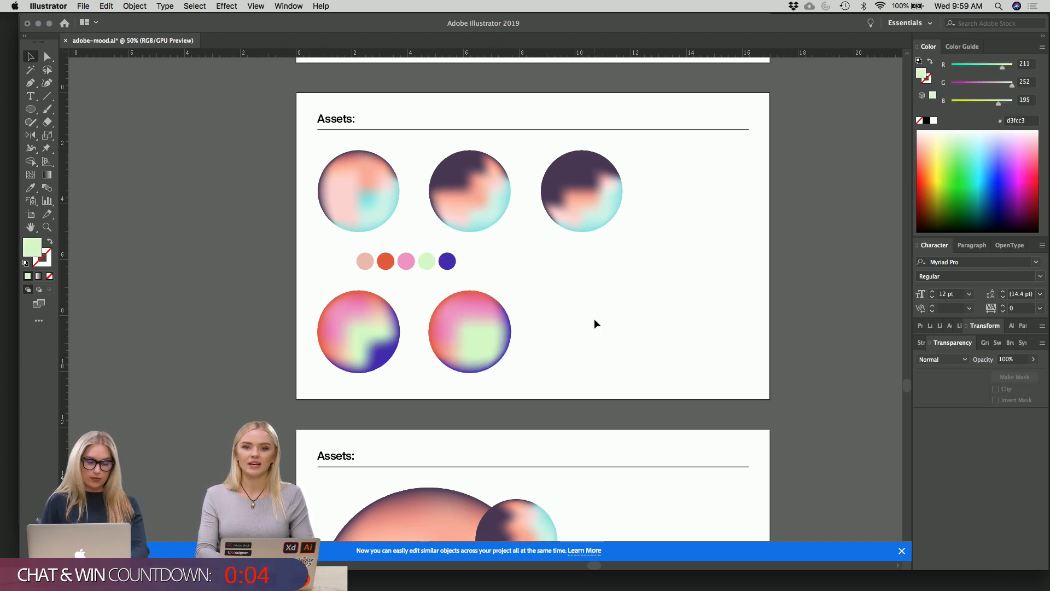
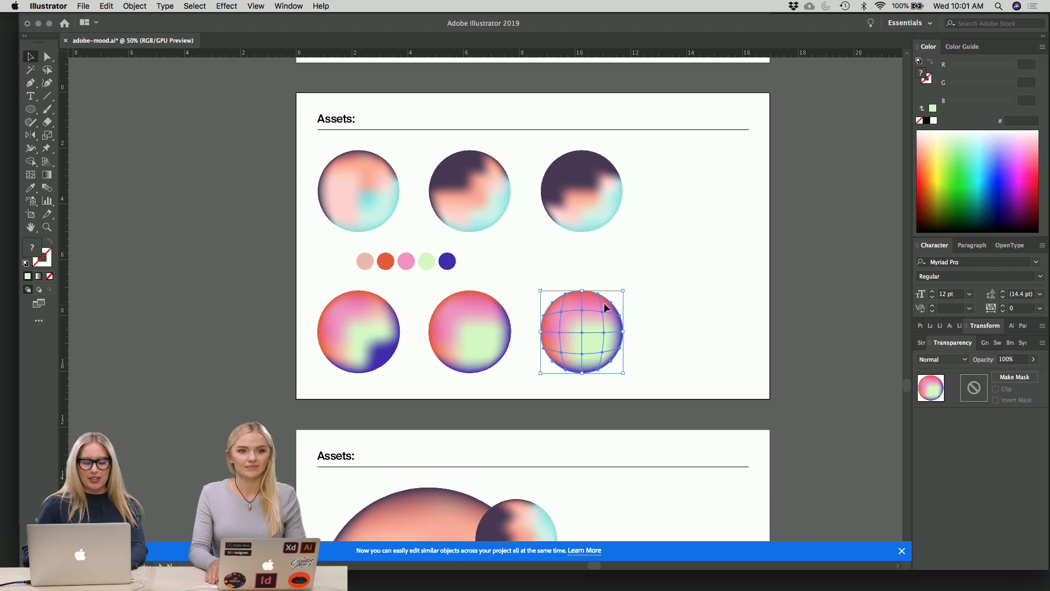
# - Eyedrop the light green dot onto a mesh point of the lower-right sphere
pyautogui.press('a')
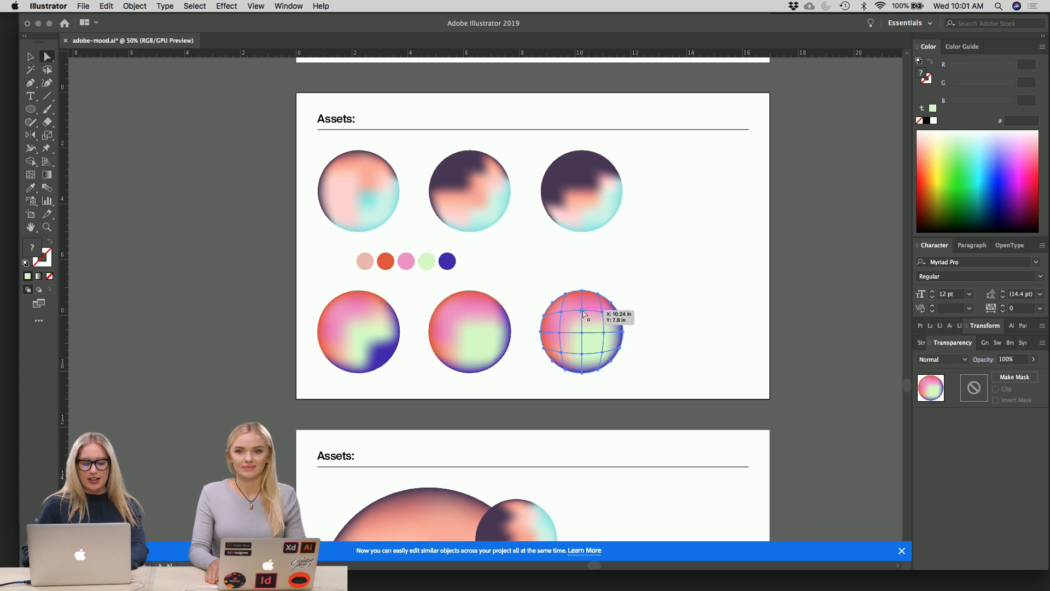
pyautogui.click(582, 311)
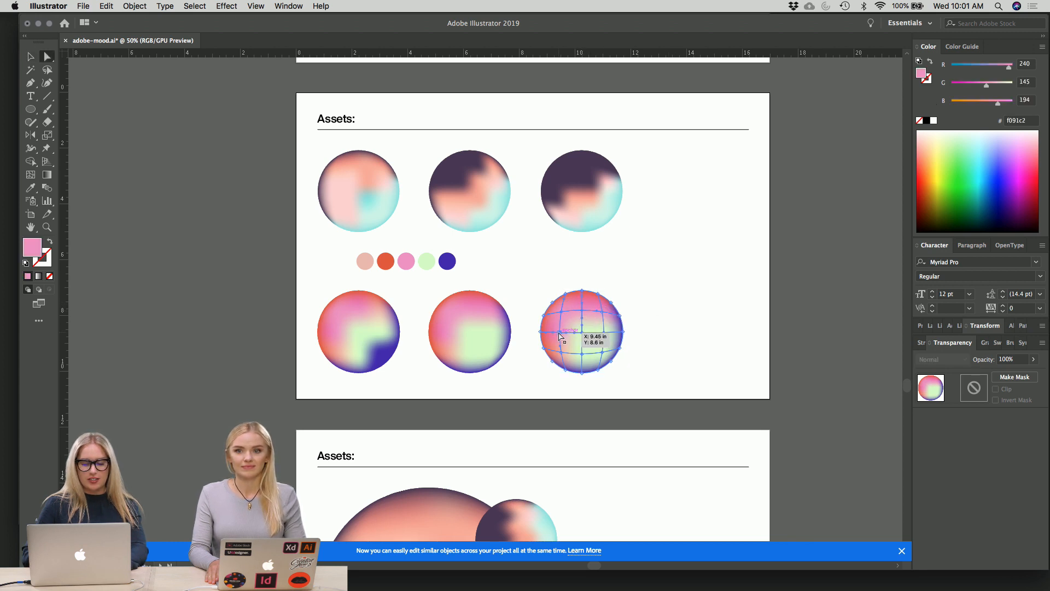
pyautogui.press('i')
pyautogui.click(427, 260)
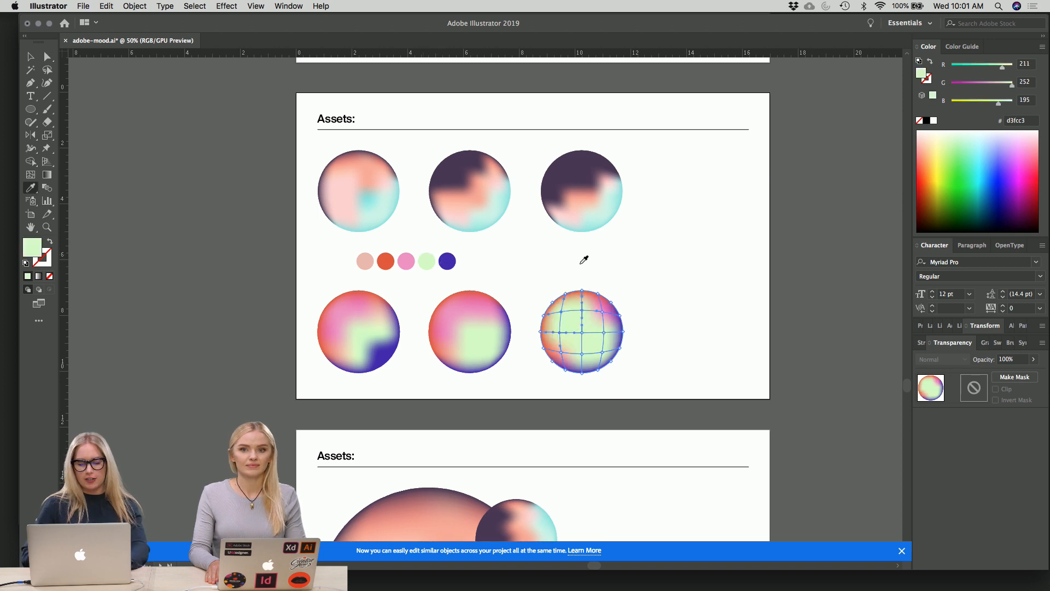
pyautogui.press('v')
pyautogui.rightClick(647, 283)
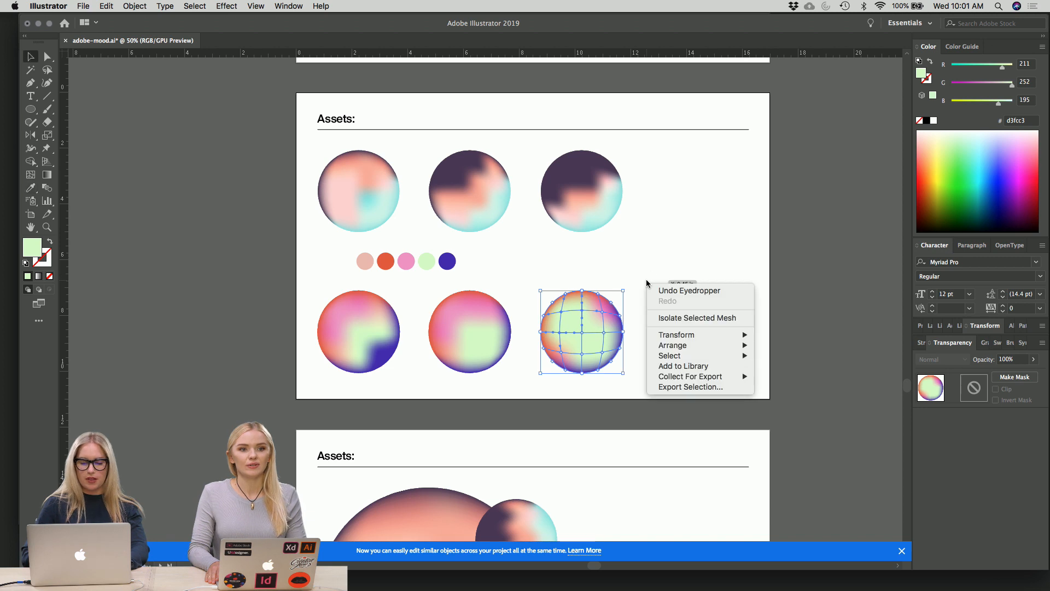
pyautogui.click(620, 274)
pyautogui.click(621, 273)
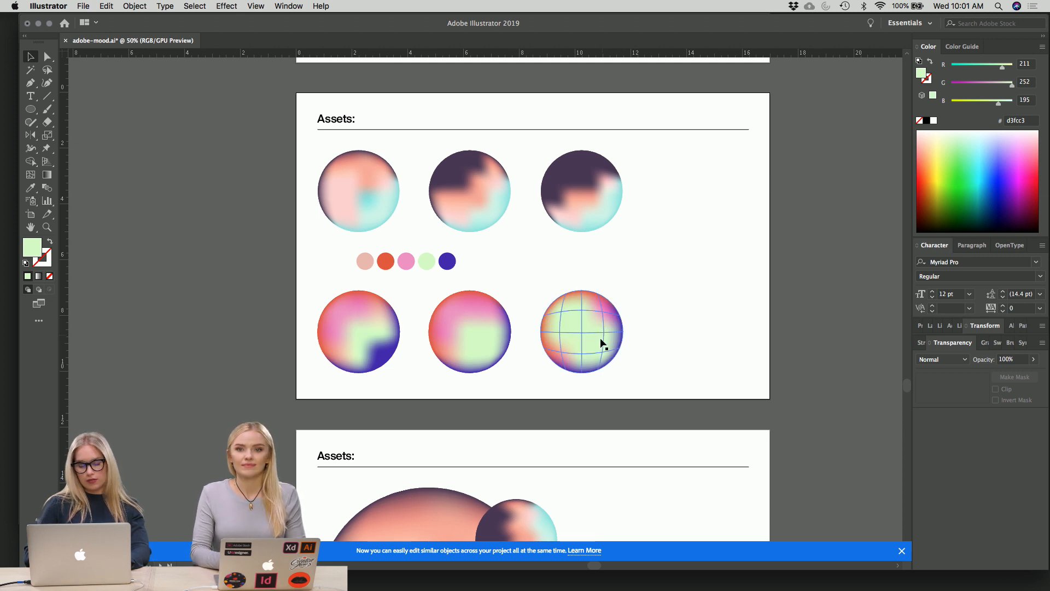
# - Colour a second mesh point on the lower-right sphere with the light green dot
pyautogui.click(595, 353)
pyautogui.press('a')
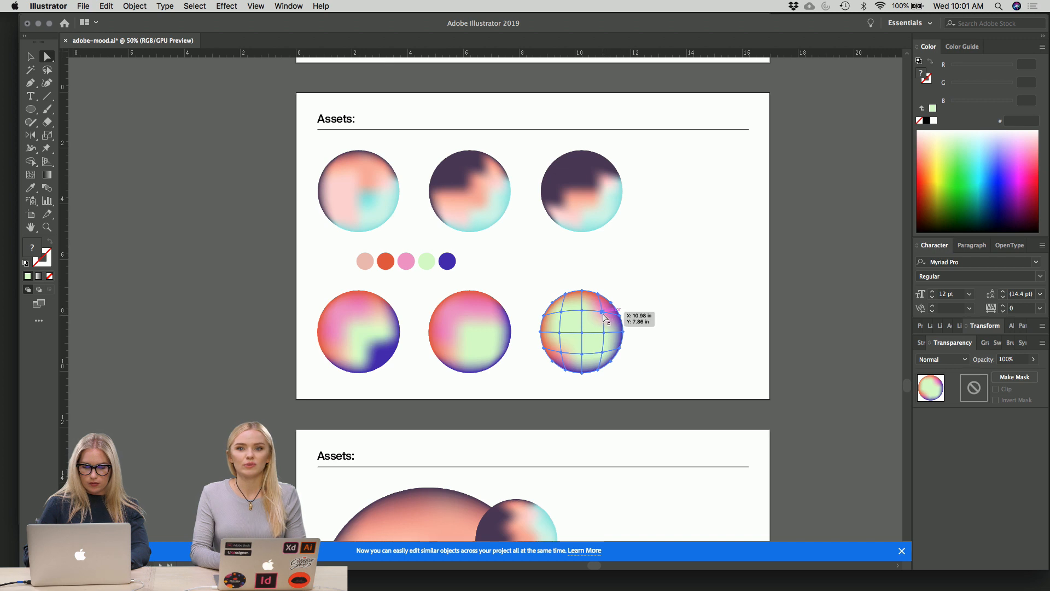
pyautogui.click(604, 313)
pyautogui.press('i')
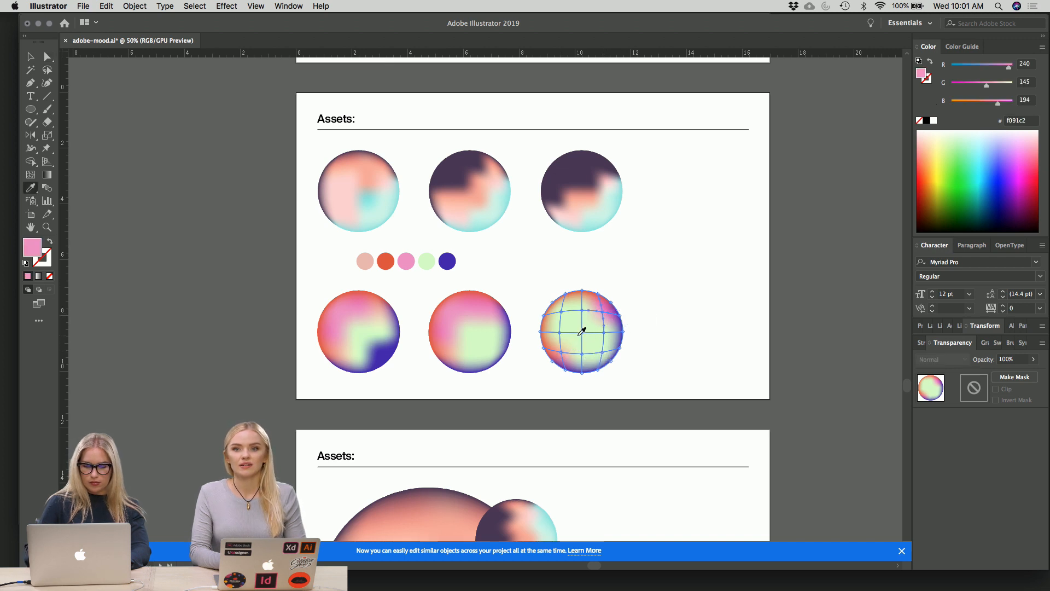
pyautogui.click(427, 262)
pyautogui.press('v')
pyautogui.rightClick(659, 274)
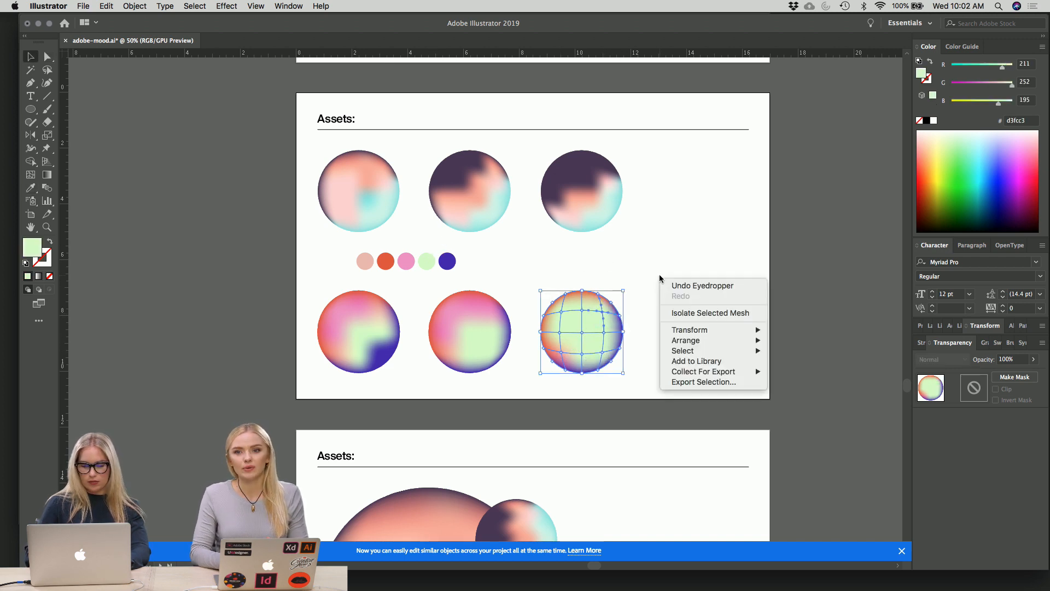
pyautogui.click(655, 274)
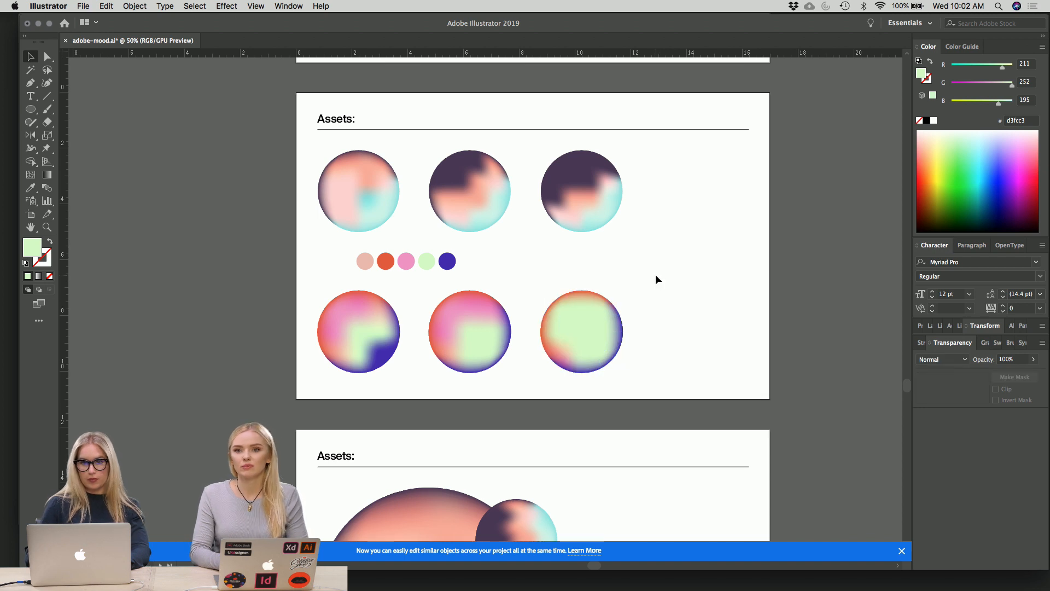
# - Undo the green recolour of the sphere, then redo it
pyautogui.press('super+z')
pyautogui.press('super+z')
pyautogui.press('super+z')
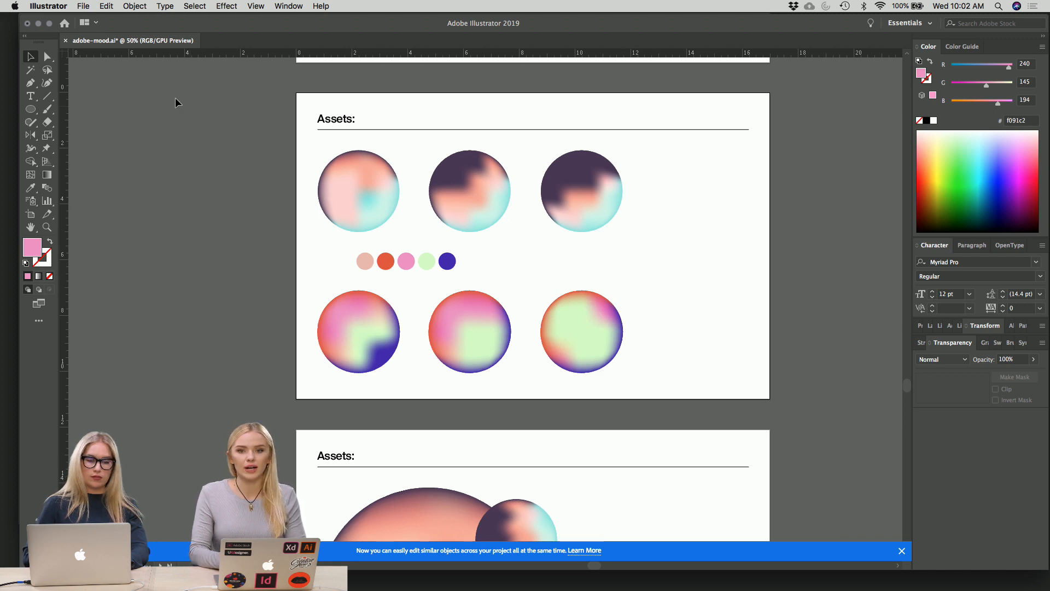
pyautogui.click(106, 6)
pyautogui.click(605, 182)
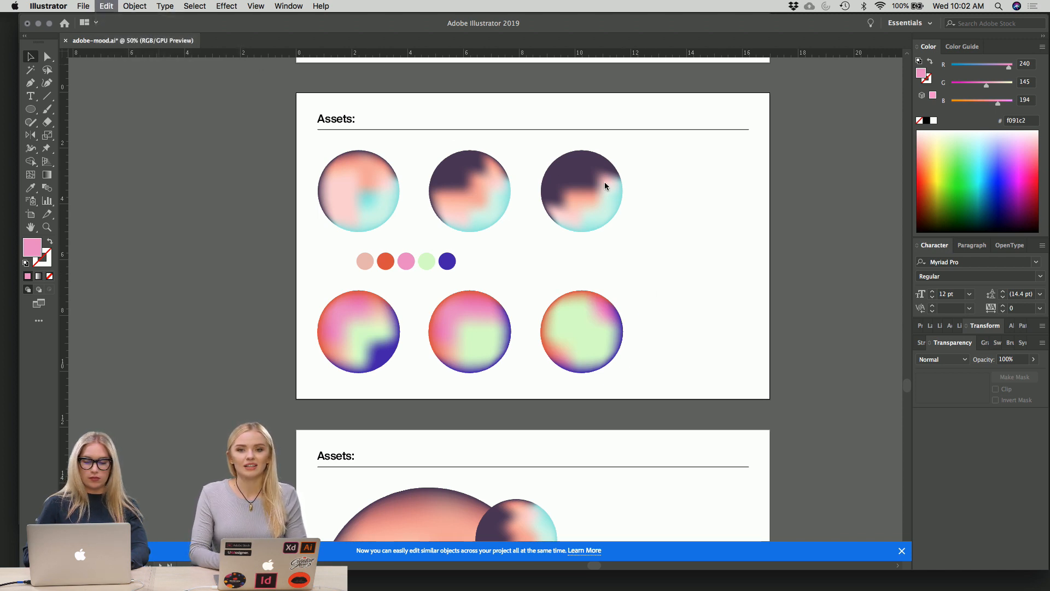
pyautogui.rightClick(673, 265)
pyautogui.click(652, 258)
pyautogui.click(650, 255)
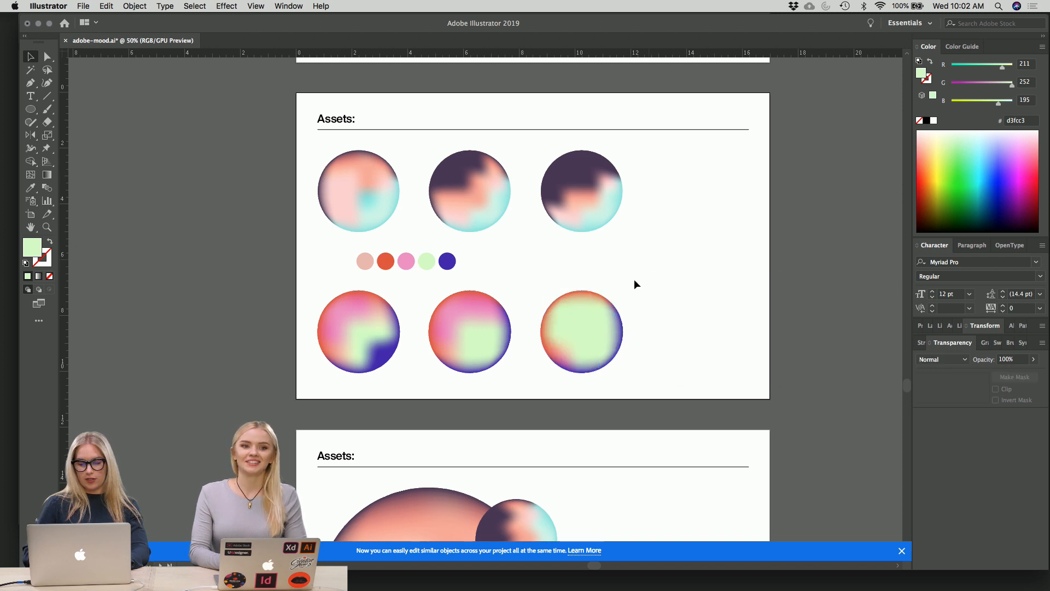
# - Try rotating the lower-right sphere's colour pattern, then undo the rotation
pyautogui.click(601, 318)
pyautogui.moveTo(627, 284); pyautogui.dragTo(619, 261)
pyautogui.click(657, 289)
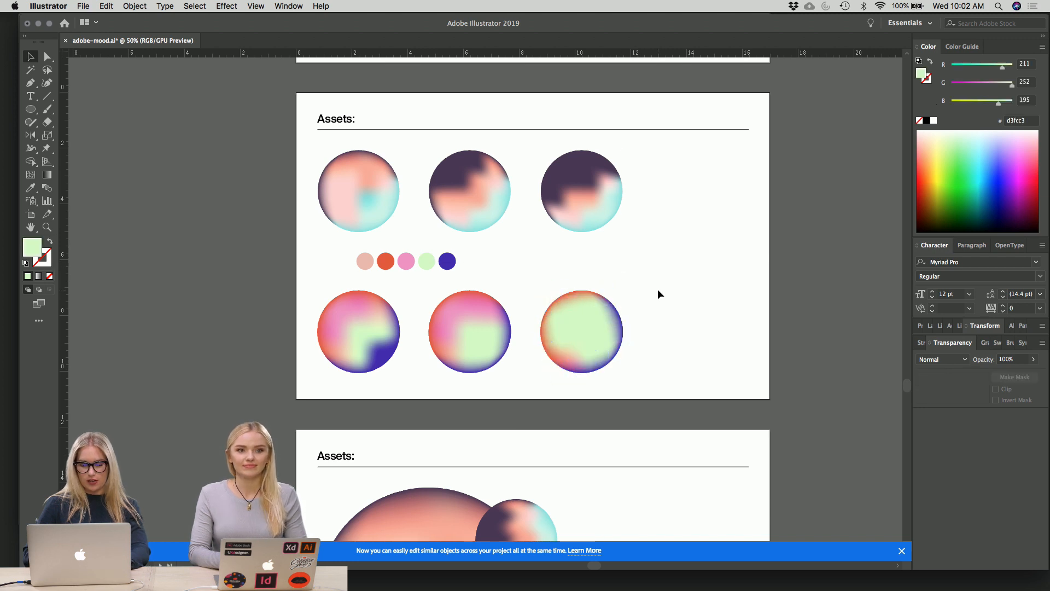
pyautogui.click(596, 332)
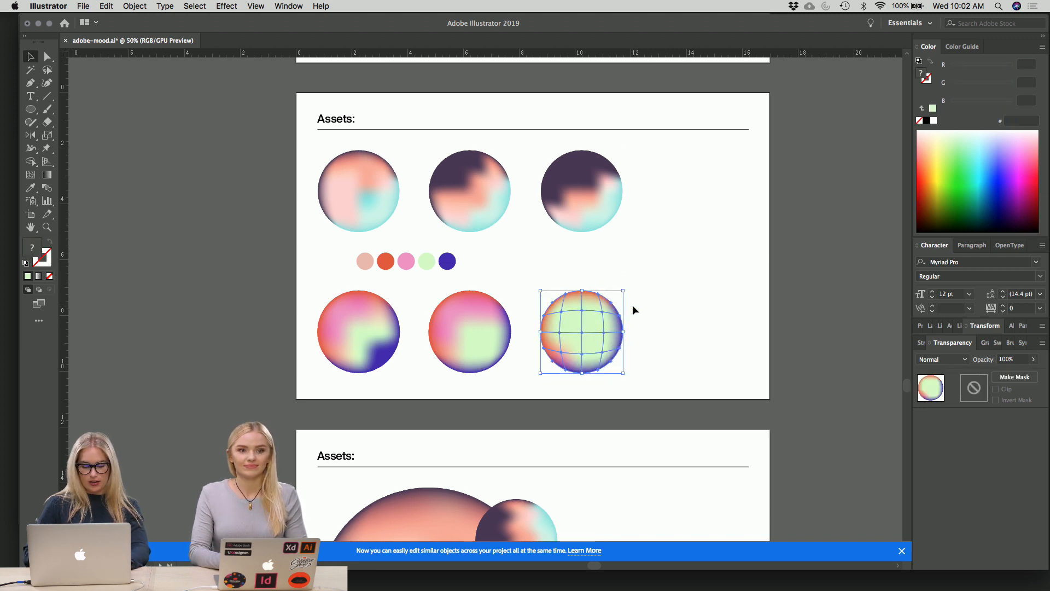
pyautogui.press('r')
pyautogui.moveTo(622, 293); pyautogui.dragTo(547, 353)
pyautogui.press('v')
pyautogui.click(676, 332)
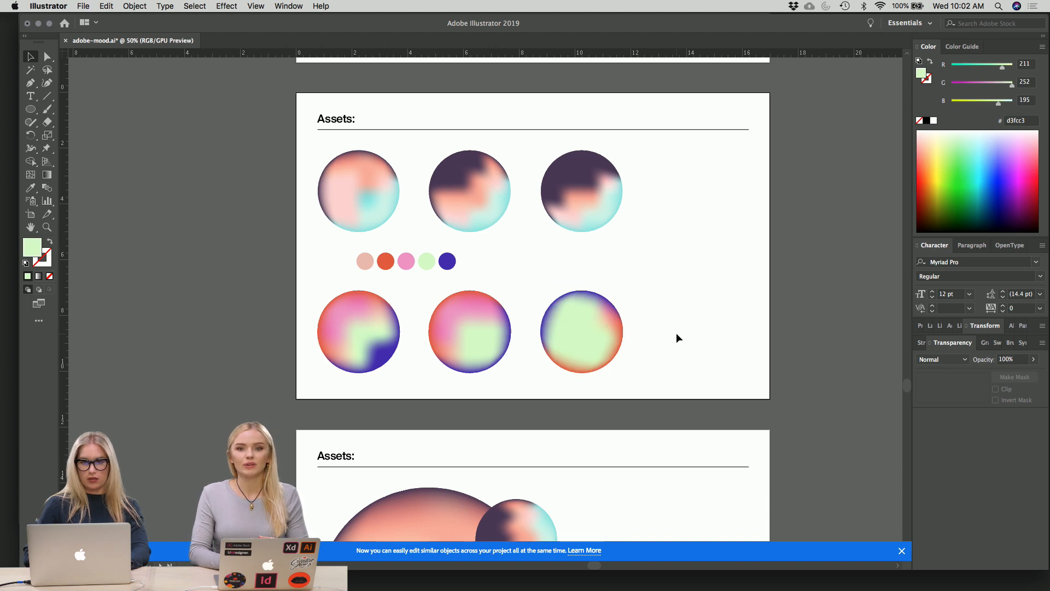
pyautogui.press('super+z')
pyautogui.press('super+z')
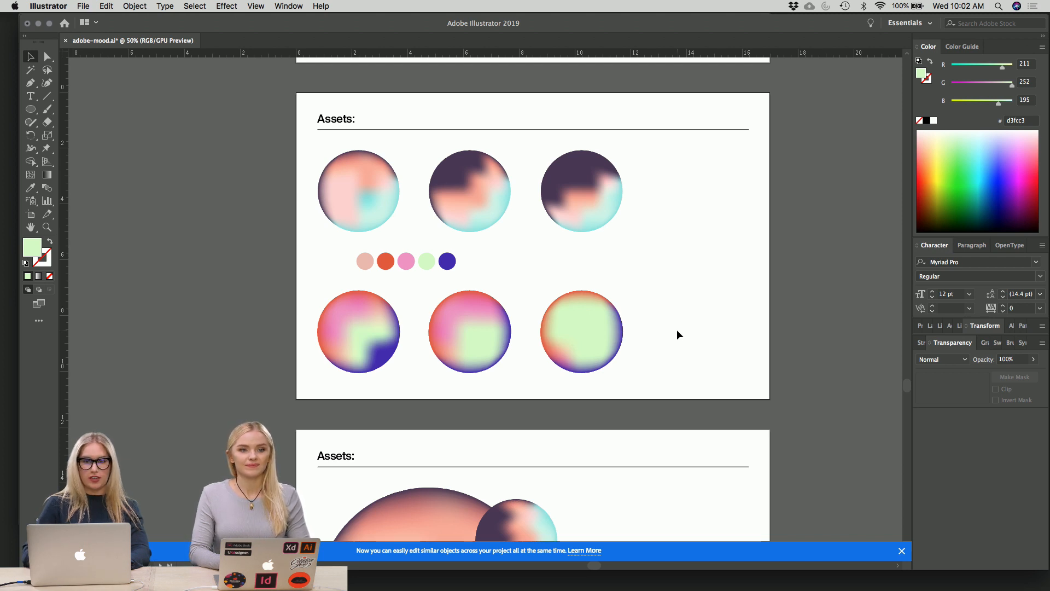
# - Scroll down to the second Assets artboard's large gradient circle, then back up slightly
pyautogui.scroll(-10, 677, 333)
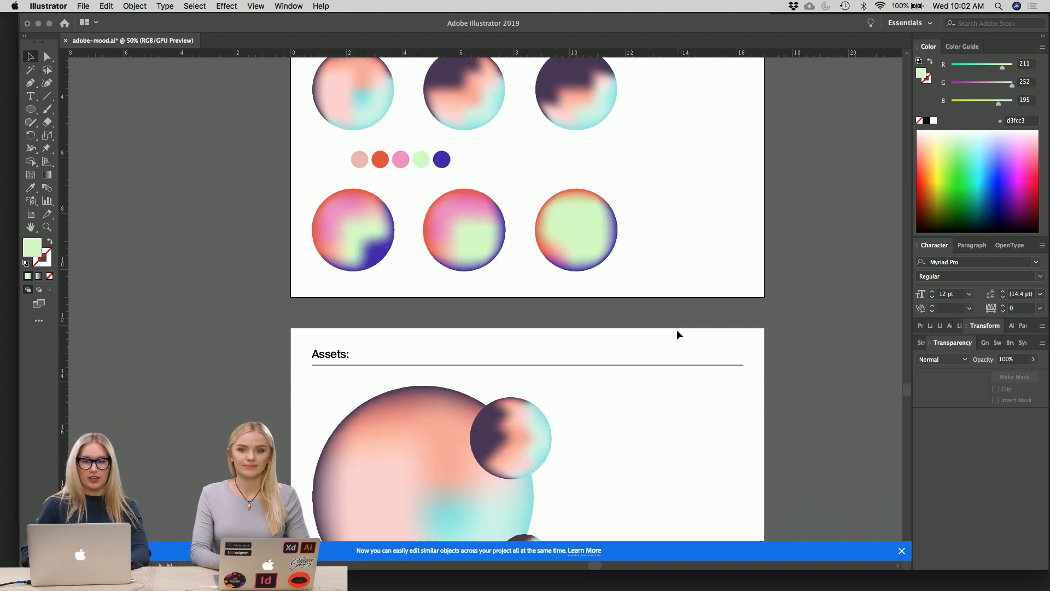
pyautogui.scroll(-3, 677, 333)
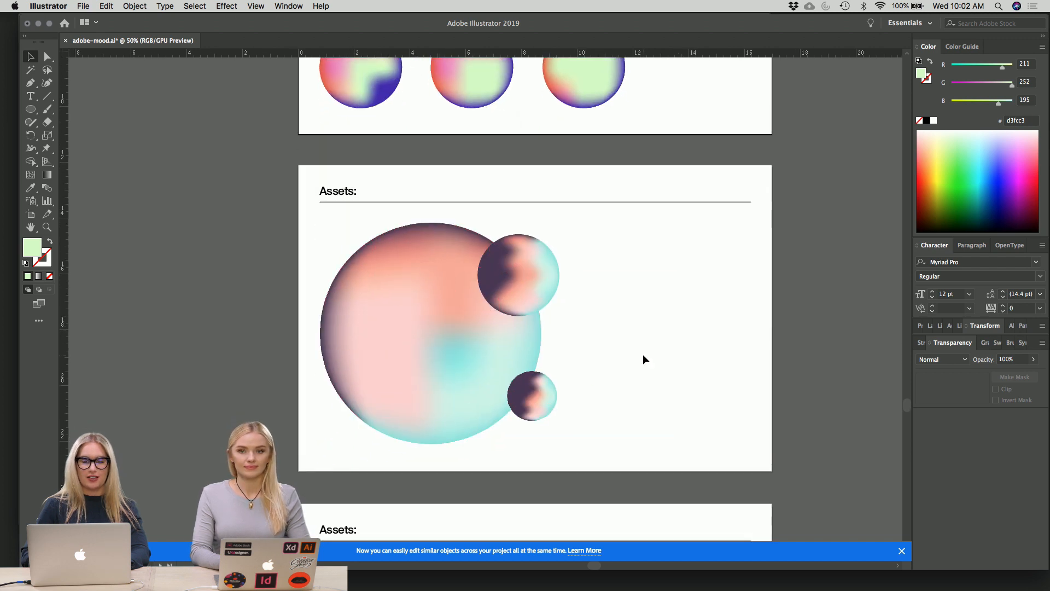
pyautogui.hscroll(1, 643, 359)
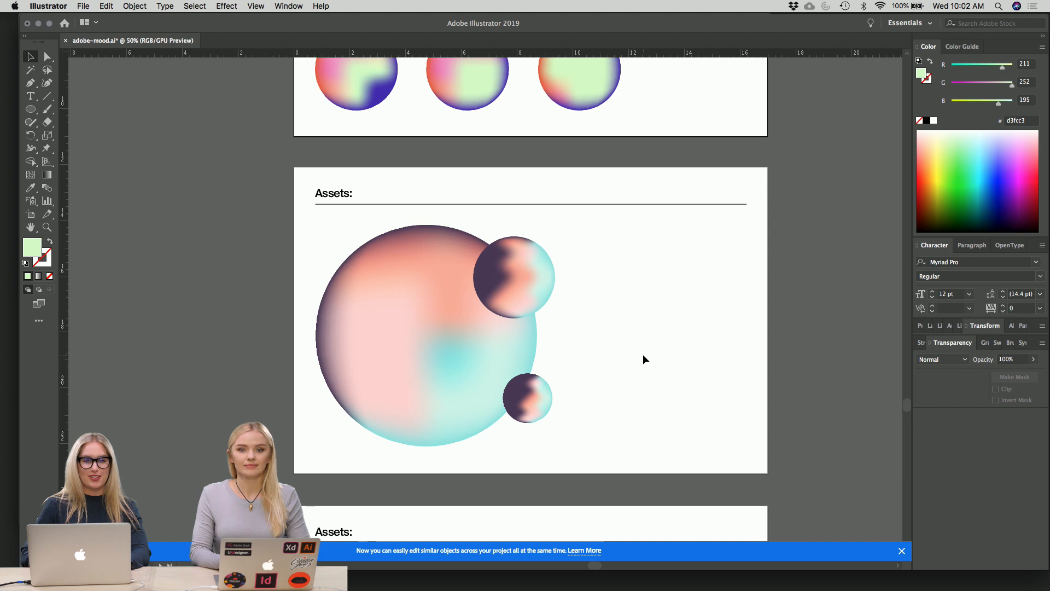
pyautogui.scroll(-10, 643, 359)
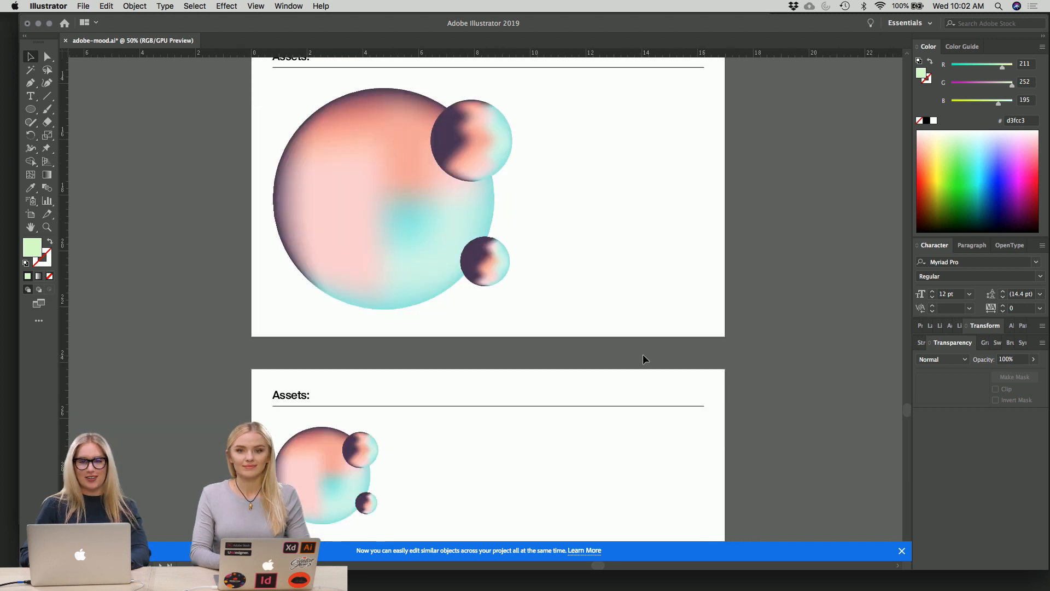
pyautogui.scroll(11, 643, 359)
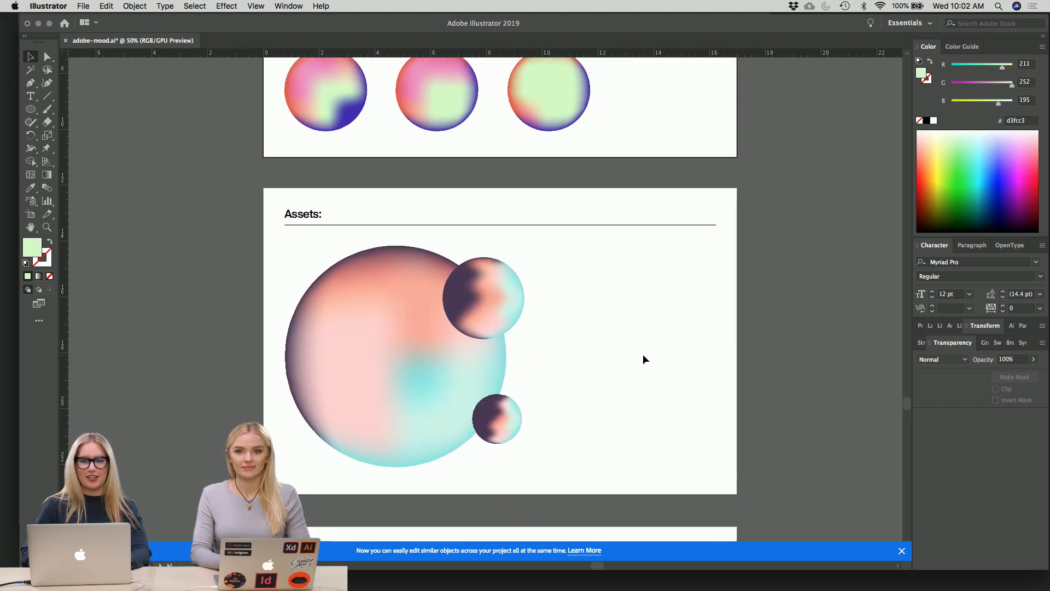
pyautogui.scroll(2, 642, 353)
pyautogui.scroll(-2, 642, 354)
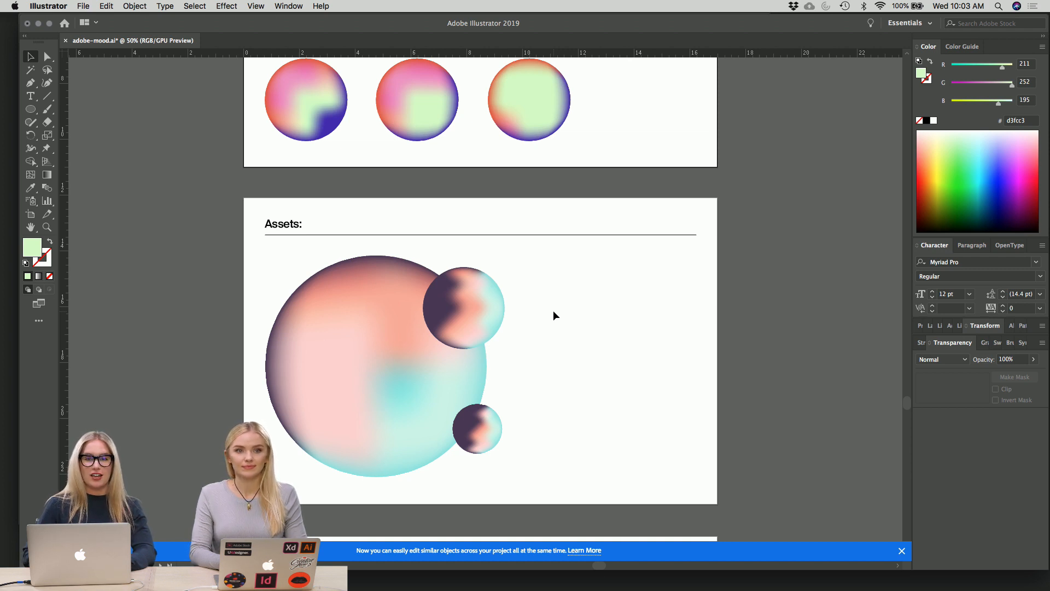
pyautogui.hscroll(3, 554, 312)
pyautogui.scroll(1, 553, 312)
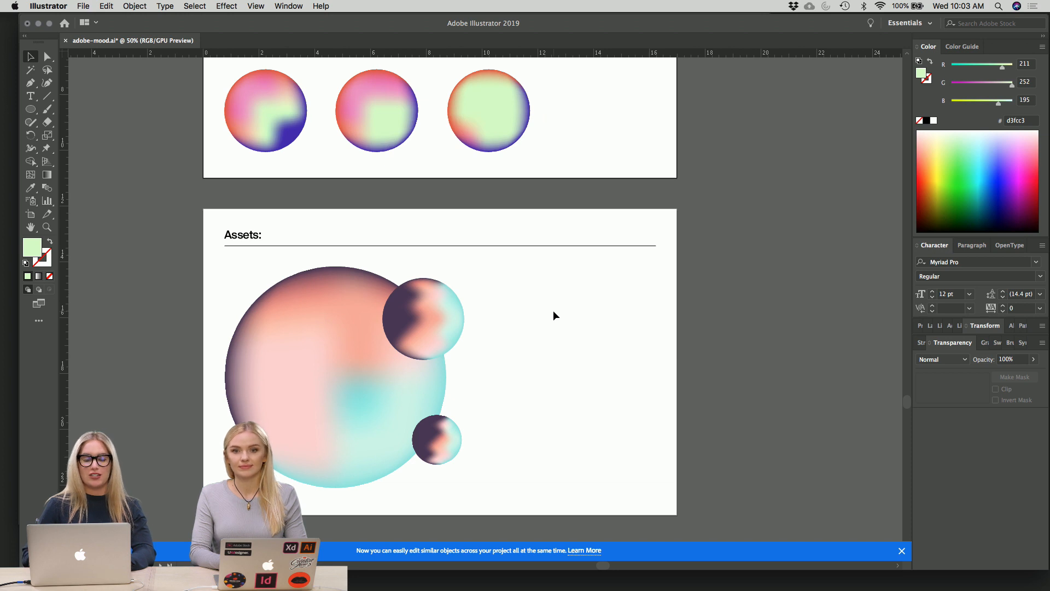
pyautogui.hscroll(1, 553, 311)
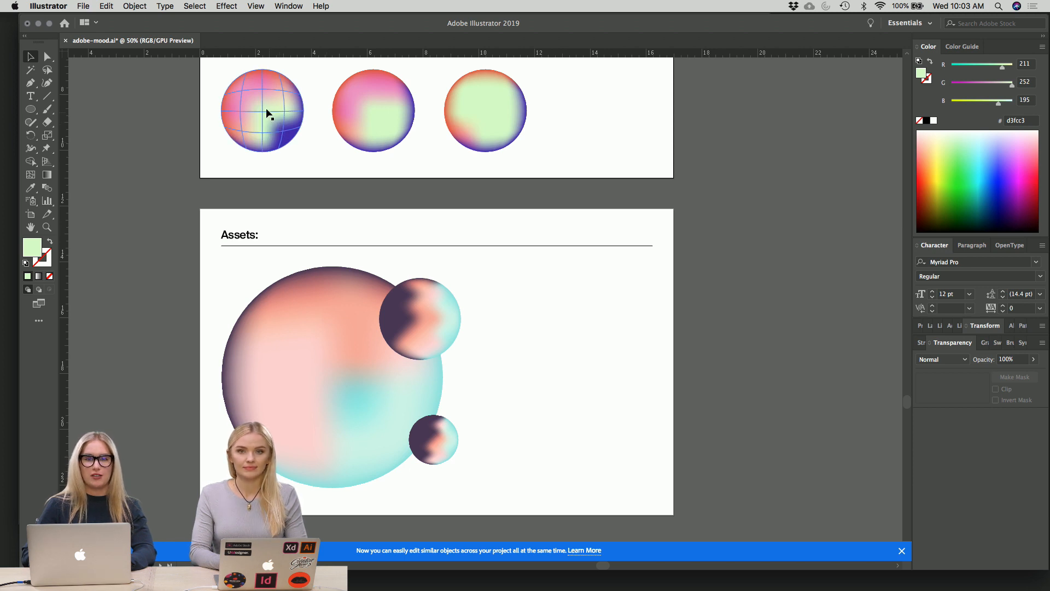
pyautogui.scroll(3, 556, 251)
pyautogui.hscroll(-2, 556, 251)
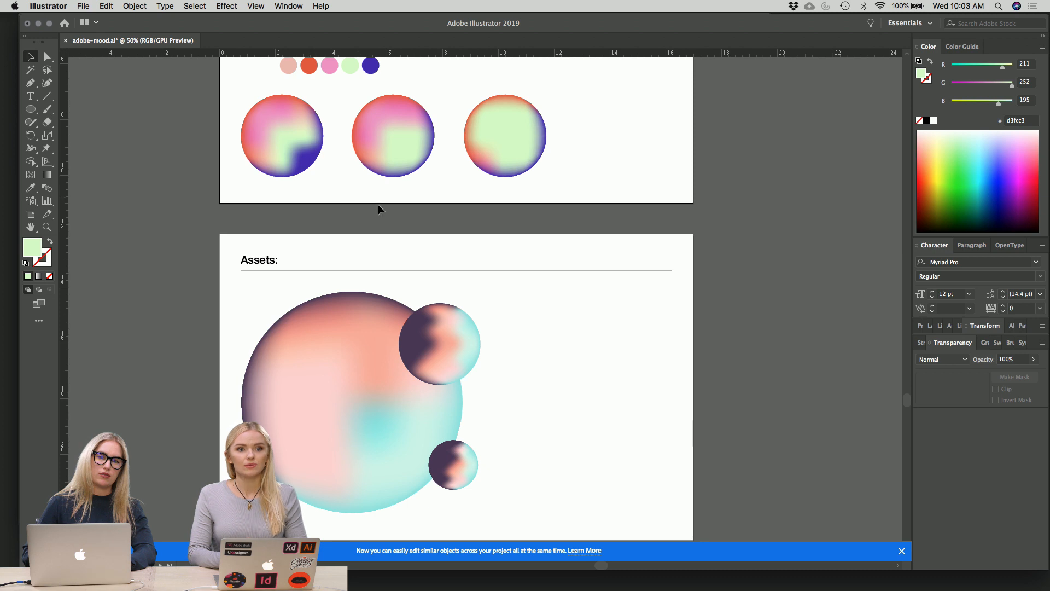
# - Select the third gradient circle with the green patch for mesh-point editing
pyautogui.click(278, 154)
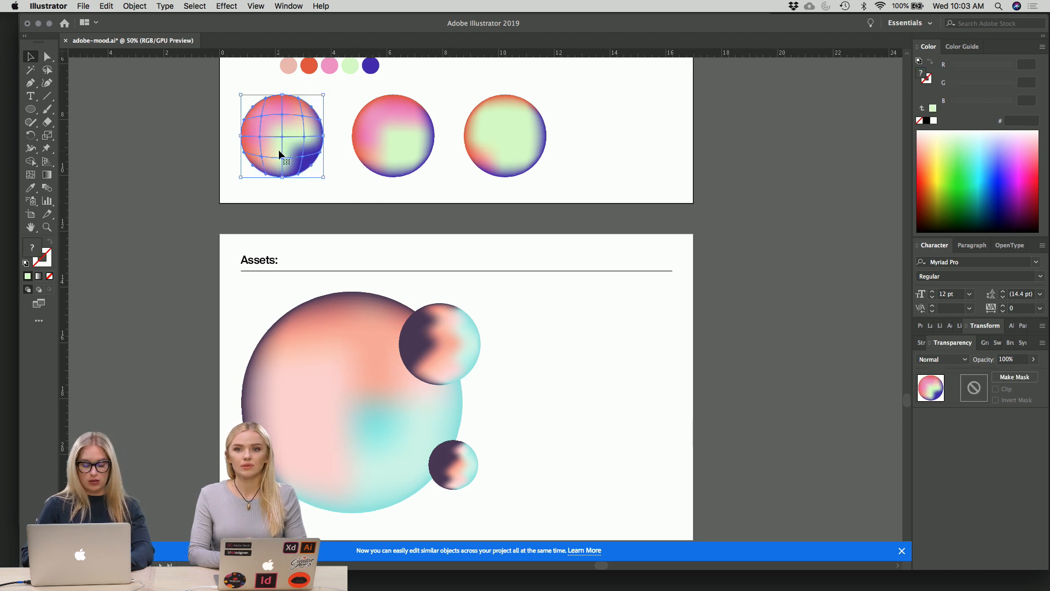
pyautogui.rightClick(484, 183)
pyautogui.click(560, 142)
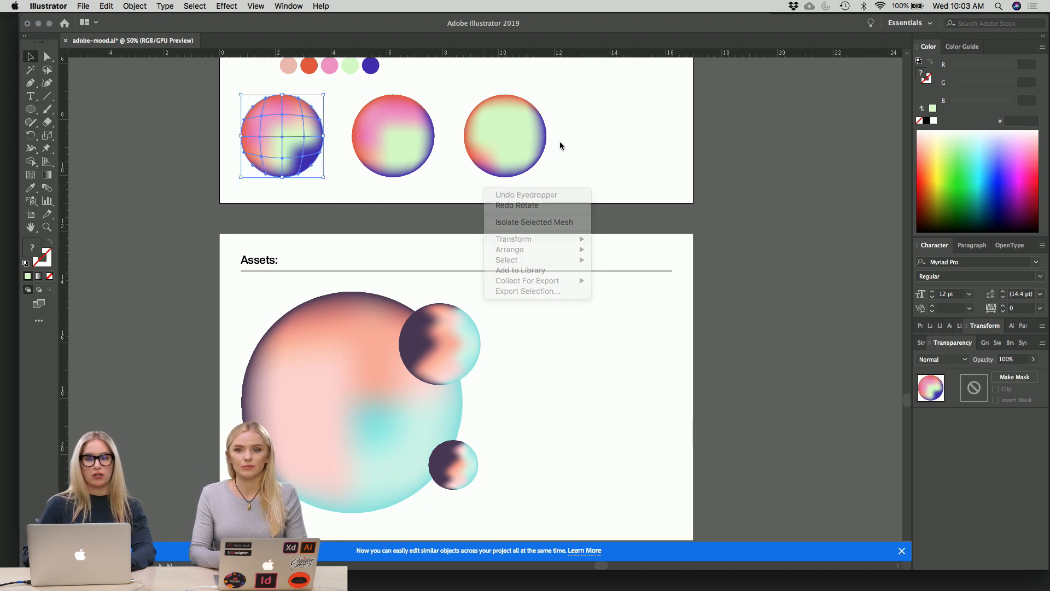
pyautogui.click(536, 145)
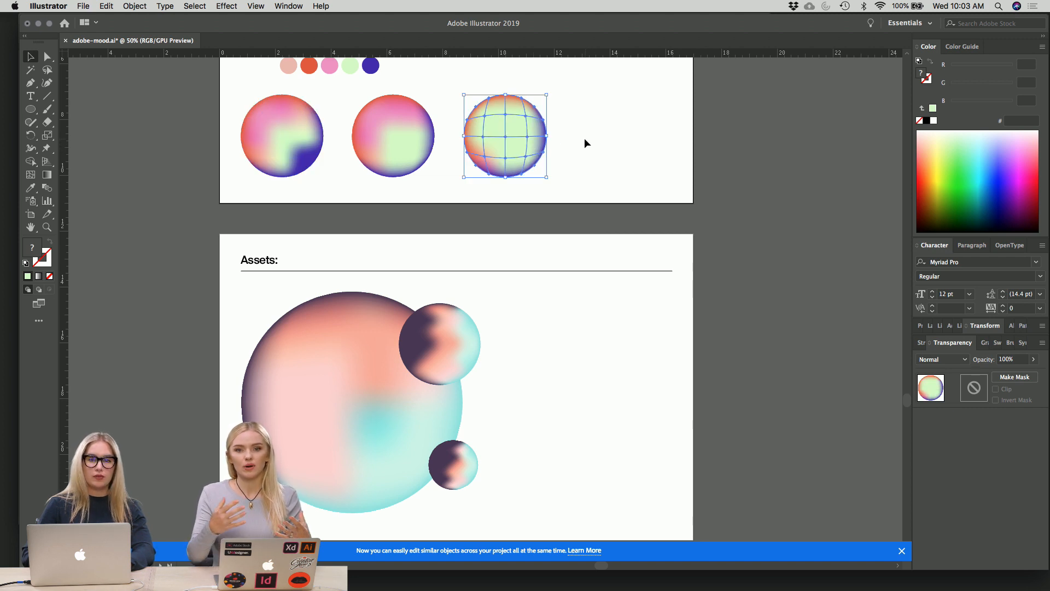
pyautogui.press('a')
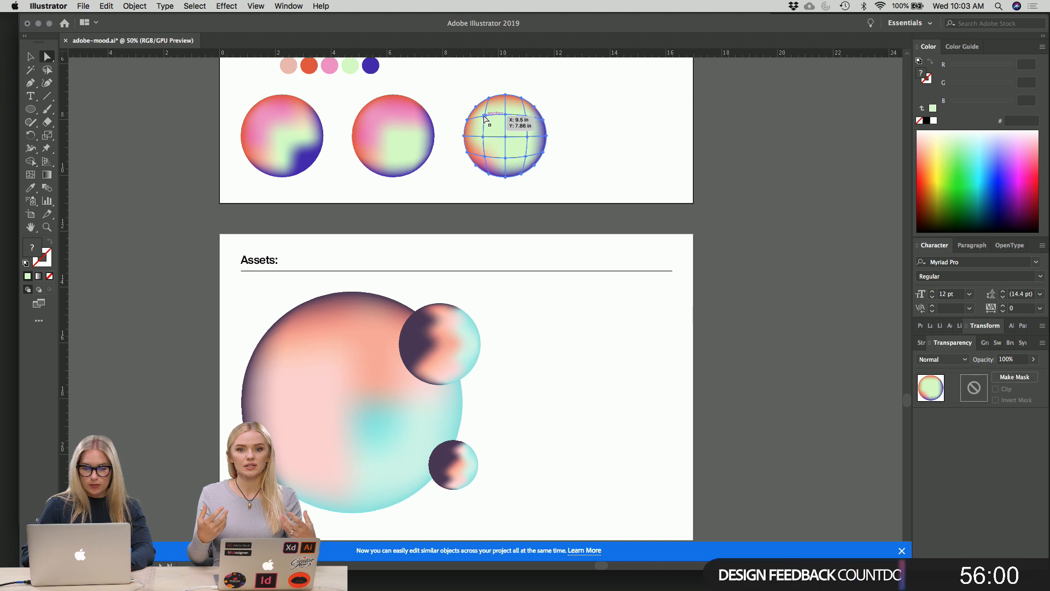
pyautogui.rightClick(612, 139)
pyautogui.click(590, 134)
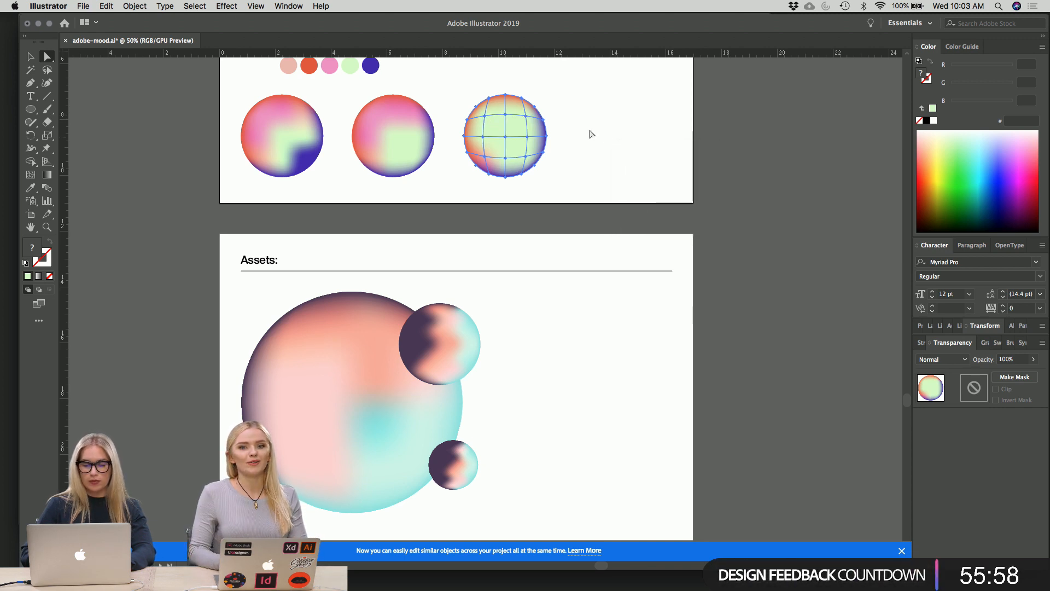
pyautogui.click(590, 134)
# - Sample the pink swatch onto a mesh point of the third circle, then undo it
pyautogui.click(526, 137)
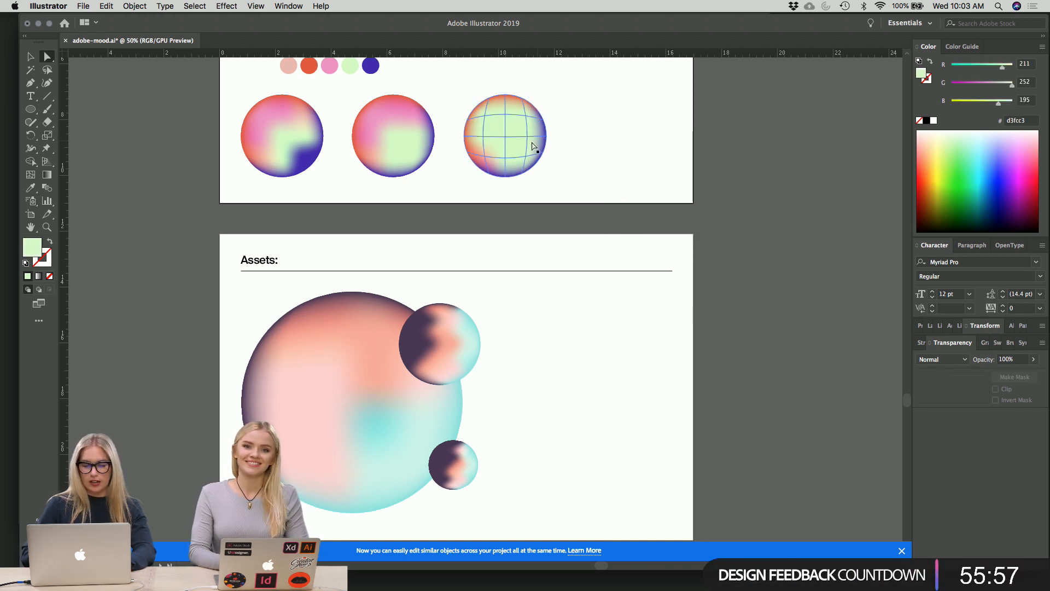
pyautogui.click(486, 116)
pyautogui.press('i')
pyautogui.click(334, 66)
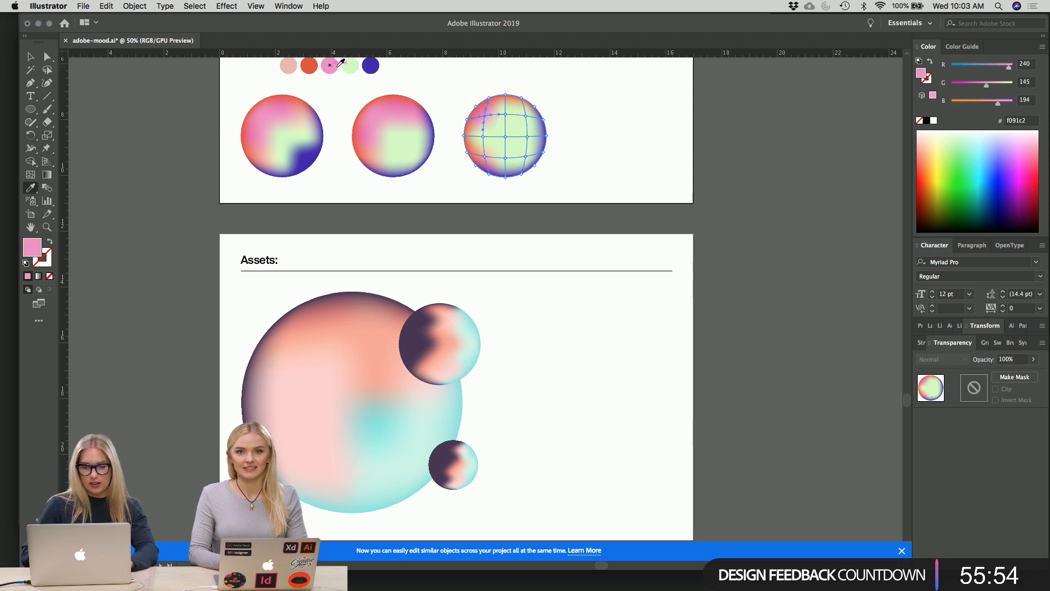
pyautogui.press('v')
pyautogui.click(591, 126)
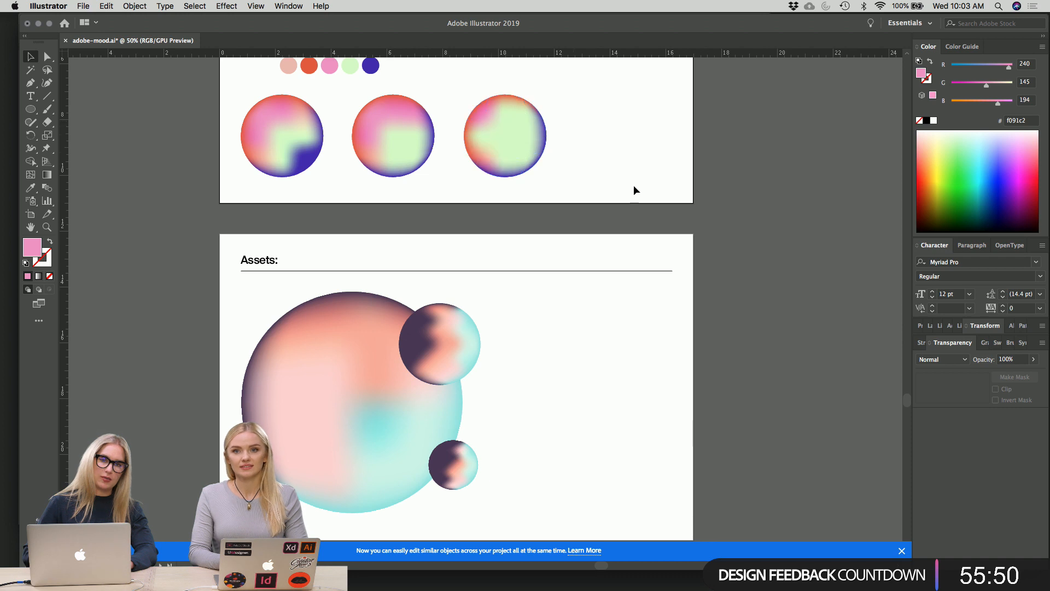
pyautogui.hotkey('ctrl', 'z')
pyautogui.click(617, 167)
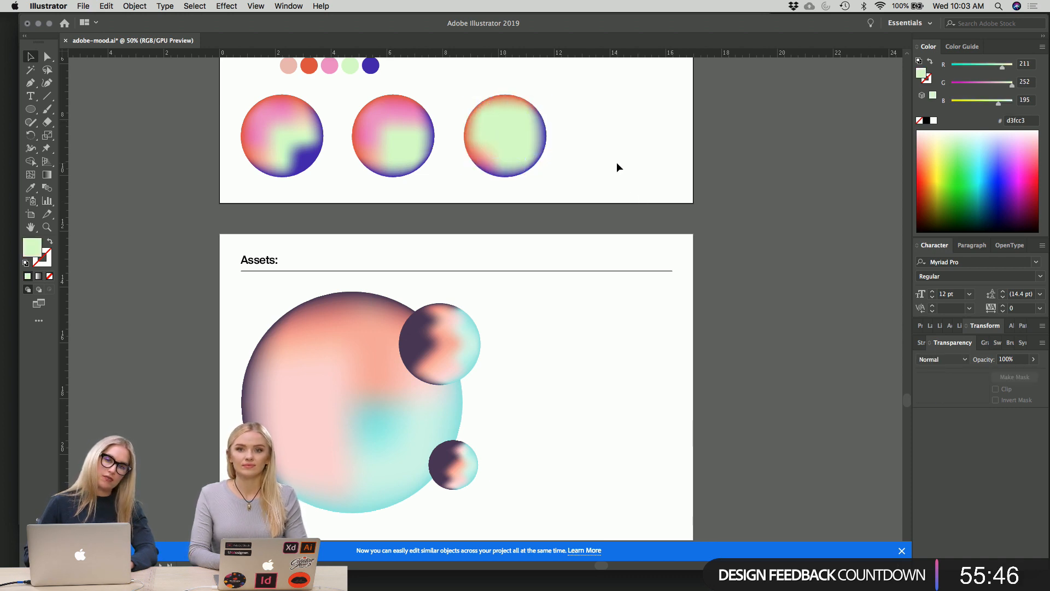
# - Check the third circle's mesh, then select the first gradient circle
pyautogui.scroll(-1, 616, 162)
pyautogui.click(521, 153)
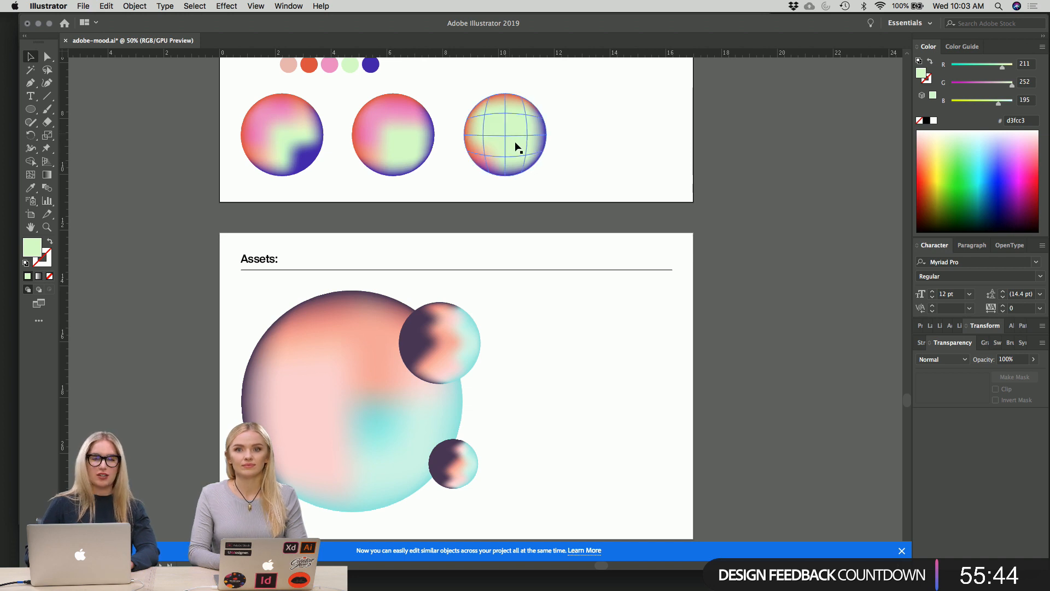
pyautogui.click(337, 153)
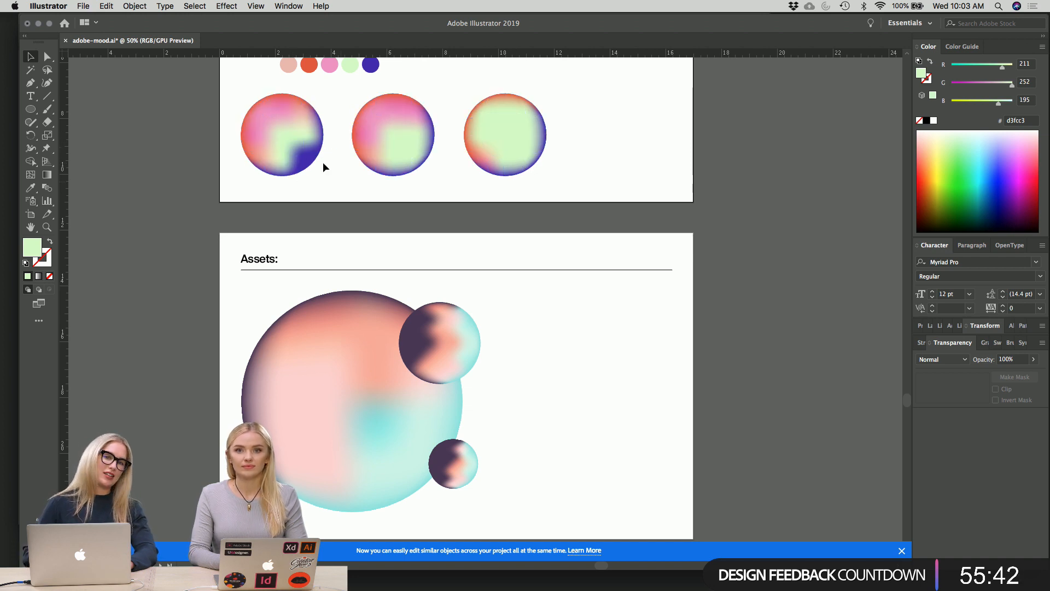
pyautogui.click(315, 160)
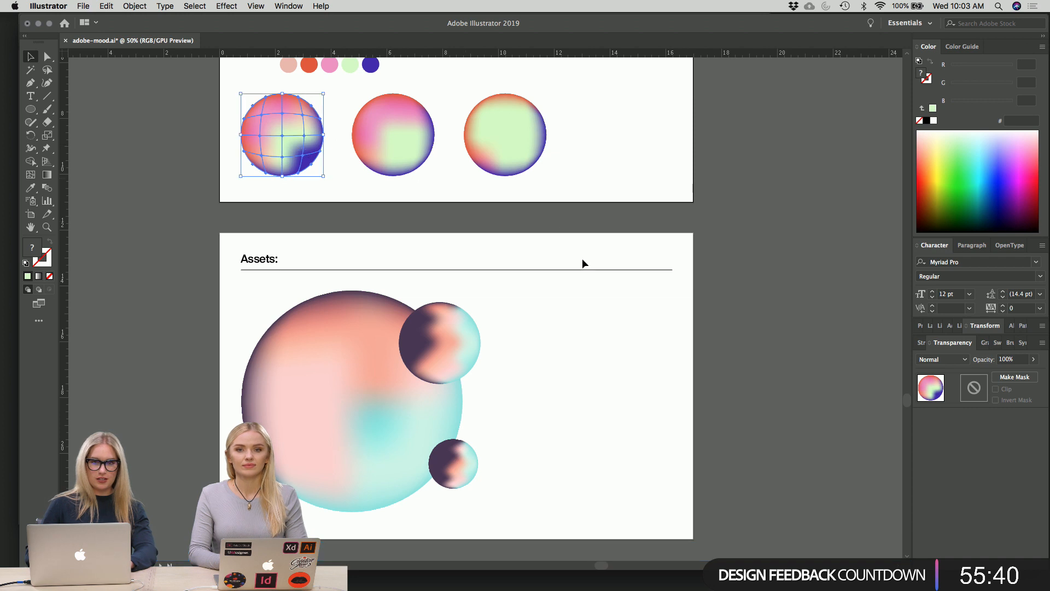
# - Paste the first mesh circle right of the Assets circles and enlarge it to about 5 inches
pyautogui.click(628, 321)
pyautogui.scroll(-5, 628, 320)
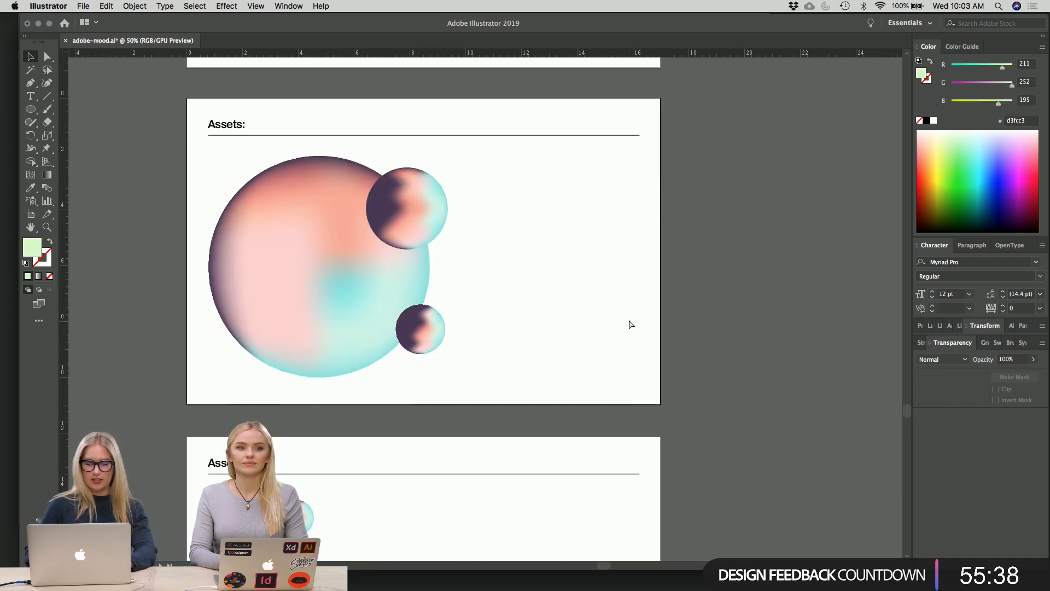
pyautogui.press('cmd+v')
pyautogui.moveTo(511, 304); pyautogui.dragTo(607, 287)
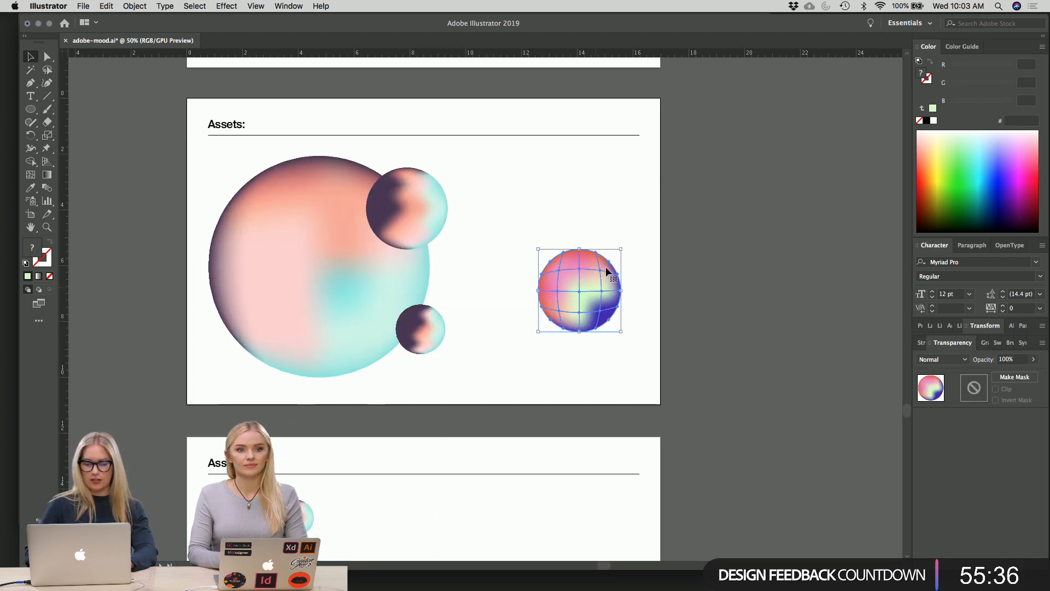
pyautogui.click(632, 244)
pyautogui.hscroll(-1, 632, 243)
pyautogui.click(569, 283)
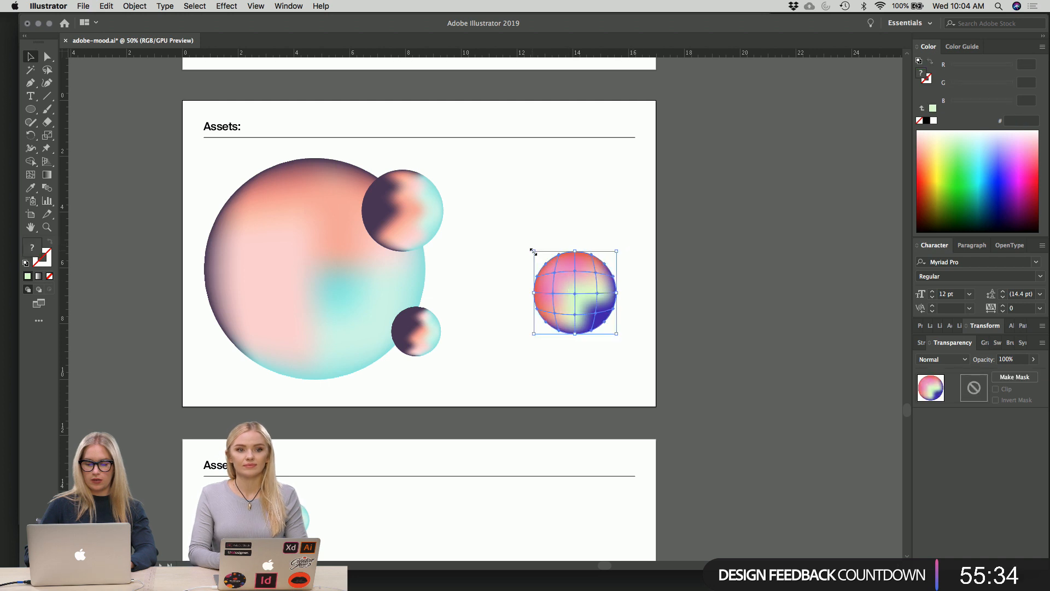
pyautogui.moveTo(534, 251); pyautogui.dragTo(474, 193)
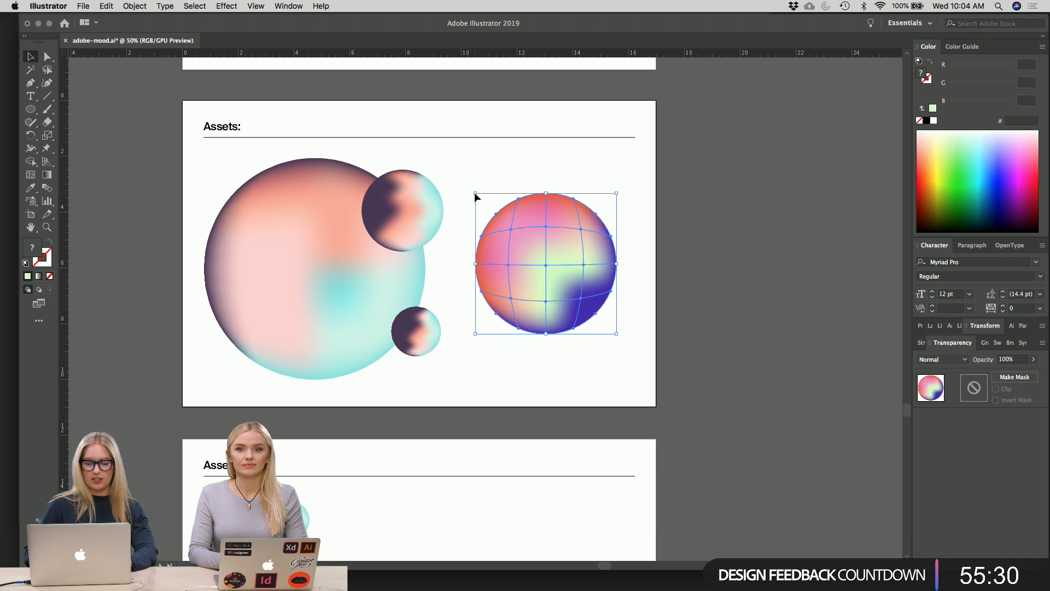
pyautogui.click(493, 154)
pyautogui.scroll(6, 667, 194)
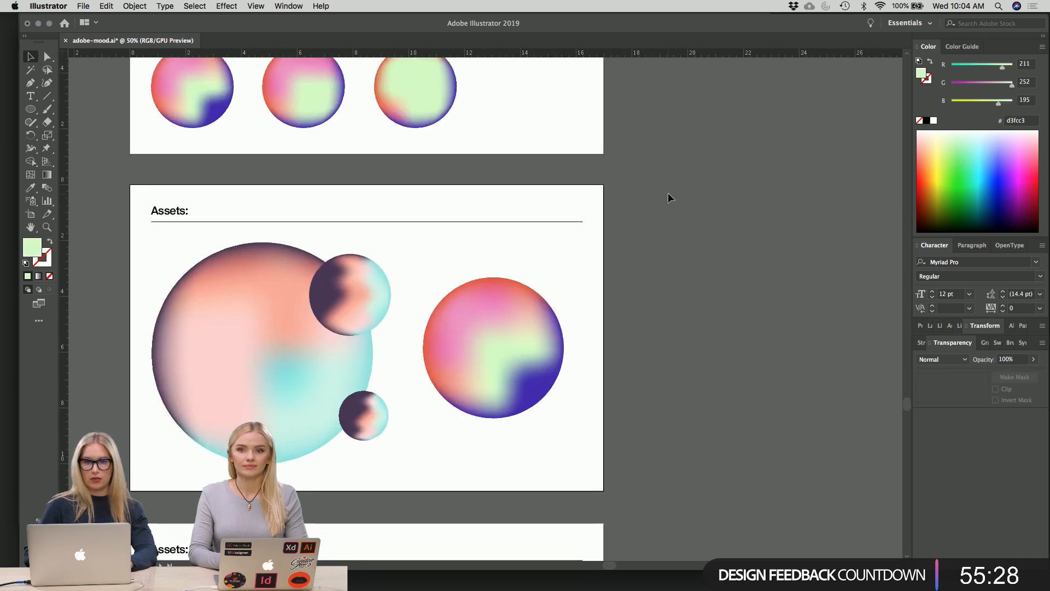
# - Paste copies of the middle and right mesh circles onto Assets and shrink them
pyautogui.click(341, 204)
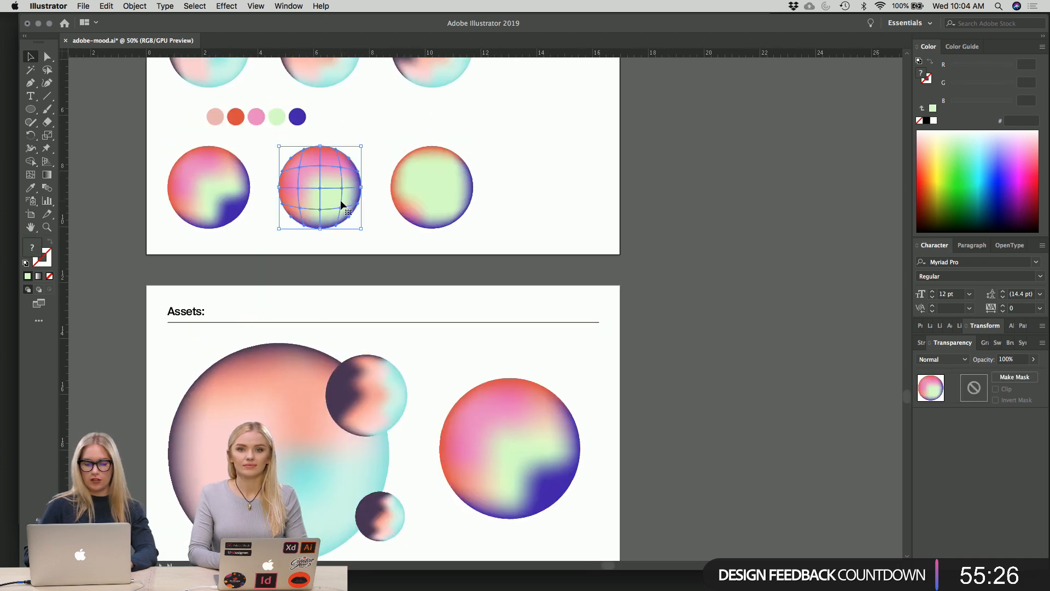
pyautogui.rightClick(496, 226)
pyautogui.click(335, 197)
pyautogui.click(488, 166)
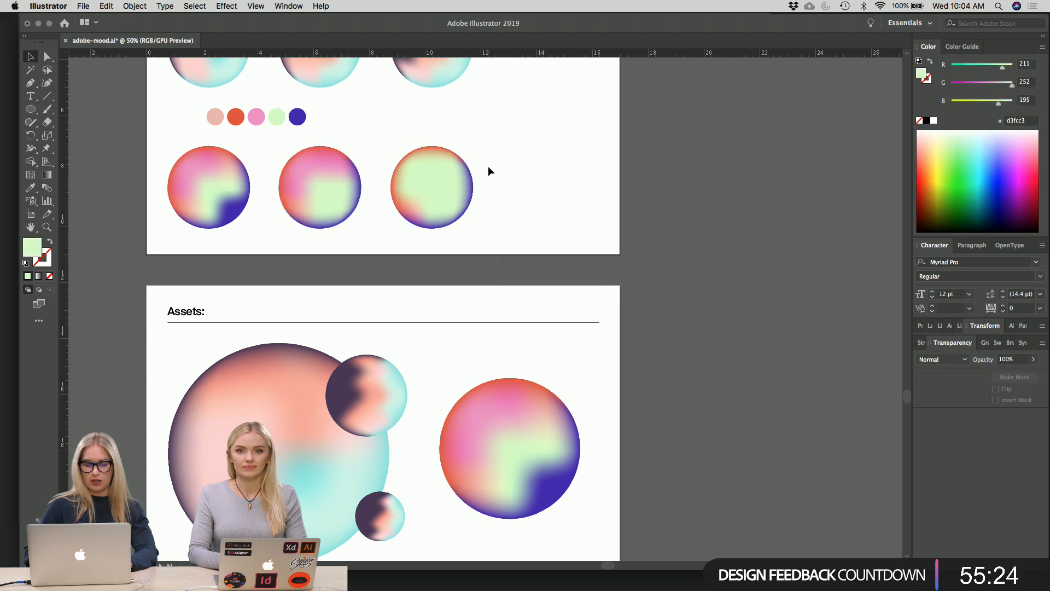
pyautogui.click(321, 197)
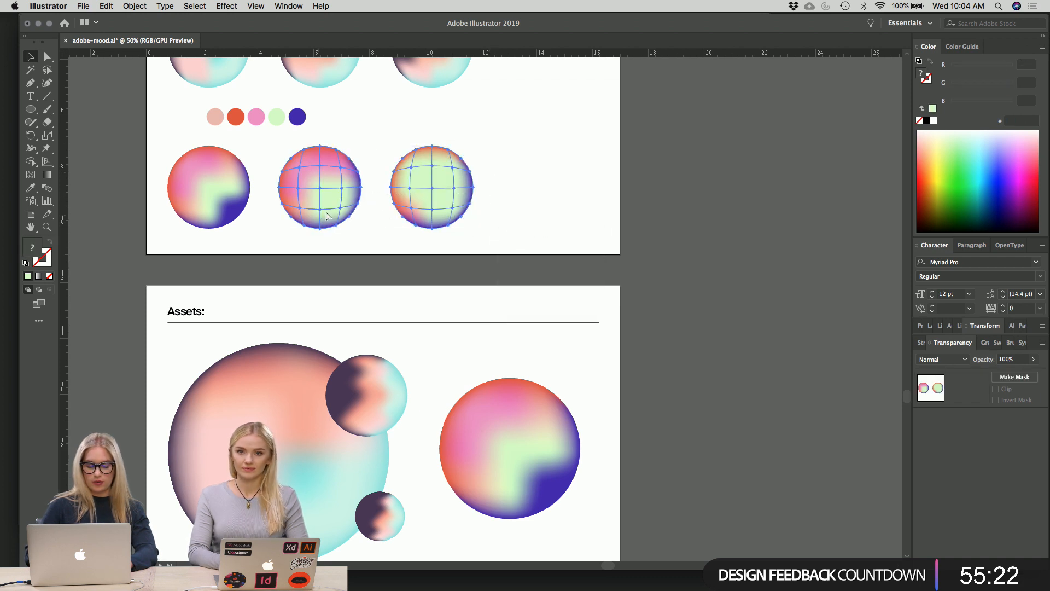
pyautogui.scroll(-4, 573, 187)
pyautogui.scroll(-3, 575, 191)
pyautogui.hotkey('ctrl', 'v')
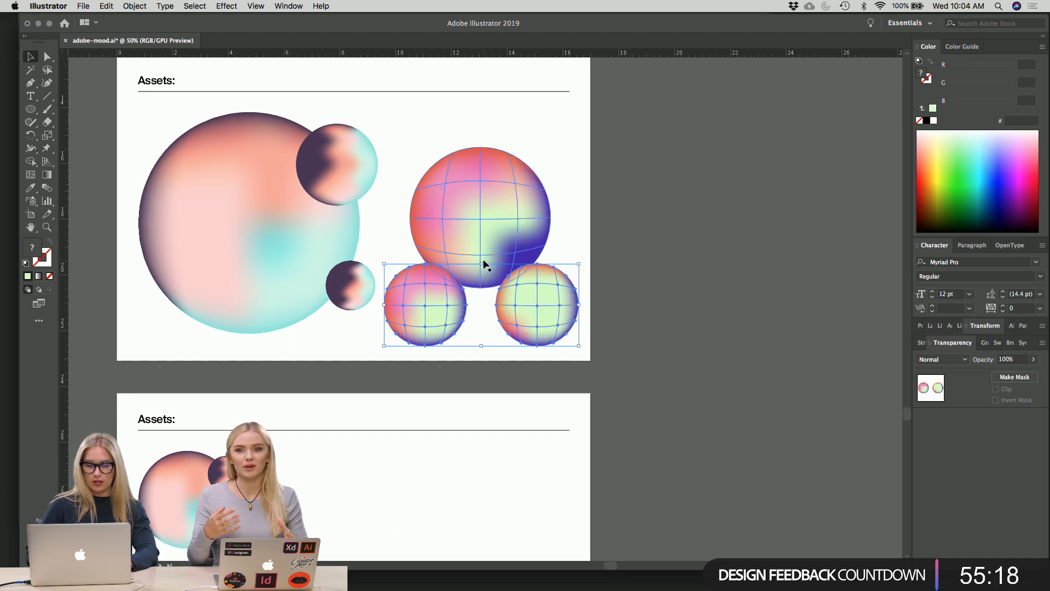
pyautogui.moveTo(483, 264); pyautogui.dragTo(551, 175)
pyautogui.click(553, 311)
# - Slightly enlarge the upper-right small circle and move the other onto the large circle's lower edge
pyautogui.click(596, 198)
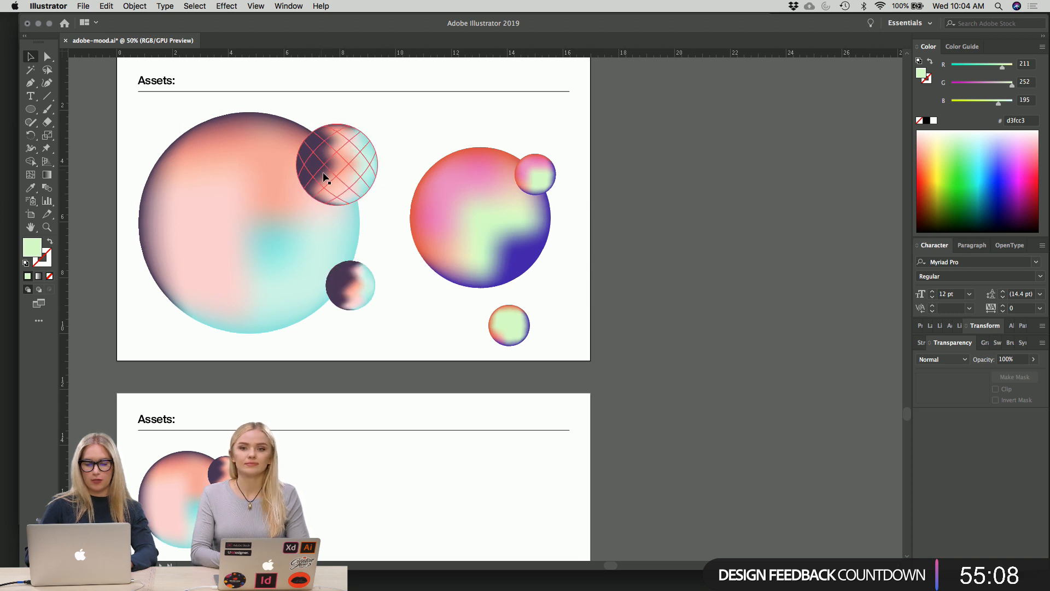
pyautogui.click(534, 176)
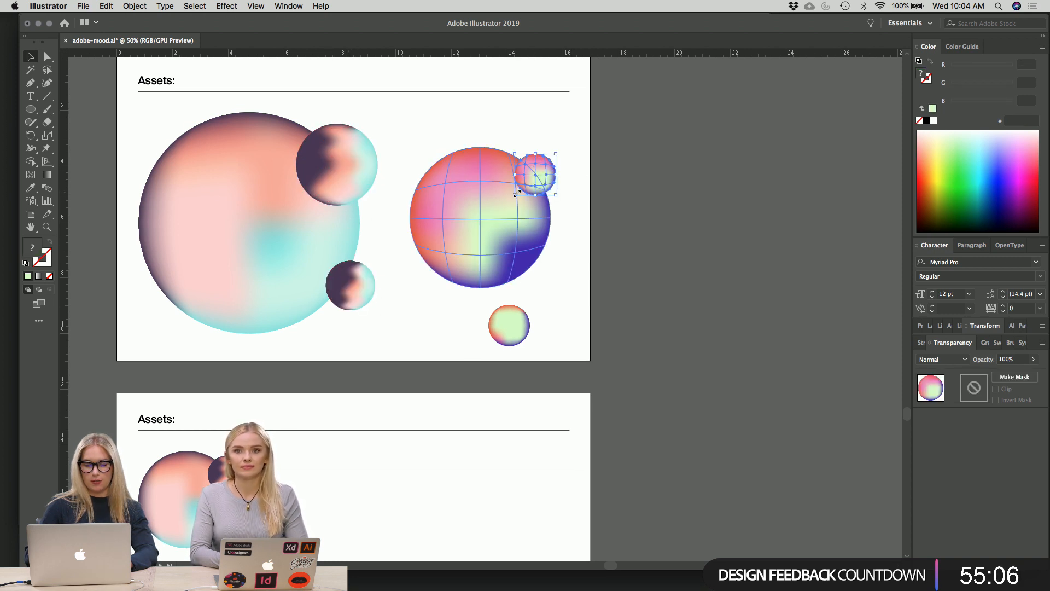
pyautogui.moveTo(517, 193); pyautogui.dragTo(499, 208)
pyautogui.click(608, 213)
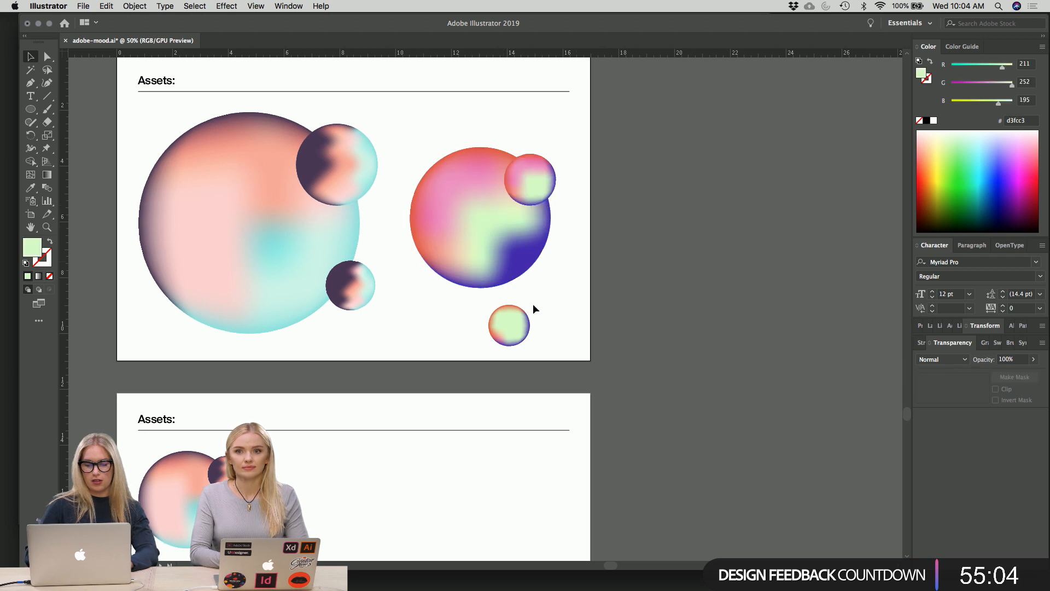
pyautogui.moveTo(522, 325); pyautogui.dragTo(530, 294)
pyautogui.click(536, 304)
pyautogui.click(519, 278)
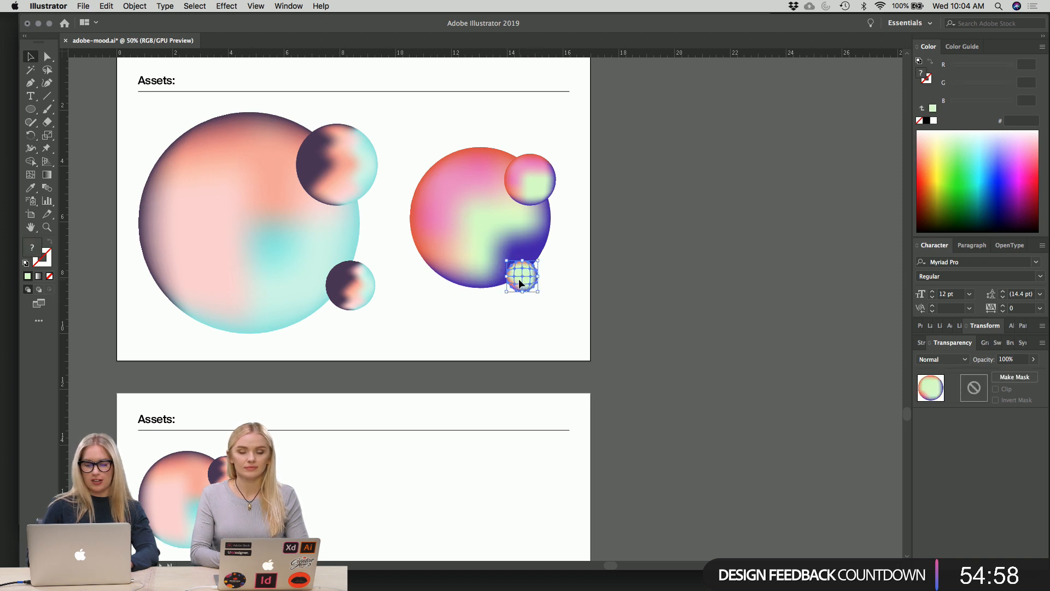
pyautogui.click(547, 356)
# - Nudge the lower small circle up and right with Shift+arrow keys
pyautogui.scroll(1, 547, 356)
pyautogui.hscroll(-1, 547, 356)
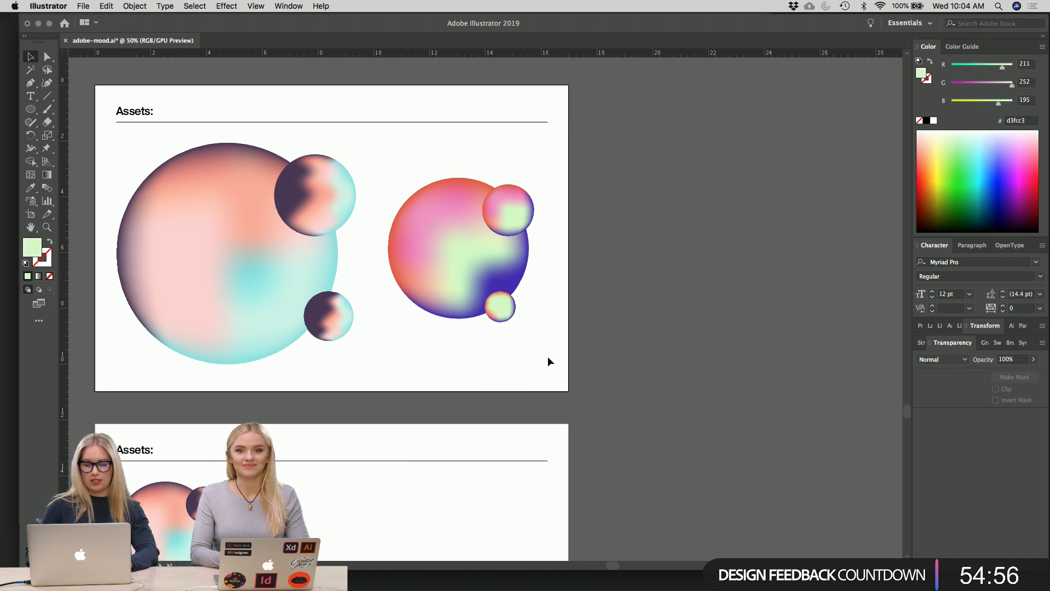
pyautogui.scroll(1, 547, 356)
pyautogui.hscroll(1, 547, 356)
pyautogui.click(476, 320)
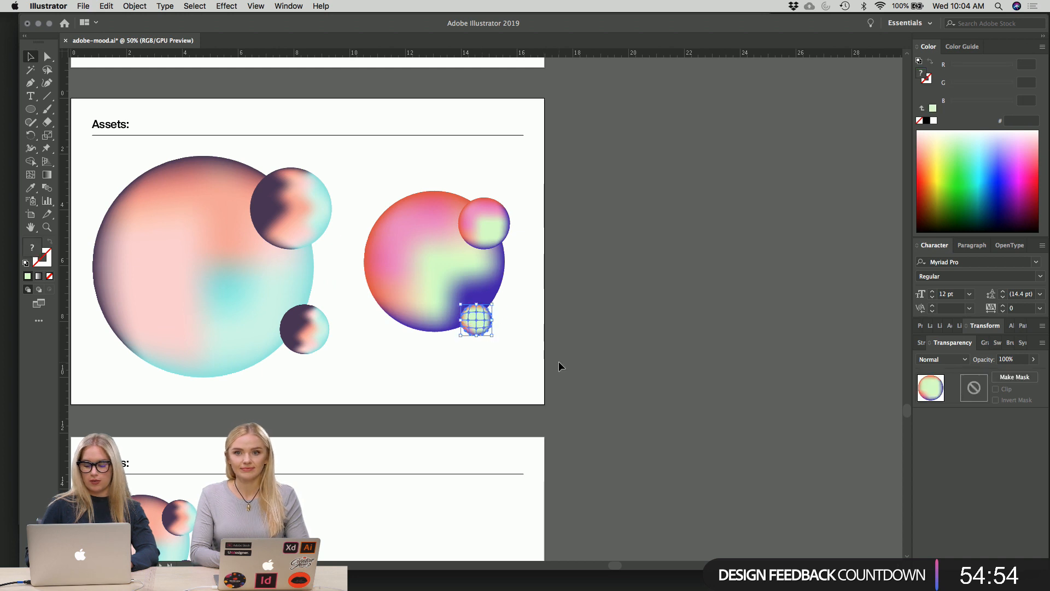
pyautogui.hotkey('shift', 'Up')
pyautogui.hotkey('shift', 'Up')
pyautogui.hotkey('shift', 'Right')
pyautogui.hotkey('shift', 'Right')
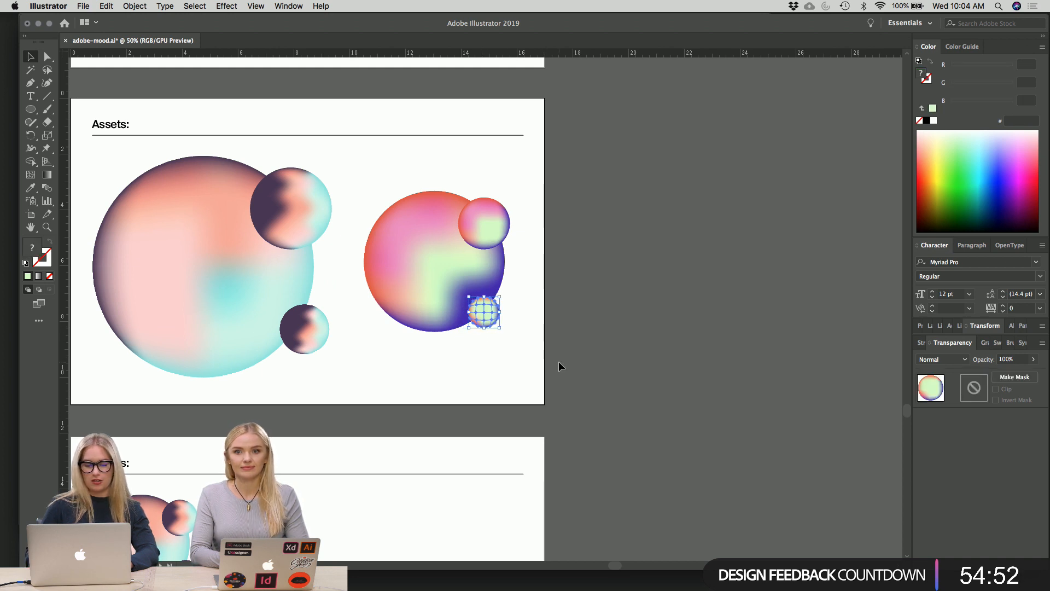
pyautogui.click(535, 380)
pyautogui.scroll(1, 535, 380)
# - Try rotating the small green circle by 135°, then undo it
pyautogui.hscroll(-1, 535, 379)
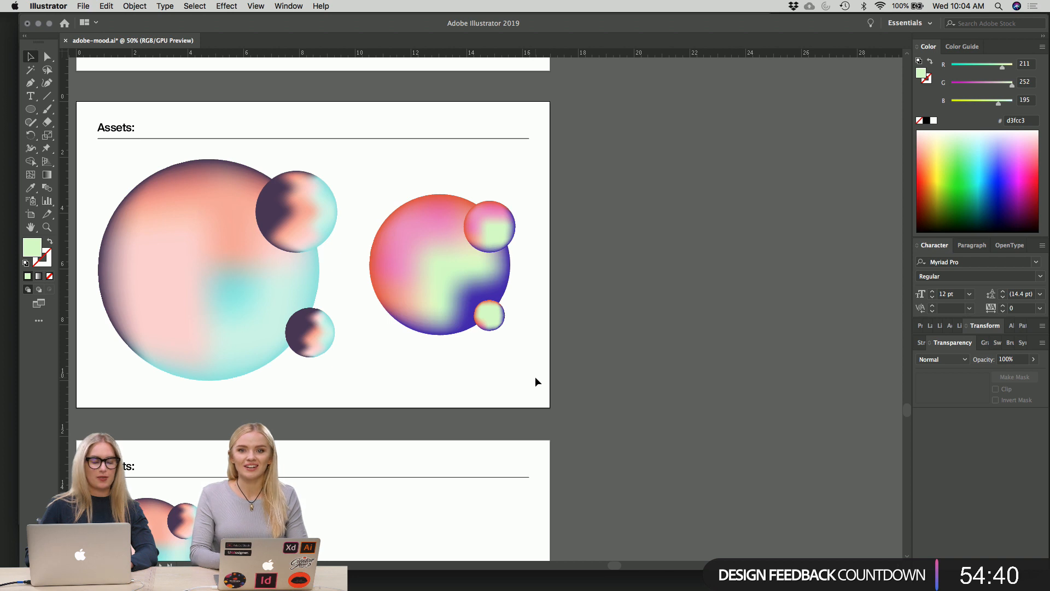
pyautogui.click(495, 323)
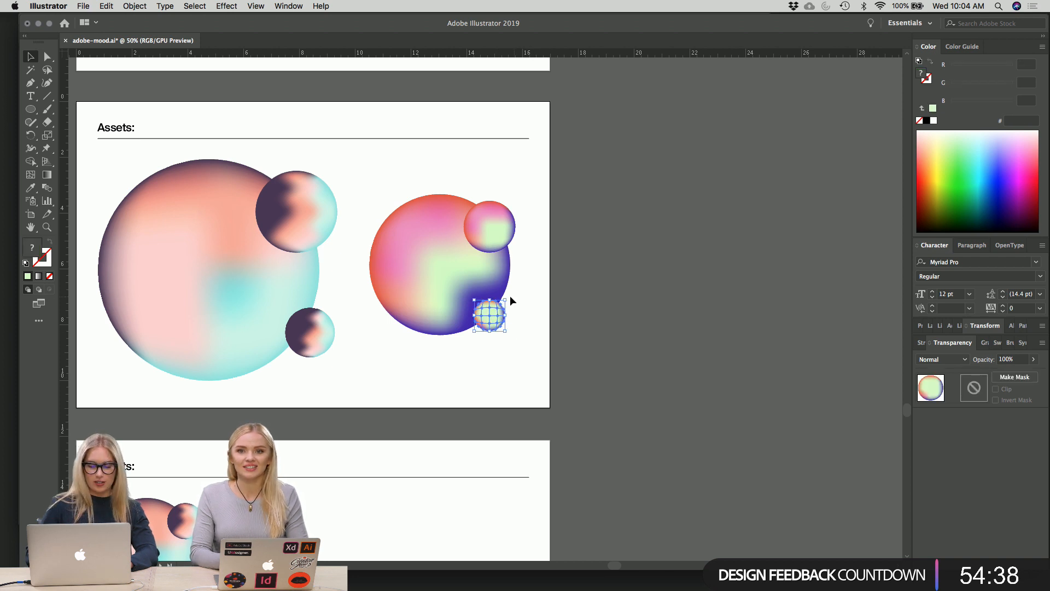
pyautogui.click(520, 317)
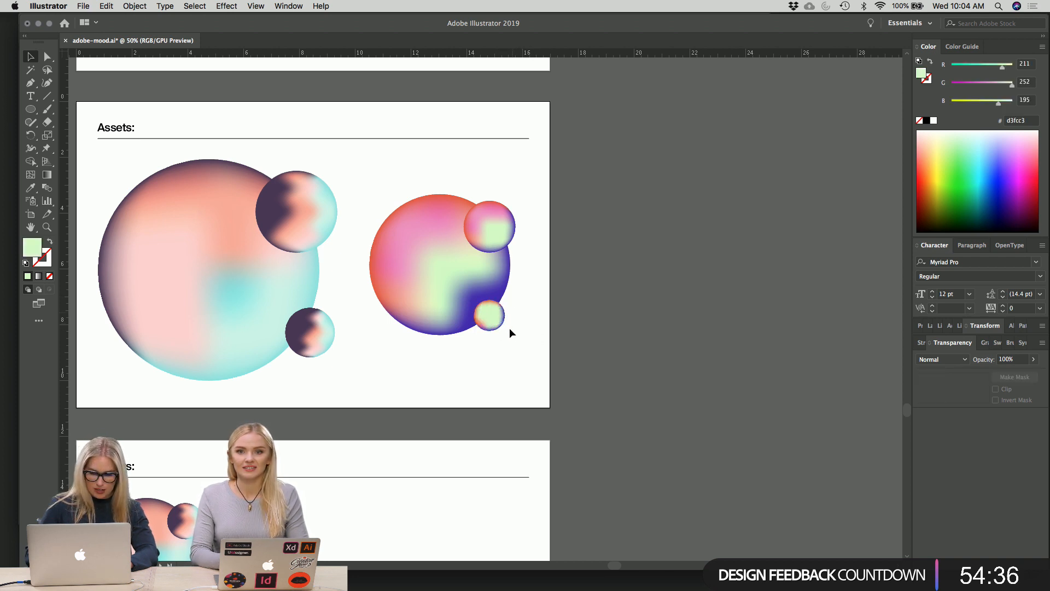
pyautogui.click(496, 318)
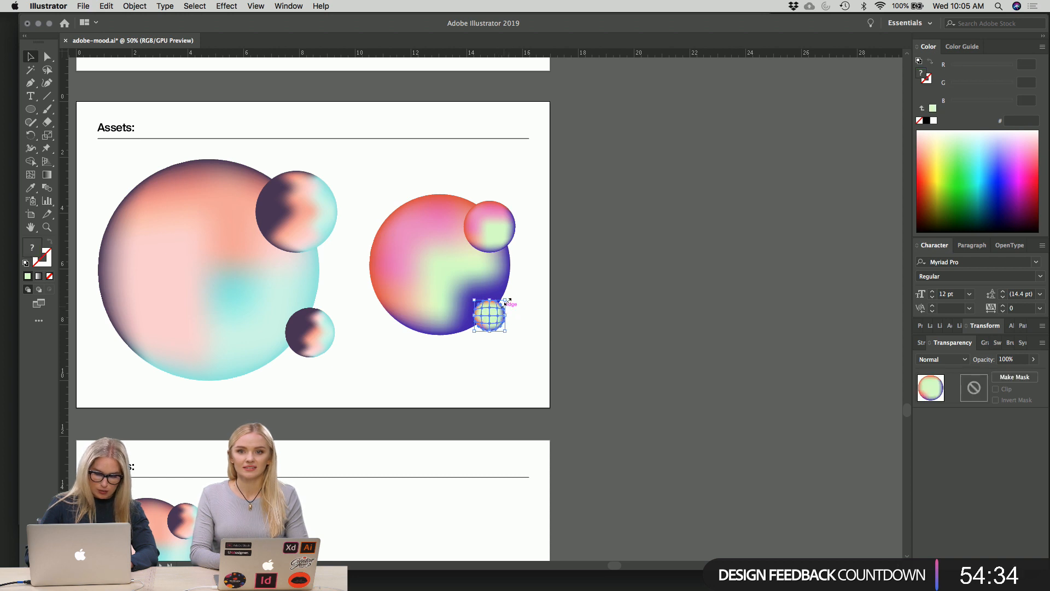
pyautogui.moveTo(506, 301); pyautogui.dragTo(448, 316)
pyautogui.click(495, 355)
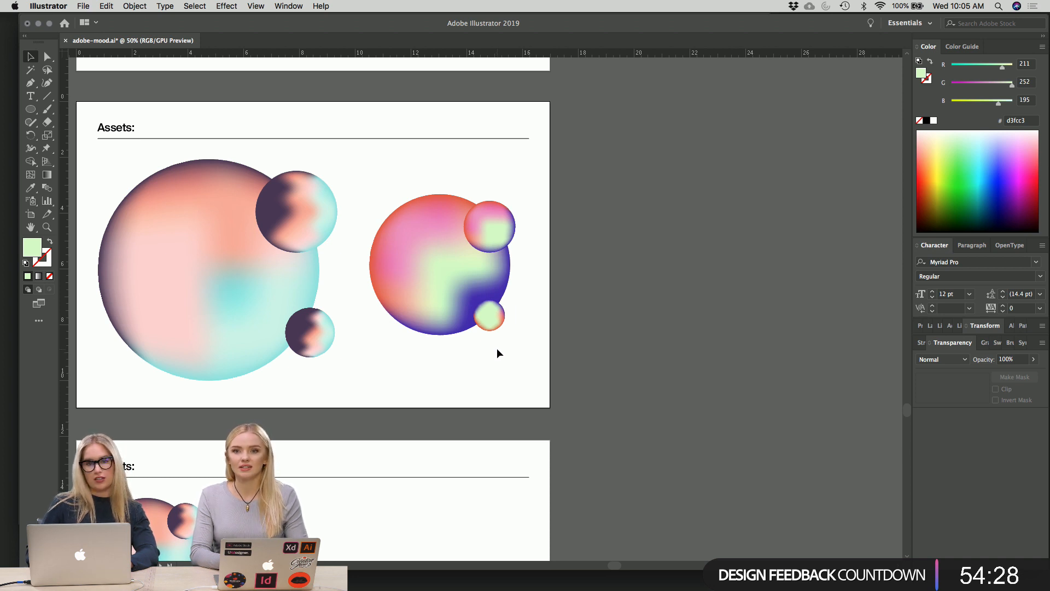
pyautogui.press('super+z')
pyautogui.click(498, 349)
# - Zoom in on the circle group, then zoom out to 66.67% and scroll up to the Assets artboard
pyautogui.press('super+equal')
pyautogui.press('super+equal')
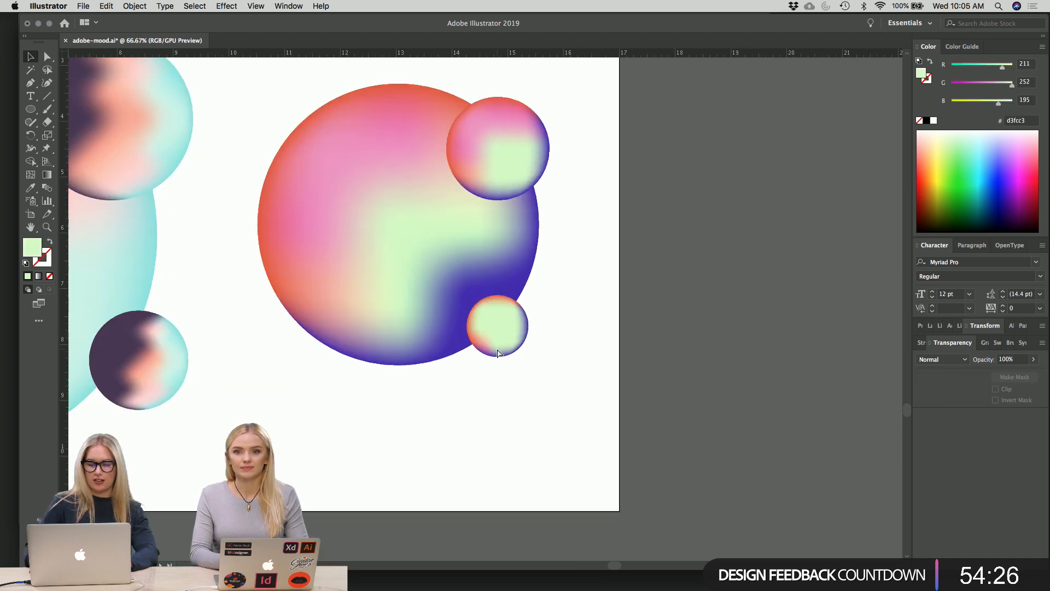
pyautogui.scroll(3, 602, 350)
pyautogui.scroll(2, 647, 353)
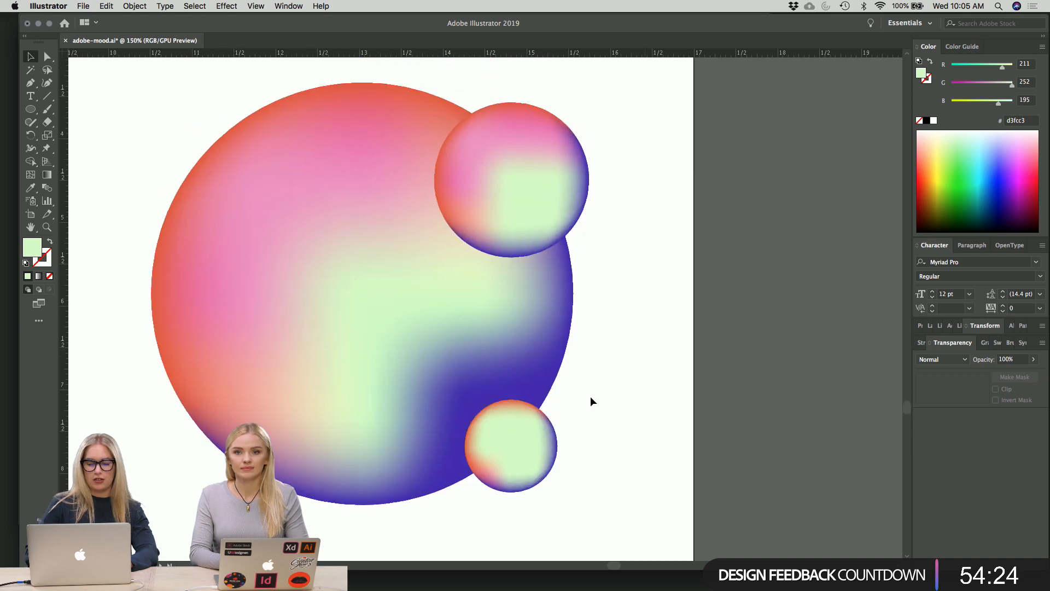
pyautogui.hscroll(-2, 681, 405)
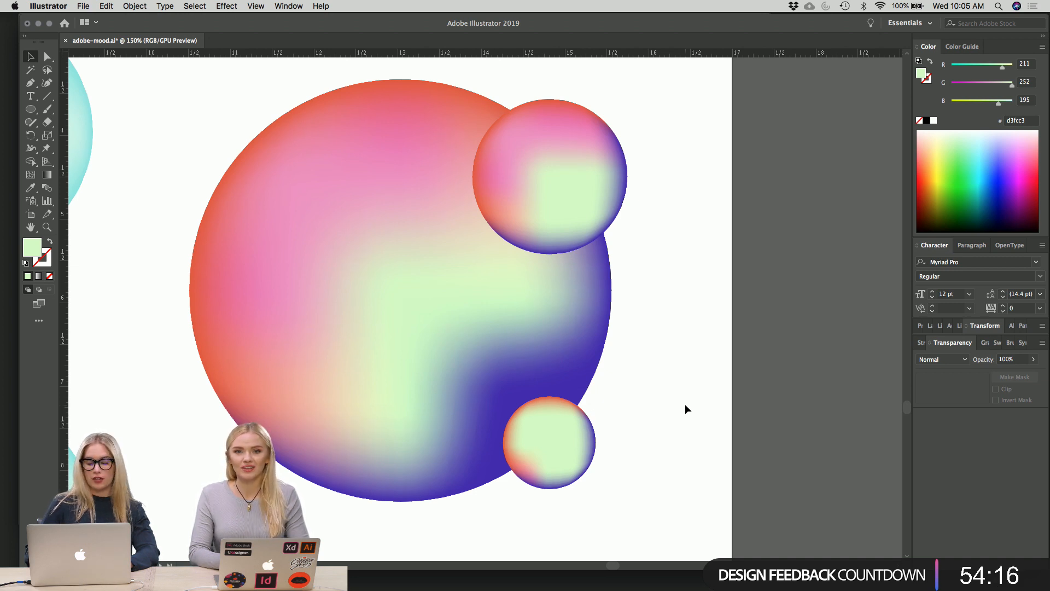
pyautogui.press('super+minus')
pyautogui.press('super+minus')
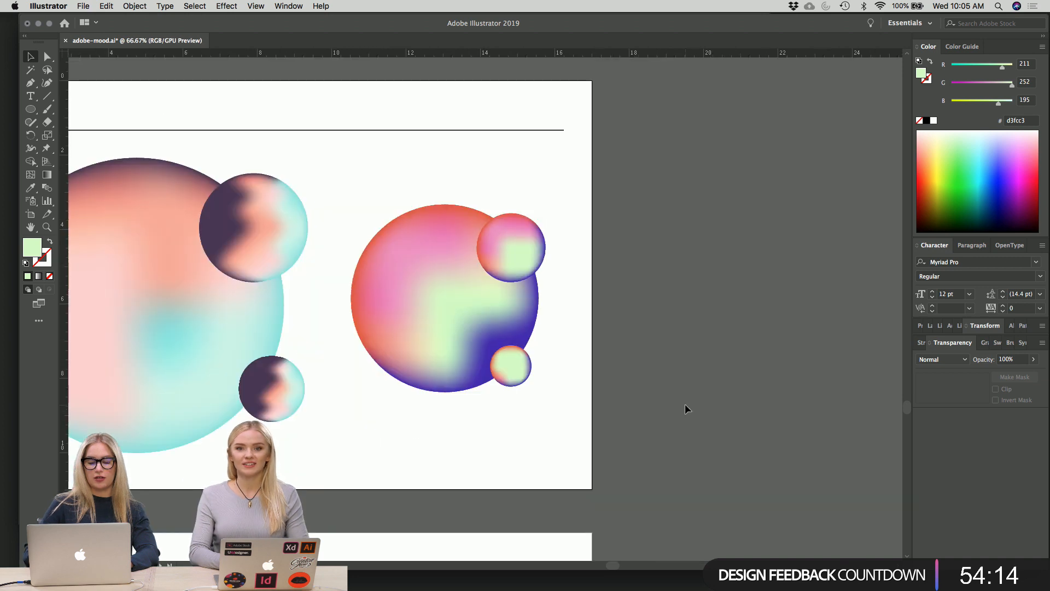
pyautogui.scroll(10, 685, 409)
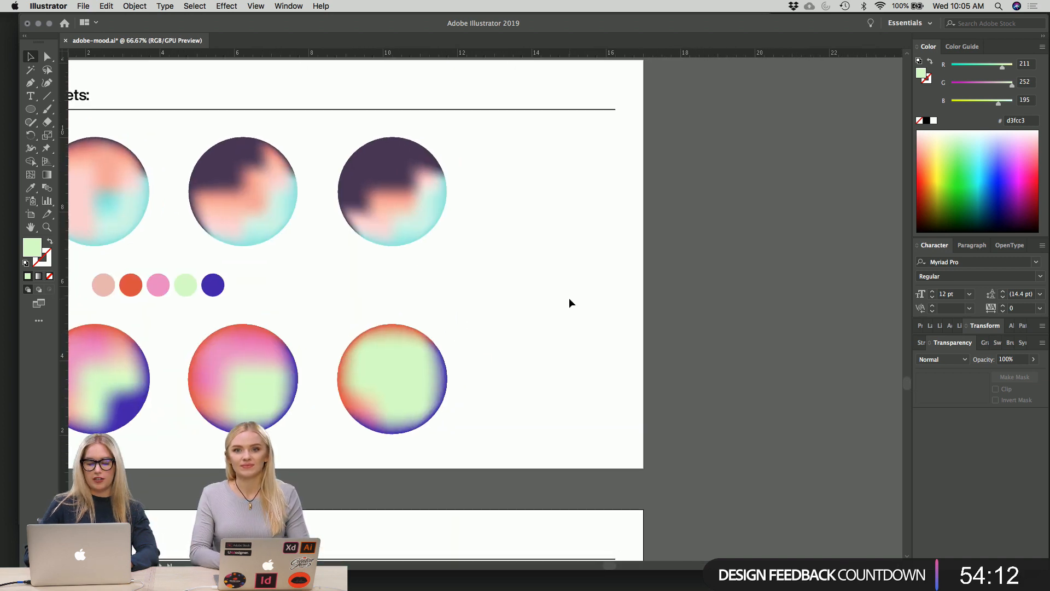
pyautogui.press('l')
pyautogui.moveTo(494, 237); pyautogui.dragTo(601, 317)
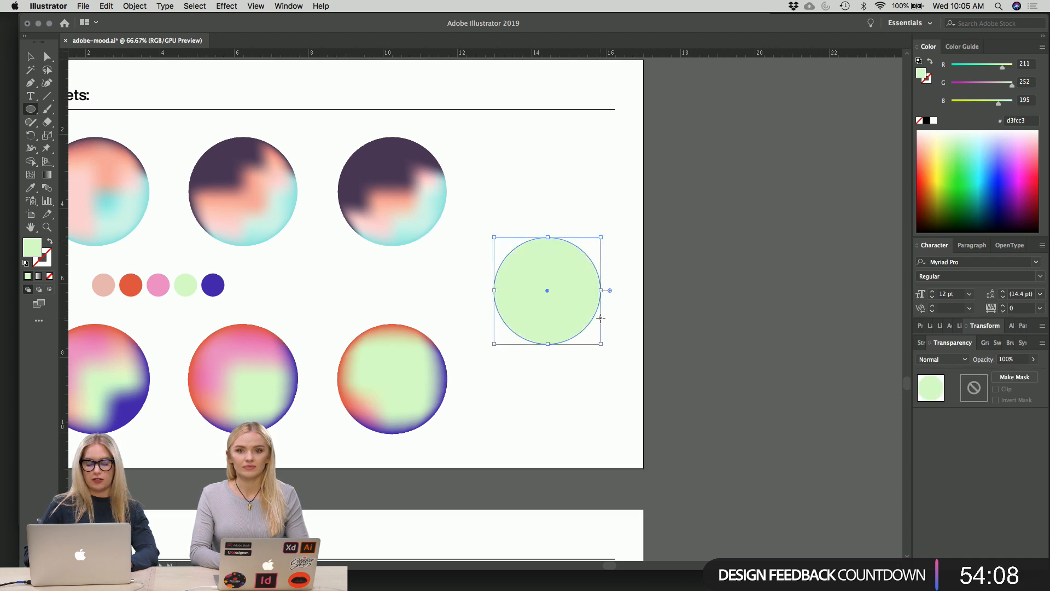
pyautogui.press('v')
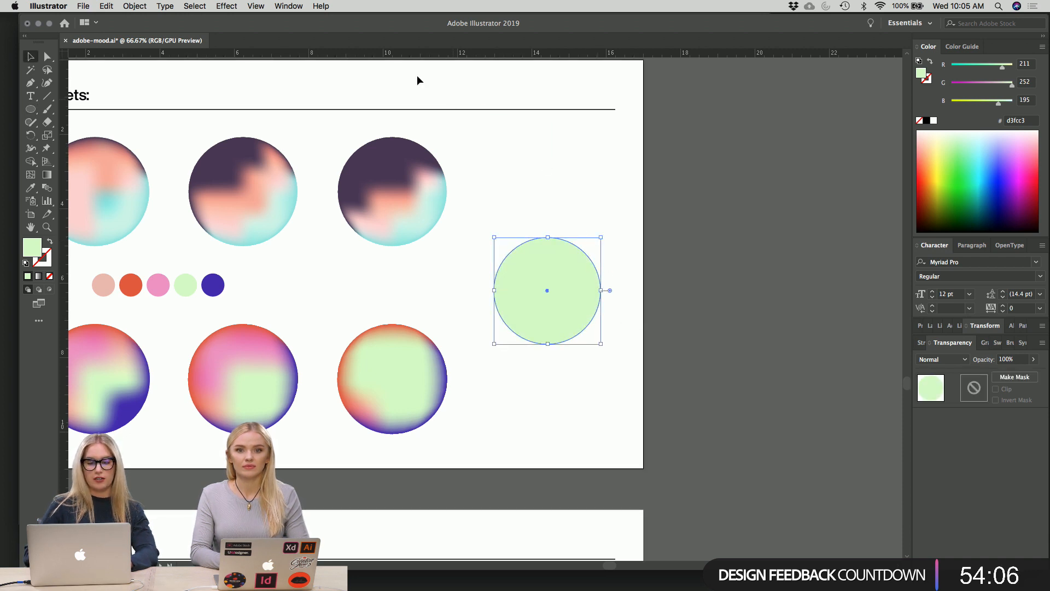
pyautogui.click(134, 7)
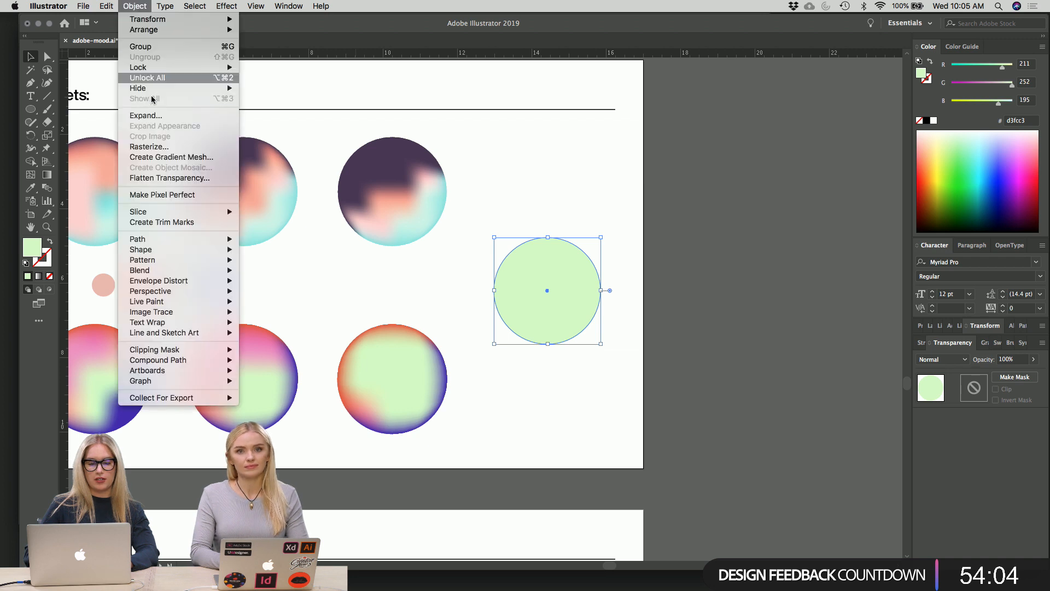
pyautogui.click(152, 158)
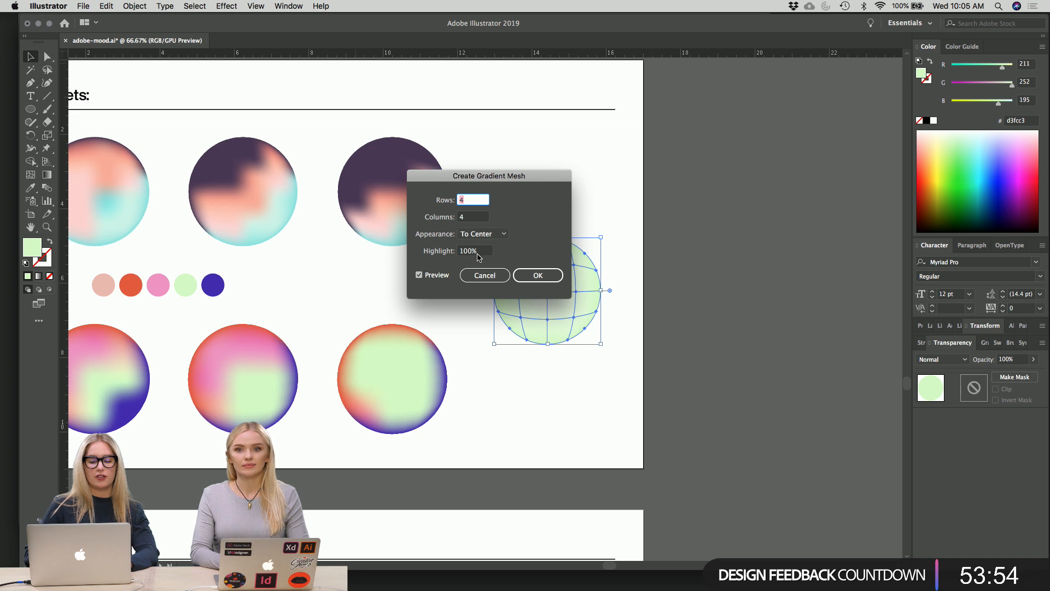
pyautogui.click(538, 276)
pyautogui.click(603, 199)
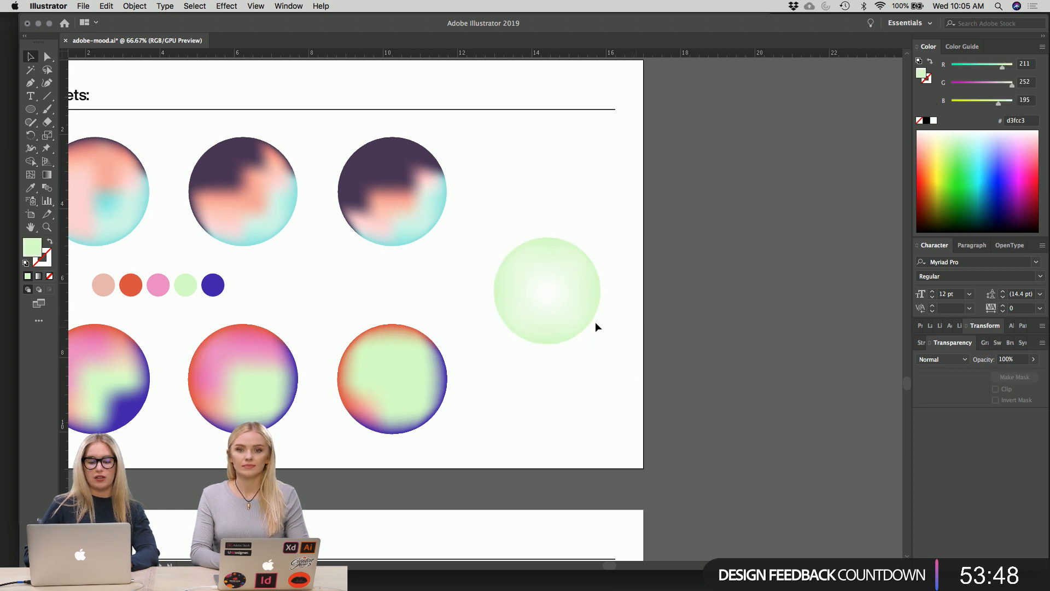
pyautogui.click(581, 325)
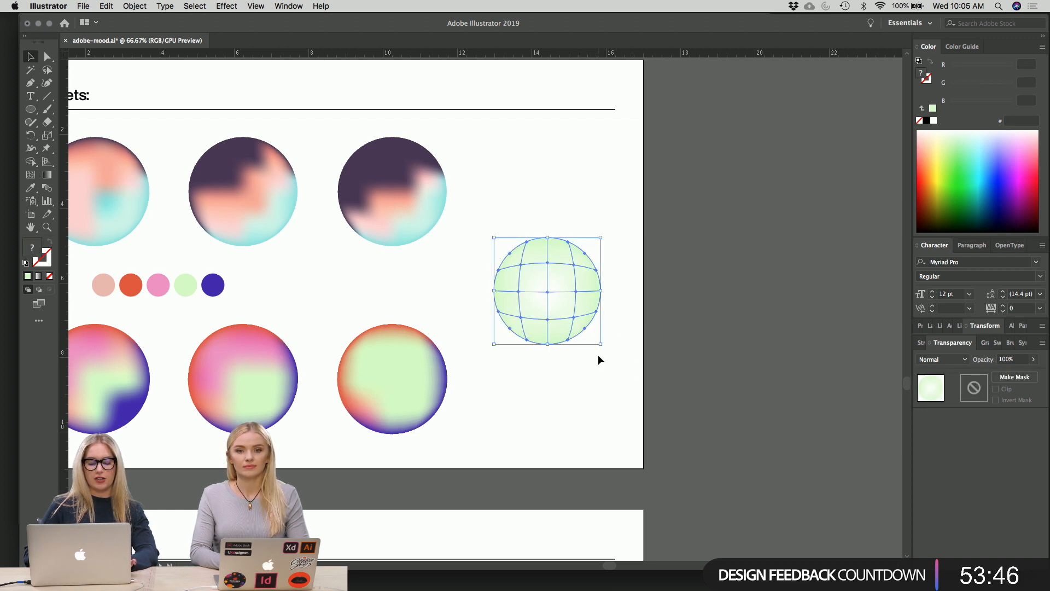
pyautogui.press('a')
pyautogui.click(548, 263)
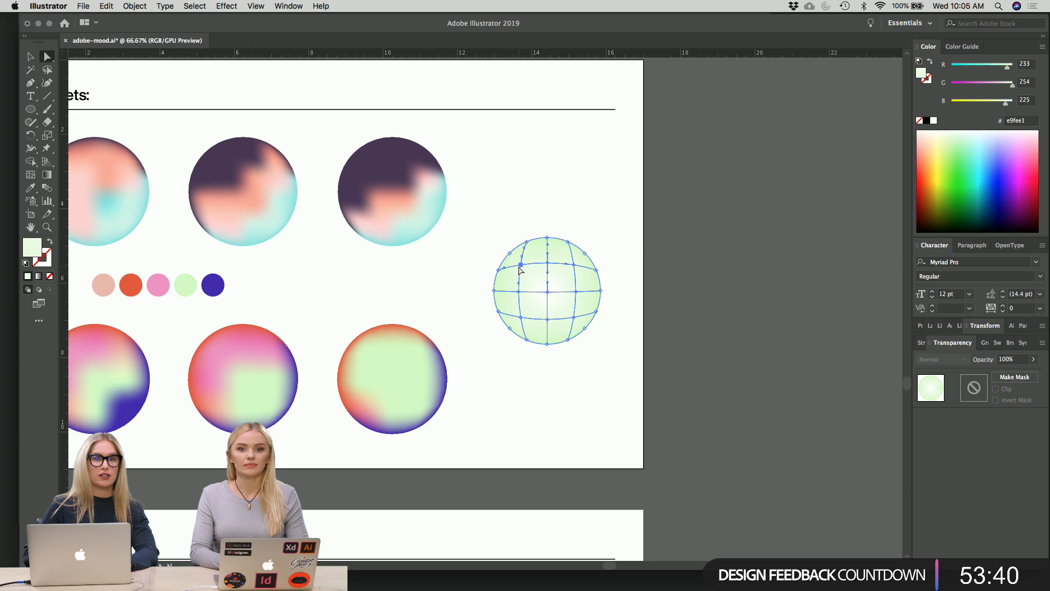
pyautogui.press('i')
pyautogui.click(221, 283)
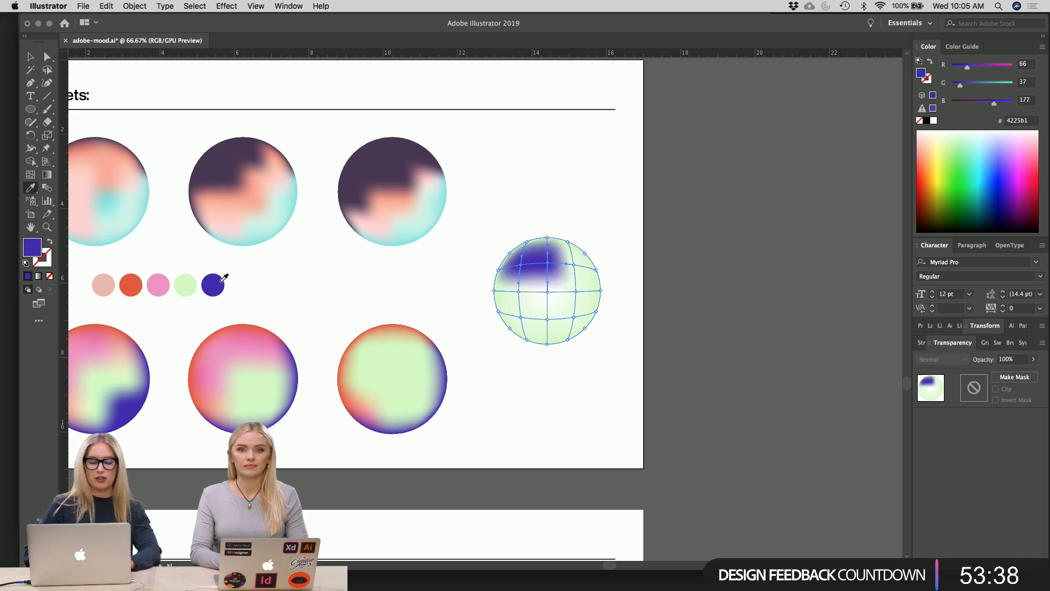
pyautogui.press('v')
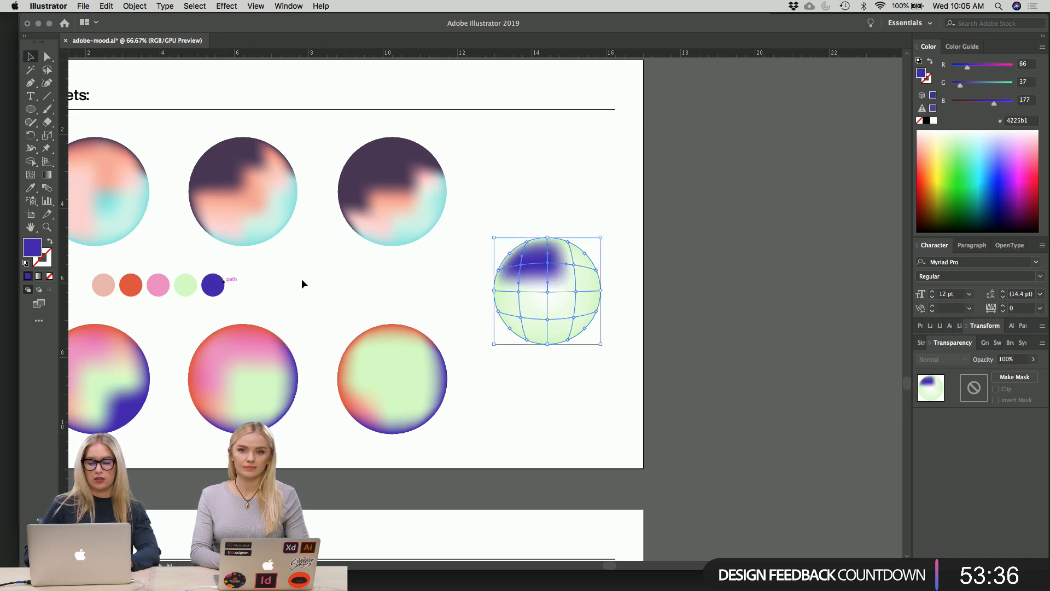
pyautogui.click(395, 283)
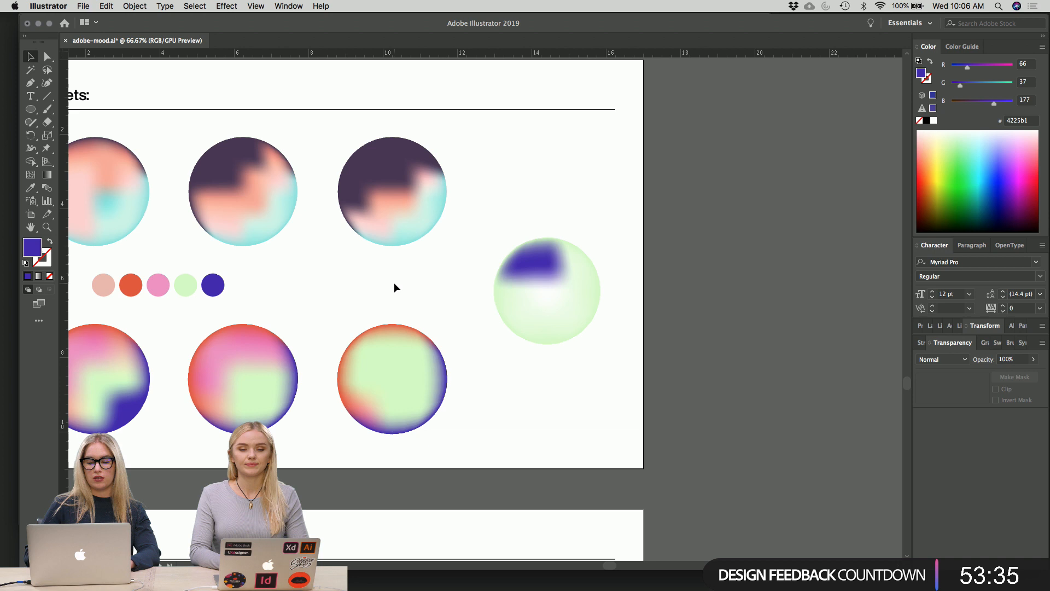
pyautogui.click(516, 285)
pyautogui.press('Delete')
# - Scroll down past the two sphere clusters to the Type font samples
pyautogui.hscroll(-5, 517, 285)
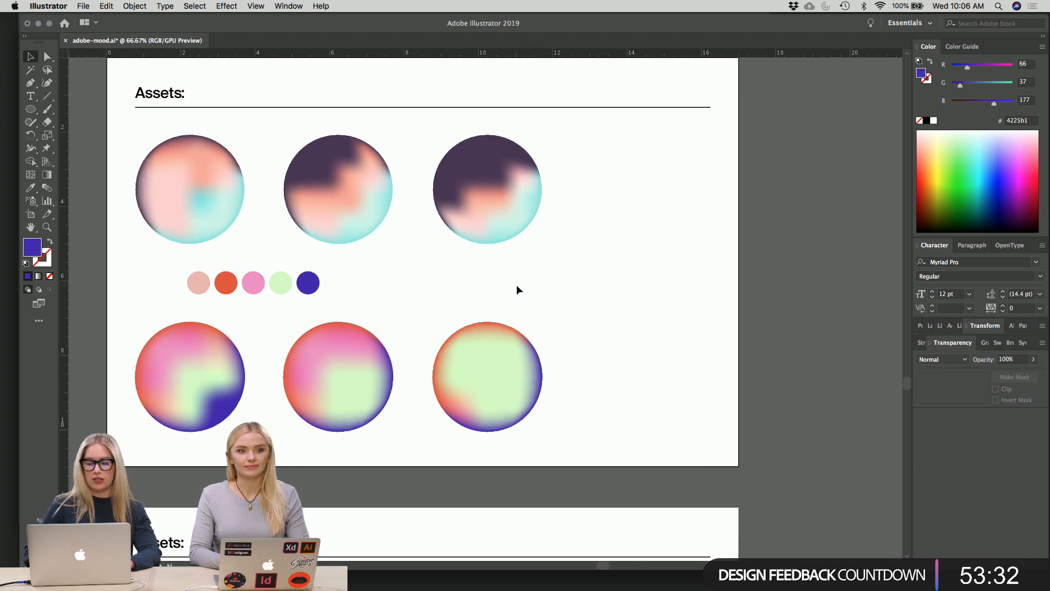
pyautogui.scroll(-2, 516, 289)
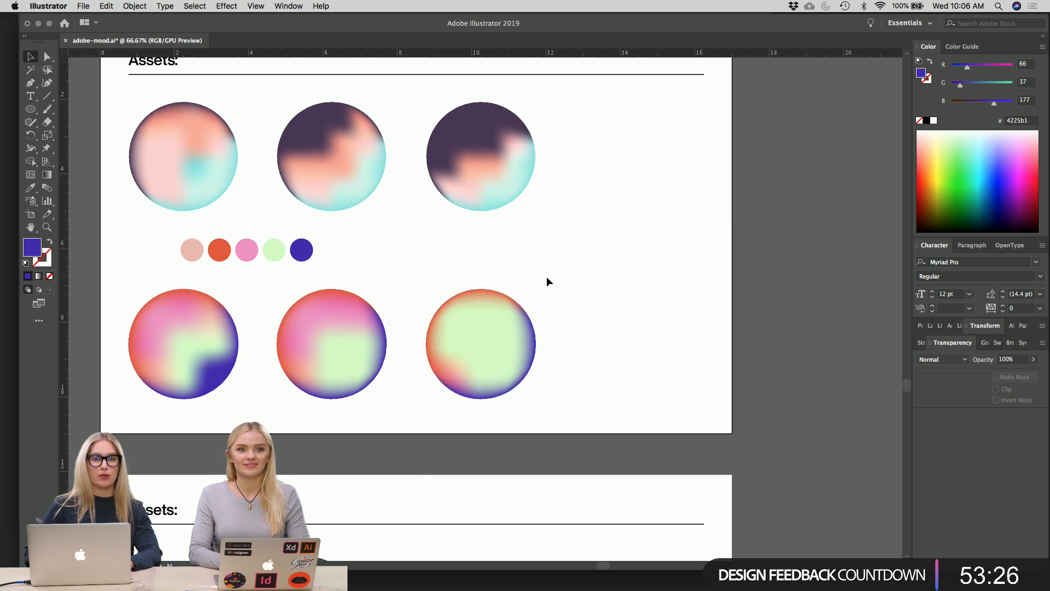
pyautogui.scroll(2, 546, 277)
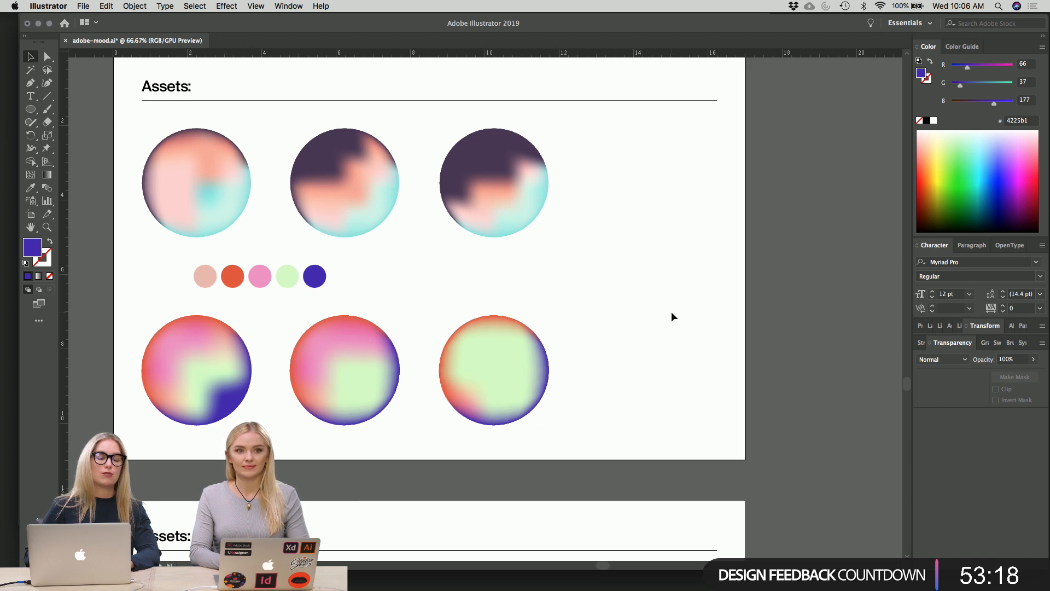
pyautogui.scroll(-5, 672, 314)
pyautogui.scroll(-6, 672, 316)
pyautogui.hscroll(1, 672, 317)
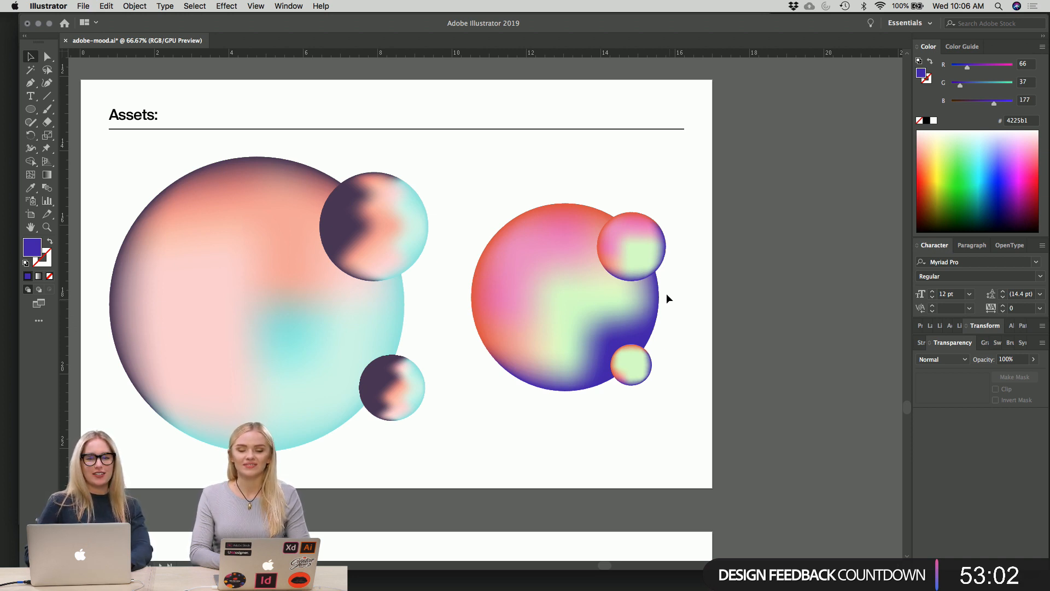
pyautogui.scroll(-5, 687, 251)
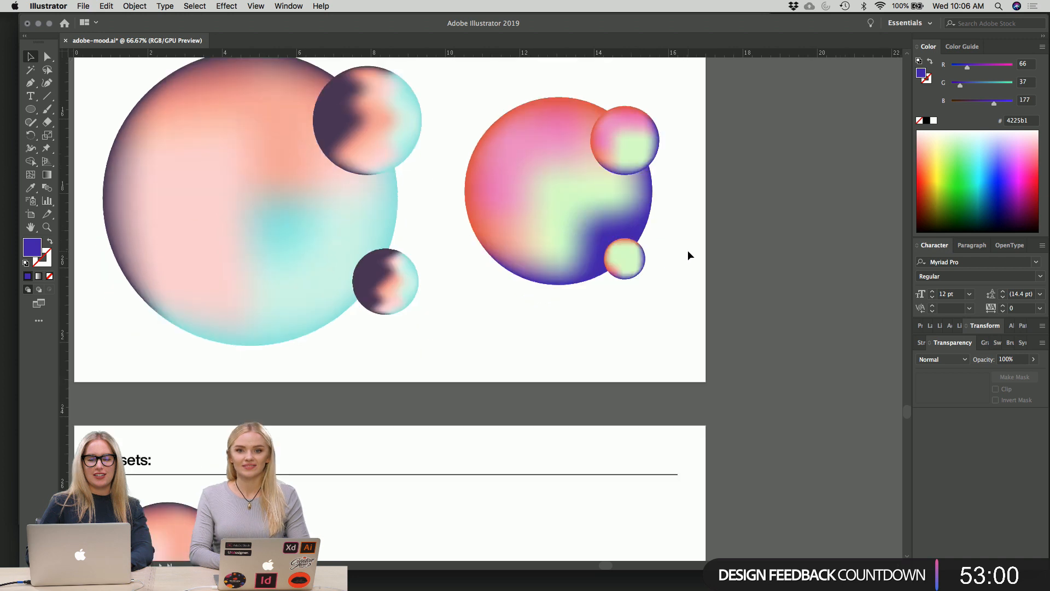
pyautogui.scroll(-10, 688, 251)
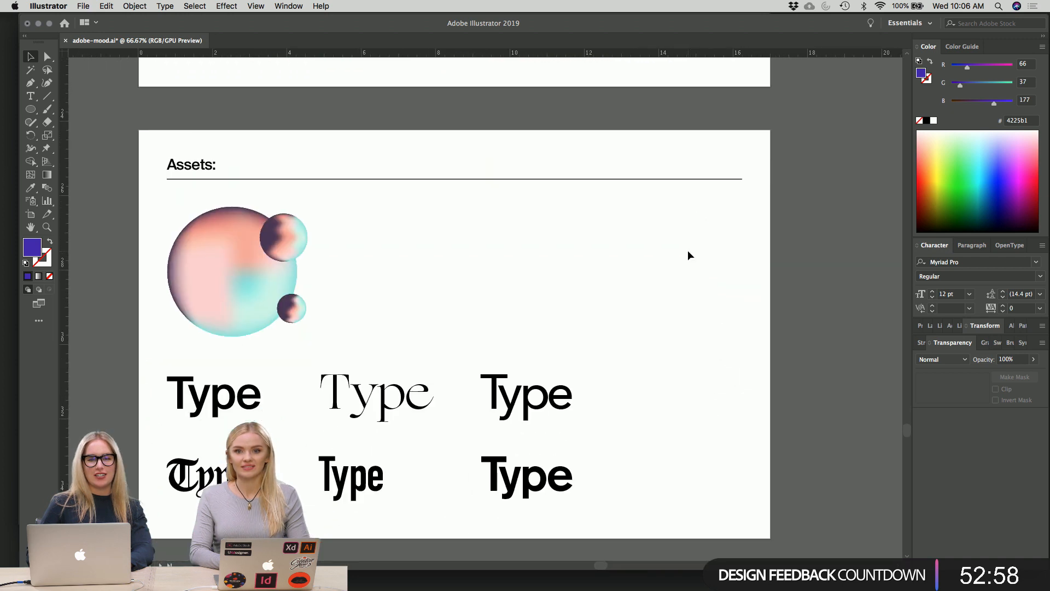
pyautogui.scroll(-4, 688, 252)
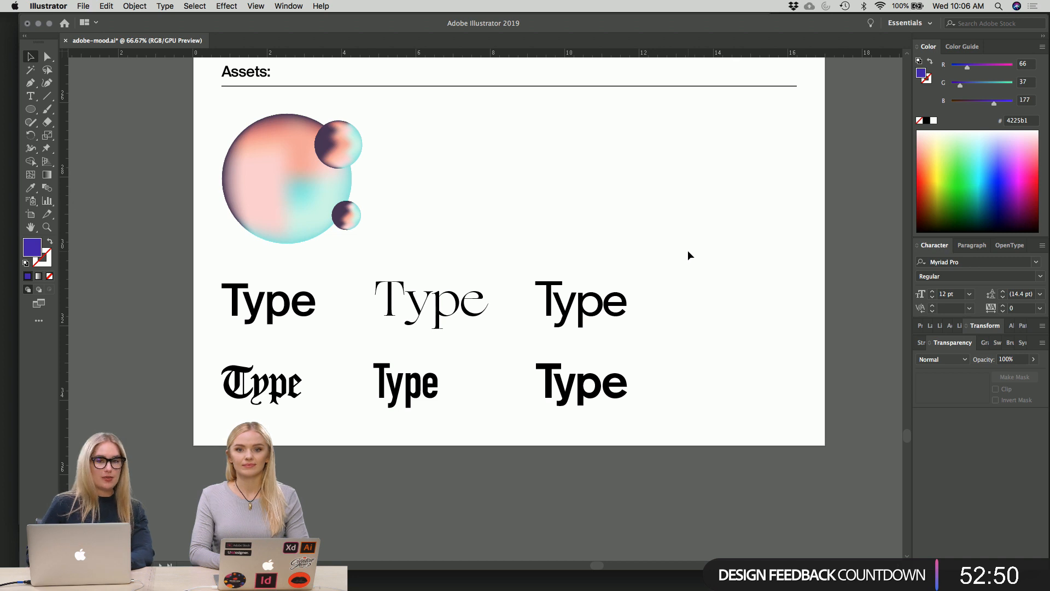
pyautogui.scroll(2, 688, 253)
pyautogui.hscroll(-2, 688, 252)
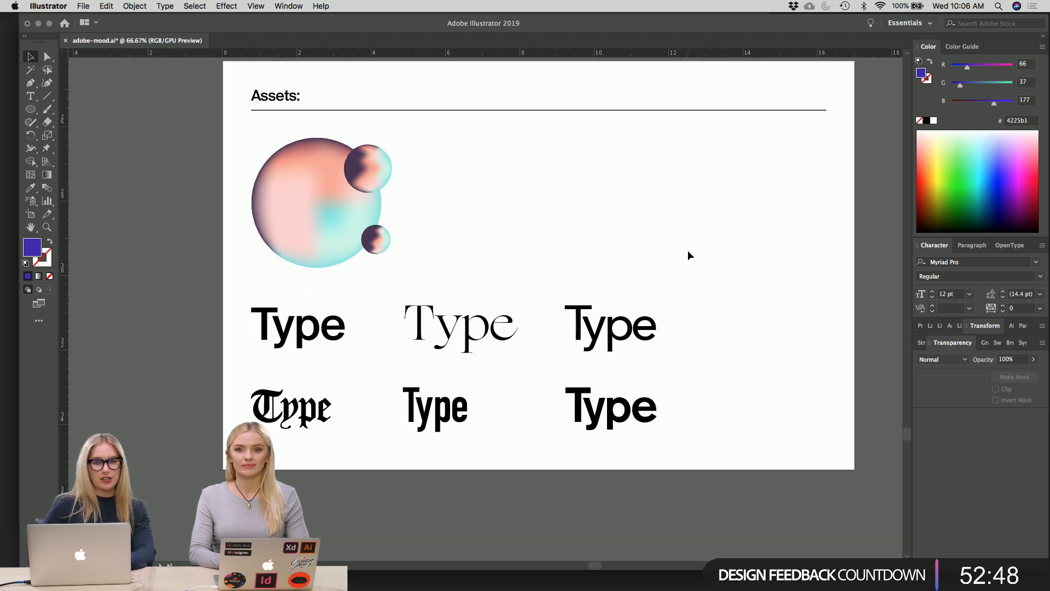
pyautogui.scroll(15, 688, 255)
pyautogui.hscroll(5, 688, 254)
# - Paste a copy of the mesh sphere group onto the Type artboard, move it top right and shrink it
pyautogui.moveTo(763, 115); pyautogui.dragTo(663, 304)
pyautogui.scroll(1, 678, 306)
pyautogui.hscroll(1, 678, 307)
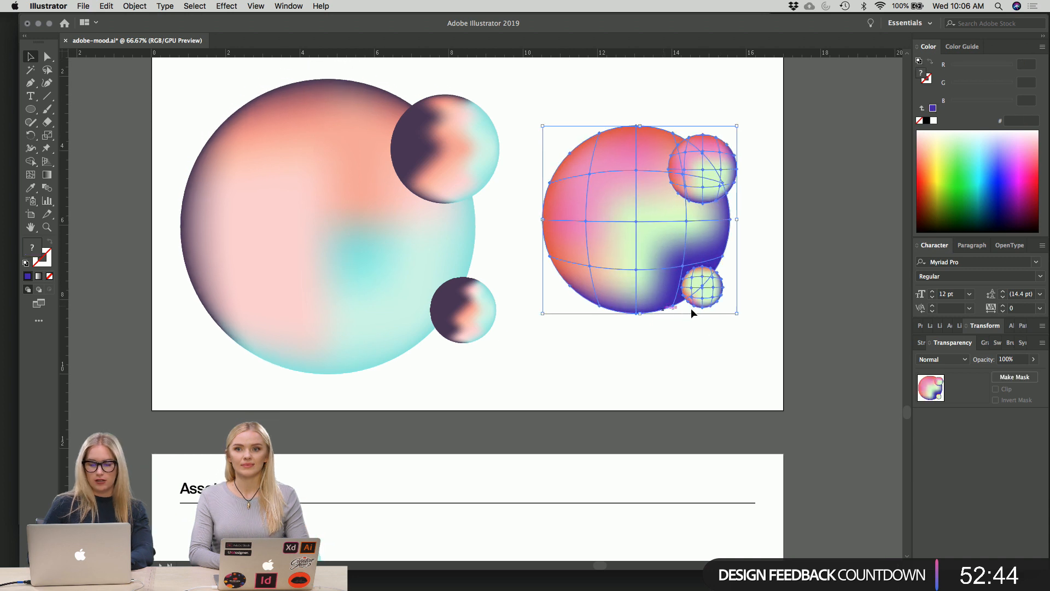
pyautogui.scroll(1, 691, 329)
pyautogui.click(694, 350)
pyautogui.scroll(-10, 695, 350)
pyautogui.hscroll(-1, 695, 351)
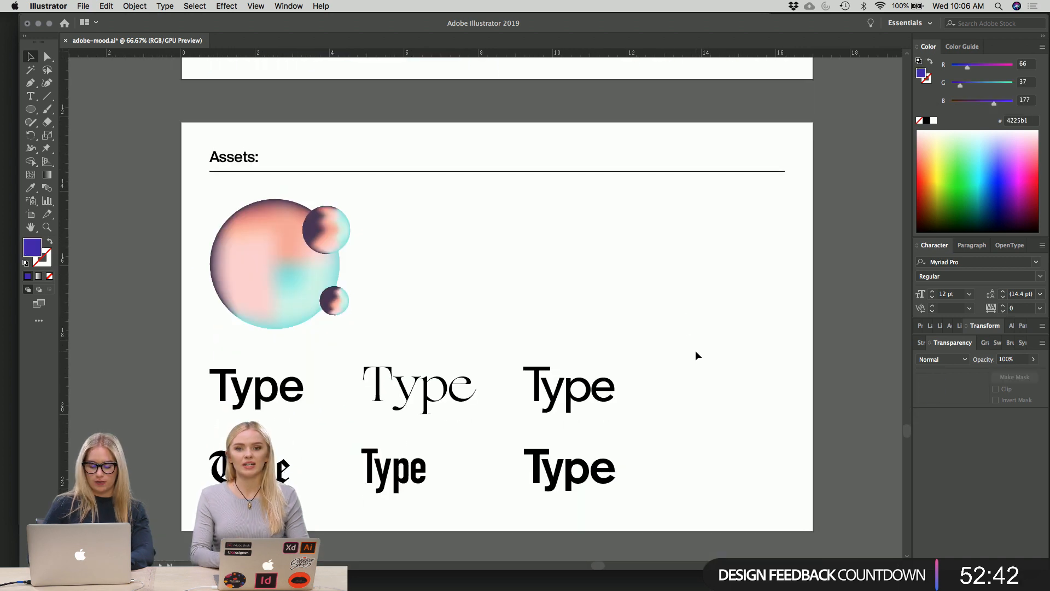
pyautogui.scroll(-2, 694, 350)
pyautogui.press('cmd+v')
pyautogui.moveTo(544, 296); pyautogui.dragTo(740, 222)
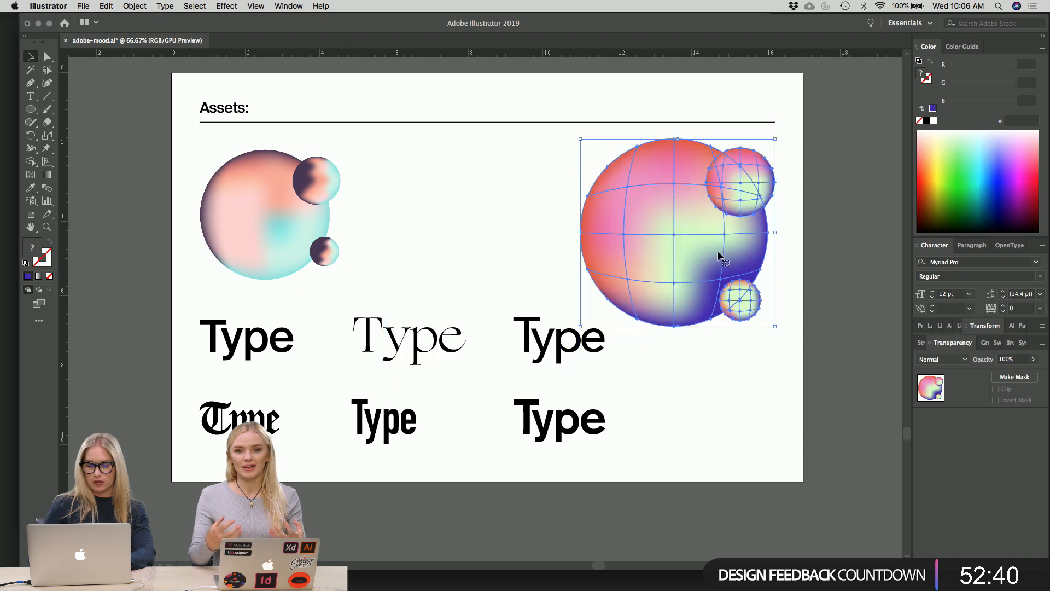
pyautogui.moveTo(677, 326); pyautogui.dragTo(678, 272)
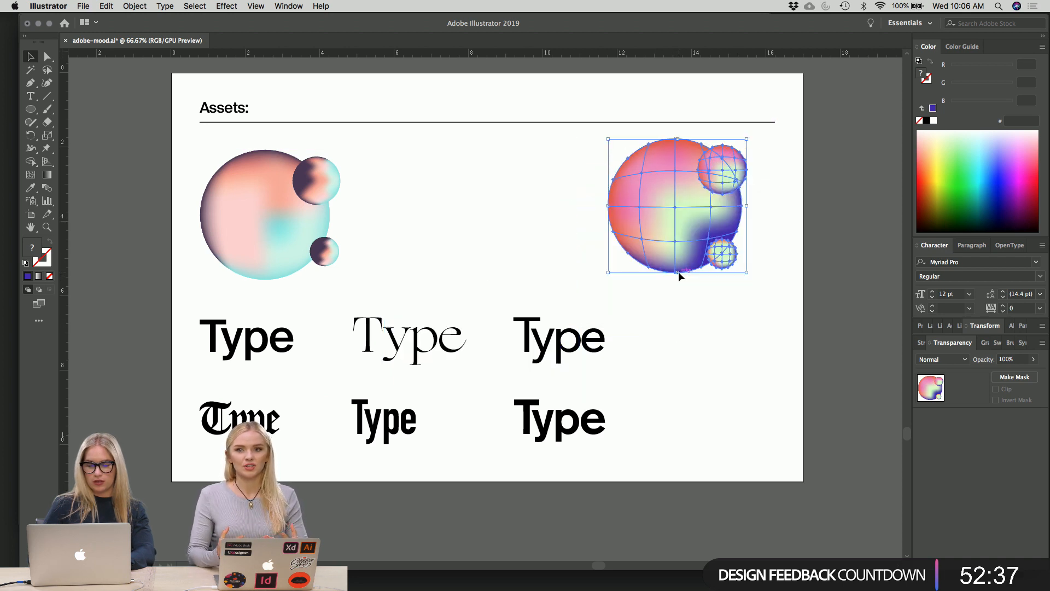
# - Reselect the copied sphere group and nudge it slightly left and down
pyautogui.rightClick(680, 315)
pyautogui.click(540, 217)
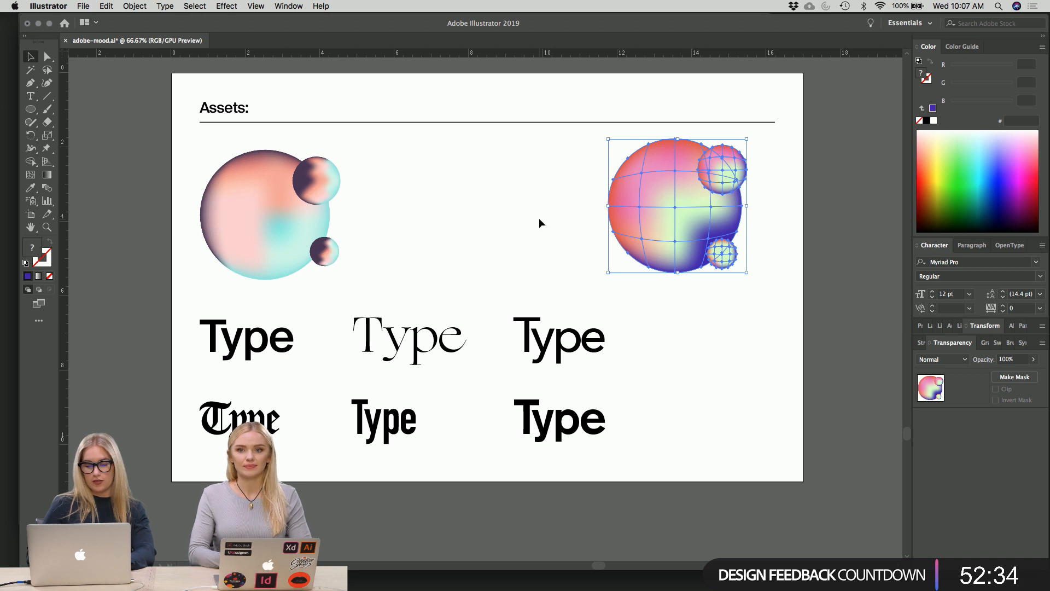
pyautogui.moveTo(576, 169); pyautogui.dragTo(802, 294)
pyautogui.hotkey('shift', 'Left')
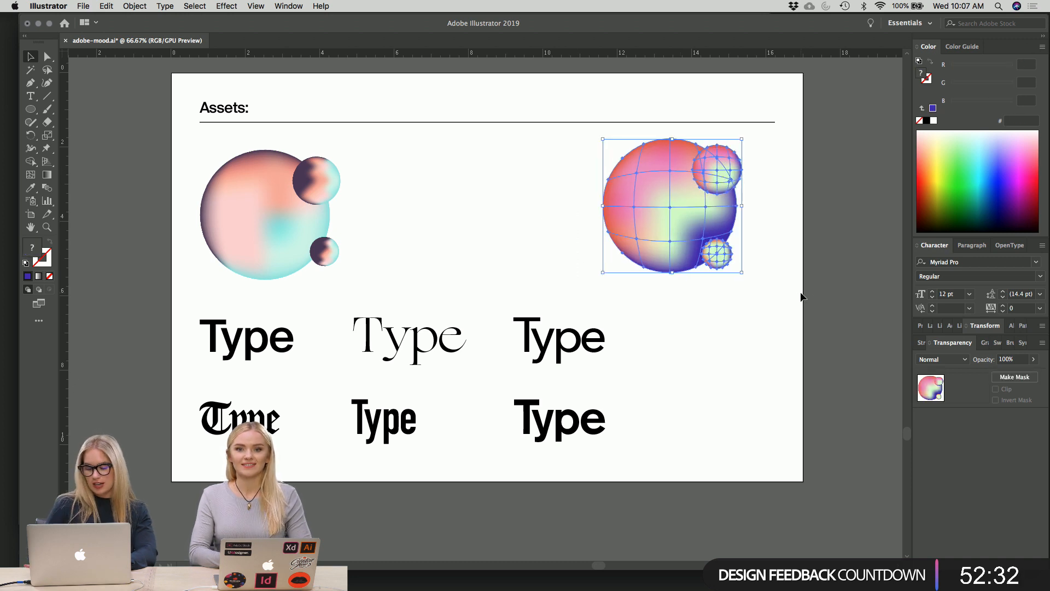
pyautogui.hotkey('shift', 'Left')
pyautogui.hotkey('shift', 'Down')
pyautogui.hotkey('shift', 'Down')
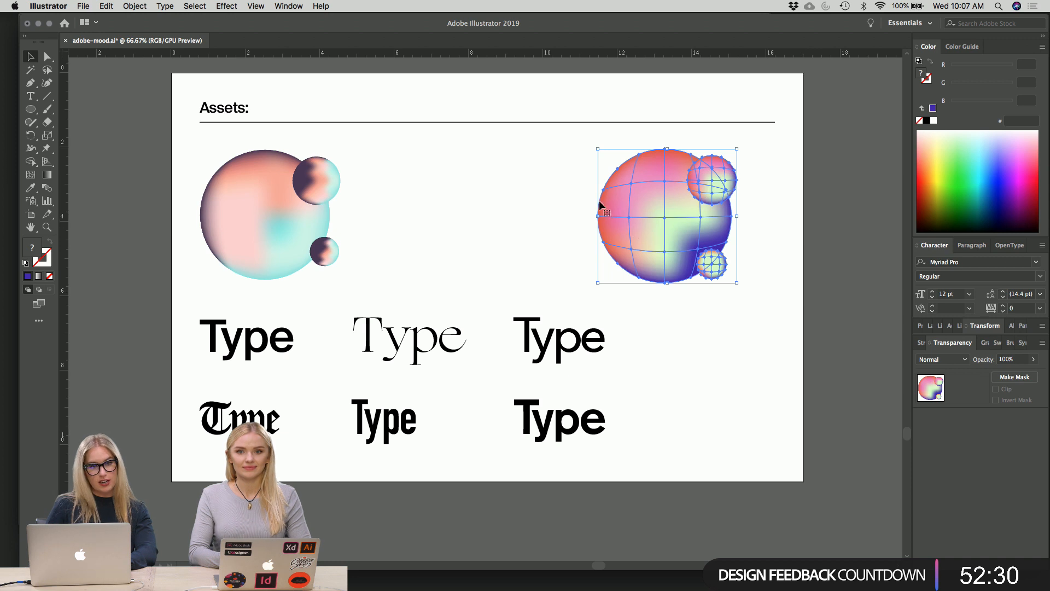
pyautogui.click(514, 204)
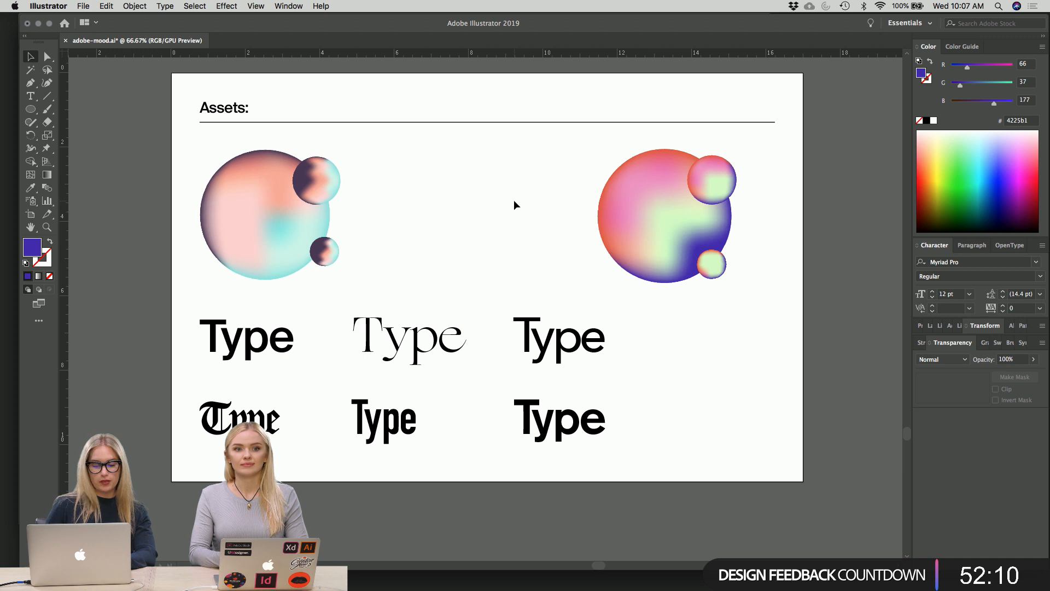
# - Select the large pink-violet mesh sphere on the right of the Assets artboard
pyautogui.scroll(-2, 514, 203)
pyautogui.scroll(-1, 514, 199)
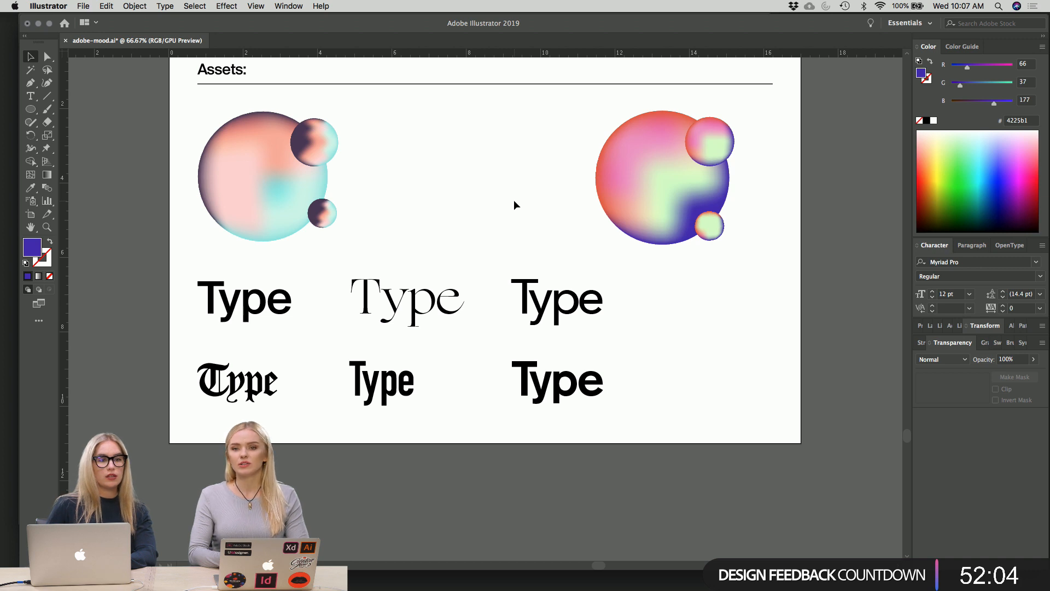
pyautogui.scroll(1, 514, 201)
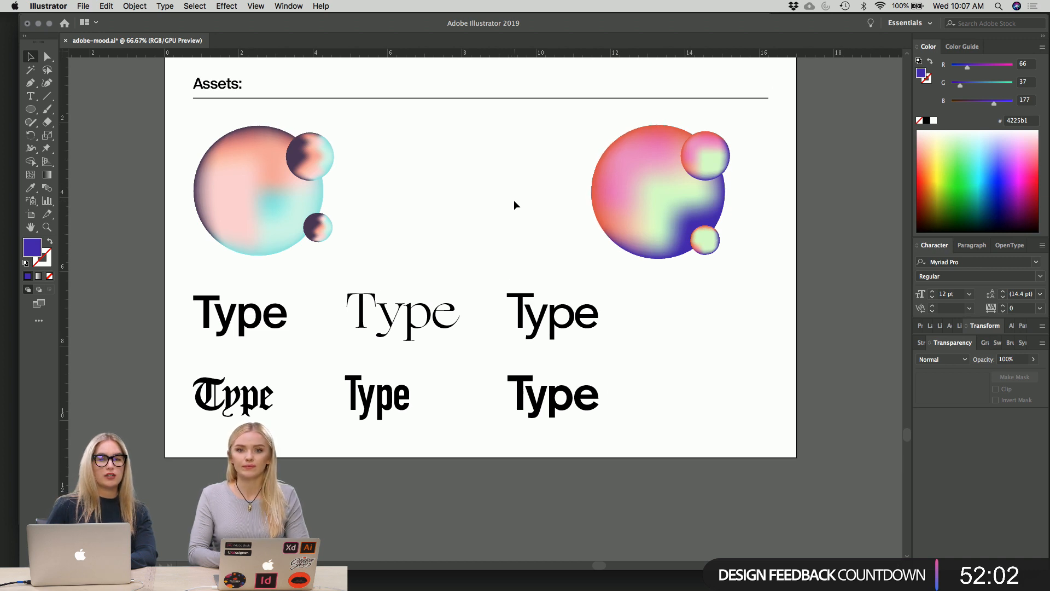
pyautogui.scroll(3, 514, 200)
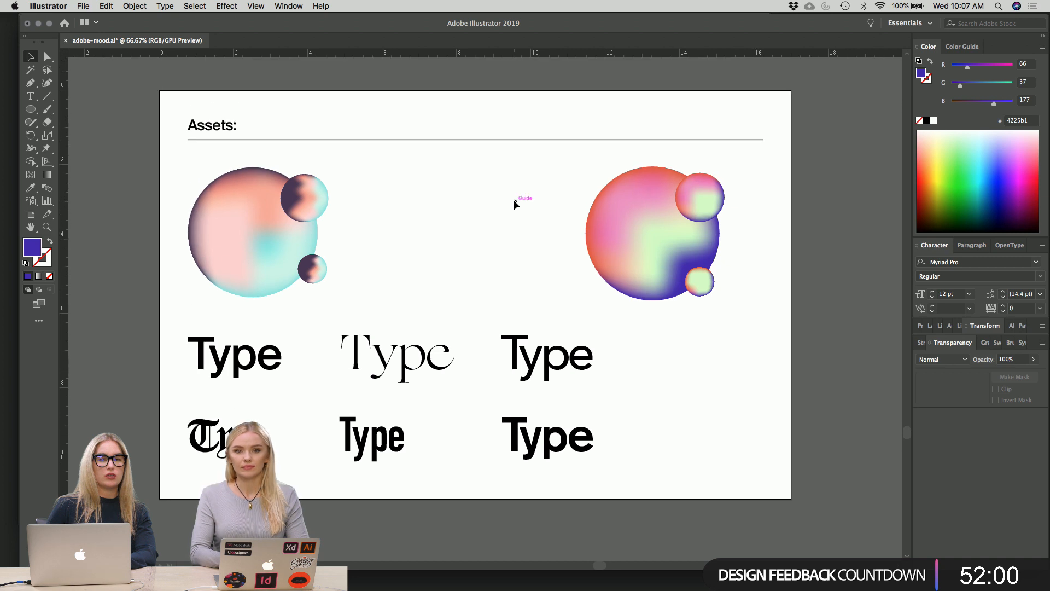
pyautogui.click(611, 240)
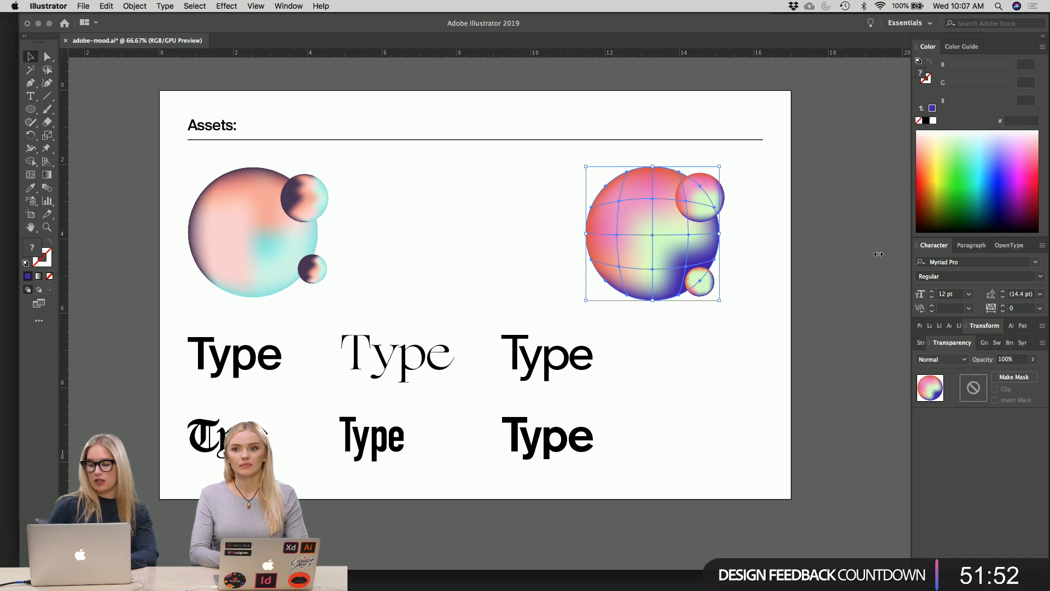
# - Lower the right mesh sphere's opacity to 61% with the Transparency panel slider
pyautogui.moveTo(913, 256); pyautogui.dragTo(836, 256)
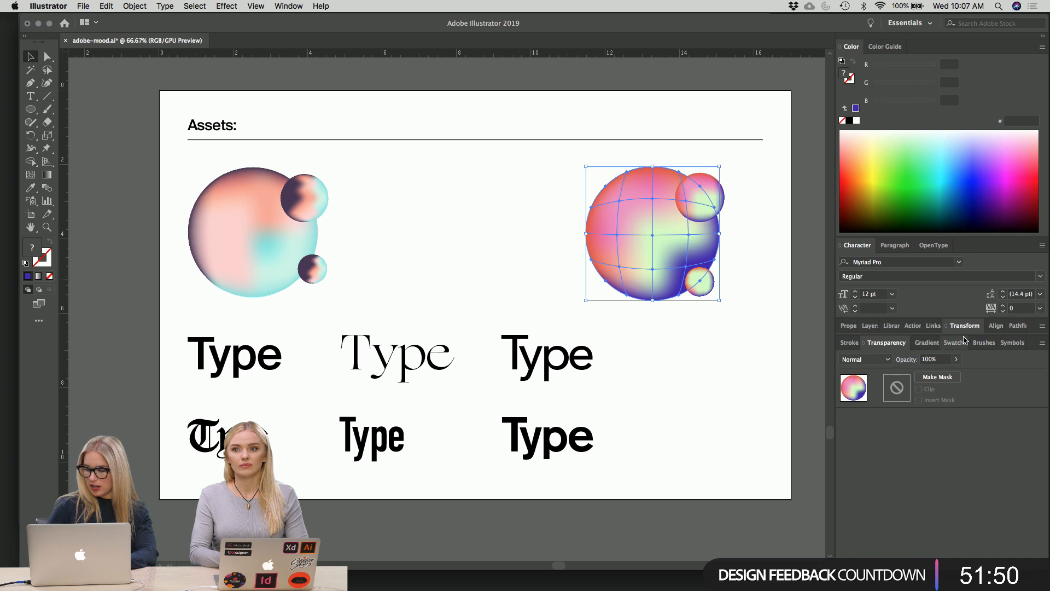
pyautogui.click(956, 365)
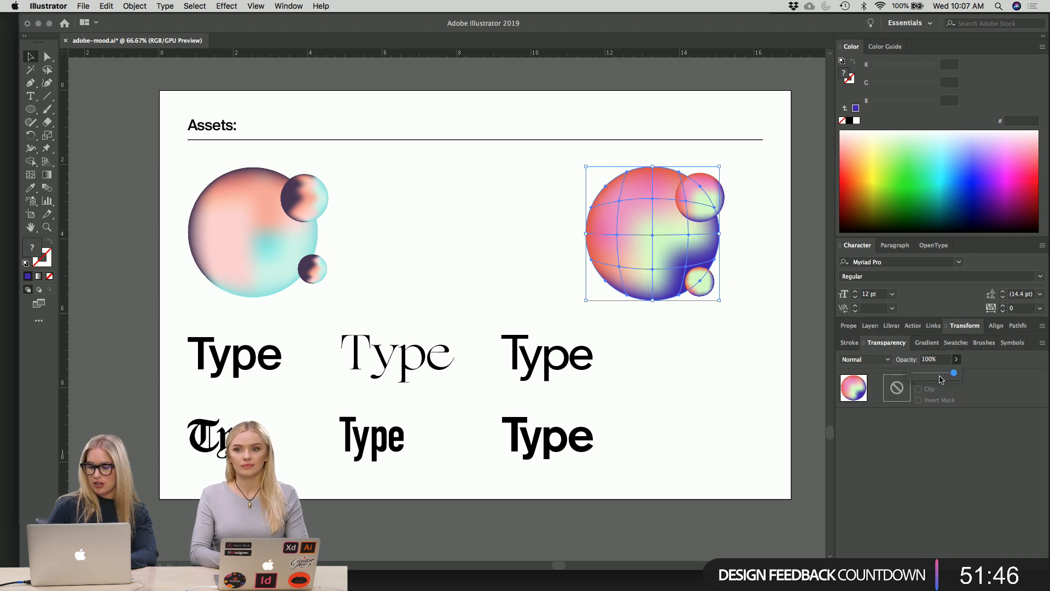
pyautogui.click(941, 379)
pyautogui.click(956, 359)
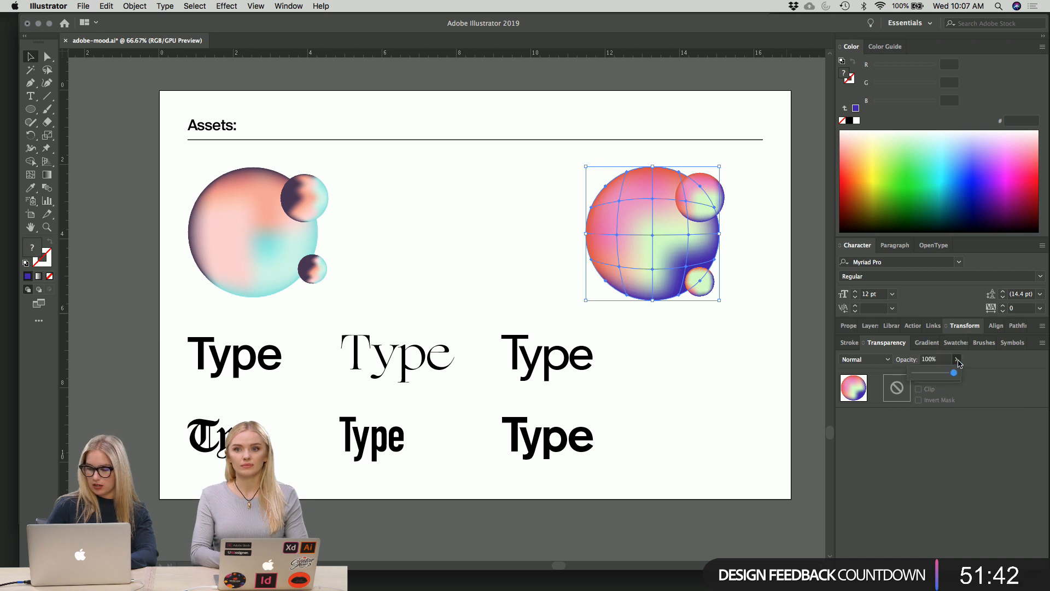
pyautogui.moveTo(957, 373); pyautogui.dragTo(939, 376)
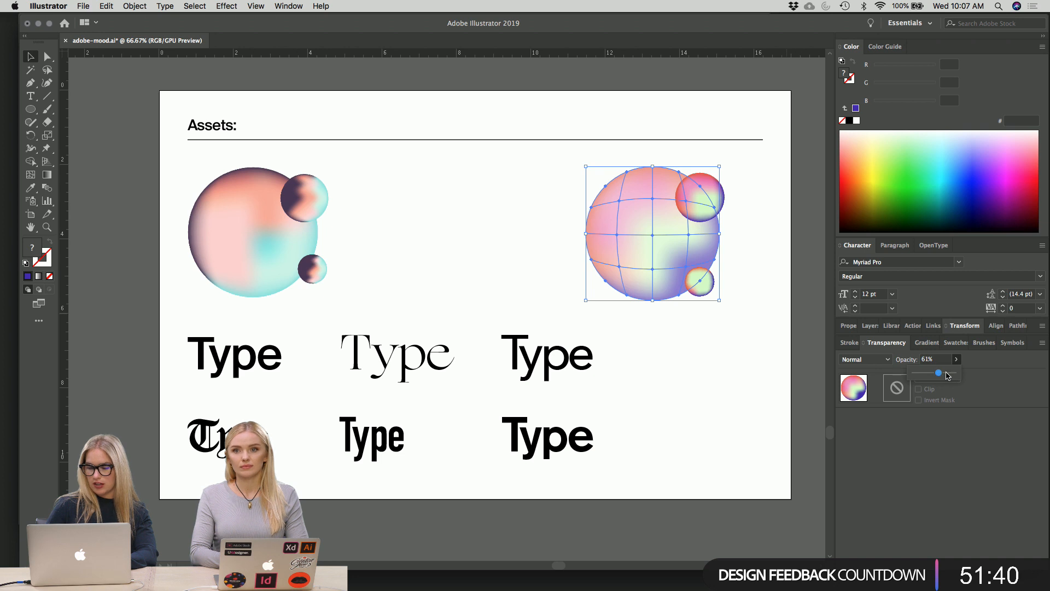
pyautogui.click(739, 372)
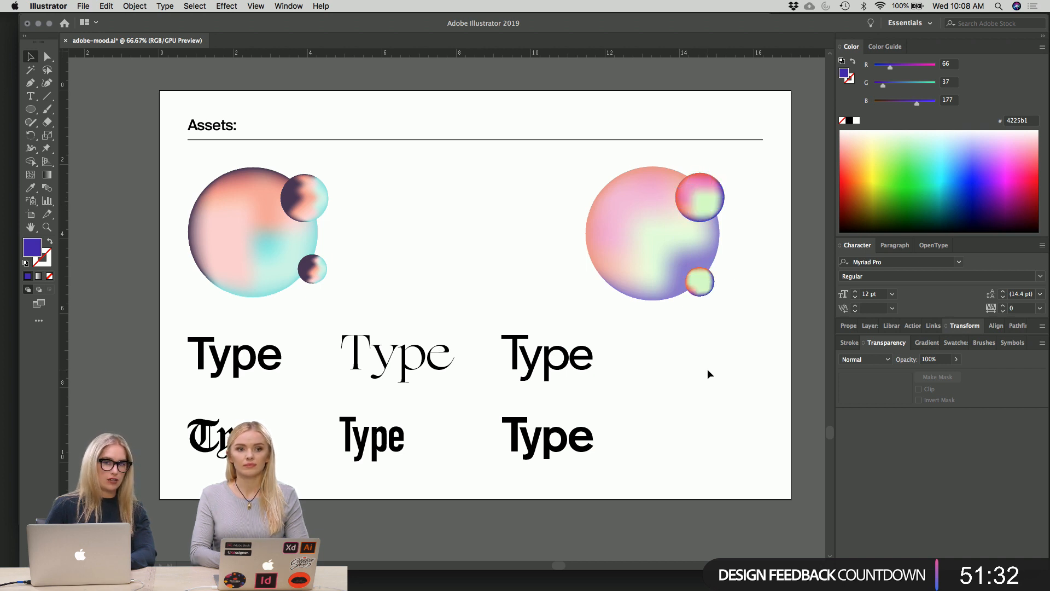
# - Set the small top-right sphere to 61% opacity, cancelling the stray Move dialog
pyautogui.click(698, 198)
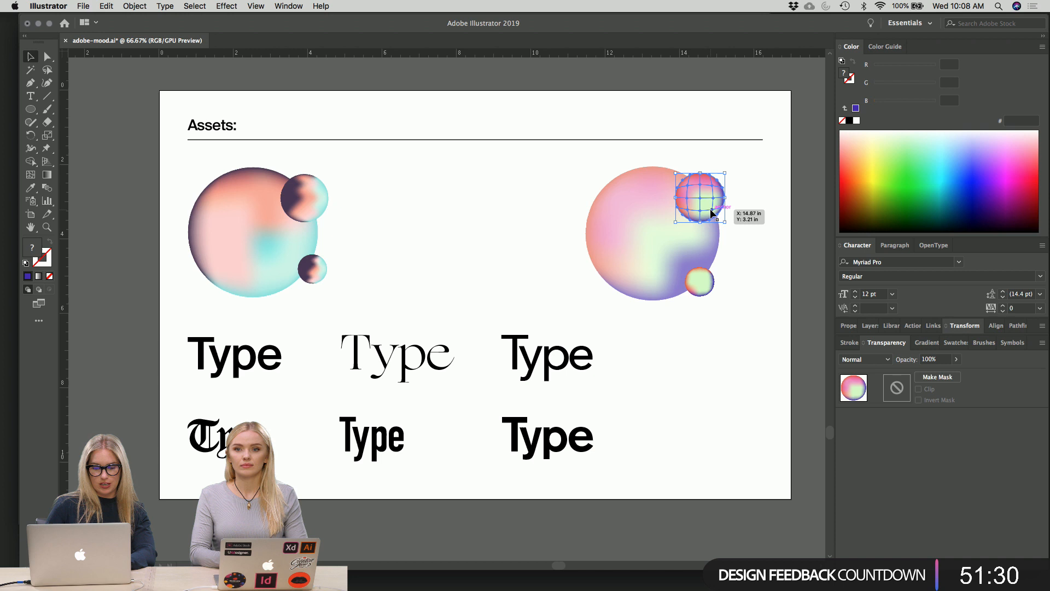
pyautogui.click(689, 230)
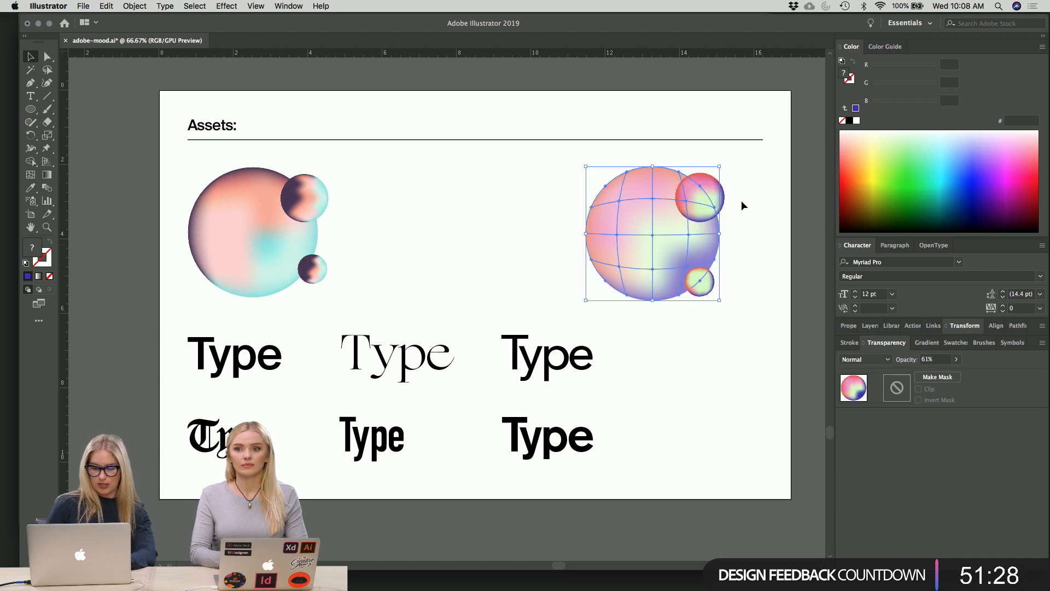
pyautogui.click(699, 198)
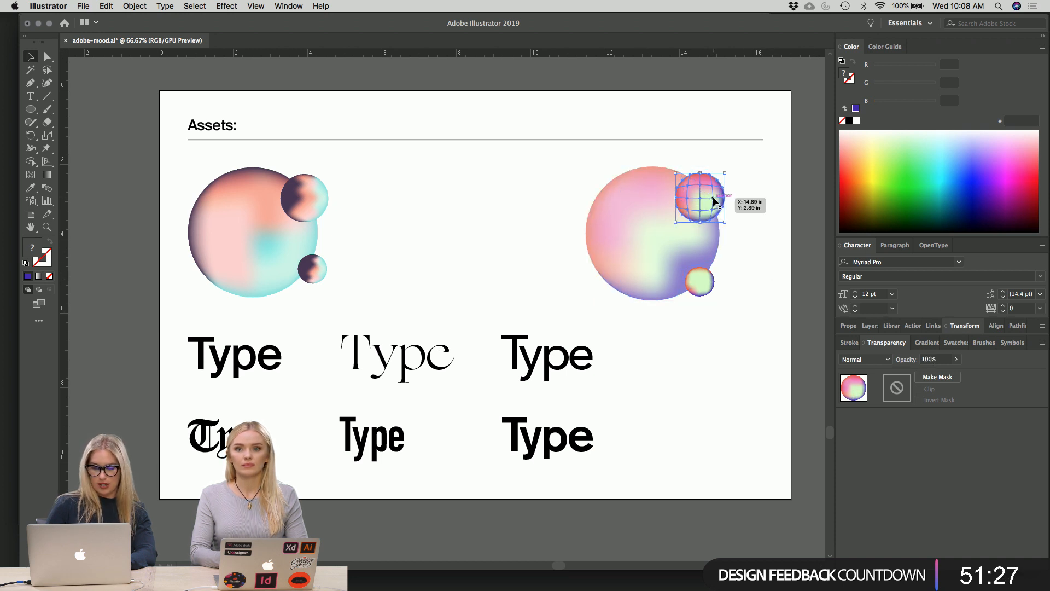
pyautogui.rightClick(942, 359)
pyautogui.press('Escape')
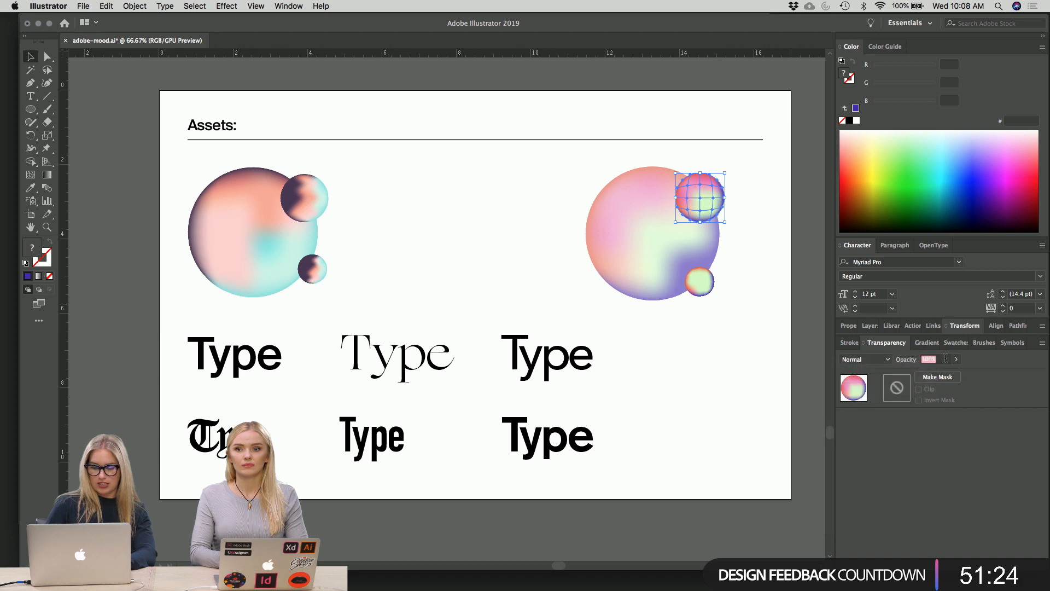
pyautogui.write('61')
pyautogui.press('Return')
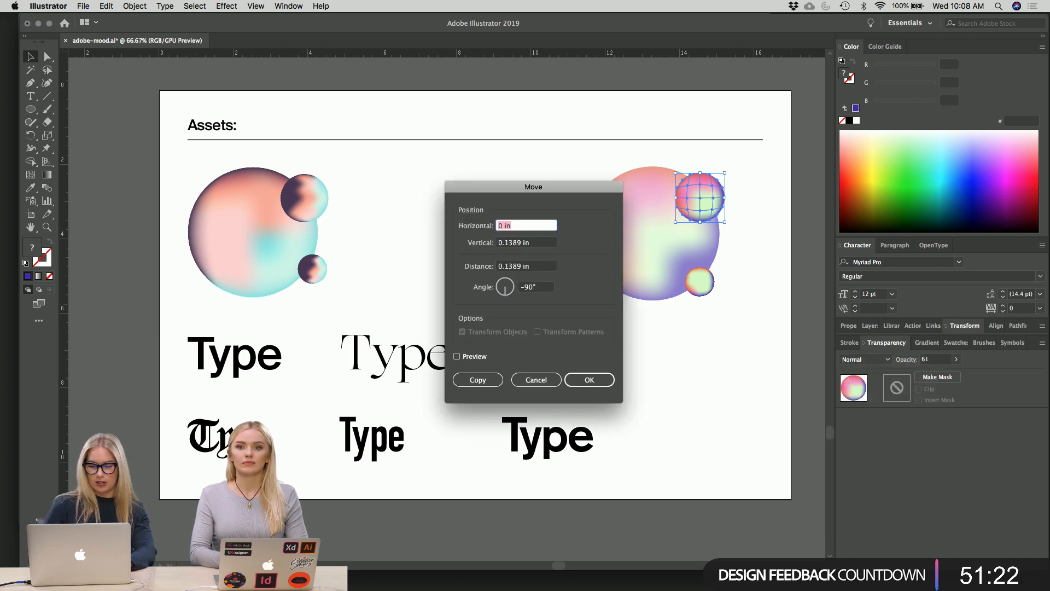
pyautogui.click(551, 380)
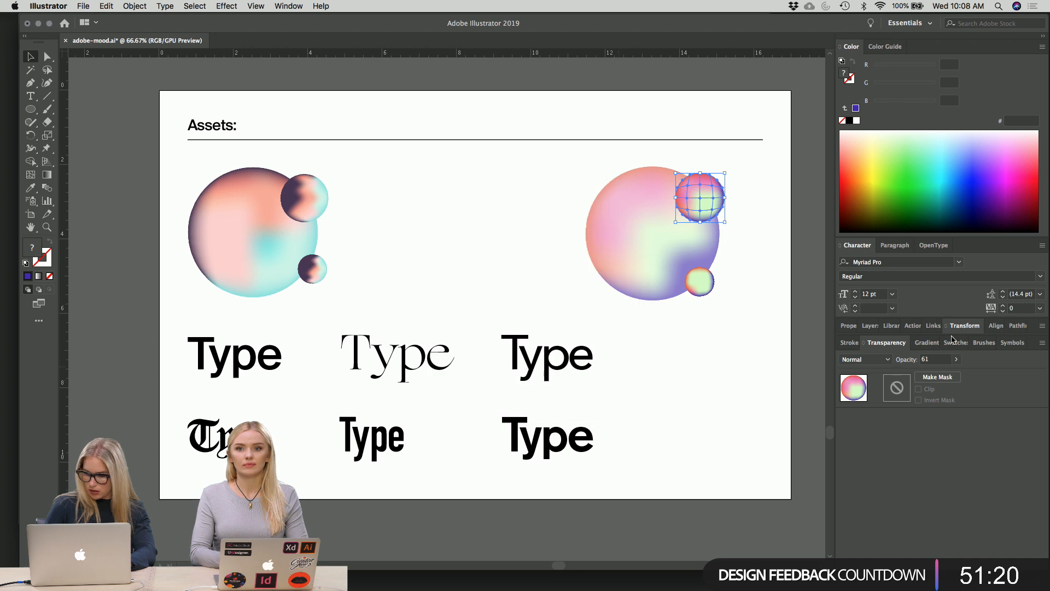
pyautogui.click(939, 359)
pyautogui.press('Return')
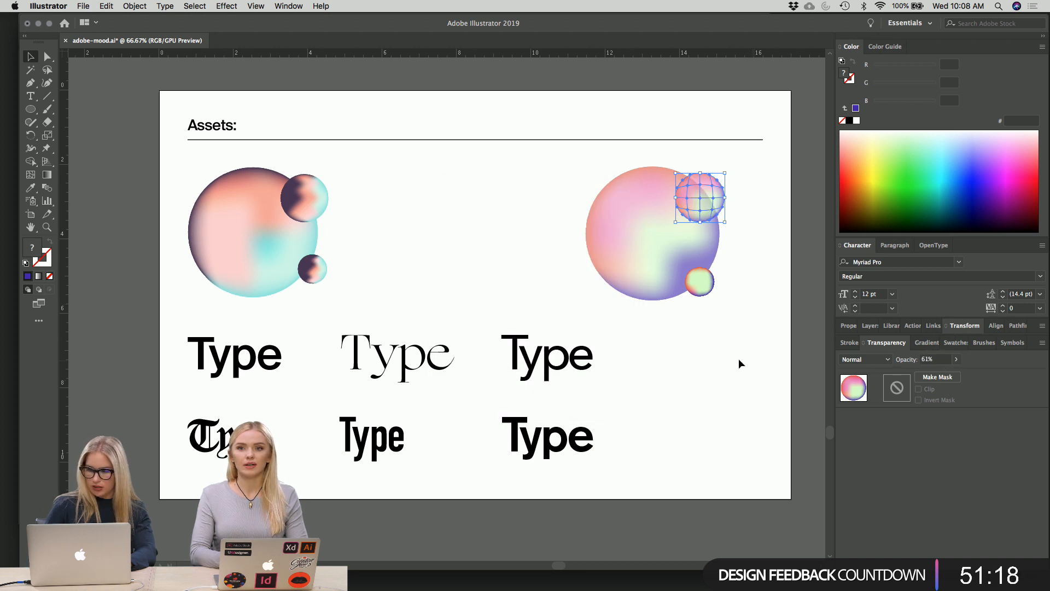
pyautogui.click(753, 222)
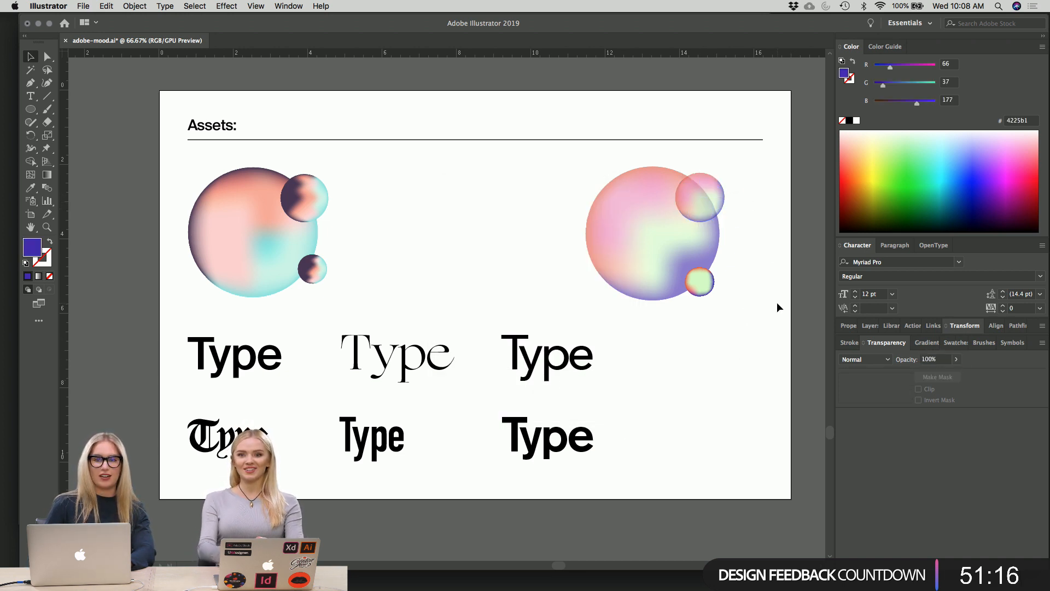
# - Apply the same 61% opacity to the small lower-right sphere
pyautogui.click(704, 290)
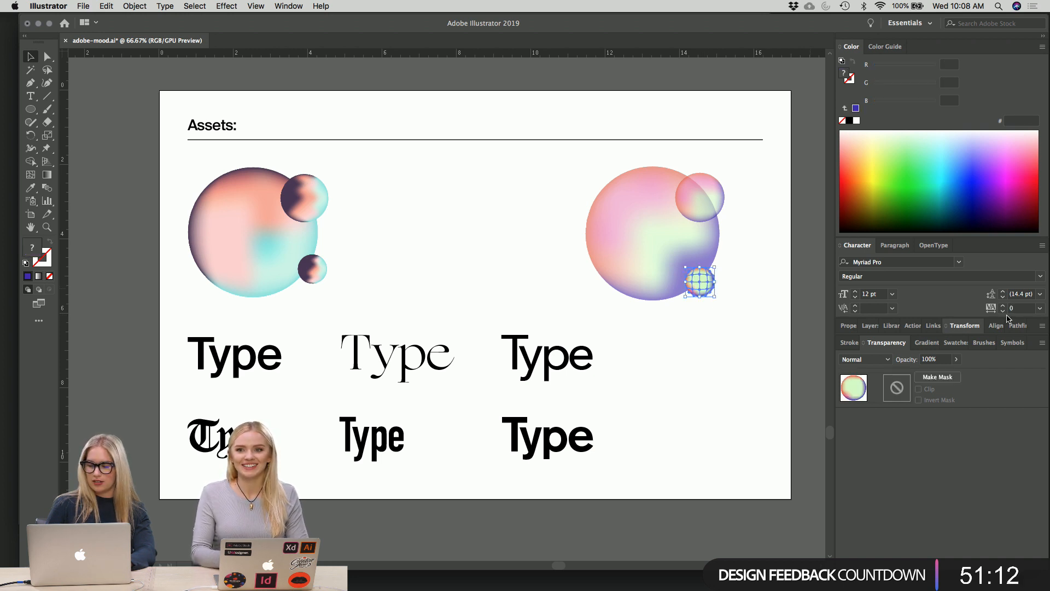
pyautogui.click(935, 360)
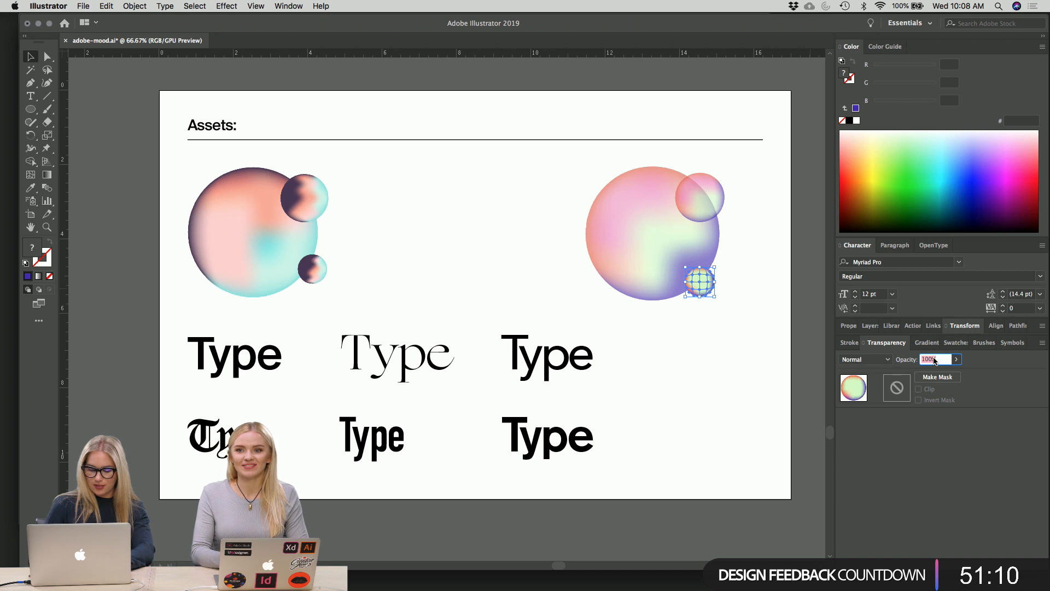
pyautogui.press('Return')
pyautogui.click(770, 385)
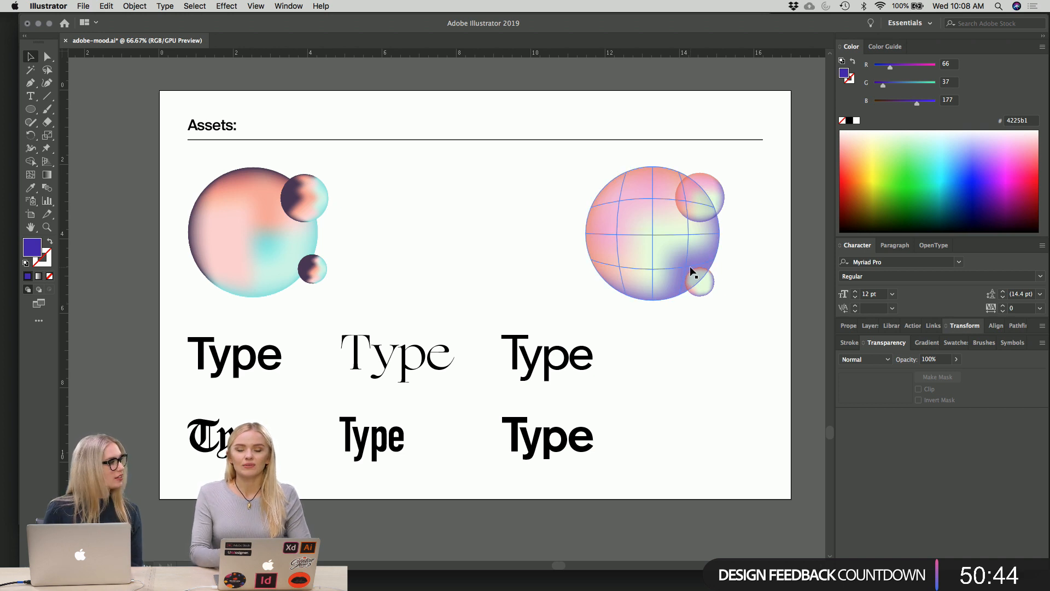
# - Undo the 61% opacity changes so the right sphere cluster is fully saturated again
pyautogui.click(708, 353)
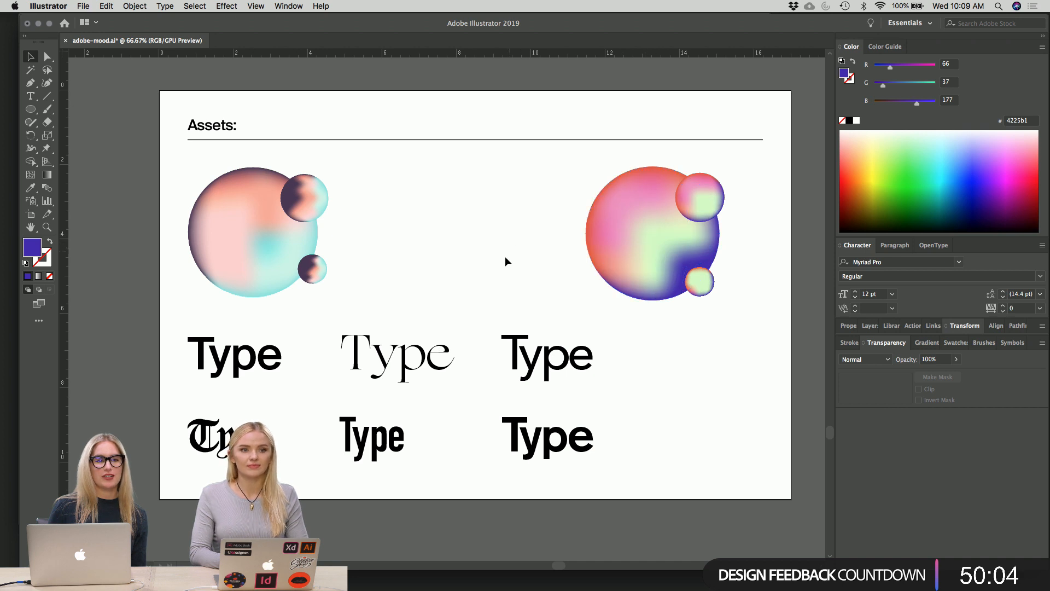
pyautogui.scroll(-1, 495, 256)
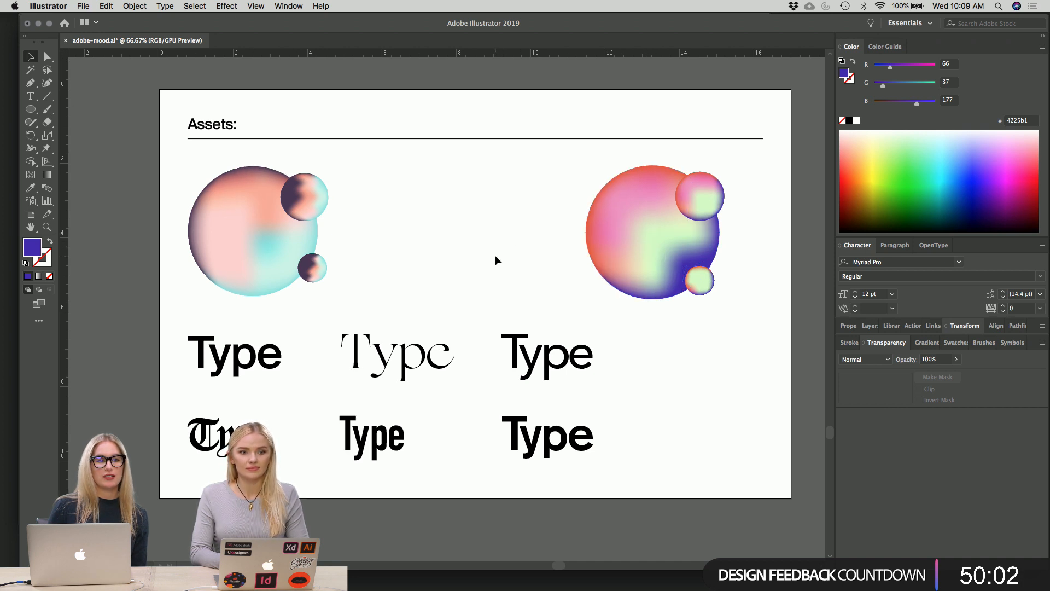
pyautogui.scroll(-2, 495, 256)
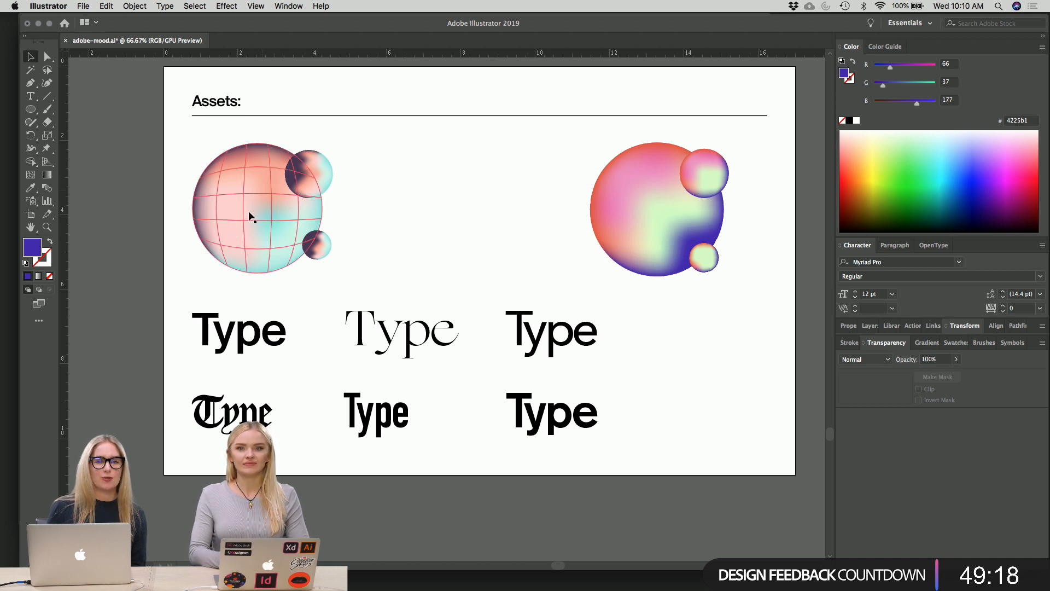
# - Alt-drag a sphere copy into the middle gap, nudge it up-right, and copy a small sphere onto its edge
pyautogui.hscroll(-3, 410, 204)
pyautogui.scroll(1, 410, 204)
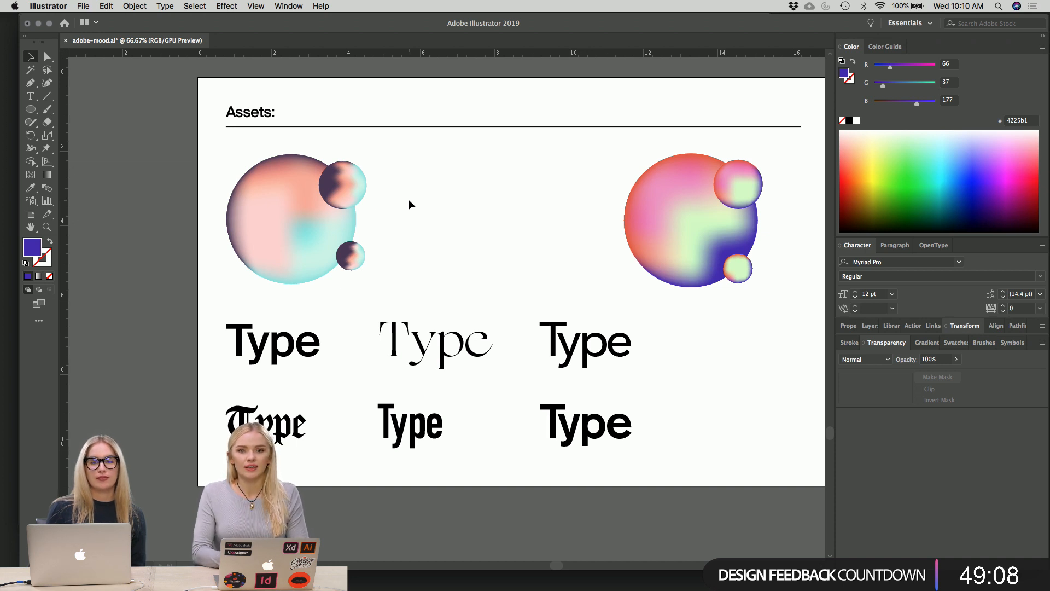
pyautogui.click(345, 186)
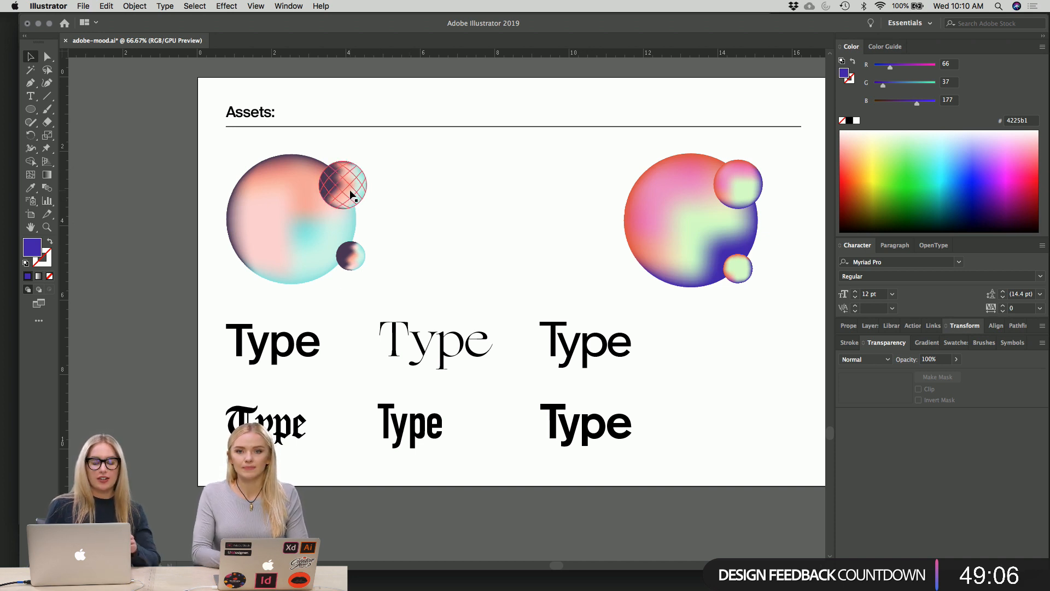
pyautogui.moveTo(349, 190); pyautogui.dragTo(495, 346)
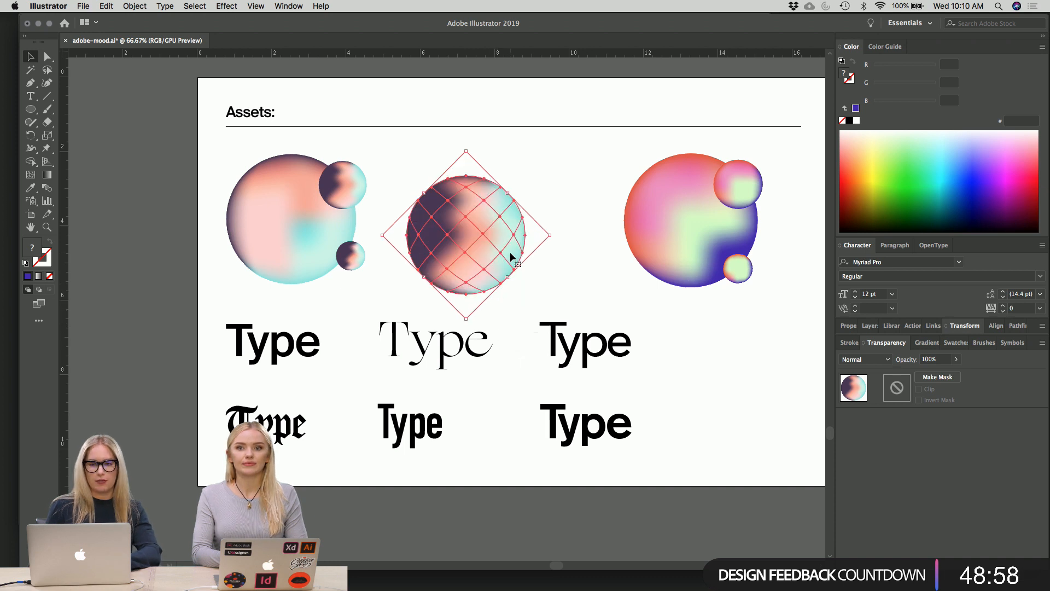
pyautogui.click(553, 193)
pyautogui.moveTo(495, 230); pyautogui.dragTo(505, 223)
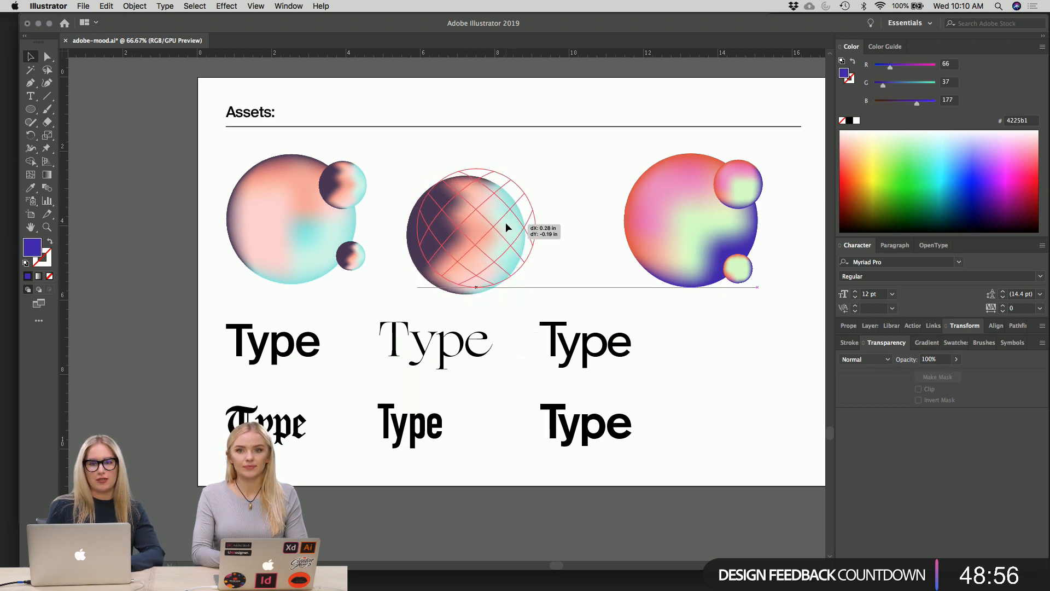
pyautogui.click(570, 197)
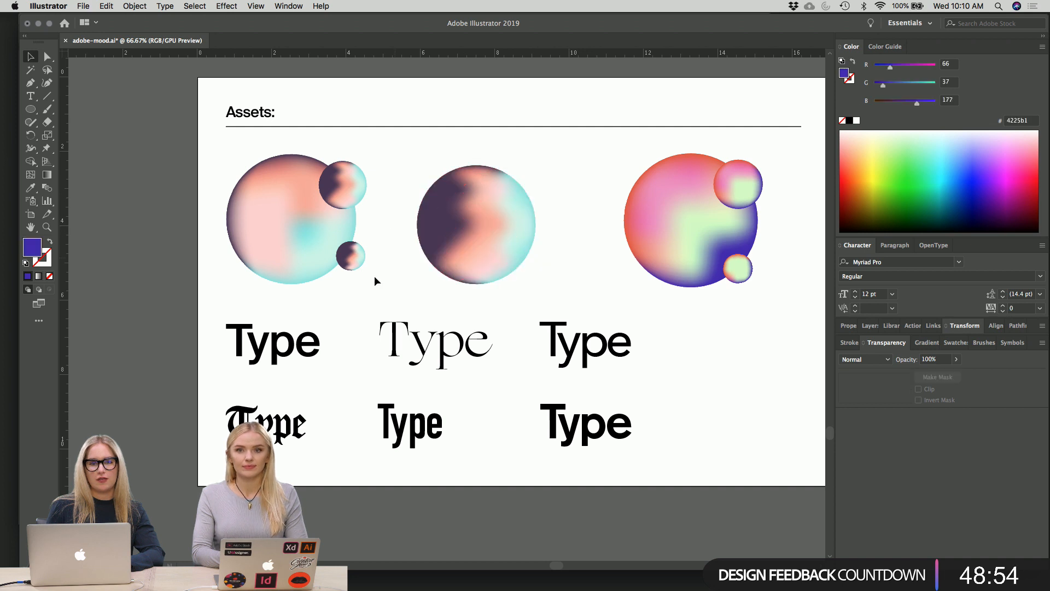
pyautogui.moveTo(349, 266); pyautogui.dragTo(521, 274)
# - Copy the left mesh sphere over the middle, shrink it, and move a small sphere to its upper right
pyautogui.click(518, 303)
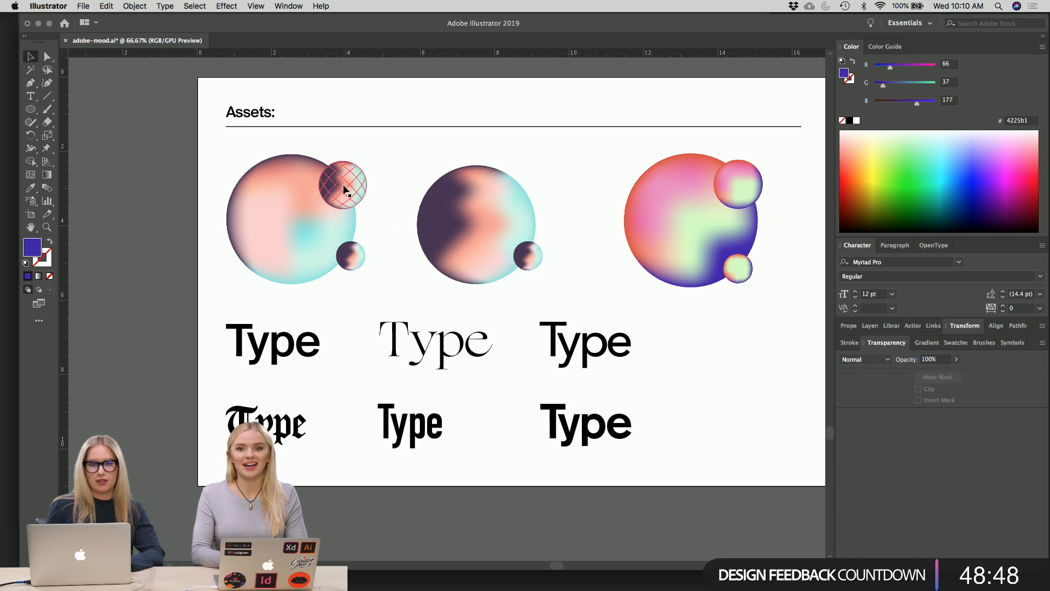
pyautogui.moveTo(293, 204); pyautogui.dragTo(547, 207)
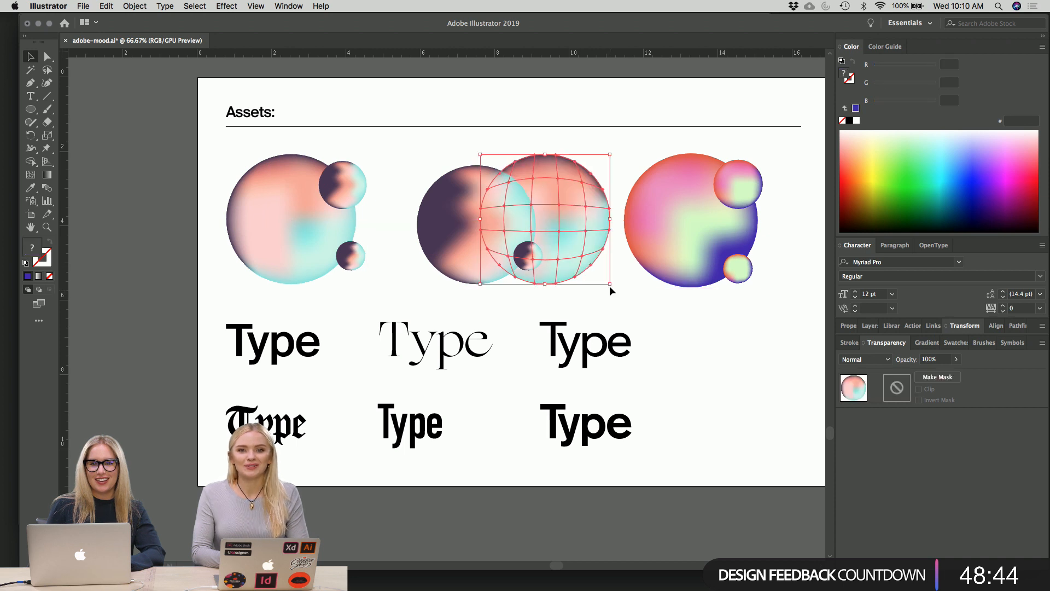
pyautogui.moveTo(610, 284); pyautogui.dragTo(525, 200)
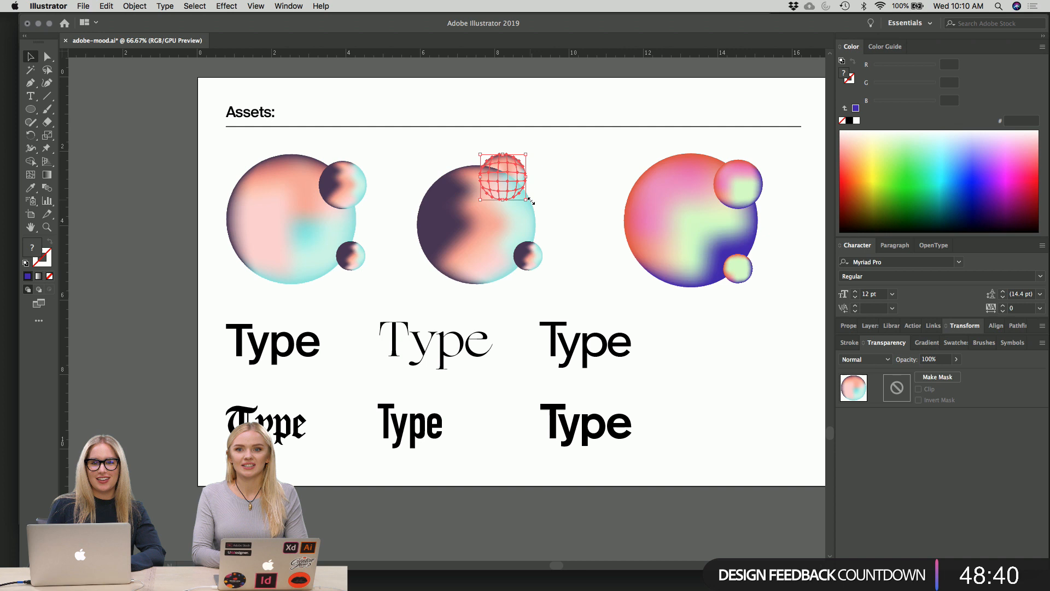
pyautogui.click(579, 198)
pyautogui.moveTo(516, 162); pyautogui.dragTo(536, 173)
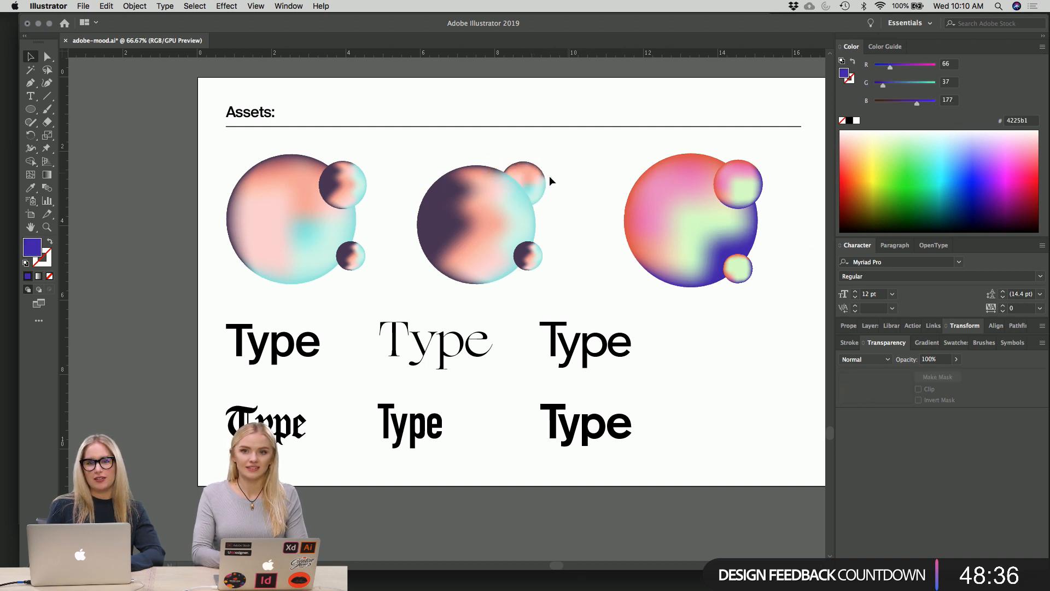
pyautogui.click(534, 179)
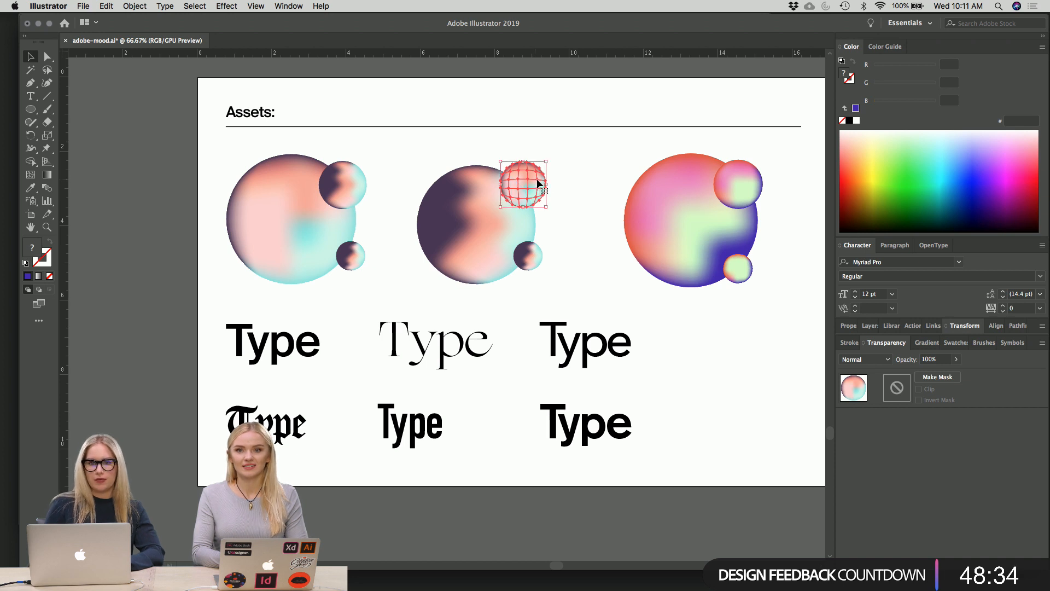
pyautogui.click(578, 240)
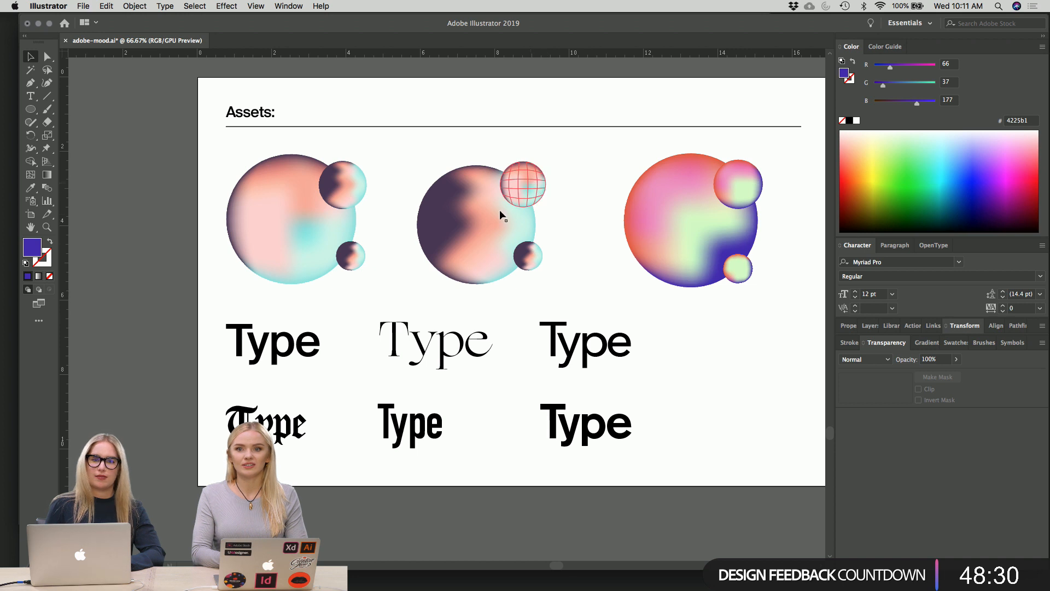
# - Enlarge the middle mesh sphere to about 3.56 in and fine-tune the small sphere's position
pyautogui.click(473, 223)
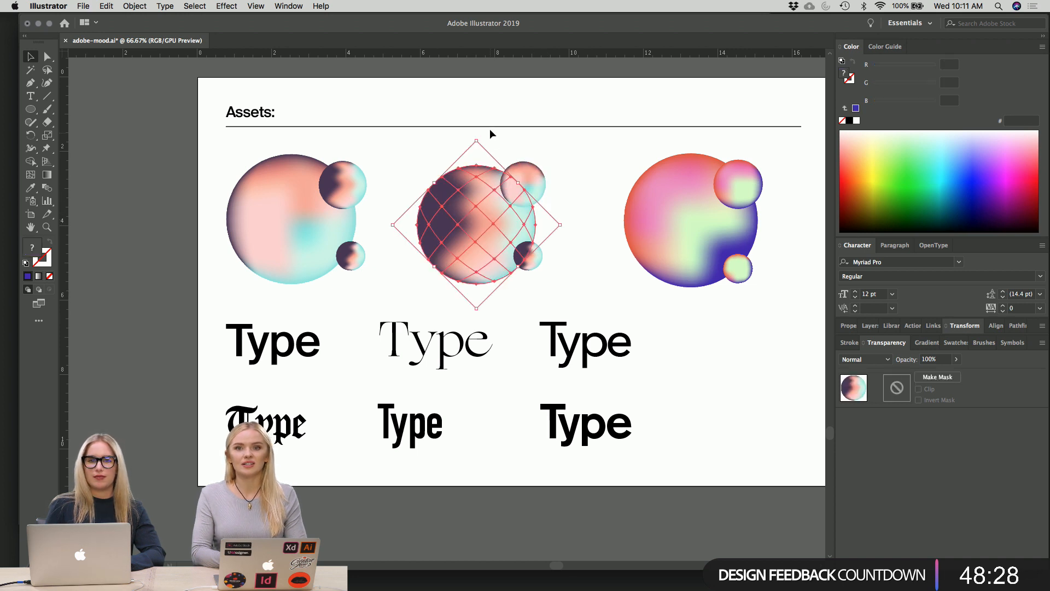
pyautogui.moveTo(477, 141); pyautogui.dragTo(476, 124)
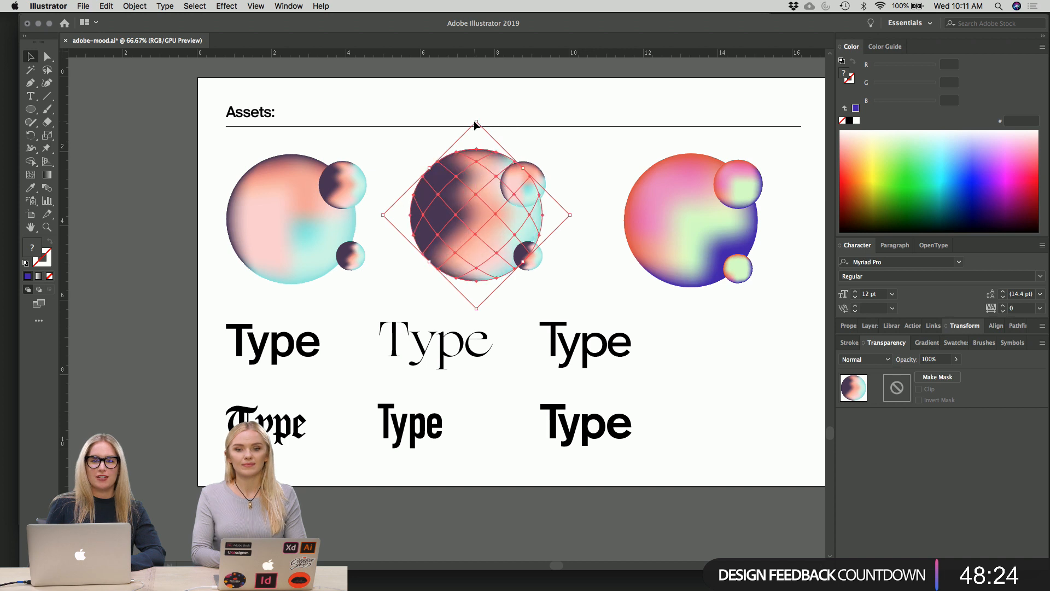
pyautogui.click(582, 189)
pyautogui.click(541, 193)
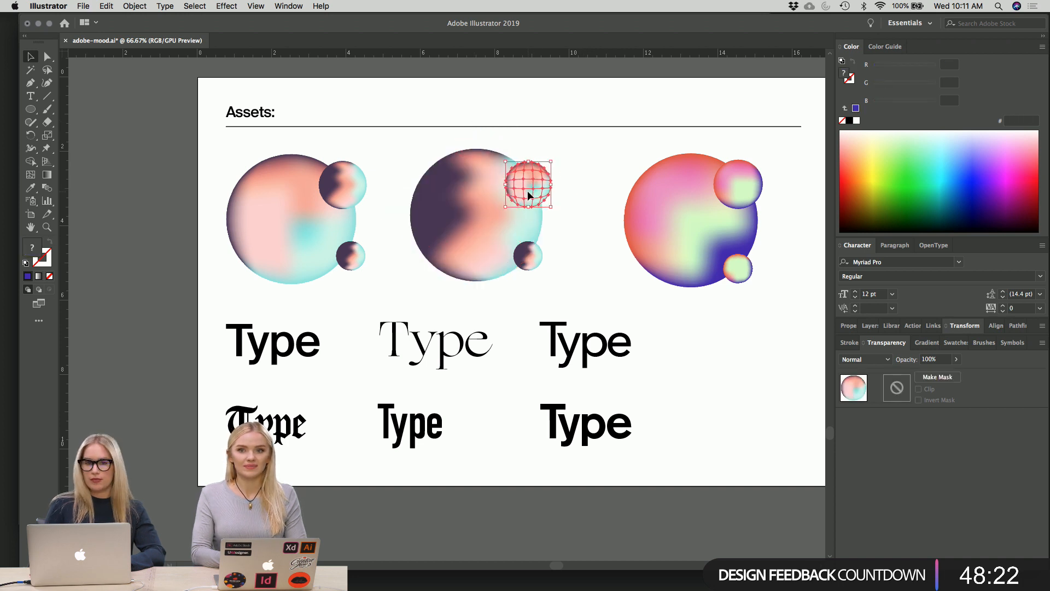
pyautogui.hotkey('shift', 'Right')
pyautogui.hotkey('shift', 'Right')
pyautogui.hotkey('shift', 'Right')
pyautogui.hotkey('shift', 'Right')
pyautogui.hotkey('shift', 'Left')
pyautogui.hotkey('shift', 'Left')
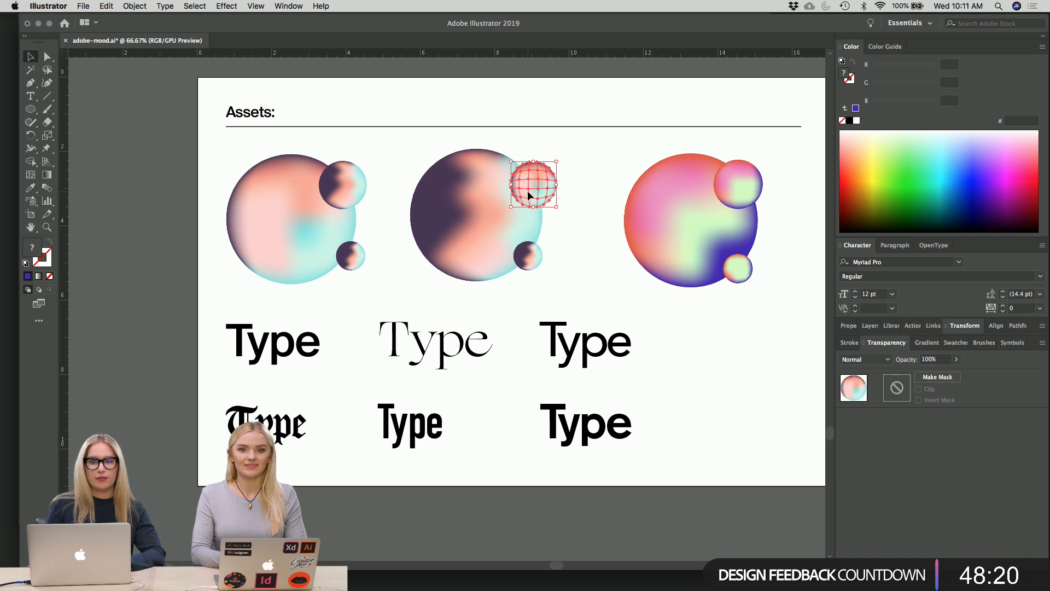
pyautogui.click(586, 272)
pyautogui.click(529, 267)
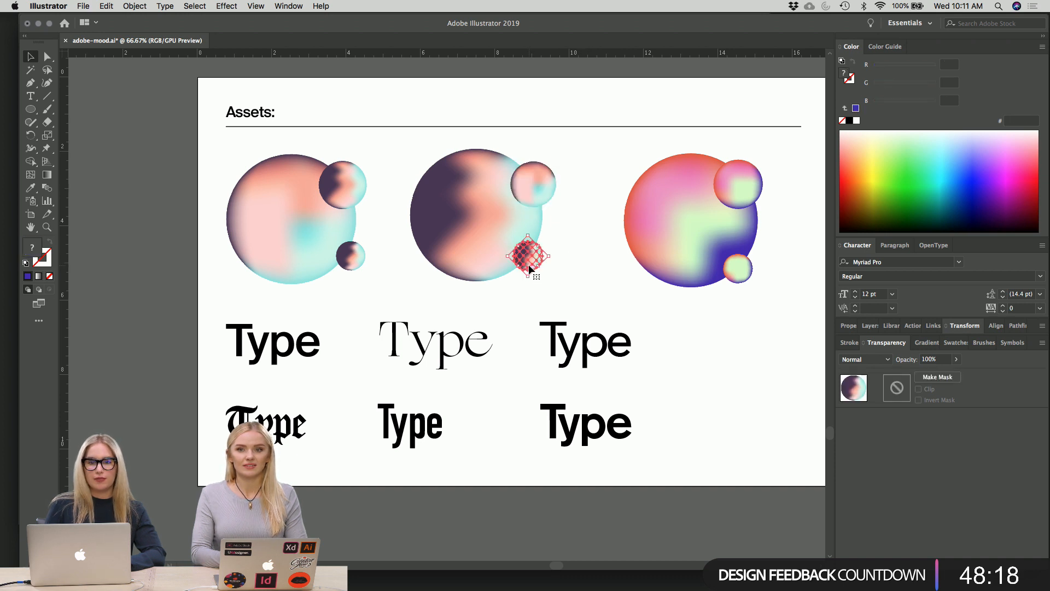
pyautogui.click(594, 304)
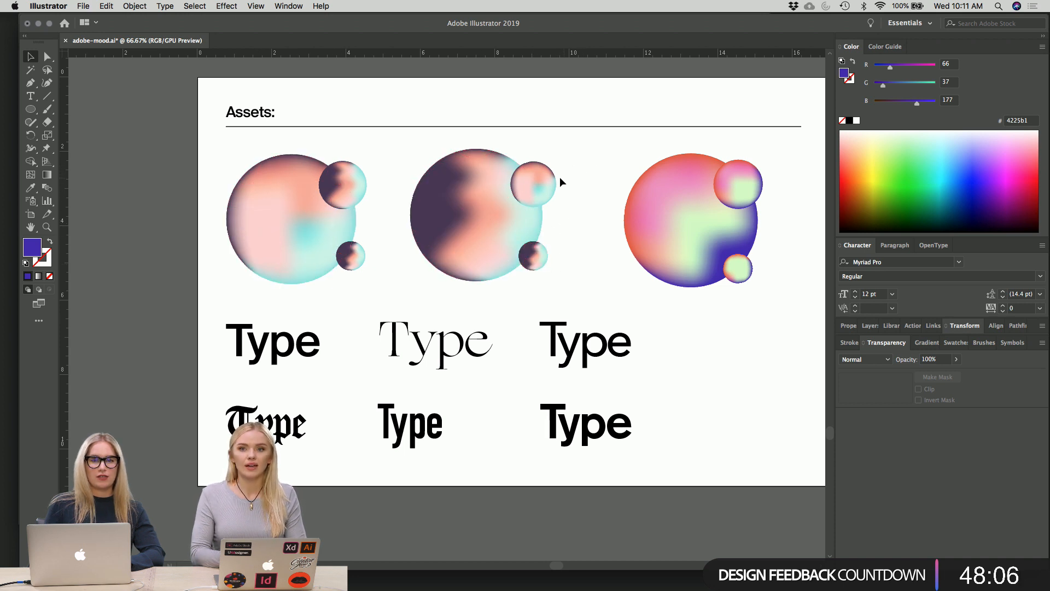
# - Marquee-select the middle sphere group and delete it
pyautogui.moveTo(577, 173); pyautogui.dragTo(481, 280)
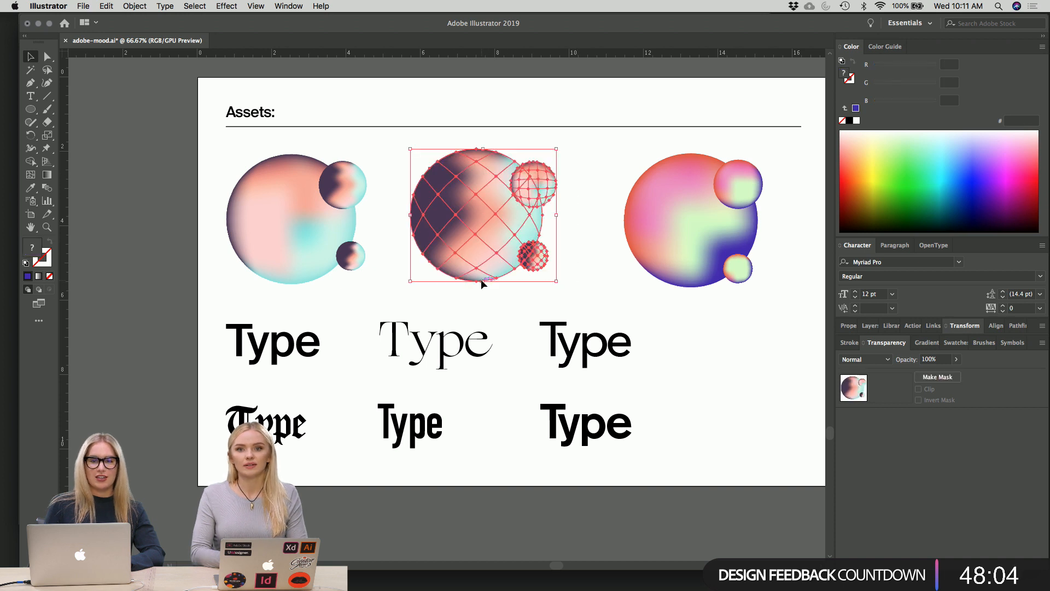
pyautogui.press('Delete')
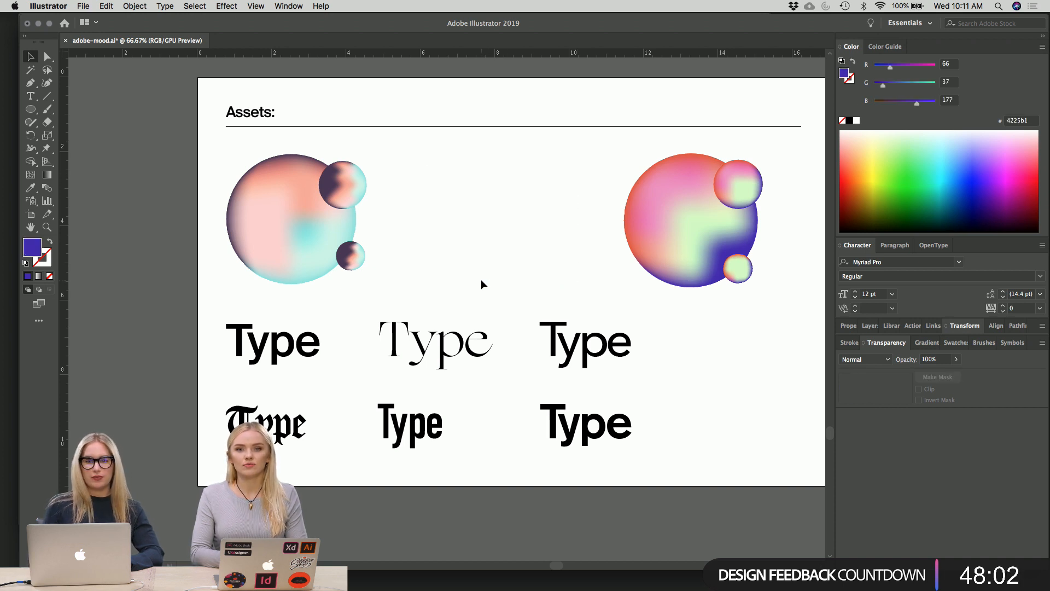
pyautogui.scroll(-1, 481, 280)
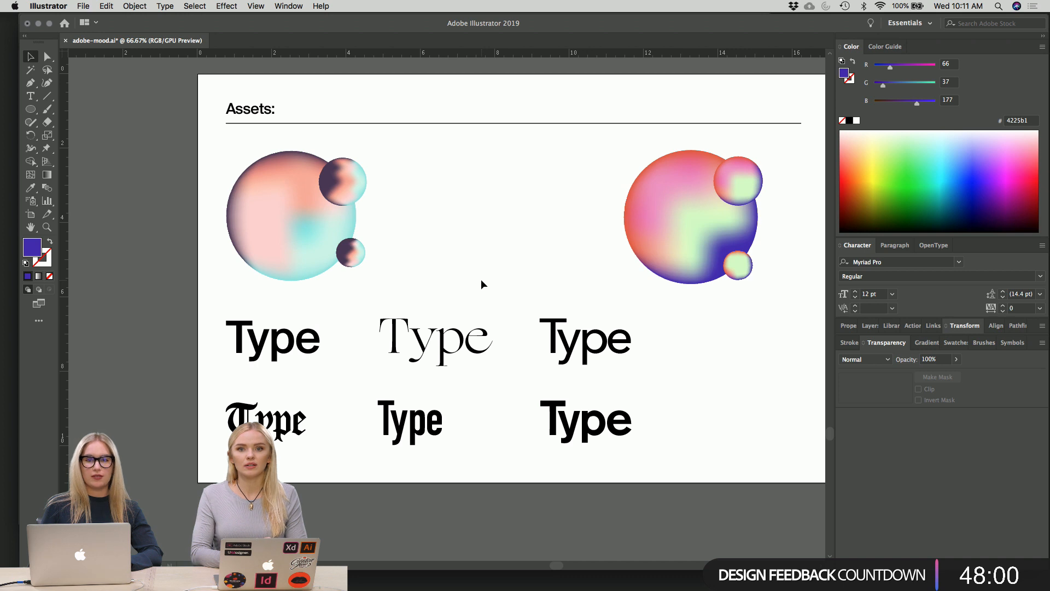
pyautogui.hscroll(-1, 481, 284)
pyautogui.scroll(-1, 481, 284)
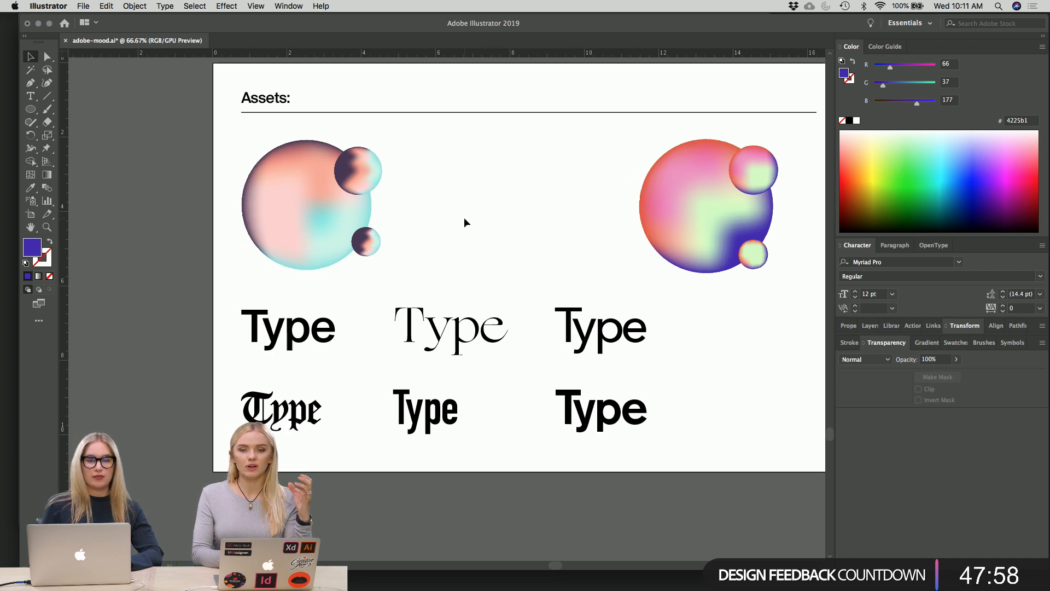
pyautogui.scroll(-3, 465, 220)
pyautogui.hscroll(-2, 465, 219)
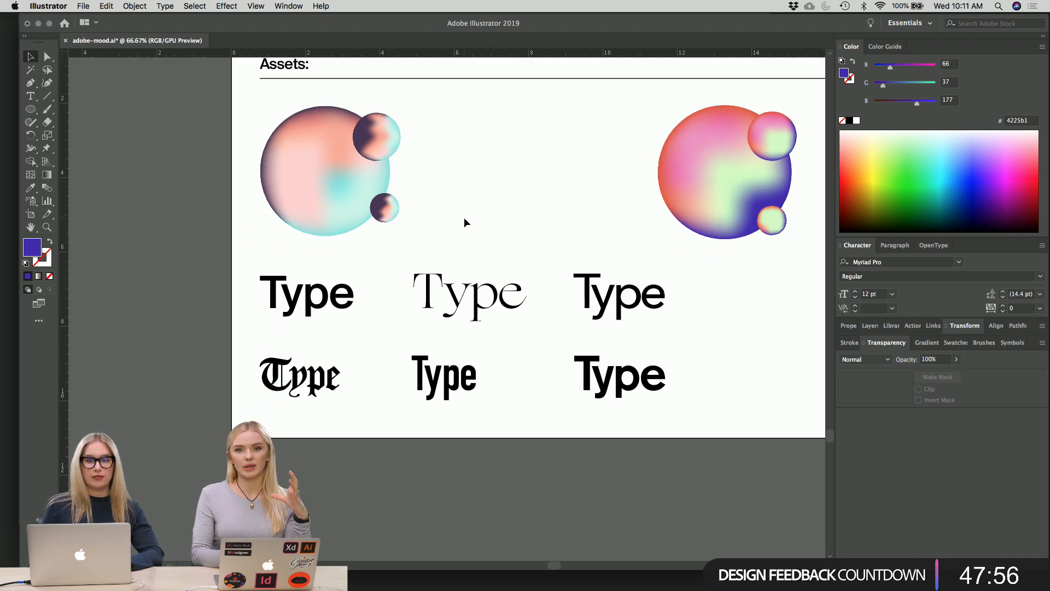
pyautogui.scroll(3, 465, 218)
pyautogui.hscroll(2, 465, 219)
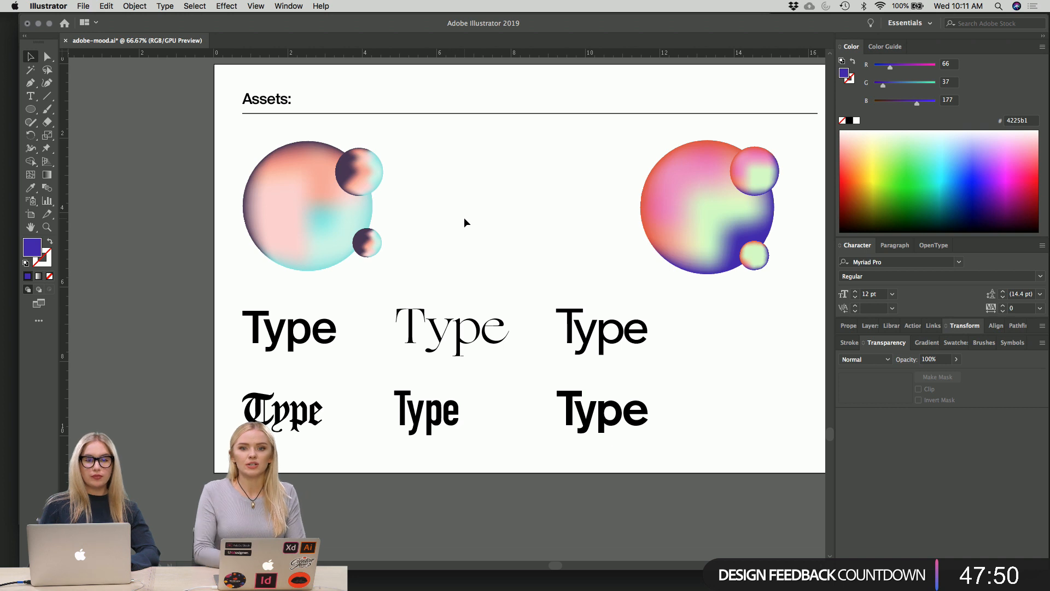
pyautogui.hscroll(3, 464, 222)
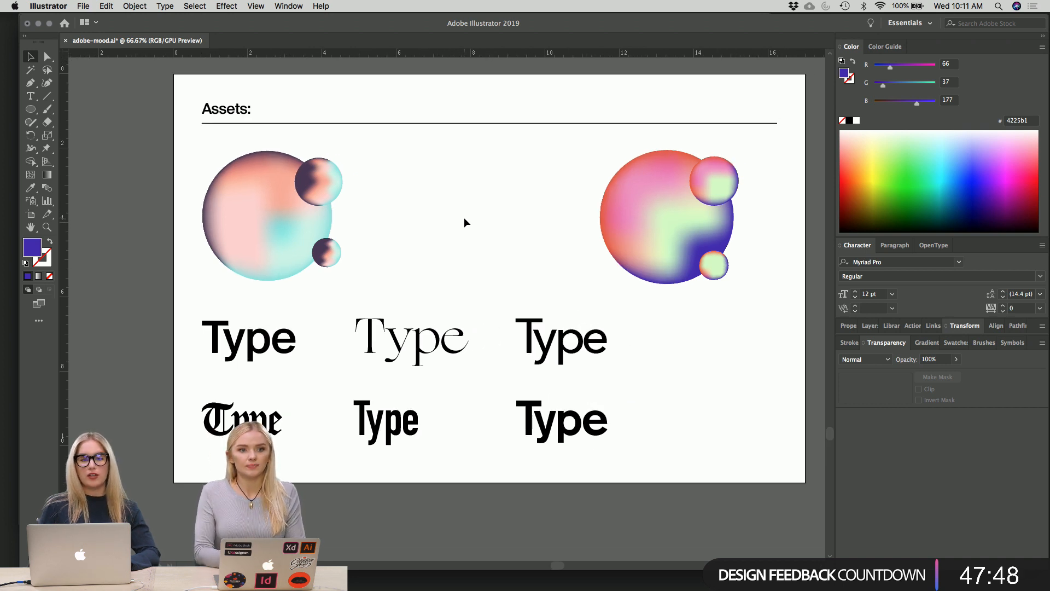
pyautogui.scroll(2, 466, 222)
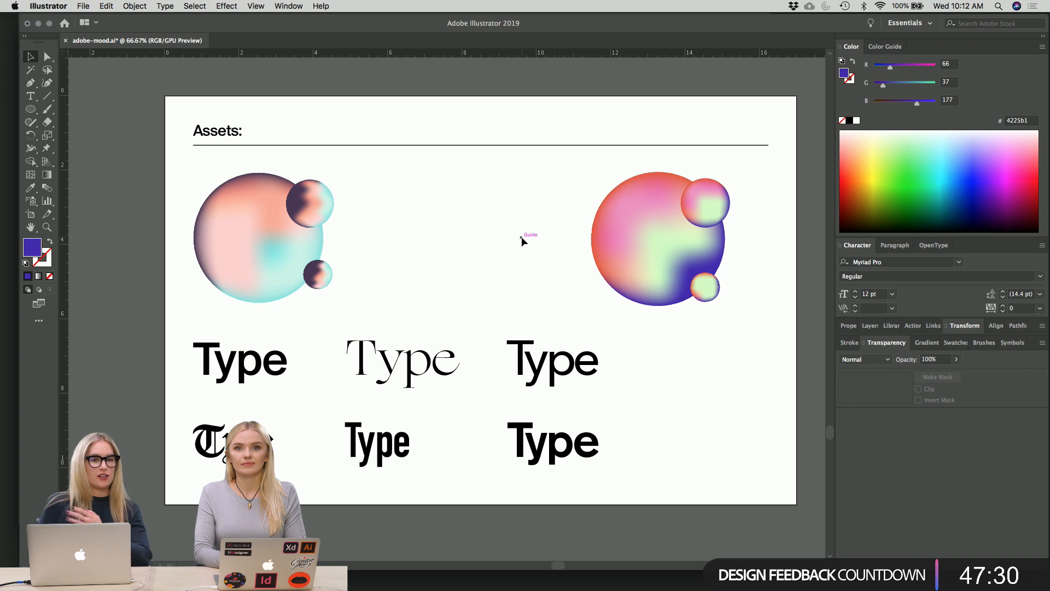
pyautogui.scroll(-1, 666, 390)
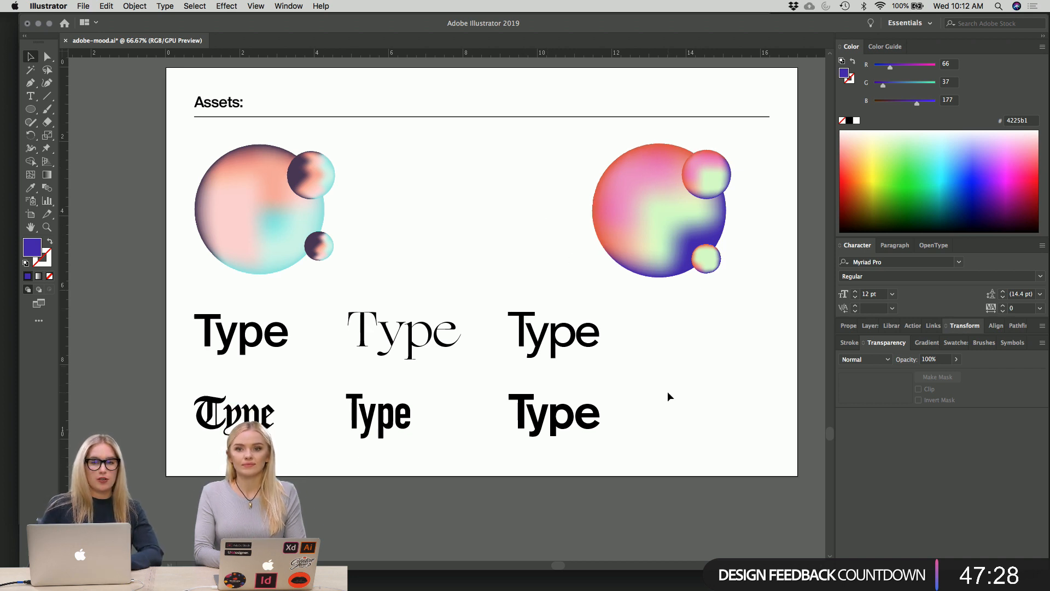
pyautogui.scroll(-2, 667, 391)
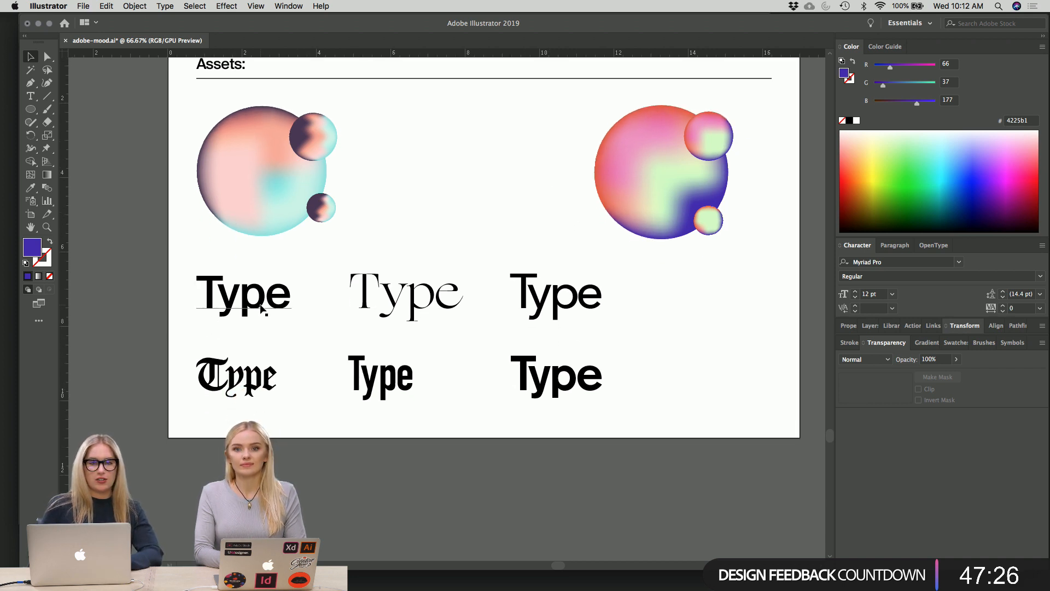
pyautogui.click(262, 310)
pyautogui.click(313, 344)
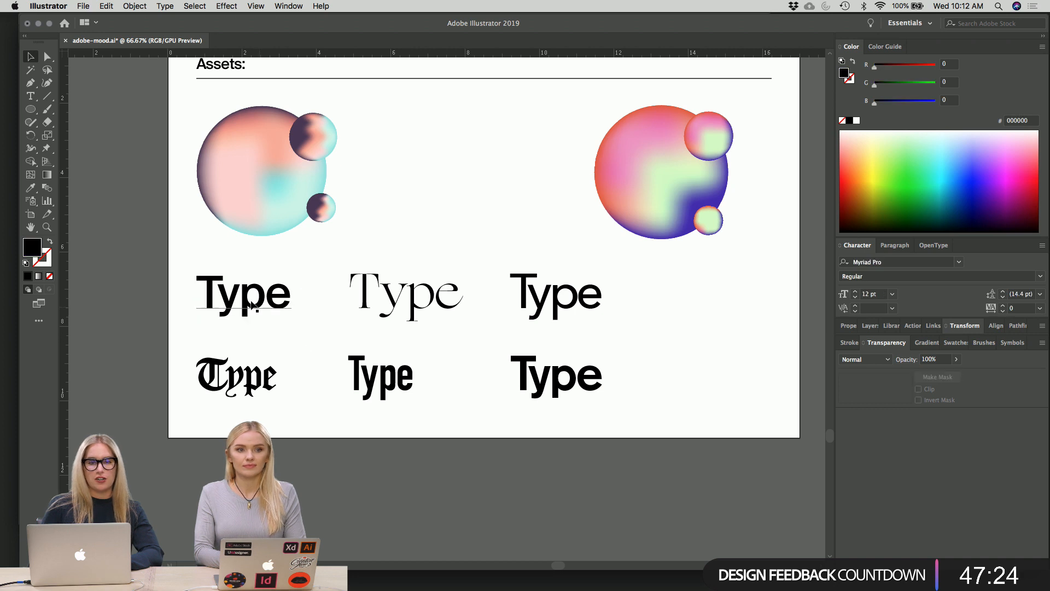
pyautogui.click(251, 306)
pyautogui.click(415, 298)
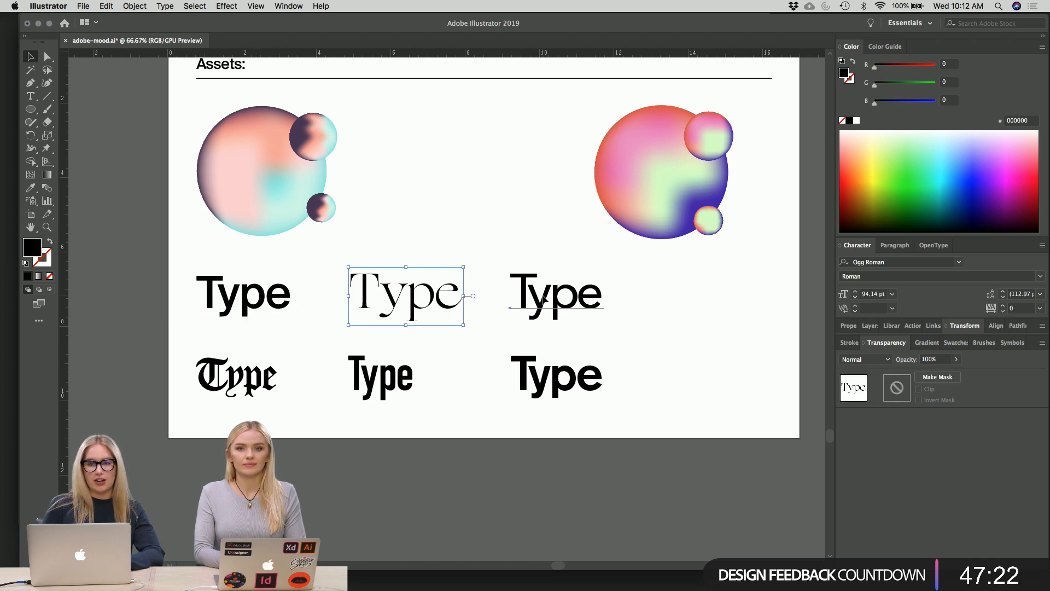
pyautogui.click(544, 300)
pyautogui.click(542, 383)
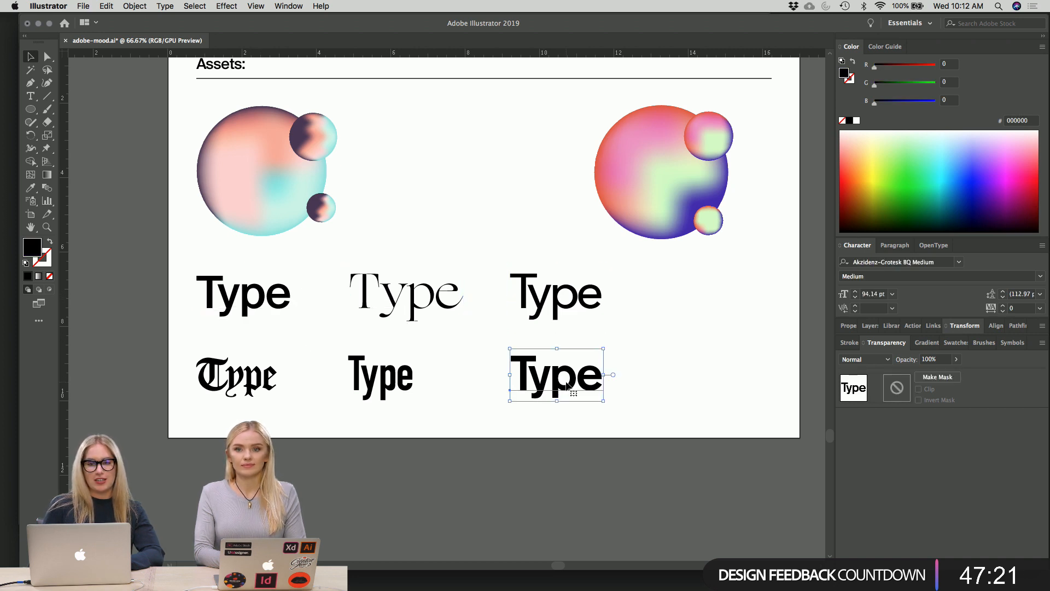
pyautogui.click(389, 394)
pyautogui.click(253, 387)
pyautogui.click(327, 405)
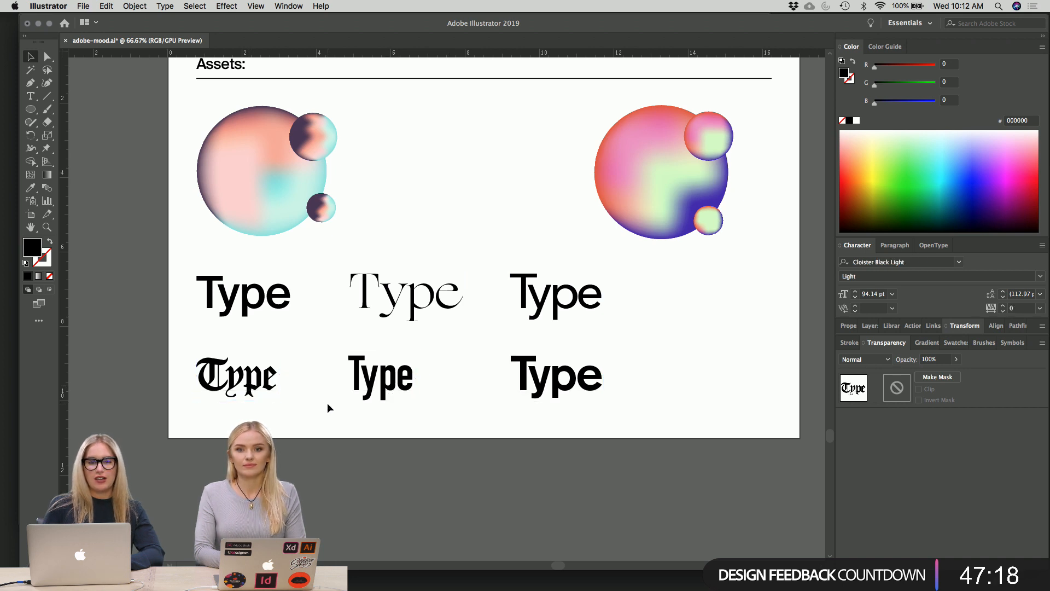
pyautogui.scroll(-1, 329, 416)
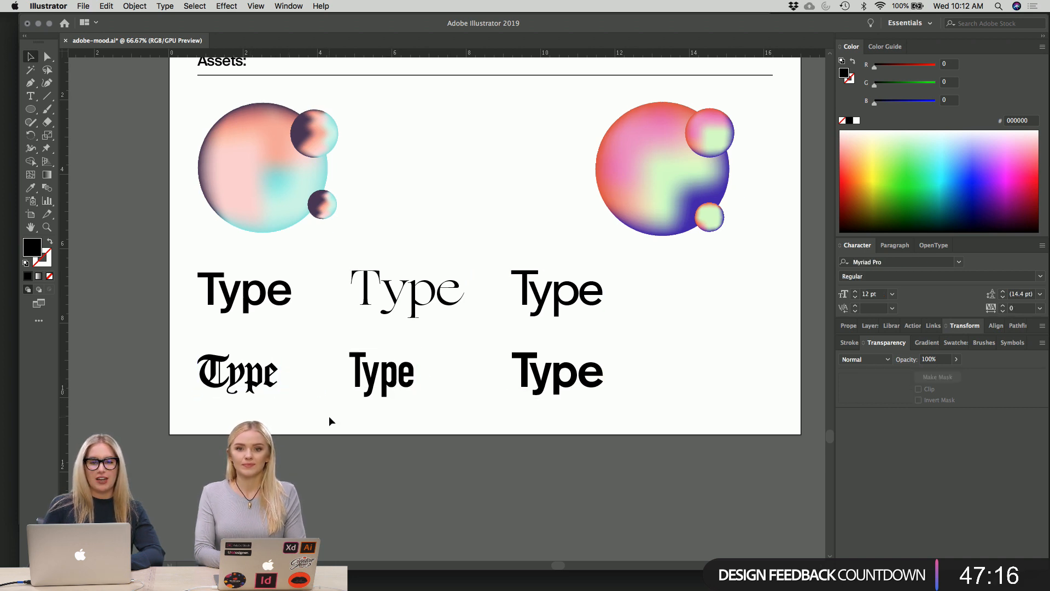
pyautogui.click(232, 384)
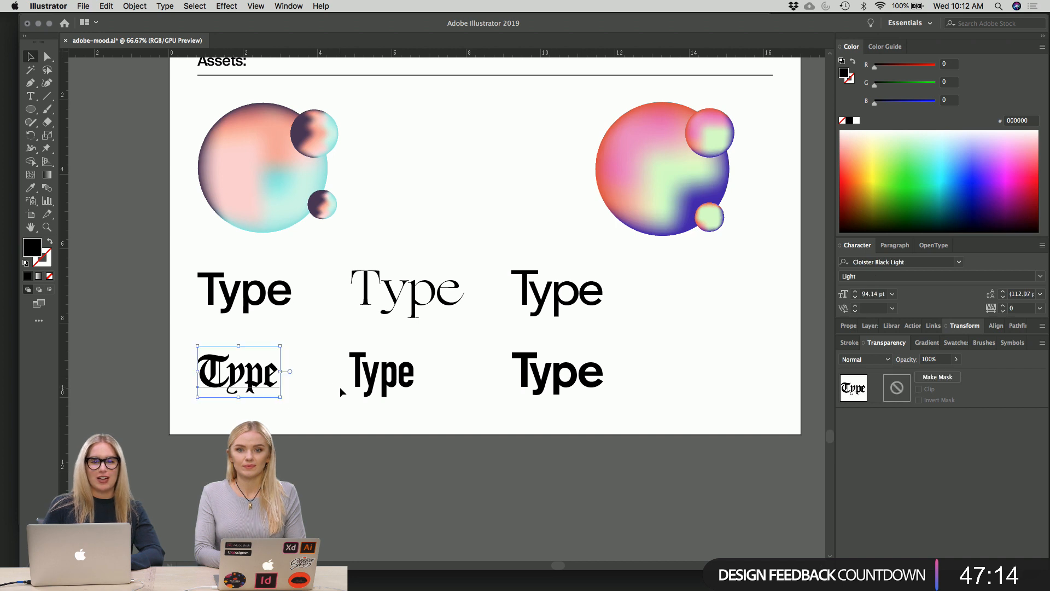
pyautogui.click(327, 396)
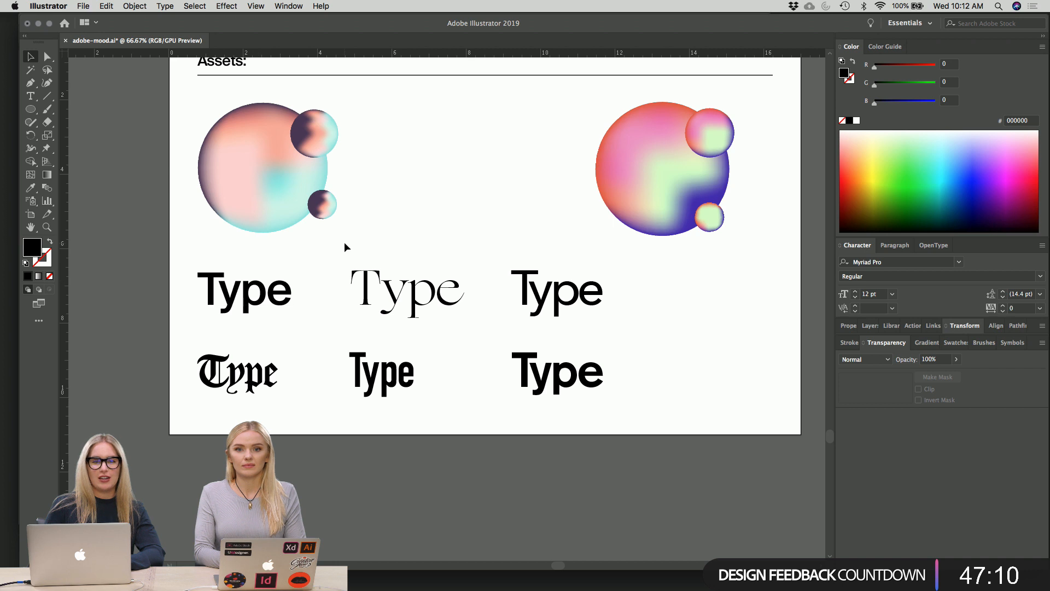
pyautogui.click(446, 290)
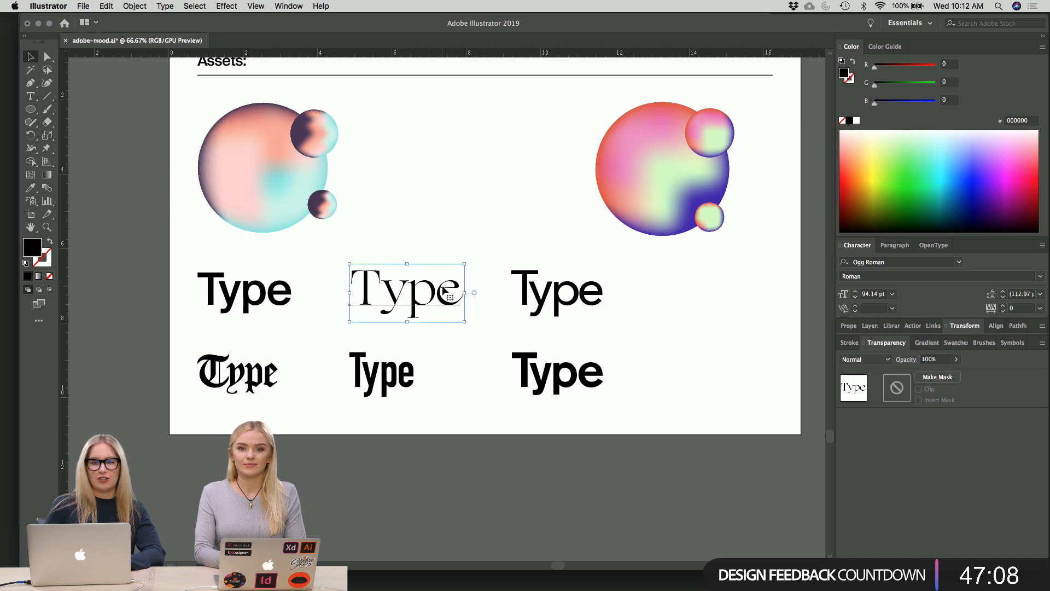
pyautogui.click(453, 239)
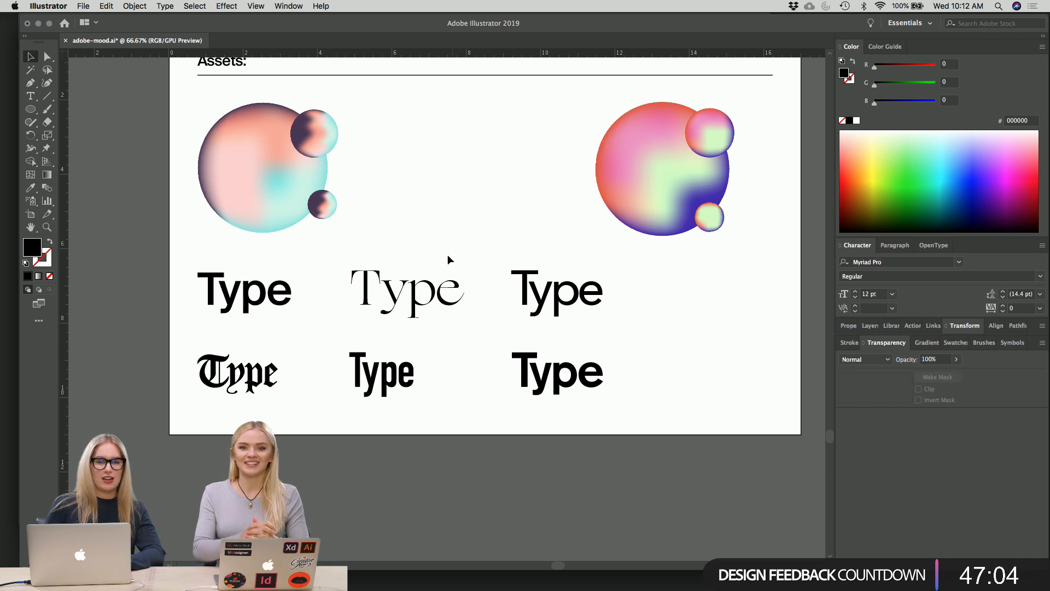
pyautogui.click(426, 302)
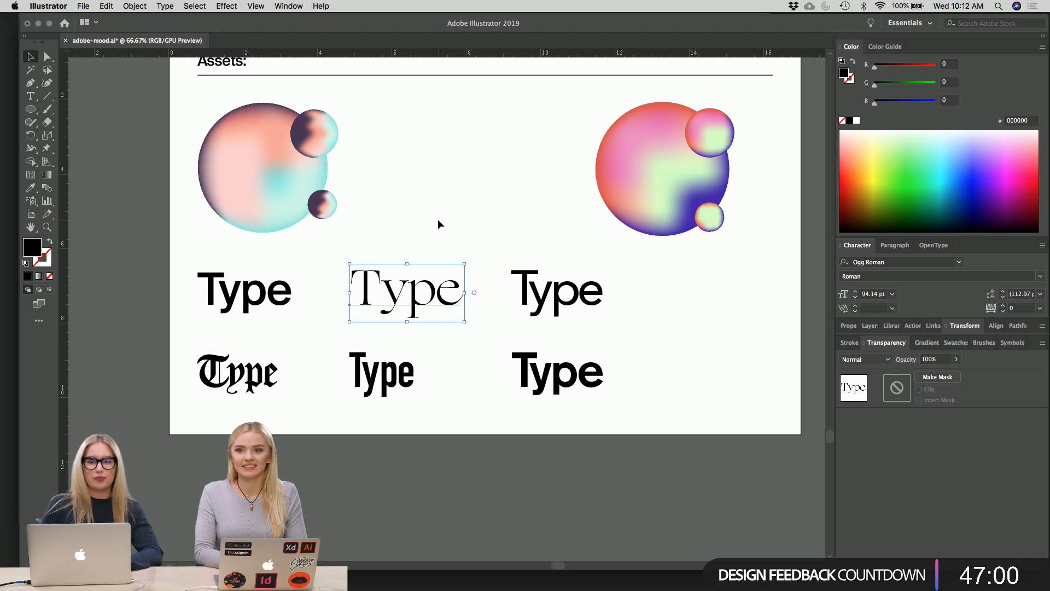
pyautogui.click(557, 296)
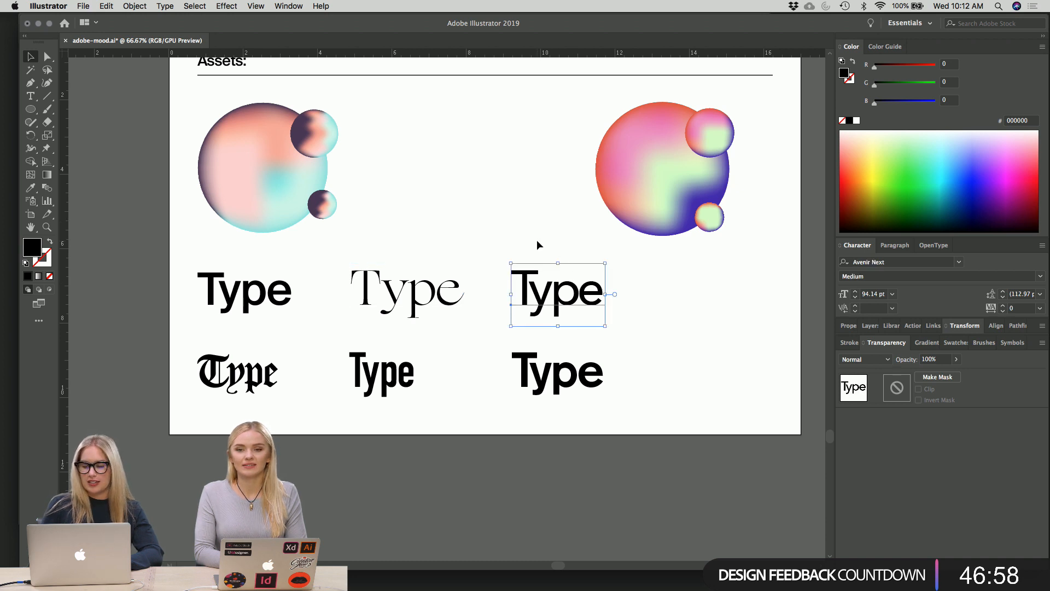
pyautogui.click(558, 376)
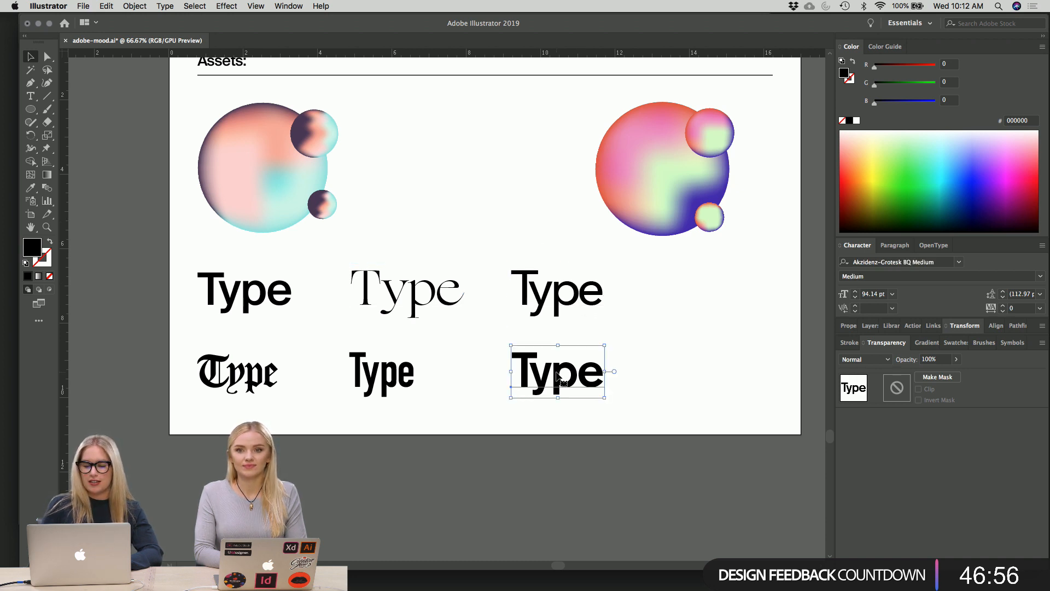
pyautogui.click(470, 400)
pyautogui.click(514, 390)
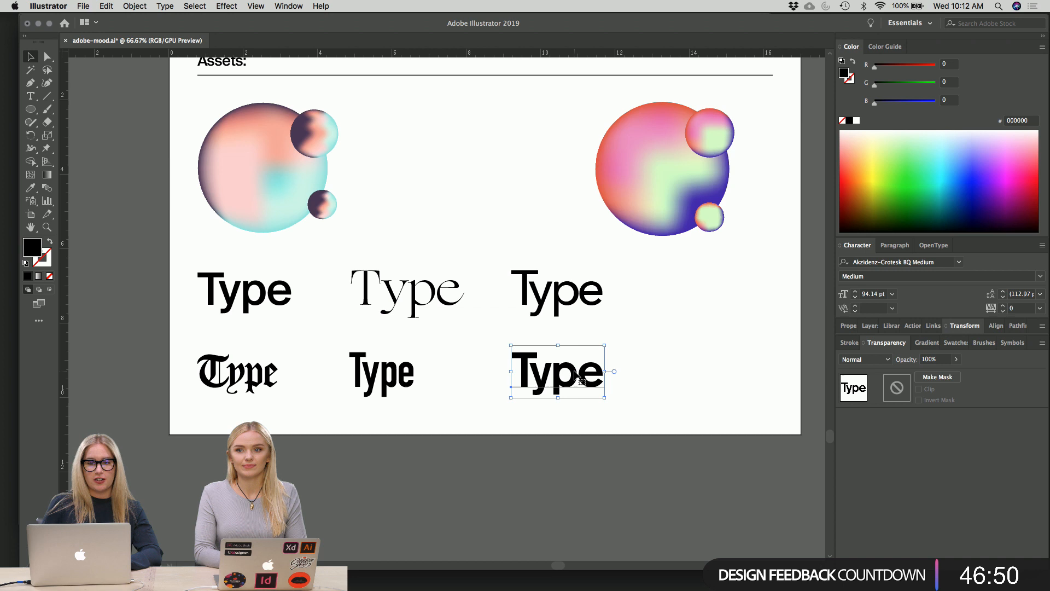
pyautogui.click(454, 395)
pyautogui.click(389, 381)
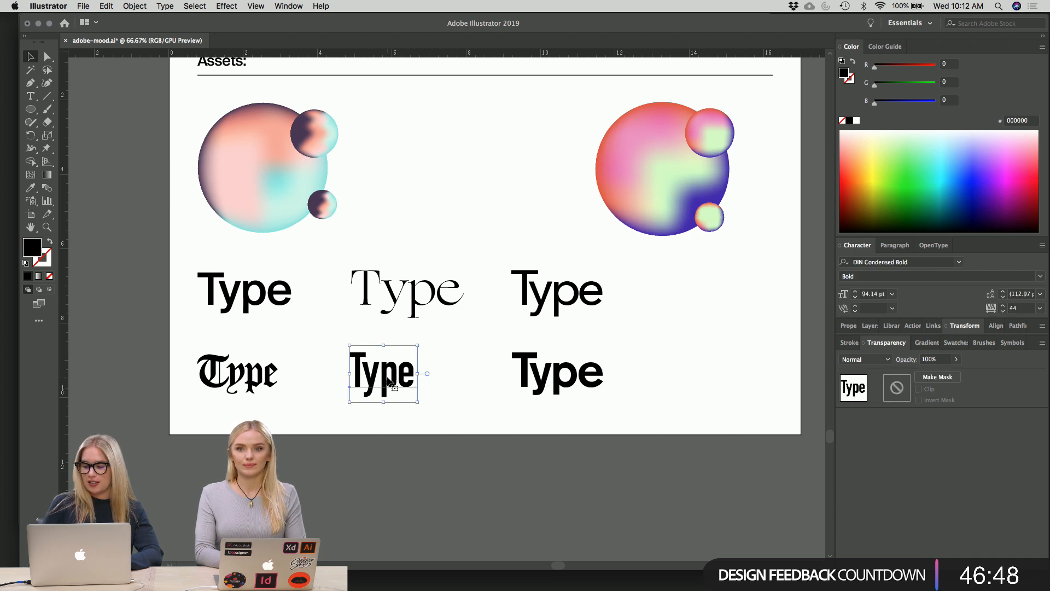
pyautogui.click(435, 403)
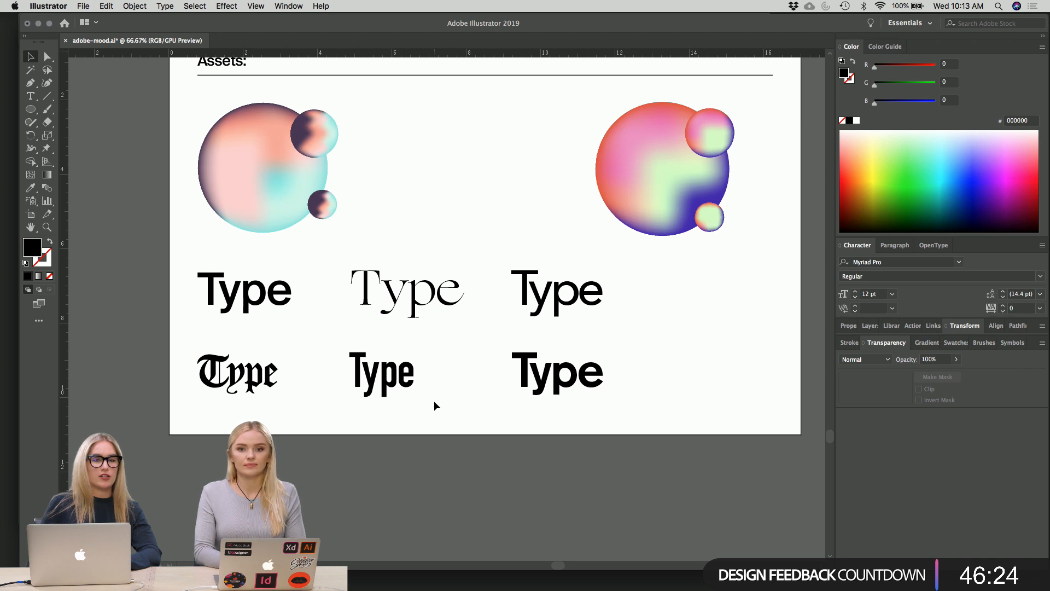
pyautogui.scroll(-2, 434, 402)
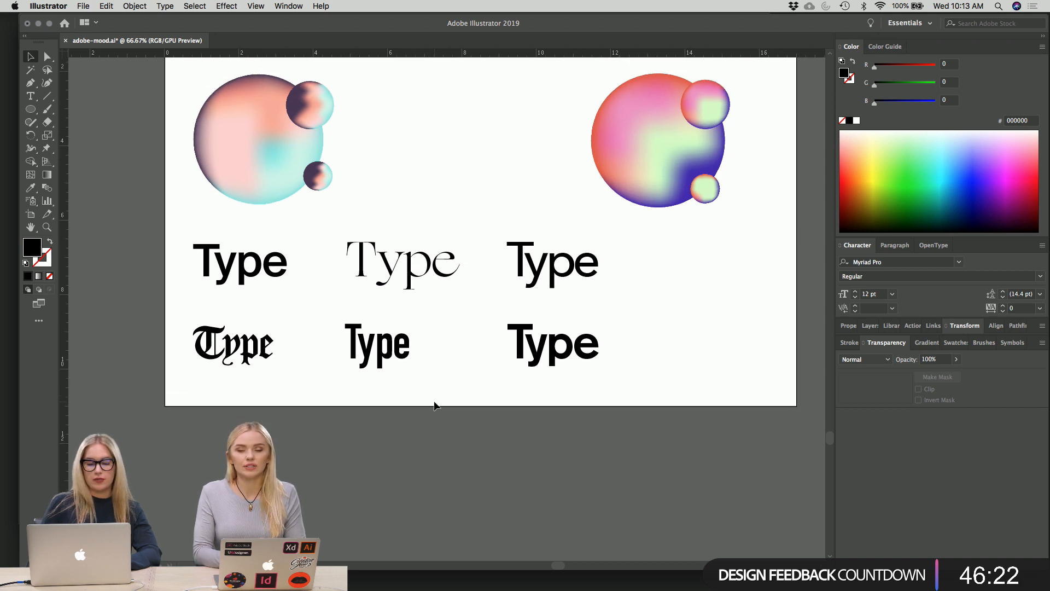
pyautogui.scroll(2, 434, 403)
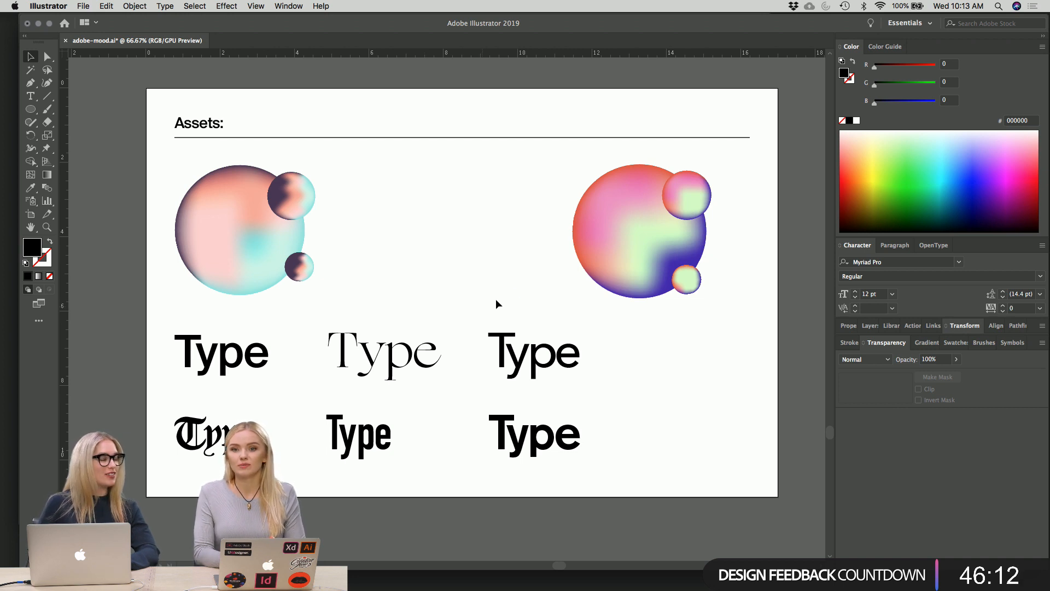
pyautogui.hscroll(1, 485, 299)
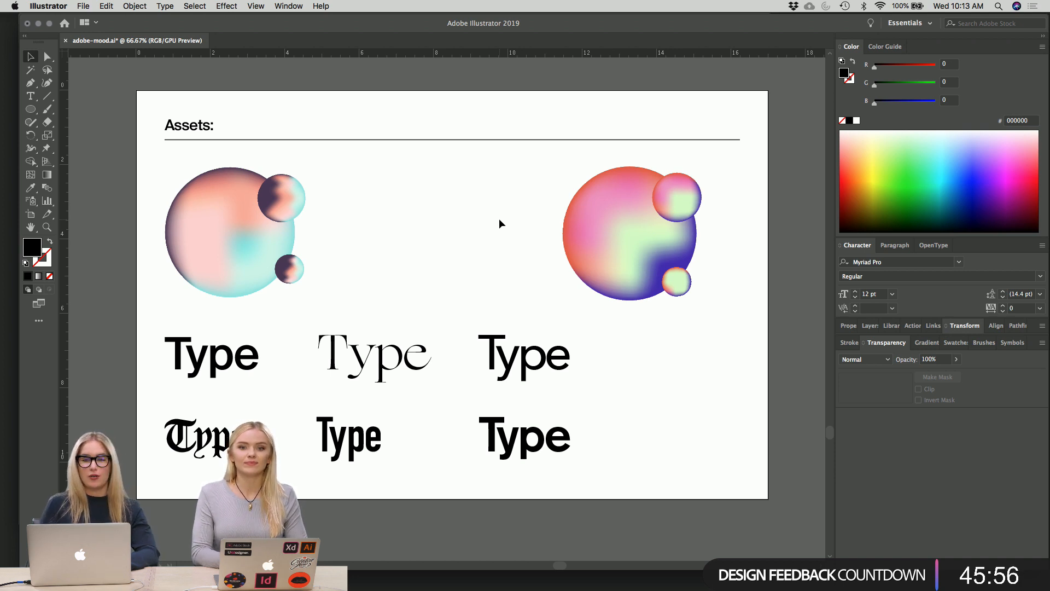
pyautogui.hscroll(2, 499, 218)
pyautogui.scroll(1, 499, 219)
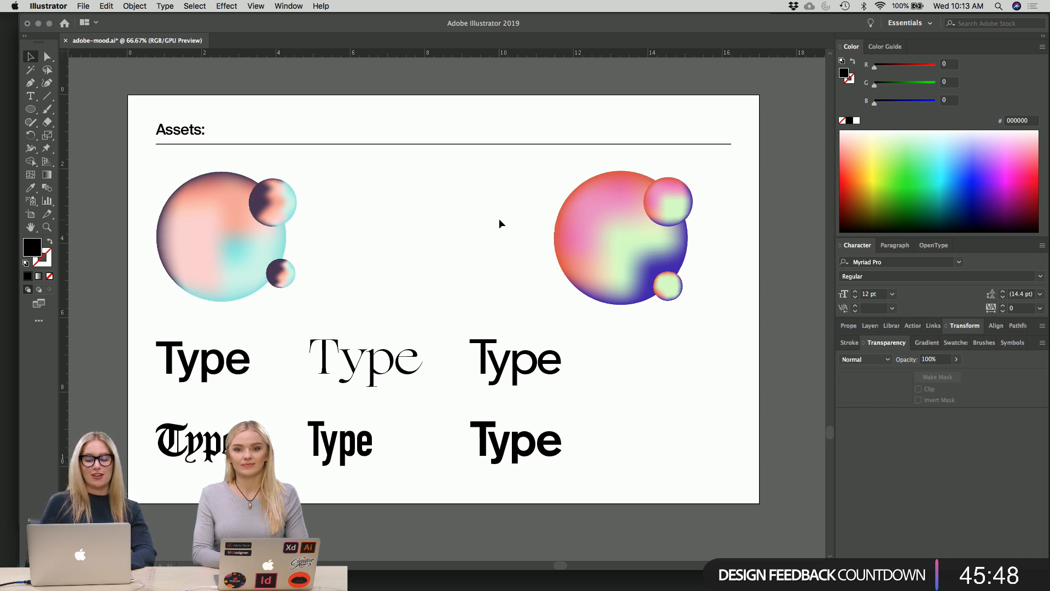
pyautogui.moveTo(2, 343)
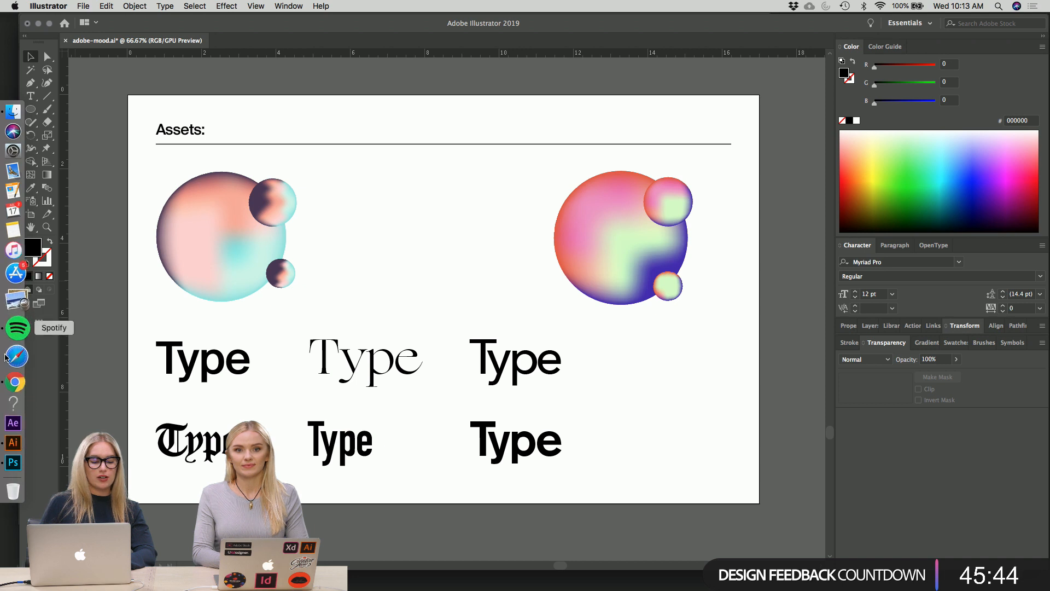
# - Switch to Photoshop and shift the 43.psd window slightly left
pyautogui.click(14, 463)
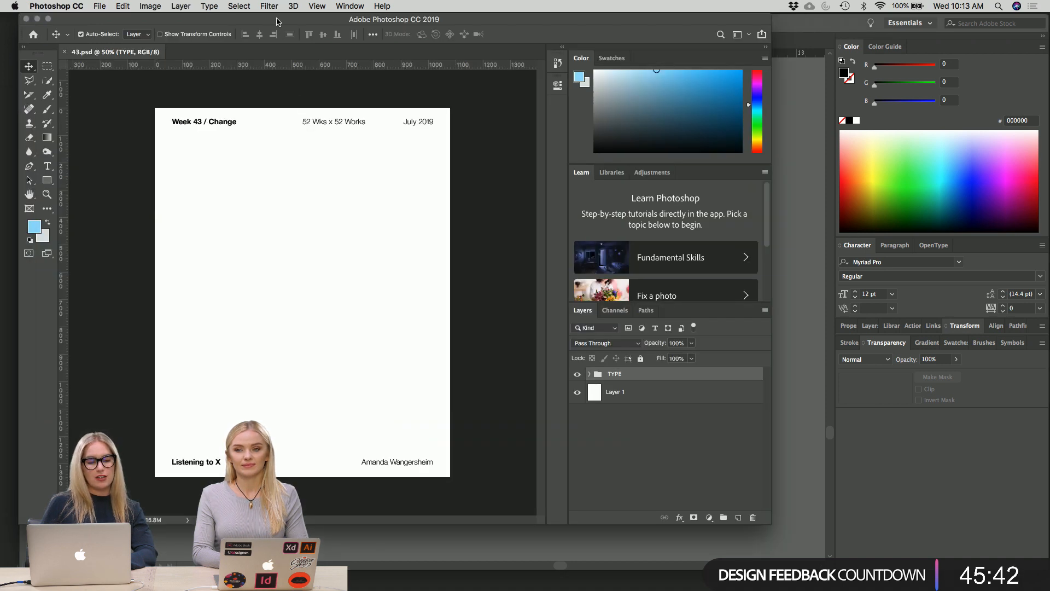
pyautogui.moveTo(277, 21); pyautogui.dragTo(265, 21)
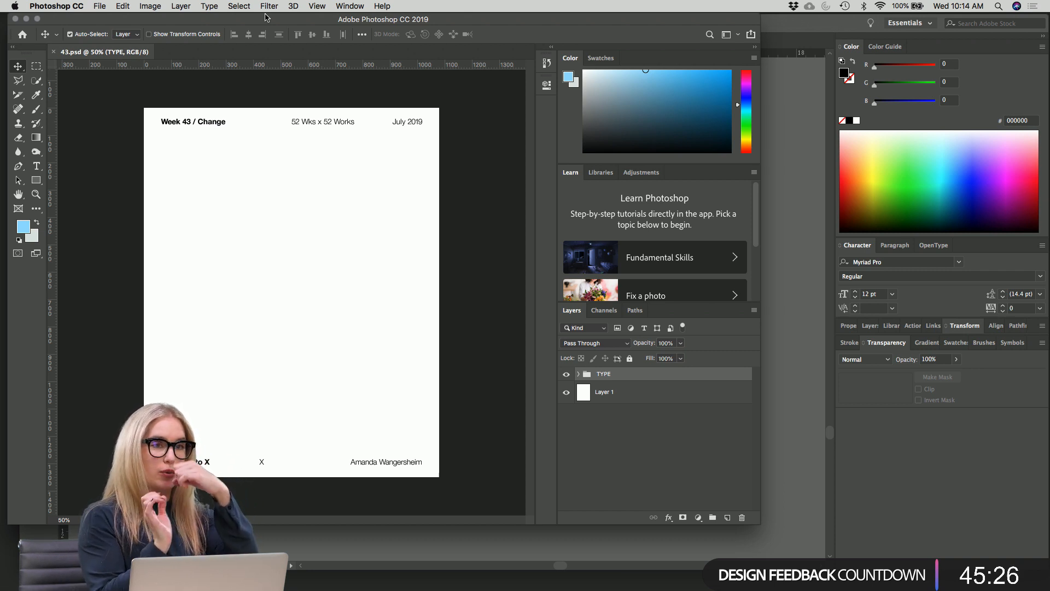
# - Confirm the canvas is 1080 × 1350 pixels in Canvas Size, then show the guides with Cmd+;
pyautogui.click(149, 6)
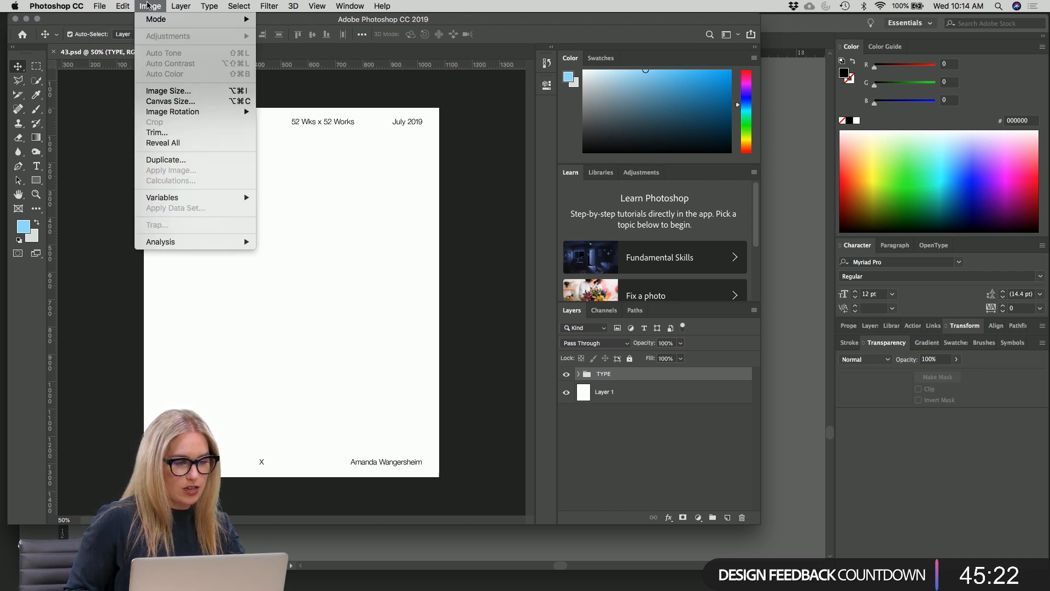
pyautogui.click(164, 102)
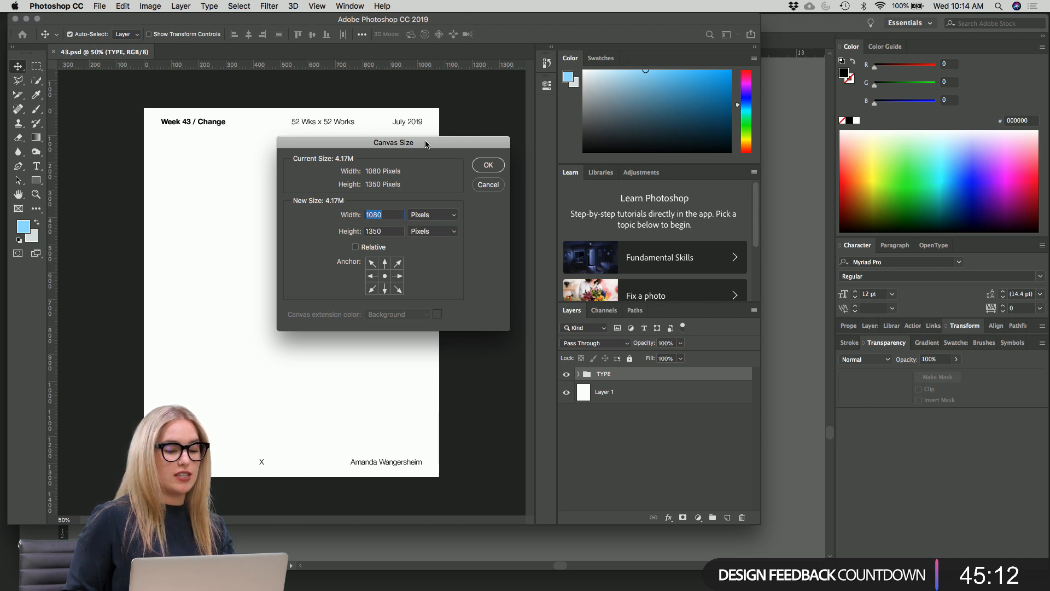
pyautogui.click(454, 215)
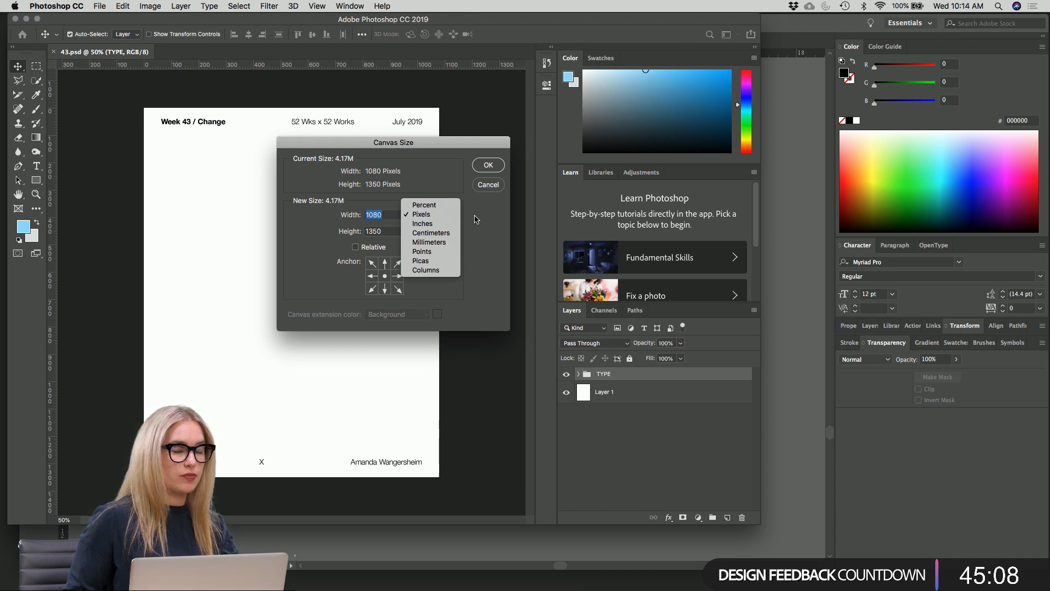
pyautogui.click(475, 219)
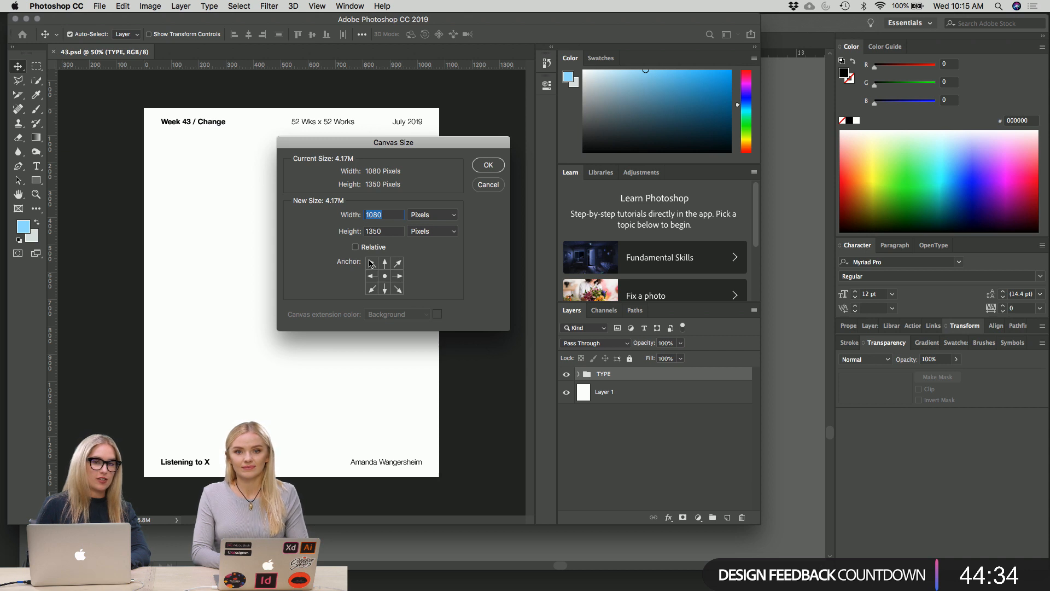
pyautogui.click(481, 164)
pyautogui.press('super+semicolon')
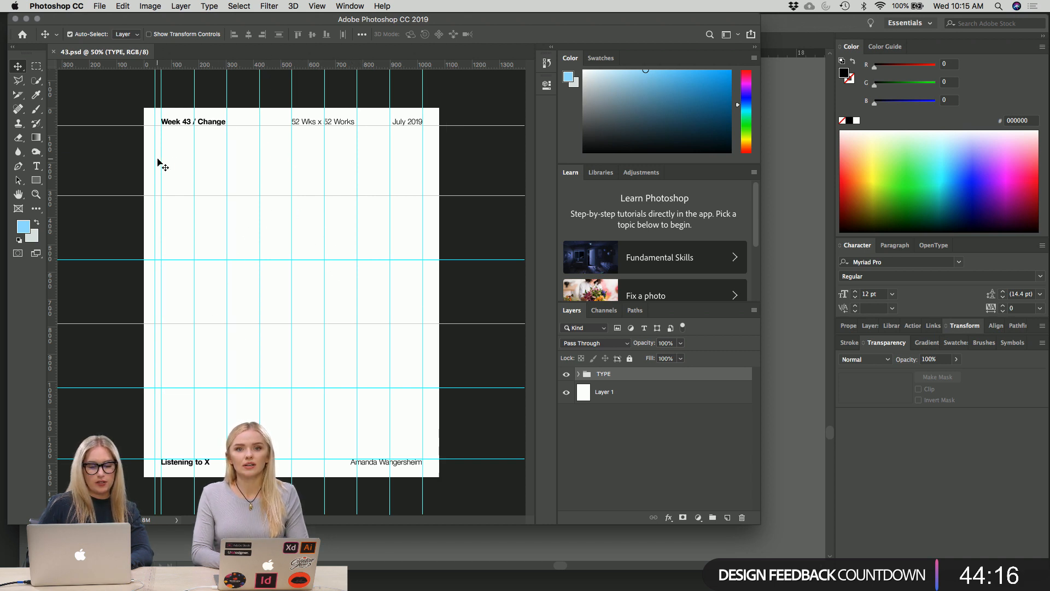
# - Drag a vertical guide onto the left pasteboard and shift the document window slightly
pyautogui.moveTo(156, 160); pyautogui.dragTo(112, 153)
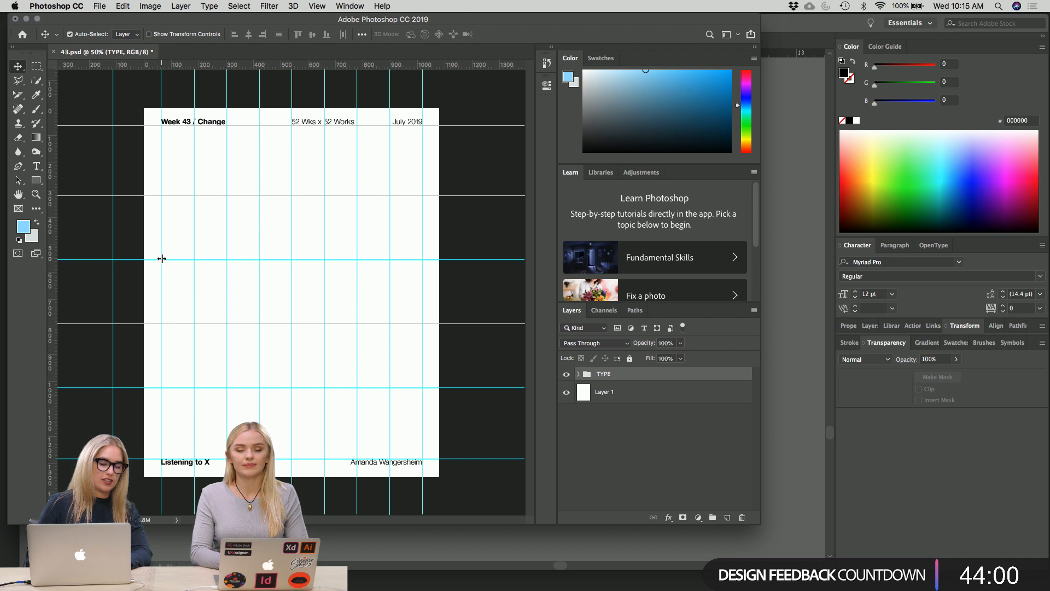
pyautogui.moveTo(190, 18)
pyautogui.mouseDown()
pyautogui.moveTo(206, 18)
pyautogui.moveTo(189, 12)
pyautogui.mouseUp()
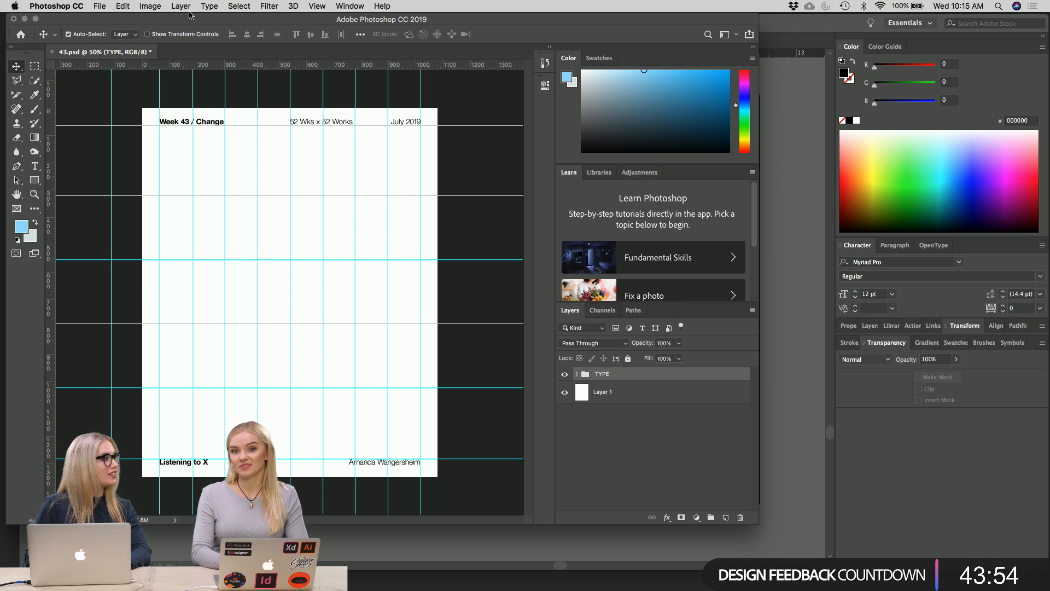
pyautogui.moveTo(256, 23); pyautogui.dragTo(252, 23)
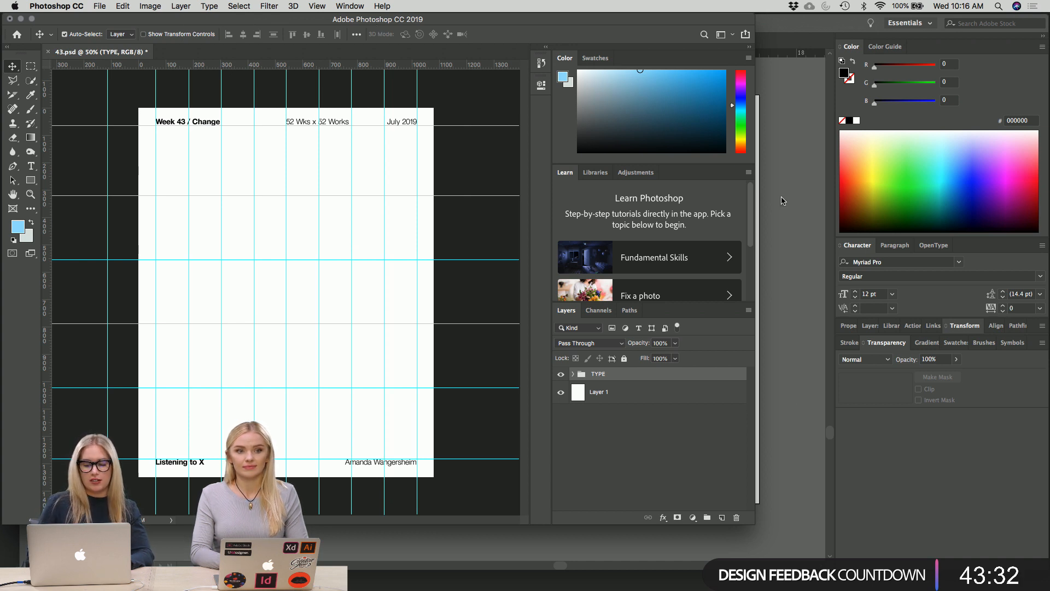
# - Set up a new document of 1080 × 1350 pixels at 150 pixels/inch
pyautogui.press('super+n')
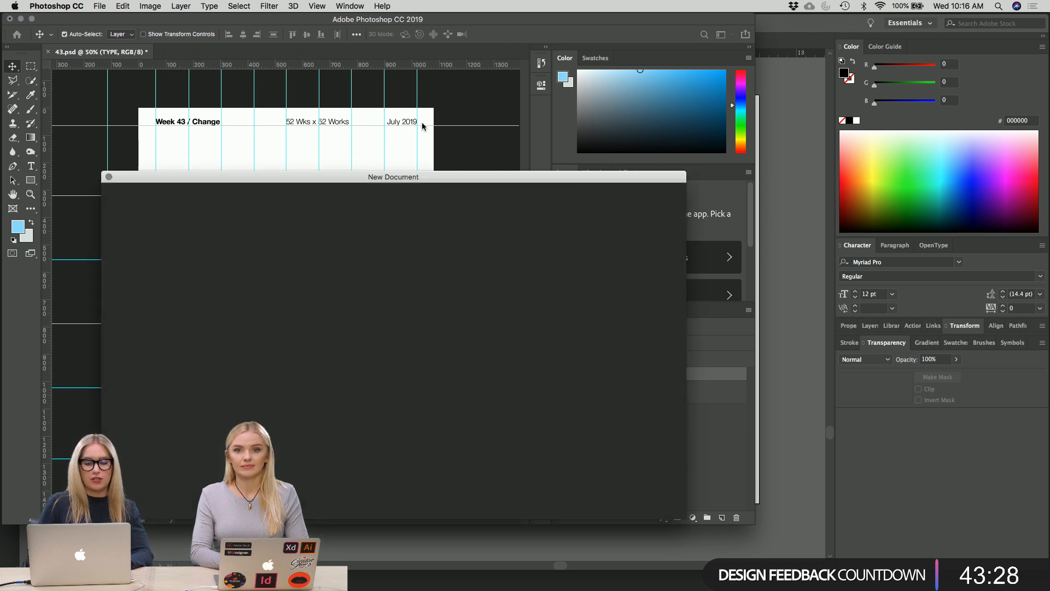
pyautogui.moveTo(400, 176); pyautogui.dragTo(389, 61)
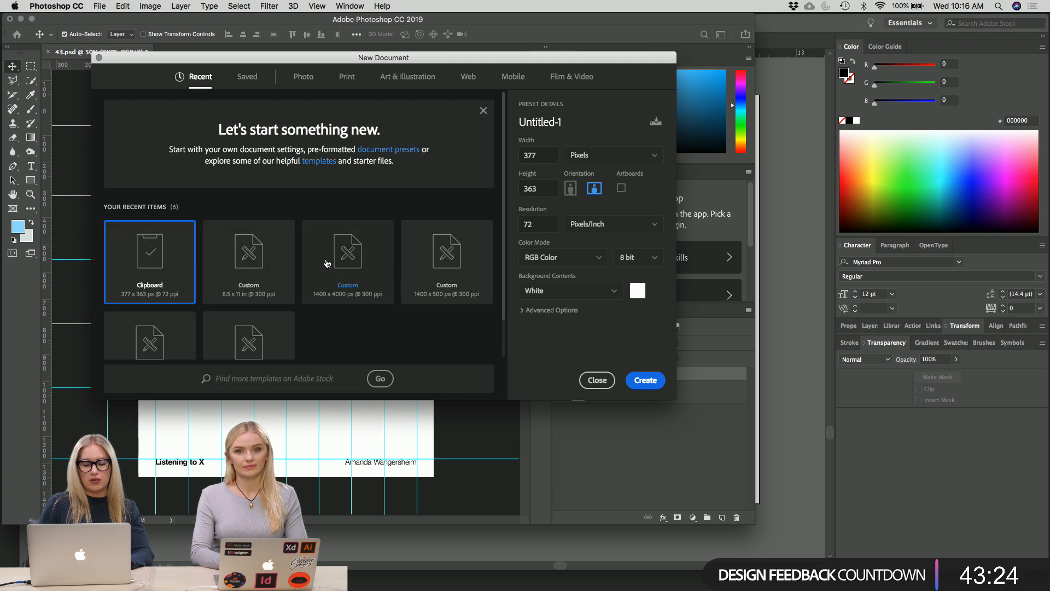
pyautogui.scroll(-2, 369, 323)
pyautogui.scroll(2, 368, 317)
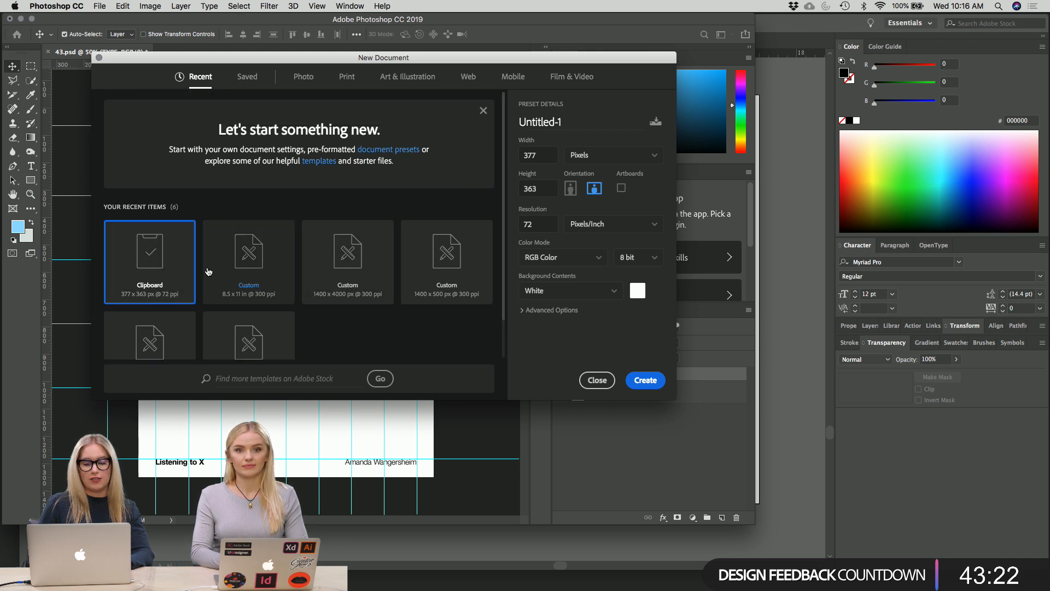
pyautogui.click(585, 161)
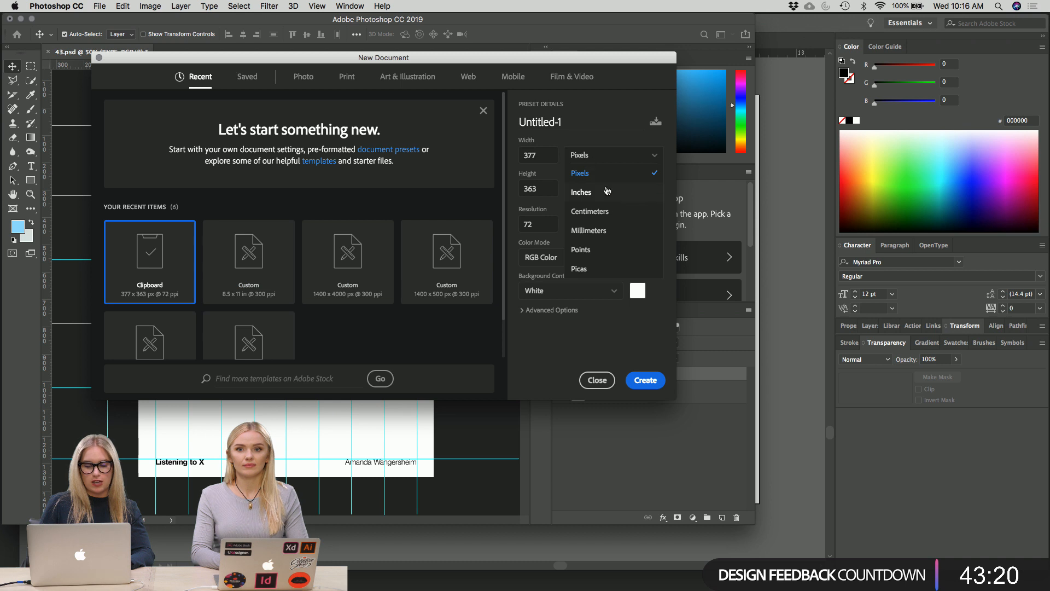
pyautogui.click(600, 171)
pyautogui.doubleClick(539, 157)
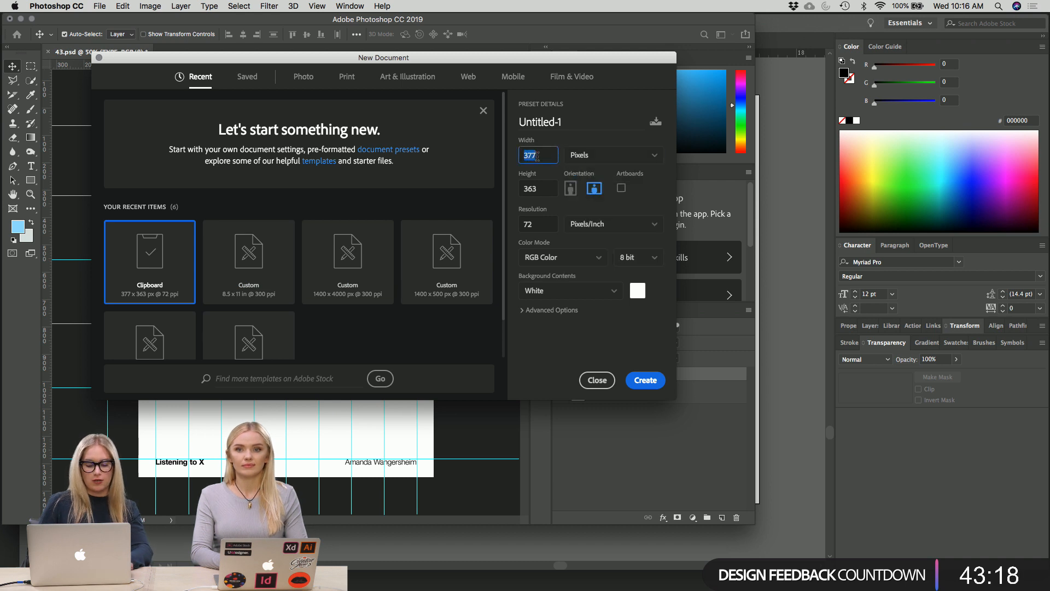
pyautogui.write('1080')
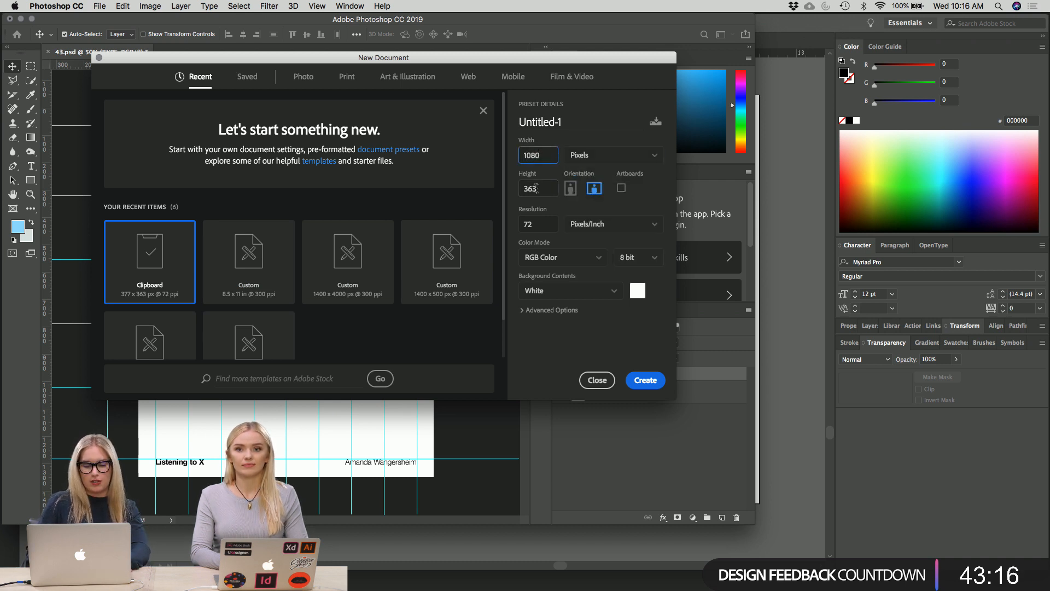
pyautogui.doubleClick(536, 189)
pyautogui.write('1350')
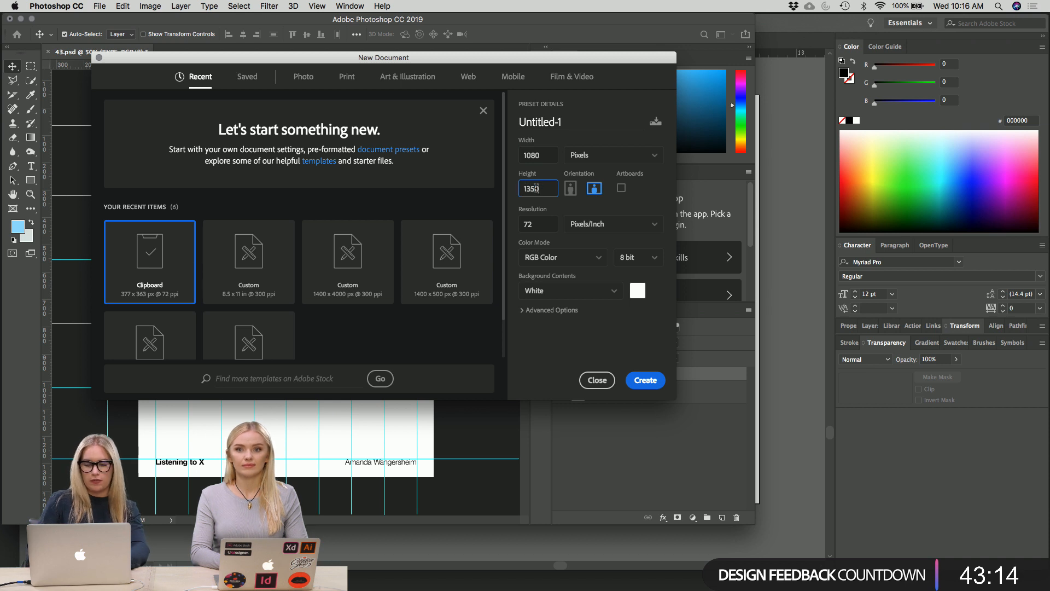
pyautogui.doubleClick(541, 224)
pyautogui.write('150')
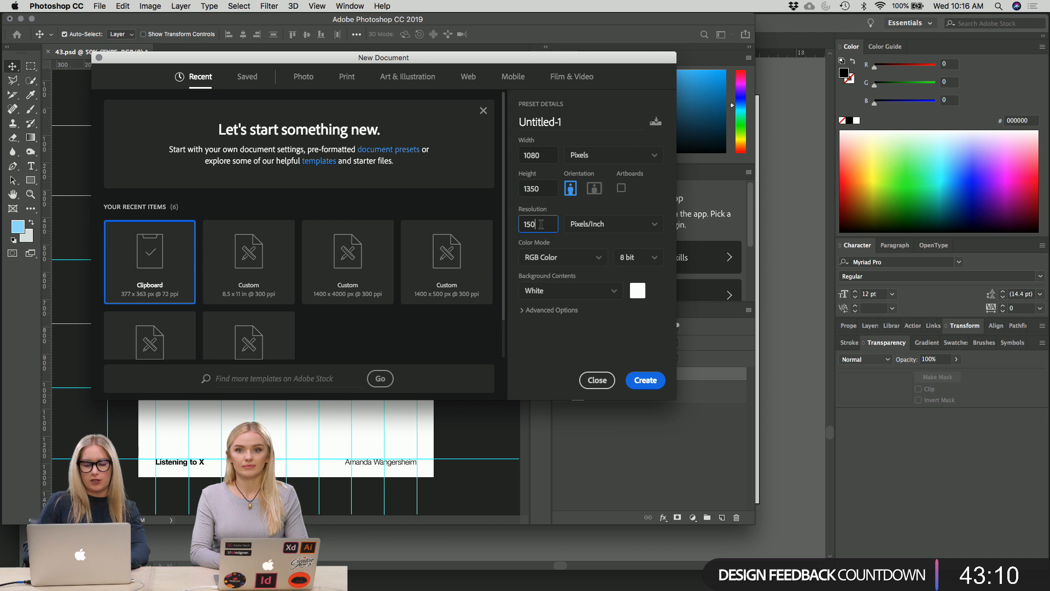
pyautogui.click(588, 243)
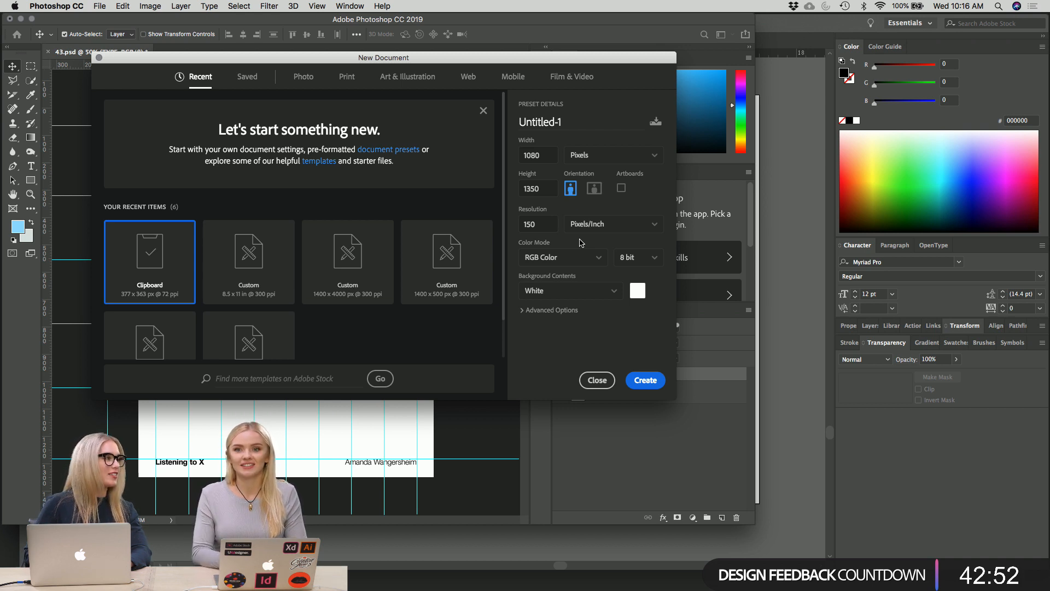
# - Create the document and draw a 70 px square in its top-left corner
pyautogui.click(648, 382)
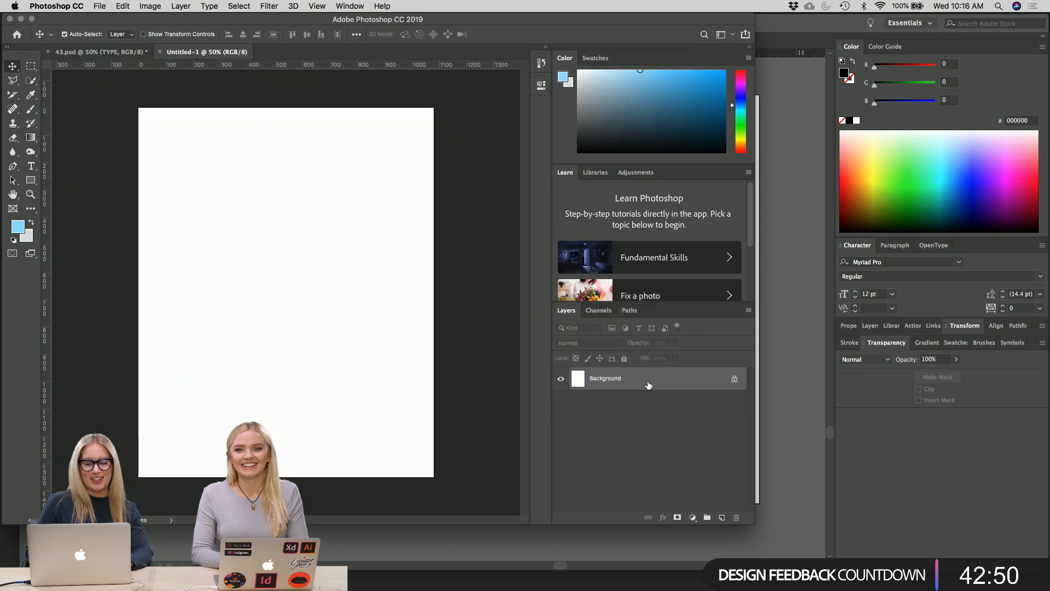
pyautogui.click(30, 180)
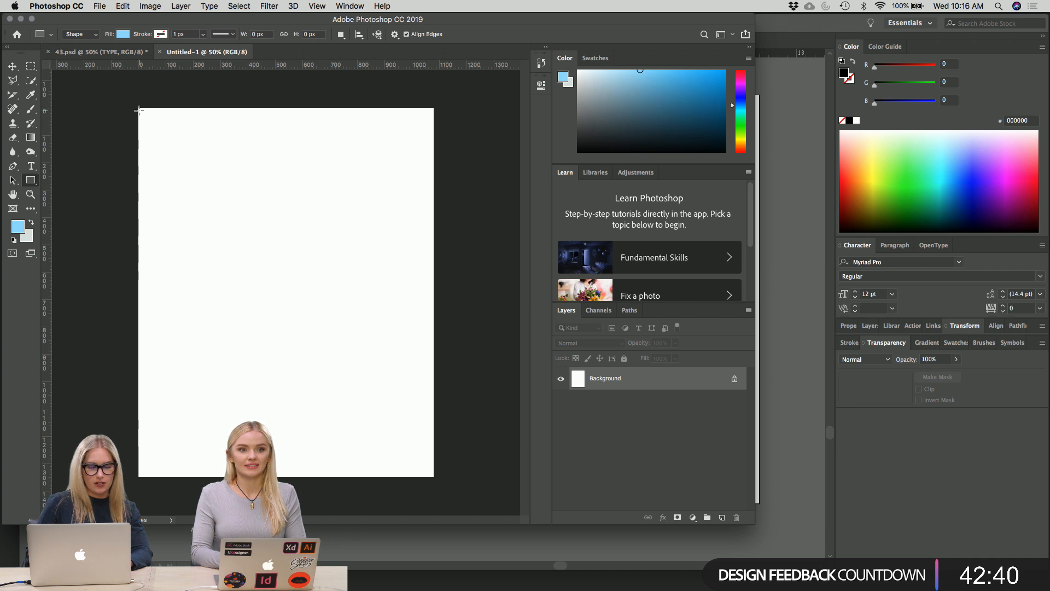
pyautogui.moveTo(138, 107); pyautogui.dragTo(157, 130)
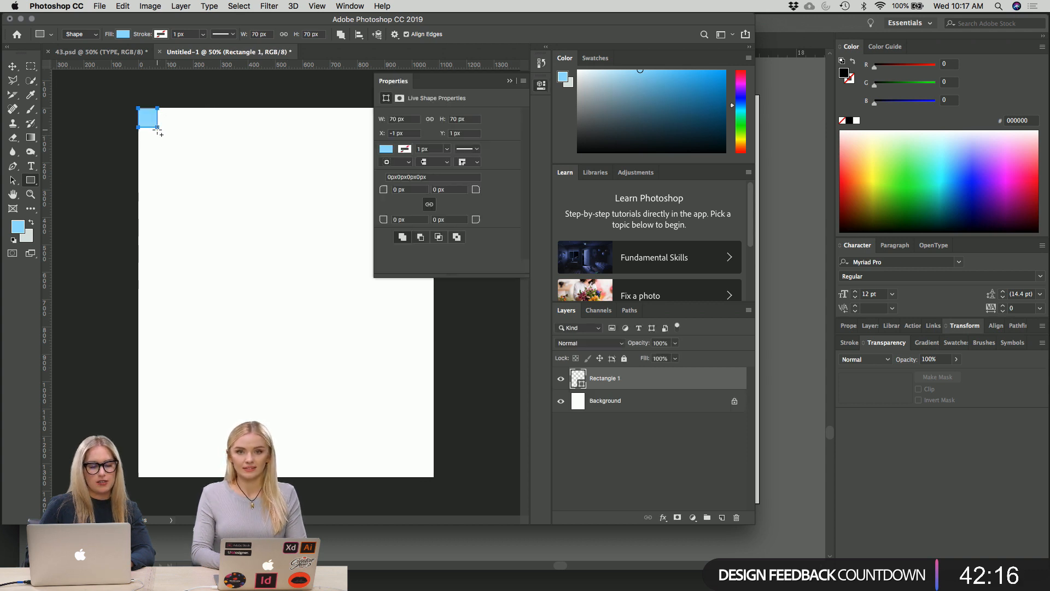
# - Place a vertical guide along the square's right edge
pyautogui.press('v')
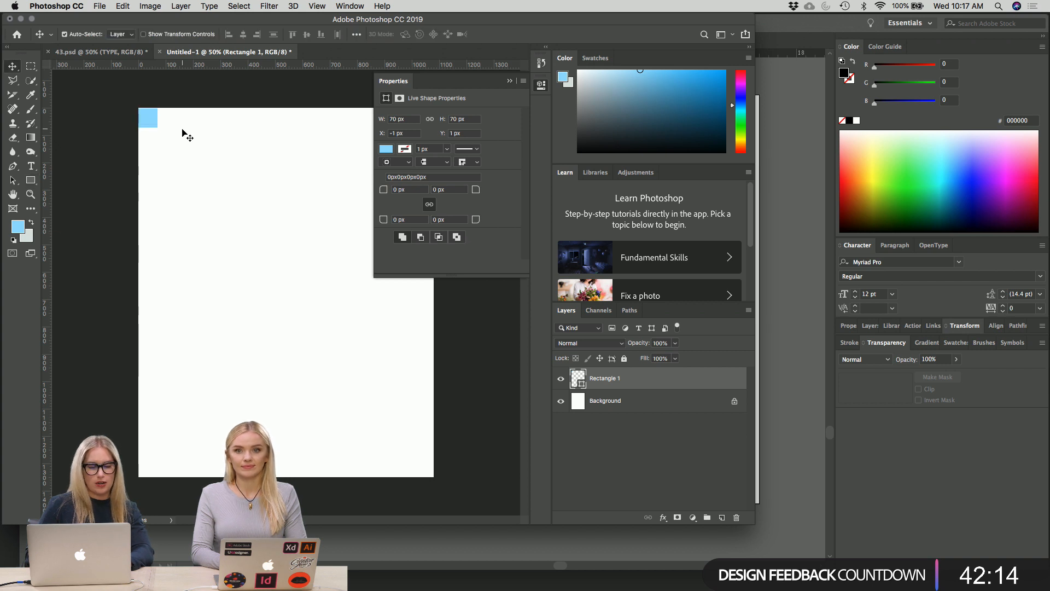
pyautogui.click(511, 81)
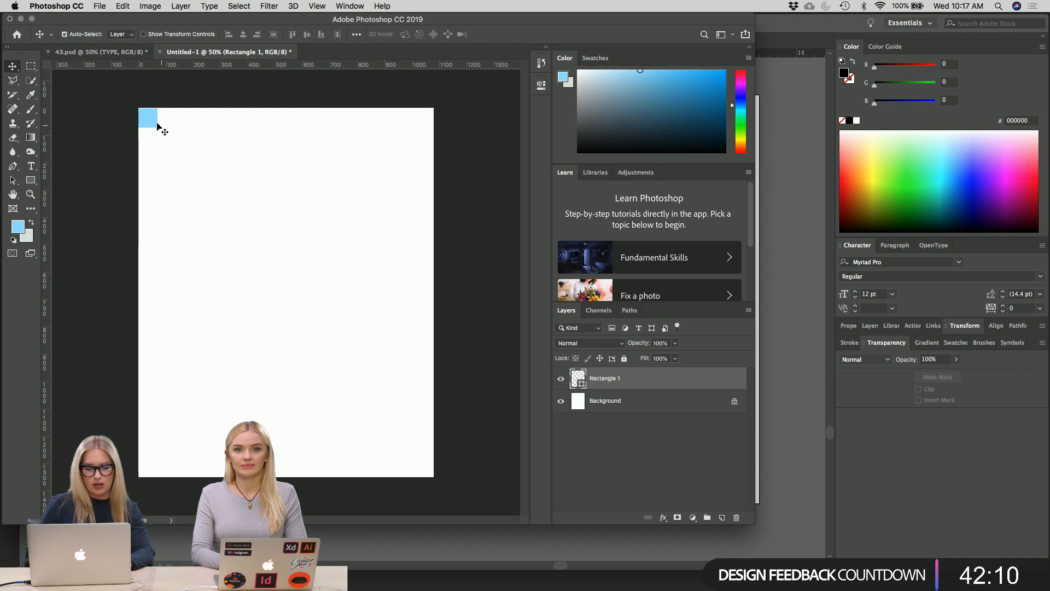
pyautogui.moveTo(48, 136); pyautogui.dragTo(158, 128)
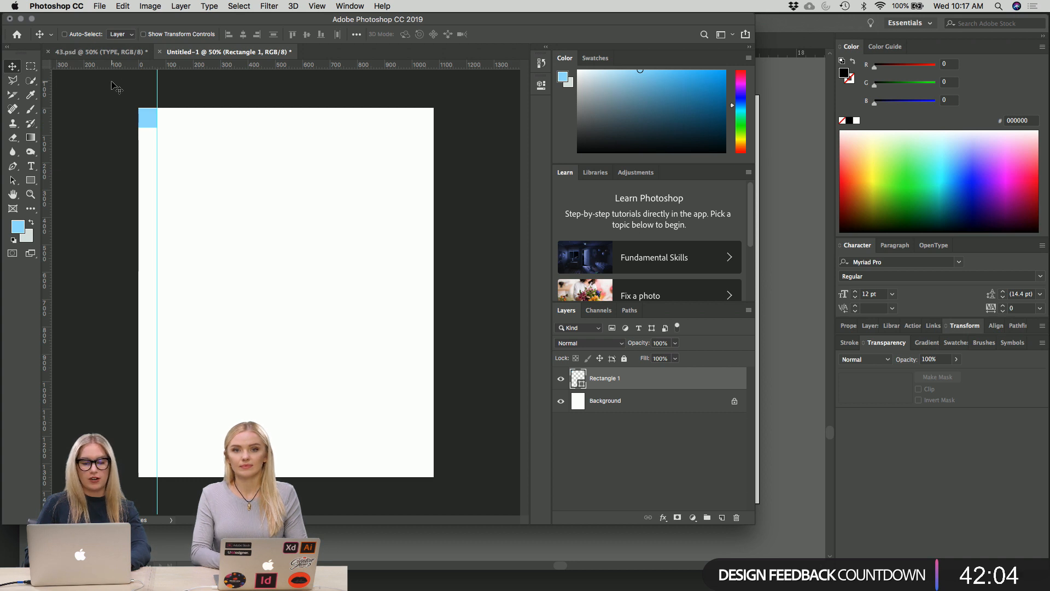
# - Add guides from the rulers at the square's bottom, left and top edges
pyautogui.press('super+r')
pyautogui.press('super+r')
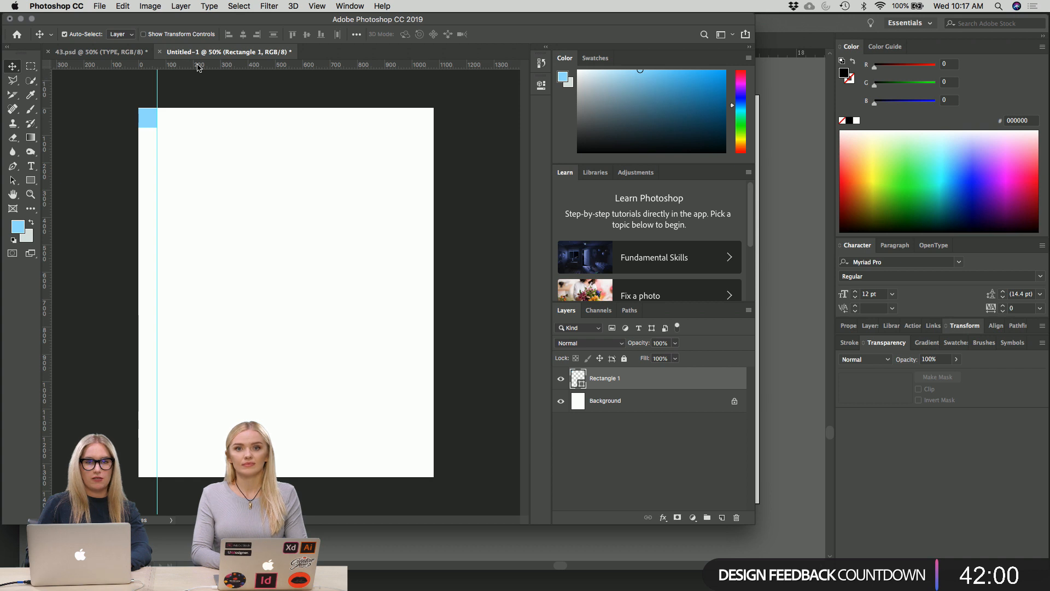
pyautogui.moveTo(198, 66); pyautogui.dragTo(425, 111)
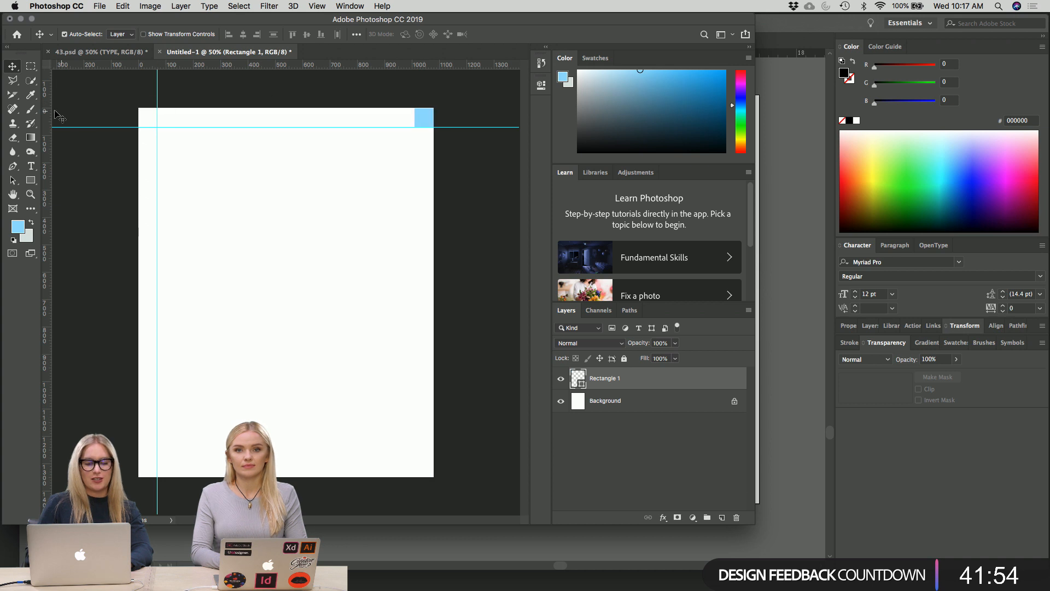
pyautogui.moveTo(49, 114); pyautogui.dragTo(409, 467)
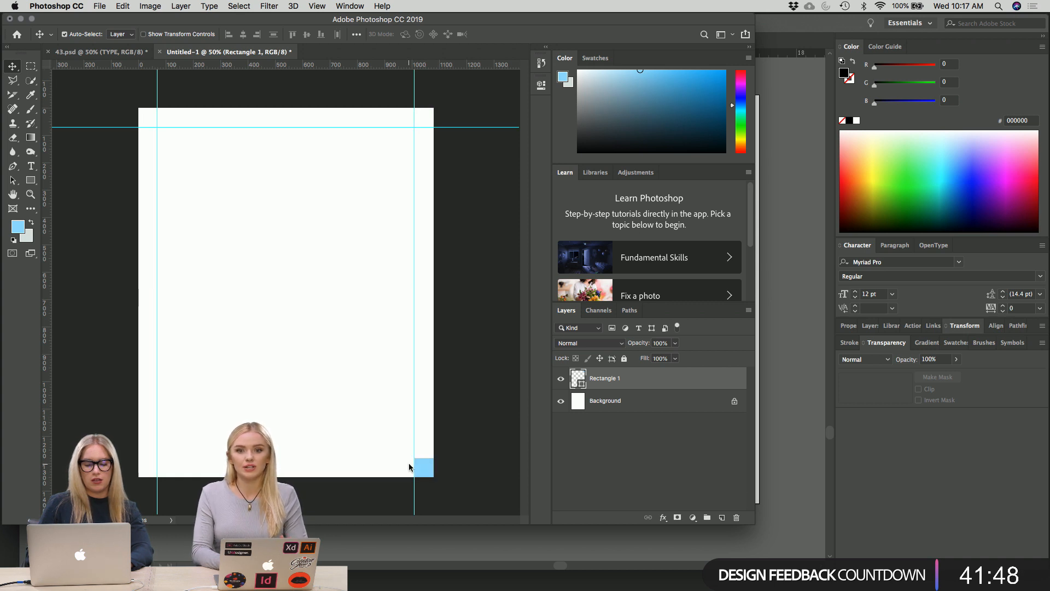
pyautogui.moveTo(364, 64); pyautogui.dragTo(392, 455)
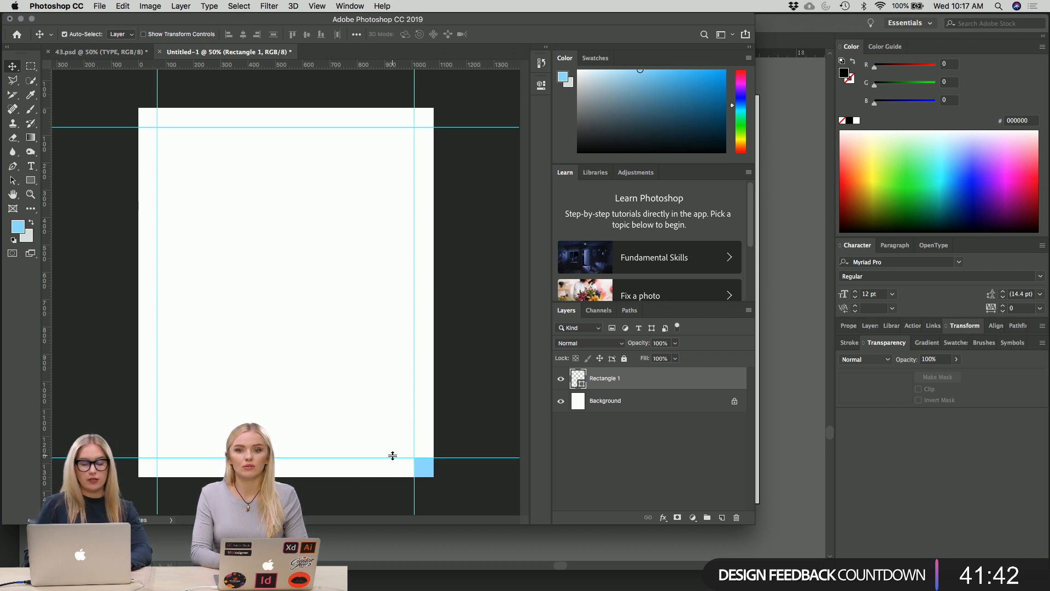
# - Remove the helper square and toggle the guides to check the margins
pyautogui.press('super+semicolon')
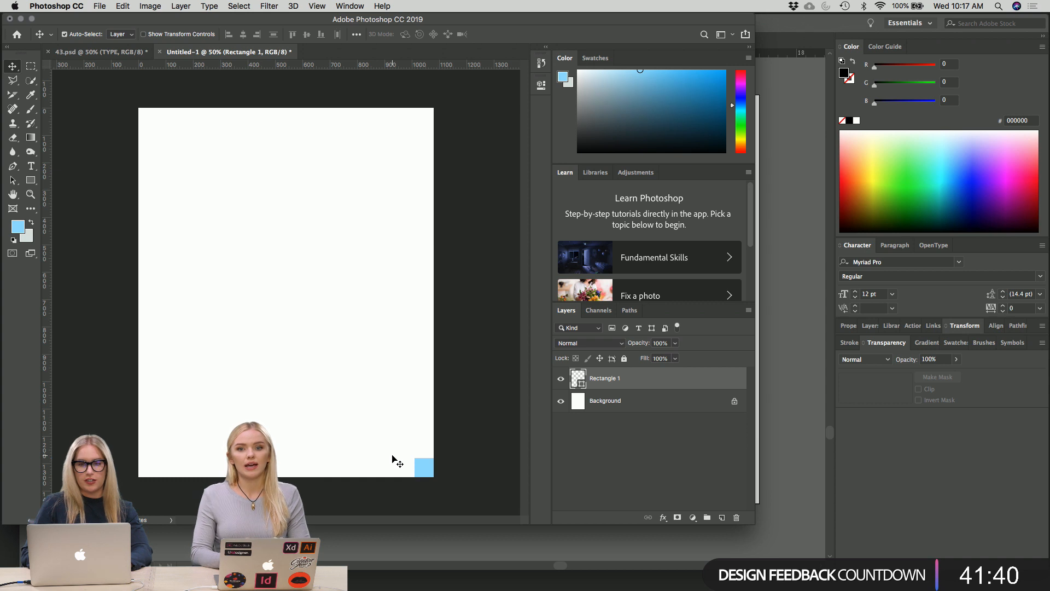
pyautogui.press('super+semicolon')
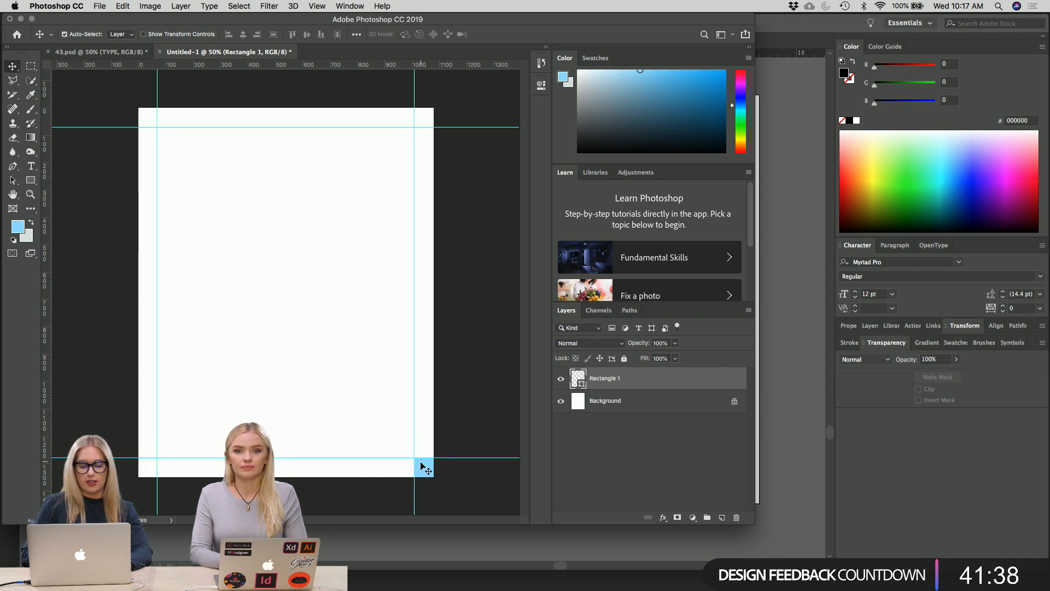
pyautogui.press('super+e')
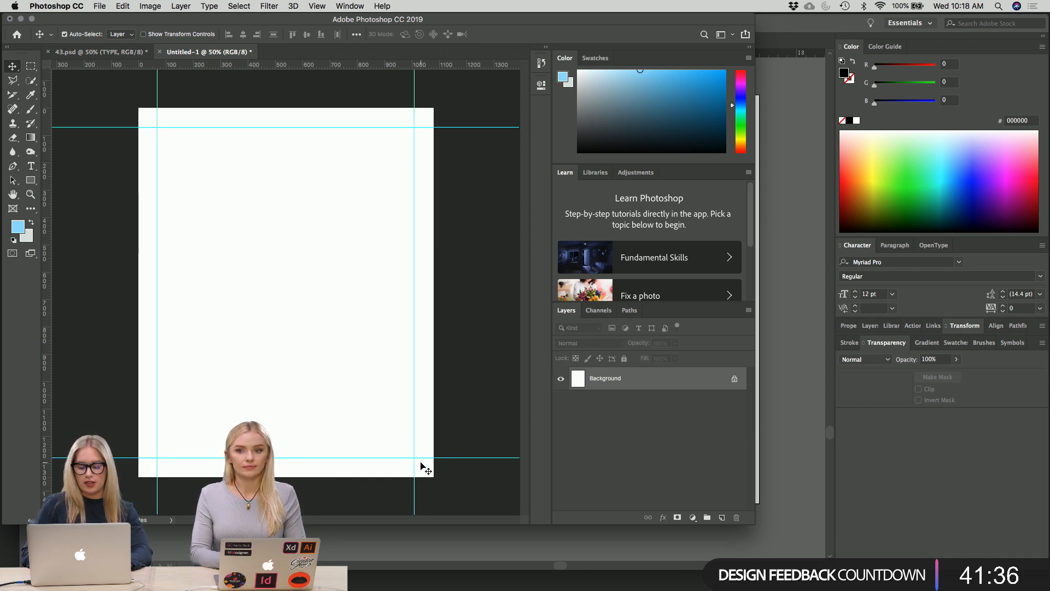
pyautogui.press('super+semicolon')
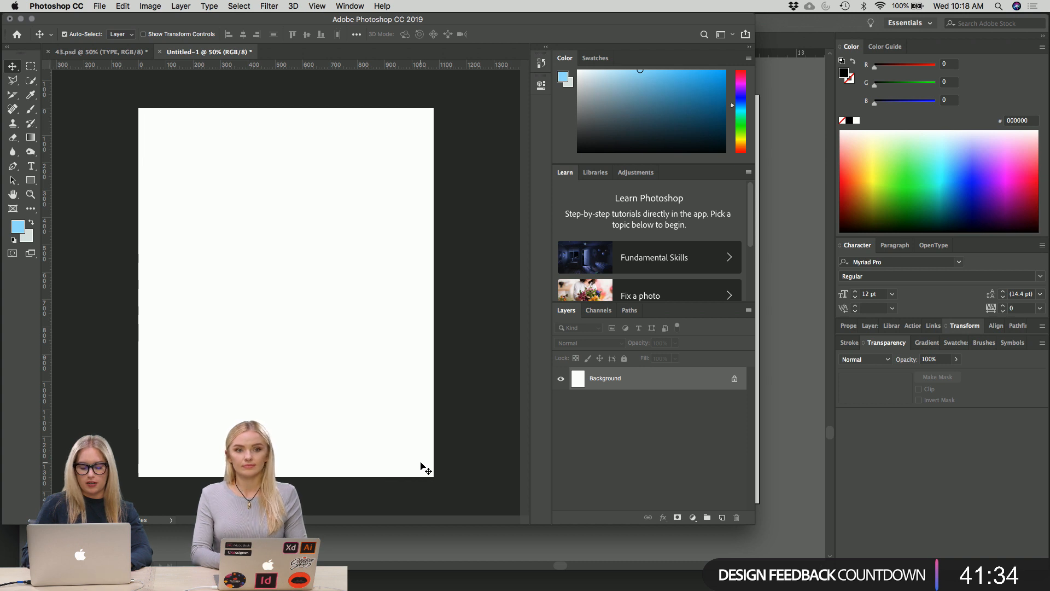
pyautogui.press('super+semicolon')
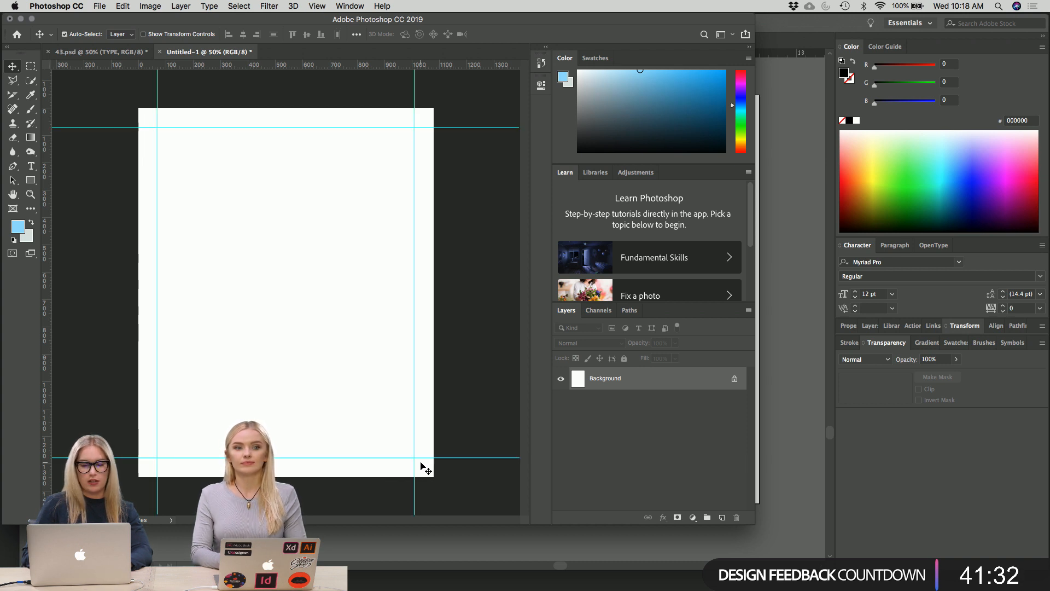
pyautogui.press('super+semicolon')
pyautogui.press('super+semicolon')
pyautogui.press('super+semicolon')
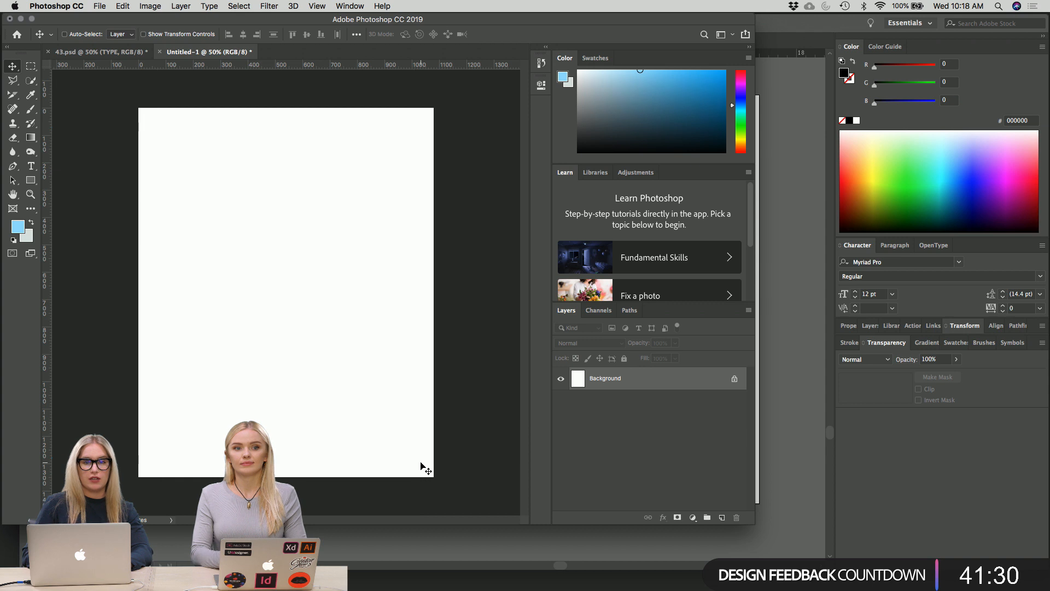
pyautogui.press('super+semicolon')
pyautogui.press('super+semicolon')
pyautogui.press('super+semicolon')
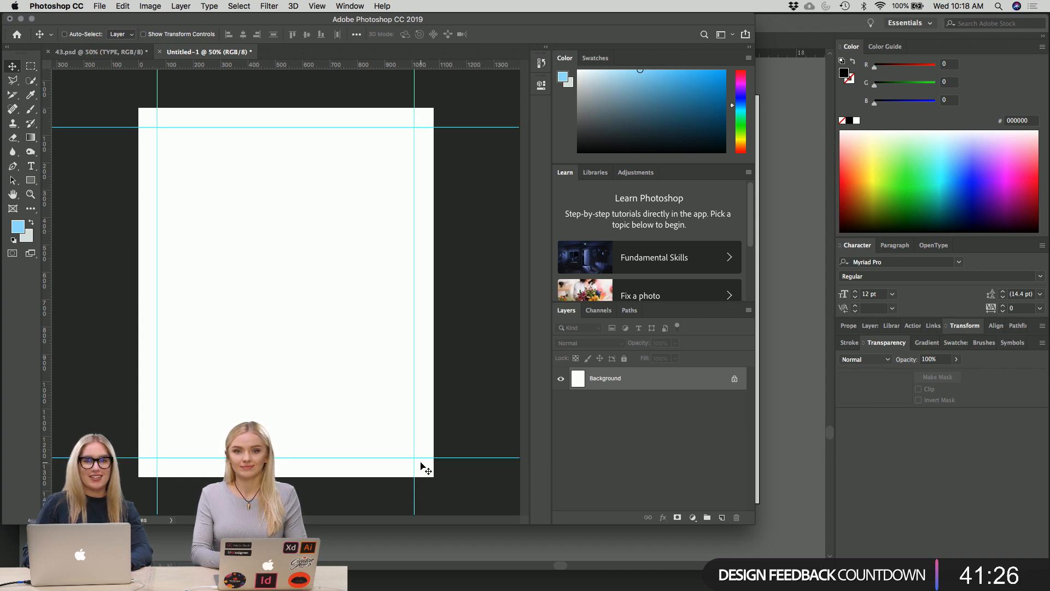
pyautogui.press('super+semicolon')
pyautogui.press('super+semicolon')
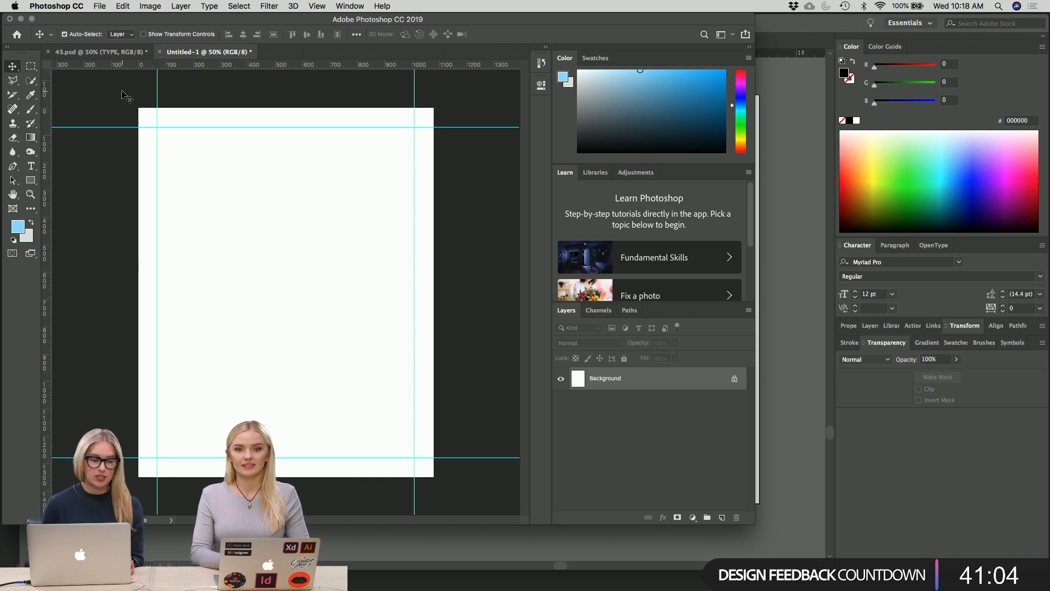
pyautogui.click(106, 52)
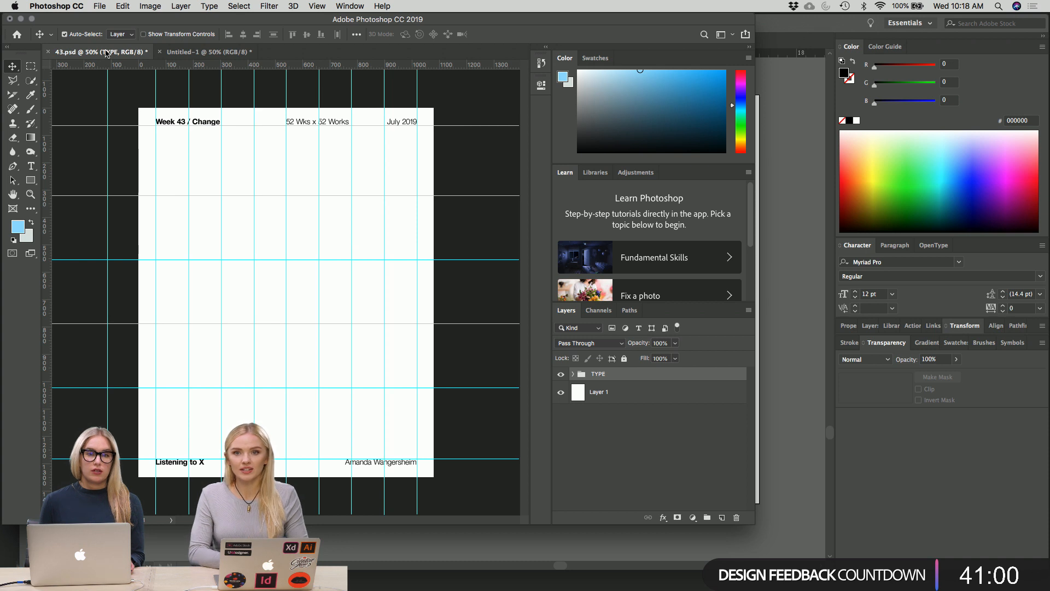
pyautogui.press('super+semicolon')
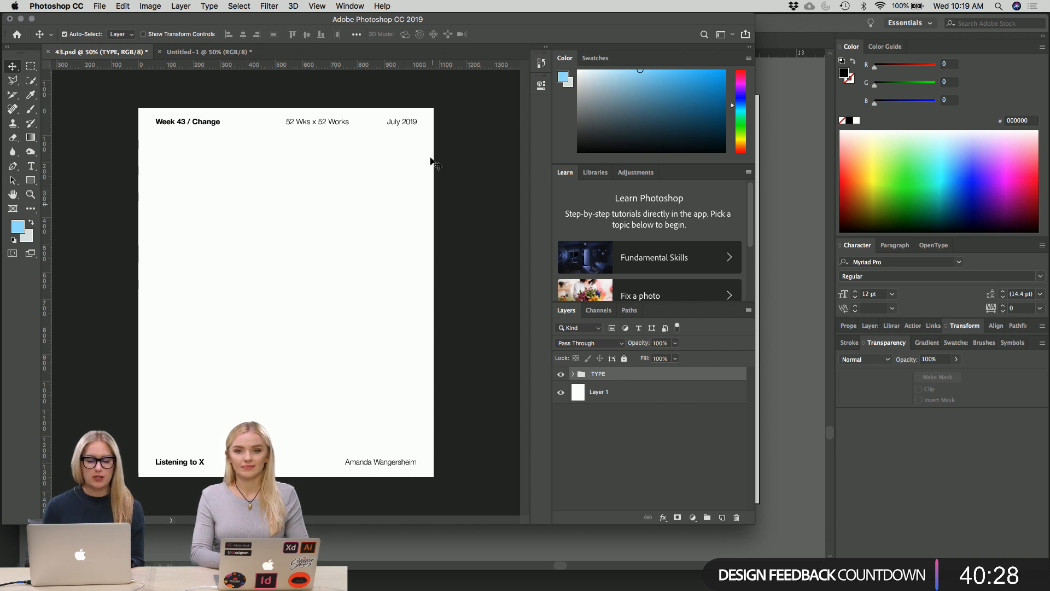
pyautogui.click(210, 52)
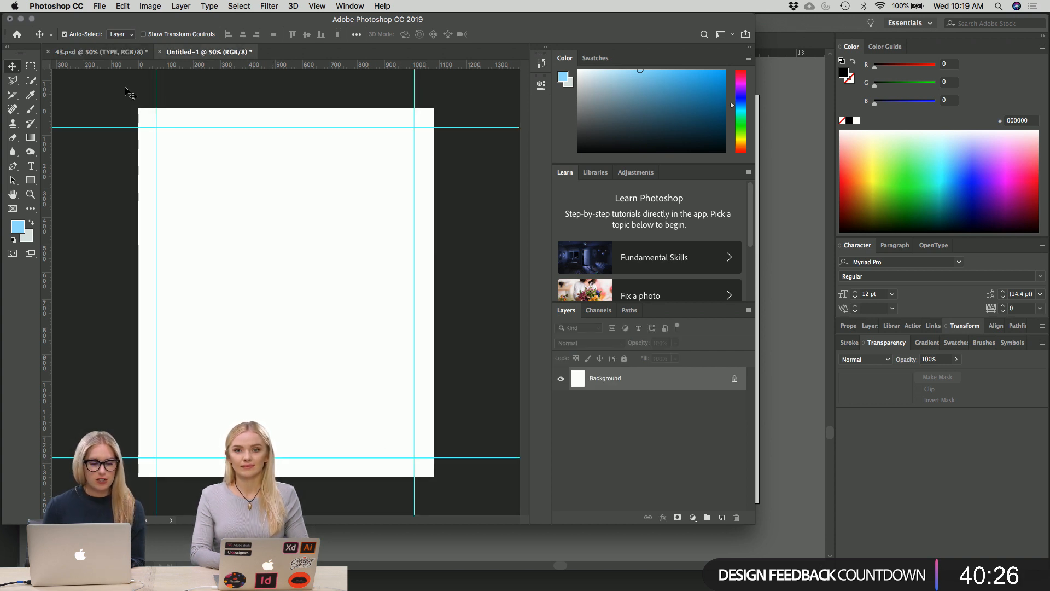
# - Type the designer's full name in a text box at the top-left guide corner
pyautogui.click(31, 166)
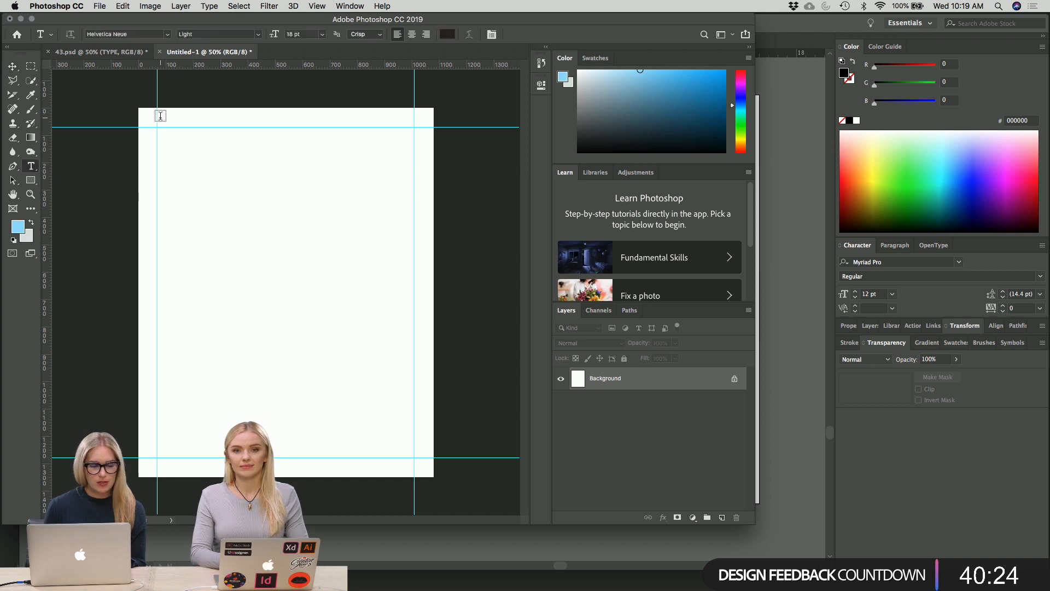
pyautogui.moveTo(157, 119); pyautogui.dragTo(239, 135)
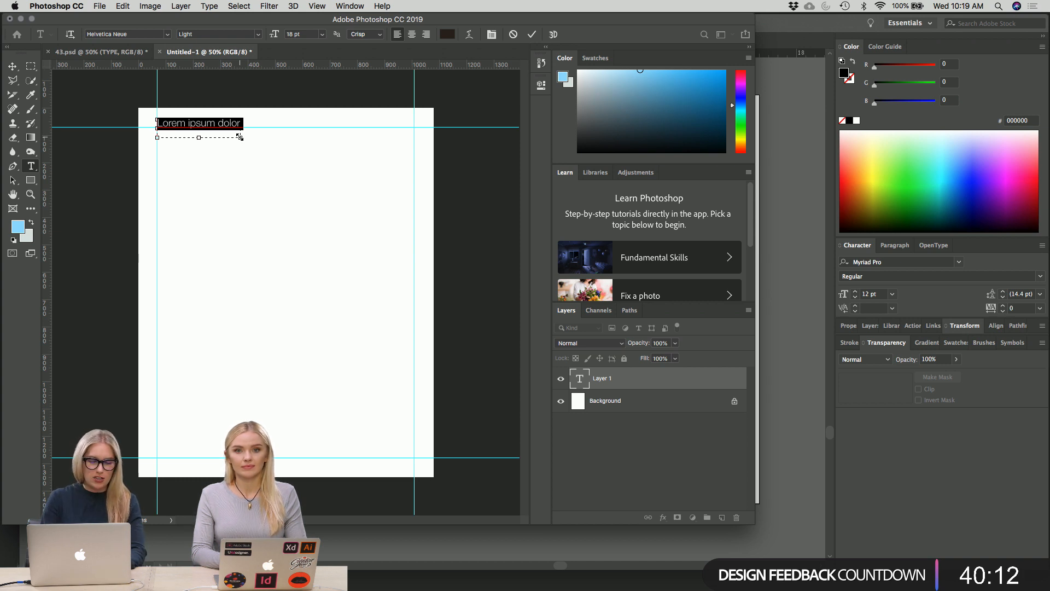
pyautogui.write('Jul')
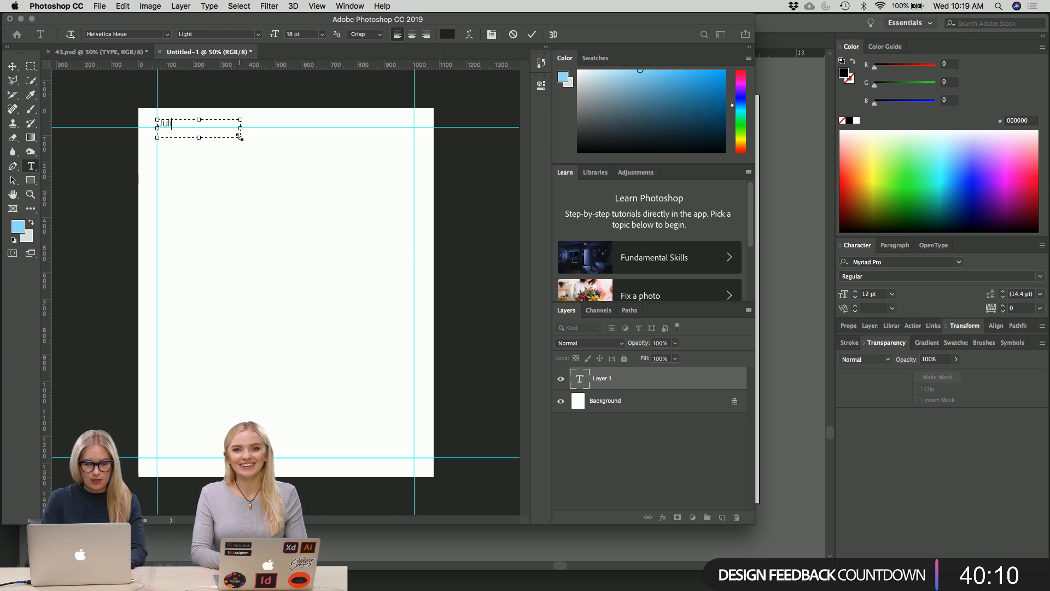
pyautogui.write('ia Ma')
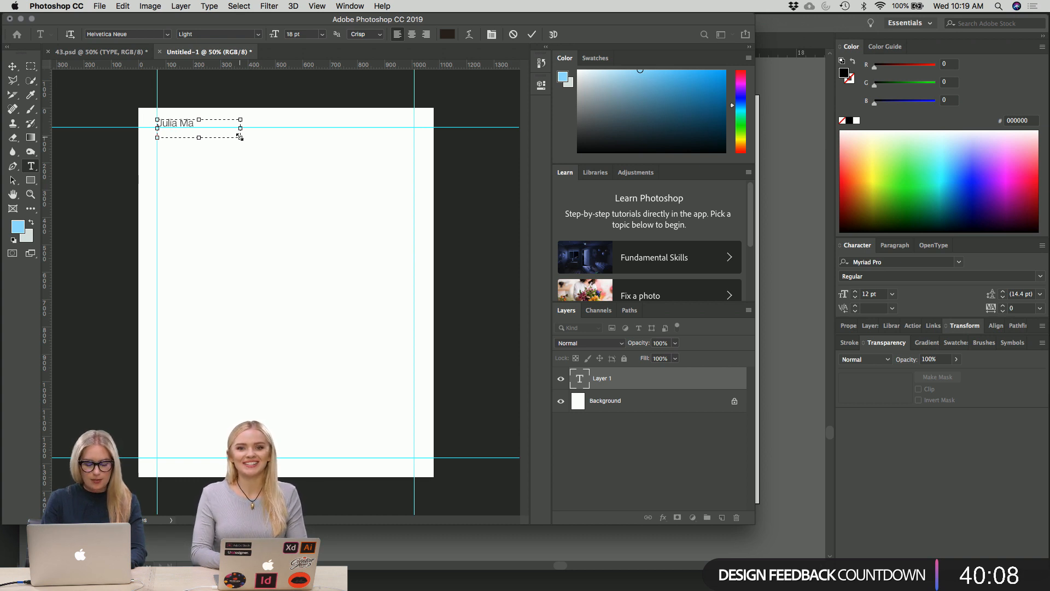
pyautogui.write('sala')
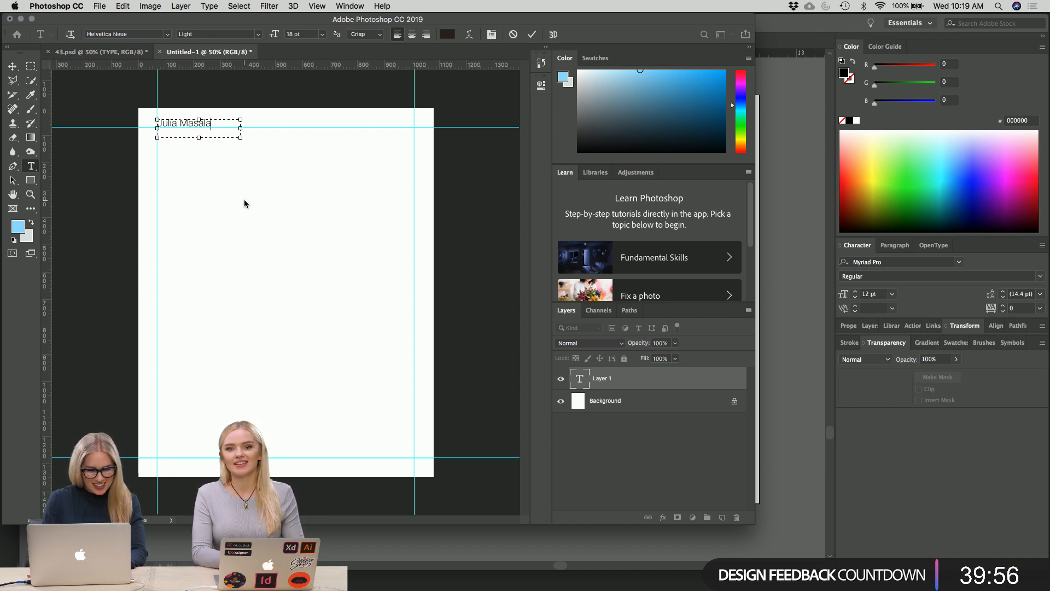
pyautogui.press('BackSpace')
pyautogui.write('ska')
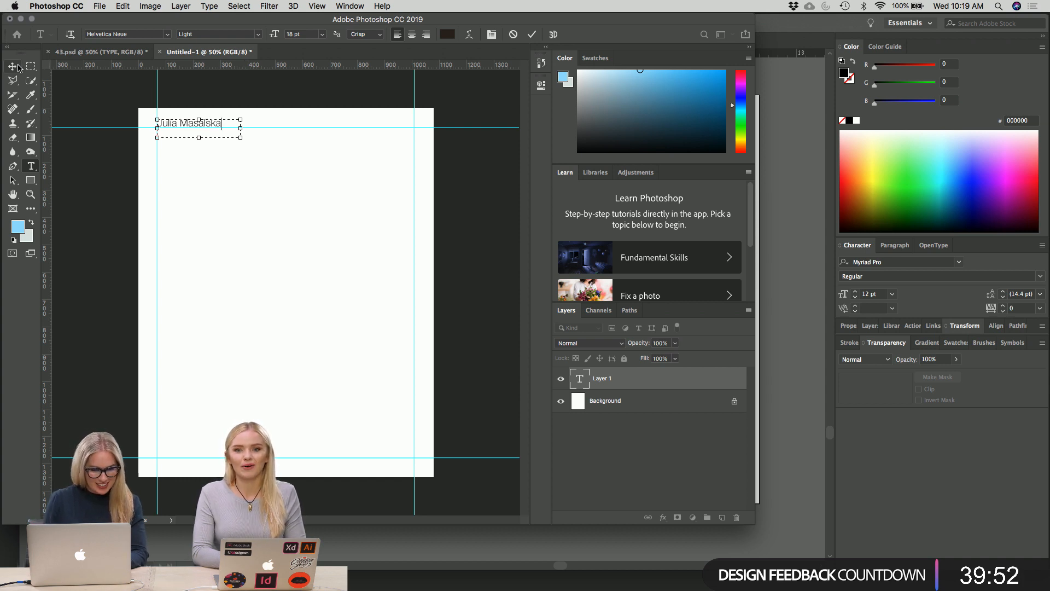
pyautogui.press('super+Return')
pyautogui.press('Return')
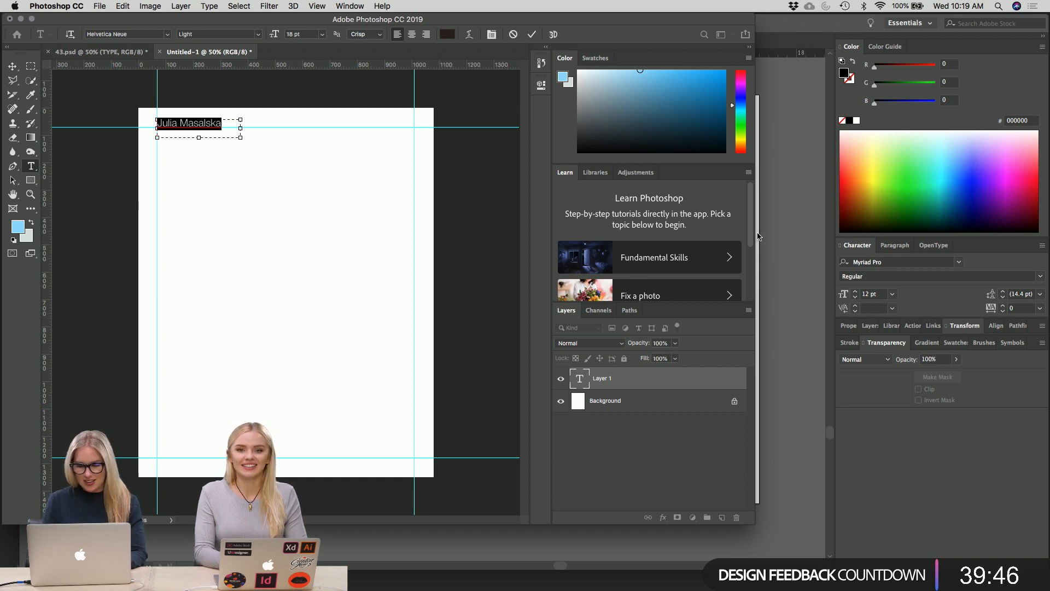
# - Hide Illustrator from its app menu so the Photoshop page shows
pyautogui.click(964, 269)
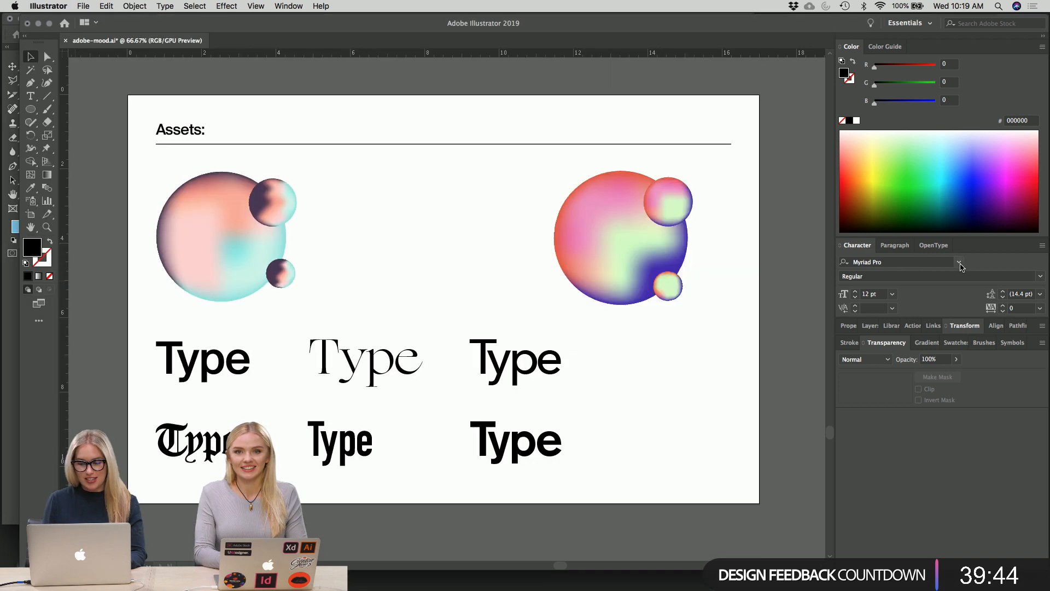
pyautogui.click(48, 6)
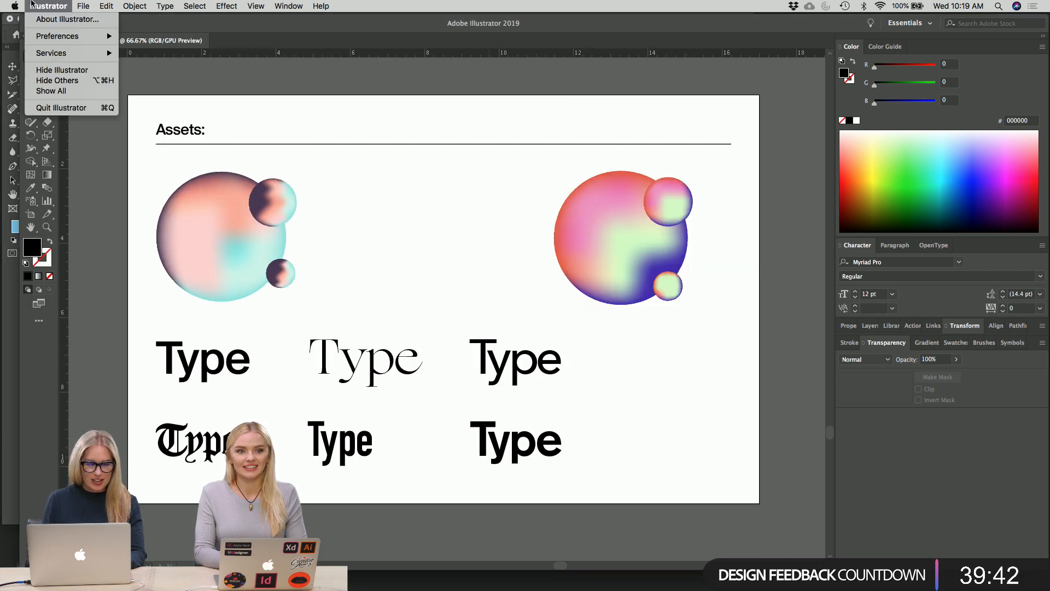
pyautogui.click(68, 71)
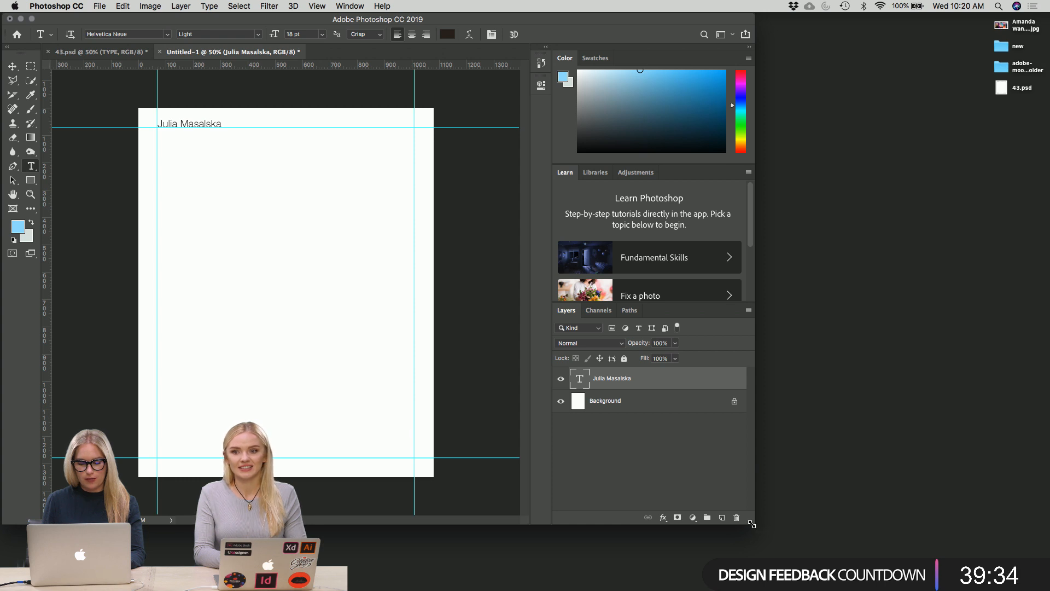
pyautogui.moveTo(752, 524); pyautogui.dragTo(1048, 551)
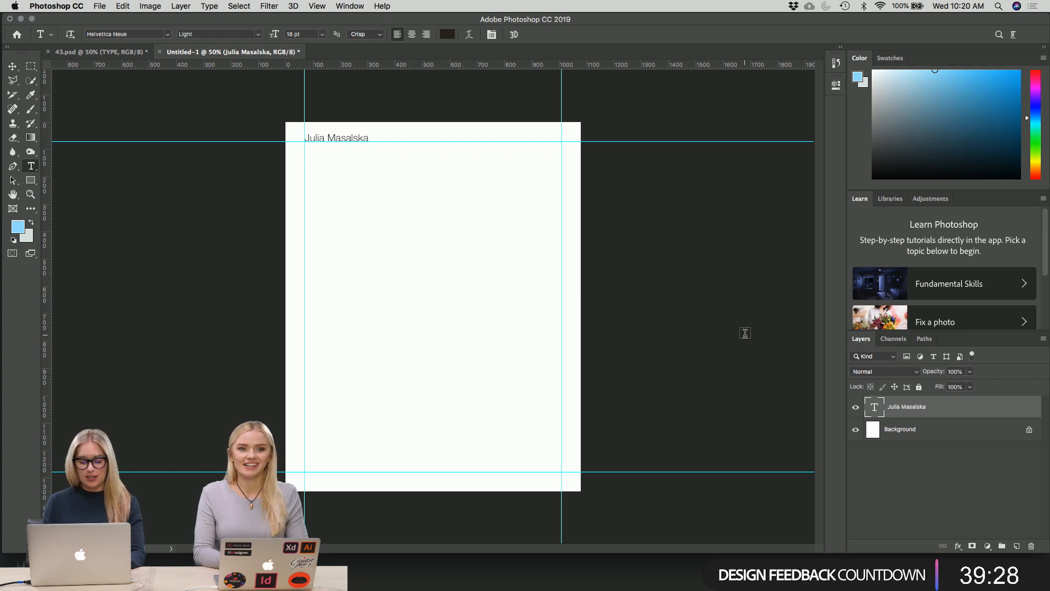
pyautogui.press('super+o')
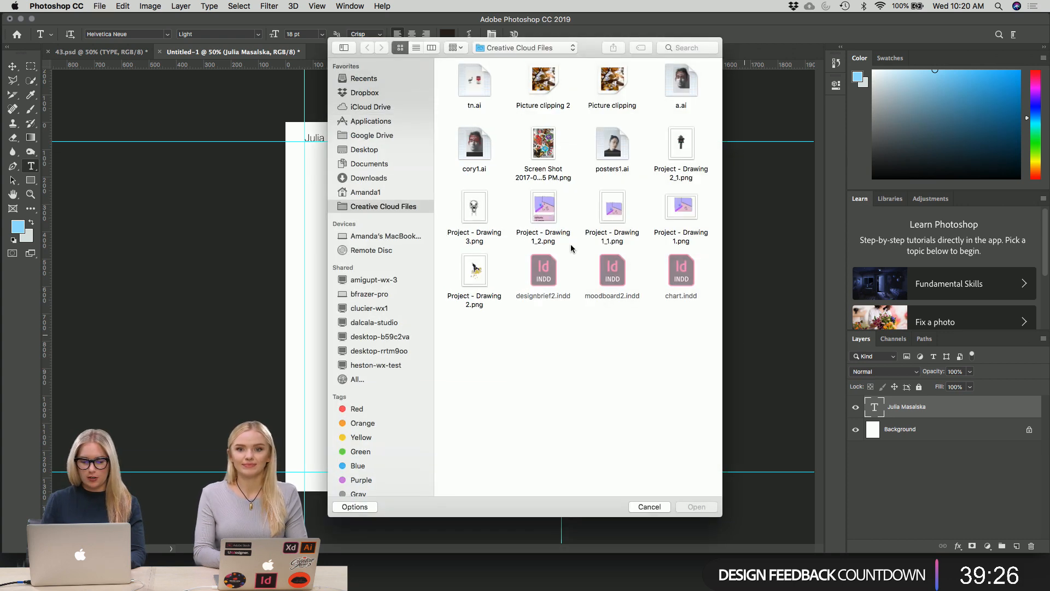
pyautogui.click(649, 507)
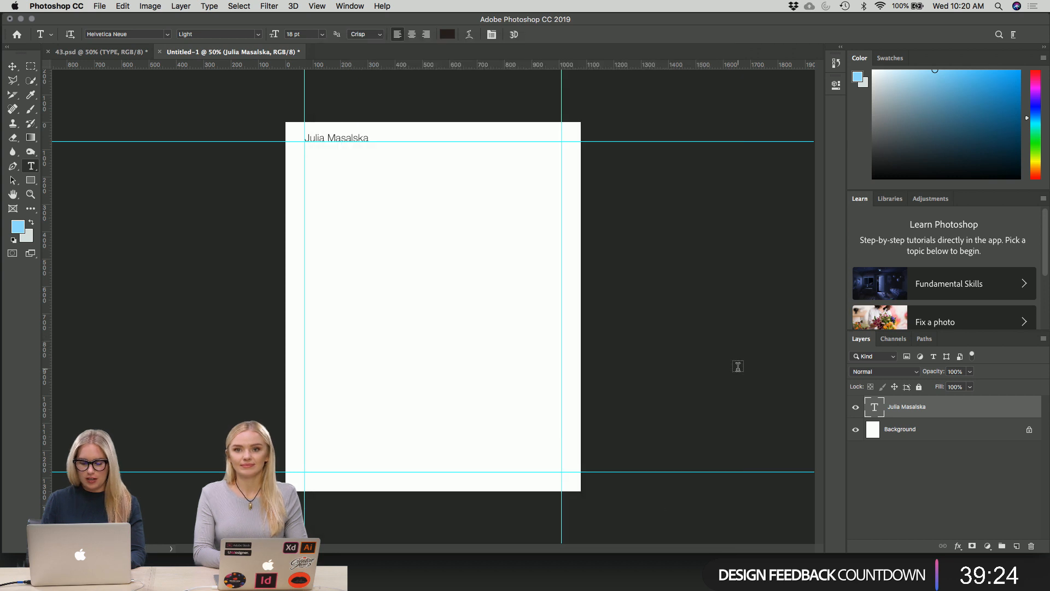
pyautogui.press('super+equal')
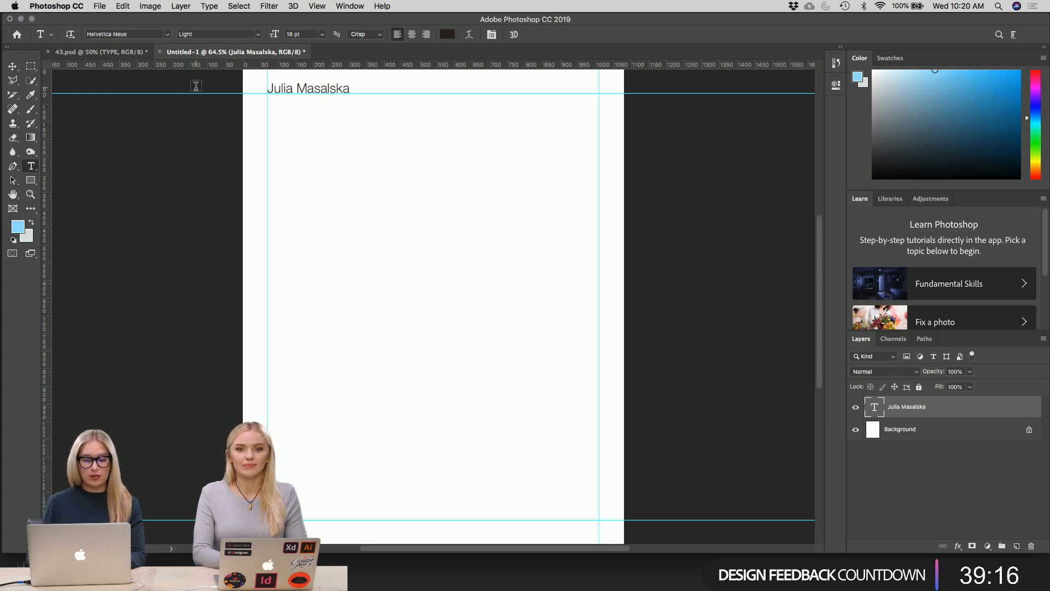
pyautogui.click(13, 67)
pyautogui.rightClick(297, 90)
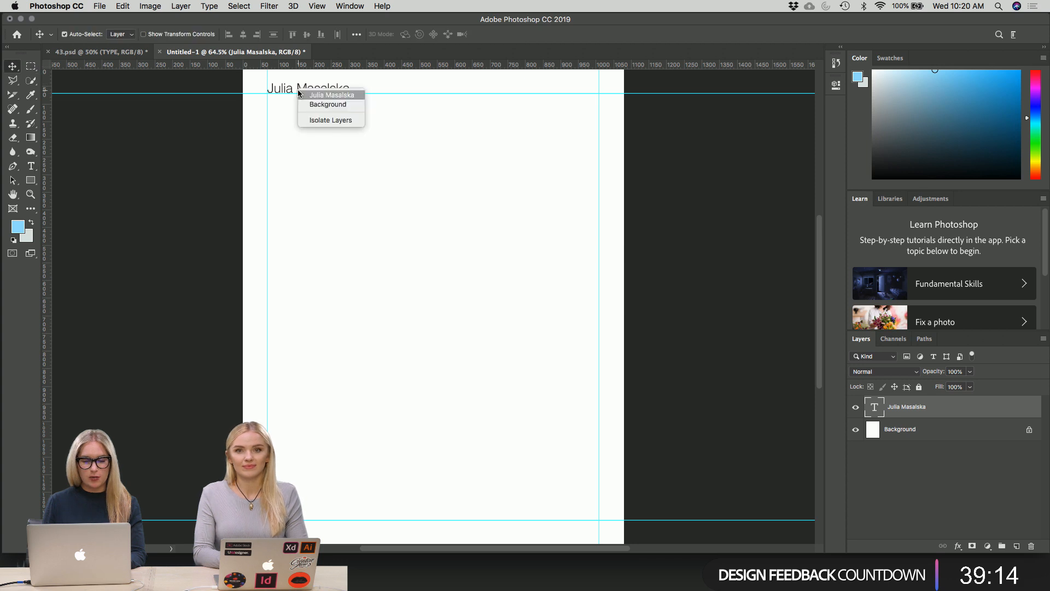
pyautogui.click(288, 93)
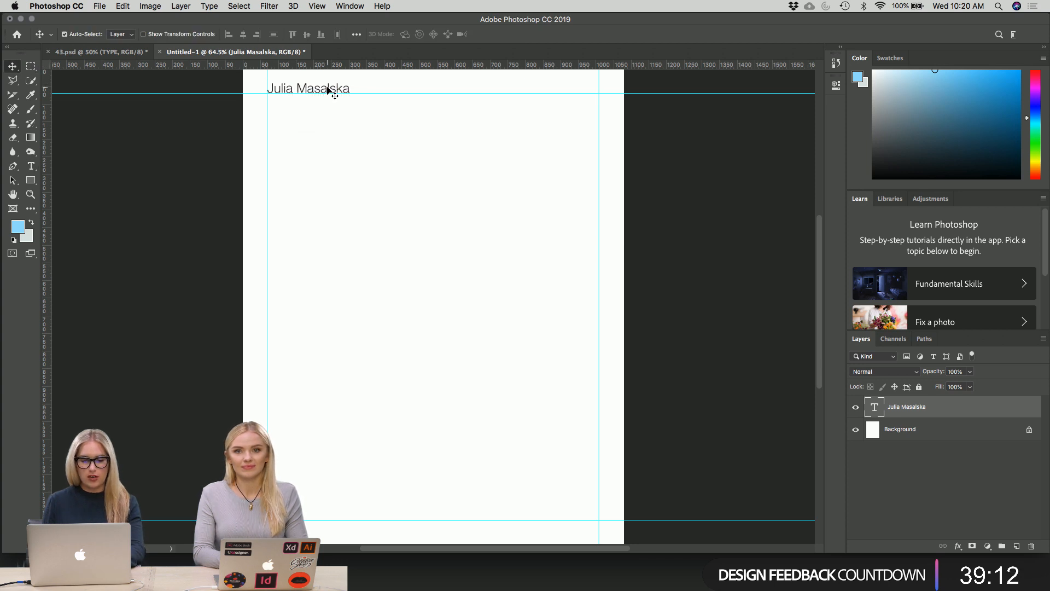
# - Set the whole name text to Berthold Akzidenz Grotesk Light in the Character panel
pyautogui.press('t')
pyautogui.click(313, 88)
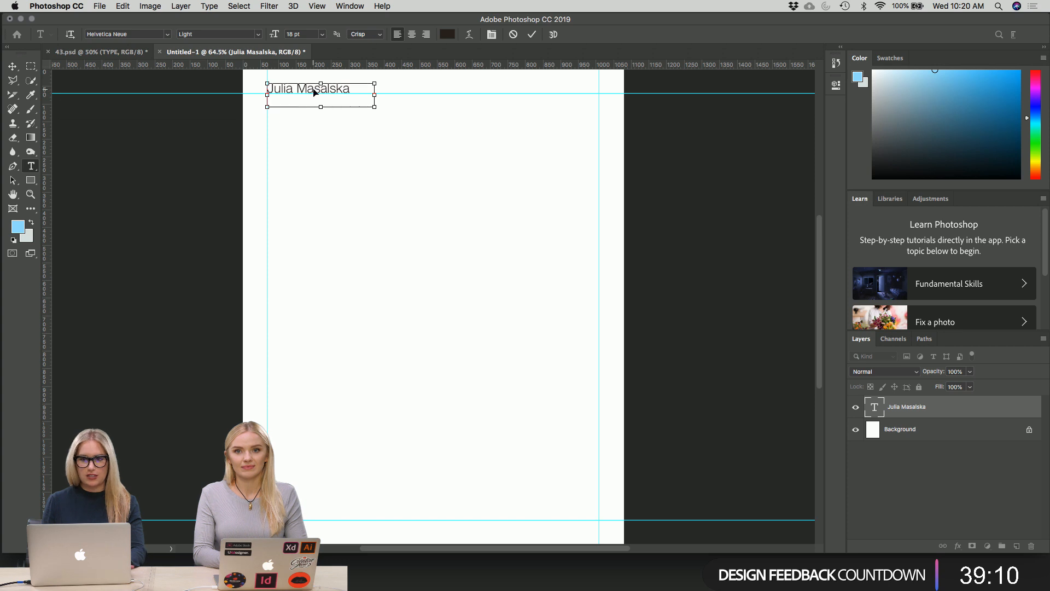
pyautogui.press('super+a')
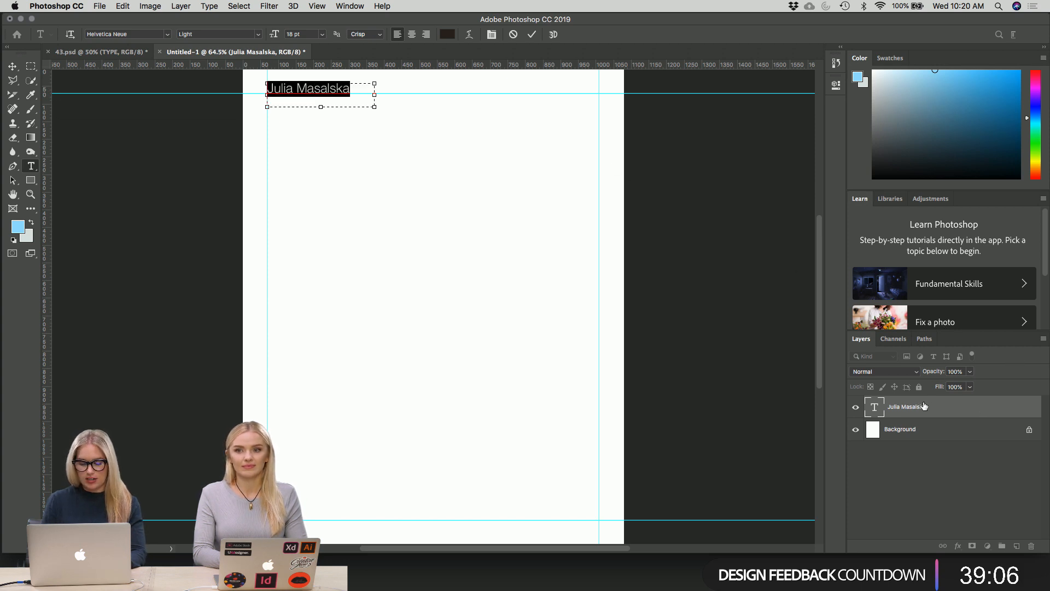
pyautogui.press('super+t')
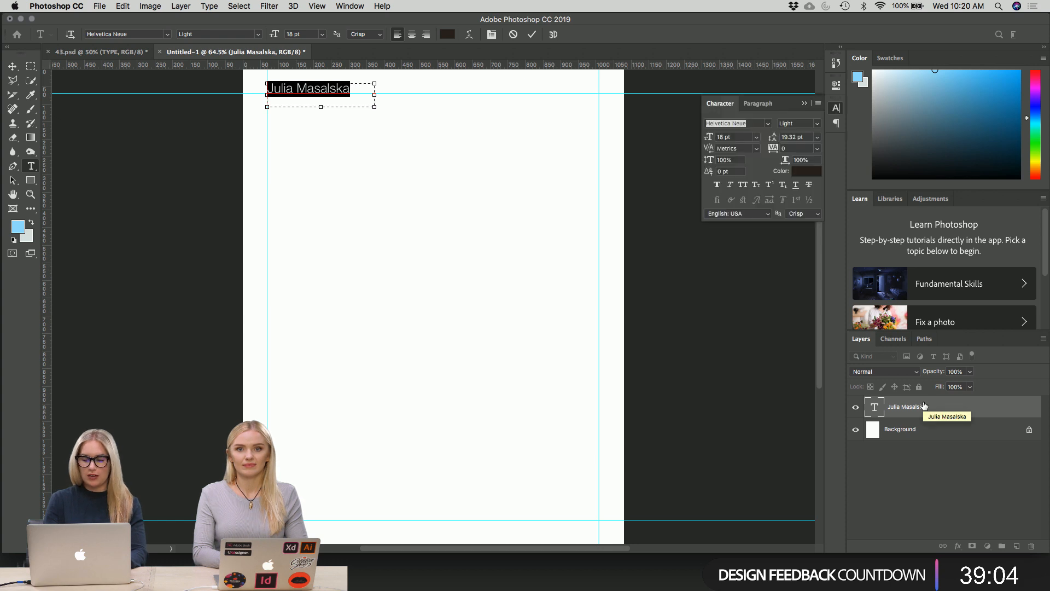
pyautogui.click(769, 126)
pyautogui.click(769, 126)
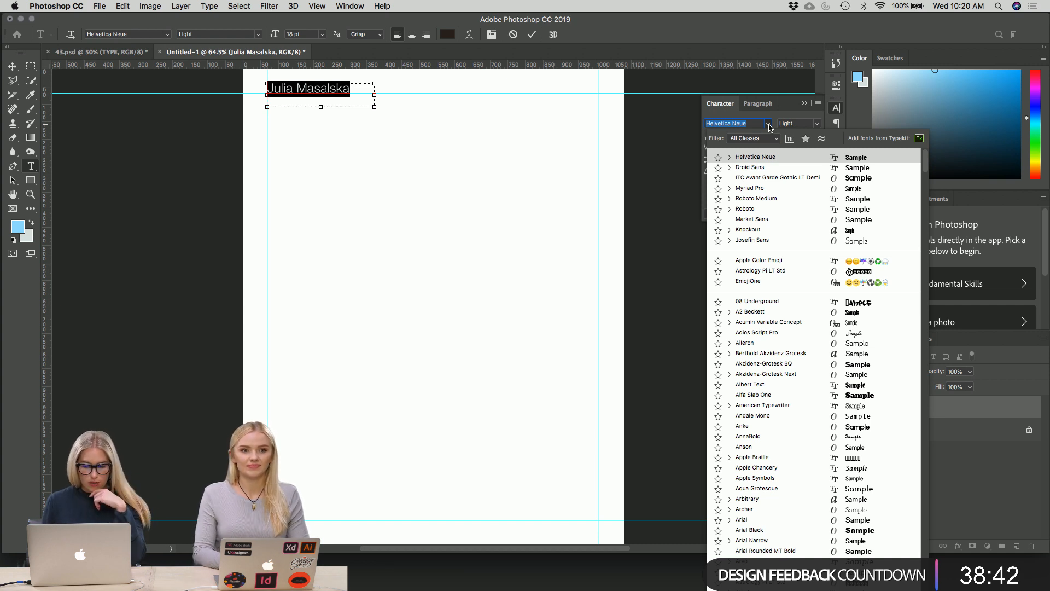
pyautogui.click(762, 353)
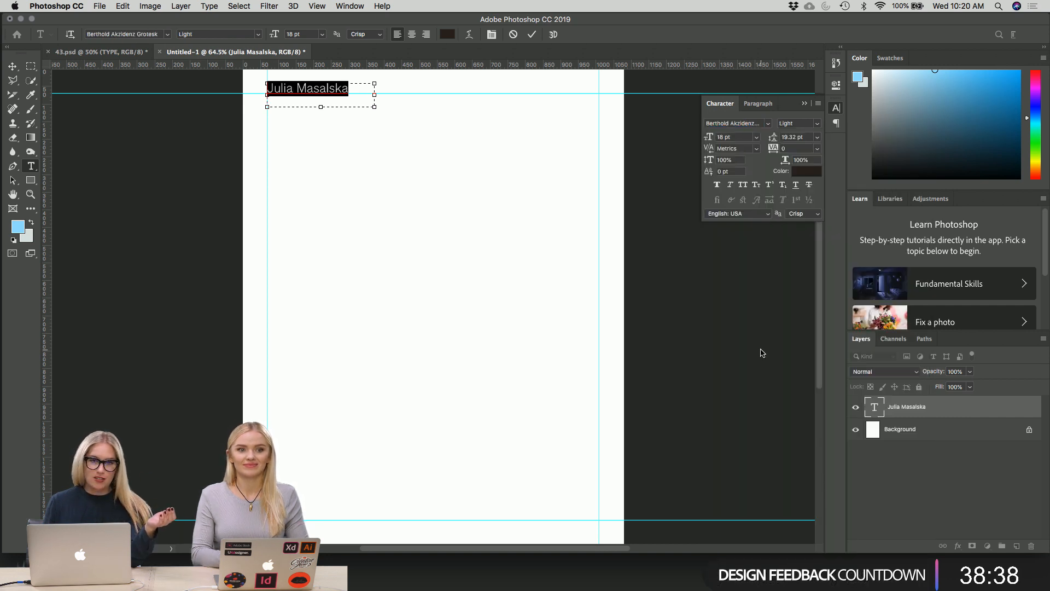
pyautogui.click(12, 66)
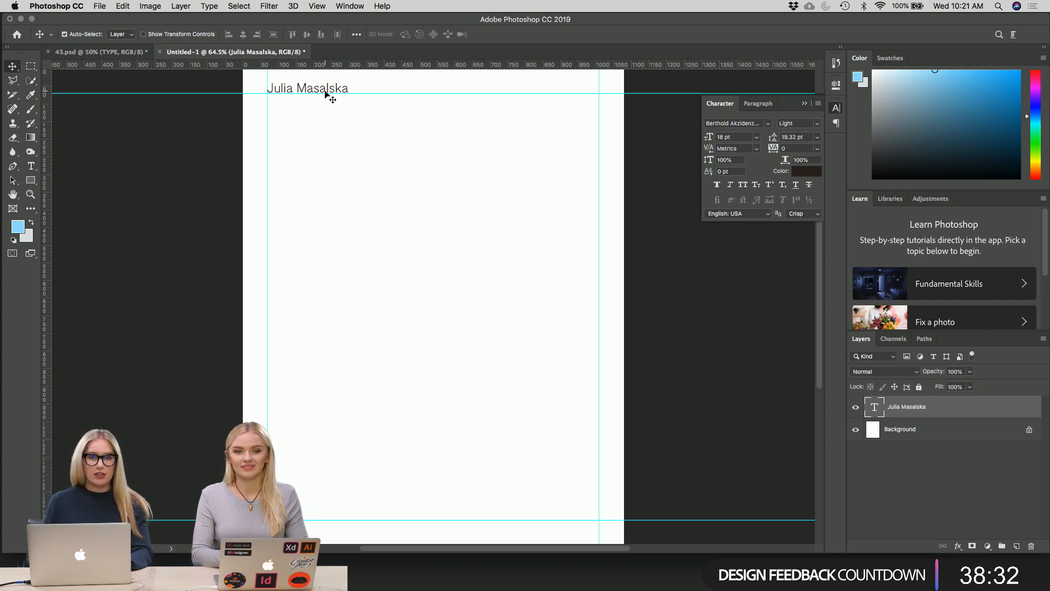
# - Kern two letter pairs in the surname tighter with Option+Left, then zoom in
pyautogui.press('t')
pyautogui.click(280, 90)
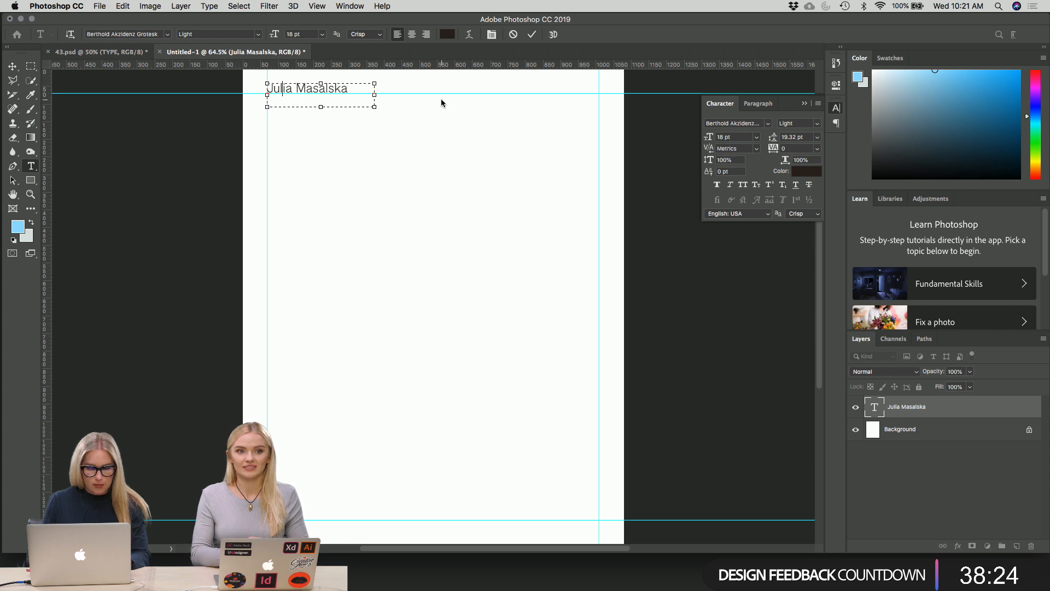
pyautogui.press('Right')
pyautogui.press('Right')
pyautogui.press('Right')
pyautogui.hotkey('alt', 'Left')
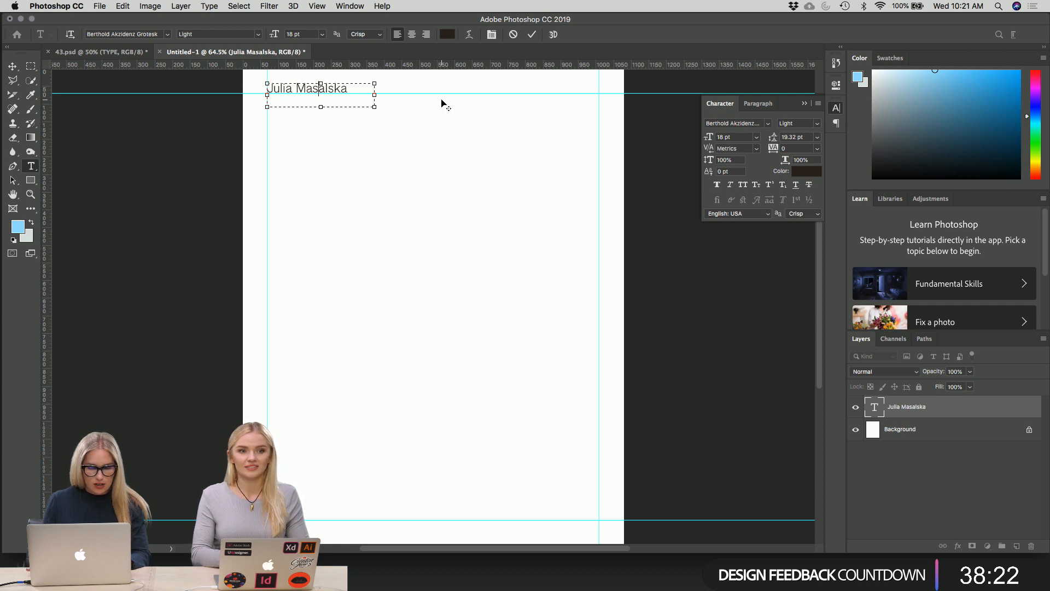
pyautogui.press('Right')
pyautogui.press('Right')
pyautogui.hotkey('alt', 'Left')
pyautogui.hotkey('alt', 'Left')
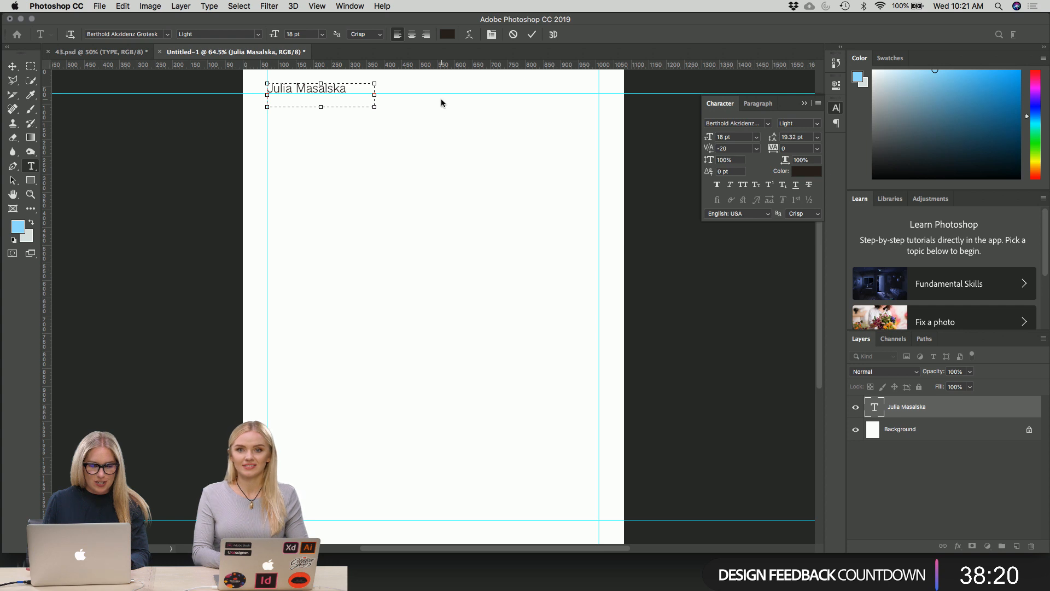
pyautogui.press('Left')
pyautogui.press('Left')
pyautogui.press('Left')
pyautogui.press('Left')
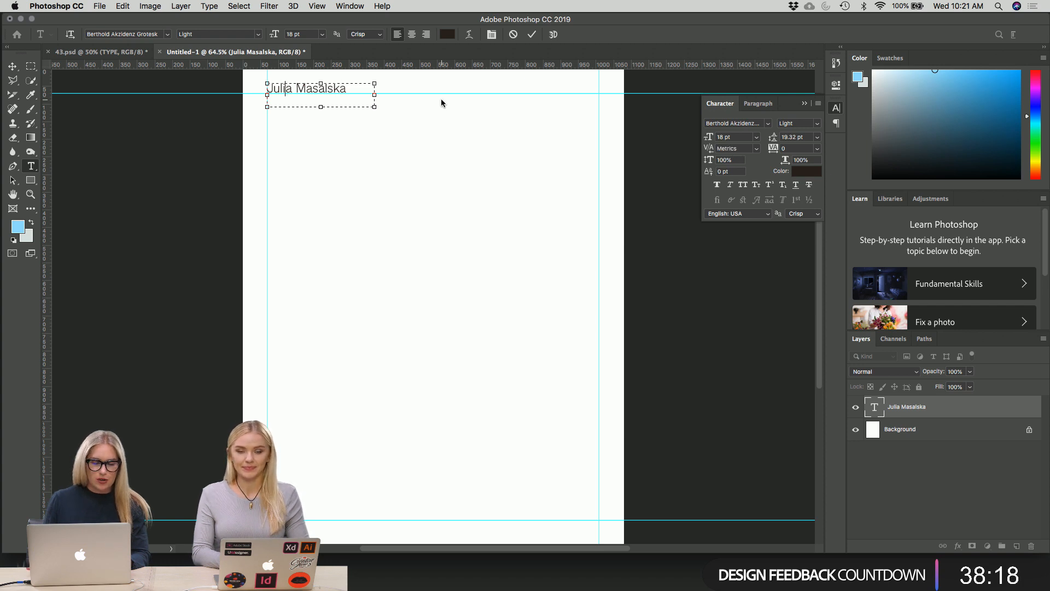
pyautogui.press('Left')
pyautogui.press('Left')
pyautogui.press('Left')
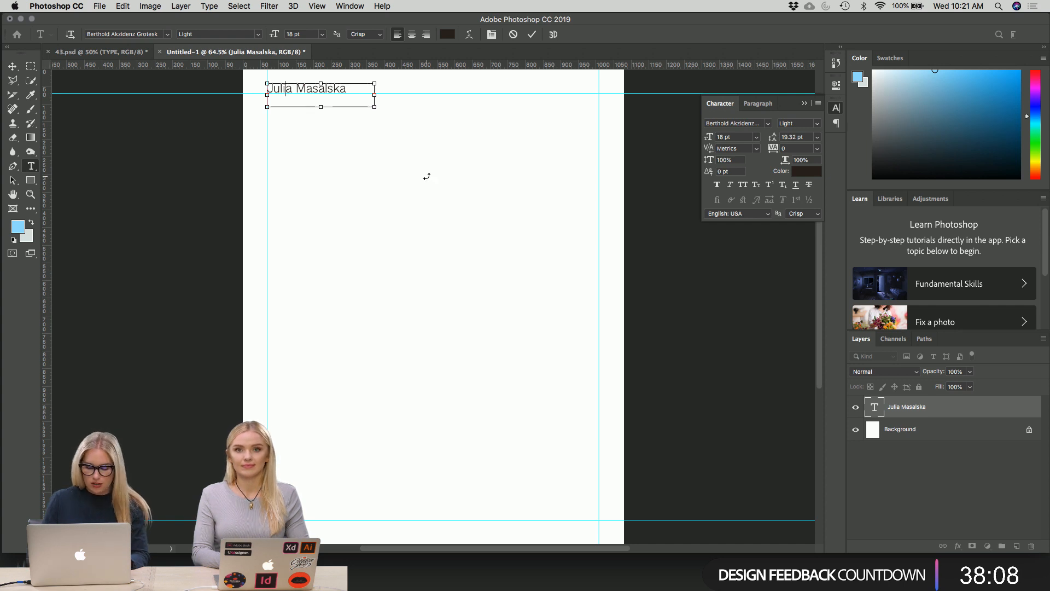
pyautogui.press('super+plus')
pyautogui.press('super+plus')
pyautogui.press('super+plus')
# - Tighten the i–a pair and bring the J–u pair to -80 in the first name
pyautogui.hscroll(-10, 427, 179)
pyautogui.scroll(10, 427, 180)
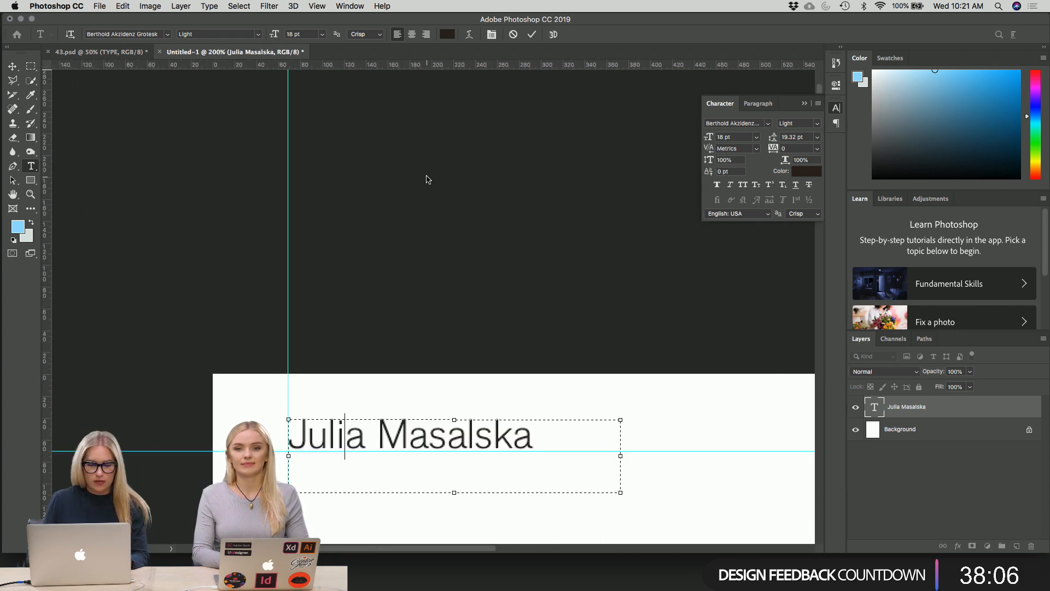
pyautogui.scroll(-4, 427, 179)
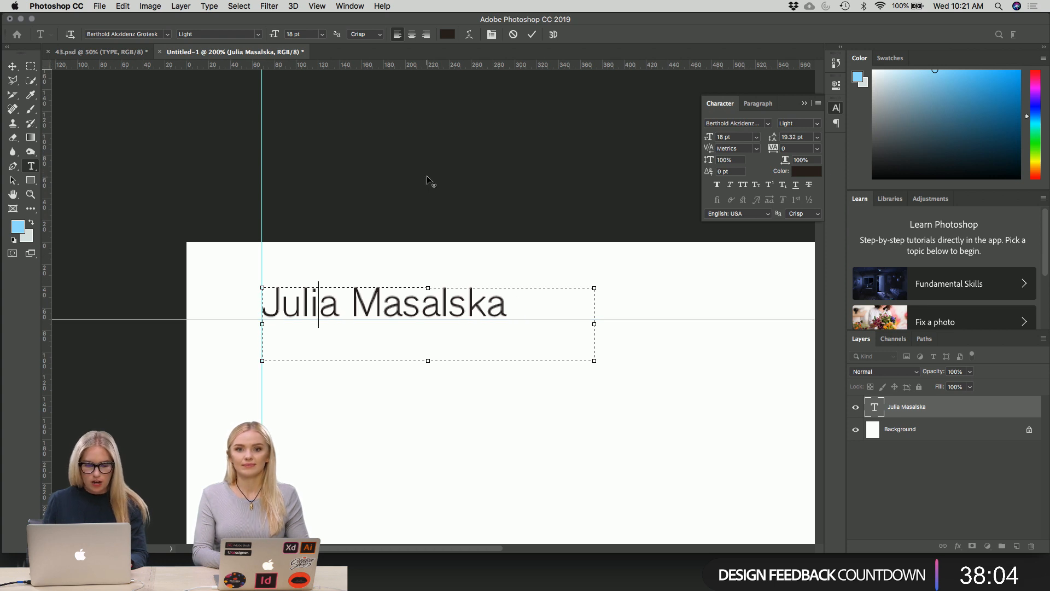
pyautogui.hotkey('alt', 'Left')
pyautogui.hotkey('alt', 'Left')
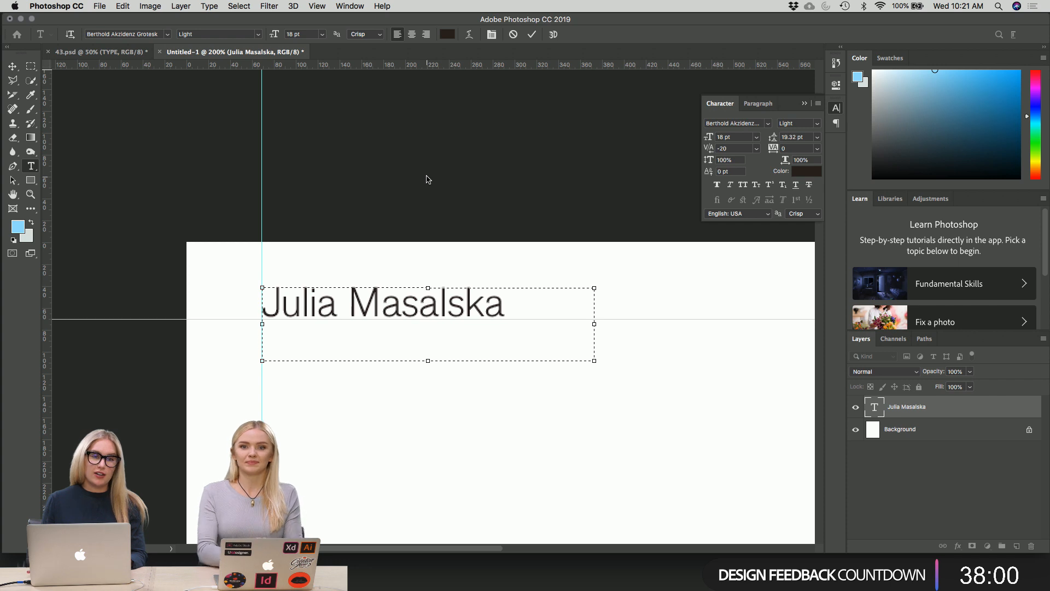
pyautogui.press('Left')
pyautogui.press('Left')
pyautogui.hotkey('alt', 'Left')
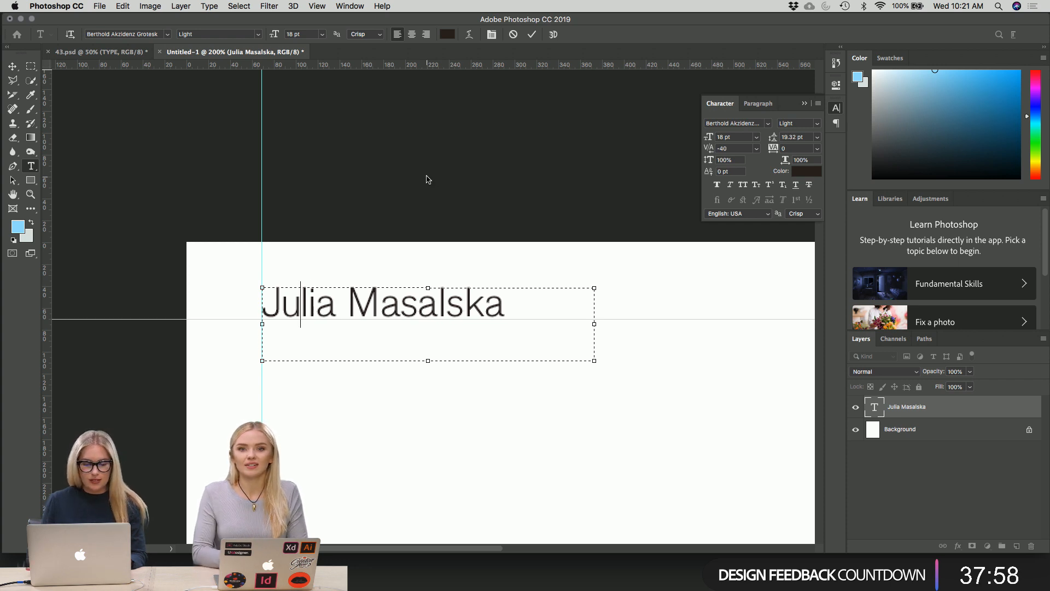
pyautogui.hotkey('alt', 'Left')
pyautogui.hotkey('alt', 'Left')
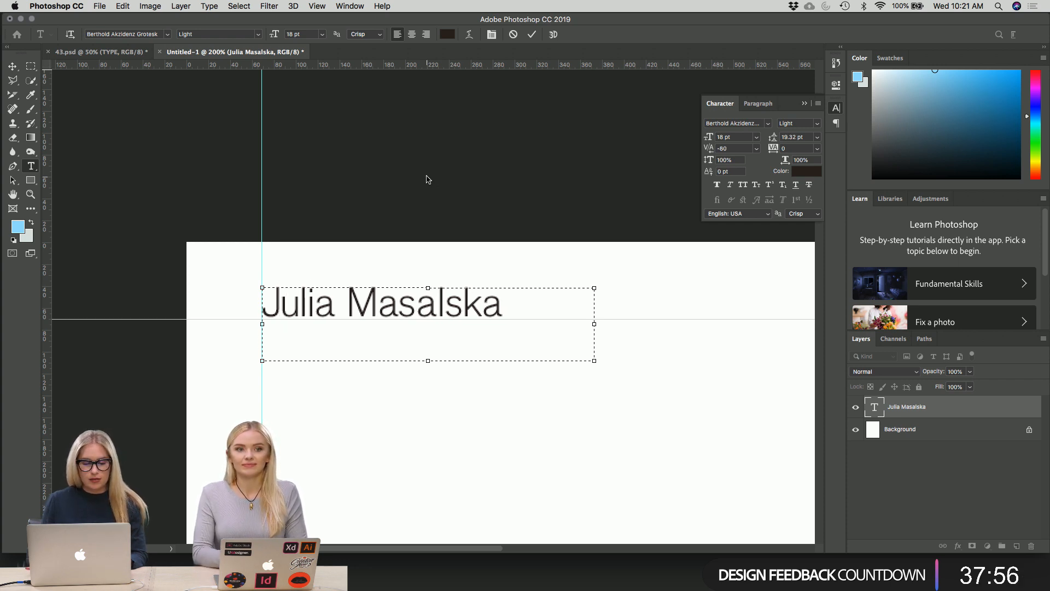
pyautogui.press('Right')
pyautogui.hotkey('alt', 'Left')
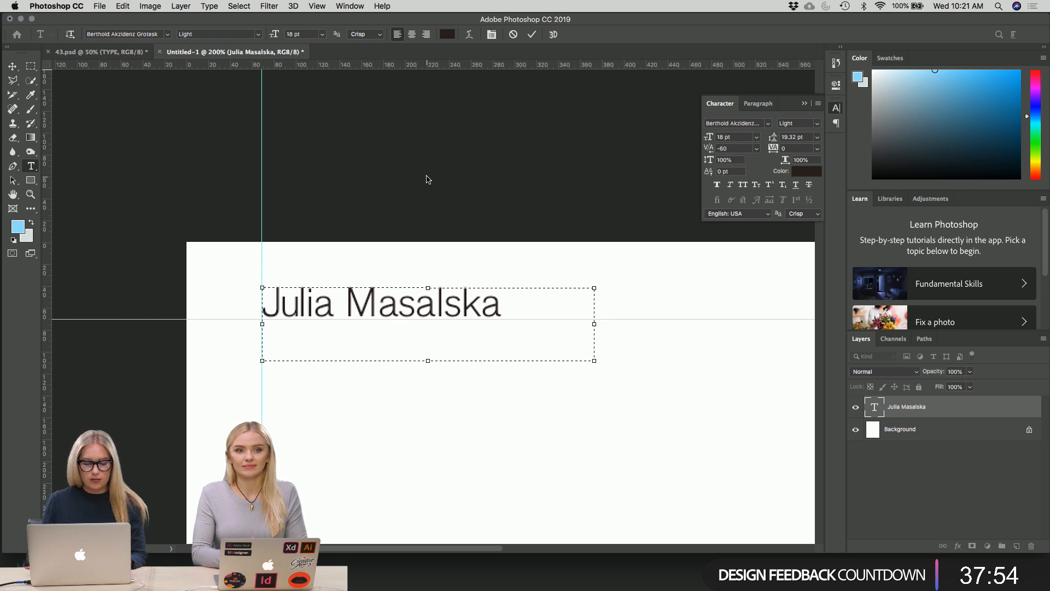
pyautogui.hotkey('alt', 'Right')
# - Tighten the M–a and k–a pairs in the surname, then commit the text
pyautogui.press('Right')
pyautogui.press('Right')
pyautogui.press('Right')
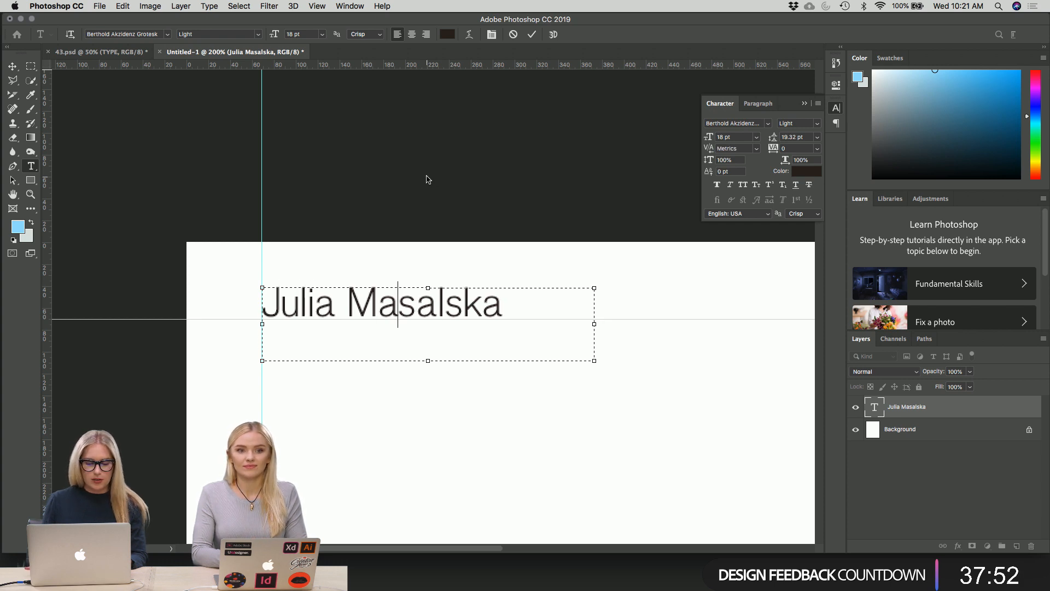
pyautogui.press('Left')
pyautogui.hotkey('alt', 'Left')
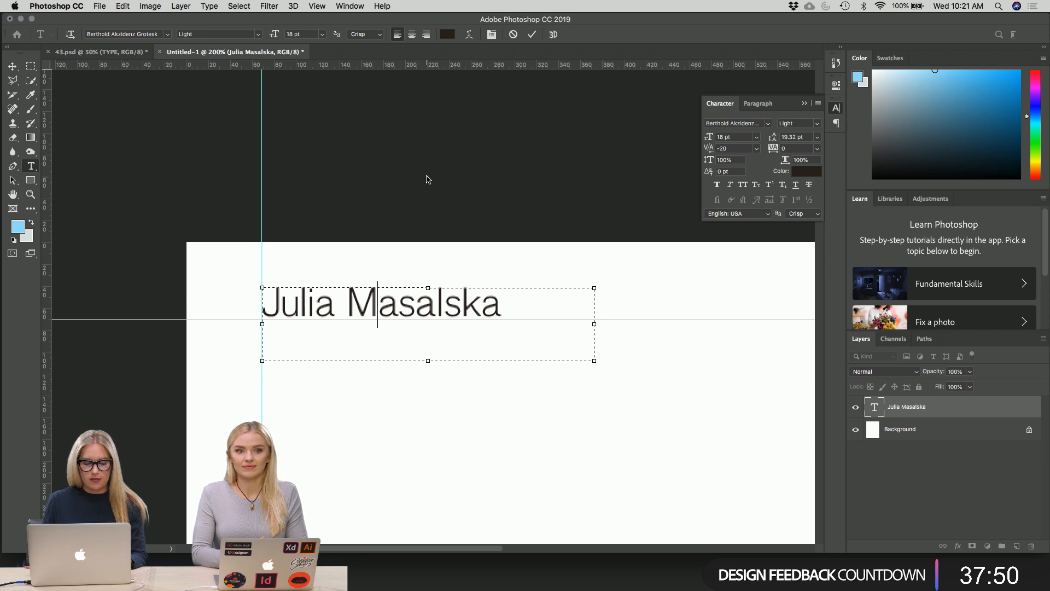
pyautogui.press('Right')
pyautogui.hotkey('alt', 'Left')
pyautogui.press('Right')
pyautogui.hotkey('alt', 'Left')
pyautogui.press('Right')
pyautogui.hotkey('alt', 'Left')
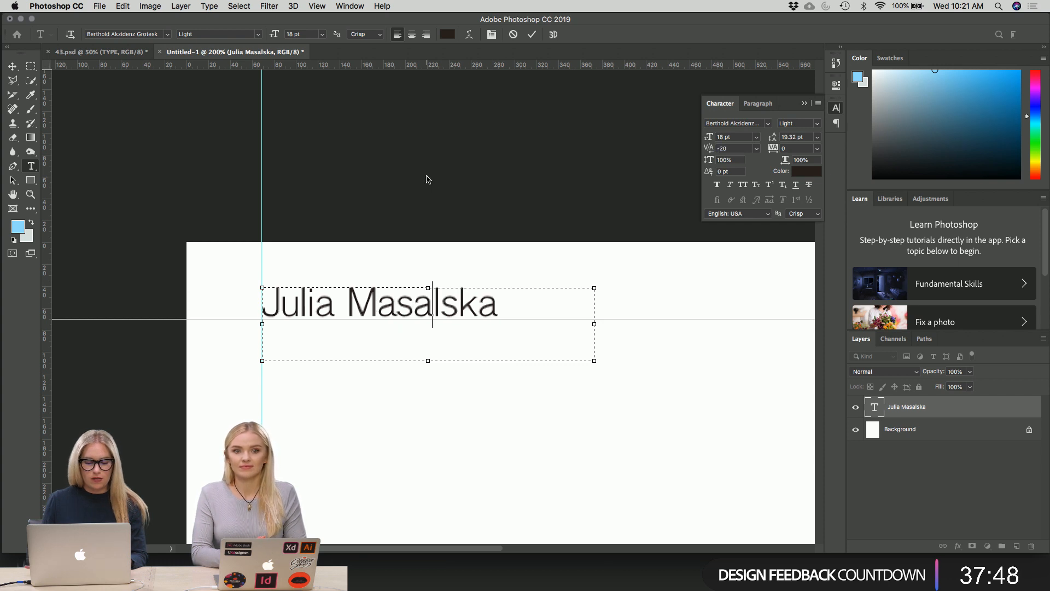
pyautogui.press('Right')
pyautogui.press('Right')
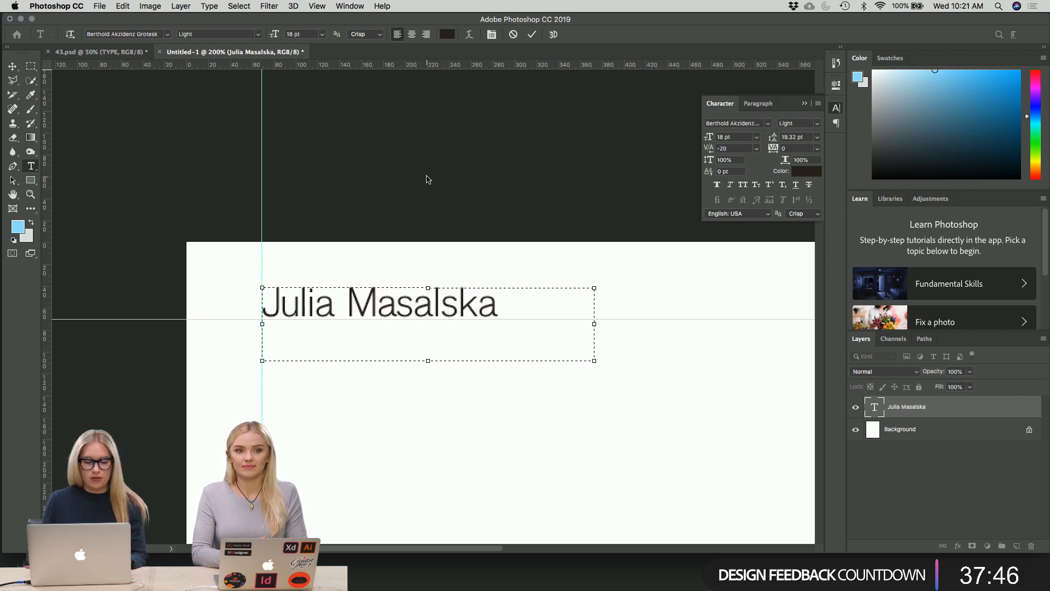
pyautogui.hotkey('alt', 'Left')
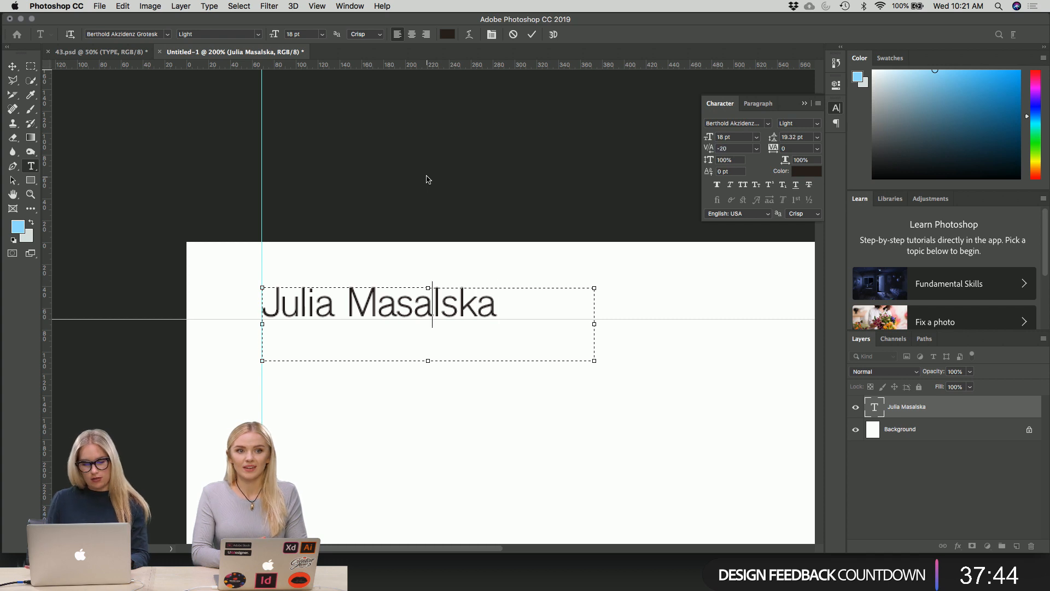
pyautogui.press('Left')
pyautogui.press('Left')
pyautogui.press('Left')
pyautogui.press('Left')
pyautogui.press('Left')
pyautogui.press('Right')
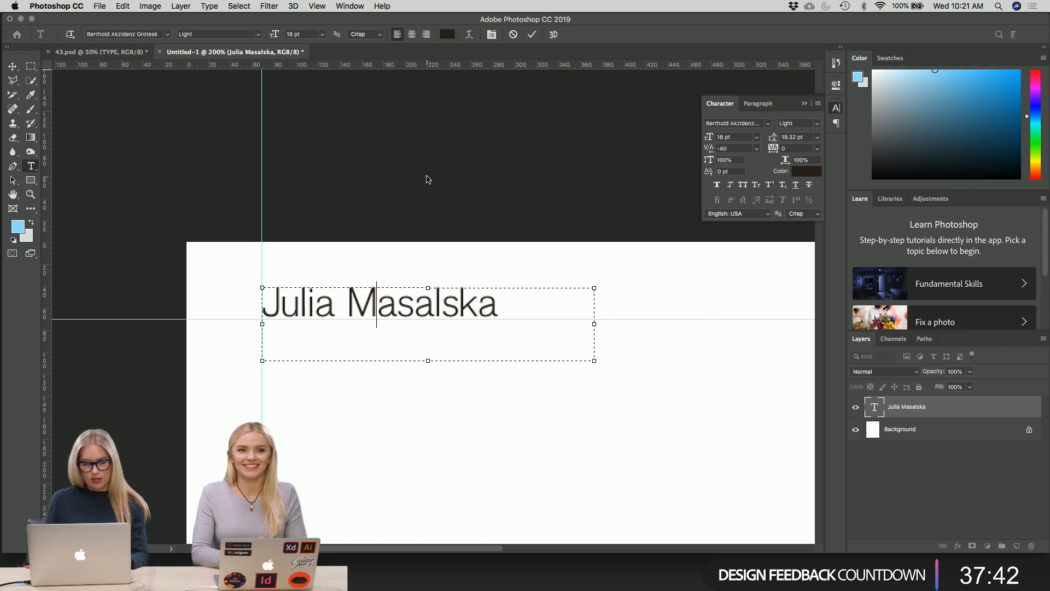
pyautogui.hotkey('alt', 'Left')
pyautogui.press('Left')
pyautogui.press('Right')
pyautogui.press('Right')
pyautogui.press('Right')
pyautogui.press('Right')
pyautogui.press('Right')
pyautogui.press('Right')
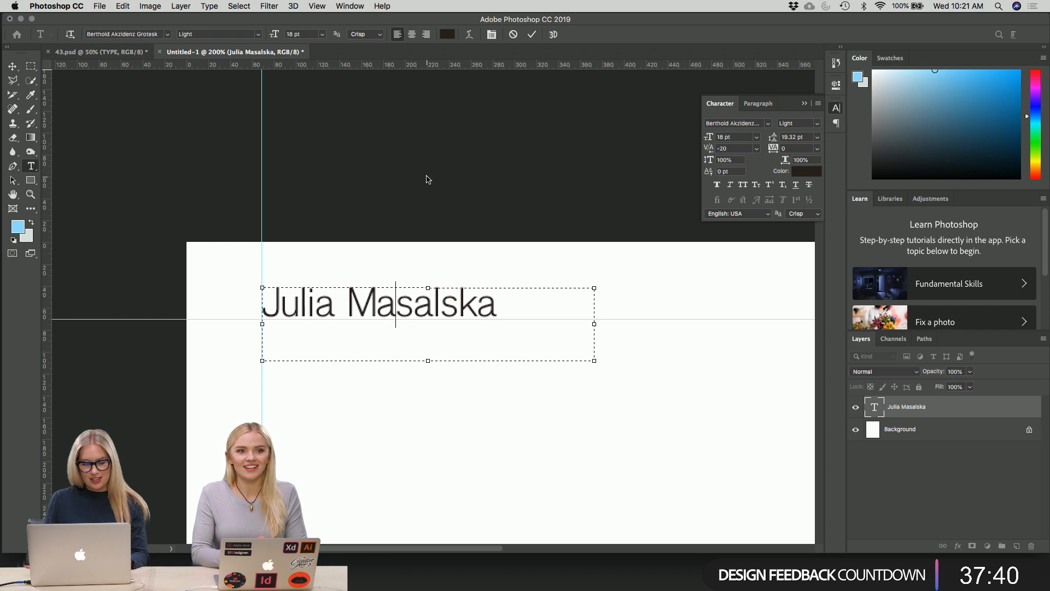
pyautogui.hotkey('alt', 'Left')
pyautogui.press('Right')
pyautogui.press('Right')
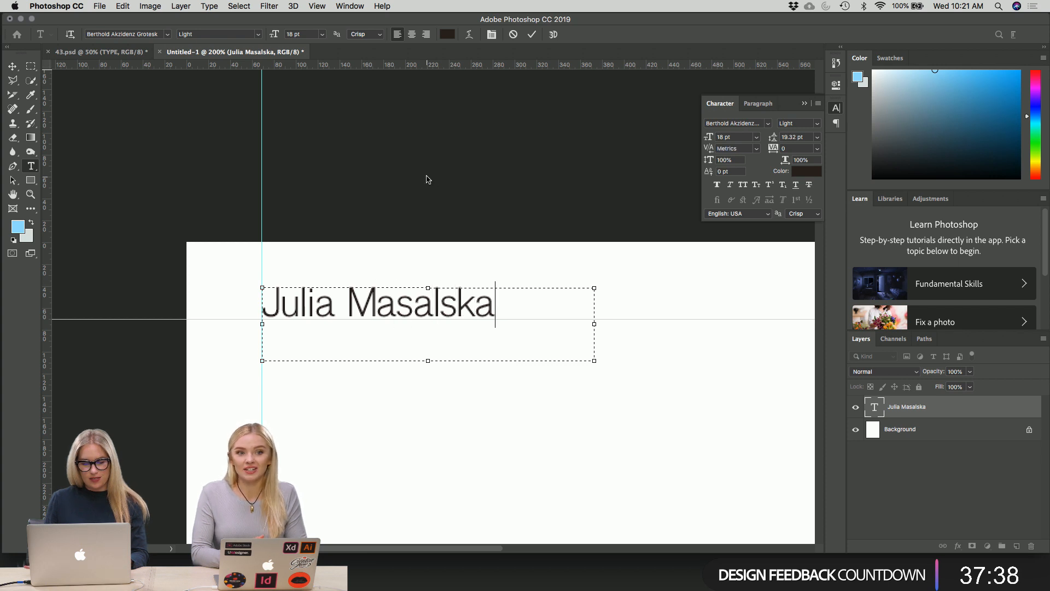
pyautogui.click(12, 66)
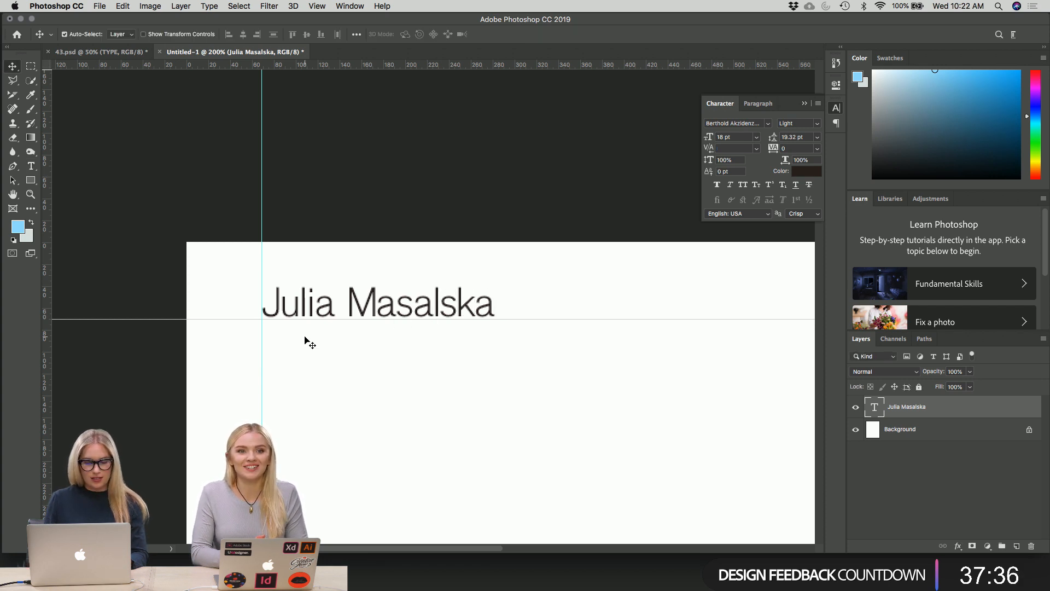
# - Nudge the name left and down onto the guides, then duplicate its layer
pyautogui.press('Left')
pyautogui.press('Left')
pyautogui.press('Left')
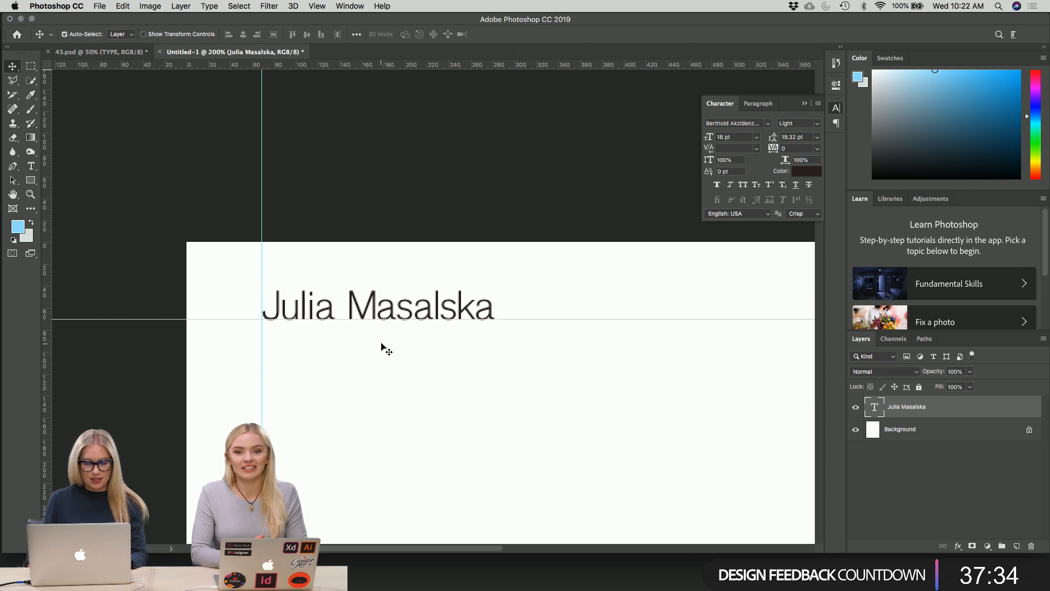
pyautogui.press('Down')
pyautogui.press('Down')
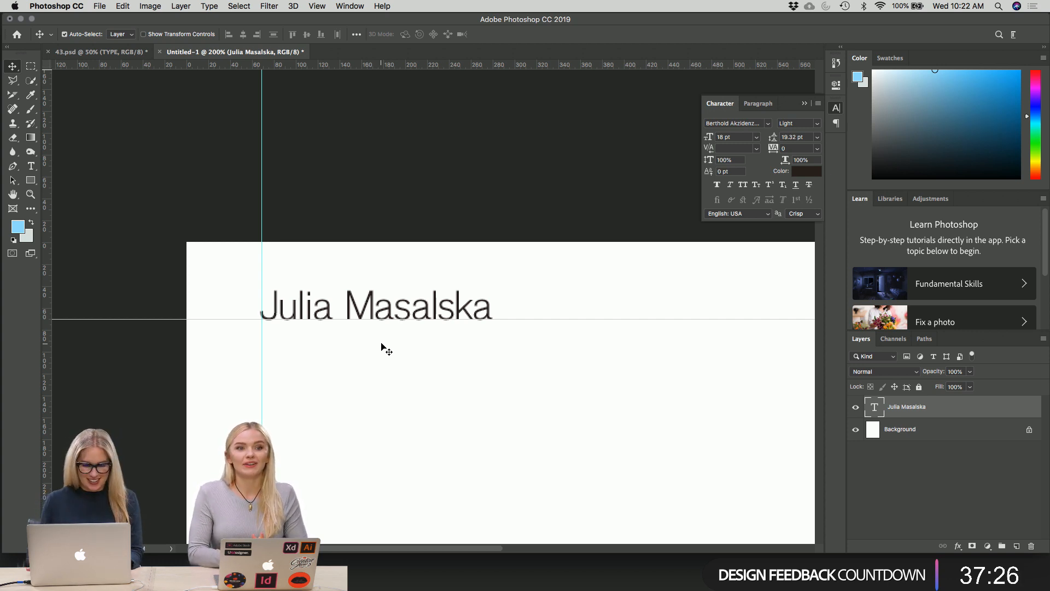
pyautogui.press('super+0')
pyautogui.press('super+1')
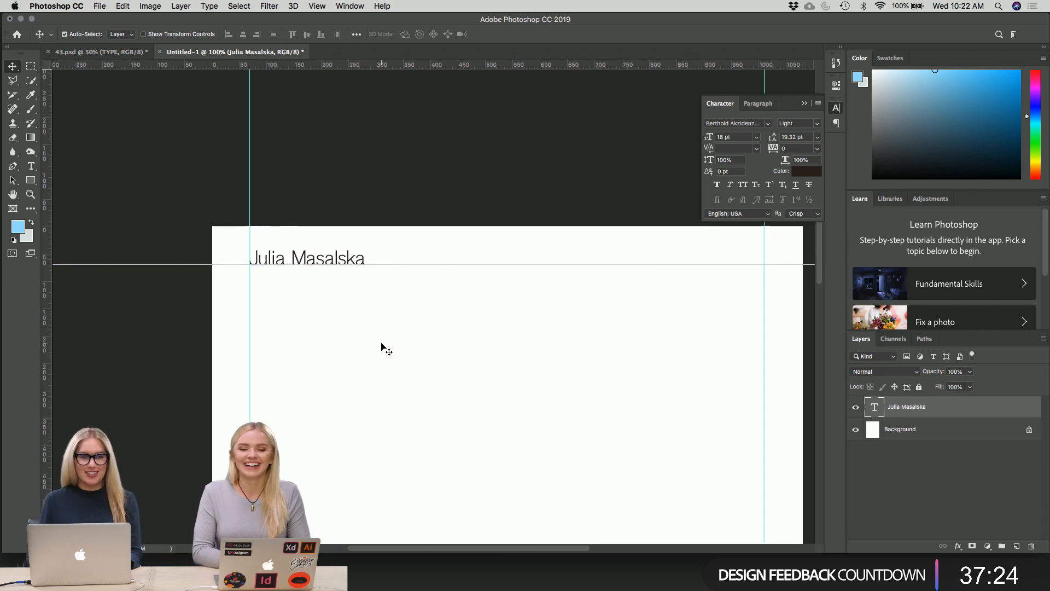
pyautogui.scroll(-2, 381, 348)
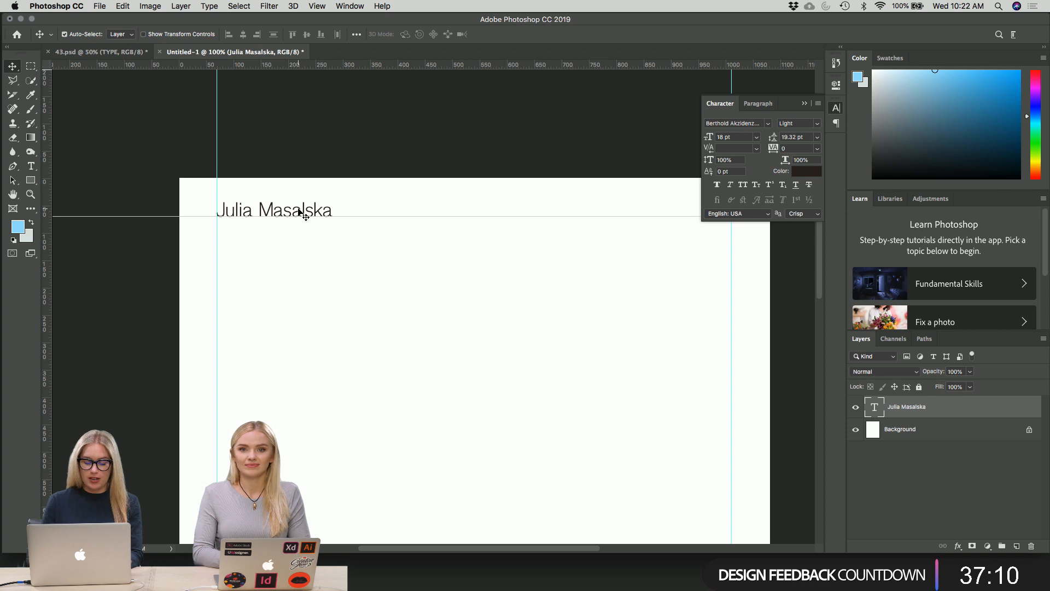
pyautogui.press('super+j')
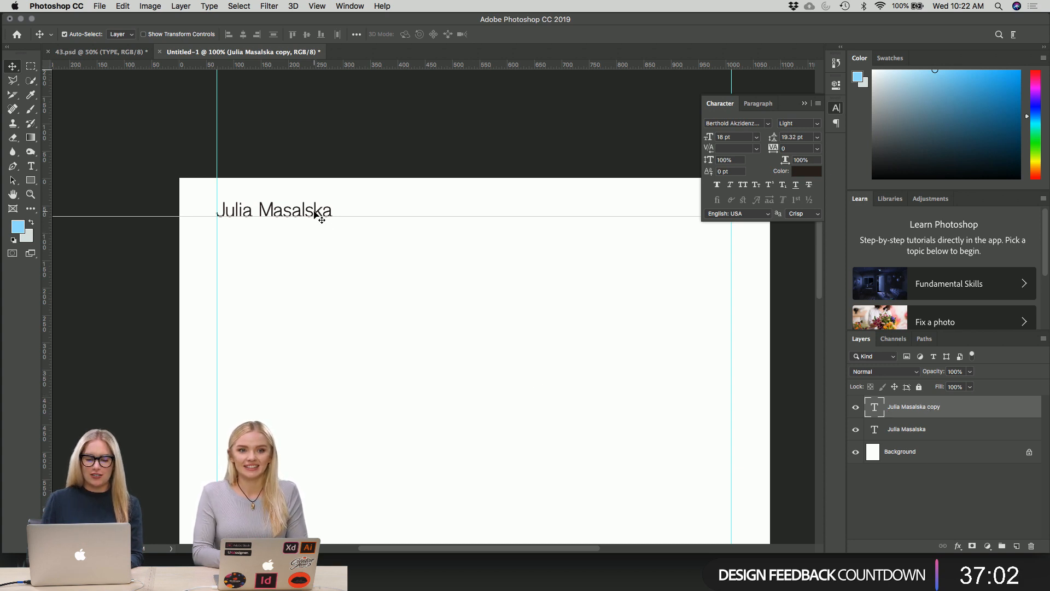
# - Drag the duplicated name across so its right end meets the right guide
pyautogui.moveTo(316, 214); pyautogui.dragTo(629, 215)
pyautogui.hscroll(5, 495, 232)
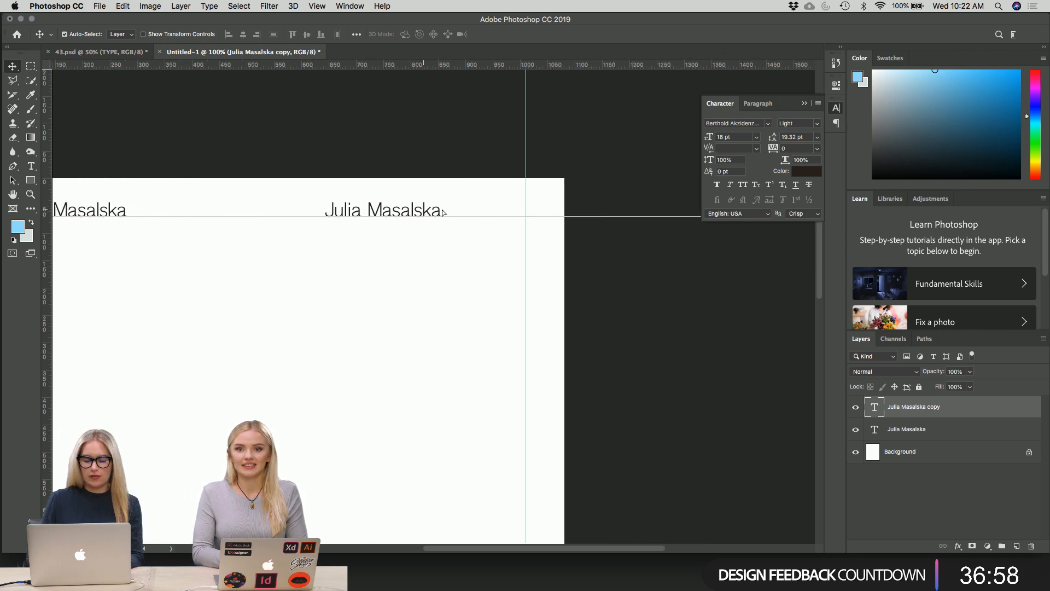
pyautogui.moveTo(443, 213); pyautogui.dragTo(527, 214)
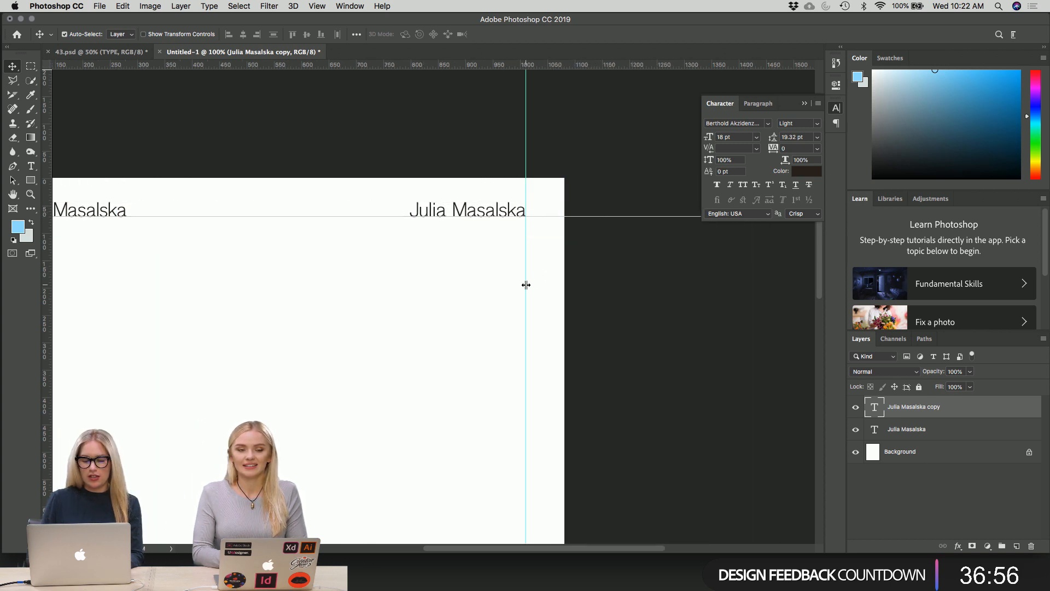
pyautogui.press('super+minus')
pyautogui.press('super+minus')
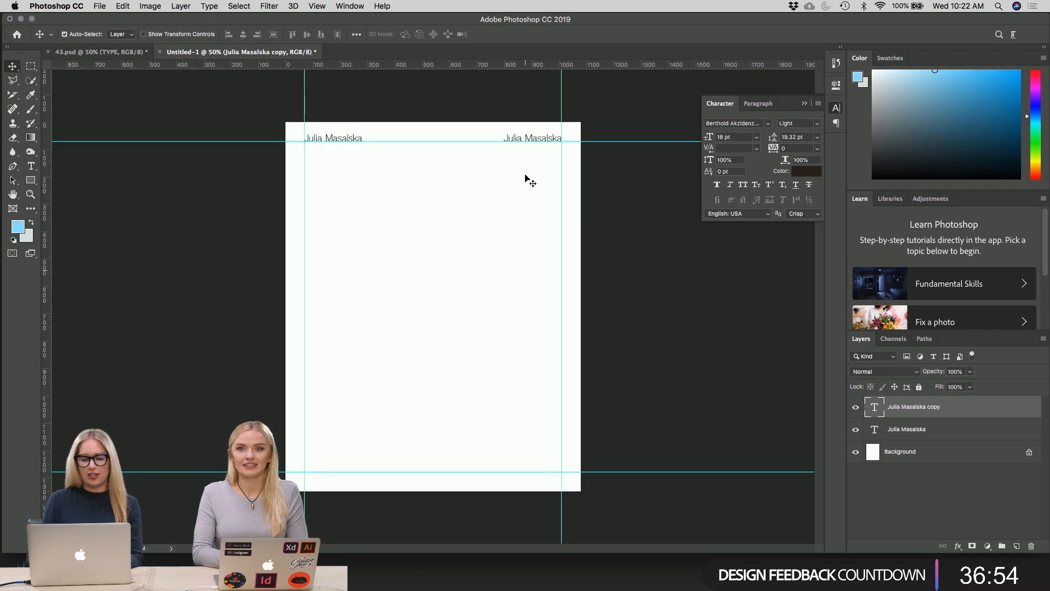
# - Replace the copy's text with 'La Ciudad' and reposition it along the top guide
pyautogui.doubleClick(544, 140)
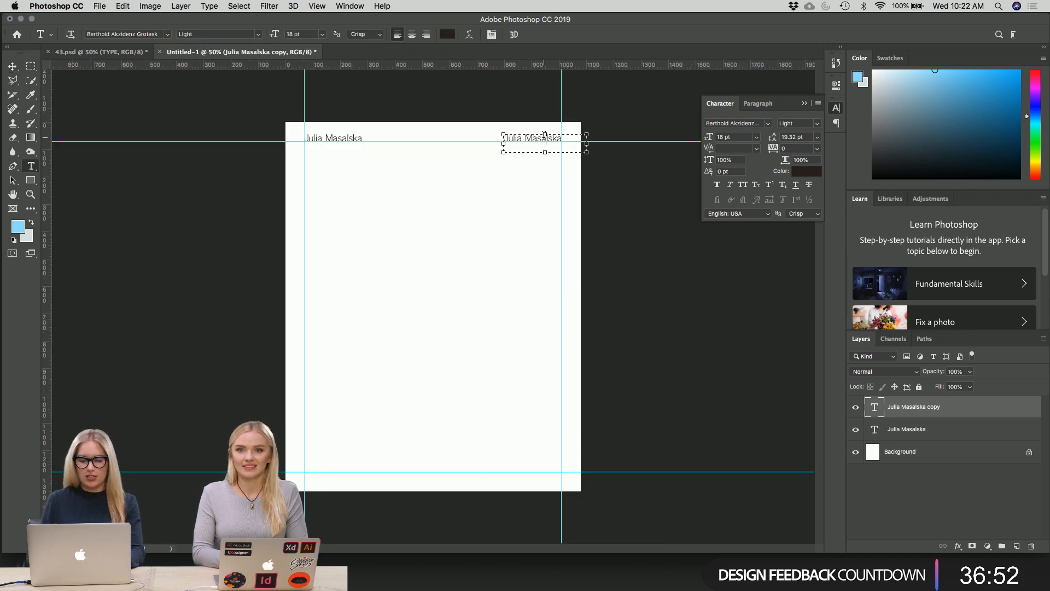
pyautogui.press('super+a')
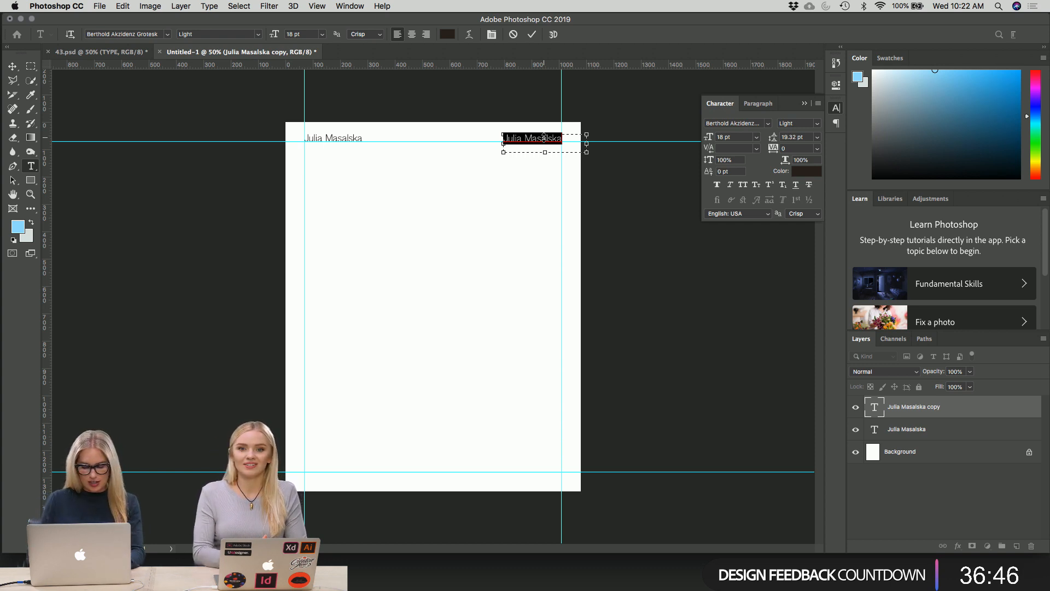
pyautogui.press('BackSpace')
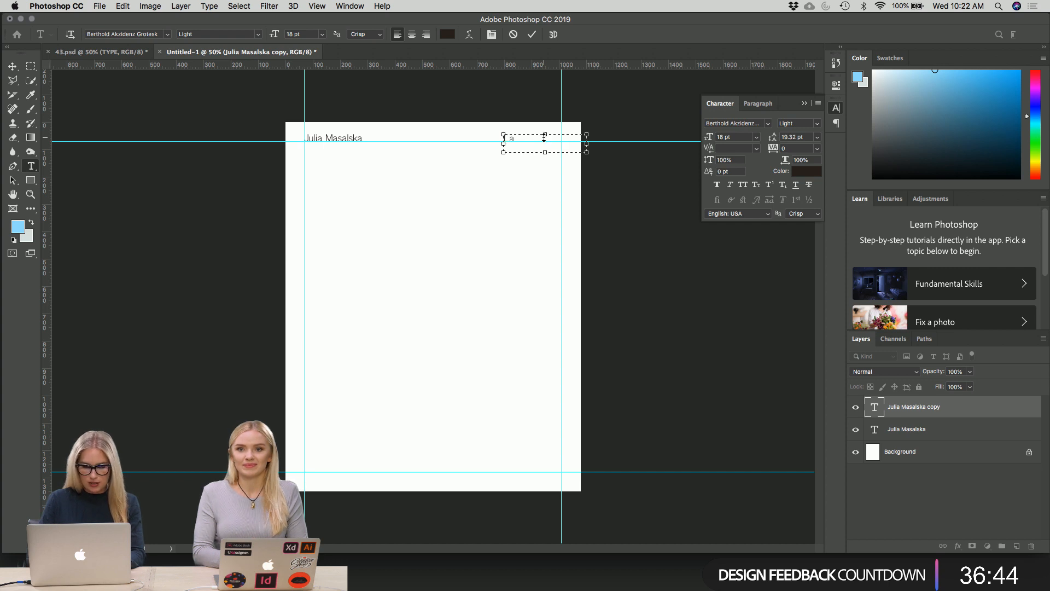
pyautogui.write('La Ciudad')
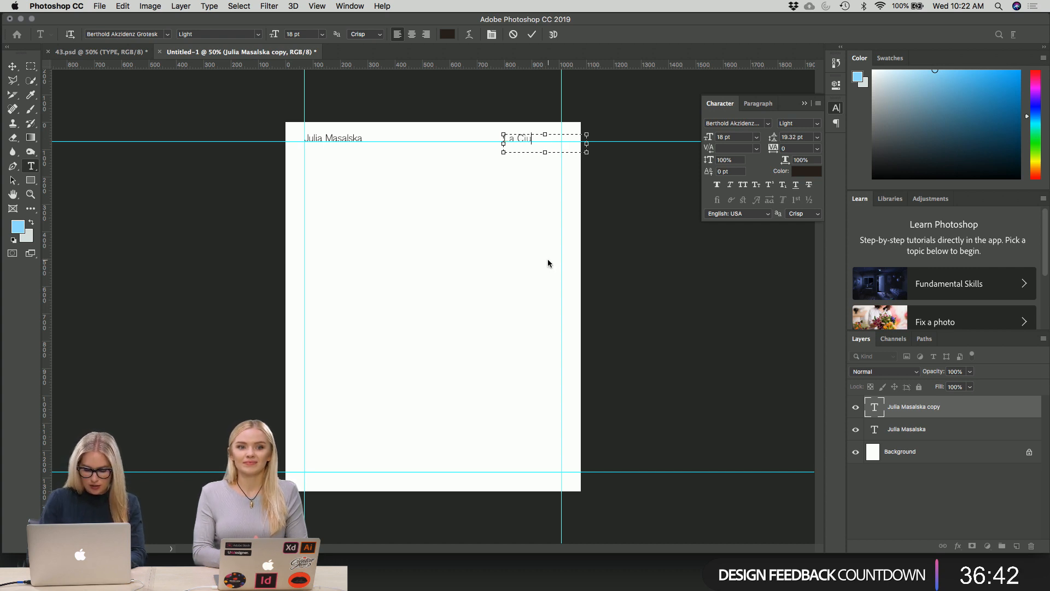
pyautogui.click(12, 66)
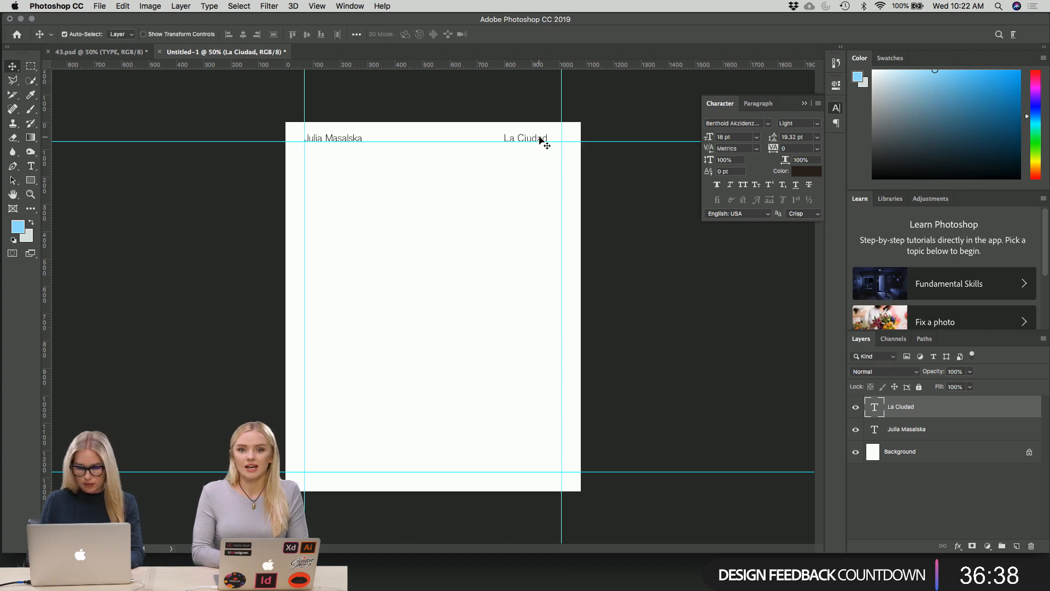
pyautogui.moveTo(543, 141); pyautogui.dragTo(514, 141)
# - Zoom in on La Ciudad and tighten the first letter pair in Ciudad
pyautogui.press('t')
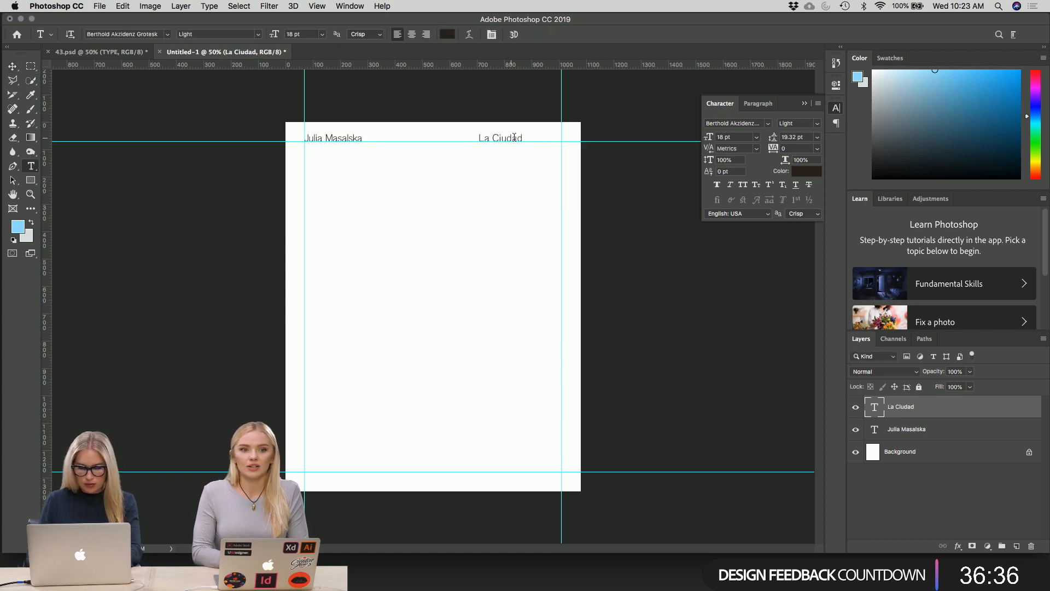
pyautogui.click(521, 138)
pyautogui.press('super+plus')
pyautogui.press('super+plus')
pyautogui.press('super+plus')
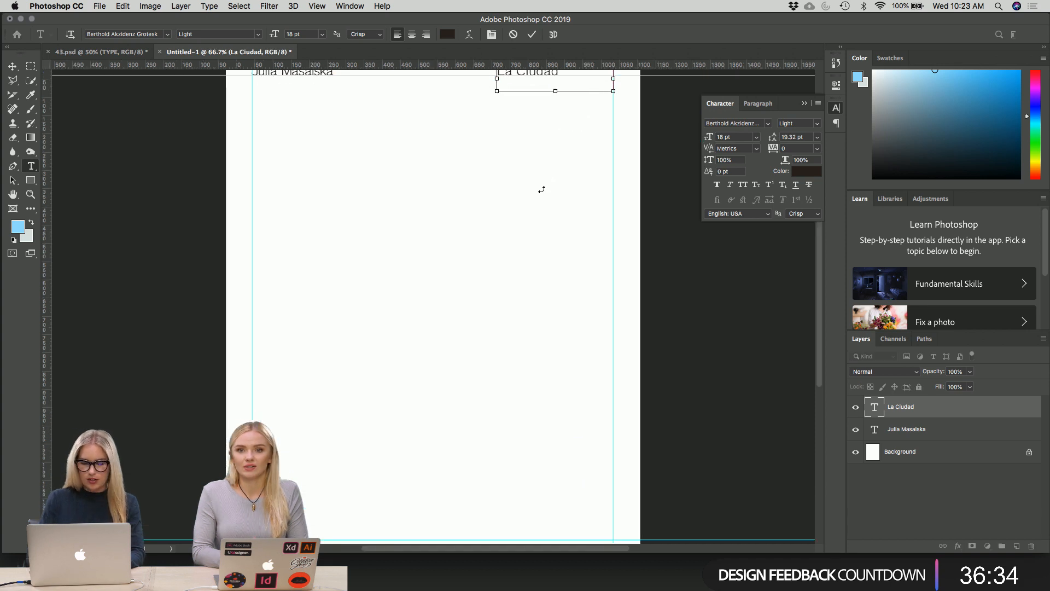
pyautogui.scroll(5, 541, 192)
pyautogui.hscroll(3, 542, 192)
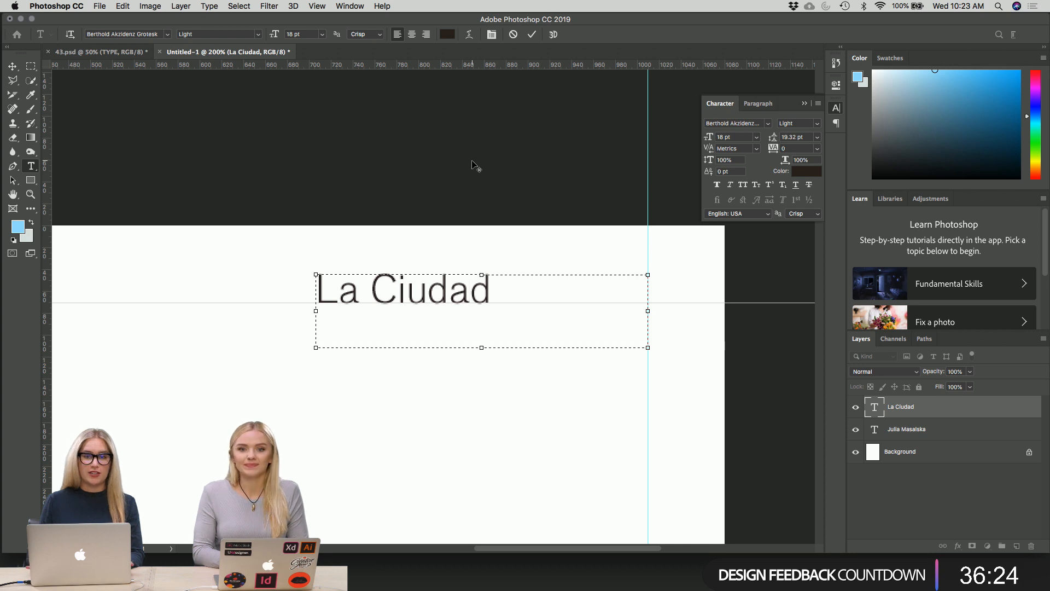
pyautogui.hotkey('alt', 'Left')
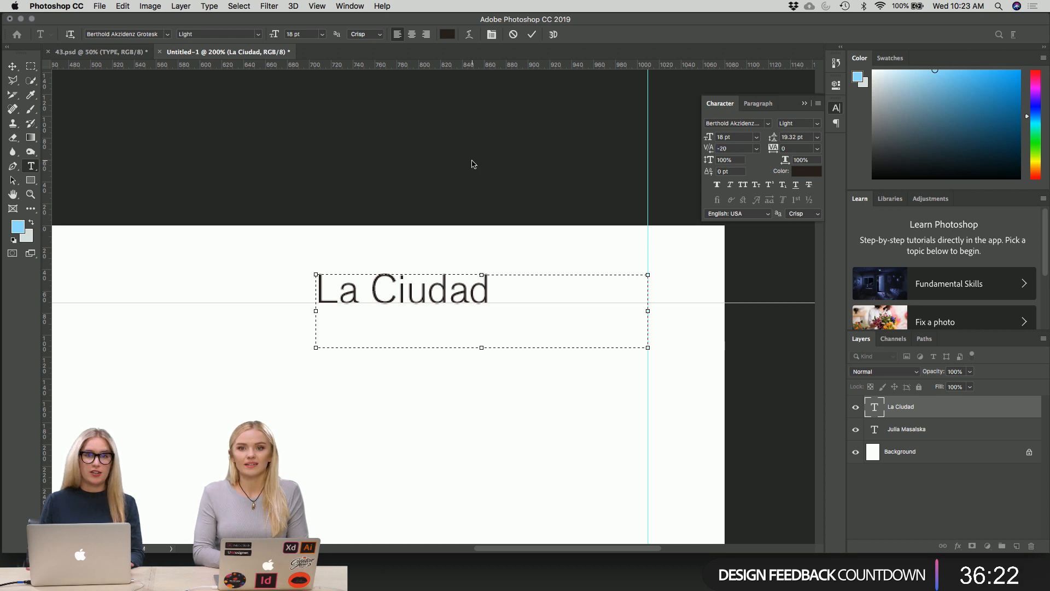
# - Tighten the kerning before the final d and after 'Ciu' in Ciudad
pyautogui.hotkey('alt', 'Left')
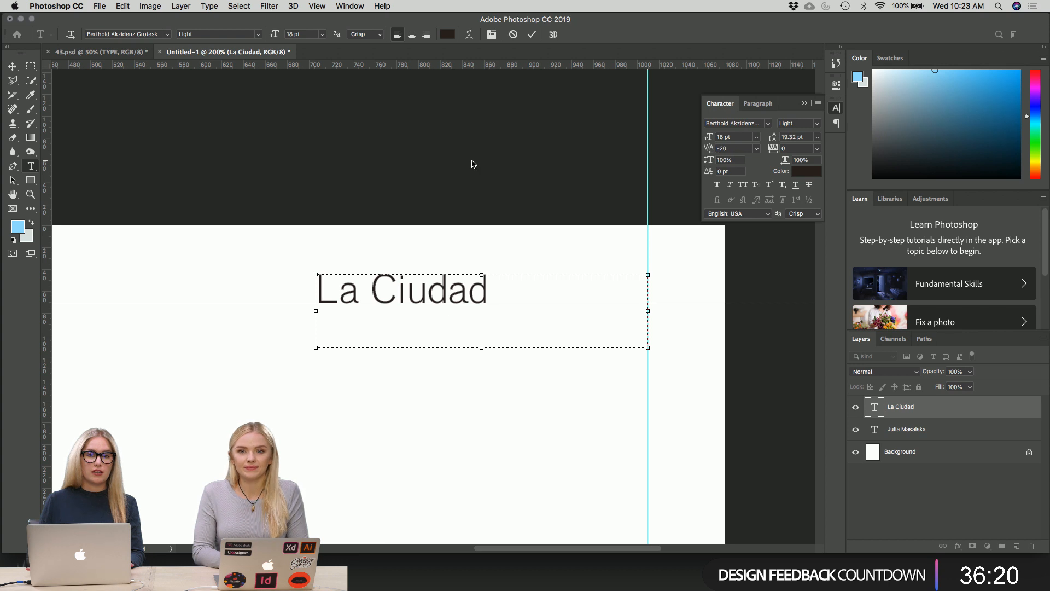
pyautogui.press('Left')
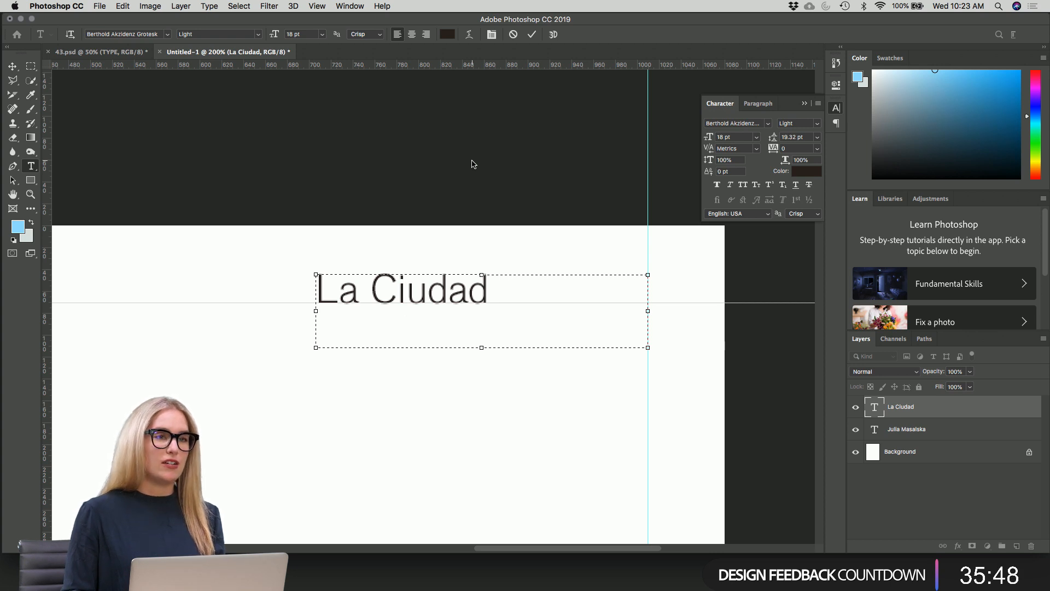
pyautogui.press('Left')
pyautogui.press('Left')
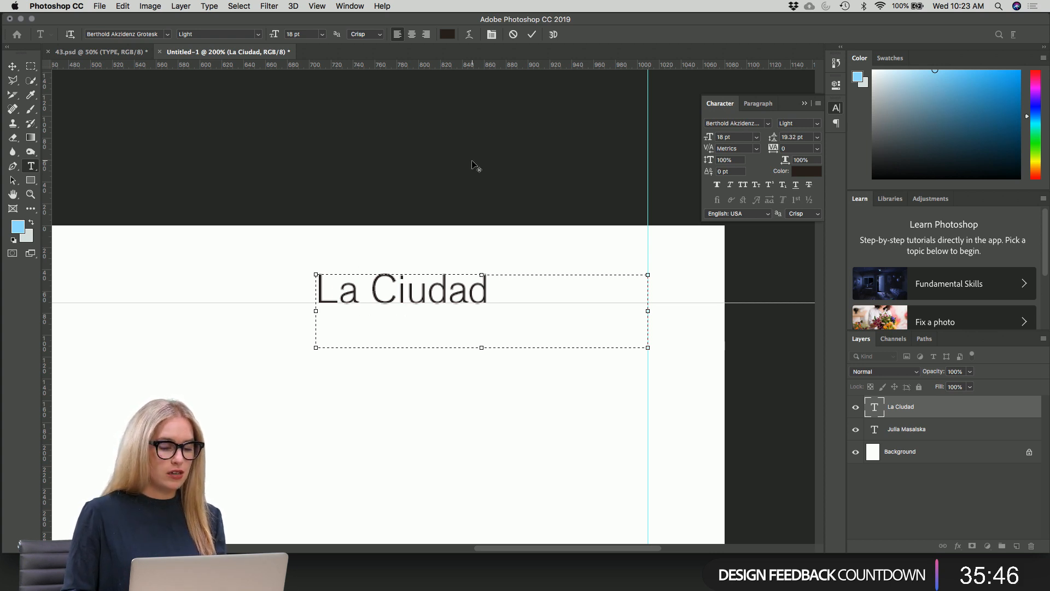
pyautogui.hotkey('alt', 'Left')
pyautogui.press('Right')
pyautogui.press('Right')
pyautogui.press('Right')
pyautogui.hotkey('alt', 'Left')
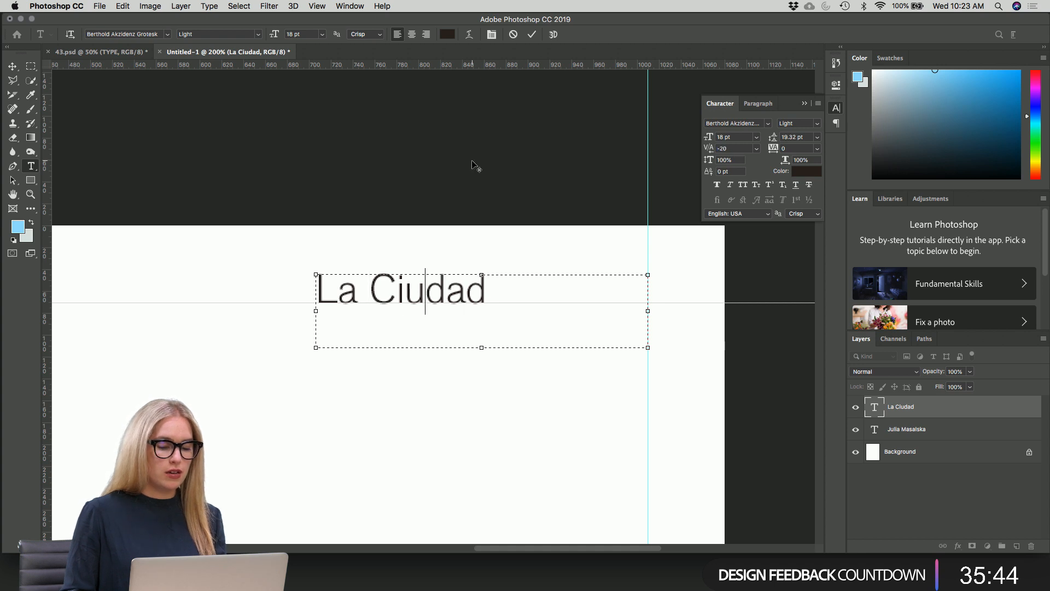
pyautogui.hotkey('alt', 'Left')
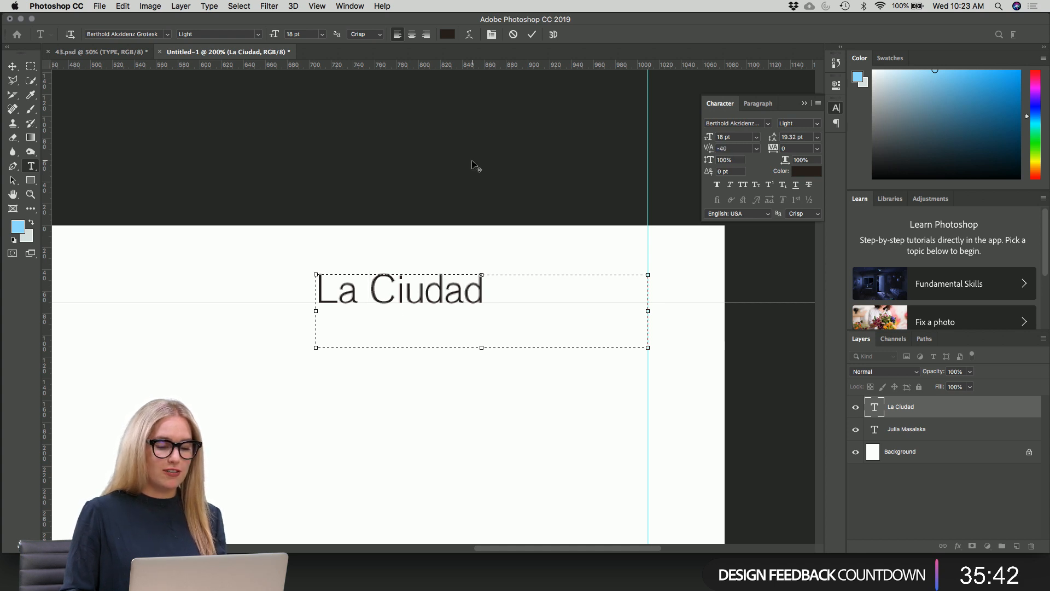
# - Adjust the C–i pair in Ciudad slightly and commit the kerned La Ciudad text
pyautogui.press('Right')
pyautogui.press('Right')
pyautogui.press('Right')
pyautogui.press('Left')
pyautogui.press('Right')
pyautogui.press('Left')
pyautogui.press('Left')
pyautogui.press('Left')
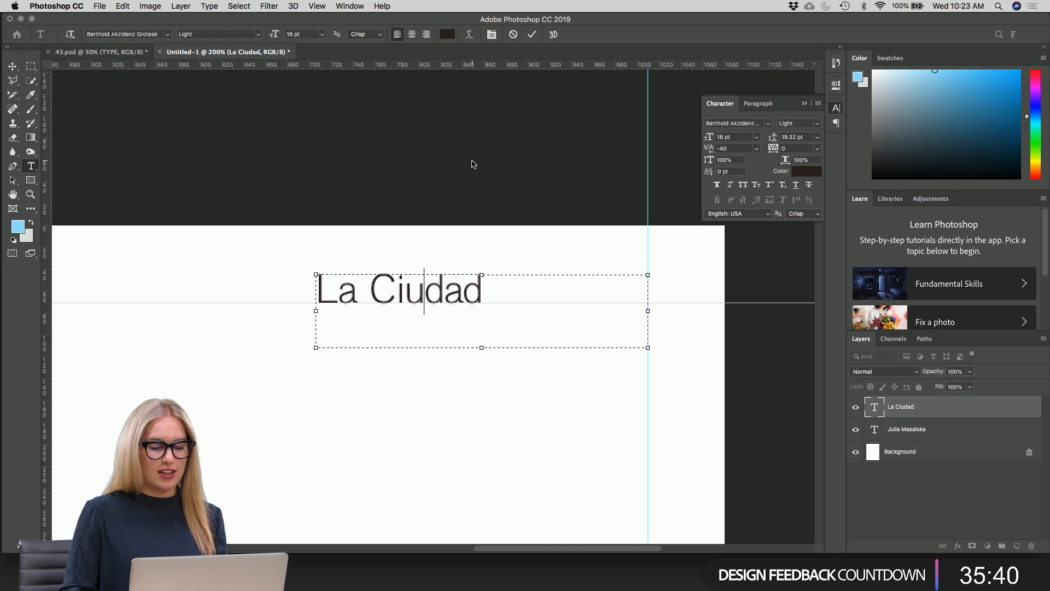
pyautogui.press('Left')
pyautogui.press('Left')
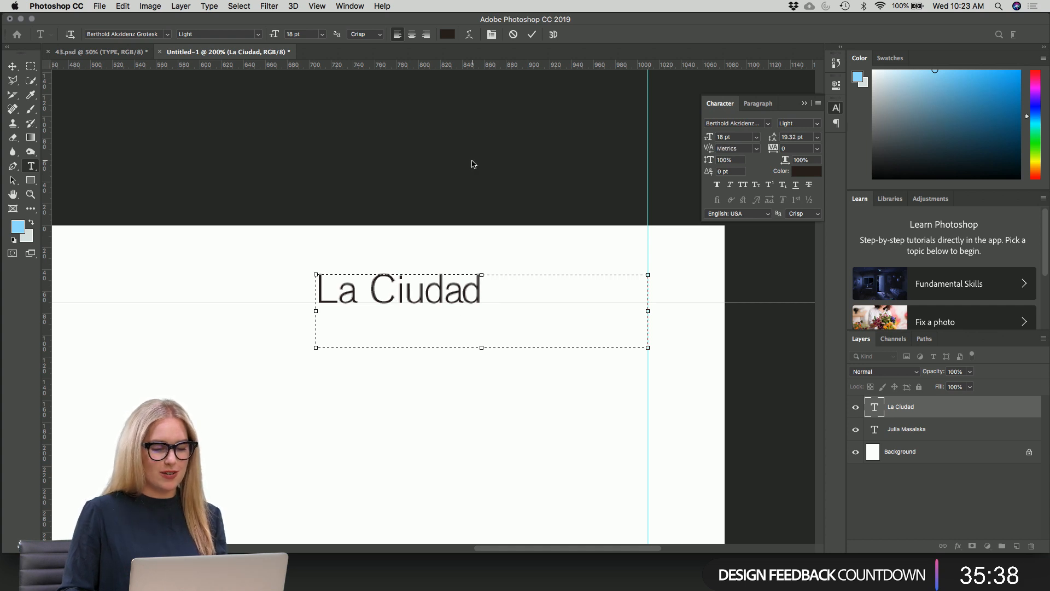
pyautogui.press('Right')
pyautogui.press('Right')
pyautogui.press('Right')
pyautogui.press('Right')
pyautogui.press('Right')
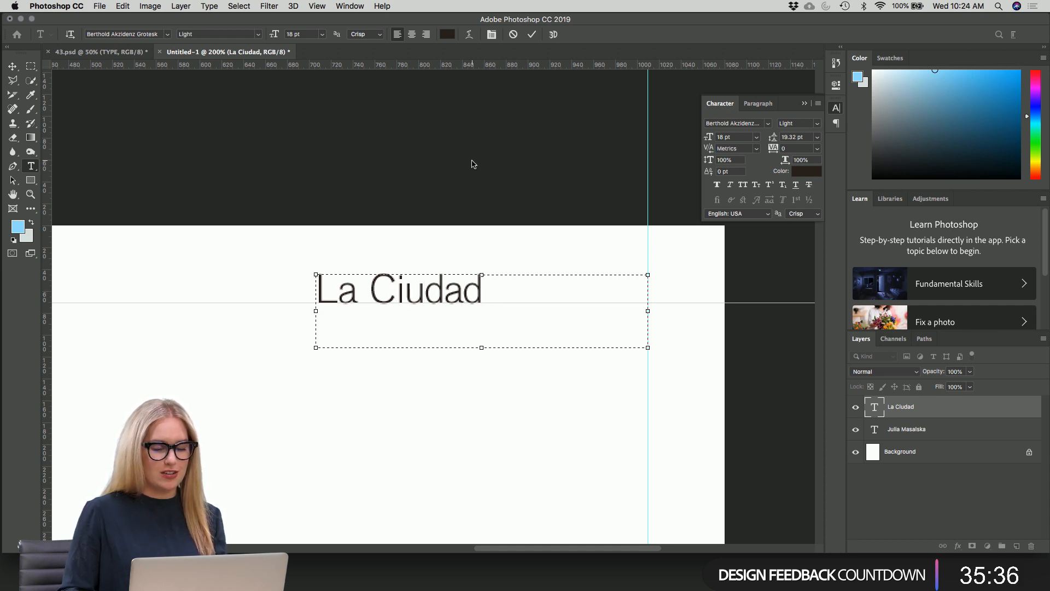
pyautogui.press('Left')
pyautogui.press('Left')
pyautogui.press('Left')
pyautogui.press('Left')
pyautogui.press('Left')
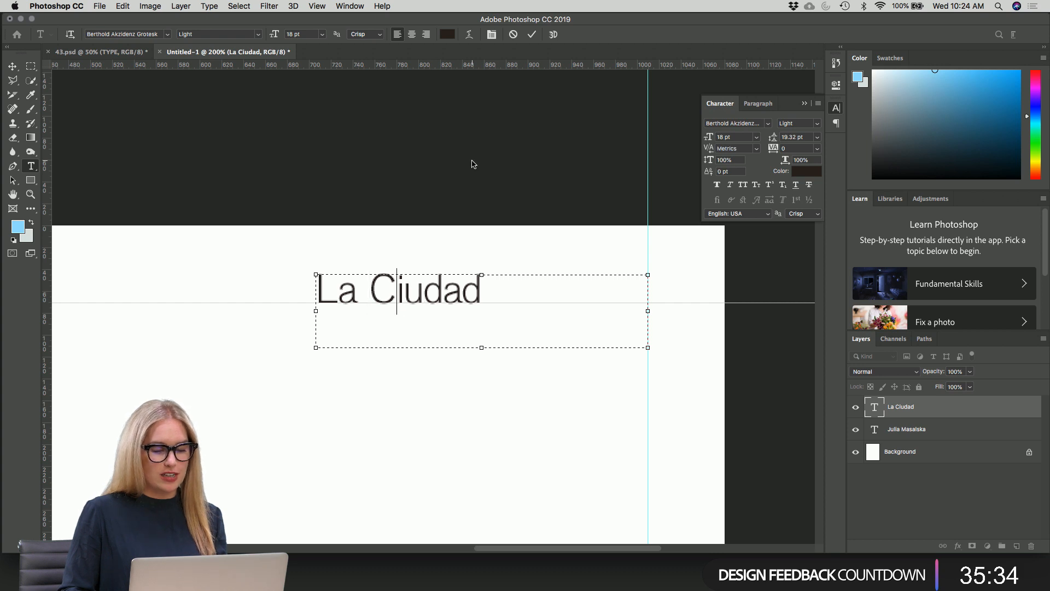
pyautogui.hotkey('alt', 'Left')
pyautogui.hotkey('alt', 'Right')
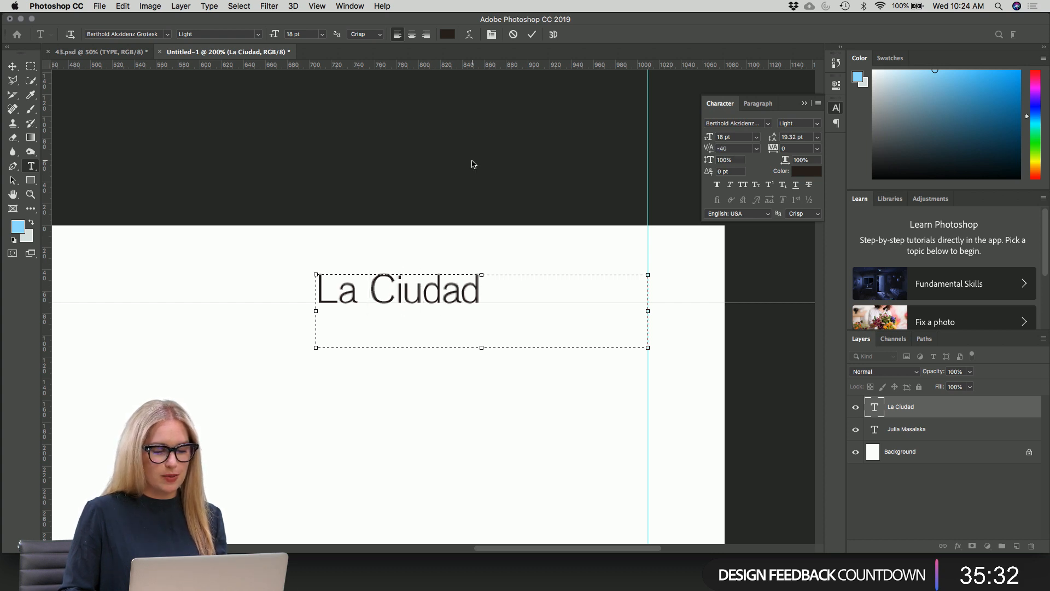
pyautogui.click(12, 66)
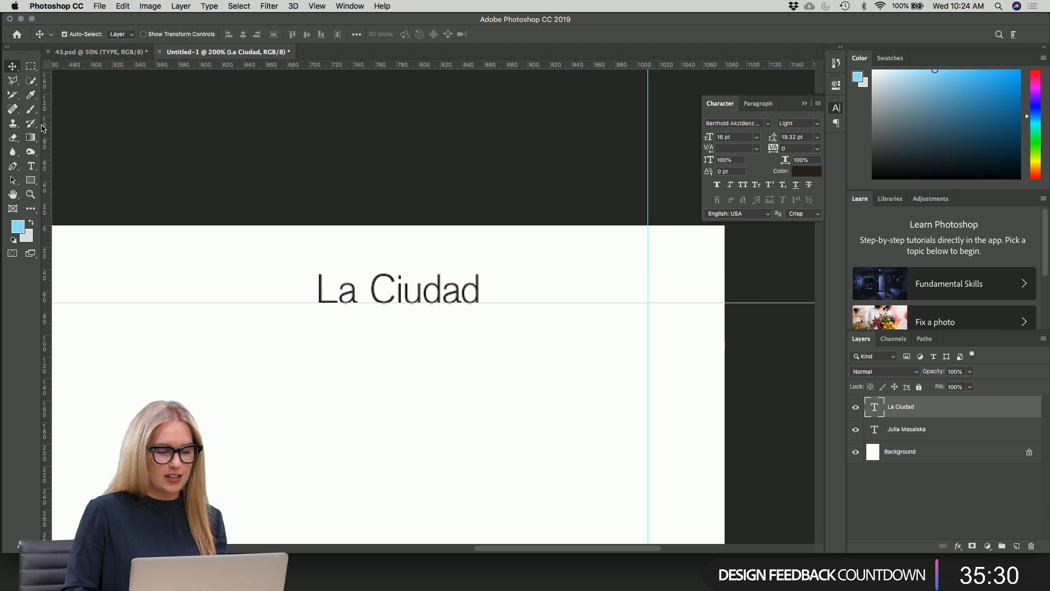
# - Append ' / ODESZA' after La Ciudad, checking the artist's spelling in the music app
pyautogui.press('t')
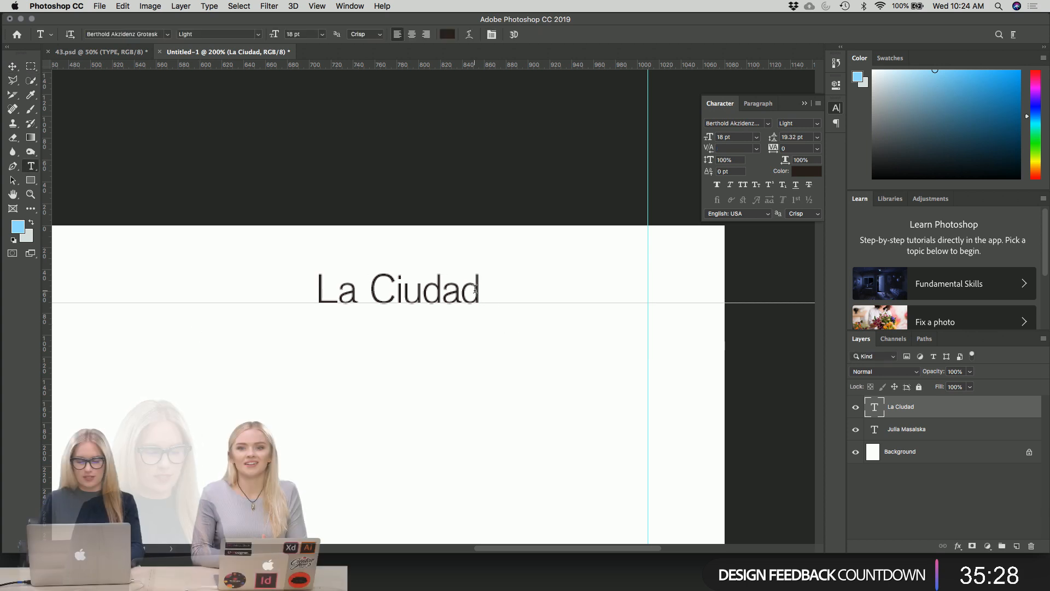
pyautogui.click(475, 289)
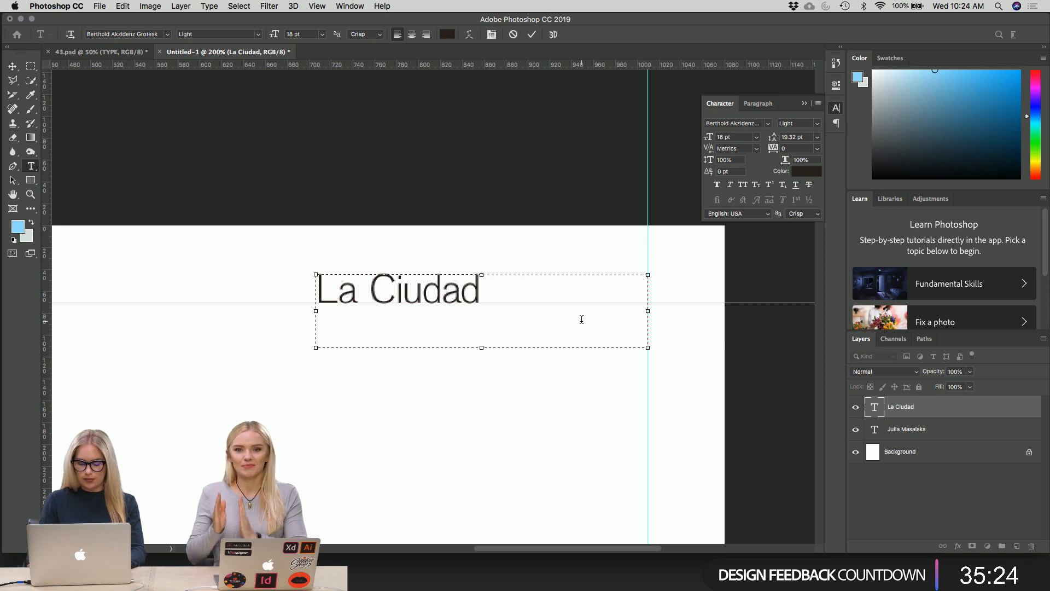
pyautogui.write('/ ODES')
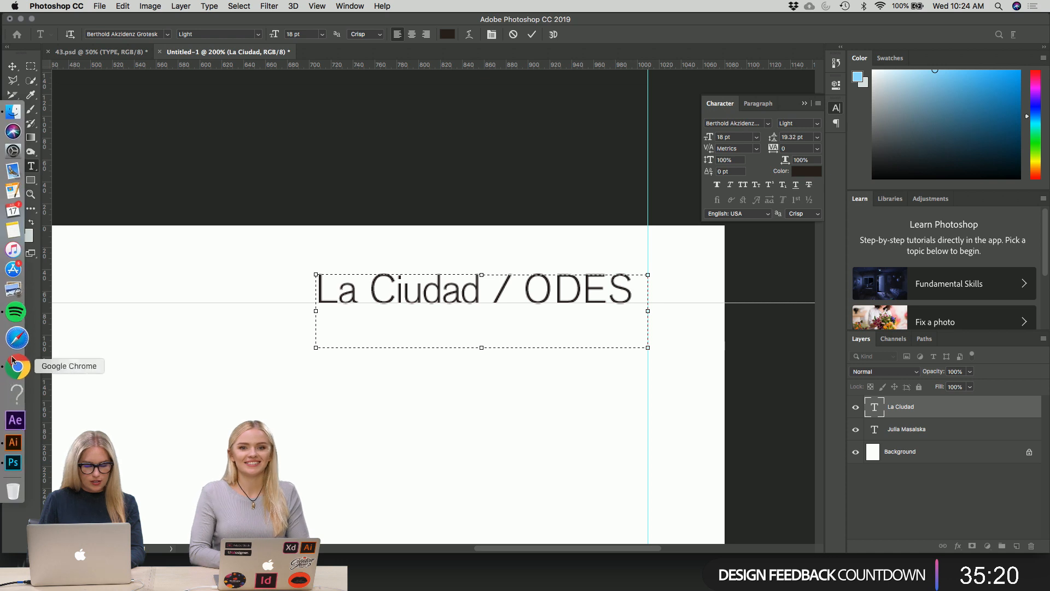
pyautogui.click(6, 323)
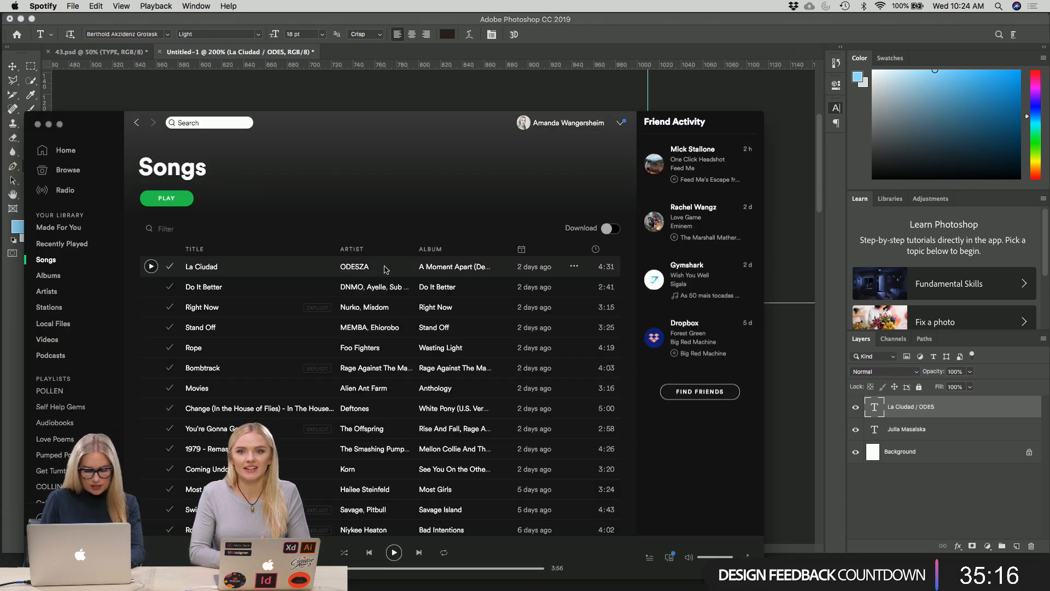
pyautogui.press('super+w')
pyautogui.click(608, 286)
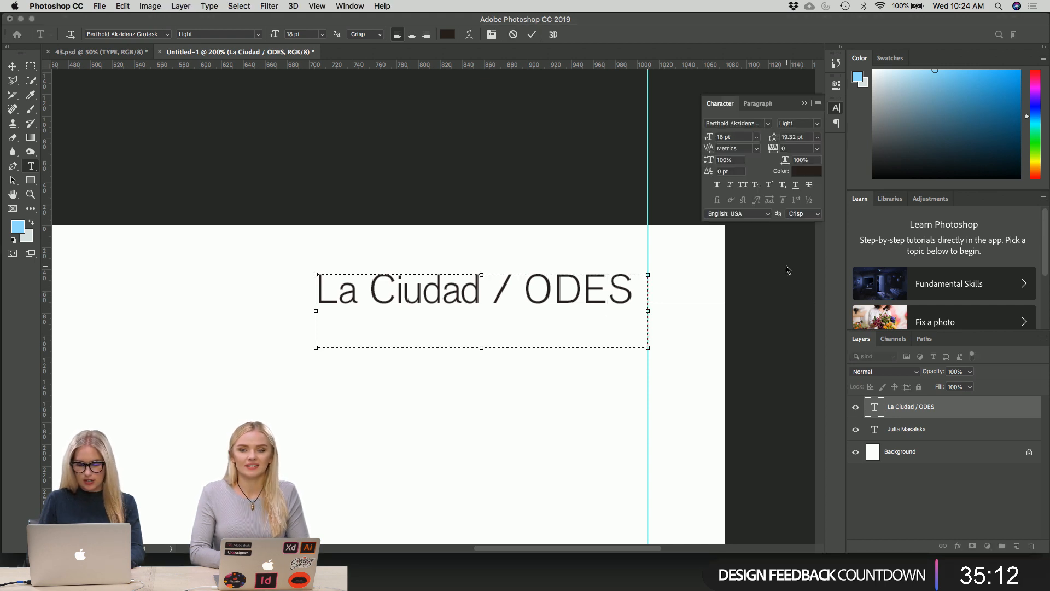
pyautogui.write('ZA')
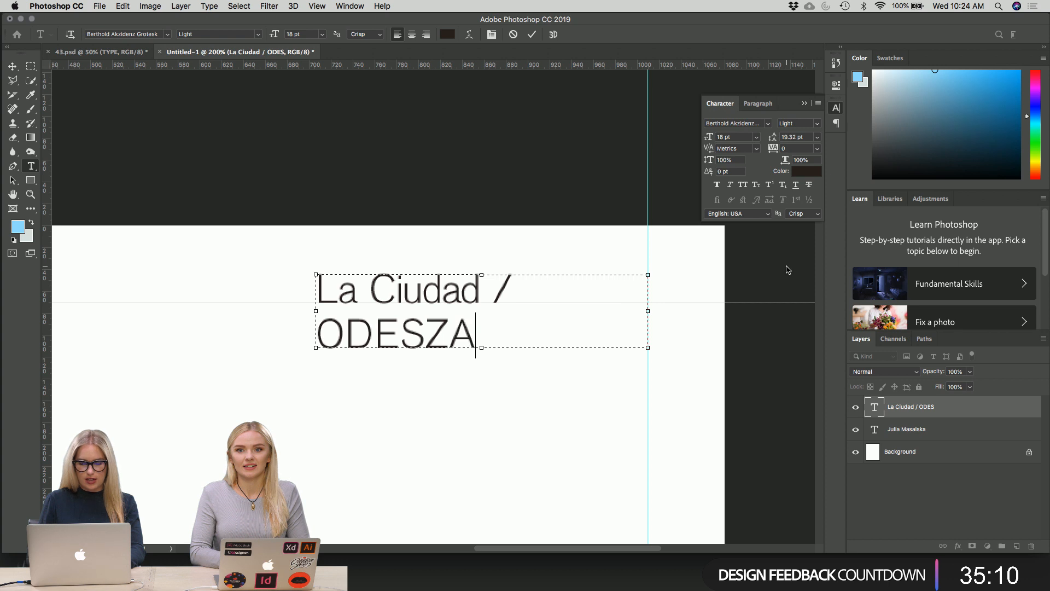
# - Widen the text box so 'La Ciudad / ODESZA' fits on one line
pyautogui.moveTo(316, 310); pyautogui.dragTo(265, 304)
pyautogui.moveTo(1, 295)
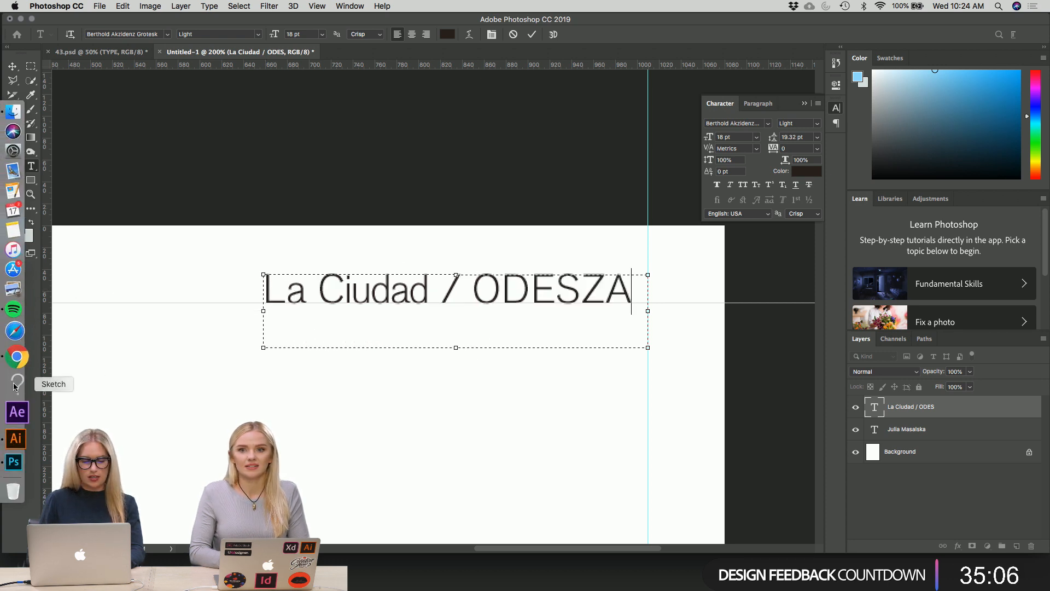
pyautogui.click(15, 332)
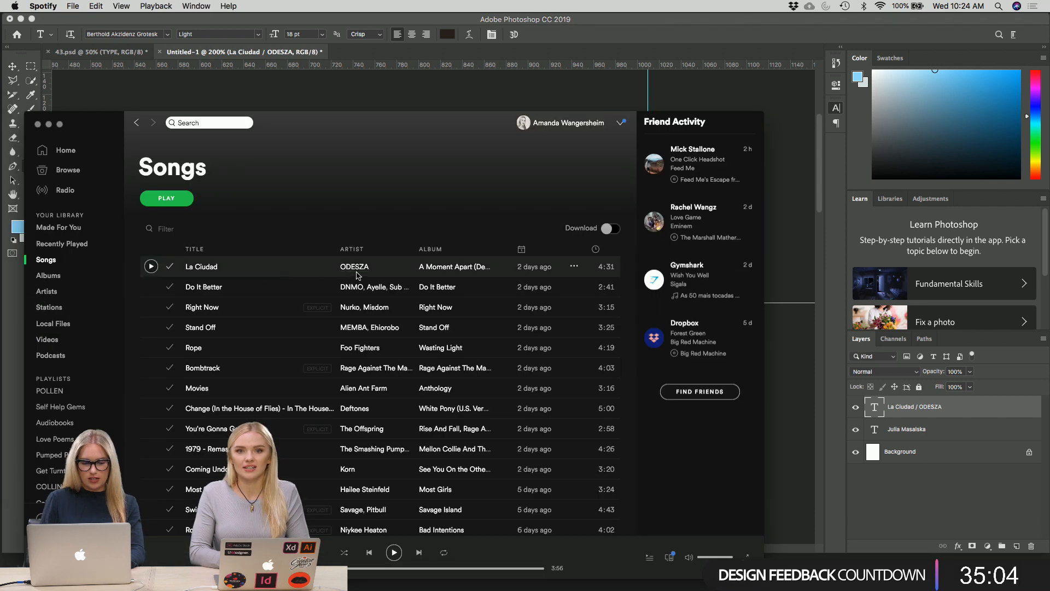
pyautogui.press('super+h')
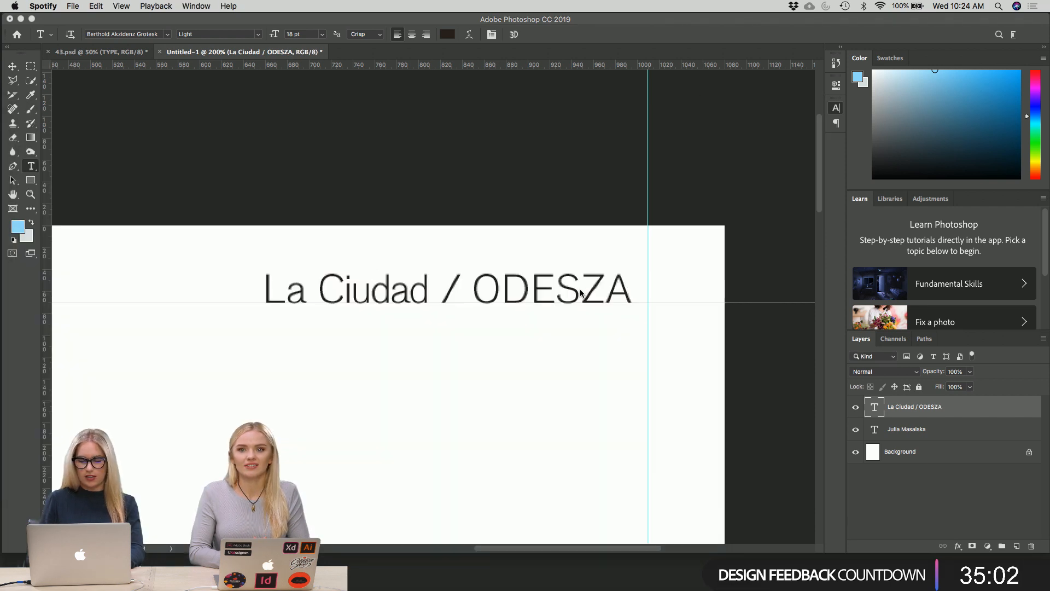
pyautogui.click(581, 293)
pyautogui.rightClick(577, 286)
# - Tighten the D–E pair and the following letter pairs in ODESZA
pyautogui.click(551, 290)
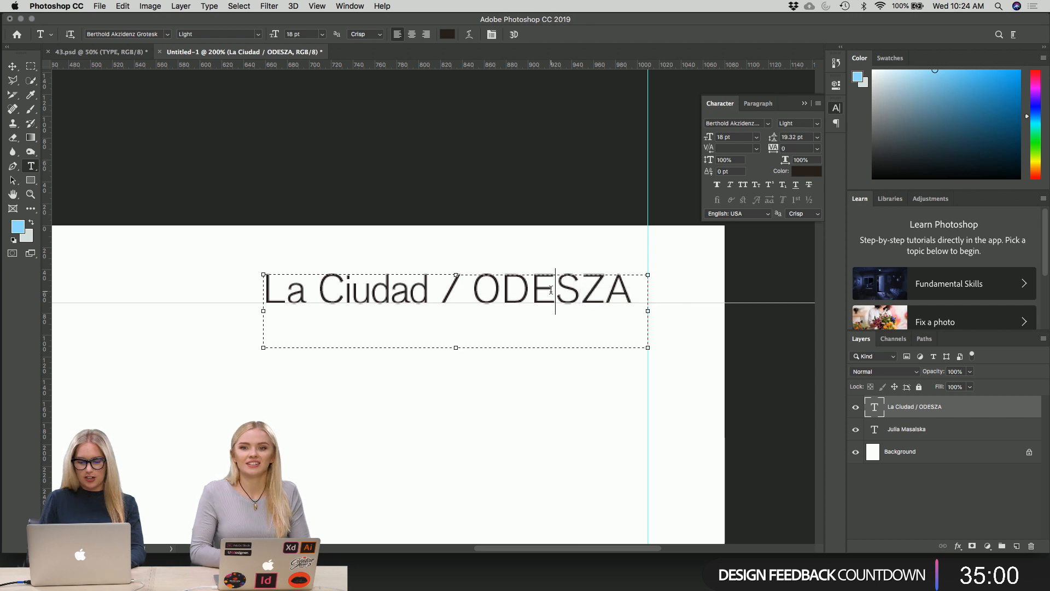
pyautogui.click(521, 290)
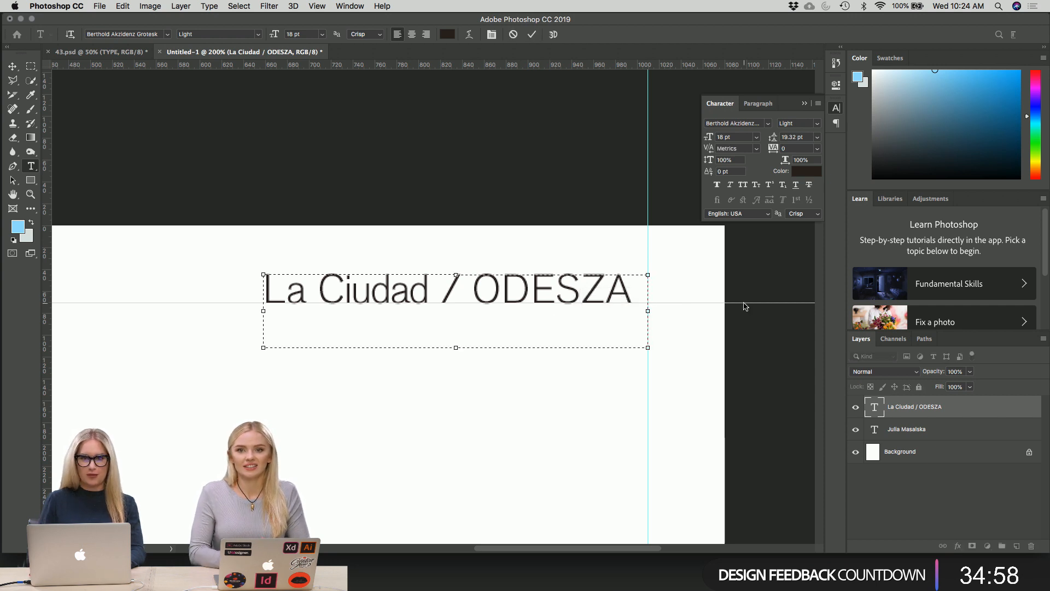
pyautogui.hotkey('alt', 'Left')
pyautogui.hotkey('alt', 'Left')
pyautogui.hotkey('alt', 'Left')
pyautogui.hotkey('alt', 'Left')
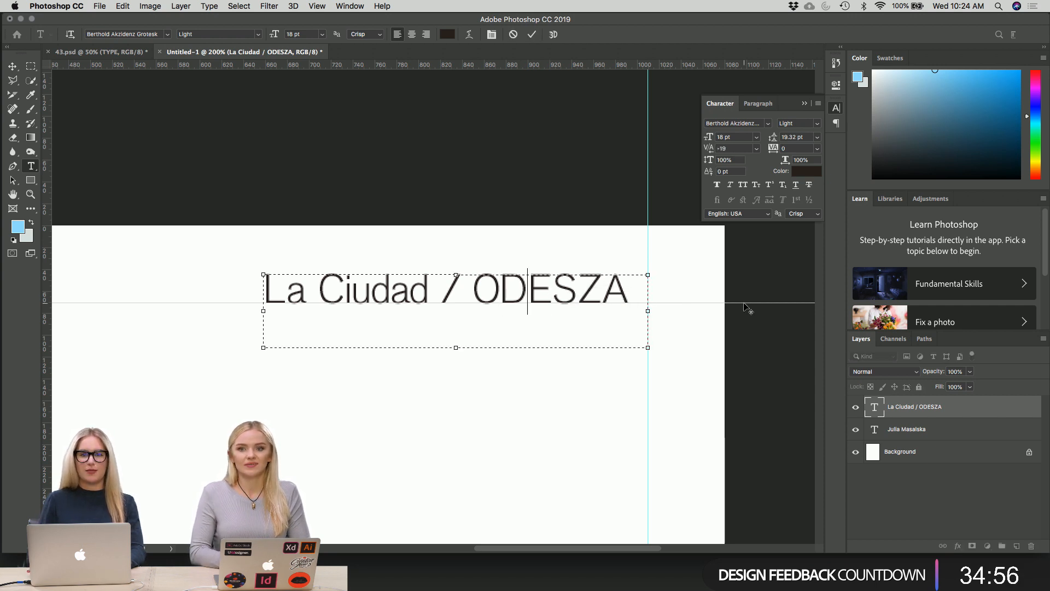
pyautogui.press('Right')
pyautogui.hotkey('alt', 'Left')
pyautogui.press('Right')
pyautogui.hotkey('alt', 'Left')
pyautogui.press('Right')
pyautogui.hotkey('alt', 'Left')
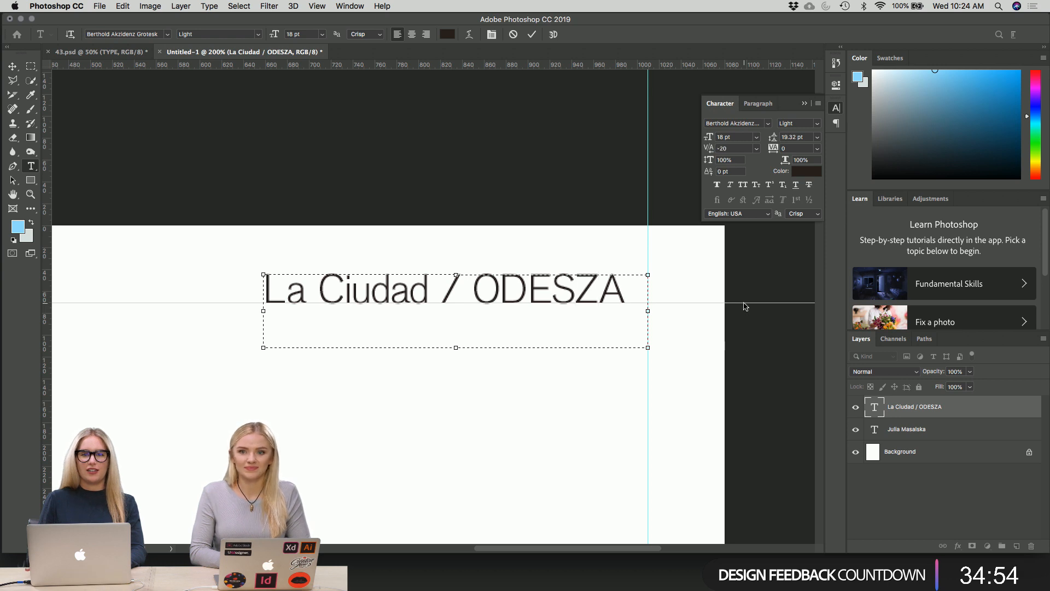
# - Tighten D–E further, Z–A and O–D in ODESZA, then check spacing around the slash
pyautogui.press('Left')
pyautogui.press('Left')
pyautogui.hotkey('alt', 'Left')
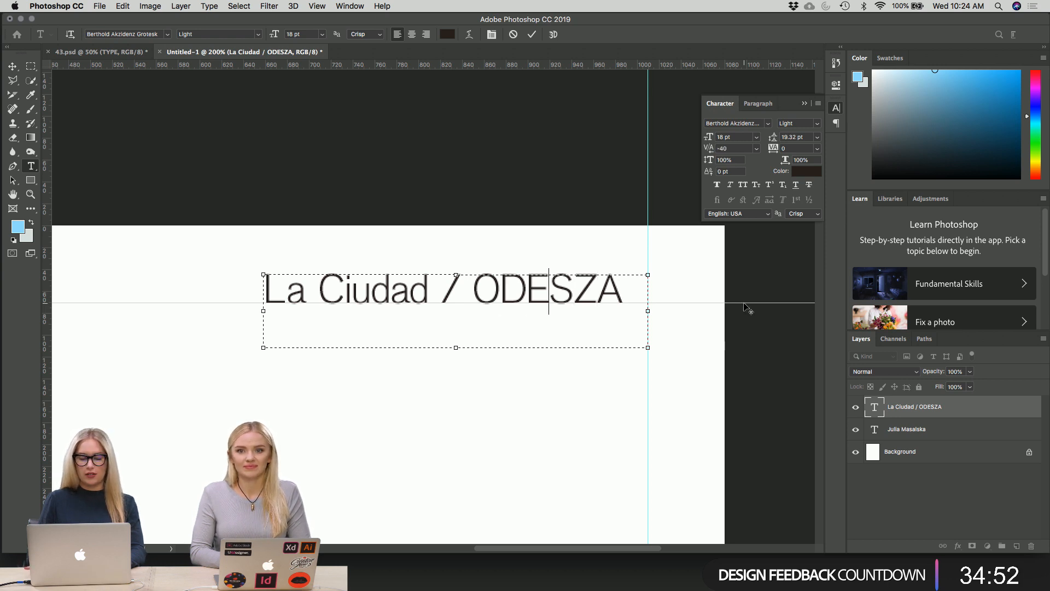
pyautogui.press('Right')
pyautogui.press('Right')
pyautogui.hotkey('alt', 'Left')
pyautogui.hotkey('alt', 'Left')
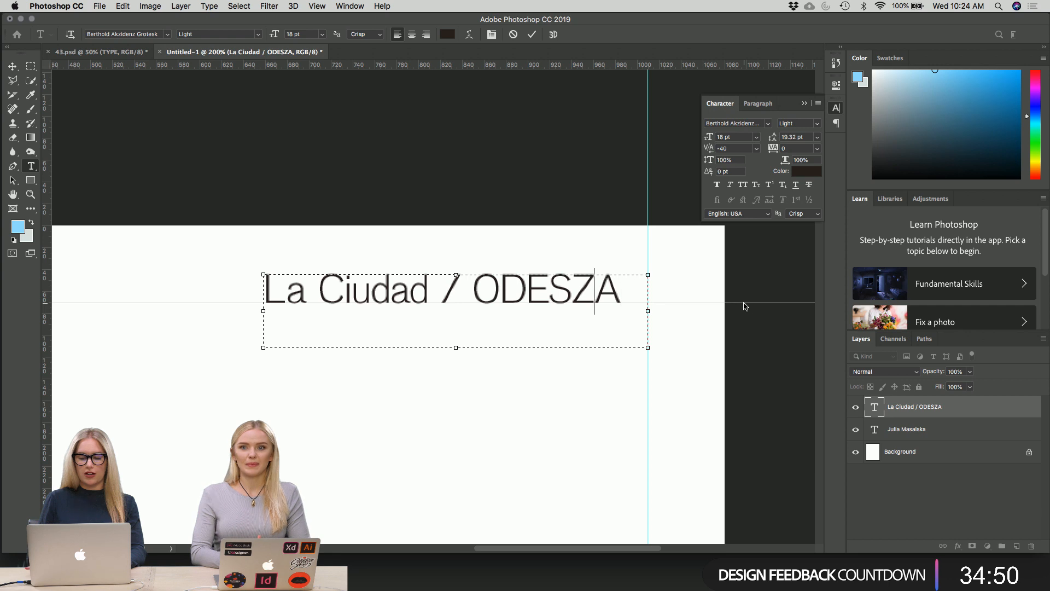
pyautogui.press('Left')
pyautogui.press('Left')
pyautogui.press('Left')
pyautogui.press('Left')
pyautogui.hotkey('alt', 'Left')
pyautogui.hotkey('alt', 'Left')
pyautogui.press('Right')
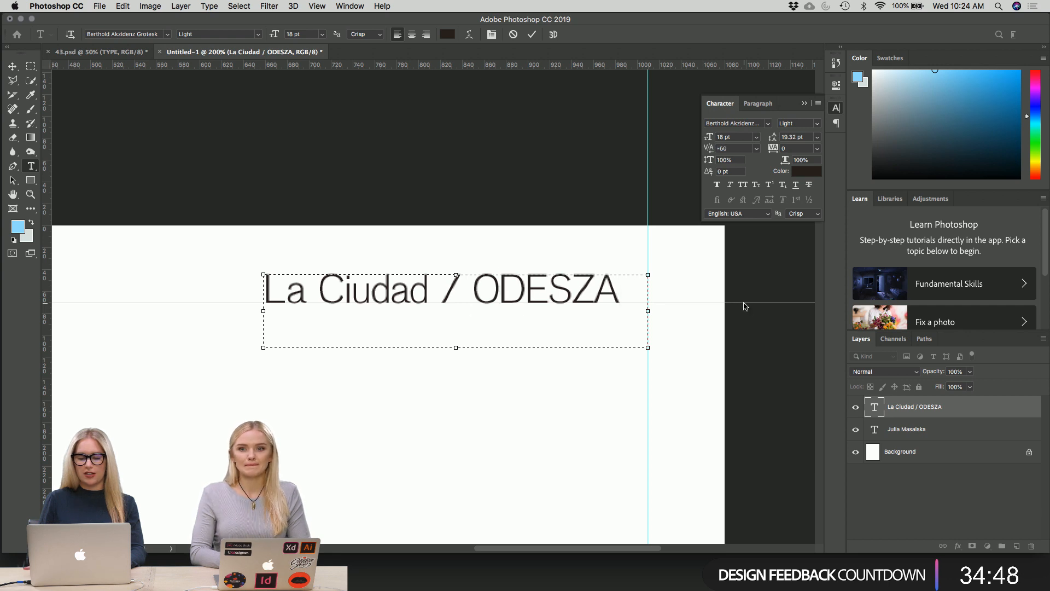
pyautogui.press('Right')
pyautogui.press('Right')
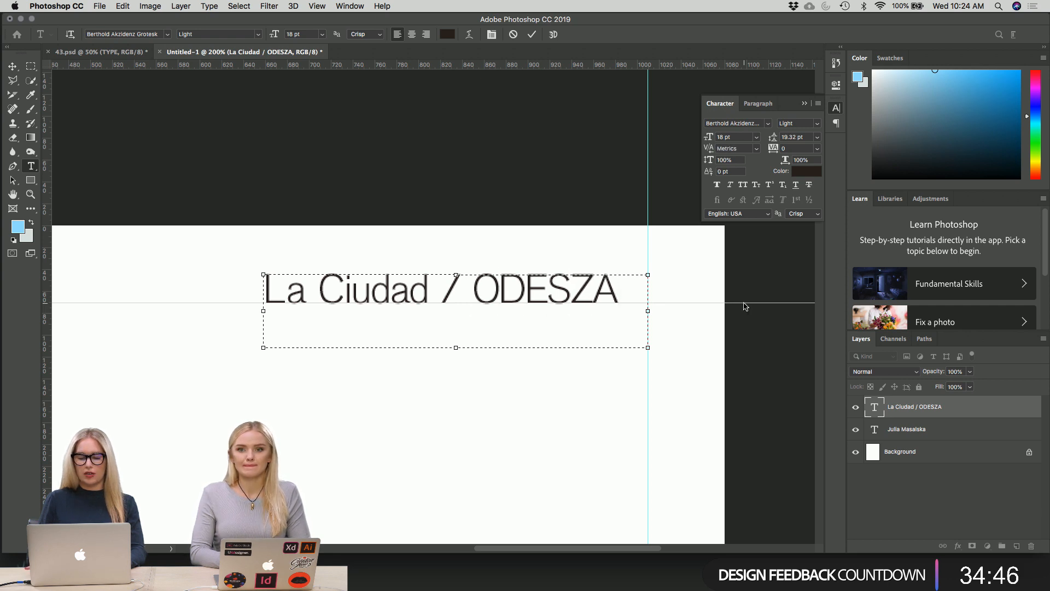
pyautogui.press('Left')
pyautogui.press('Left')
pyautogui.press('Left')
pyautogui.press('Left')
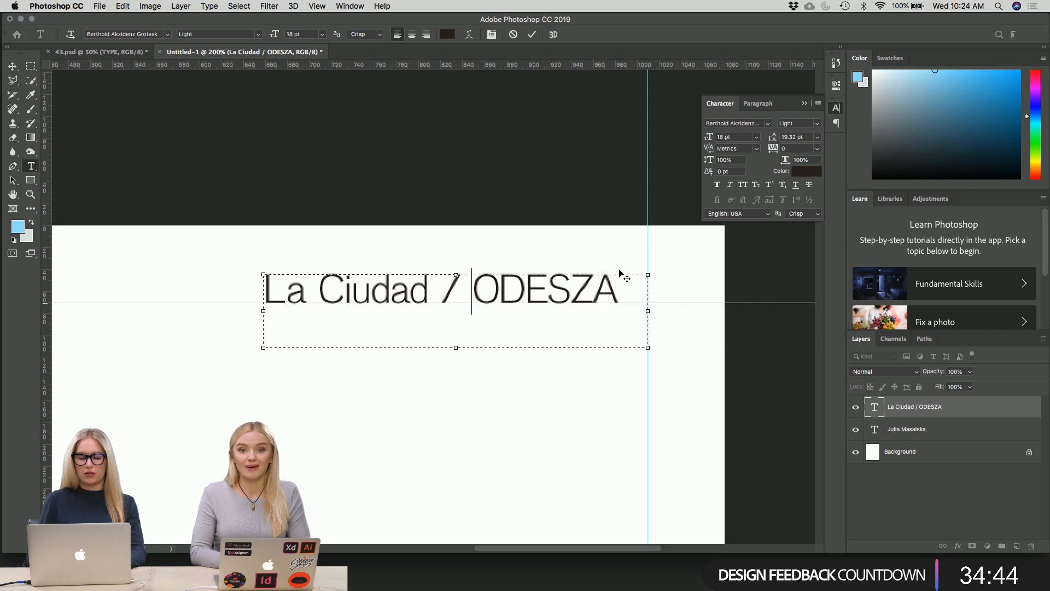
pyautogui.press('Left')
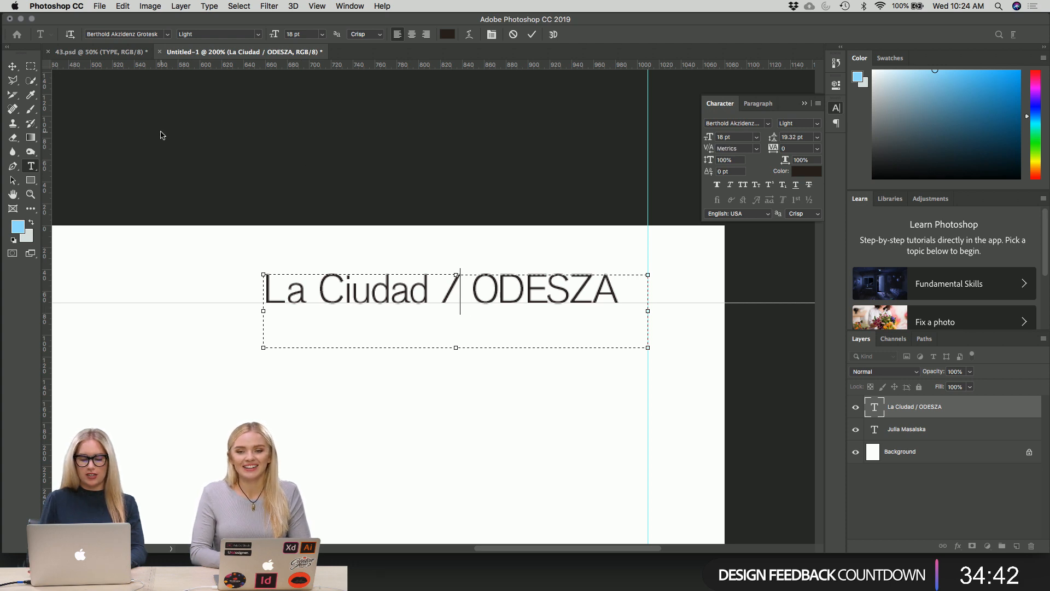
pyautogui.press('Left')
pyautogui.press('Right')
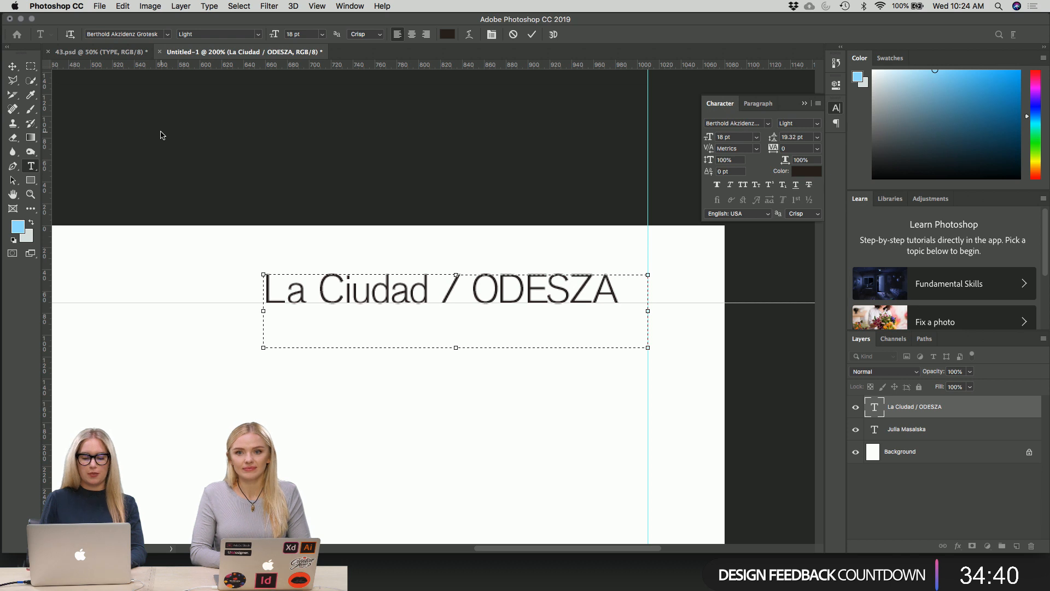
# - Commit the text and nudge the 'La Ciudad / ODESZA' layer right onto the guide
pyautogui.click(12, 65)
pyautogui.hotkey('shift', 'Right')
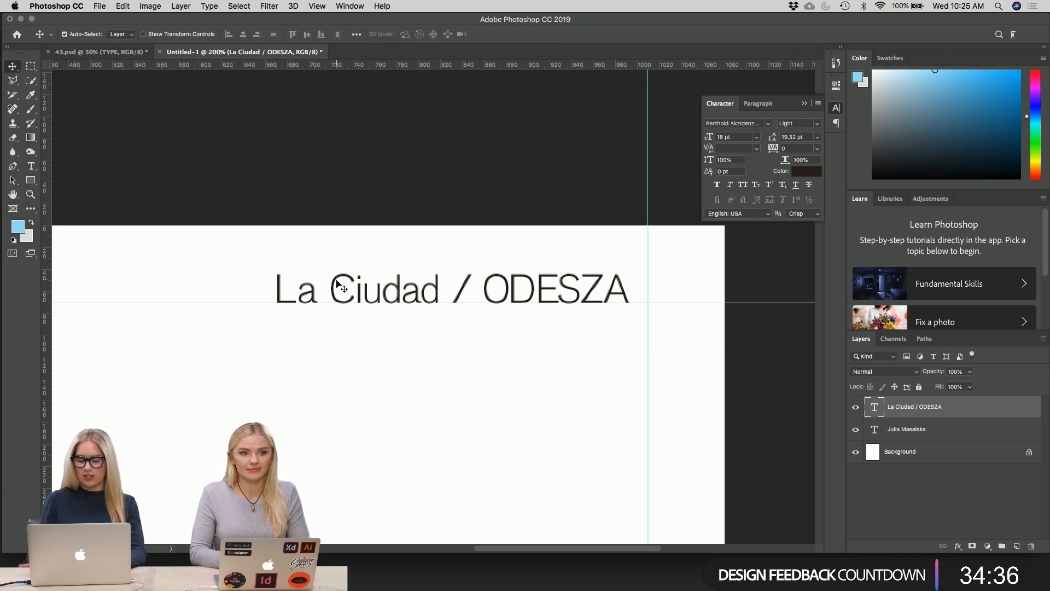
pyautogui.hotkey('shift', 'Right')
pyautogui.hotkey('shift', 'Right')
pyautogui.hotkey('shift', 'Left')
pyautogui.press('Right')
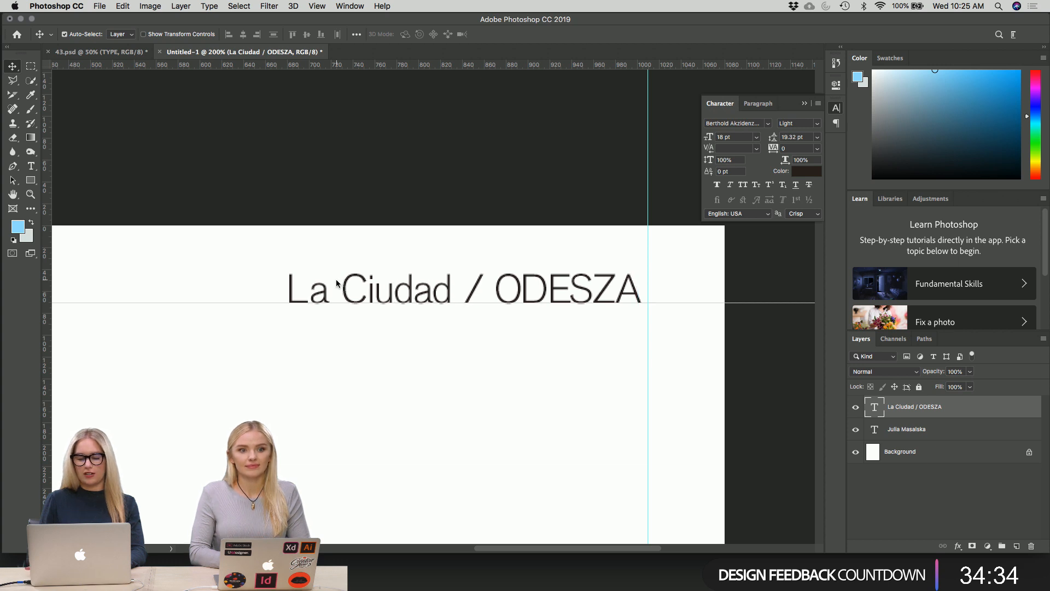
pyautogui.press('Right')
pyautogui.press('Right')
pyautogui.press('Right')
pyautogui.press('Right')
pyautogui.press('Right')
pyautogui.press('Right')
pyautogui.press('Right')
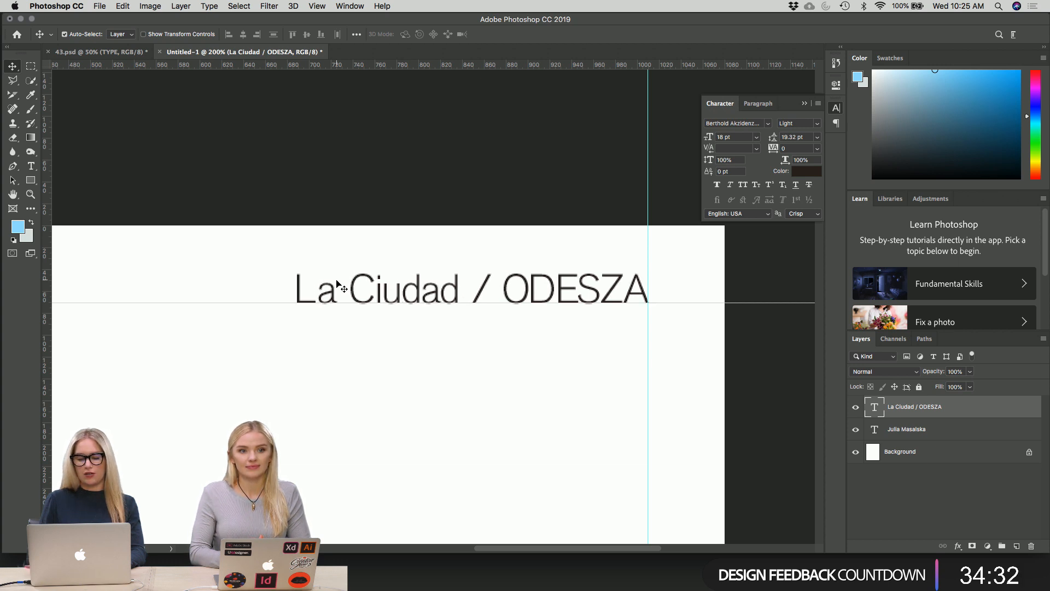
pyautogui.press('Left')
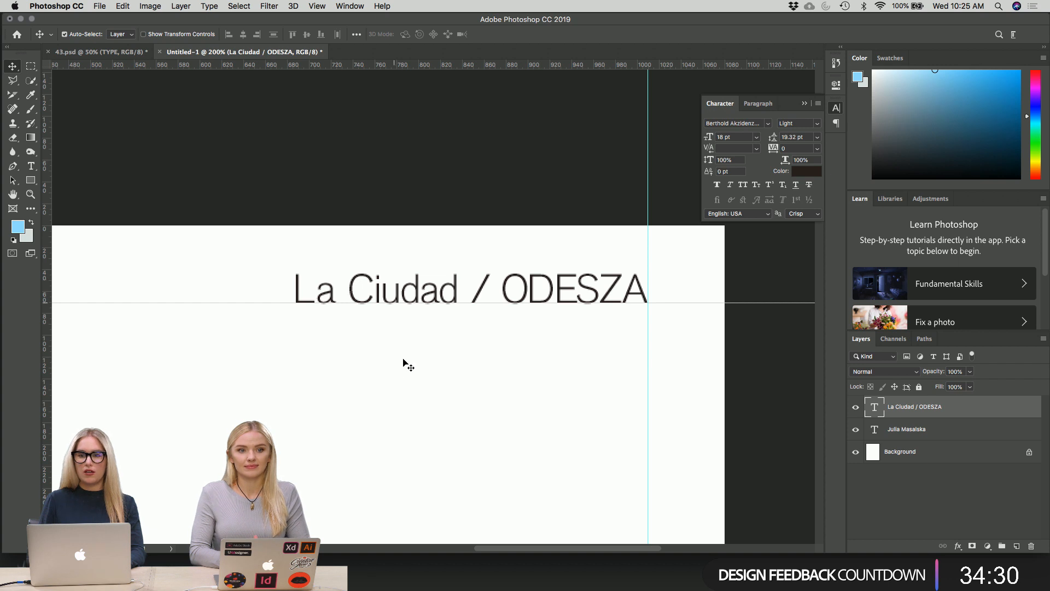
# - Zoom out with guides shown and compare the page against the 43.psd reference
pyautogui.press('super+minus')
pyautogui.press('super+minus')
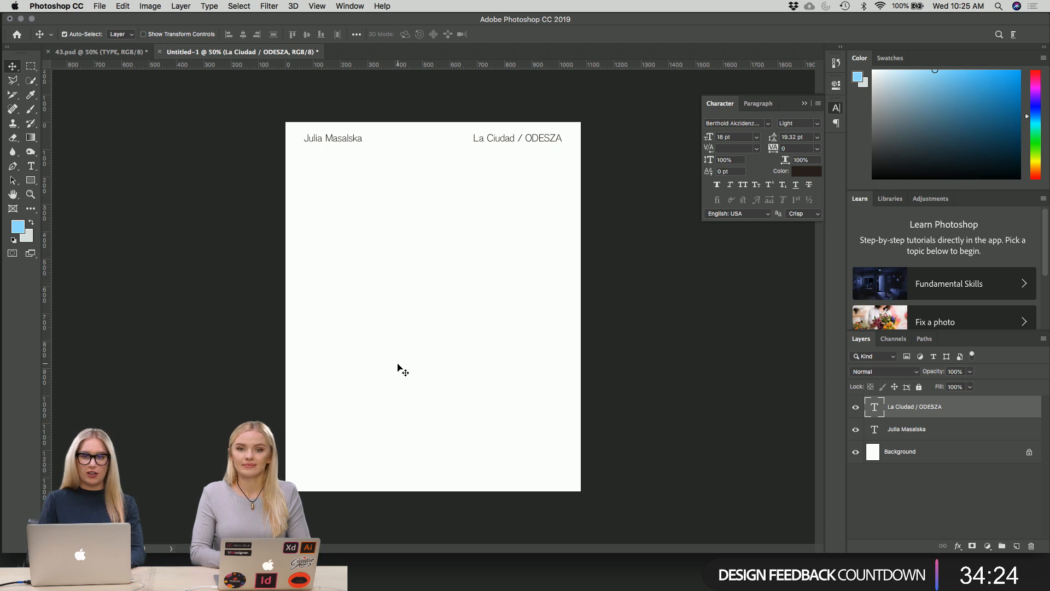
pyautogui.press('super+semicolon')
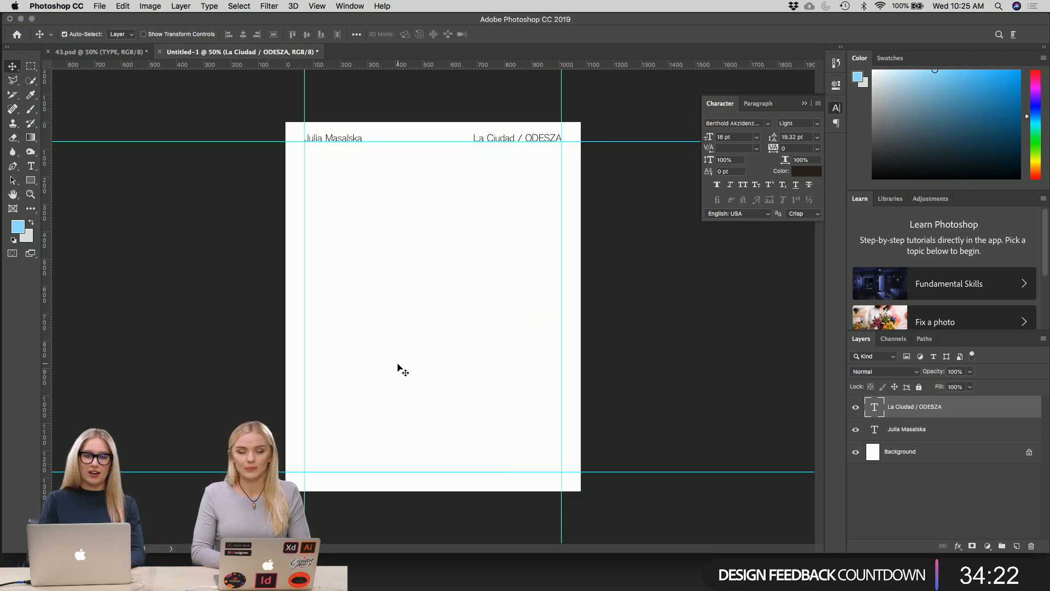
pyautogui.click(98, 51)
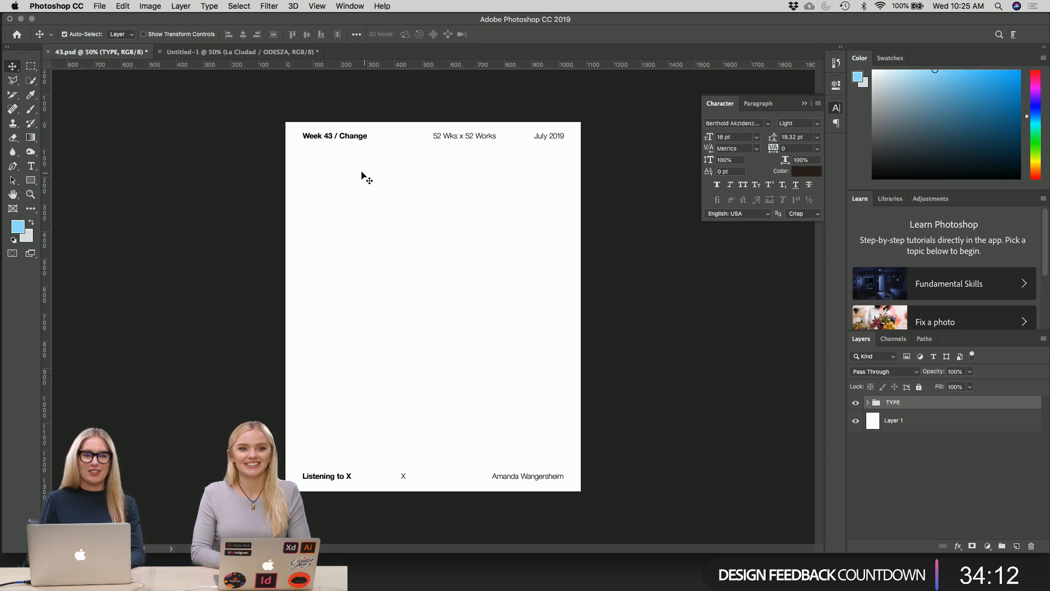
pyautogui.click(265, 53)
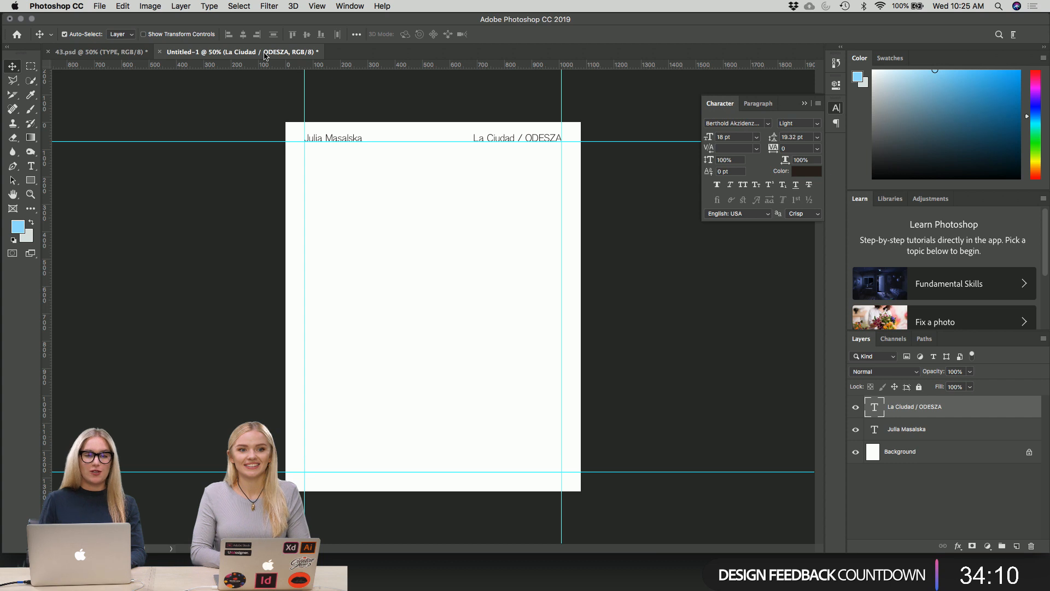
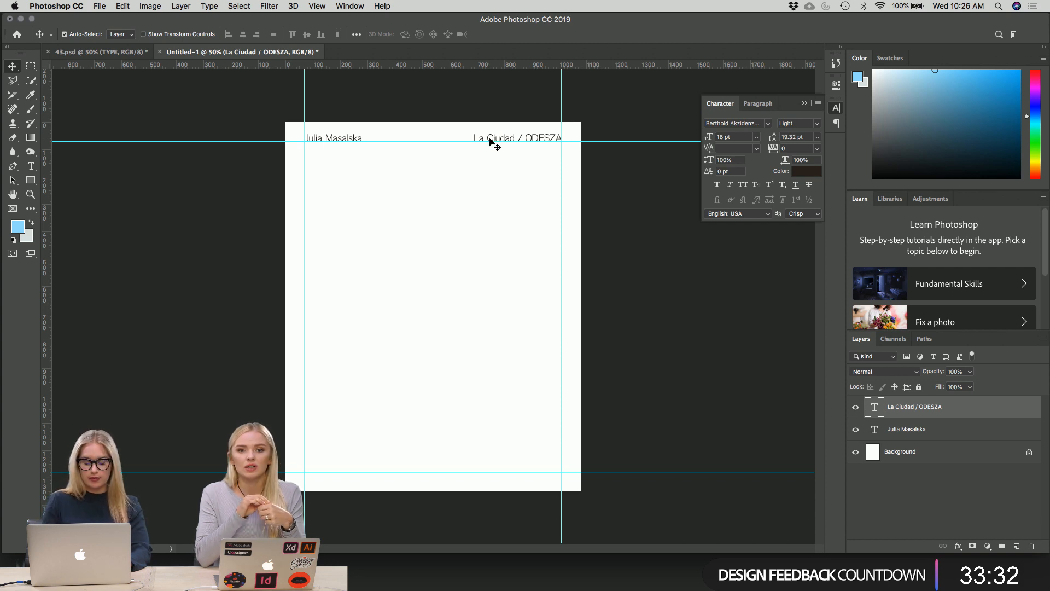
# - Duplicate the La Ciudad / ODESZA text layer and drag the copy down to mid-page
pyautogui.press('super+j')
pyautogui.moveTo(490, 141); pyautogui.dragTo(466, 340)
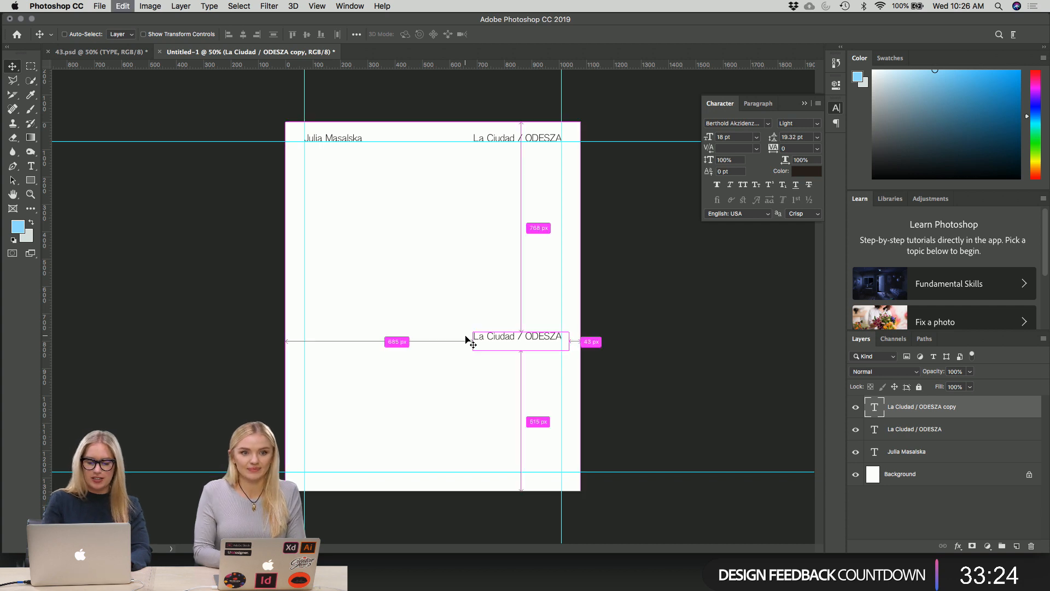
# - Rotate the text copy -90° so it runs vertically and move it right onto the guide
pyautogui.press('super+t')
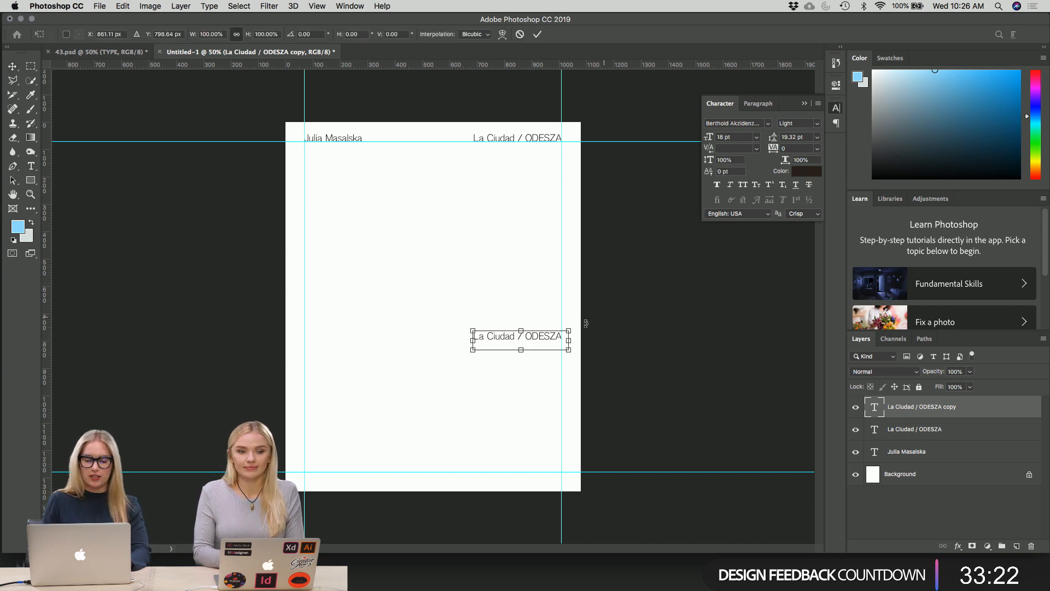
pyautogui.moveTo(579, 325); pyautogui.dragTo(503, 231)
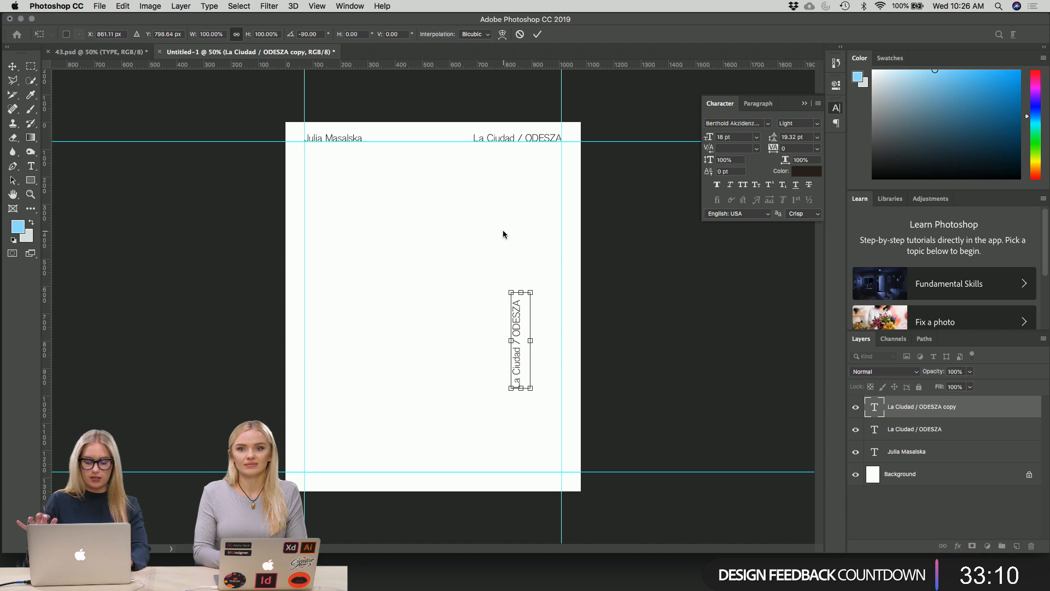
pyautogui.press('Return')
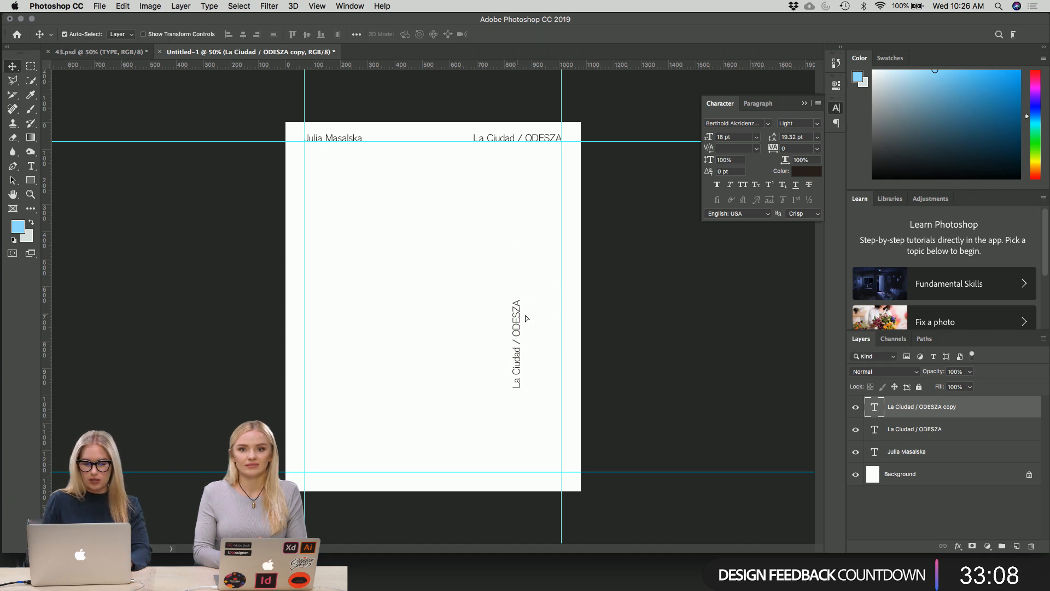
pyautogui.moveTo(526, 318); pyautogui.dragTo(560, 294)
# - Try the vertical text lower, undo, and settle it against the right edge, checking with guides
pyautogui.press('super+semicolon')
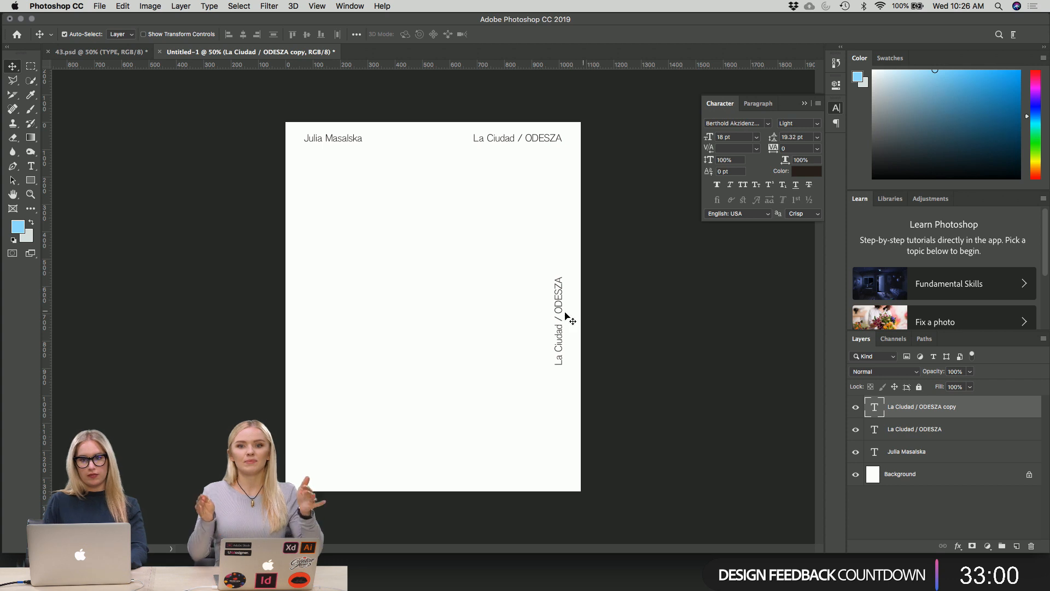
pyautogui.moveTo(569, 319); pyautogui.dragTo(538, 413)
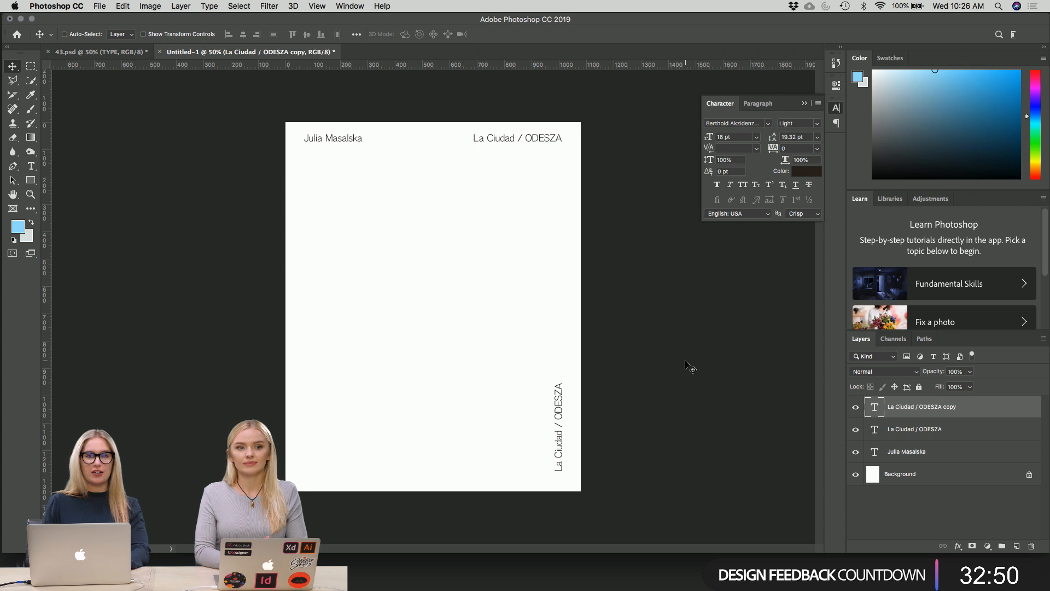
pyautogui.press('super+z')
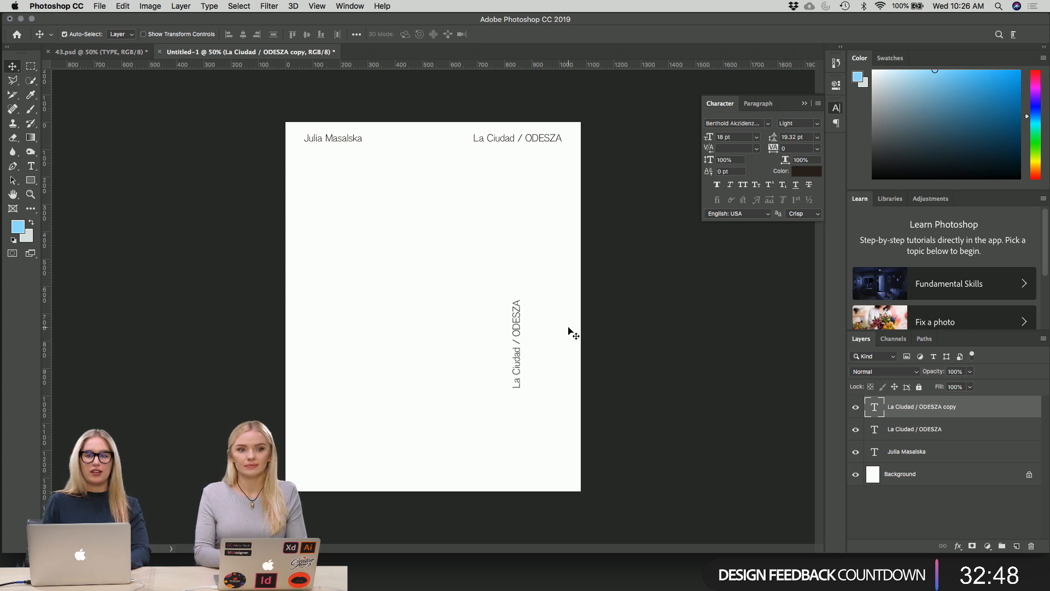
pyautogui.press('super+semicolon')
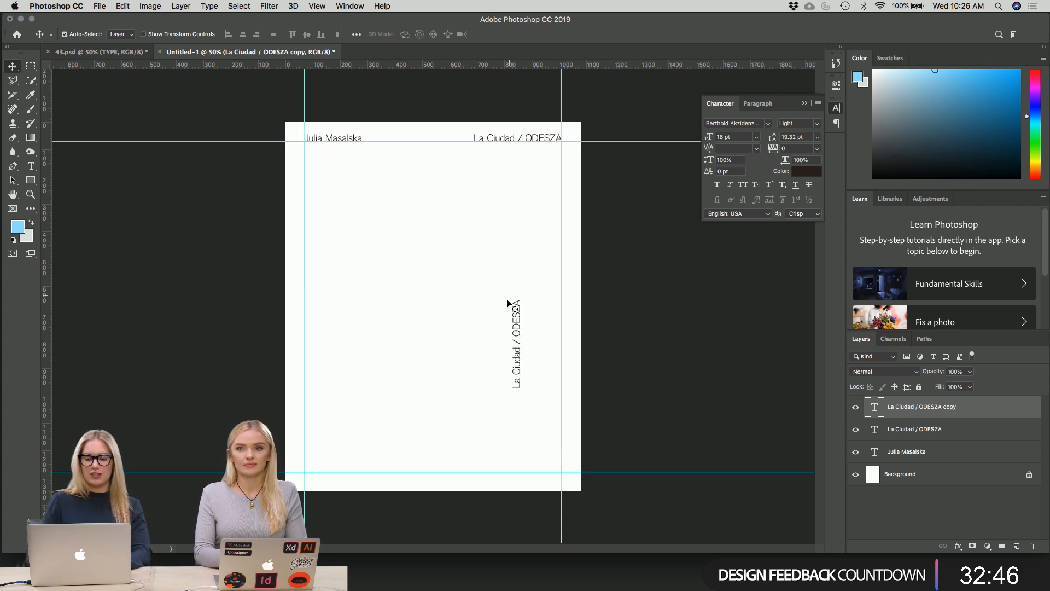
pyautogui.moveTo(517, 309); pyautogui.dragTo(558, 262)
pyautogui.press('super+semicolon')
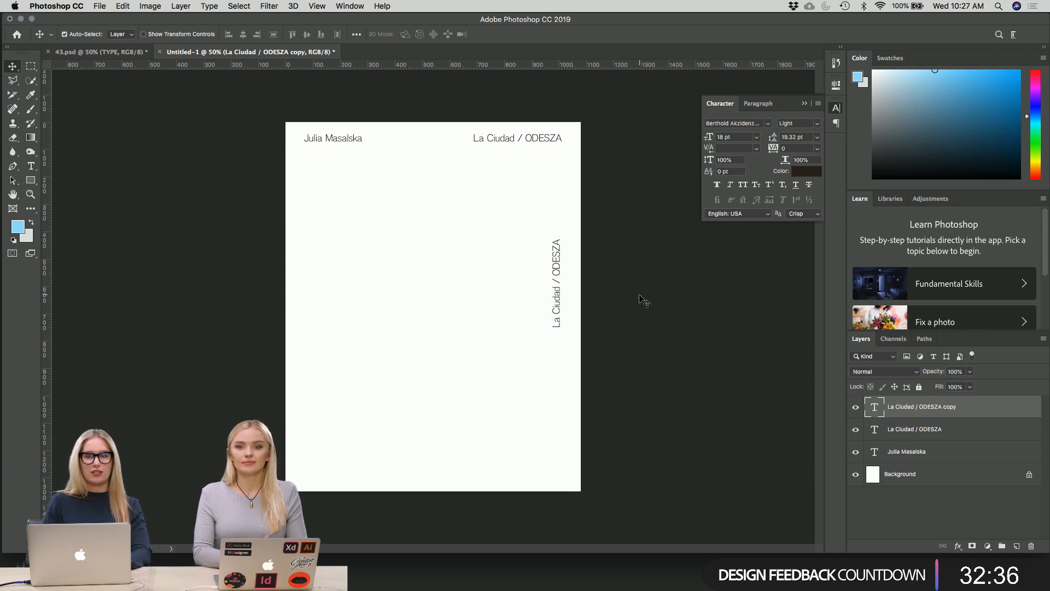
pyautogui.press('super+semicolon')
pyautogui.press('super+semicolon')
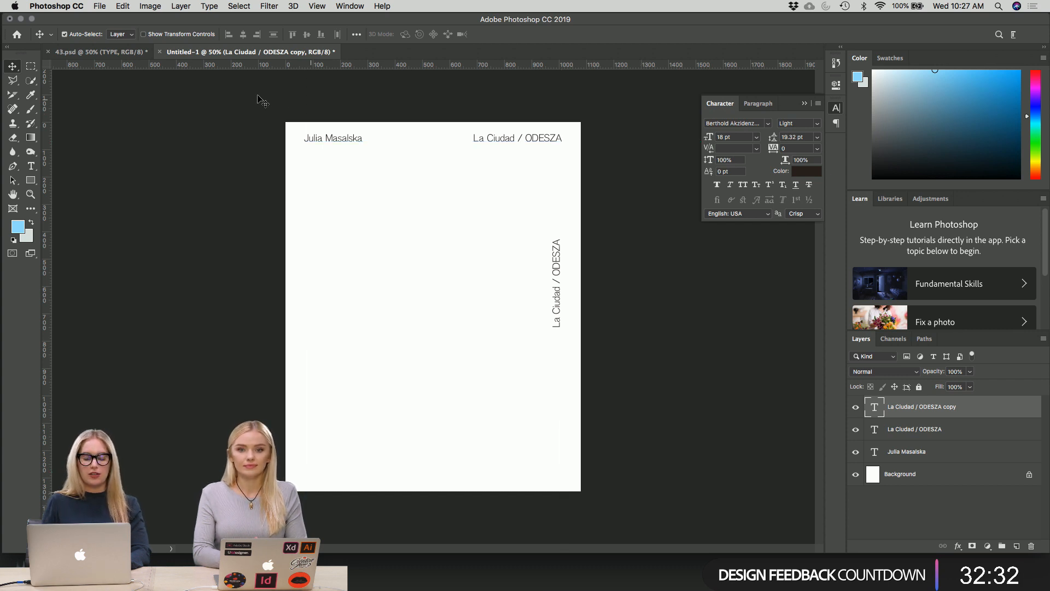
# - Save the poster as '1' in the Desktop folder, keeping maximized compatibility in Photoshop Format Options
pyautogui.press('super+s')
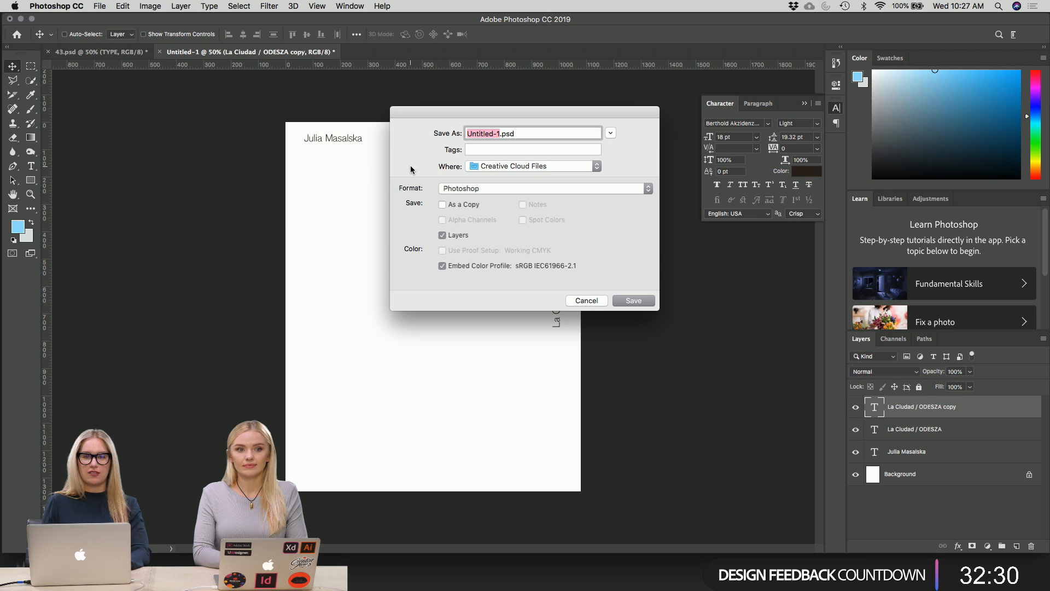
pyautogui.write('1')
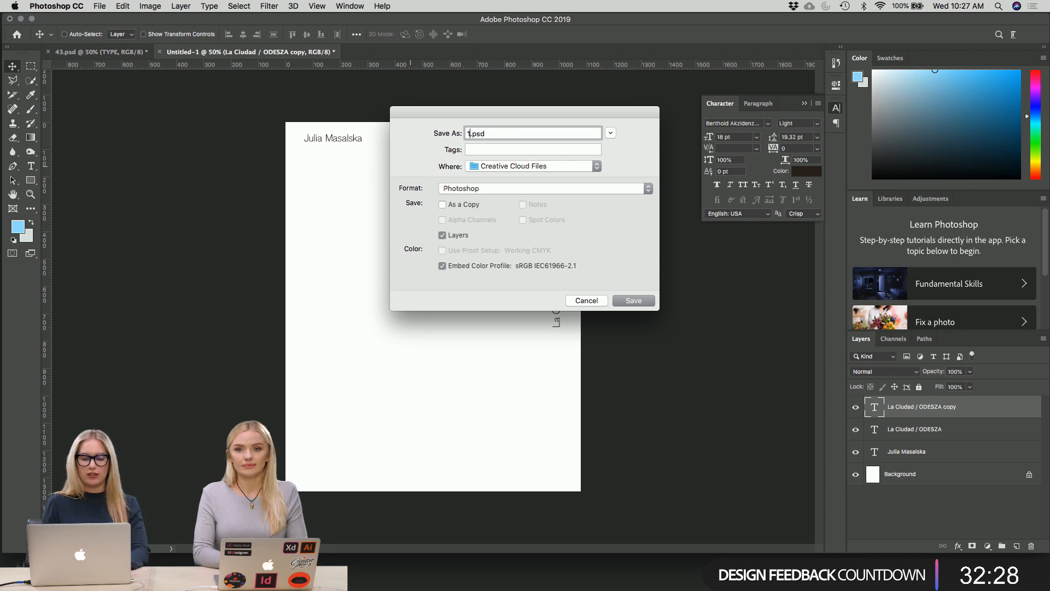
pyautogui.click(501, 168)
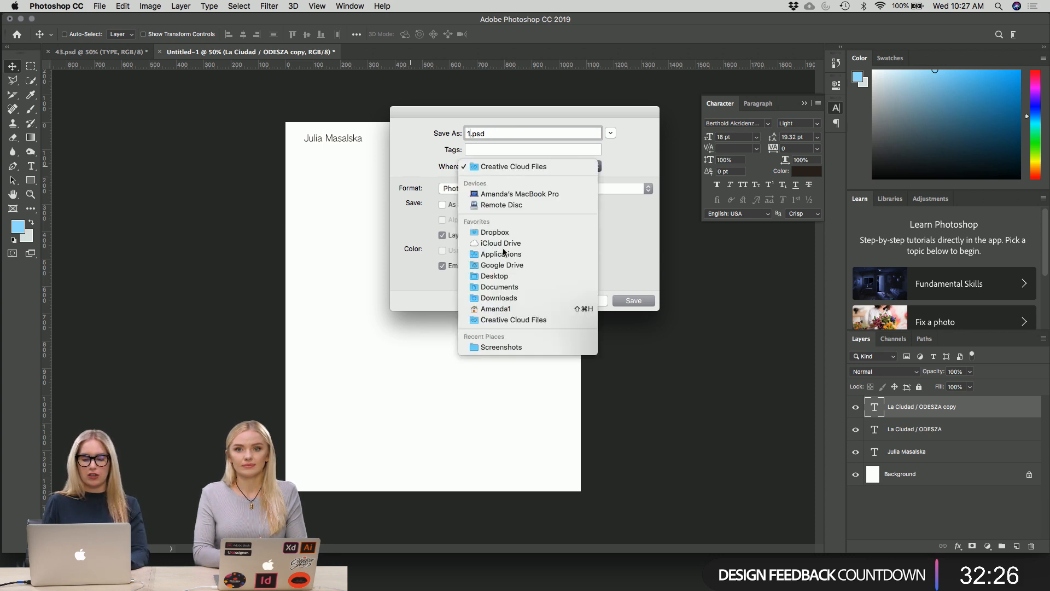
pyautogui.click(505, 277)
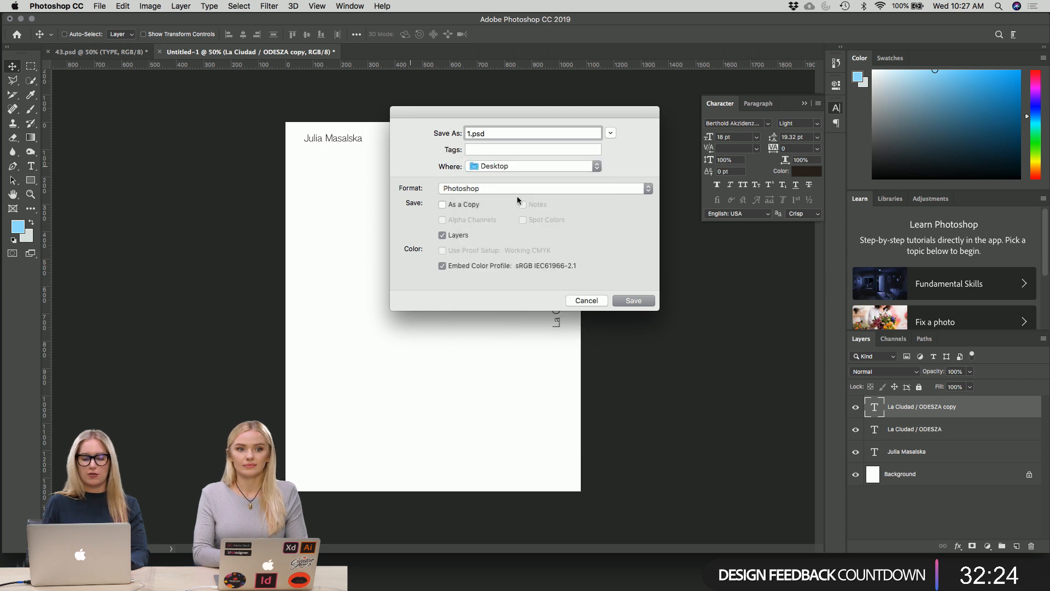
pyautogui.click(633, 300)
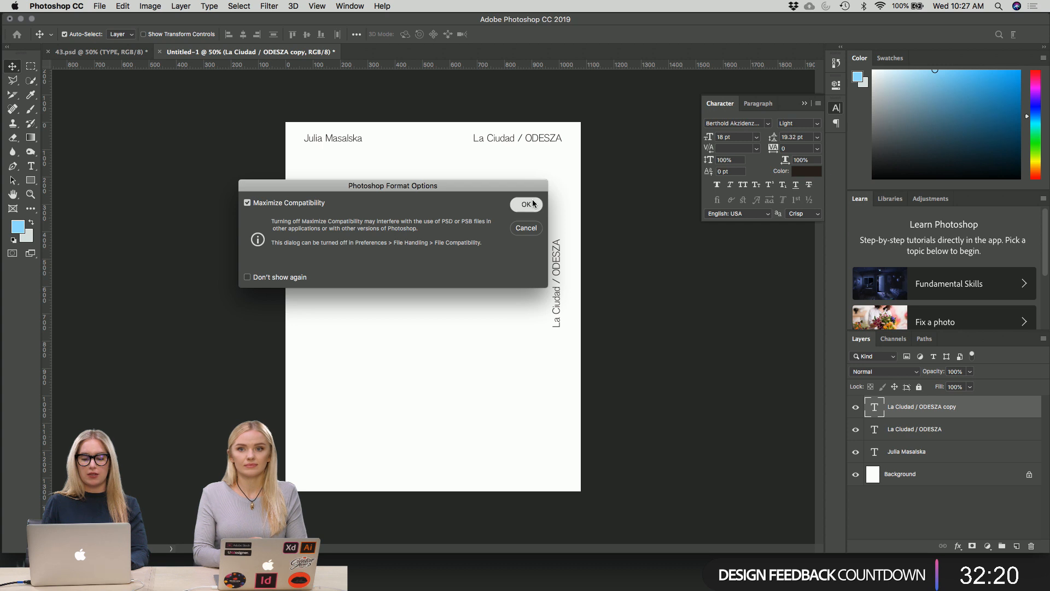
pyautogui.click(527, 204)
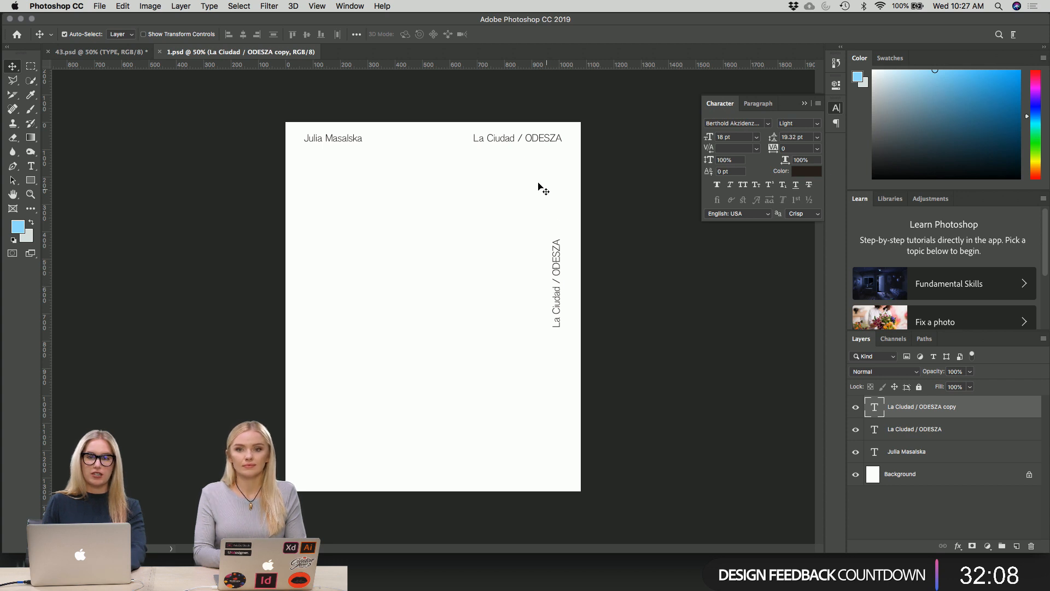
# - Leave the top La Ciudad text unchanged, close 1.psd and zoom into the 43.psd poster
pyautogui.click(488, 141)
pyautogui.press('t')
pyautogui.moveTo(493, 138); pyautogui.dragTo(459, 137)
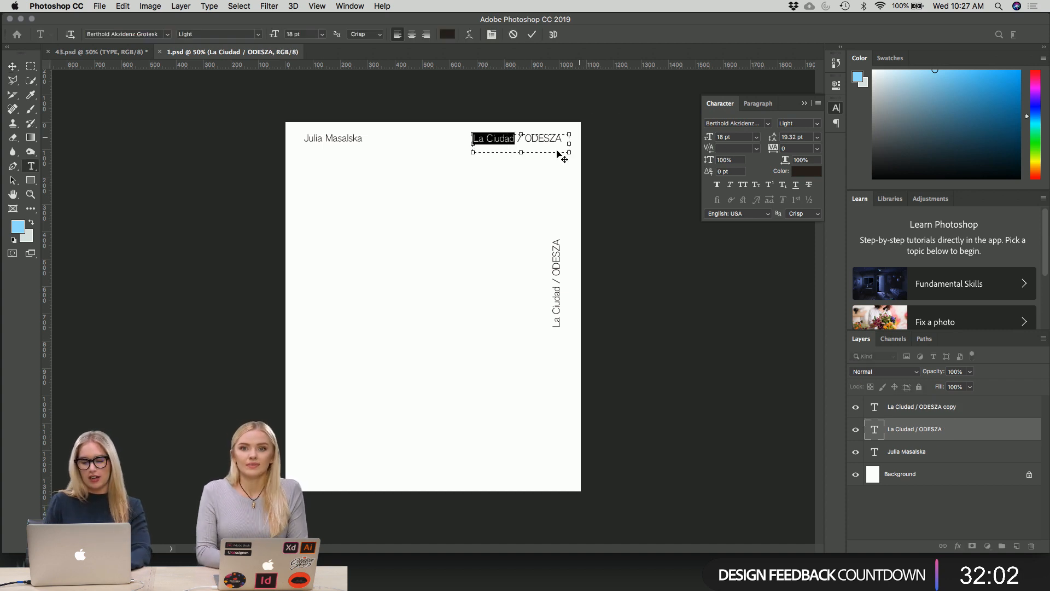
pyautogui.click(12, 65)
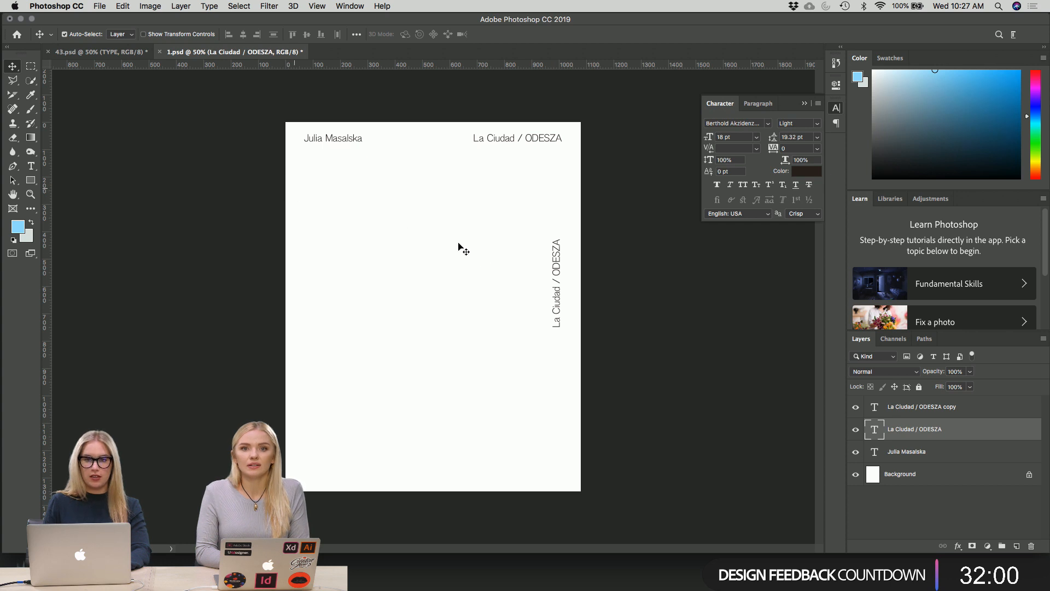
pyautogui.press('super+w')
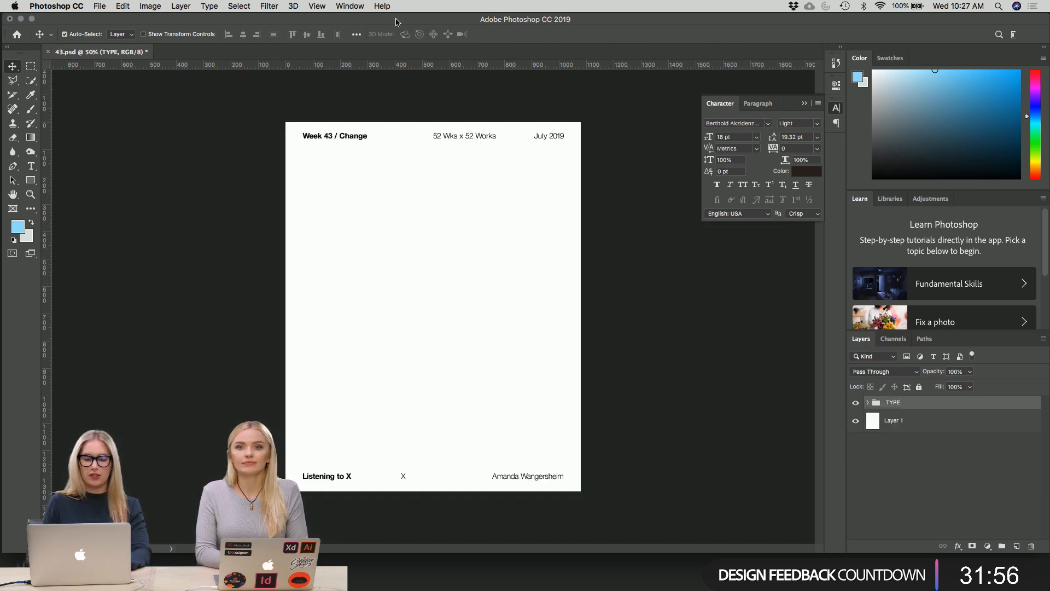
pyautogui.press('super+equal')
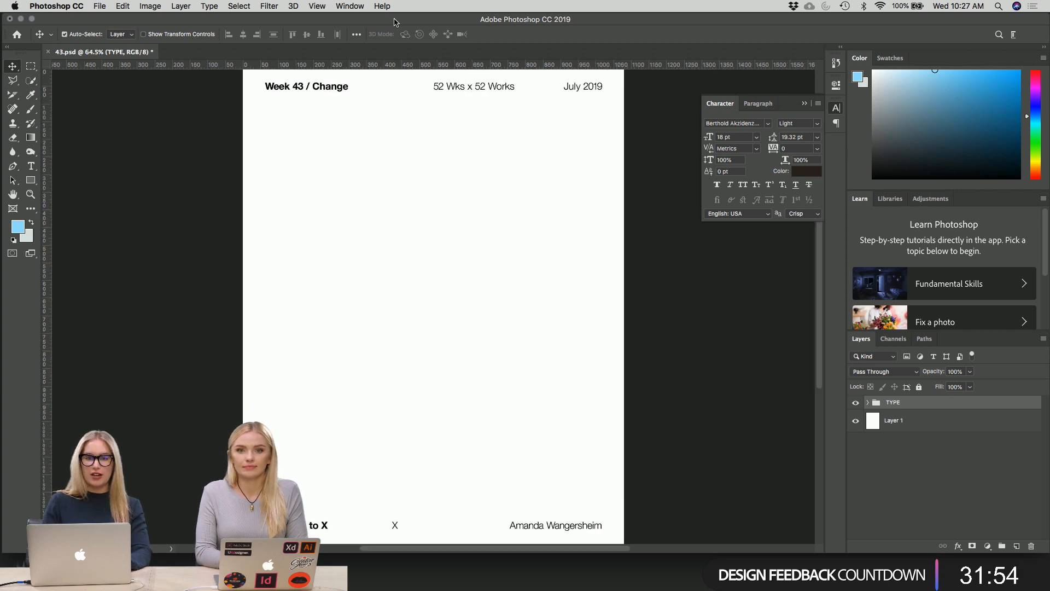
# - Switch to Illustrator's adobe-mood.ai and frame the full Assets artboard with its spheres and Type samples
pyautogui.moveTo(11, 317)
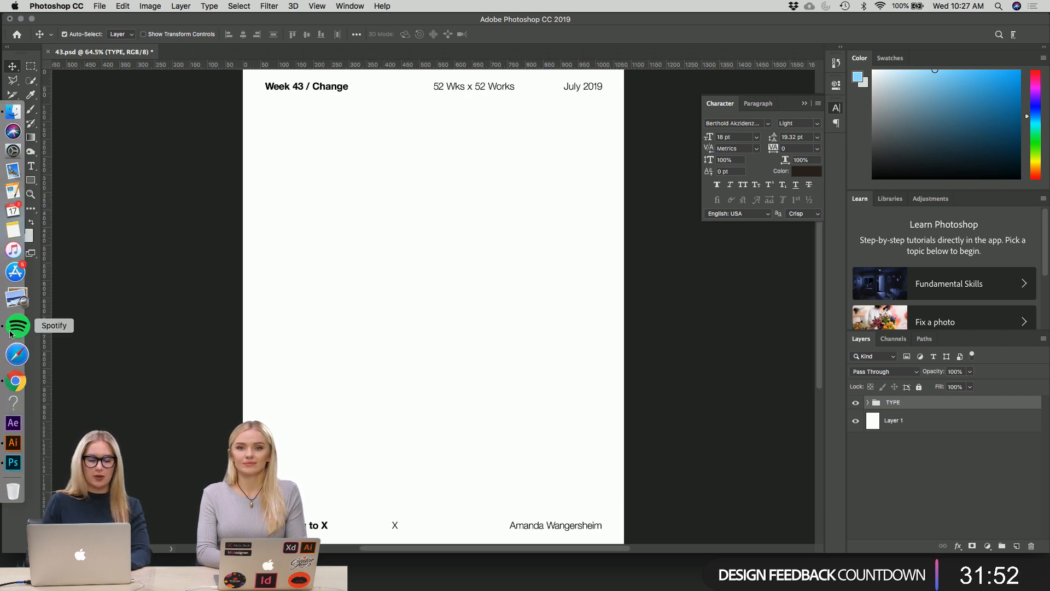
pyautogui.click(17, 426)
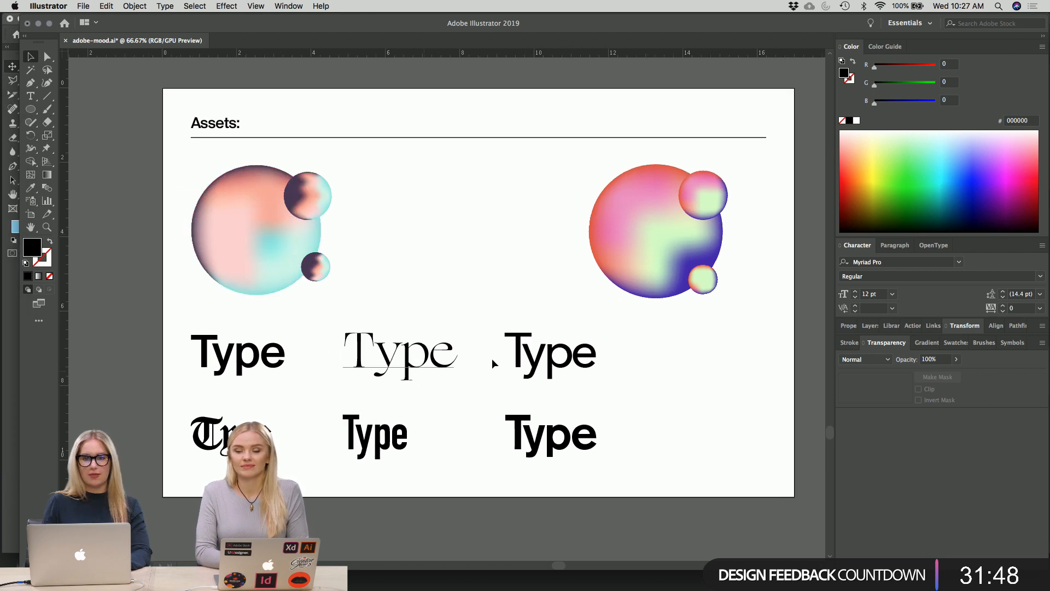
pyautogui.scroll(2, 426, 268)
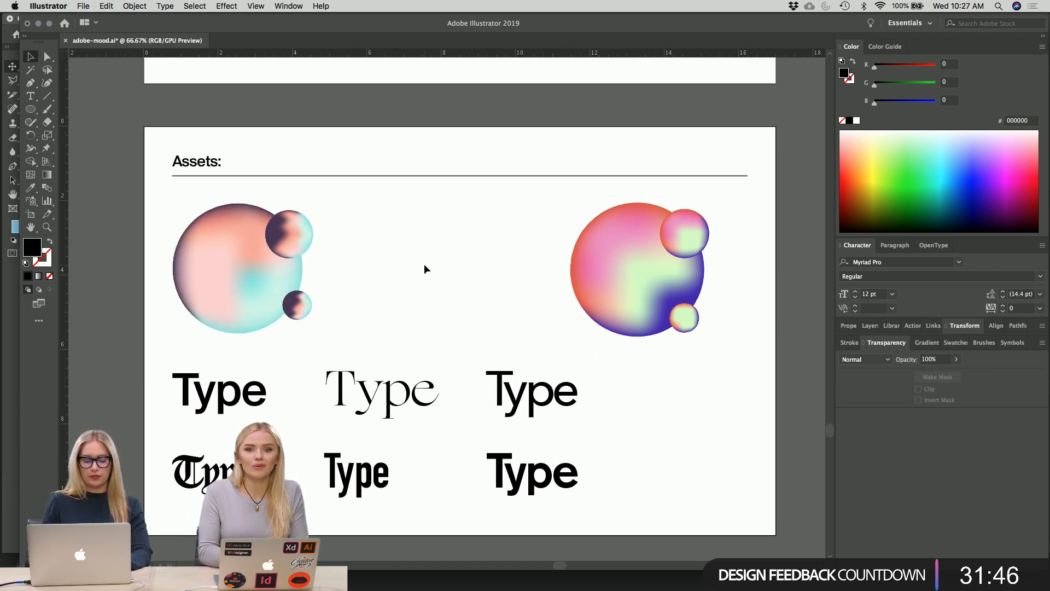
pyautogui.press('super+minus')
pyautogui.press('super+minus')
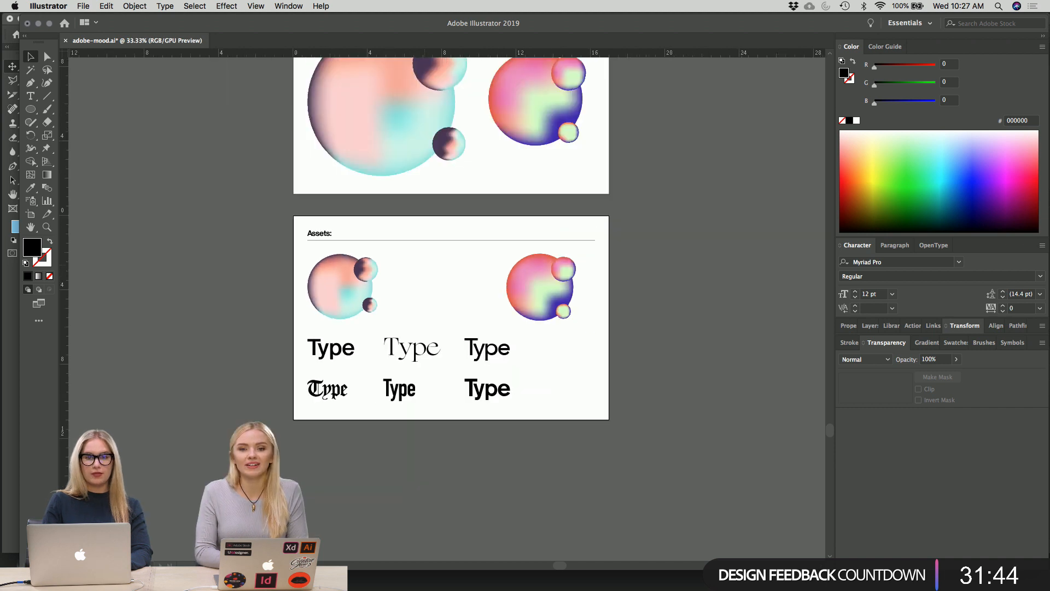
pyautogui.scroll(-6, 535, 418)
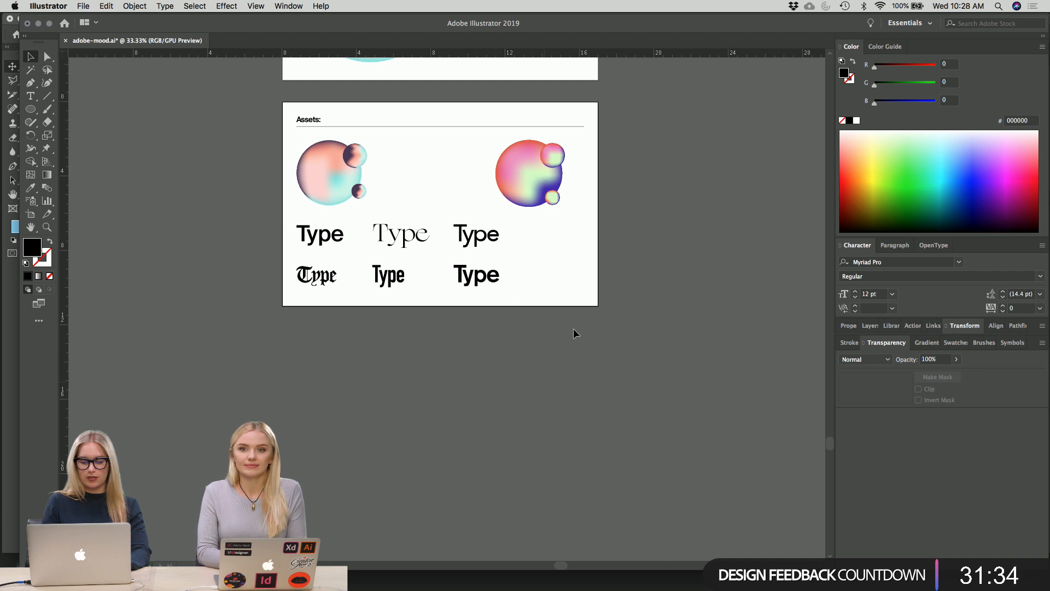
pyautogui.press('super+equal')
pyautogui.press('super+minus')
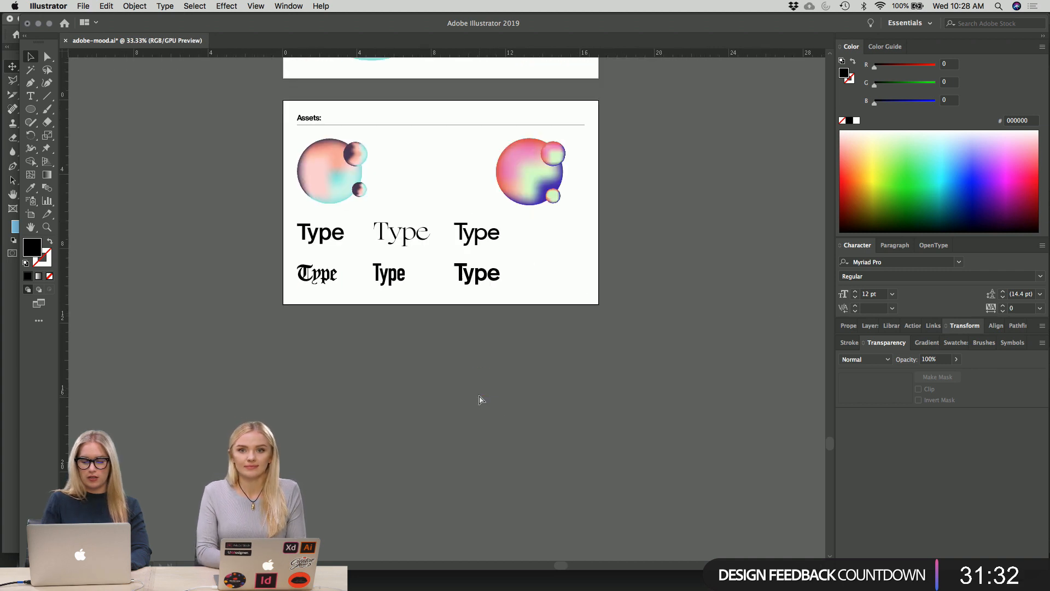
pyautogui.press('a')
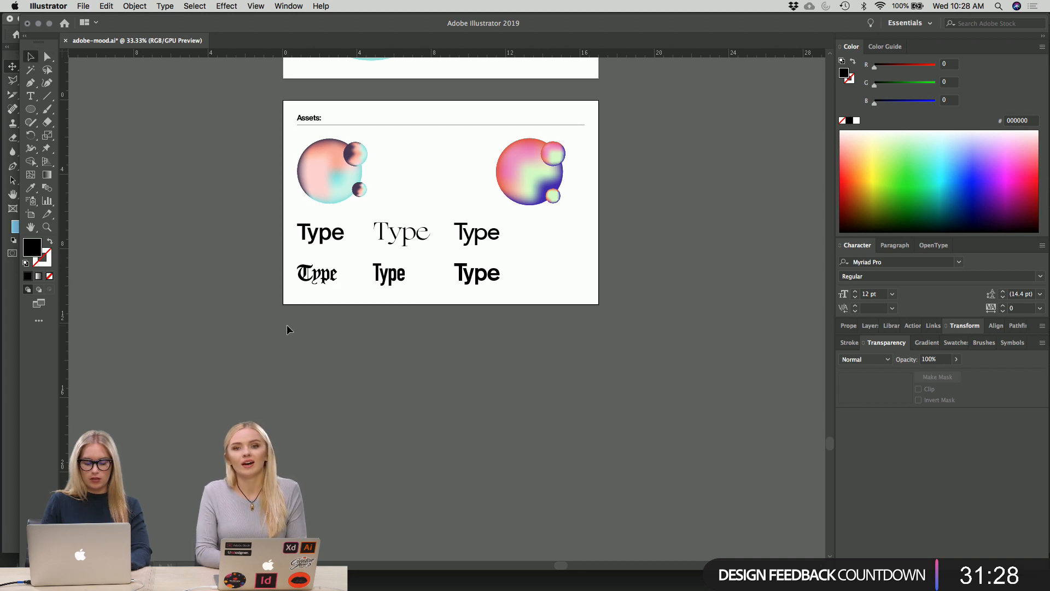
pyautogui.hscroll(2, 290, 350)
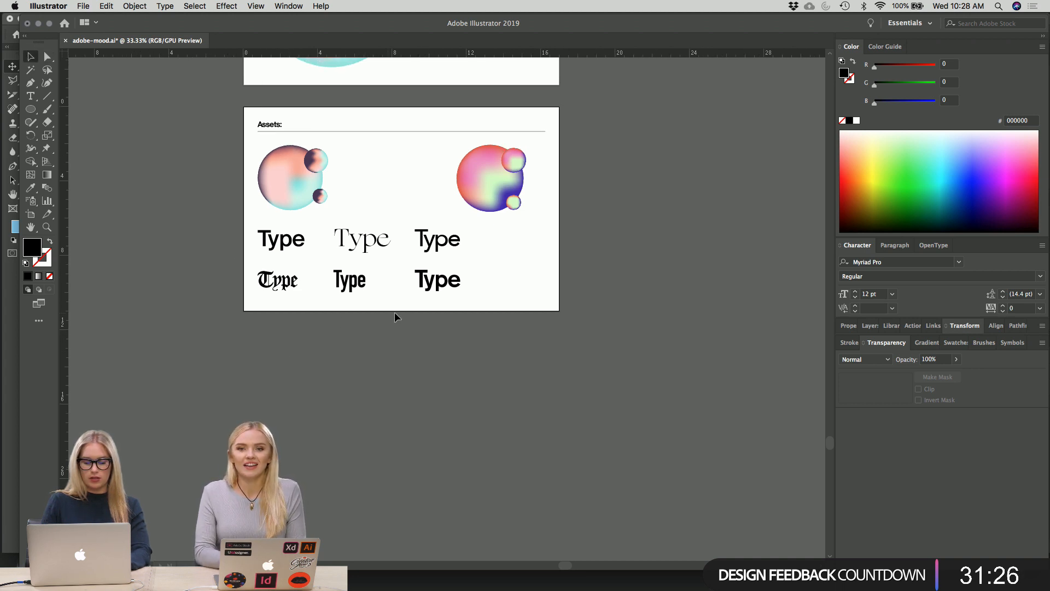
pyautogui.hotkey('shift', 'o')
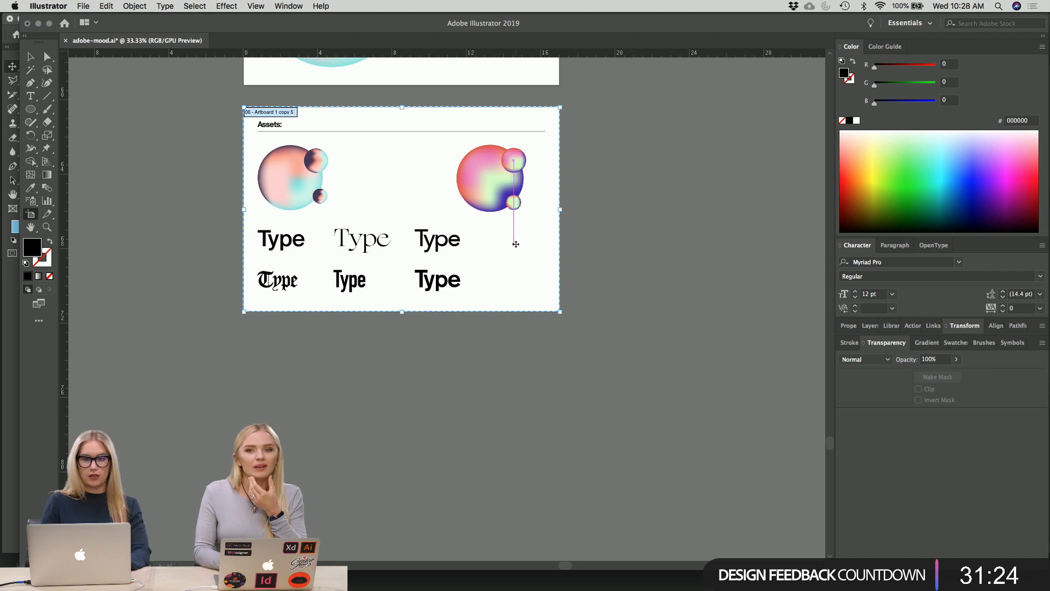
# - Duplicate the Assets artboard as a new artboard below it
pyautogui.moveTo(517, 258); pyautogui.dragTo(497, 482)
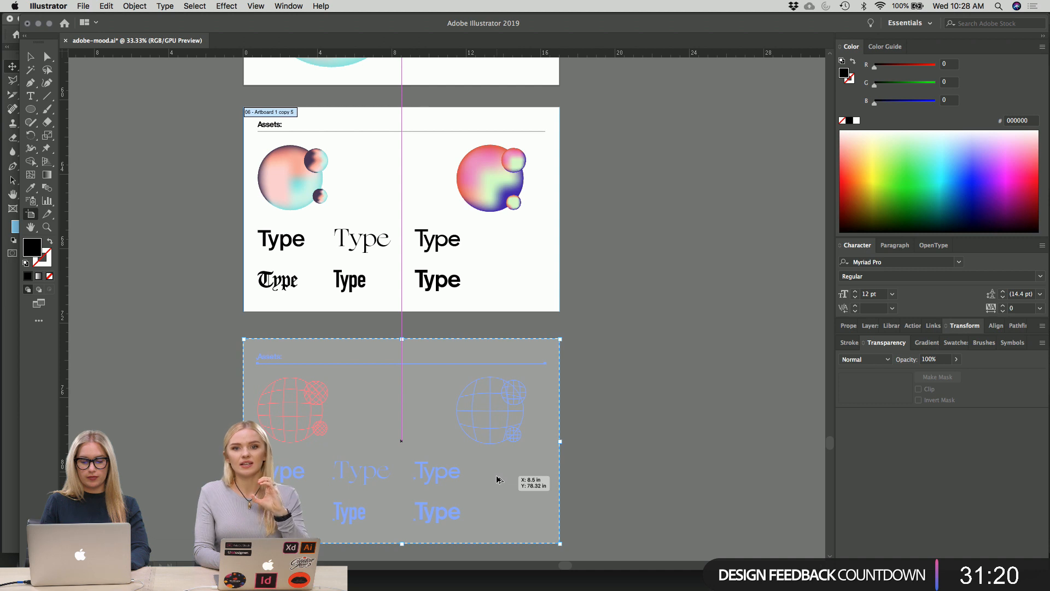
pyautogui.moveTo(497, 480); pyautogui.dragTo(494, 474)
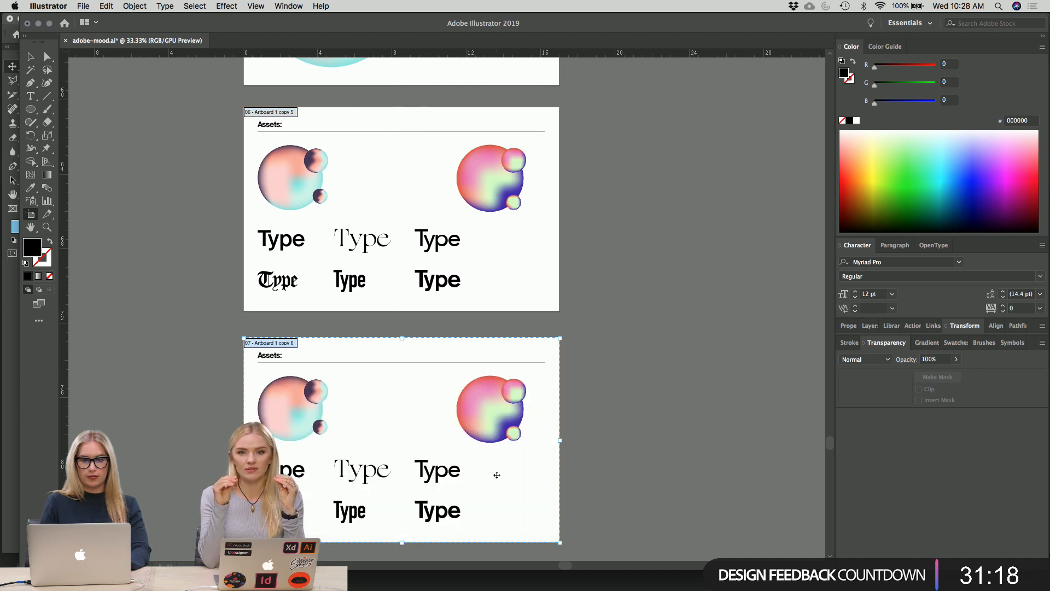
pyautogui.click(564, 457)
pyautogui.scroll(-3, 564, 457)
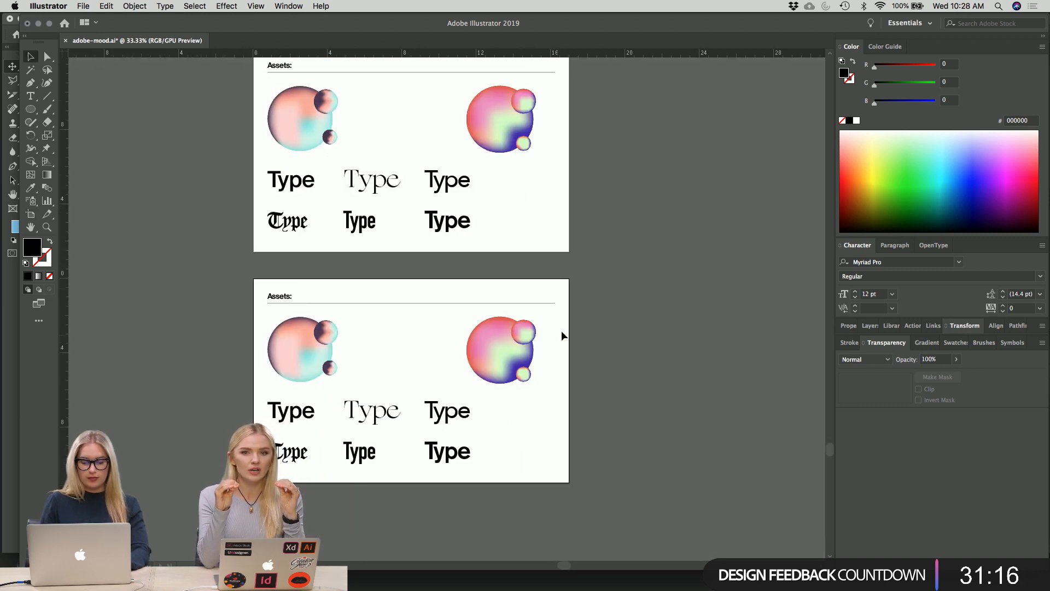
# - Delete the purple gradient ball and the six Type samples from the new artboard
pyautogui.click(477, 380)
pyautogui.press('Delete')
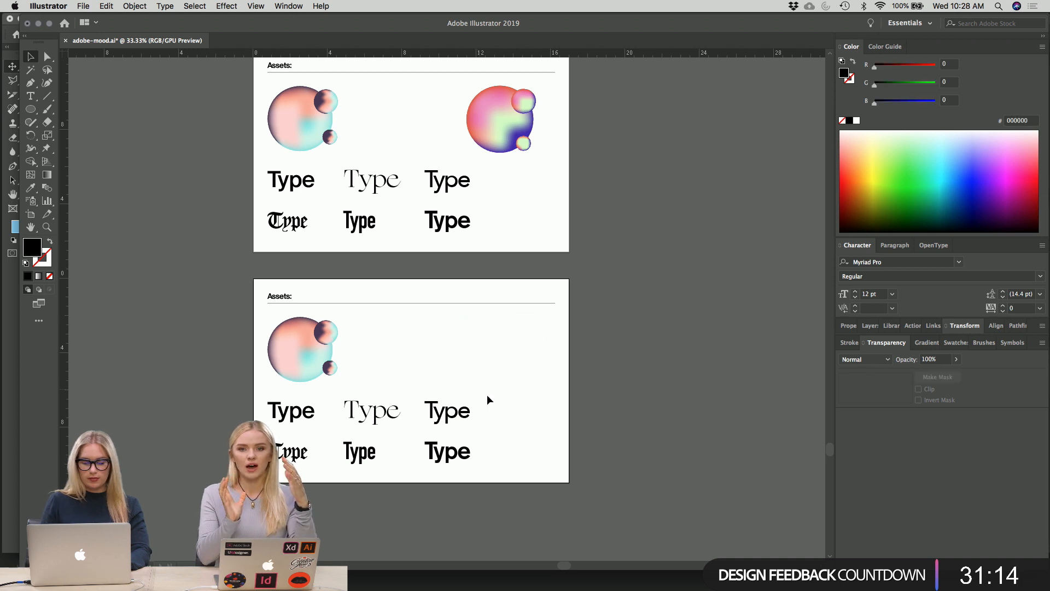
pyautogui.moveTo(495, 477); pyautogui.dragTo(267, 395)
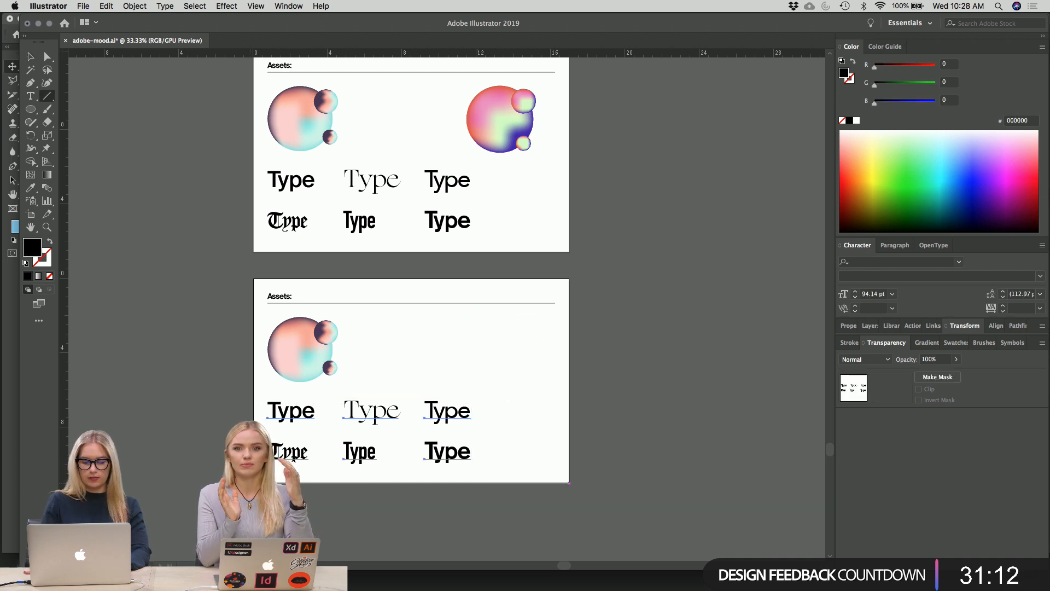
pyautogui.press('Delete')
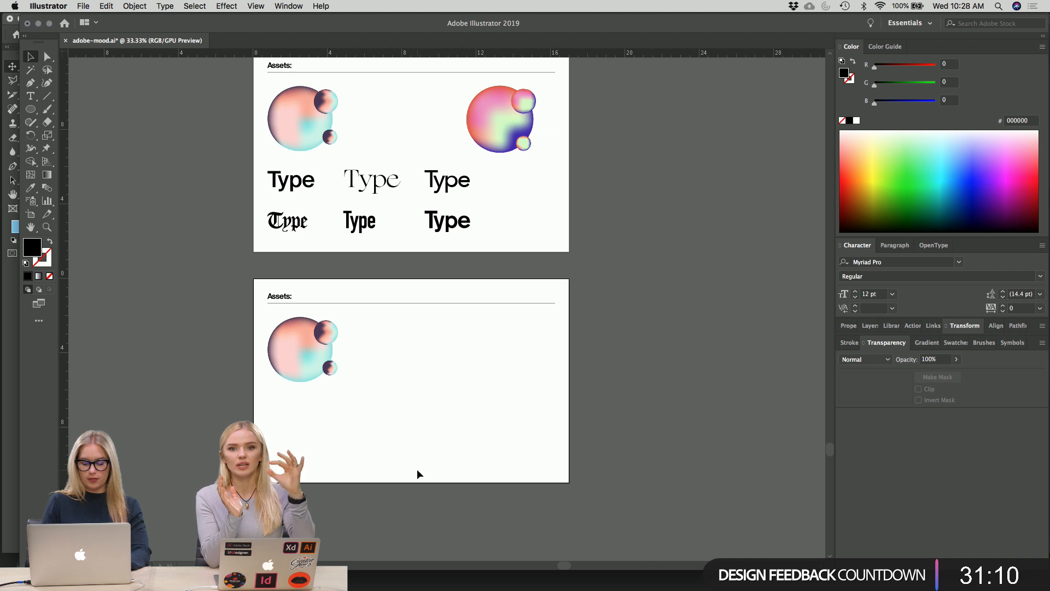
# - Make the new artboard taller and narrower into a portrait shape
pyautogui.hotkey('shift', 'o')
pyautogui.scroll(-2, 417, 470)
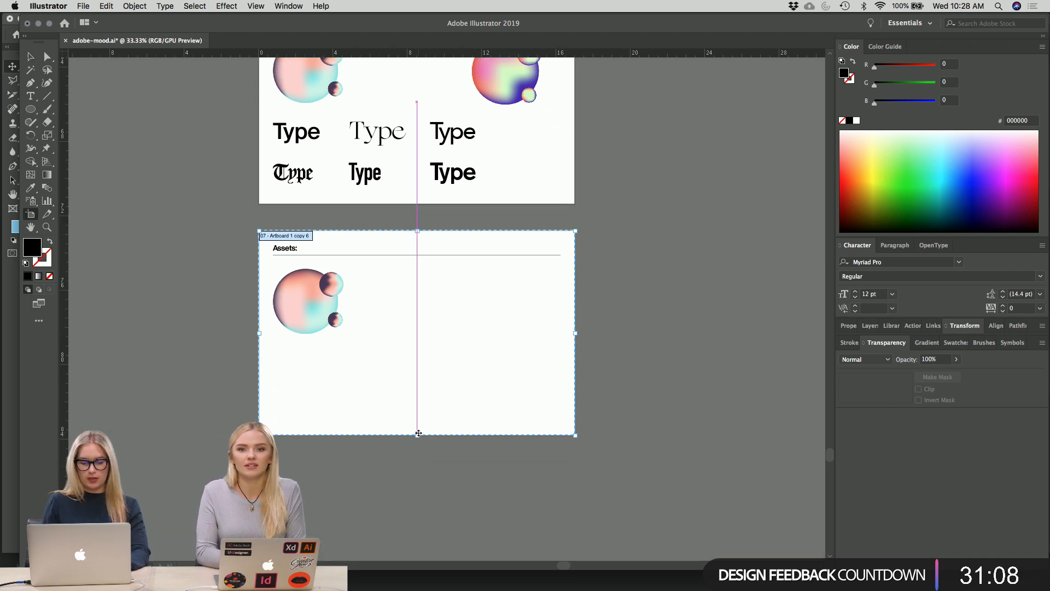
pyautogui.moveTo(419, 433); pyautogui.dragTo(413, 532)
pyautogui.rightClick(575, 381)
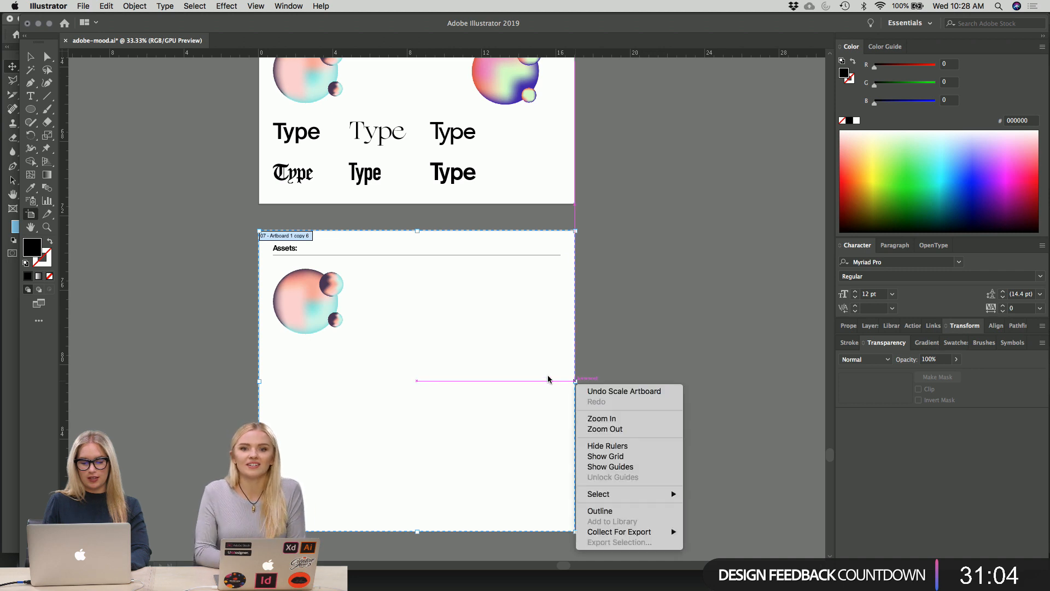
pyautogui.click(495, 366)
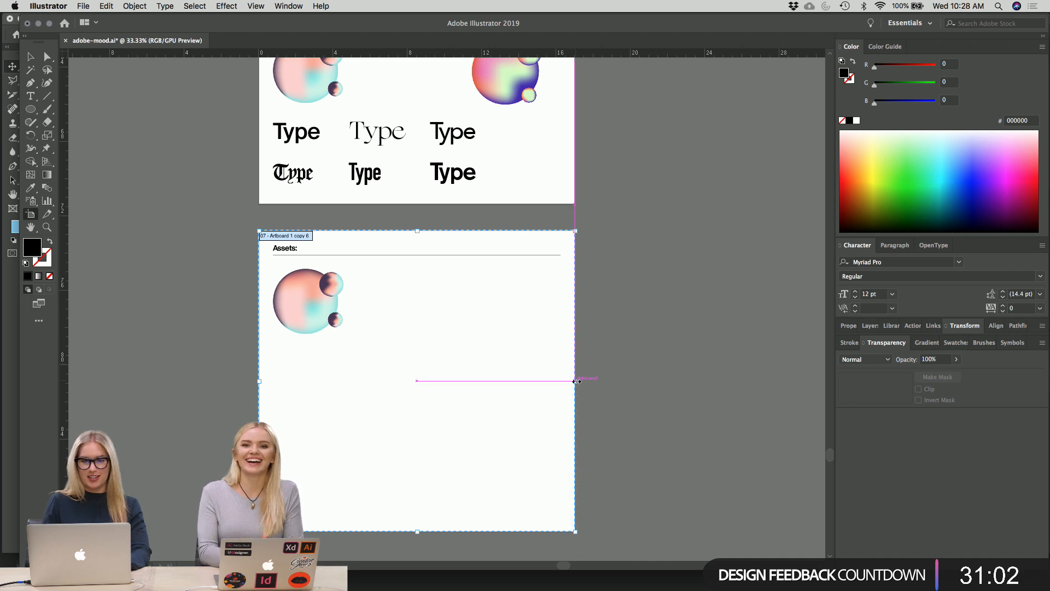
pyautogui.moveTo(577, 382); pyautogui.dragTo(489, 379)
pyautogui.press('Escape')
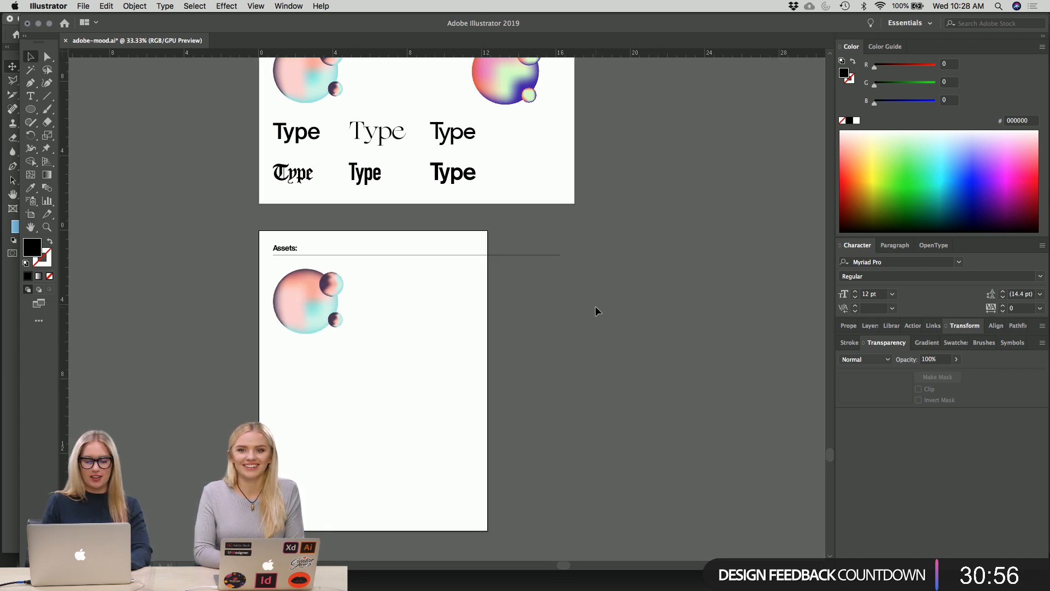
# - Delete the rule and the 'Assets:' label from the new artboard
pyautogui.moveTo(577, 281); pyautogui.dragTo(537, 236)
pyautogui.press('Delete')
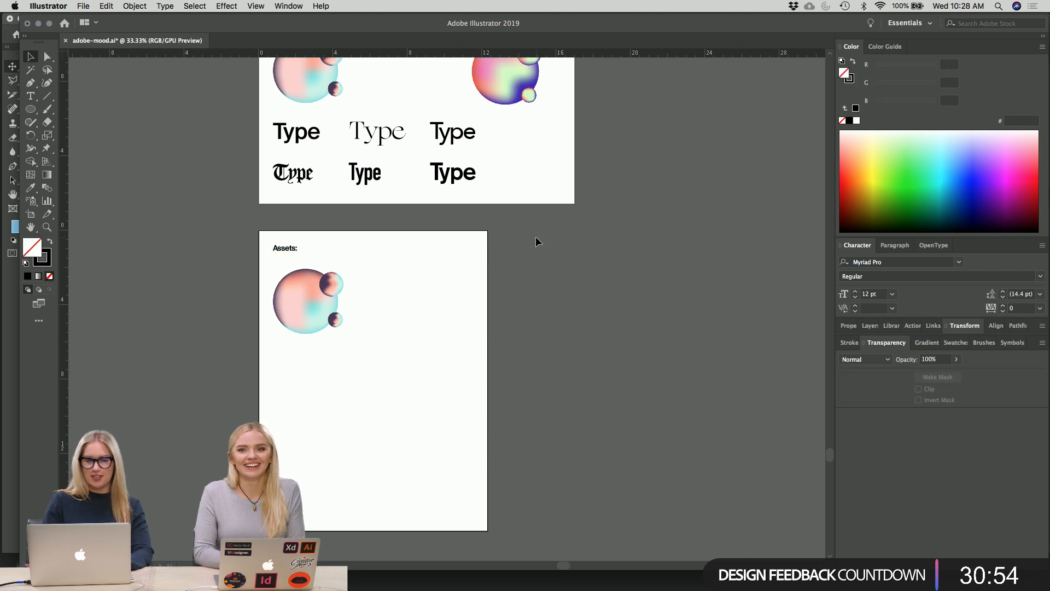
pyautogui.hscroll(-3, 536, 236)
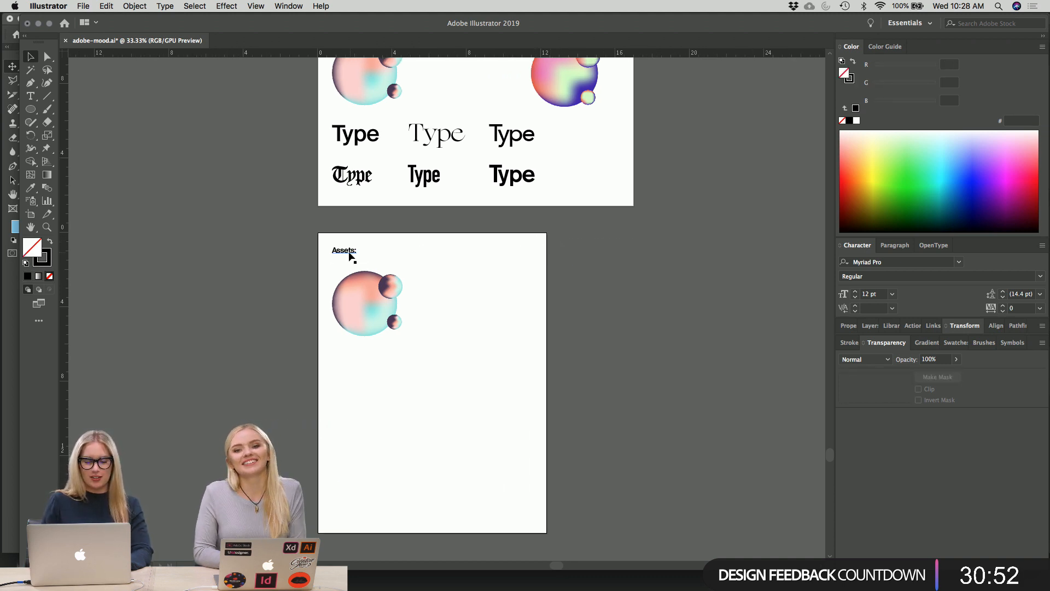
pyautogui.click(349, 252)
pyautogui.press('Delete')
pyautogui.scroll(2, 435, 290)
pyautogui.hscroll(2, 434, 290)
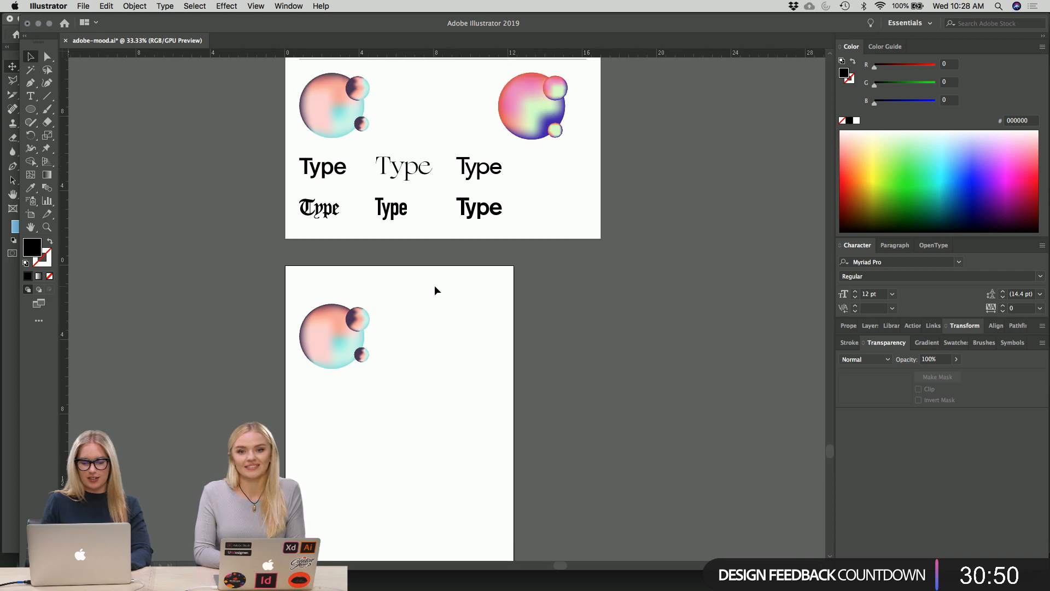
# - Widen the portrait artboard slightly
pyautogui.hotkey('shift', 'o')
pyautogui.scroll(-2, 434, 290)
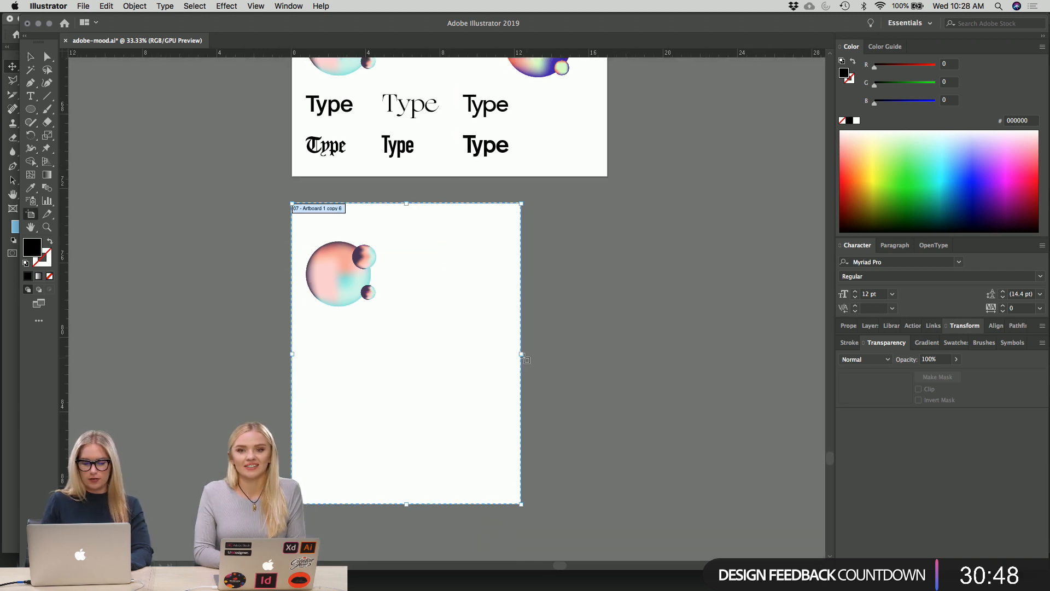
pyautogui.moveTo(521, 354); pyautogui.dragTo(533, 355)
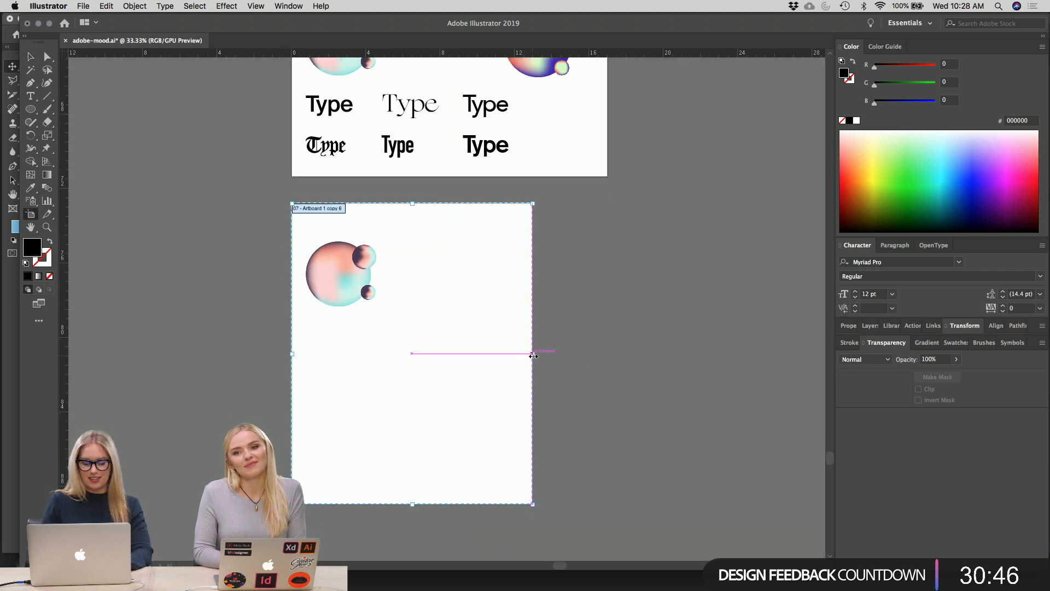
pyautogui.press('Escape')
pyautogui.hscroll(-1, 507, 351)
pyautogui.scroll(1, 507, 351)
# - Select the three pastel spheres and scale the cluster up
pyautogui.moveTo(427, 251); pyautogui.dragTo(352, 355)
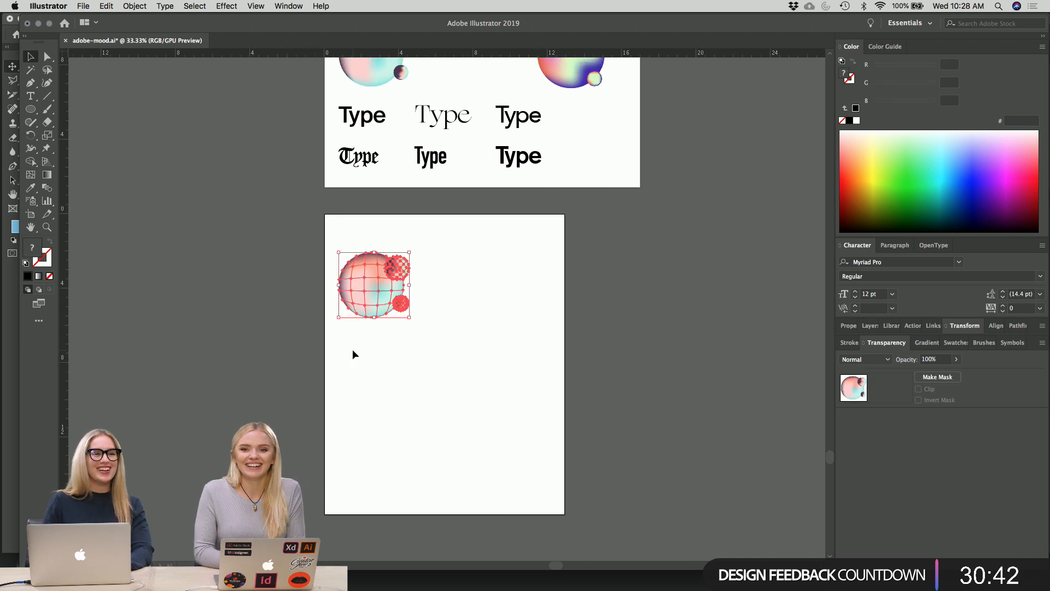
pyautogui.moveTo(410, 317); pyautogui.dragTo(452, 376)
pyautogui.click(491, 398)
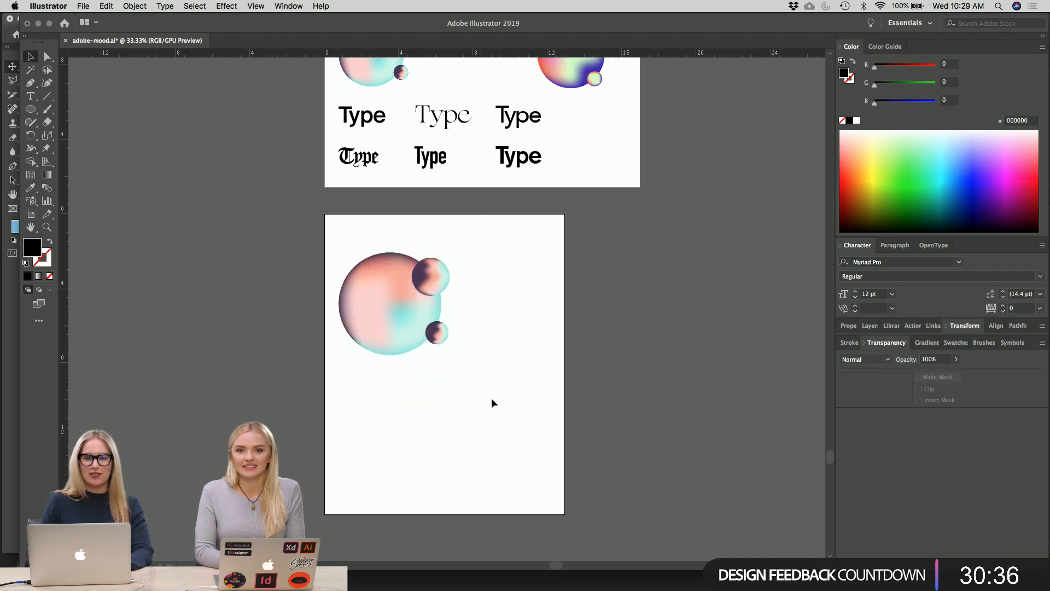
pyautogui.hscroll(5, 491, 398)
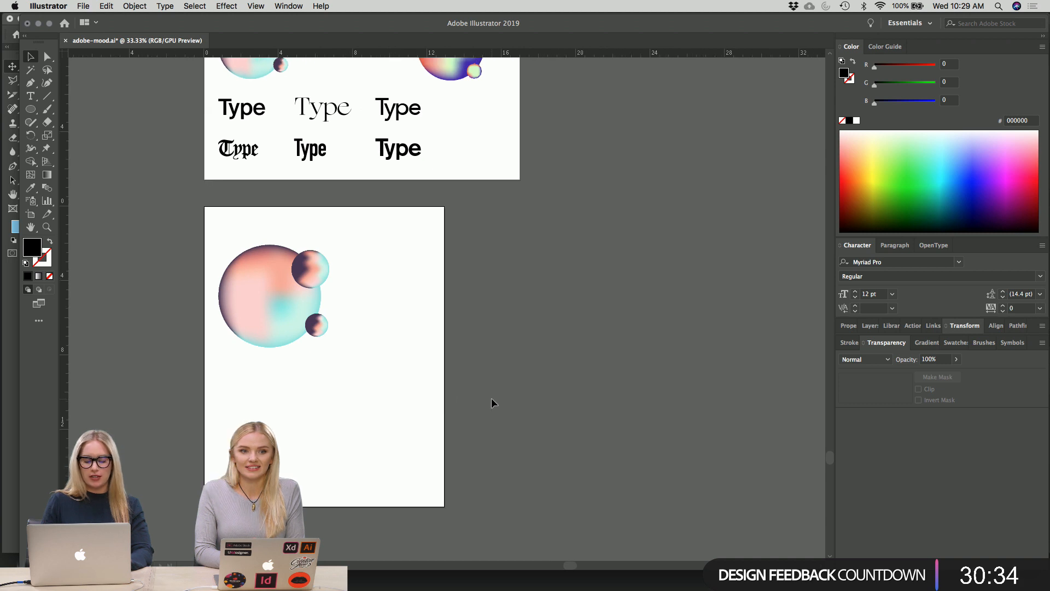
# - Try stretching the artboard much wider, then undo the change
pyautogui.hotkey('shift', 'o')
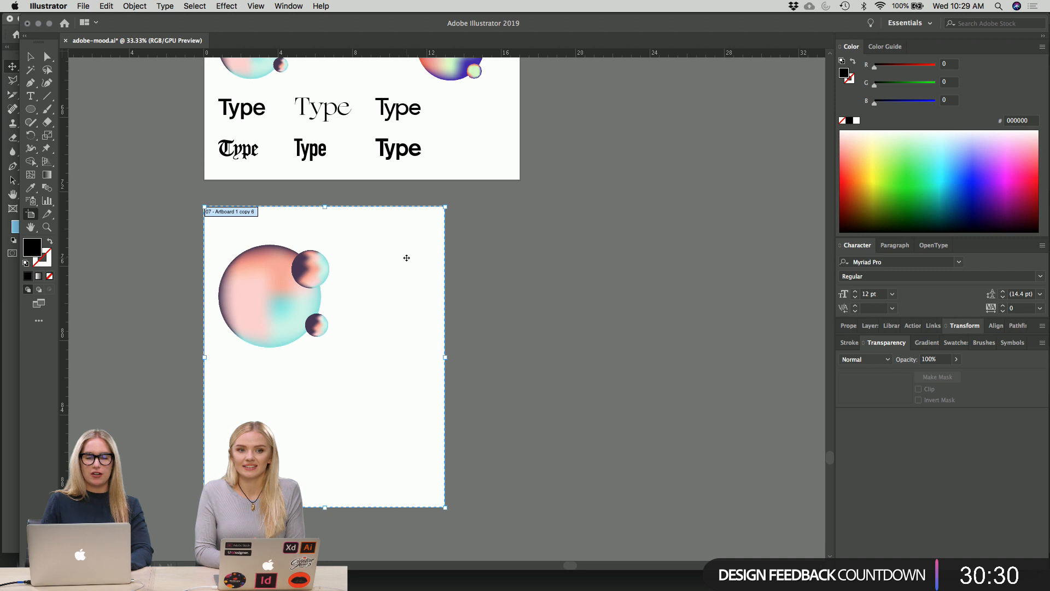
pyautogui.scroll(-3, 407, 257)
pyautogui.hscroll(2, 406, 257)
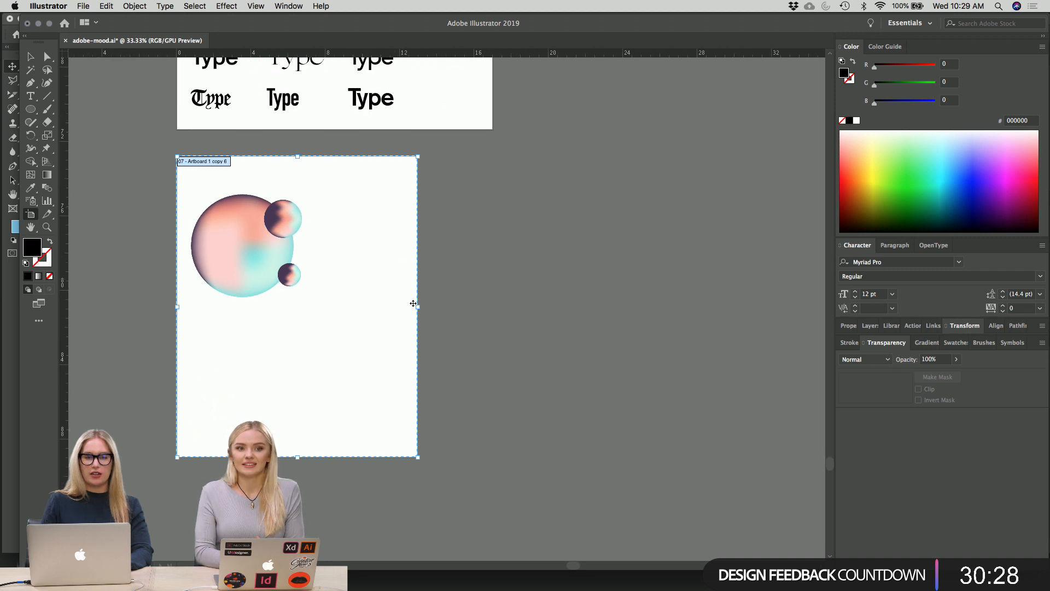
pyautogui.moveTo(418, 306); pyautogui.dragTo(665, 337)
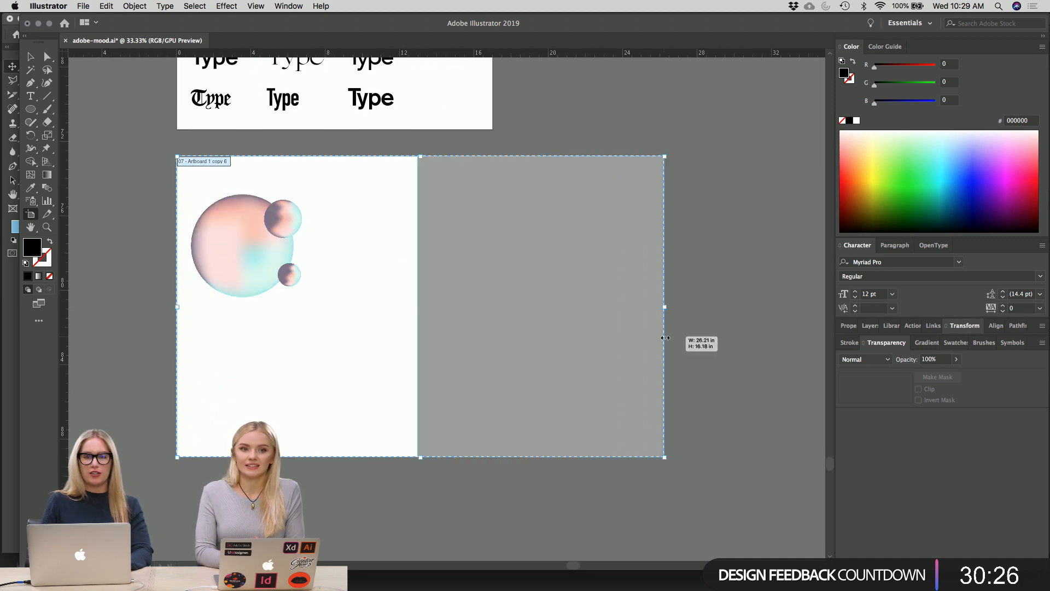
pyautogui.hotkey('ctrl', 'z')
# - Zoom out and back in to review all artboards, settling at 33.33%
pyautogui.scroll(-4, 665, 337)
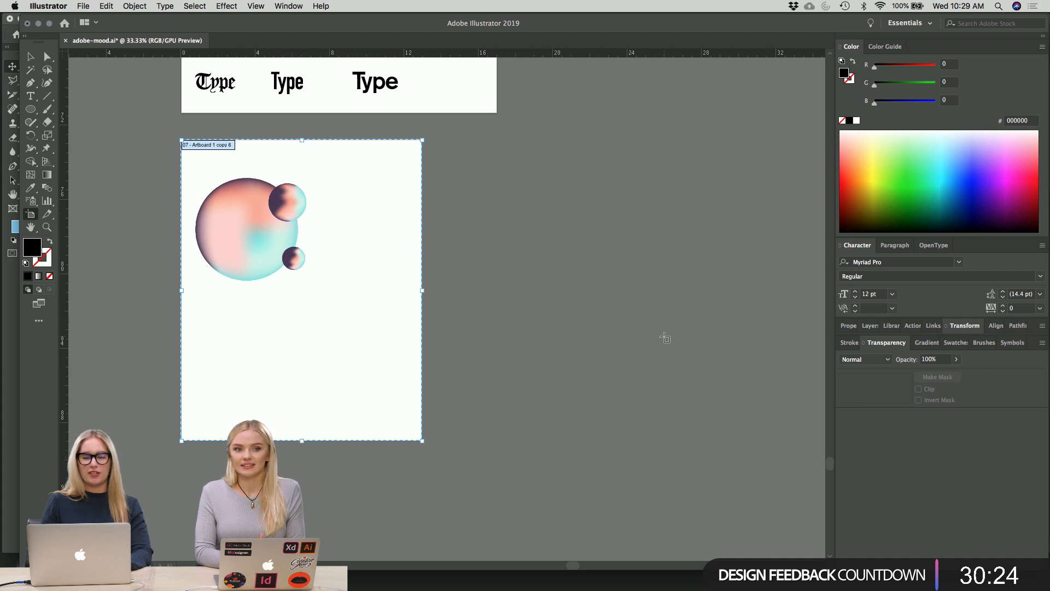
pyautogui.hscroll(-1, 665, 337)
pyautogui.hotkey('ctrl', '-')
pyautogui.hotkey('ctrl', '-')
pyautogui.hotkey('ctrl', '-')
pyautogui.hotkey('ctrl', '-')
pyautogui.hotkey('ctrl', '-')
pyautogui.hotkey('ctrl', '-')
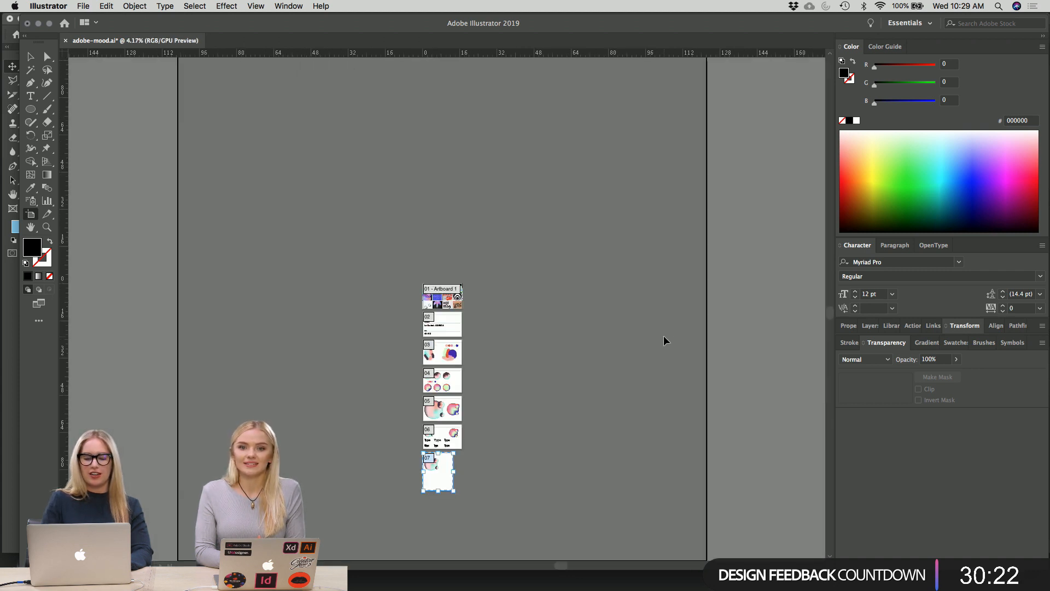
pyautogui.hotkey('ctrl', '+')
pyautogui.hotkey('ctrl', '+')
pyautogui.hotkey('ctrl', '+')
pyautogui.hotkey('ctrl', '+')
pyautogui.hotkey('ctrl', '+')
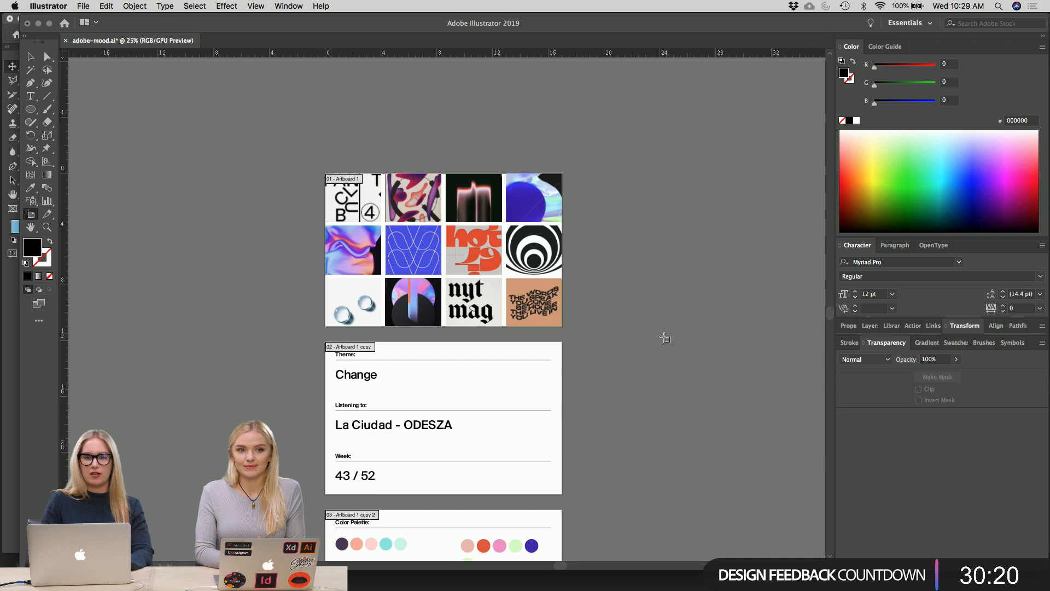
pyautogui.scroll(-15, 664, 336)
pyautogui.scroll(-20, 665, 338)
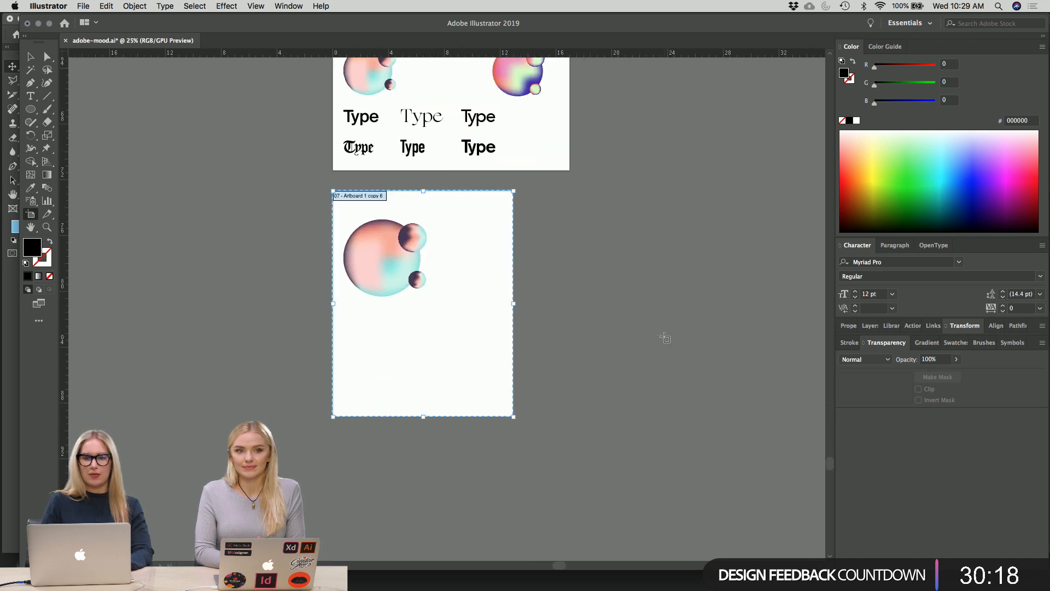
pyautogui.hotkey('ctrl', '+')
pyautogui.hotkey('ctrl', '+')
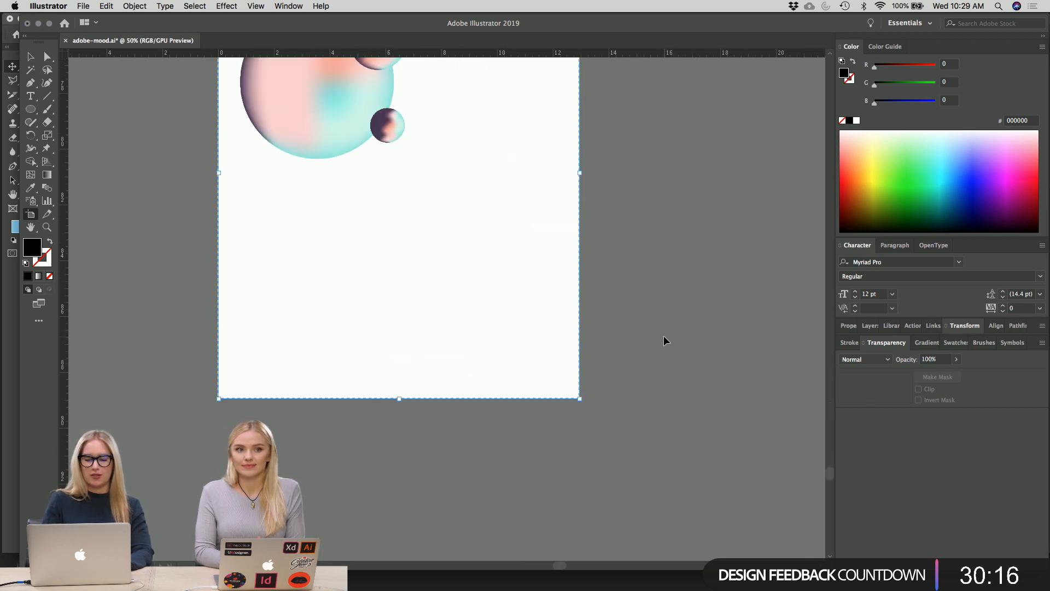
pyautogui.hotkey('ctrl', '-')
pyautogui.scroll(5, 665, 337)
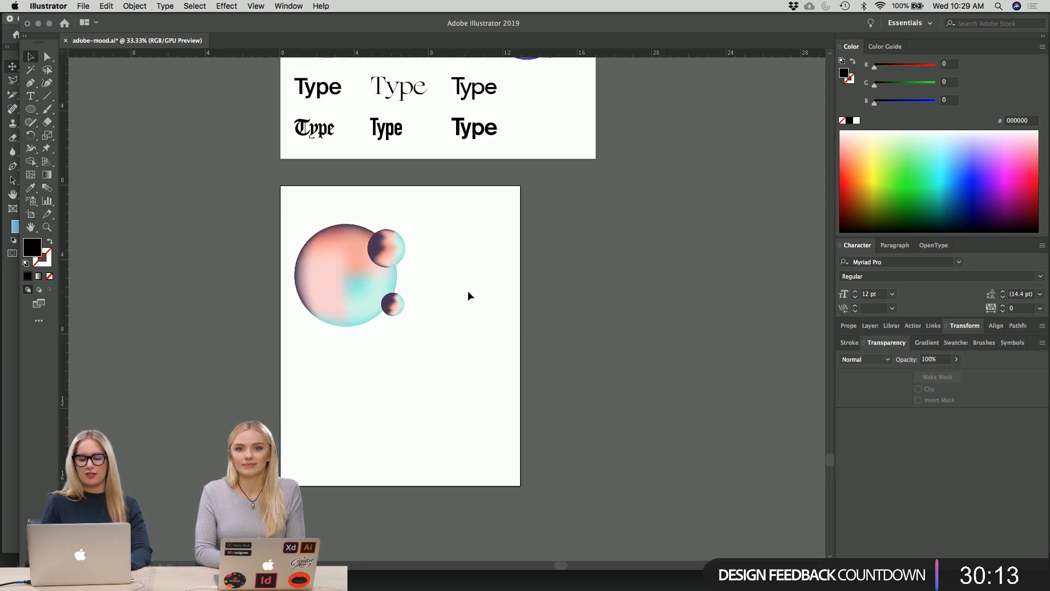
# - Marquee-select the three mesh spheres, dismiss the context menu and deselect
pyautogui.moveTo(443, 232); pyautogui.dragTo(347, 340)
pyautogui.scroll(2, 347, 340)
pyautogui.hscroll(1, 347, 340)
pyautogui.rightClick(485, 370)
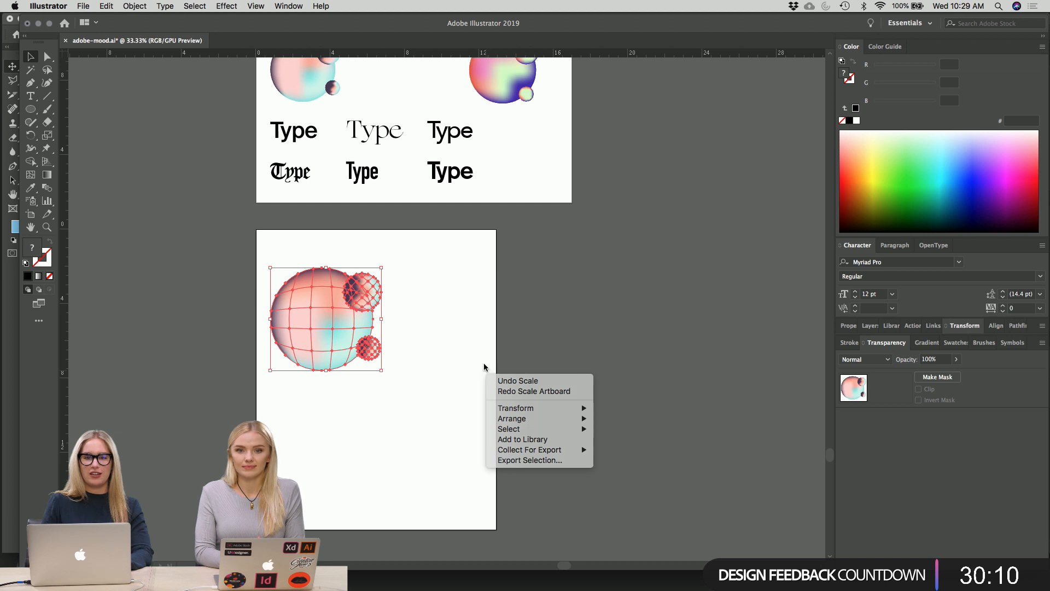
pyautogui.click(484, 362)
pyautogui.click(483, 363)
pyautogui.hscroll(-1, 484, 363)
pyautogui.hscroll(-2, 483, 363)
pyautogui.scroll(-1, 484, 362)
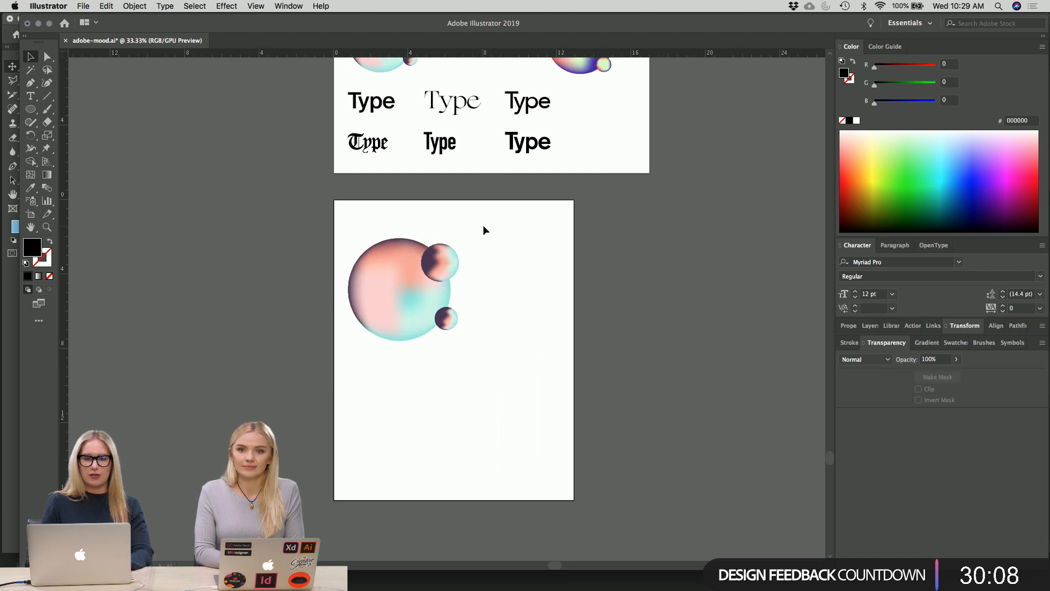
# - Reselect the three spheres and enlarge the cluster further
pyautogui.moveTo(484, 230); pyautogui.dragTo(386, 356)
pyautogui.scroll(2, 456, 371)
pyautogui.hscroll(1, 455, 371)
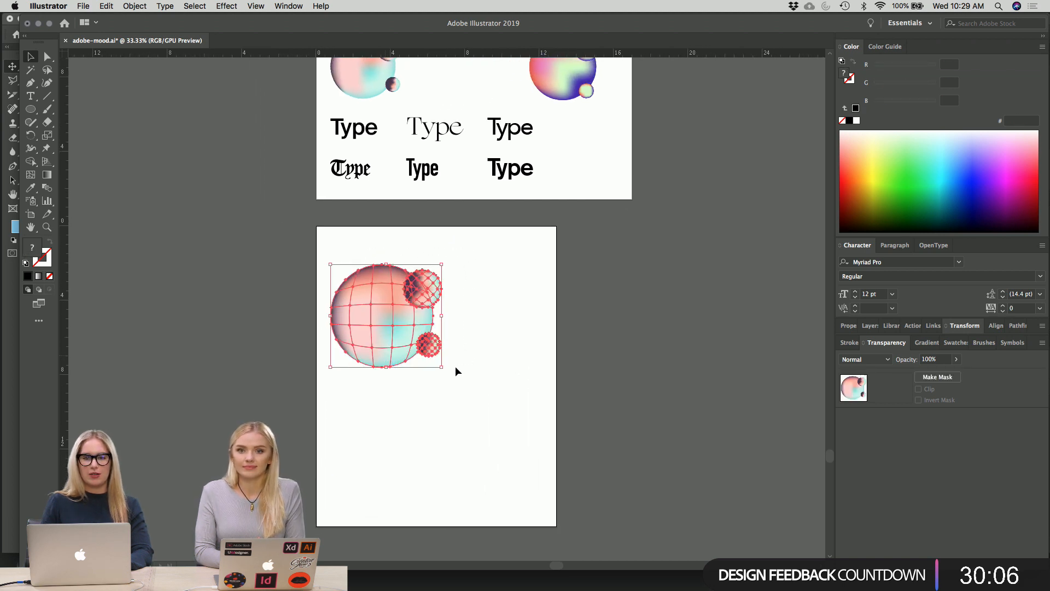
pyautogui.scroll(1, 455, 366)
pyautogui.hscroll(-3, 477, 363)
pyautogui.scroll(-2, 477, 362)
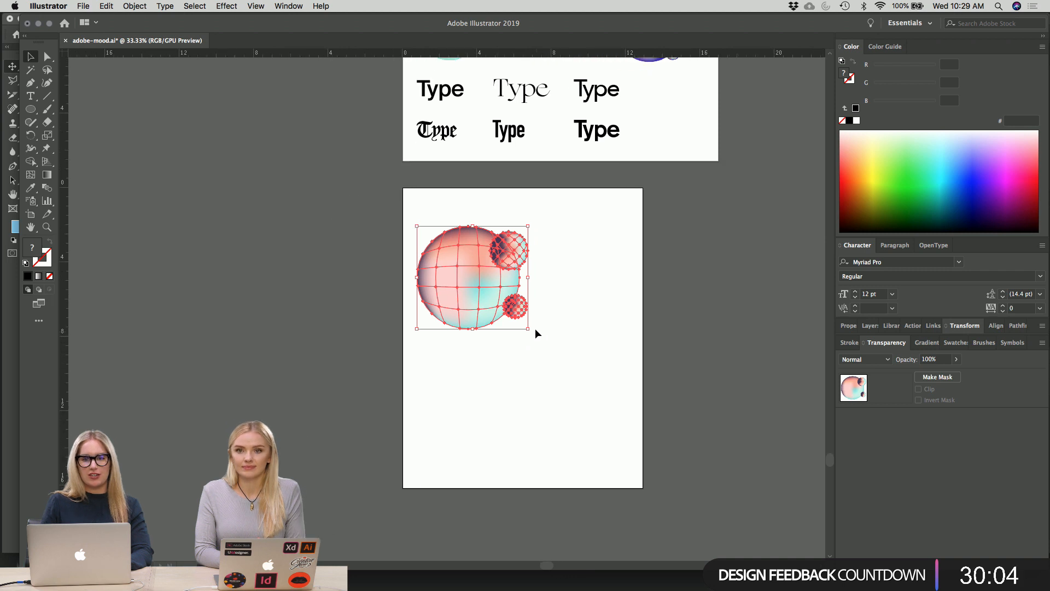
pyautogui.moveTo(527, 329); pyautogui.dragTo(595, 397)
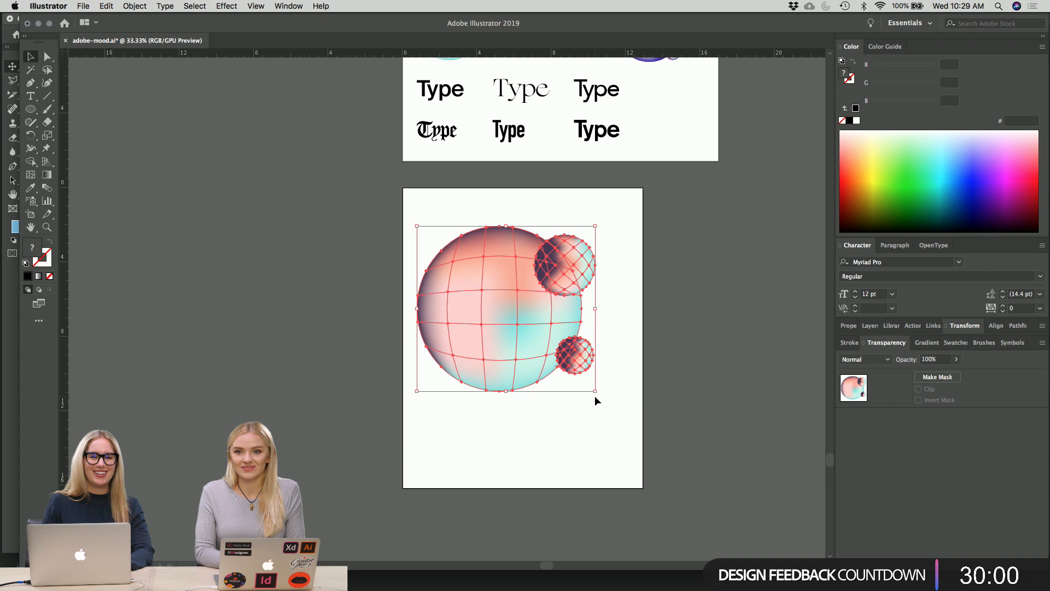
pyautogui.click(559, 440)
# - Move the sphere cluster down and to the right on the portrait artboard
pyautogui.scroll(2, 559, 440)
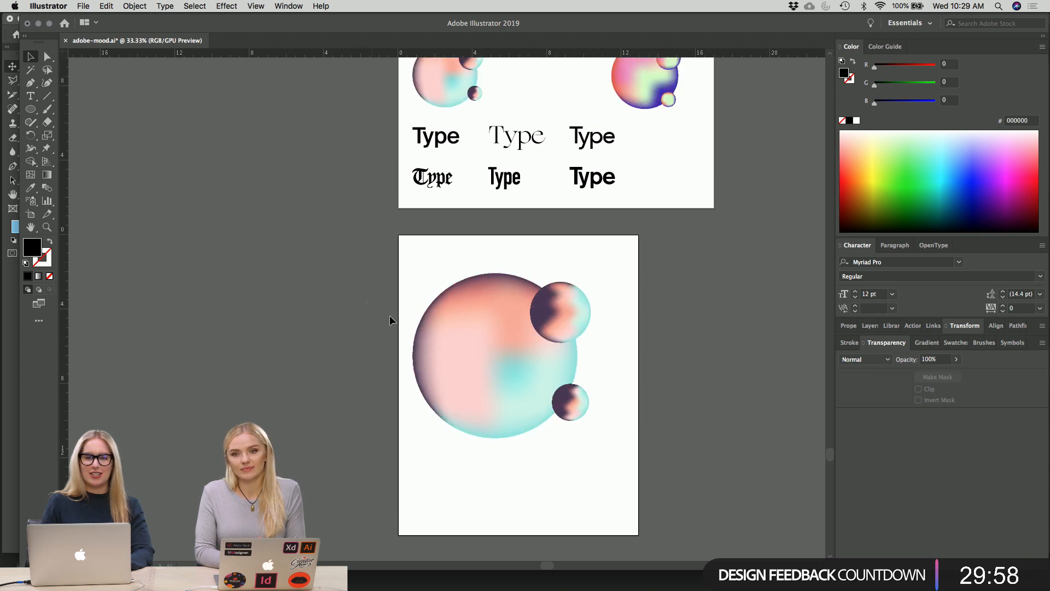
pyautogui.moveTo(390, 320); pyautogui.dragTo(612, 462)
pyautogui.scroll(-2, 675, 458)
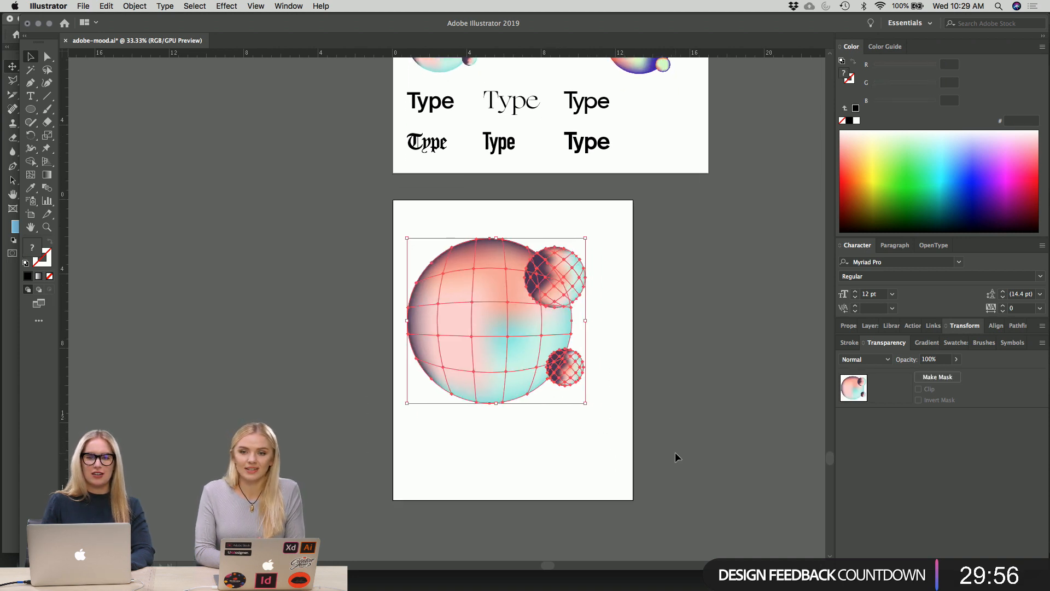
pyautogui.moveTo(510, 322); pyautogui.dragTo(523, 345)
pyautogui.click(671, 357)
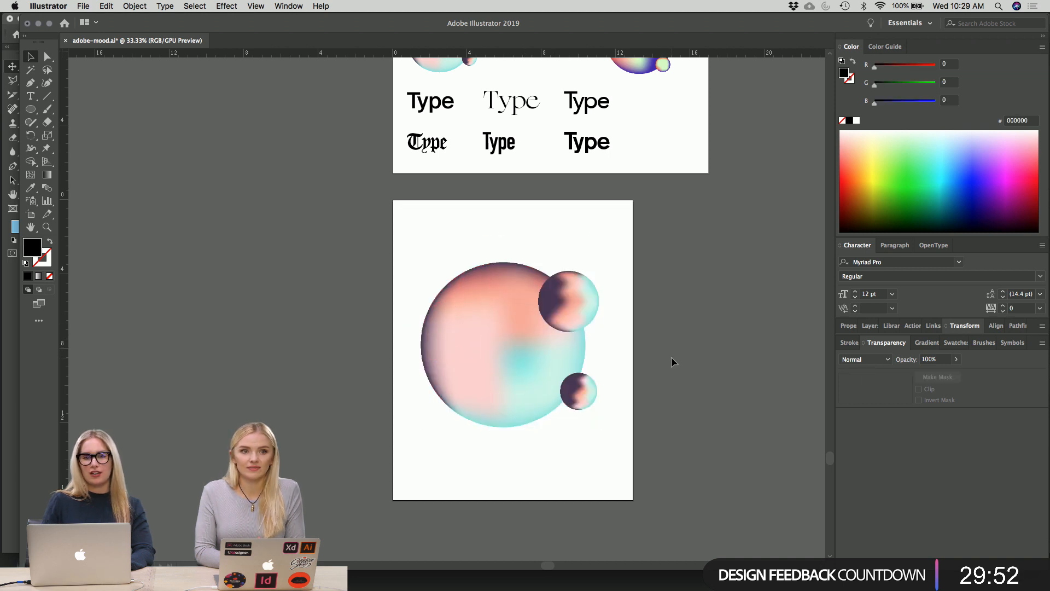
pyautogui.scroll(2, 671, 357)
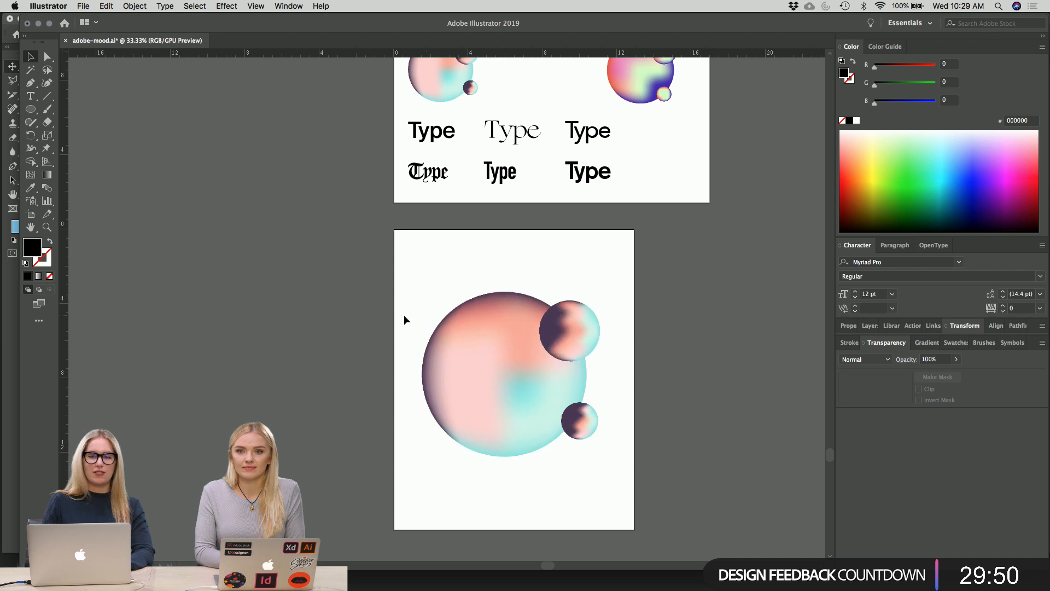
# - Nudge the sphere cluster slightly up and right with Shift+arrow keys
pyautogui.moveTo(404, 318); pyautogui.dragTo(609, 455)
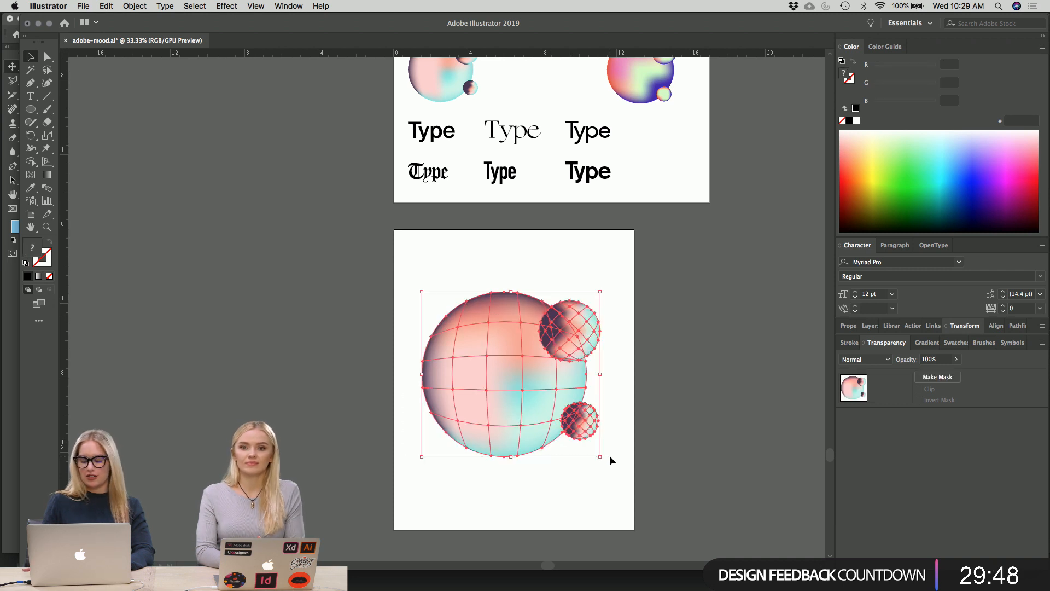
pyautogui.hotkey('shift', 'Up')
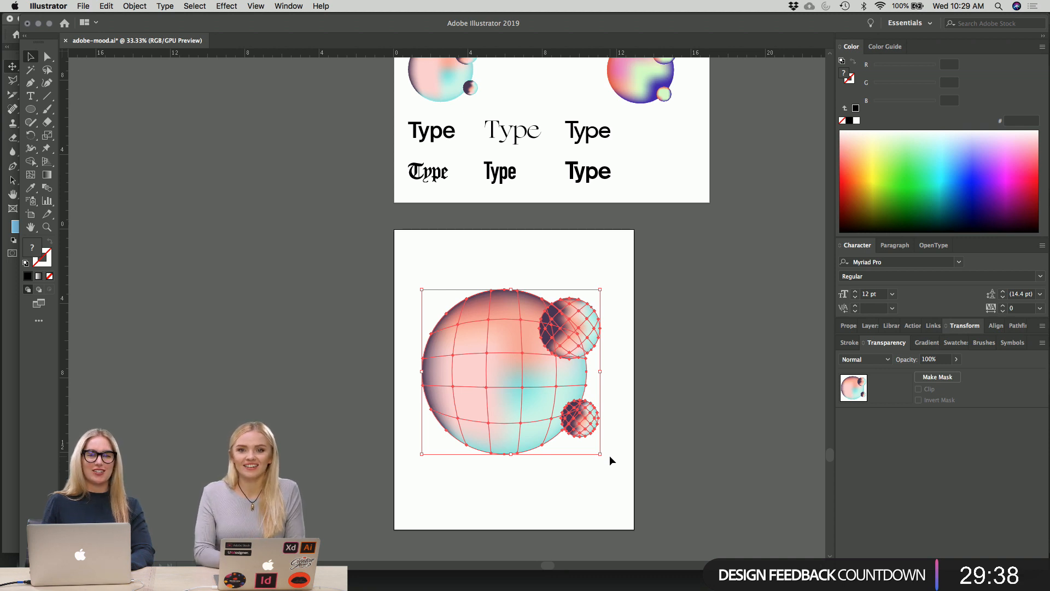
pyautogui.hotkey('shift', 'Right')
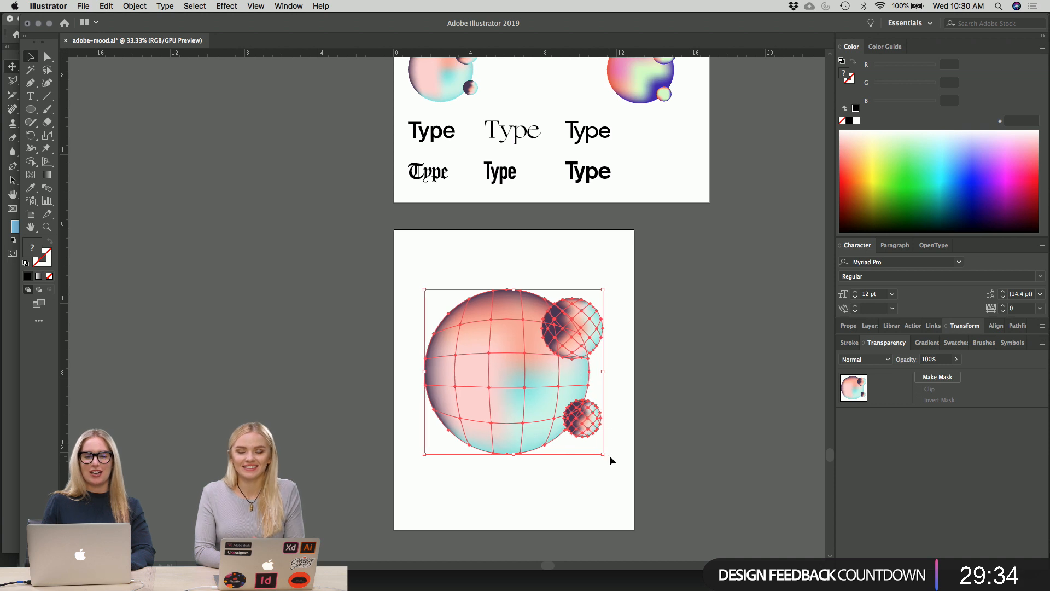
pyautogui.click(644, 416)
pyautogui.scroll(-2, 644, 416)
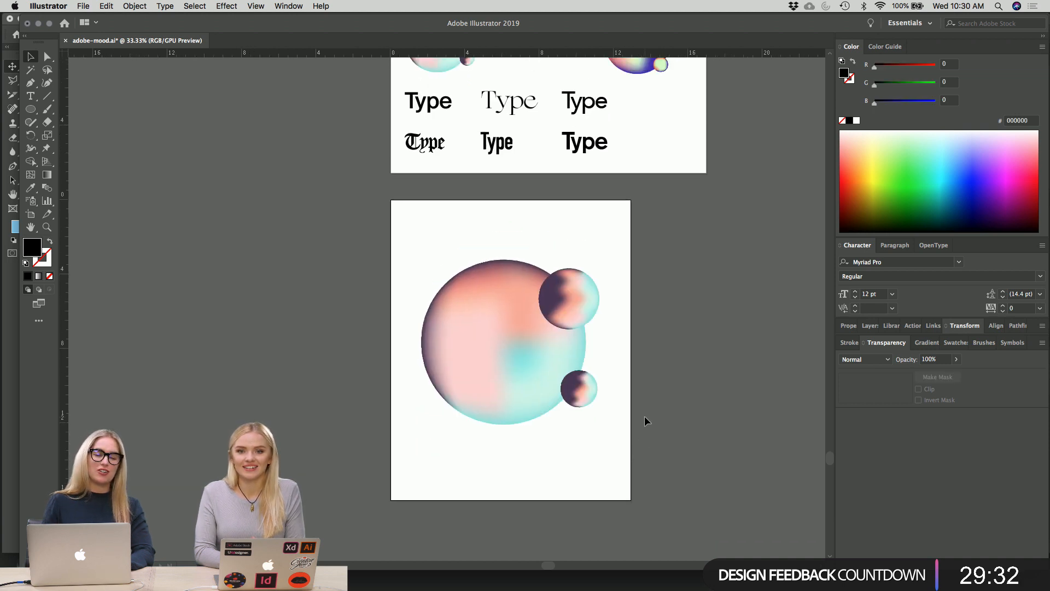
pyautogui.scroll(1, 644, 418)
pyautogui.hscroll(-2, 644, 418)
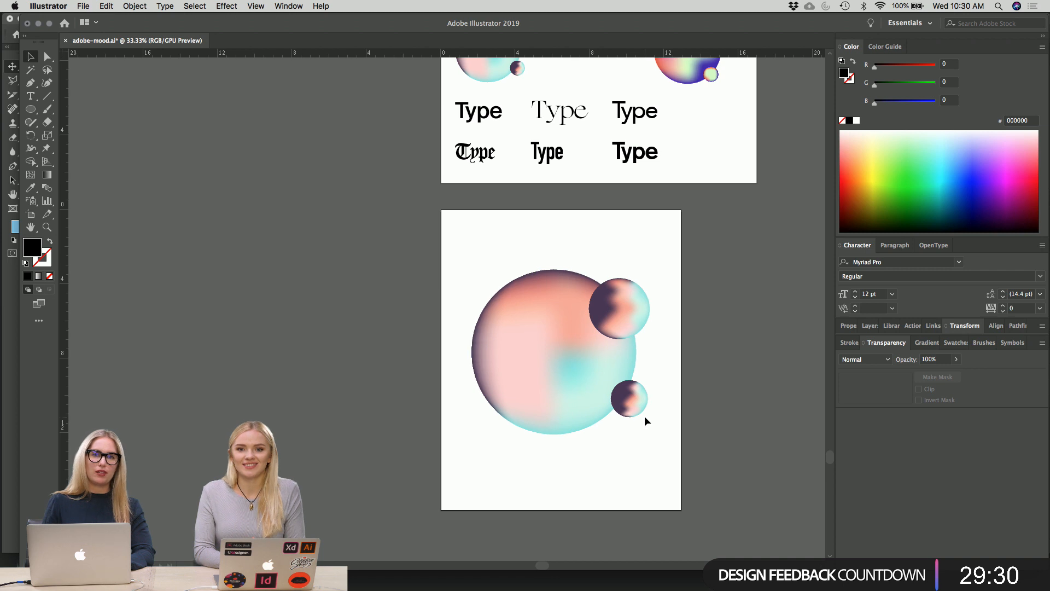
pyautogui.hscroll(3, 645, 415)
pyautogui.scroll(2, 645, 415)
pyautogui.scroll(1, 644, 417)
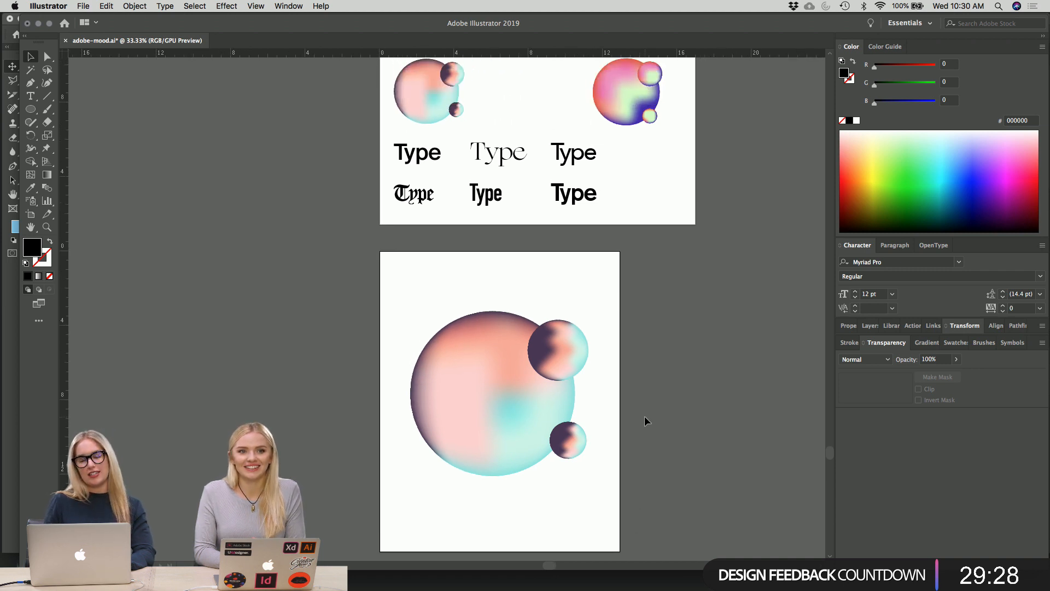
pyautogui.scroll(-3, 644, 417)
pyautogui.scroll(4, 644, 416)
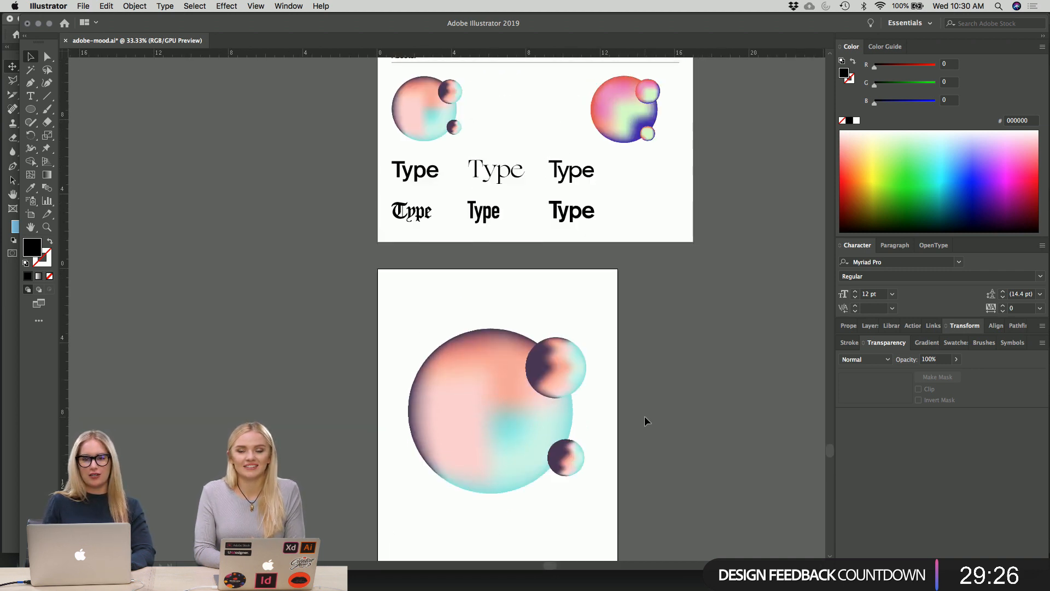
pyautogui.scroll(-4, 644, 419)
pyautogui.hscroll(-1, 645, 418)
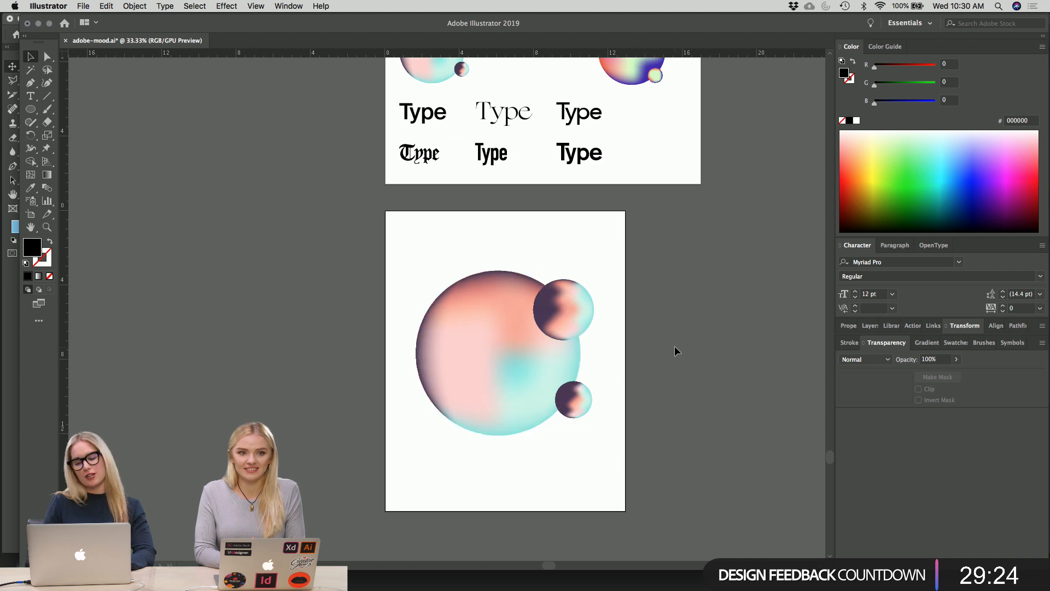
pyautogui.scroll(2, 675, 352)
pyautogui.hscroll(1, 675, 352)
# - Nudge the sphere cluster a little further right to finalize its placement
pyautogui.moveTo(411, 278); pyautogui.dragTo(611, 464)
pyautogui.hotkey('shift', 'Right')
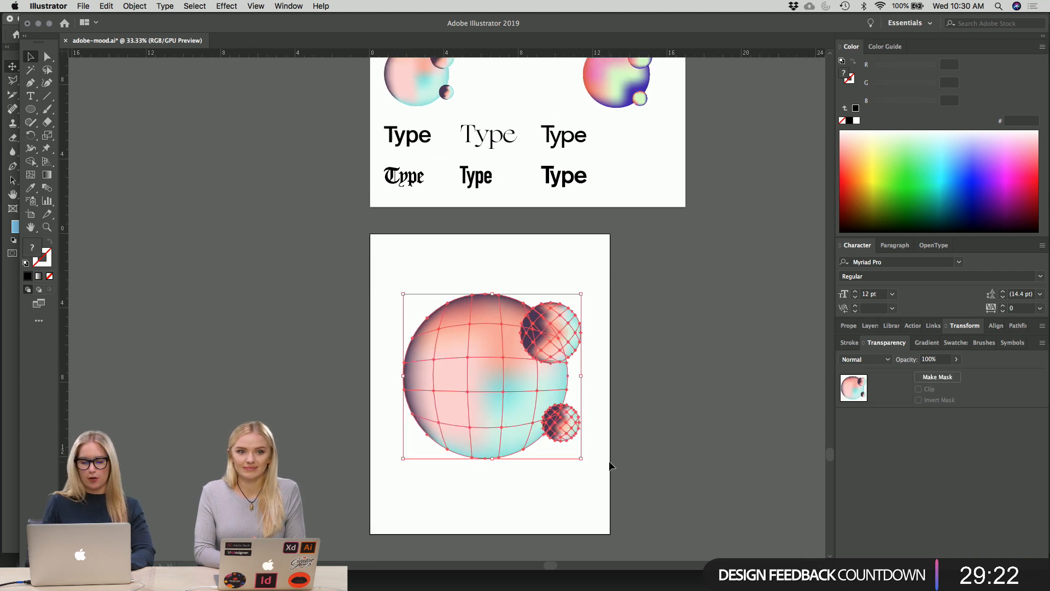
pyautogui.click(645, 435)
pyautogui.scroll(-4, 644, 436)
pyautogui.hscroll(1, 644, 435)
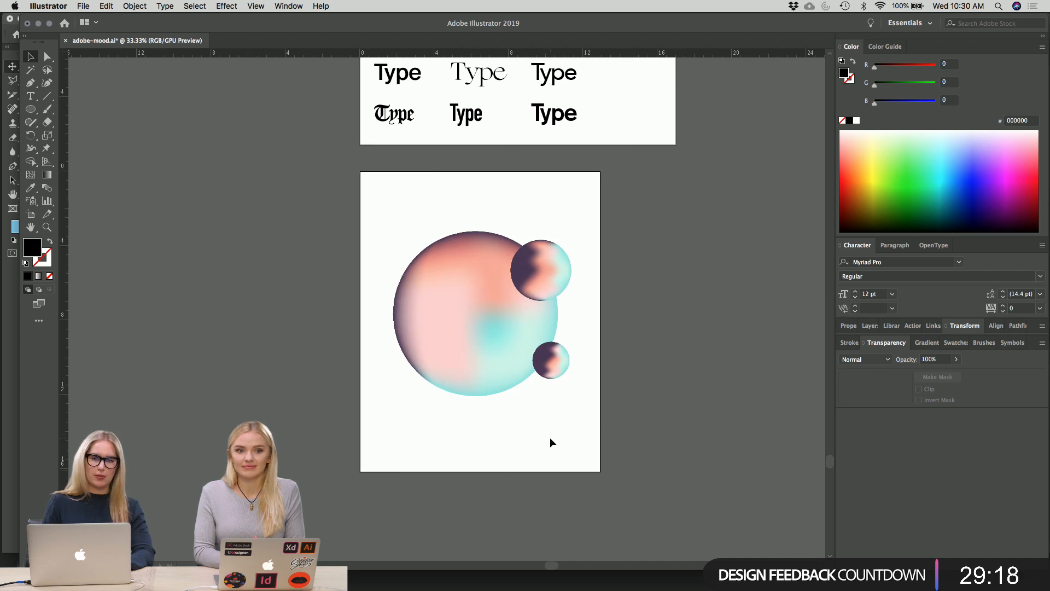
pyautogui.scroll(1, 550, 441)
pyautogui.hscroll(-1, 550, 440)
pyautogui.hscroll(-2, 550, 440)
pyautogui.scroll(1, 551, 441)
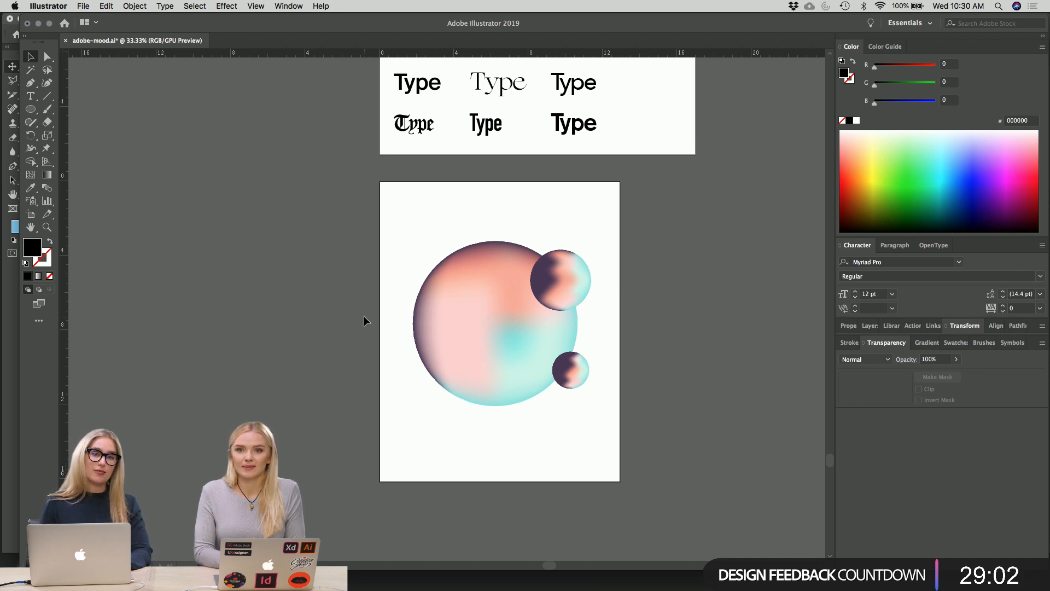
pyautogui.scroll(3, 363, 316)
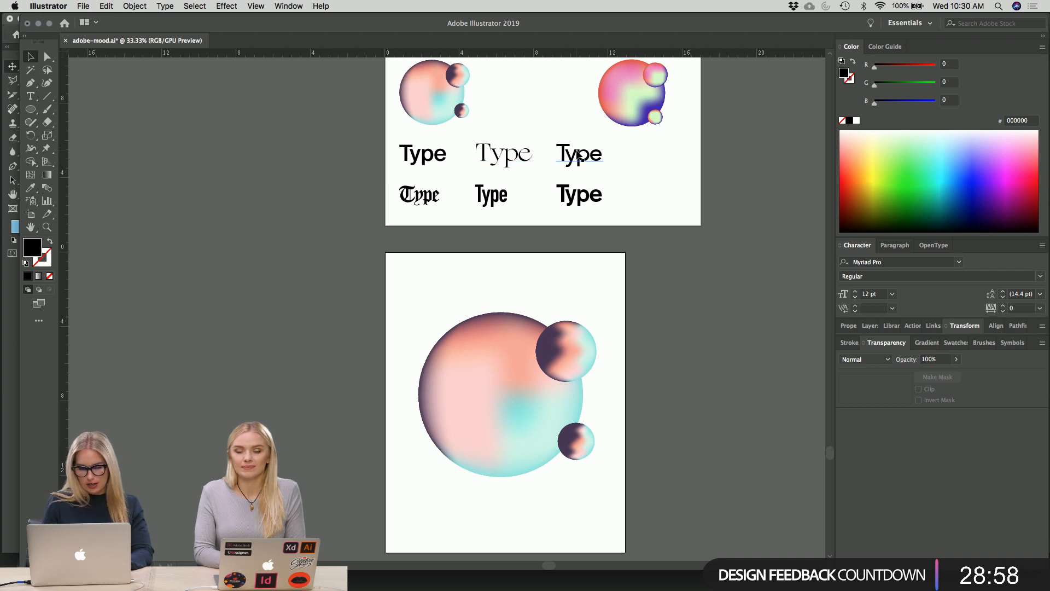
pyautogui.click(520, 158)
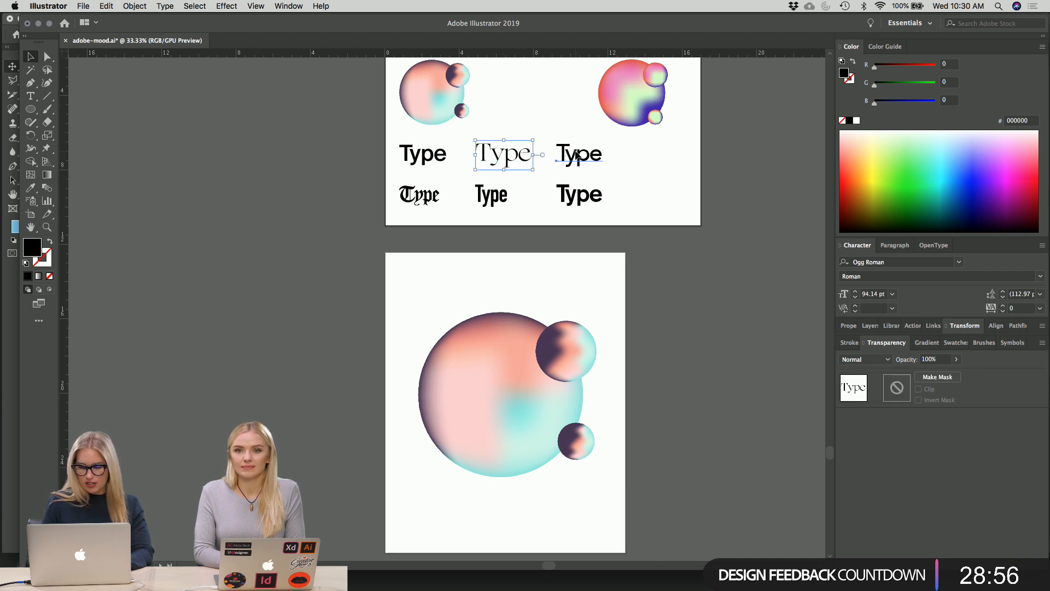
pyautogui.click(564, 156)
pyautogui.click(554, 136)
pyautogui.scroll(-5, 554, 137)
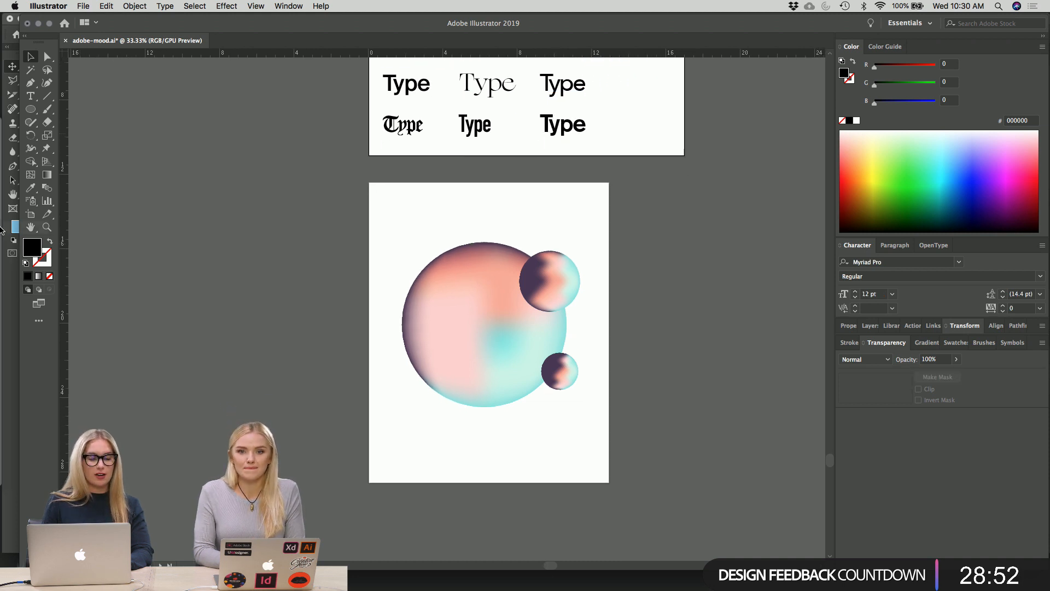
pyautogui.moveTo(2, 236)
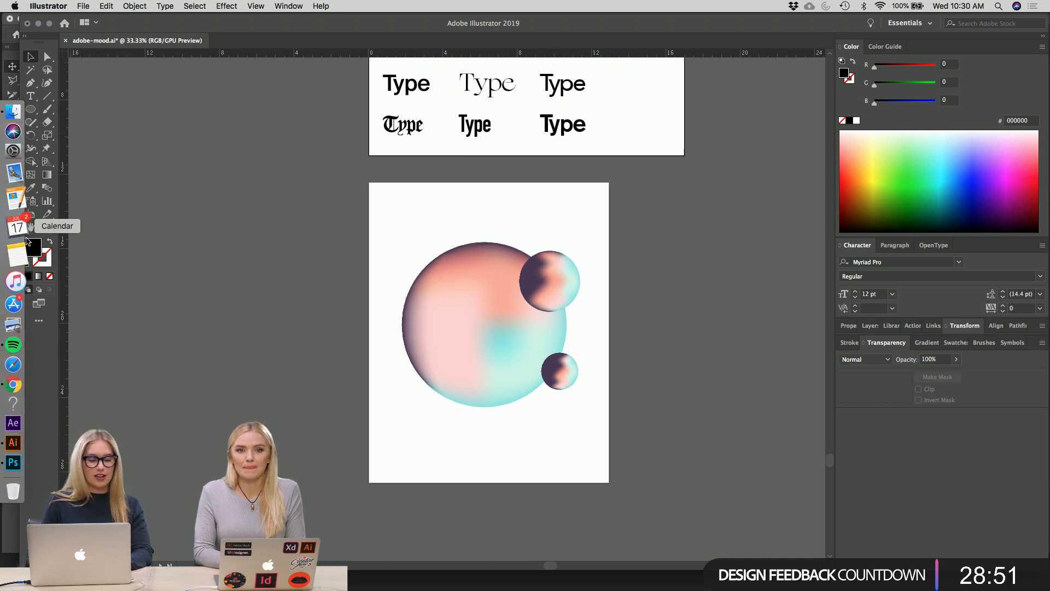
# - Search Google in Safari for 'la ciudad odesza'
pyautogui.click(15, 361)
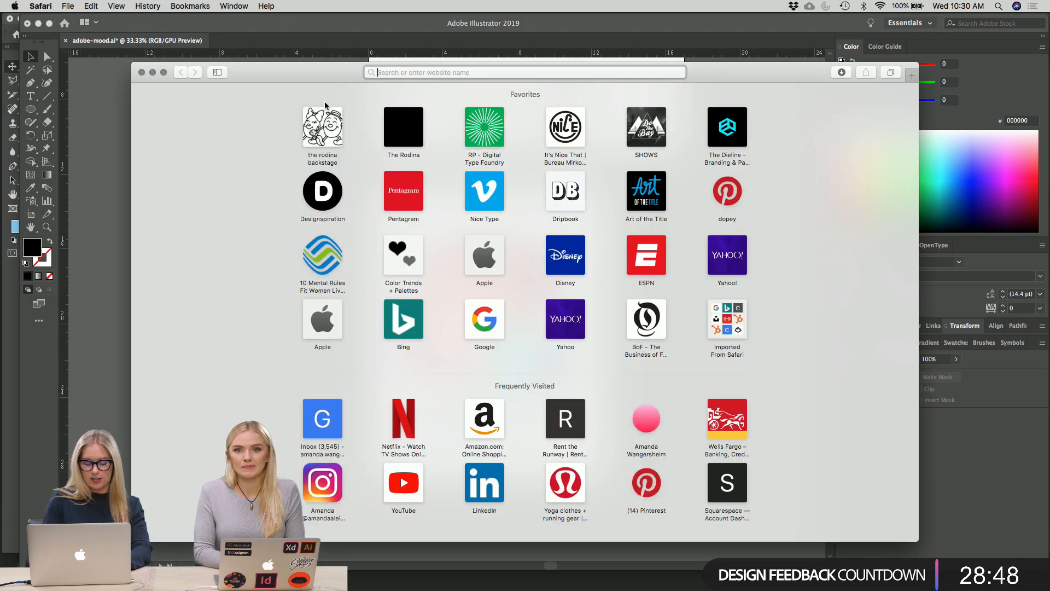
pyautogui.write('la ciu')
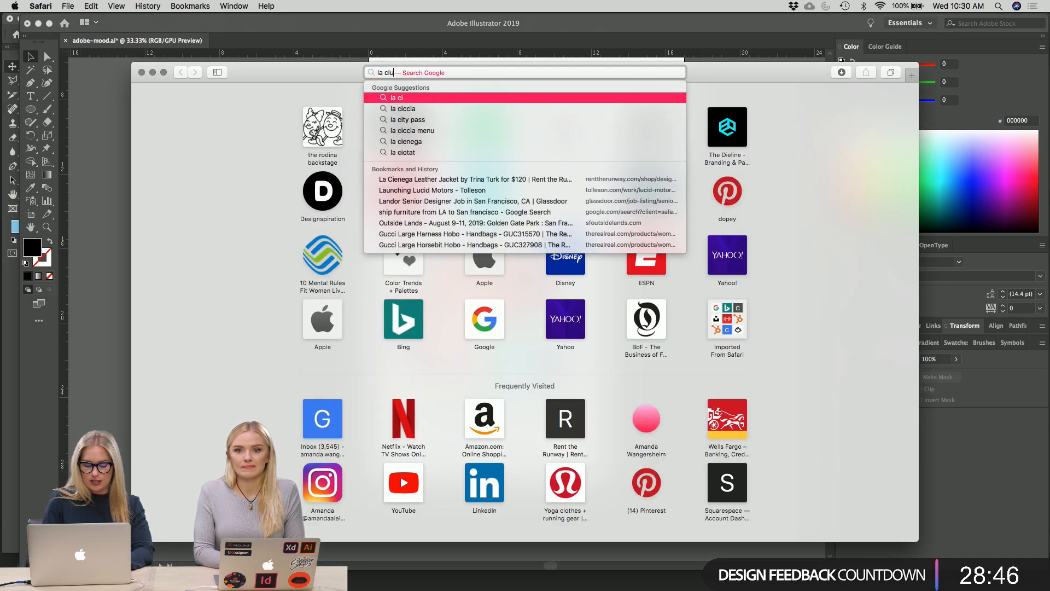
pyautogui.write('dad odesza')
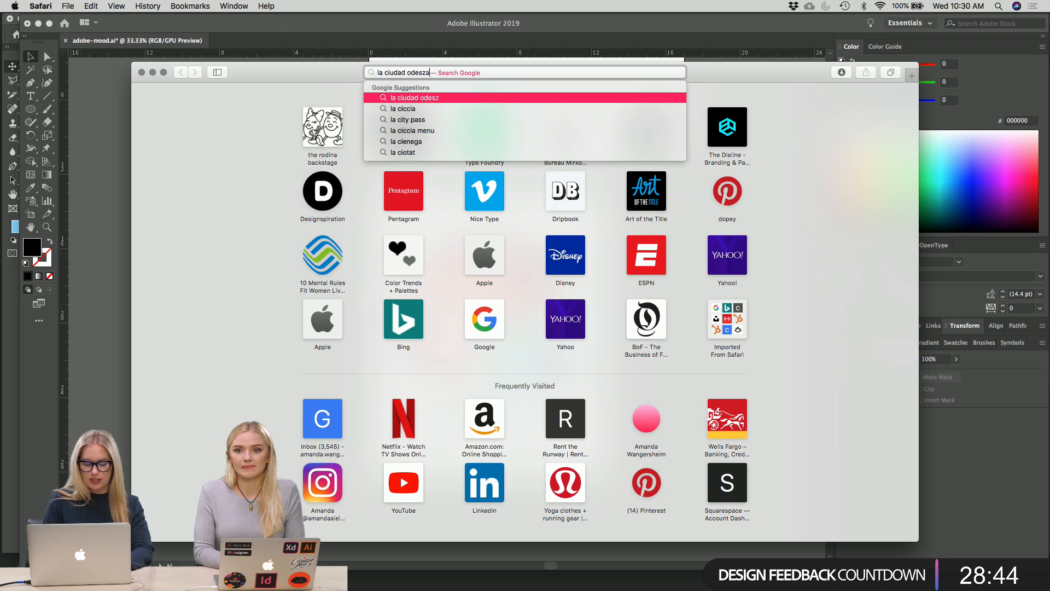
pyautogui.press('Return')
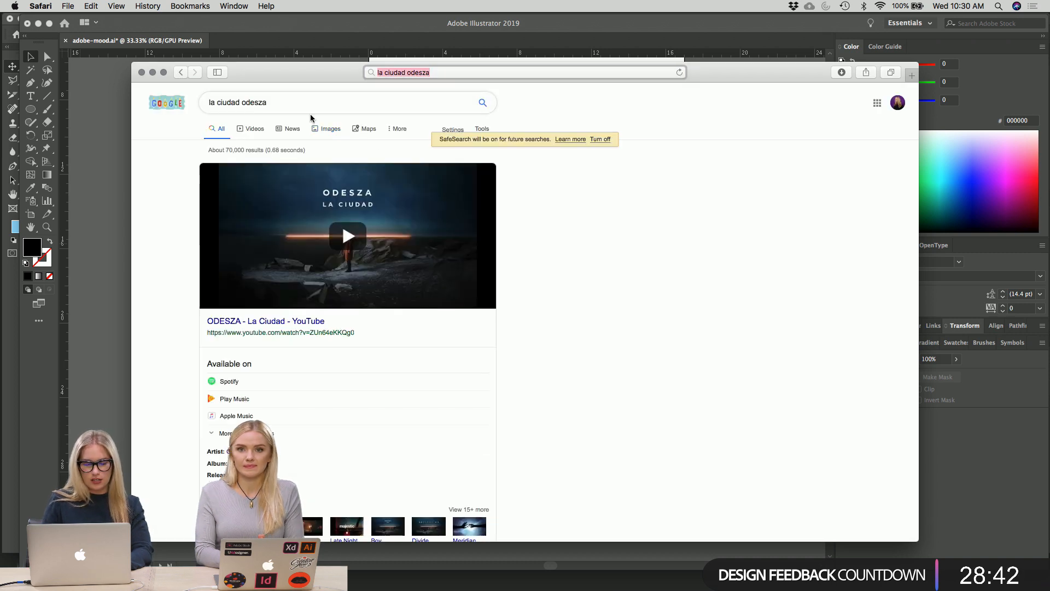
pyautogui.scroll(-3, 399, 206)
pyautogui.scroll(3, 398, 207)
pyautogui.scroll(-10, 399, 206)
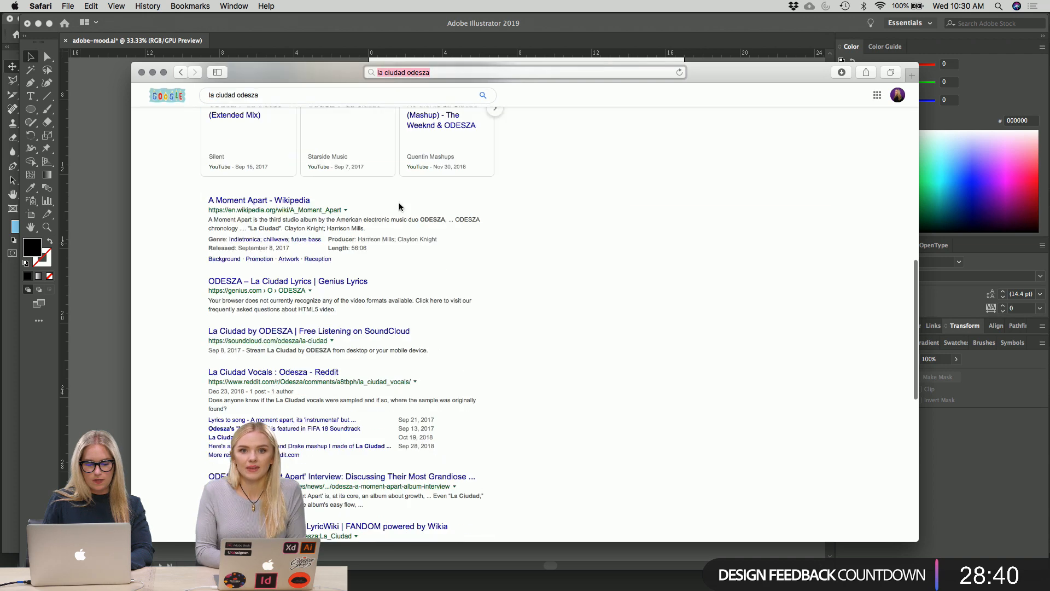
pyautogui.scroll(10, 399, 206)
# - Switch the search to the song's lyrics and open the LetsSingIt result in a new tab
pyautogui.click(323, 104)
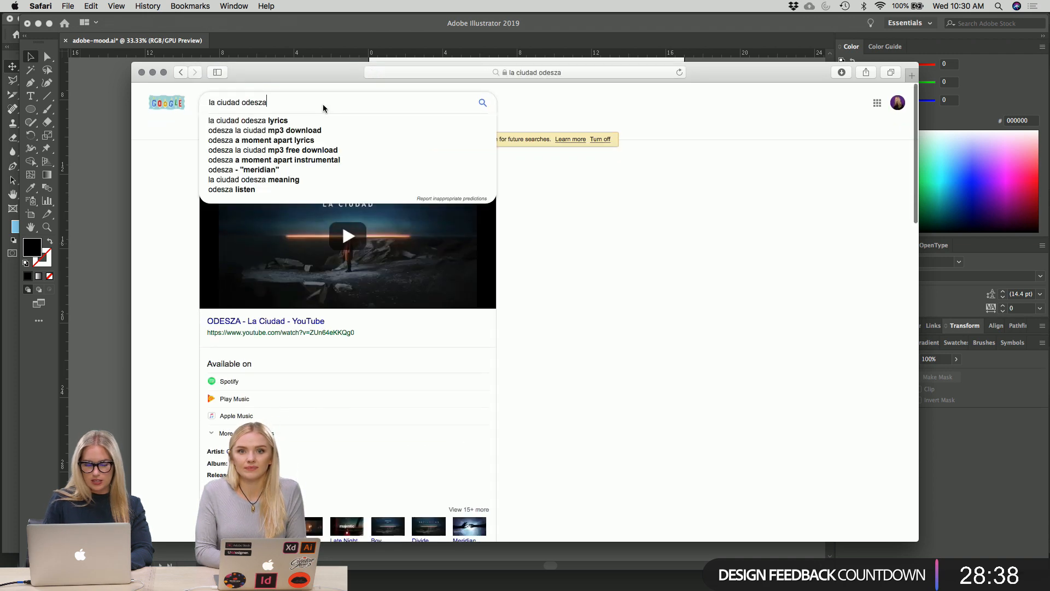
pyautogui.click(316, 118)
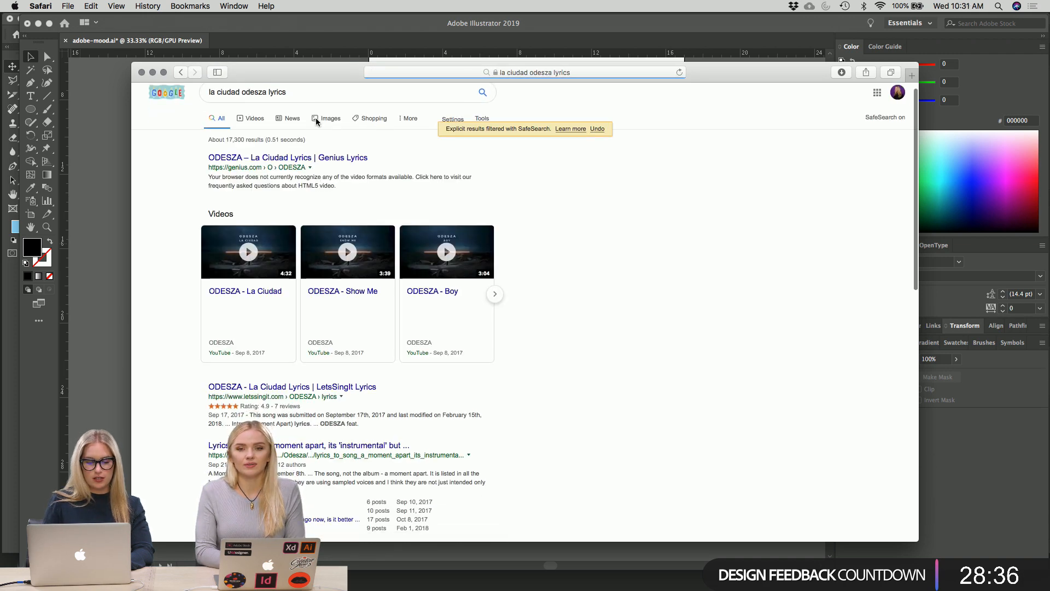
pyautogui.scroll(-5, 316, 120)
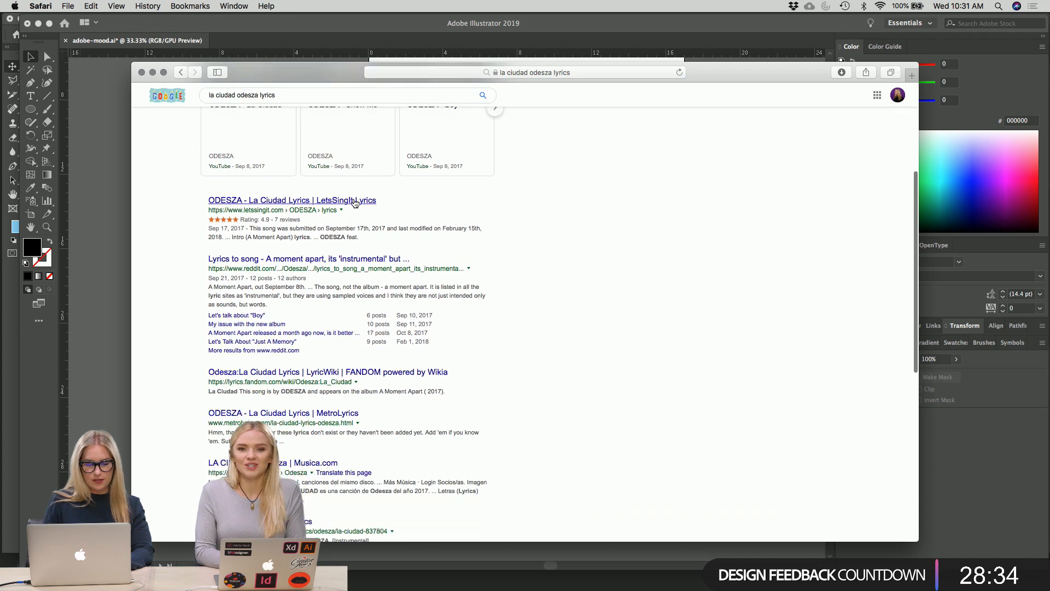
pyautogui.keyDown('super'); pyautogui.click(354, 201); pyautogui.keyUp('super')
pyautogui.click(595, 94)
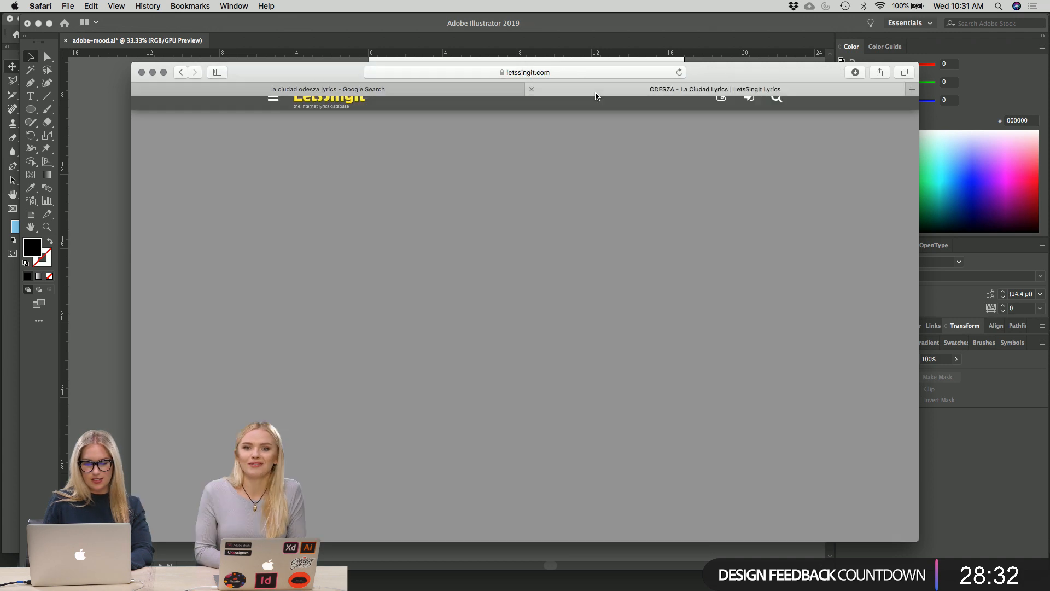
pyautogui.scroll(-10, 590, 230)
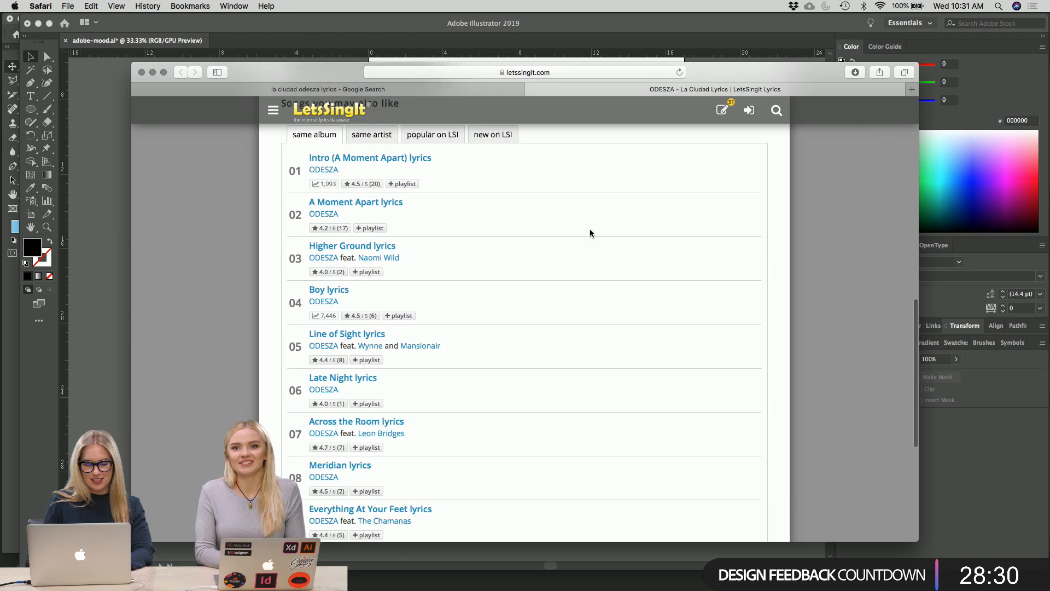
pyautogui.scroll(-5, 590, 229)
pyautogui.scroll(10, 569, 202)
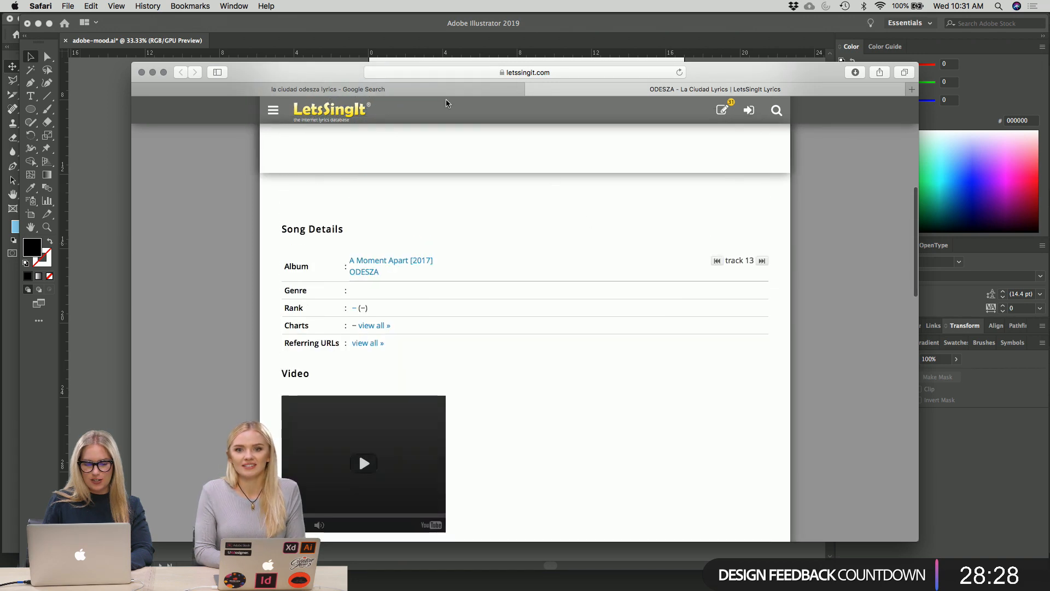
# - Open the Reddit thread about the song in a tab, look at it, then close it
pyautogui.click(432, 87)
pyautogui.scroll(-3, 391, 175)
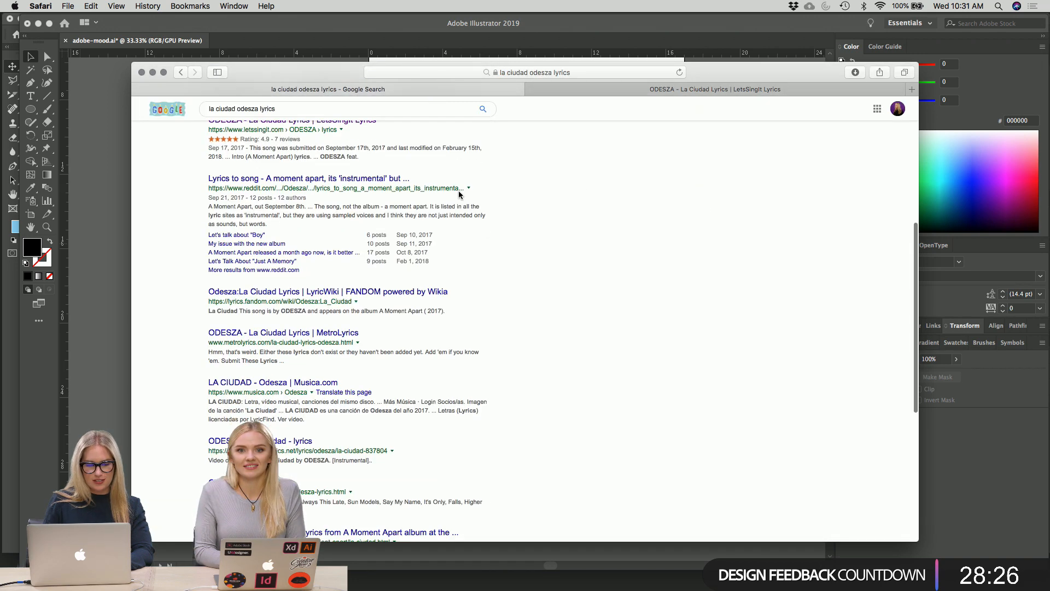
pyautogui.keyDown('super'); pyautogui.click(391, 174); pyautogui.keyUp('super')
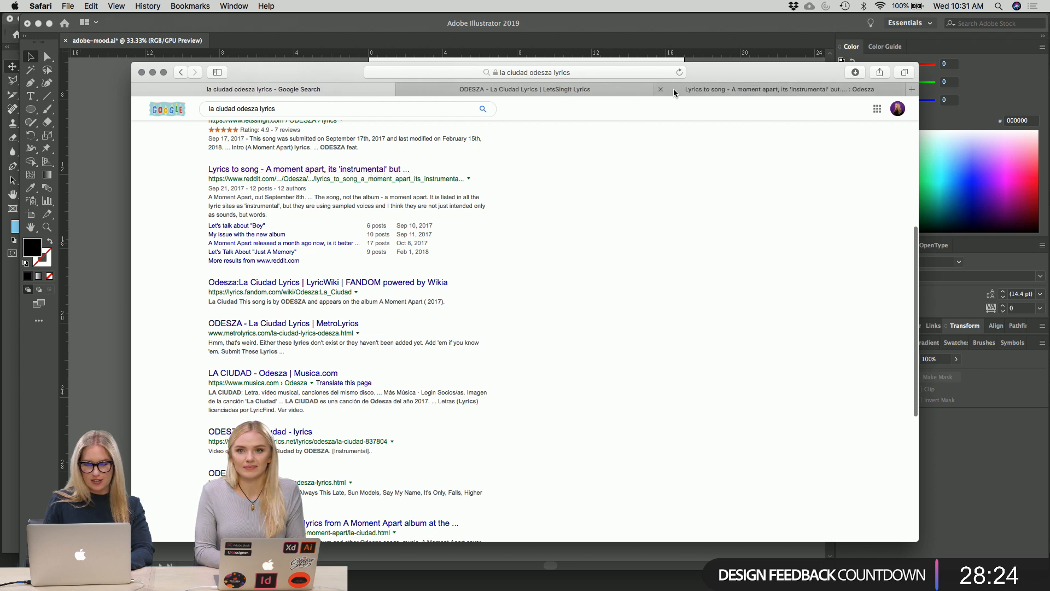
pyautogui.click(677, 90)
pyautogui.press('super+w')
# - Open the MetroLyrics 'ODESZA - La Ciudad Lyrics' result in a new tab
pyautogui.click(468, 85)
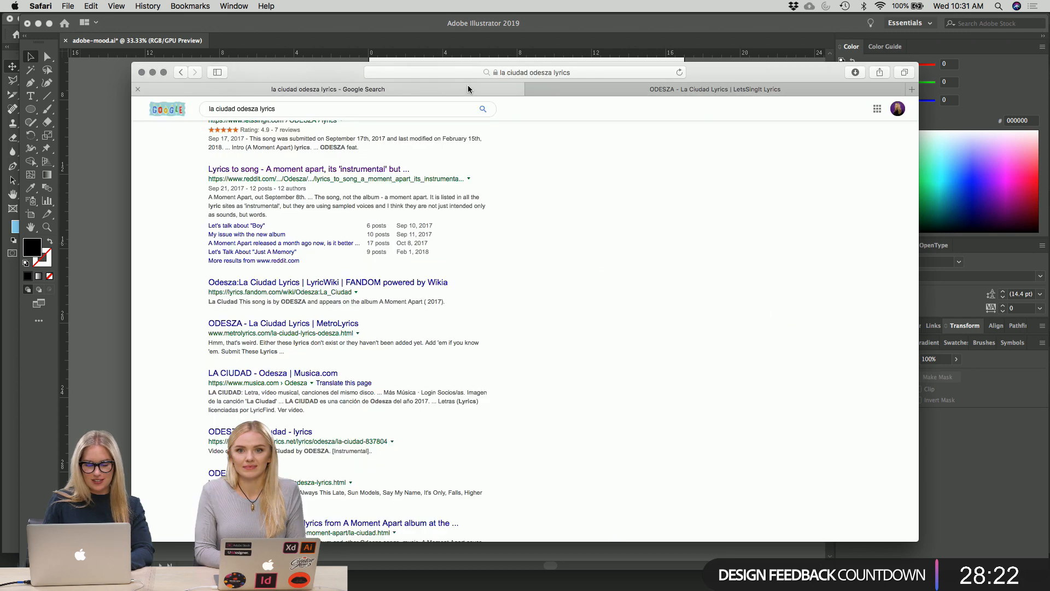
pyautogui.scroll(-3, 511, 185)
pyautogui.keyDown('super'); pyautogui.click(339, 253); pyautogui.keyUp('super')
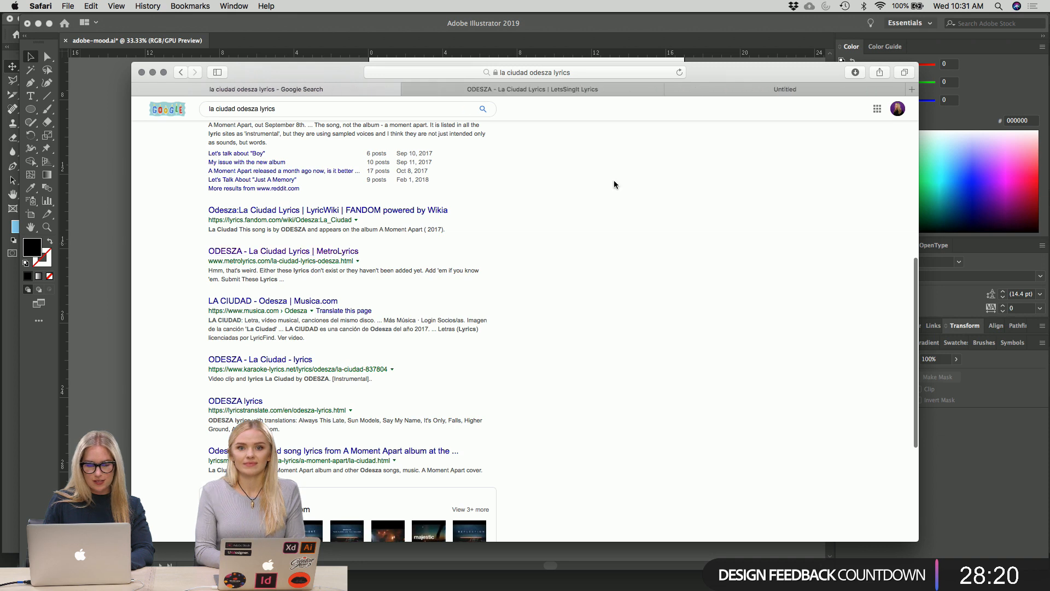
pyautogui.click(786, 91)
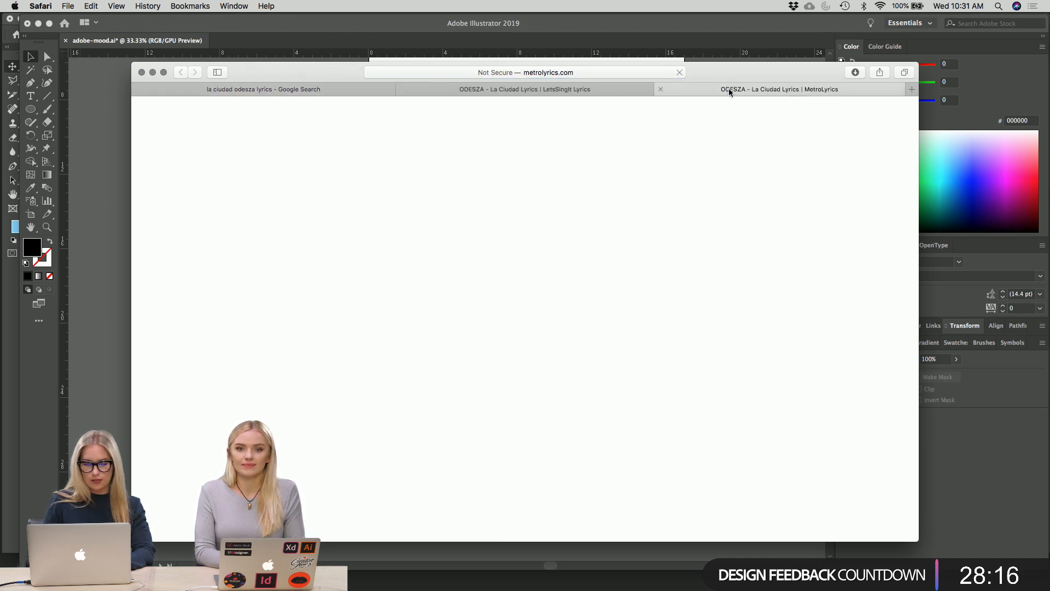
# - Close the LetsSingIt and MetroLyrics tabs after checking them
pyautogui.click(577, 89)
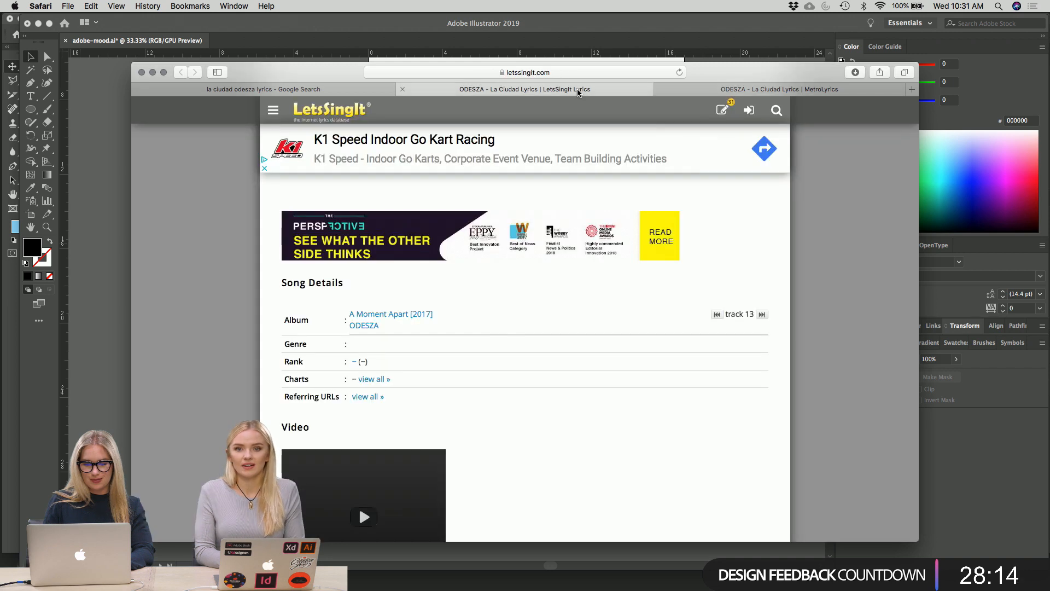
pyautogui.scroll(-15, 605, 265)
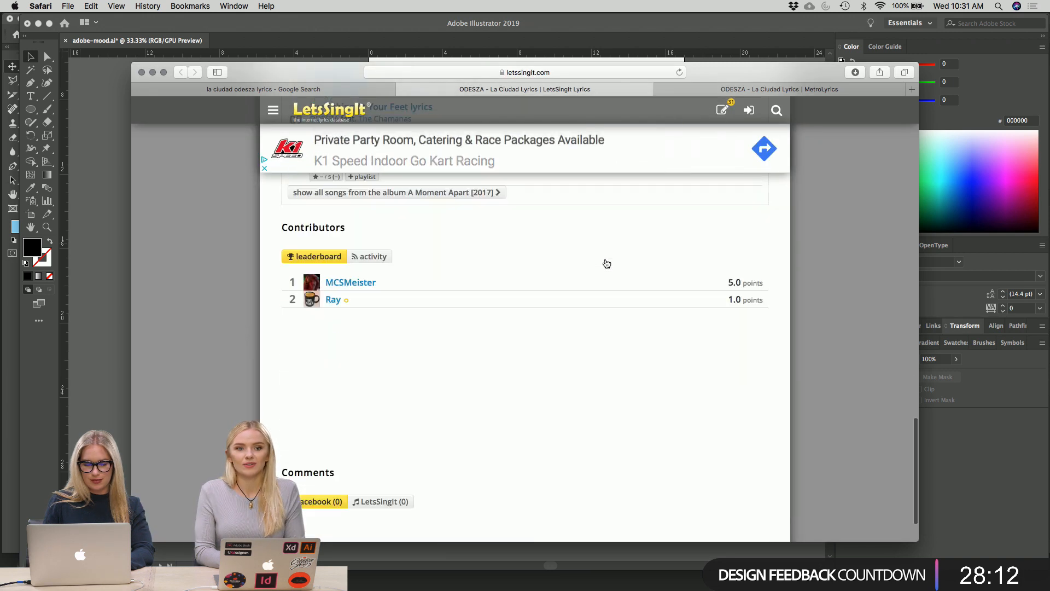
pyautogui.press('super+w')
pyautogui.scroll(-15, 641, 242)
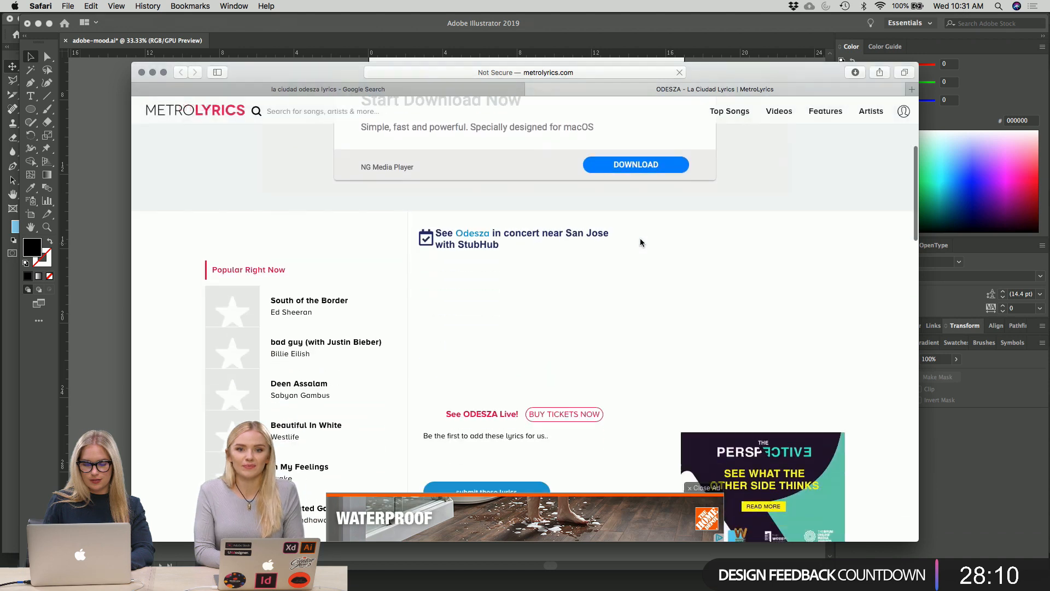
pyautogui.scroll(-10, 640, 242)
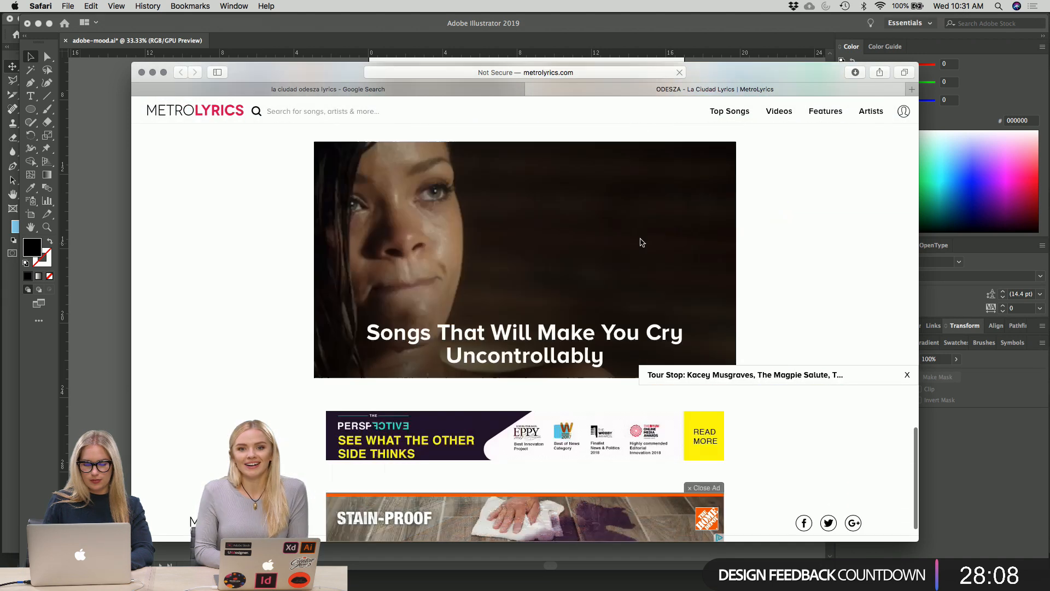
pyautogui.press('super+w')
# - Open the lyricsmusic La Ciudad lyrics result, review it, and close it
pyautogui.scroll(-4, 514, 251)
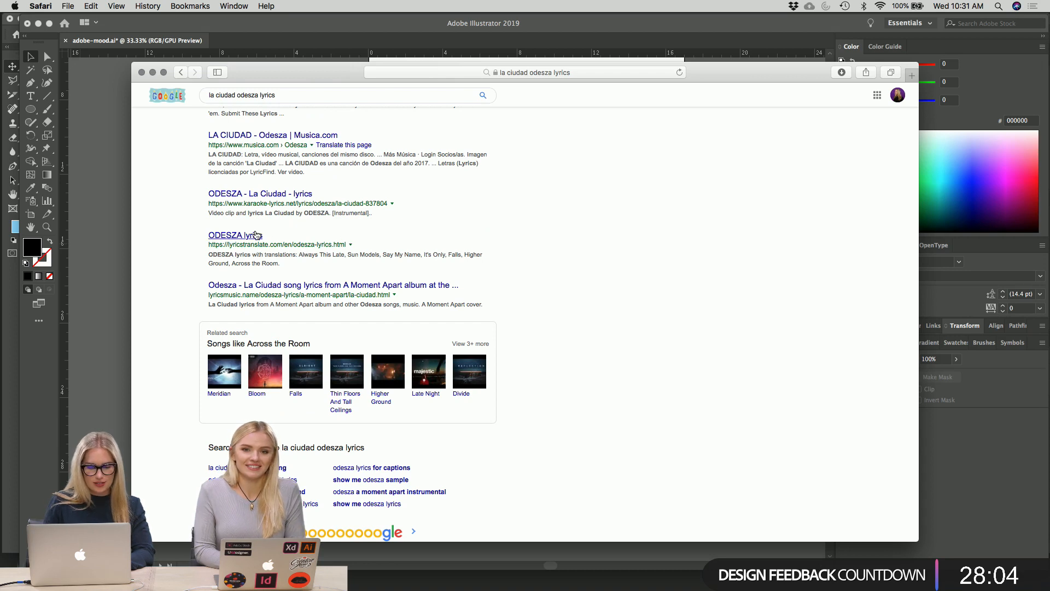
pyautogui.scroll(-2, 328, 230)
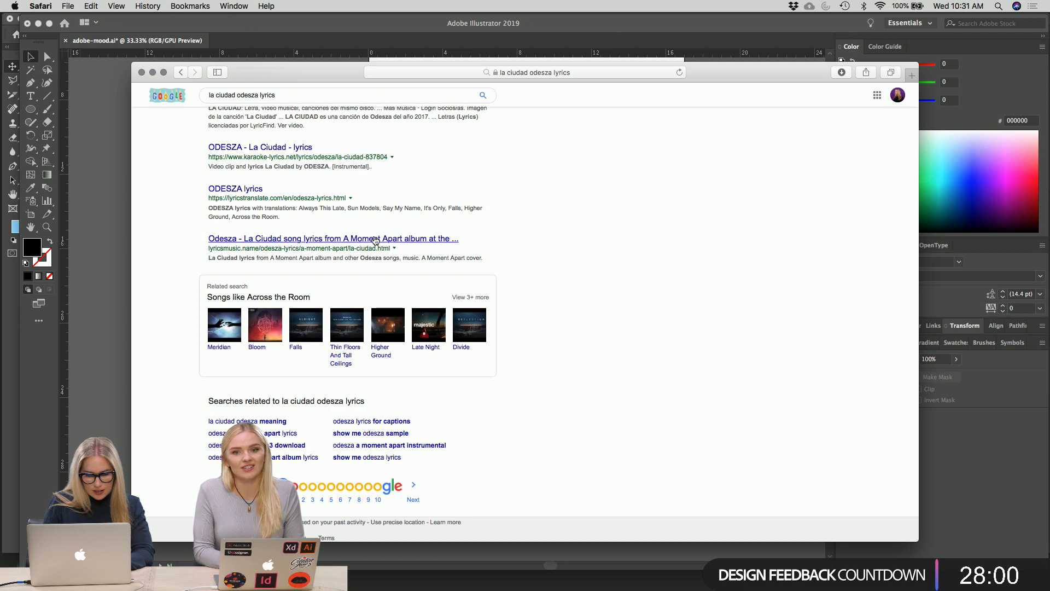
pyautogui.keyDown('super'); pyautogui.click(375, 239); pyautogui.keyUp('super')
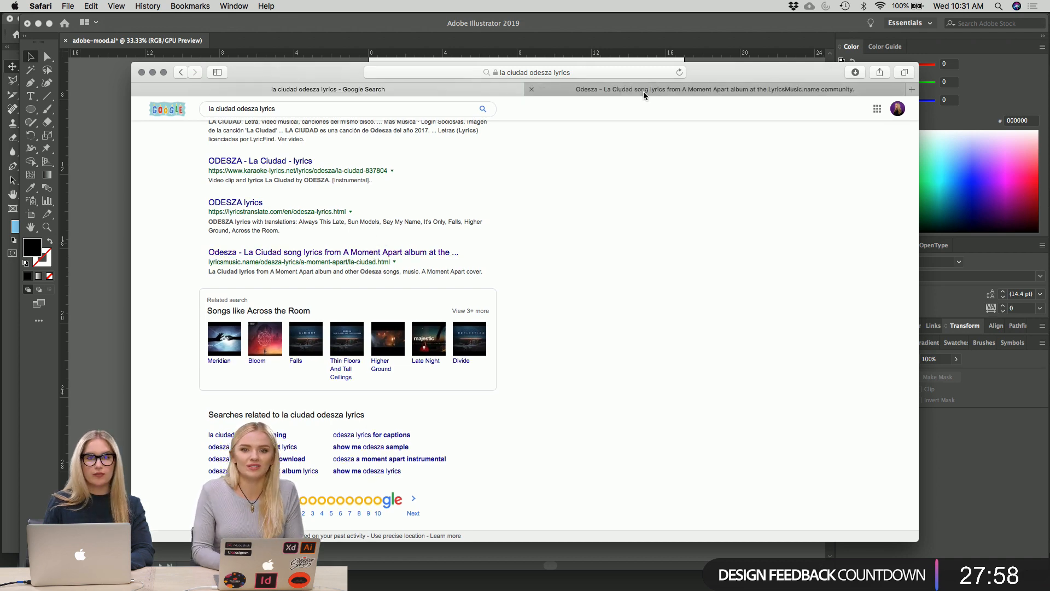
pyautogui.click(643, 91)
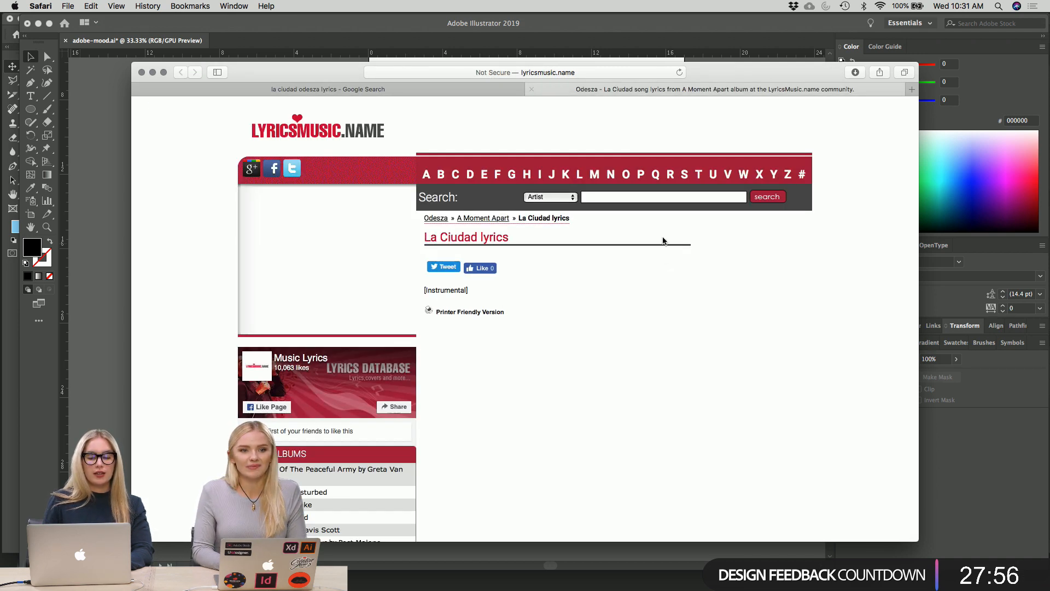
pyautogui.scroll(-10, 667, 260)
pyautogui.scroll(10, 667, 260)
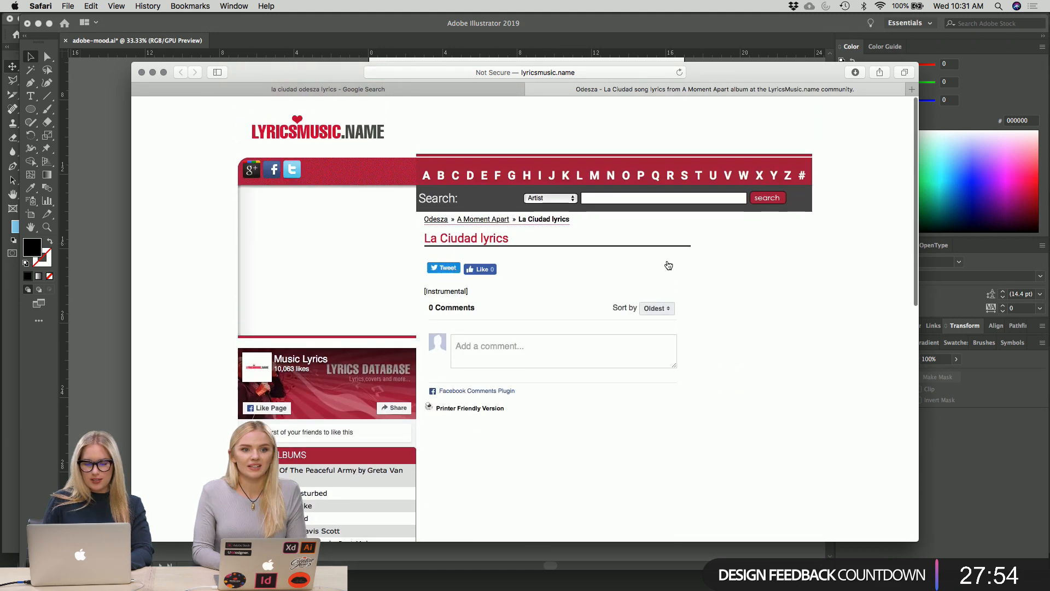
pyautogui.scroll(-5, 667, 263)
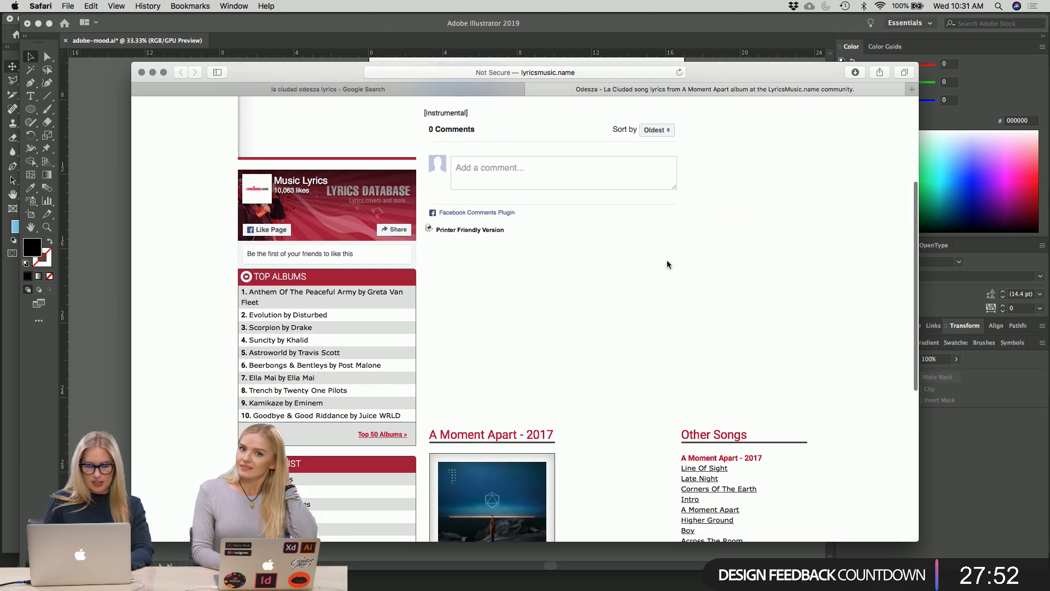
pyautogui.scroll(-1, 667, 264)
pyautogui.press('super+w')
# - Scroll to the bottom of the 'la ciudad odesza lyrics' results page
pyautogui.scroll(3, 668, 264)
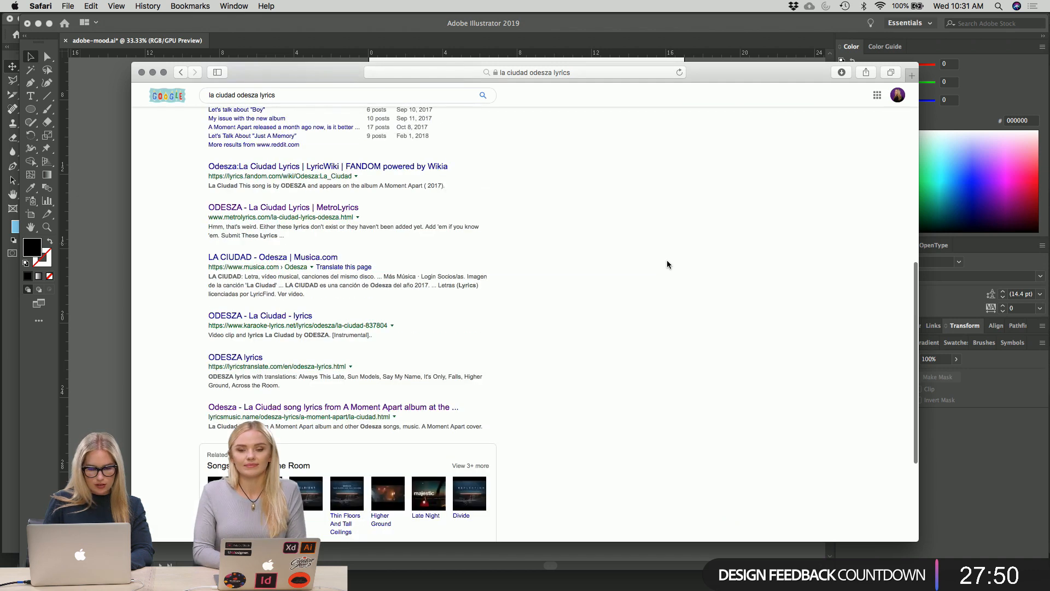
pyautogui.scroll(-2, 602, 263)
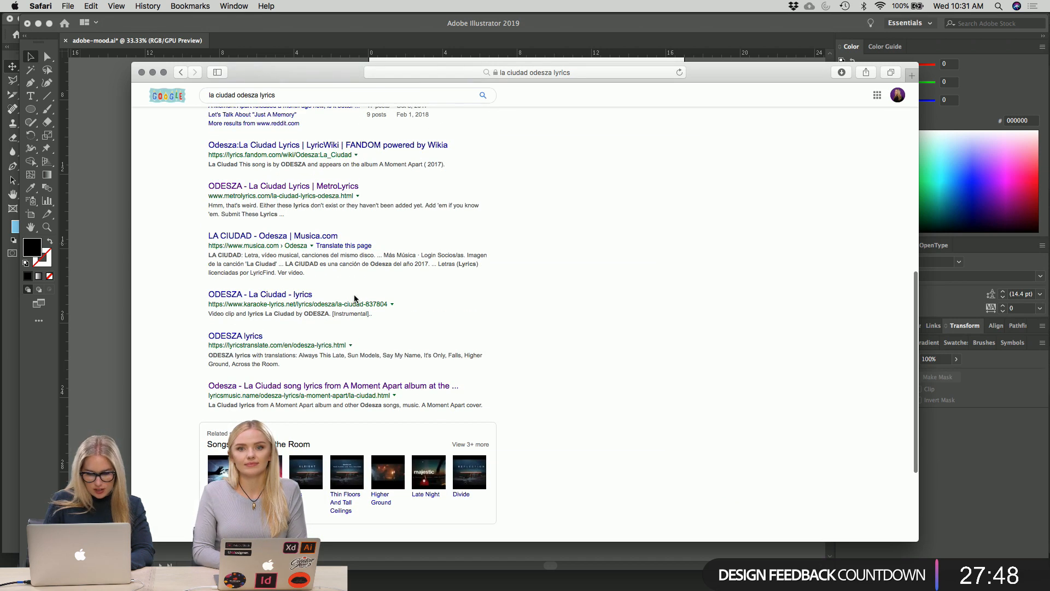
pyautogui.scroll(-1, 355, 298)
pyautogui.scroll(-2, 303, 302)
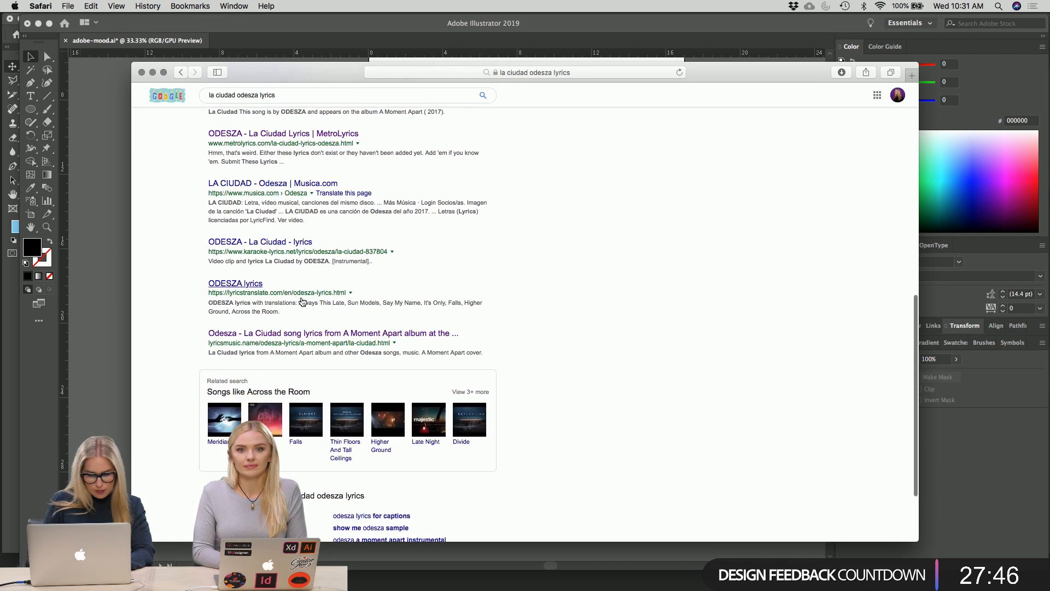
pyautogui.scroll(-5, 303, 300)
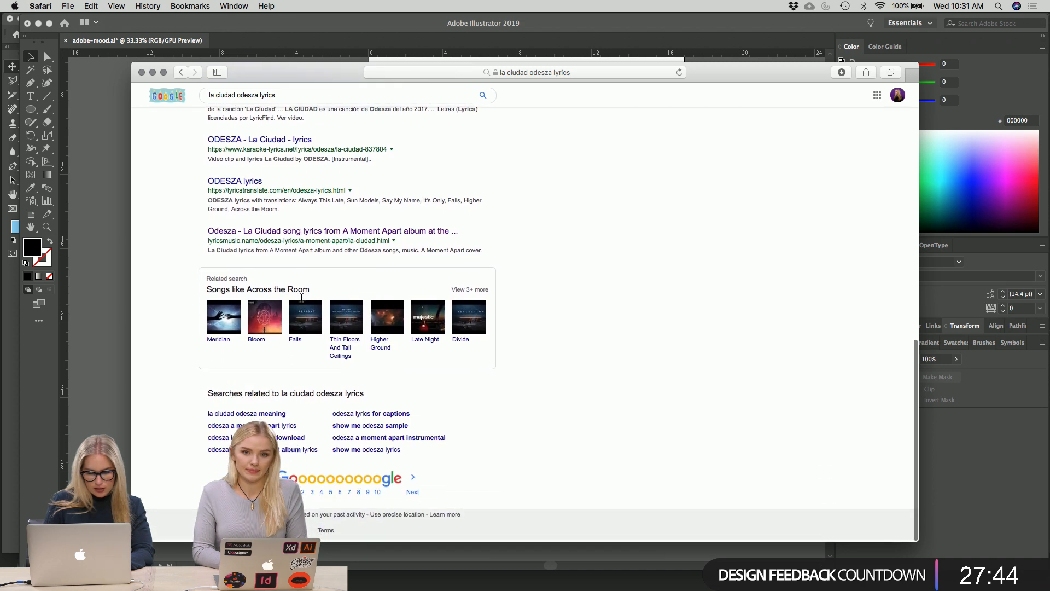
# - Go to Google's second results page and open the Lyrics On Demand result
pyautogui.click(334, 486)
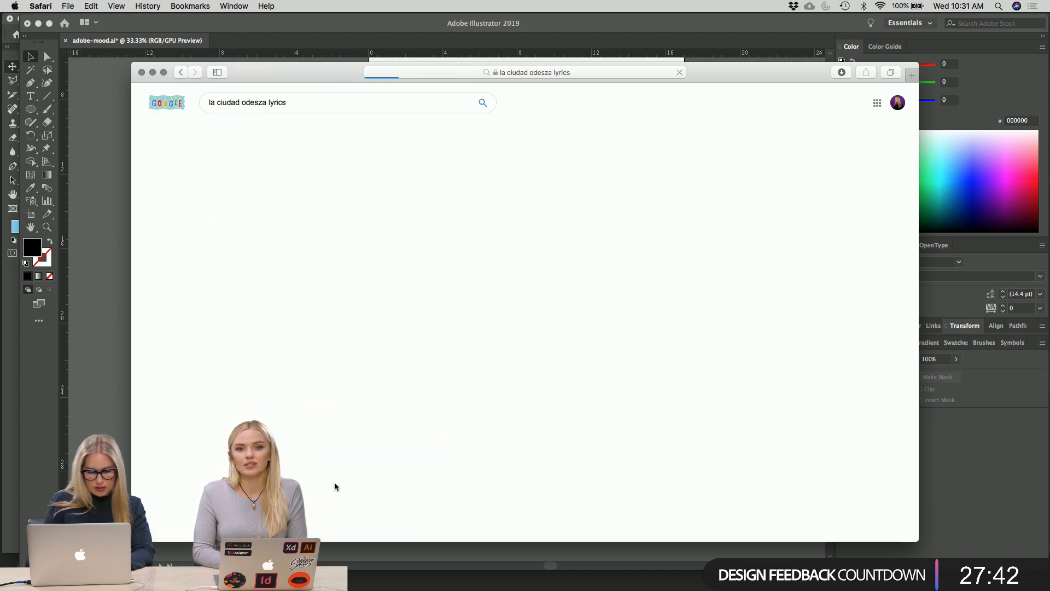
pyautogui.scroll(-3, 450, 342)
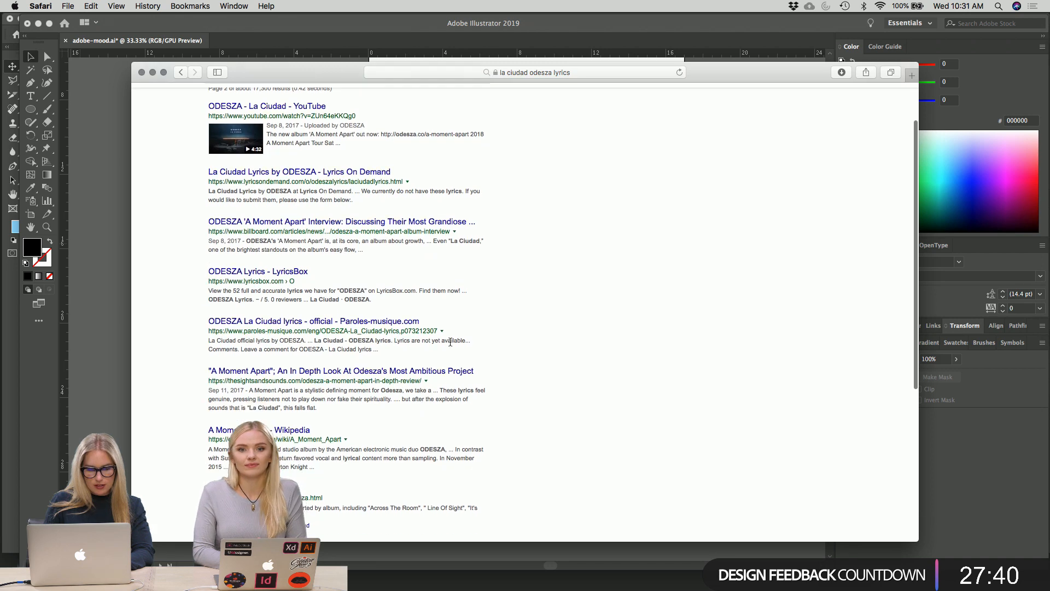
pyautogui.keyDown('super'); pyautogui.click(301, 172); pyautogui.keyUp('super')
pyautogui.click(672, 89)
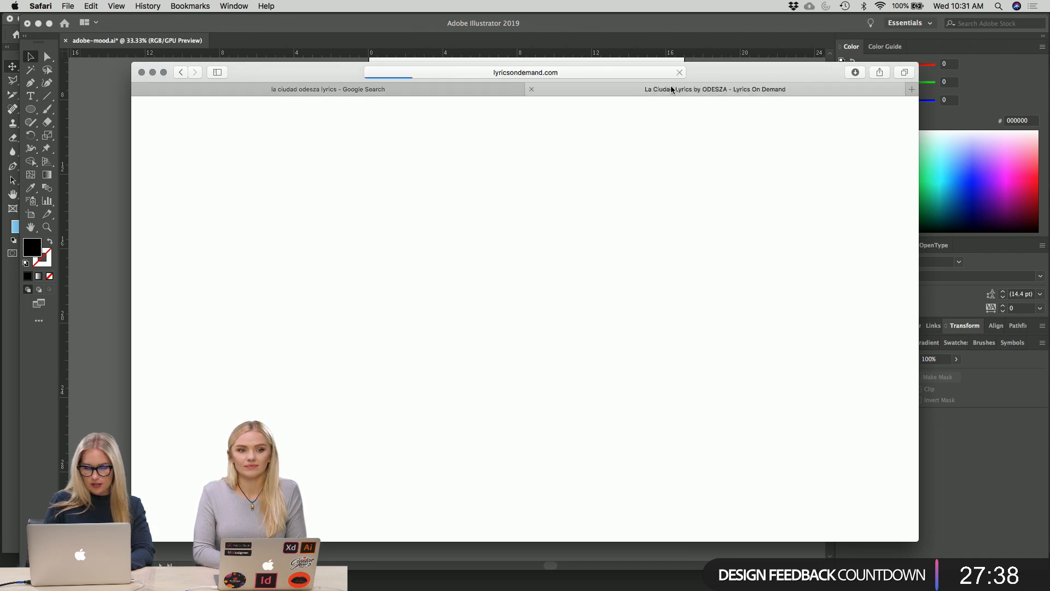
# - Review the Lyrics On Demand page, close it, and hide Safari to reveal Illustrator
pyautogui.scroll(-6, 675, 238)
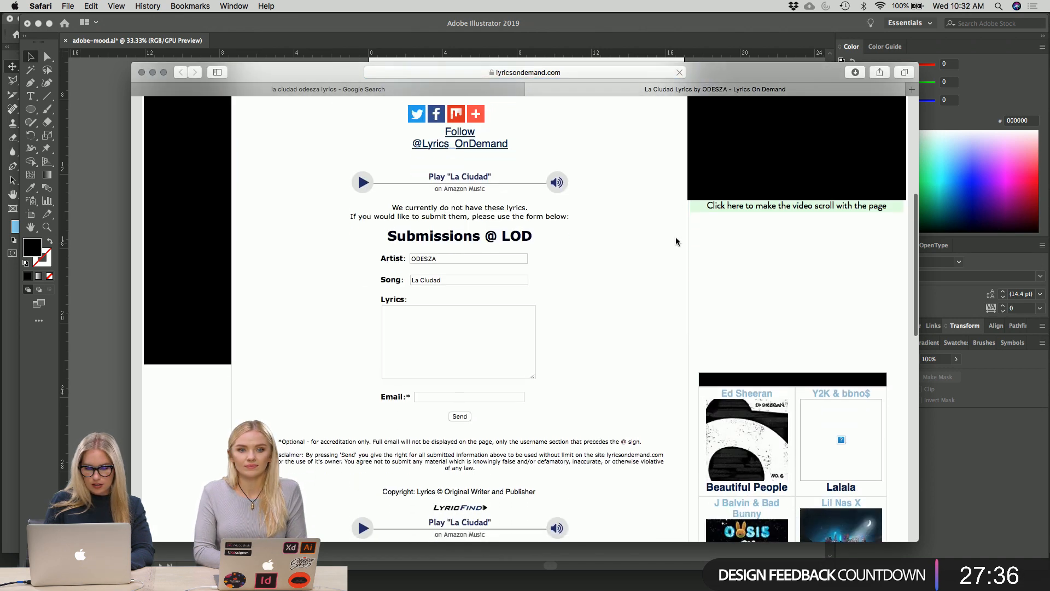
pyautogui.scroll(-10, 675, 237)
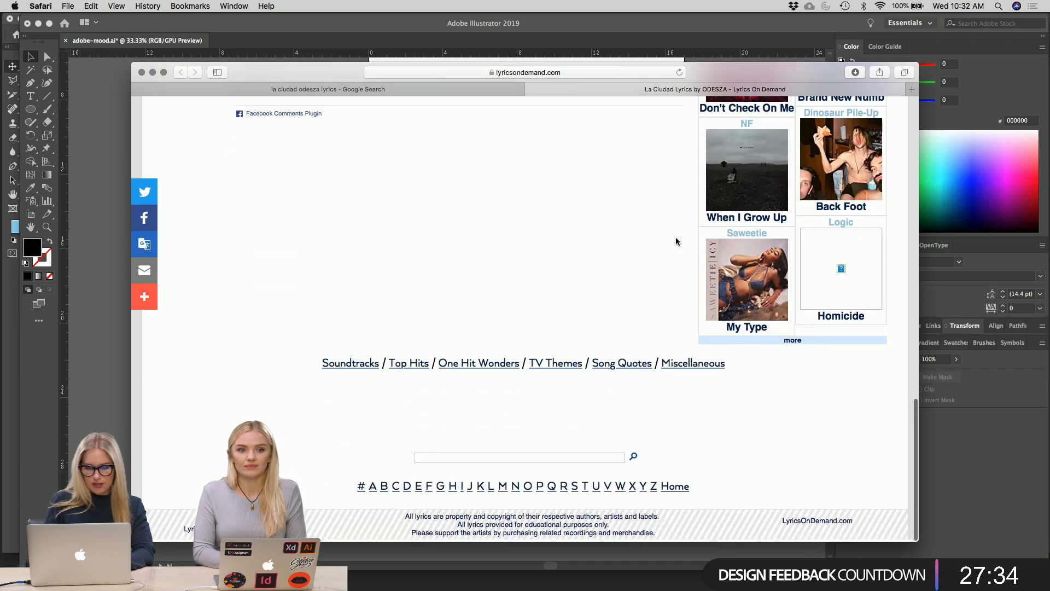
pyautogui.scroll(15, 676, 241)
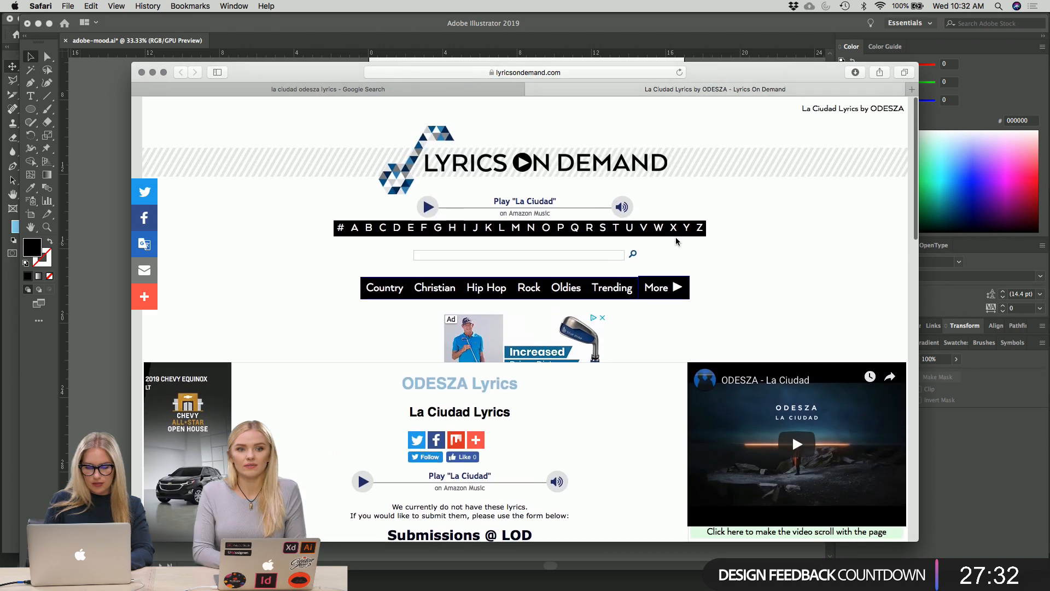
pyautogui.press('super+w')
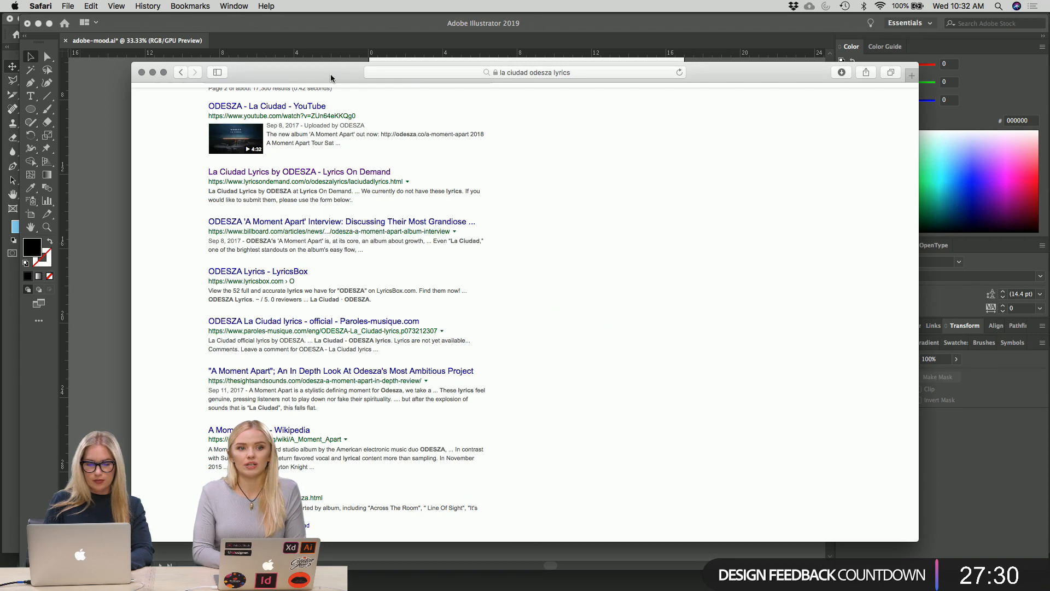
pyautogui.moveTo(330, 77); pyautogui.dragTo(304, 74)
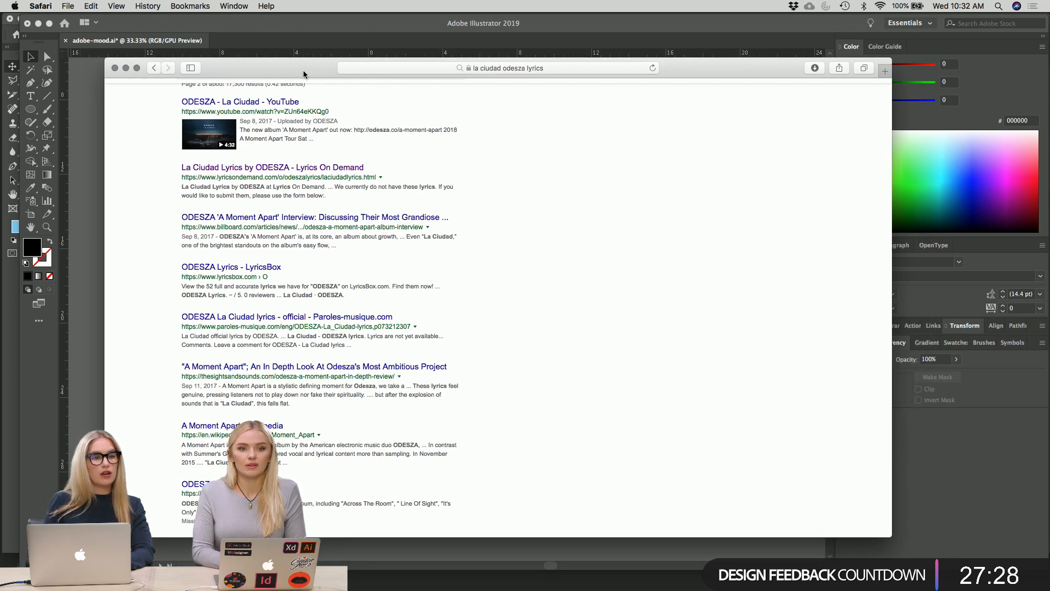
pyautogui.press('super+w')
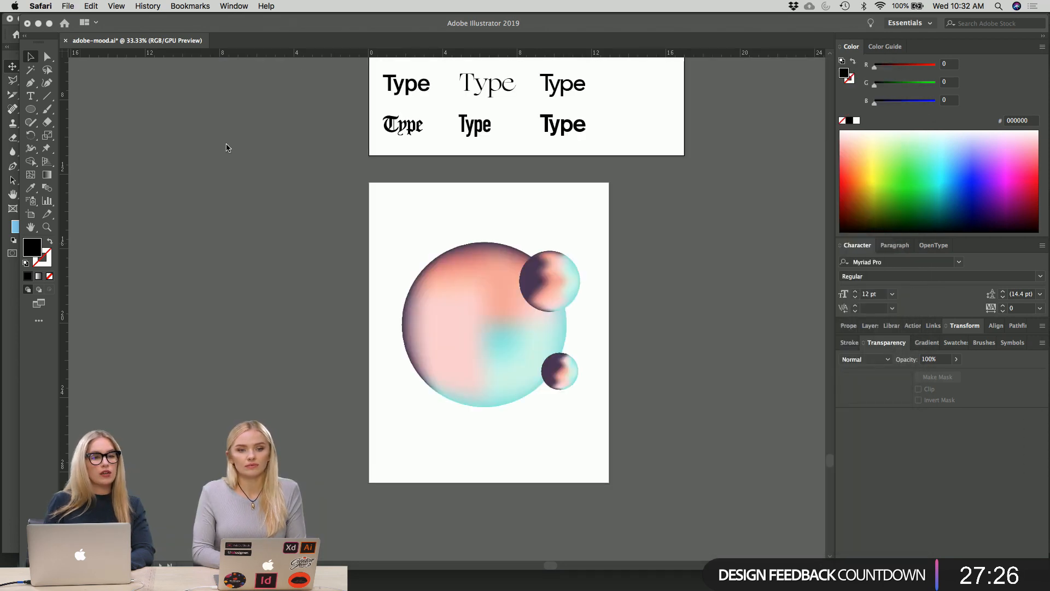
# - Alt-drag a copy of the bold Akzidenz-Grotesk 'Type' sample to the poster's upper right, redoing a misplaced copy
pyautogui.click(233, 173)
pyautogui.scroll(-2, 233, 175)
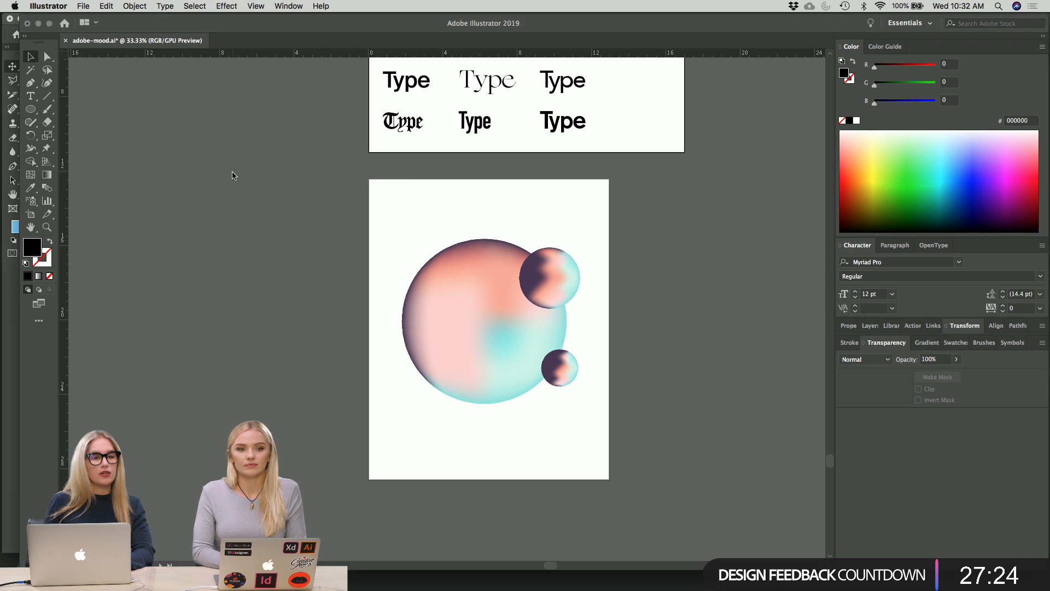
pyautogui.scroll(-1, 233, 175)
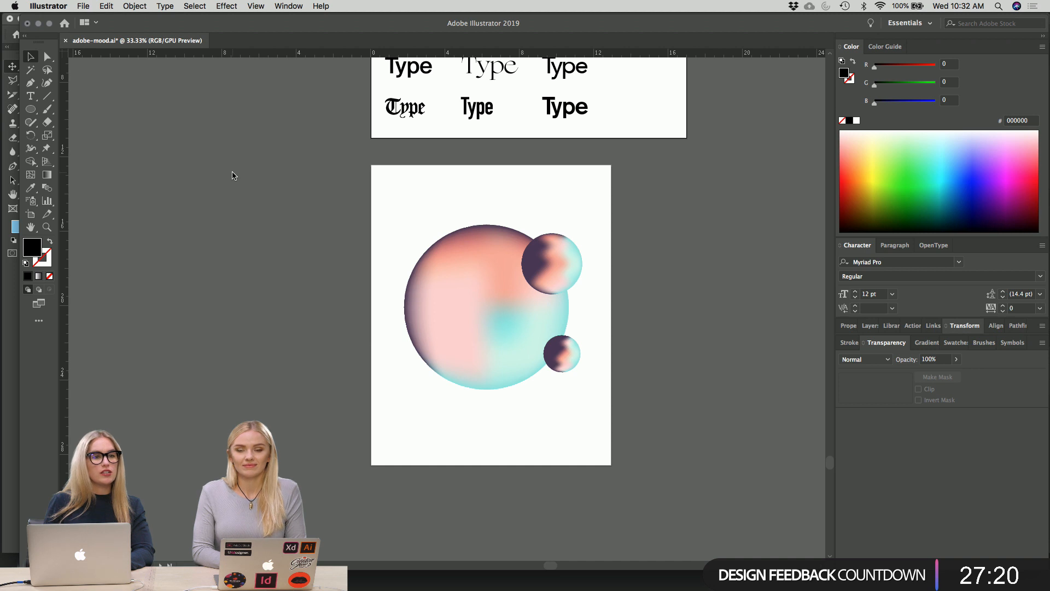
pyautogui.scroll(-5, 232, 175)
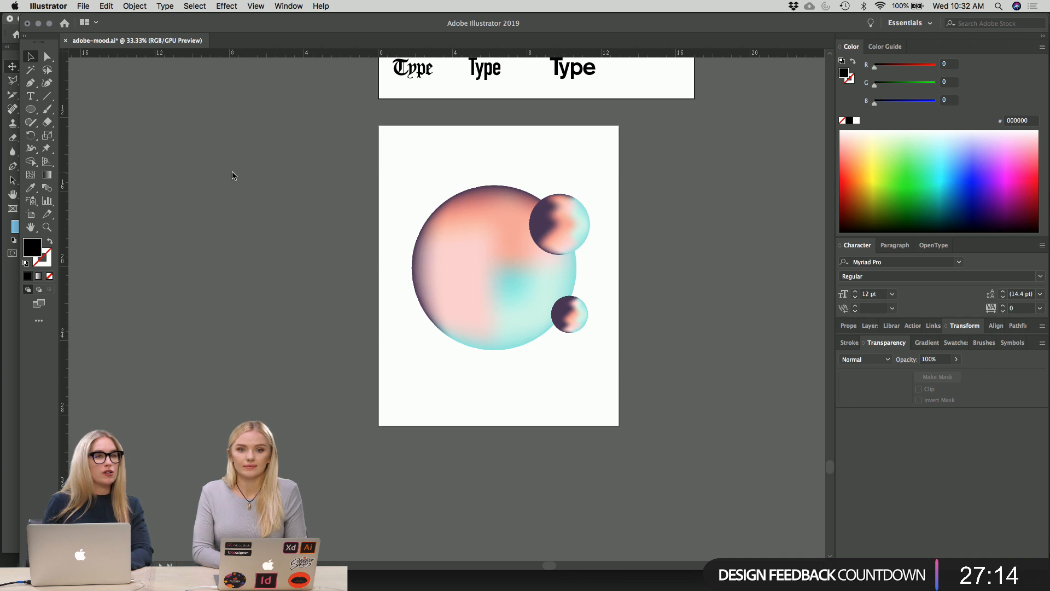
pyautogui.scroll(-3, 233, 175)
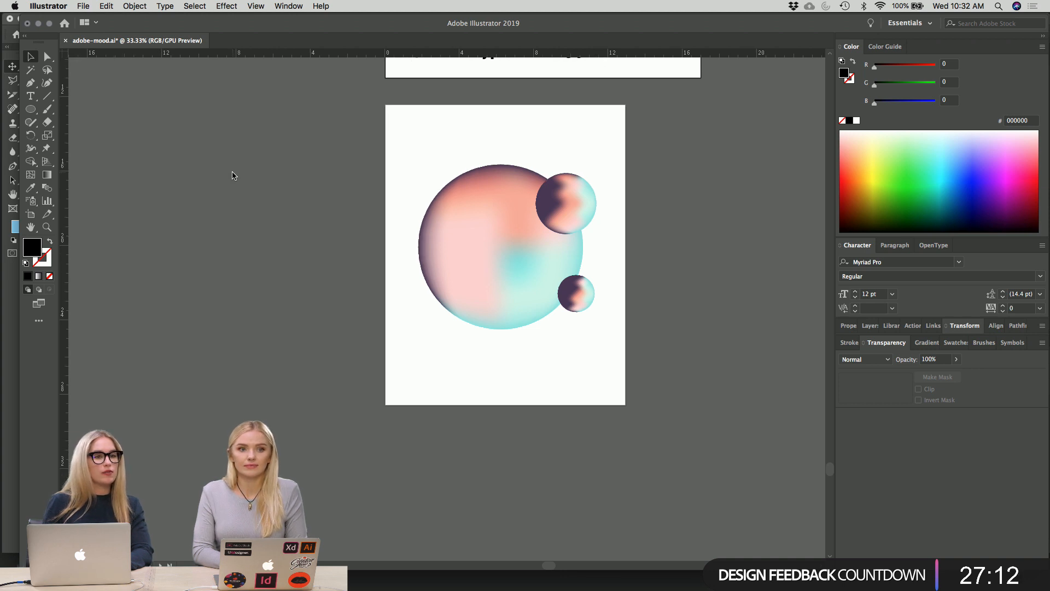
pyautogui.scroll(10, 224, 239)
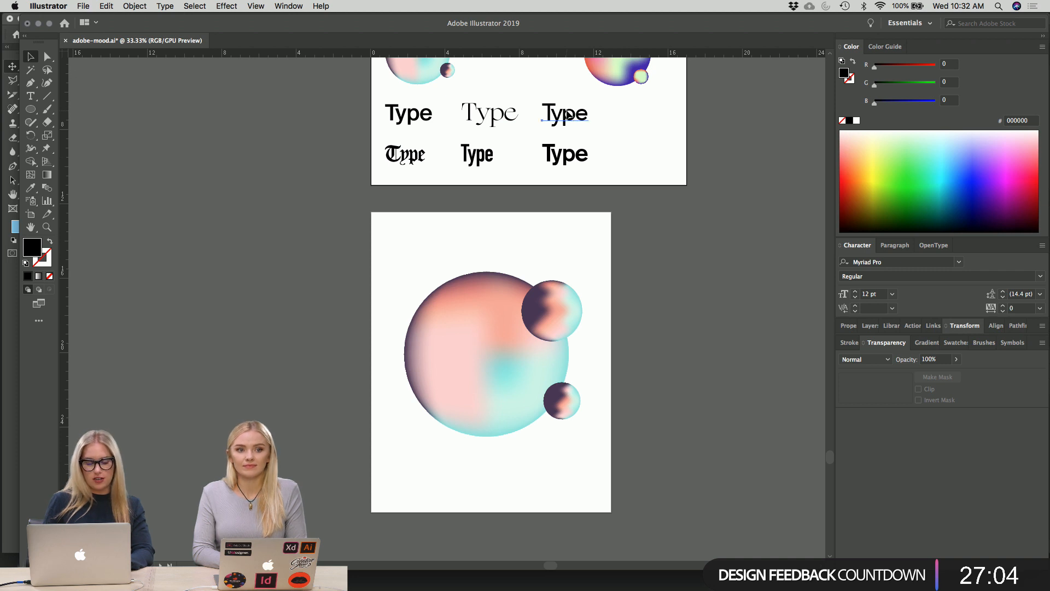
pyautogui.moveTo(567, 115); pyautogui.dragTo(495, 251)
pyautogui.press('Delete')
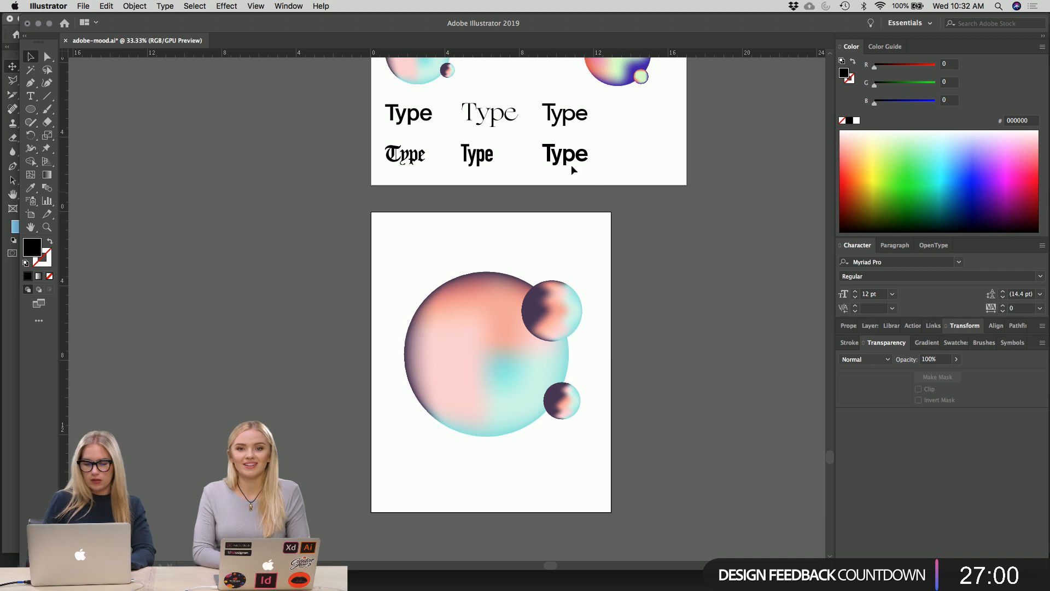
pyautogui.moveTo(564, 154); pyautogui.dragTo(566, 258)
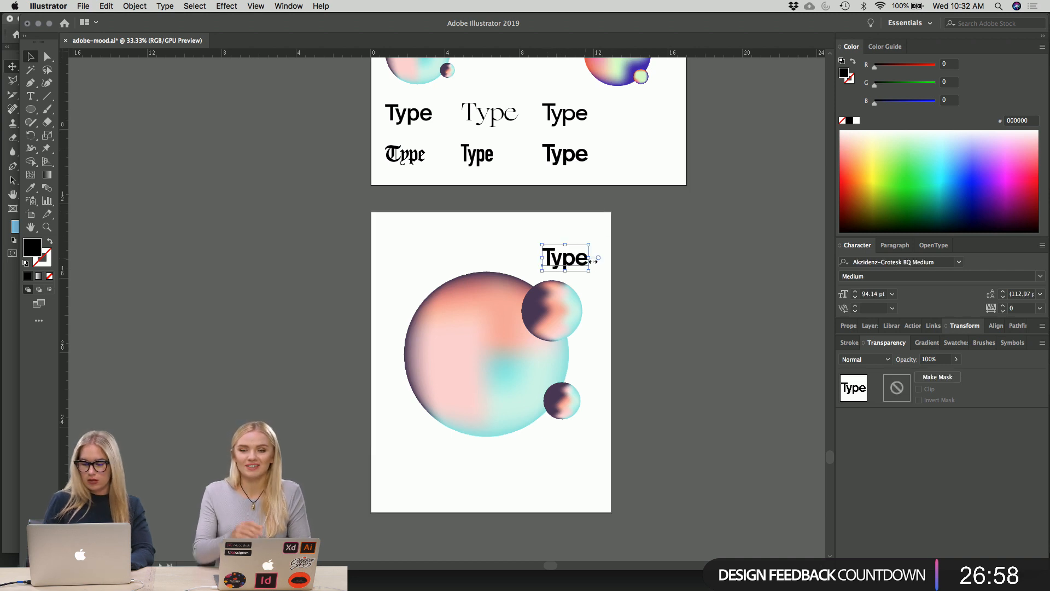
# - Retype the bold Akzidenz copy on the poster to read 'Change'
pyautogui.doubleClick(572, 257)
pyautogui.doubleClick(572, 257)
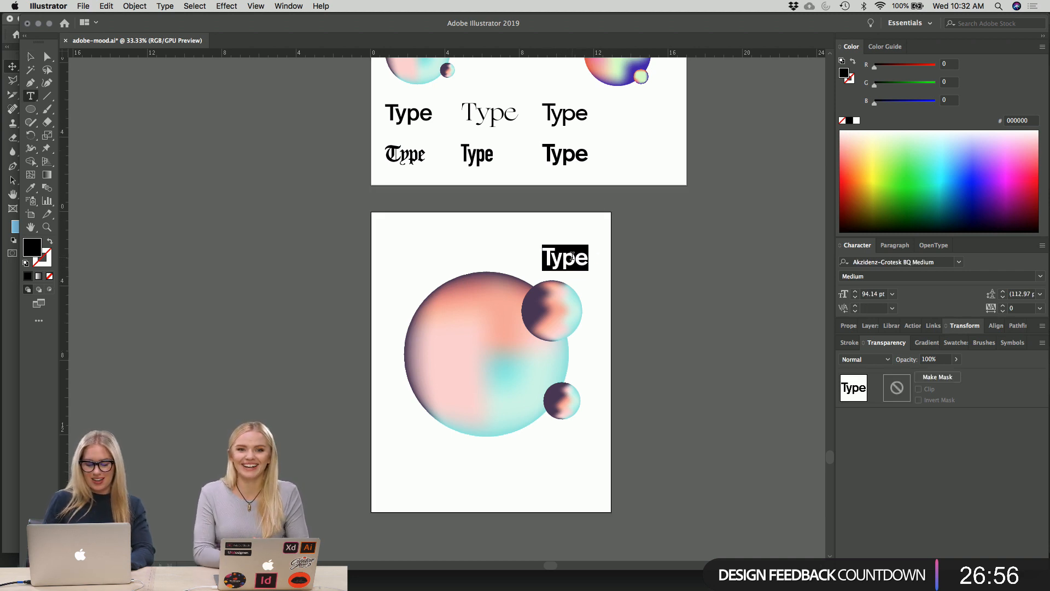
pyautogui.write('C')
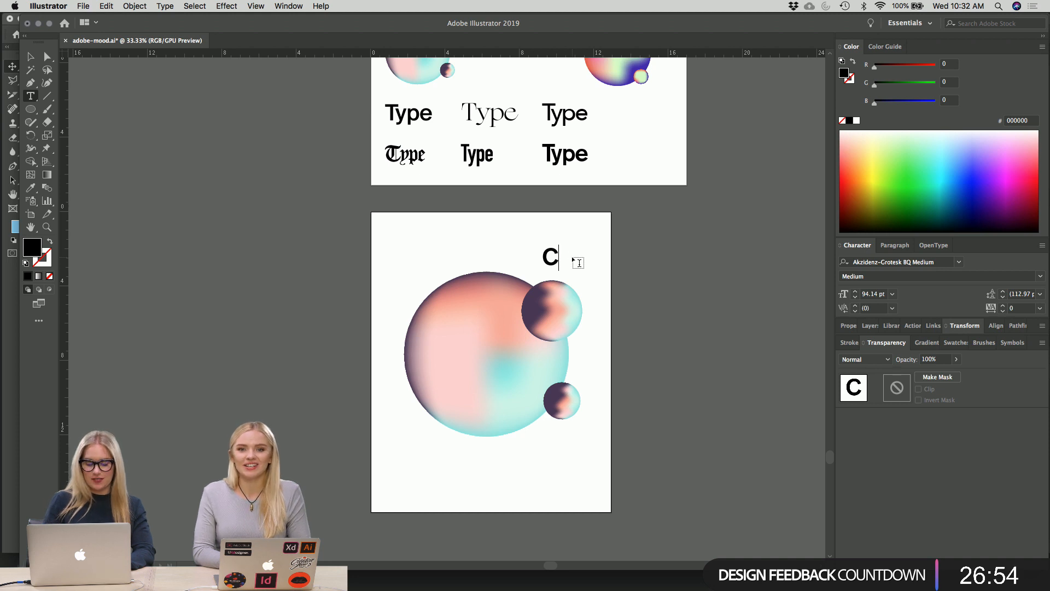
pyautogui.write('hange')
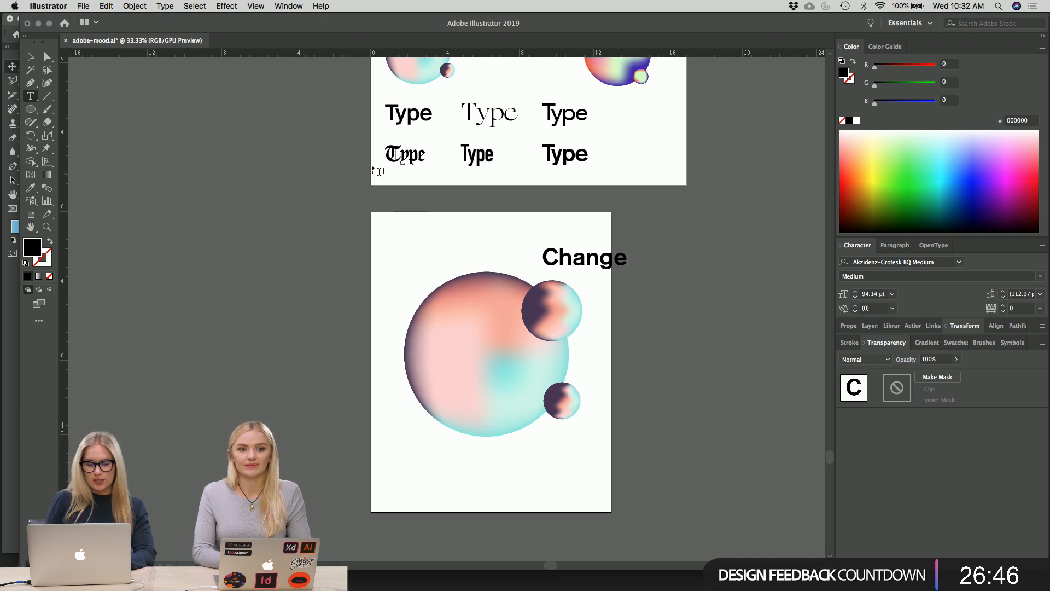
pyautogui.click(30, 57)
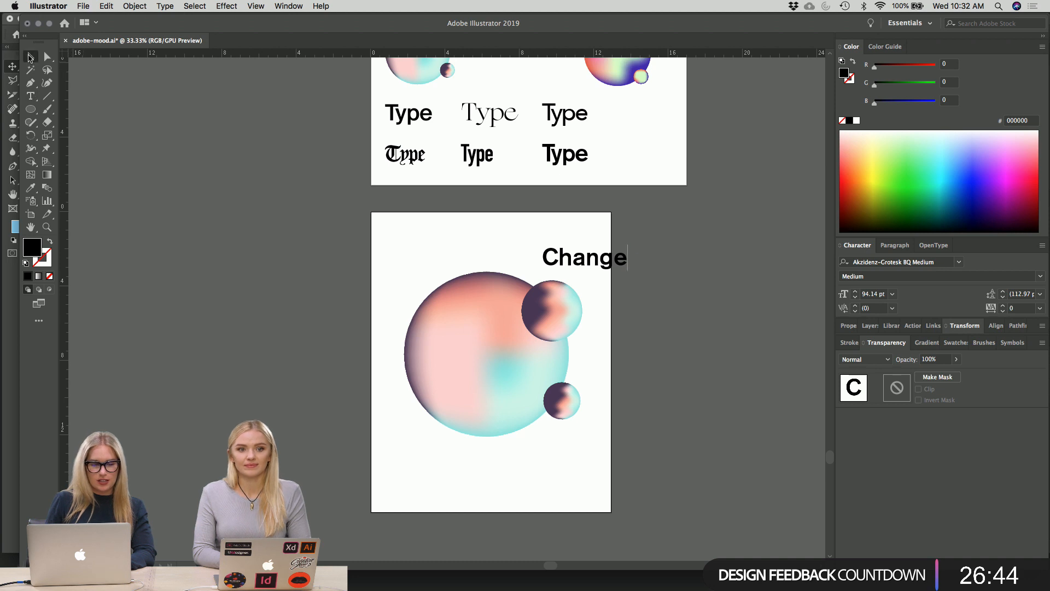
pyautogui.click(192, 171)
pyautogui.scroll(1, 191, 171)
# - Copy the serif Ogg Roman 'Type' sample onto the poster and retype it as 'Change'
pyautogui.moveTo(474, 145); pyautogui.dragTo(471, 278)
pyautogui.doubleClick(471, 278)
pyautogui.write('Cha')
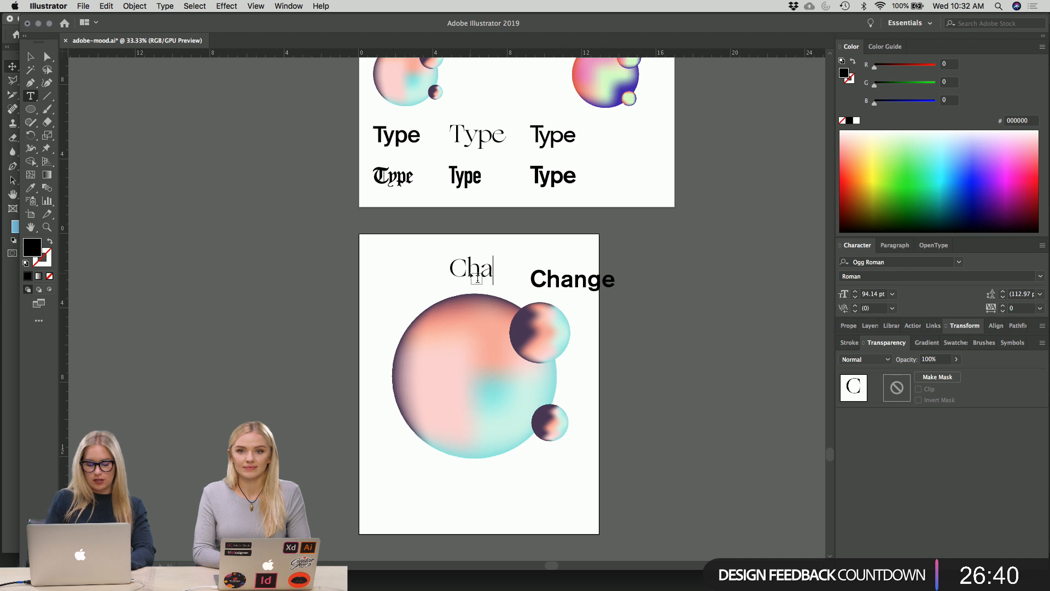
pyautogui.write('nge')
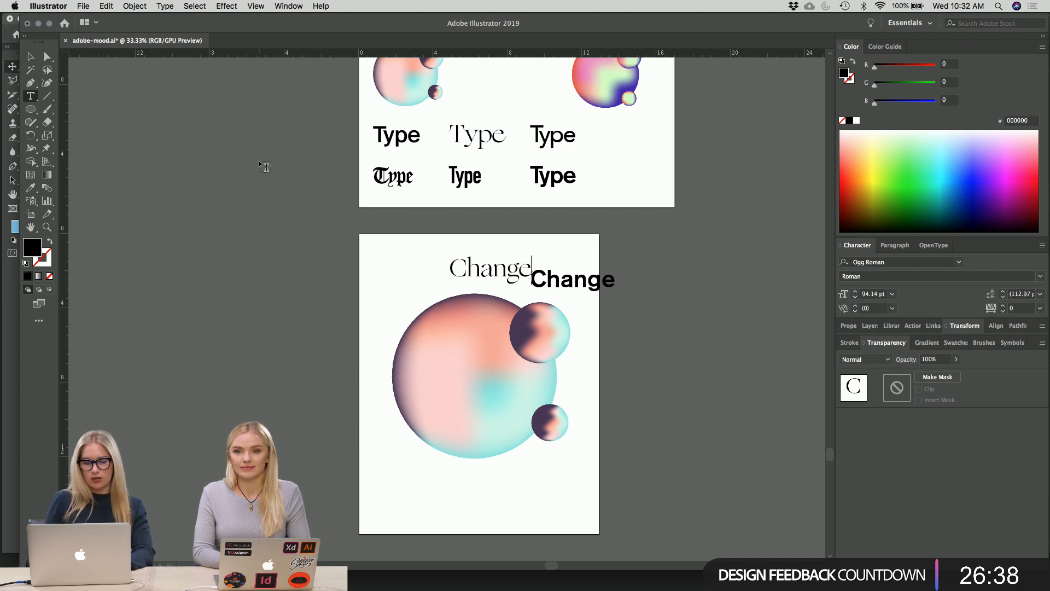
pyautogui.click(31, 57)
pyautogui.click(180, 224)
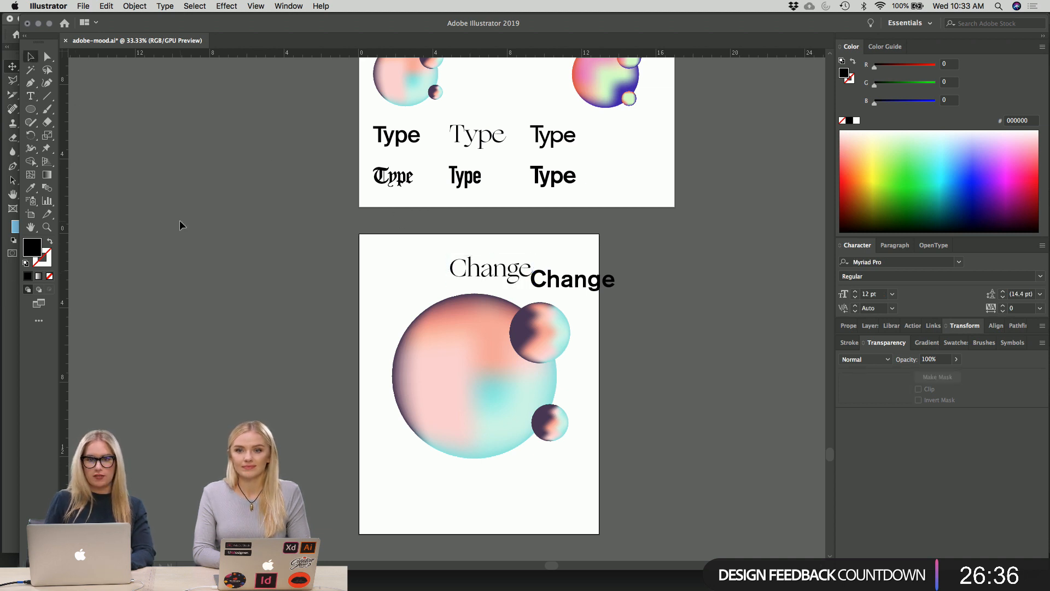
# - Move the bold Akzidenz 'Change' off the artboard
pyautogui.scroll(-2, 244, 297)
pyautogui.hscroll(1, 244, 298)
pyautogui.moveTo(579, 256); pyautogui.dragTo(688, 488)
pyautogui.scroll(-2, 605, 496)
pyautogui.hscroll(-1, 605, 496)
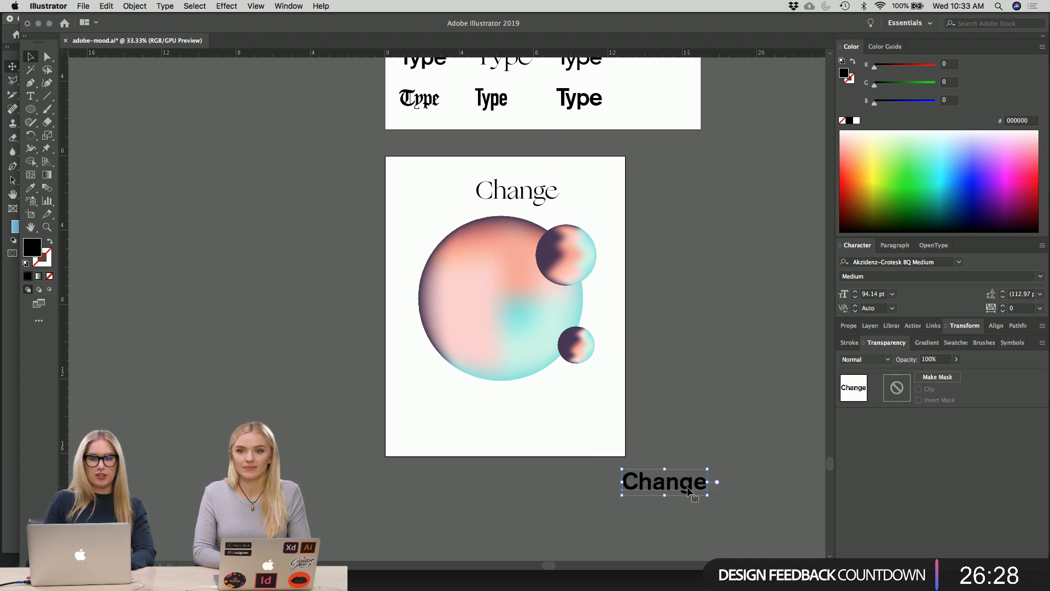
# - Delete the bold Akzidenz 'Change', leaving the serif Ogg 'Change' above the spheres
pyautogui.press('Delete')
pyautogui.scroll(2, 687, 487)
pyautogui.hscroll(1, 687, 487)
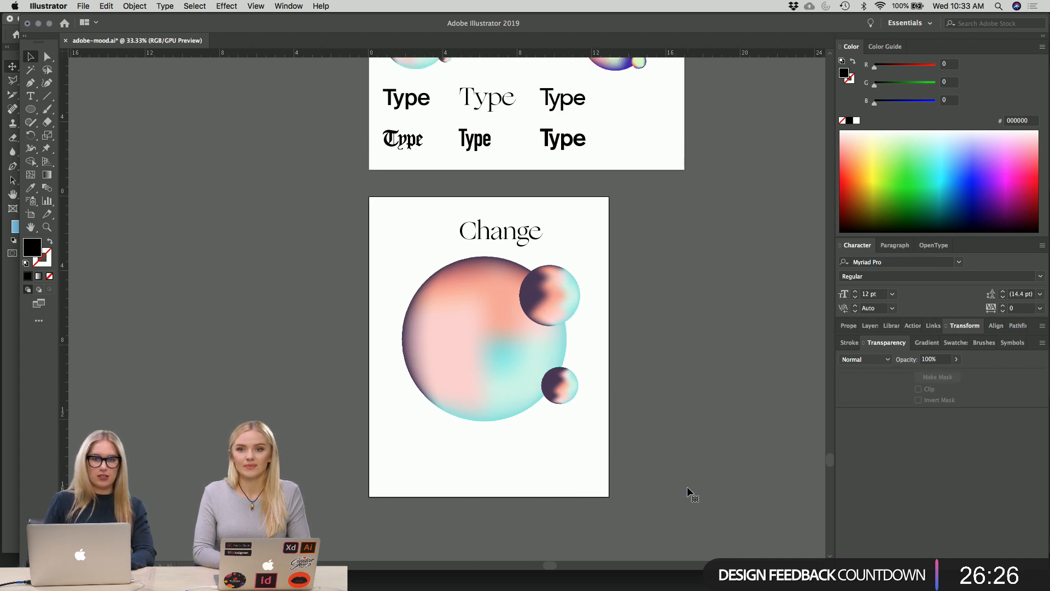
pyautogui.click(510, 234)
pyautogui.click(618, 234)
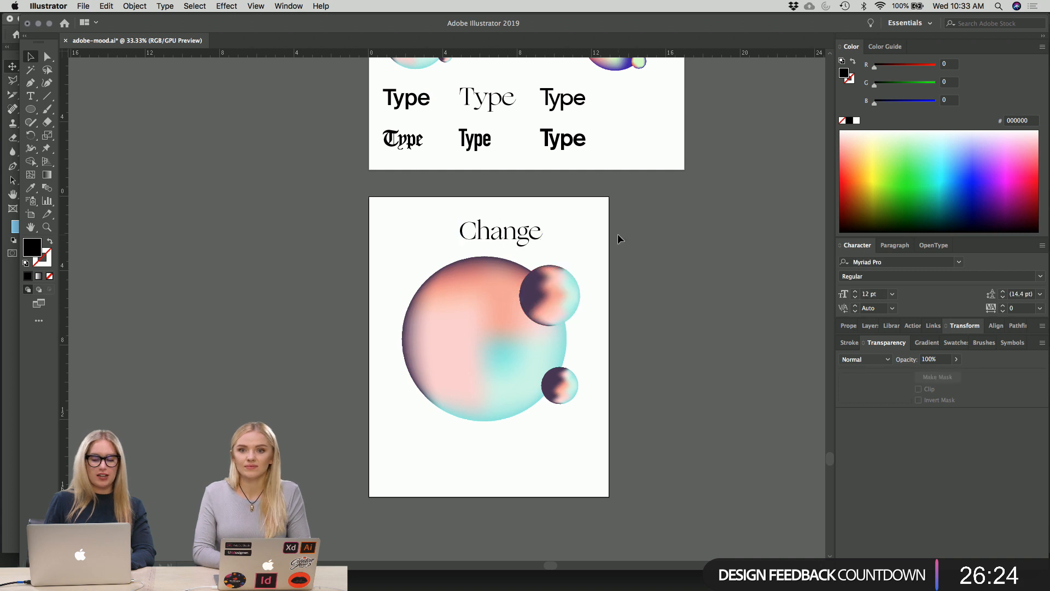
pyautogui.click(514, 239)
pyautogui.click(553, 239)
pyautogui.scroll(1, 553, 238)
pyautogui.hscroll(2, 553, 237)
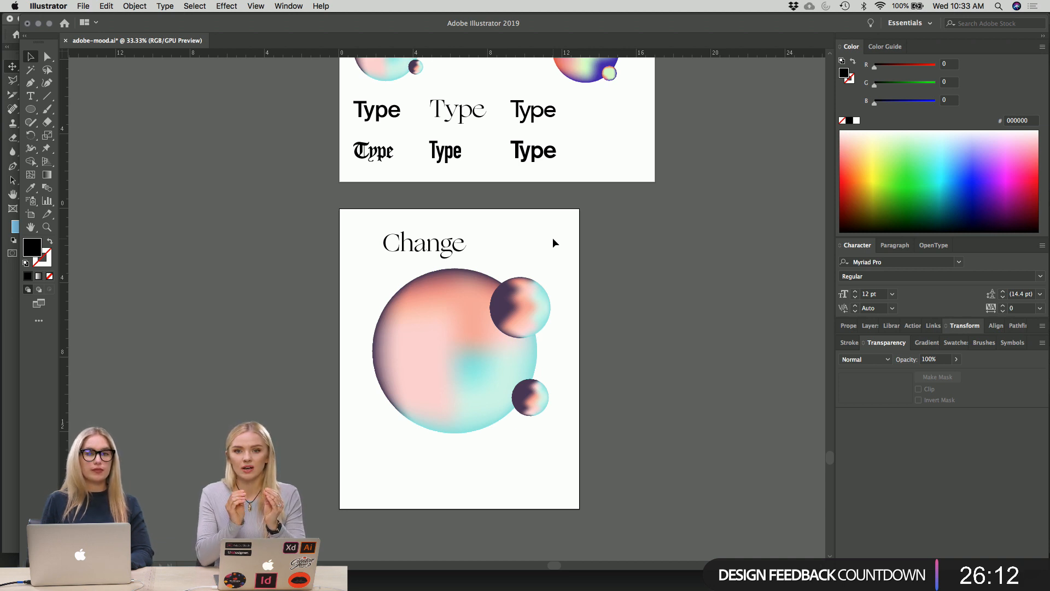
pyautogui.scroll(-1, 554, 242)
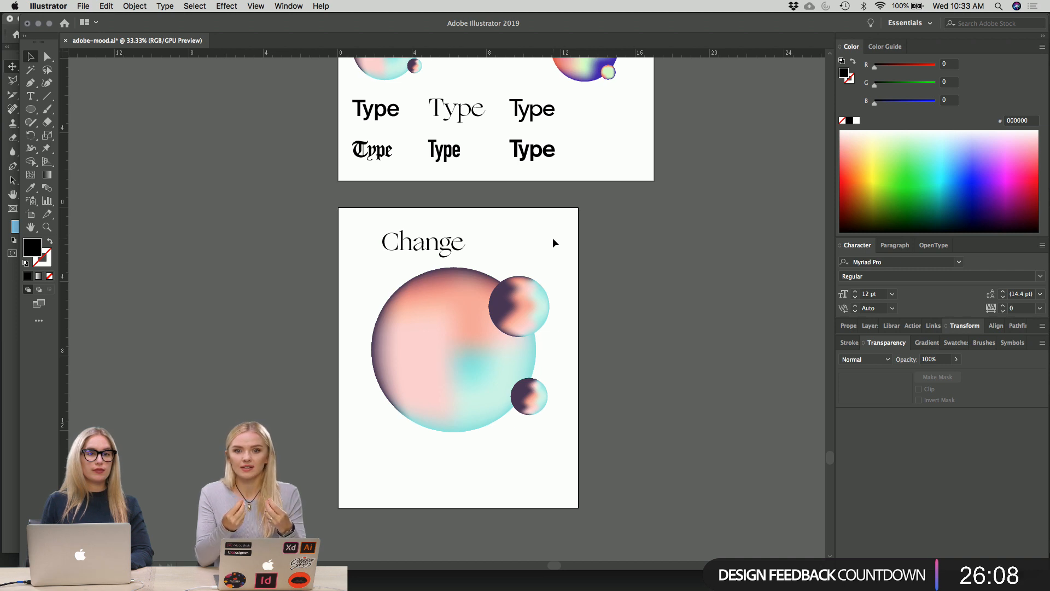
pyautogui.scroll(-5, 553, 237)
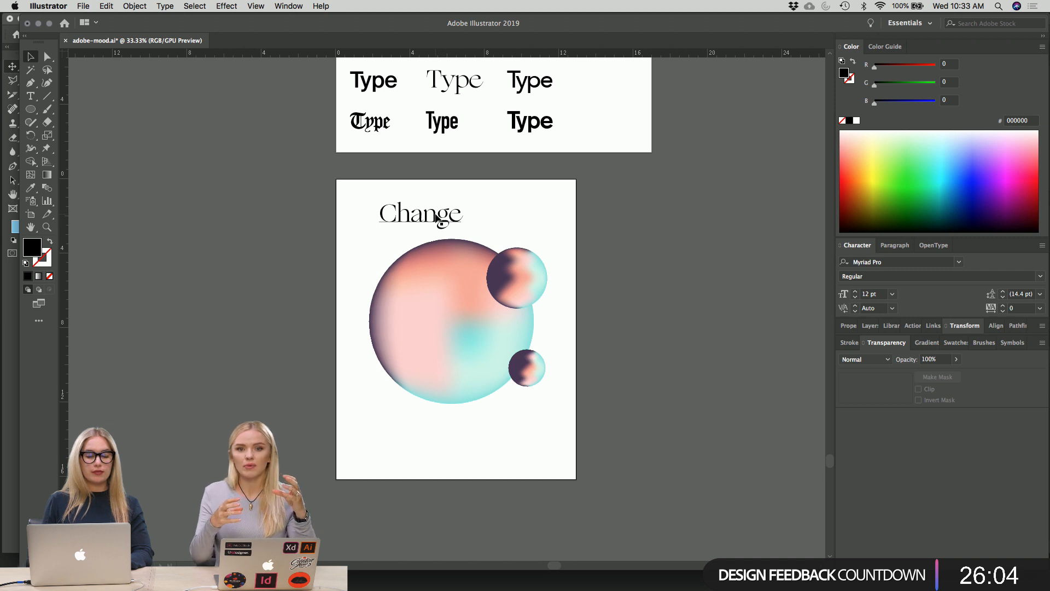
# - Duplicate the serif Change below the spheres and retype it as 'CHANGE'
pyautogui.moveTo(436, 219); pyautogui.dragTo(436, 442)
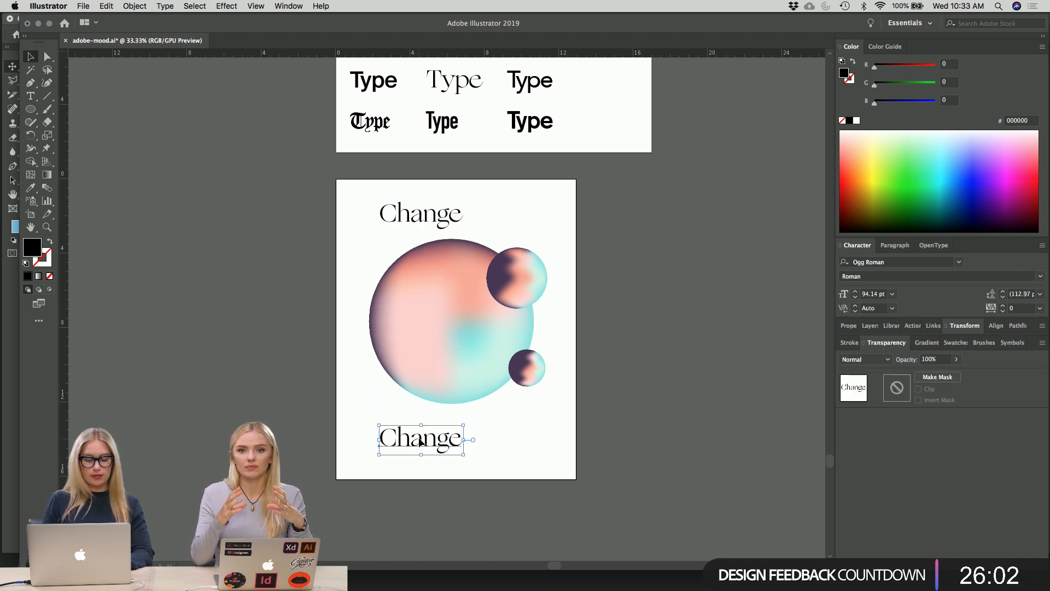
pyautogui.doubleClick(419, 438)
pyautogui.doubleClick(418, 438)
pyautogui.write('CHANGE')
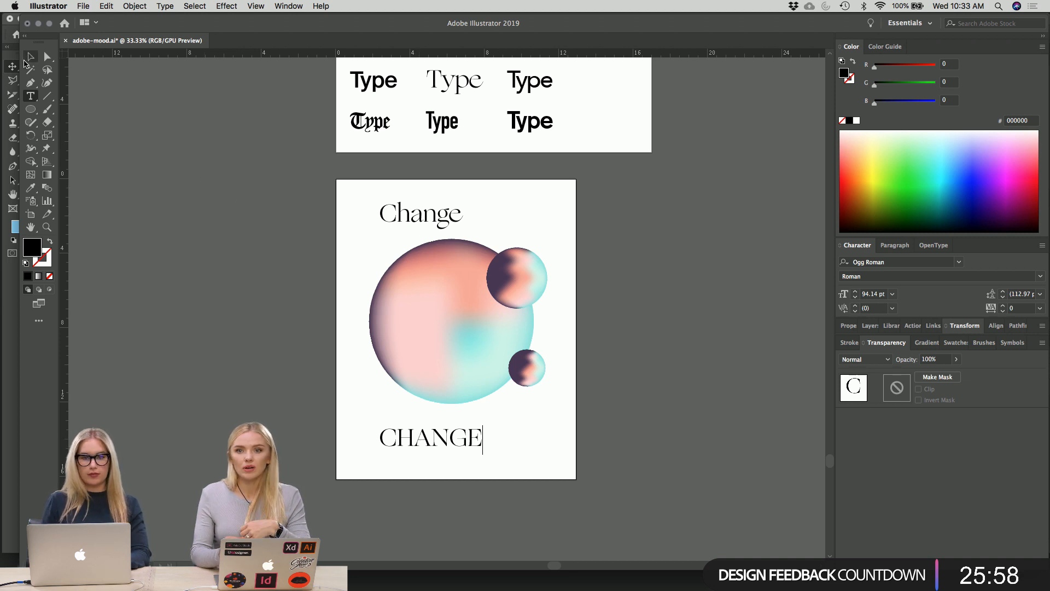
pyautogui.click(31, 56)
pyautogui.click(263, 232)
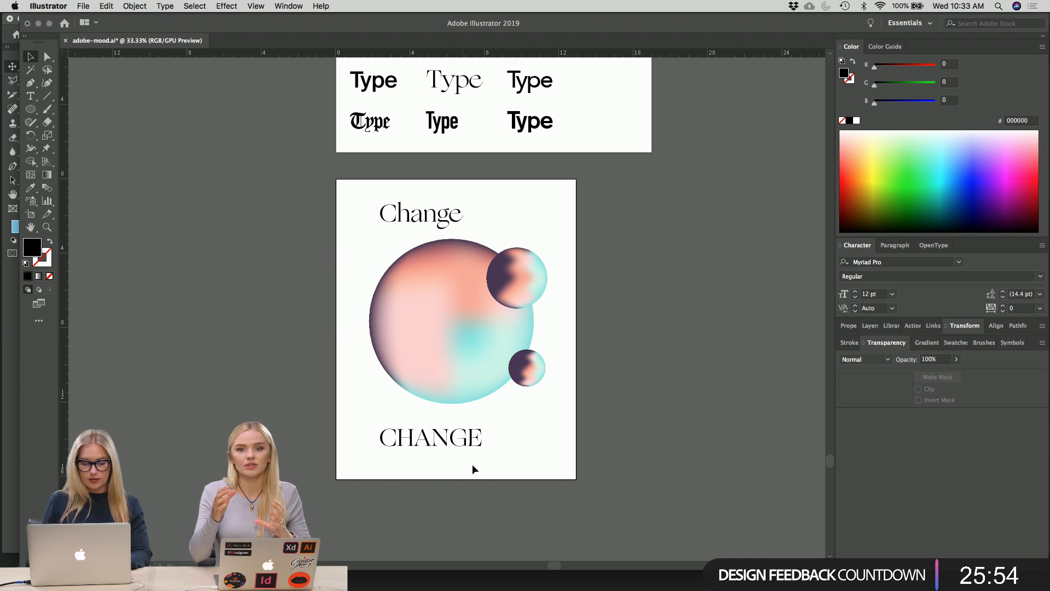
# - Delete the top serif 'Change', keeping only CHANGE below the spheres
pyautogui.click(442, 446)
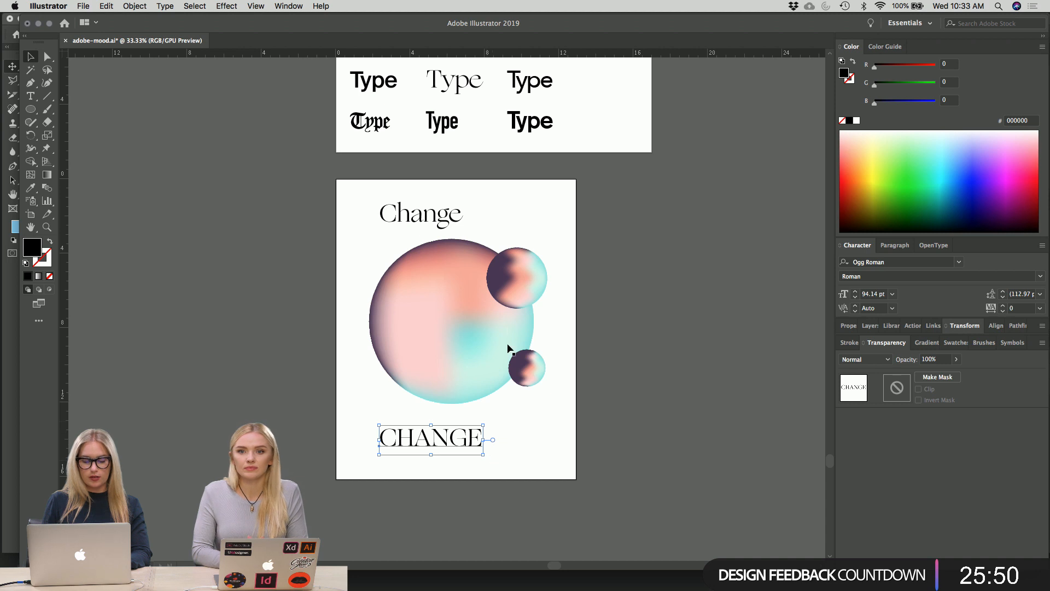
pyautogui.click(145, 6)
pyautogui.click(146, 6)
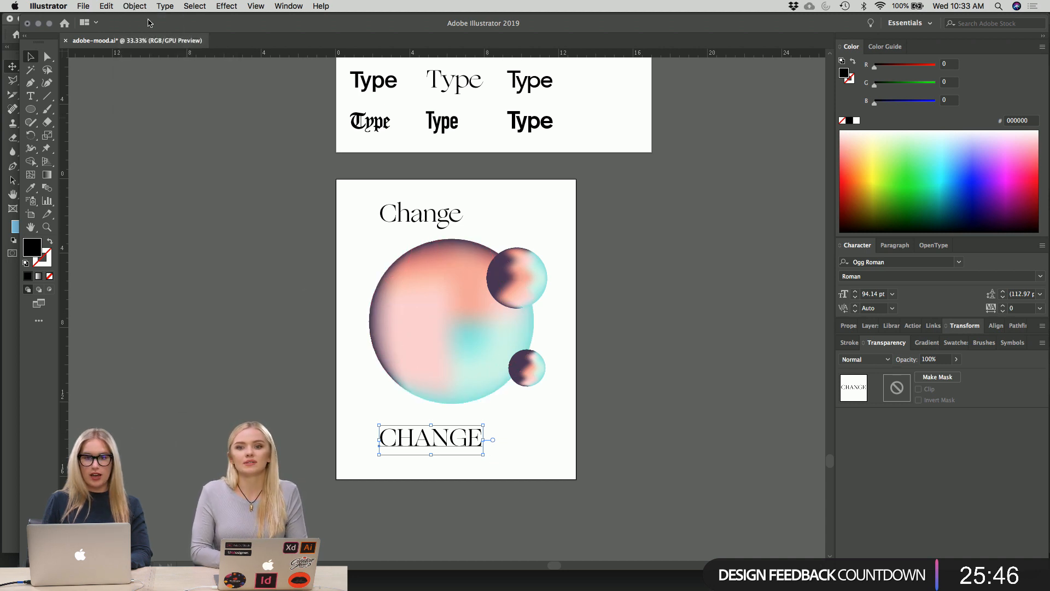
pyautogui.click(218, 230)
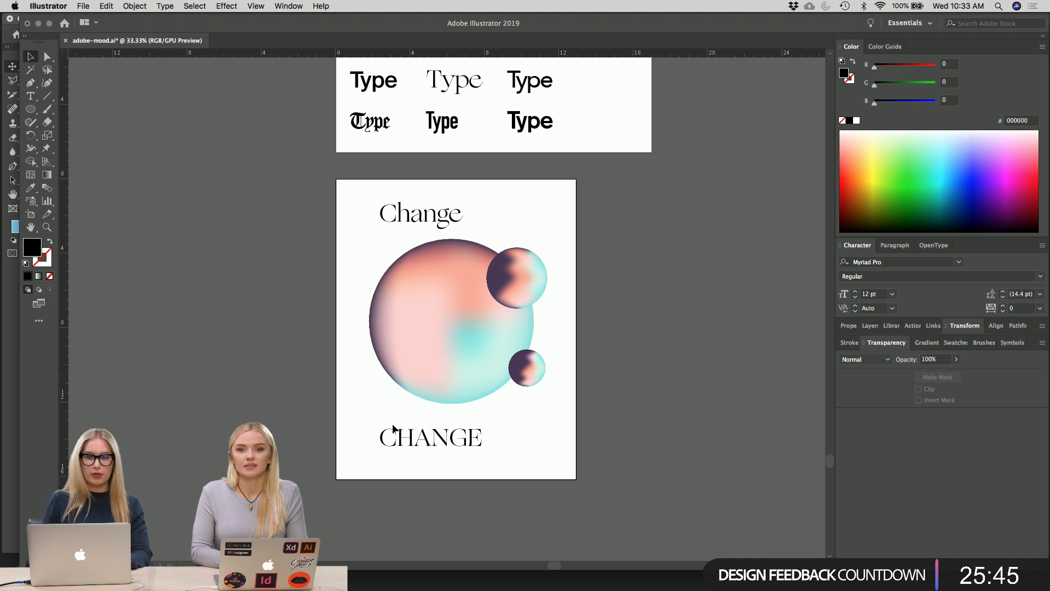
pyautogui.click(417, 221)
pyautogui.press('Delete')
# - Try moving the small gradient sphere, then undo it, leaving the cluster unchanged
pyautogui.moveTo(363, 215); pyautogui.dragTo(443, 241)
pyautogui.press('super+shift+a')
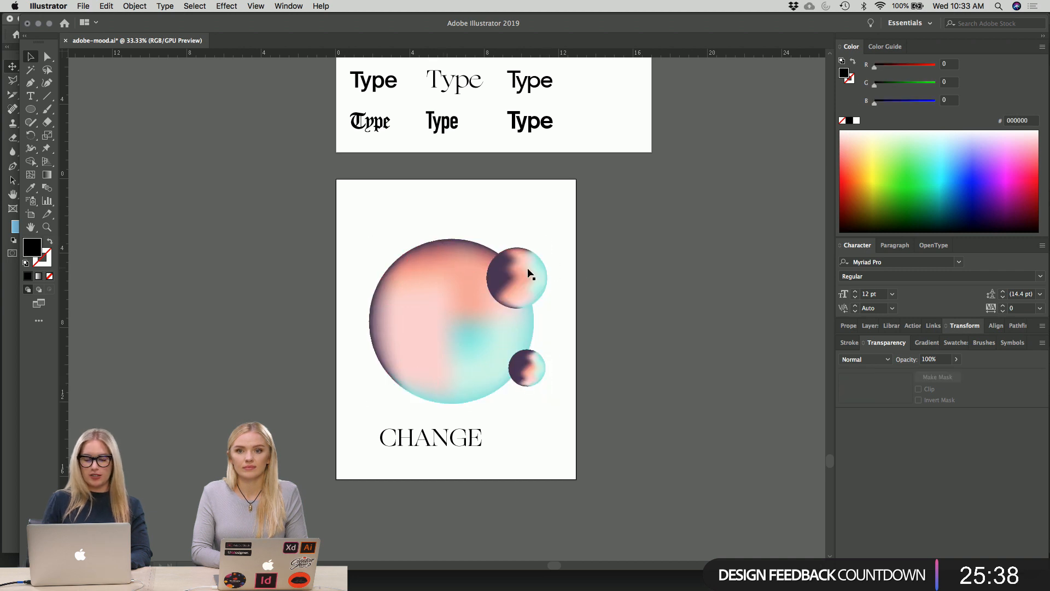
pyautogui.moveTo(529, 273); pyautogui.dragTo(475, 367)
pyautogui.press('super+z')
pyautogui.click(627, 248)
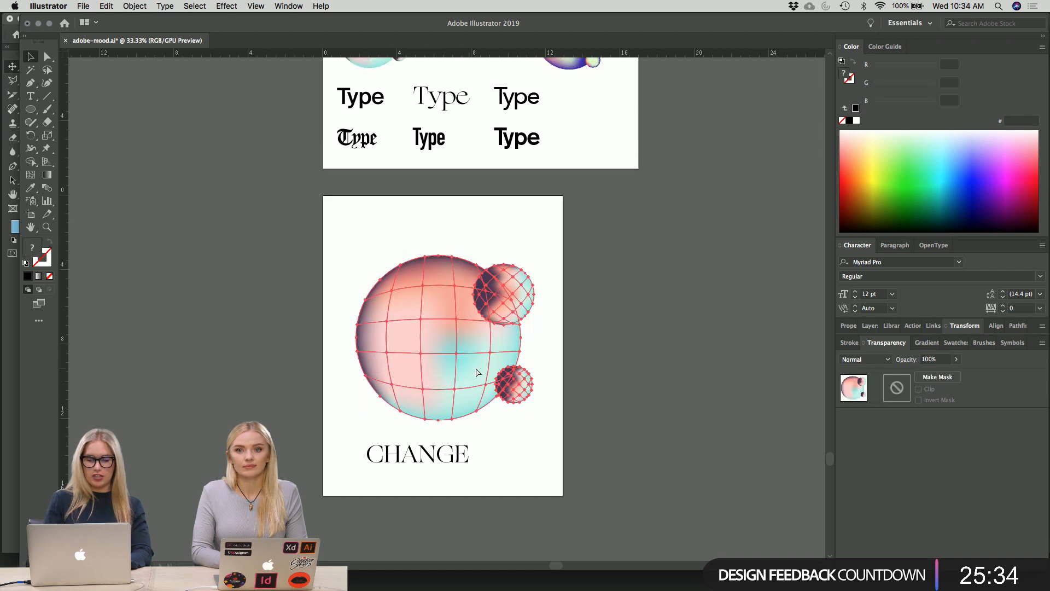
# - Enlarge CHANGE by its corner handle to about 104 pt
pyautogui.click(629, 368)
pyautogui.scroll(-1, 632, 369)
pyautogui.scroll(-2, 632, 372)
pyautogui.click(473, 386)
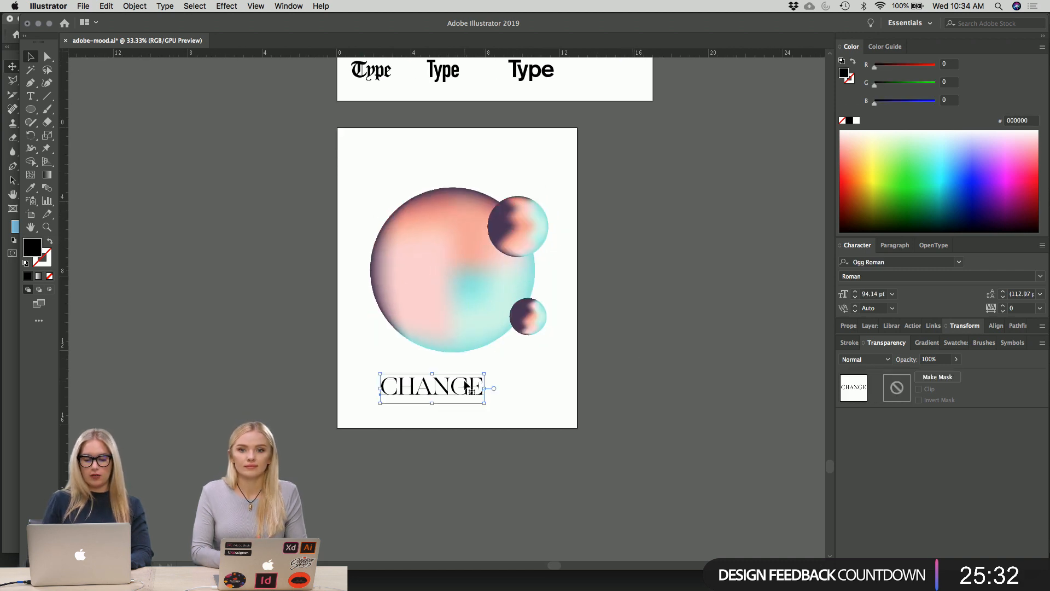
pyautogui.moveTo(485, 375); pyautogui.dragTo(496, 371)
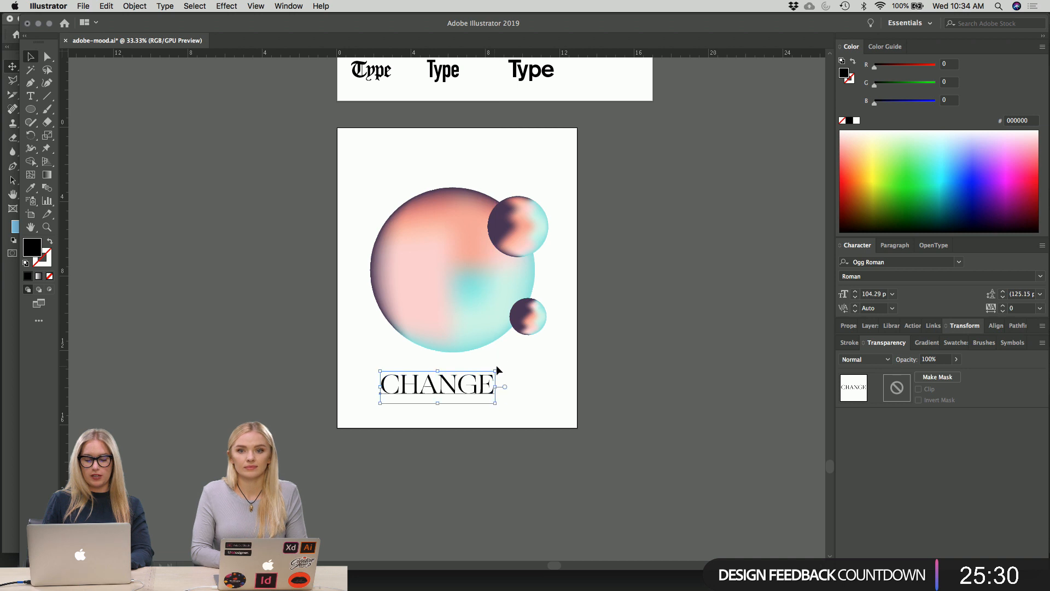
pyautogui.click(134, 6)
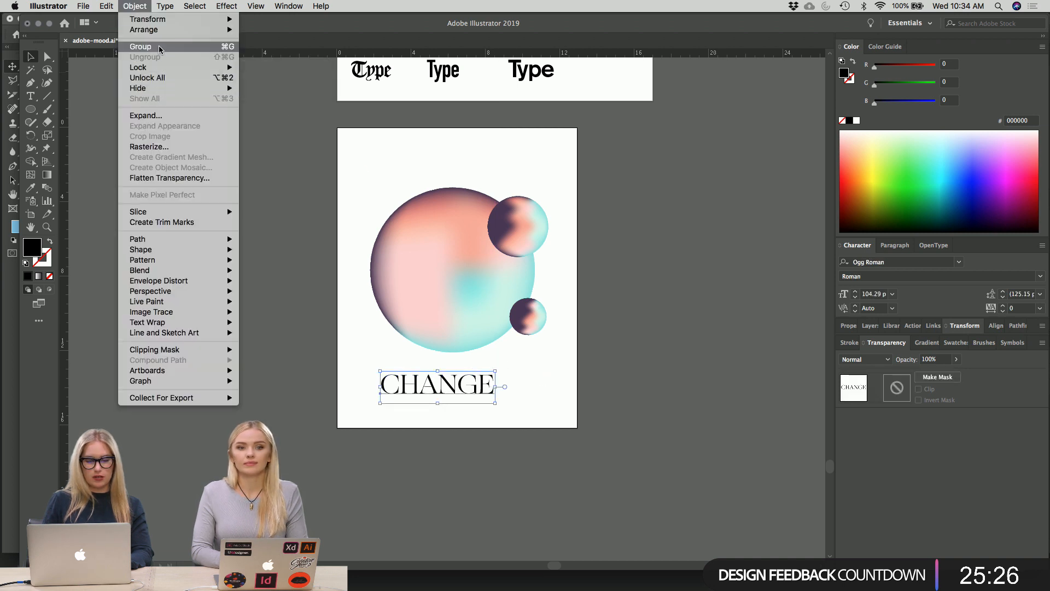
# - Expand CHANGE into outlines and ungroup its letters
pyautogui.click(156, 116)
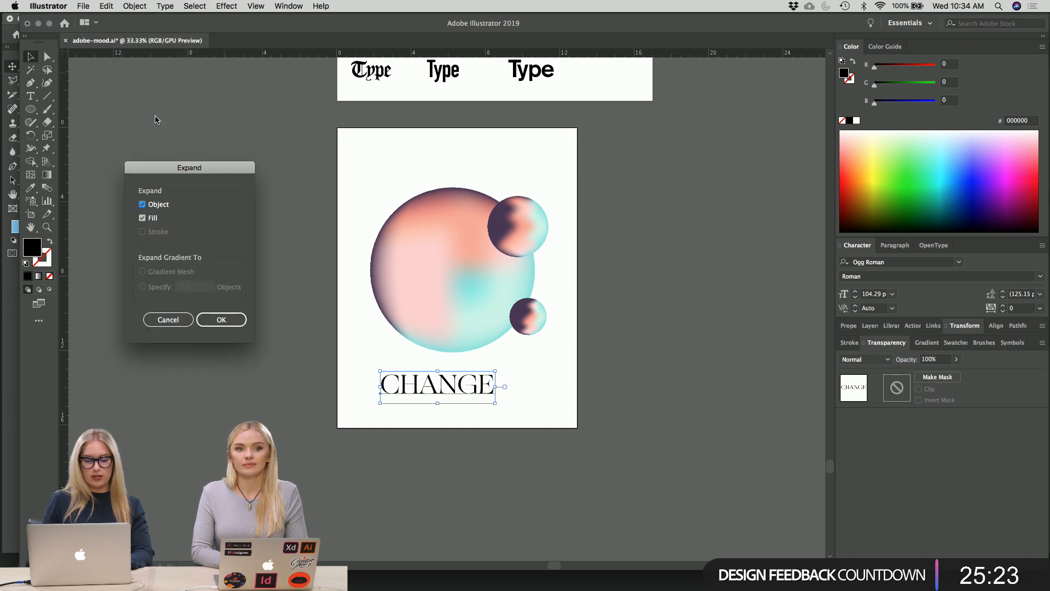
pyautogui.click(229, 319)
pyautogui.click(352, 362)
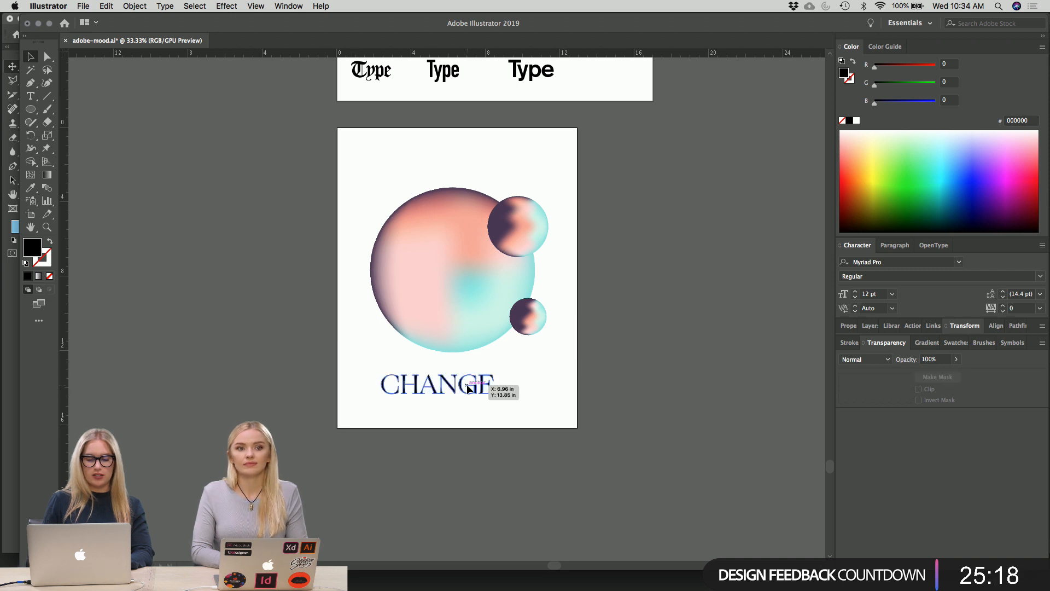
pyautogui.click(486, 386)
pyautogui.scroll(2, 504, 433)
pyautogui.click(135, 6)
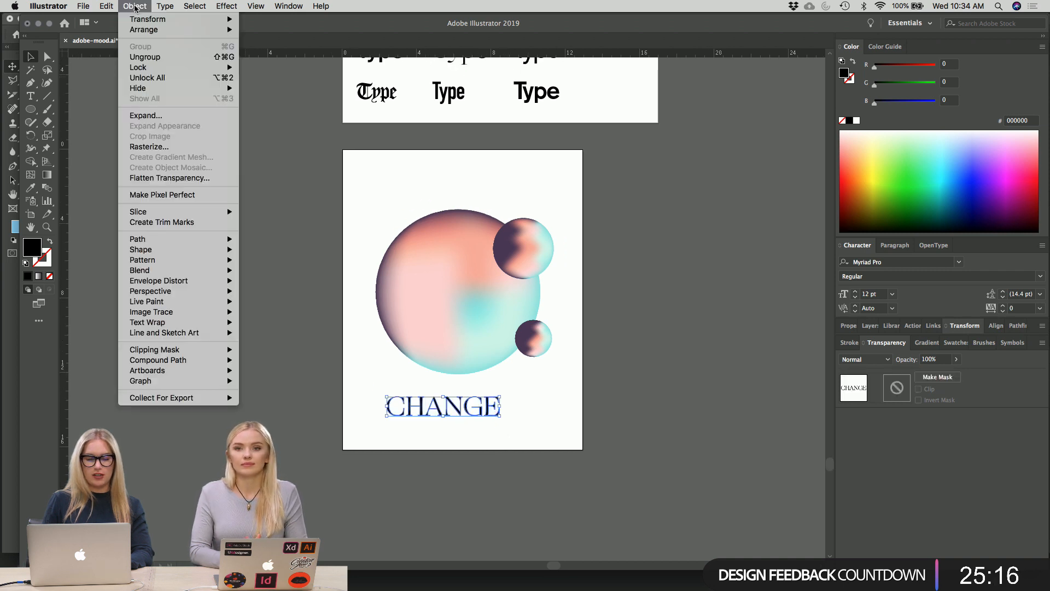
pyautogui.click(150, 57)
# - Marquee-select all the CHANGE letters and scale them up to span most of the page
pyautogui.click(393, 406)
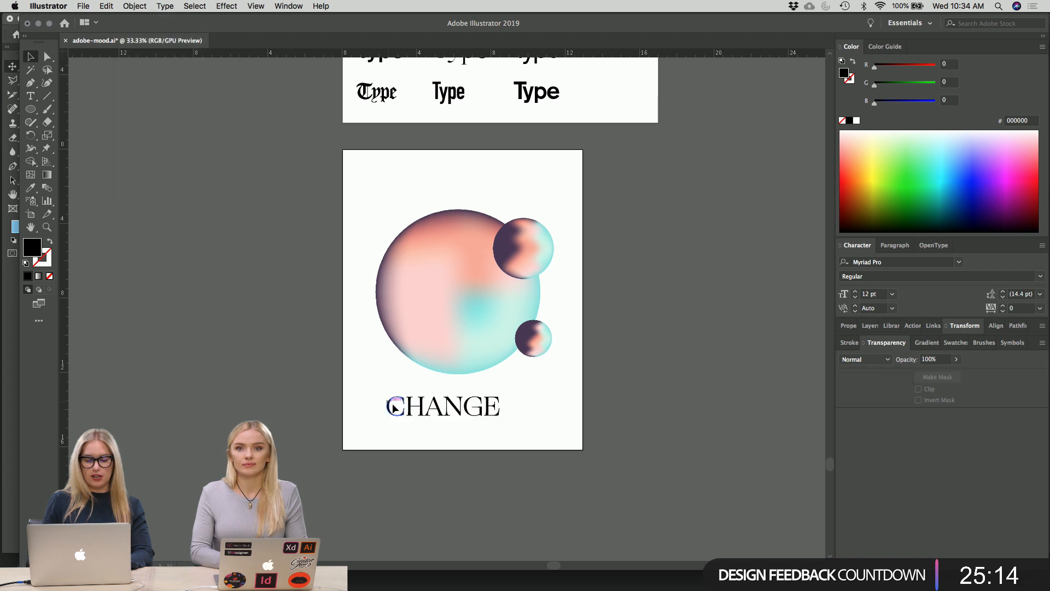
pyautogui.click(354, 387)
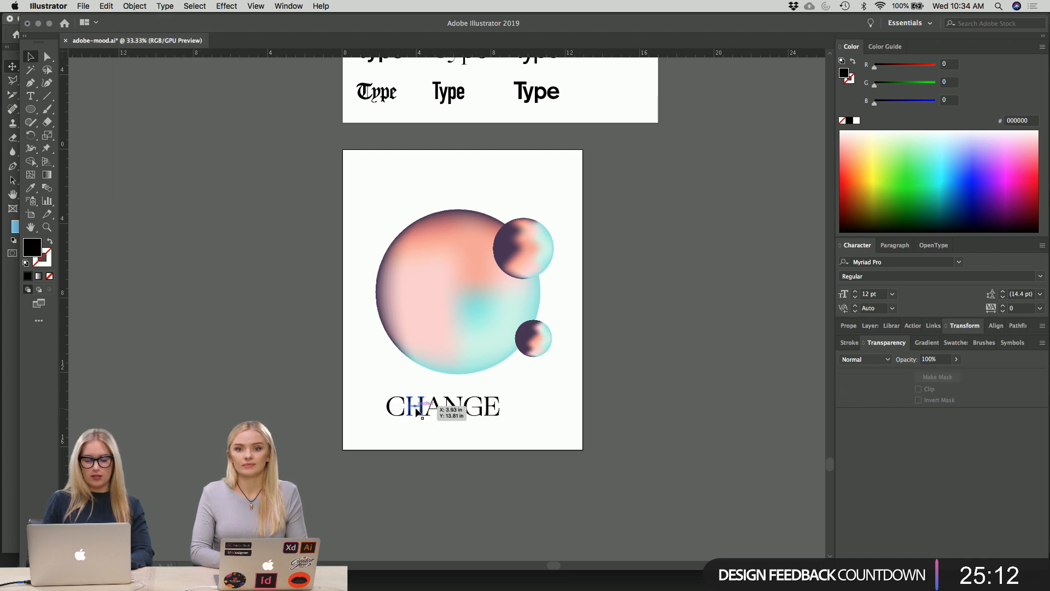
pyautogui.click(436, 408)
pyautogui.click(489, 408)
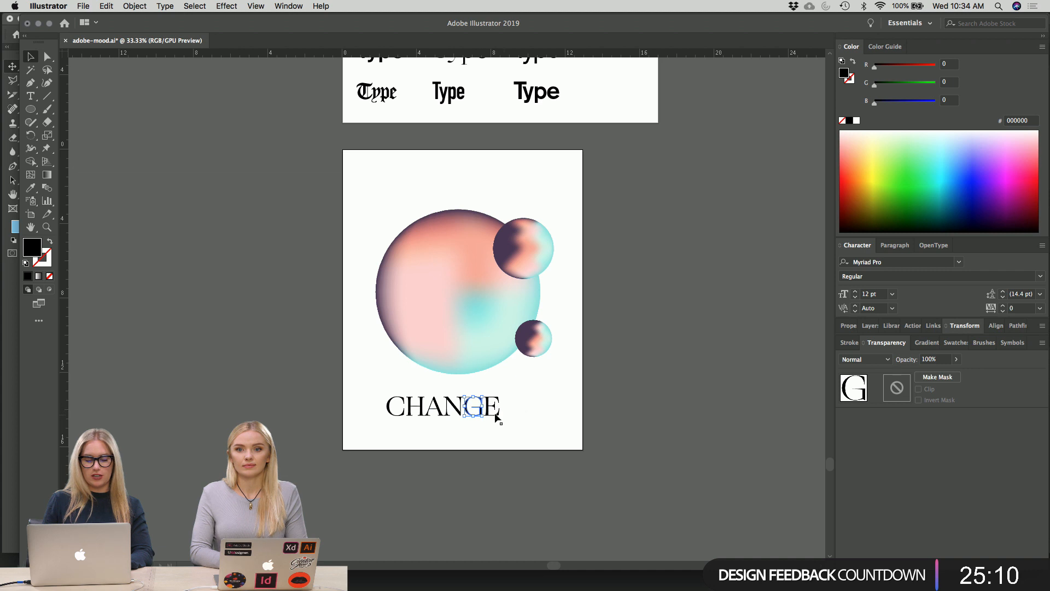
pyautogui.click(537, 418)
pyautogui.hscroll(2, 537, 414)
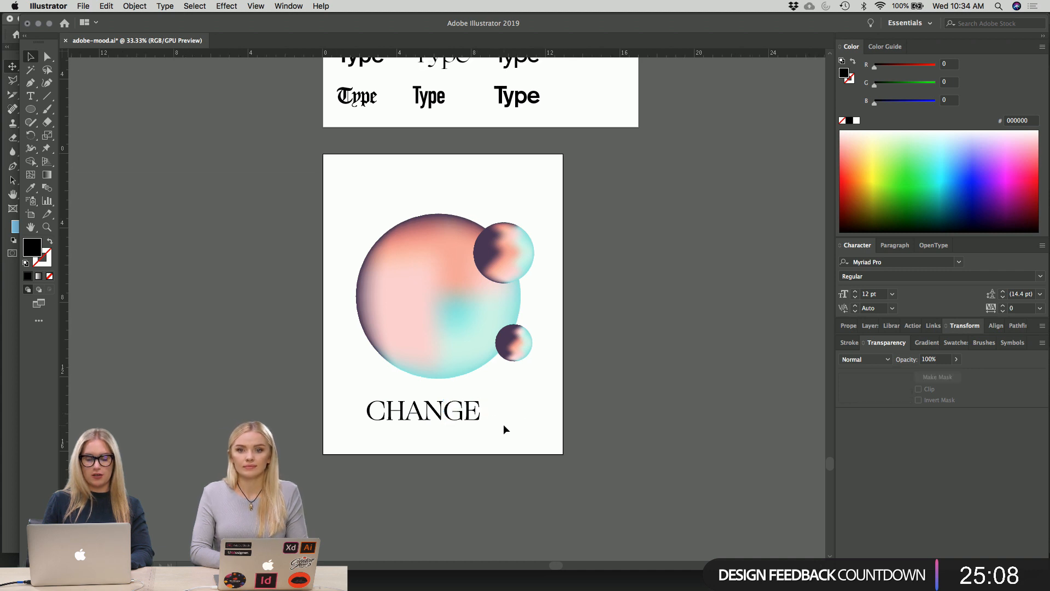
pyautogui.moveTo(503, 426); pyautogui.dragTo(335, 403)
pyautogui.moveTo(482, 422); pyautogui.dragTo(512, 426)
pyautogui.click(551, 457)
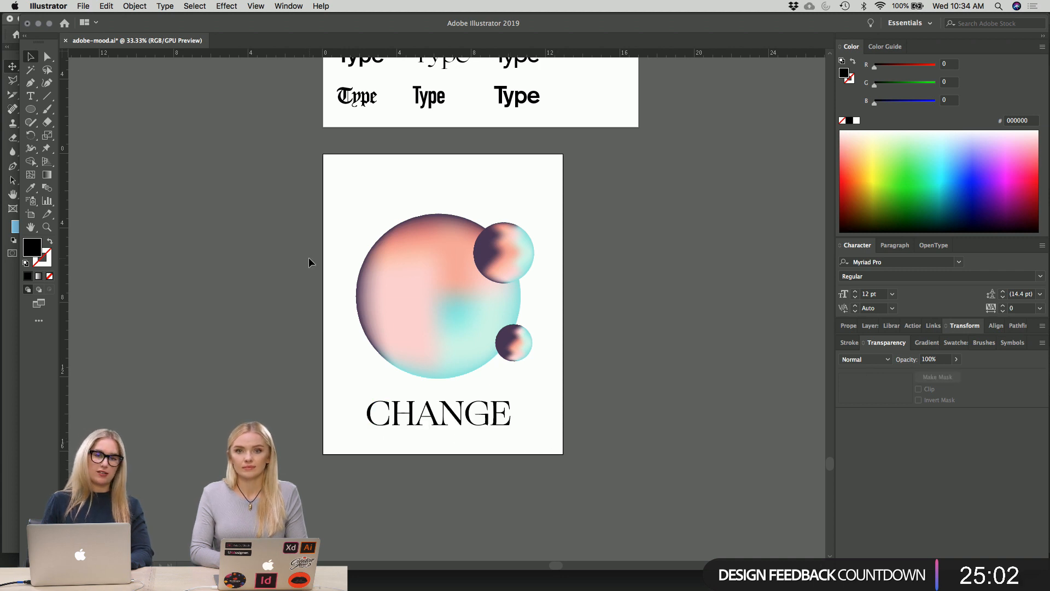
pyautogui.scroll(-2, 309, 257)
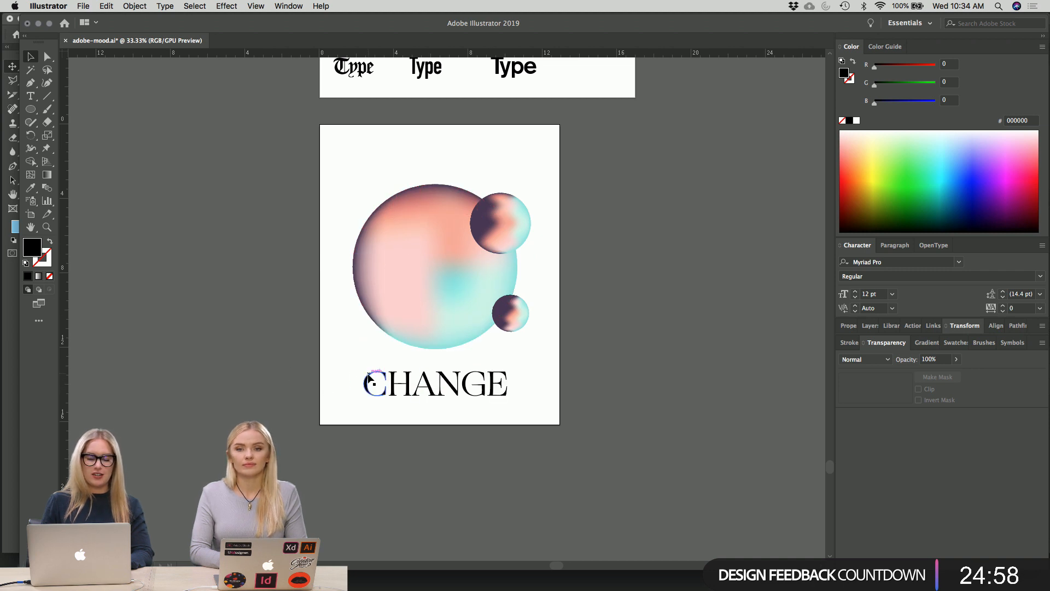
# - Try placing the C at the big sphere's upper left and the H below it, then undo back to CHANGE
pyautogui.moveTo(369, 379); pyautogui.dragTo(373, 224)
pyautogui.press('super+z')
pyautogui.click(296, 258)
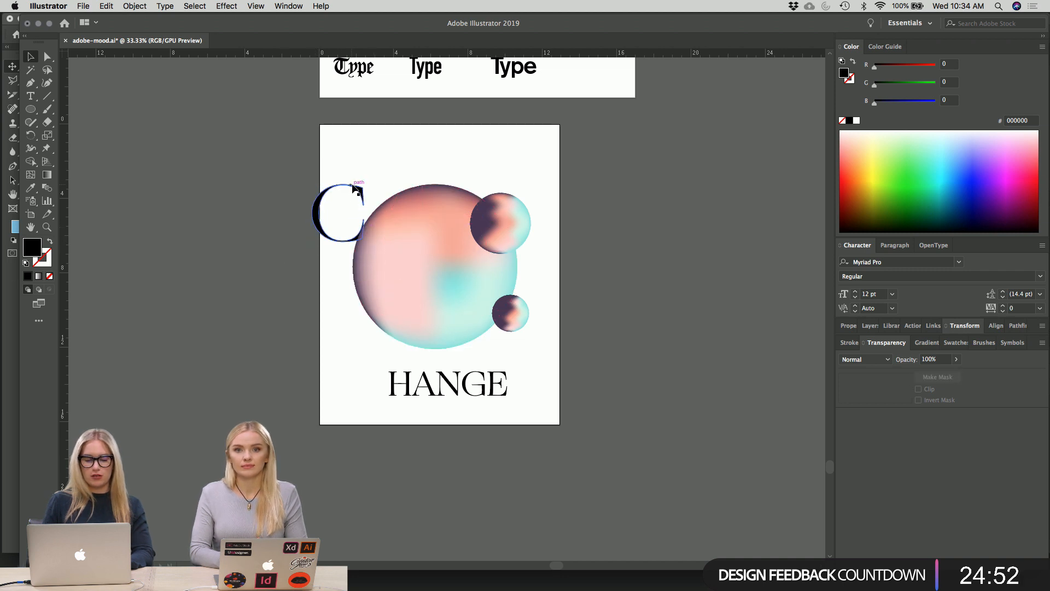
pyautogui.moveTo(357, 190); pyautogui.dragTo(387, 166)
pyautogui.click(291, 219)
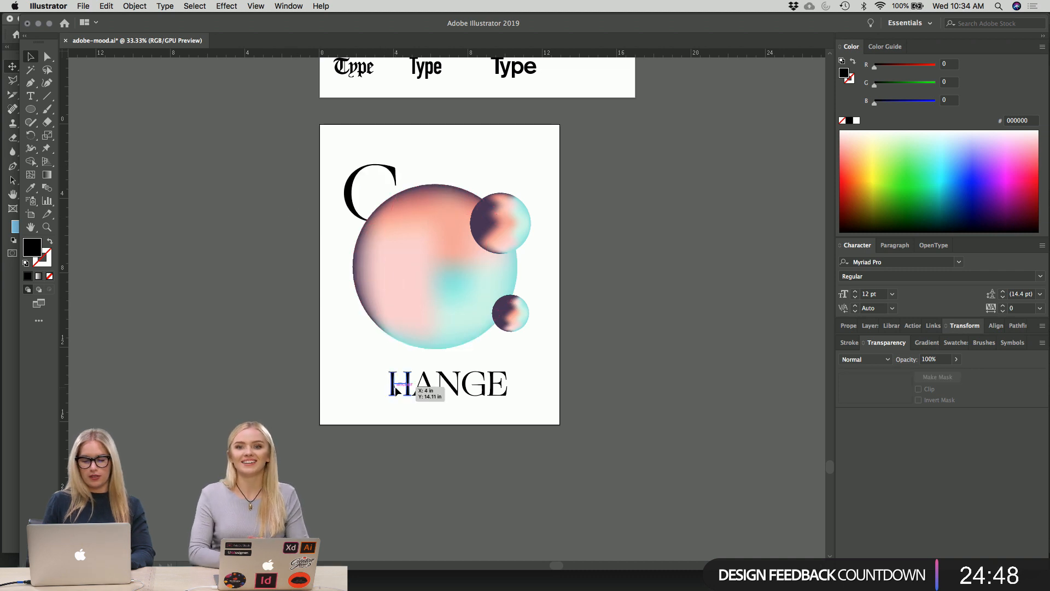
pyautogui.moveTo(395, 386); pyautogui.dragTo(325, 348)
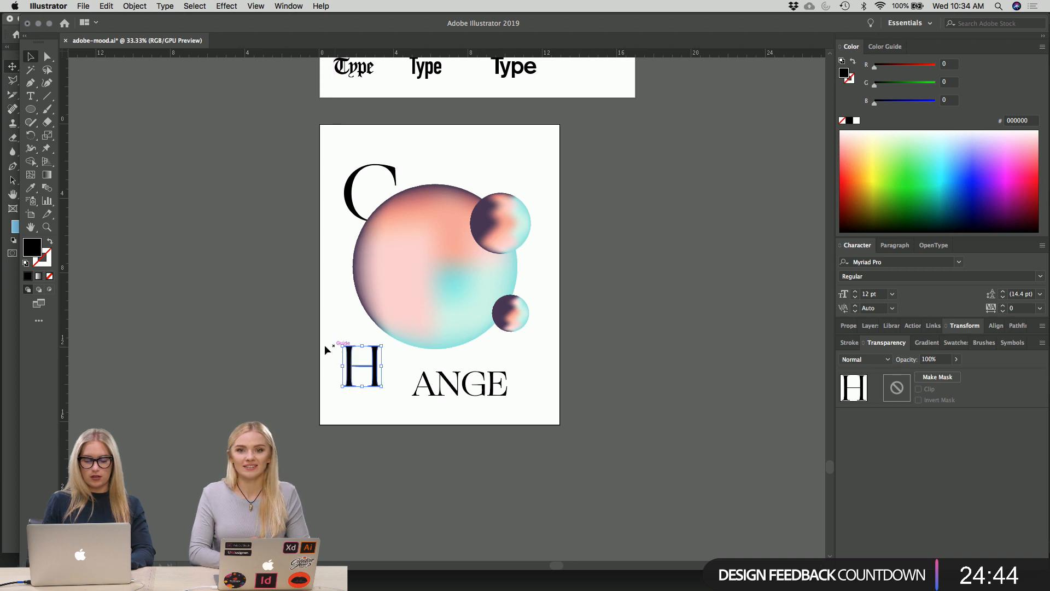
pyautogui.press('super+shift+a')
pyautogui.moveTo(376, 369); pyautogui.dragTo(386, 336)
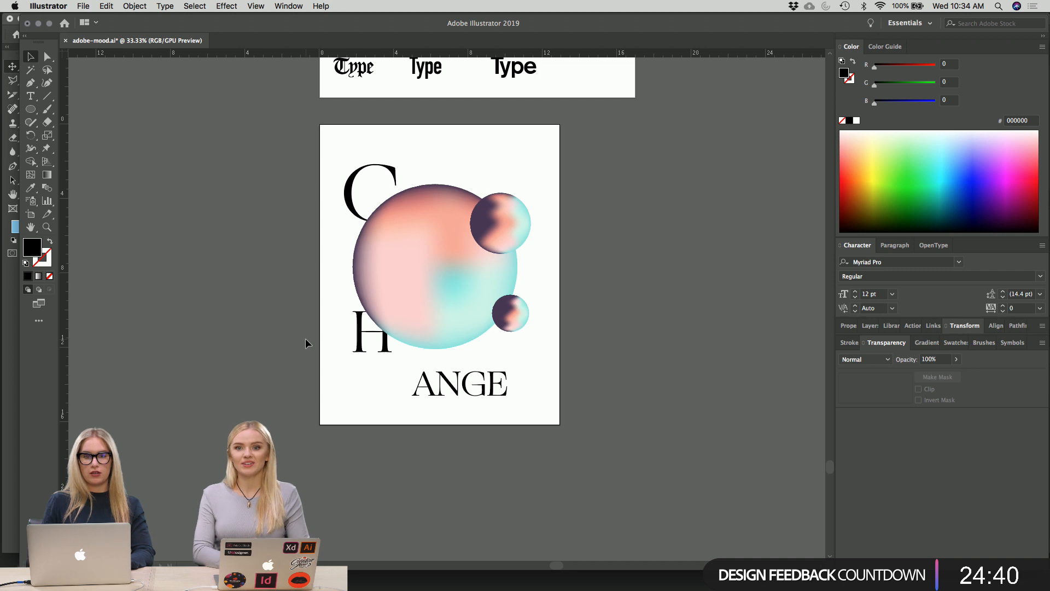
pyautogui.moveTo(385, 353); pyautogui.dragTo(375, 388)
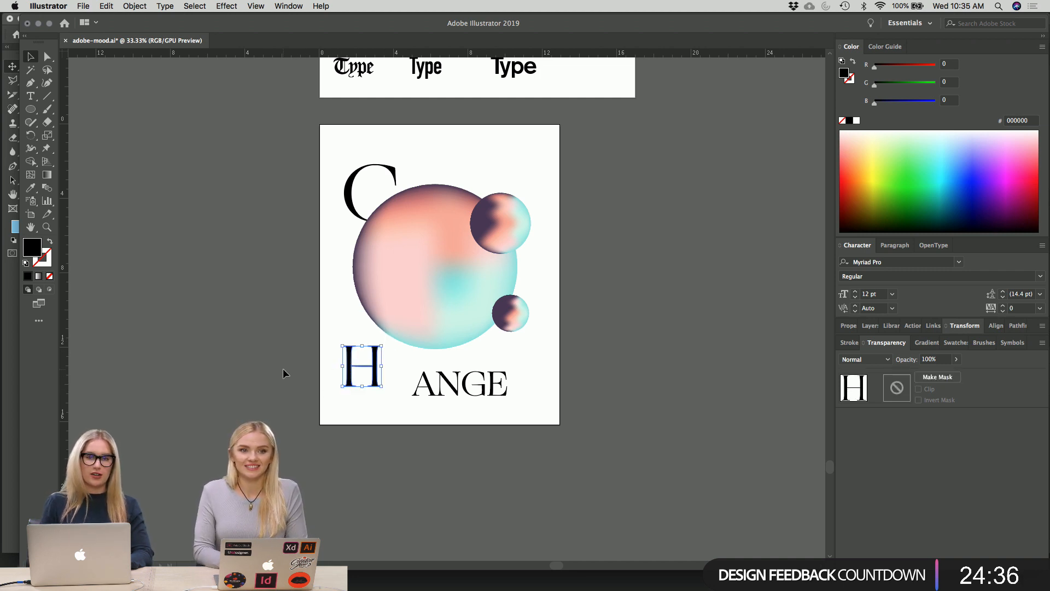
pyautogui.press('a')
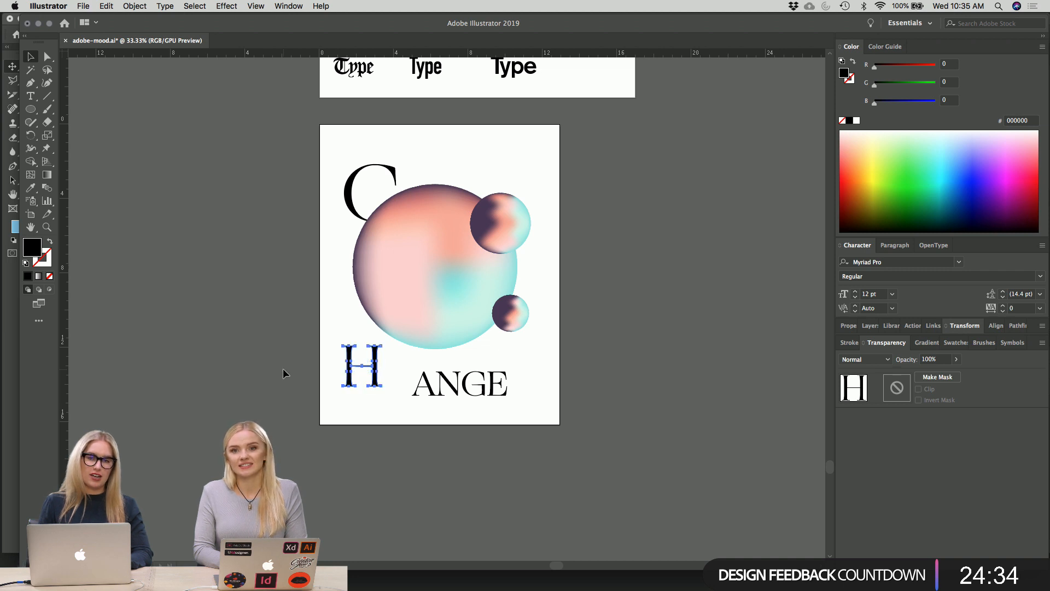
pyautogui.press('v')
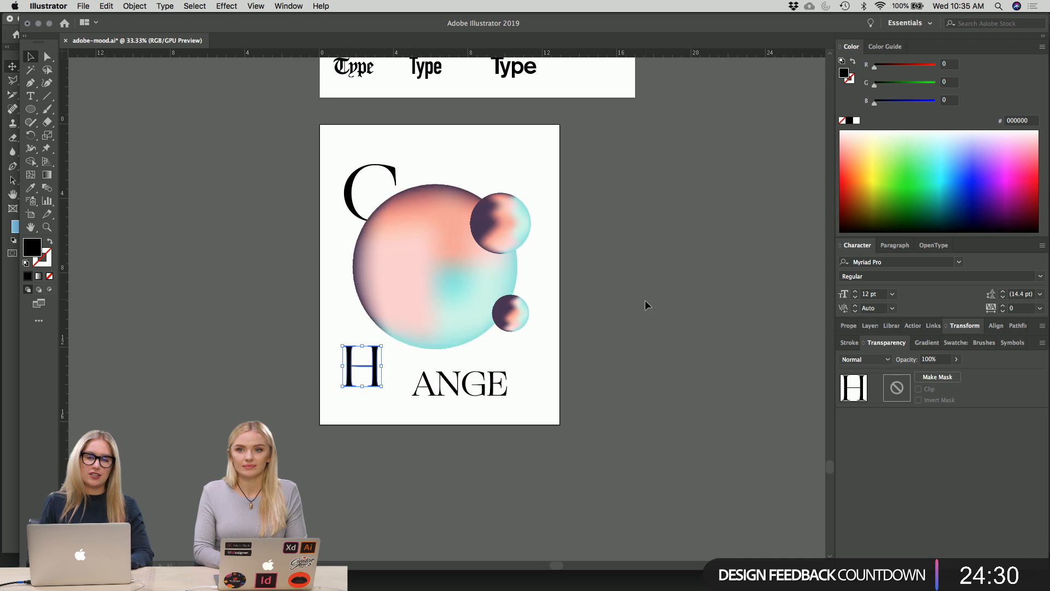
pyautogui.press('super+z')
pyautogui.press('super+z')
pyautogui.press('super+z')
pyautogui.press('super+z')
pyautogui.press('super+z')
pyautogui.press('super+z')
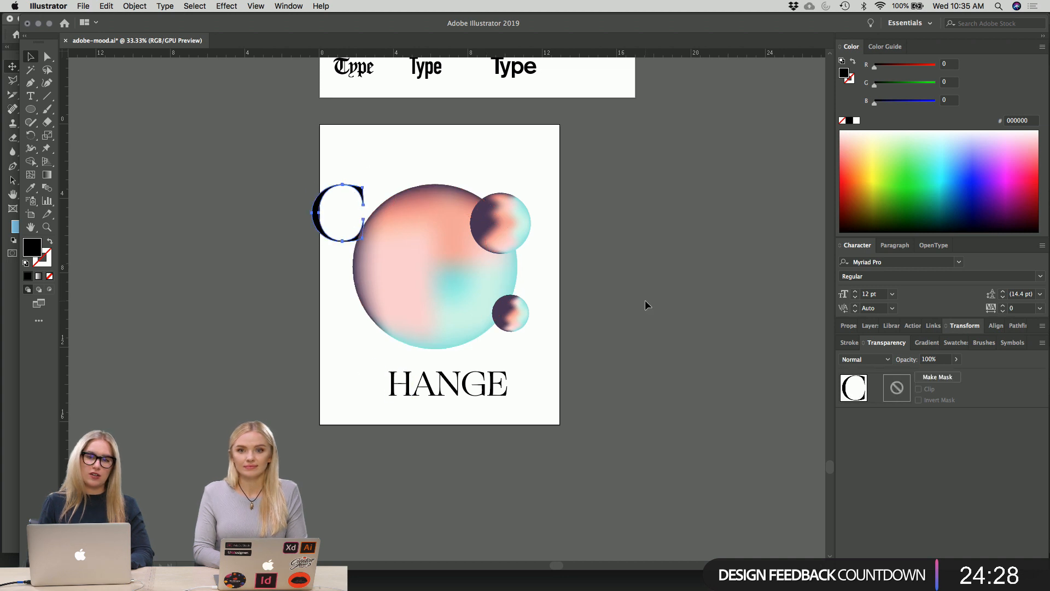
# - Enlarge the whole CHANGE text a little further
pyautogui.click(645, 304)
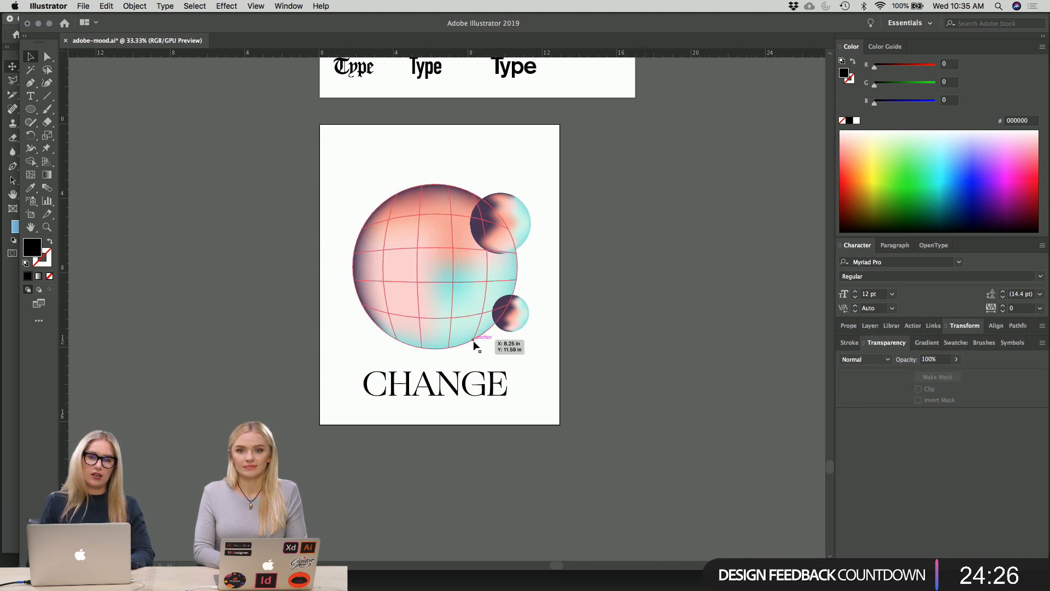
pyautogui.click(533, 395)
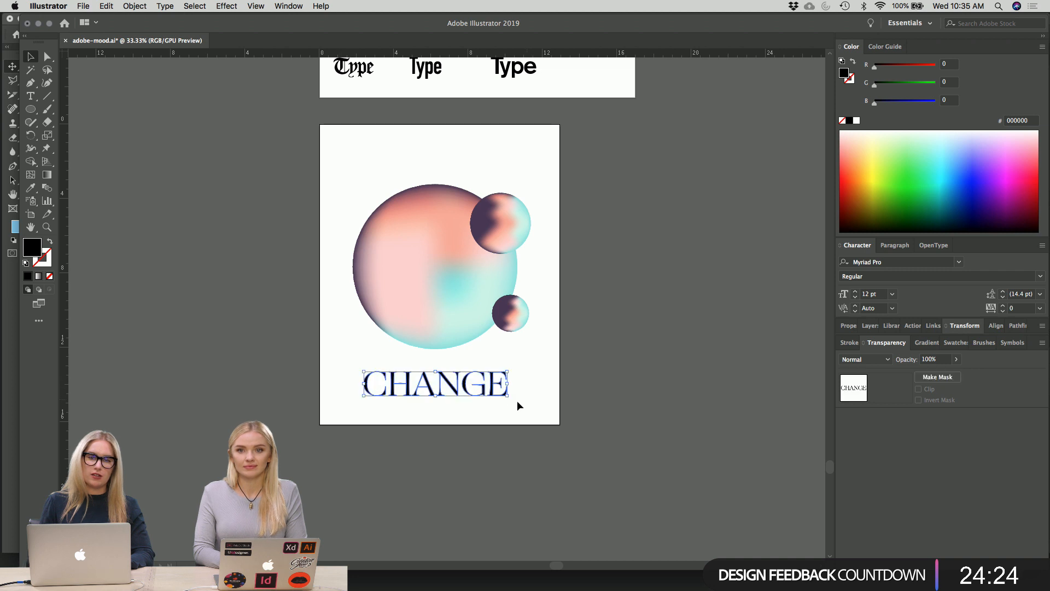
pyautogui.moveTo(534, 401); pyautogui.dragTo(551, 422)
pyautogui.click(629, 414)
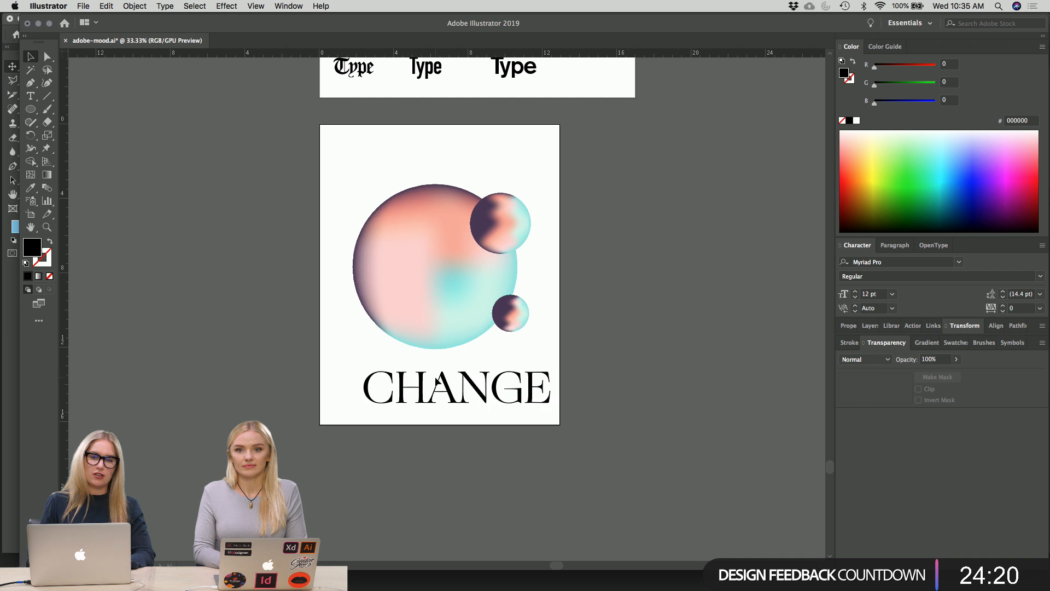
# - Move the C to the sphere's upper left, the H above it, and the A beside the small sphere
pyautogui.moveTo(372, 401); pyautogui.dragTo(368, 214)
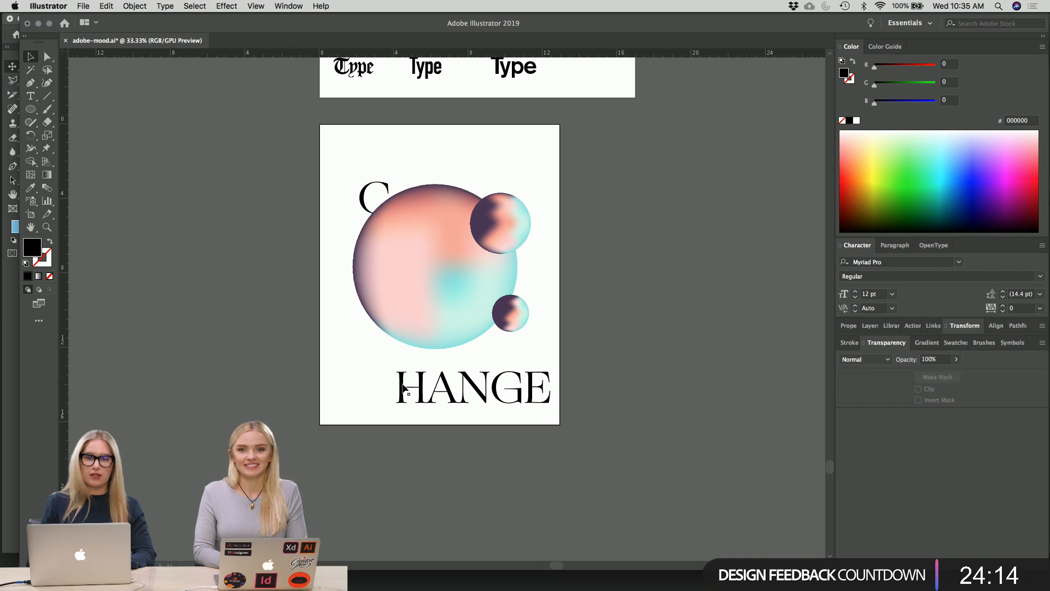
pyautogui.moveTo(404, 389); pyautogui.dragTo(463, 178)
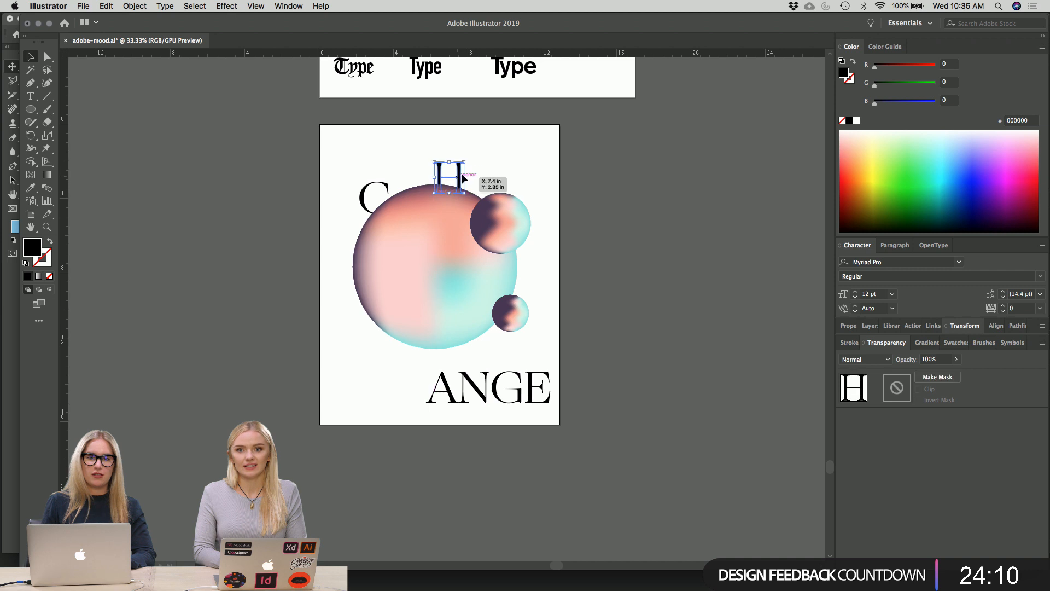
pyautogui.click(525, 159)
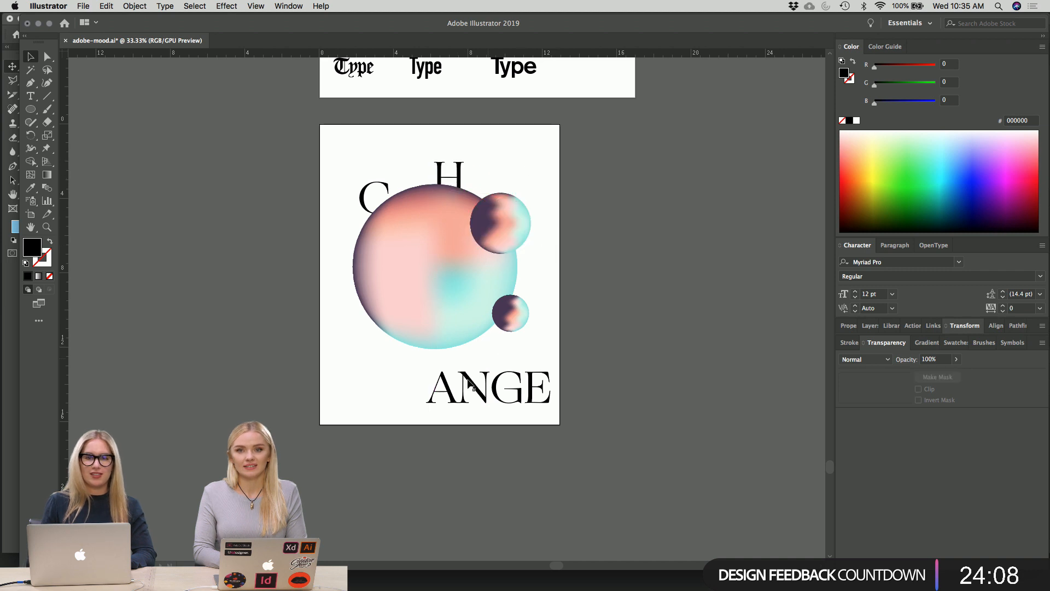
pyautogui.moveTo(448, 400); pyautogui.dragTo(538, 280)
pyautogui.click(619, 262)
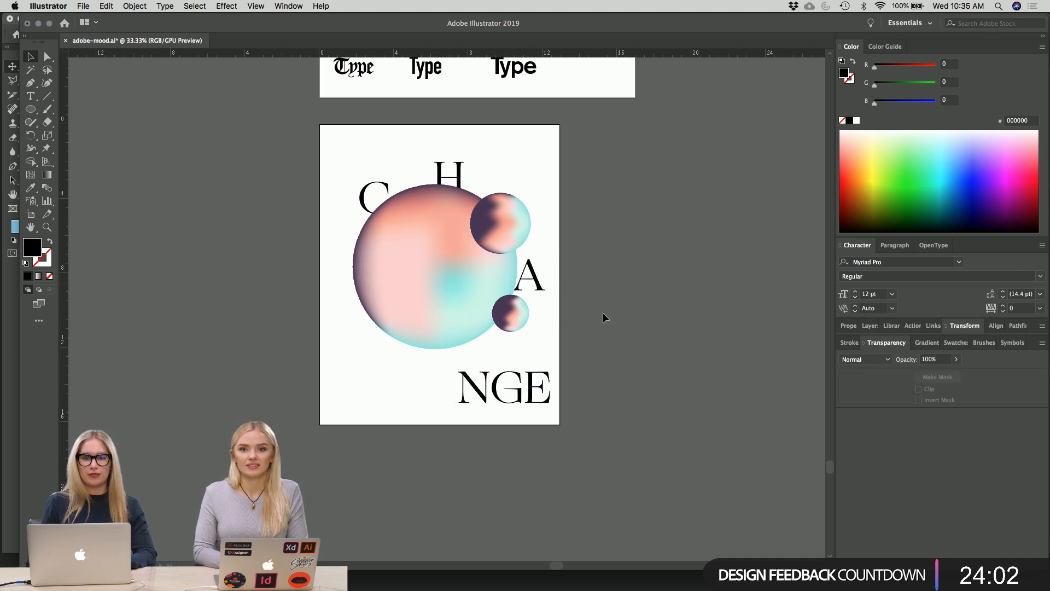
# - Place the N just below the big sphere, the G at its lower left, the E left of it
pyautogui.moveTo(483, 396); pyautogui.dragTo(476, 361)
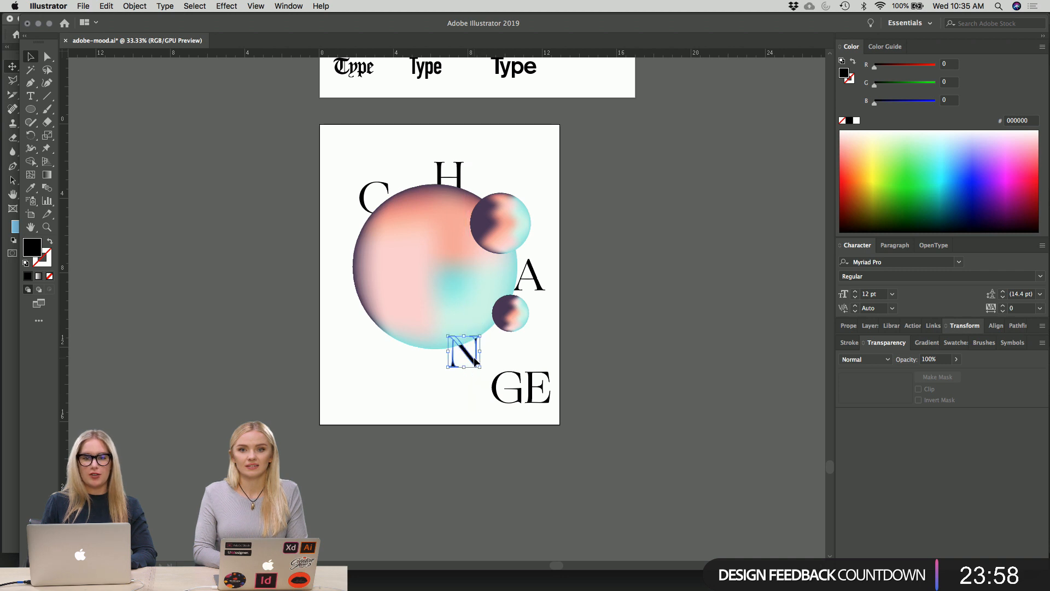
pyautogui.click(438, 408)
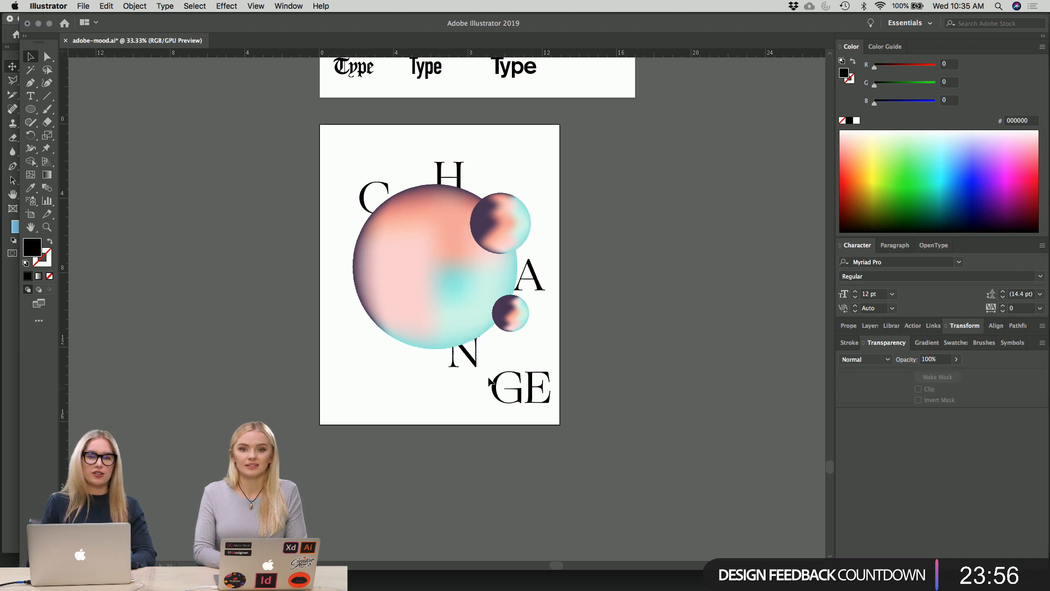
pyautogui.moveTo(502, 382); pyautogui.dragTo(383, 334)
pyautogui.click(391, 426)
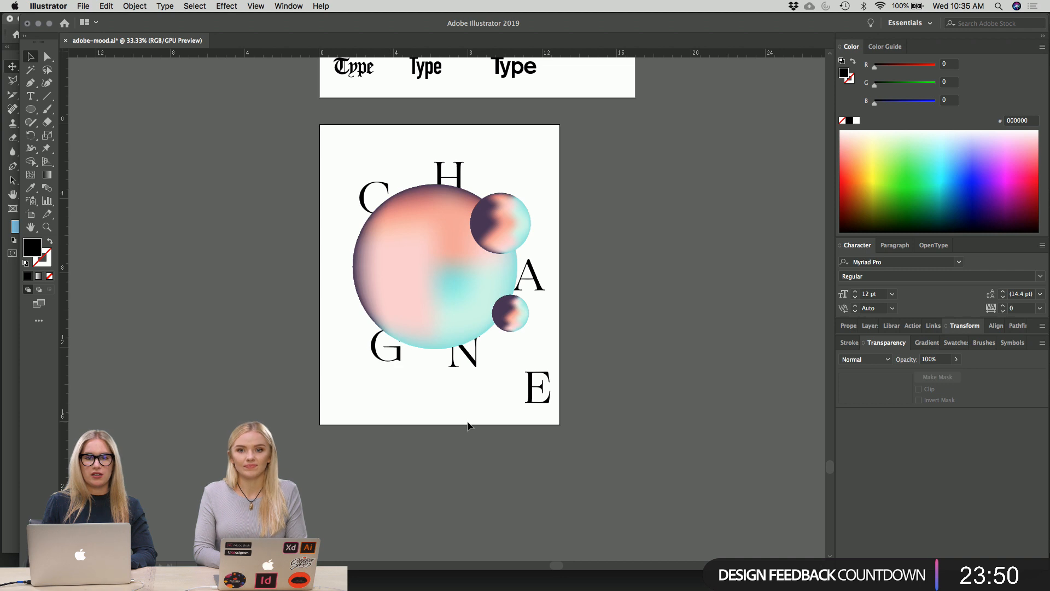
pyautogui.moveTo(540, 390); pyautogui.dragTo(350, 289)
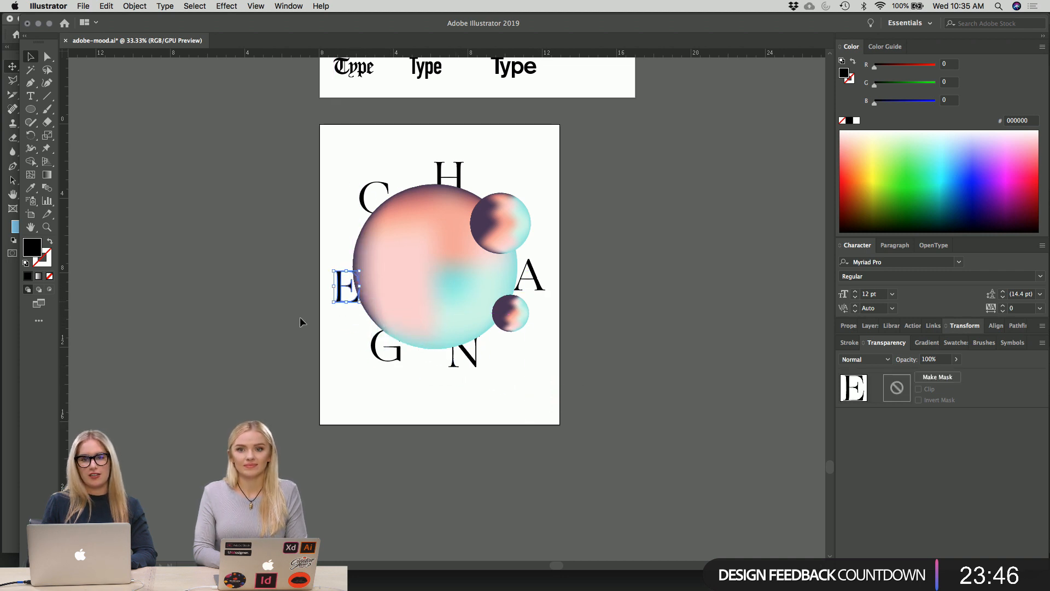
pyautogui.click(300, 318)
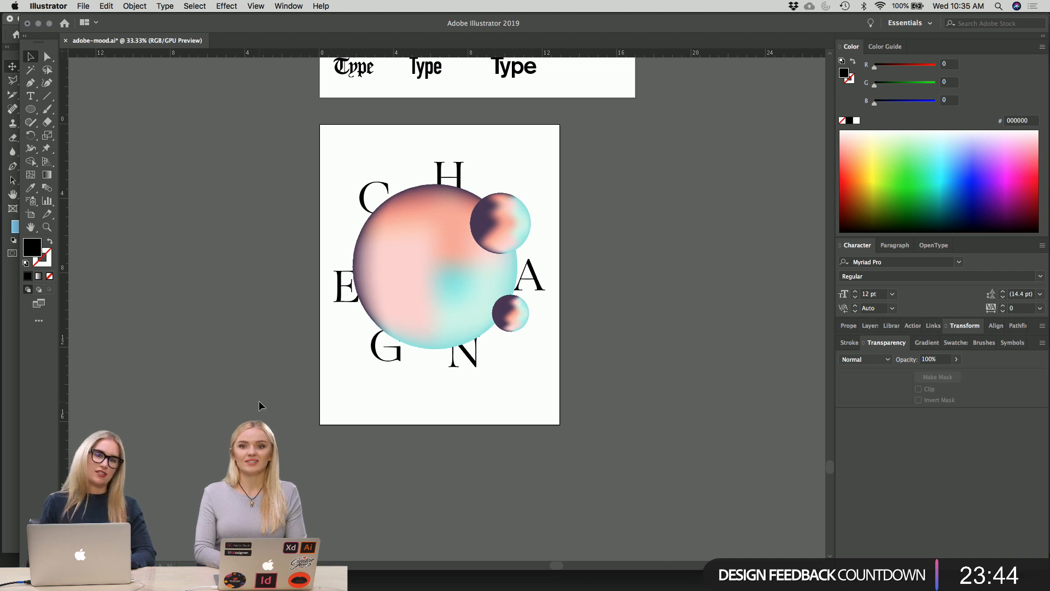
# - Shift the H slightly left so it sits just above the big sphere
pyautogui.hscroll(-5, 258, 401)
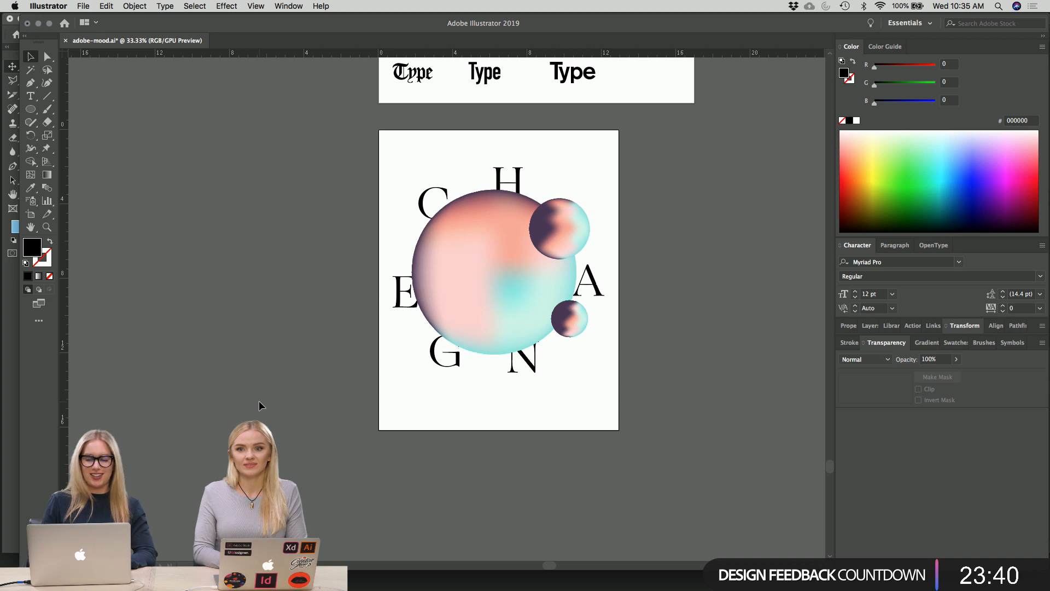
pyautogui.press('super+minus')
pyautogui.press('super+minus')
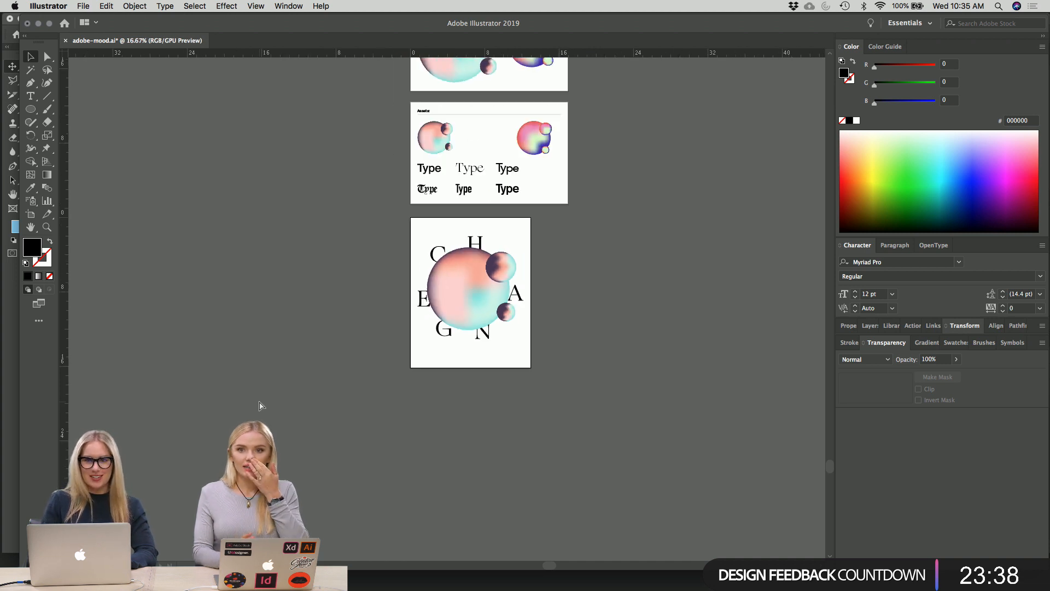
pyautogui.press('super+plus')
pyautogui.press('super+plus')
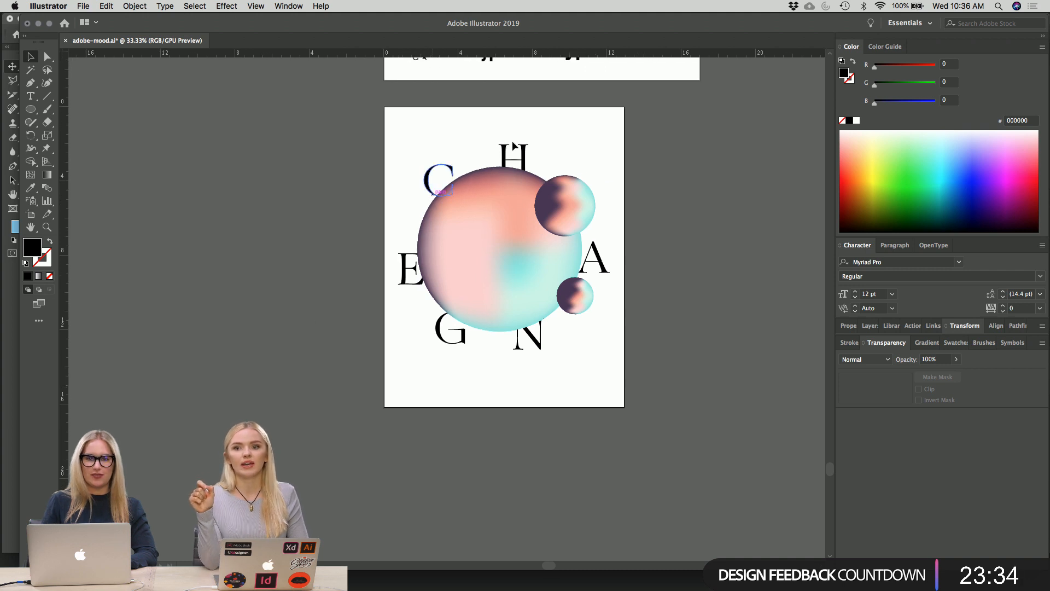
pyautogui.moveTo(519, 158)
pyautogui.mouseDown()
pyautogui.moveTo(498, 149)
pyautogui.moveTo(499, 158)
pyautogui.mouseUp()
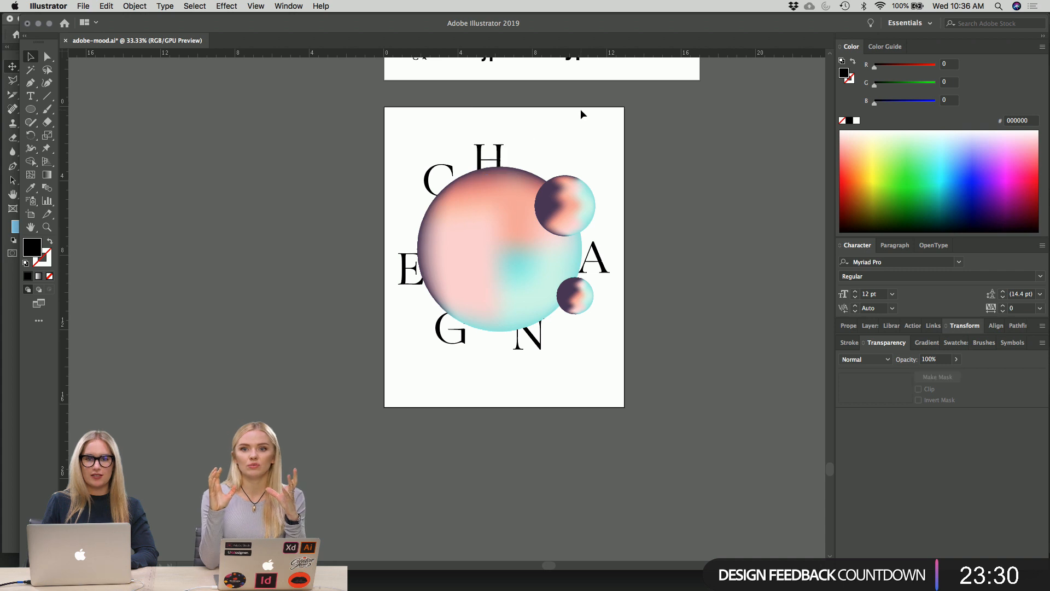
pyautogui.press('super+z')
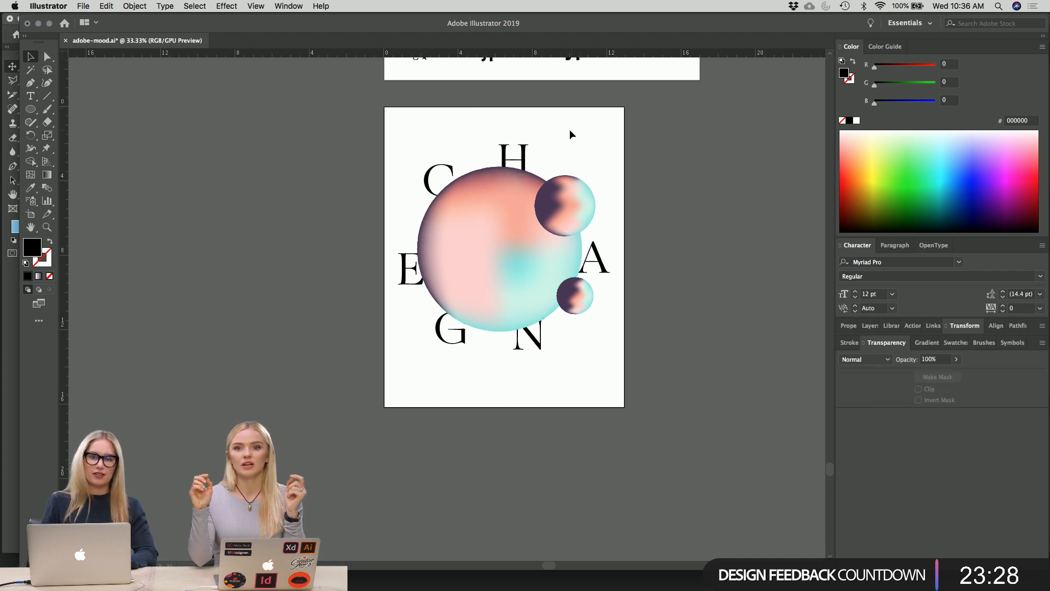
pyautogui.moveTo(499, 162); pyautogui.dragTo(496, 162)
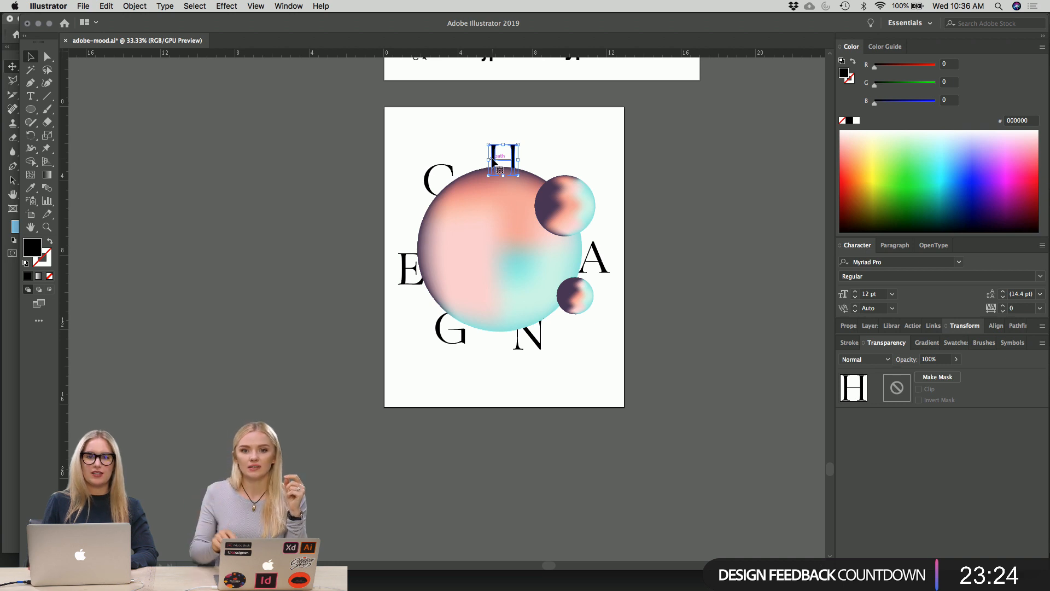
pyautogui.click(589, 130)
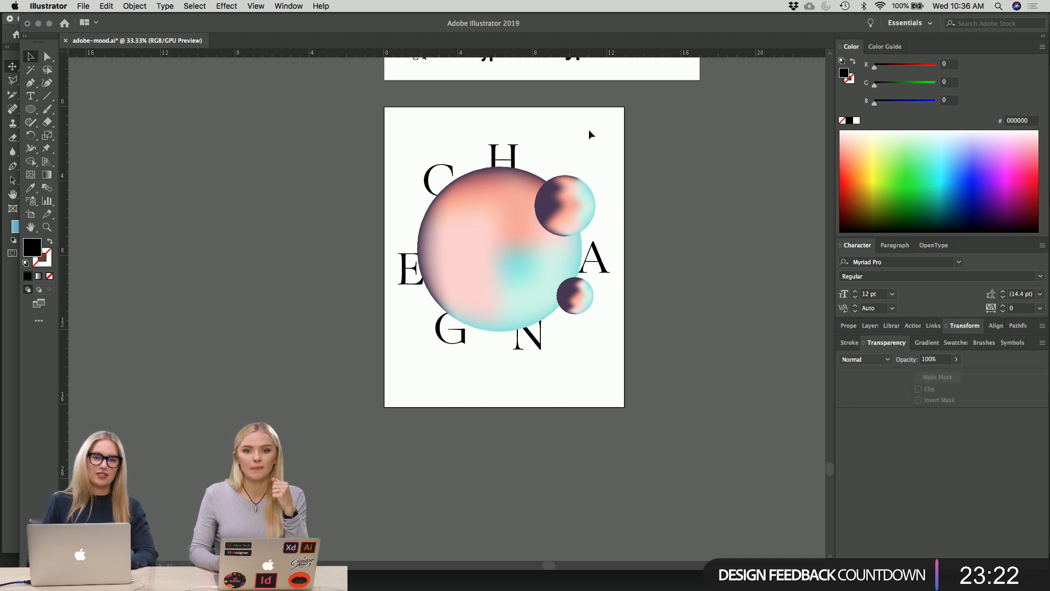
# - Zoom out to view the other artboards, then zoom back in on the poster
pyautogui.hscroll(2, 588, 129)
pyautogui.press('super+minus')
pyautogui.press('super+minus')
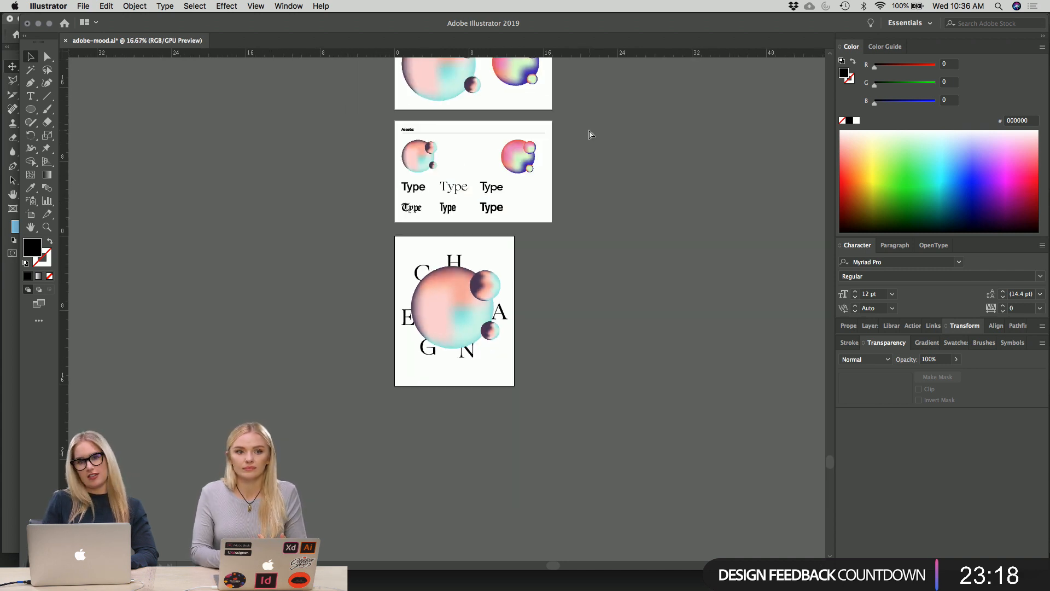
pyautogui.press('super+plus')
pyautogui.press('super+plus')
pyautogui.scroll(-2, 597, 198)
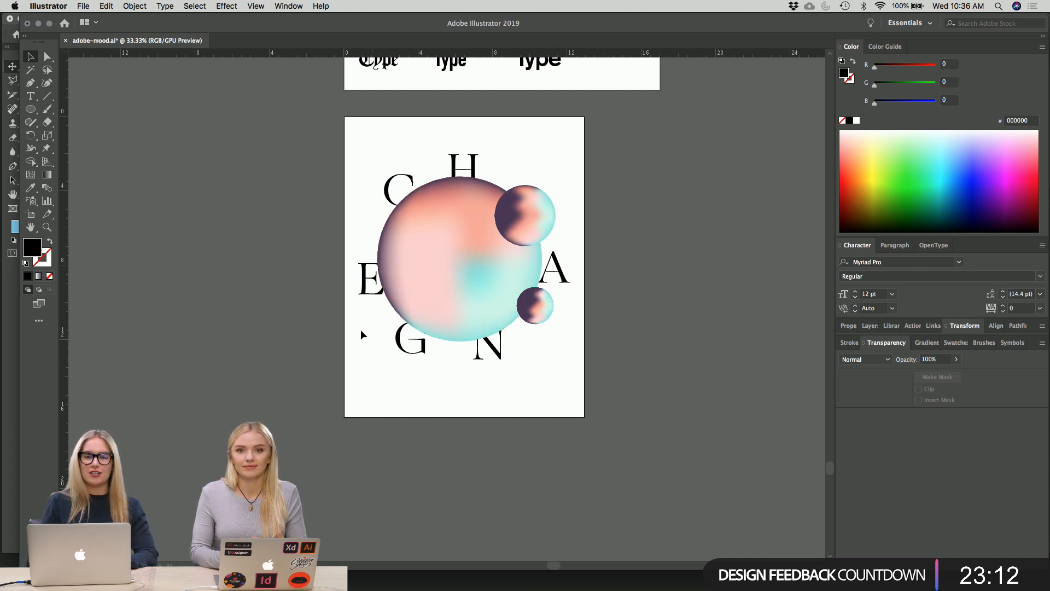
# - Scale the sphere cluster down slightly
pyautogui.click(449, 293)
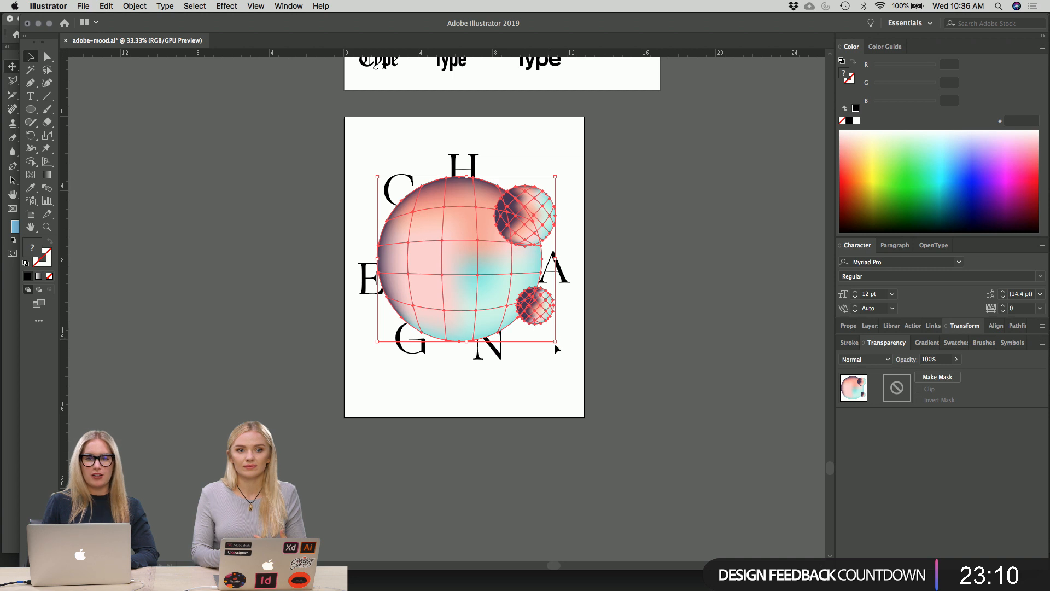
pyautogui.moveTo(555, 342); pyautogui.dragTo(543, 343)
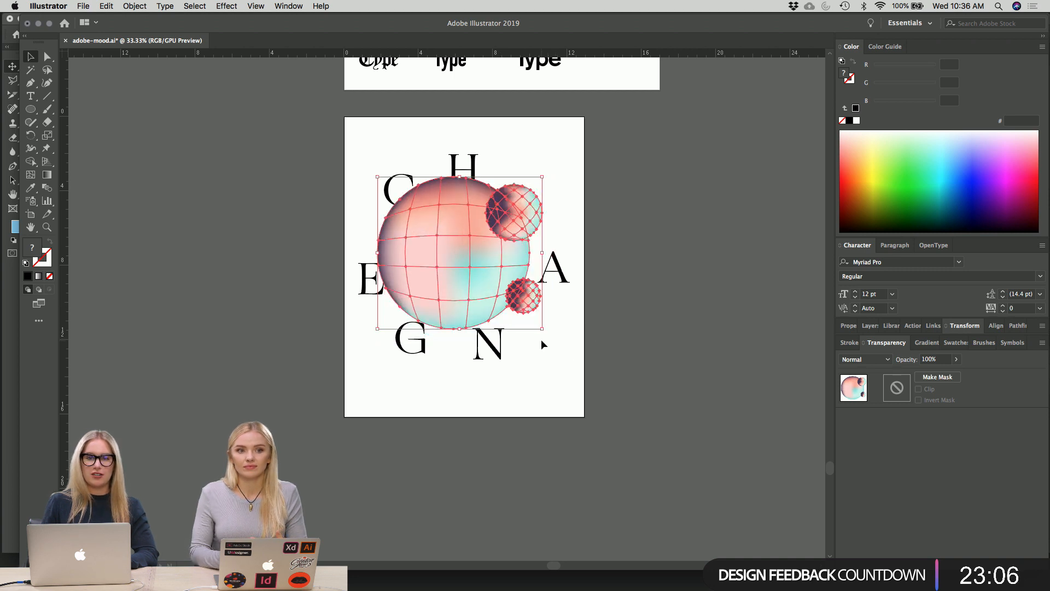
pyautogui.click(573, 389)
pyautogui.click(470, 281)
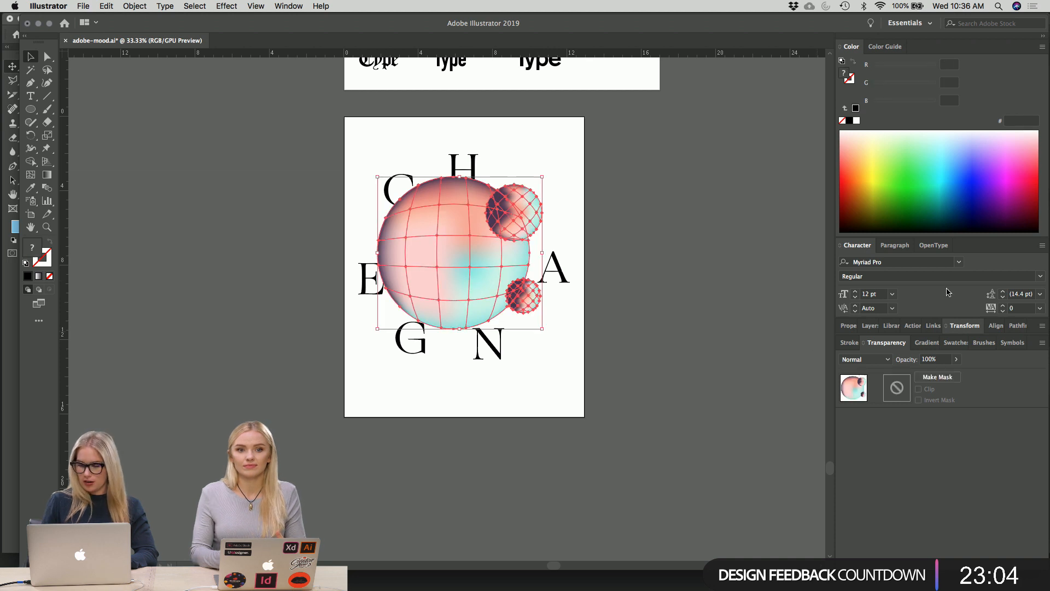
# - Centre the sphere cluster horizontally and vertically relative to the artboard
pyautogui.click(990, 326)
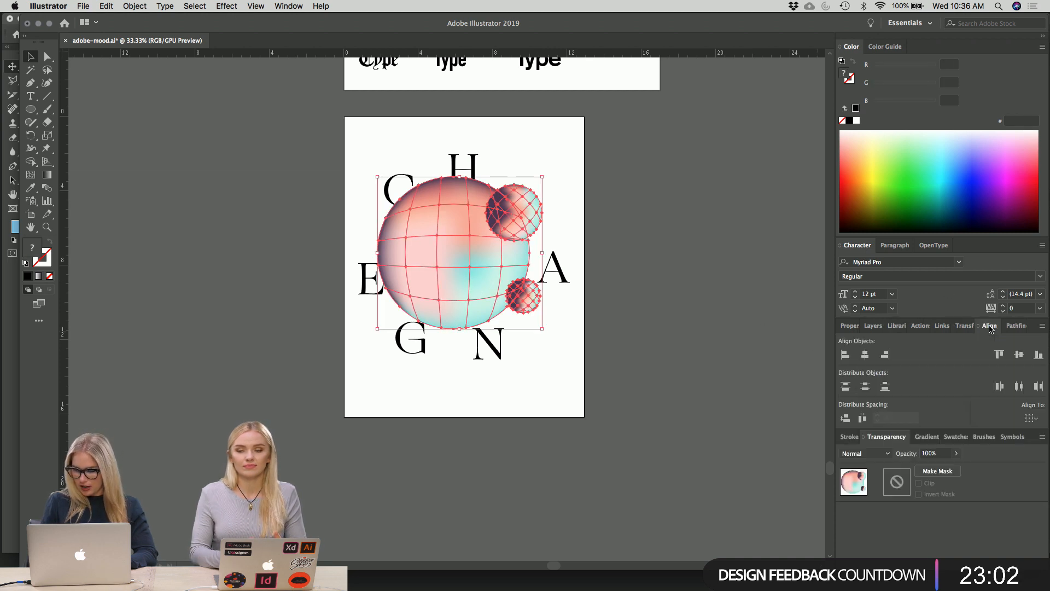
pyautogui.click(1032, 418)
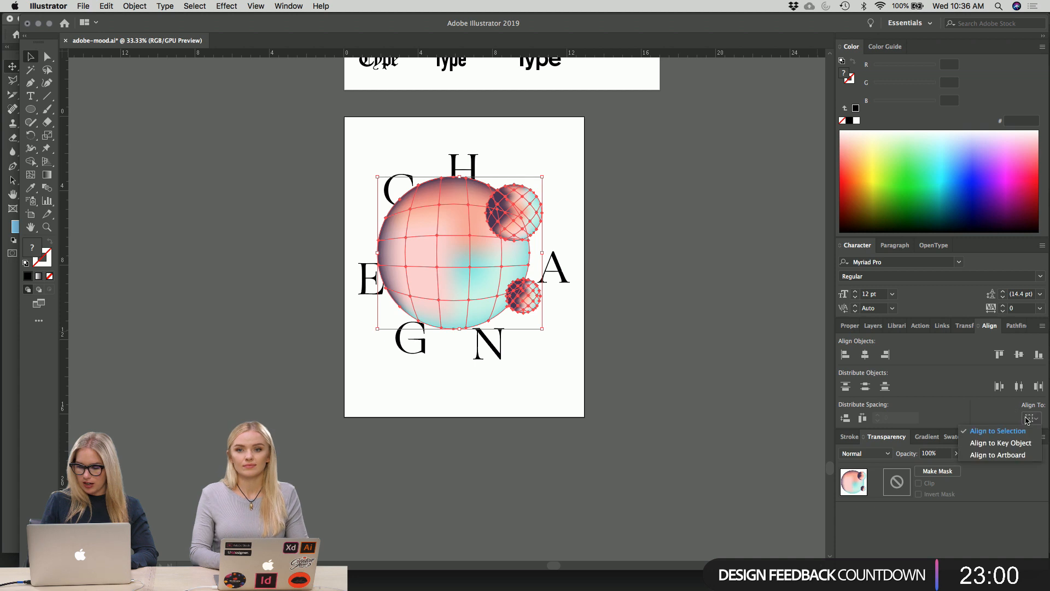
pyautogui.click(1014, 456)
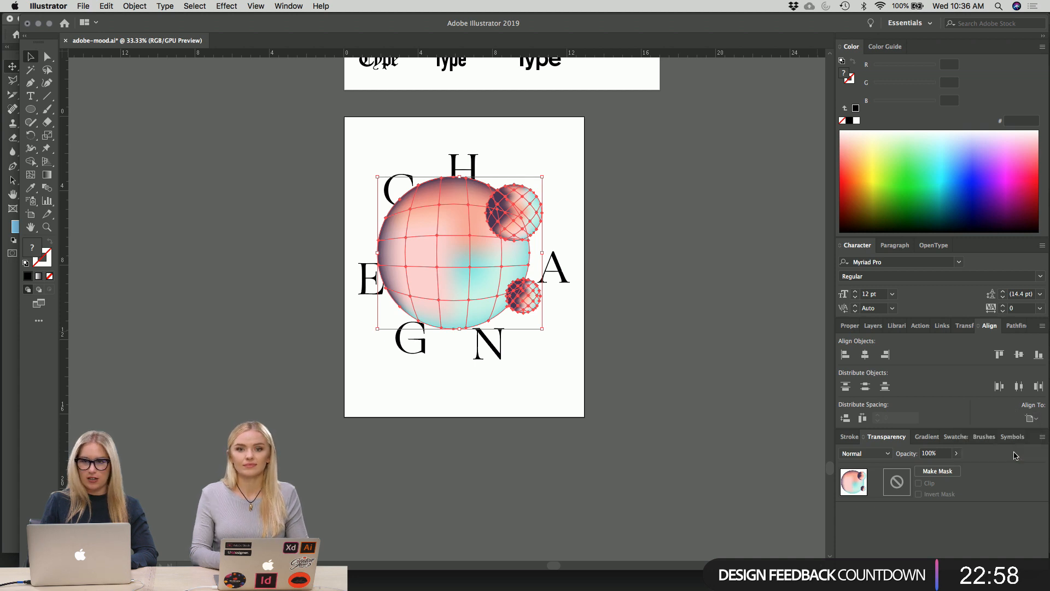
pyautogui.click(869, 354)
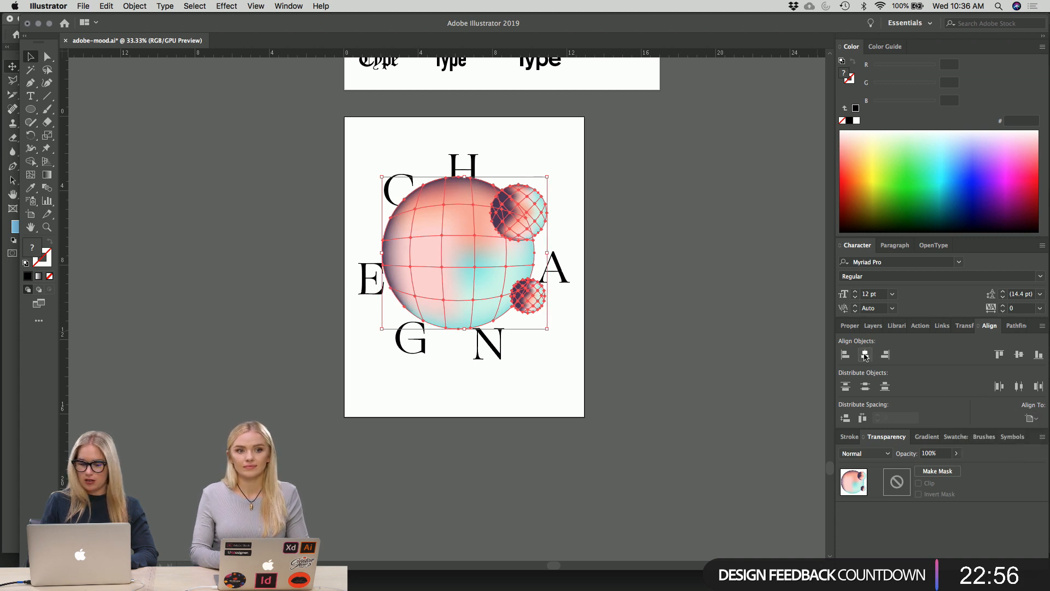
pyautogui.click(1021, 354)
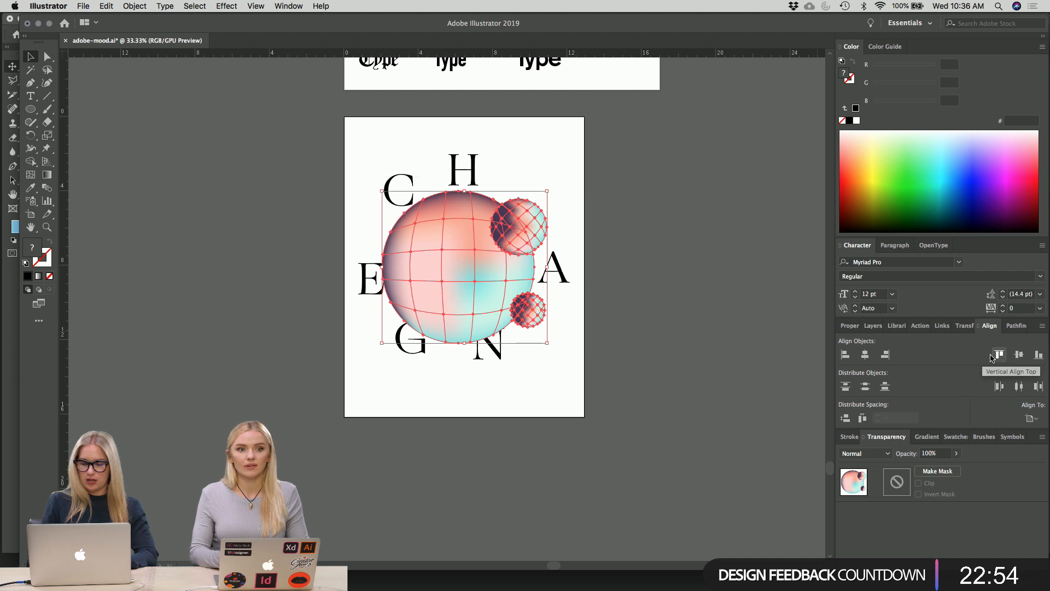
pyautogui.click(683, 326)
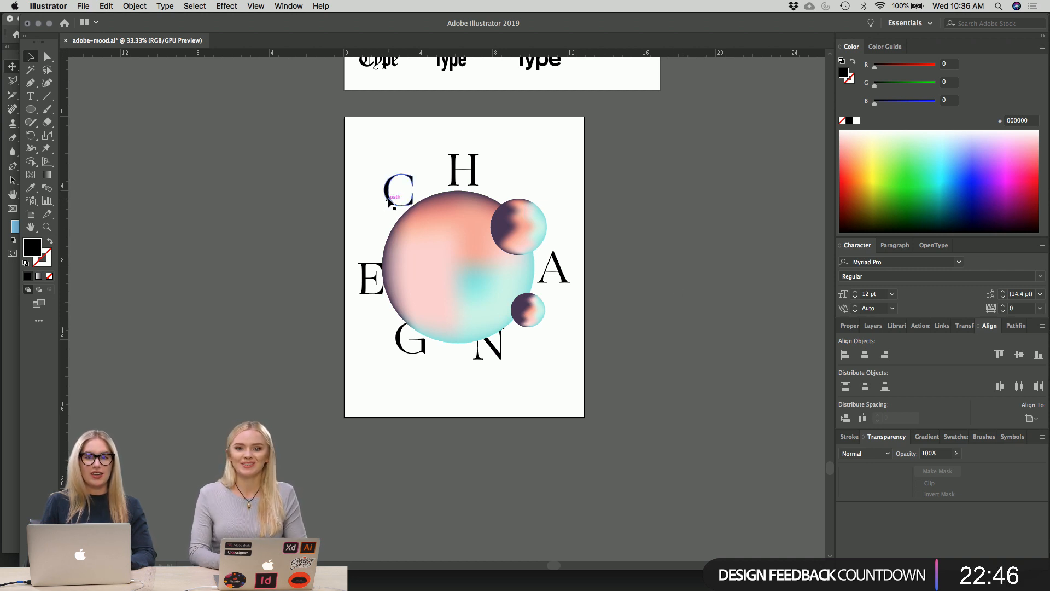
# - Raise the C higher and move the A up to the top right beside the H
pyautogui.moveTo(386, 200); pyautogui.dragTo(385, 174)
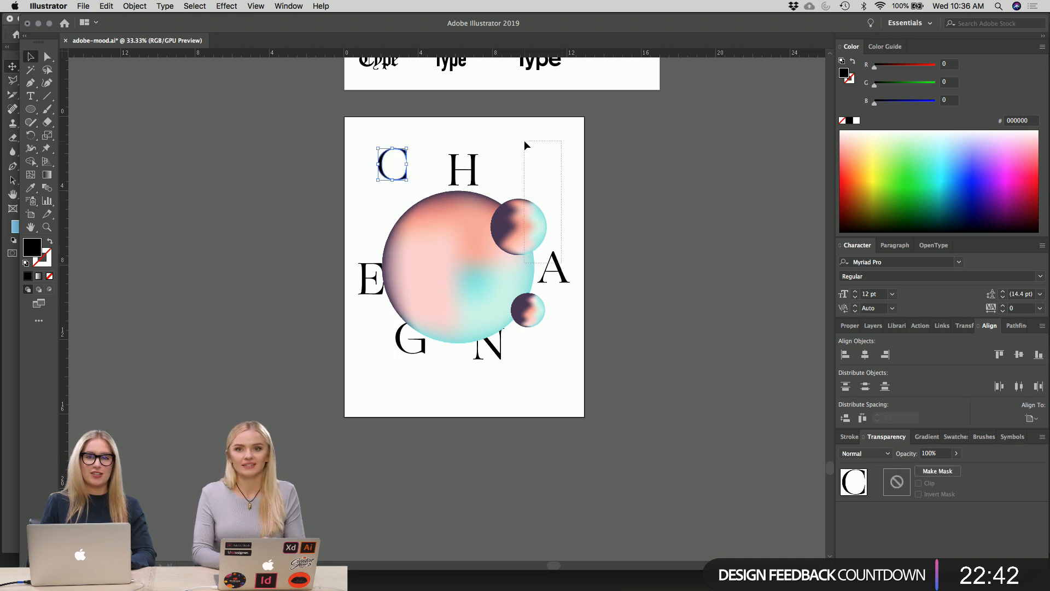
pyautogui.click(524, 140)
pyautogui.moveTo(574, 279); pyautogui.dragTo(533, 159)
pyautogui.click(569, 194)
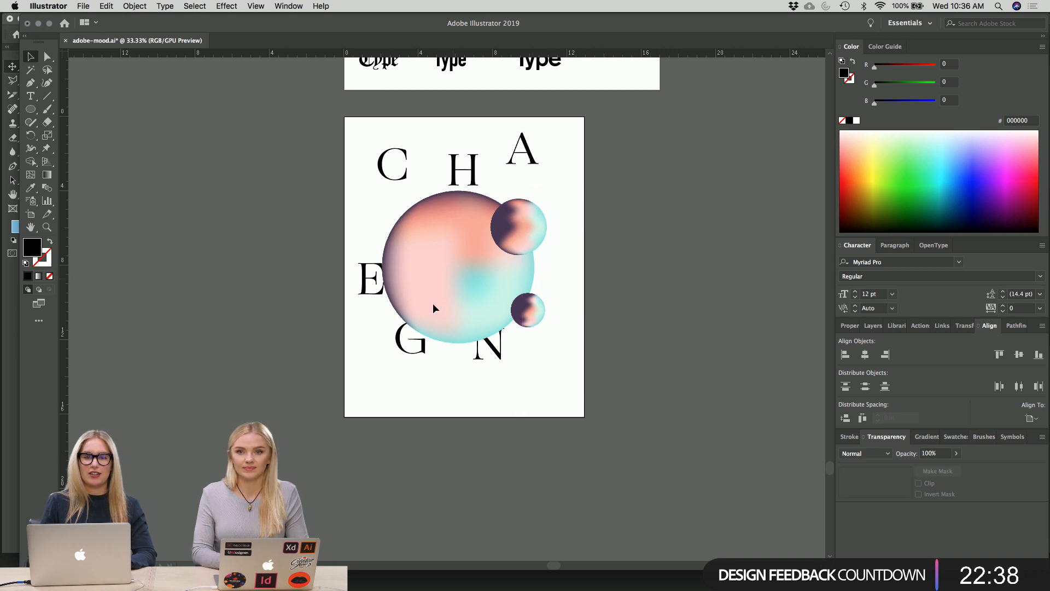
# - Place the E at bottom right, the N at bottom left and the G at bottom centre
pyautogui.moveTo(375, 299); pyautogui.dragTo(544, 403)
pyautogui.moveTo(481, 351); pyautogui.dragTo(387, 397)
pyautogui.moveTo(410, 343); pyautogui.dragTo(474, 400)
pyautogui.click(608, 363)
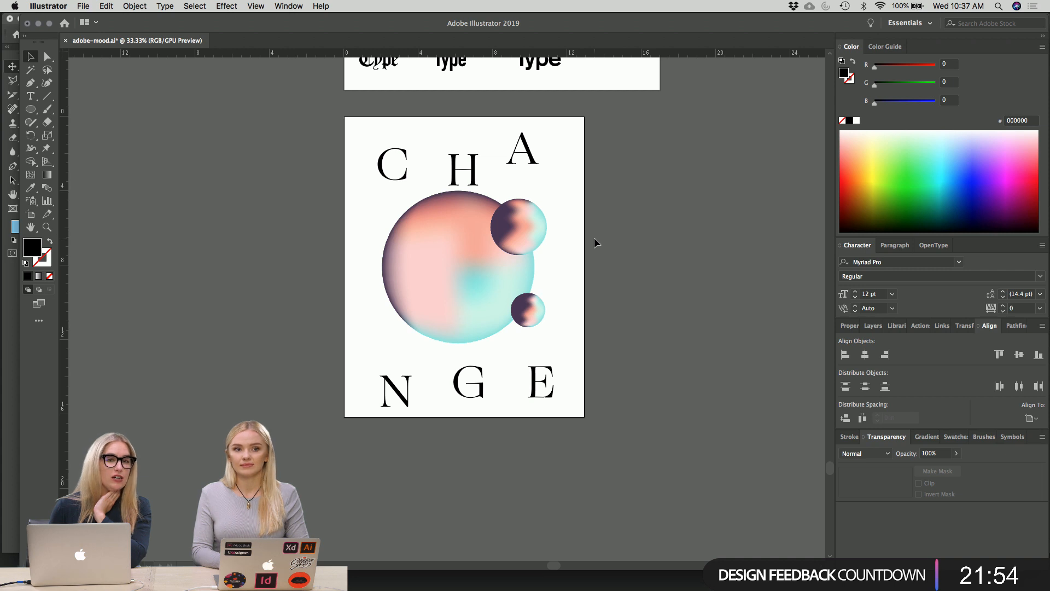
# - Bring the H and A up next to the C at the top
pyautogui.scroll(1, 594, 238)
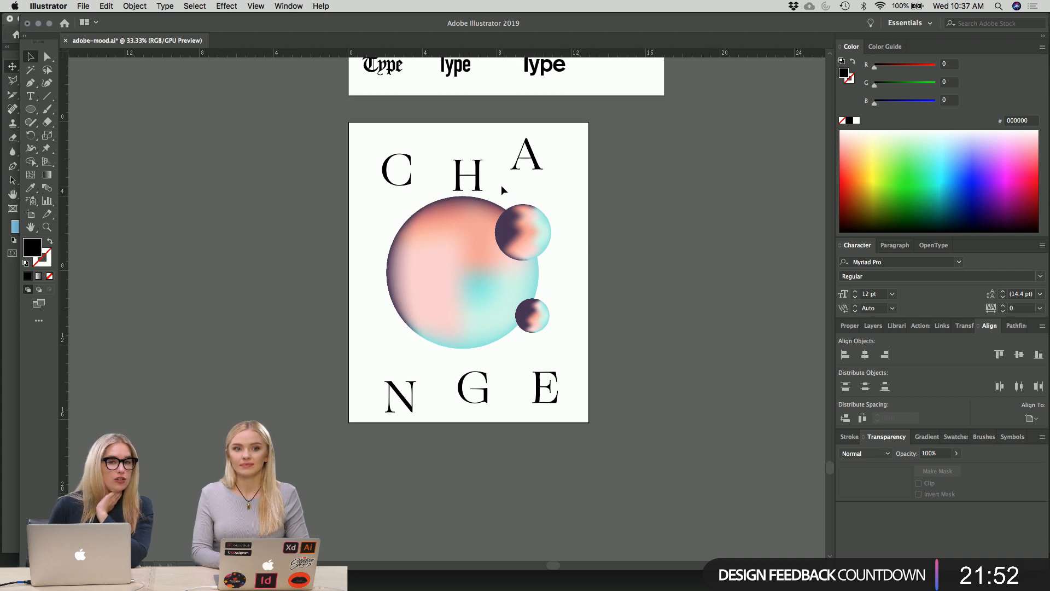
pyautogui.moveTo(466, 169); pyautogui.dragTo(446, 168)
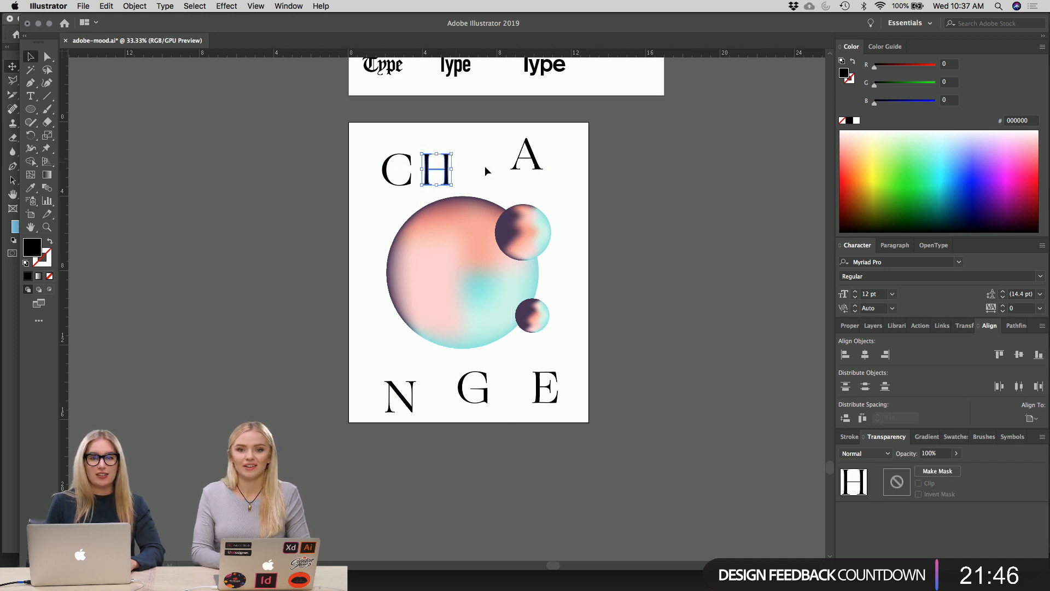
pyautogui.click(488, 166)
pyautogui.moveTo(540, 157); pyautogui.dragTo(381, 149)
pyautogui.click(548, 173)
# - Shrink all six letters together, align them vertically into one row, and move it to the poster top
pyautogui.click(543, 187)
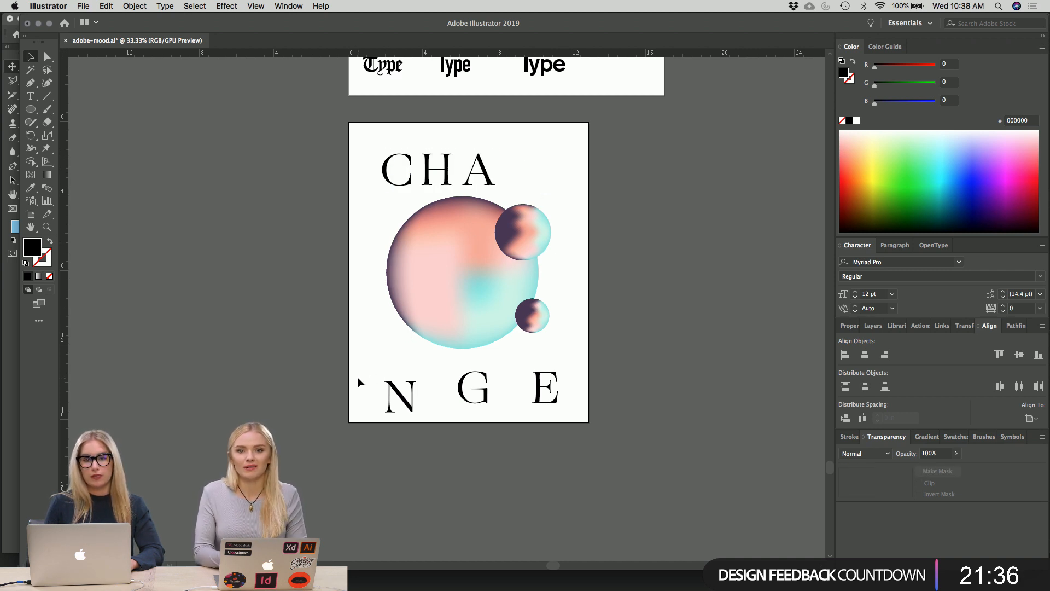
pyautogui.moveTo(350, 158); pyautogui.dragTo(520, 379)
pyautogui.moveTo(535, 415); pyautogui.dragTo(326, 146)
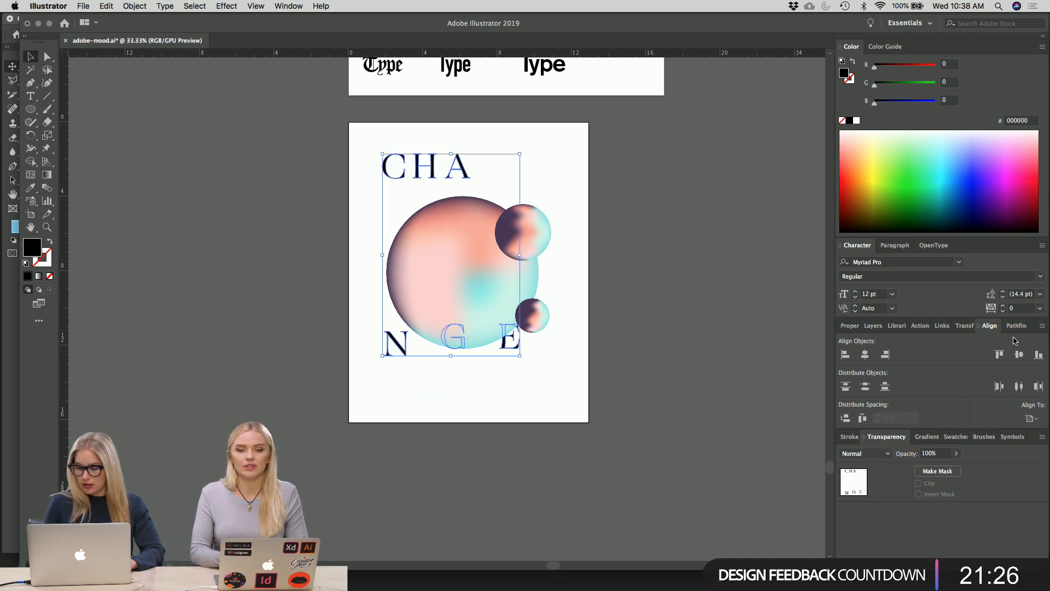
pyautogui.click(1019, 355)
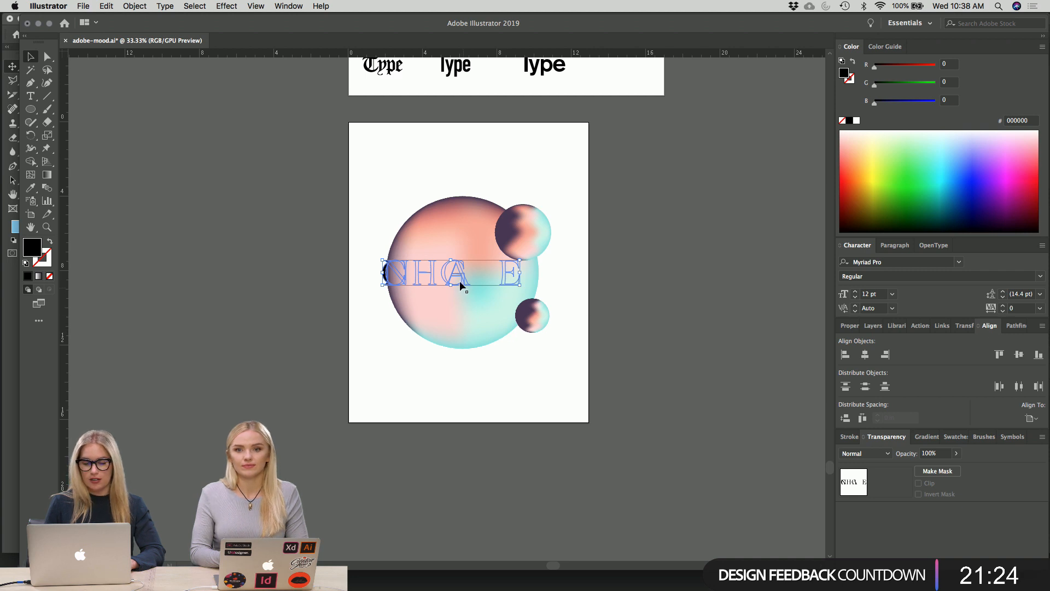
pyautogui.moveTo(459, 281); pyautogui.dragTo(465, 170)
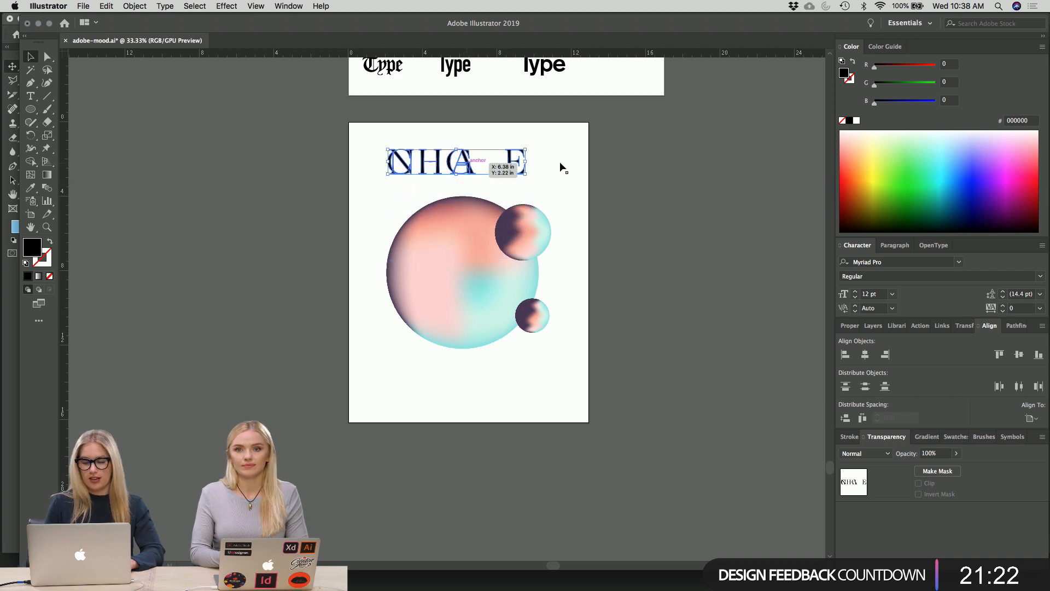
pyautogui.click(615, 174)
# - Rearrange the letters in the row so they spell CHANGE
pyautogui.moveTo(391, 163); pyautogui.dragTo(510, 173)
pyautogui.click(411, 196)
pyautogui.moveTo(431, 165); pyautogui.dragTo(399, 164)
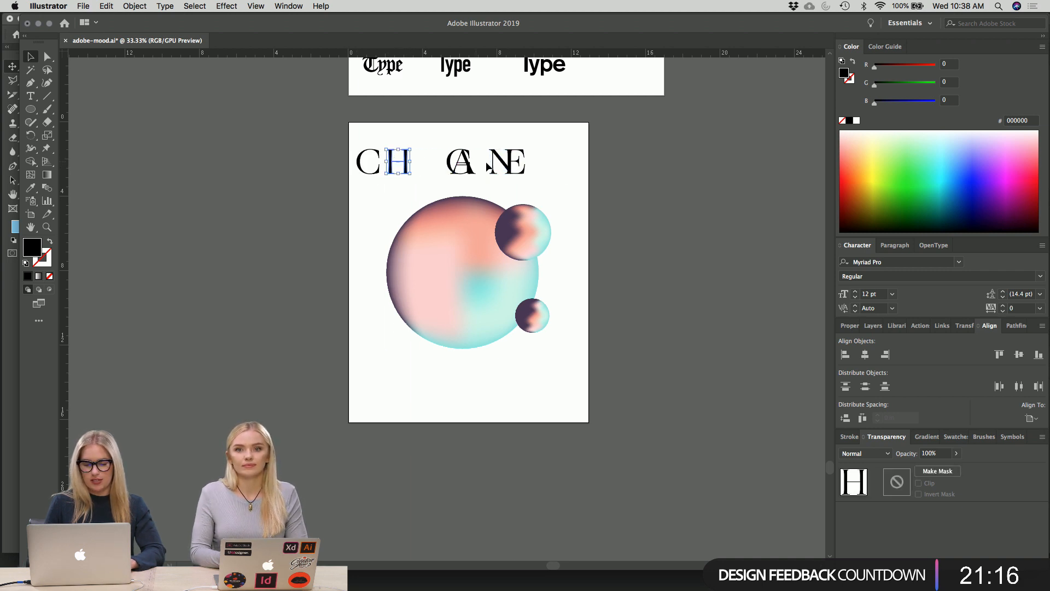
pyautogui.moveTo(480, 167); pyautogui.dragTo(450, 162)
pyautogui.click(463, 180)
pyautogui.click(450, 138)
pyautogui.click(503, 131)
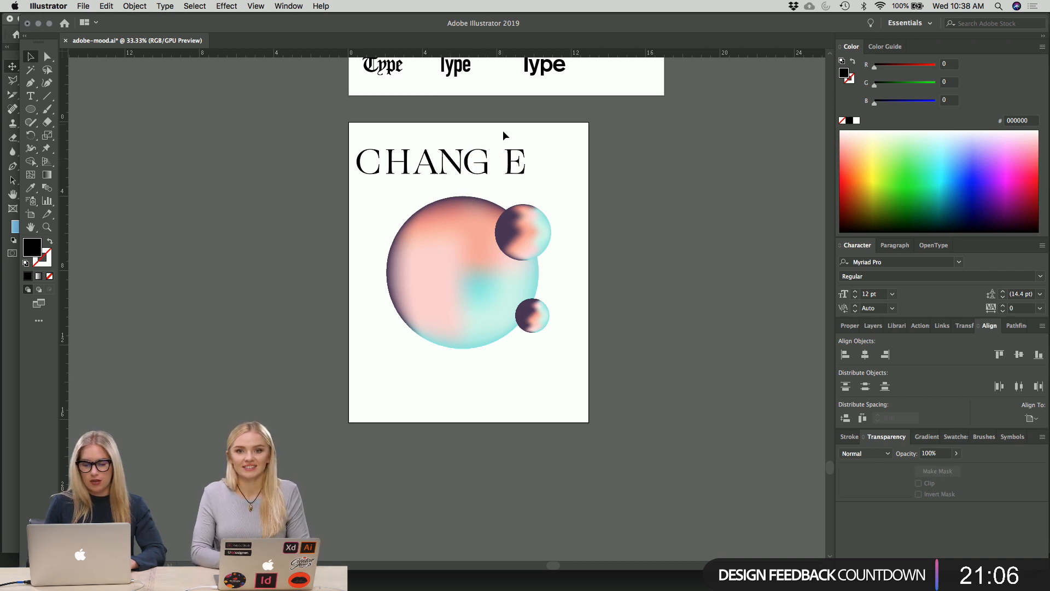
pyautogui.moveTo(514, 162); pyautogui.dragTo(497, 163)
# - Clear the selection with the E sitting right after the G
pyautogui.click(477, 138)
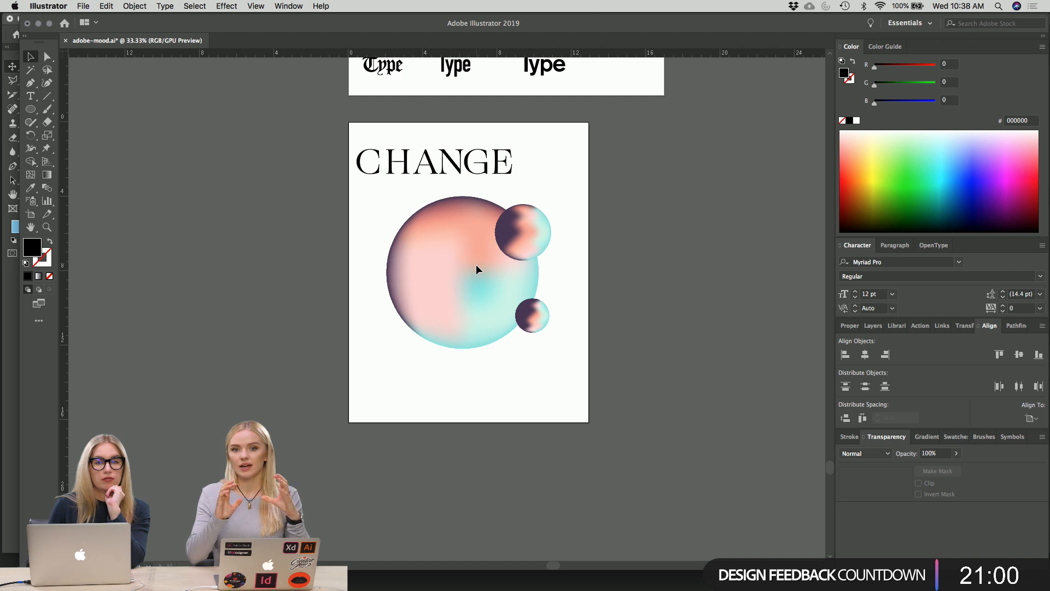
# - Check the ANGE letters by marquee-selecting them, then drag the H down below the word
pyautogui.rightClick(517, 185)
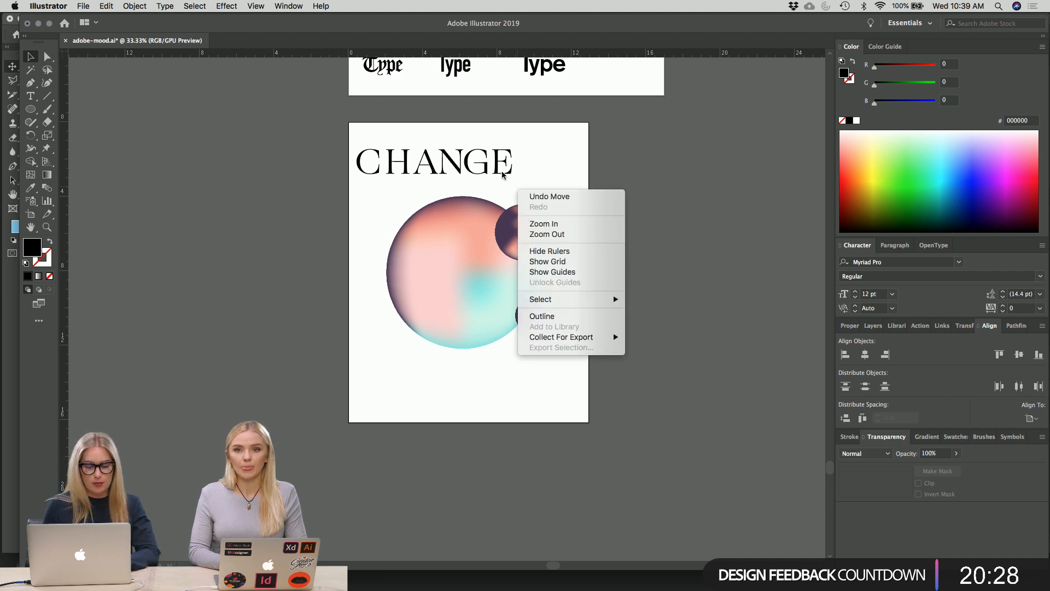
pyautogui.click(475, 155)
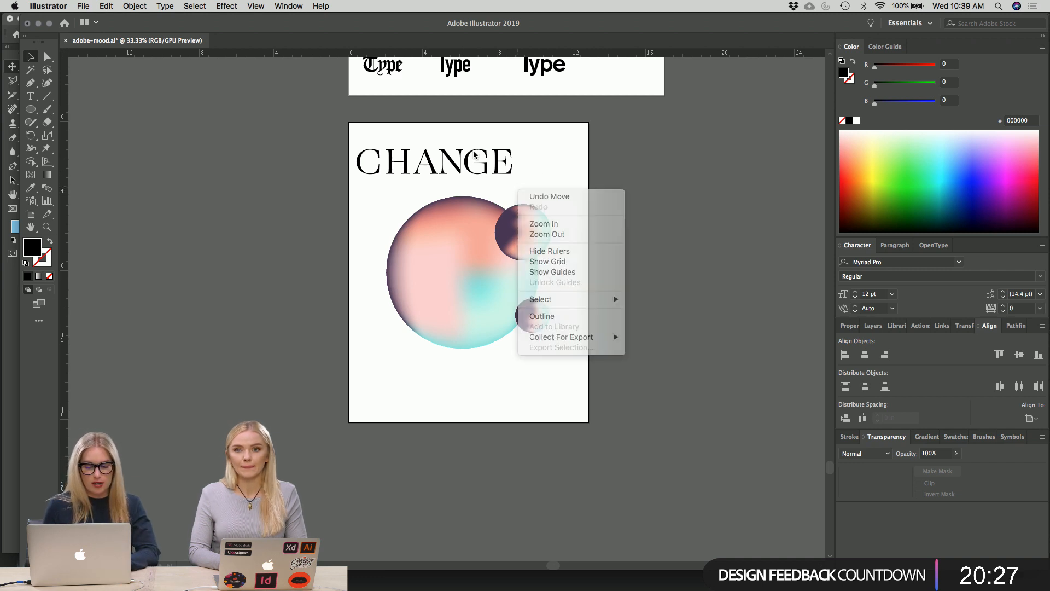
pyautogui.rightClick(412, 132)
pyautogui.click(429, 133)
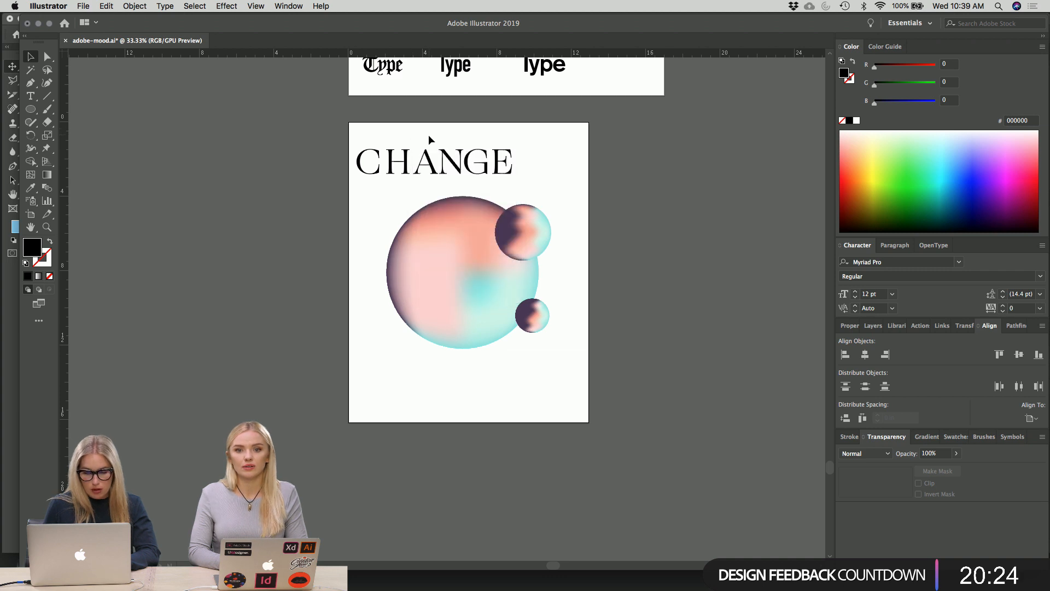
pyautogui.moveTo(429, 134); pyautogui.dragTo(540, 184)
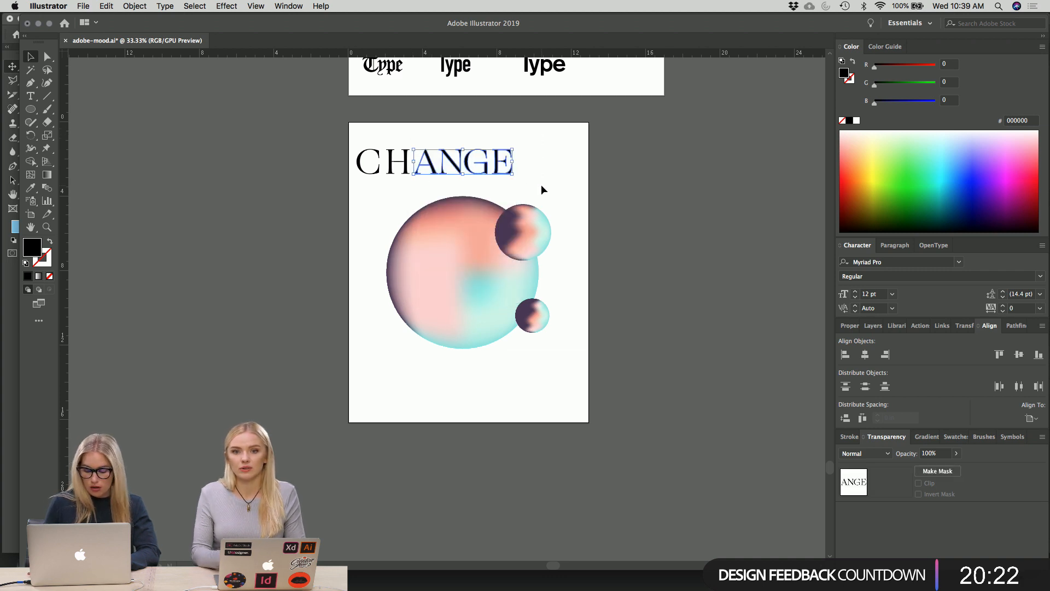
pyautogui.click(540, 185)
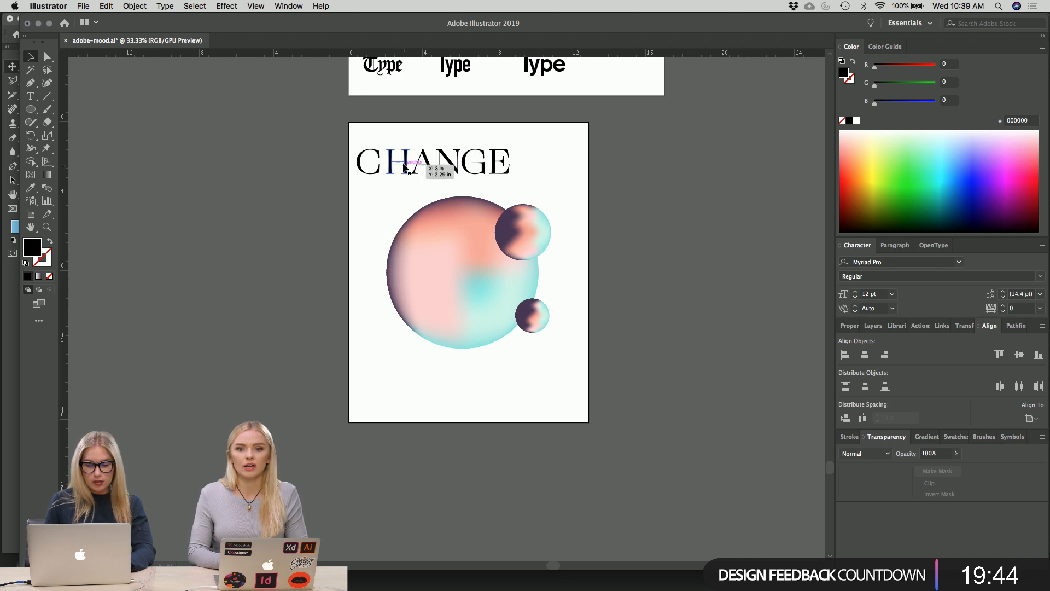
pyautogui.moveTo(406, 168); pyautogui.dragTo(425, 209)
# - Undo the accidental resize of the H and dismiss the context menu
pyautogui.press('super+z')
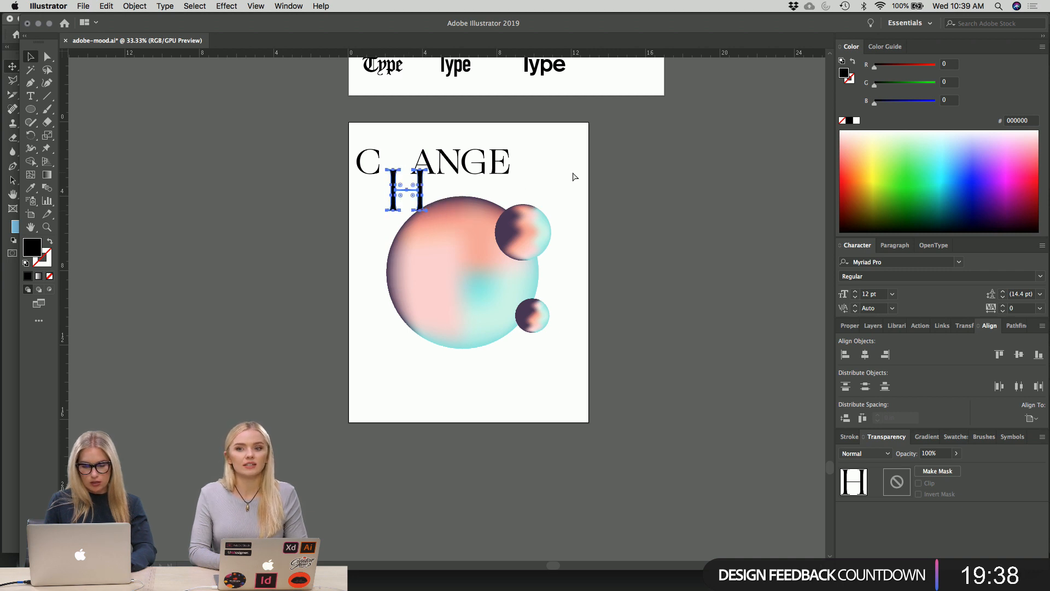
pyautogui.rightClick(569, 172)
pyautogui.rightClick(546, 164)
pyautogui.click(546, 164)
pyautogui.click(546, 161)
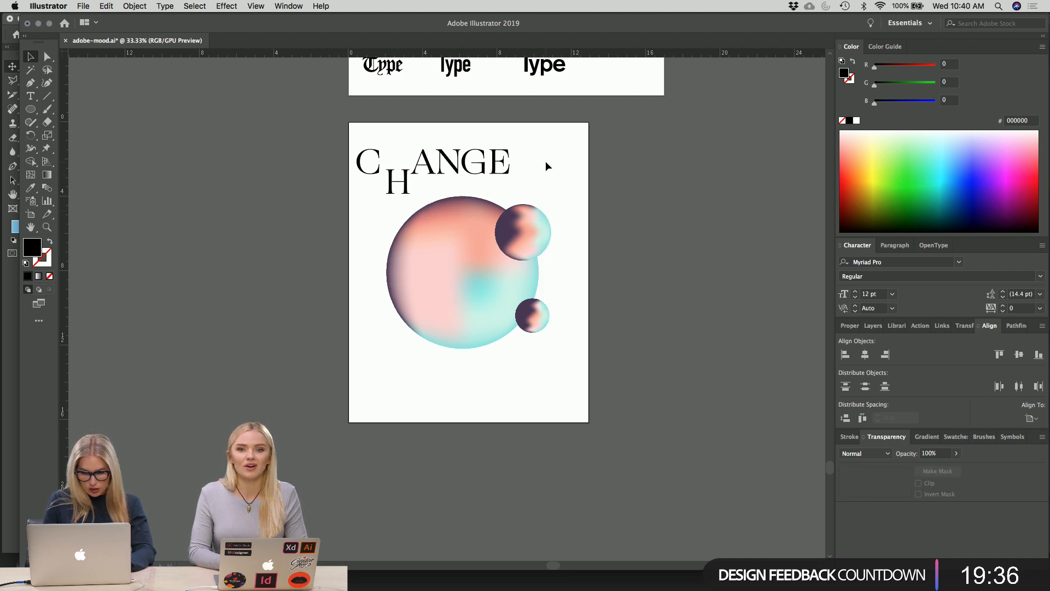
# - Move the A, N, G and E down in a diagonal line across the sphere
pyautogui.moveTo(429, 168); pyautogui.dragTo(434, 204)
pyautogui.moveTo(449, 162); pyautogui.dragTo(495, 272)
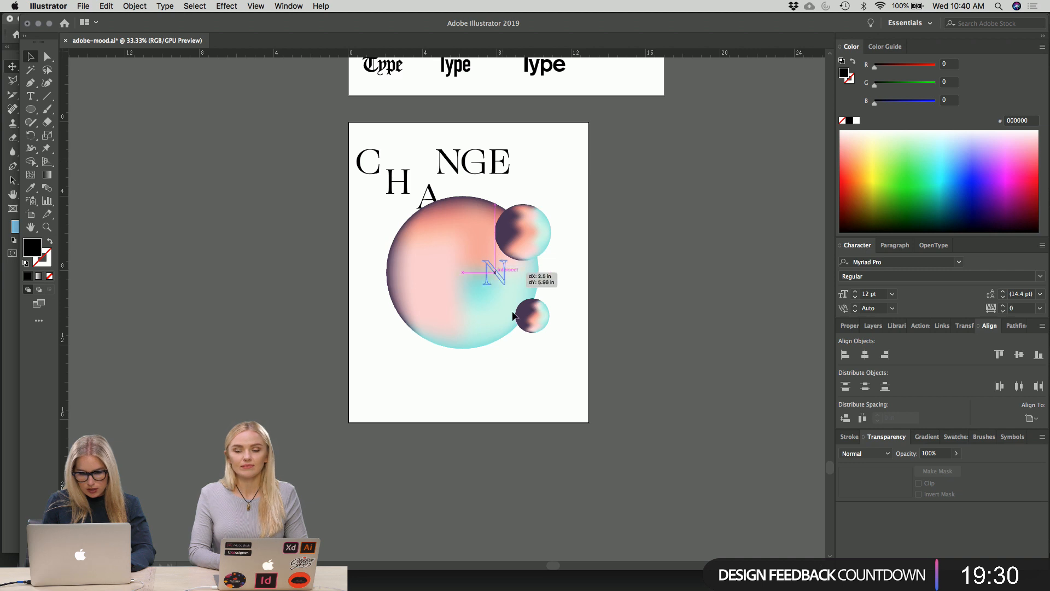
pyautogui.moveTo(515, 316); pyautogui.dragTo(521, 339)
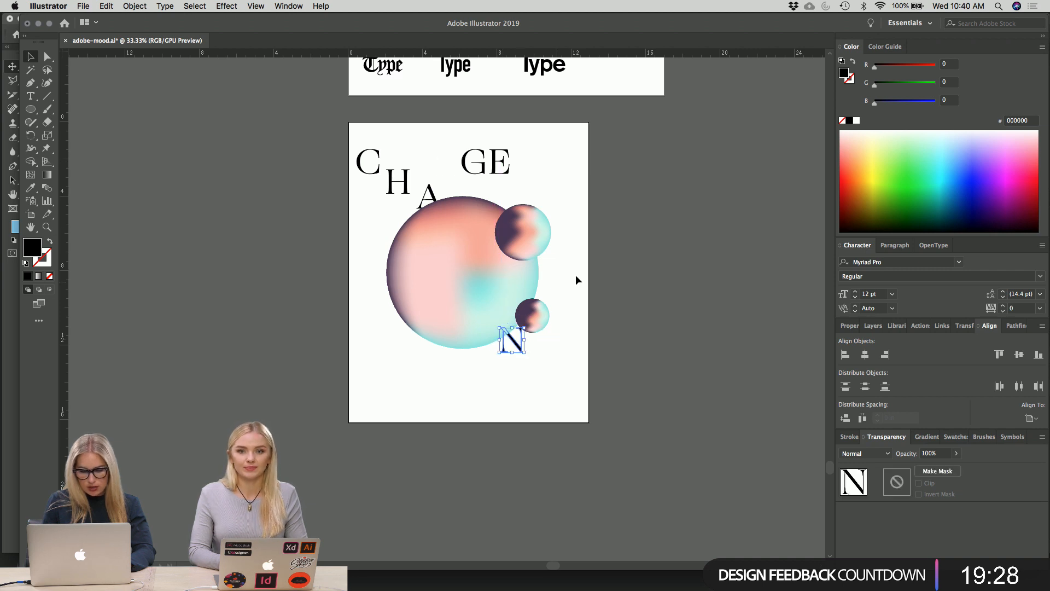
pyautogui.moveTo(479, 162); pyautogui.dragTo(550, 376)
pyautogui.moveTo(501, 163); pyautogui.dragTo(570, 385)
pyautogui.click(617, 403)
pyautogui.click(599, 373)
pyautogui.click(616, 375)
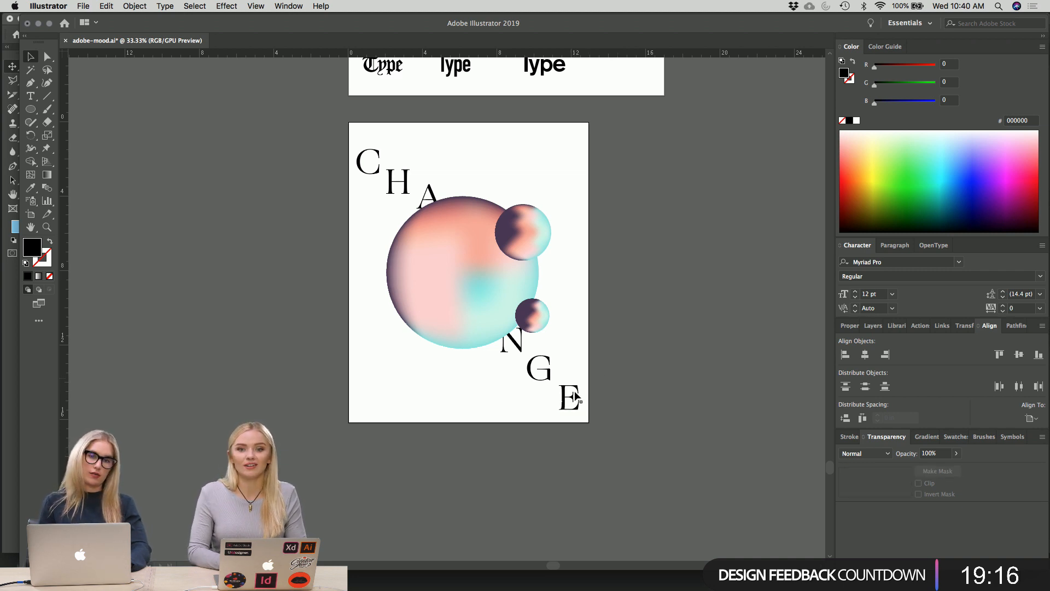
# - Marquee-select the N, G and E and drag them up-left onto the big sphere
pyautogui.moveTo(590, 414); pyautogui.dragTo(492, 326)
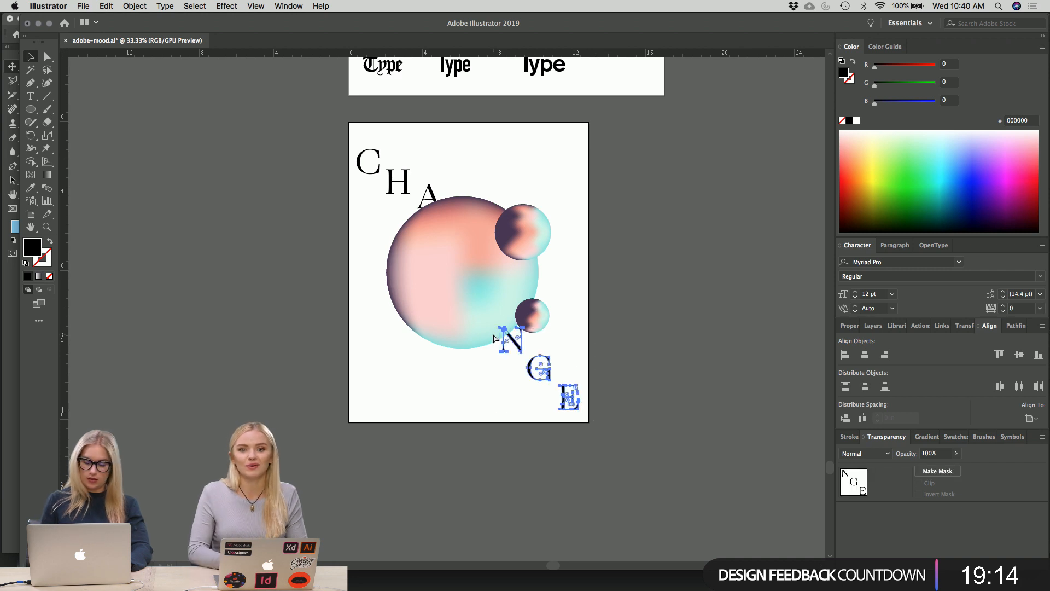
pyautogui.rightClick(529, 369)
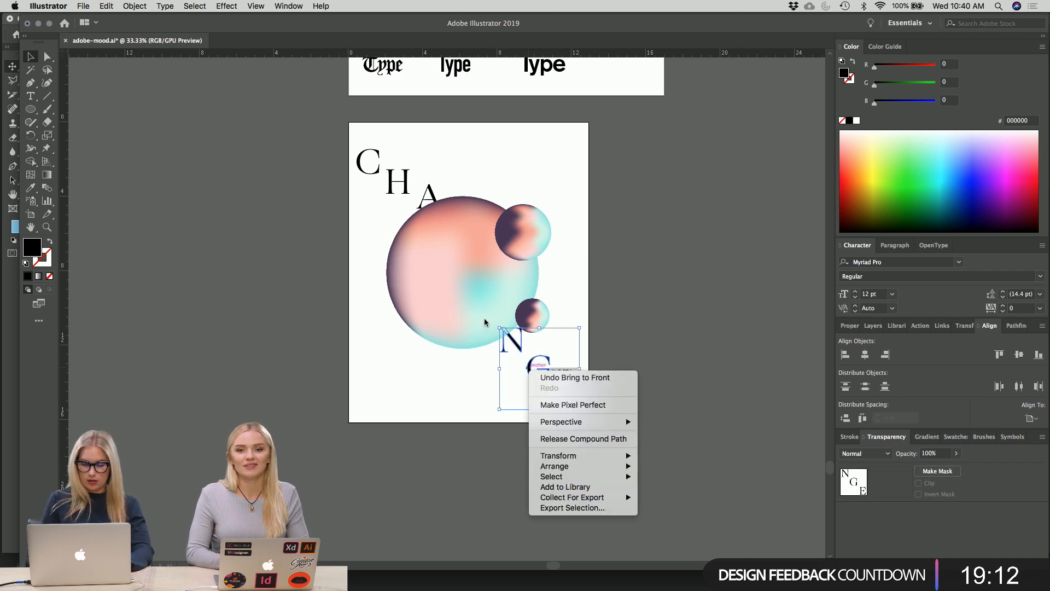
pyautogui.click(521, 345)
pyautogui.moveTo(521, 345); pyautogui.dragTo(484, 284)
pyautogui.click(548, 419)
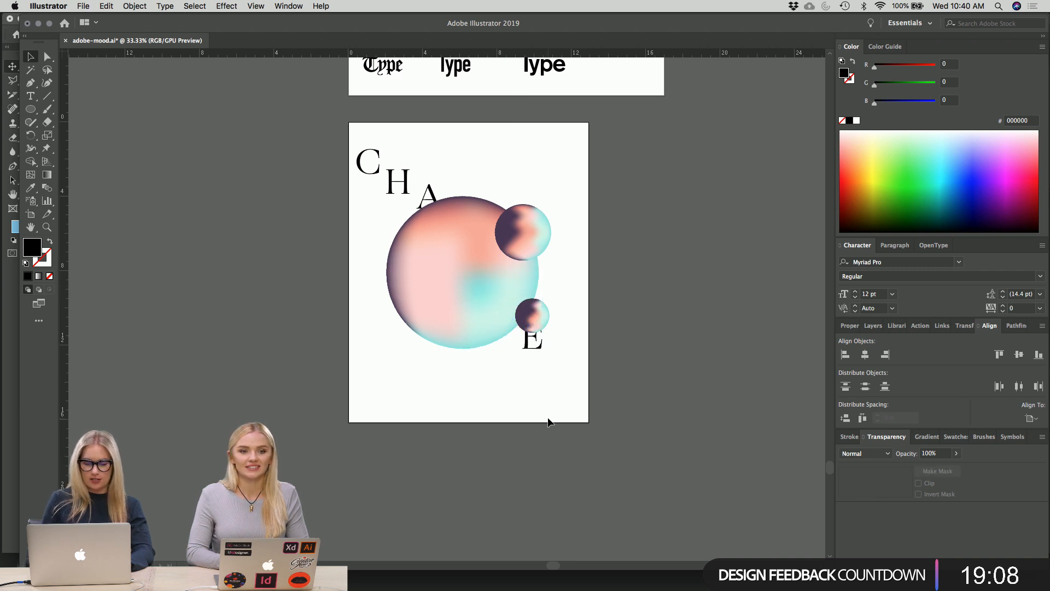
# - Try to select the N, G and E hidden behind the big sphere
pyautogui.moveTo(549, 392); pyautogui.dragTo(451, 259)
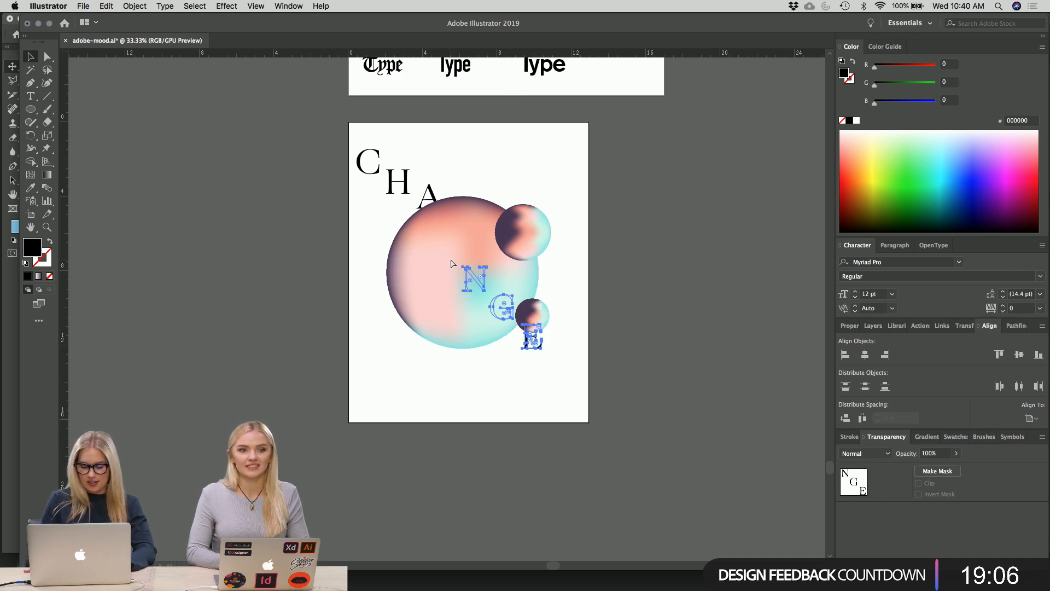
pyautogui.click(488, 393)
pyautogui.rightClick(554, 398)
pyautogui.click(480, 310)
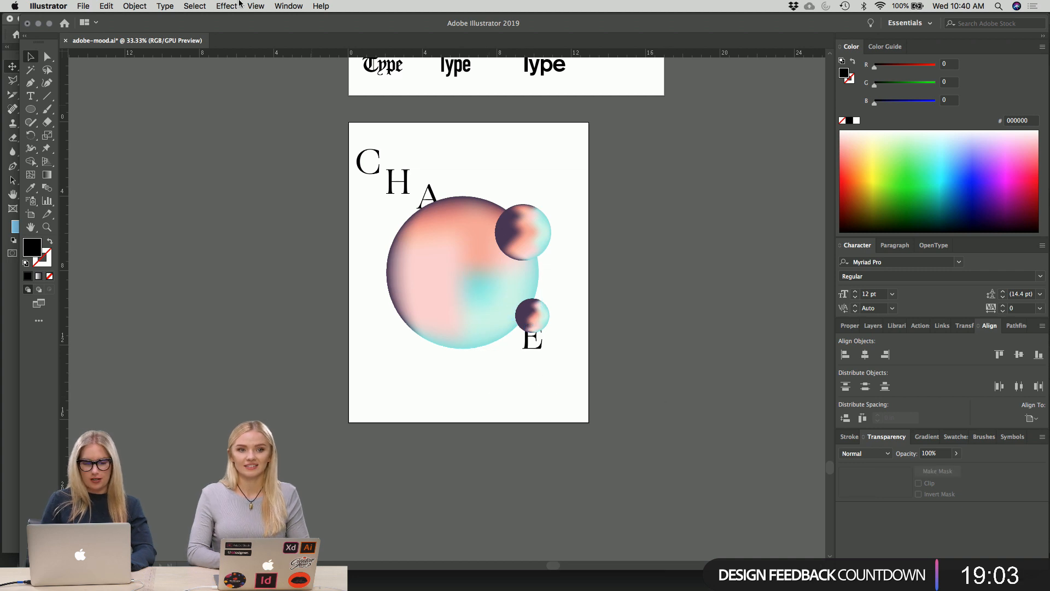
pyautogui.moveTo(533, 357); pyautogui.dragTo(533, 354)
pyautogui.click(498, 307)
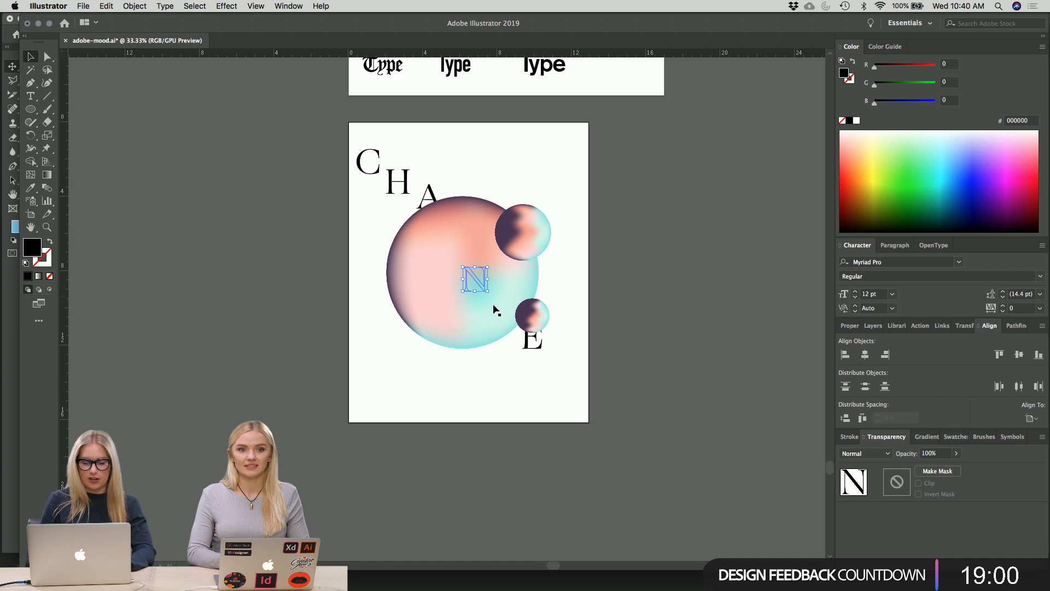
pyautogui.click(434, 312)
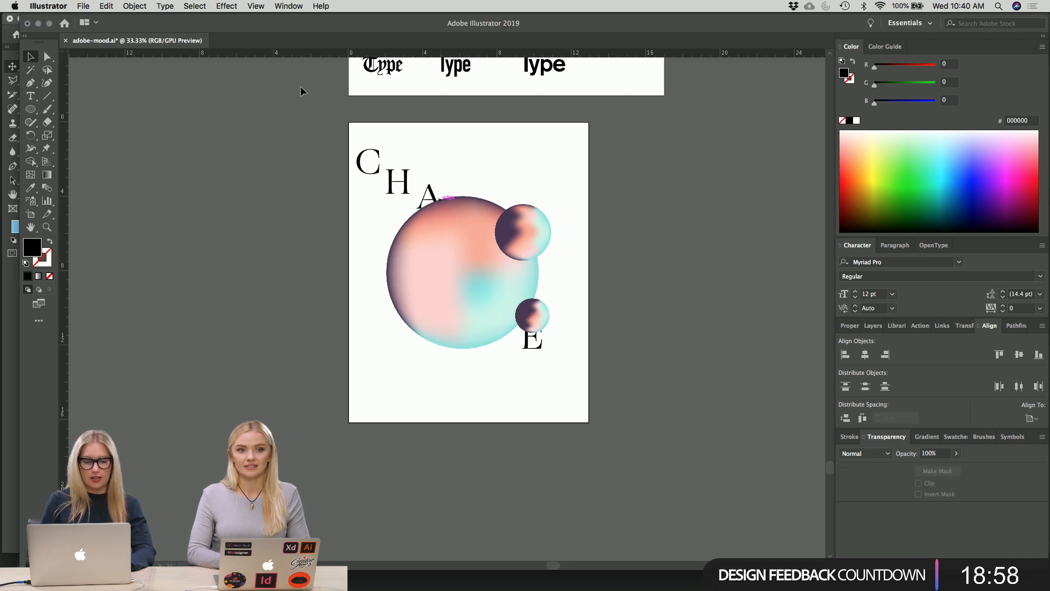
# - Unlock all objects and move the sphere cluster off the artboard to the left
pyautogui.click(134, 6)
pyautogui.click(143, 77)
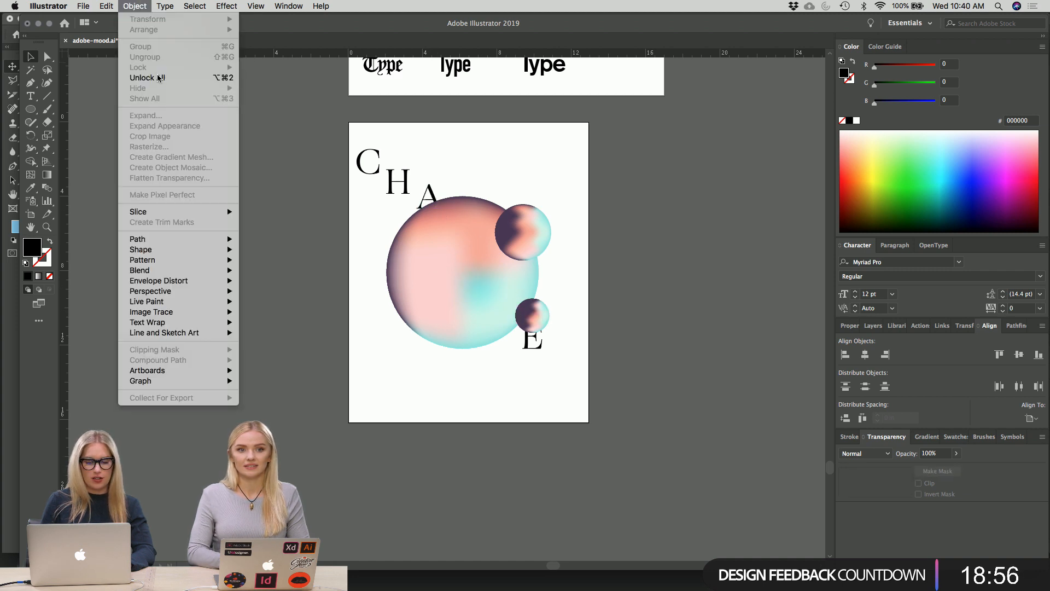
pyautogui.click(337, 293)
pyautogui.click(478, 282)
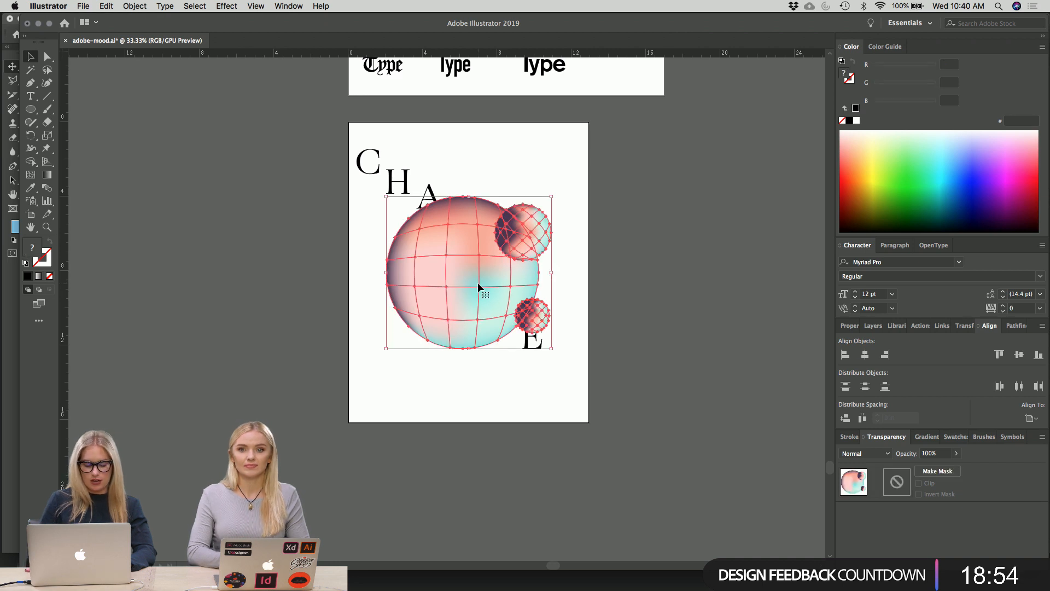
pyautogui.press('a')
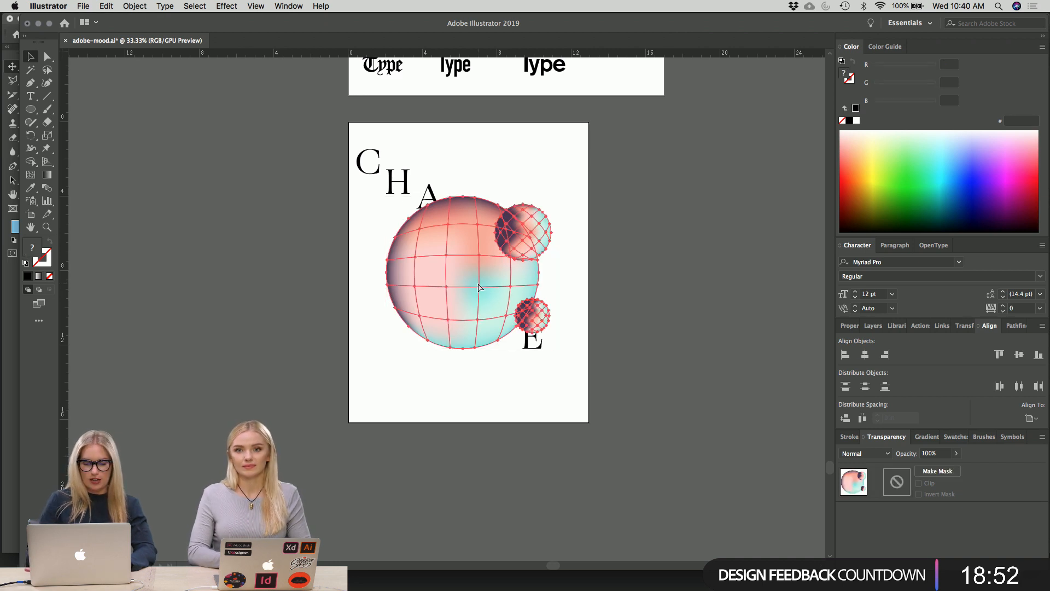
pyautogui.press('super')
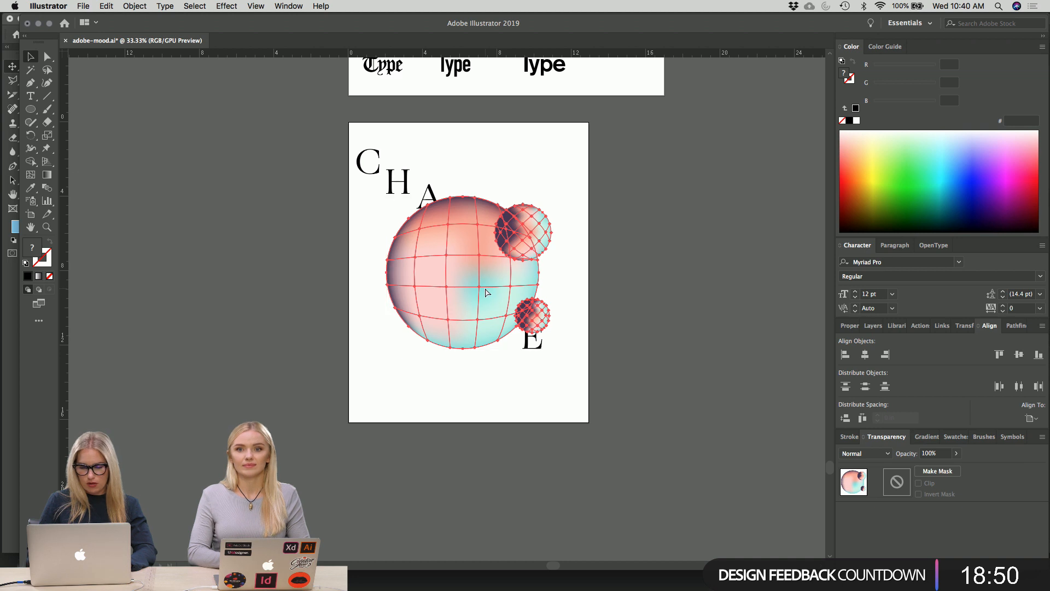
pyautogui.moveTo(485, 288); pyautogui.dragTo(327, 288)
pyautogui.click(447, 261)
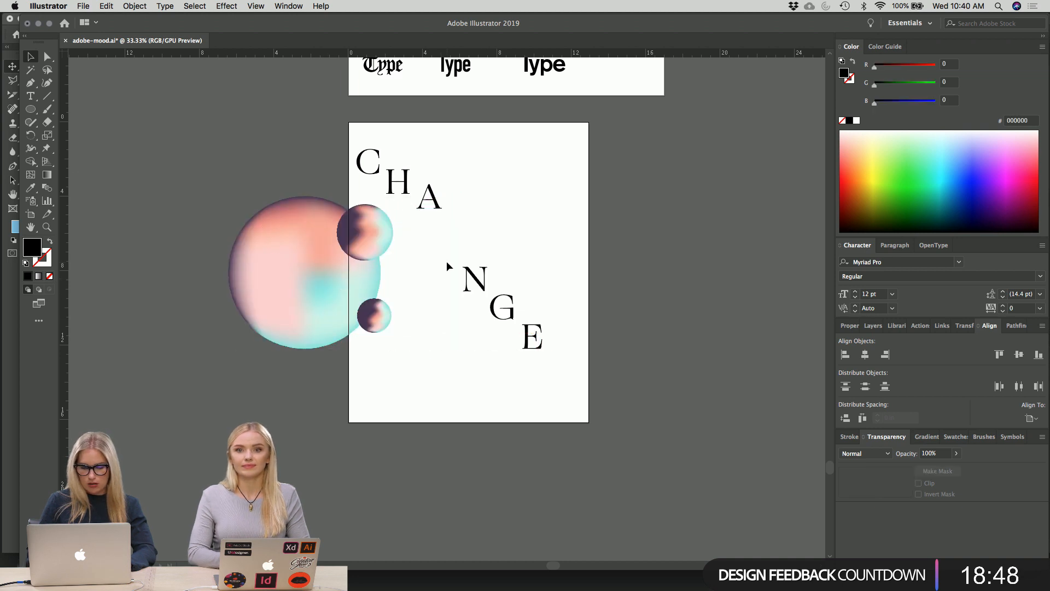
# - Convert the N, G and E to outlines, then drag the spheres back onto the artboard
pyautogui.moveTo(447, 261); pyautogui.dragTo(598, 390)
pyautogui.press('super+shift+o')
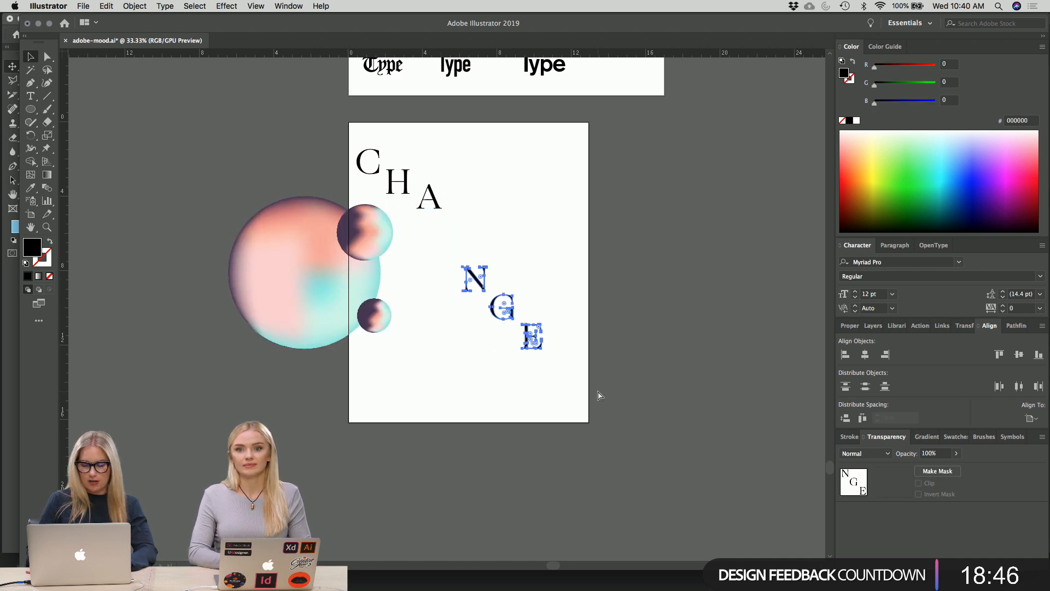
pyautogui.click(532, 385)
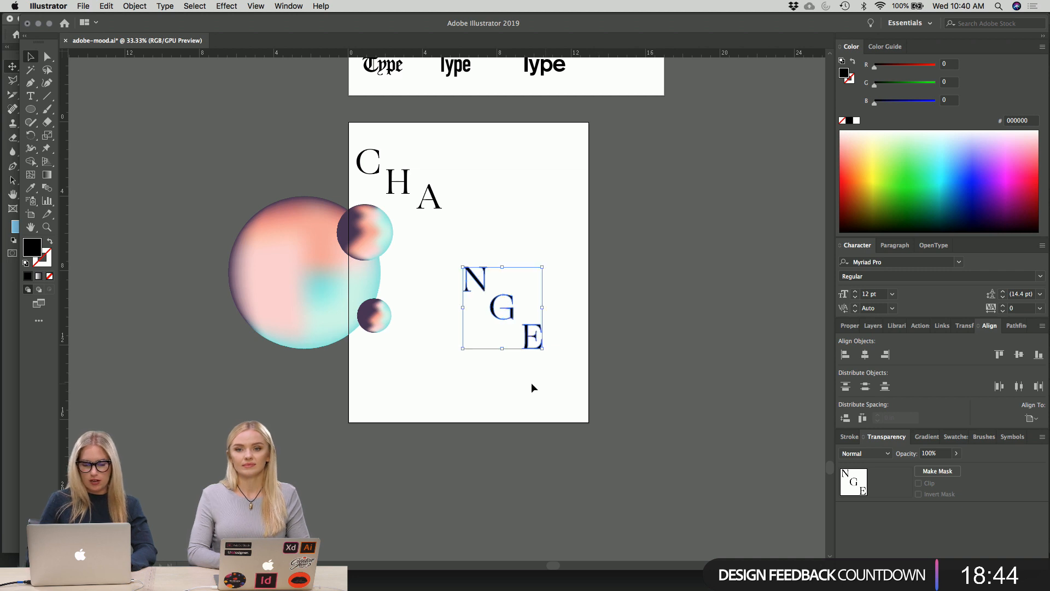
pyautogui.moveTo(384, 314); pyautogui.dragTo(507, 316)
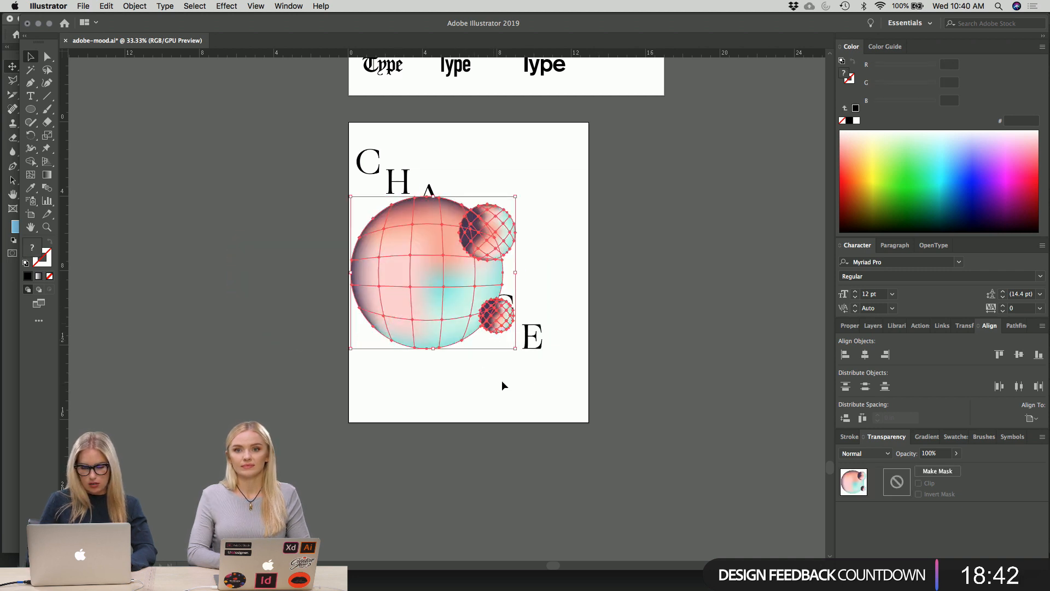
pyautogui.click(505, 390)
pyautogui.click(443, 291)
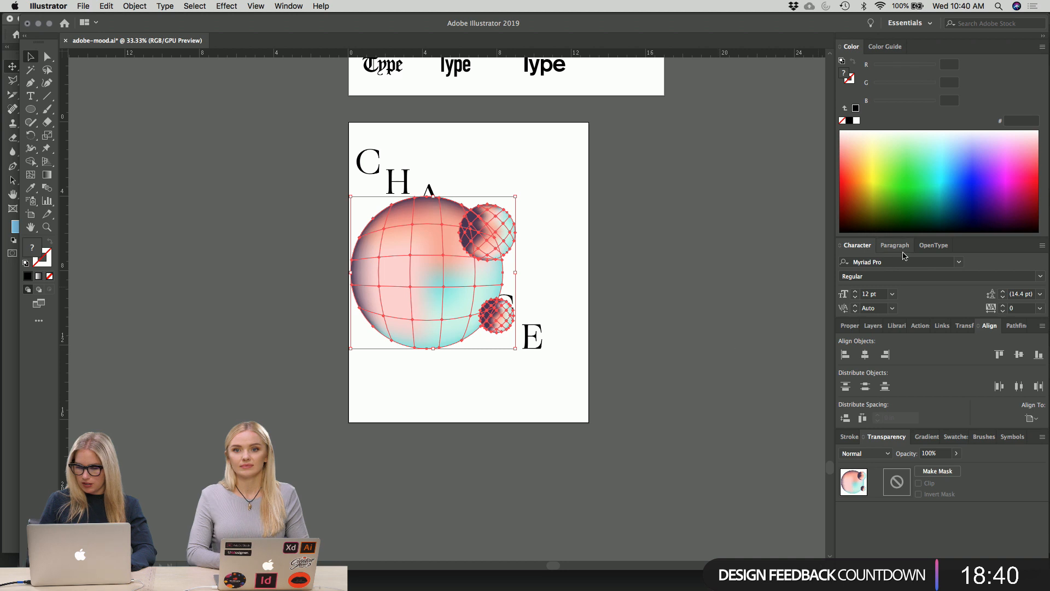
# - In the Layers panel, move the spheres' layer beneath the letters' layer
pyautogui.click(873, 326)
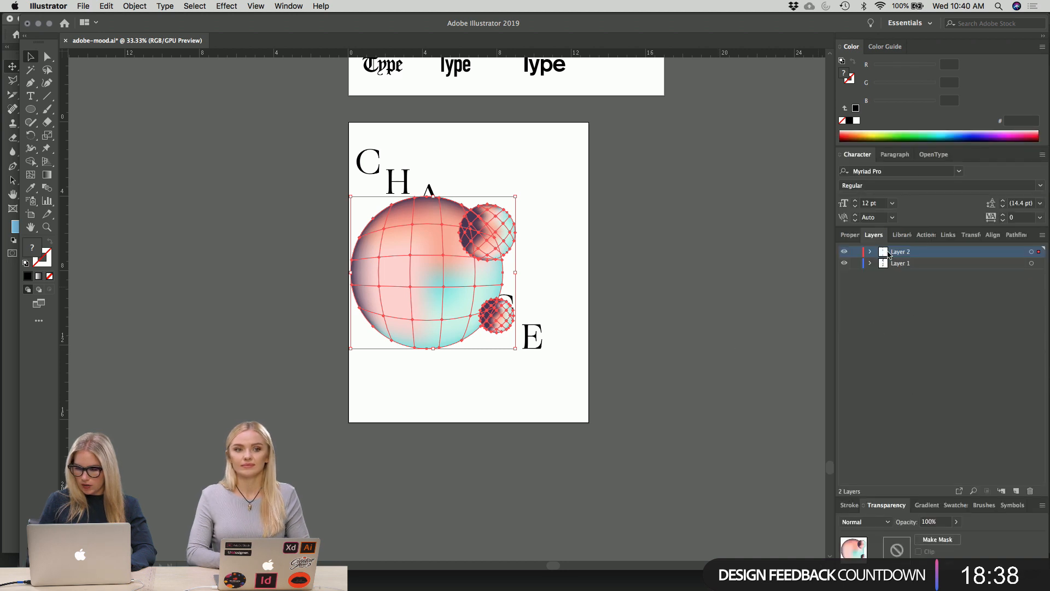
pyautogui.click(844, 251)
pyautogui.click(844, 252)
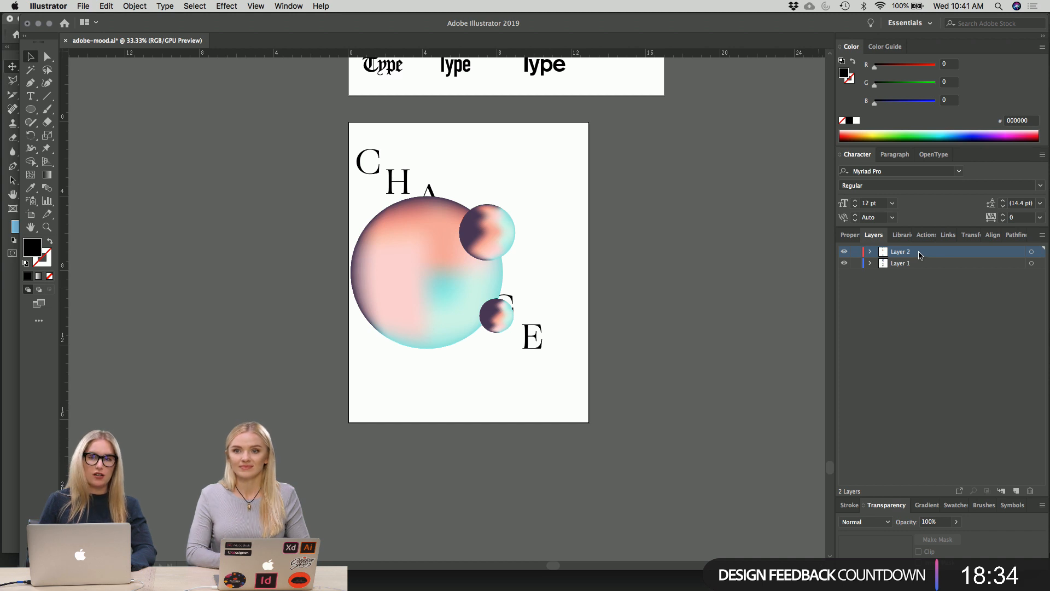
pyautogui.moveTo(920, 254); pyautogui.dragTo(920, 271)
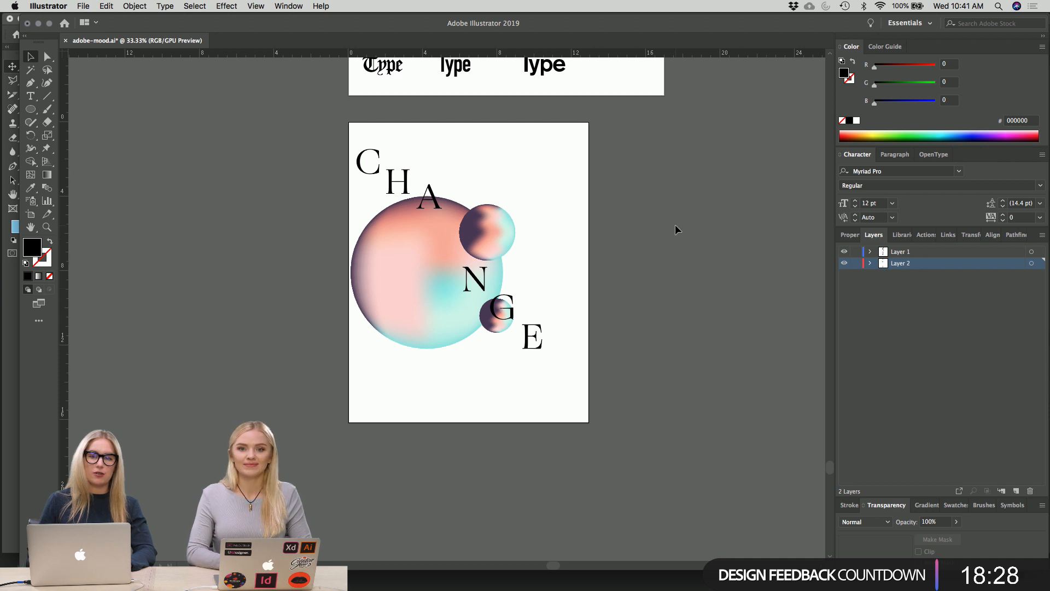
# - Reposition the sphere cluster to the right, undoing and redoing the move
pyautogui.click(495, 216)
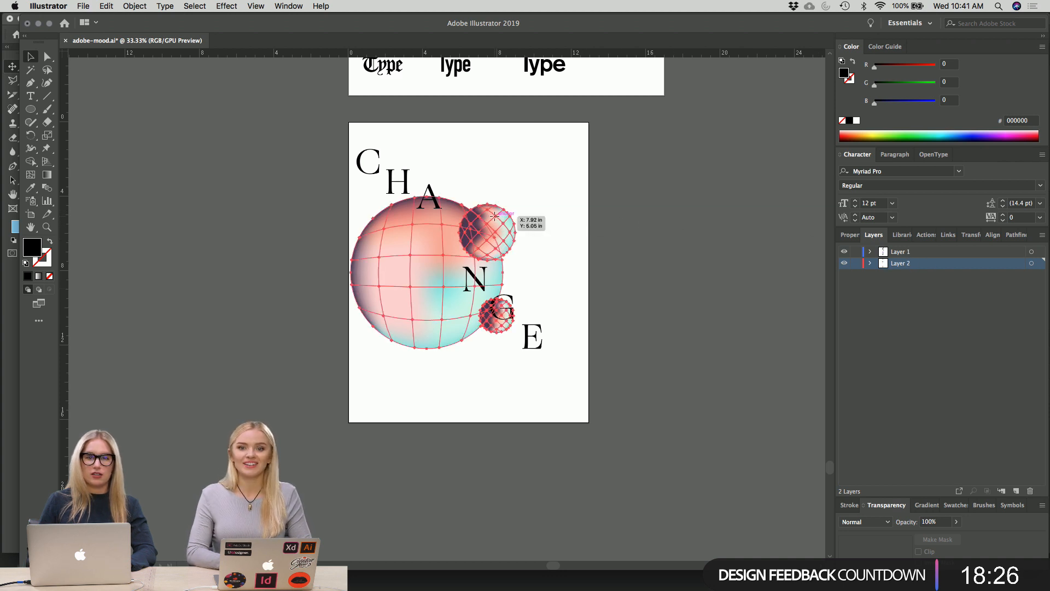
pyautogui.moveTo(495, 216); pyautogui.dragTo(517, 230)
pyautogui.click(616, 226)
pyautogui.click(579, 241)
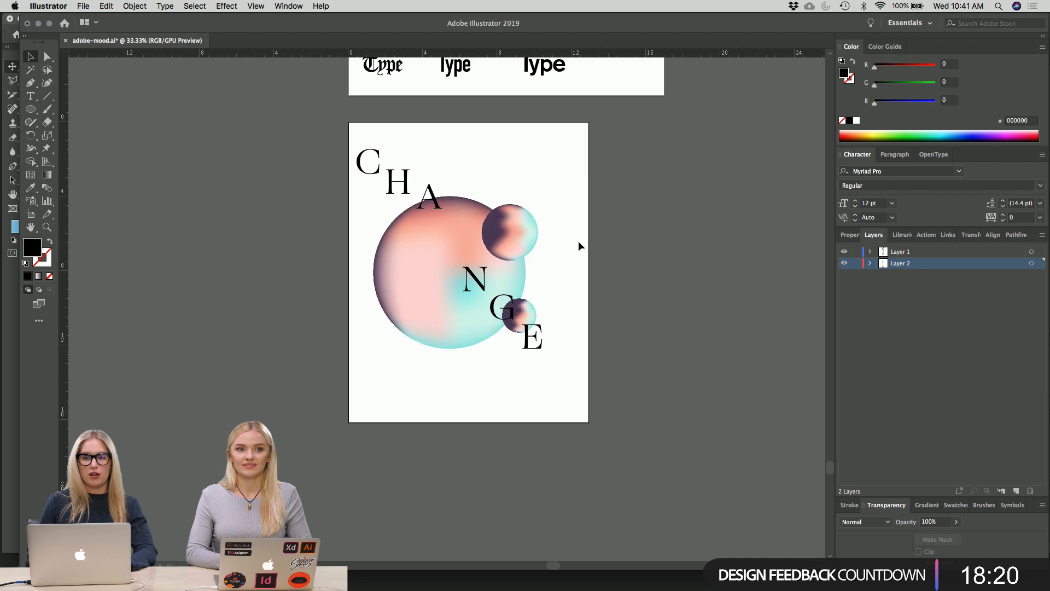
pyautogui.click(523, 247)
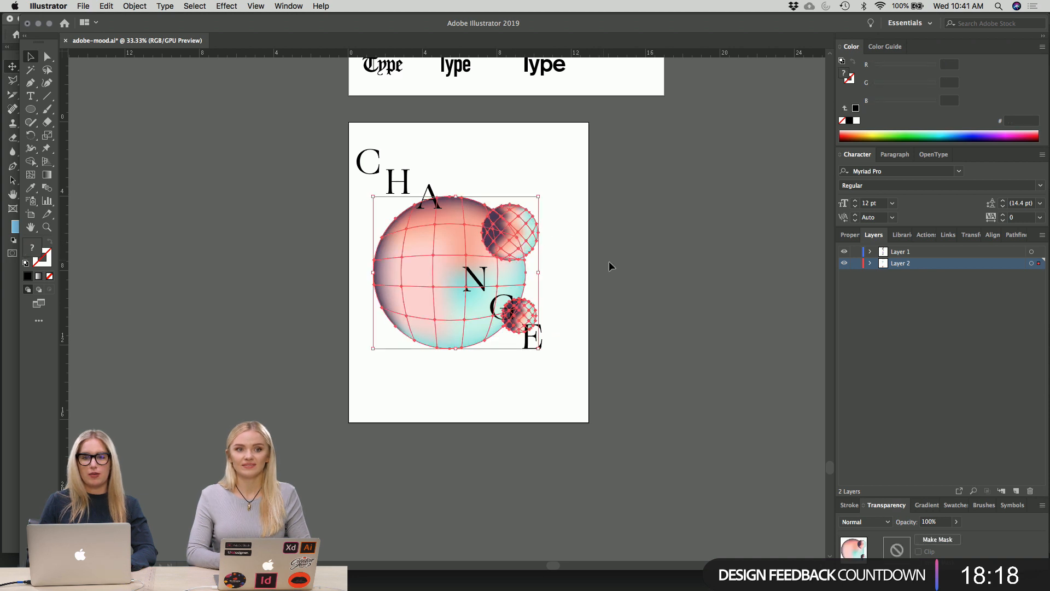
pyautogui.hotkey('ctrl', 'z')
pyautogui.click(652, 270)
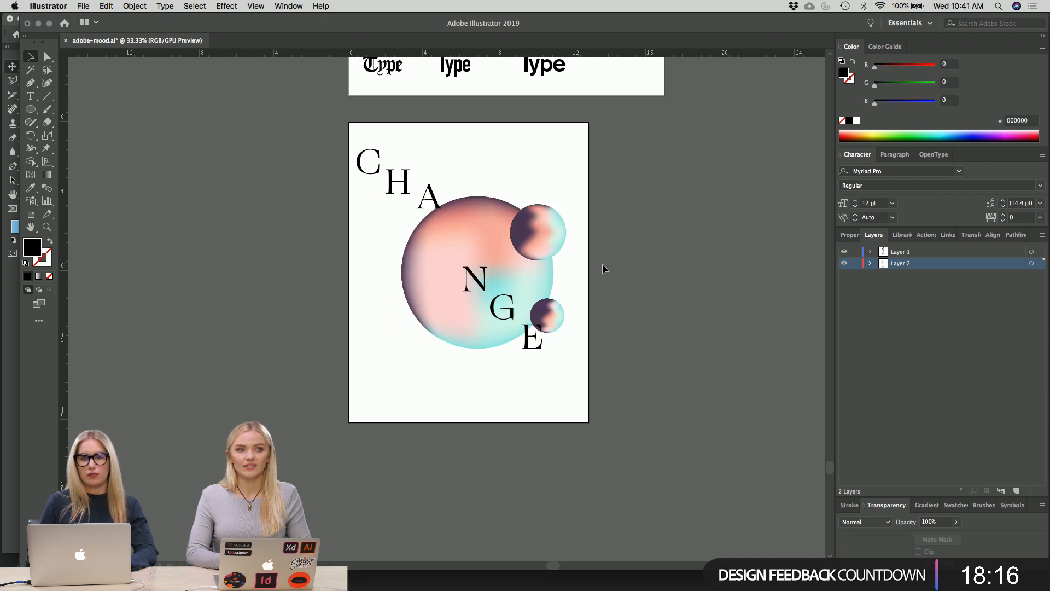
pyautogui.hotkey('ctrl', 'shift', 'z')
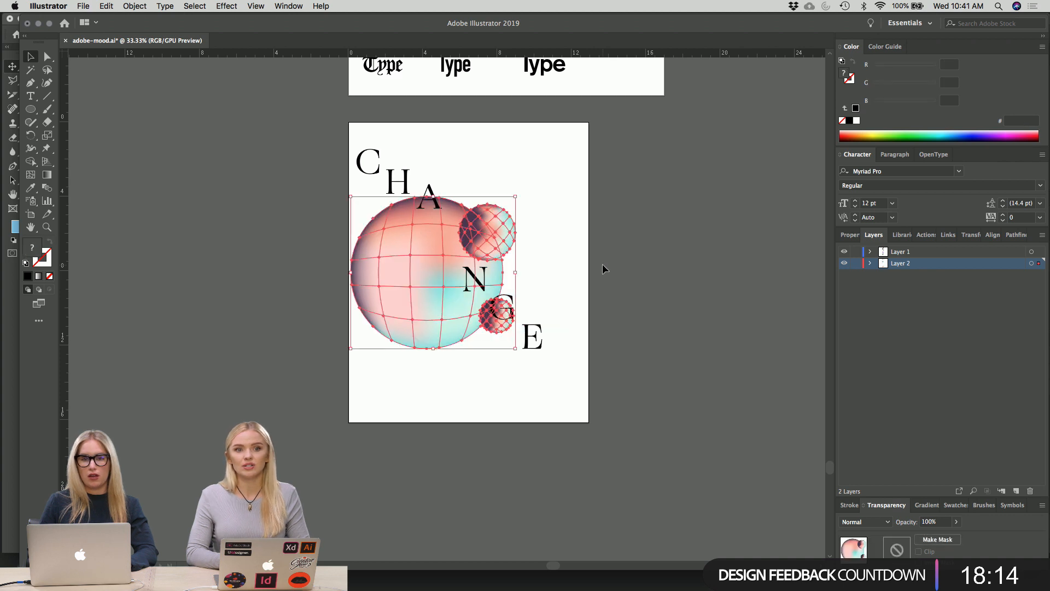
pyautogui.click(633, 305)
pyautogui.hotkey('ctrl', 'z')
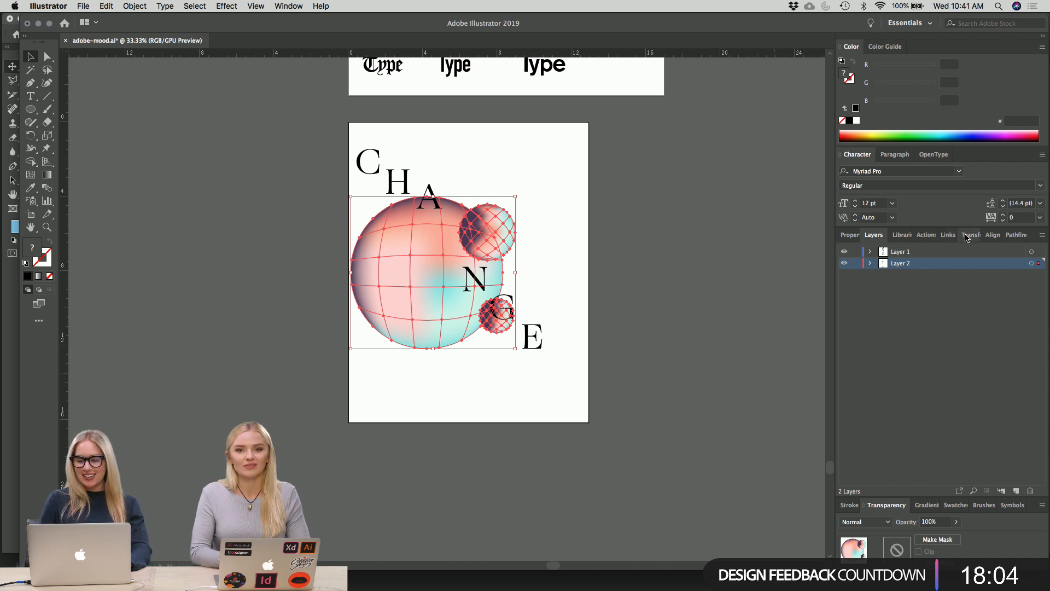
# - Centre the sphere cluster horizontally on the poster
pyautogui.click(992, 235)
pyautogui.click(865, 354)
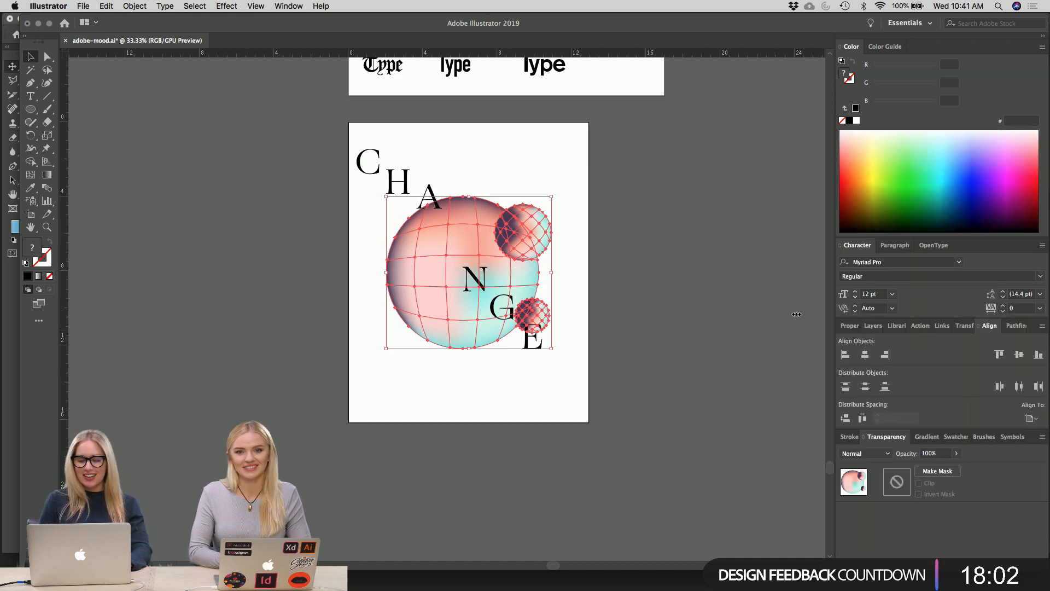
pyautogui.click(640, 271)
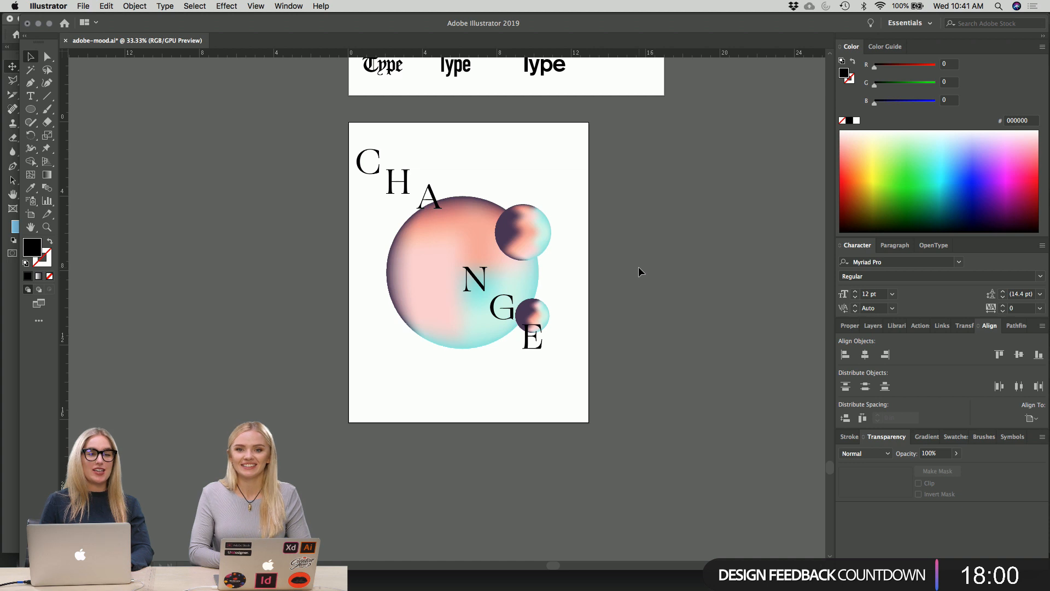
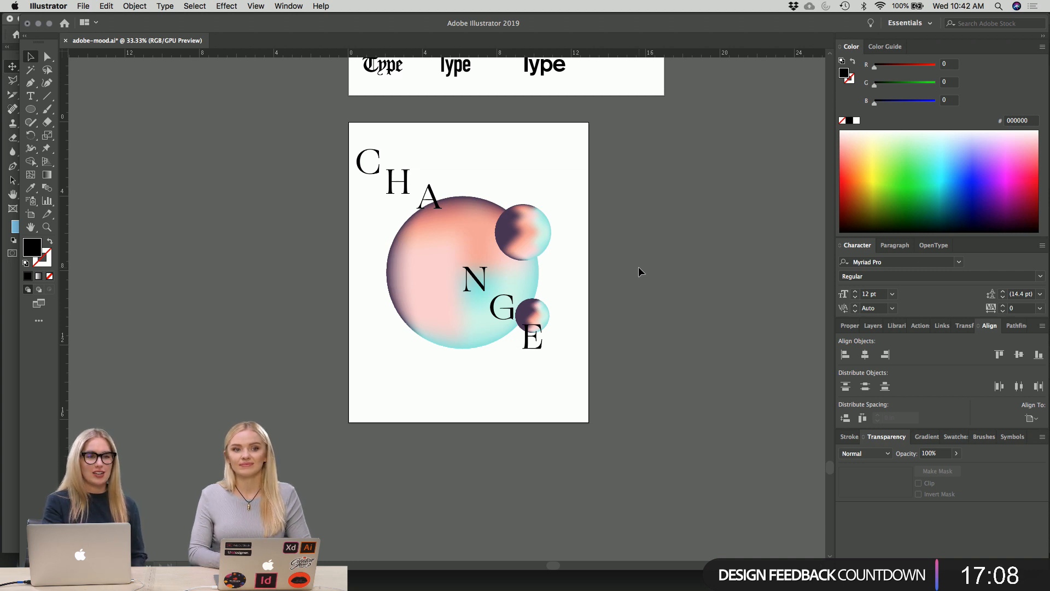
# - Enlarge the three-sphere group slightly and centre it horizontally and vertically on the page
pyautogui.click(544, 246)
pyautogui.moveTo(554, 195); pyautogui.dragTo(572, 178)
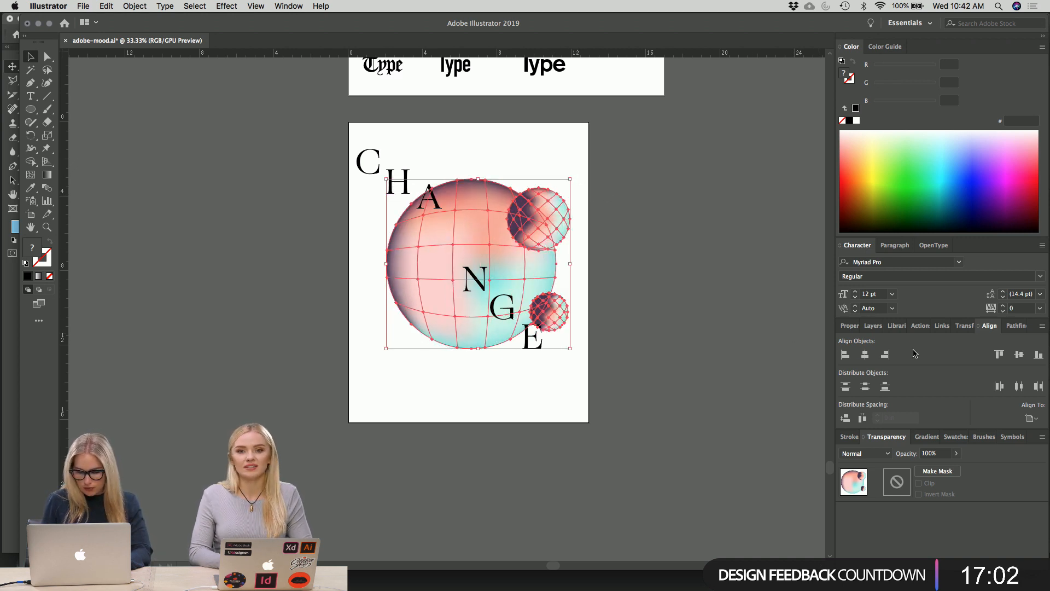
pyautogui.click(864, 355)
pyautogui.click(1019, 354)
pyautogui.click(655, 323)
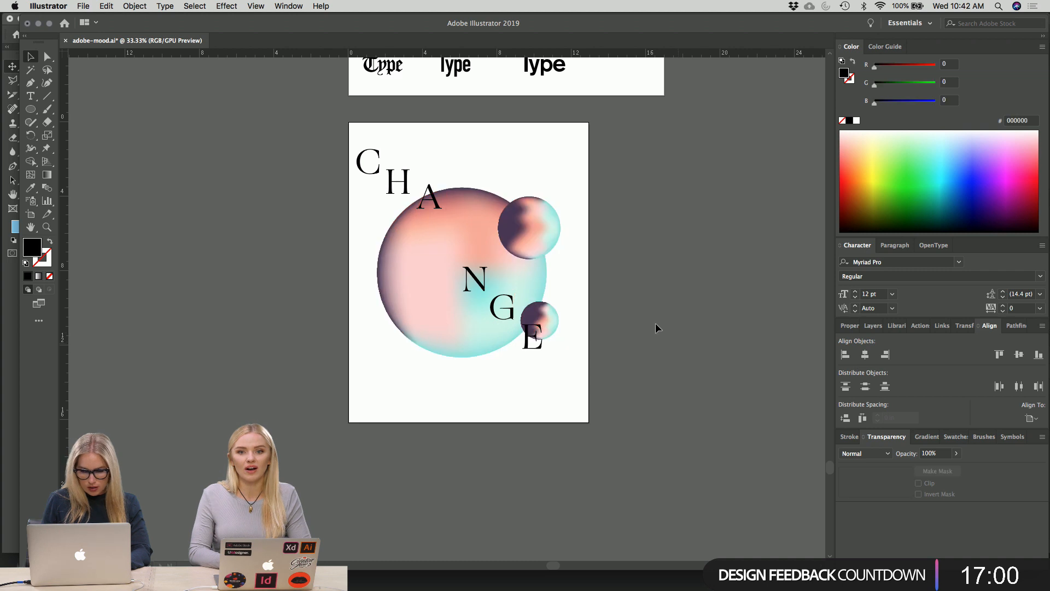
# - Reselect the sphere group, dismiss its context menu, and show the Layers panel
pyautogui.click(535, 258)
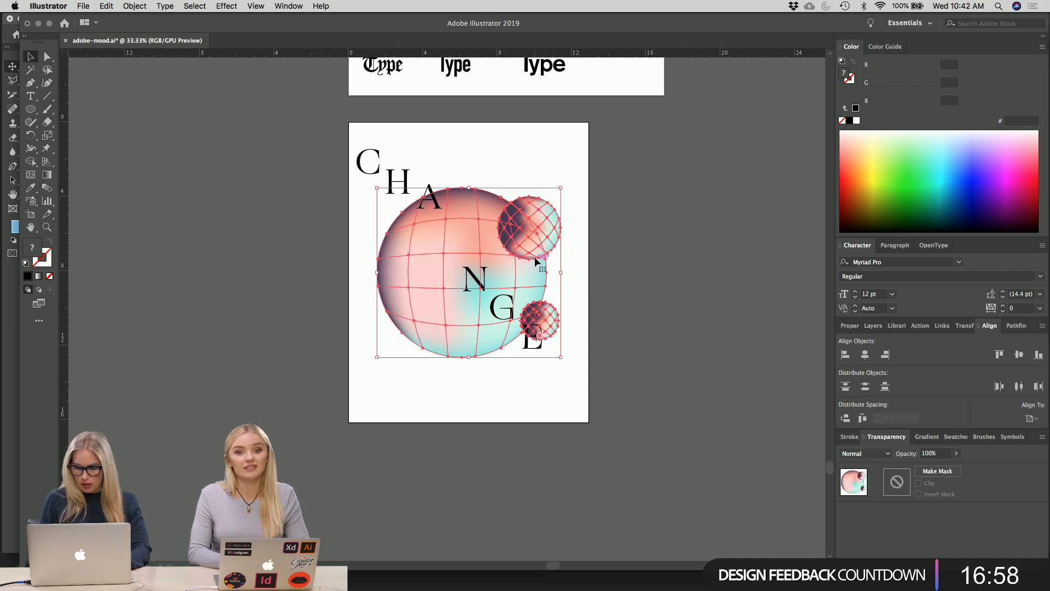
pyautogui.click(694, 326)
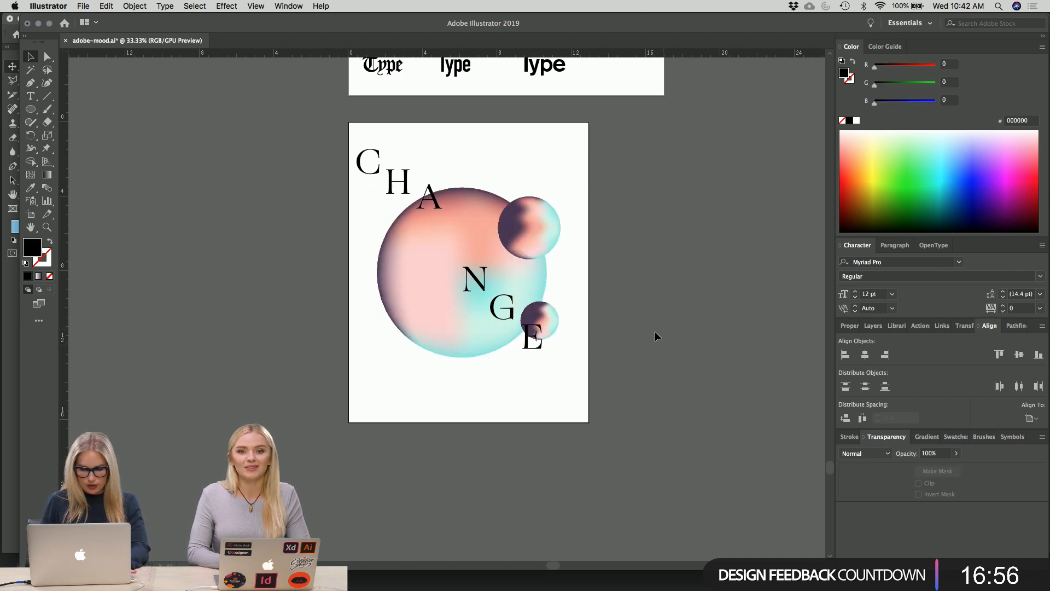
pyautogui.click(471, 218)
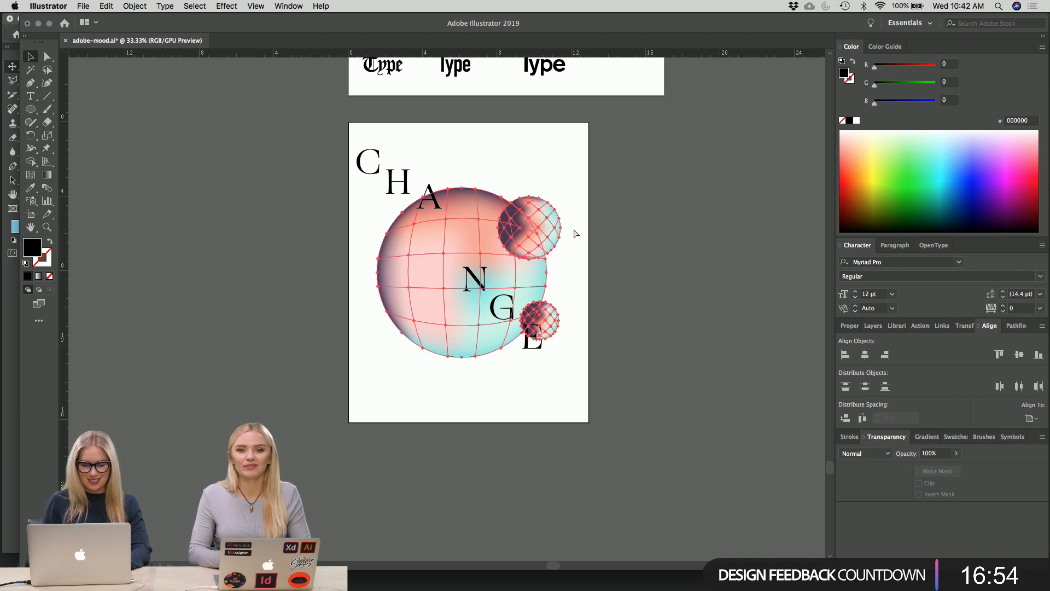
pyautogui.rightClick(641, 239)
pyautogui.click(679, 197)
pyautogui.click(677, 192)
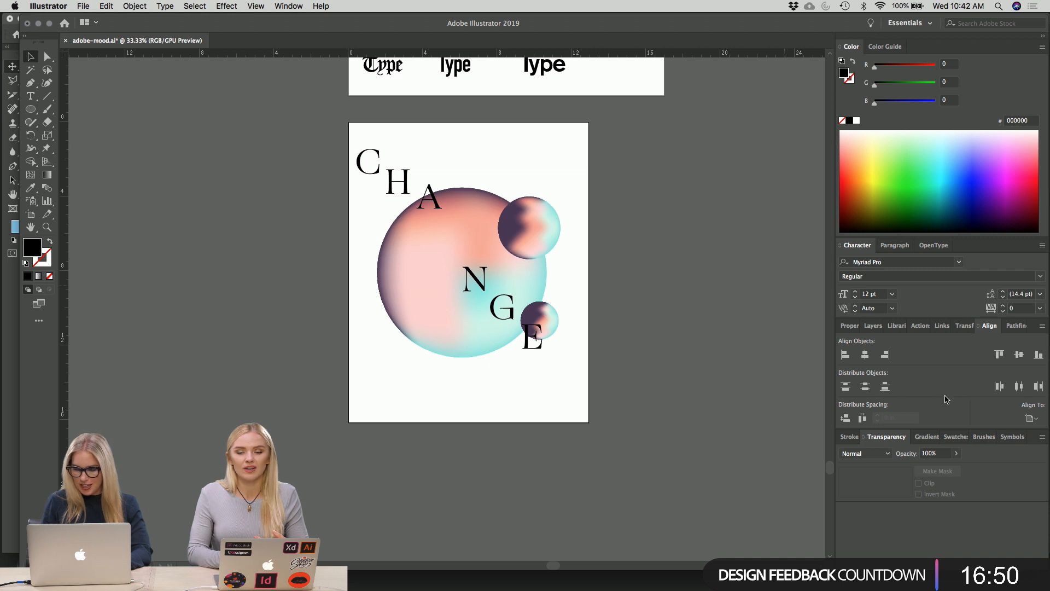
pyautogui.click(873, 325)
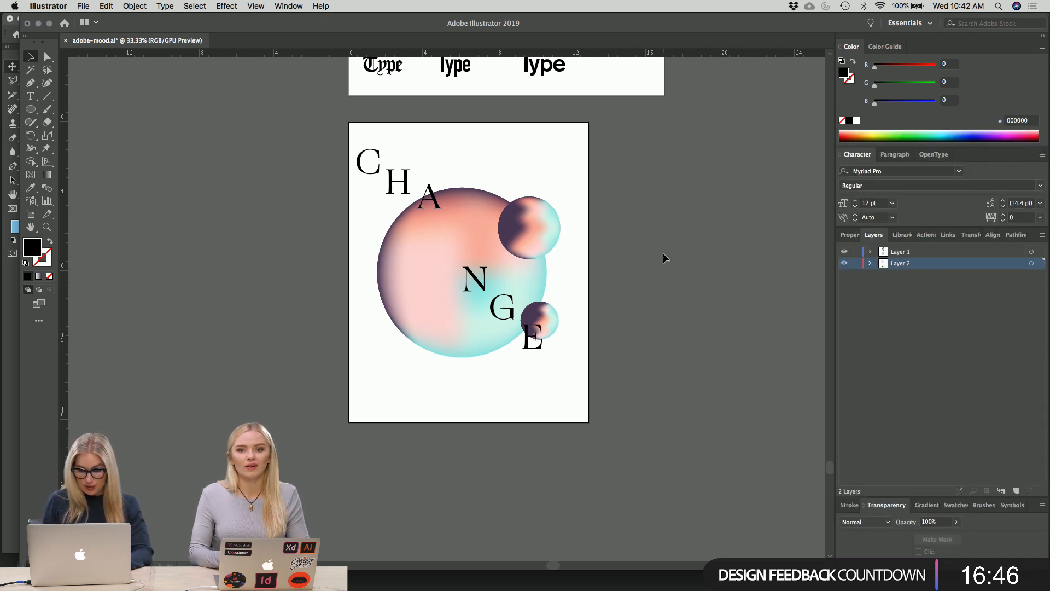
# - Check the spheres' layer and lock Layer 2
pyautogui.click(542, 327)
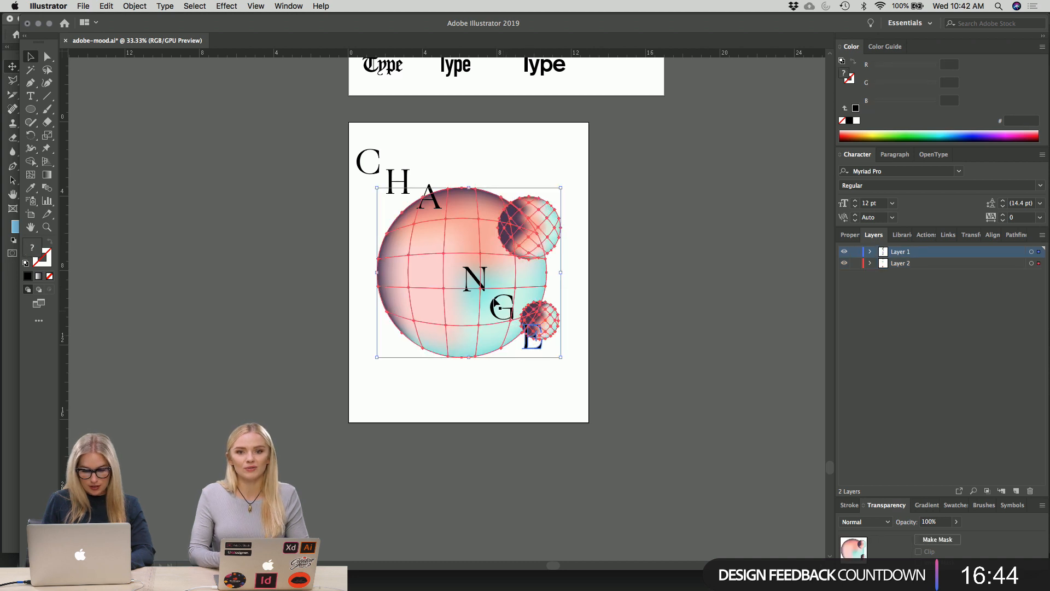
pyautogui.click(567, 278)
pyautogui.click(529, 262)
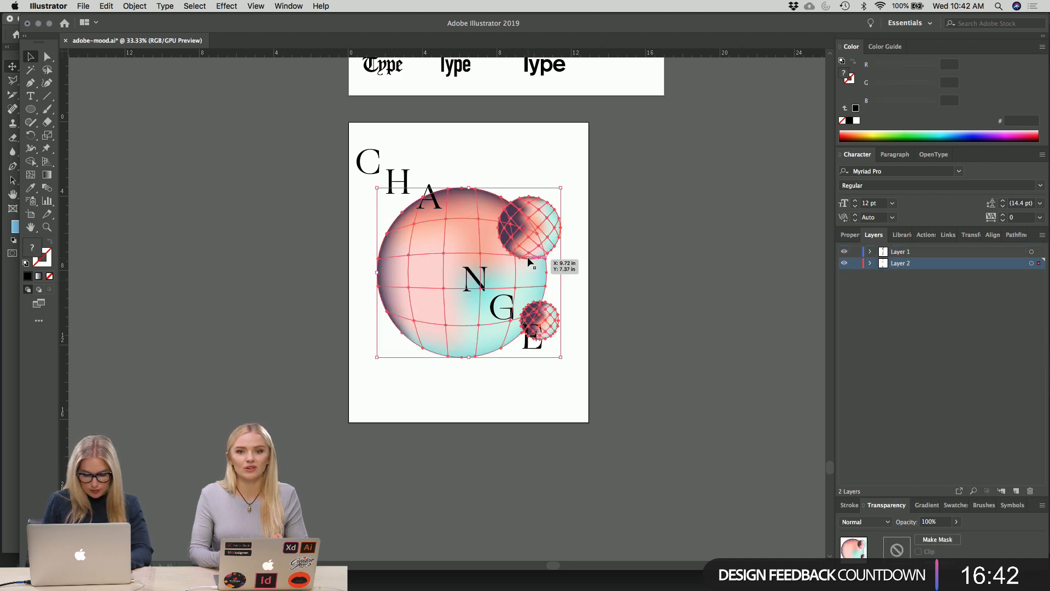
pyautogui.click(613, 268)
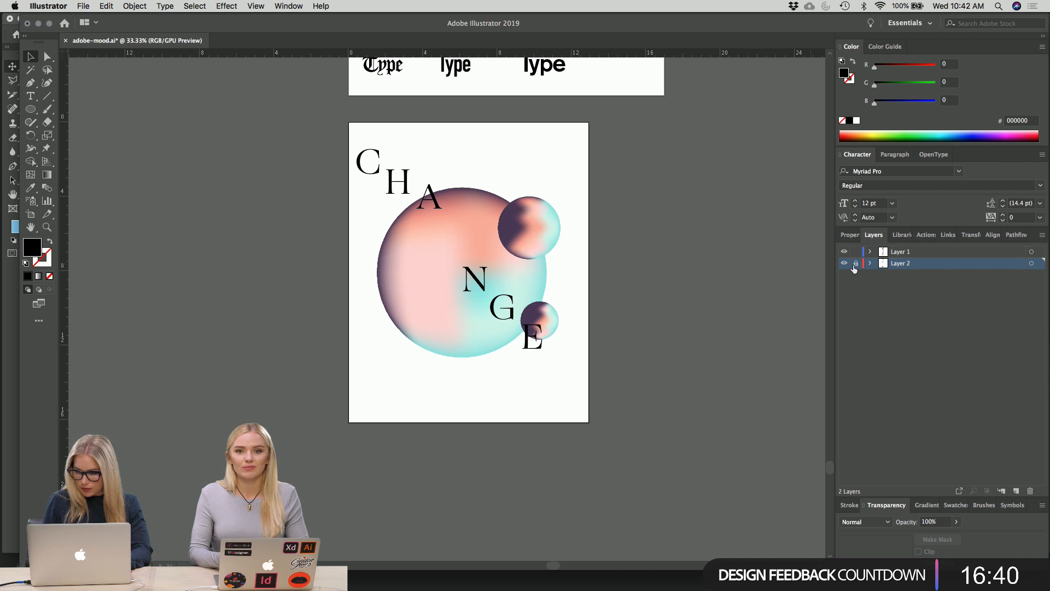
pyautogui.click(854, 265)
# - Move the letters N, G and E up beneath the C to form a two-row cascade
pyautogui.moveTo(448, 264); pyautogui.dragTo(546, 385)
pyautogui.click(600, 384)
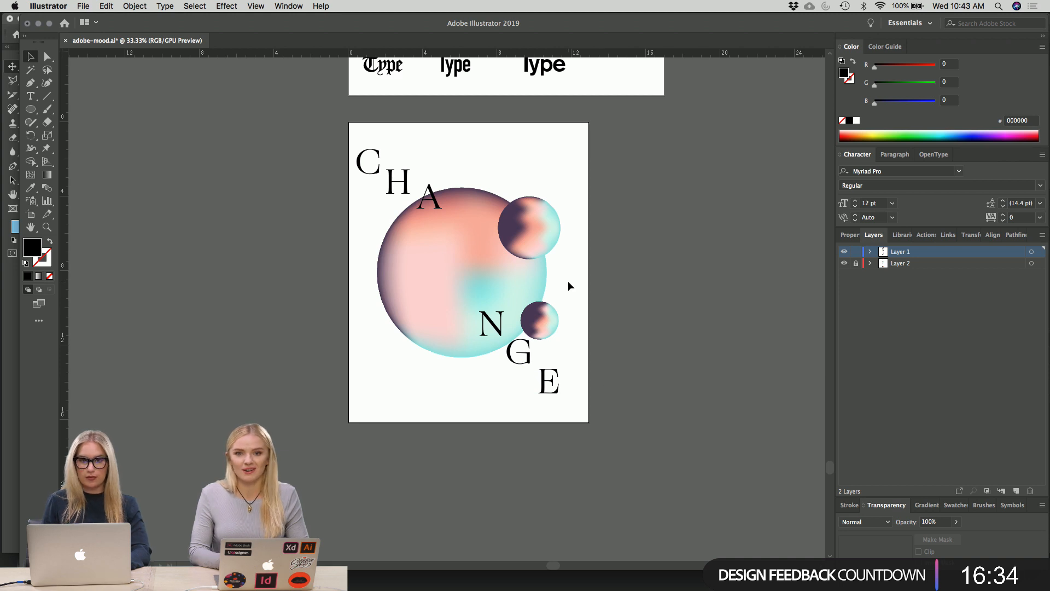
pyautogui.moveTo(446, 327); pyautogui.dragTo(436, 261)
pyautogui.rightClick(660, 302)
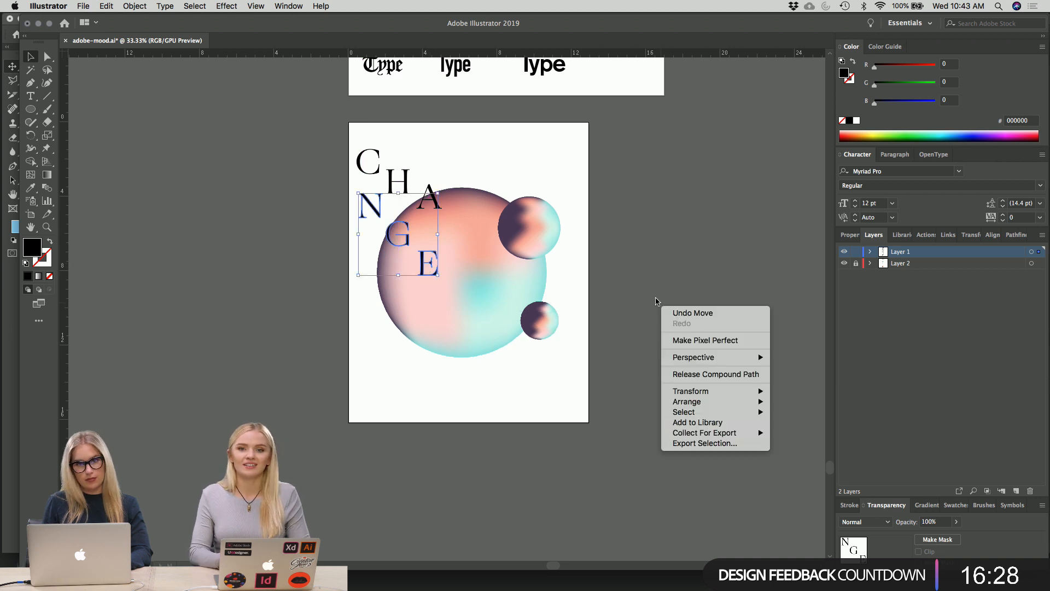
pyautogui.click(637, 270)
pyautogui.click(636, 271)
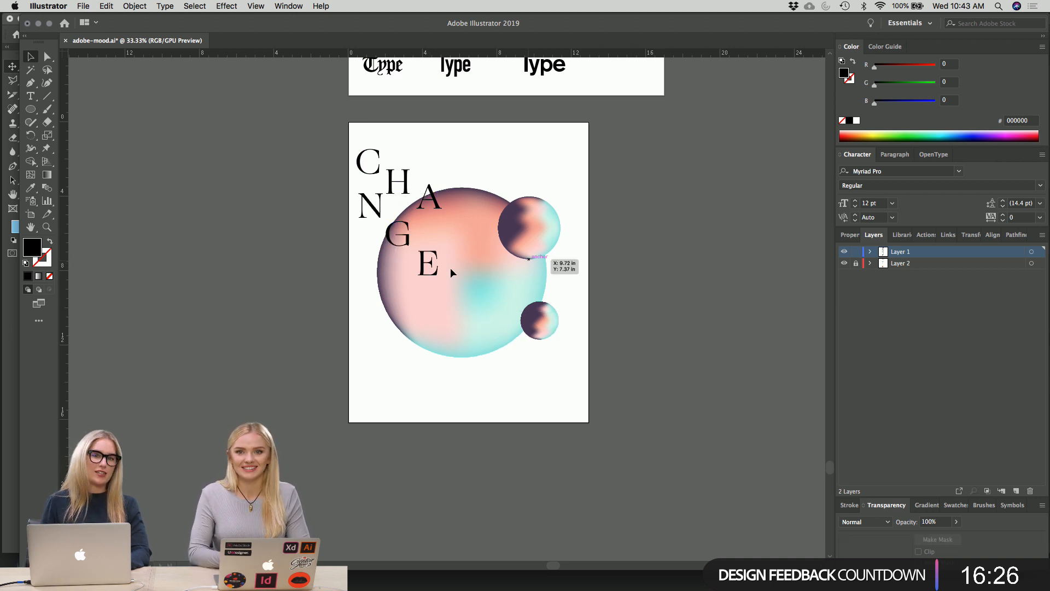
# - Select the whole CHANGE word and move it onto the large sphere
pyautogui.moveTo(328, 164); pyautogui.dragTo(458, 287)
pyautogui.moveTo(403, 235); pyautogui.dragTo(451, 320)
pyautogui.click(448, 414)
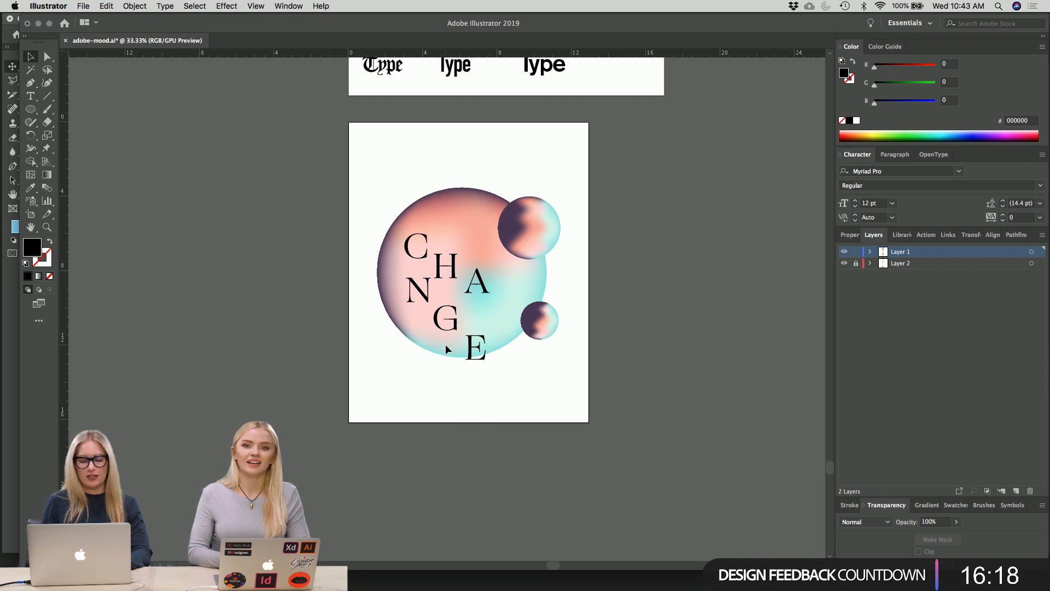
# - Zoom to 50% and nudge the G and E slightly upward
pyautogui.press('super+equal')
pyautogui.scroll(3, 444, 350)
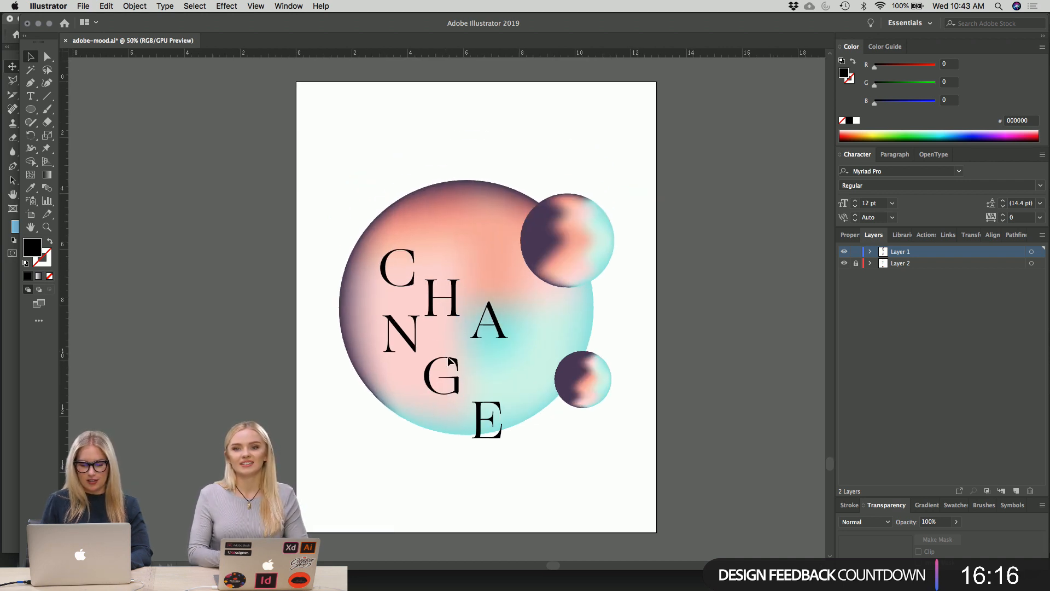
pyautogui.rightClick(452, 383)
pyautogui.click(591, 354)
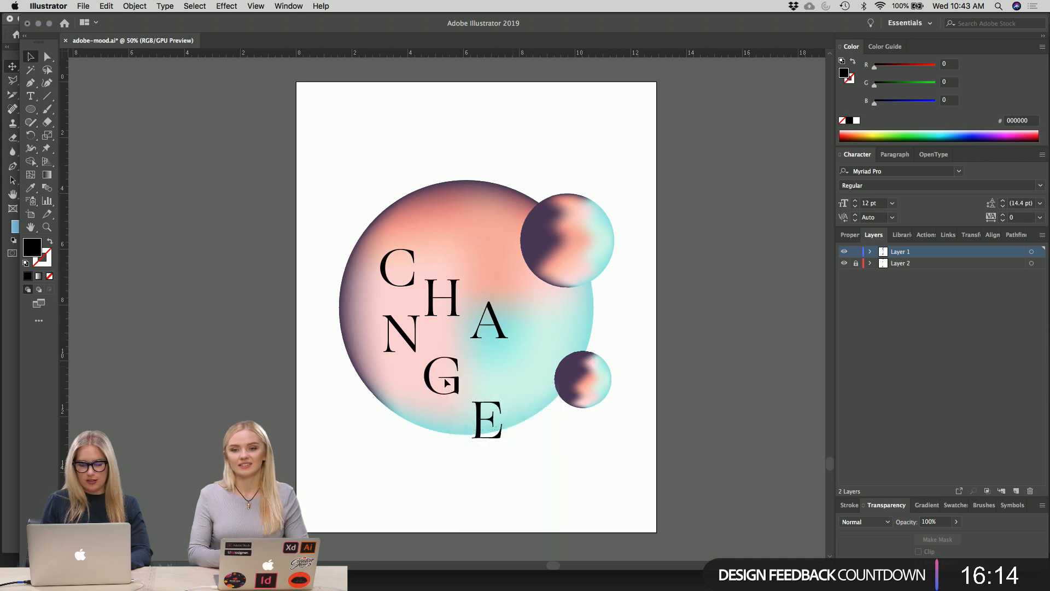
pyautogui.click(456, 384)
pyautogui.moveTo(457, 385); pyautogui.dragTo(457, 382)
pyautogui.moveTo(491, 416); pyautogui.dragTo(490, 392)
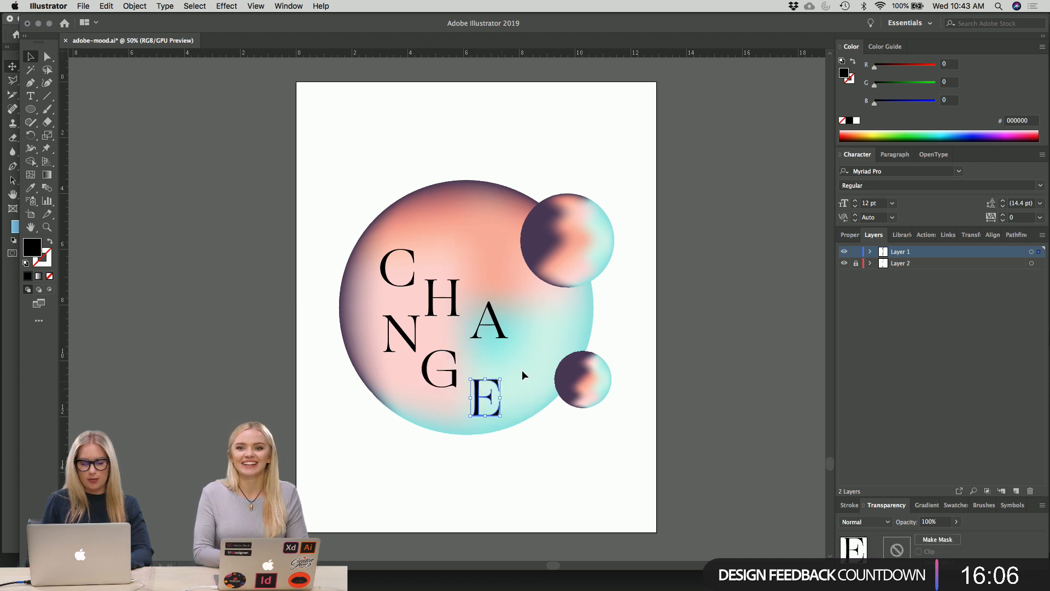
pyautogui.scroll(-1, 523, 369)
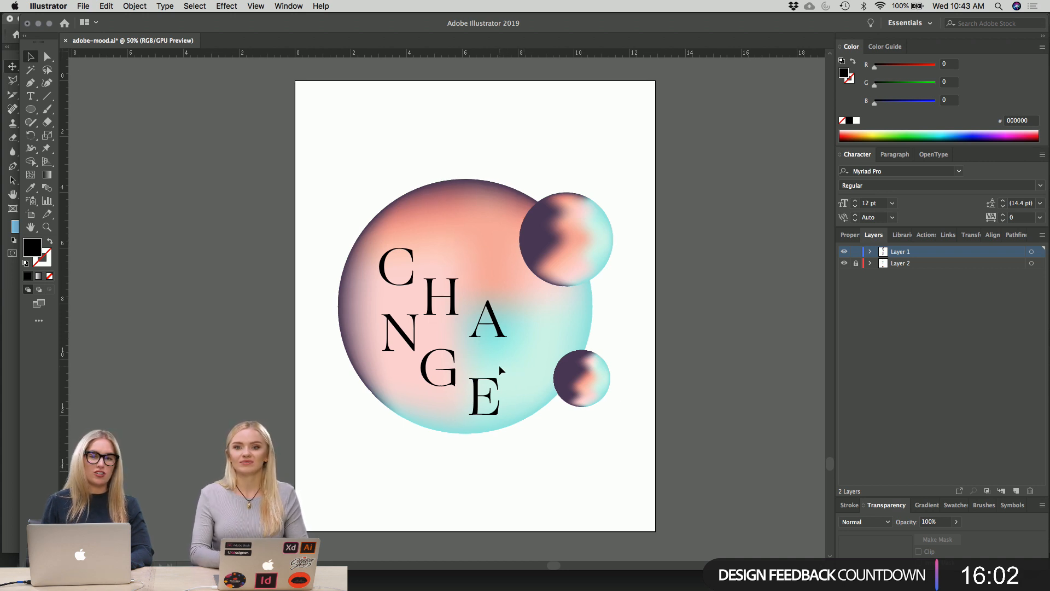
# - Shift the A slightly left, then select the letters N, G and E
pyautogui.click(498, 327)
pyautogui.moveTo(499, 327); pyautogui.dragTo(495, 327)
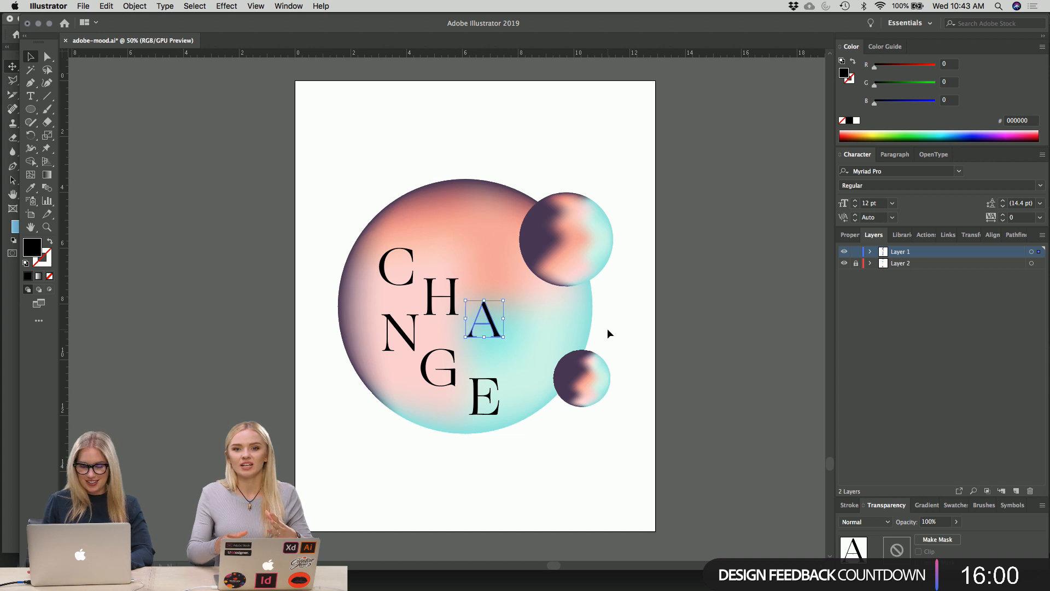
pyautogui.click(607, 328)
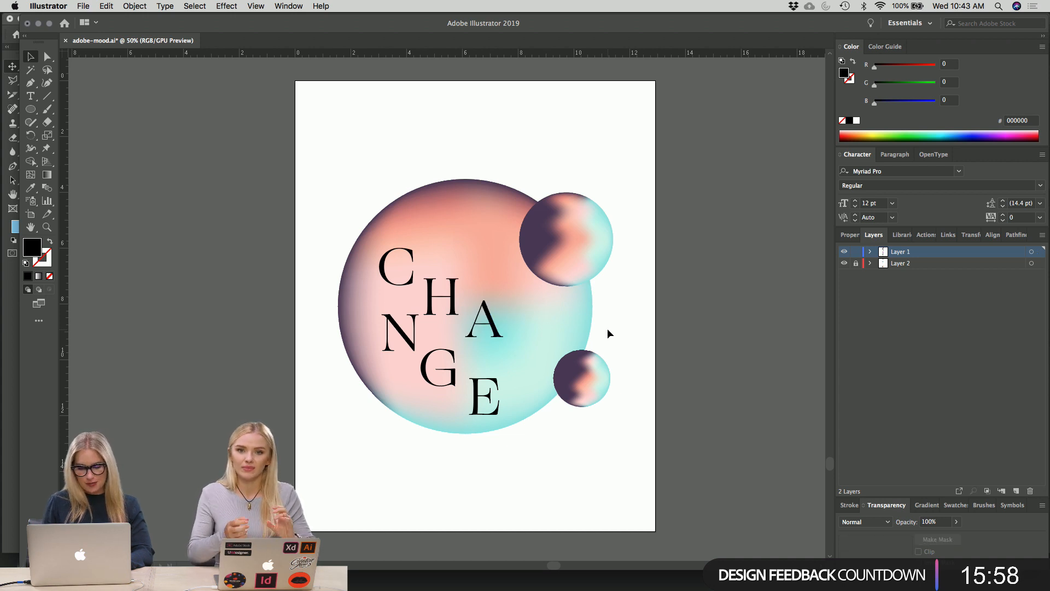
pyautogui.click(494, 327)
pyautogui.rightClick(569, 356)
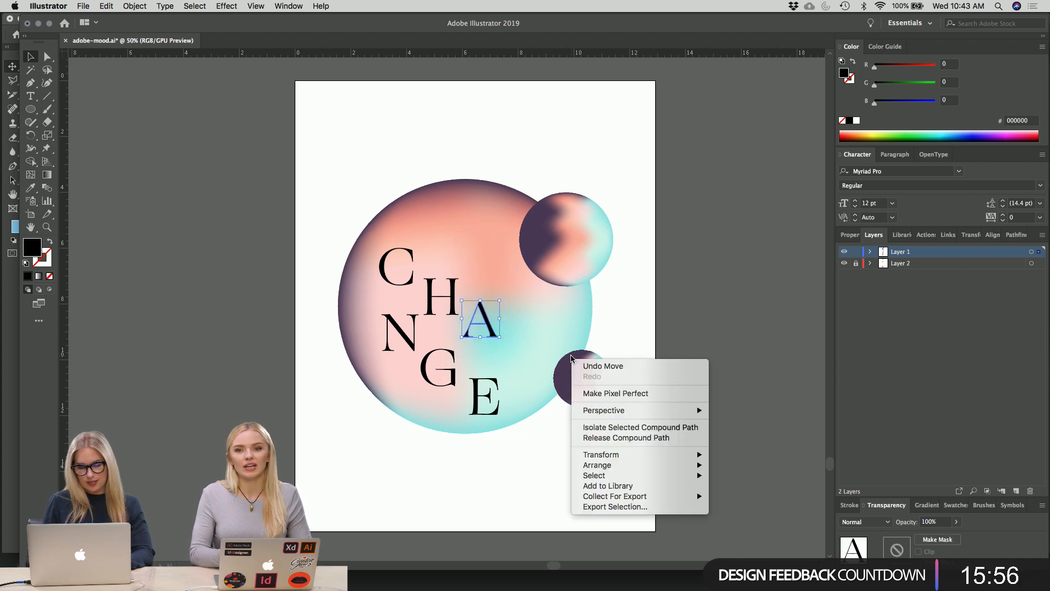
pyautogui.click(530, 334)
pyautogui.click(530, 334)
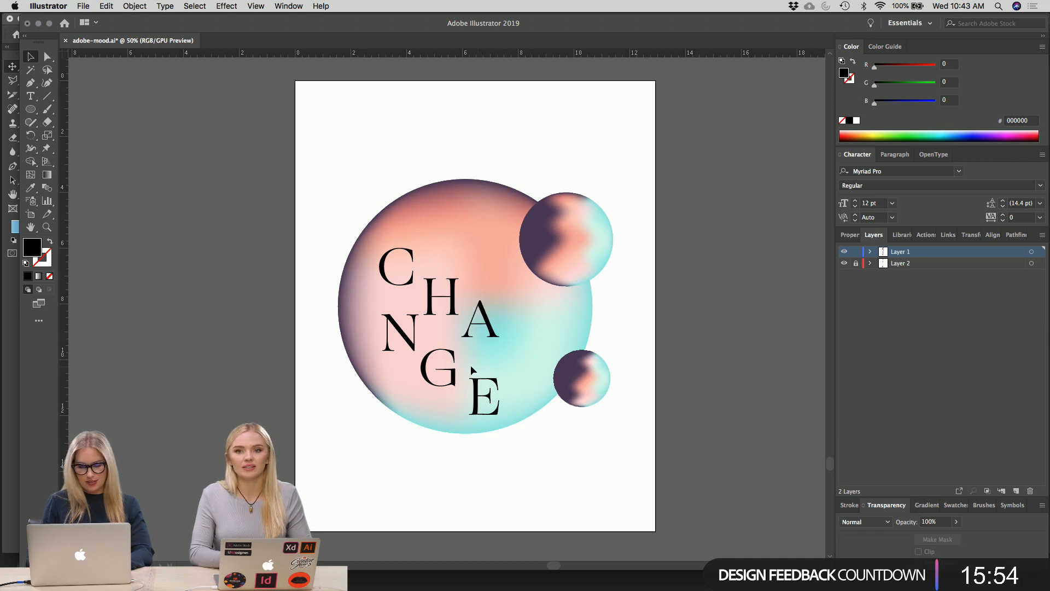
pyautogui.moveTo(504, 397); pyautogui.dragTo(543, 360)
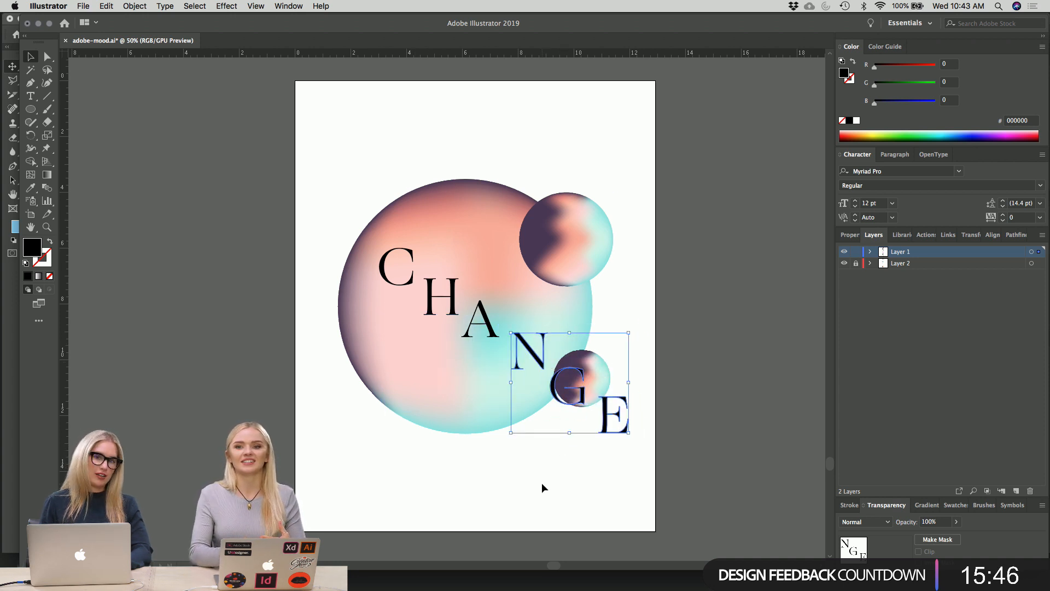
# - Undo the previous move of N, G and E
pyautogui.scroll(-2, 543, 484)
pyautogui.hscroll(-1, 543, 484)
pyautogui.press('super+z')
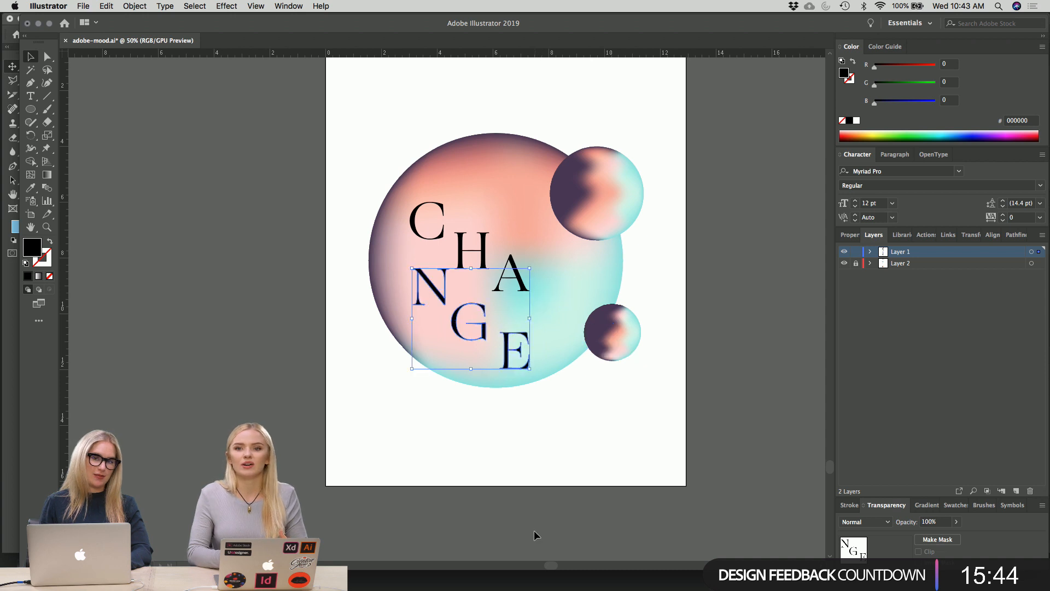
pyautogui.click(534, 531)
pyautogui.scroll(1, 529, 484)
pyautogui.scroll(2, 528, 484)
pyautogui.hscroll(-2, 528, 483)
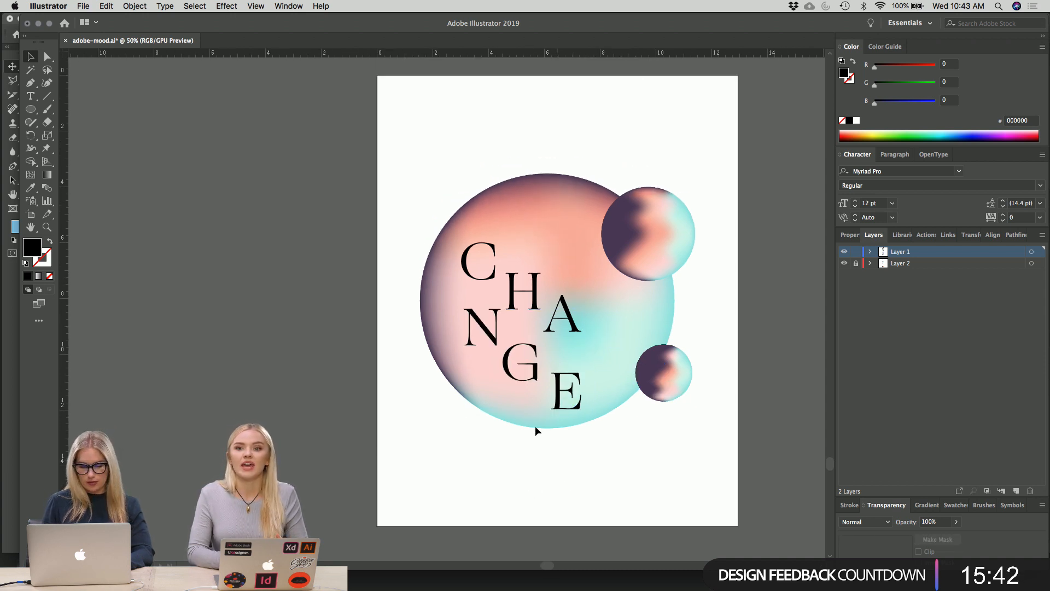
# - Try enlarging and raising the A, undoing both so it stays beside the H
pyautogui.click(579, 327)
pyautogui.moveTo(580, 292); pyautogui.dragTo(650, 241)
pyautogui.click(691, 251)
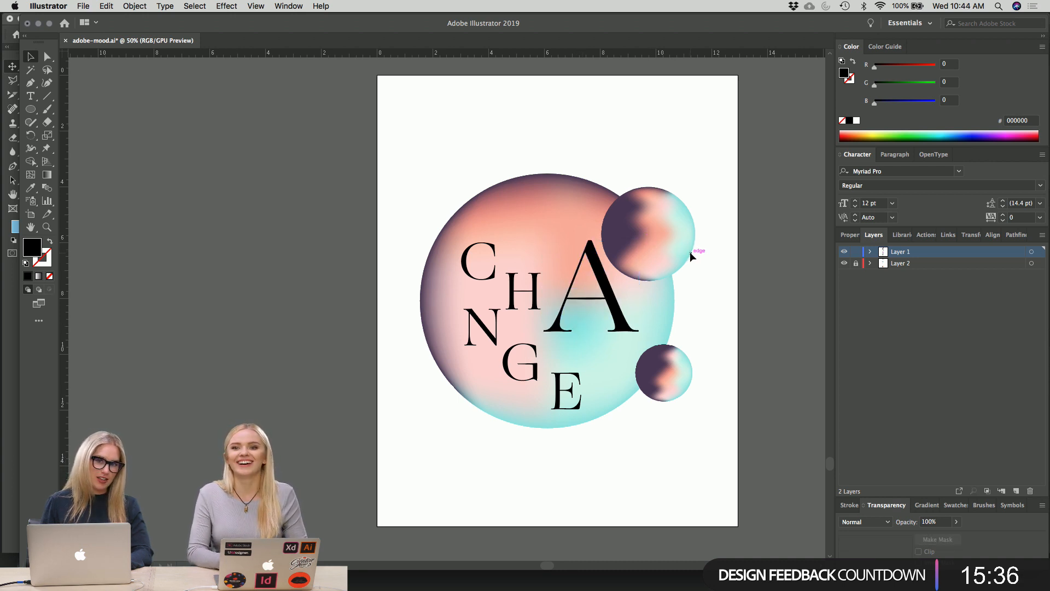
pyautogui.press('super+z')
pyautogui.click(593, 317)
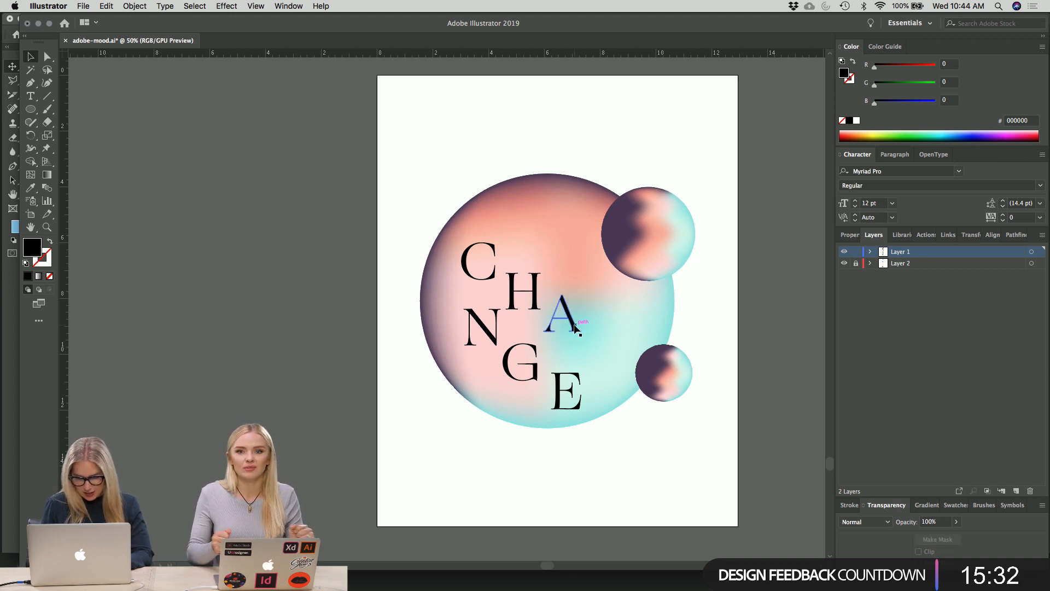
pyautogui.moveTo(569, 330); pyautogui.dragTo(571, 235)
pyautogui.rightClick(619, 273)
pyautogui.click(582, 271)
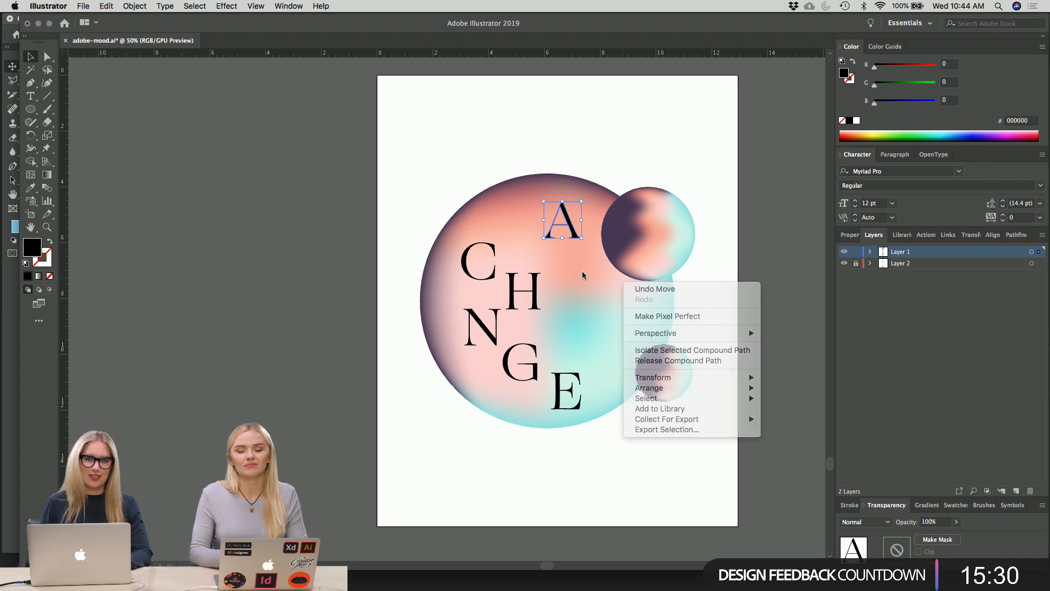
pyautogui.click(582, 270)
pyautogui.hotkey('ctrl', 'z')
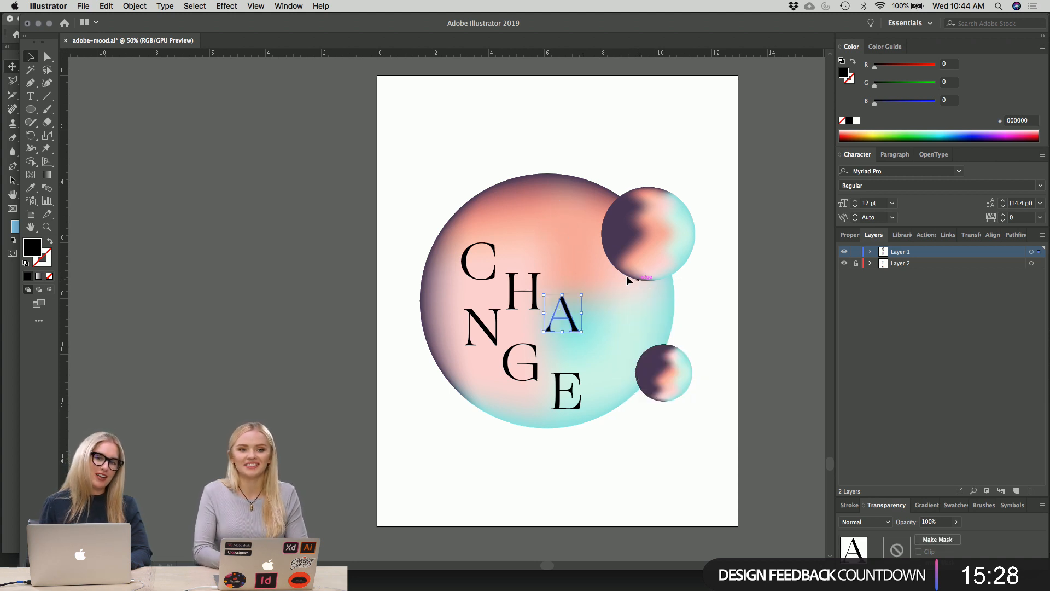
pyautogui.click(611, 274)
# - Nudge the N, G and E up and left with the arrow keys
pyautogui.moveTo(576, 440); pyautogui.dragTo(451, 339)
pyautogui.press('Left')
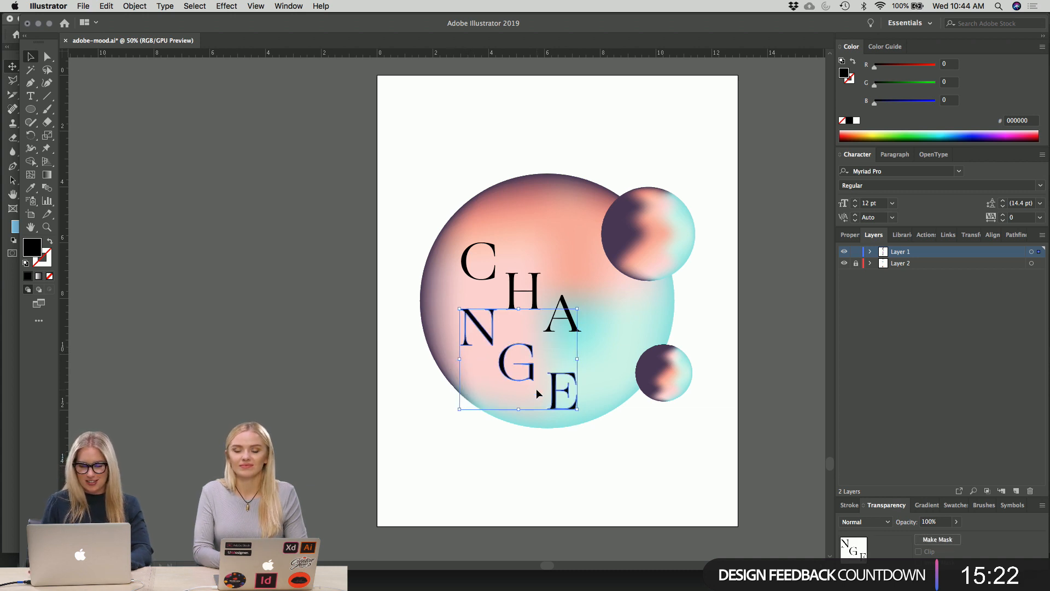
pyautogui.press('Up')
pyautogui.press('Up')
pyautogui.press('Left')
pyautogui.press('Up')
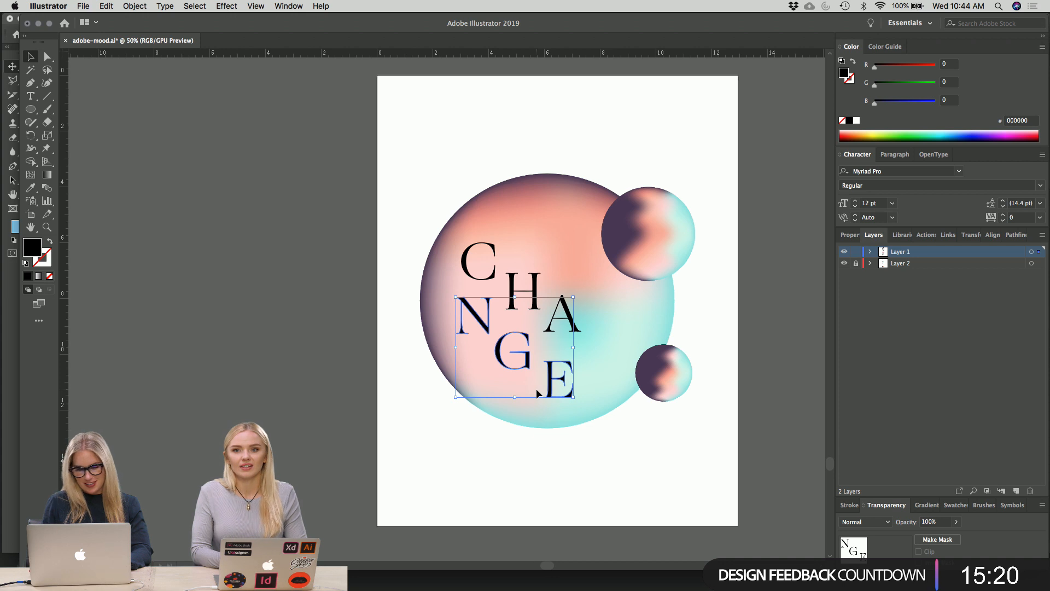
pyautogui.click(526, 434)
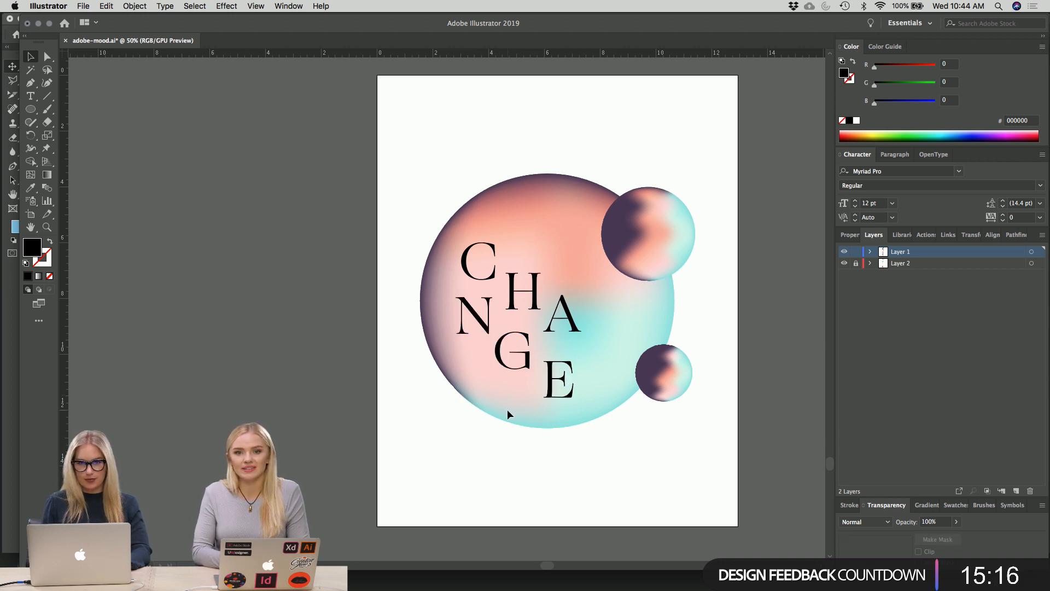
# - Select the E and then the G to check their positions
pyautogui.click(555, 395)
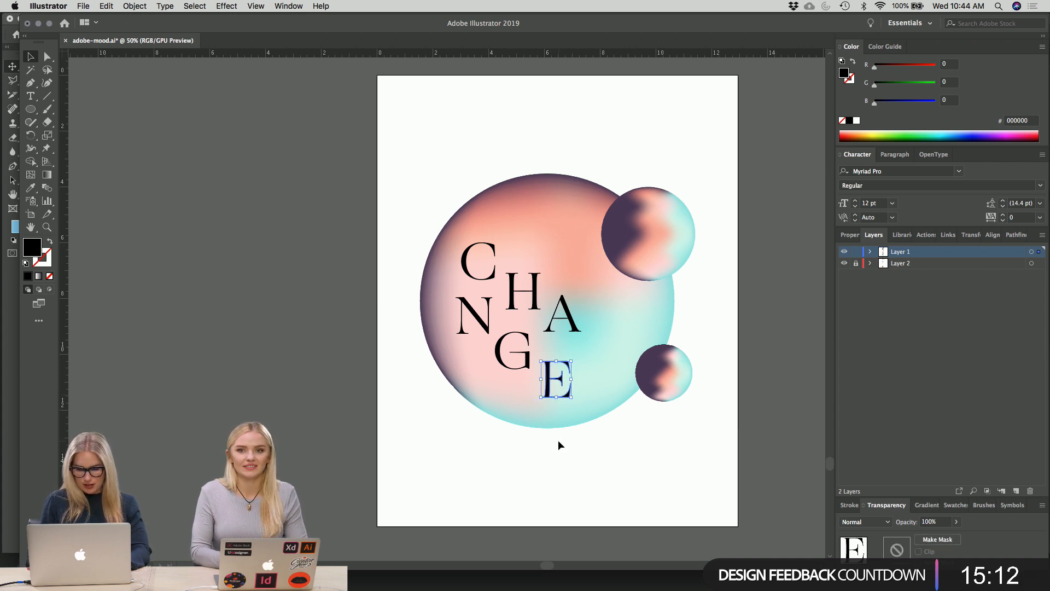
pyautogui.click(559, 441)
pyautogui.click(514, 369)
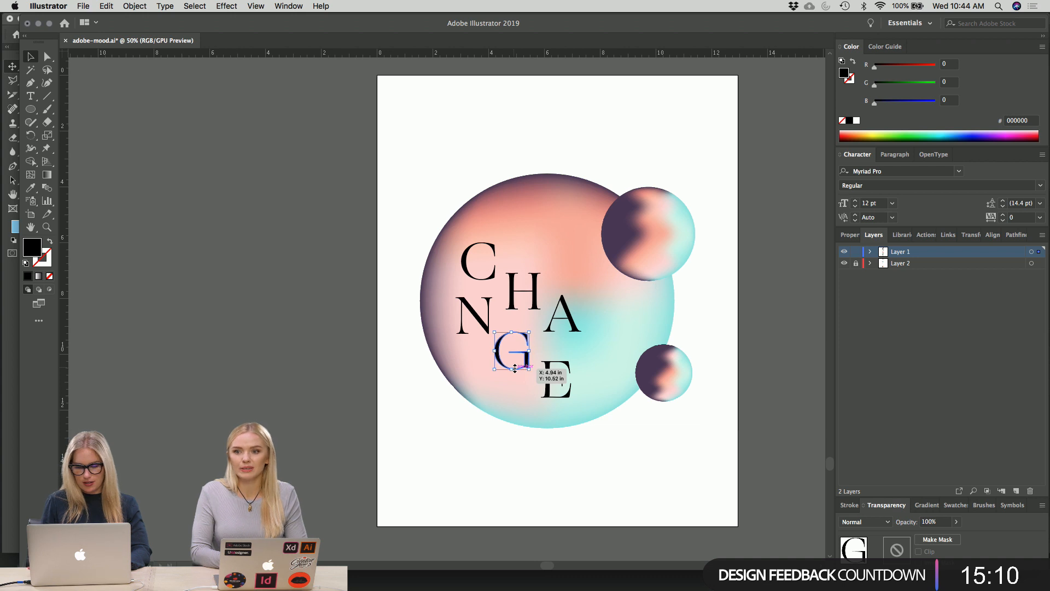
pyautogui.rightClick(521, 453)
pyautogui.click(488, 434)
pyautogui.click(487, 434)
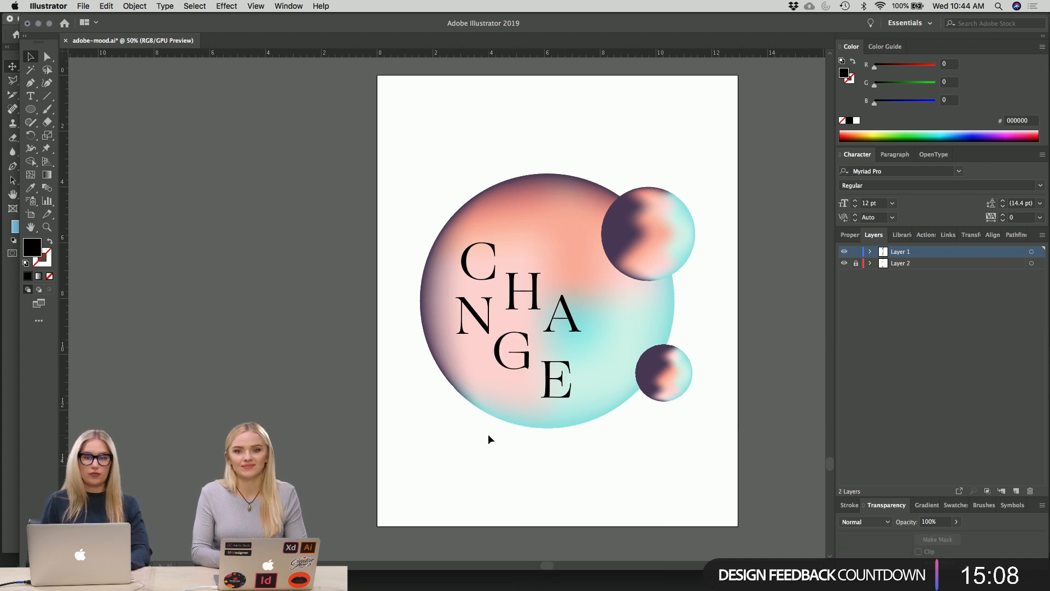
# - Select the E, then marquee-select and deselect all the CHANGE letters
pyautogui.scroll(1, 488, 434)
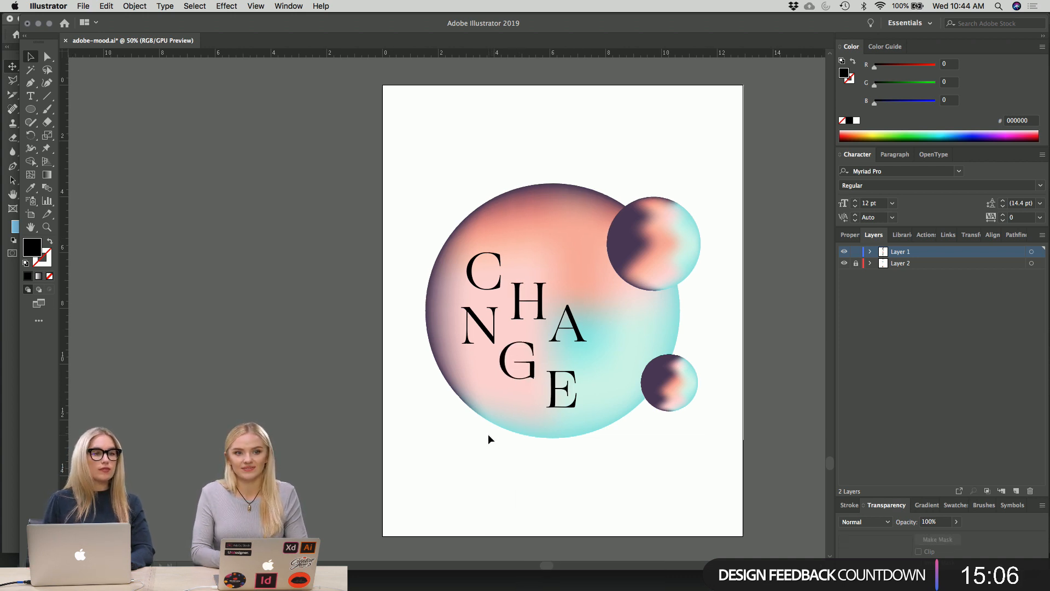
pyautogui.hscroll(-2, 488, 437)
pyautogui.scroll(-1, 488, 438)
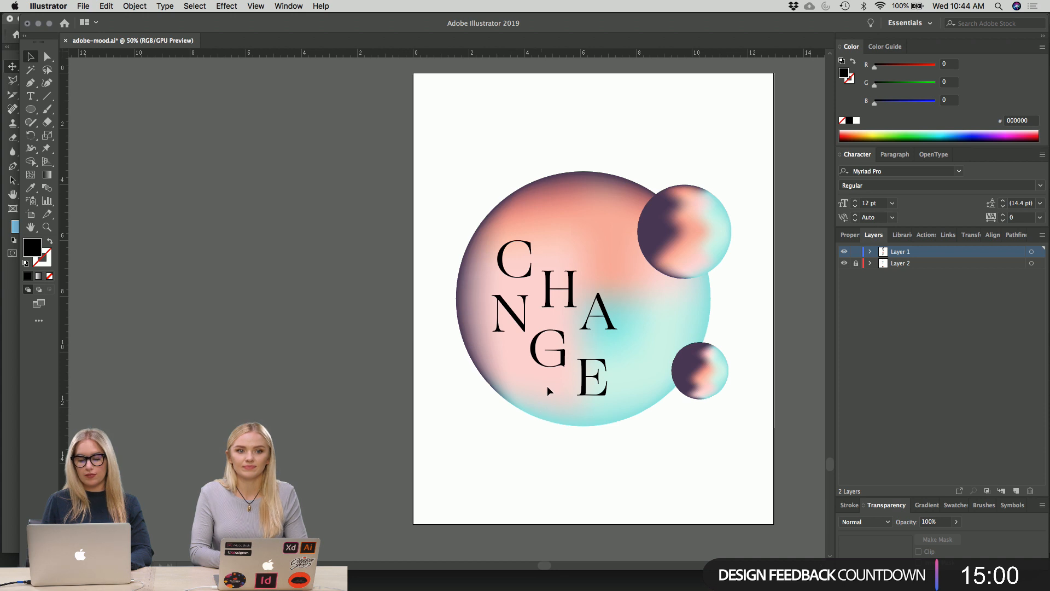
pyautogui.click(586, 386)
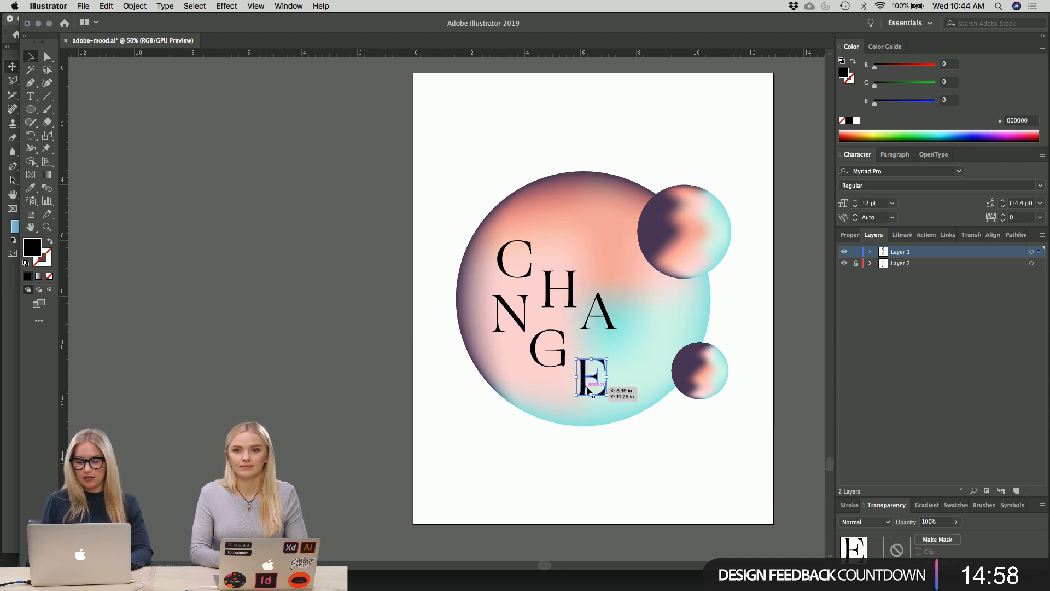
pyautogui.moveTo(618, 447); pyautogui.dragTo(434, 247)
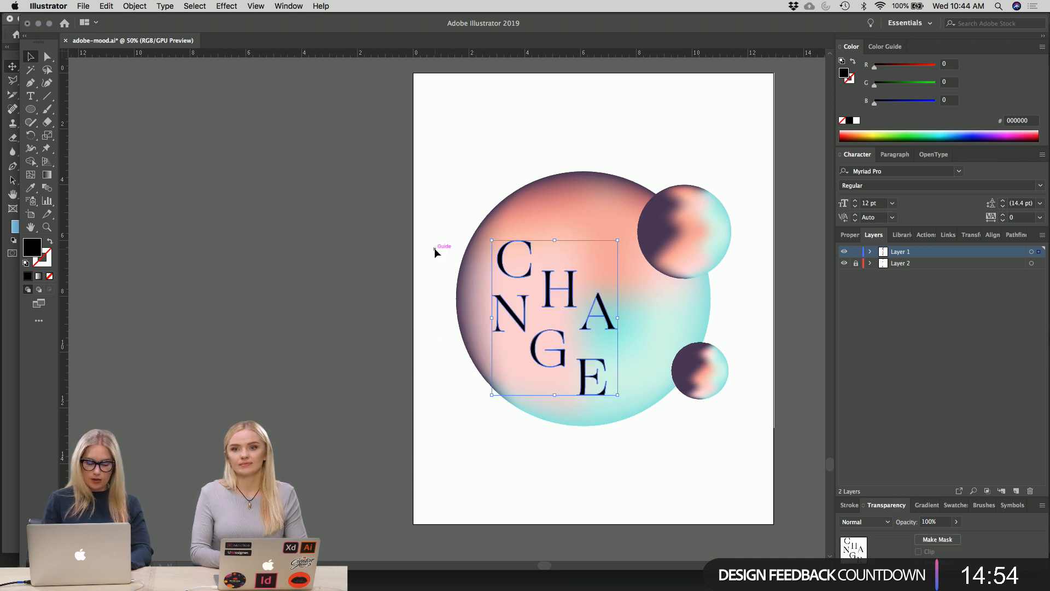
pyautogui.click(434, 248)
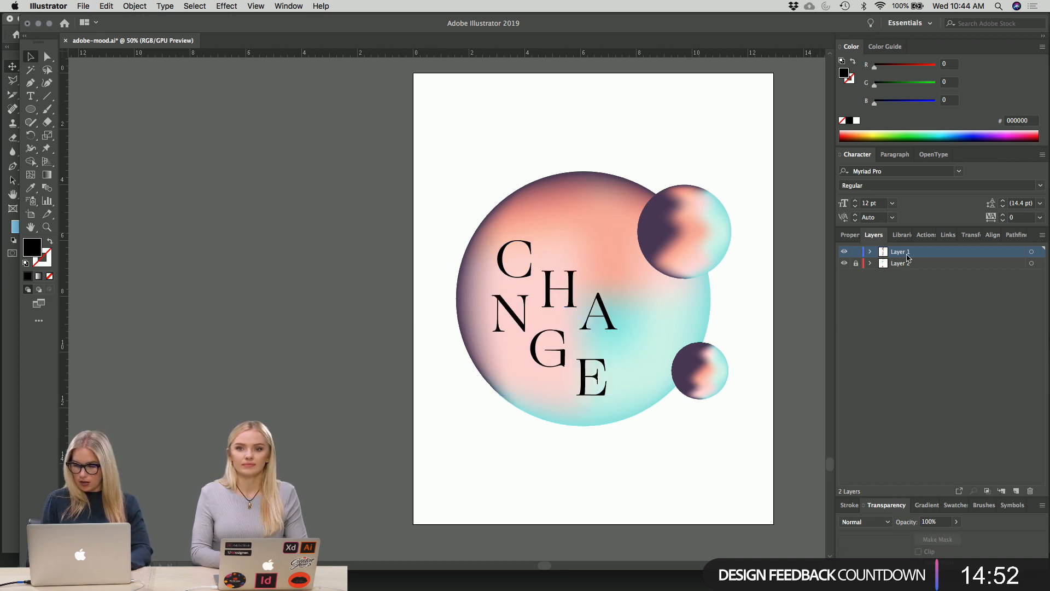
# - Unlock the spheres' layer, trying and undoing a move of it above the letters
pyautogui.click(856, 263)
pyautogui.moveTo(920, 252); pyautogui.dragTo(920, 270)
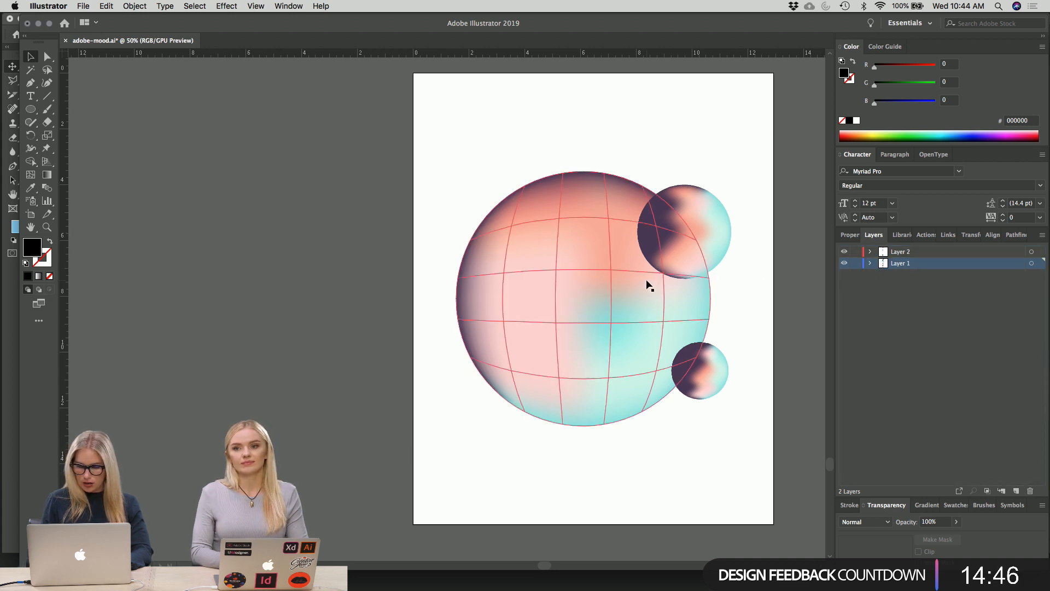
pyautogui.hotkey('ctrl', 'z')
pyautogui.click(602, 317)
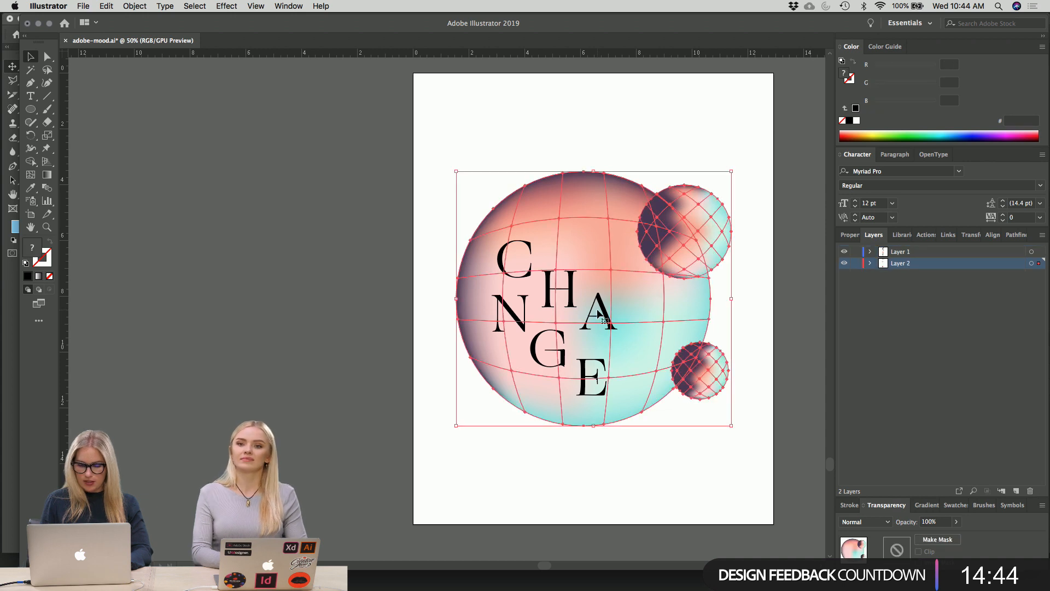
pyautogui.rightClick(734, 258)
pyautogui.click(786, 224)
pyautogui.click(785, 225)
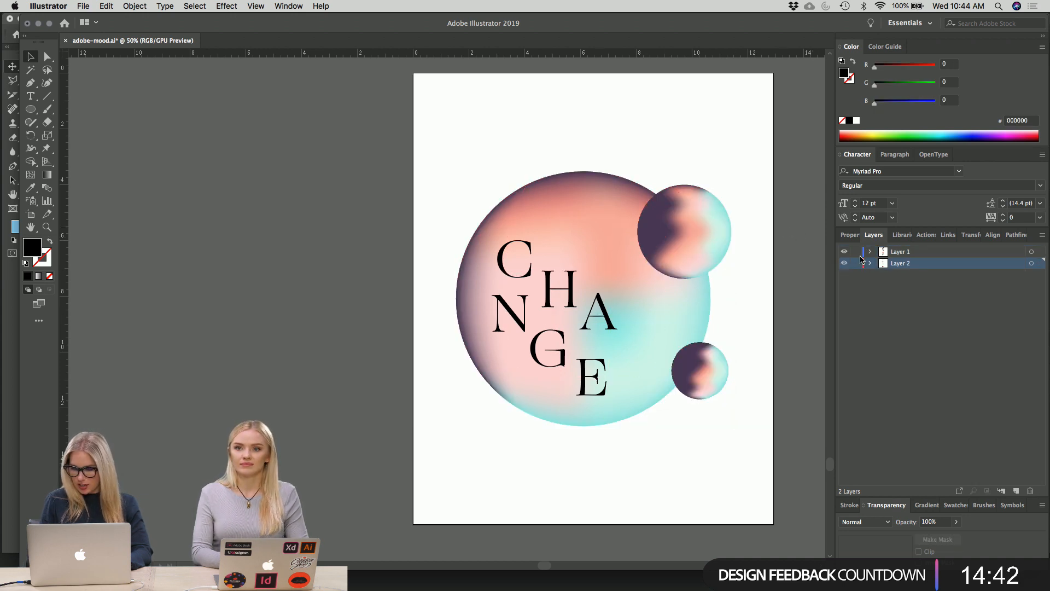
# - Enlarge the CHANGE letters from the top-left corner and move them right onto the circle
pyautogui.click(597, 305)
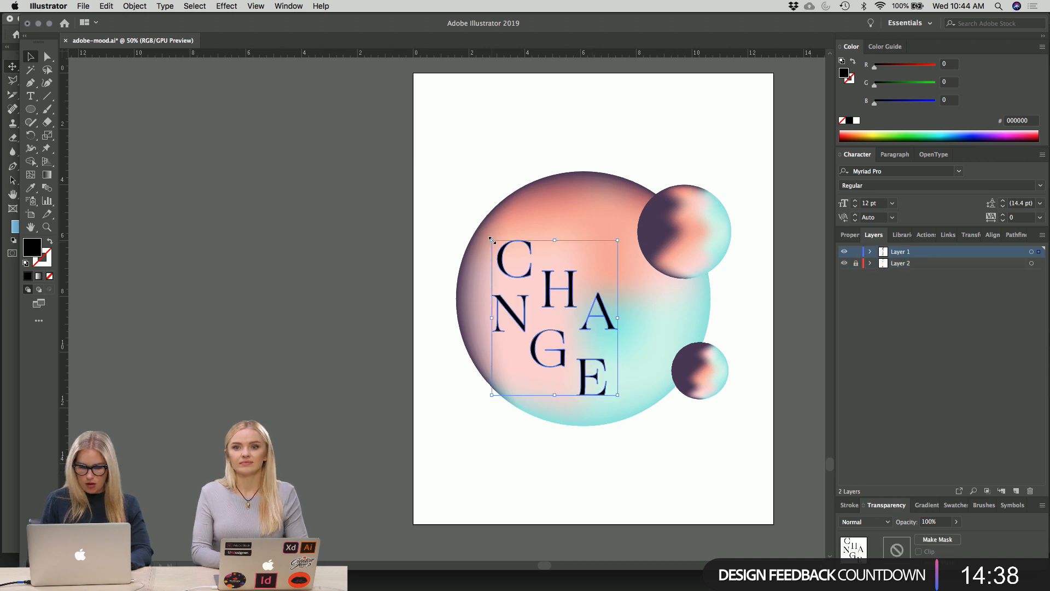
pyautogui.moveTo(492, 239); pyautogui.dragTo(301, 98)
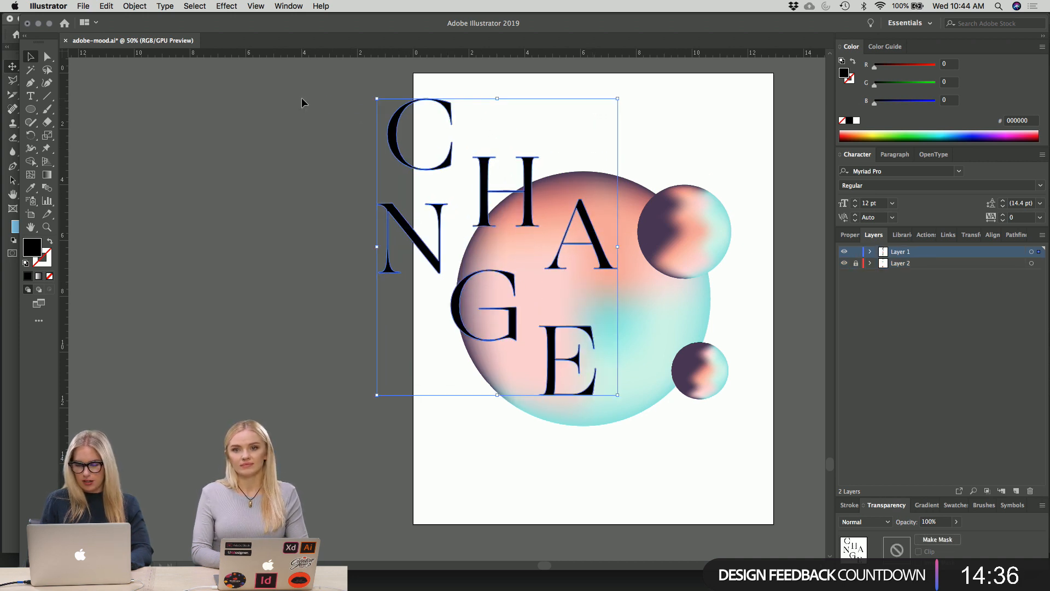
pyautogui.rightClick(592, 233)
pyautogui.click(651, 182)
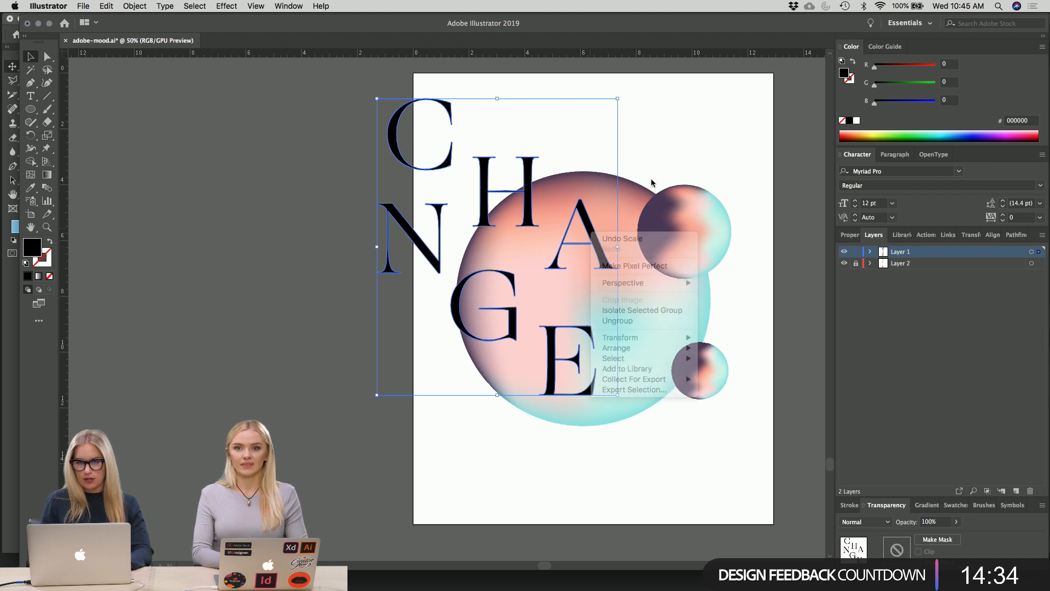
pyautogui.press('super+minus')
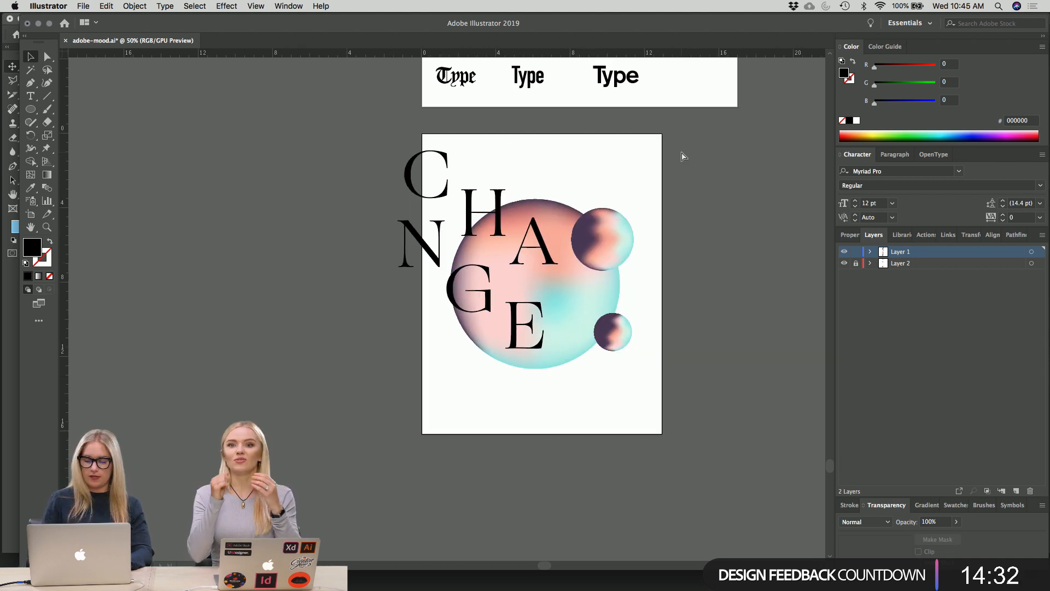
pyautogui.rightClick(499, 203)
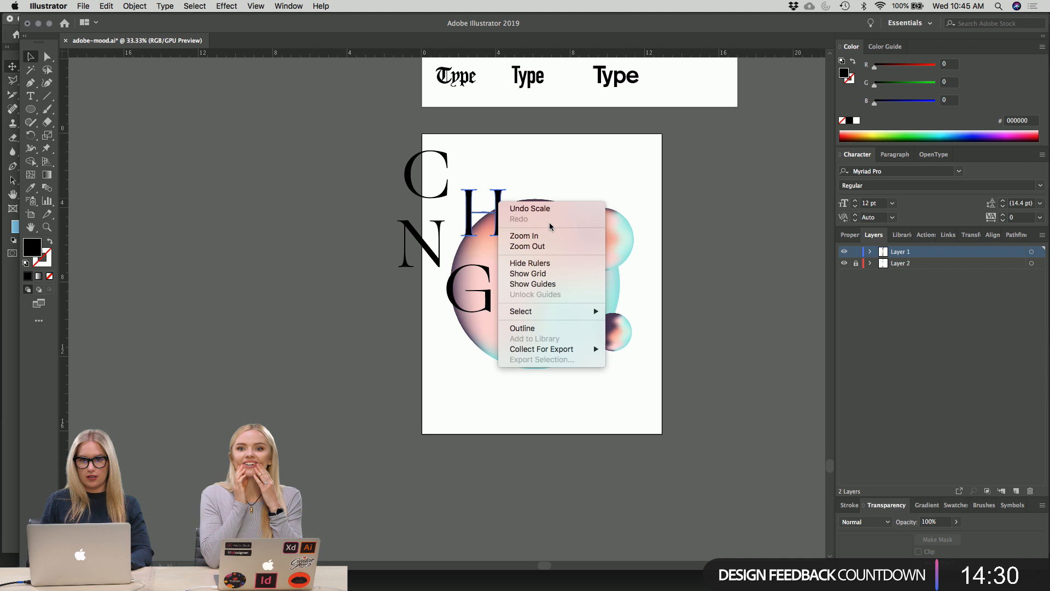
pyautogui.click(514, 174)
pyautogui.moveTo(569, 238); pyautogui.dragTo(640, 273)
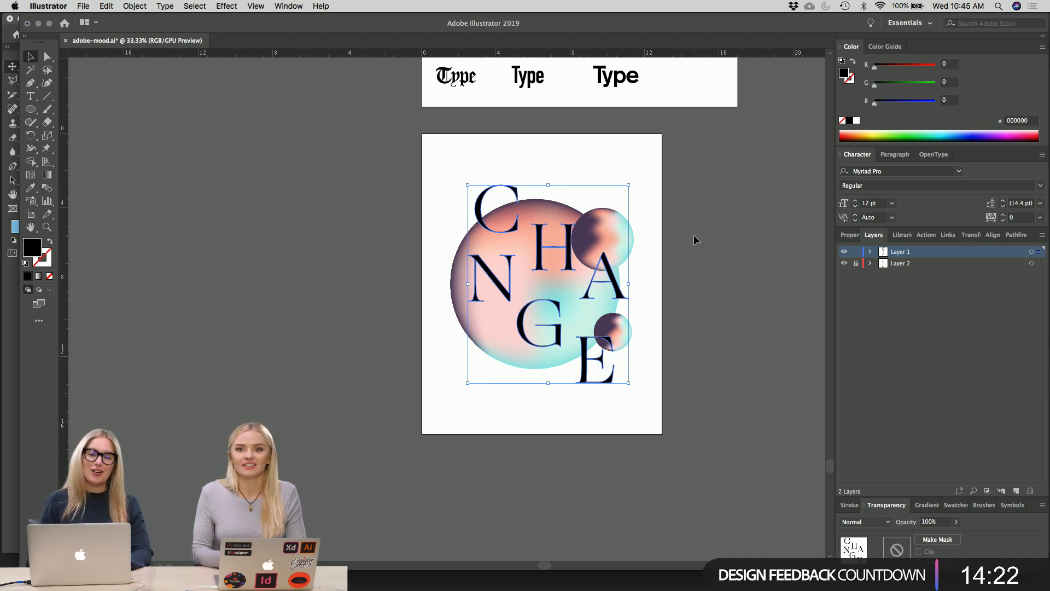
# - Enlarge CHANGE further, nudge it vertically, then unlock the spheres' layer and restack the layers
pyautogui.moveTo(467, 185); pyautogui.dragTo(450, 163)
pyautogui.hotkey('shift', 'Down')
pyautogui.hotkey('shift', 'Down')
pyautogui.hotkey('shift', 'Down')
pyautogui.hotkey('shift', 'Down')
pyautogui.hotkey('shift', 'Down')
pyautogui.hotkey('shift', 'Down')
pyautogui.hotkey('shift', 'Down')
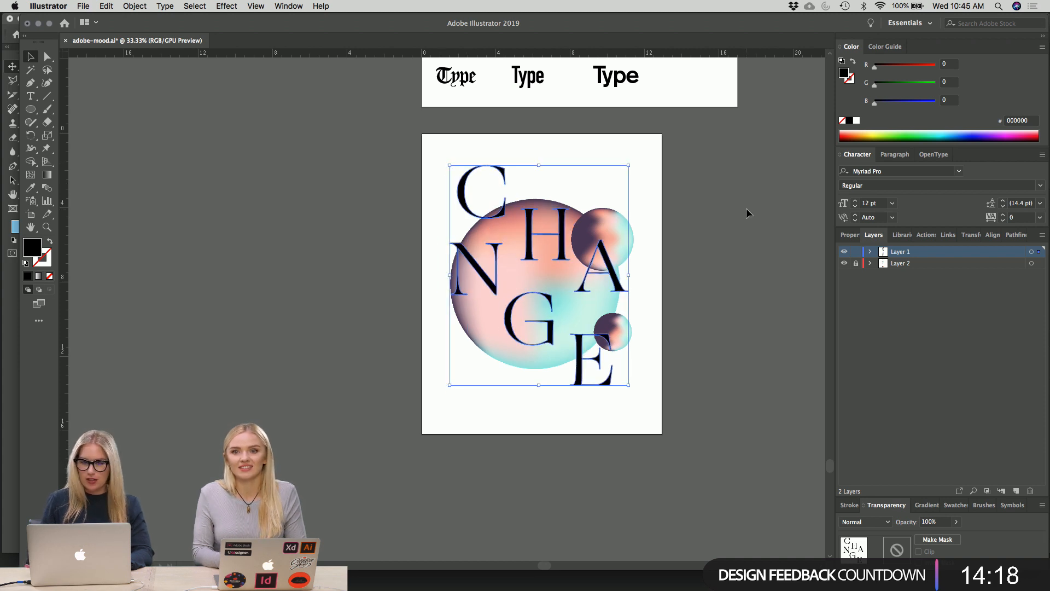
pyautogui.hotkey('shift', 'Up')
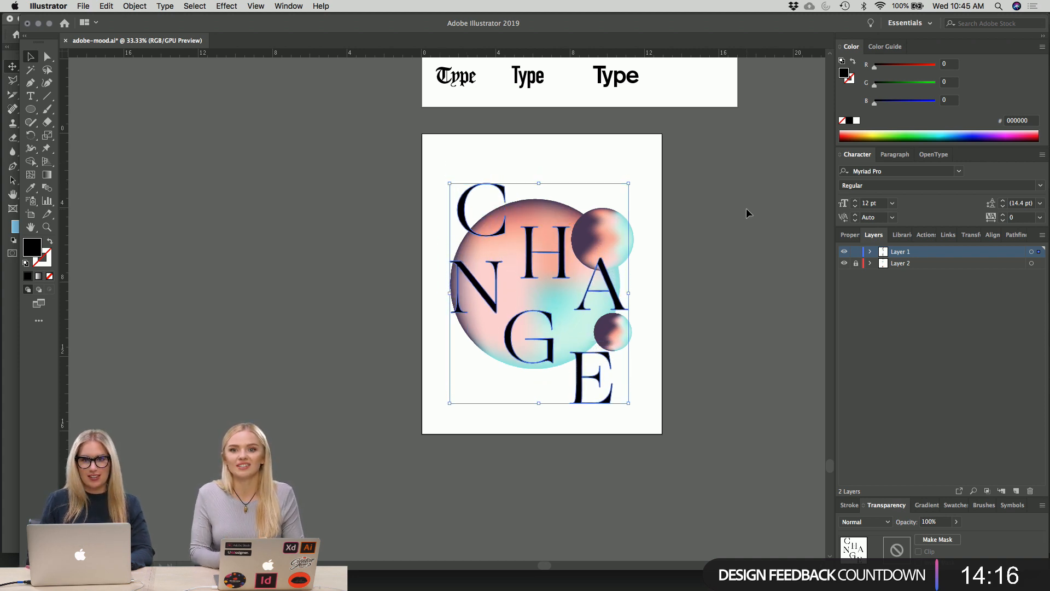
pyautogui.click(747, 212)
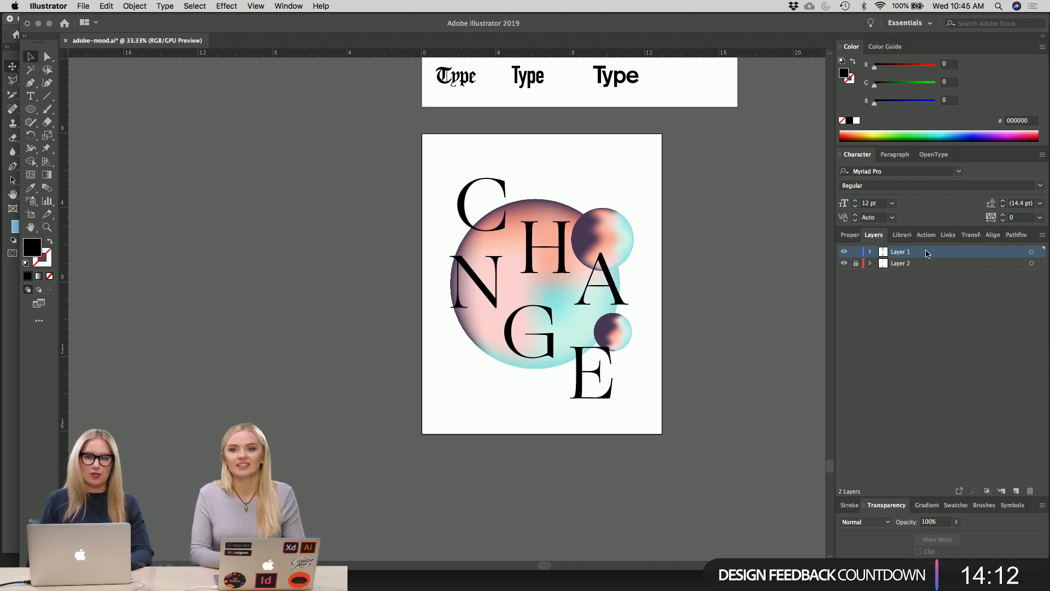
pyautogui.click(856, 264)
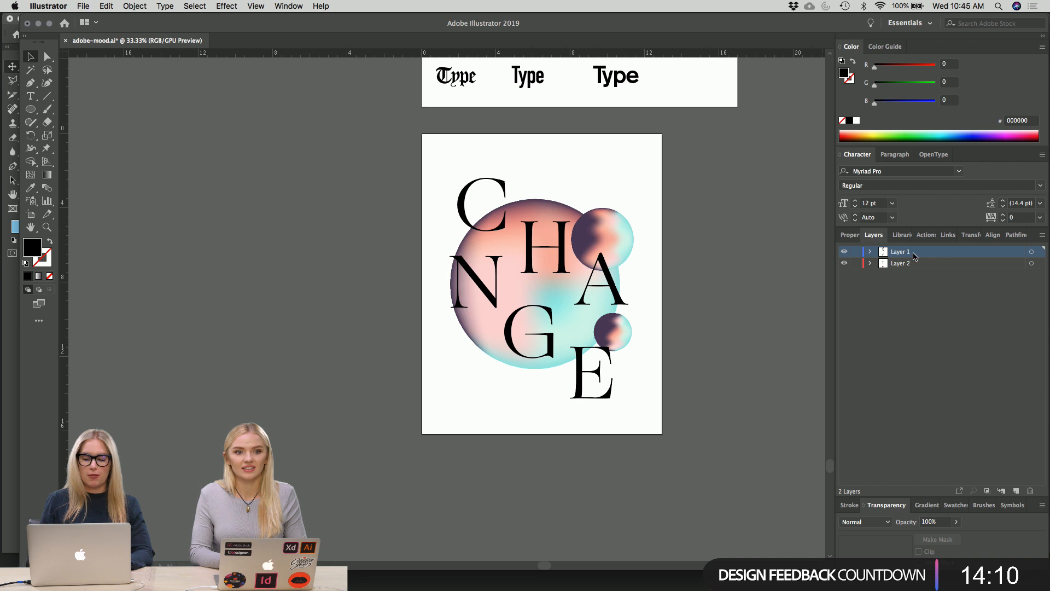
pyautogui.moveTo(914, 256)
pyautogui.mouseDown()
pyautogui.moveTo(922, 270)
pyautogui.moveTo(921, 249)
pyautogui.mouseUp()
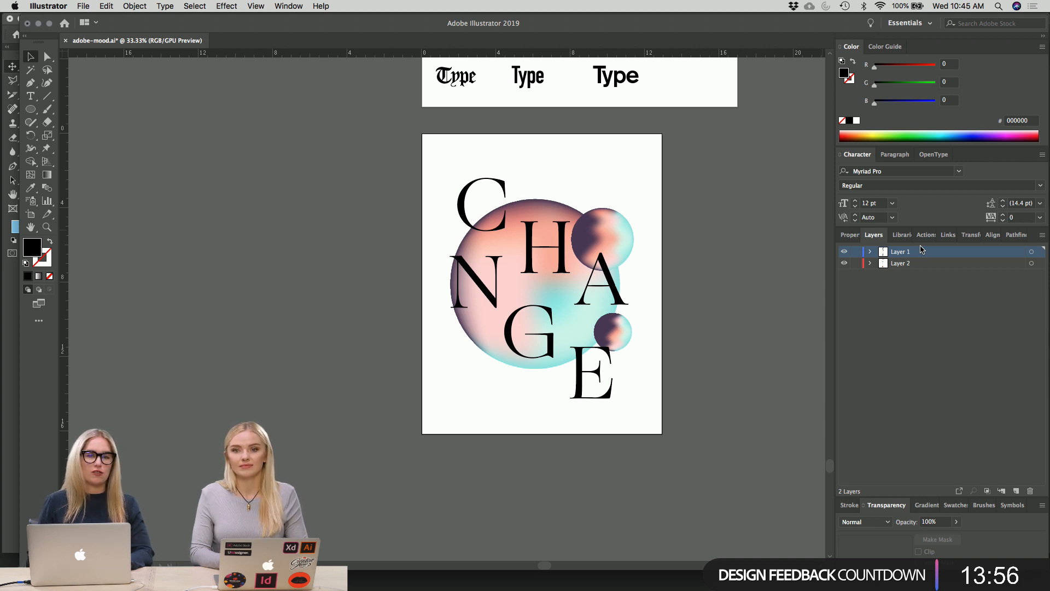
# - Put the letters' layer behind the spheres, then enlarge CHANGE and nudge it right and down
pyautogui.moveTo(919, 253); pyautogui.dragTo(917, 266)
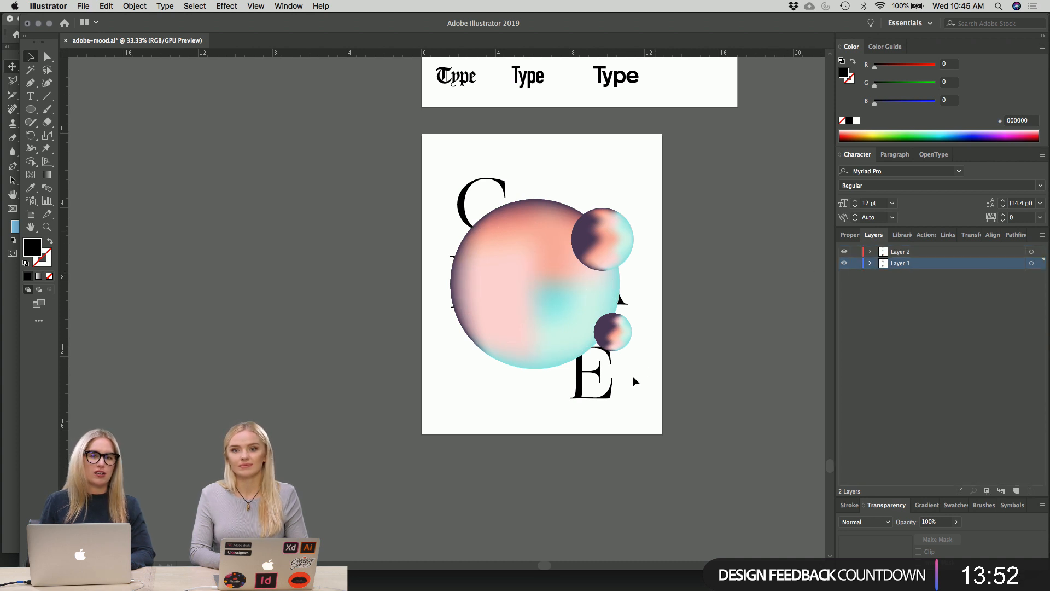
pyautogui.click(597, 372)
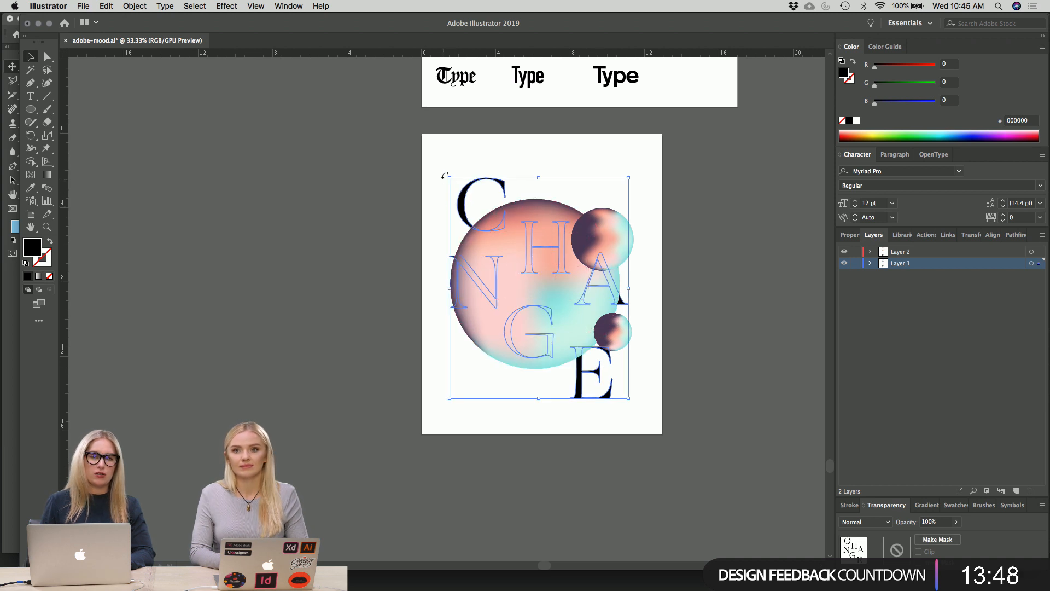
pyautogui.moveTo(446, 173); pyautogui.dragTo(432, 148)
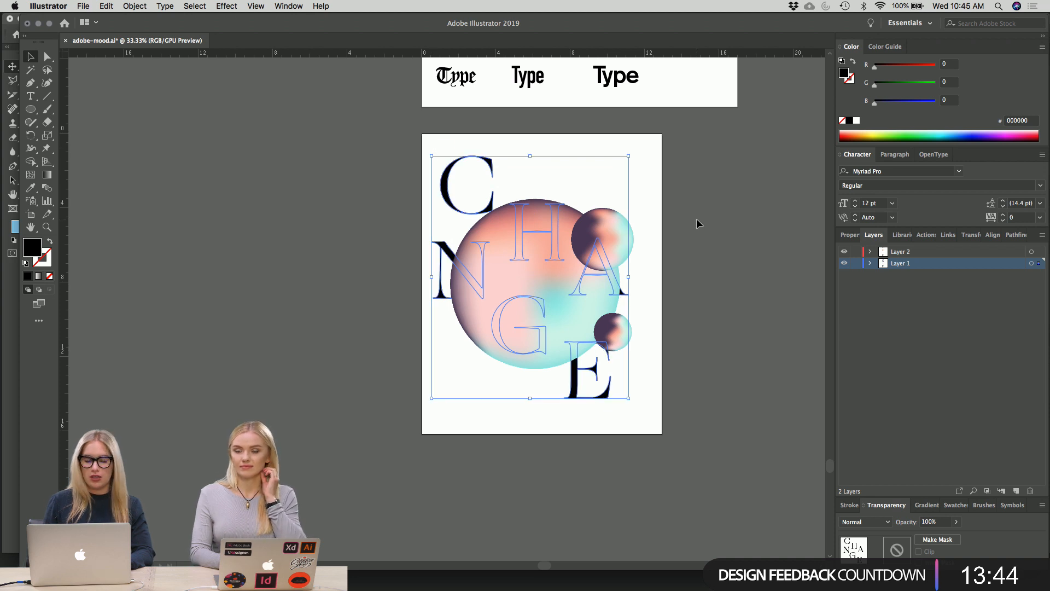
pyautogui.hotkey('shift', 'Right')
pyautogui.hotkey('shift', 'Right')
pyautogui.hotkey('shift', 'Right')
pyautogui.hotkey('shift', 'Right')
pyautogui.hotkey('shift', 'Right')
pyautogui.hotkey('shift', 'Down')
pyautogui.hotkey('shift', 'Down')
pyautogui.hotkey('shift', 'Down')
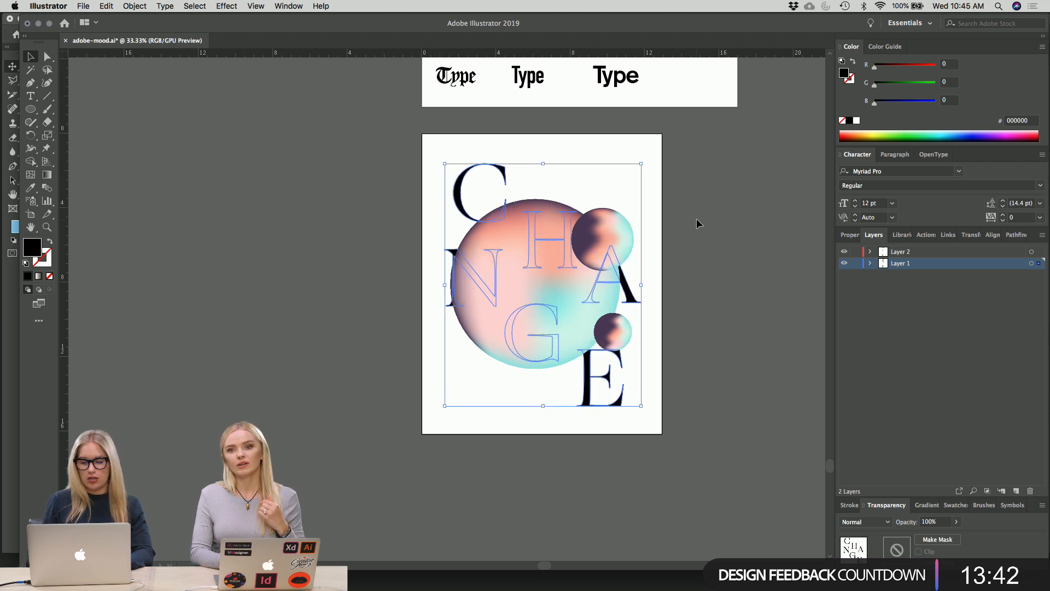
pyautogui.click(711, 233)
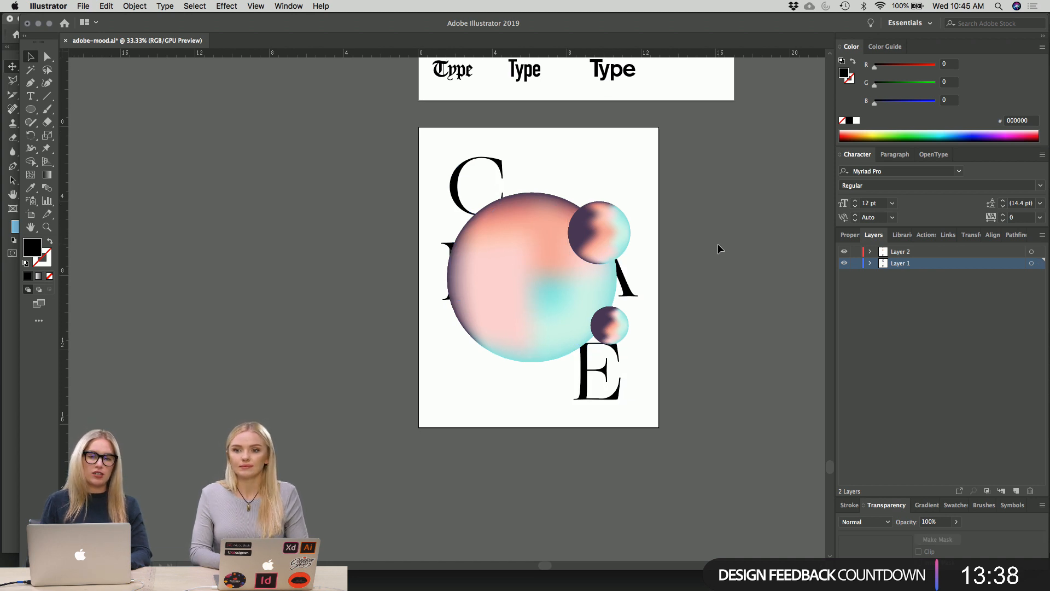
pyautogui.hscroll(3, 718, 244)
pyautogui.scroll(1, 718, 244)
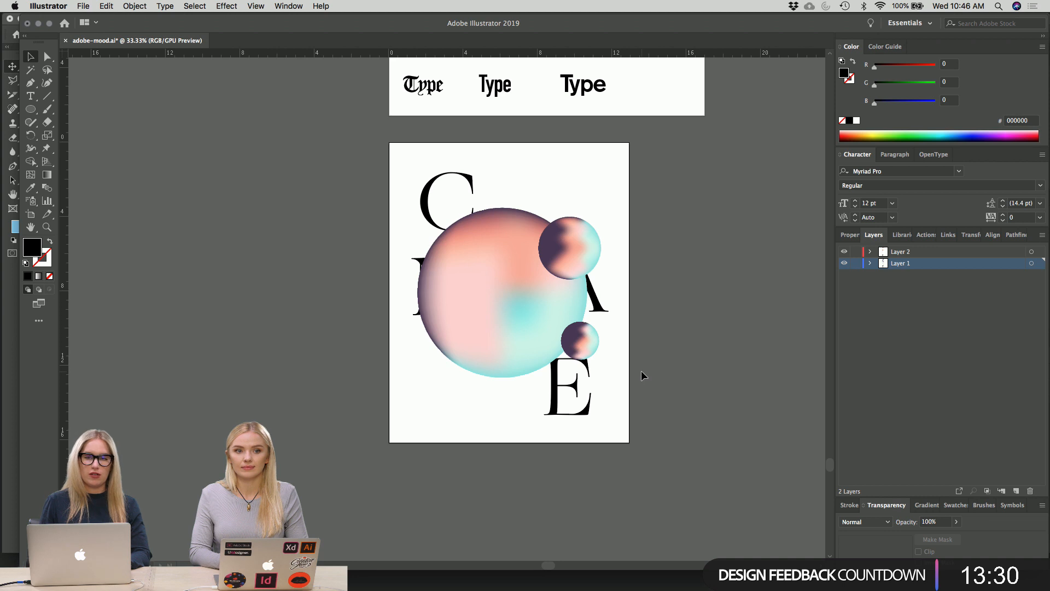
pyautogui.hscroll(1, 641, 370)
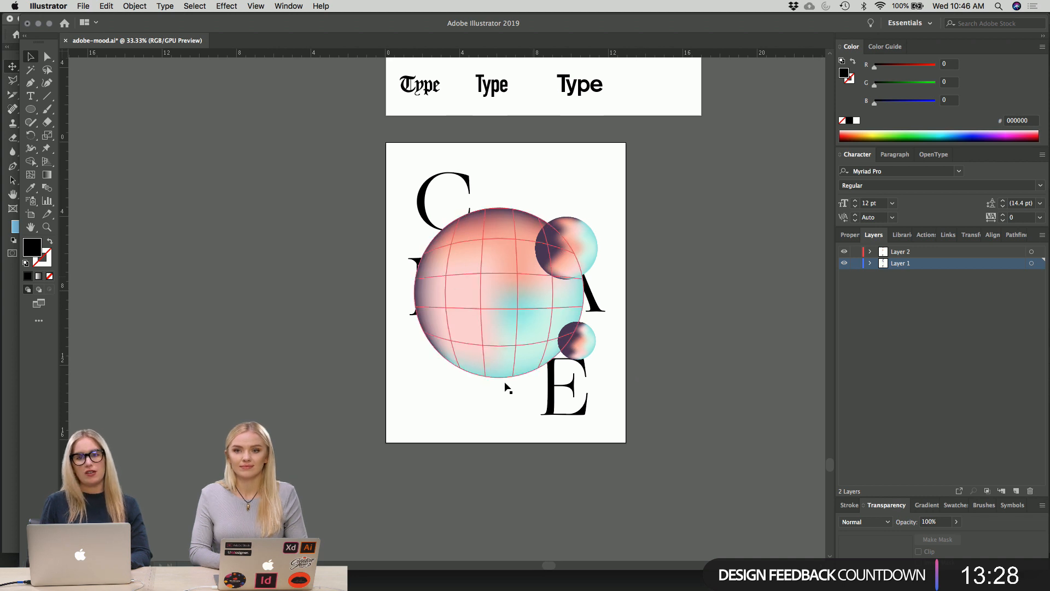
pyautogui.scroll(3, 711, 358)
pyautogui.hscroll(3, 711, 358)
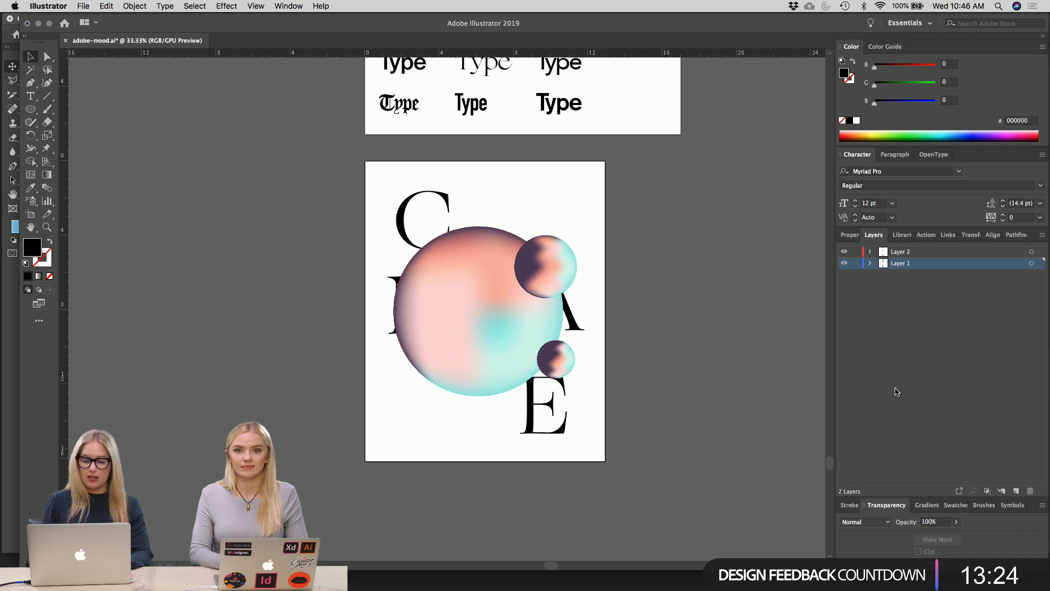
# - Add a new Layer 3 at the top and toggle the orbs layer's visibility to compare
pyautogui.click(1017, 492)
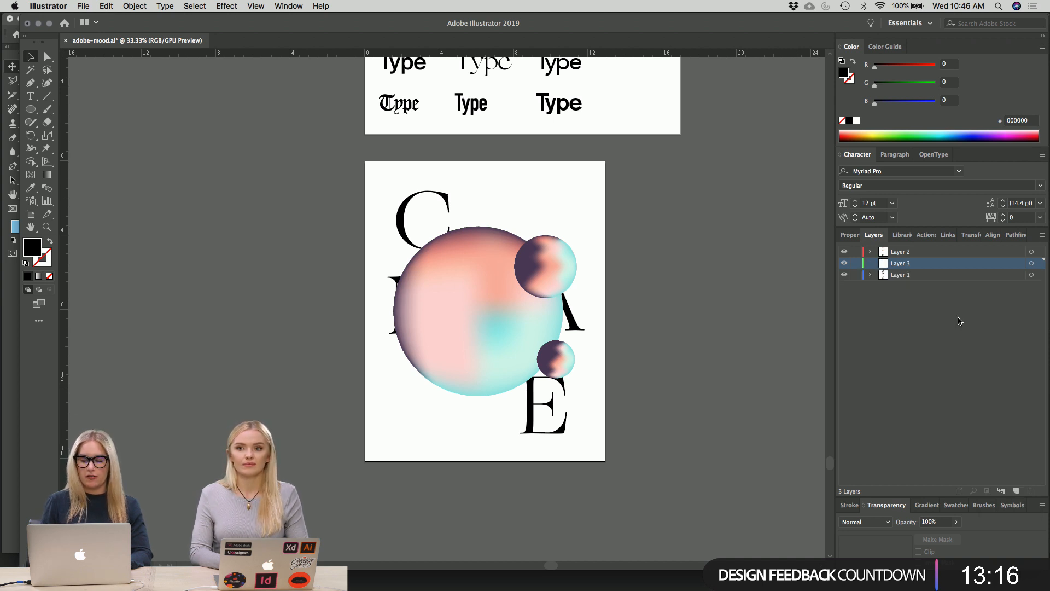
pyautogui.moveTo(917, 268); pyautogui.dragTo(911, 249)
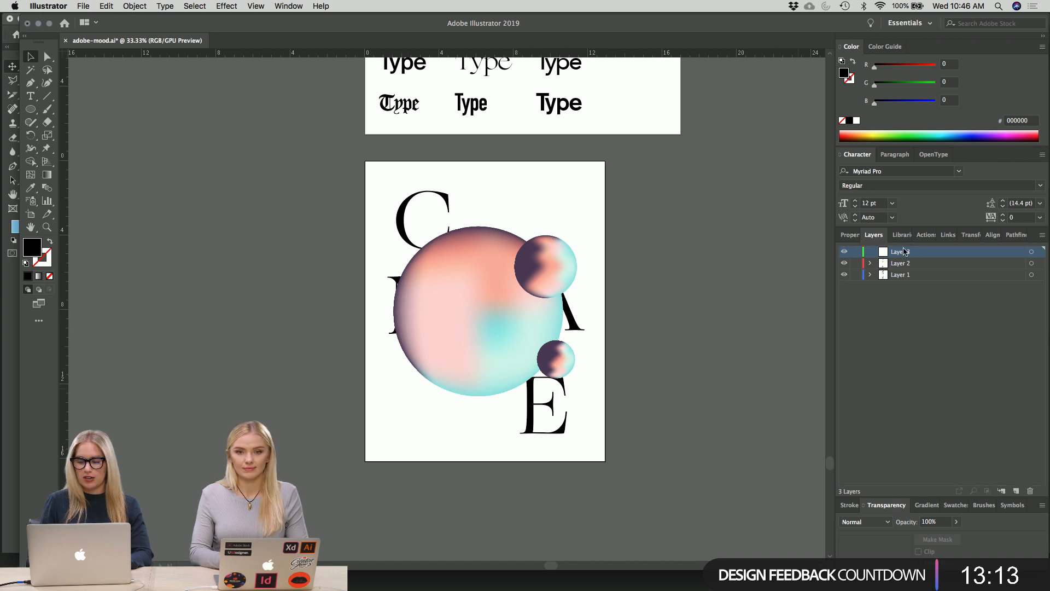
pyautogui.click(844, 263)
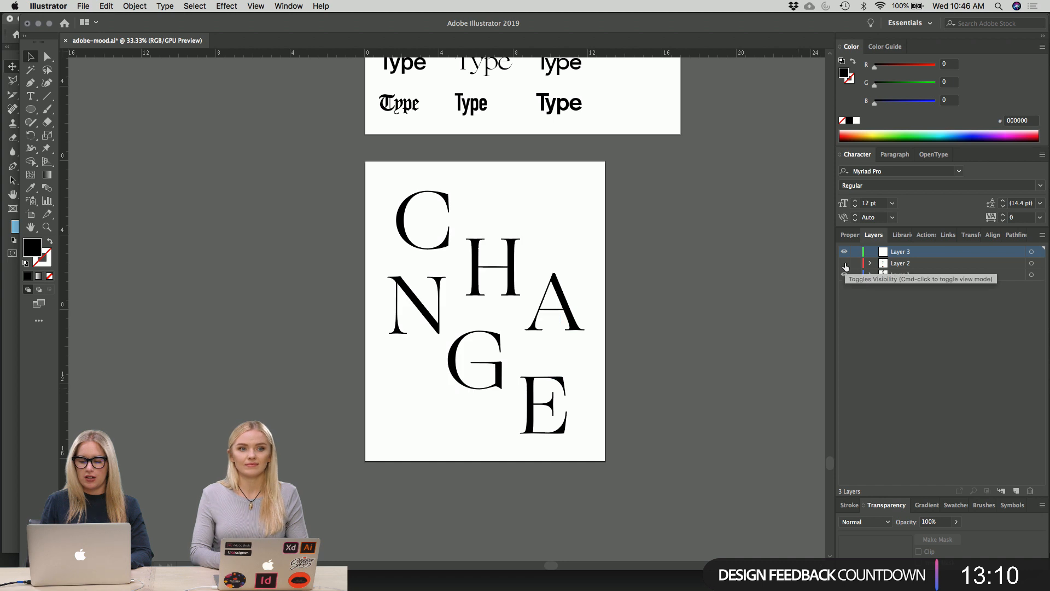
pyautogui.click(844, 263)
pyautogui.click(845, 263)
pyautogui.click(845, 263)
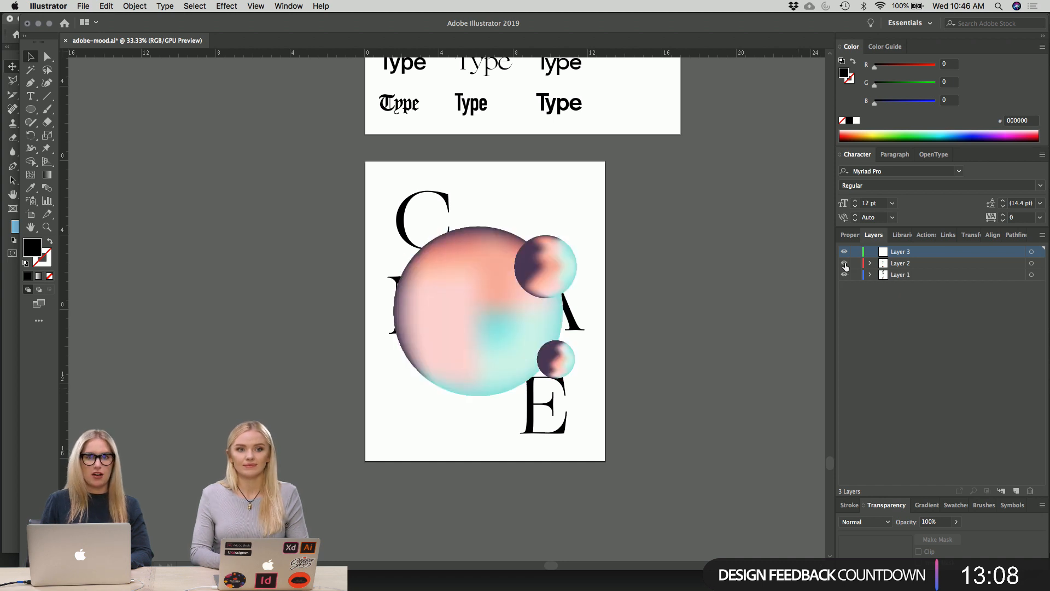
pyautogui.click(844, 264)
pyautogui.click(845, 263)
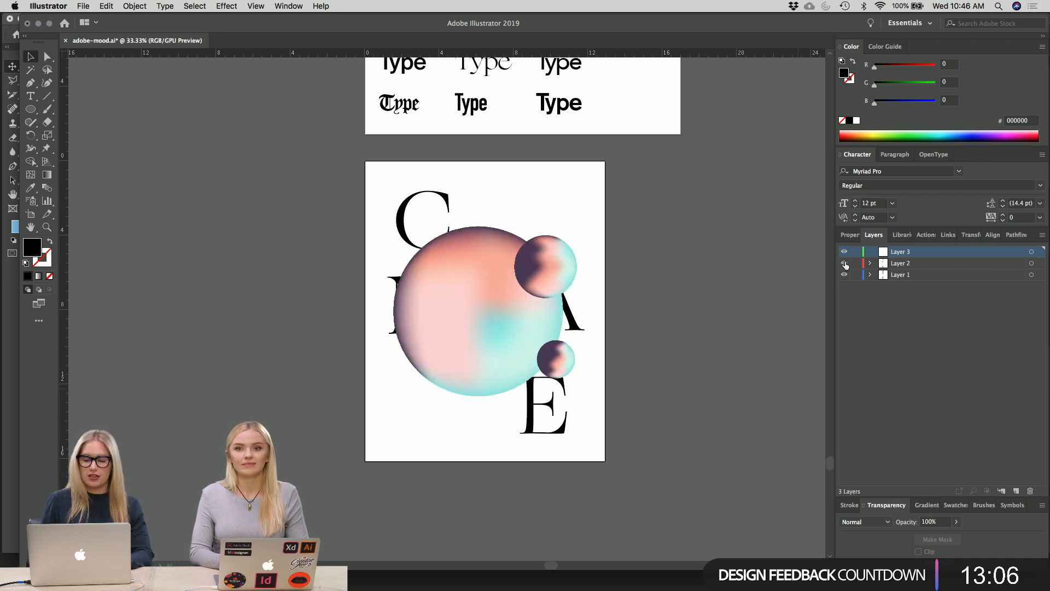
# - Rename the spheres' layer to ORBS
pyautogui.doubleClick(901, 264)
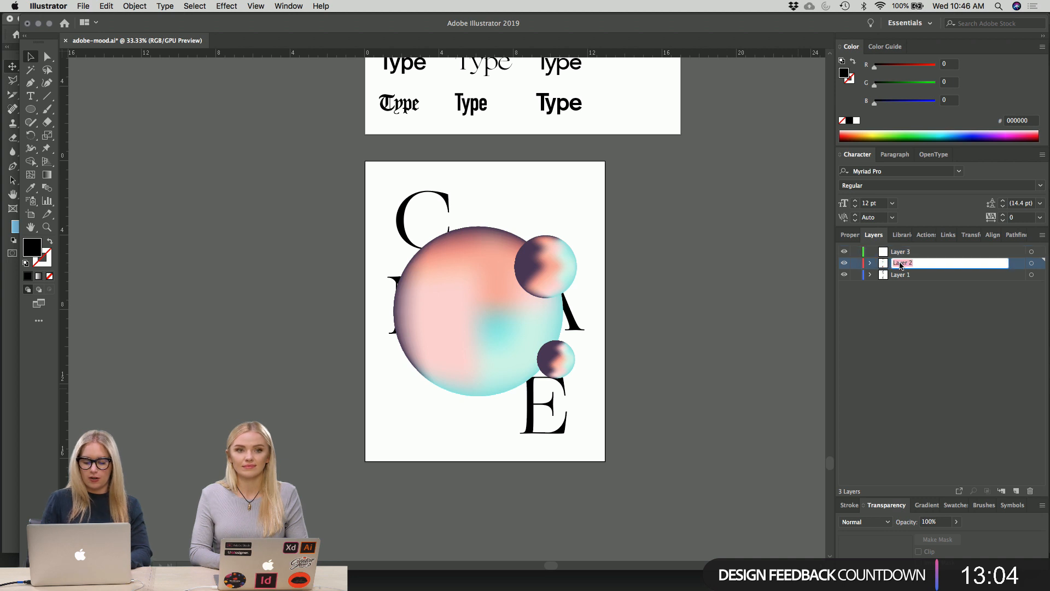
pyautogui.write('ORBS')
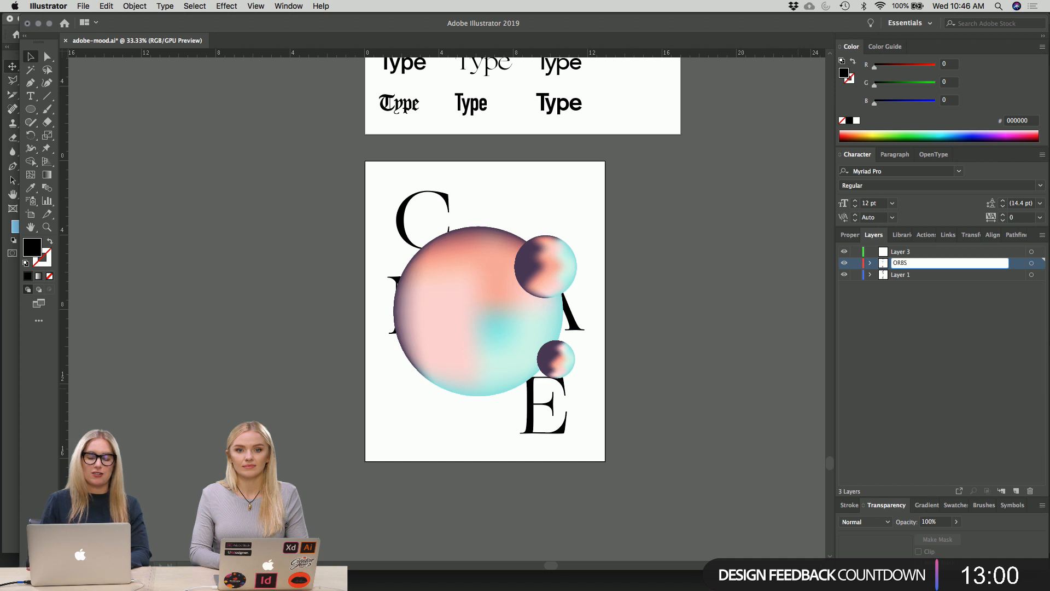
pyautogui.press('Return')
# - Toggle the letters layer's visibility to compare, then select the CHANGE letter group
pyautogui.click(855, 274)
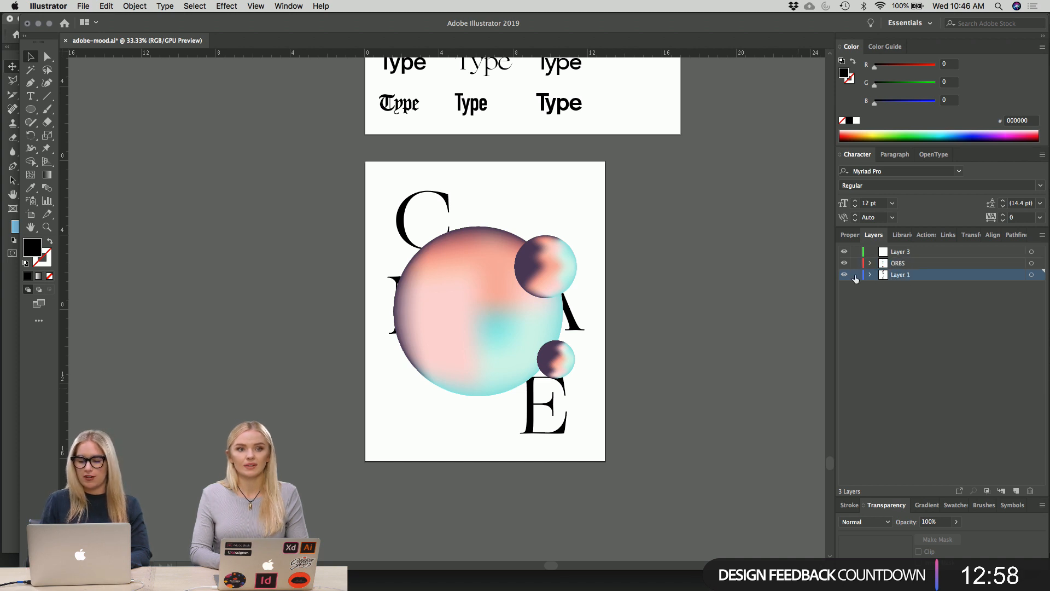
pyautogui.click(843, 274)
pyautogui.click(842, 274)
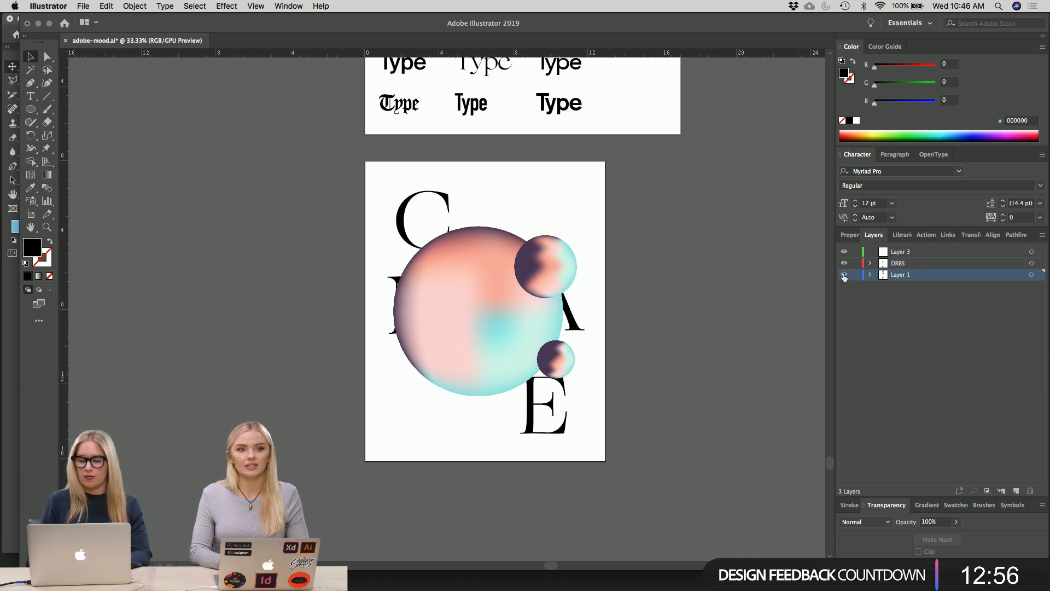
pyautogui.click(842, 274)
pyautogui.click(843, 274)
pyautogui.scroll(1, 721, 283)
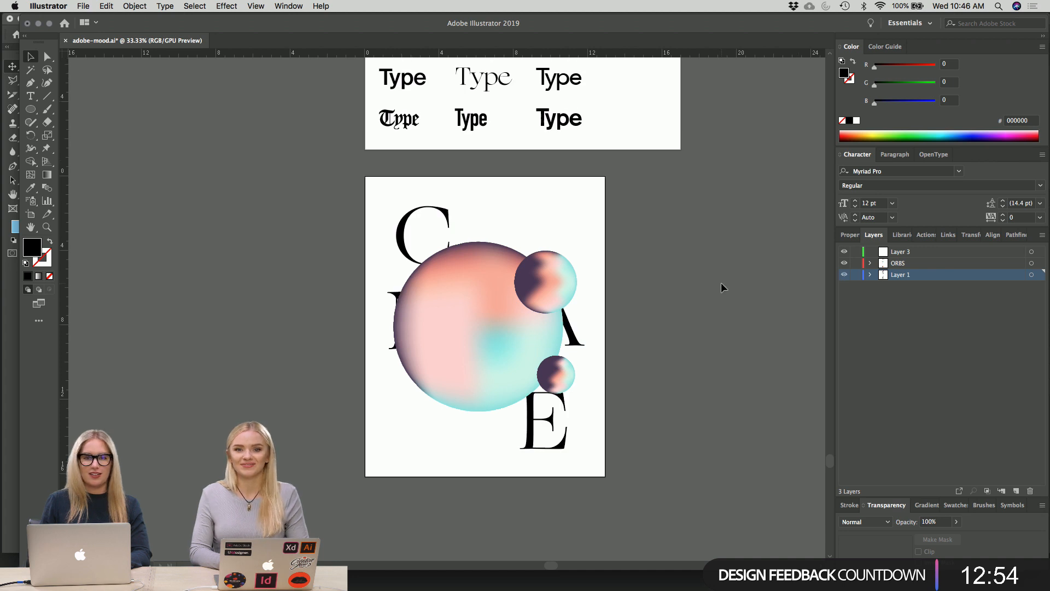
pyautogui.scroll(3, 721, 283)
pyautogui.scroll(-3, 721, 282)
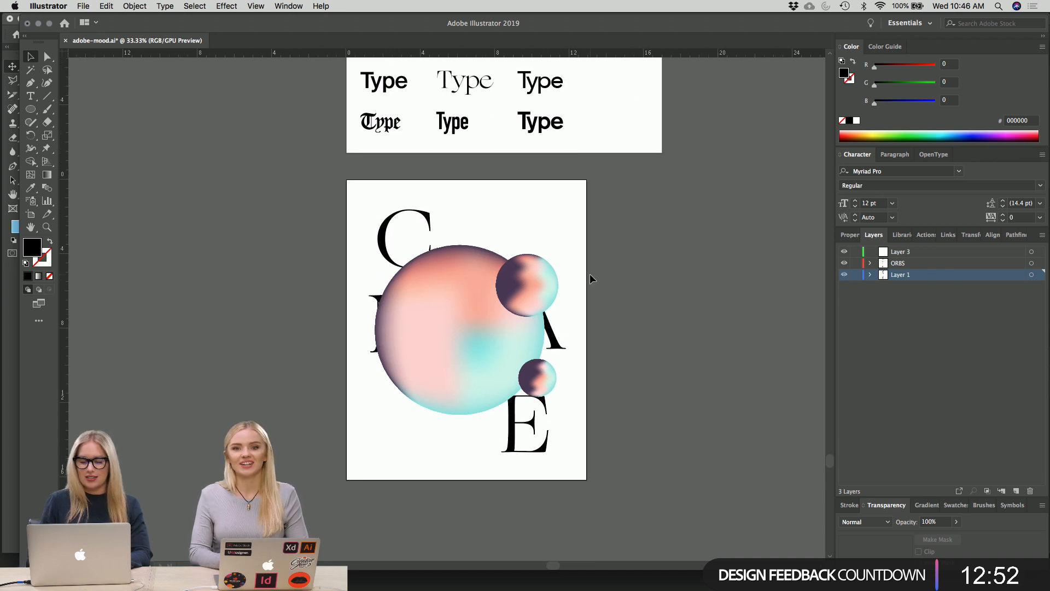
pyautogui.click(554, 438)
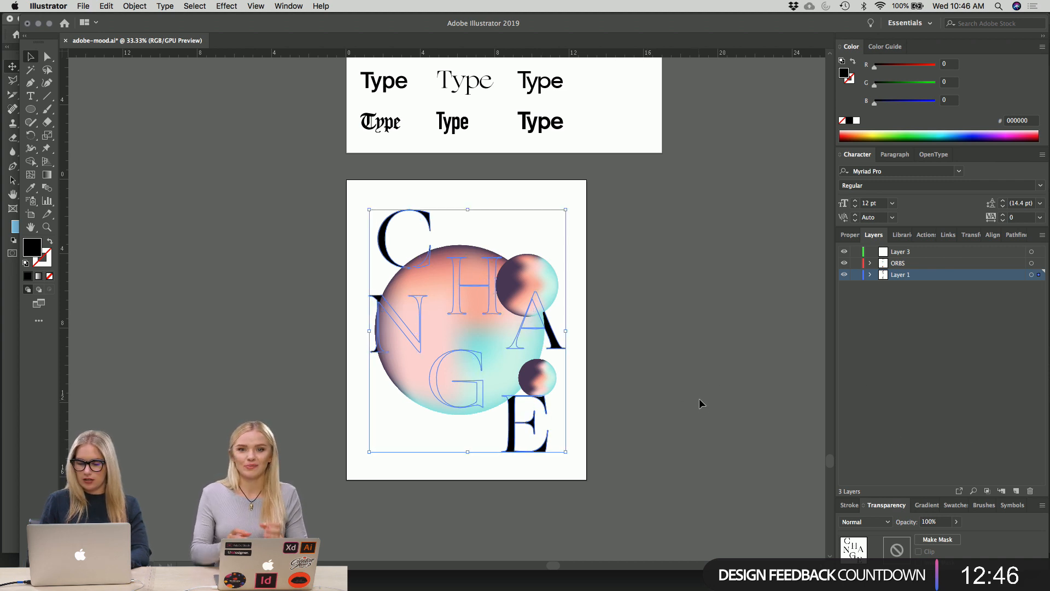
pyautogui.press('super+minus')
pyautogui.press('super+minus')
pyautogui.press('super+minus')
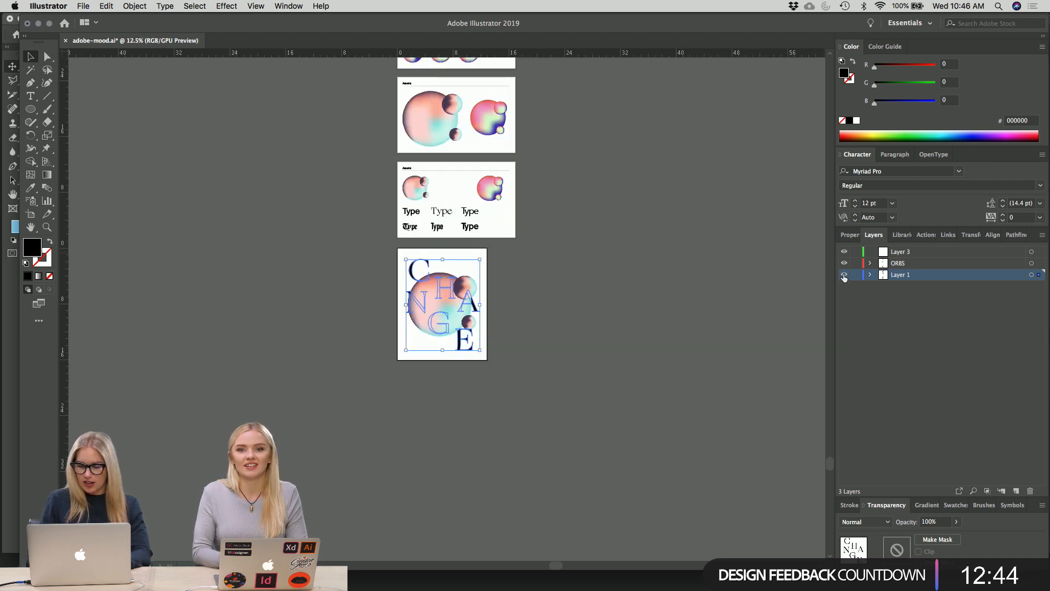
pyautogui.click(844, 275)
pyautogui.click(844, 274)
pyautogui.scroll(3, 691, 264)
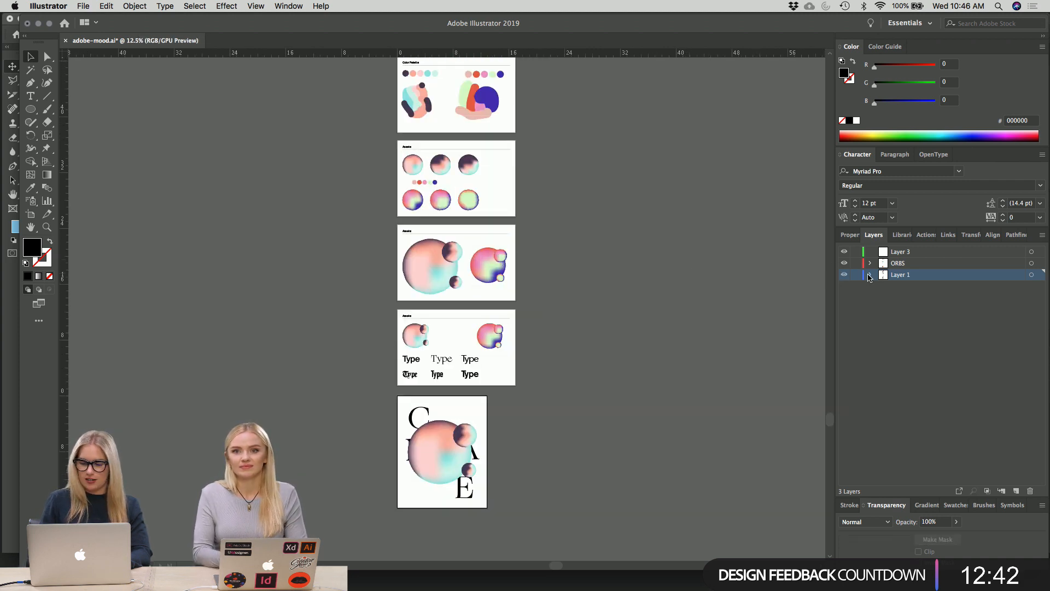
pyautogui.click(844, 275)
pyautogui.click(844, 274)
pyautogui.click(844, 275)
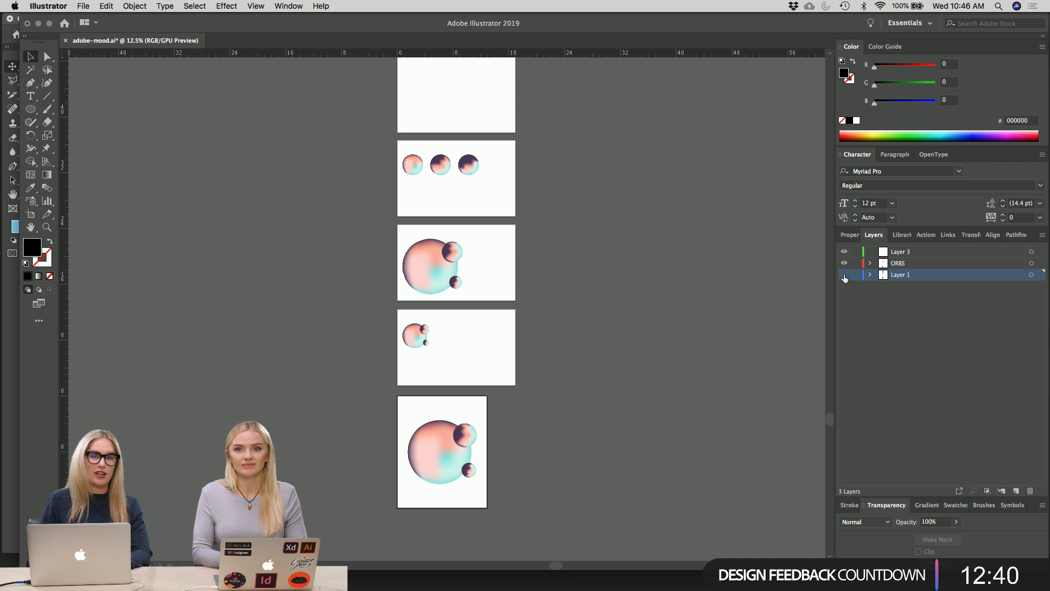
pyautogui.click(844, 275)
pyautogui.click(844, 275)
pyautogui.click(844, 275)
pyautogui.click(844, 275)
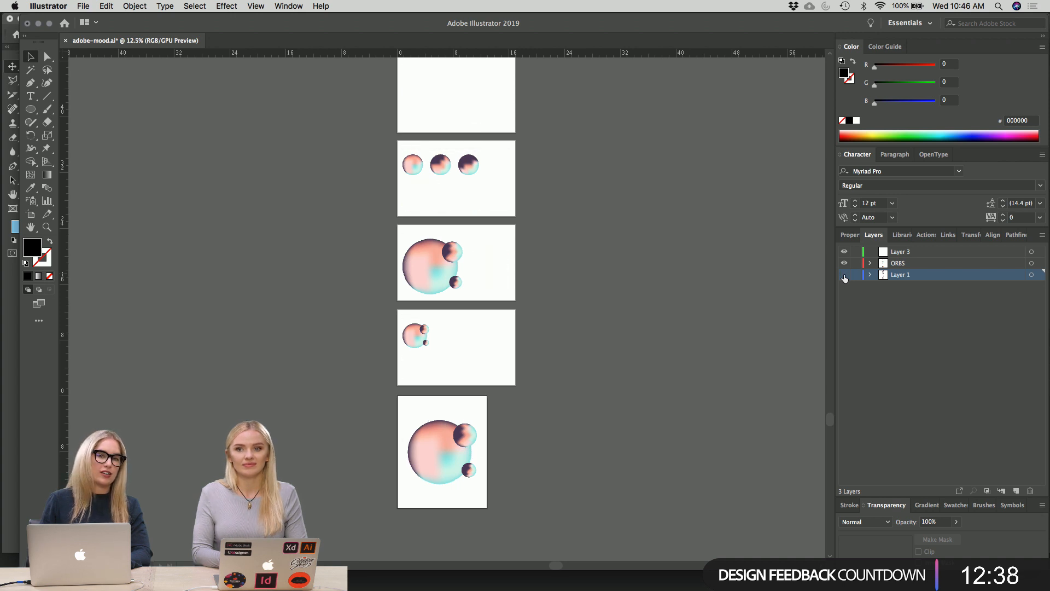
pyautogui.click(844, 274)
pyautogui.scroll(-3, 684, 331)
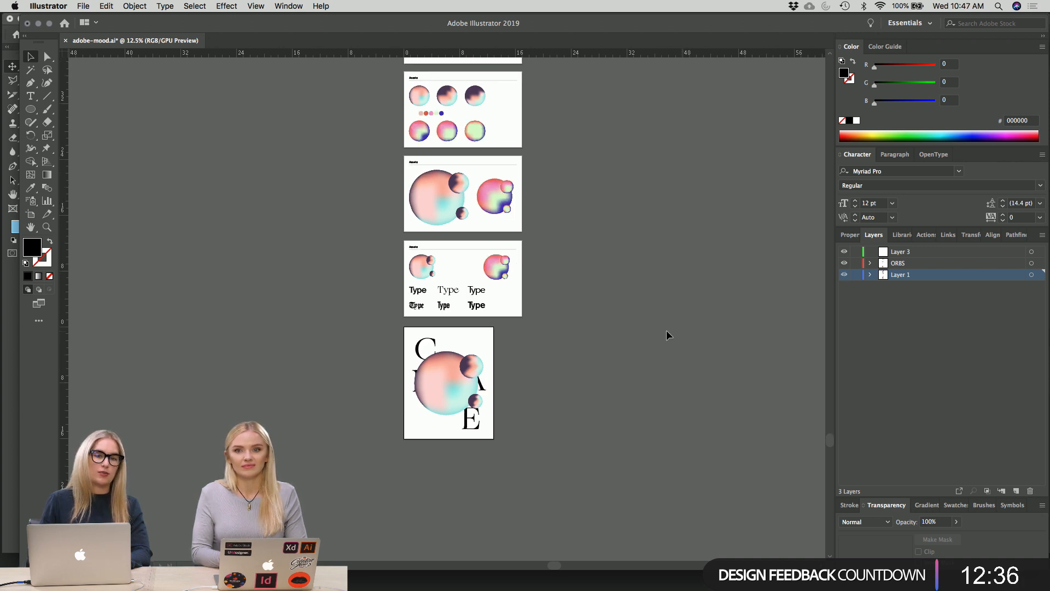
pyautogui.scroll(-4, 576, 378)
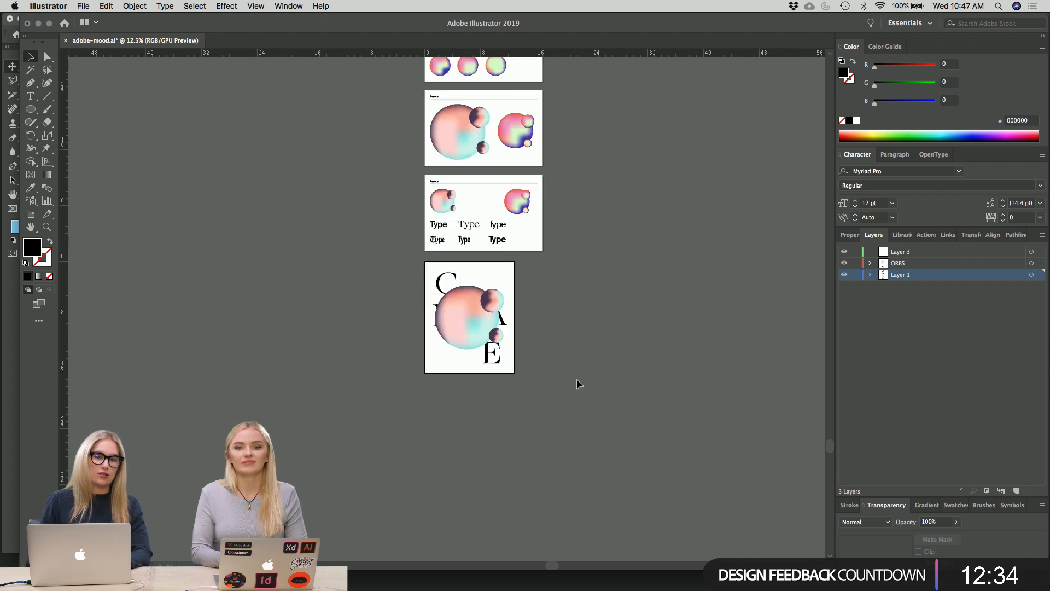
pyautogui.scroll(1, 576, 381)
pyautogui.press('super+equal')
pyautogui.scroll(5, 576, 378)
pyautogui.hscroll(5, 577, 379)
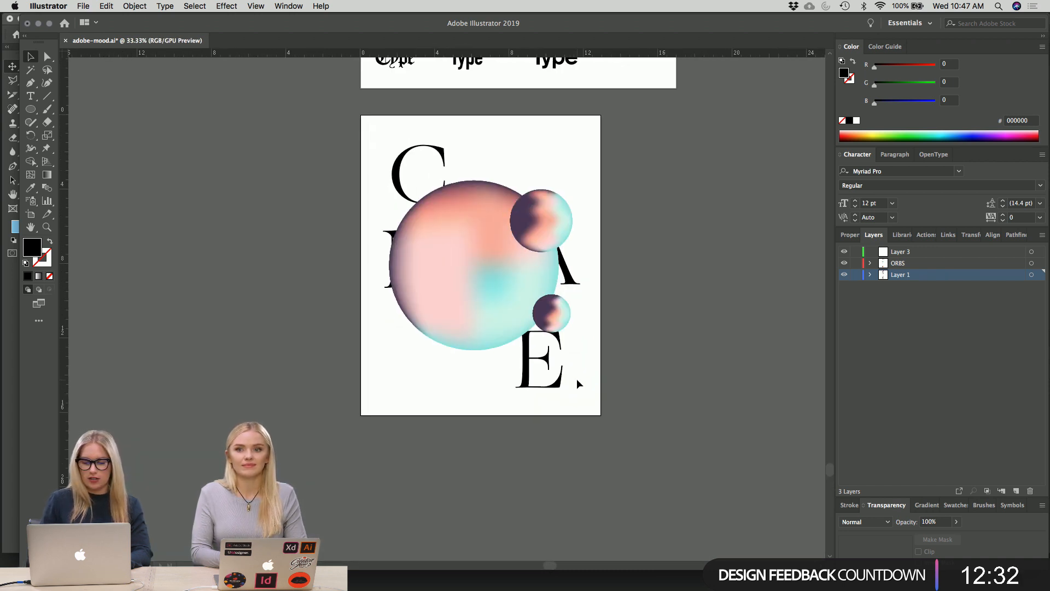
pyautogui.hscroll(1, 664, 370)
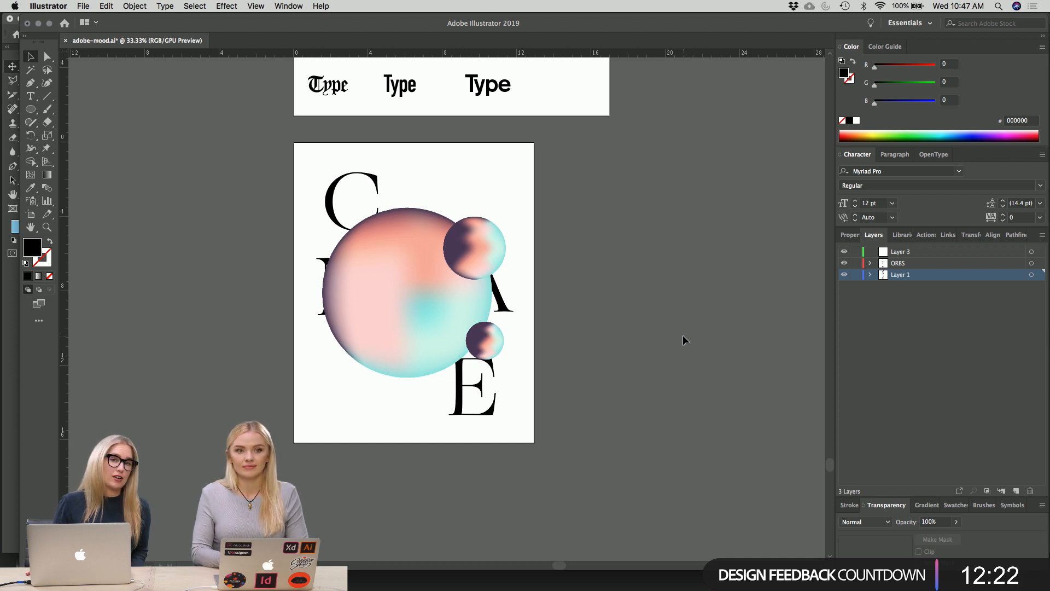
# - Create a new 1080 × 1350 px document and zoom out to see the whole artboard
pyautogui.click(61, 6)
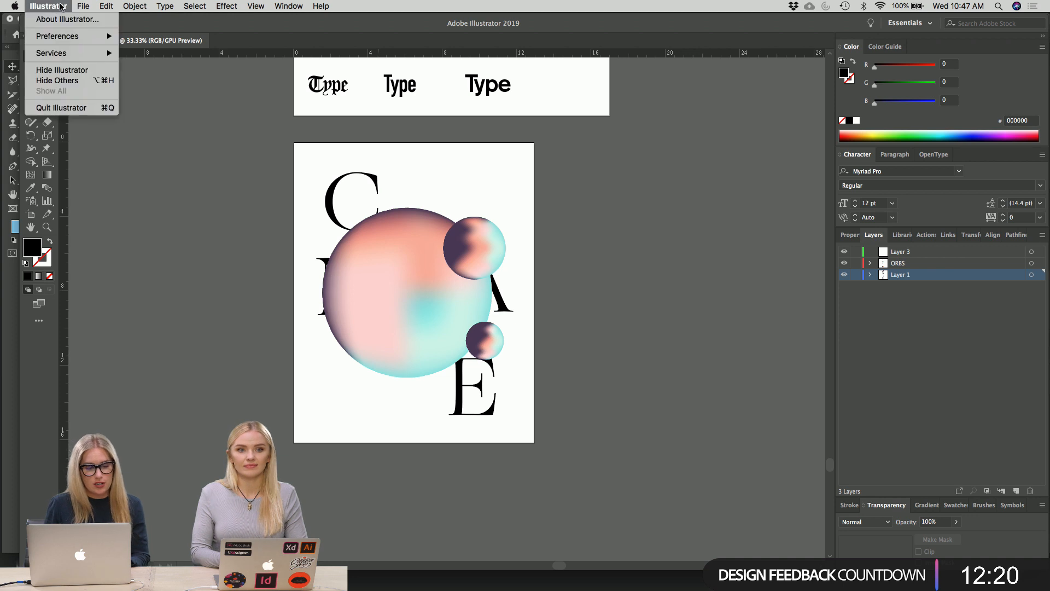
pyautogui.click(86, 22)
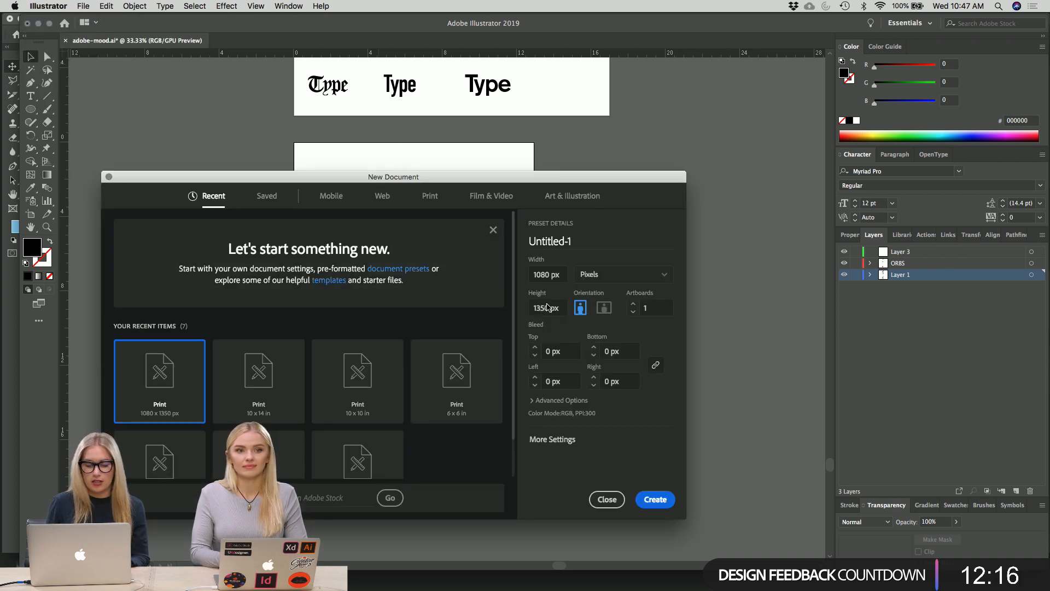
pyautogui.click(554, 274)
pyautogui.click(556, 308)
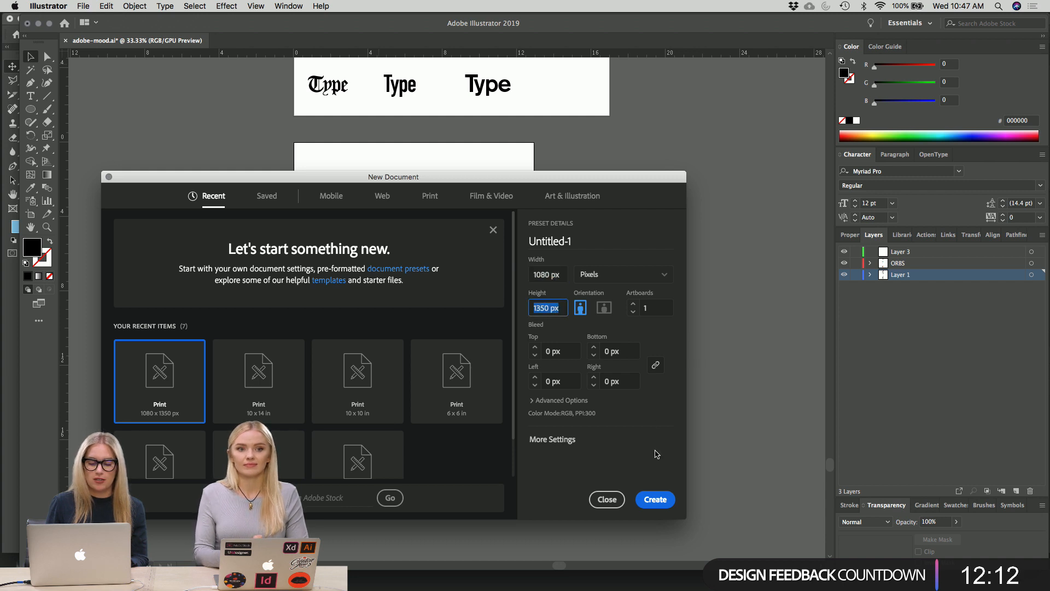
pyautogui.click(652, 499)
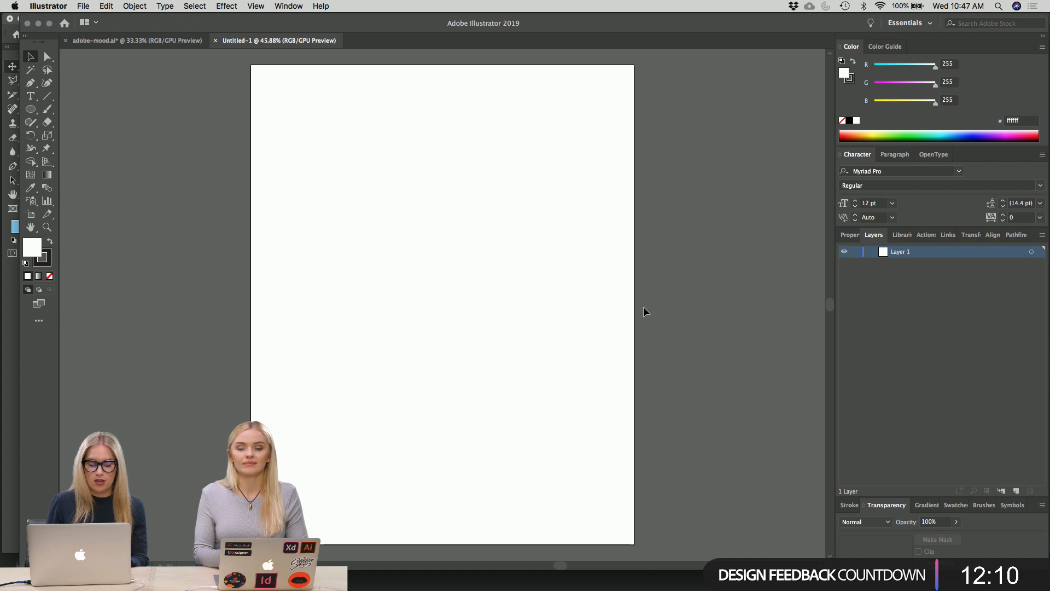
pyautogui.press('super+minus')
pyautogui.press('super+minus')
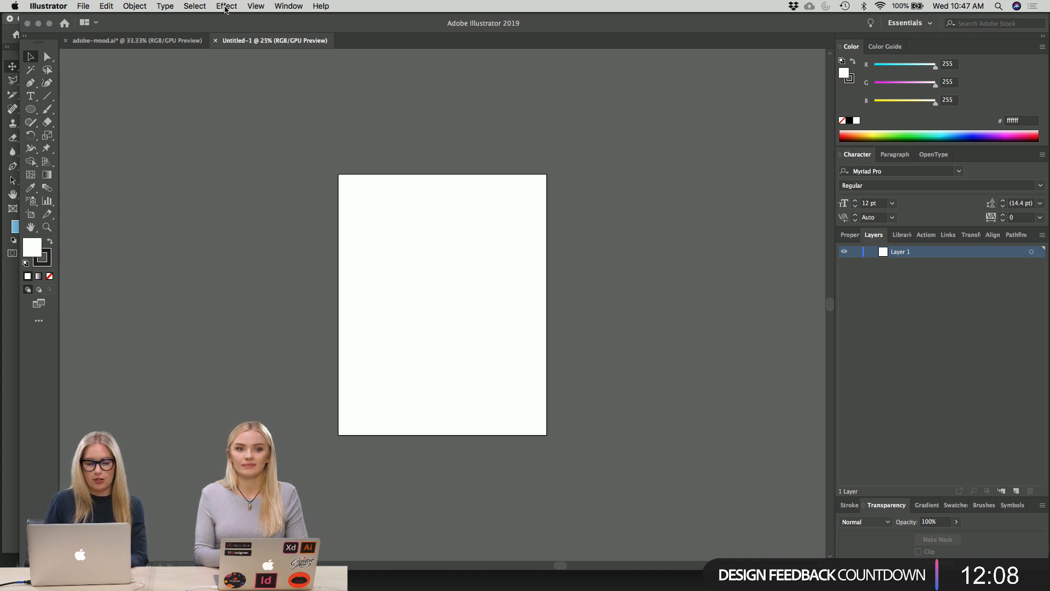
# - Paste the CHANGE letters from adobe-mood.ai into the new document on a layer named TYPE
pyautogui.click(136, 40)
pyautogui.click(331, 194)
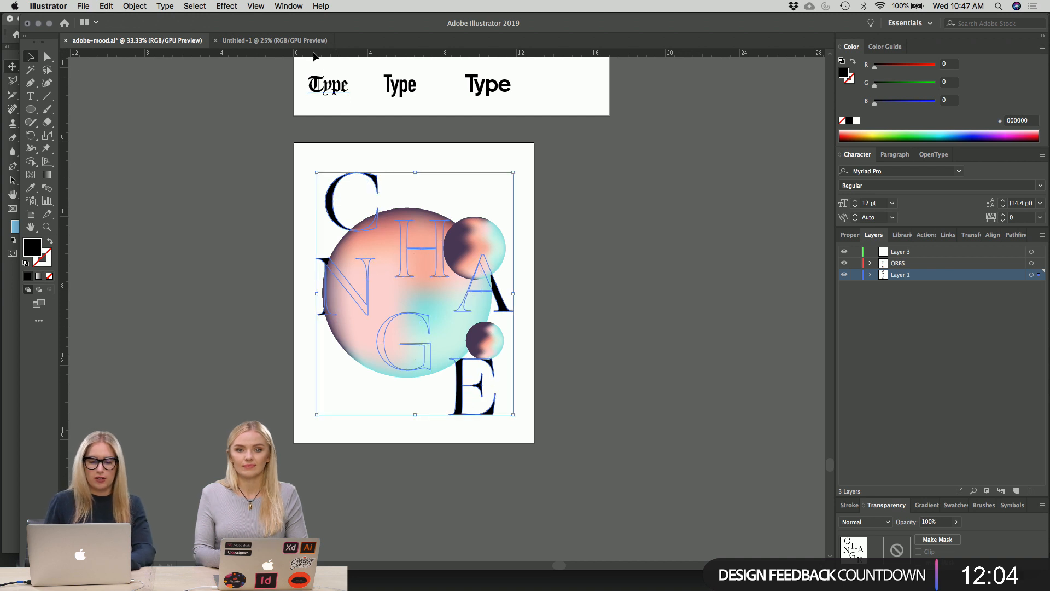
pyautogui.click(293, 43)
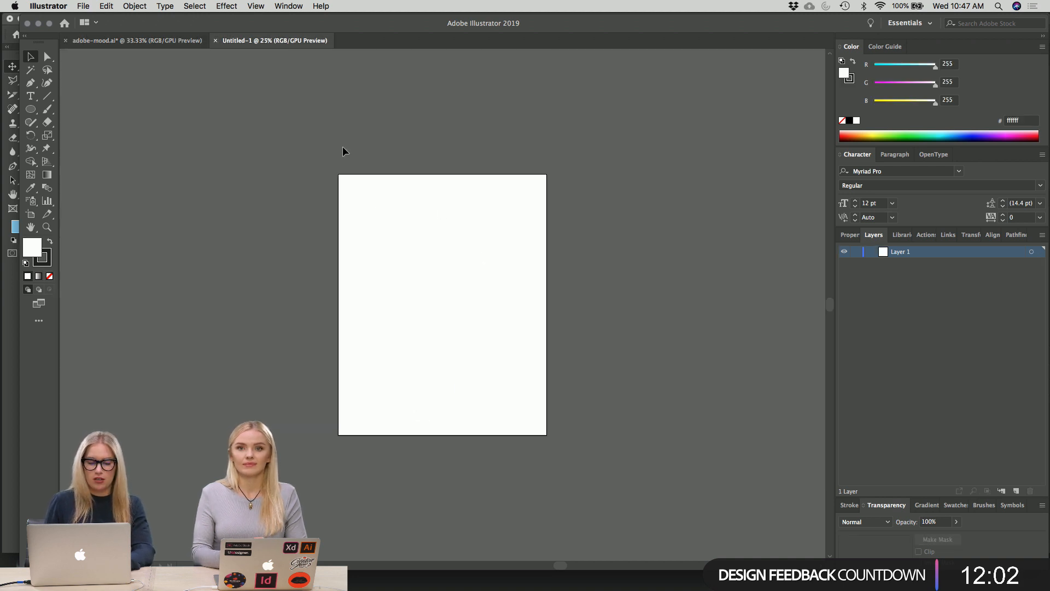
pyautogui.press('super+v')
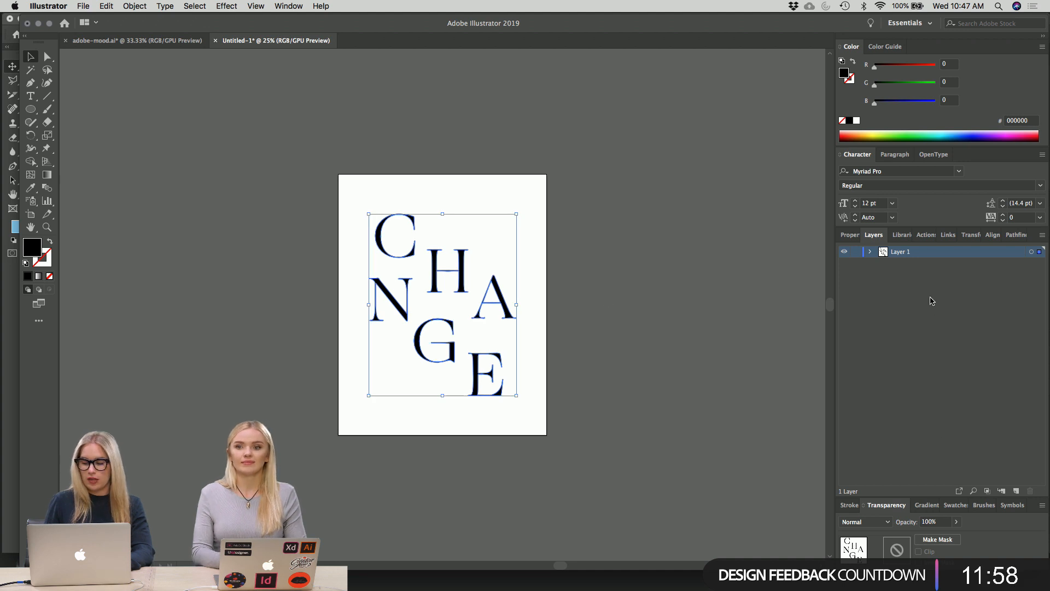
pyautogui.doubleClick(900, 252)
pyautogui.write('TYP')
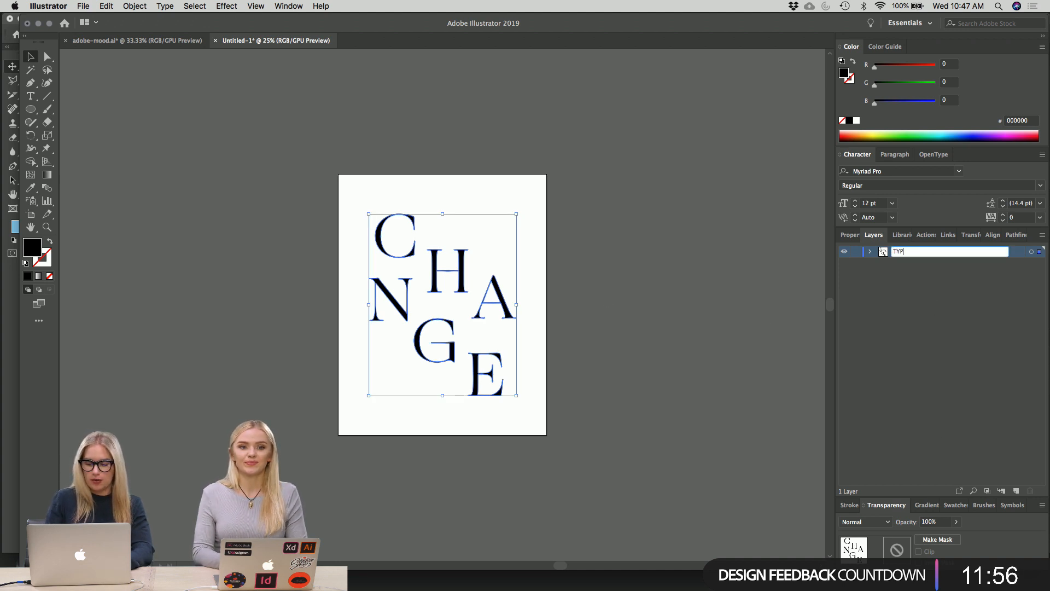
pyautogui.write('E')
pyautogui.press('Return')
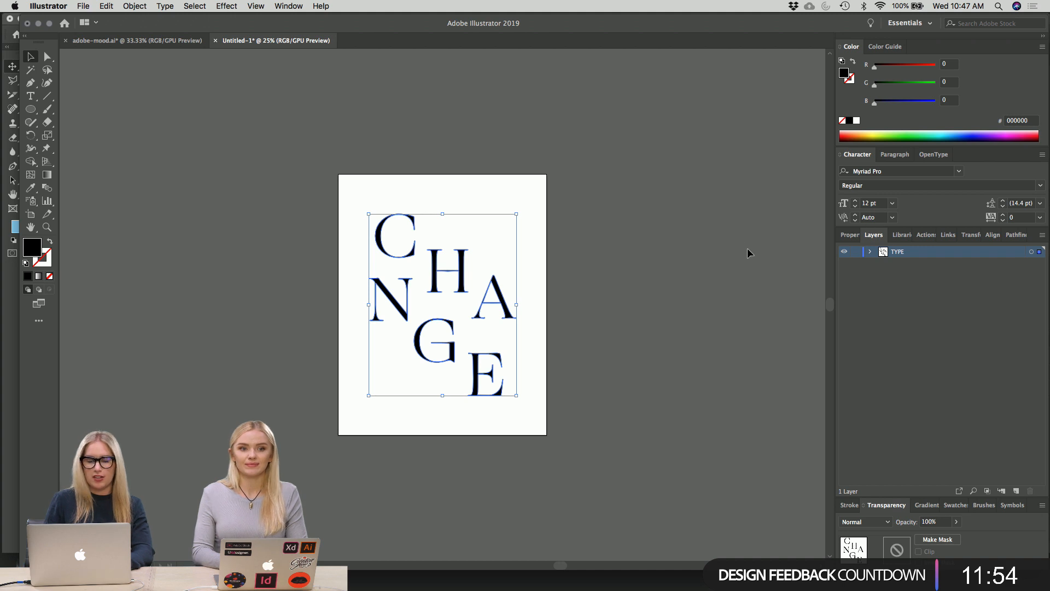
pyautogui.click(724, 245)
# - Paste the orbs from adobe-mood.ai onto a new layer named ORBS above TYPE
pyautogui.click(164, 40)
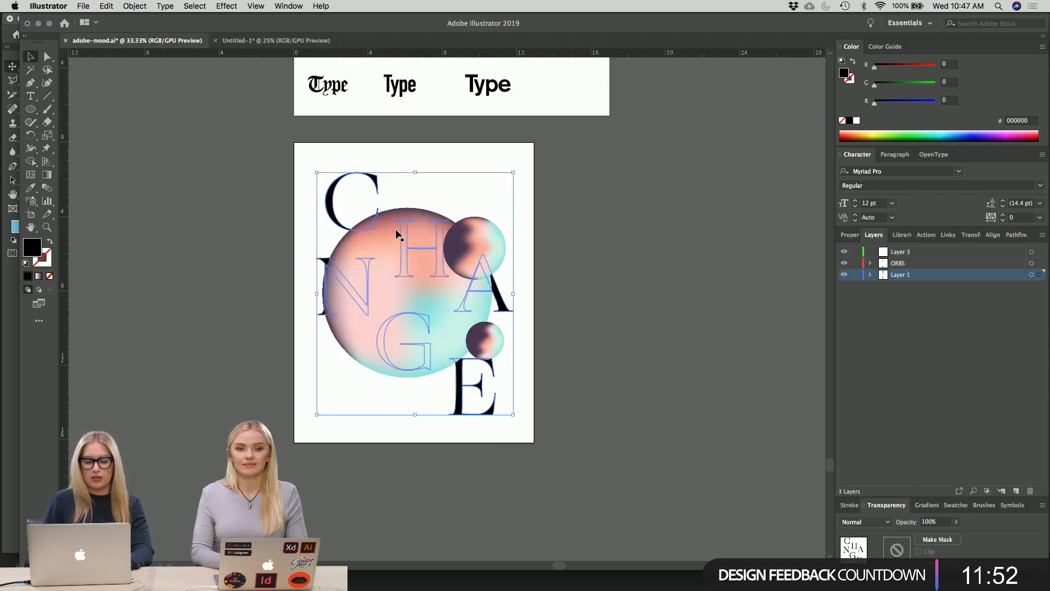
pyautogui.click(413, 277)
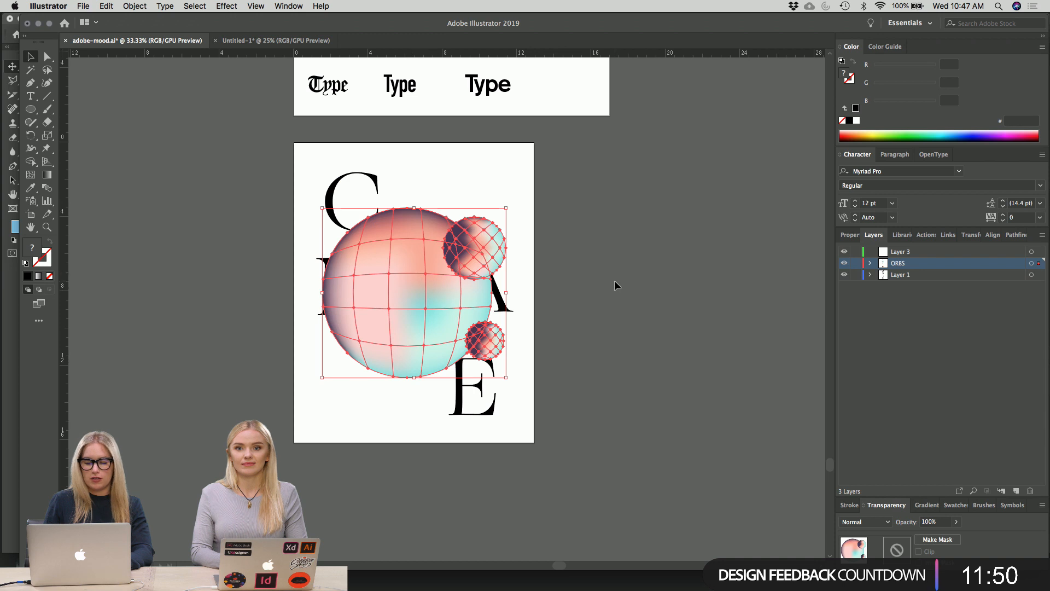
pyautogui.click(269, 41)
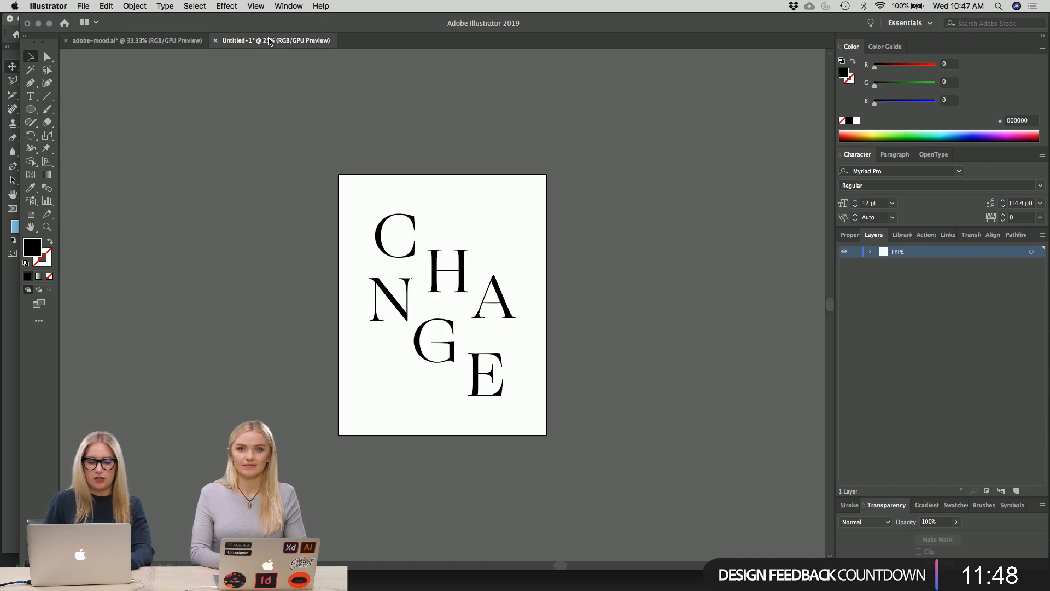
pyautogui.press('super+v')
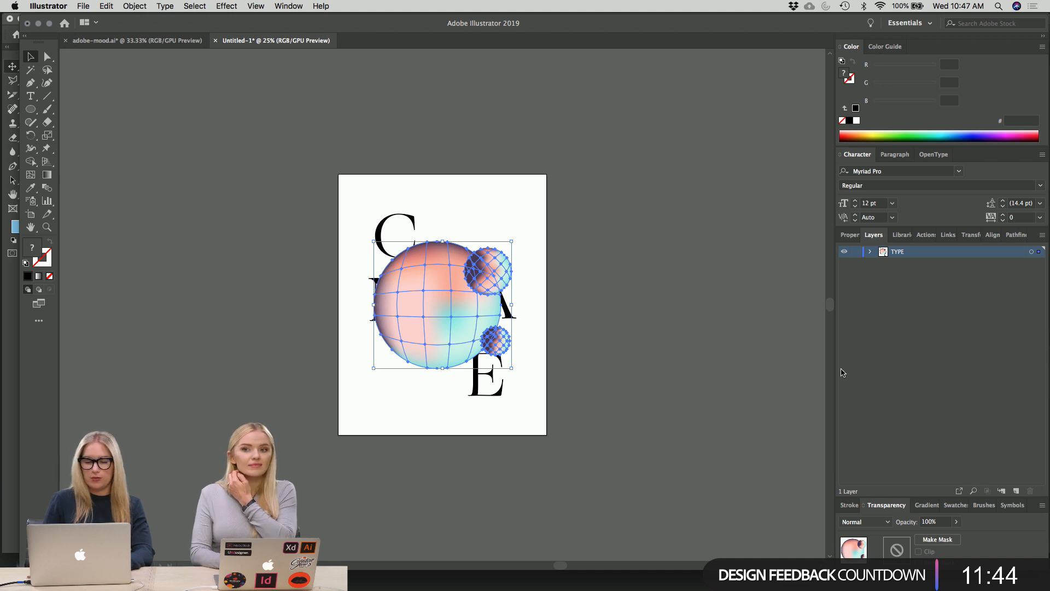
pyautogui.press('super+z')
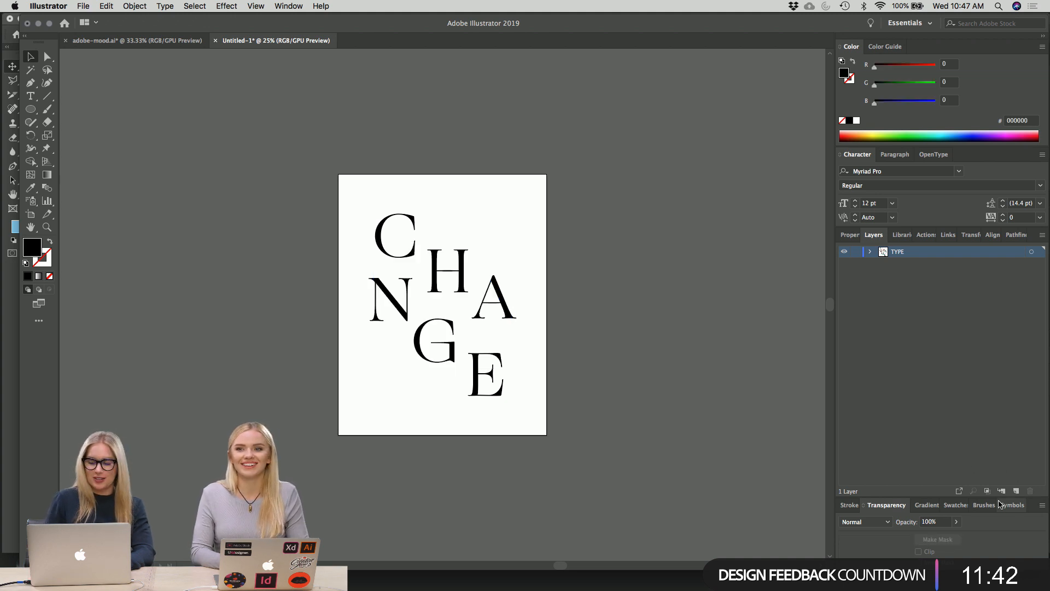
pyautogui.click(1016, 490)
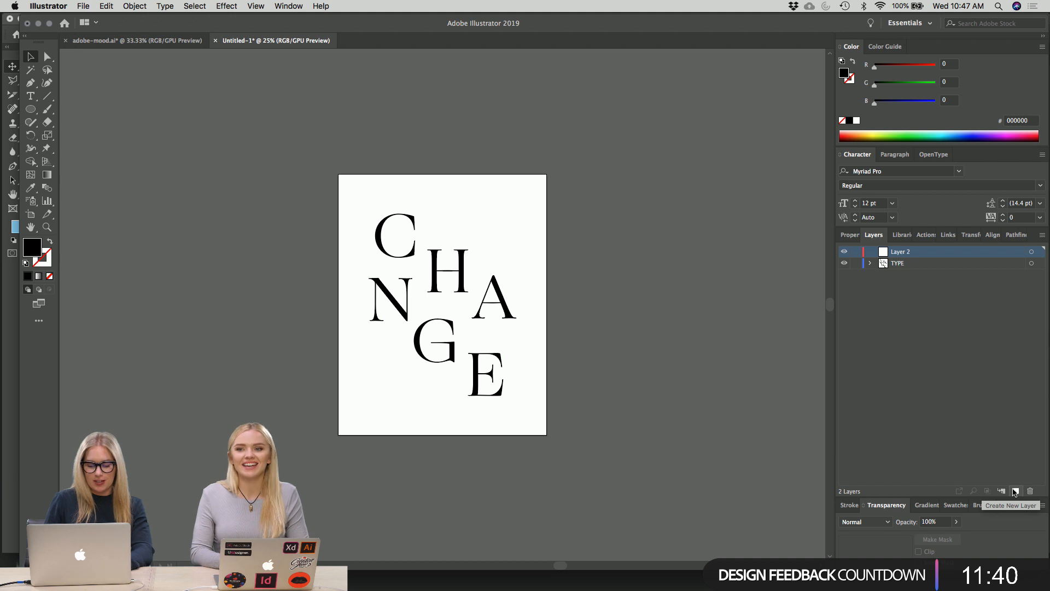
pyautogui.press('super+v')
pyautogui.doubleClick(900, 251)
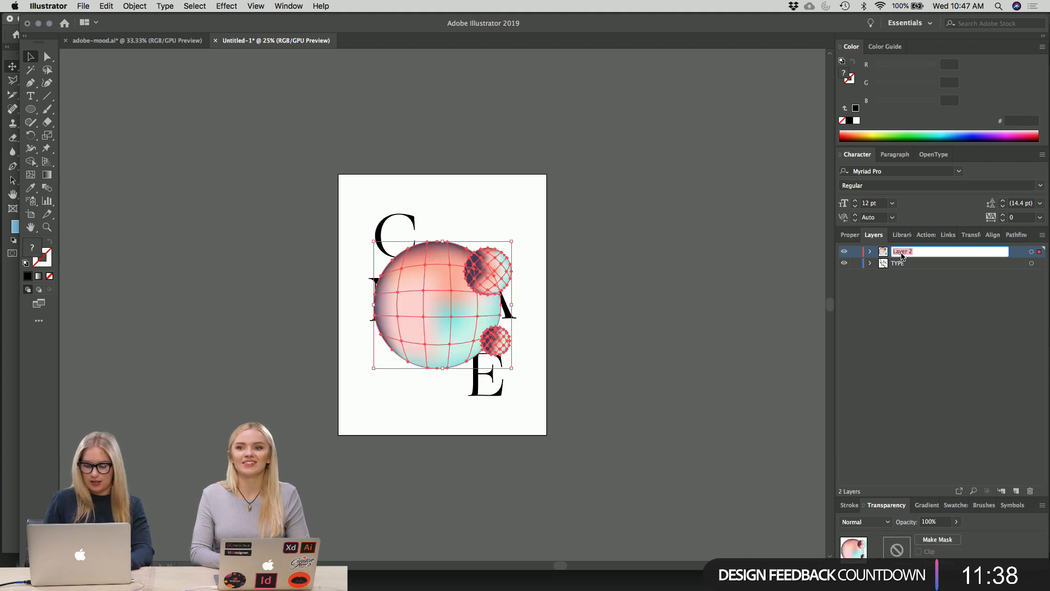
pyautogui.write('CRB')
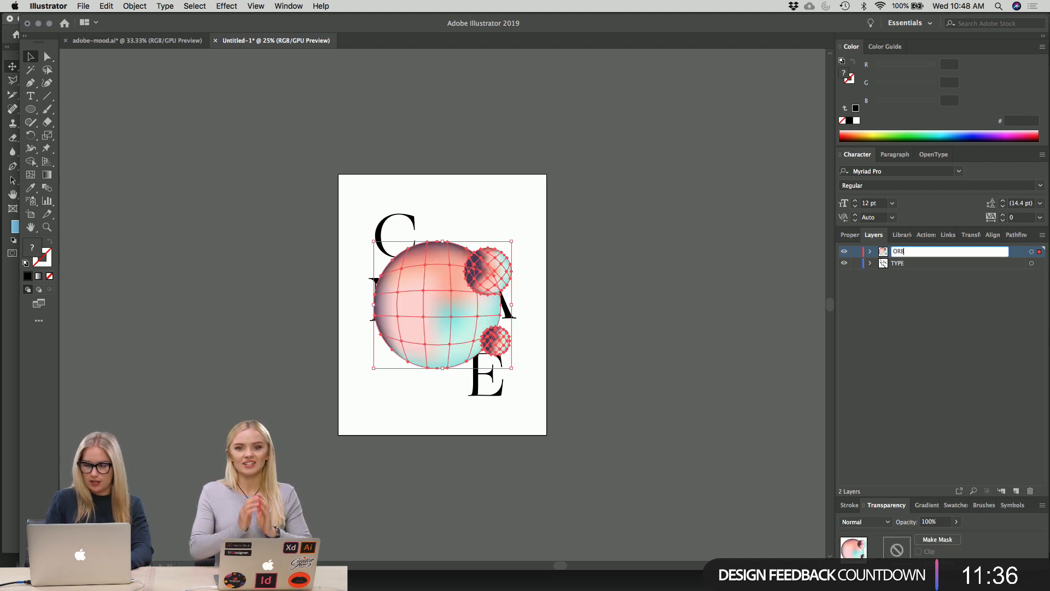
pyautogui.write('S')
pyautogui.press('Return')
pyautogui.click(682, 241)
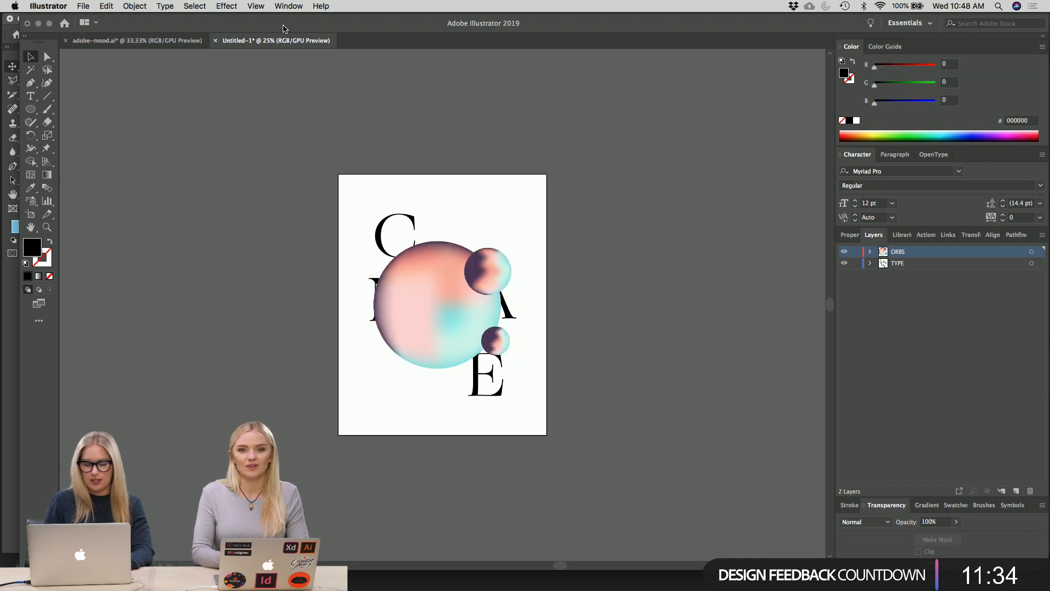
pyautogui.click(181, 41)
pyautogui.click(603, 195)
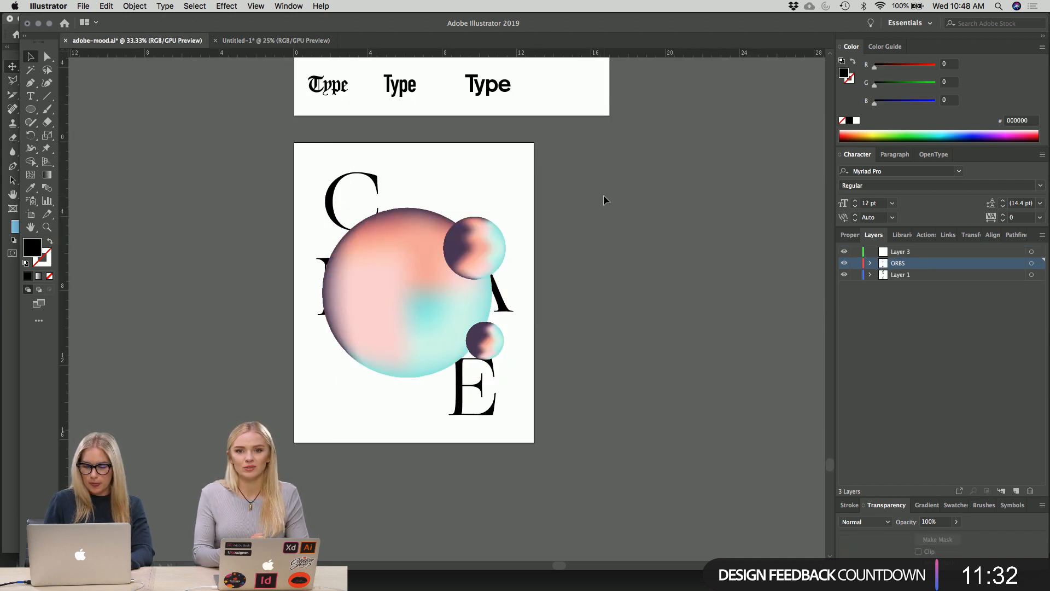
# - Save the poster to the Desktop as 43.ai, accepting the default Illustrator Options
pyautogui.click(276, 40)
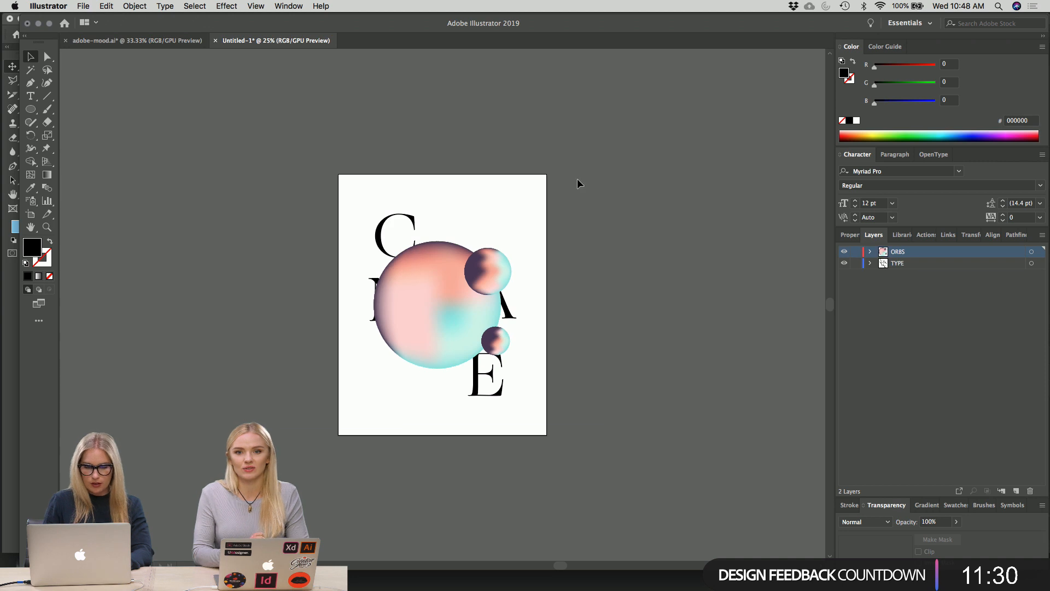
pyautogui.press('super+s')
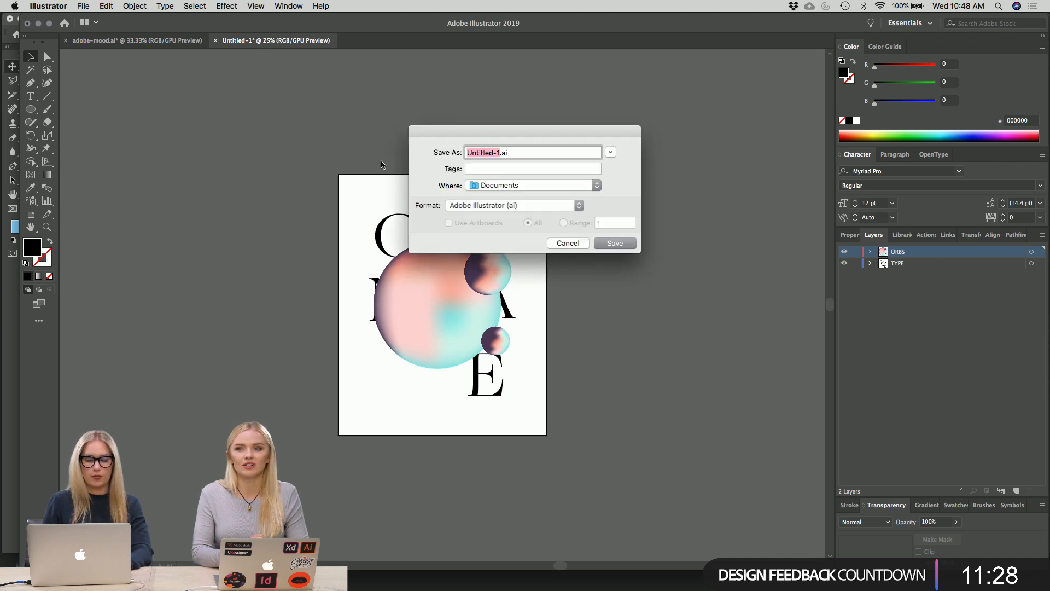
pyautogui.click(593, 186)
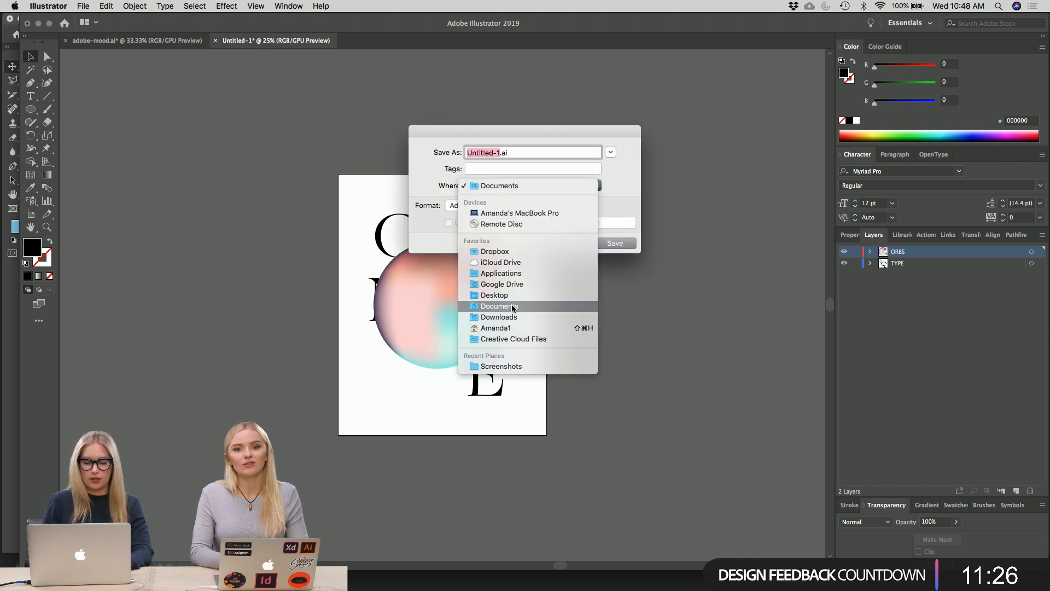
pyautogui.click(506, 296)
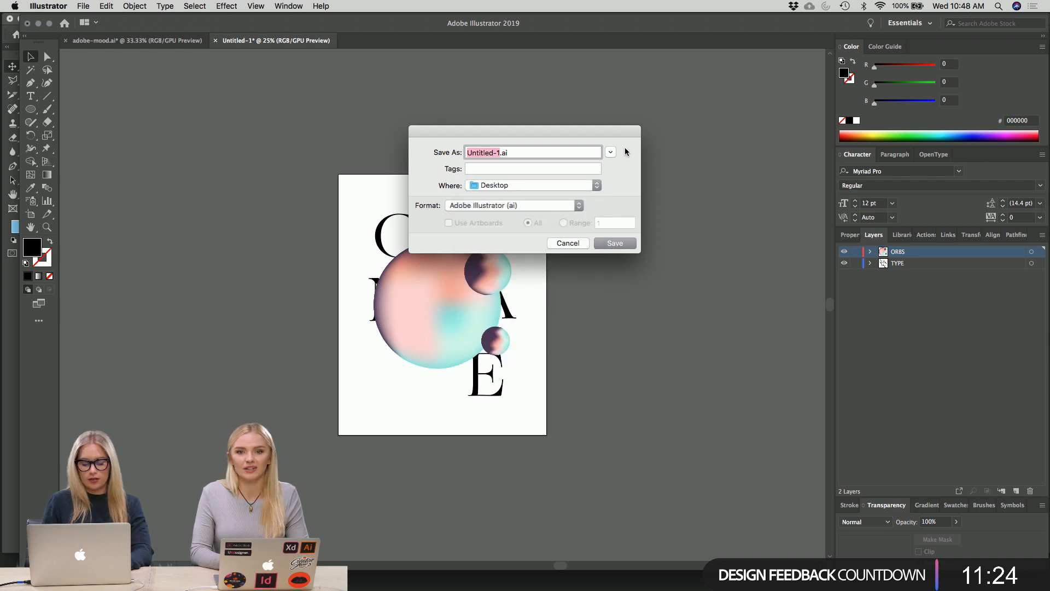
pyautogui.write('43')
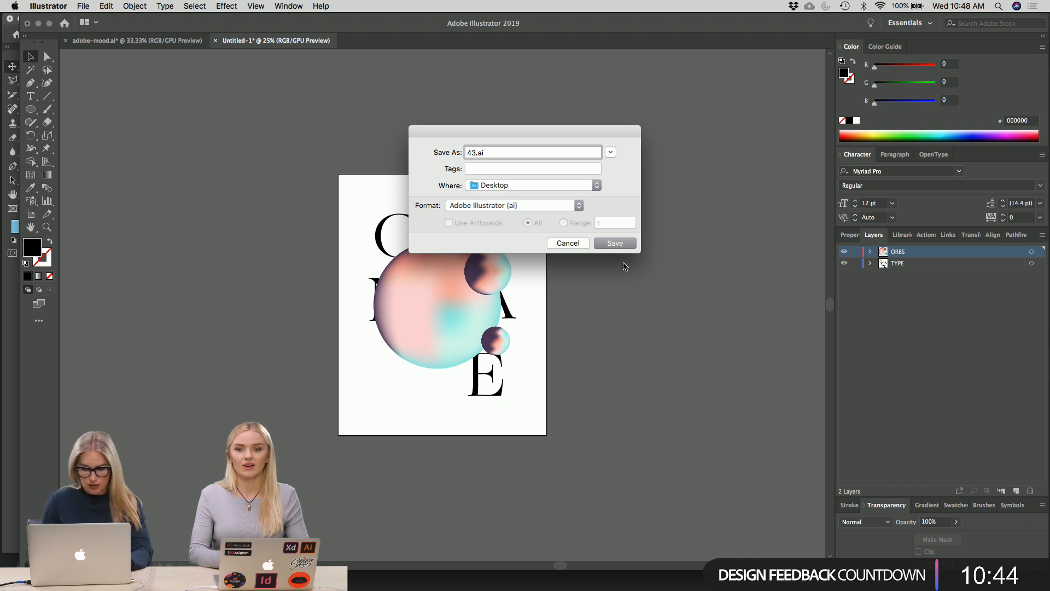
pyautogui.click(614, 244)
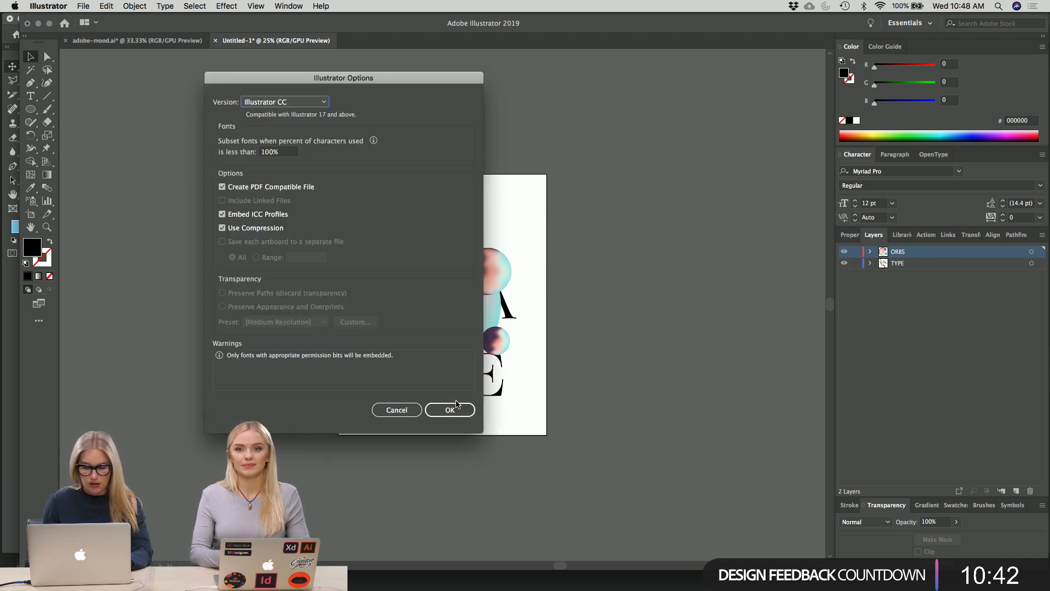
pyautogui.click(457, 419)
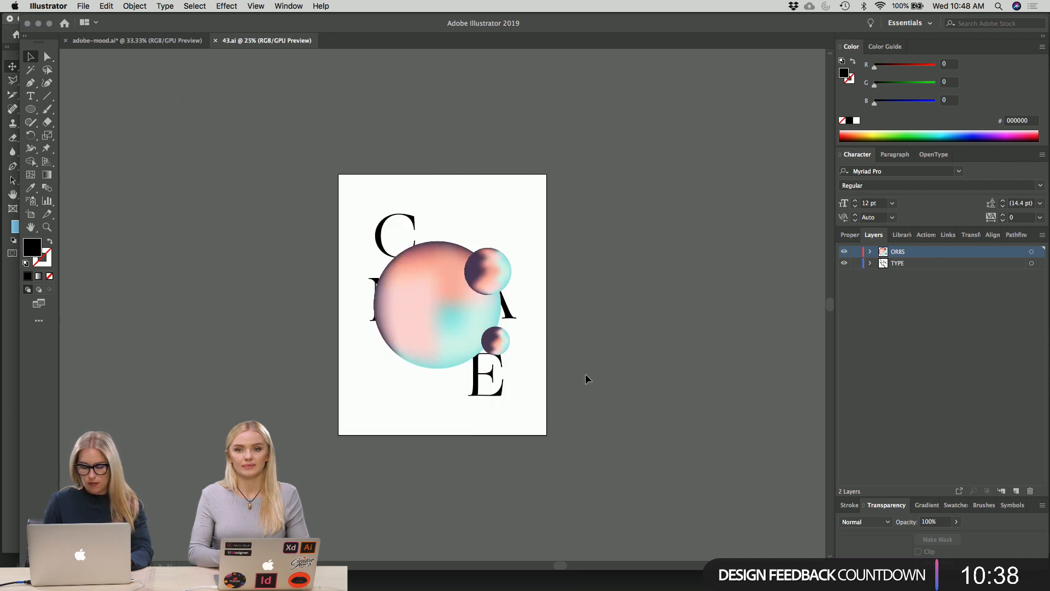
pyautogui.hscroll(2, 585, 373)
# - On a new Layer 3 below TYPE, draw a black rectangle spanning the entire artboard
pyautogui.click(876, 264)
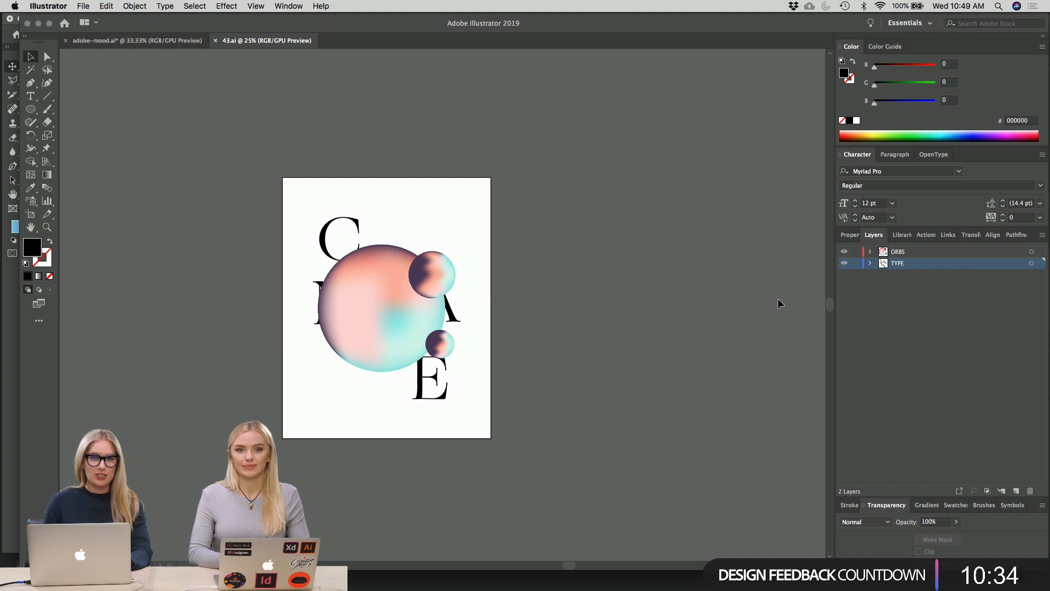
pyautogui.click(1017, 490)
pyautogui.moveTo(899, 266); pyautogui.dragTo(902, 280)
pyautogui.hscroll(-5, 647, 265)
pyautogui.scroll(-2, 647, 264)
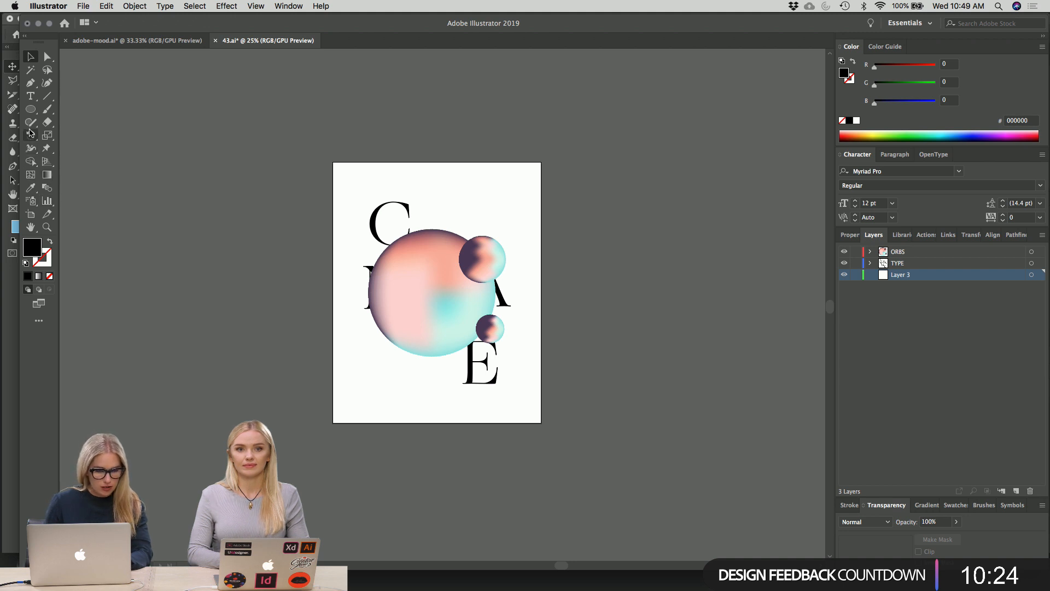
pyautogui.moveTo(31, 109); pyautogui.dragTo(72, 108)
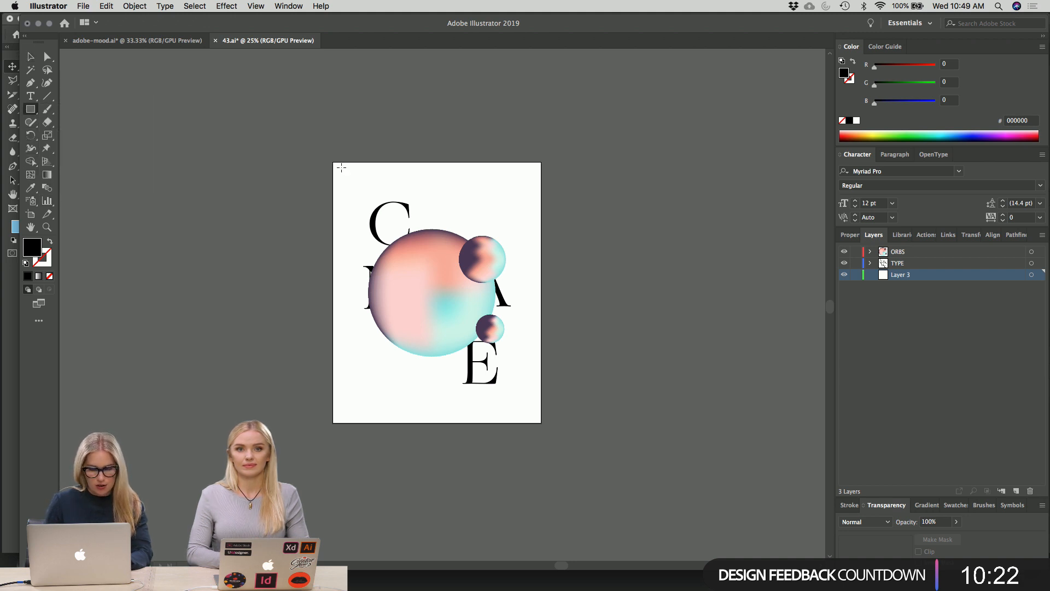
pyautogui.moveTo(333, 162); pyautogui.dragTo(542, 422)
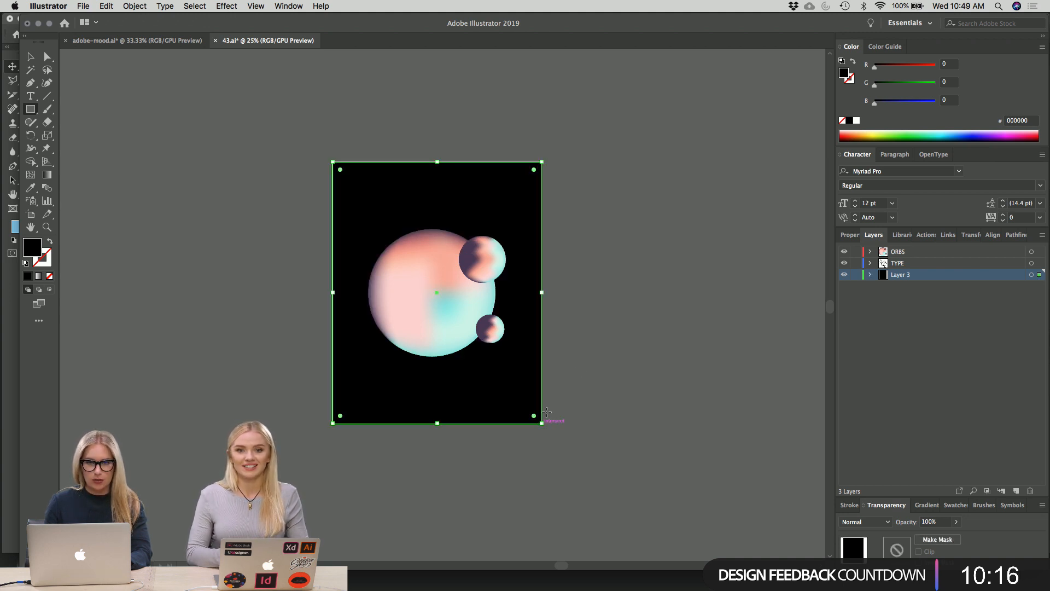
pyautogui.press('v')
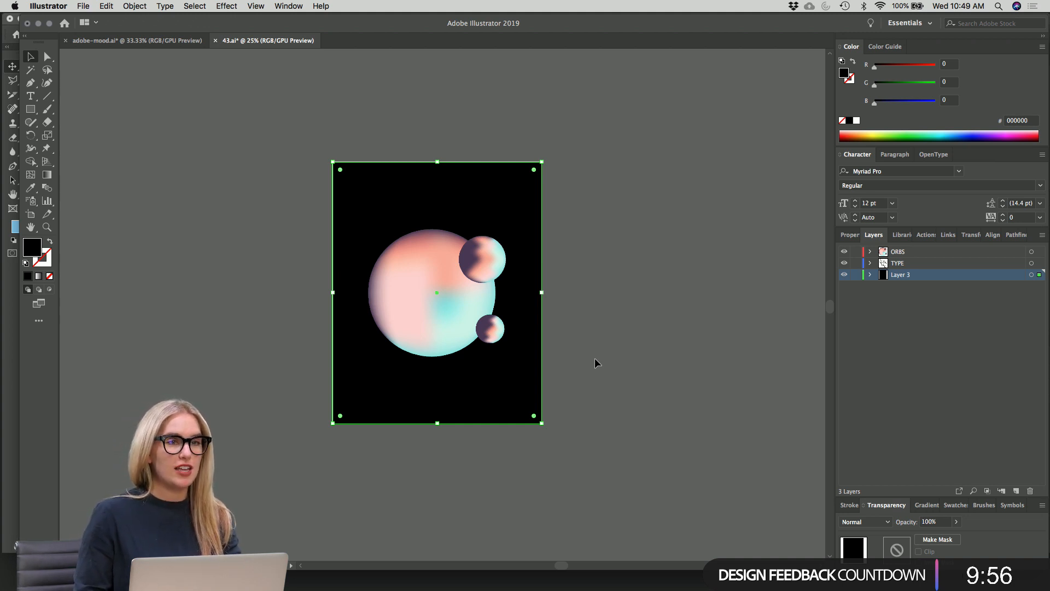
# - Fill the background rectangle with the small orb's purple using the Eyedropper
pyautogui.click(625, 329)
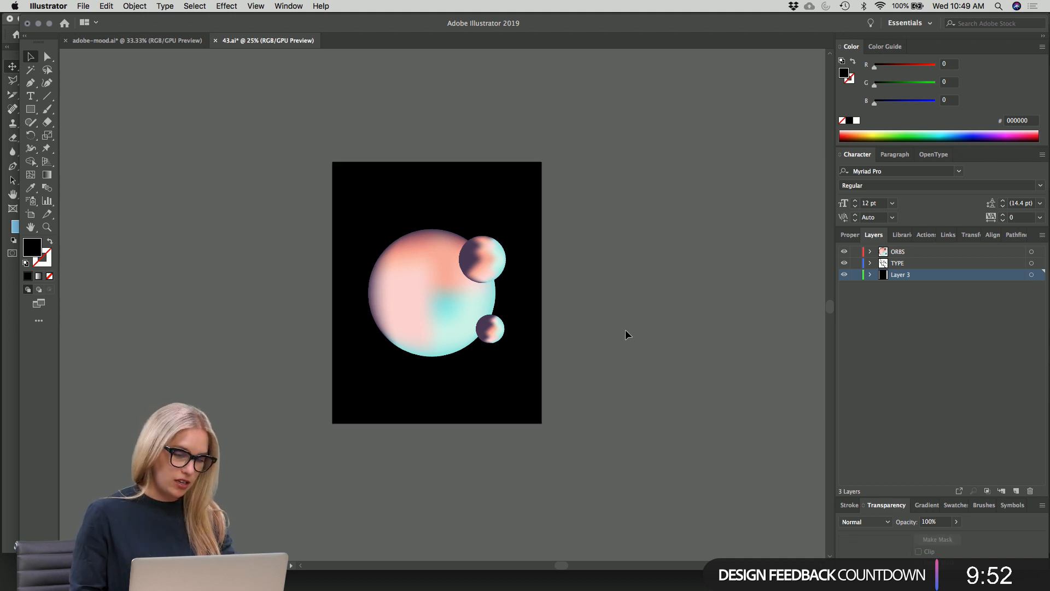
pyautogui.click(500, 188)
pyautogui.press('i')
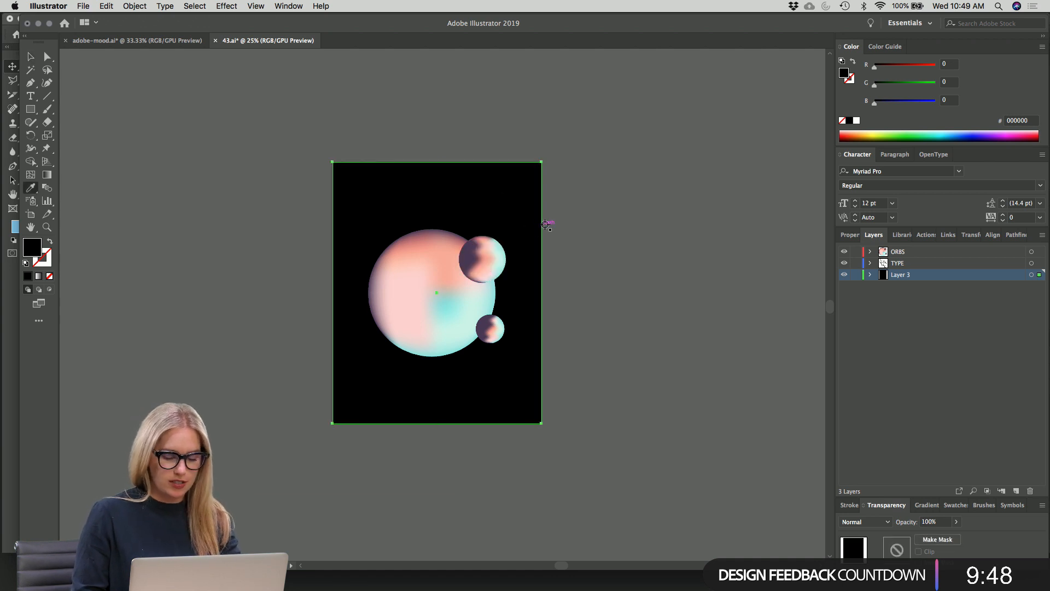
pyautogui.click(471, 252)
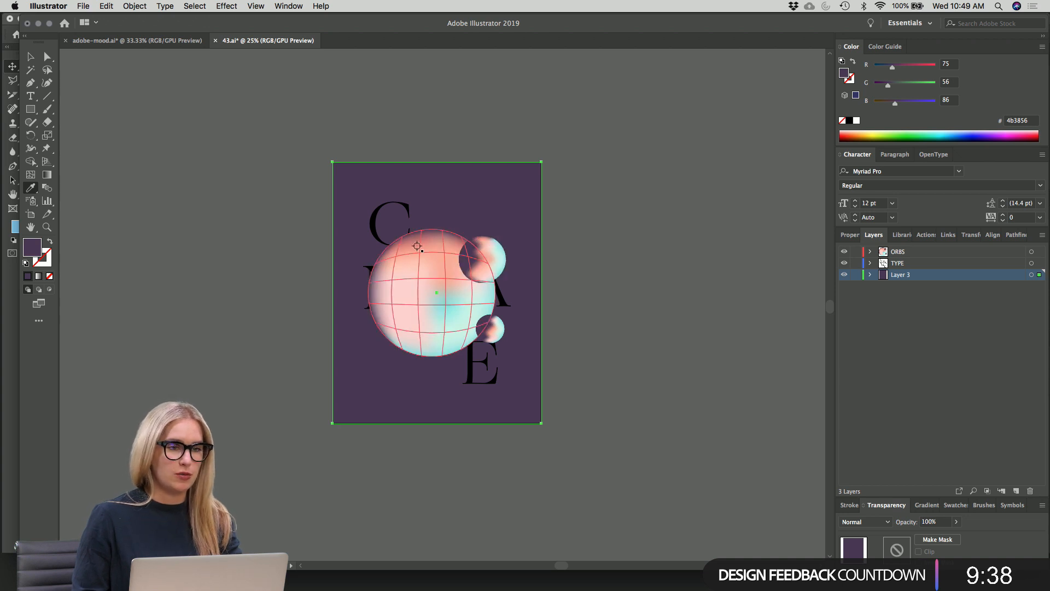
# - Darken the background fill in the Color Picker over several passes to 130a1c
pyautogui.doubleClick(27, 253)
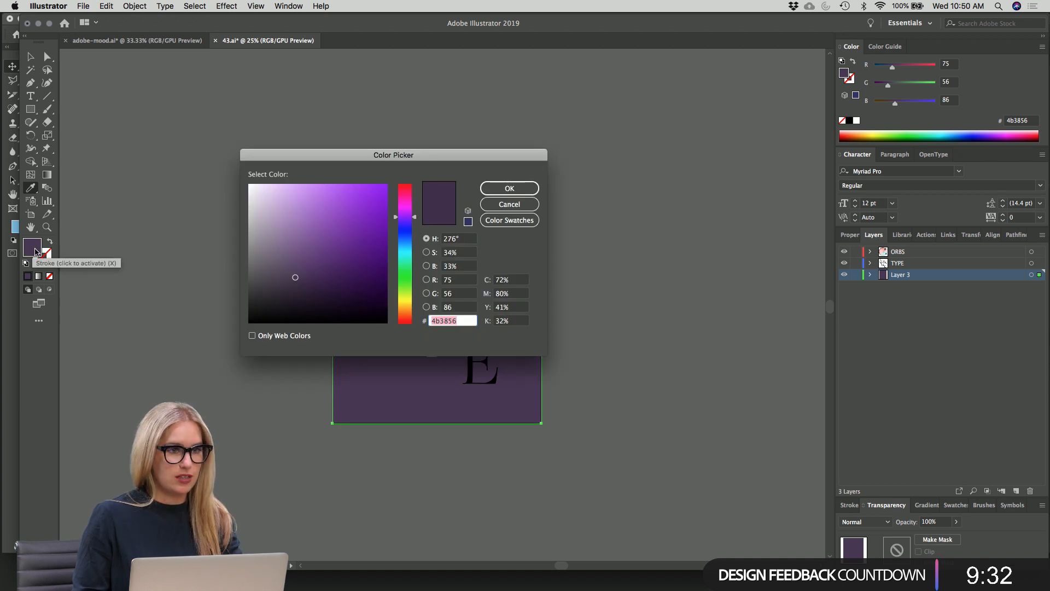
pyautogui.moveTo(280, 288)
pyautogui.mouseDown()
pyautogui.moveTo(281, 298)
pyautogui.moveTo(306, 295)
pyautogui.mouseUp()
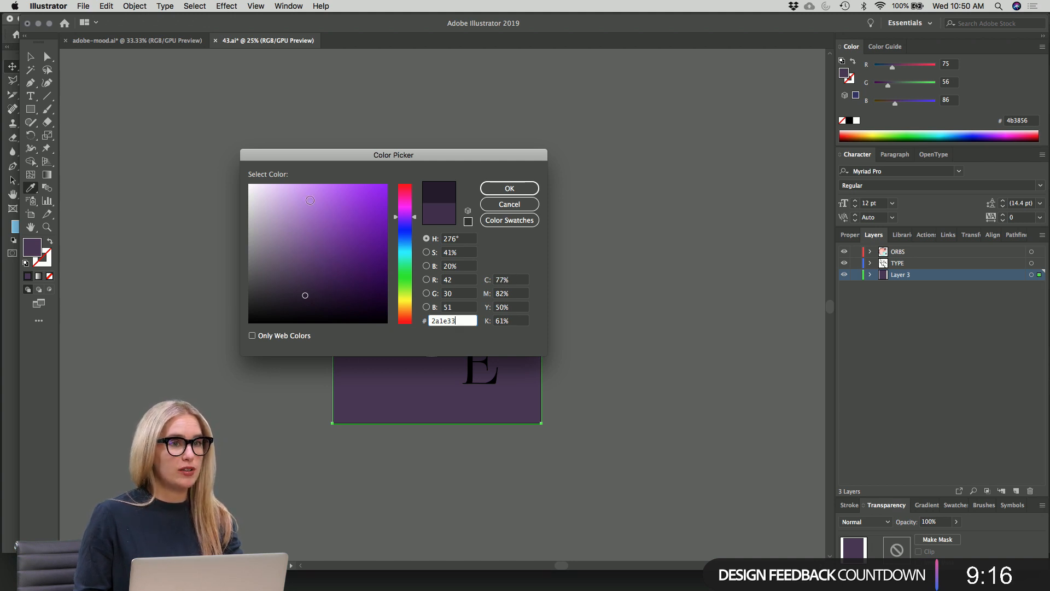
pyautogui.click(509, 188)
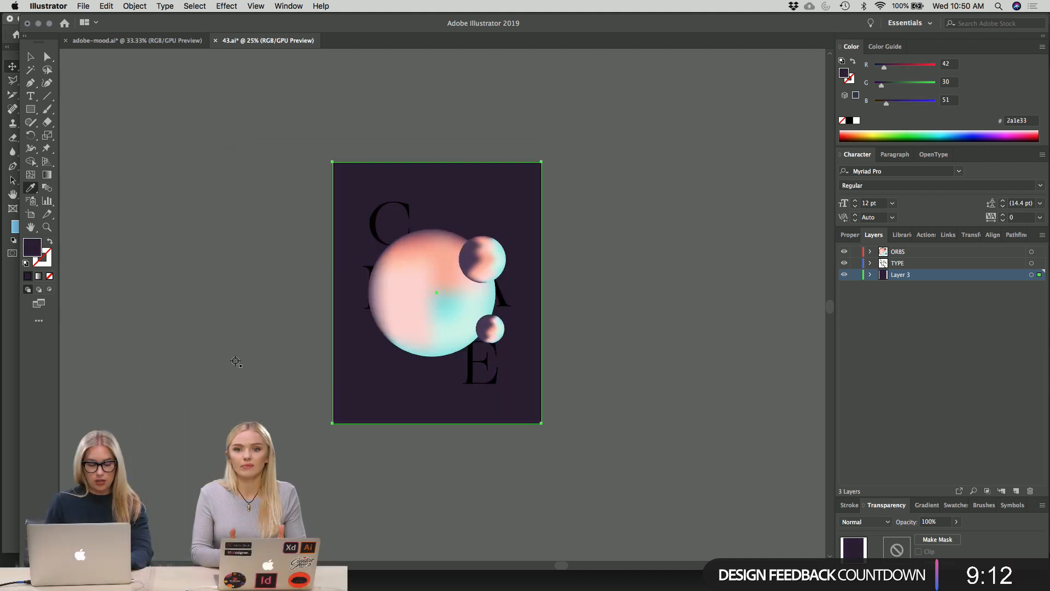
pyautogui.doubleClick(32, 249)
pyautogui.click(318, 302)
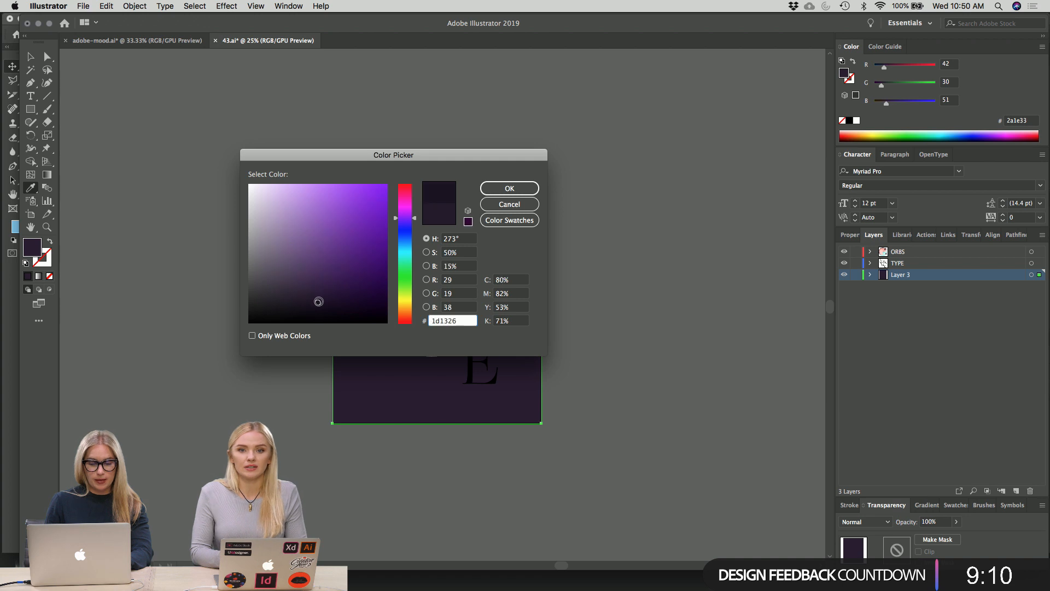
pyautogui.click(519, 187)
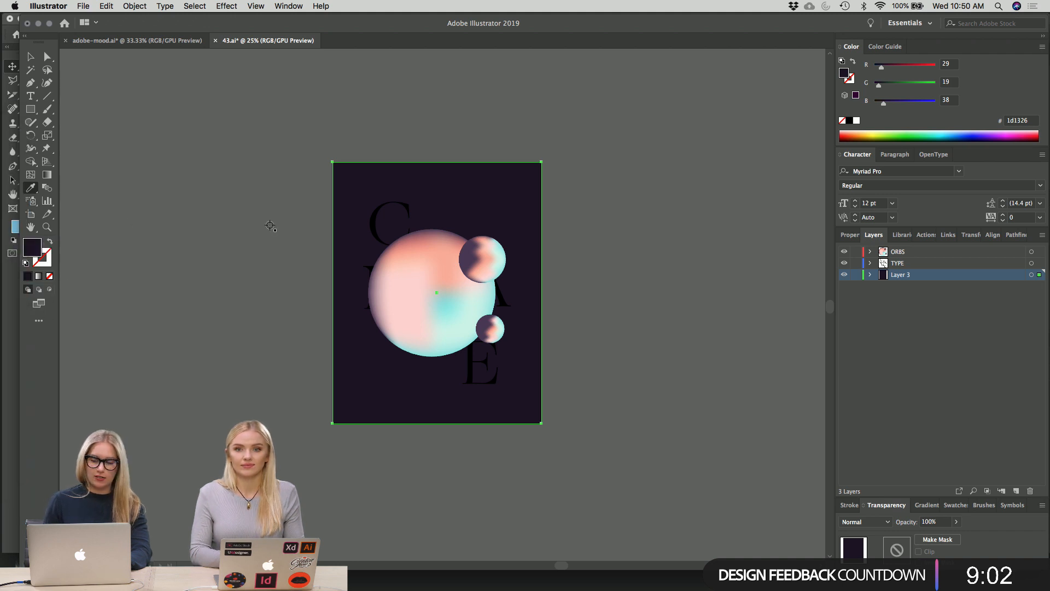
pyautogui.doubleClick(31, 249)
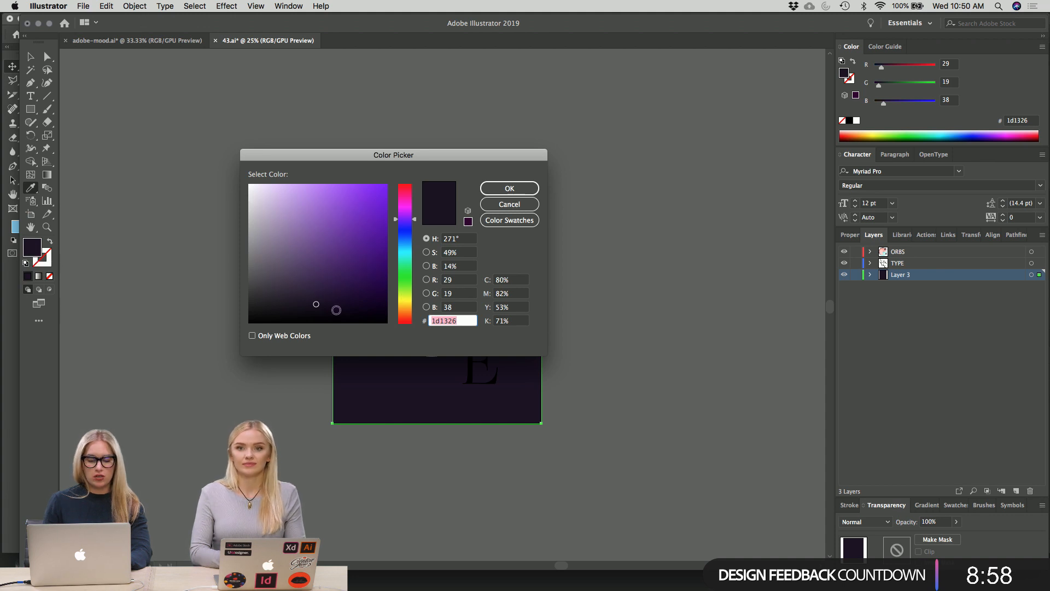
pyautogui.click(336, 308)
pyautogui.click(510, 188)
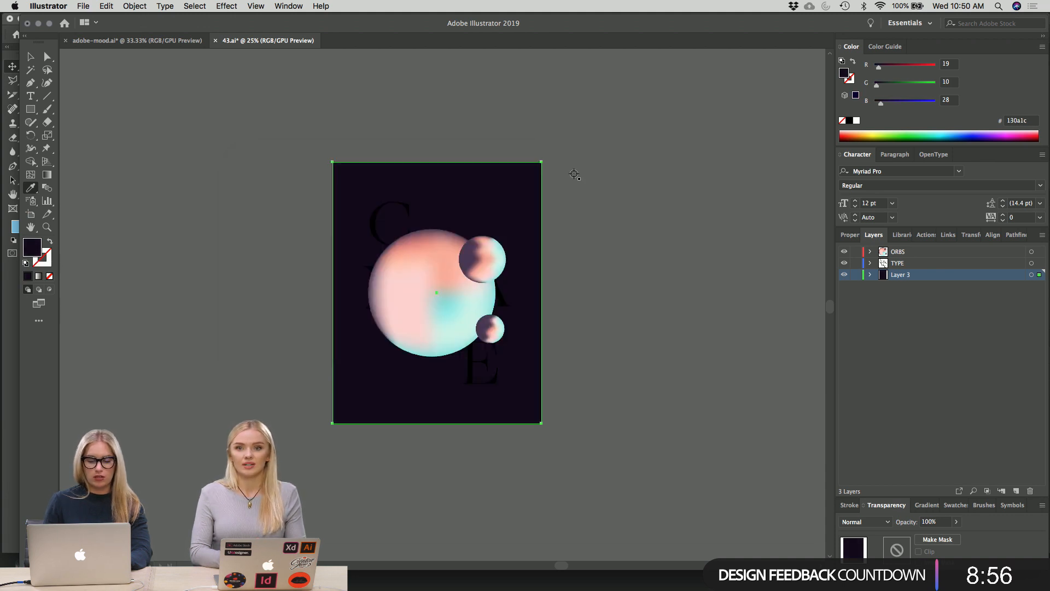
pyautogui.press('v')
pyautogui.click(600, 234)
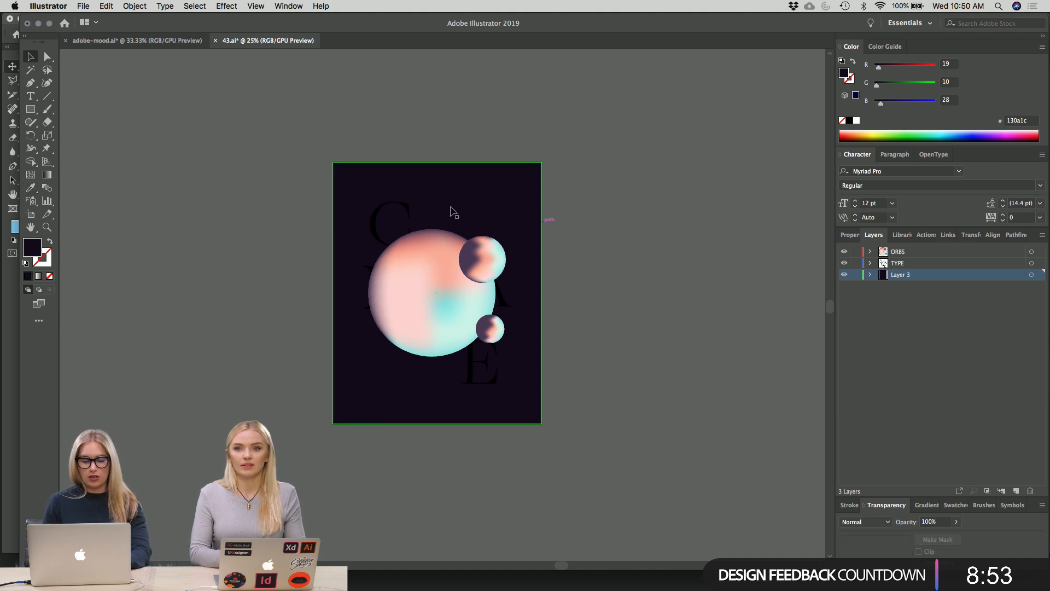
# - Fill the CHANGE letters with the orbs' pale mint b6ece5 using the Eyedropper
pyautogui.click(408, 210)
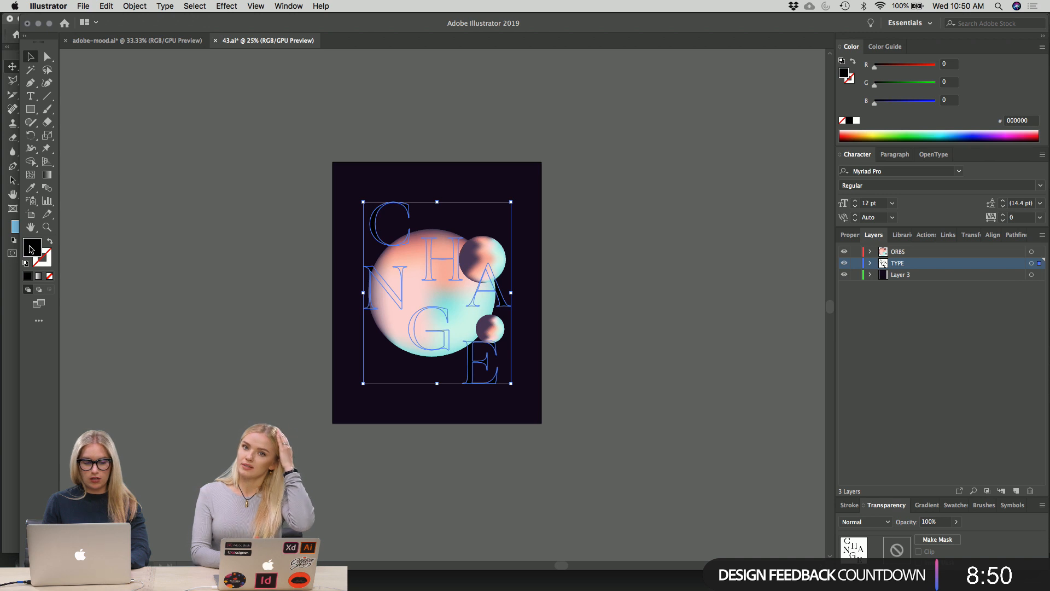
pyautogui.press('i')
pyautogui.click(459, 315)
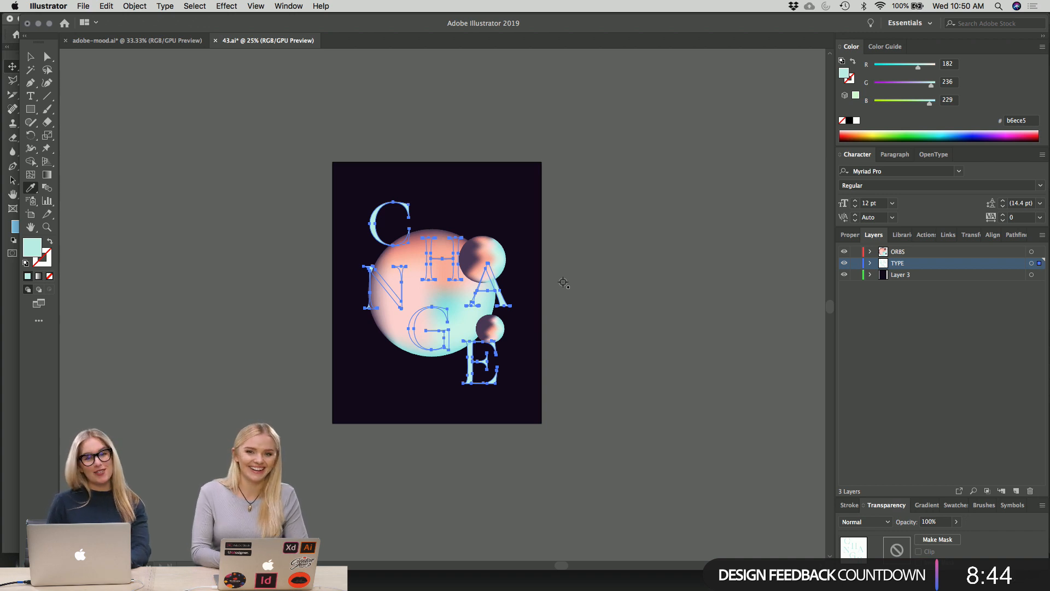
pyautogui.press('v')
pyautogui.click(624, 240)
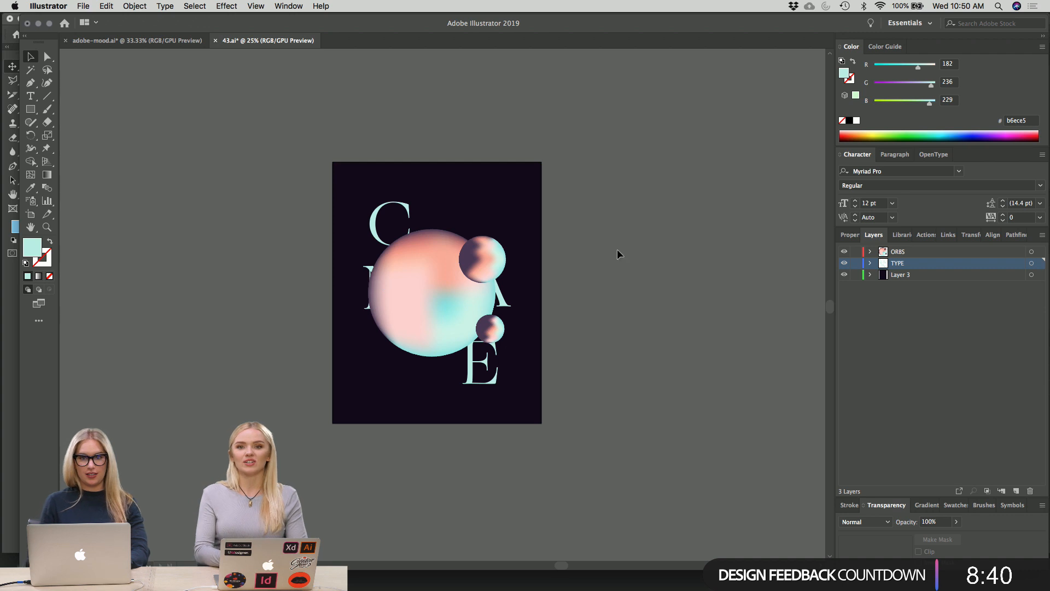
# - Scale the CHANGE letters up and centre them horizontally and vertically on the artboard
pyautogui.click(438, 211)
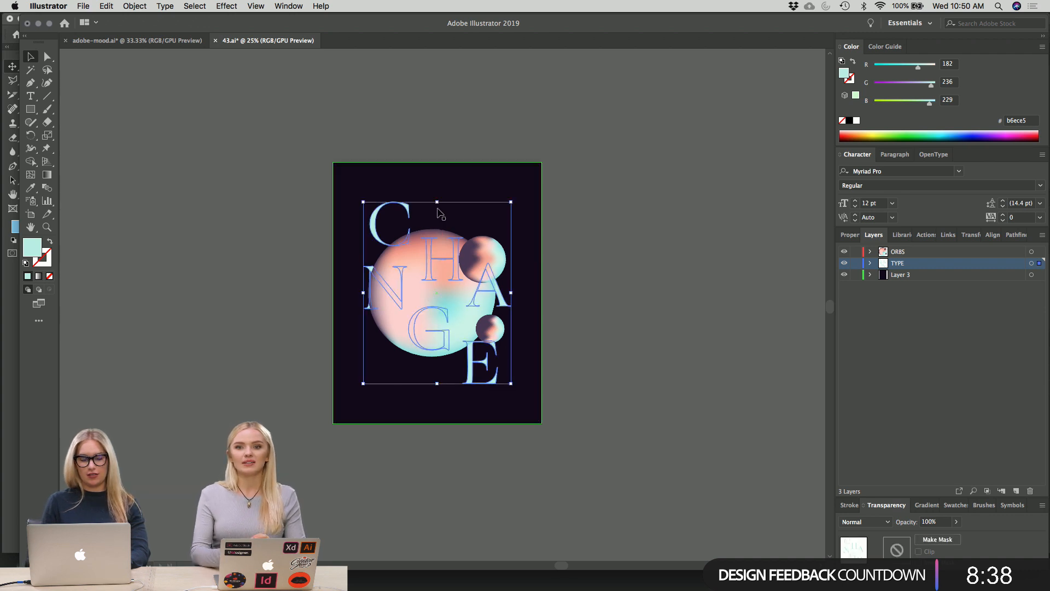
pyautogui.moveTo(438, 202); pyautogui.dragTo(433, 182)
pyautogui.click(618, 249)
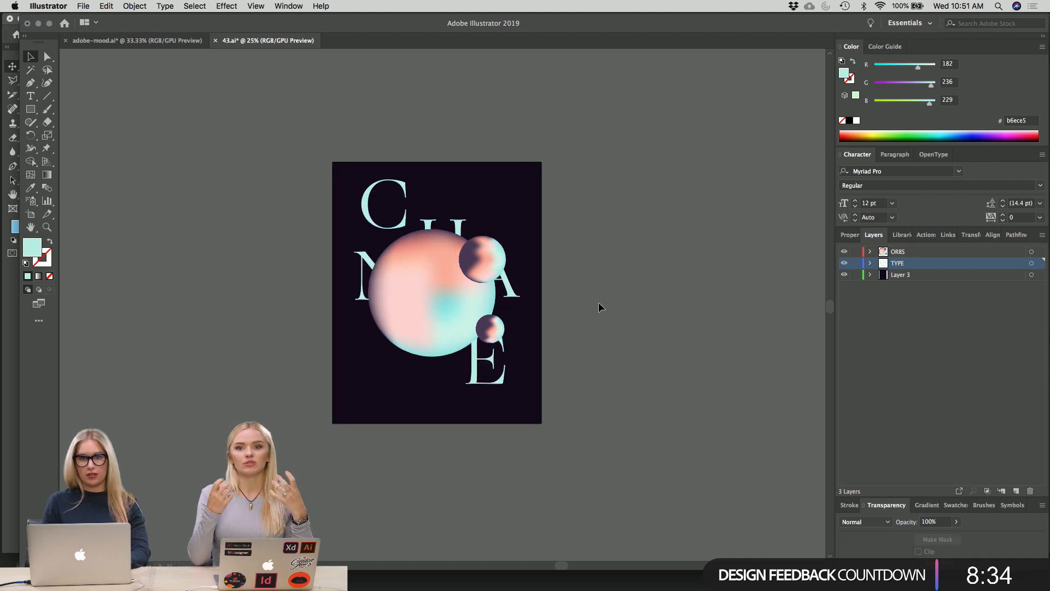
pyautogui.click(499, 379)
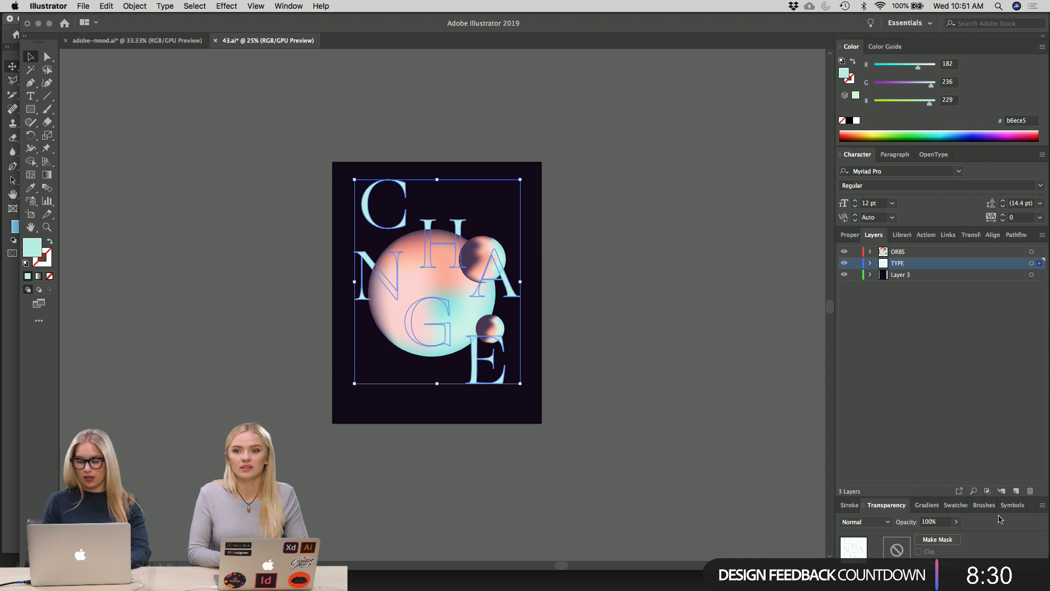
pyautogui.click(992, 234)
pyautogui.click(866, 355)
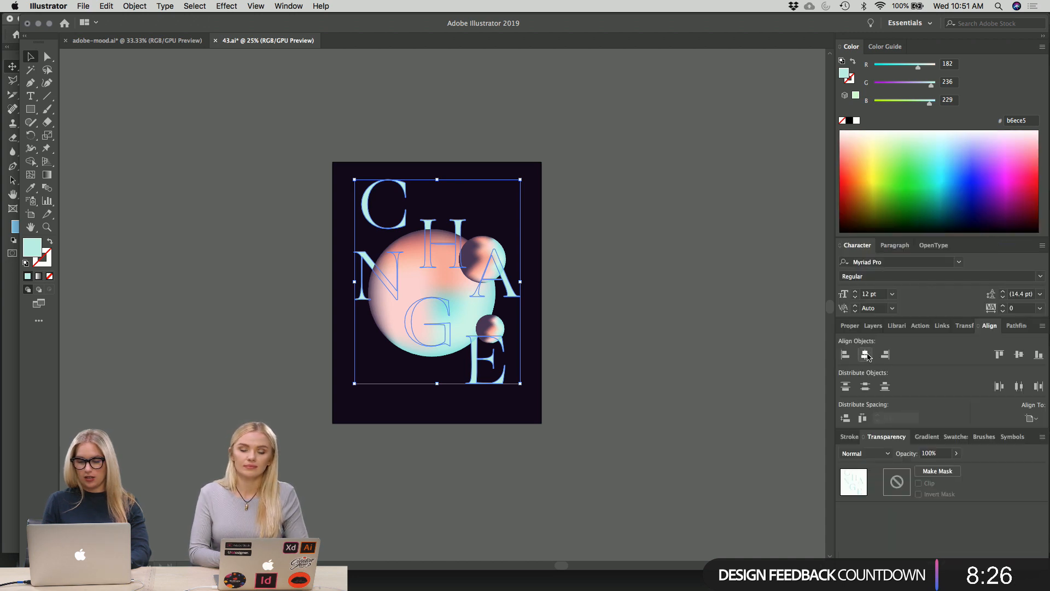
pyautogui.click(1016, 354)
pyautogui.click(684, 260)
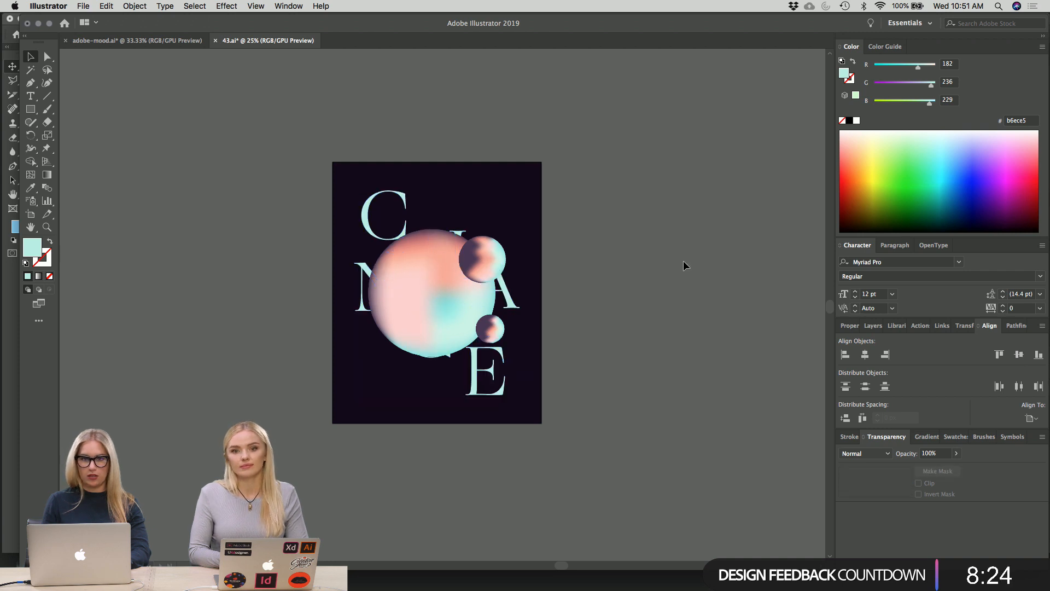
pyautogui.click(464, 300)
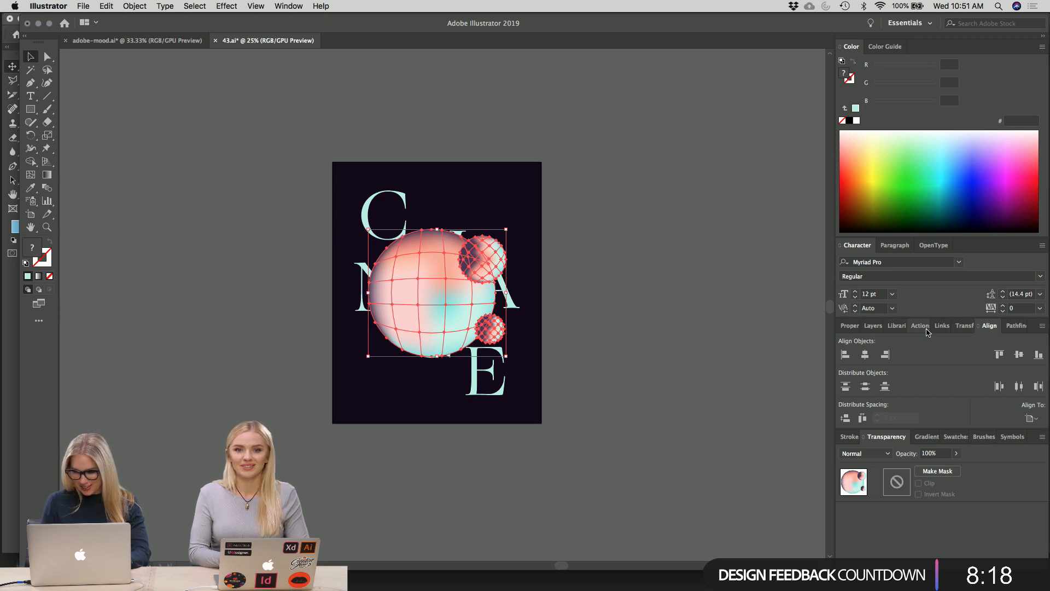
# - Toggle the ORBS layer's visibility to compare, leaving it hidden
pyautogui.click(874, 326)
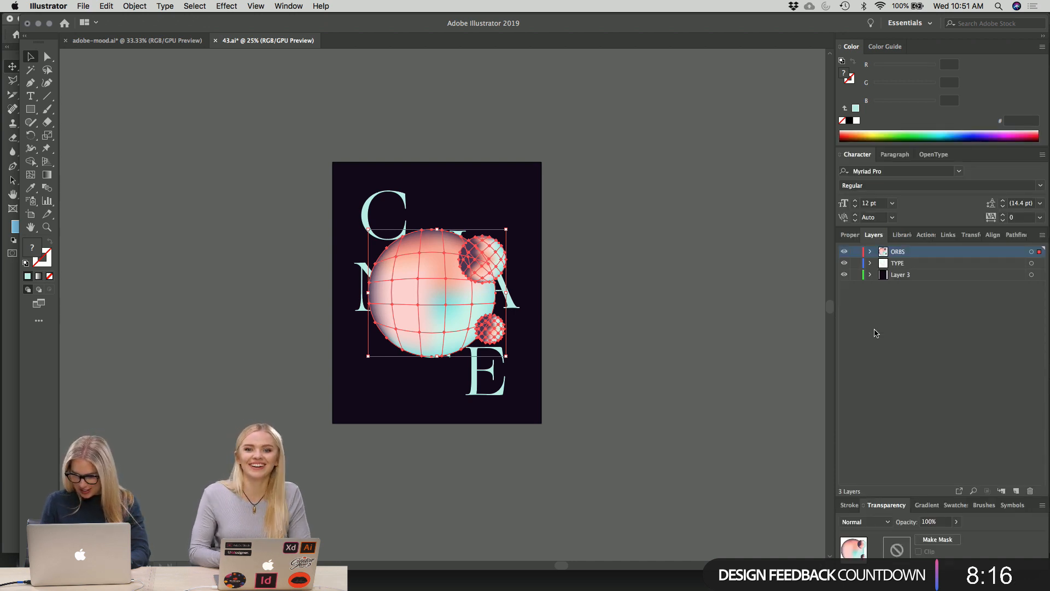
pyautogui.click(845, 251)
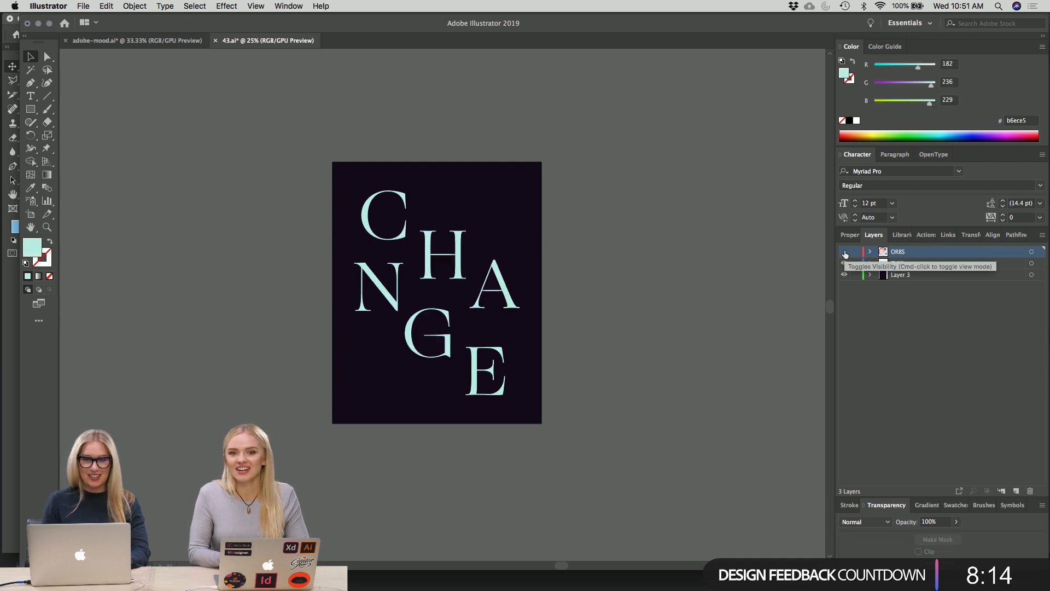
pyautogui.click(844, 251)
pyautogui.click(845, 250)
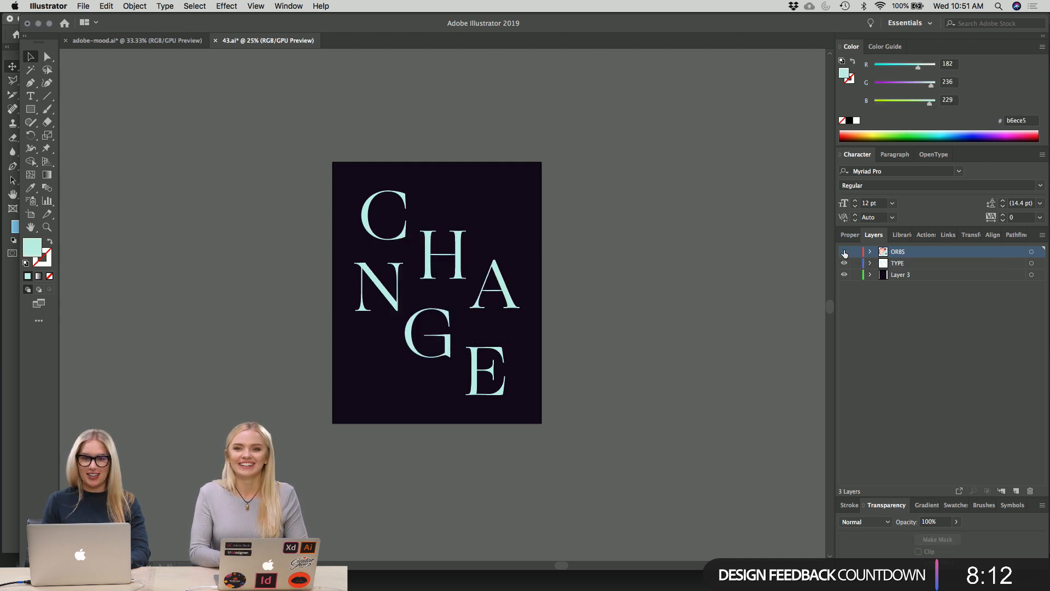
pyautogui.click(845, 251)
pyautogui.click(844, 251)
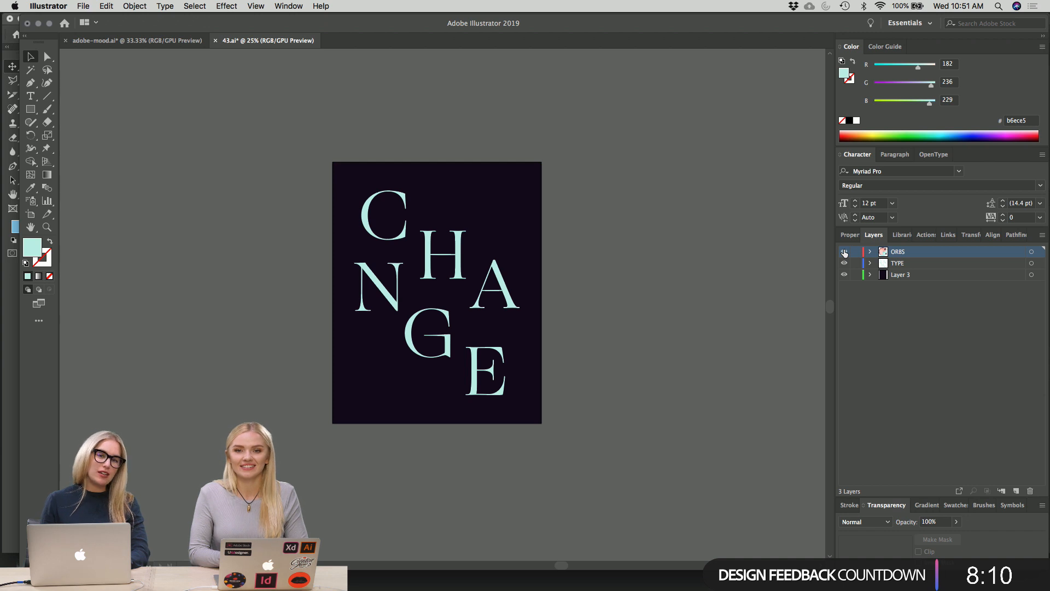
pyautogui.click(845, 251)
pyautogui.click(845, 251)
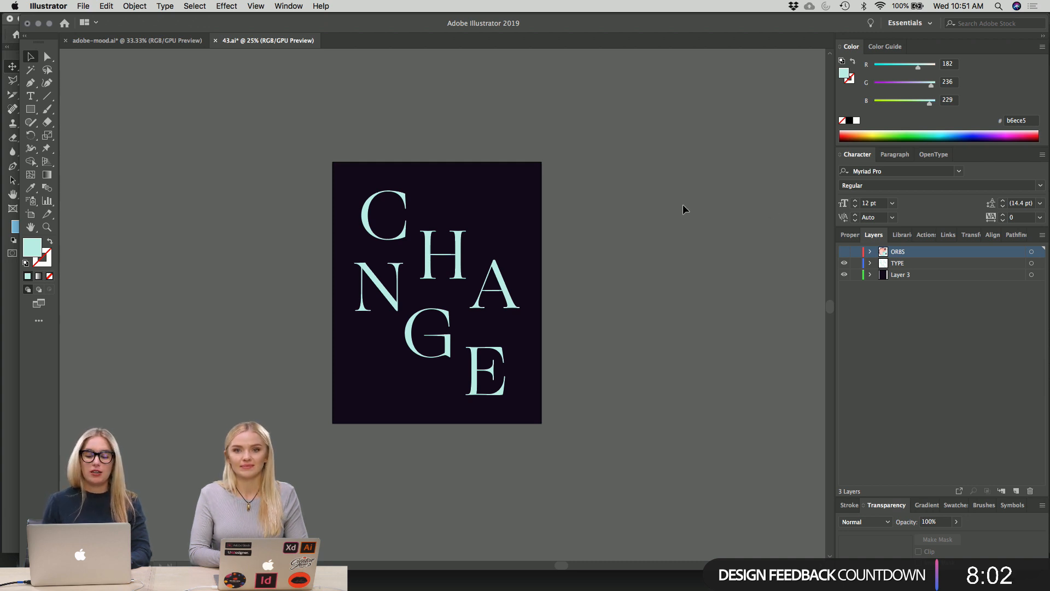
# - Shorten the CHANGE letters from the bottom, re-centre them vertically, and show ORBS again
pyautogui.click(464, 263)
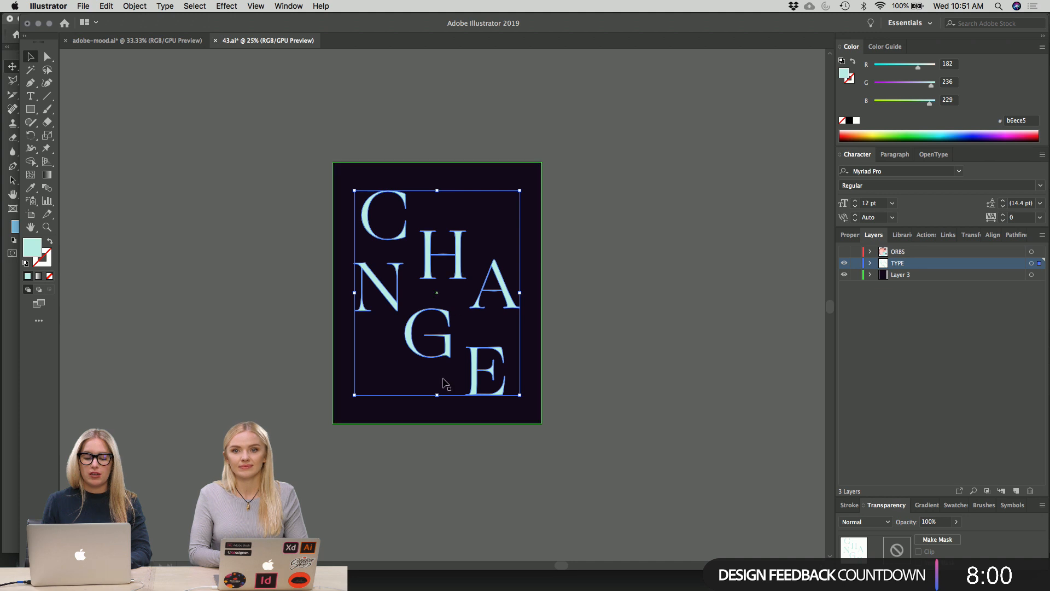
pyautogui.moveTo(437, 394); pyautogui.dragTo(437, 382)
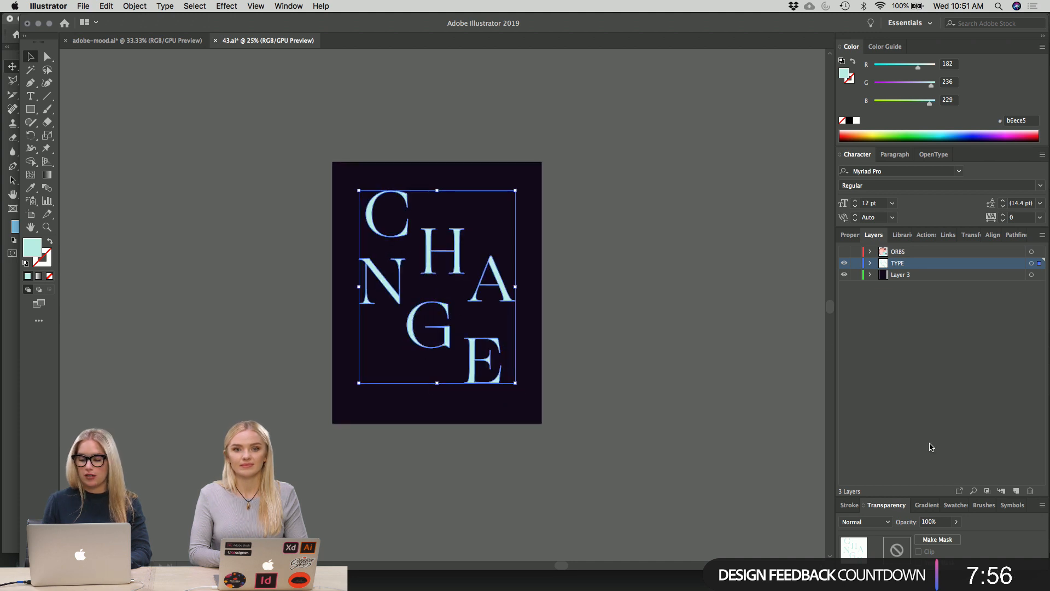
pyautogui.click(992, 235)
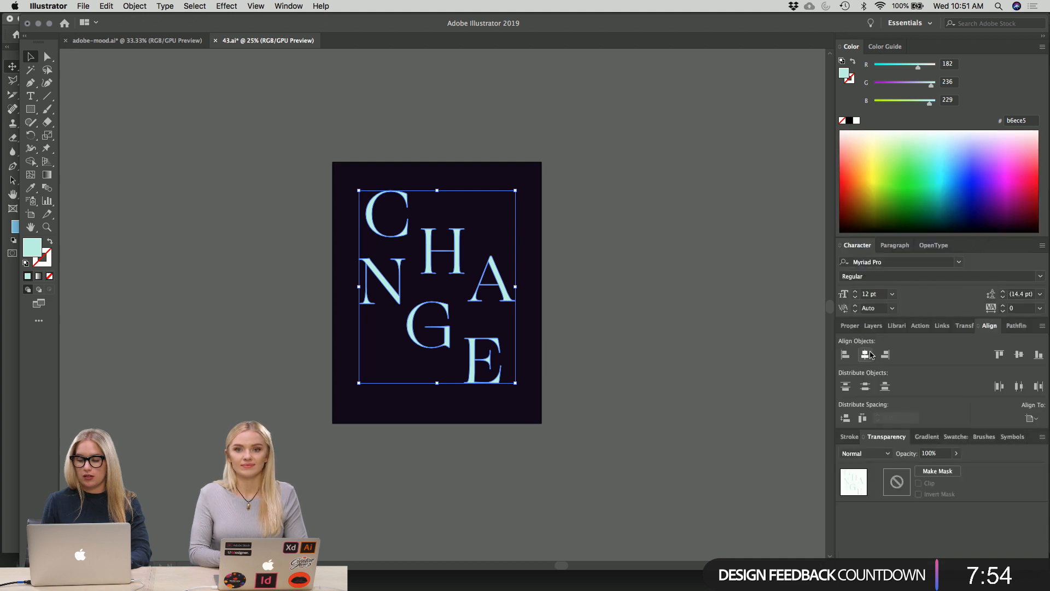
pyautogui.click(1019, 354)
pyautogui.click(614, 272)
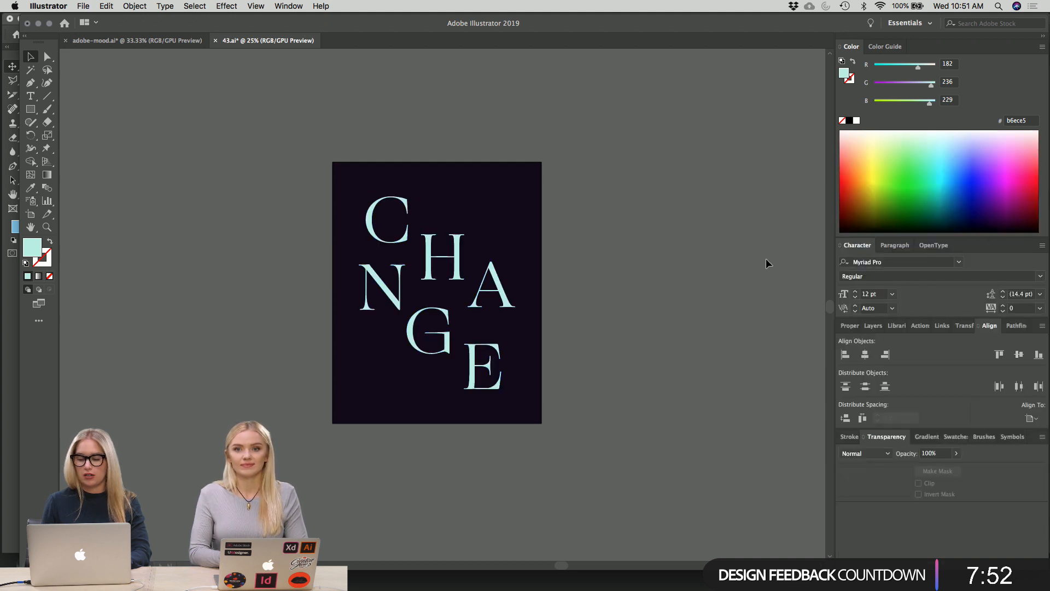
pyautogui.click(873, 325)
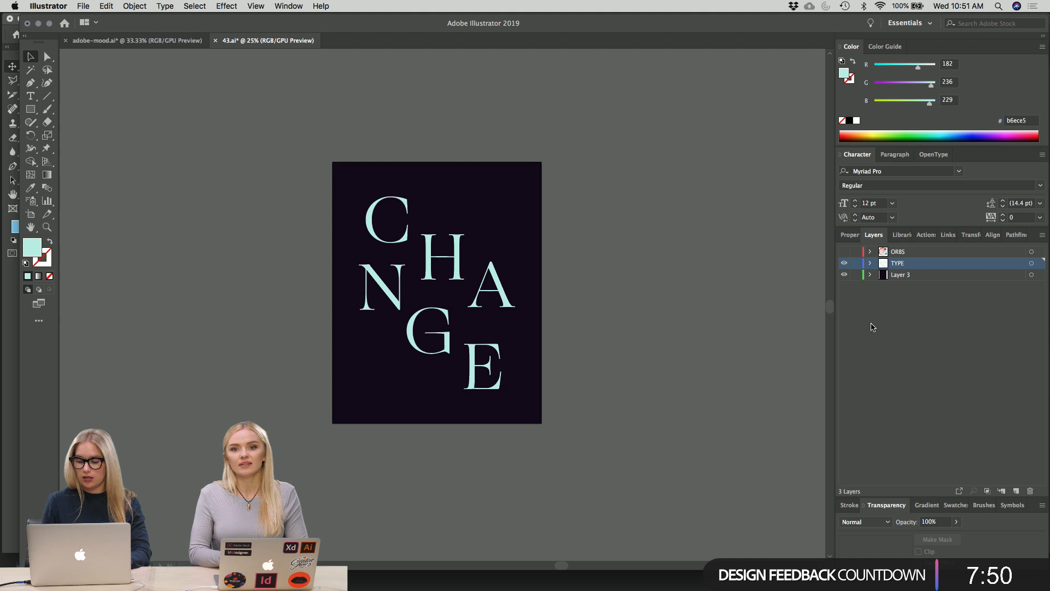
pyautogui.click(845, 252)
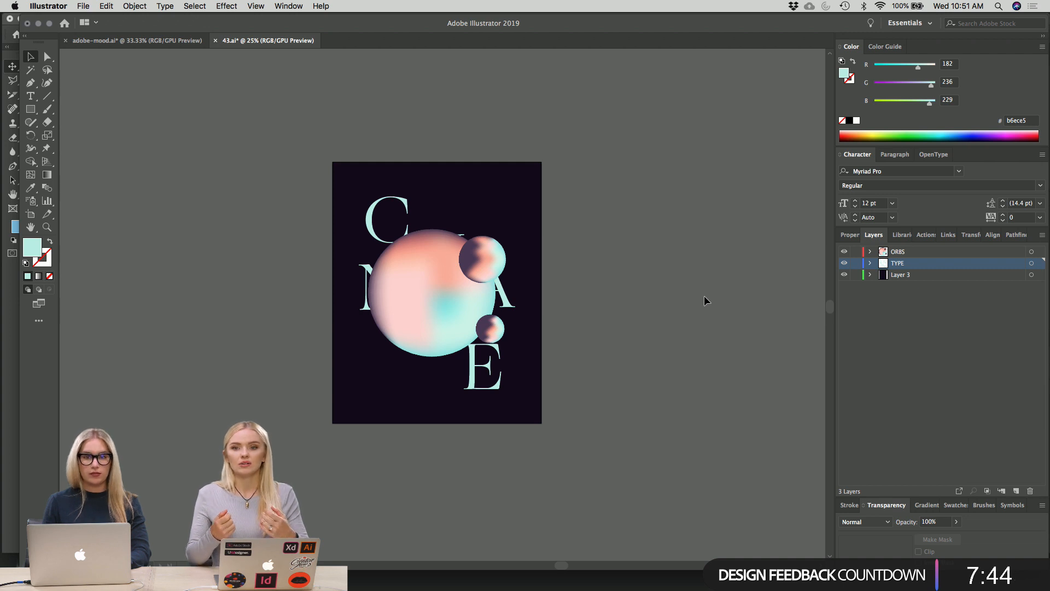
# - Alt-drag Artboard 1 with the Artboard tool to duplicate the poster just right of the original
pyautogui.hscroll(3, 704, 295)
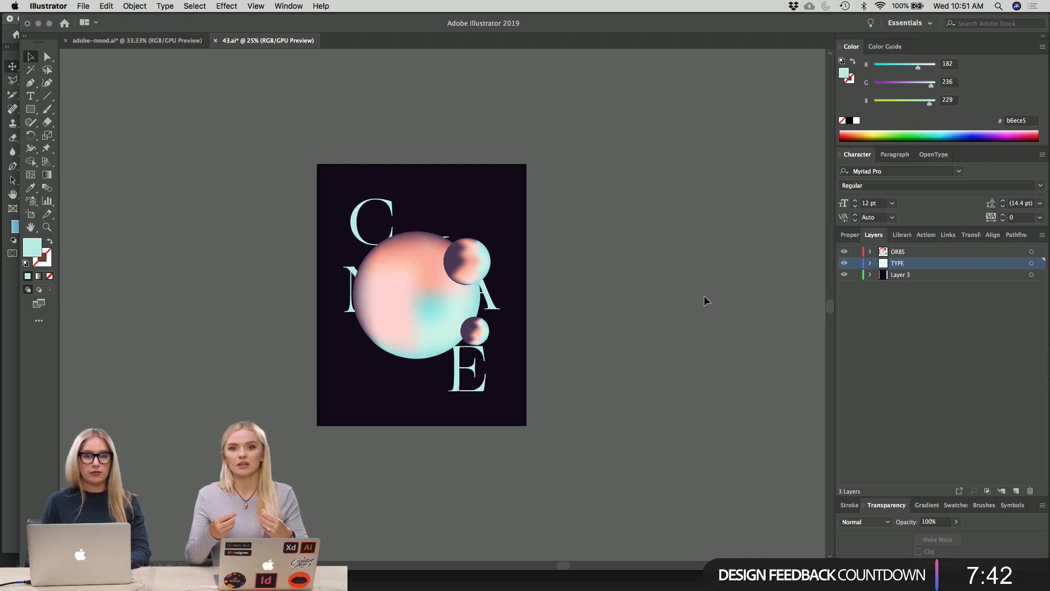
pyautogui.hscroll(10, 704, 296)
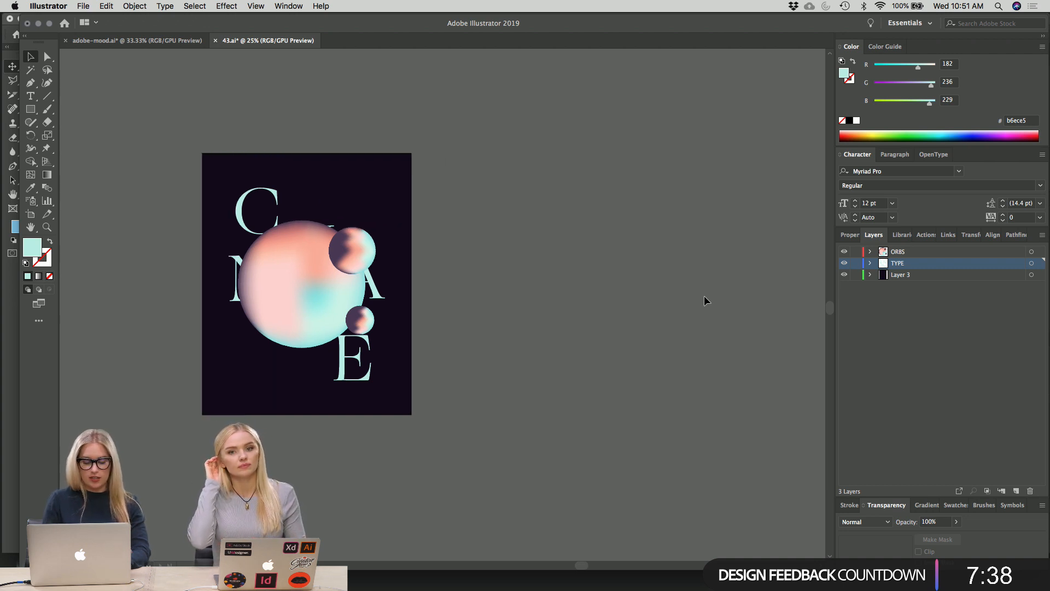
pyautogui.hotkey('shift', 'o')
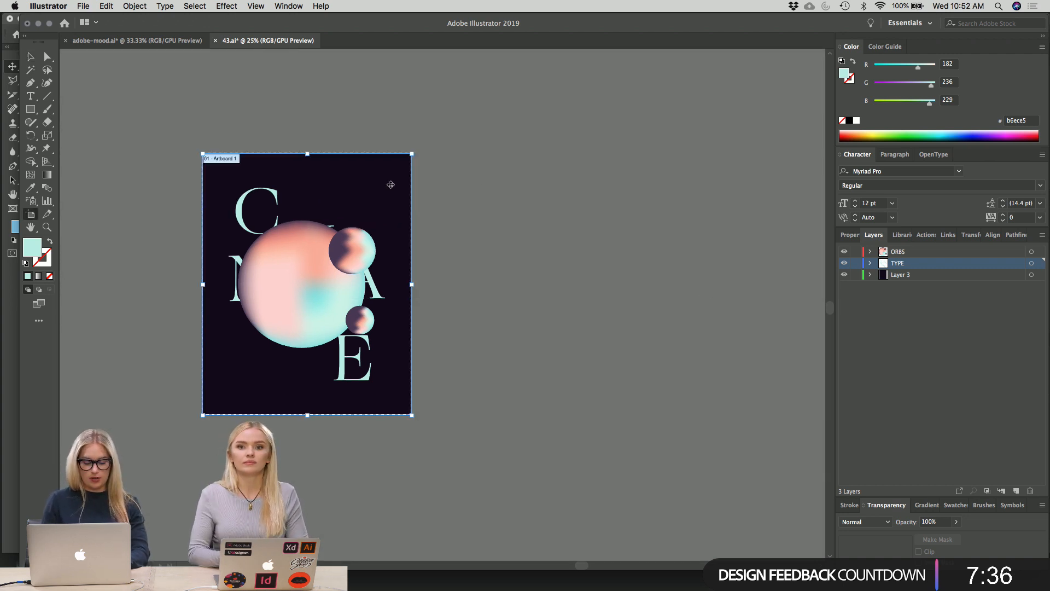
pyautogui.moveTo(391, 174); pyautogui.dragTo(686, 174)
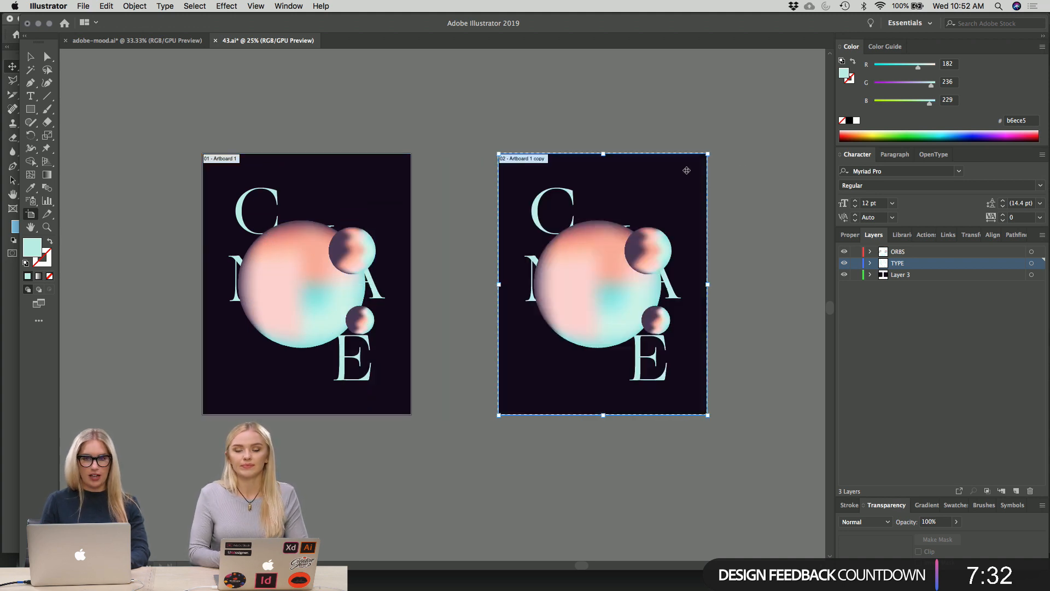
pyautogui.hscroll(5, 687, 170)
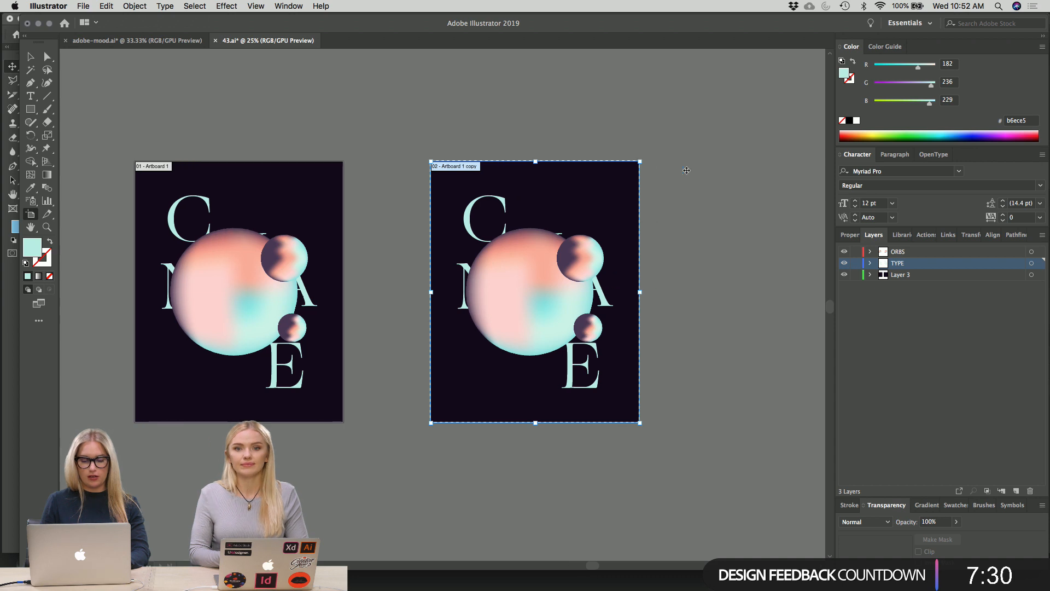
pyautogui.moveTo(609, 189); pyautogui.dragTo(575, 189)
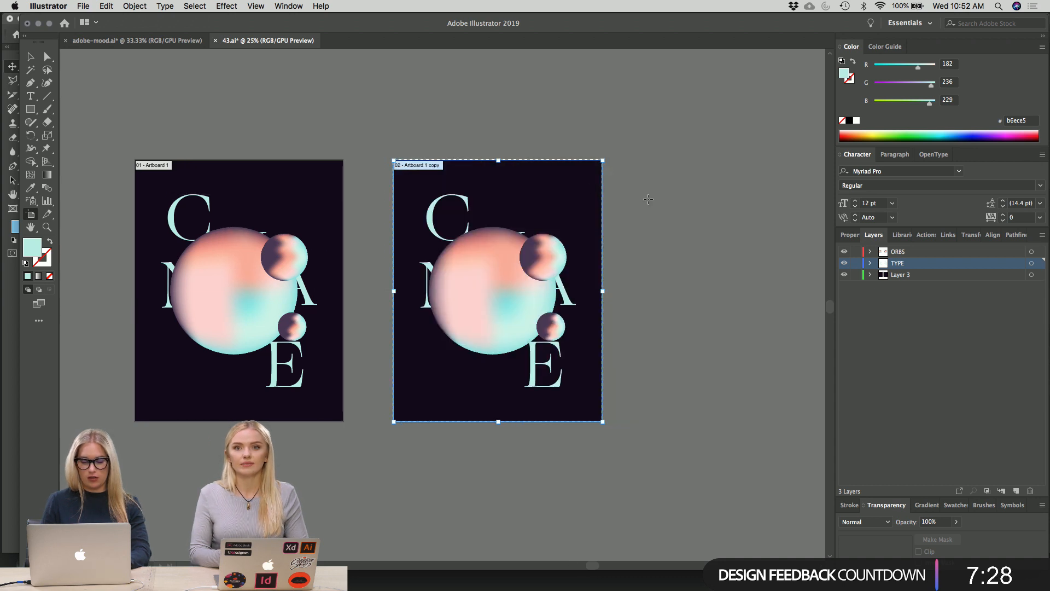
pyautogui.hscroll(-6, 668, 207)
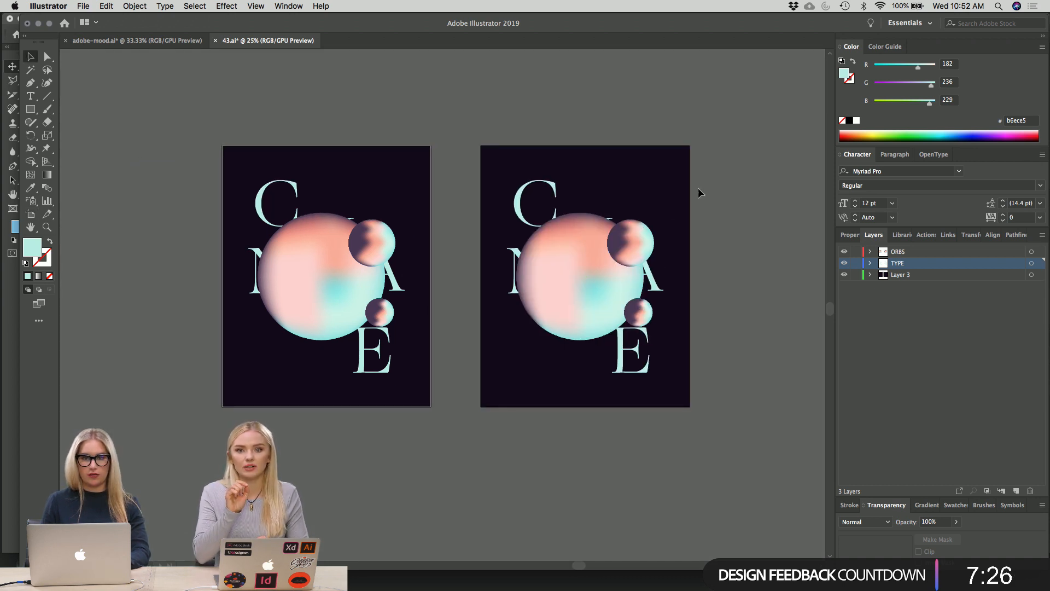
pyautogui.click(660, 181)
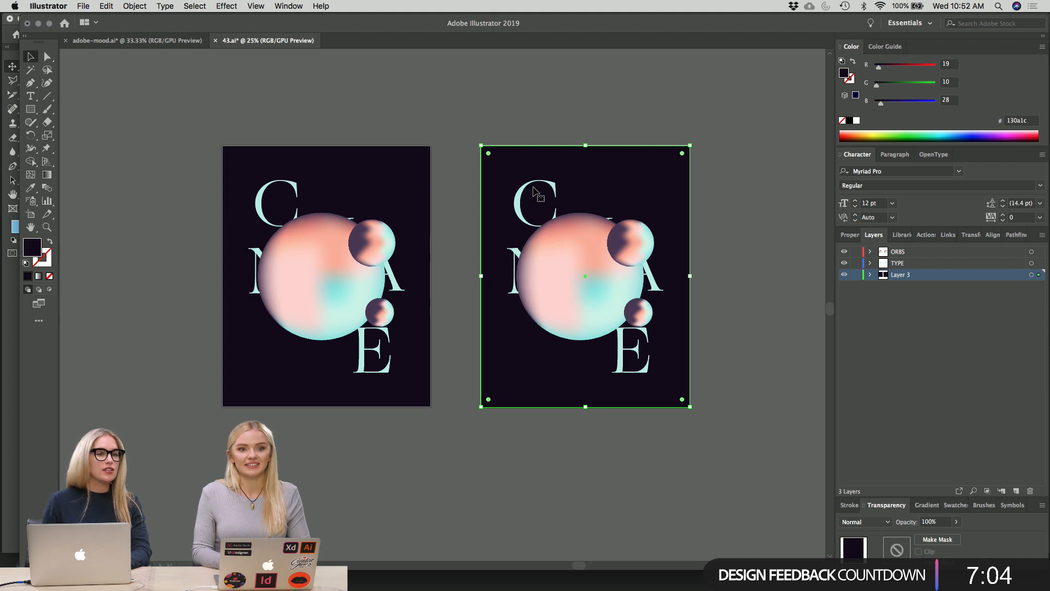
# - Eyedrop the orb's pink onto the copy's background rectangle
pyautogui.click(504, 114)
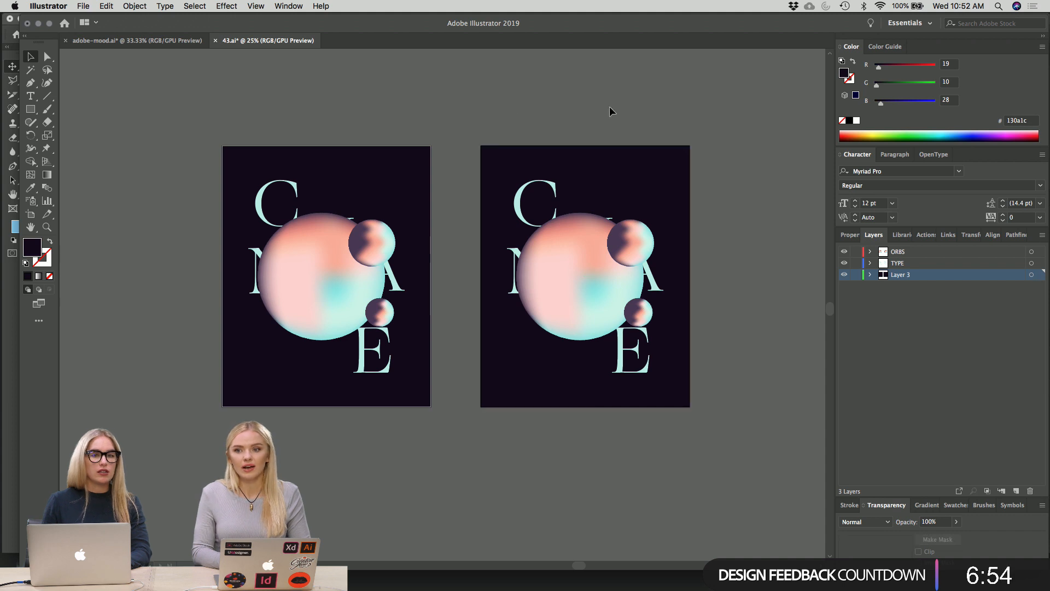
pyautogui.click(645, 167)
pyautogui.press('i')
pyautogui.click(607, 303)
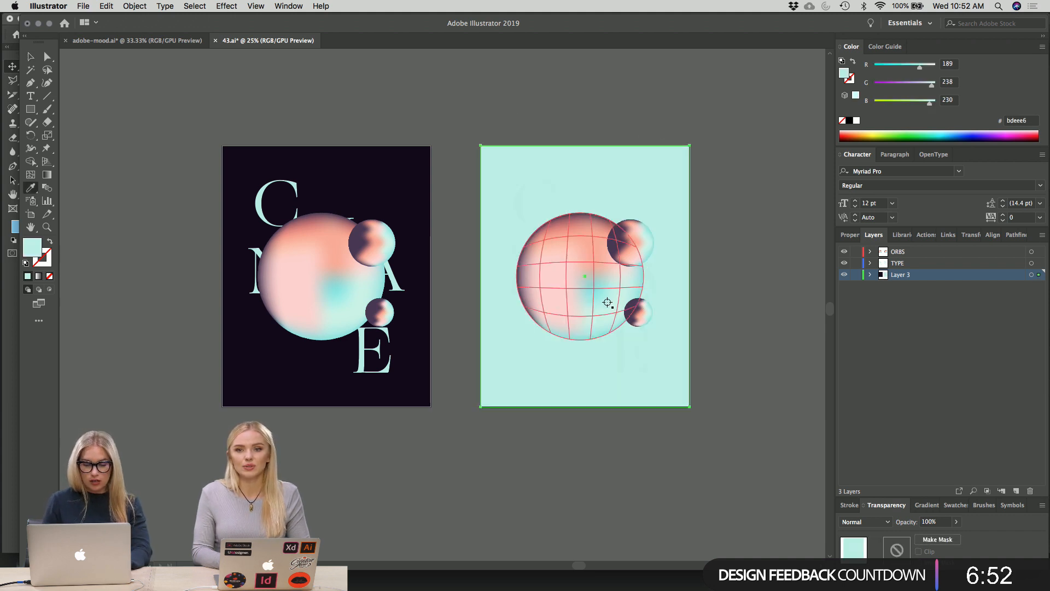
pyautogui.press('v')
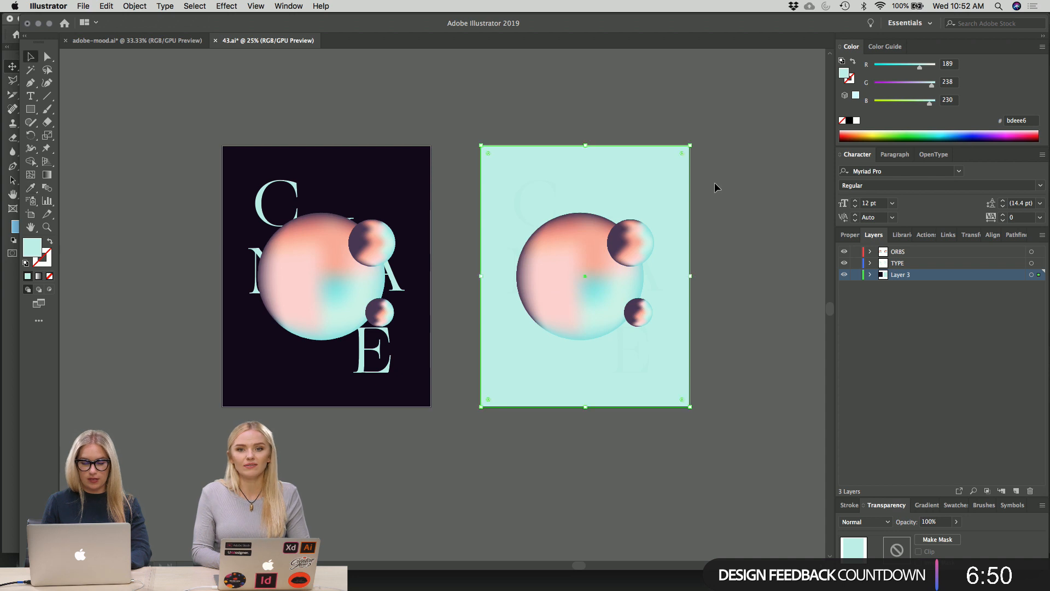
pyautogui.click(714, 183)
pyautogui.click(665, 178)
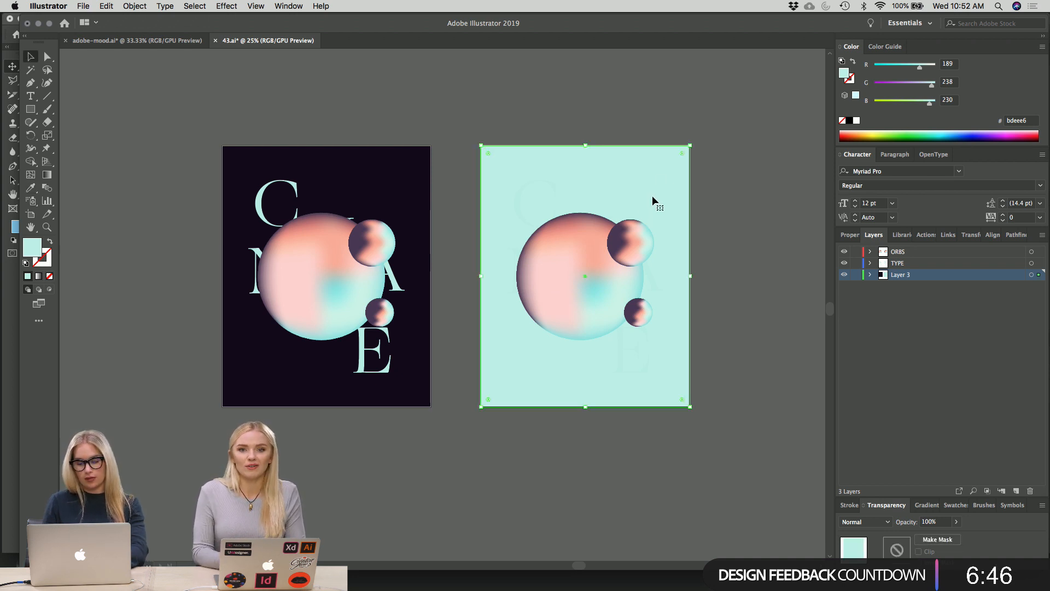
pyautogui.press('i')
pyautogui.click(565, 284)
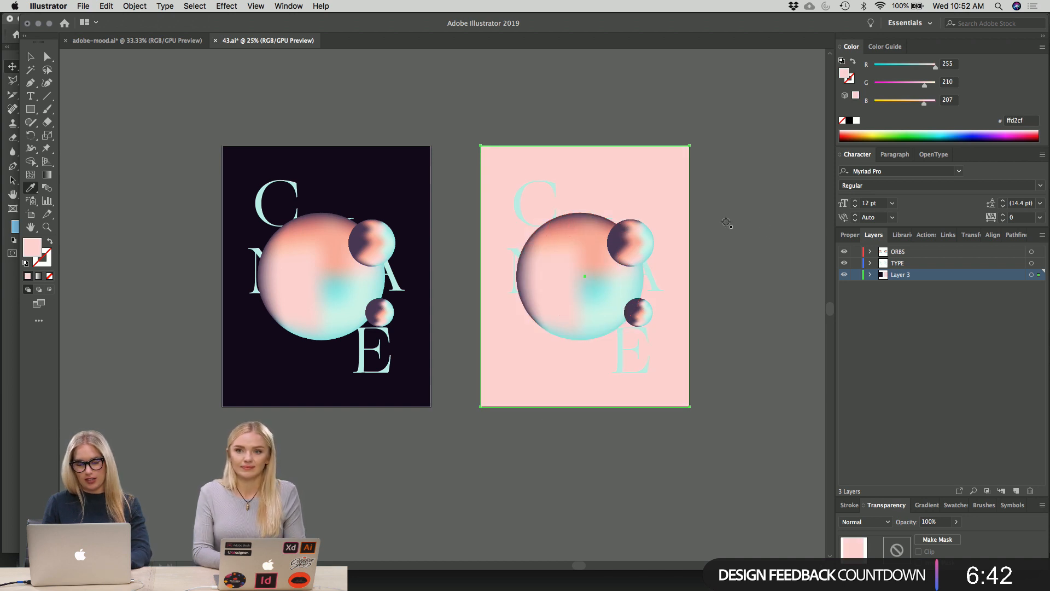
# - Lighten the copy's background to pale pink f7e2e2 in the Color Picker
pyautogui.doubleClick(30, 250)
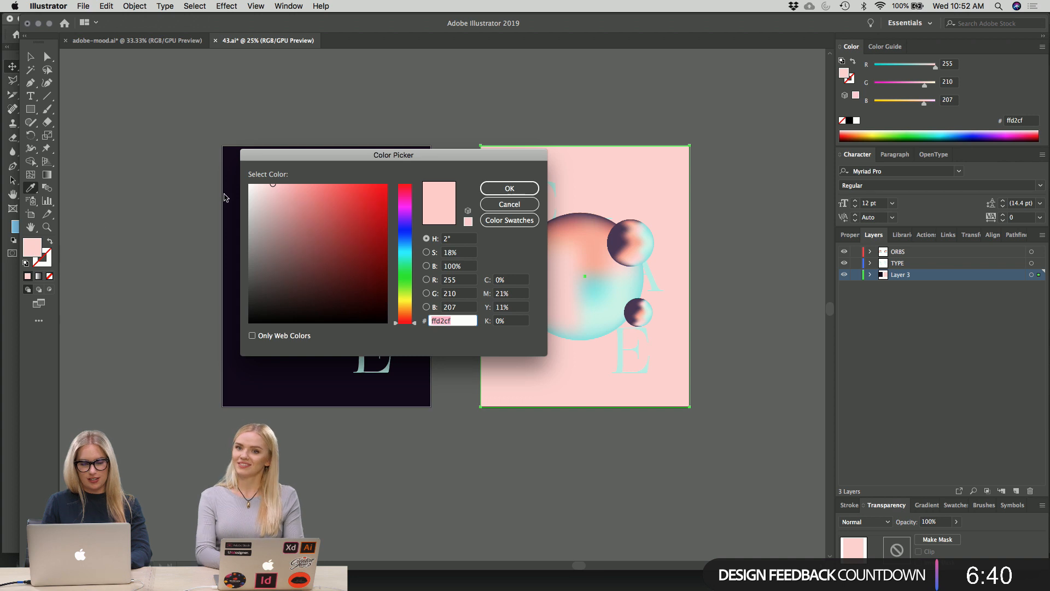
pyautogui.click(255, 186)
pyautogui.click(497, 189)
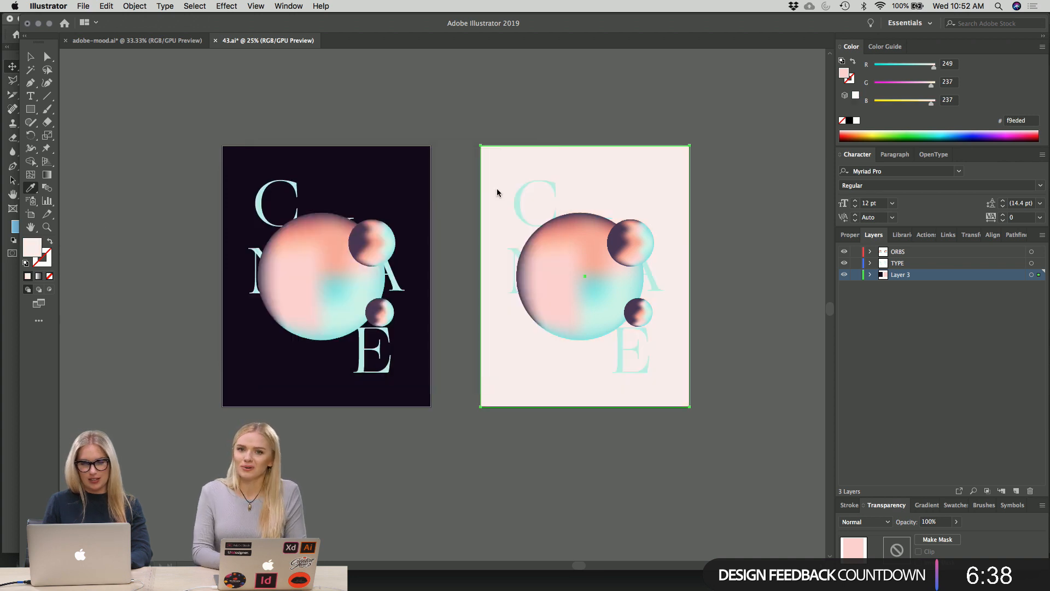
pyautogui.doubleClick(31, 247)
pyautogui.click(258, 188)
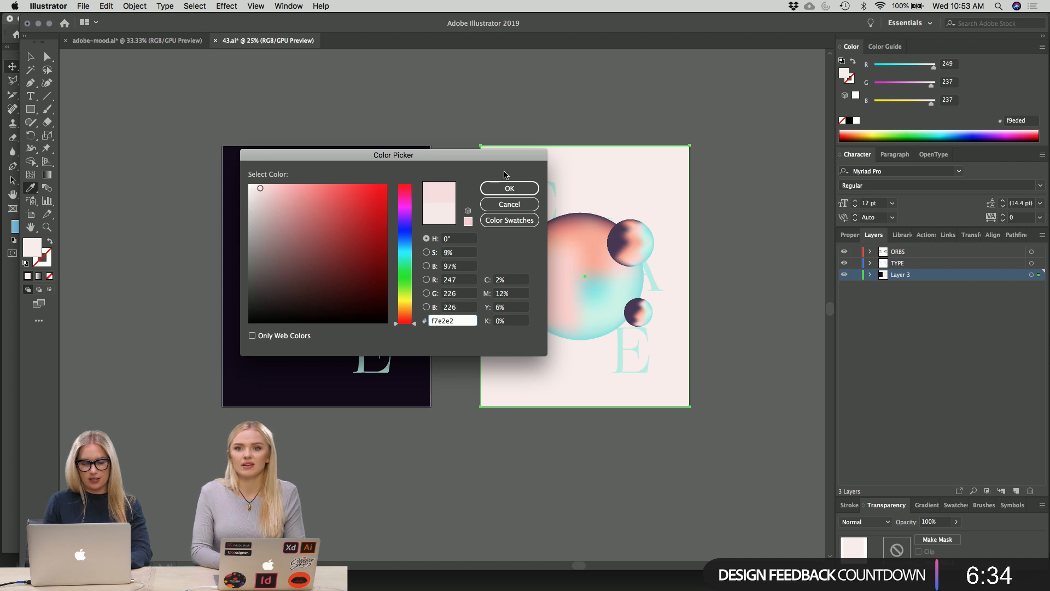
pyautogui.click(509, 188)
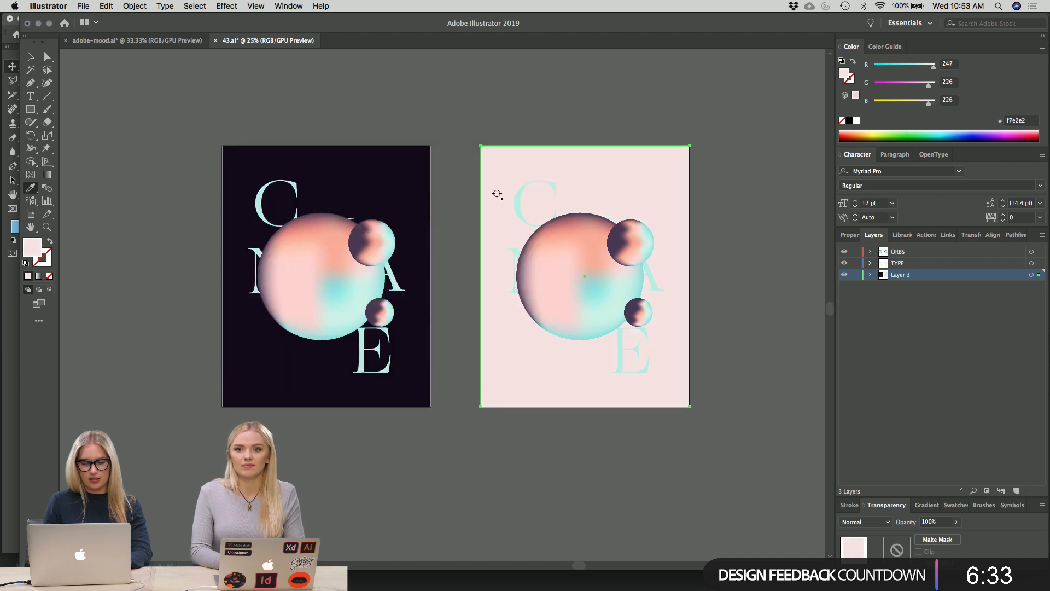
pyautogui.click(776, 254)
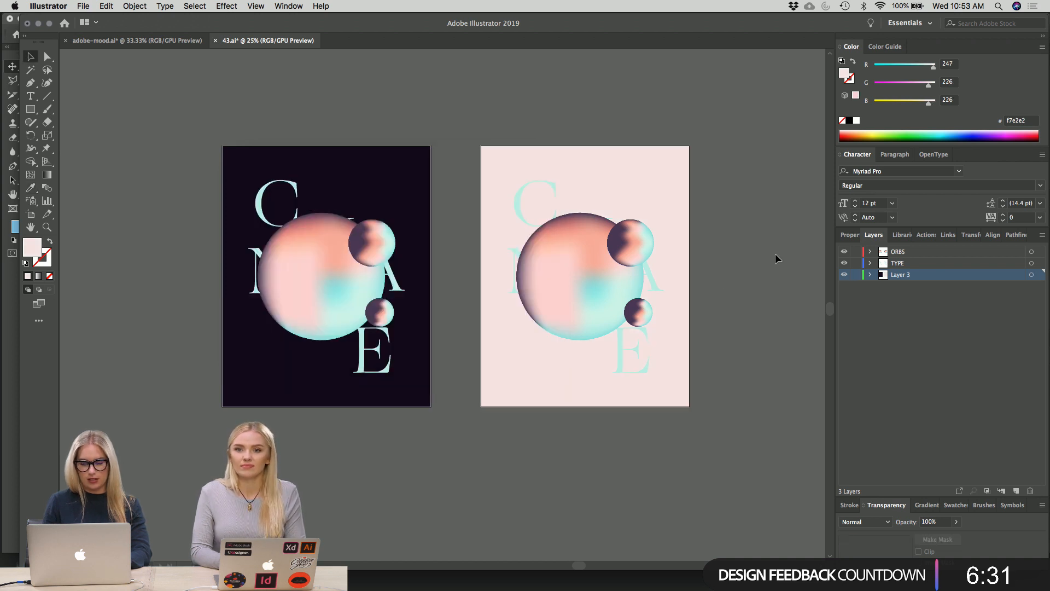
pyautogui.click(633, 354)
# - Recolour the copy's CHANGE letters with the orb's salmon pink via the Eyedropper
pyautogui.press('i')
pyautogui.click(531, 244)
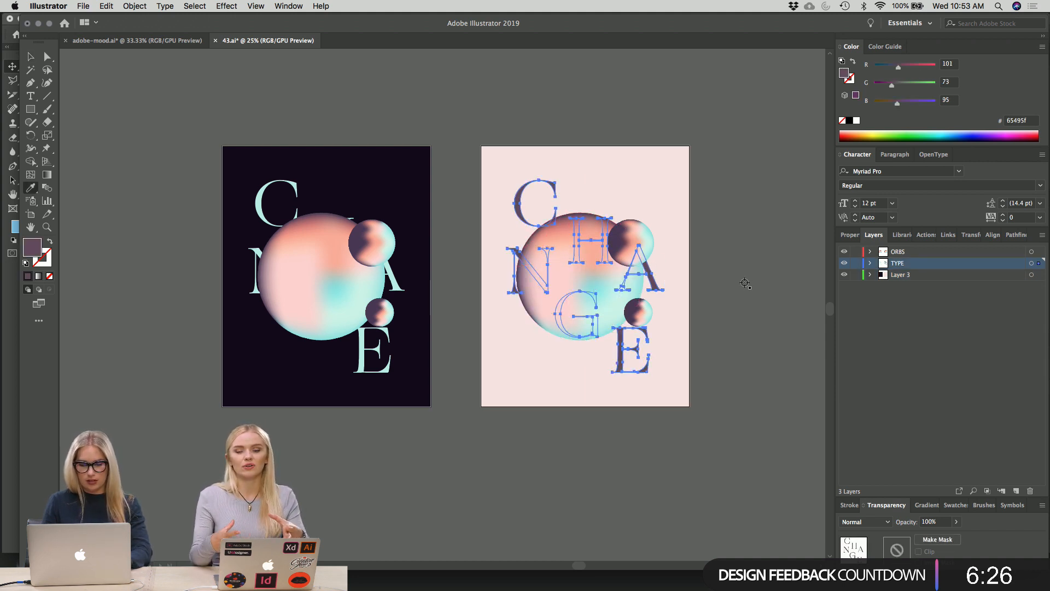
pyautogui.press('v')
pyautogui.click(734, 280)
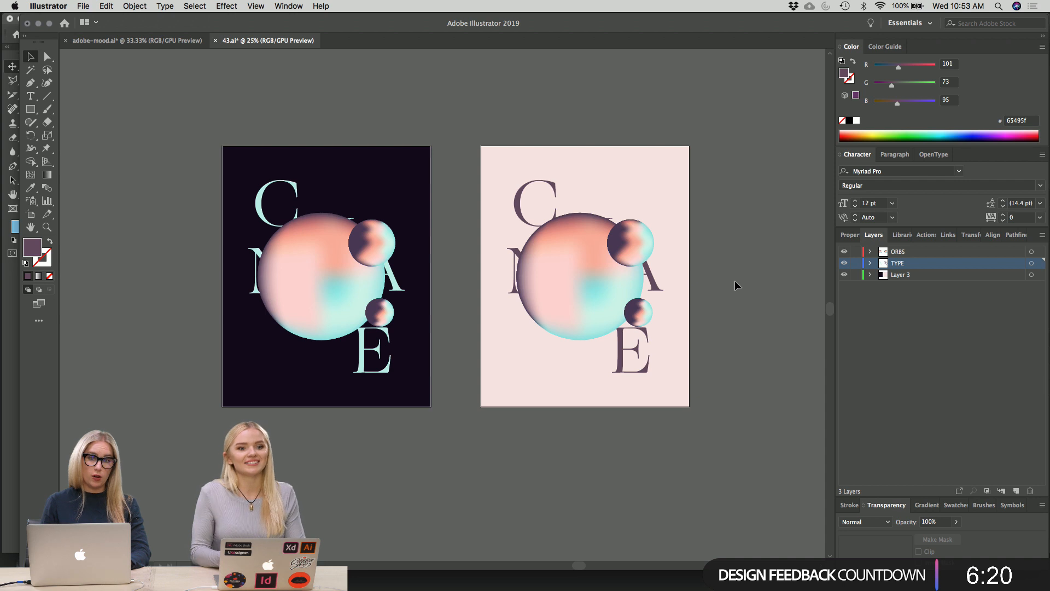
pyautogui.click(629, 351)
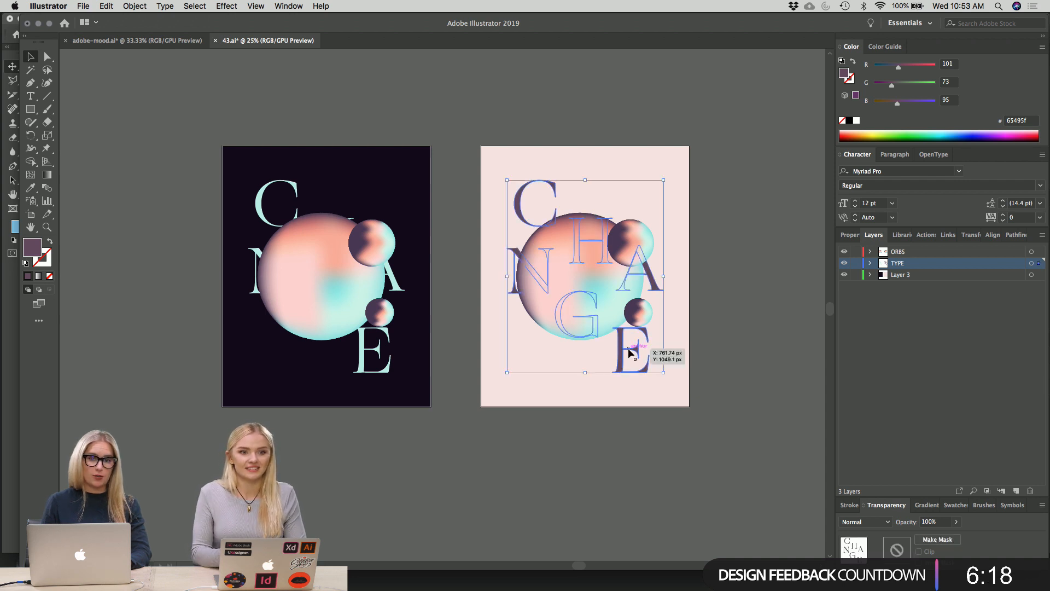
pyautogui.press('super+a')
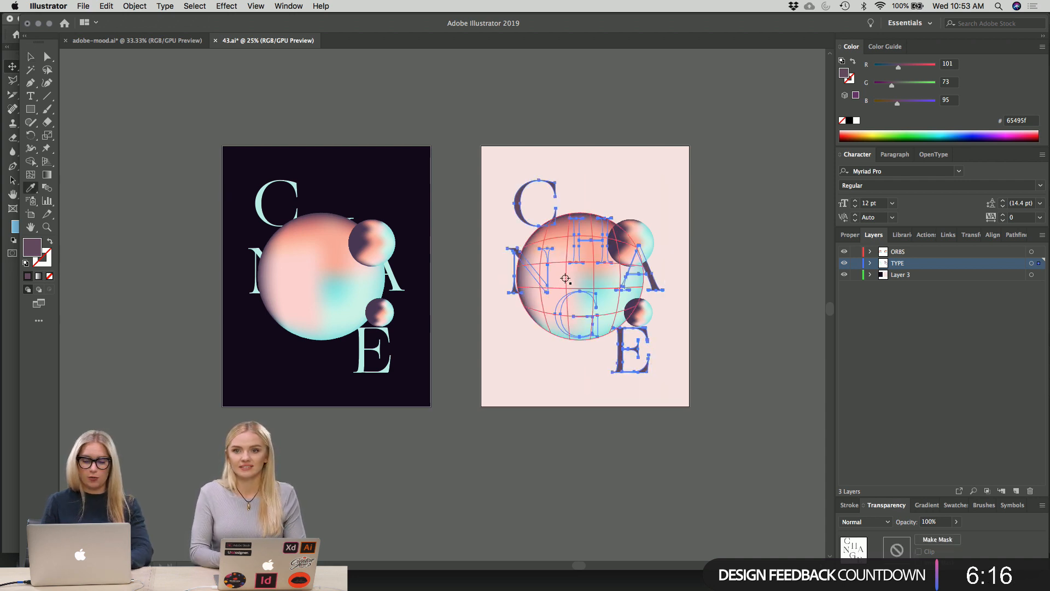
pyautogui.click(558, 247)
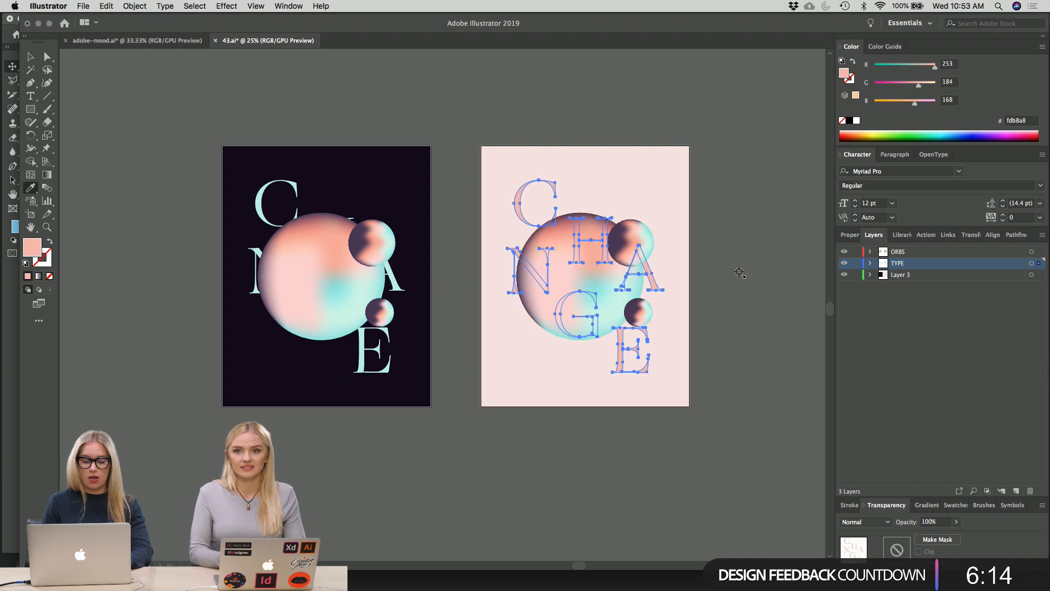
pyautogui.press('v')
pyautogui.click(755, 279)
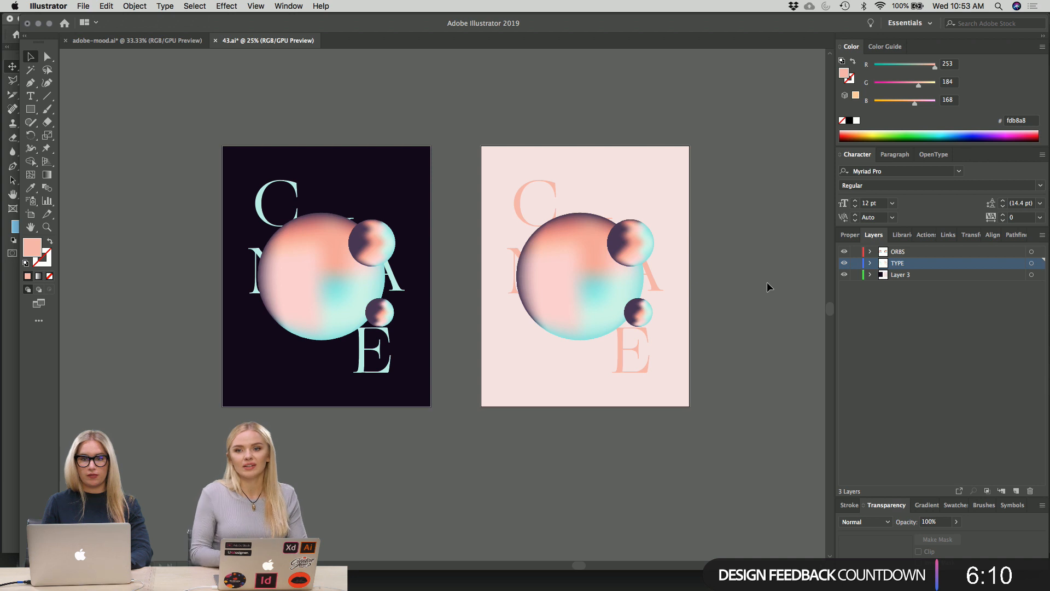
# - Undo and redo the recolour to compare, keeping the soft peach fdb8a8 letters
pyautogui.scroll(-1, 767, 281)
pyautogui.hscroll(3, 767, 282)
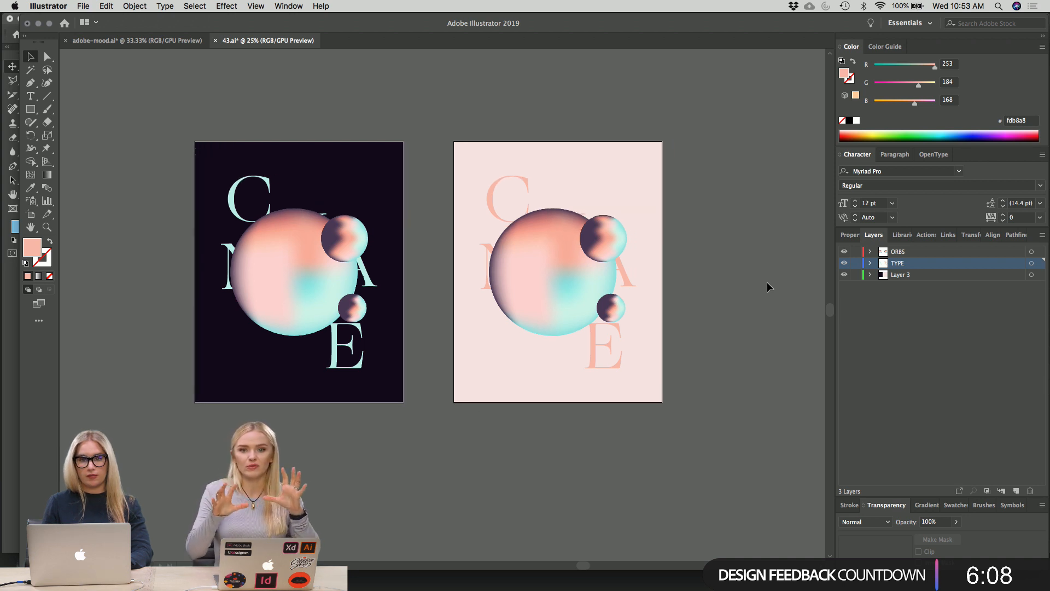
pyautogui.press('super+z')
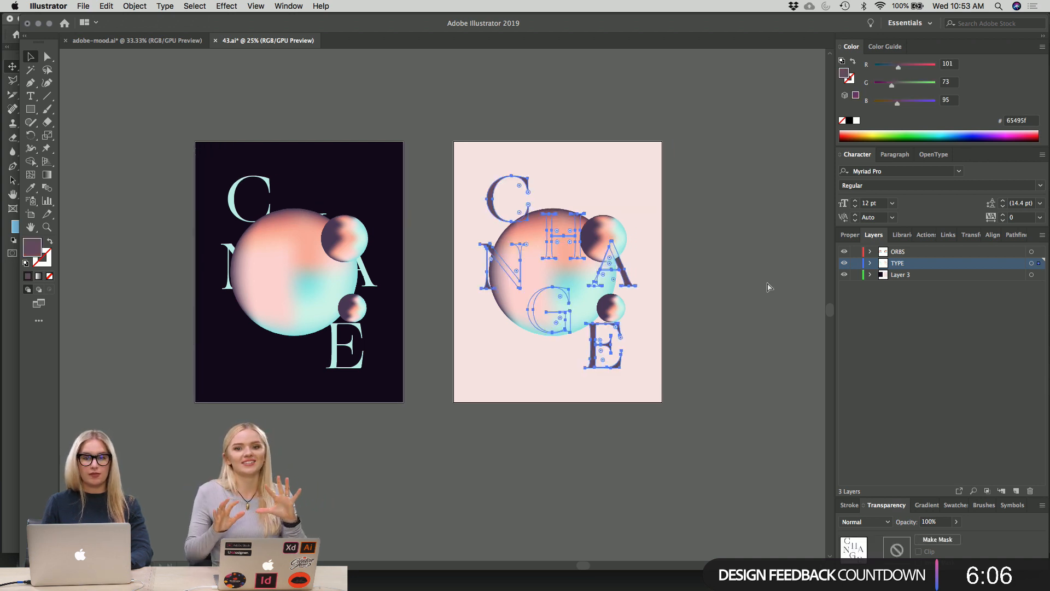
pyautogui.press('super+shift+a')
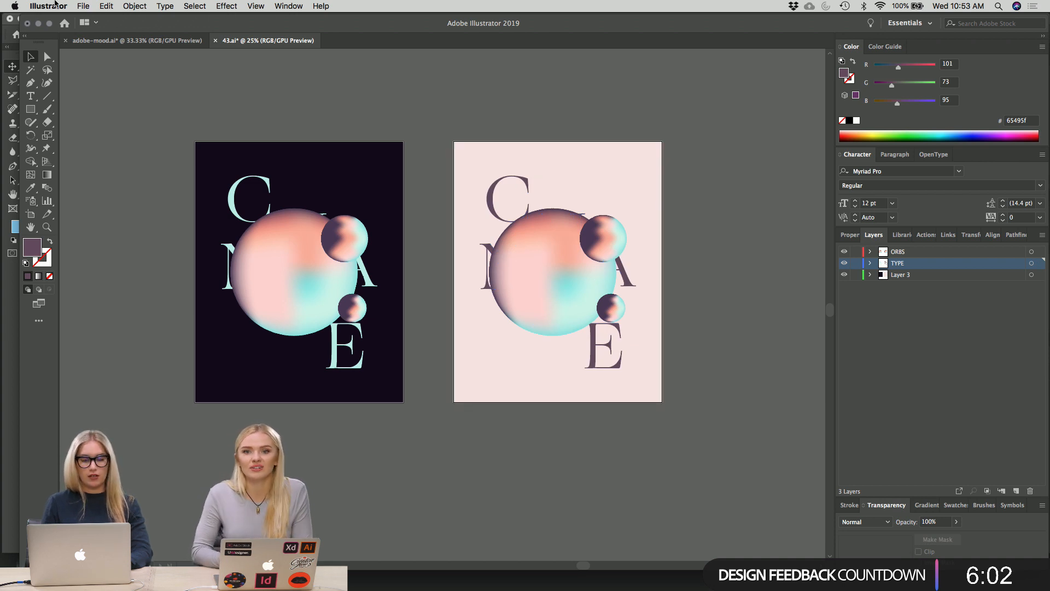
pyautogui.click(106, 6)
pyautogui.click(132, 30)
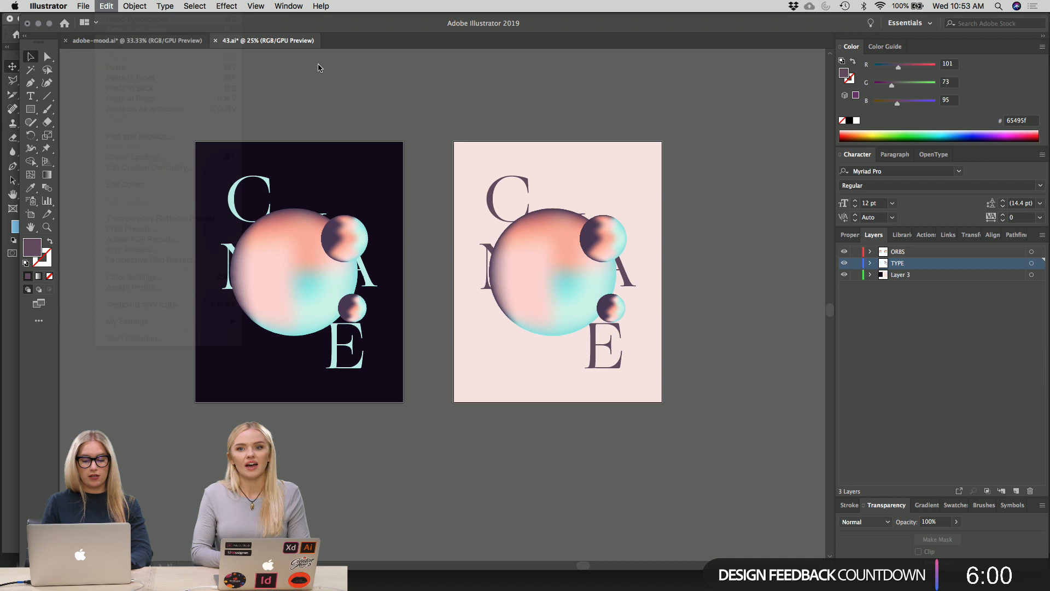
pyautogui.click(426, 69)
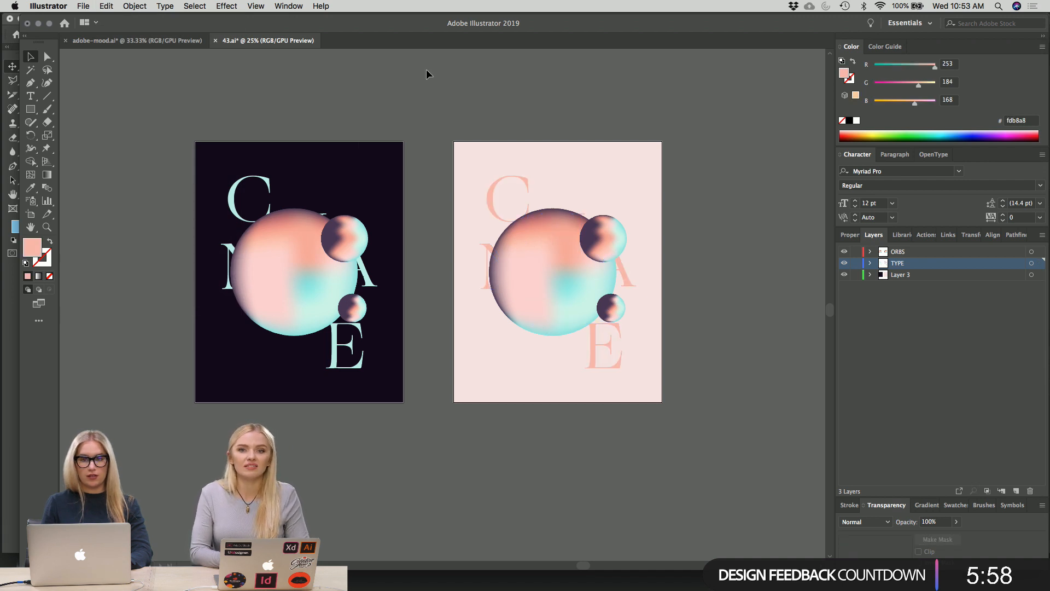
pyautogui.hscroll(3, 425, 69)
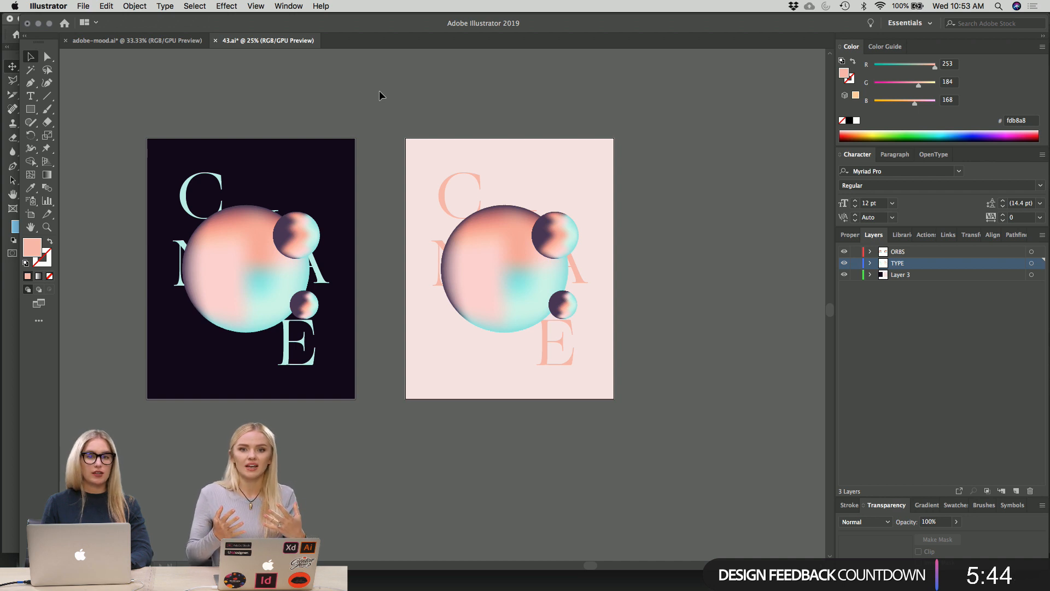
pyautogui.hscroll(-3, 380, 94)
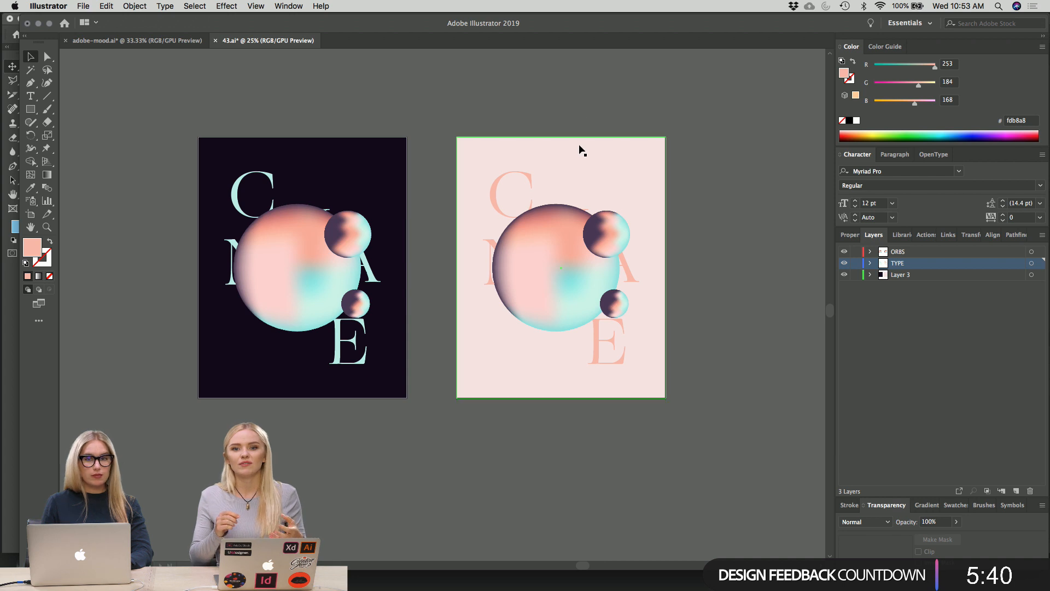
pyautogui.click(570, 160)
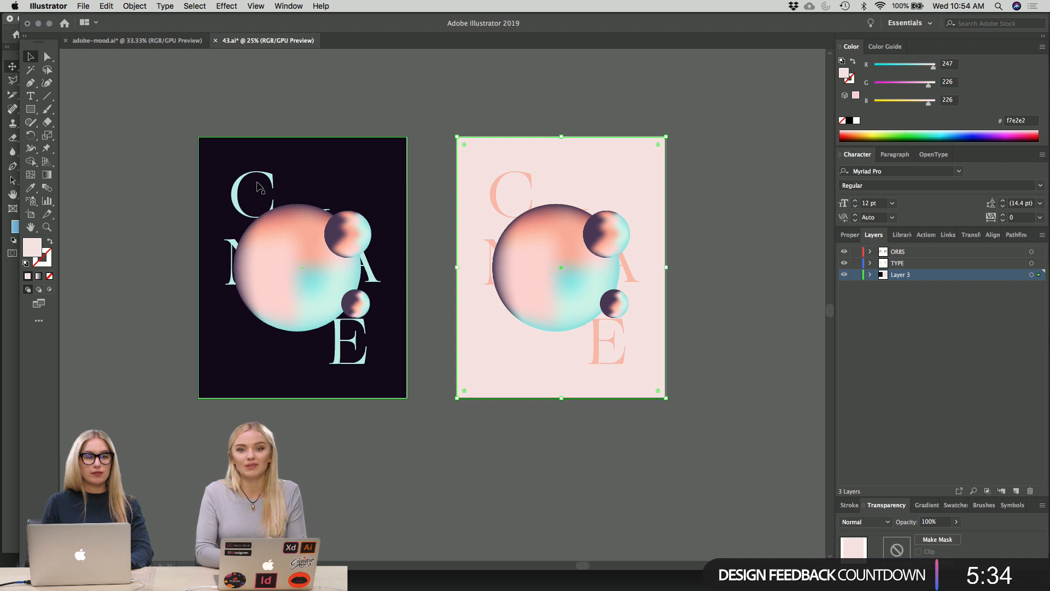
pyautogui.click(365, 85)
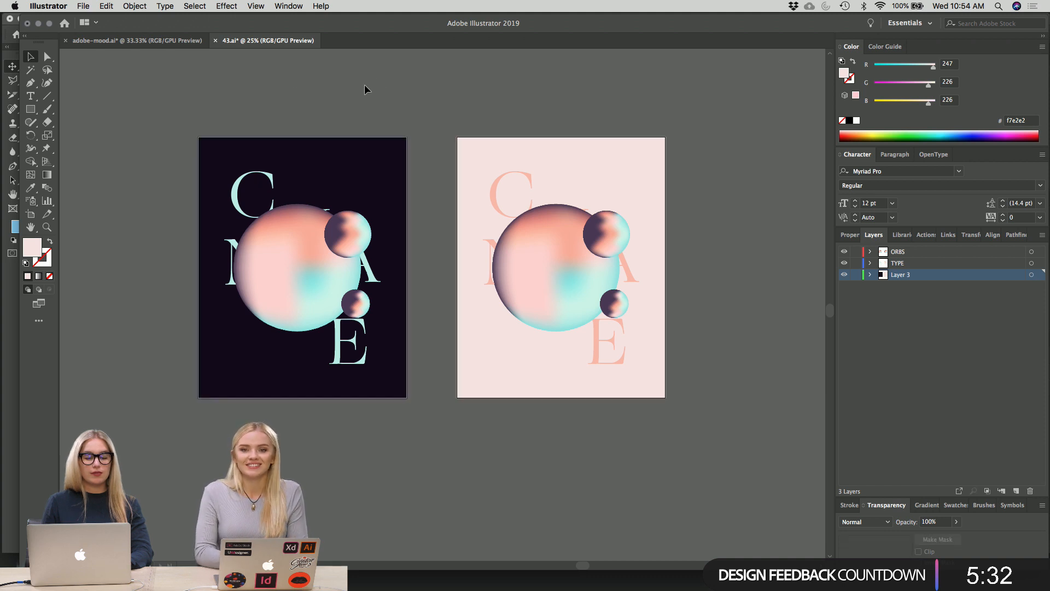
# - Eyedrop the orb's darker coral bd827f onto the pink poster's CHANGE letters
pyautogui.click(528, 174)
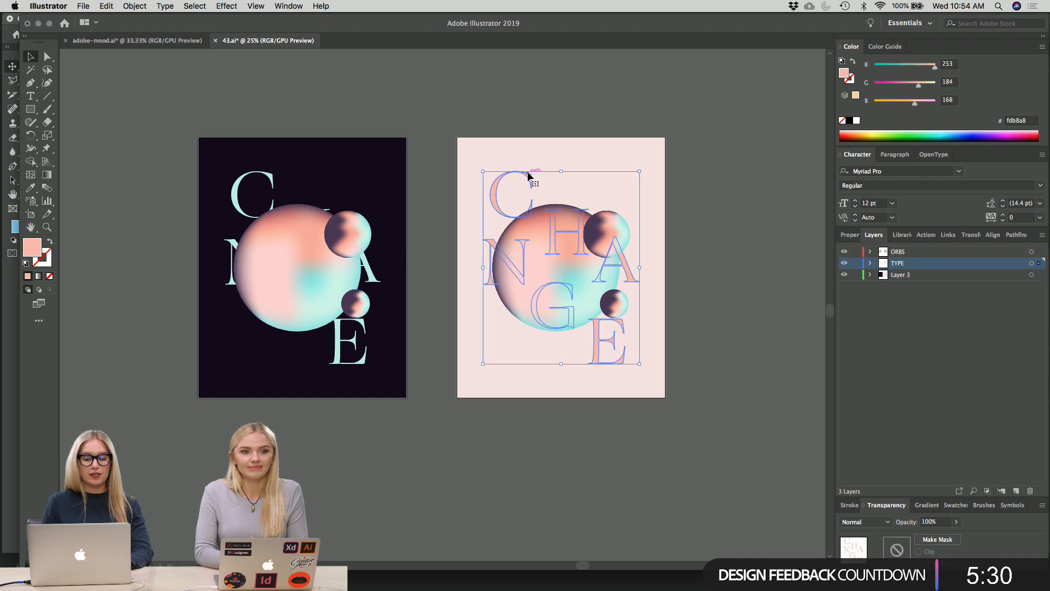
pyautogui.press('i')
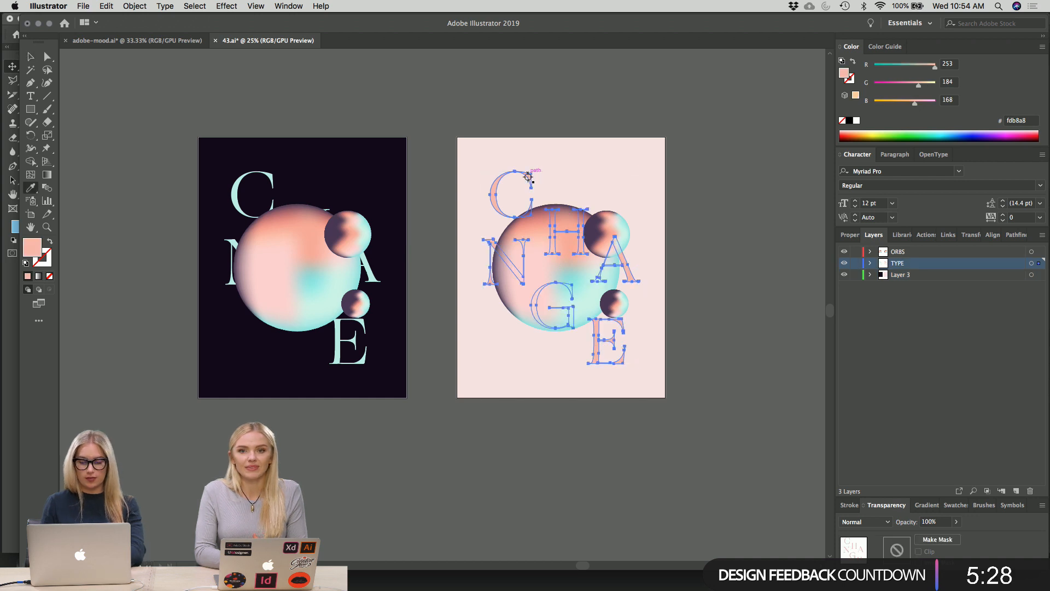
pyautogui.click(536, 220)
pyautogui.press('v')
pyautogui.click(497, 87)
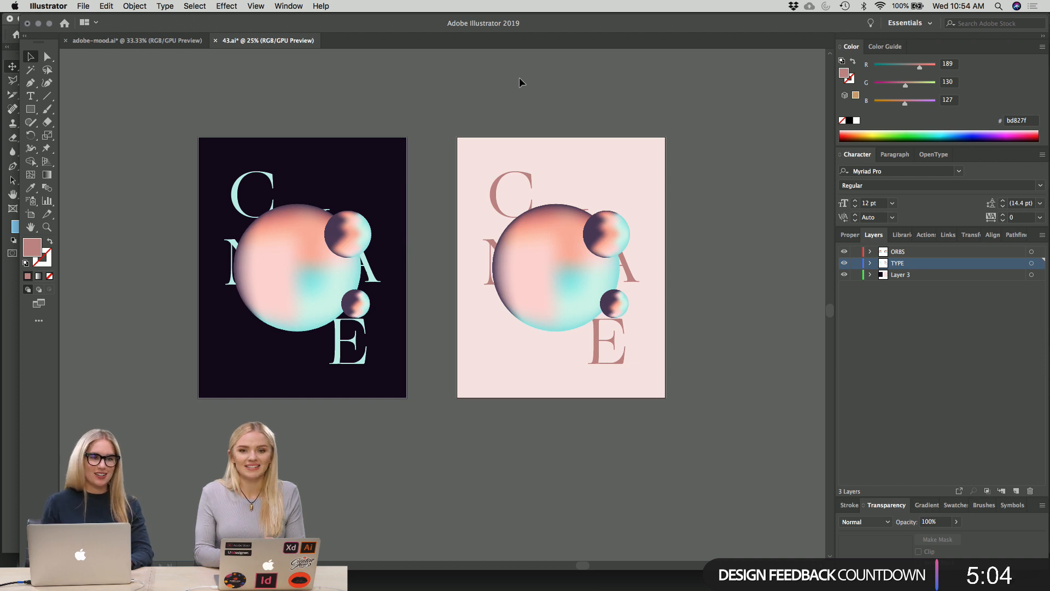
pyautogui.press('super+minus')
pyautogui.press('super+minus')
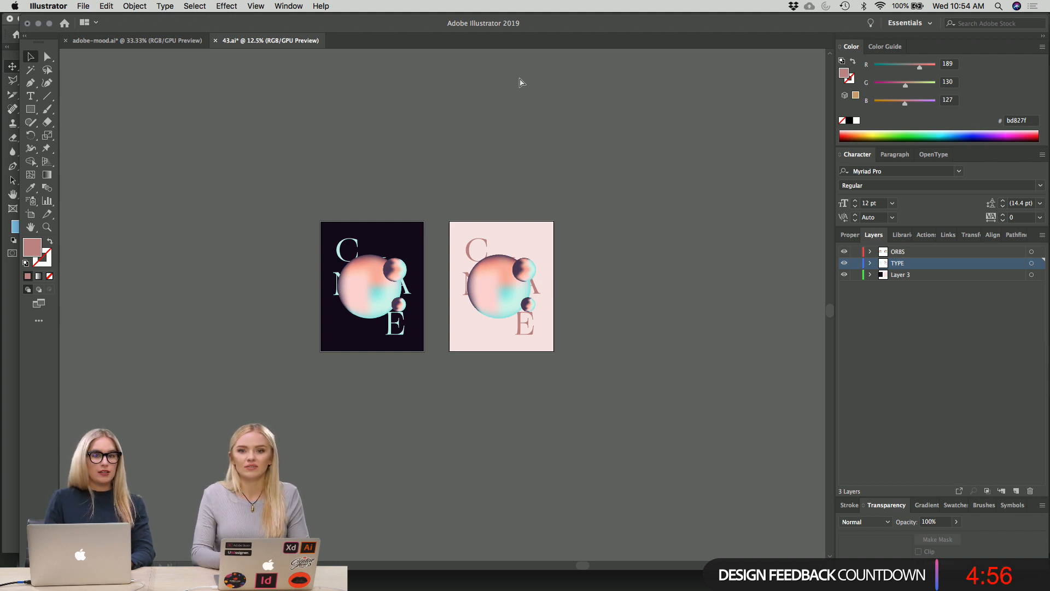
# - Zoom back to 33.33% on both CHANGE posters and select the large orb to inspect it
pyautogui.press('super+equal')
pyautogui.press('super+equal')
pyautogui.press('super+equal')
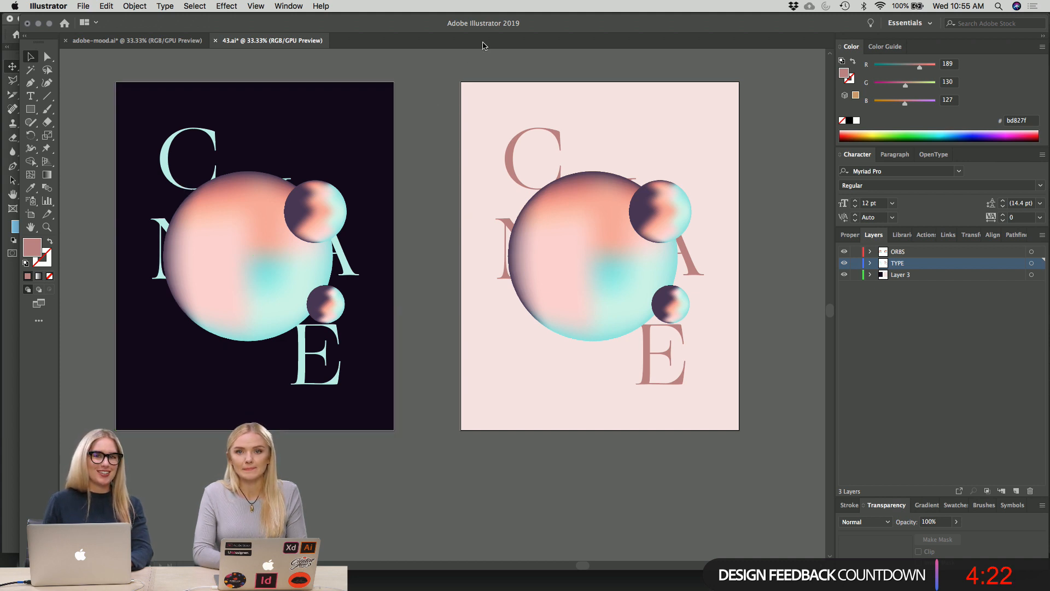
pyautogui.click(545, 235)
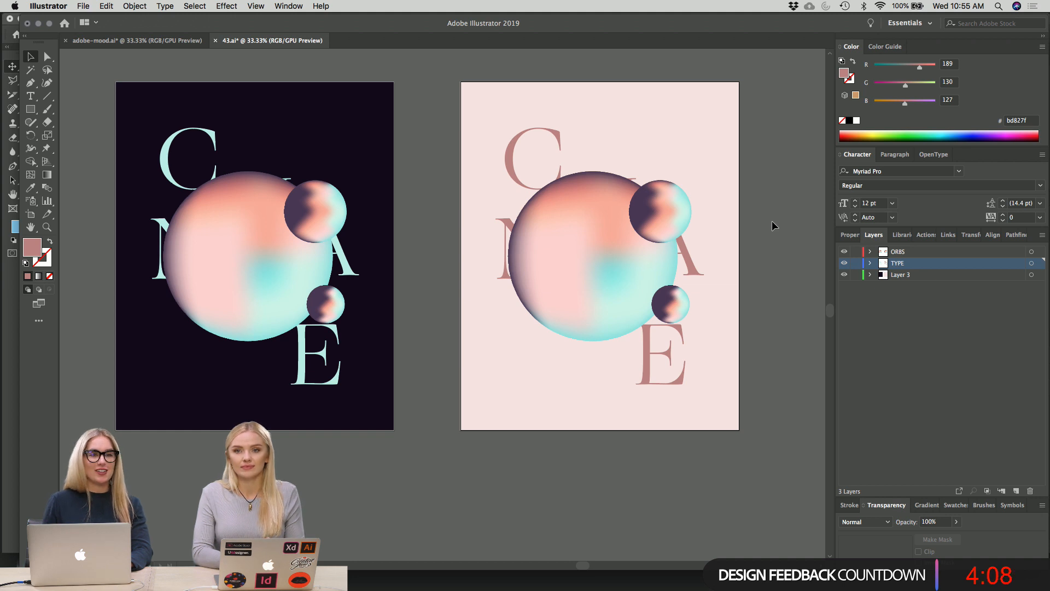
pyautogui.hscroll(2, 772, 221)
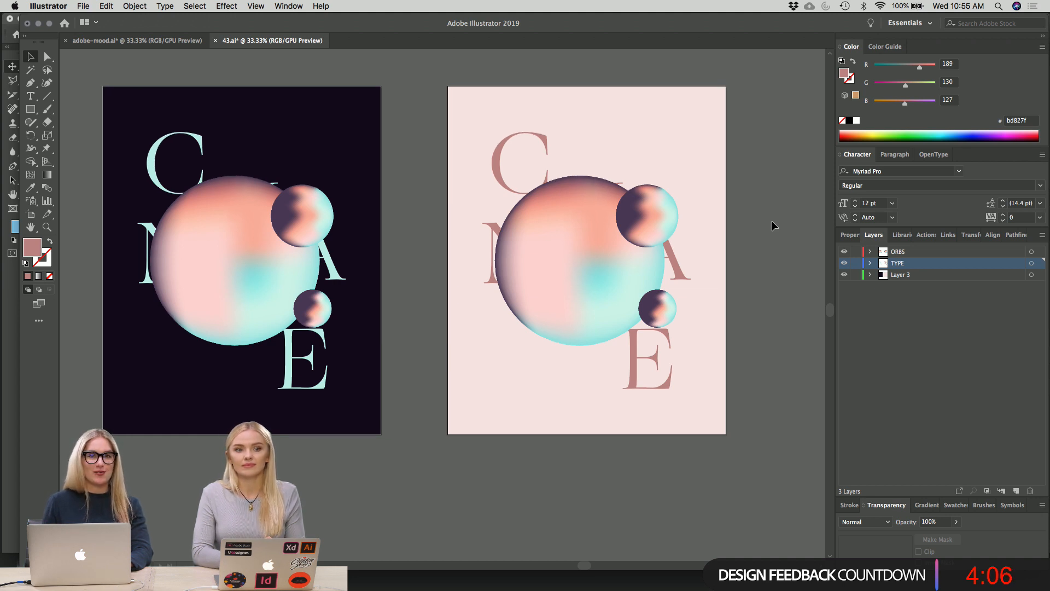
pyautogui.hscroll(1, 772, 221)
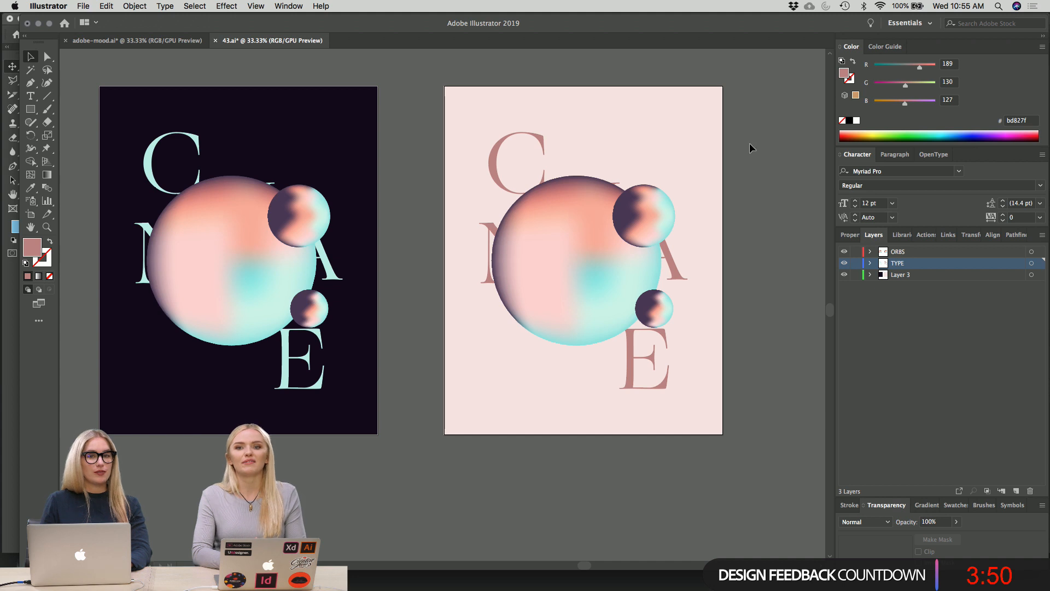
pyautogui.scroll(-1, 757, 170)
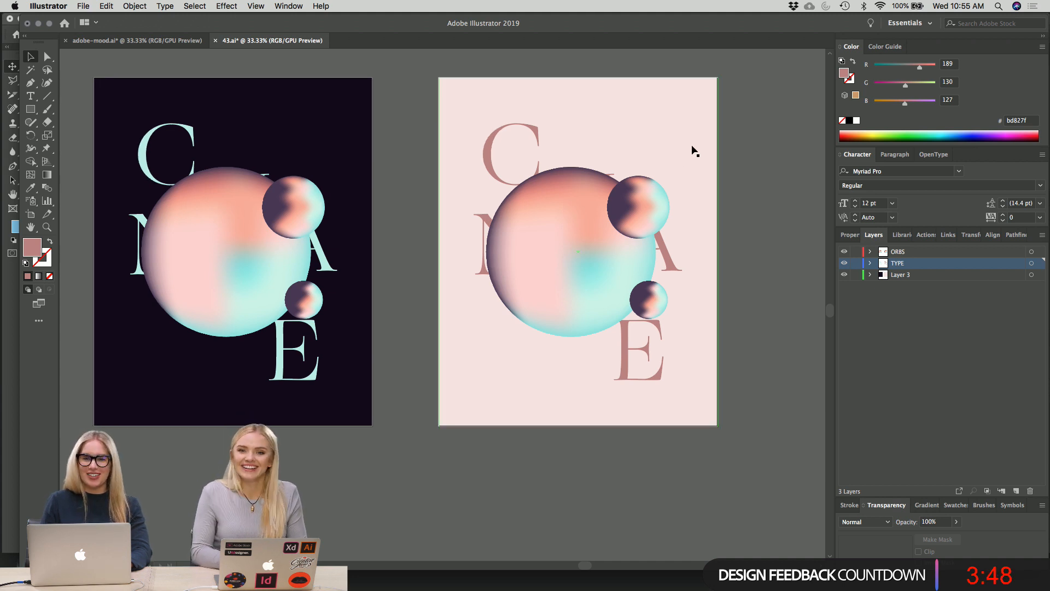
pyautogui.press('super+minus')
pyautogui.press('super+minus')
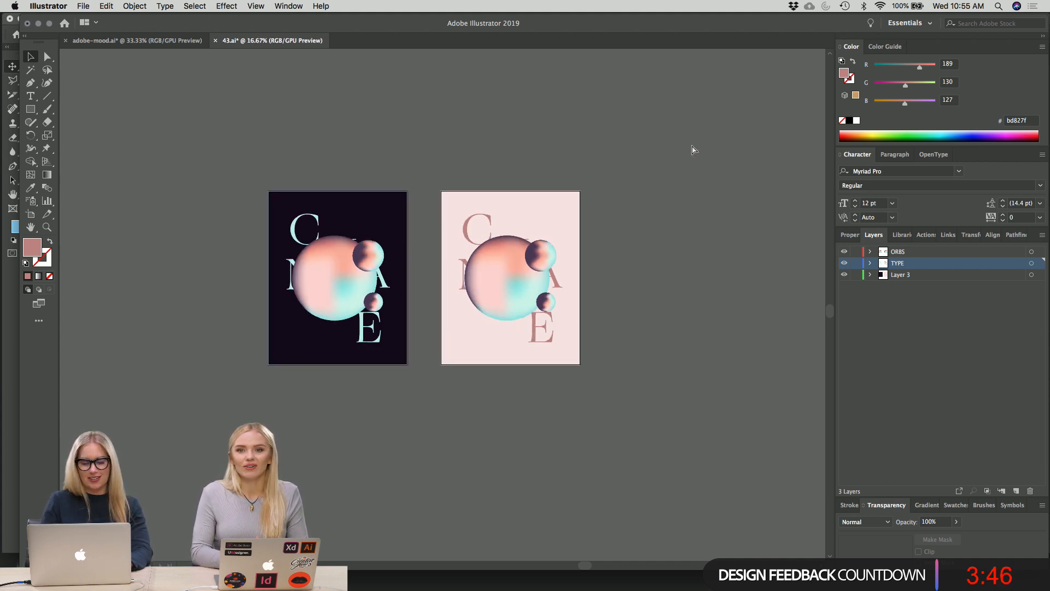
pyautogui.press('super+equal')
pyautogui.press('super+equal')
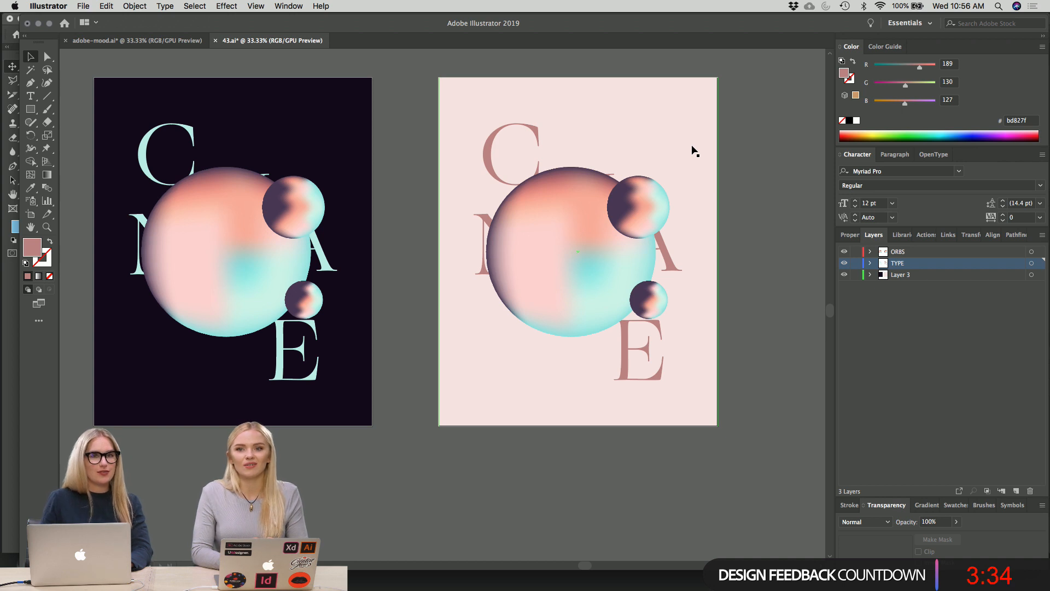
pyautogui.press('super+minus')
pyautogui.press('super+minus')
pyautogui.press('super+minus')
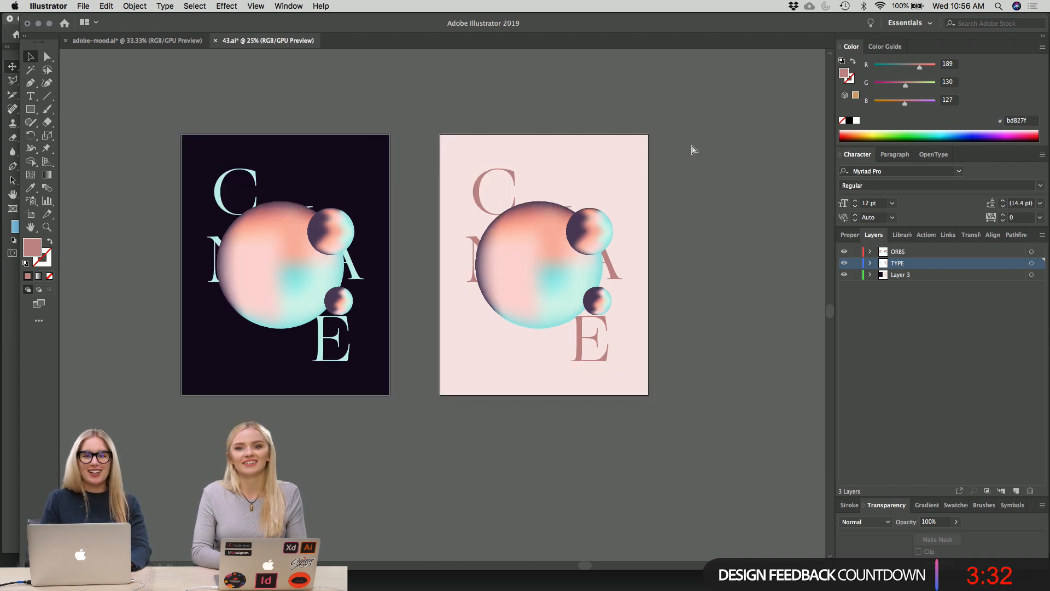
pyautogui.press('super+minus')
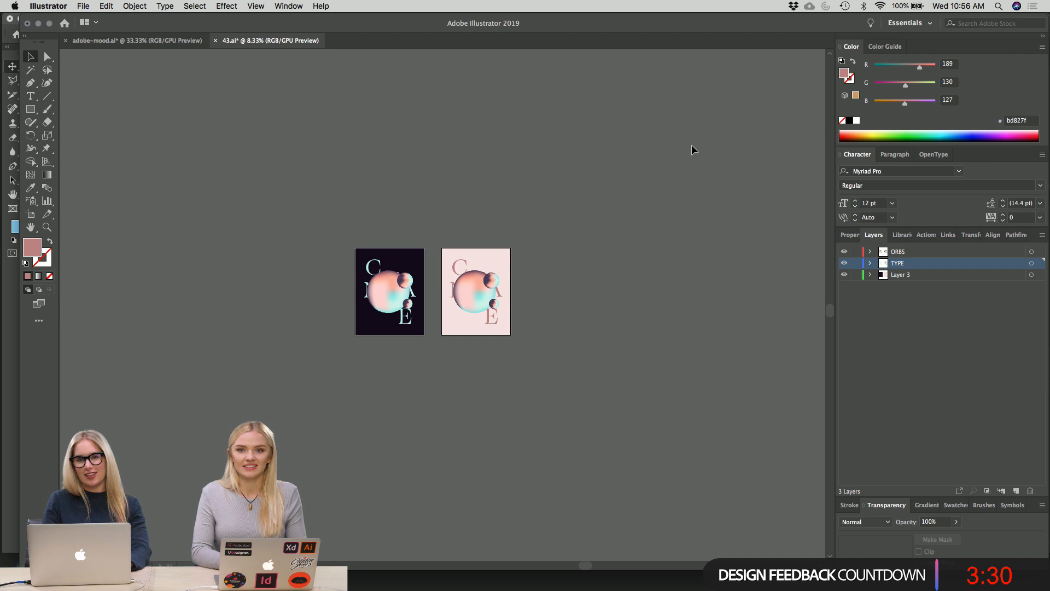
pyautogui.press('super+plus')
pyautogui.press('super+plus')
pyautogui.press('super+plus')
pyautogui.press('super+plus')
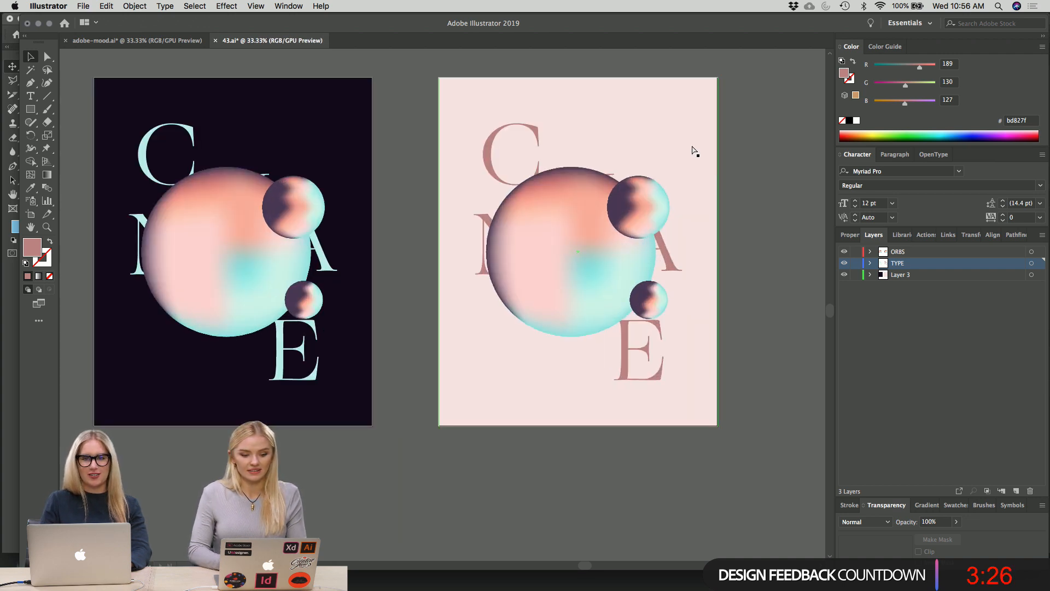
pyautogui.press('super+minus')
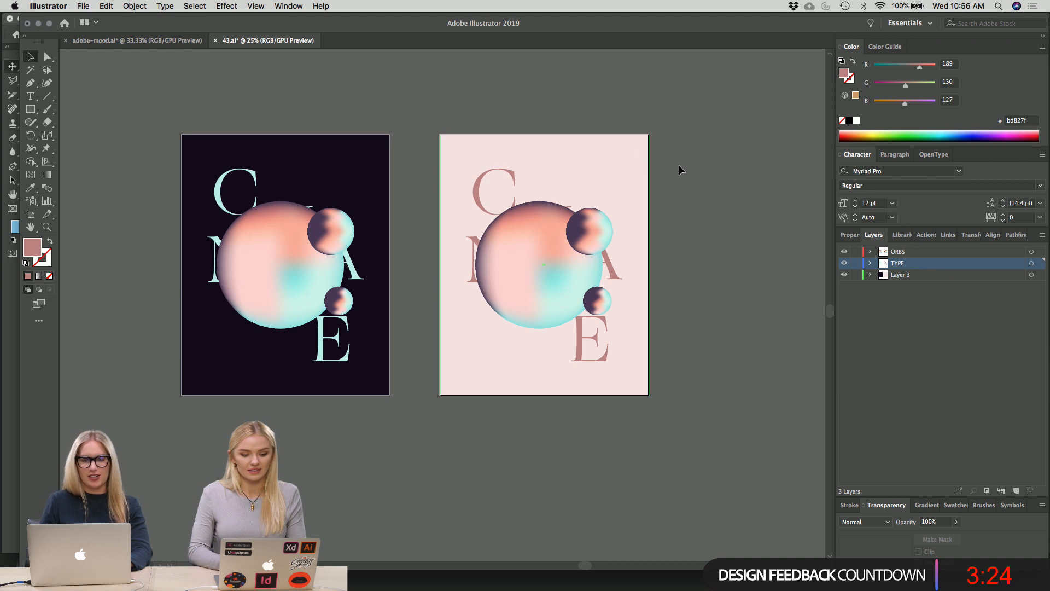
pyautogui.hscroll(2, 697, 177)
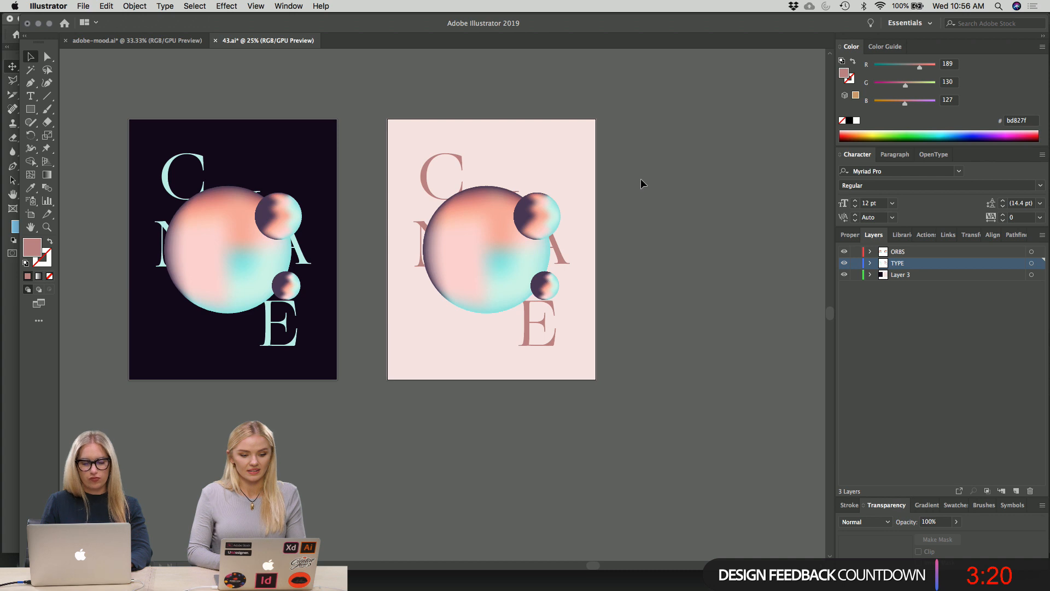
# - Enlarge the orb group proportionally on the pink artboard by its corner handle
pyautogui.click(559, 164)
pyautogui.click(653, 302)
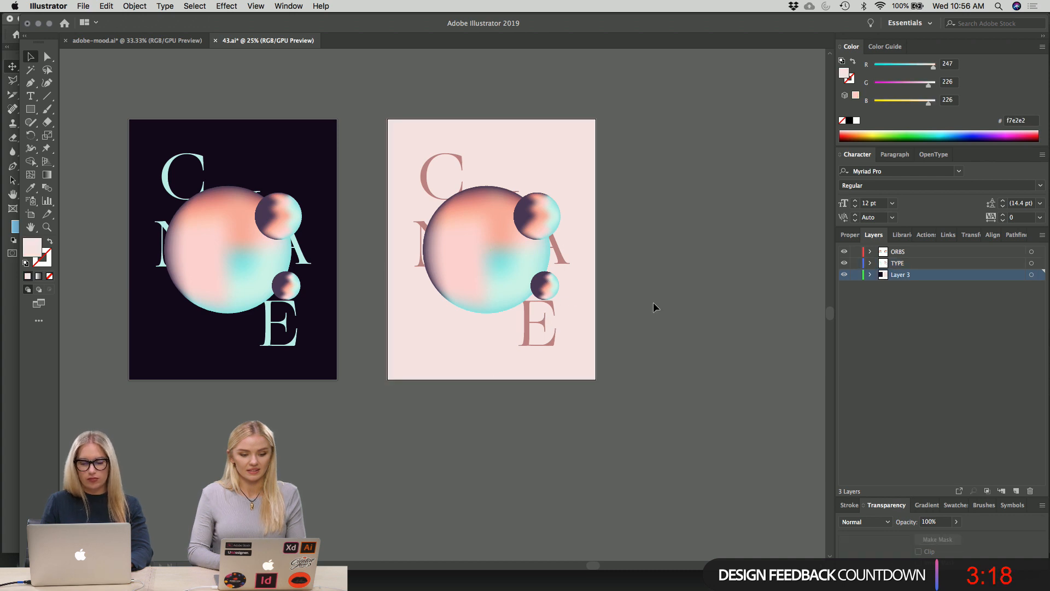
pyautogui.hscroll(2, 653, 302)
pyautogui.scroll(-1, 654, 302)
pyautogui.click(483, 249)
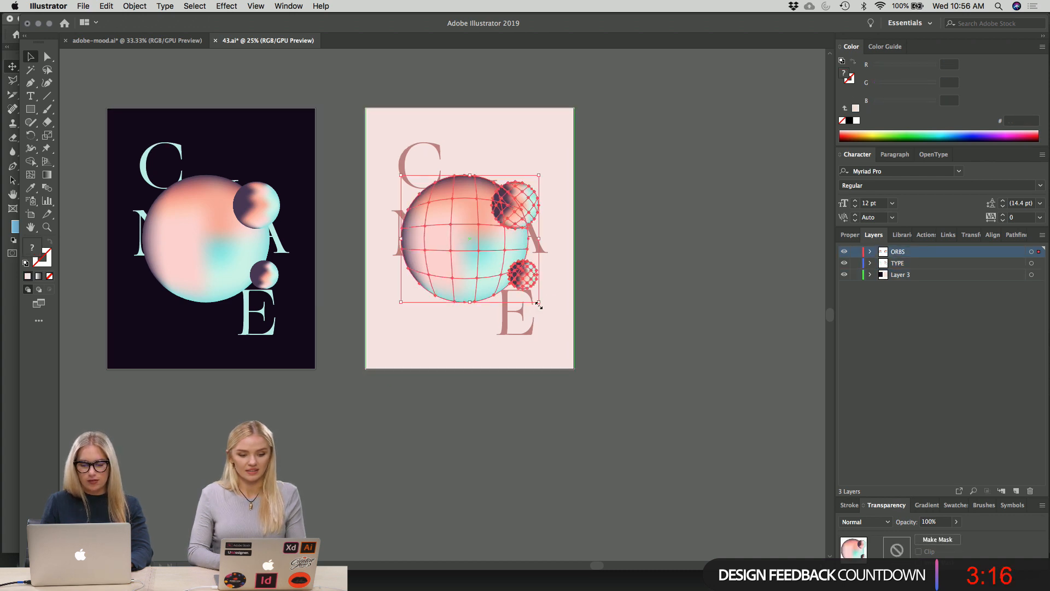
pyautogui.moveTo(538, 306); pyautogui.dragTo(553, 317)
pyautogui.click(635, 326)
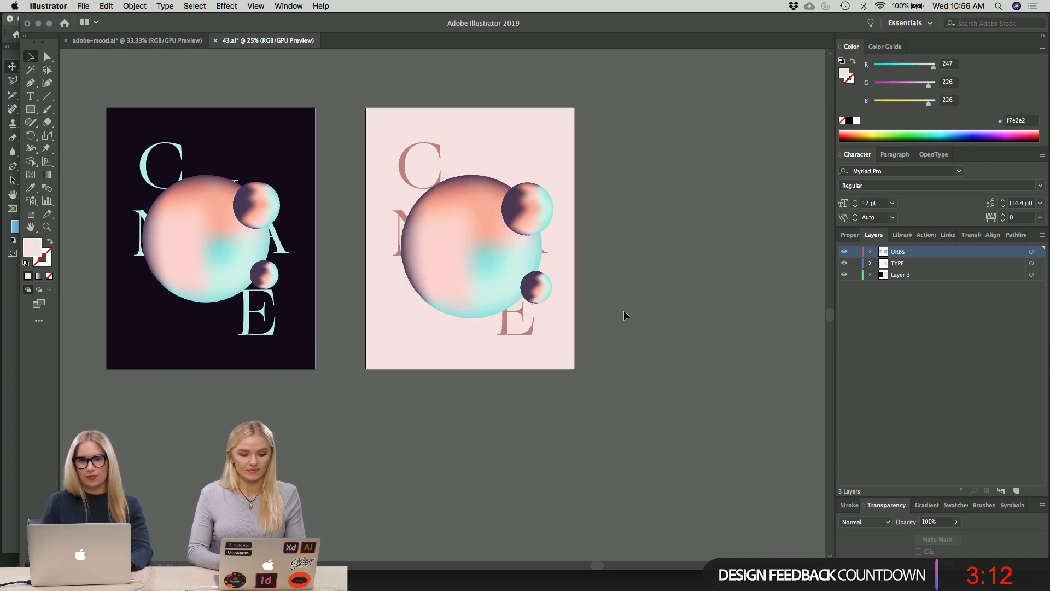
# - Centre the orb sphere group horizontally on the pink artboard with the Align options
pyautogui.click(482, 258)
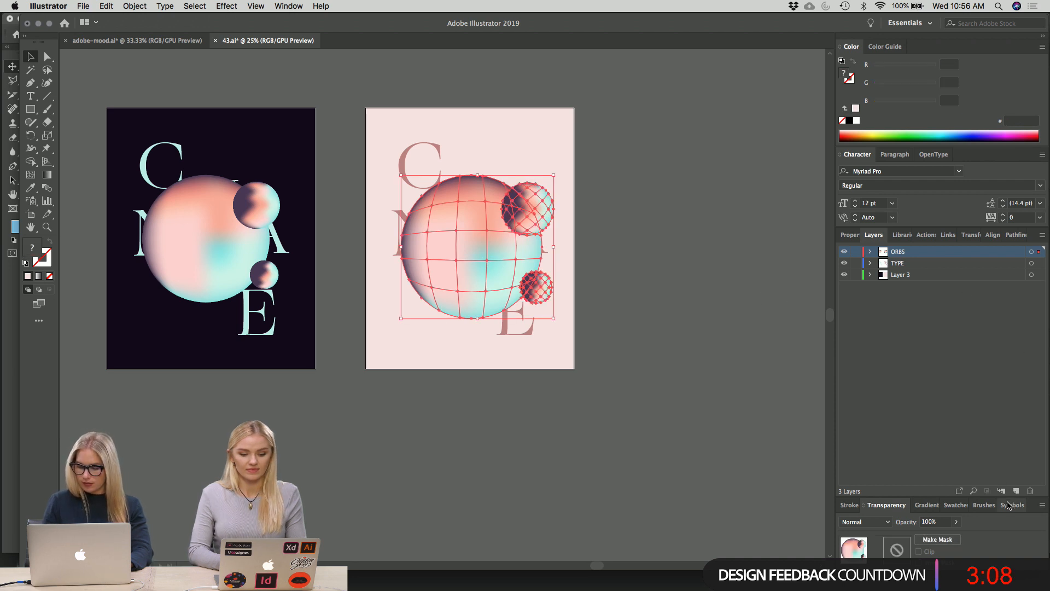
pyautogui.click(992, 235)
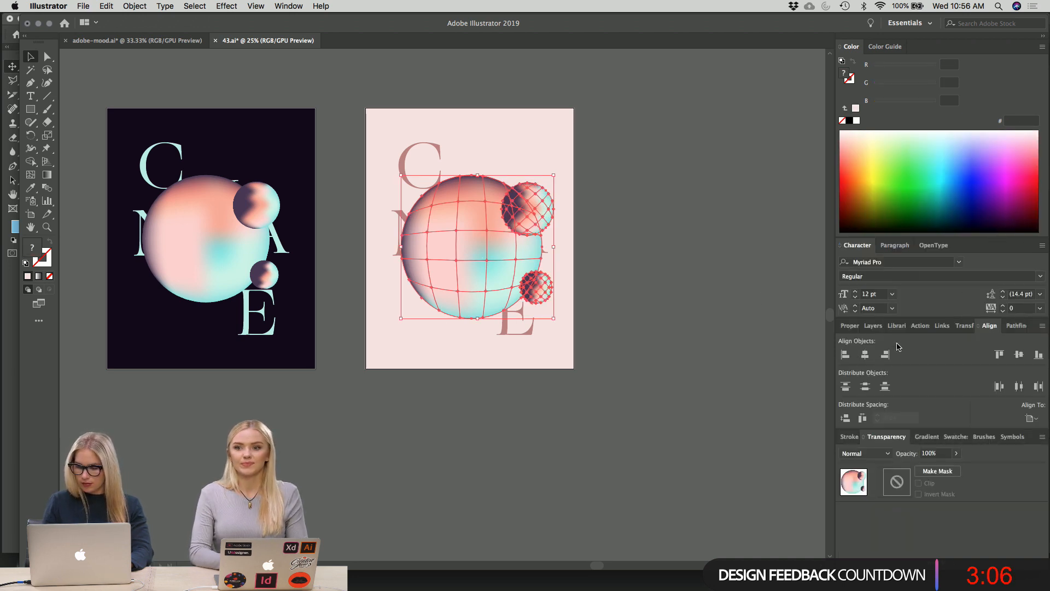
pyautogui.click(1021, 356)
pyautogui.click(713, 281)
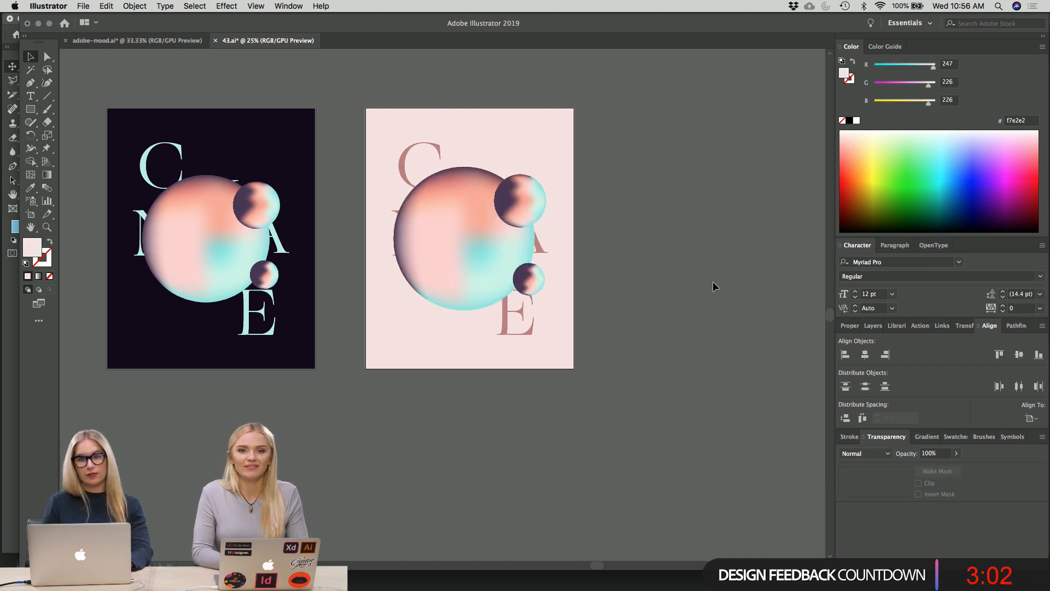
pyautogui.hotkey('ctrl', 'z')
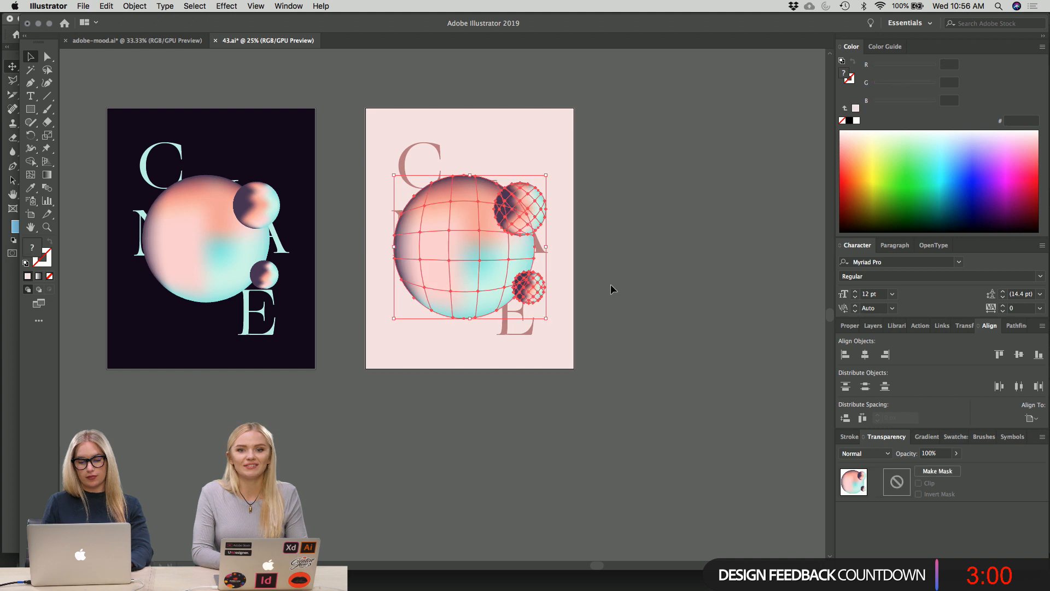
pyautogui.hotkey('ctrl', 'z')
pyautogui.click(480, 240)
pyautogui.hotkey('ctrl', 'shift', 'z')
pyautogui.hotkey('ctrl', 'shift', 'z')
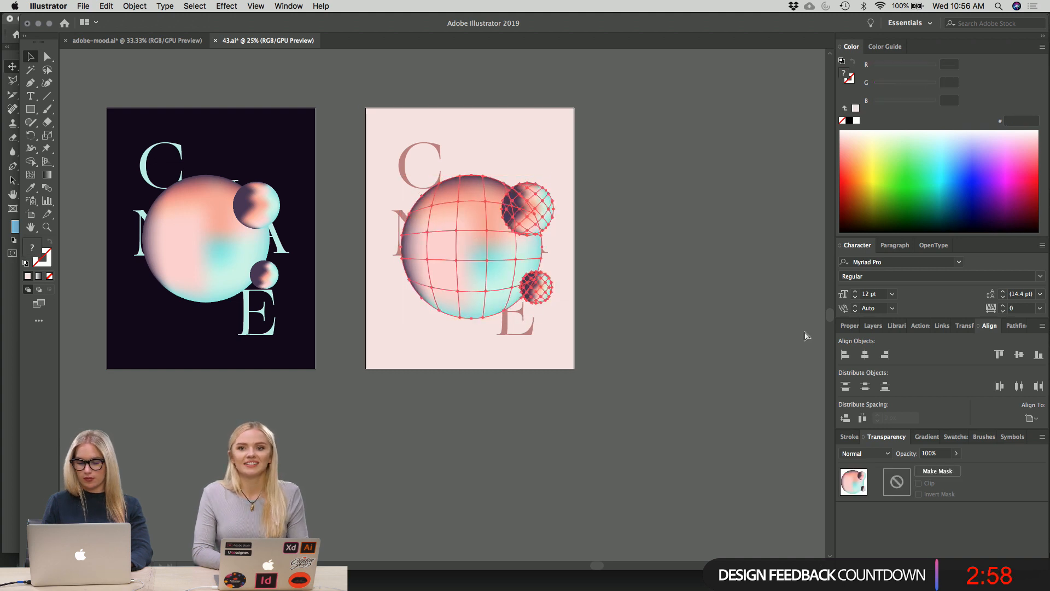
pyautogui.click(711, 307)
pyautogui.click(492, 260)
pyautogui.click(492, 260)
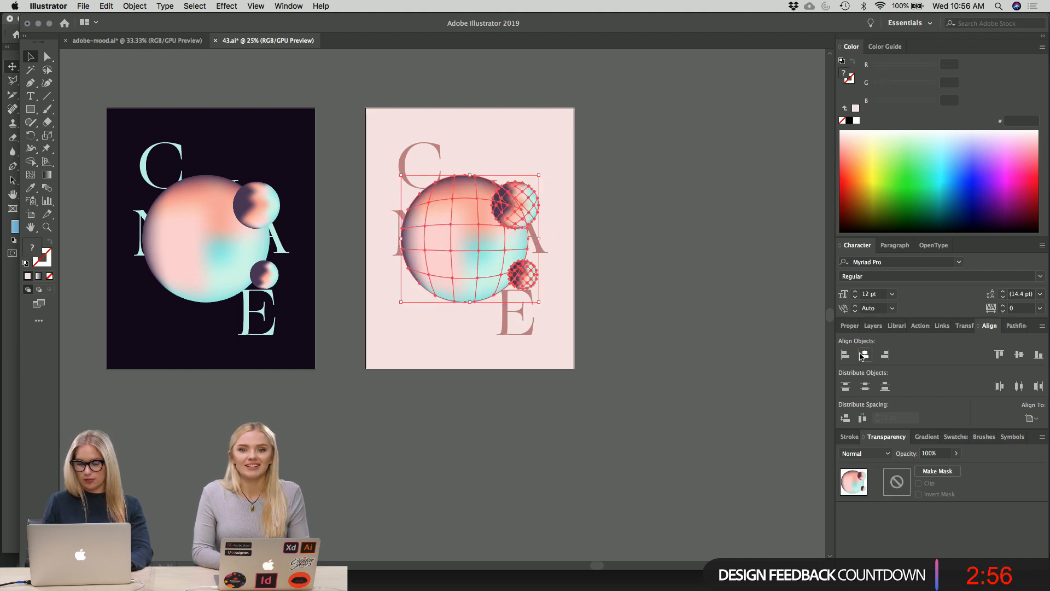
pyautogui.click(771, 317)
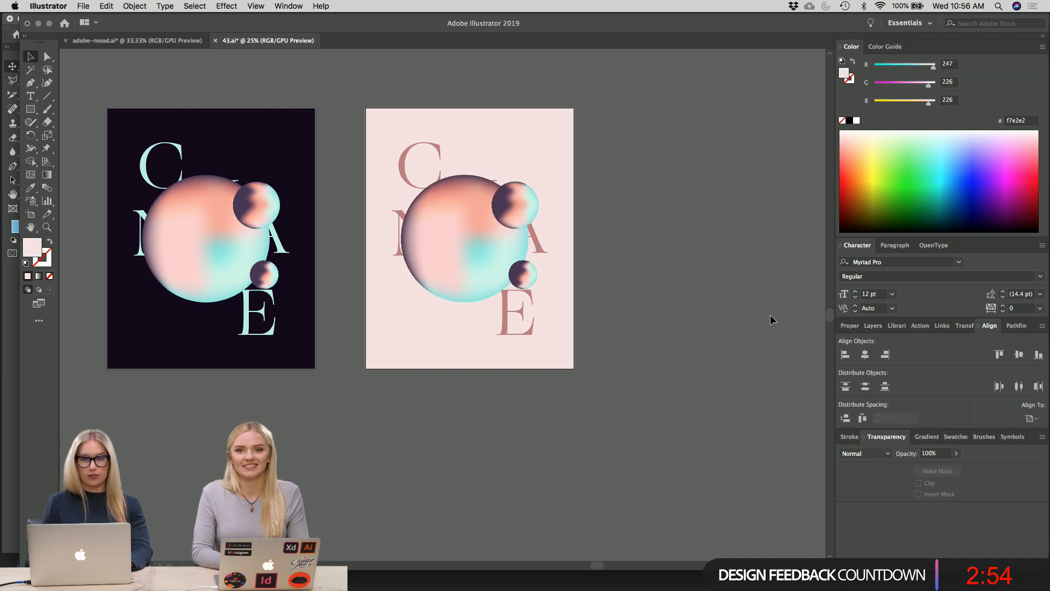
# - Shrink the CHANGE letter group proportionally to roughly 761 × 929 px
pyautogui.click(524, 320)
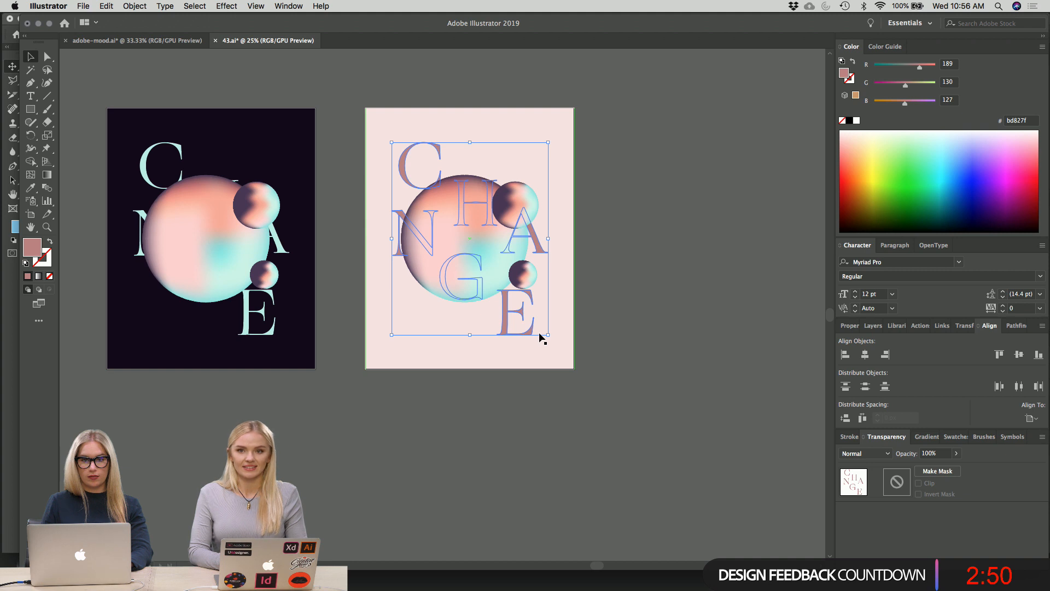
pyautogui.moveTo(541, 338); pyautogui.dragTo(530, 327)
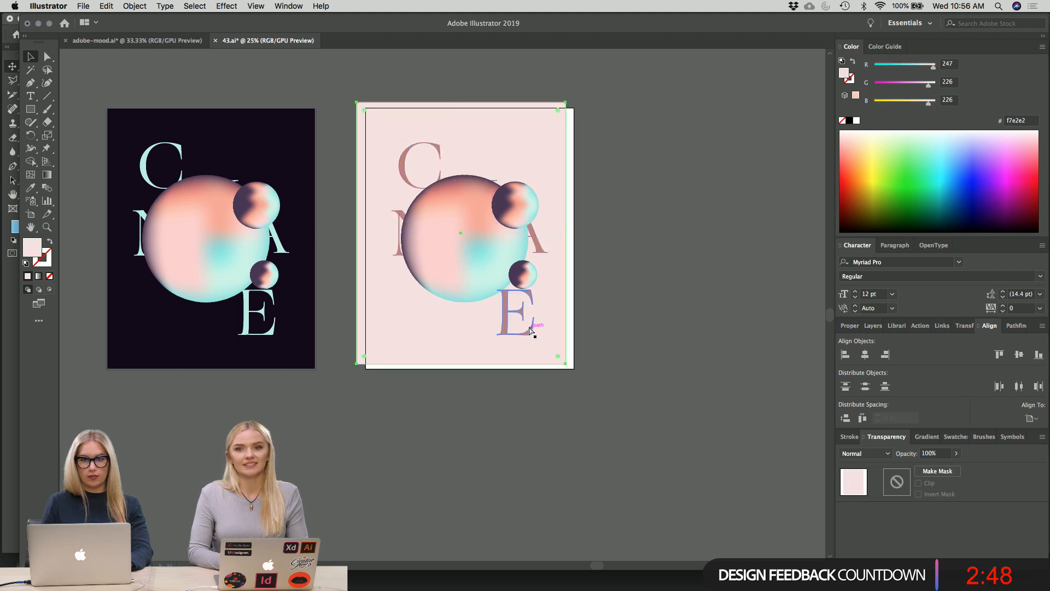
pyautogui.hotkey('ctrl', 'z')
pyautogui.click(661, 358)
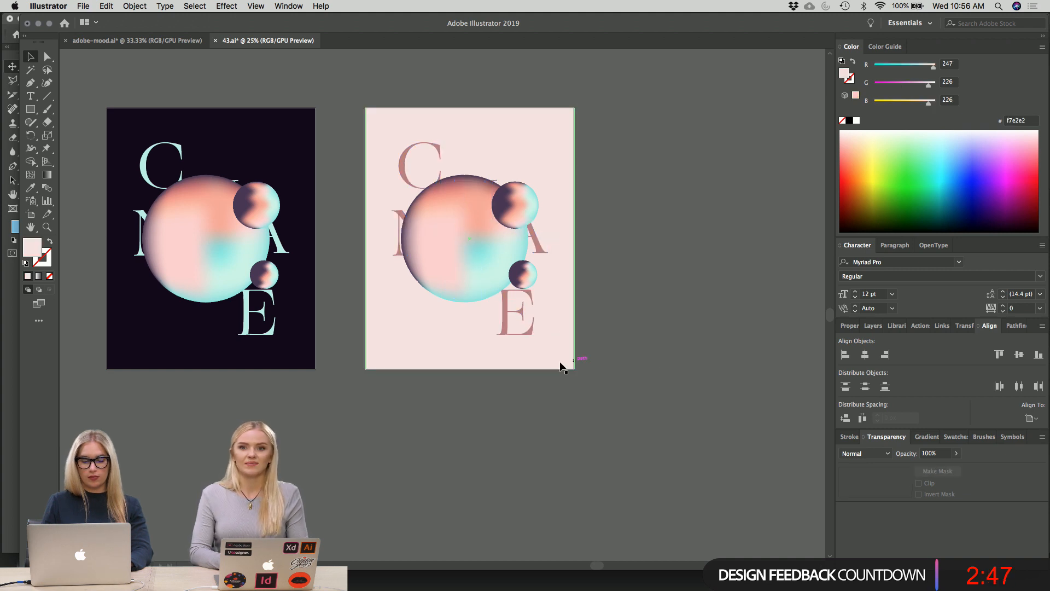
pyautogui.click(532, 328)
pyautogui.moveTo(547, 334); pyautogui.dragTo(537, 321)
# - Centre the CHANGE letters horizontally and vertically on the pink artboard
pyautogui.click(864, 354)
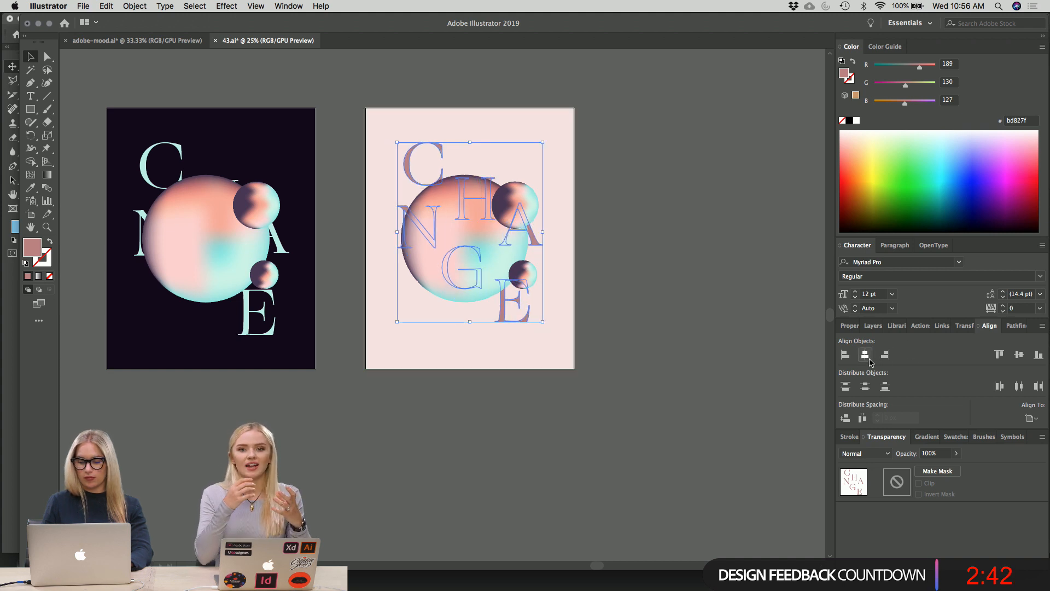
pyautogui.click(1019, 355)
pyautogui.click(728, 313)
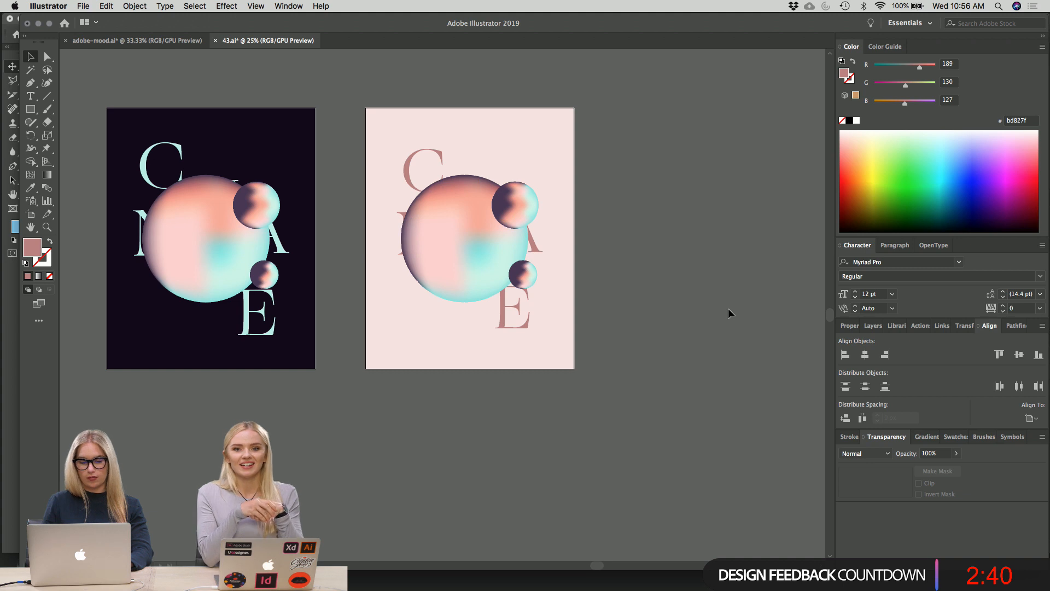
pyautogui.press('super+z')
pyautogui.press('super+z')
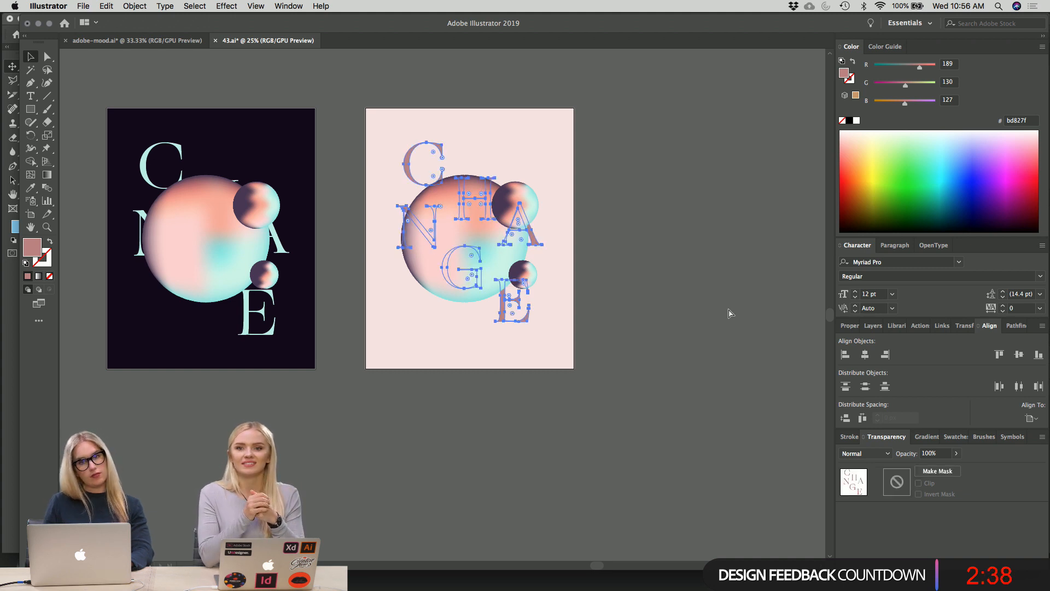
pyautogui.click(727, 312)
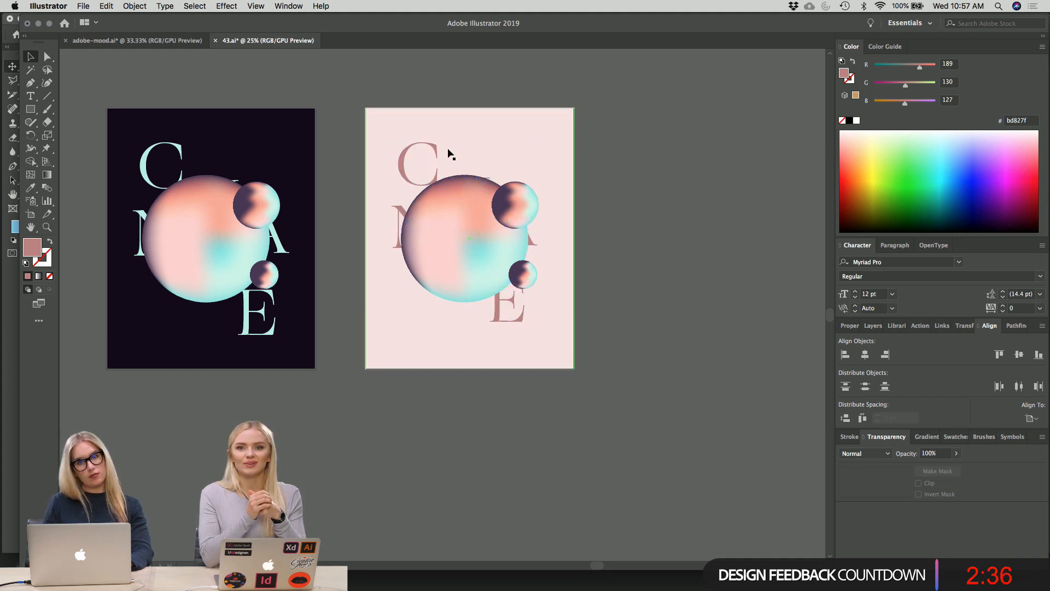
pyautogui.click(435, 153)
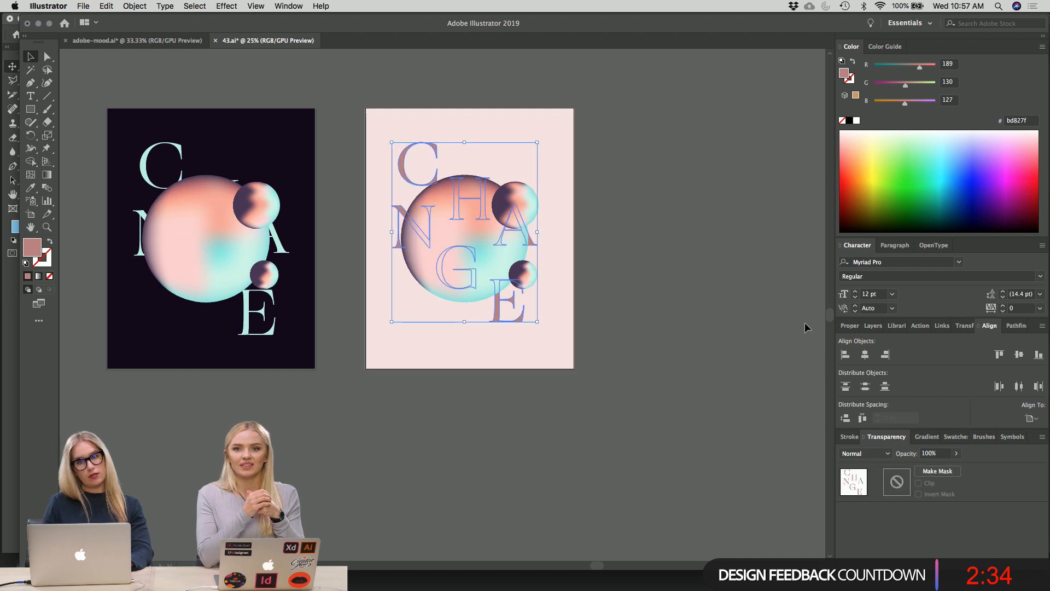
pyautogui.click(871, 354)
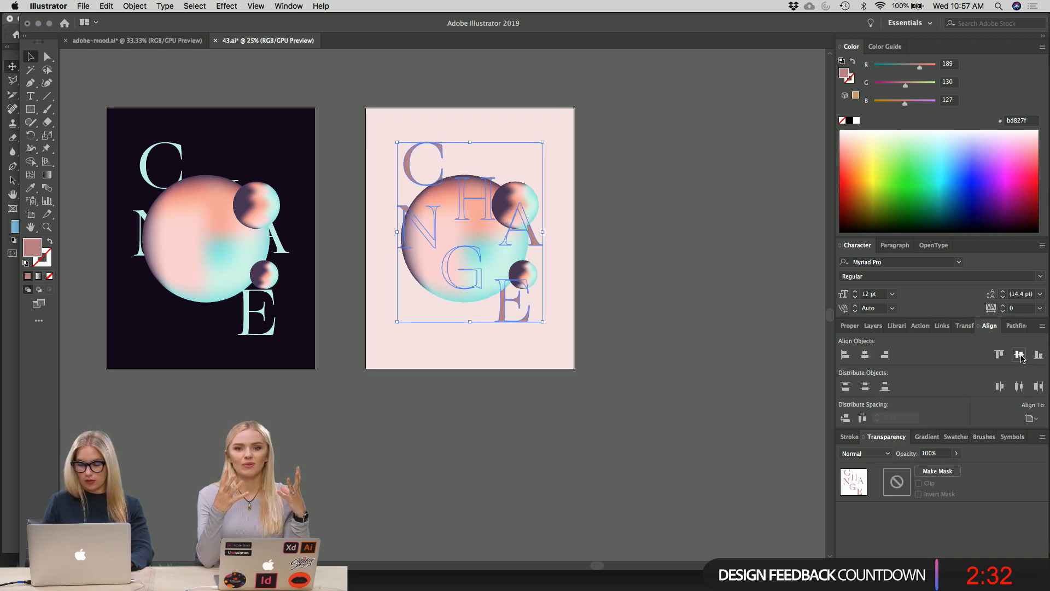
pyautogui.click(1019, 354)
pyautogui.click(726, 248)
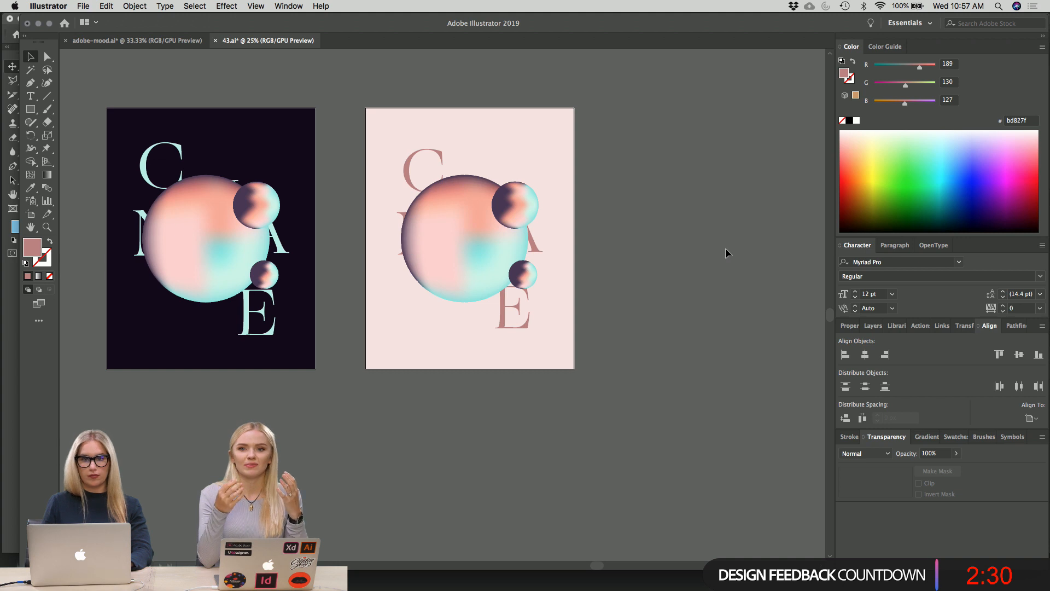
# - Move the gradient orb group off the pink artboard to the right
pyautogui.moveTo(473, 242); pyautogui.dragTo(674, 243)
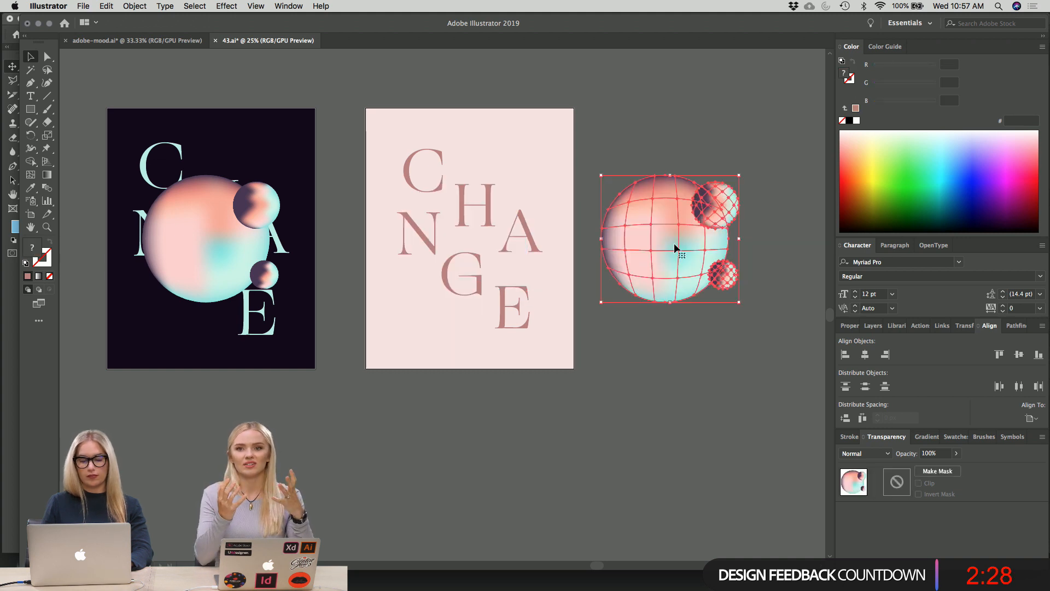
pyautogui.click(662, 392)
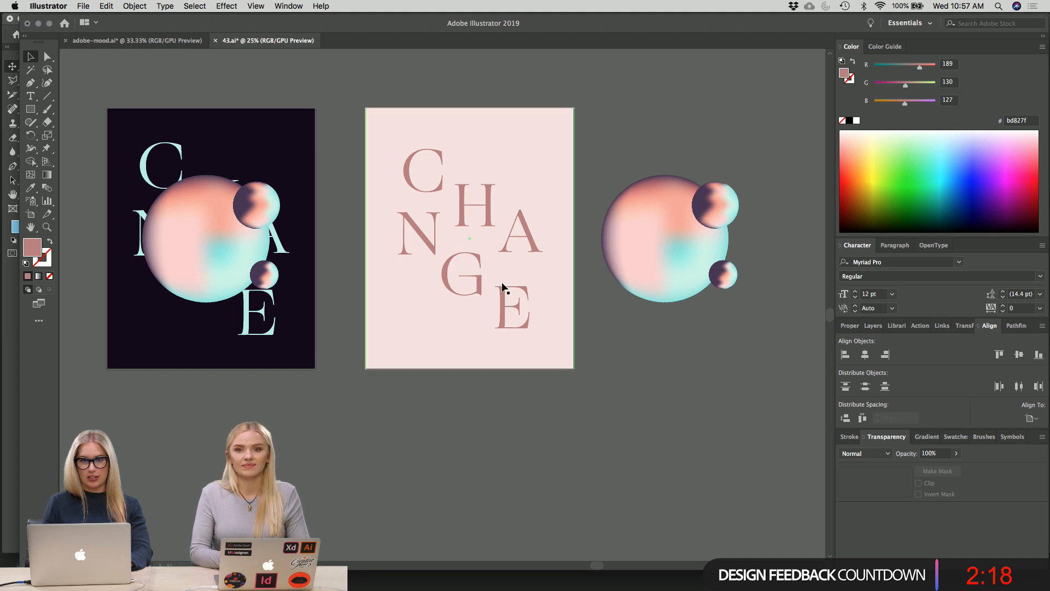
pyautogui.click(504, 241)
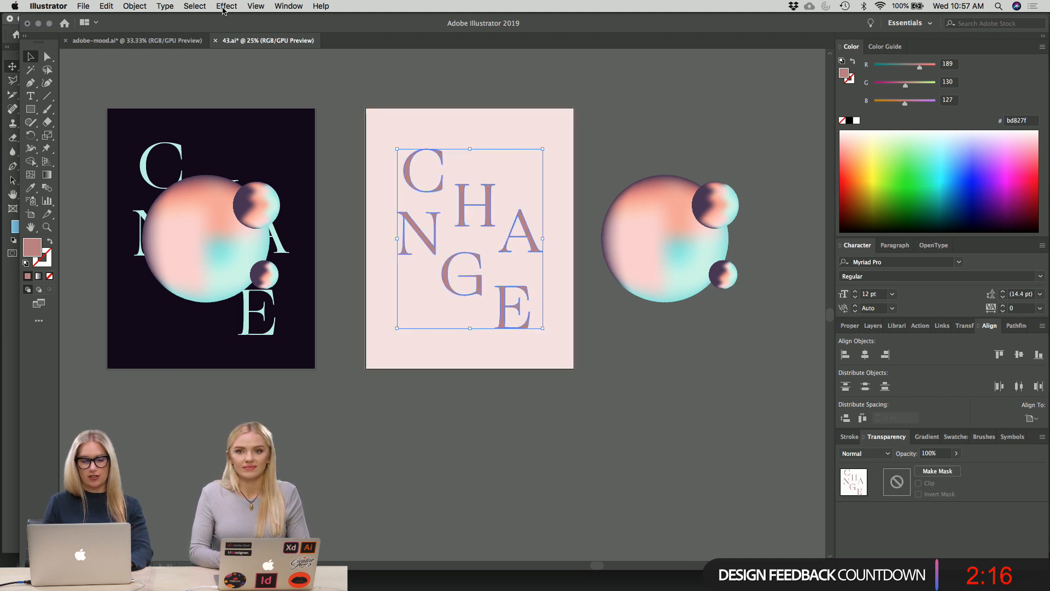
pyautogui.click(134, 6)
pyautogui.click(443, 98)
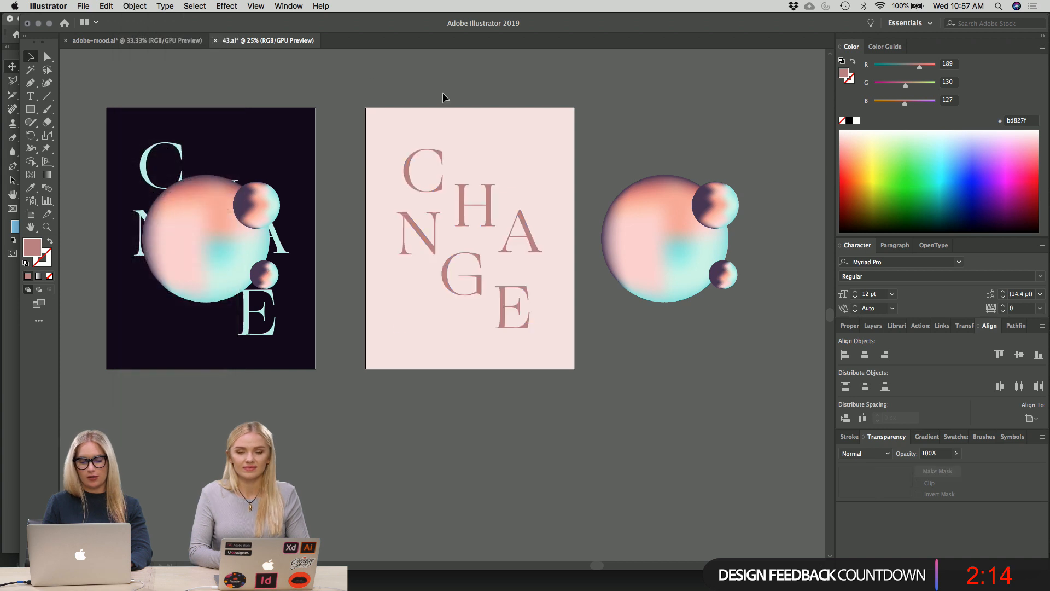
# - Zoom out to 12.5% to review the letters, then back in to 25%
pyautogui.press('super+minus')
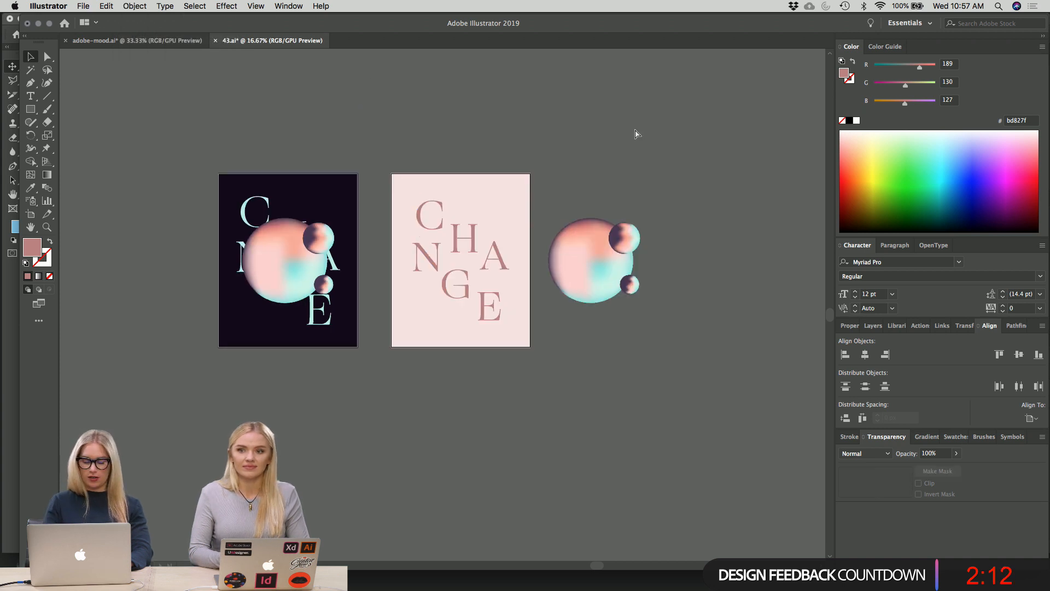
pyautogui.press('super+minus')
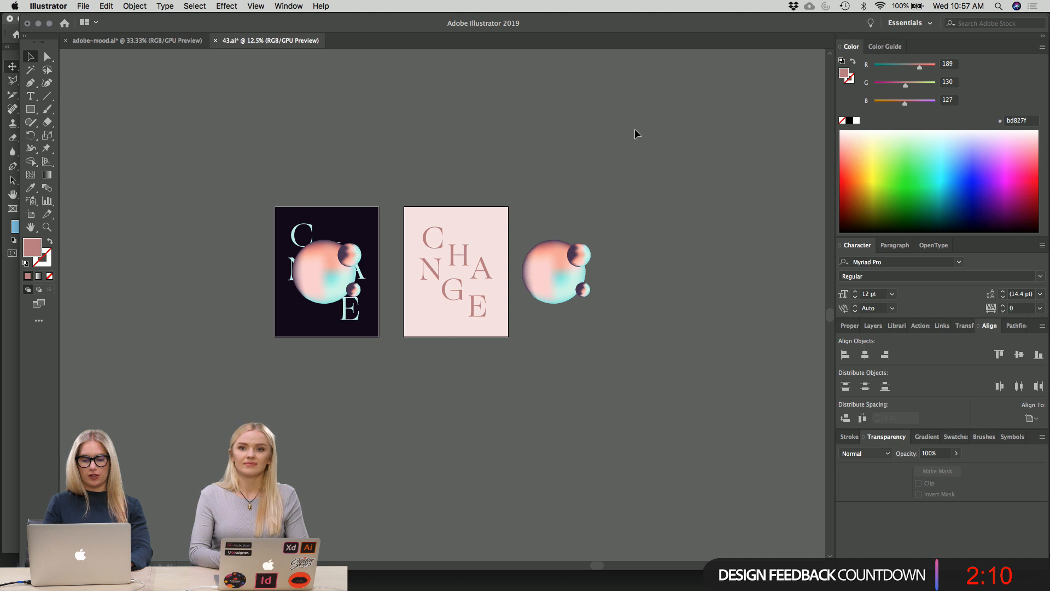
pyautogui.click(488, 271)
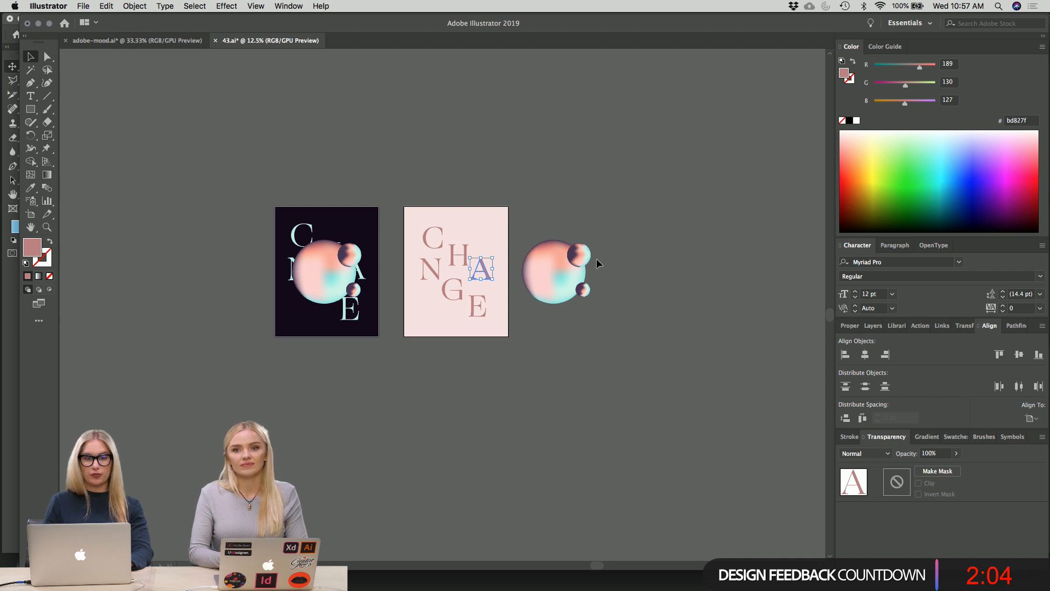
pyautogui.click(570, 194)
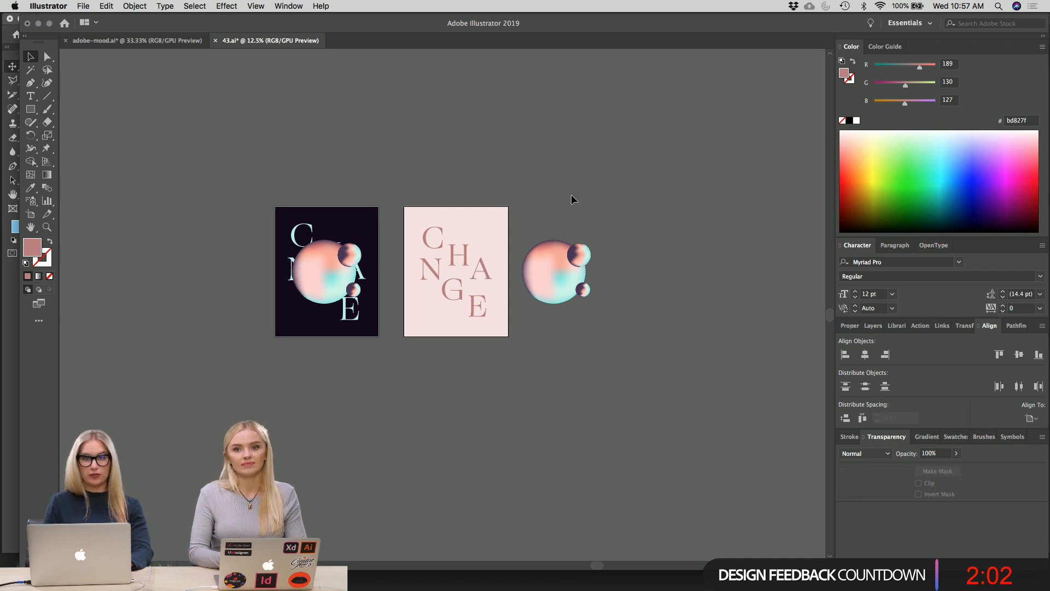
pyautogui.hscroll(-1, 572, 195)
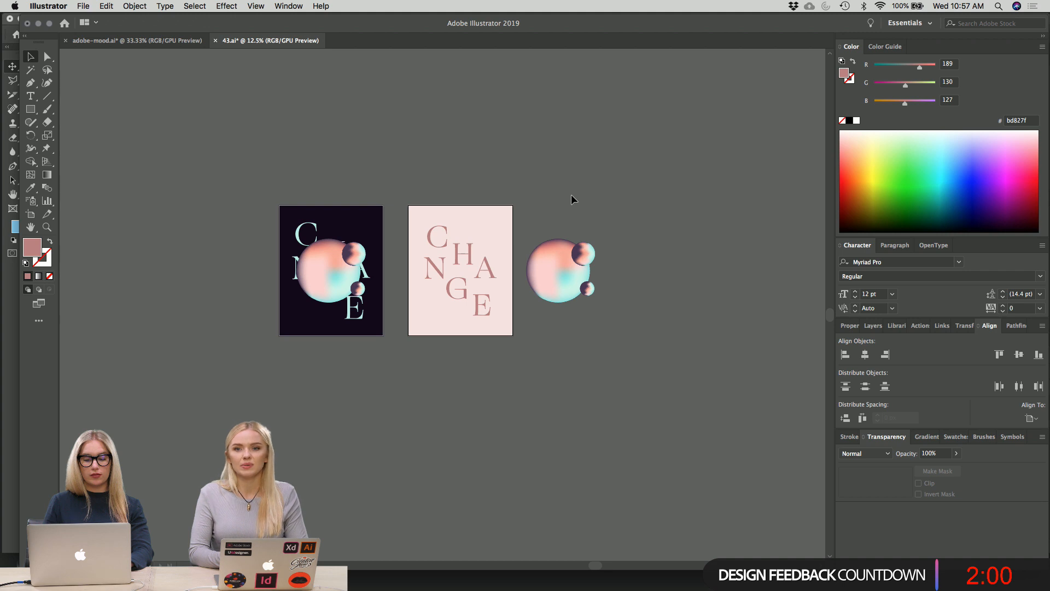
pyautogui.press('super+equal')
pyautogui.press('super+equal')
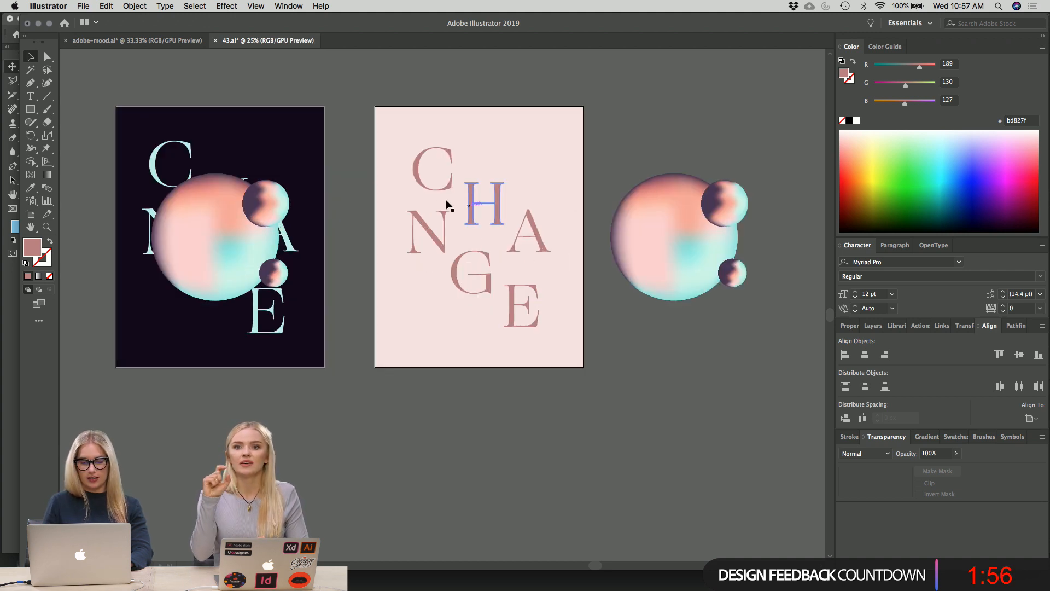
# - Nudge the bottom E a few pixels upward into the staggered layout
pyautogui.click(521, 287)
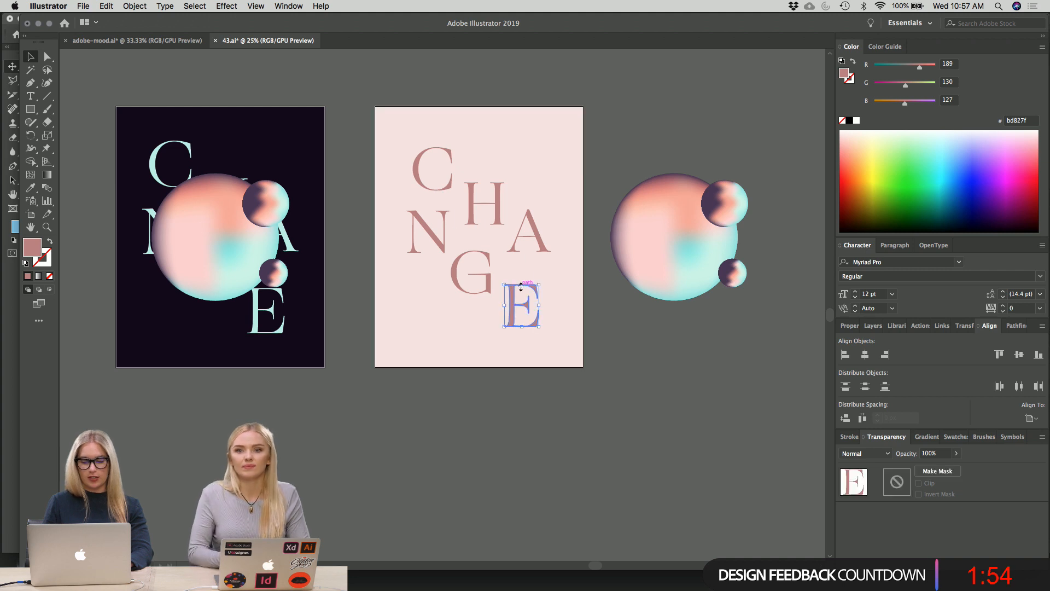
pyautogui.moveTo(521, 286); pyautogui.dragTo(521, 285)
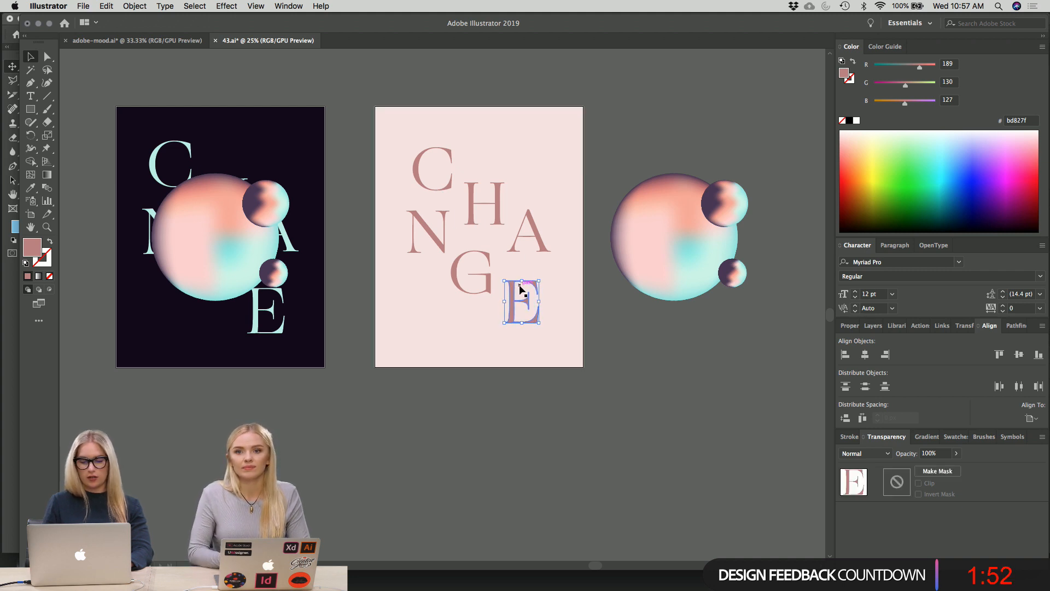
pyautogui.click(661, 362)
pyautogui.hscroll(2, 661, 362)
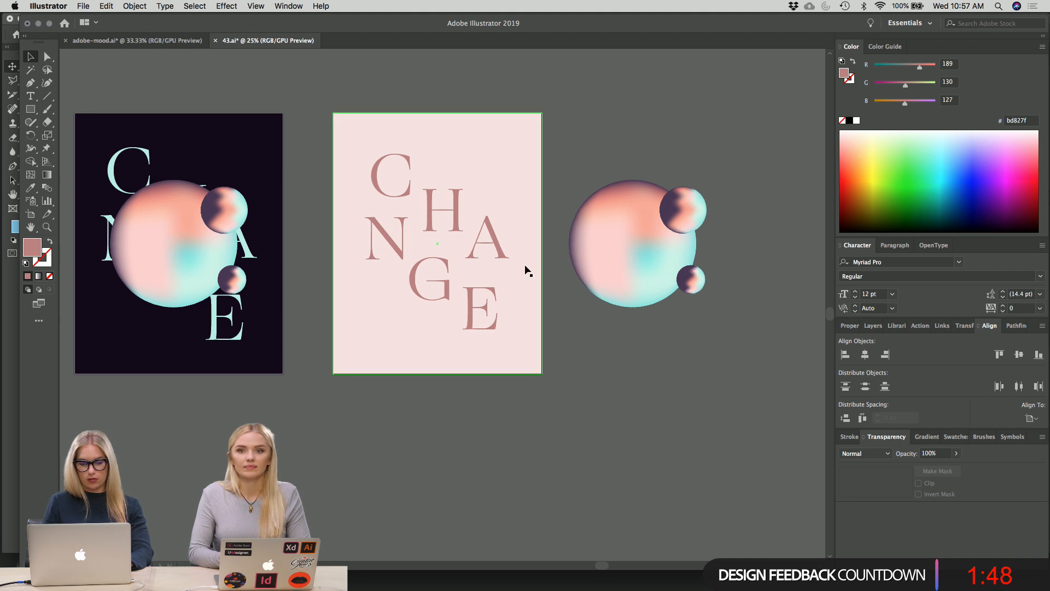
pyautogui.click(494, 289)
pyautogui.moveTo(493, 285); pyautogui.dragTo(495, 283)
pyautogui.click(566, 355)
pyautogui.hscroll(2, 567, 356)
pyautogui.scroll(1, 567, 356)
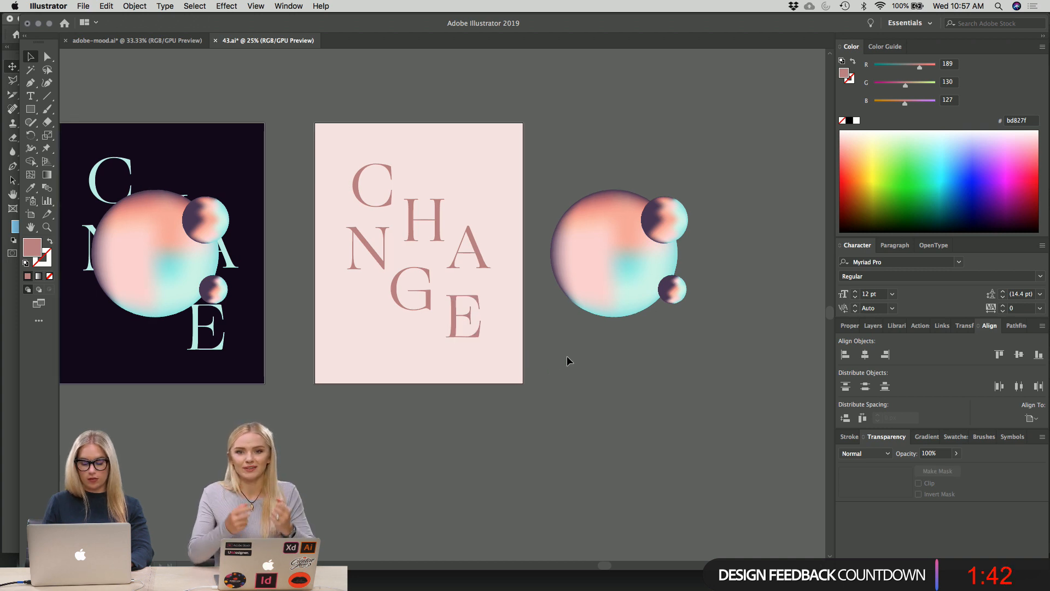
# - Draw a spacer rectangle near the C, redrawing it after an undo
pyautogui.press('m')
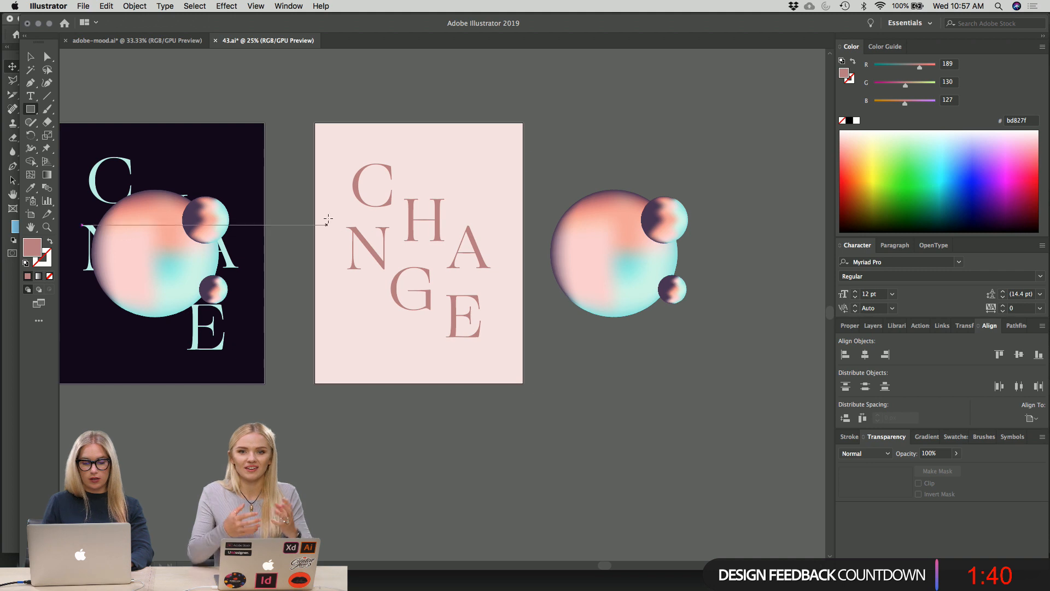
pyautogui.moveTo(336, 207); pyautogui.dragTo(407, 236)
pyautogui.press('v')
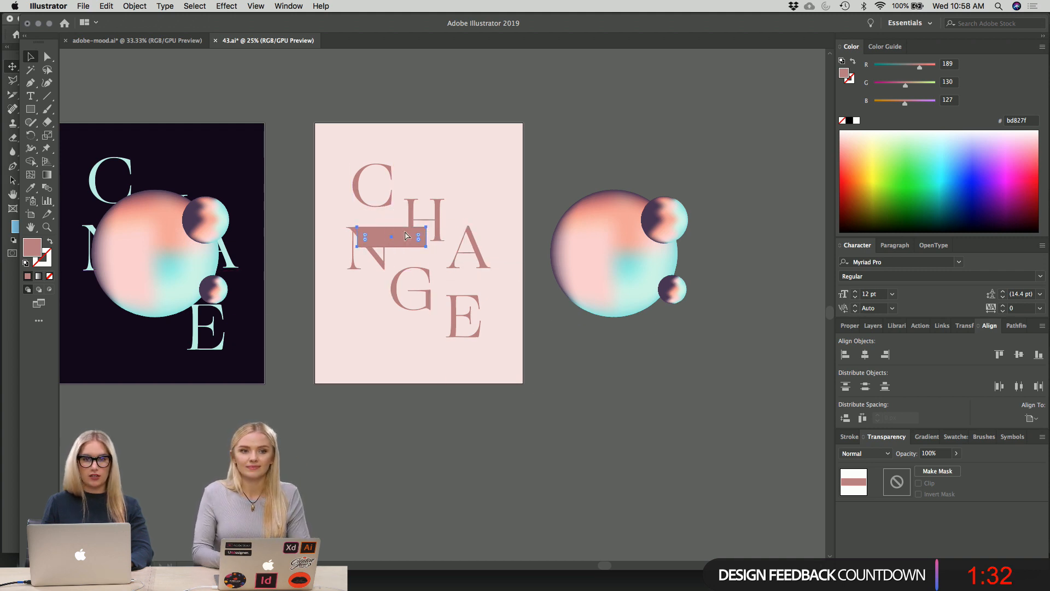
pyautogui.hotkey('ctrl', 'z')
pyautogui.hotkey('ctrl', 'z')
pyautogui.press('m')
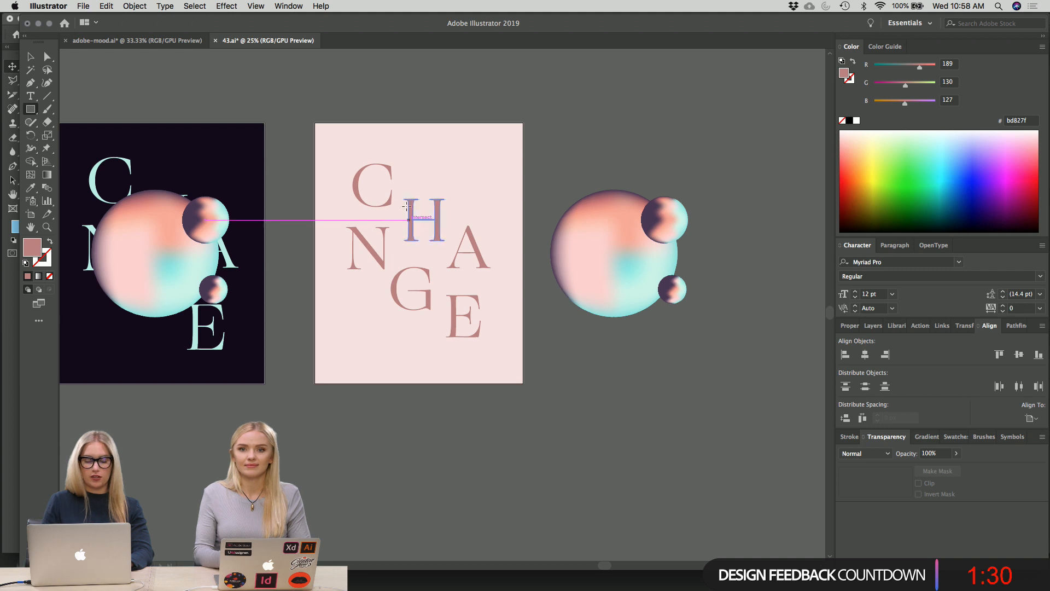
pyautogui.moveTo(319, 207); pyautogui.dragTo(489, 273)
pyautogui.press('v')
pyautogui.rightClick(567, 353)
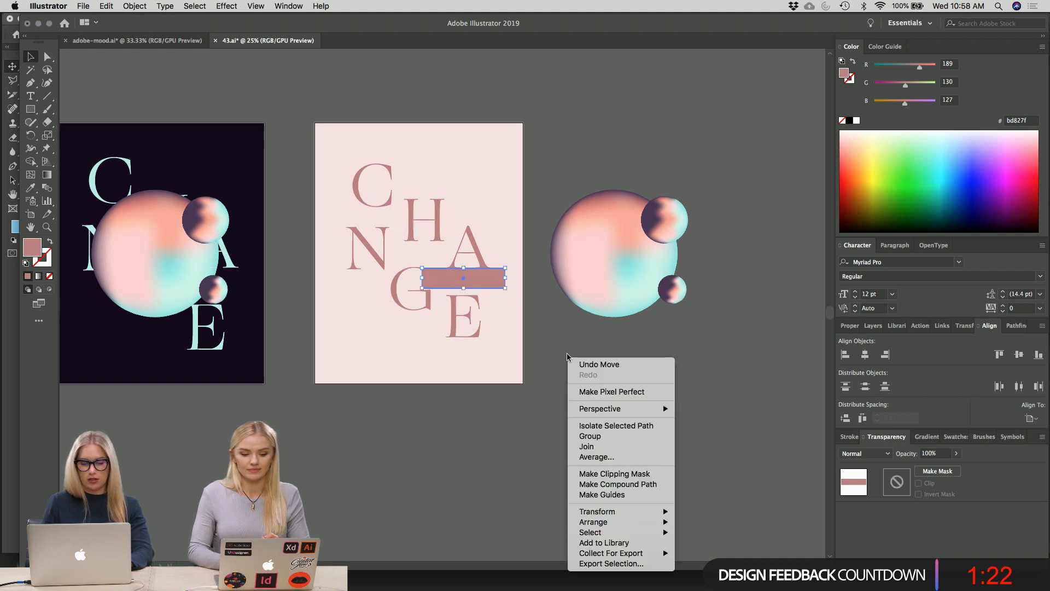
pyautogui.click(537, 323)
pyautogui.click(537, 324)
# - Place the spacer between N and A to compare gaps, and nudge the G up and right
pyautogui.click(476, 302)
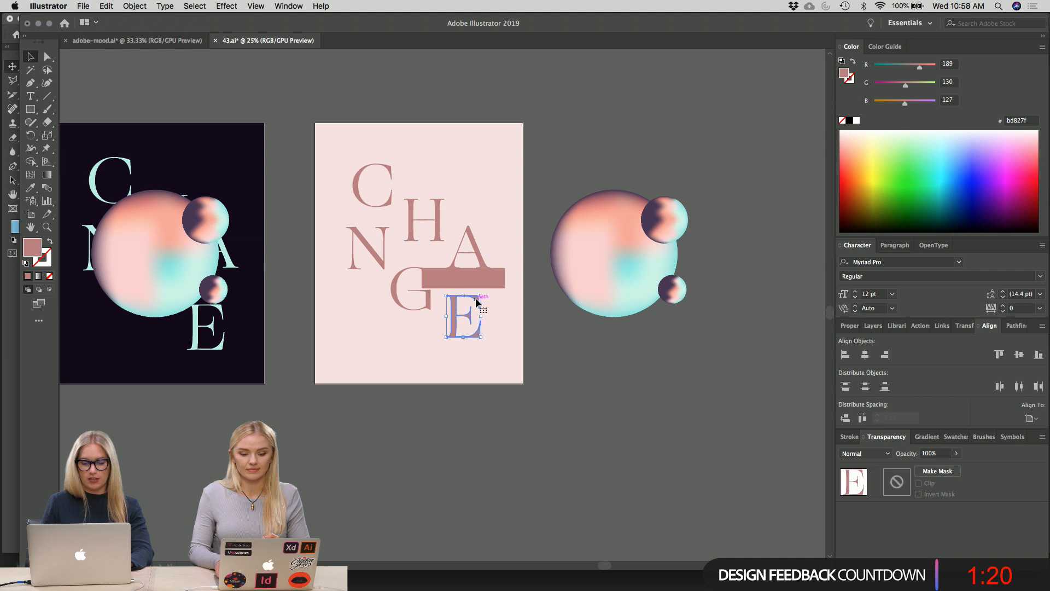
pyautogui.click(598, 370)
pyautogui.click(490, 277)
pyautogui.moveTo(489, 277); pyautogui.dragTo(452, 250)
pyautogui.click(412, 281)
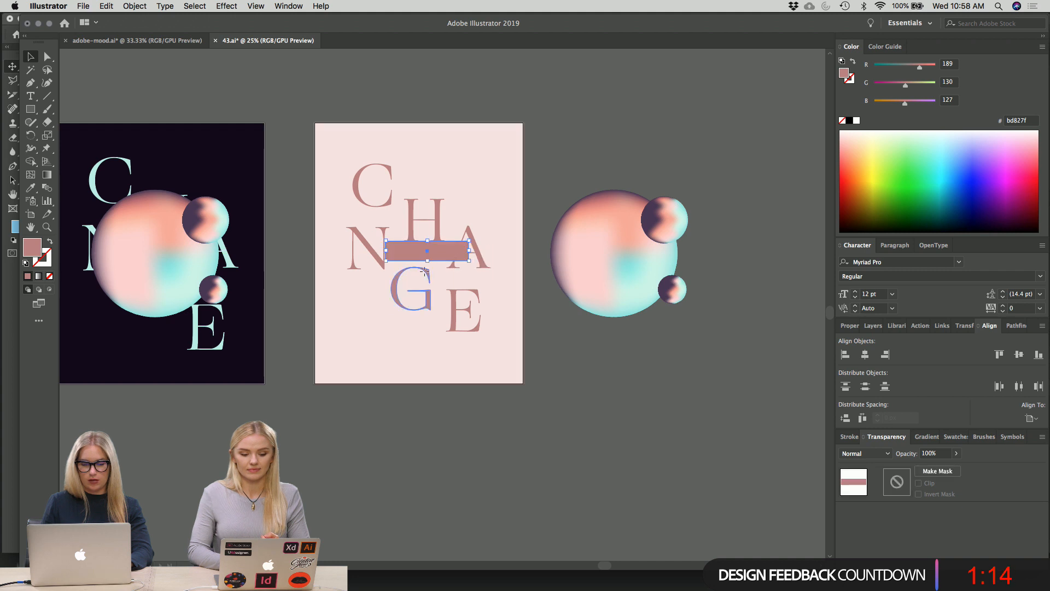
pyautogui.hotkey('shift', 'Up')
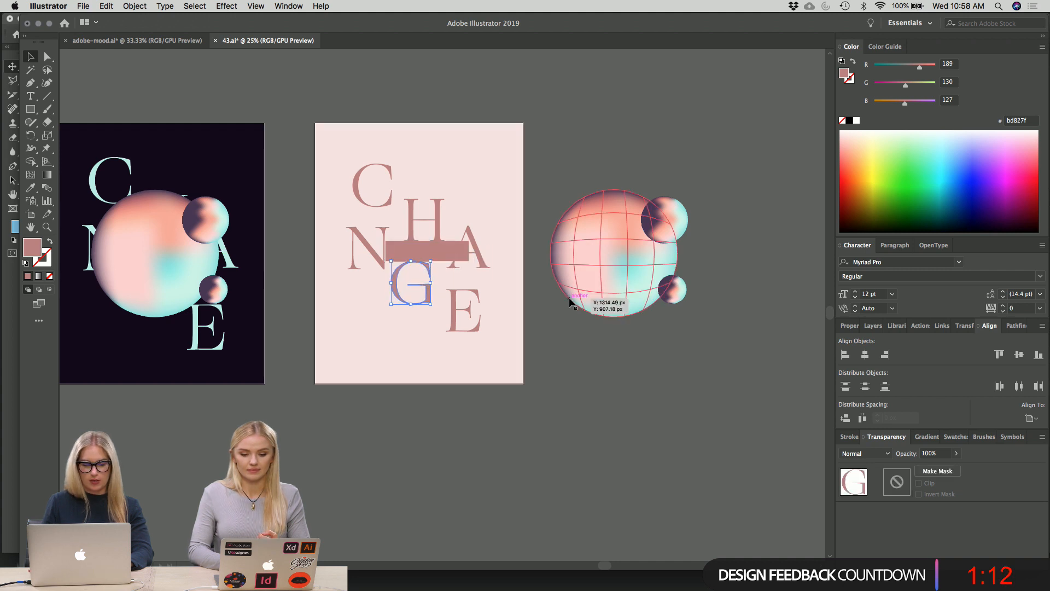
pyautogui.hotkey('shift', 'Right')
pyautogui.hotkey('shift', 'Right')
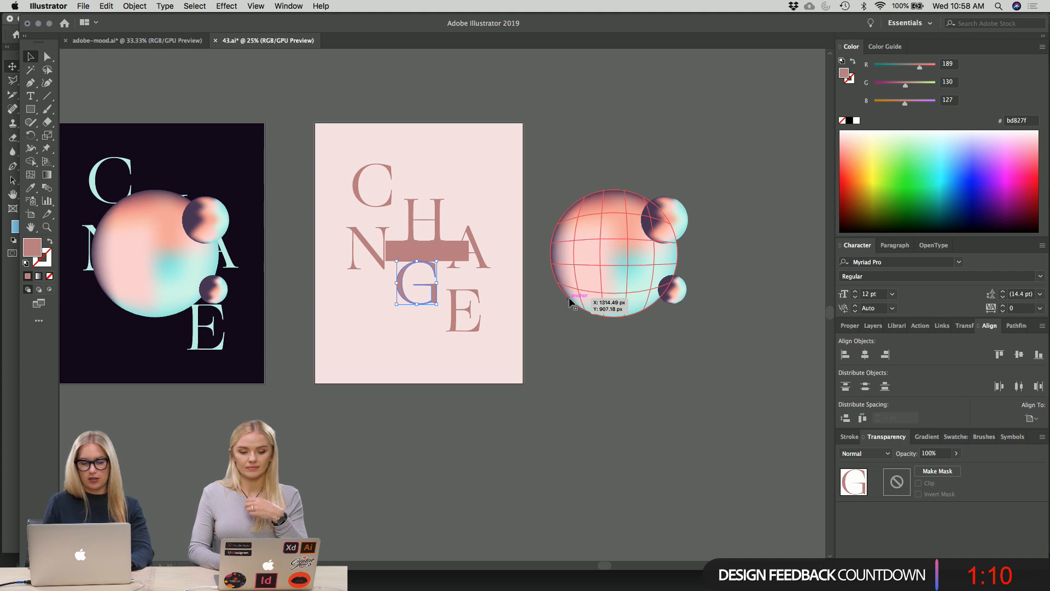
pyautogui.click(619, 389)
# - Park the spacer rectangle below the pink poster and zoom out to all artboards
pyautogui.moveTo(444, 250); pyautogui.dragTo(431, 441)
pyautogui.rightClick(577, 472)
pyautogui.click(429, 282)
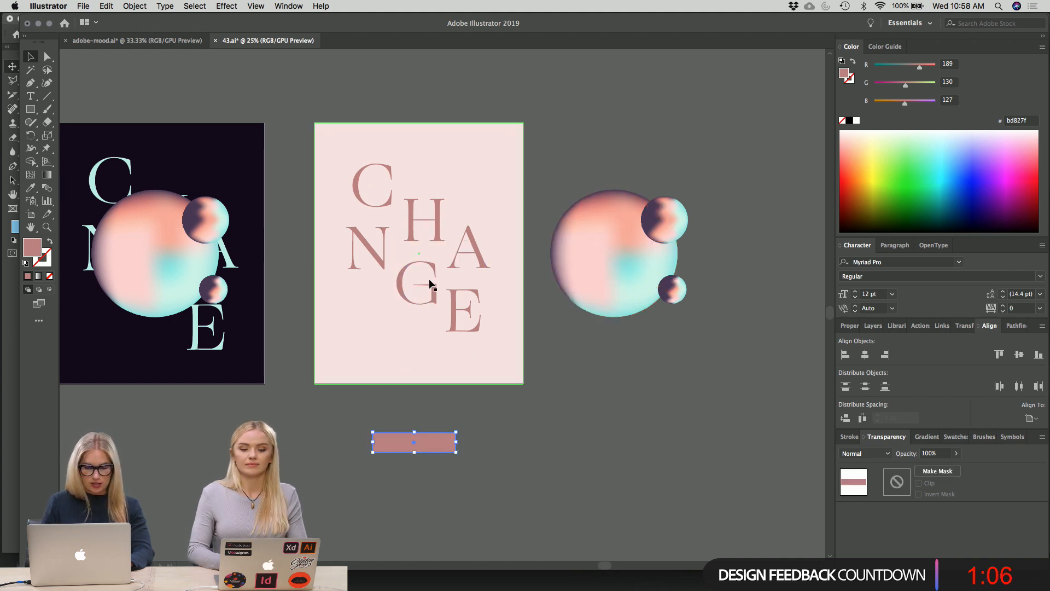
pyautogui.click(429, 283)
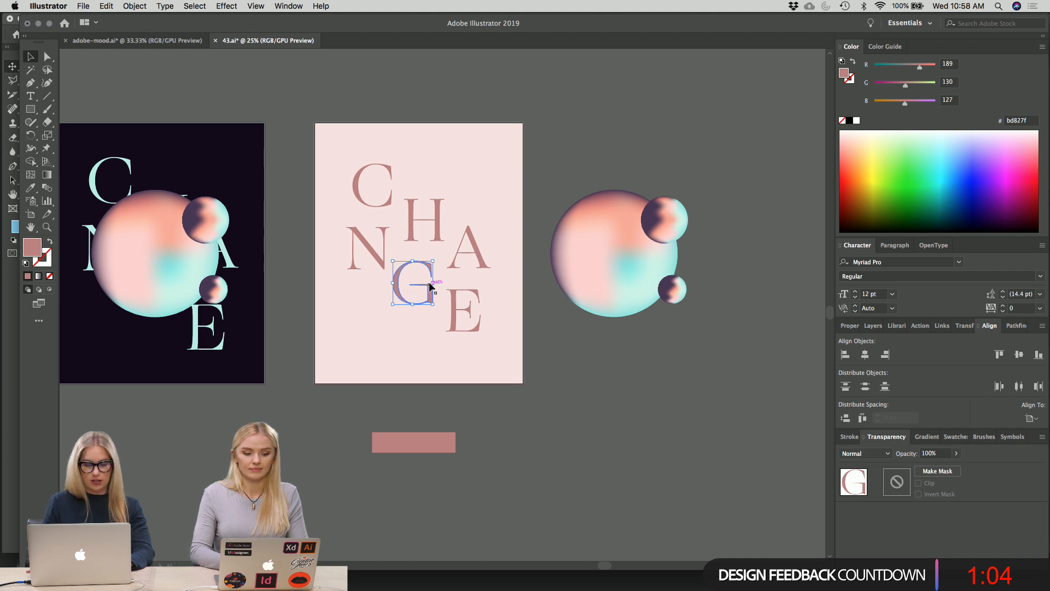
pyautogui.click(584, 426)
pyautogui.scroll(-1, 582, 427)
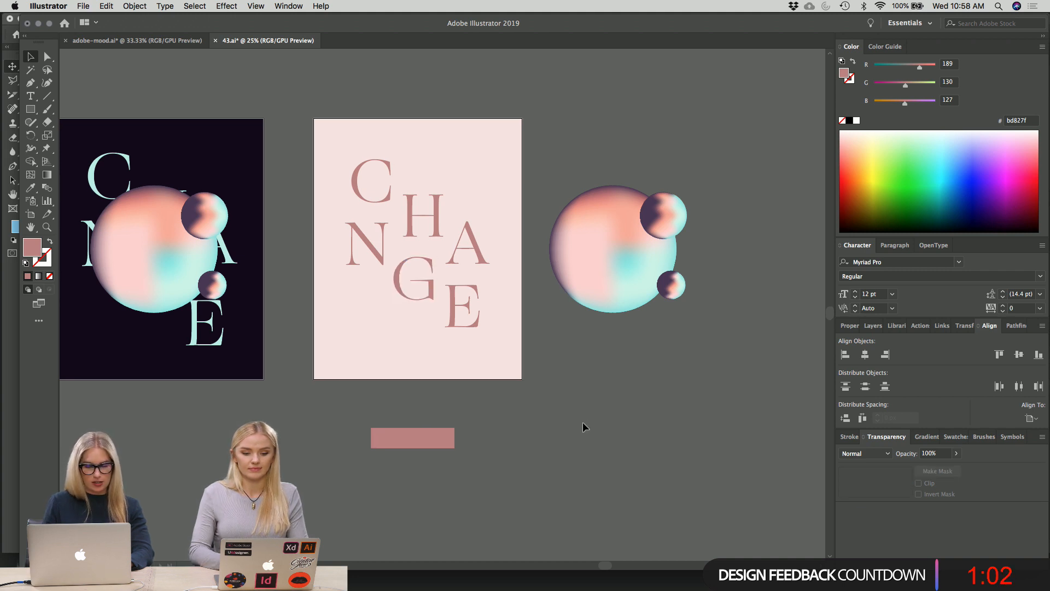
pyautogui.press('super+minus')
pyautogui.press('super+minus')
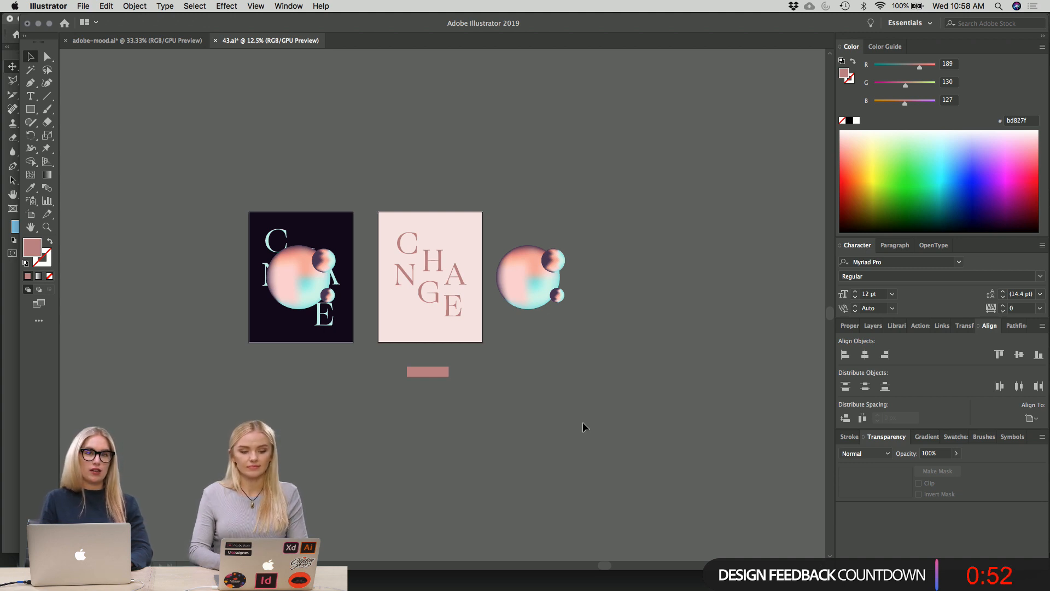
pyautogui.press('super+equal')
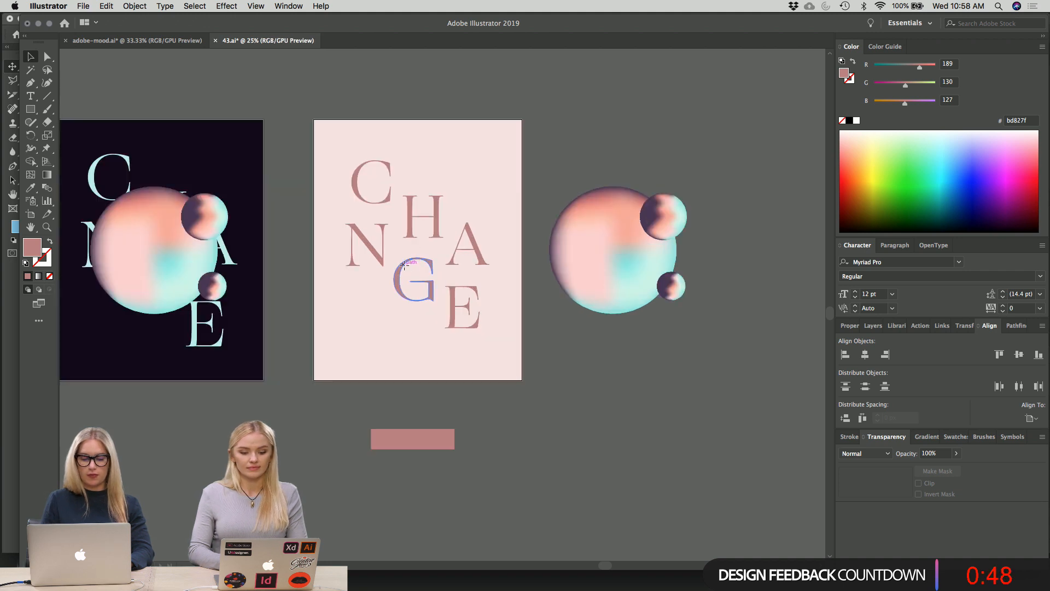
pyautogui.click(412, 275)
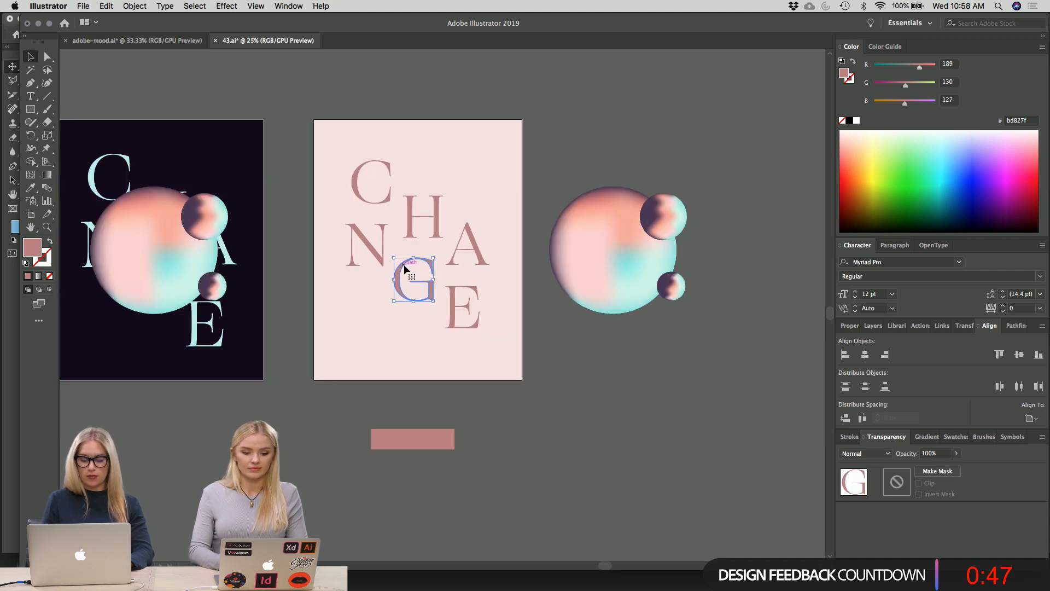
pyautogui.click(562, 202)
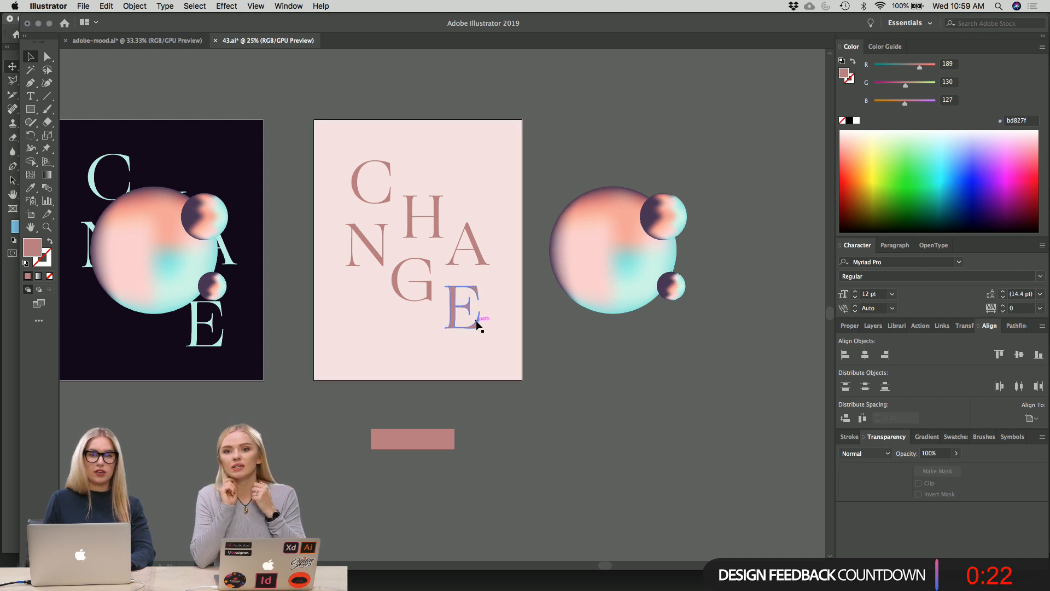
pyautogui.click(429, 297)
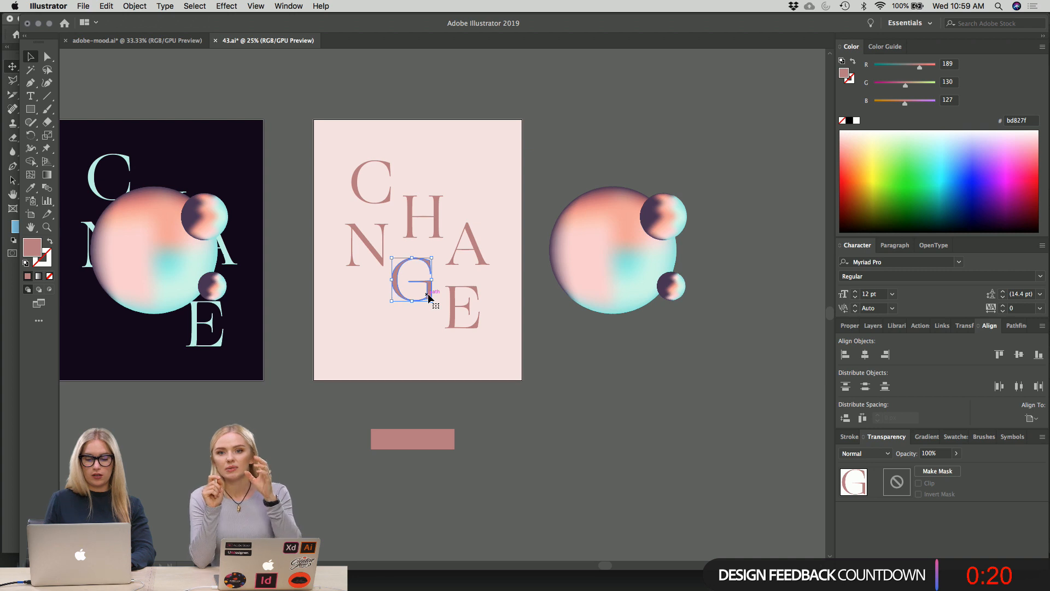
pyautogui.click(624, 380)
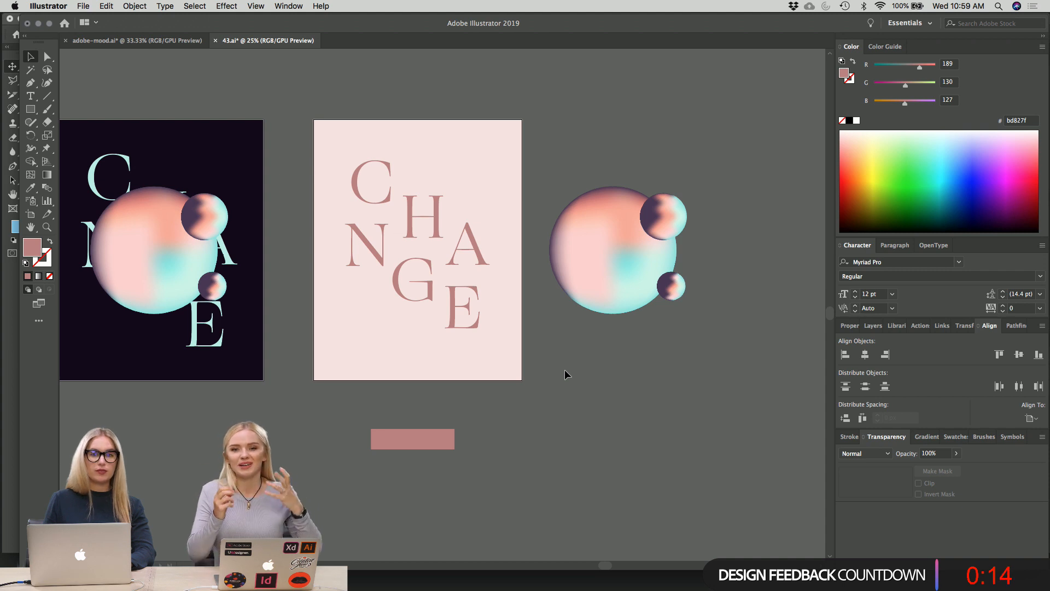
# - Shift the bottom E slightly up-right and check the G and E placement
pyautogui.scroll(-1, 563, 370)
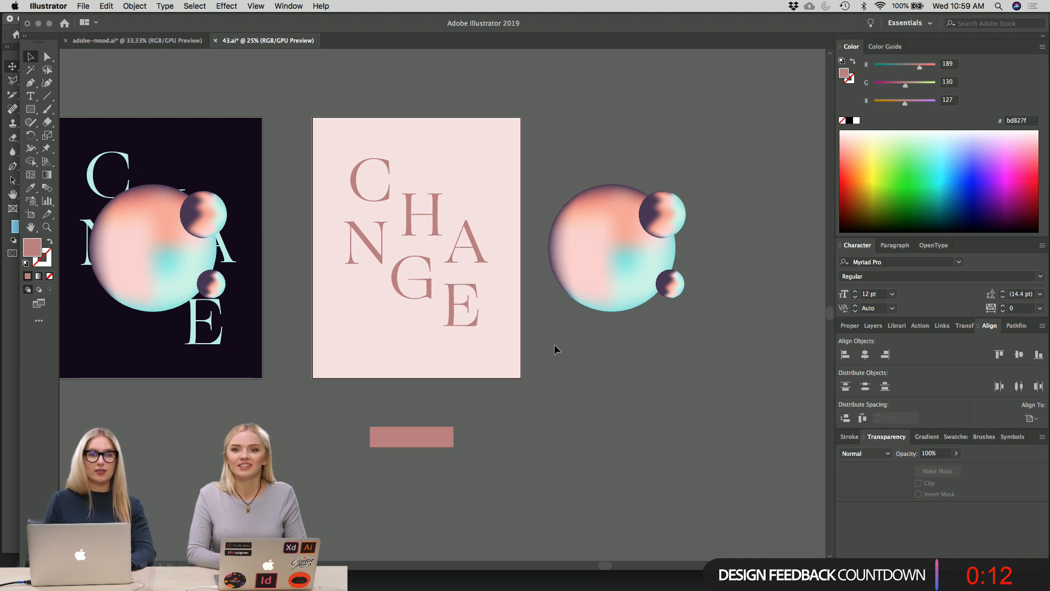
pyautogui.click(463, 308)
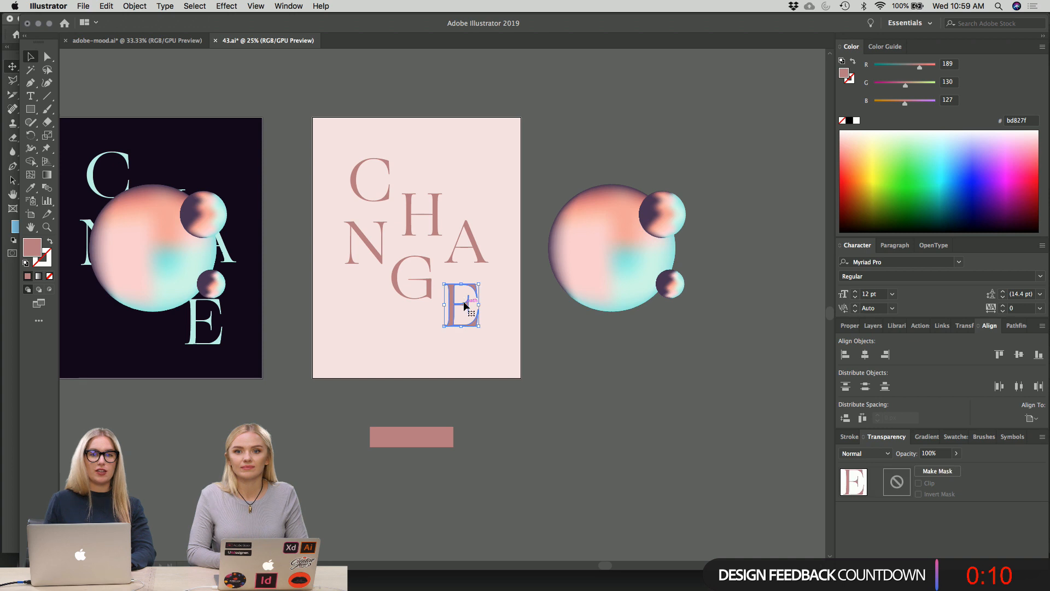
pyautogui.moveTo(464, 307); pyautogui.dragTo(467, 302)
pyautogui.click(611, 403)
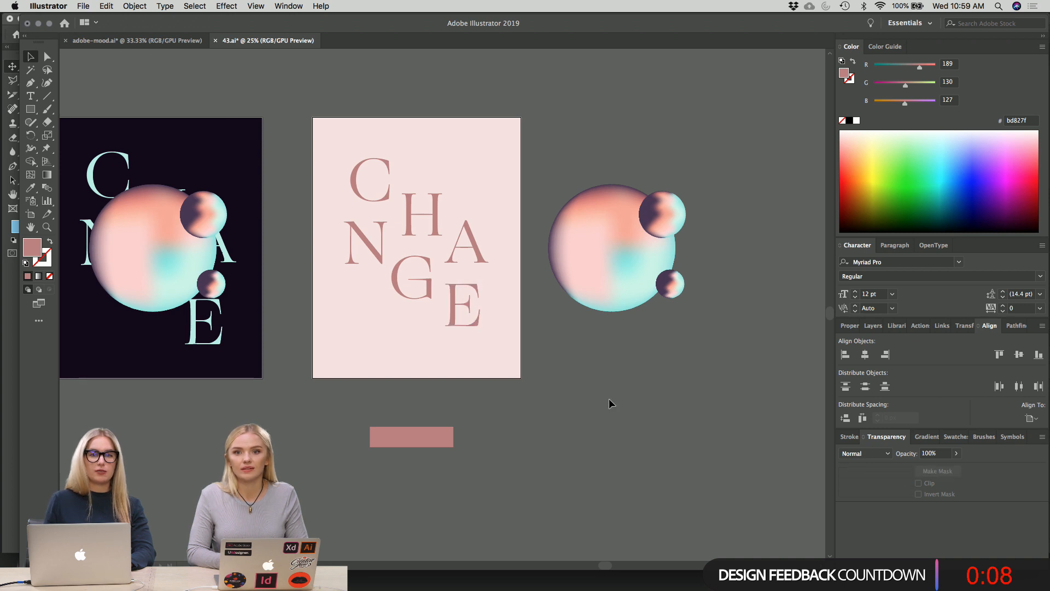
pyautogui.scroll(2, 610, 403)
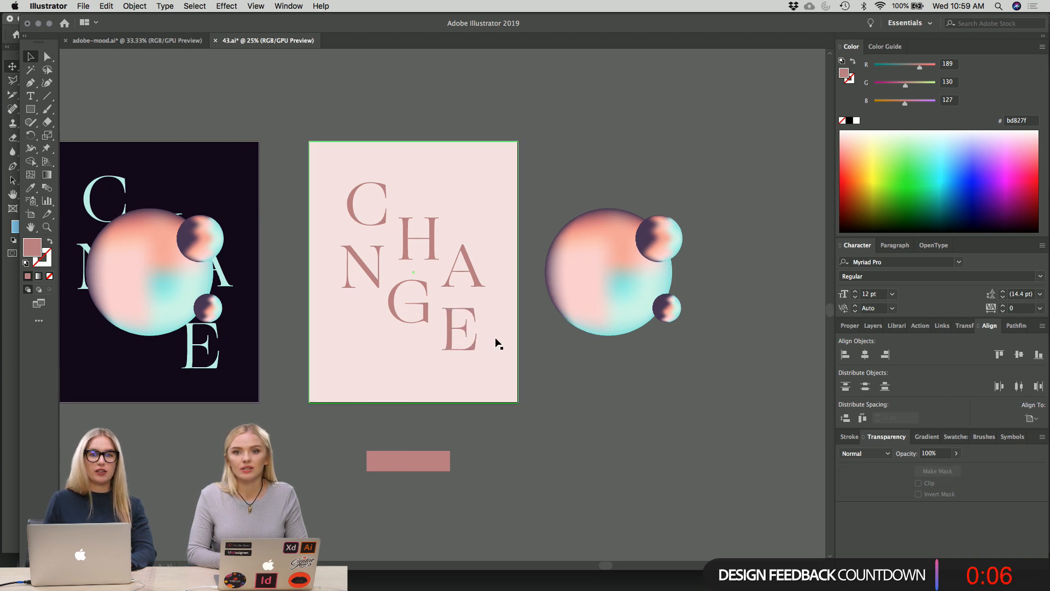
pyautogui.click(419, 318)
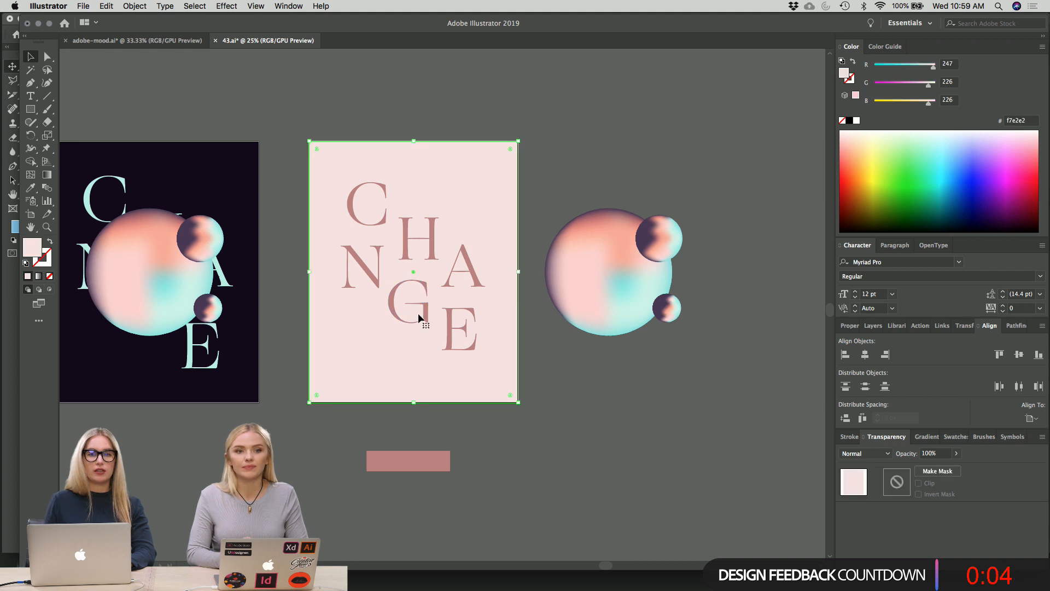
pyautogui.click(428, 310)
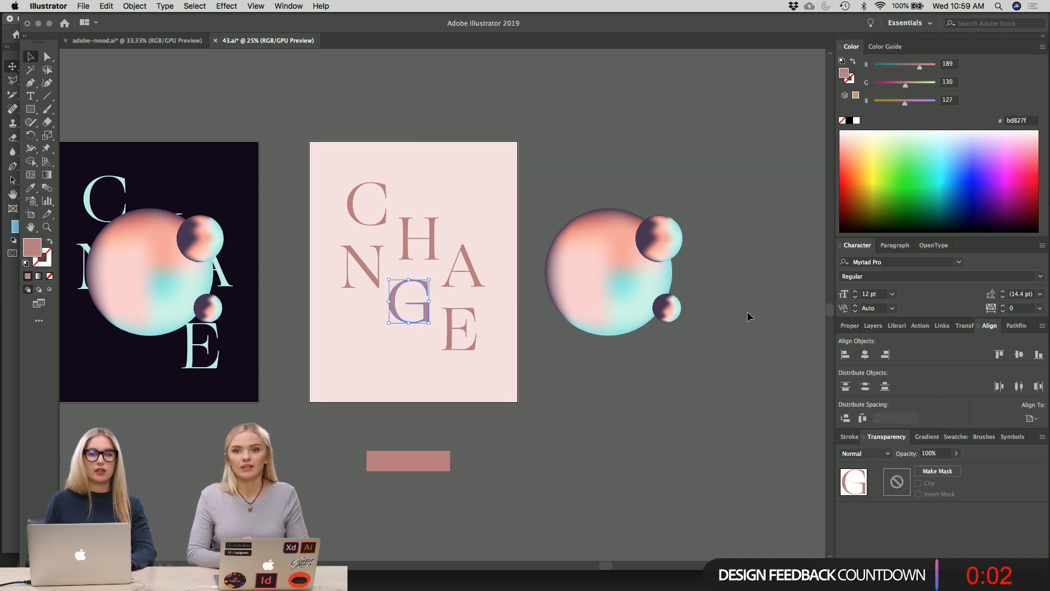
pyautogui.click(734, 380)
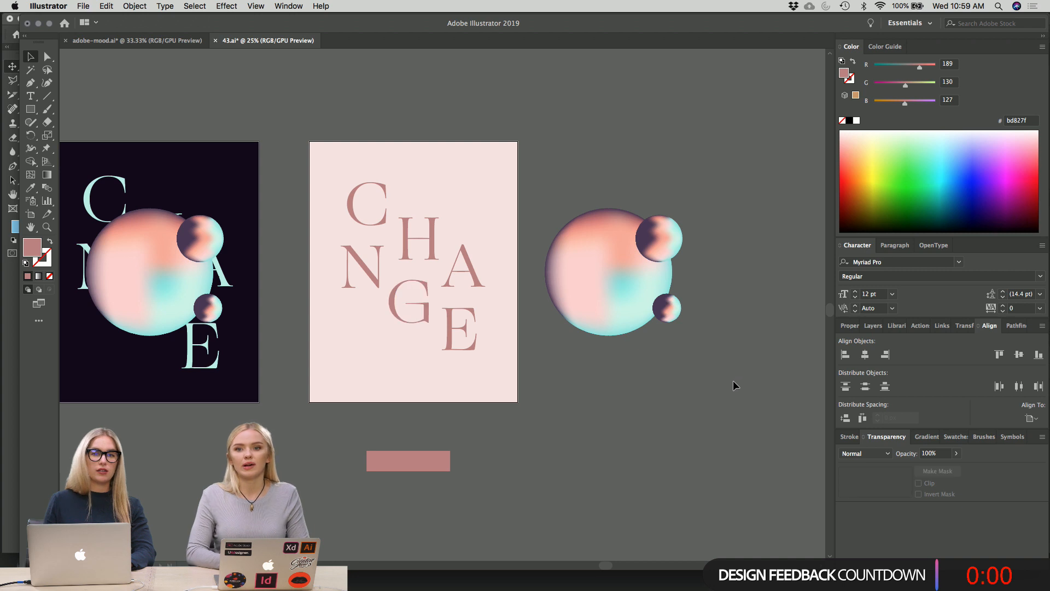
pyautogui.scroll(-2, 734, 386)
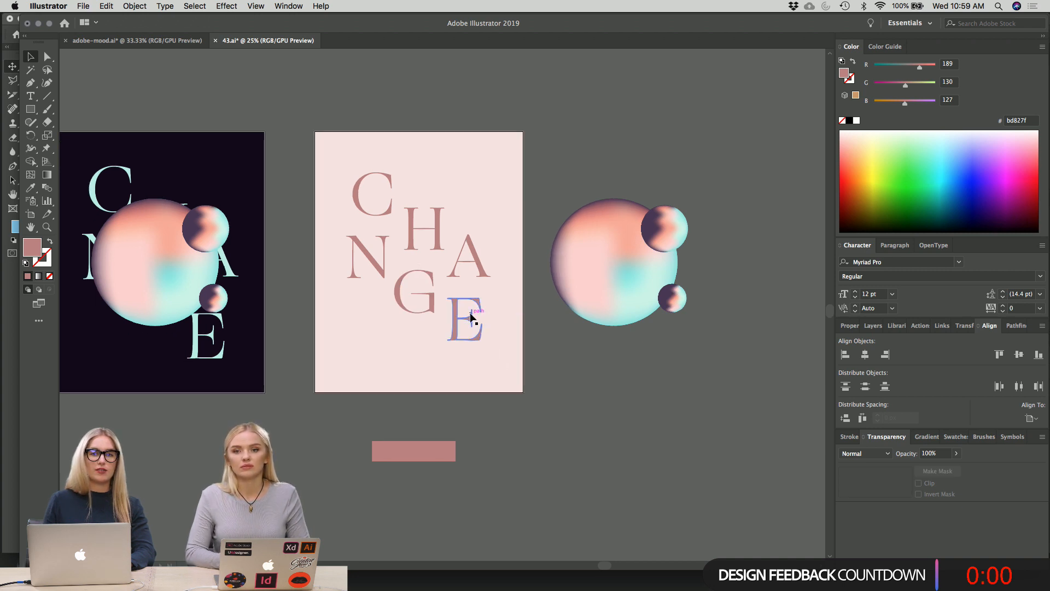
pyautogui.click(471, 315)
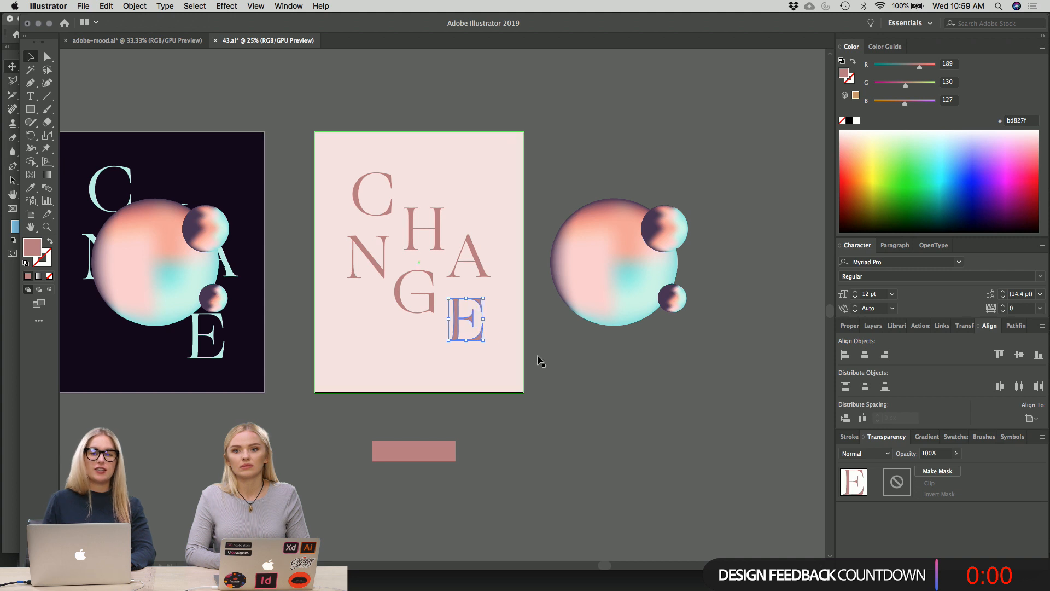
pyautogui.click(576, 370)
# - Select the f7e2e2 pink background rectangle of the middle CHANGE poster
pyautogui.hscroll(-2, 576, 371)
pyautogui.hscroll(-1, 623, 391)
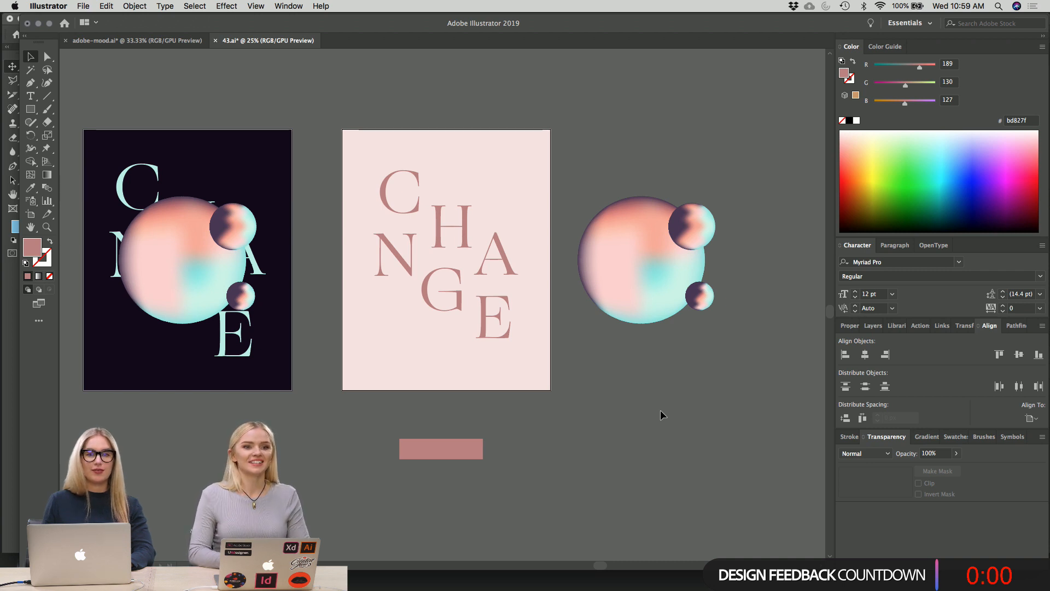
pyautogui.hscroll(-2, 660, 414)
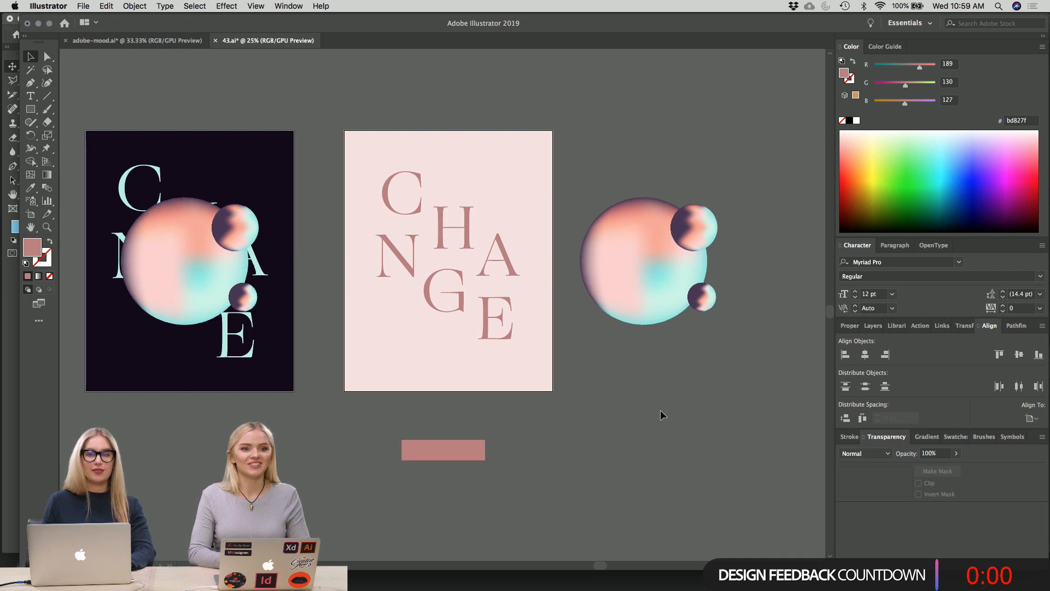
pyautogui.click(542, 377)
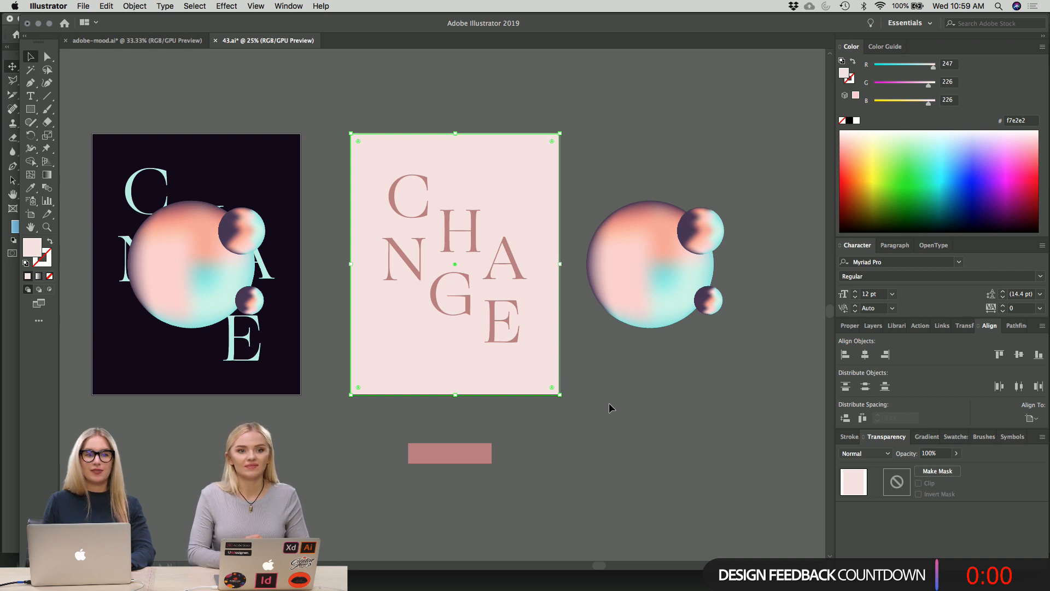
pyautogui.scroll(1, 609, 403)
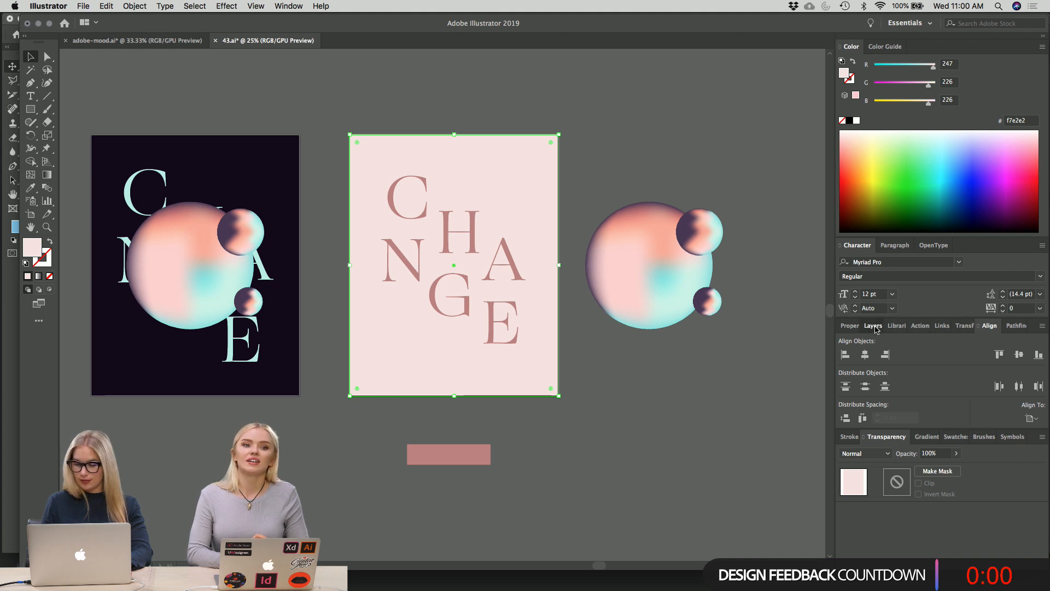
# - Lock Layer 3 in the Layers panel and toggle the TYPE layer to check its letters
pyautogui.click(874, 326)
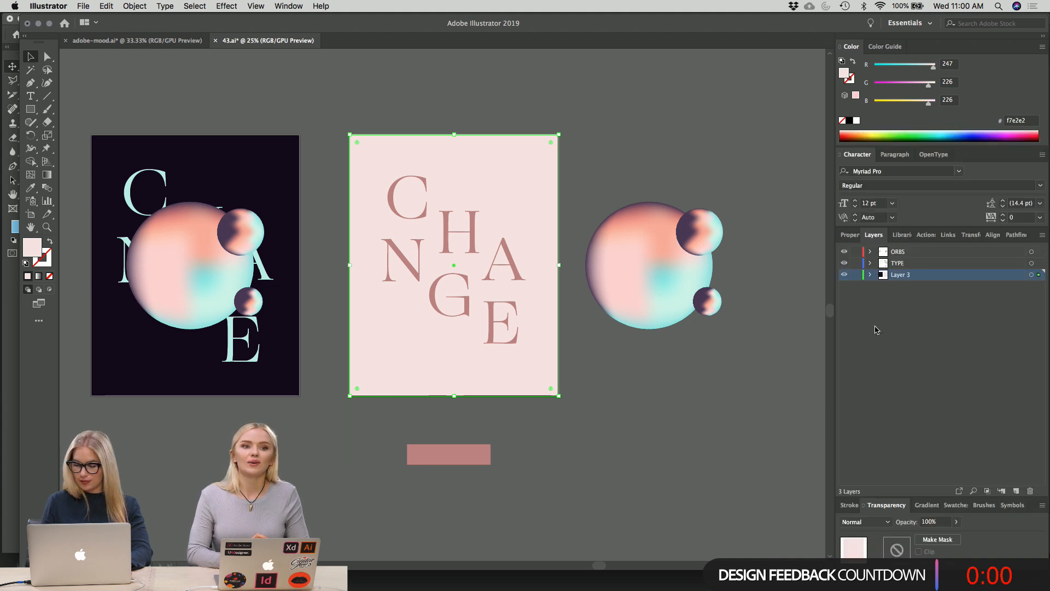
pyautogui.click(856, 275)
pyautogui.click(844, 264)
pyautogui.click(844, 263)
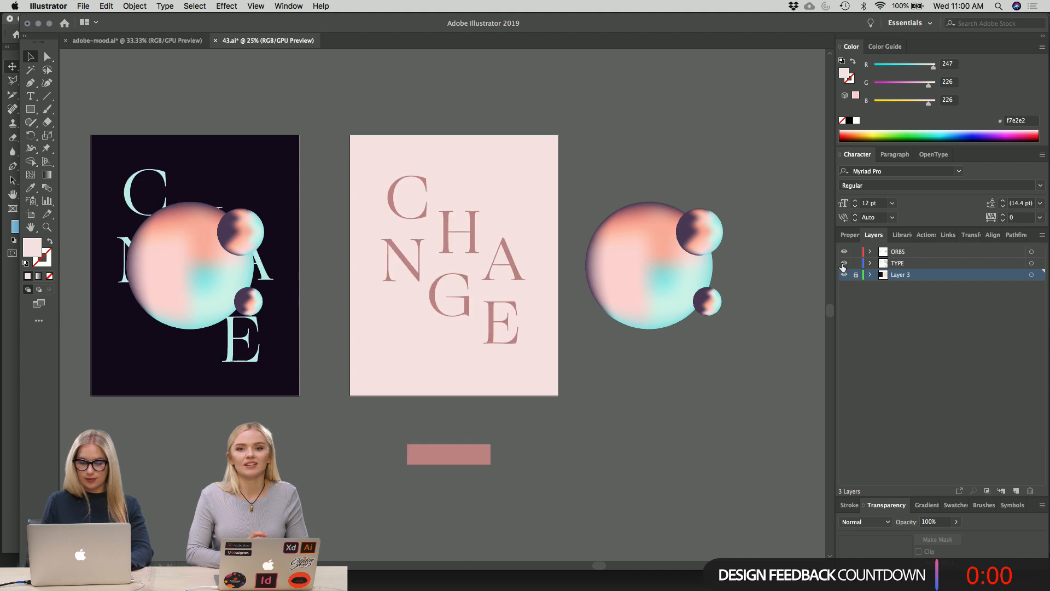
pyautogui.click(499, 262)
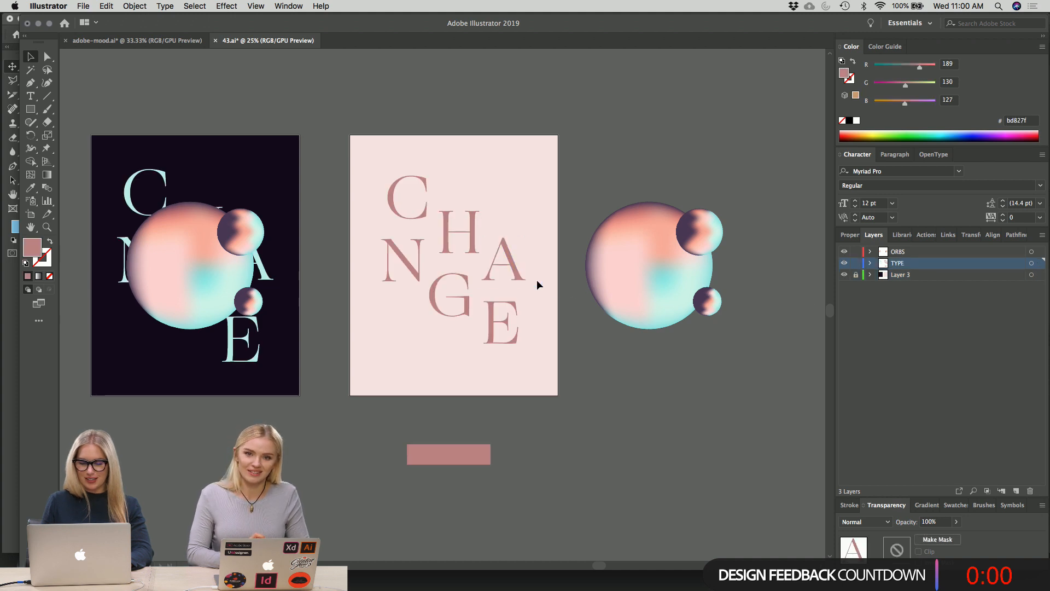
pyautogui.click(537, 285)
# - Unlock Layer 3 and toggle visibility of Layer 3, TYPE and ORBS to check each one
pyautogui.click(856, 275)
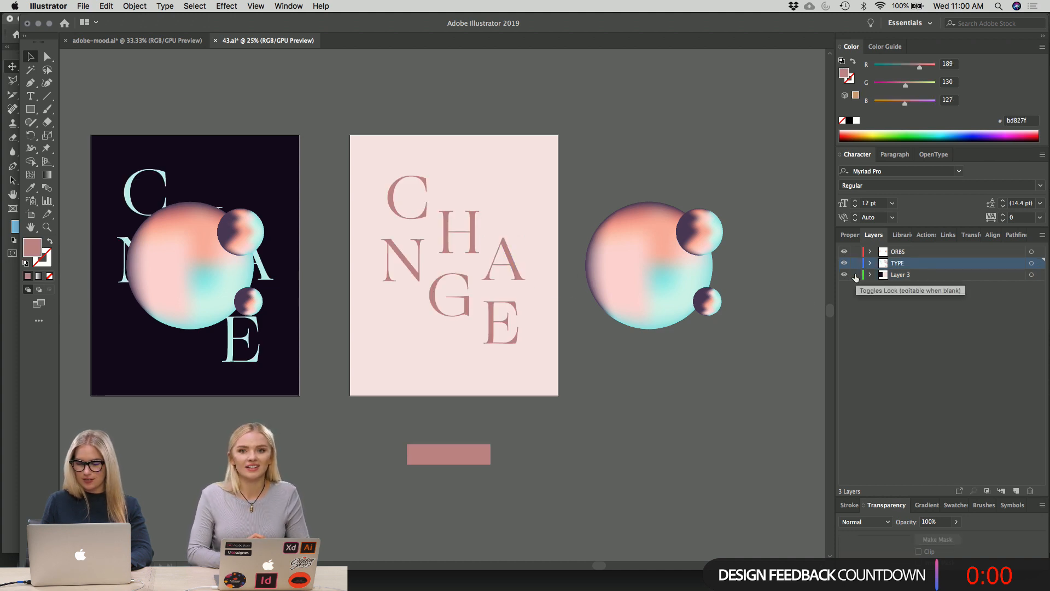
pyautogui.click(844, 275)
pyautogui.click(844, 275)
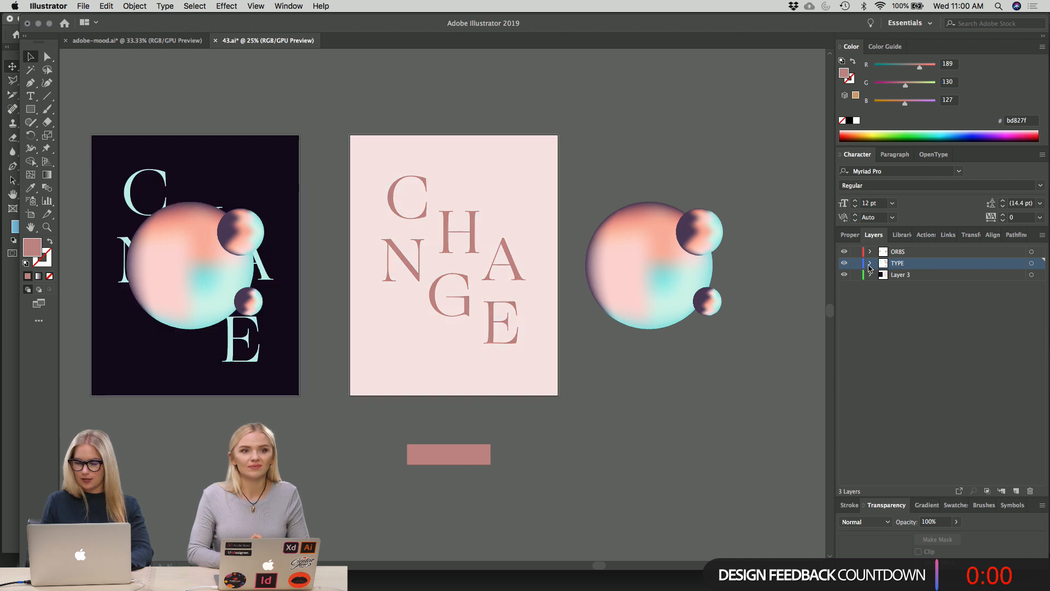
pyautogui.click(844, 263)
pyautogui.click(844, 263)
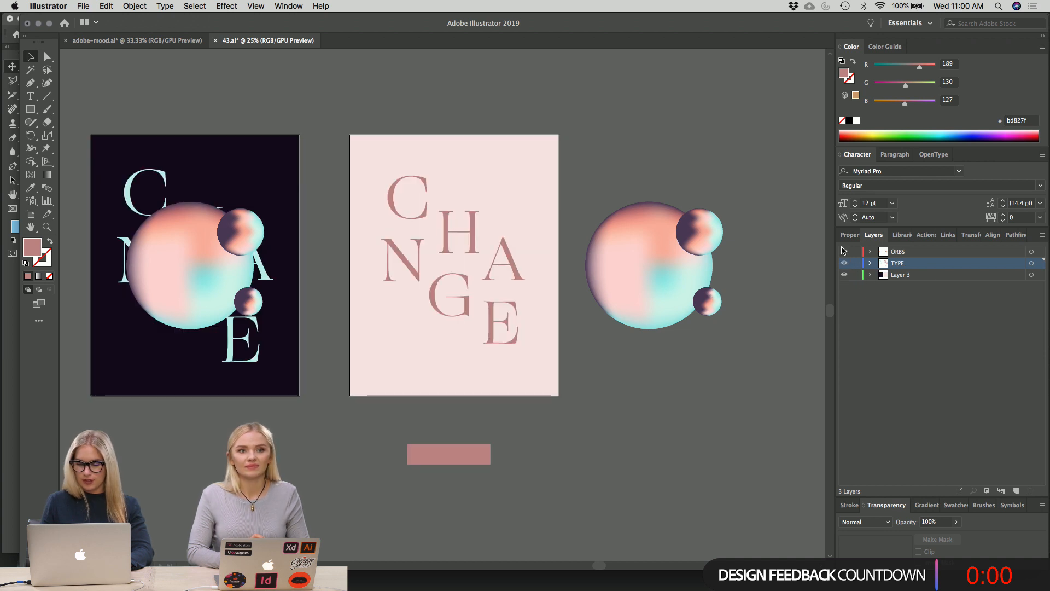
pyautogui.click(844, 251)
pyautogui.click(844, 252)
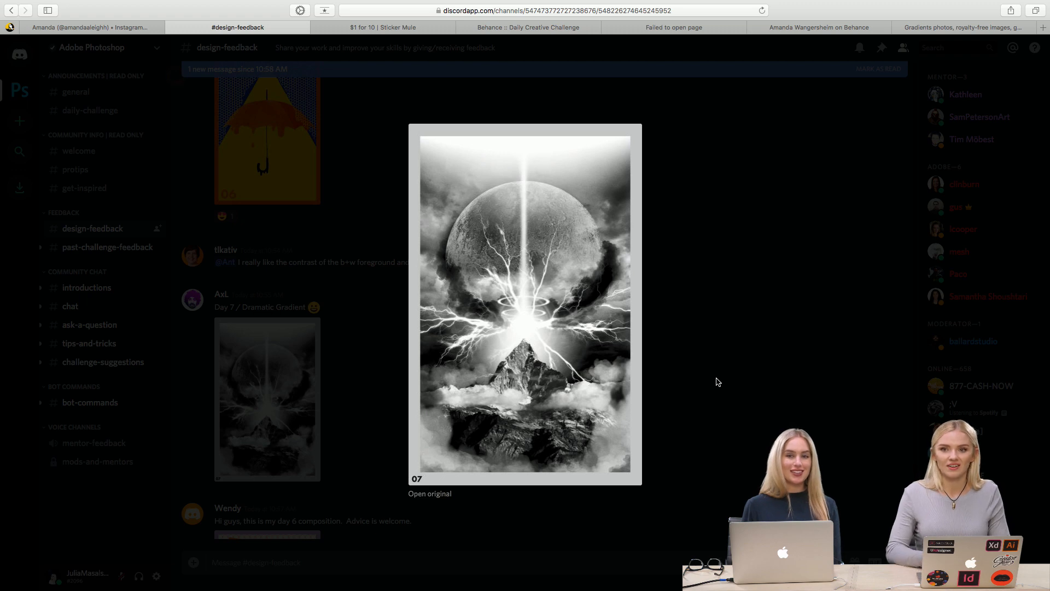
# - Close the moon image and enlarge the DAY 07 full framed cliffside village photo
pyautogui.click(718, 380)
pyautogui.scroll(3, 542, 389)
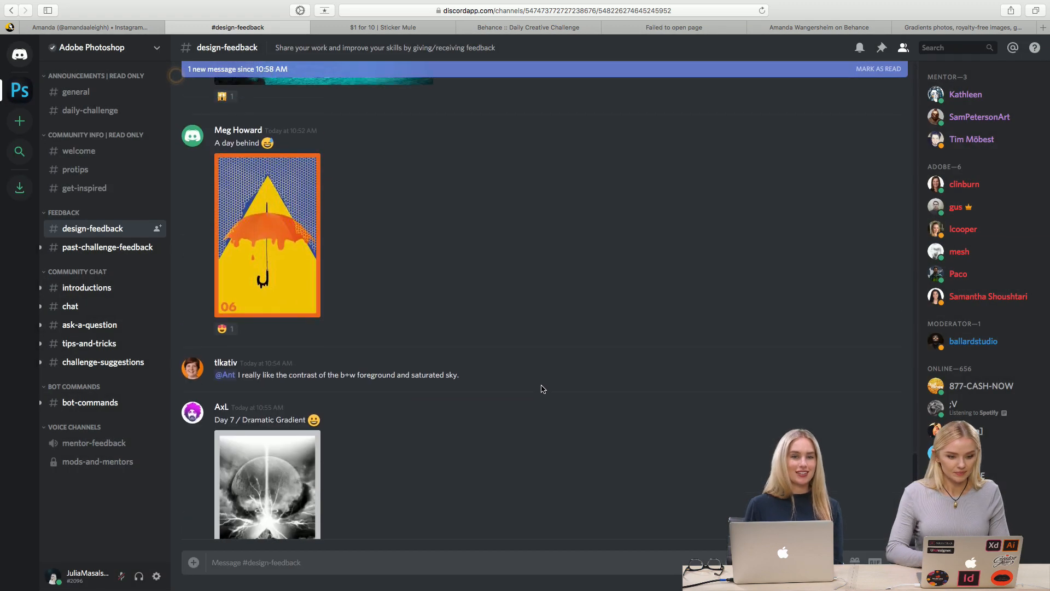
pyautogui.scroll(1, 544, 389)
pyautogui.scroll(5, 542, 388)
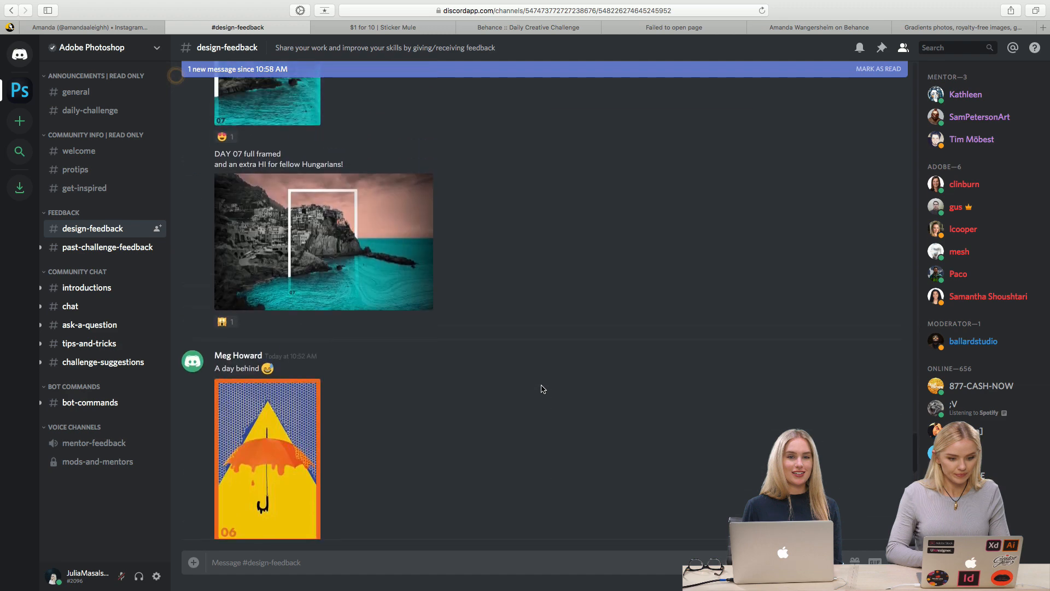
pyautogui.click(397, 348)
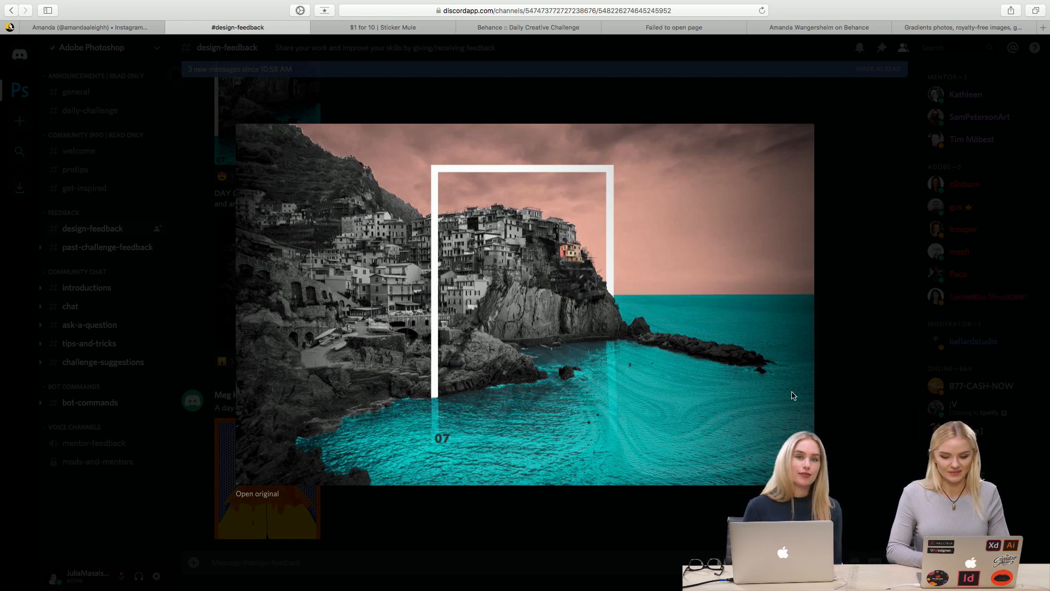
# - Close the full framed image and enlarge the DAY 07 - cropped cliffside image
pyautogui.click(840, 393)
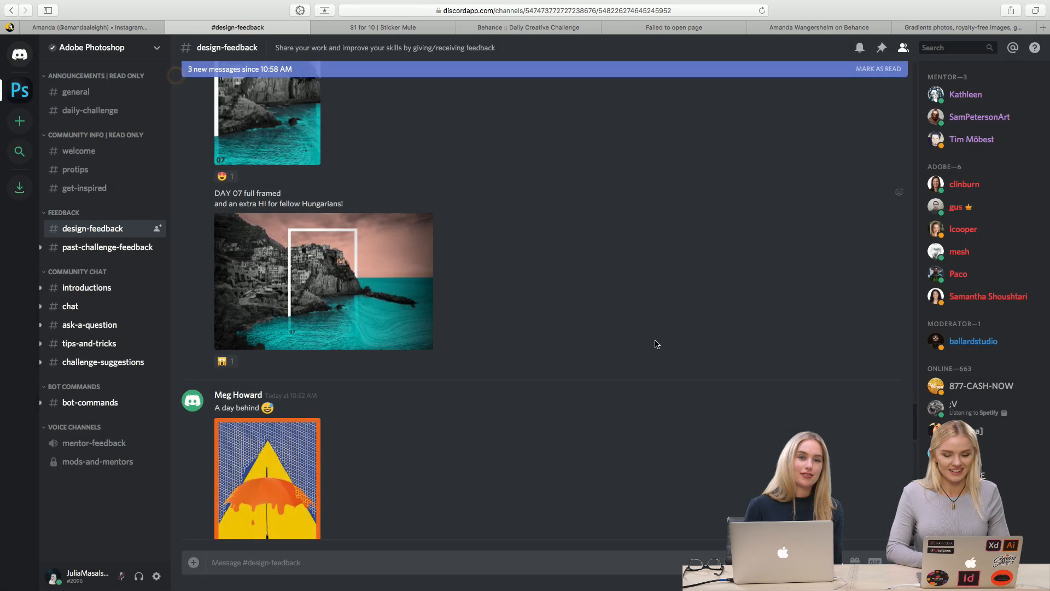
pyautogui.scroll(3, 656, 345)
pyautogui.scroll(5, 655, 345)
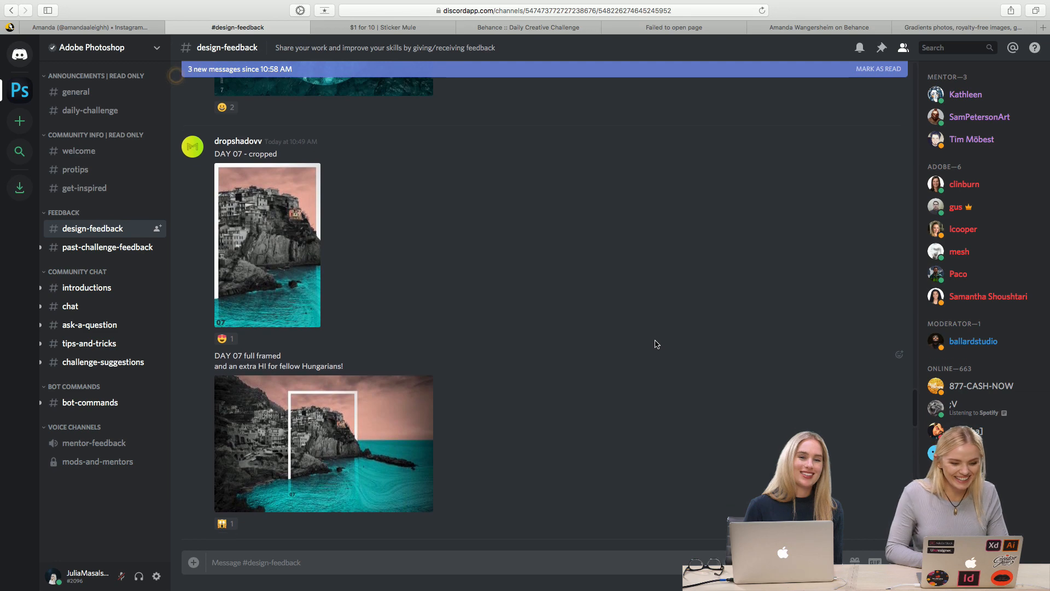
pyautogui.click(297, 244)
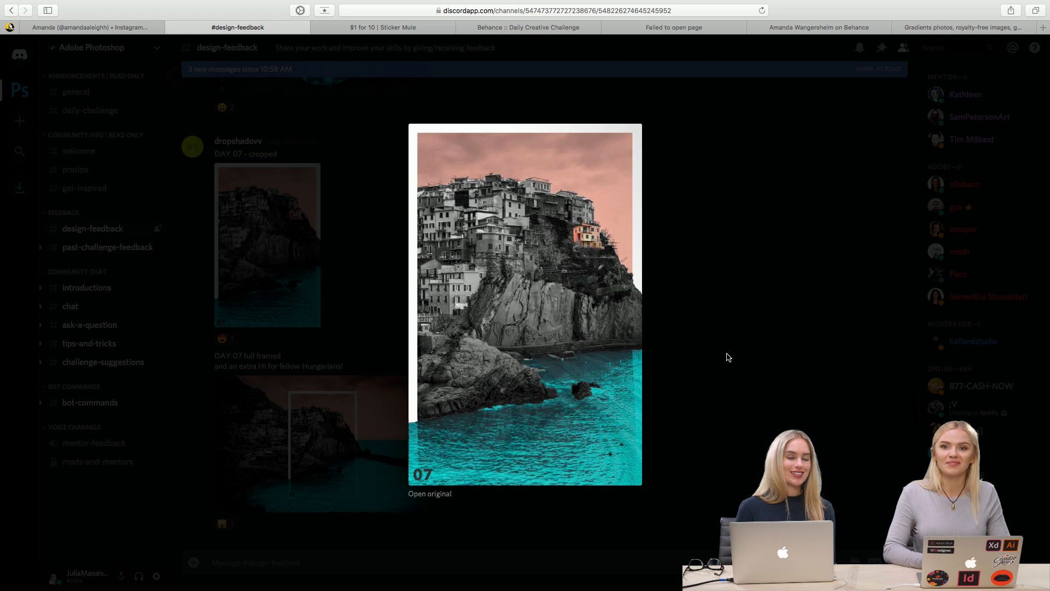
# - Close the cropped image, view the GO FOR IT surfer image enlarged, then close it
pyautogui.click(726, 357)
pyautogui.scroll(5, 727, 357)
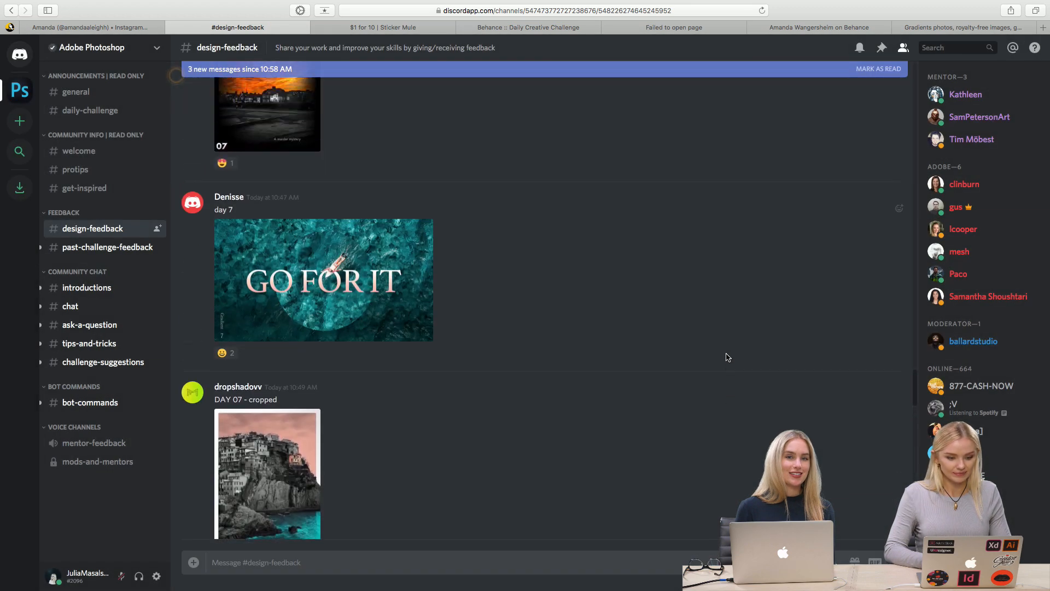
pyautogui.click(396, 305)
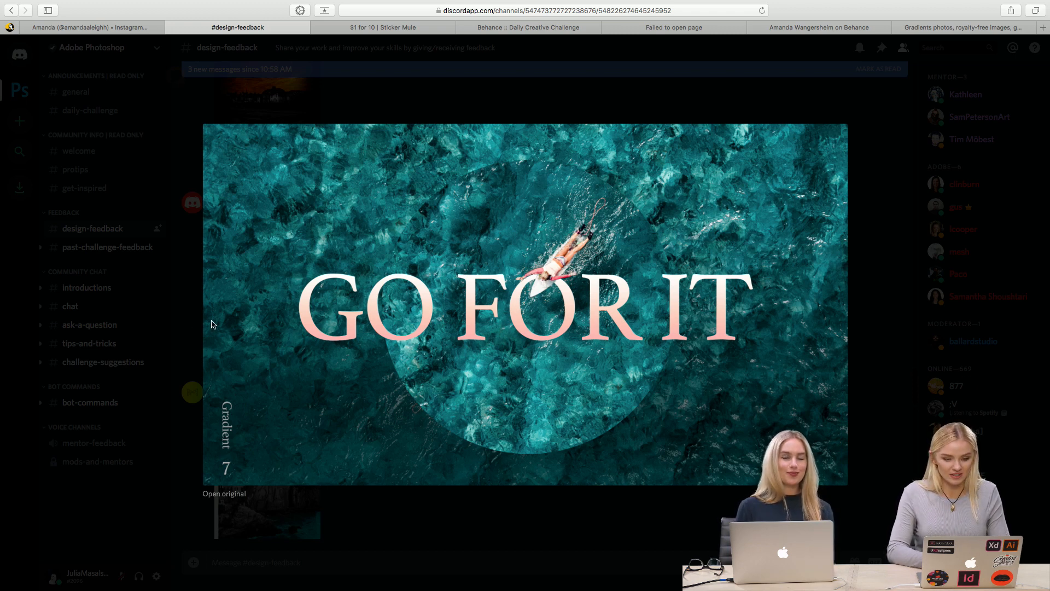
pyautogui.click(880, 344)
# - View the Dramatic Gradients 'The End of Days' poster, then enlarge the HOPE lighthouse poster
pyautogui.scroll(5, 488, 314)
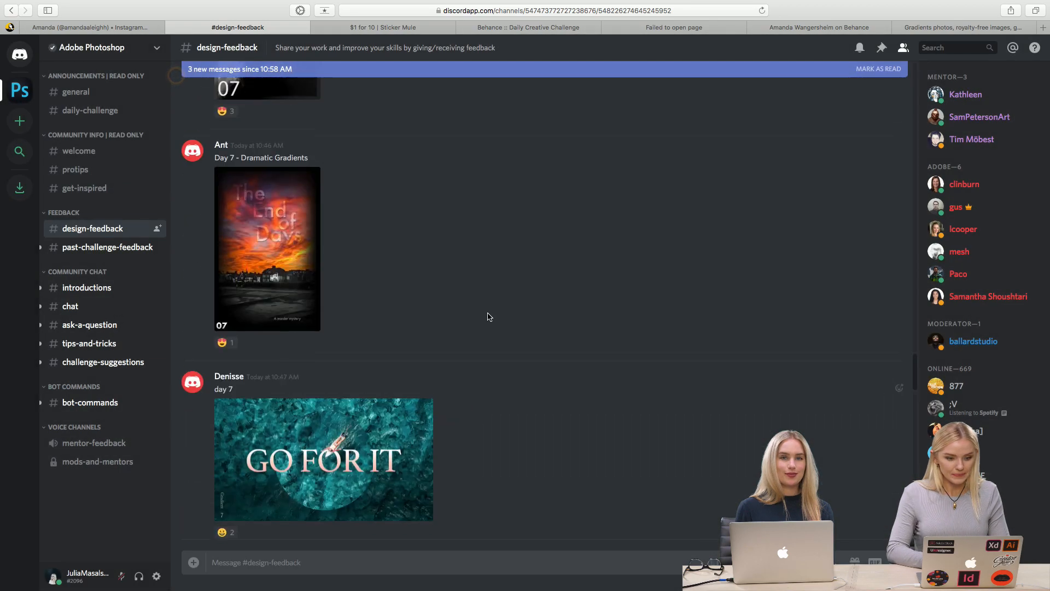
pyautogui.click(270, 263)
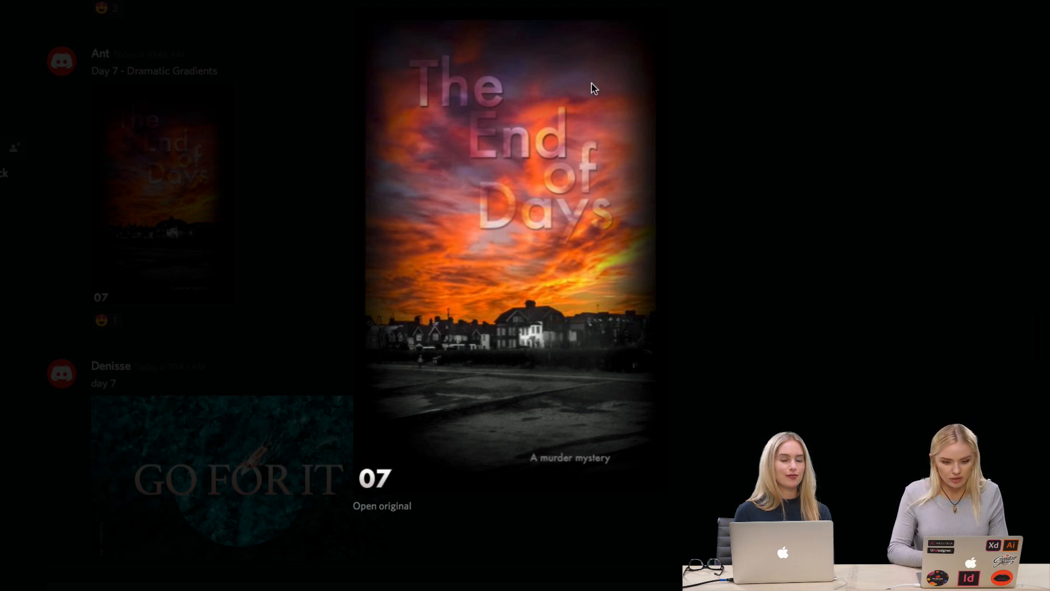
pyautogui.click(717, 266)
pyautogui.scroll(6, 452, 261)
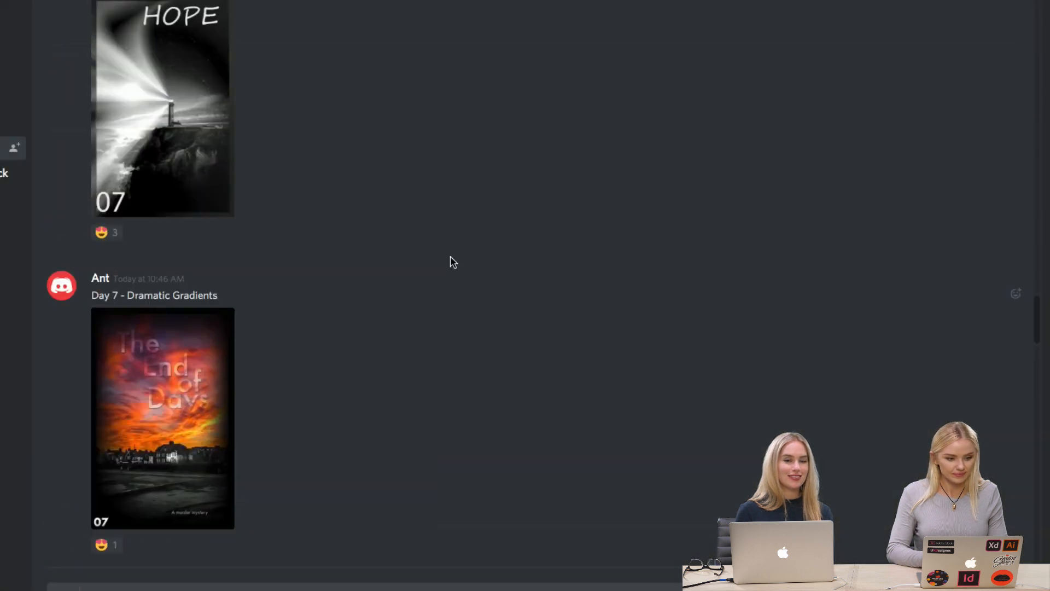
pyautogui.click(208, 256)
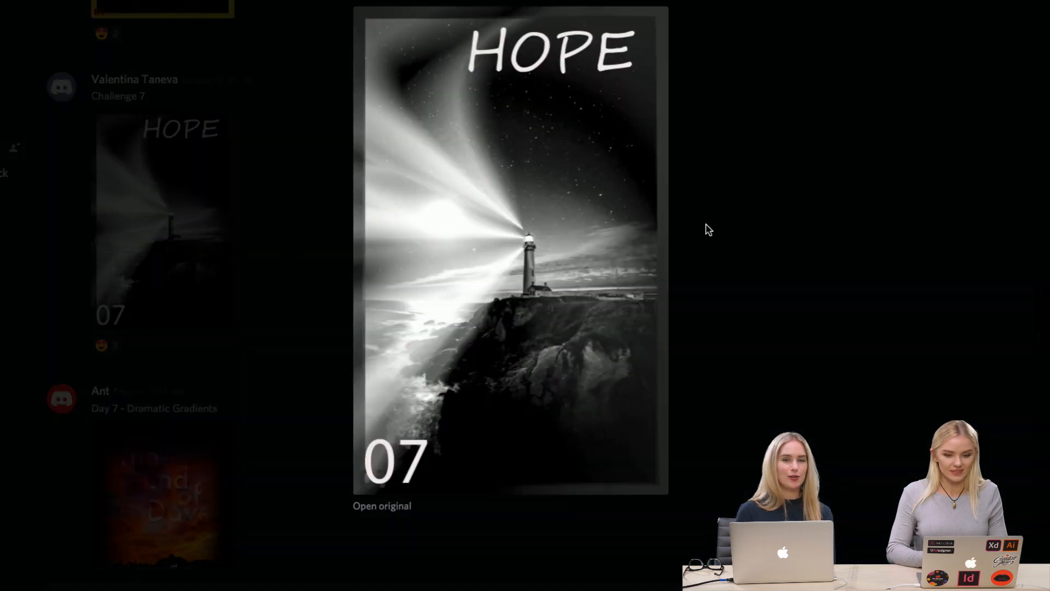
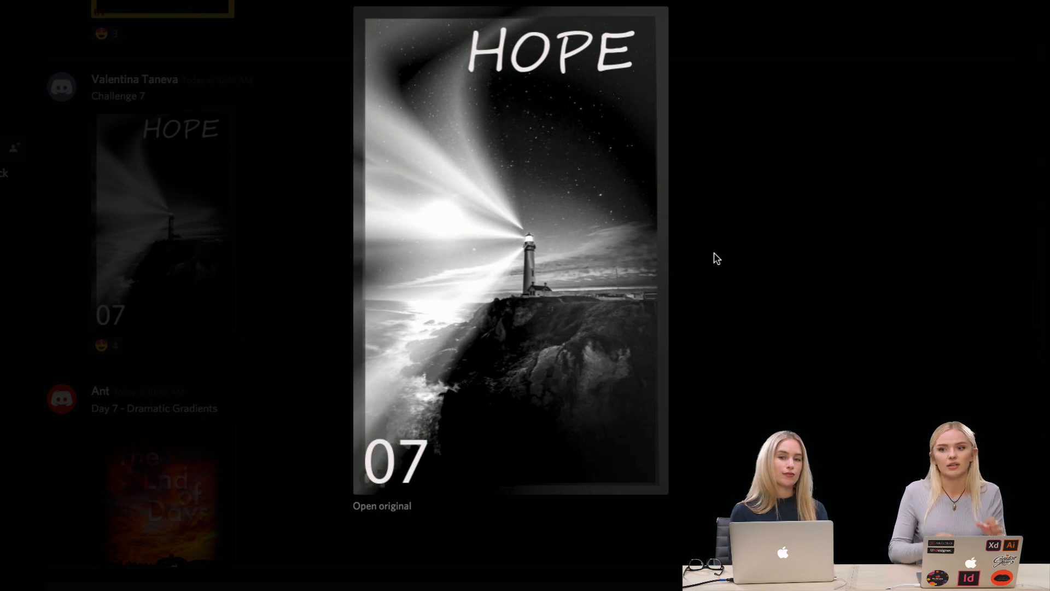
# - Close the HOPE poster and enlarge the Day 07 'DECIDE TO Shine' mountain poster
pyautogui.click(717, 259)
pyautogui.scroll(5, 399, 239)
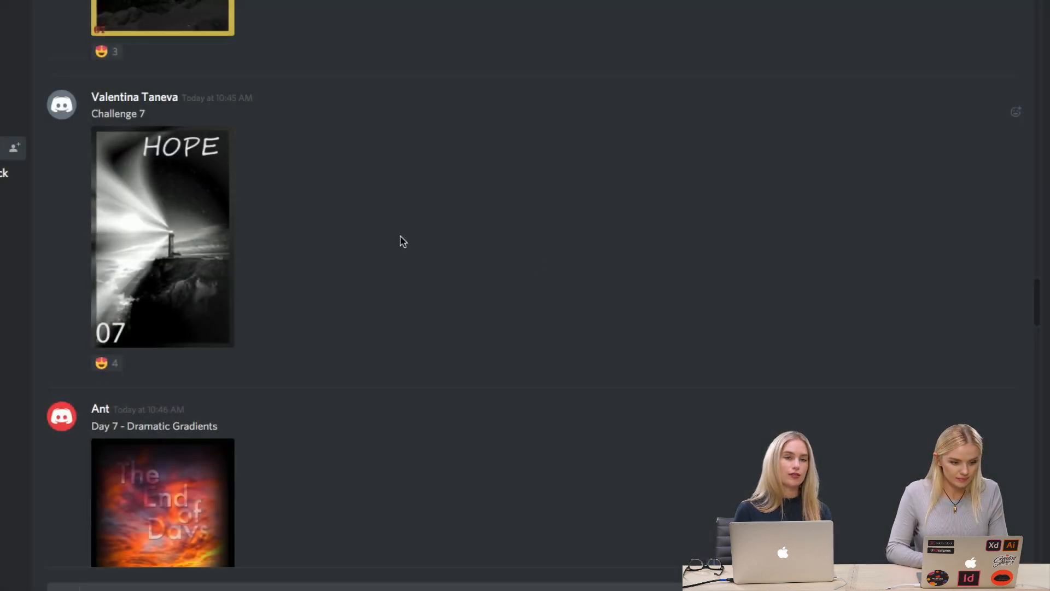
pyautogui.click(155, 273)
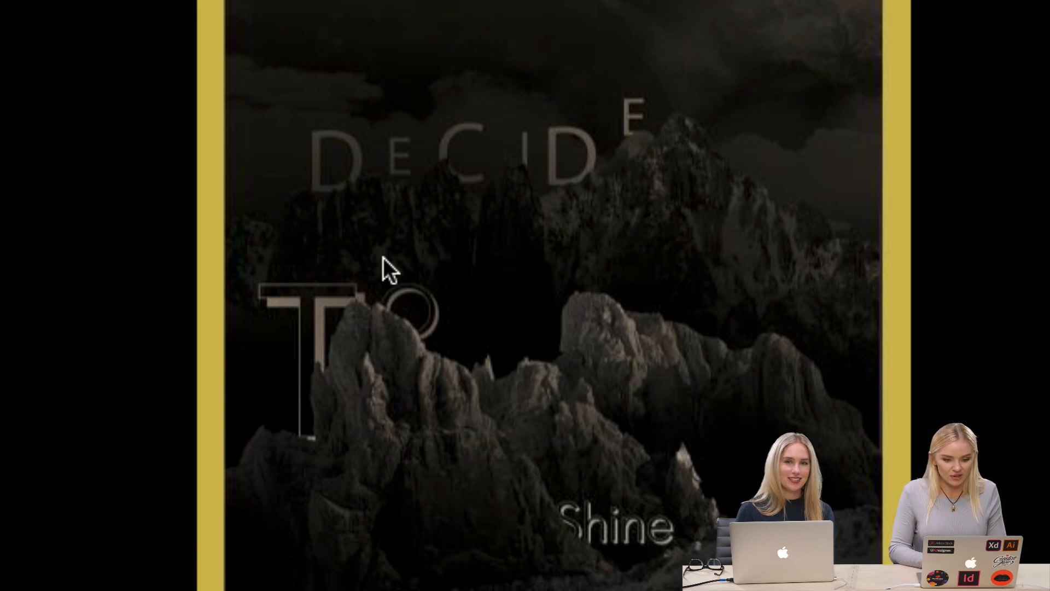
pyautogui.scroll(1, 383, 258)
pyautogui.scroll(-3, 383, 256)
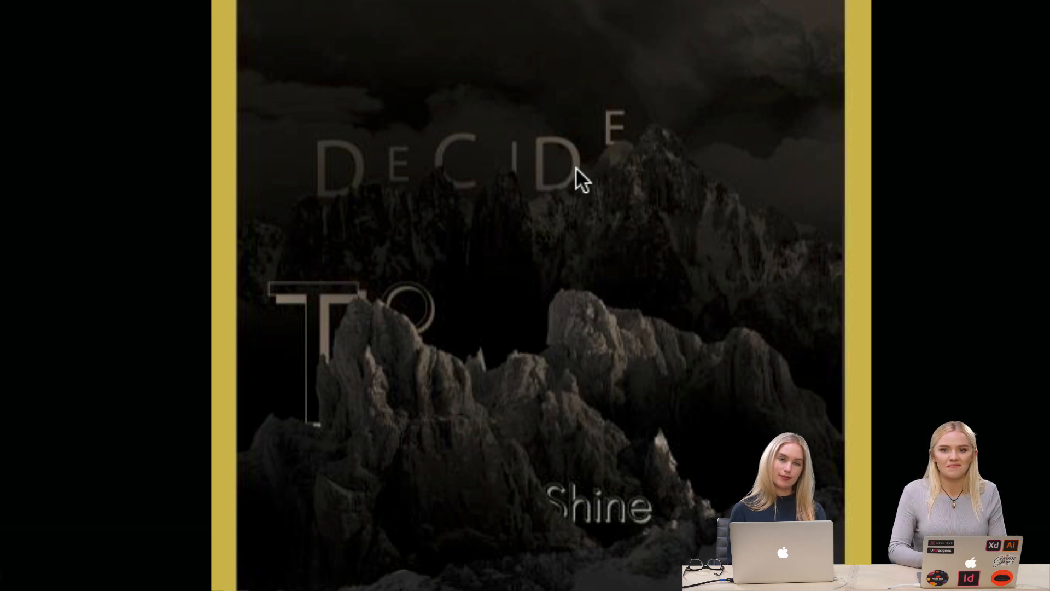
pyautogui.scroll(-2, 576, 167)
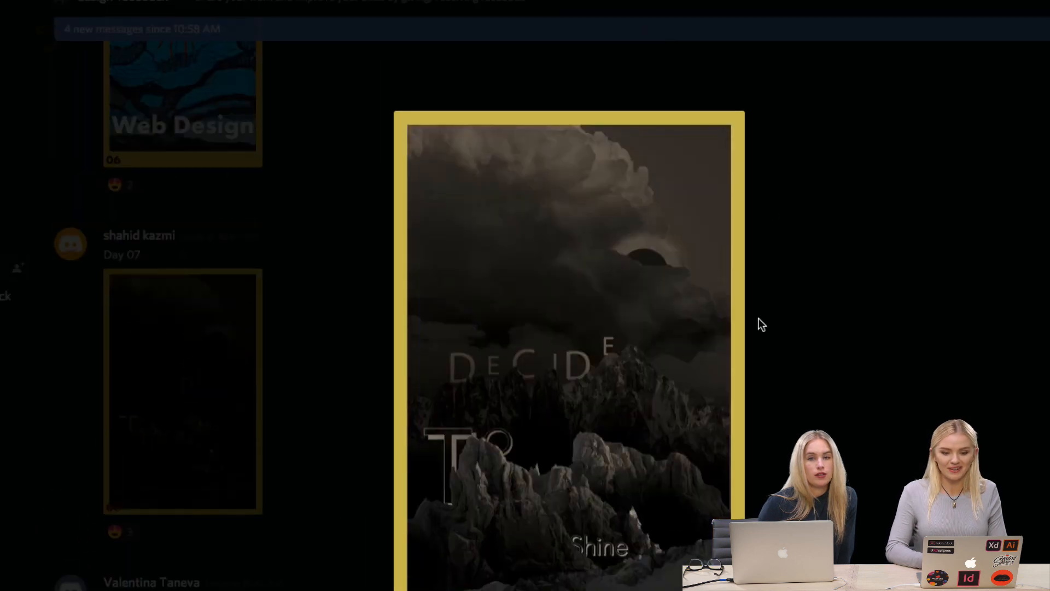
# - Close the Day 07 poster and scroll #design-feedback down to the Moody and D-Mule12 posts
pyautogui.click(757, 323)
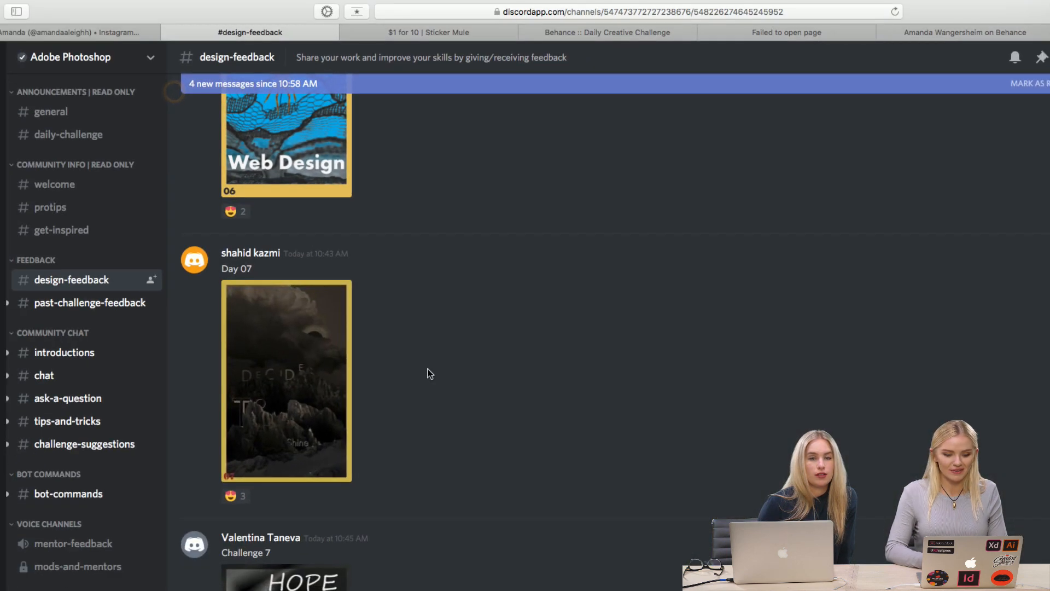
pyautogui.scroll(-1, 428, 370)
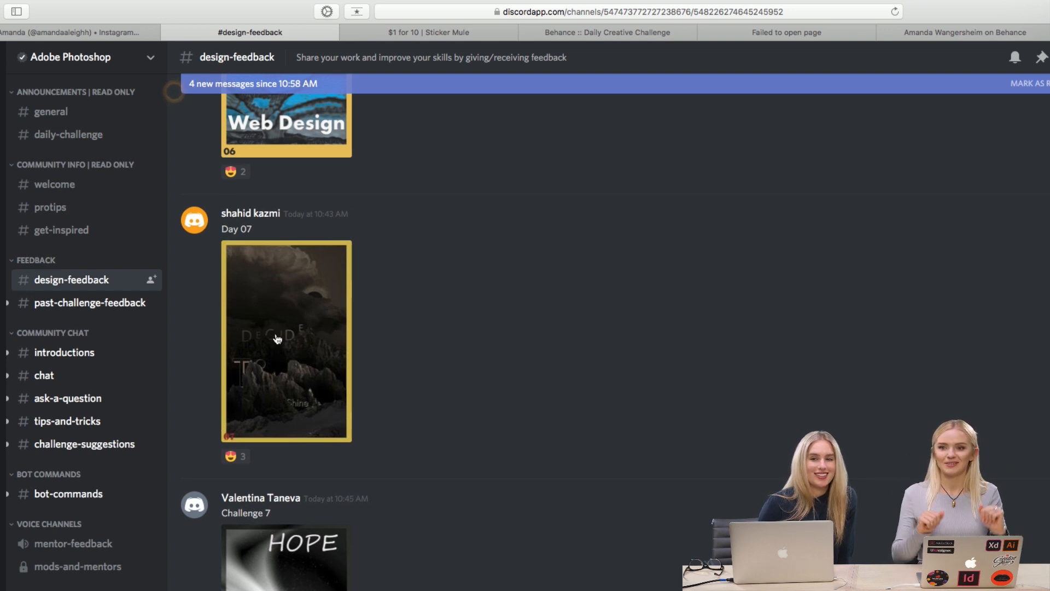
pyautogui.scroll(5, 277, 338)
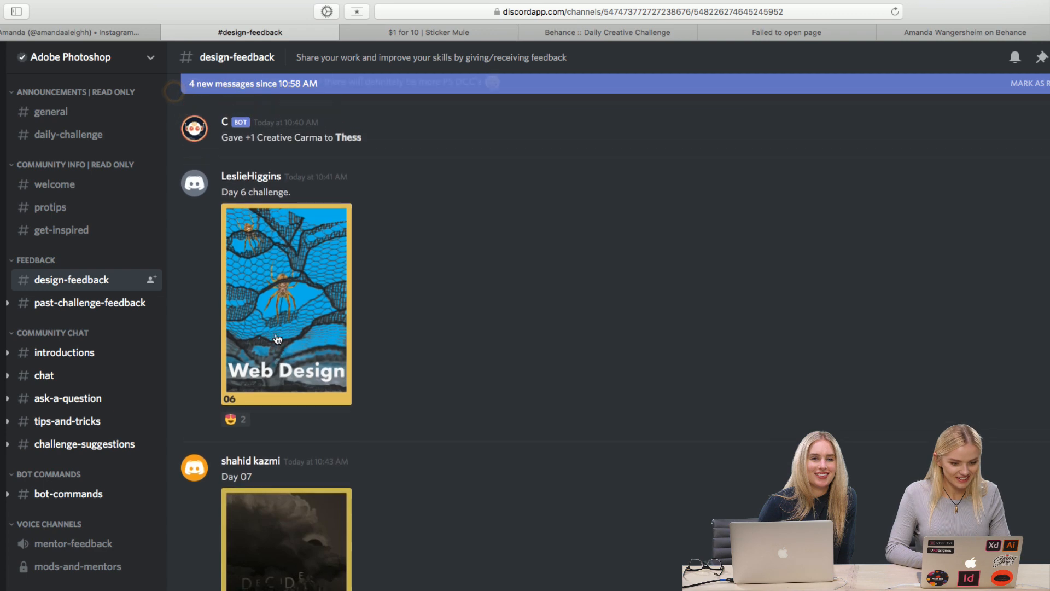
pyautogui.scroll(5, 277, 339)
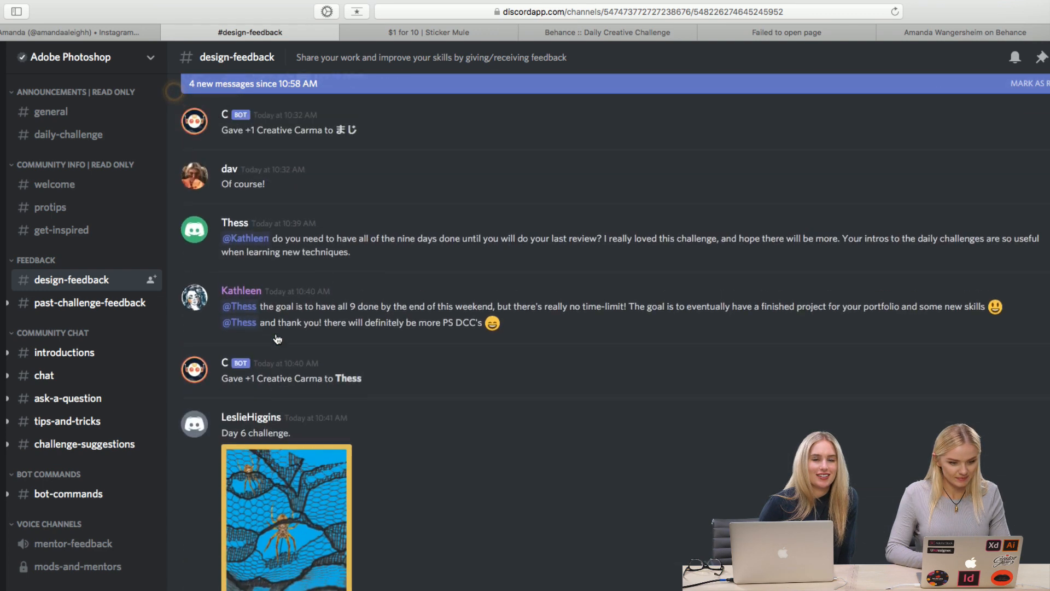
pyautogui.scroll(3, 277, 339)
pyautogui.scroll(-12, 278, 339)
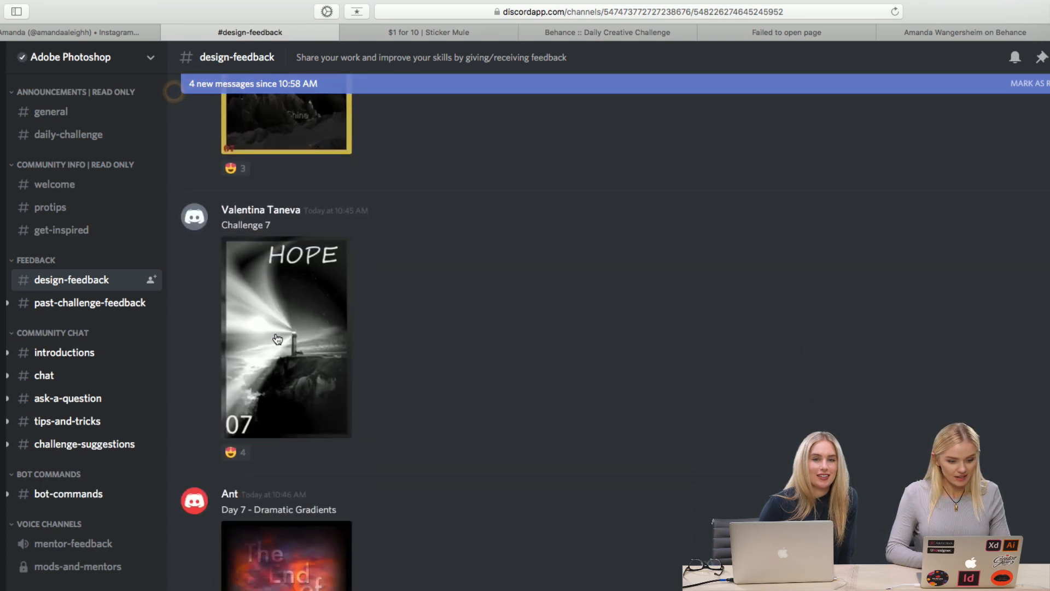
pyautogui.scroll(-10, 396, 382)
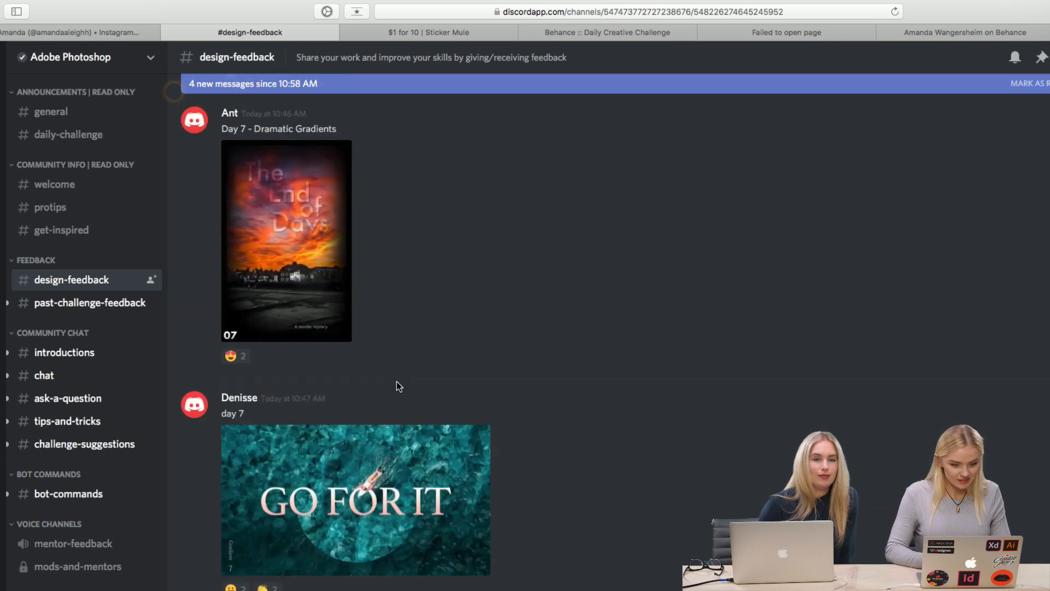
pyautogui.scroll(-4, 399, 387)
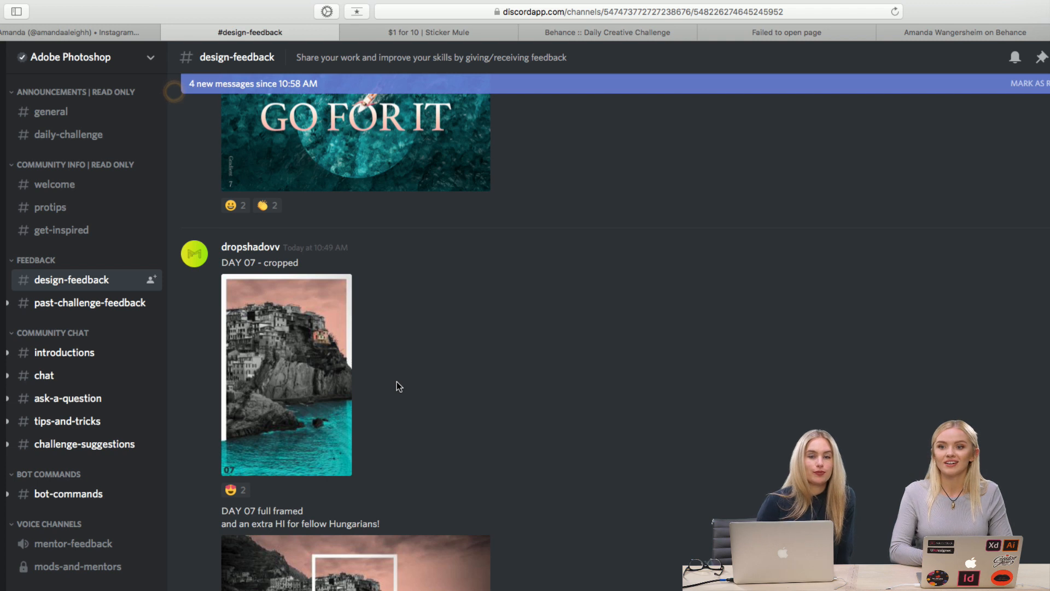
pyautogui.scroll(-2, 396, 381)
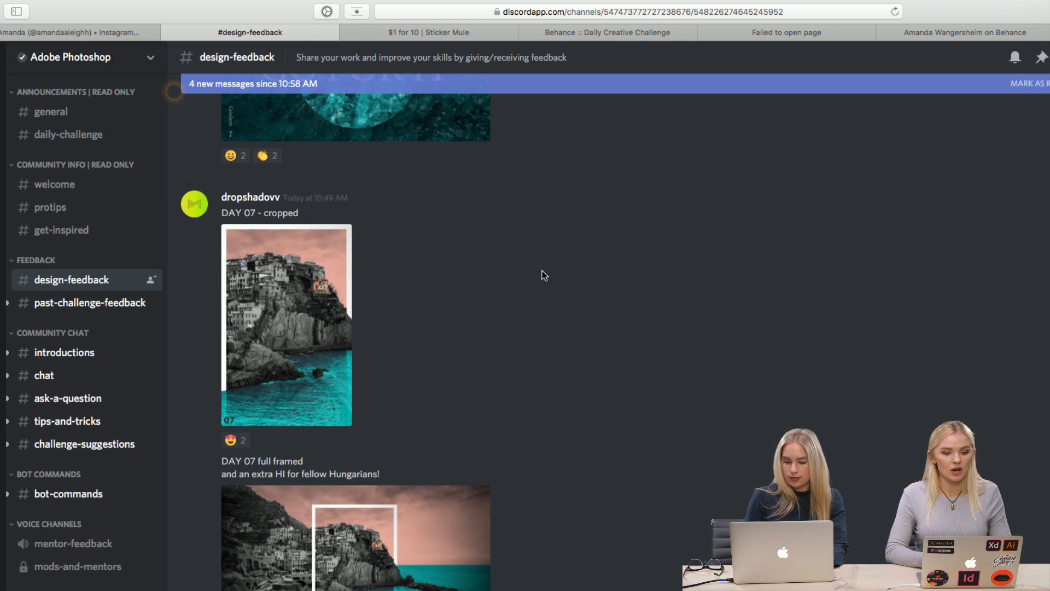
pyautogui.scroll(-2, 541, 270)
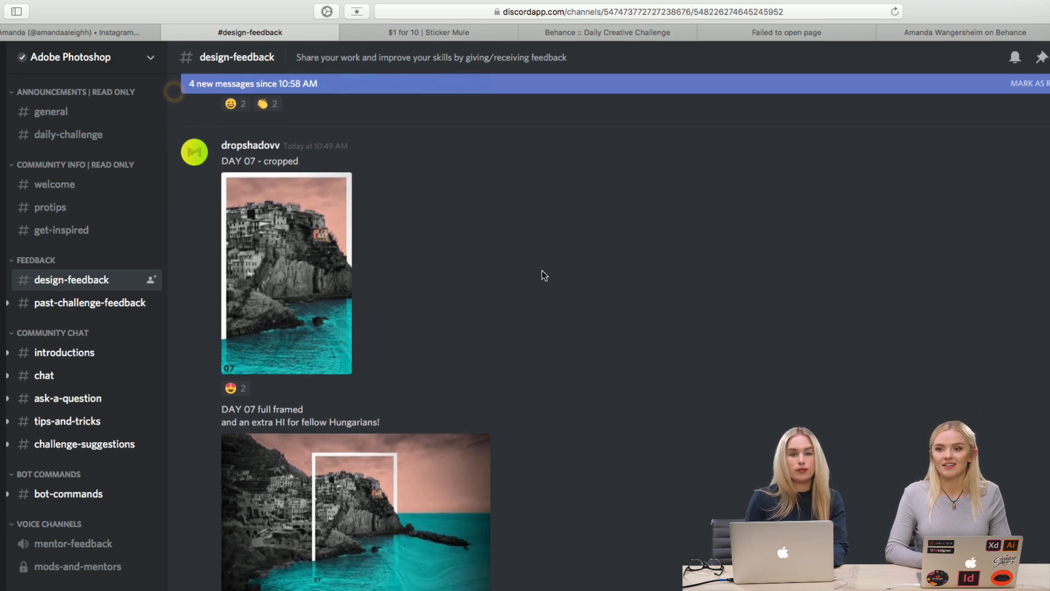
pyautogui.scroll(-10, 543, 270)
pyautogui.scroll(-15, 542, 271)
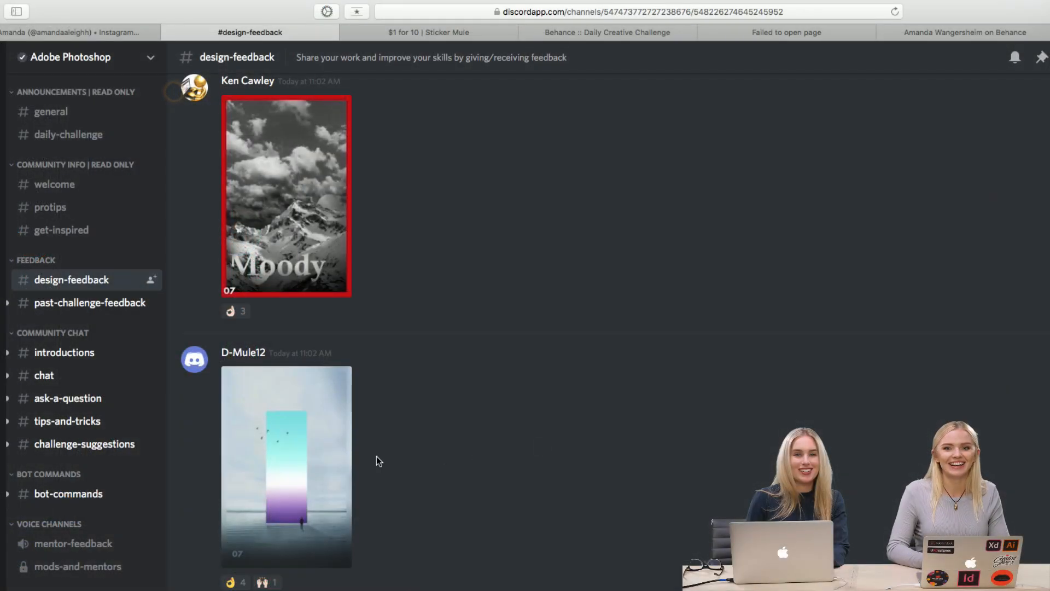
# - Enlarge D-Mule12's seashore poster with the teal-to-purple gradient pillar
pyautogui.click(316, 468)
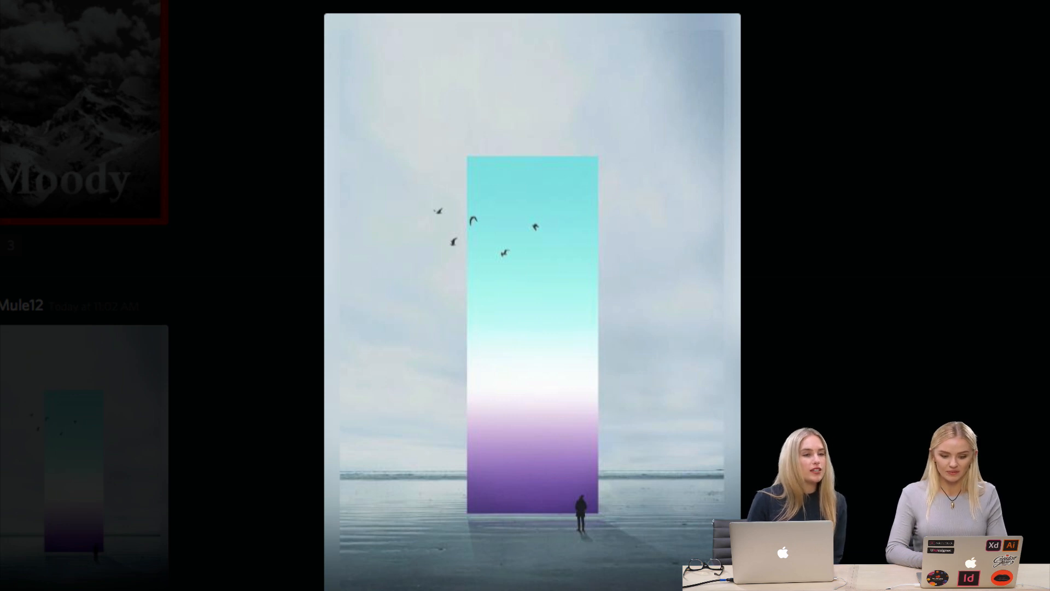
pyautogui.press('Escape')
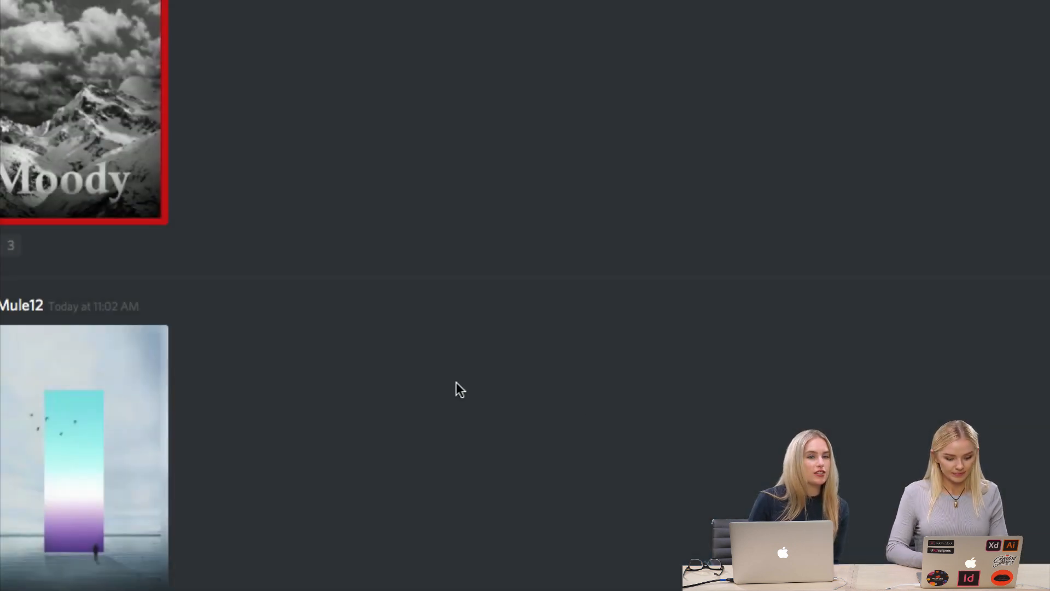
pyautogui.scroll(2, 328, 244)
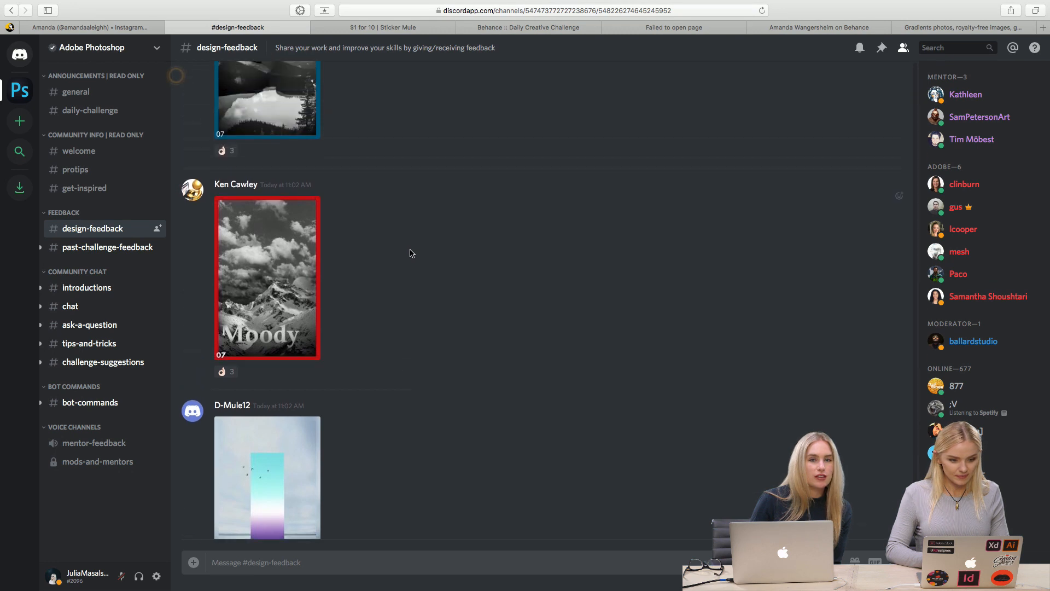
pyautogui.scroll(6, 412, 253)
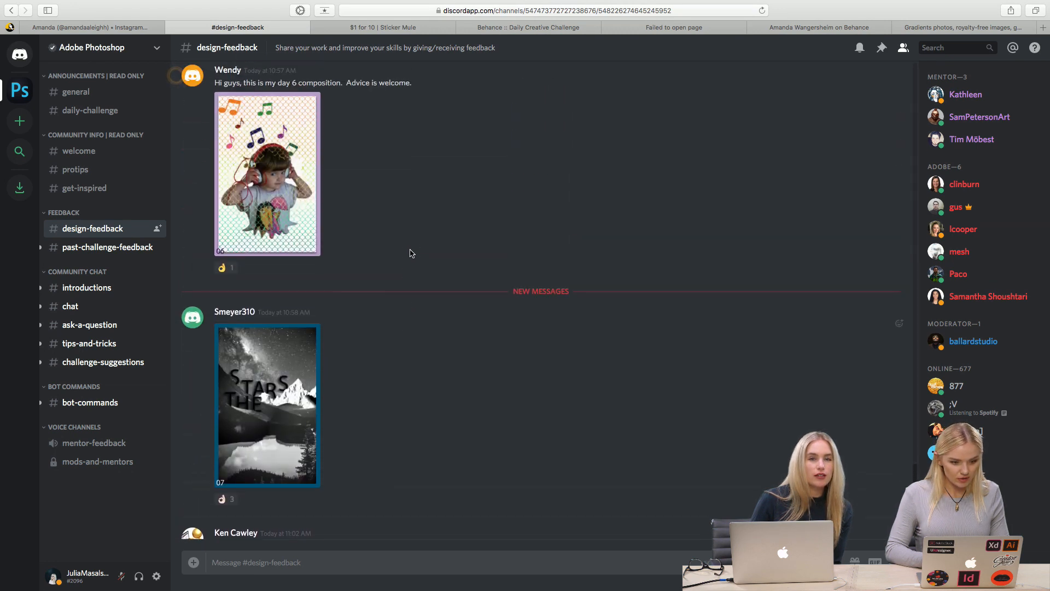
pyautogui.scroll(-4, 412, 253)
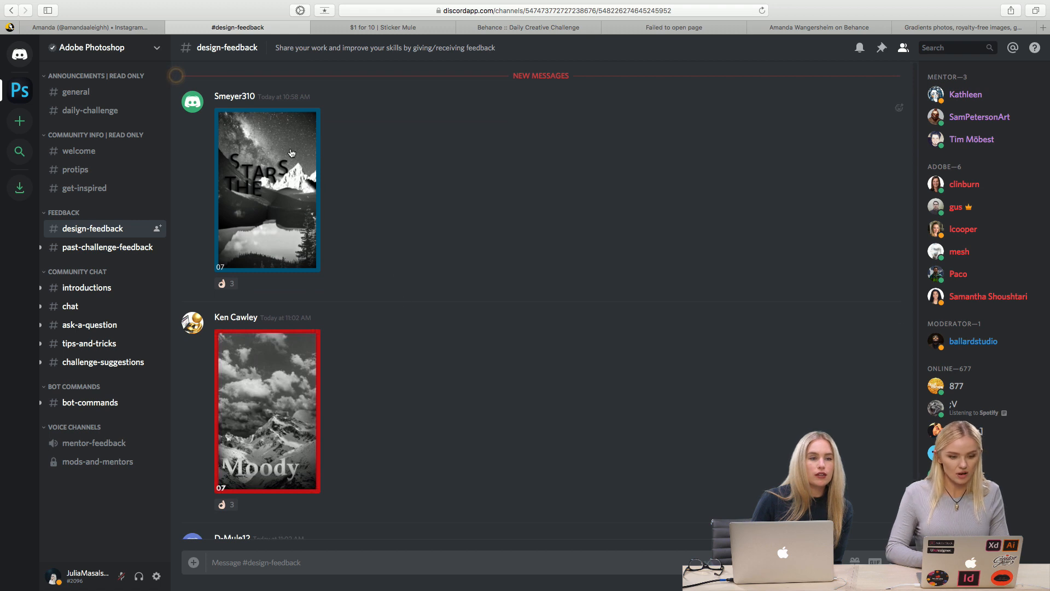
pyautogui.scroll(10, 291, 153)
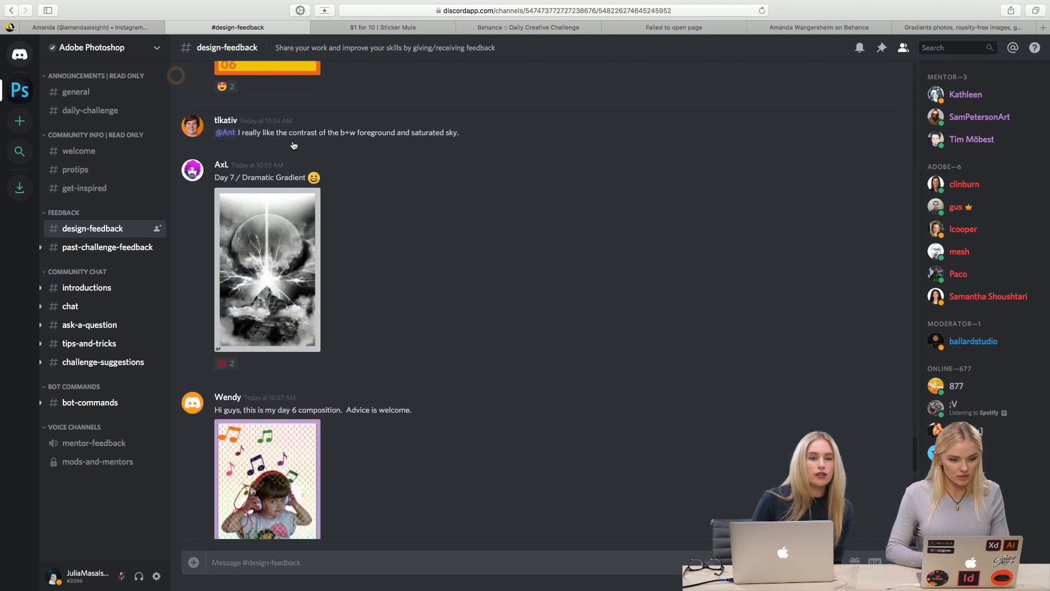
pyautogui.scroll(6, 294, 145)
pyautogui.scroll(-5, 294, 145)
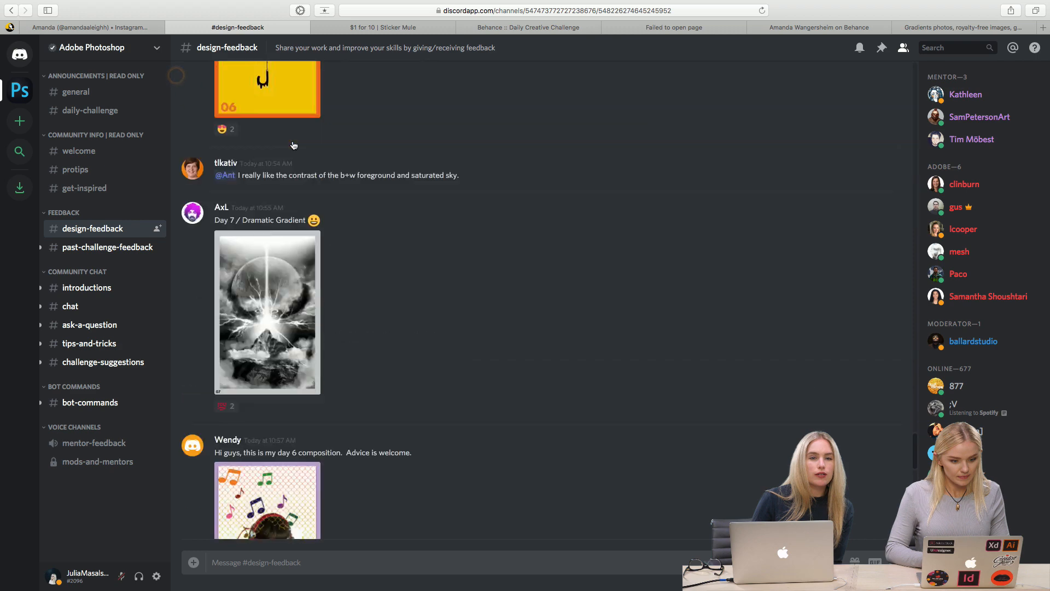
pyautogui.scroll(-8, 293, 145)
pyautogui.click(294, 145)
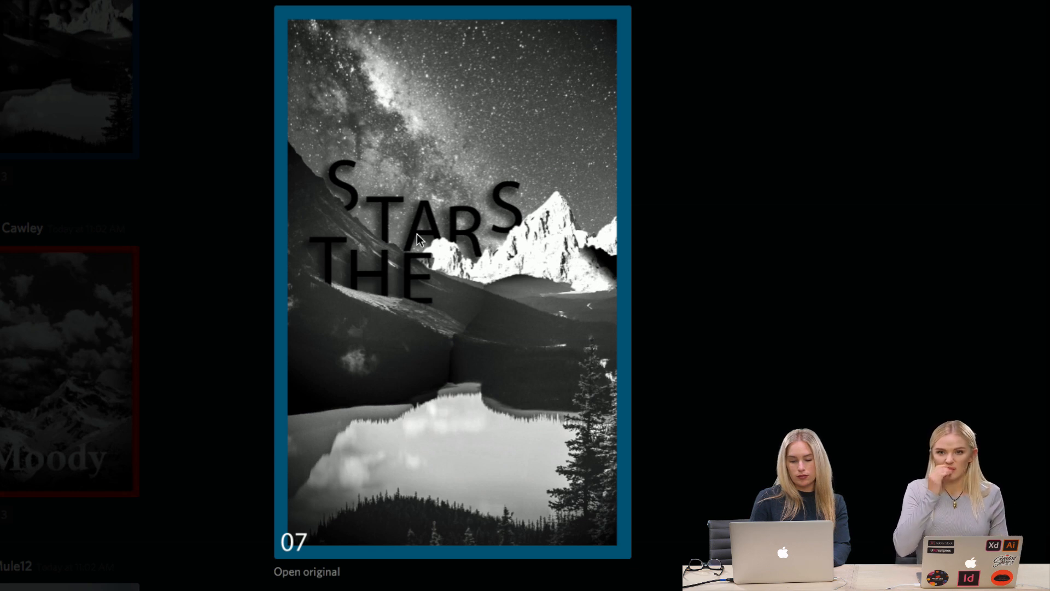
# - Close the STARS poster and enlarge the red-bordered Moody mountain poster
pyautogui.click(698, 393)
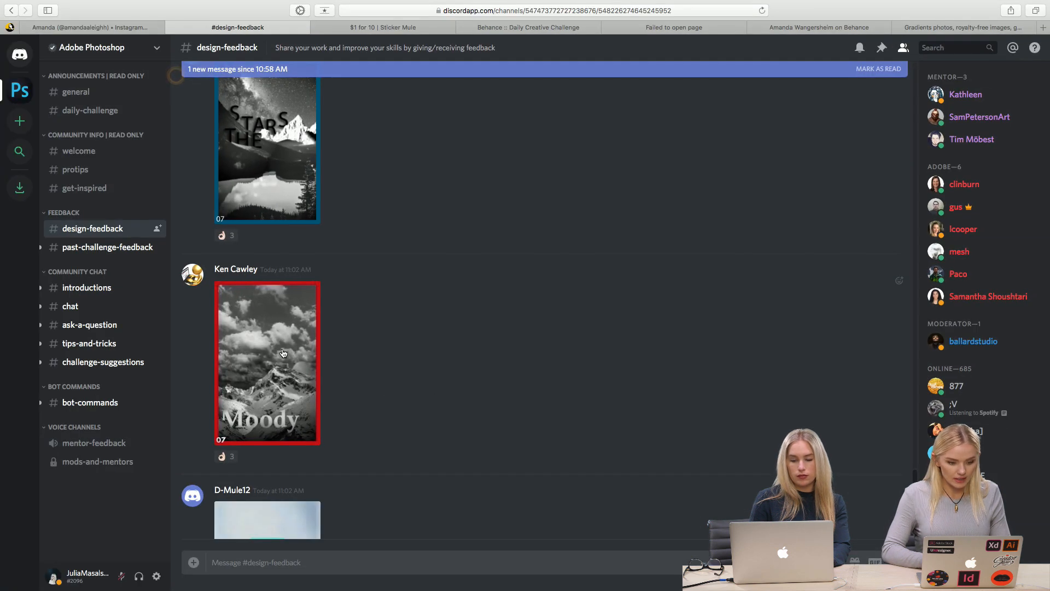
pyautogui.click(282, 353)
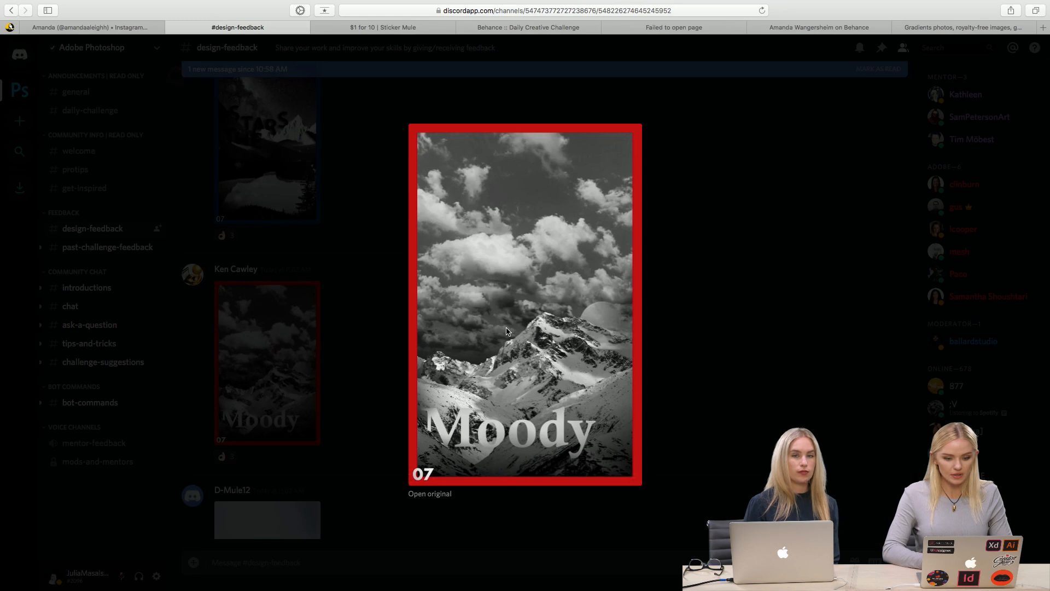
# - Close the enlarged Moody poster to return to the #design-feedback channel
pyautogui.click(832, 404)
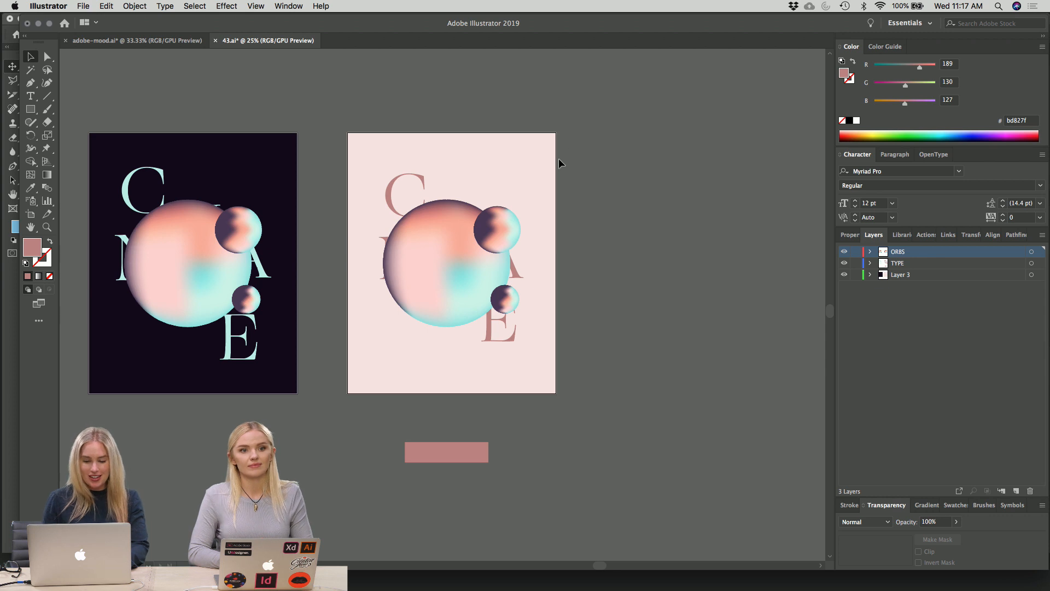
pyautogui.hscroll(2, 612, 166)
pyautogui.scroll(-1, 613, 166)
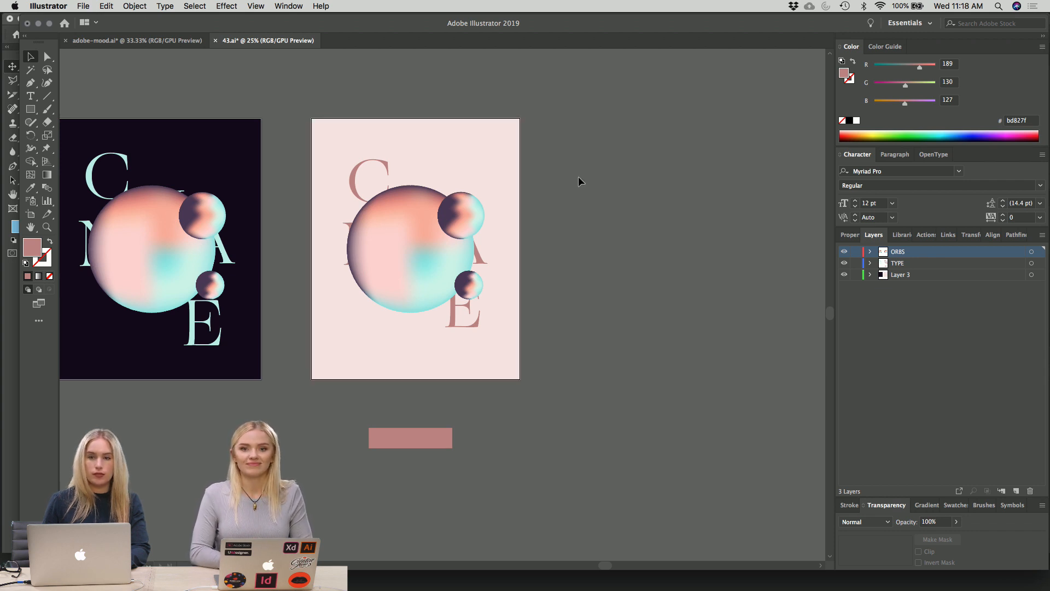
pyautogui.hscroll(2, 580, 180)
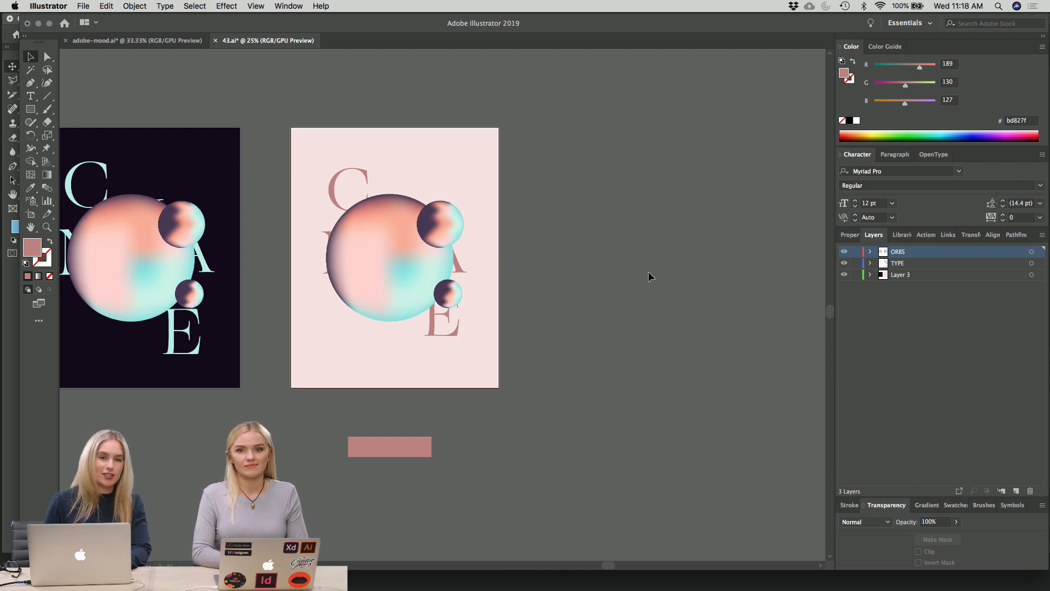
# - Drag the orbs group off the pale-pink artboard onto the pasteboard and deselect it
pyautogui.moveTo(425, 291); pyautogui.dragTo(622, 297)
pyautogui.click(615, 373)
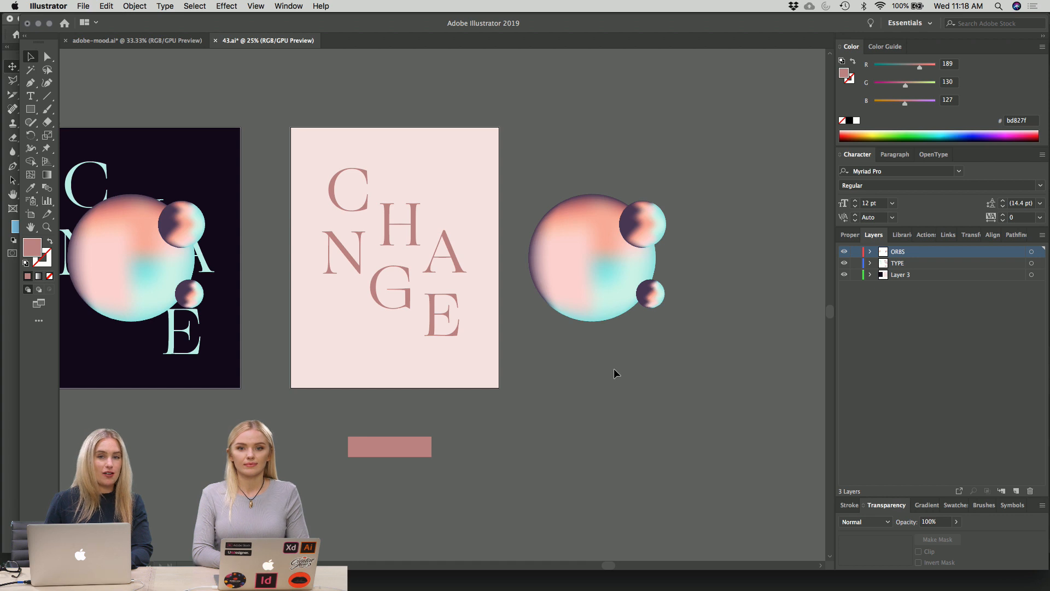
pyautogui.hscroll(5, 614, 374)
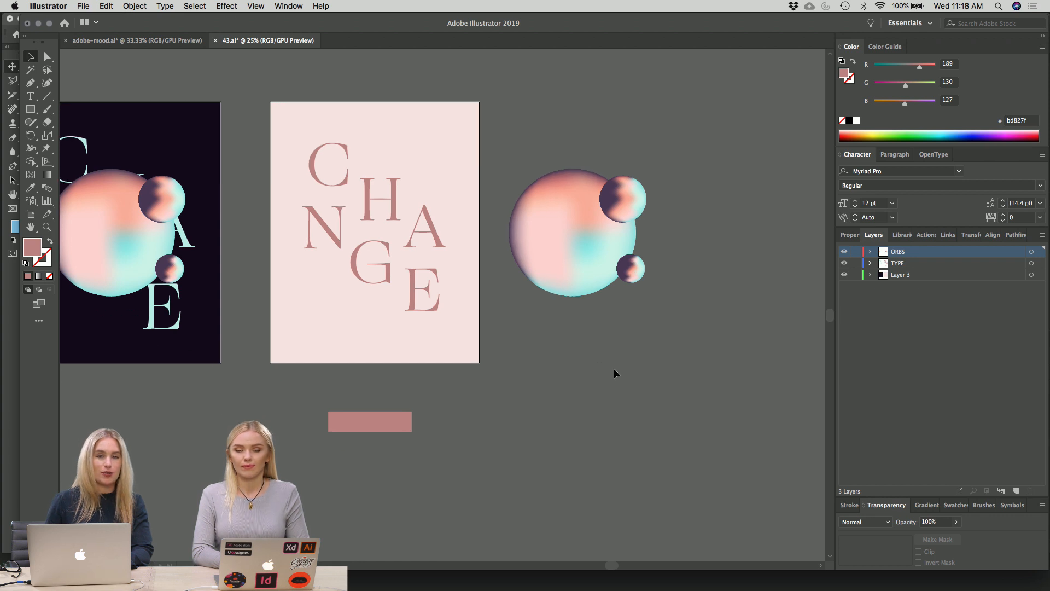
pyautogui.hscroll(5, 614, 369)
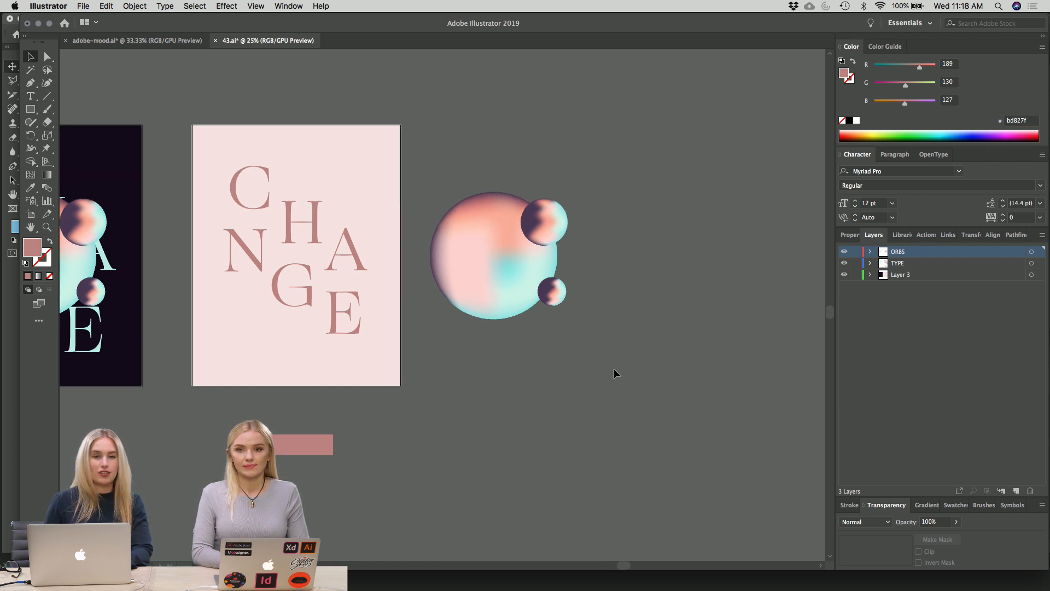
pyautogui.hscroll(1, 614, 373)
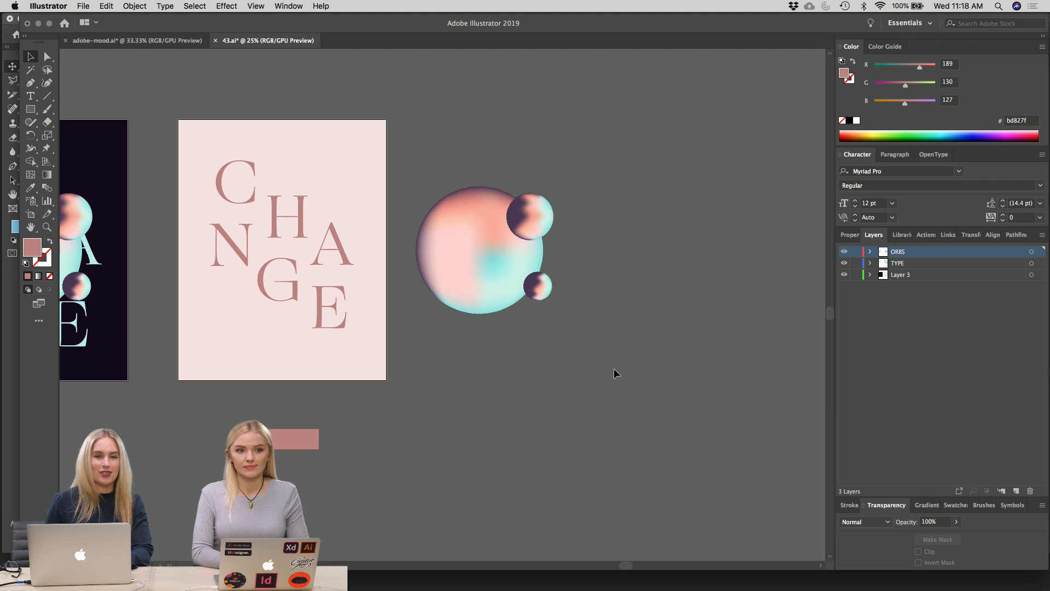
# - Undo the move so the orbs return onto the pale-pink poster
pyautogui.press('super+z')
pyautogui.rightClick(614, 369)
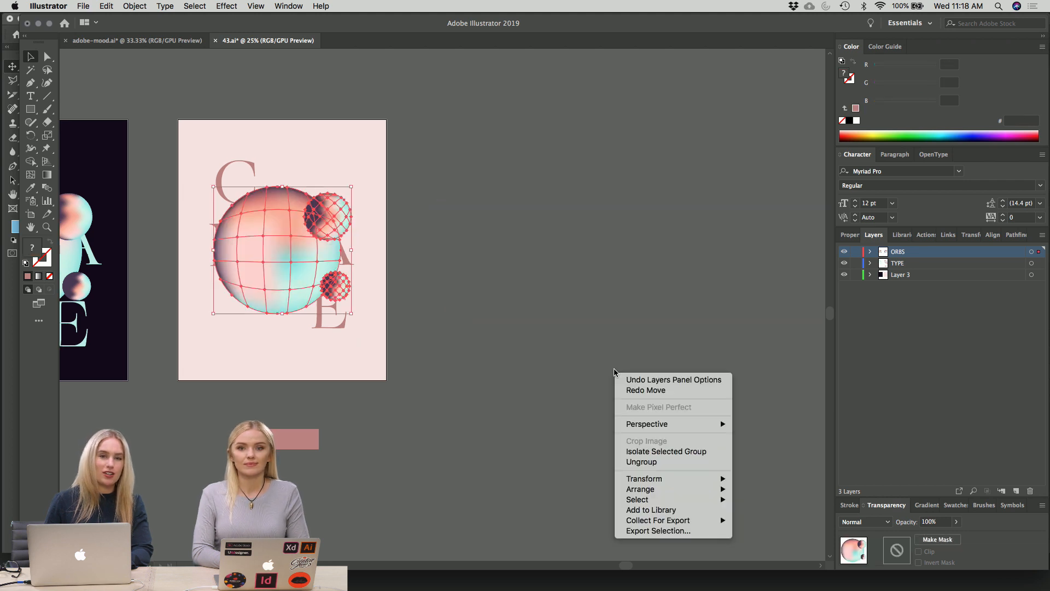
pyautogui.click(567, 317)
pyautogui.click(553, 307)
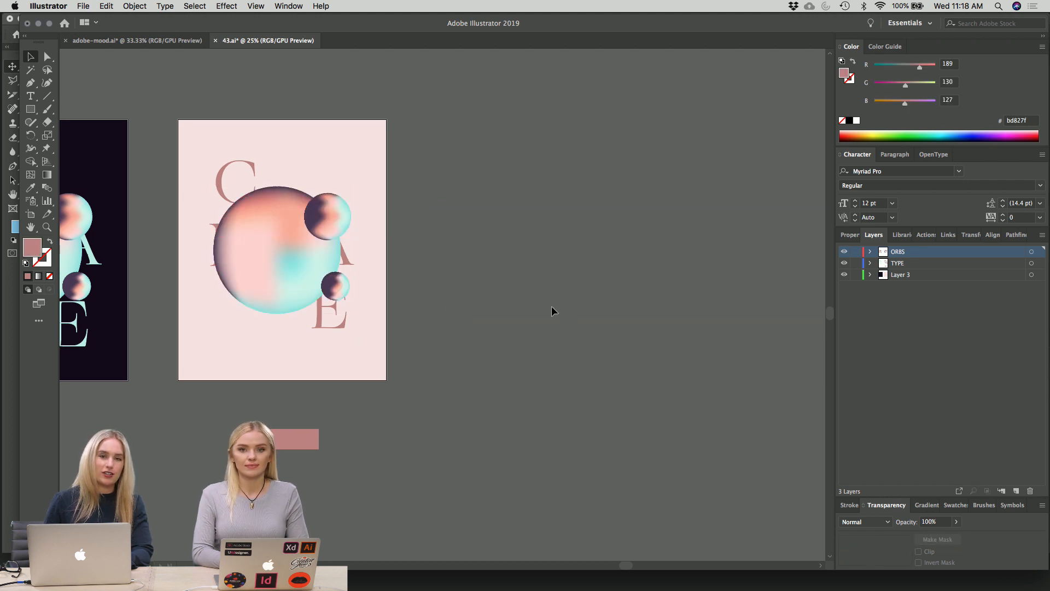
pyautogui.click(367, 176)
pyautogui.rightClick(460, 204)
pyautogui.click(411, 182)
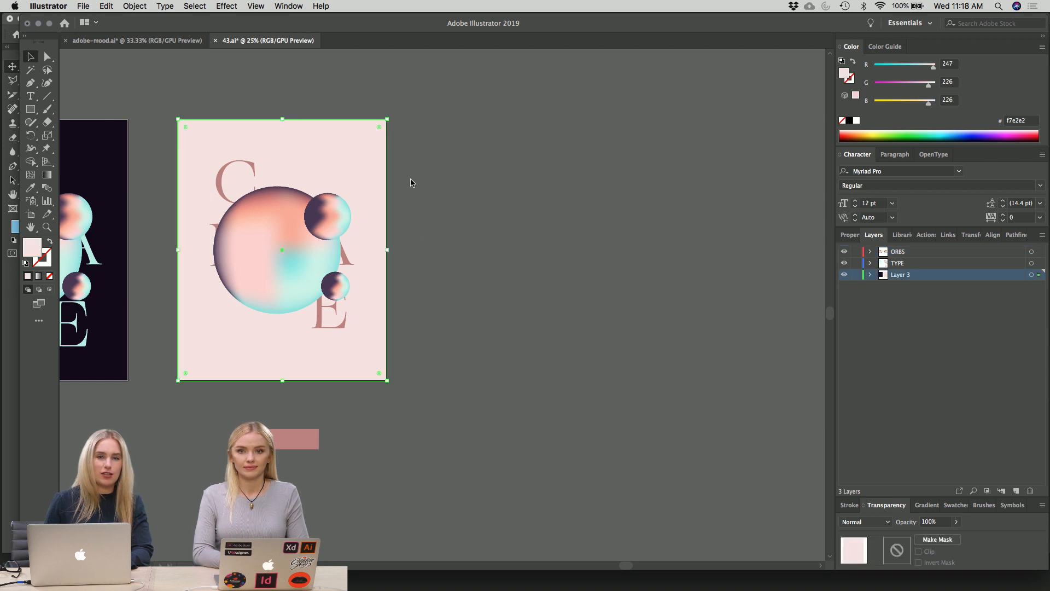
pyautogui.click(411, 180)
# - Check the pink background's fill is f7e2e2, then switch to 43.psd in Photoshop
pyautogui.click(355, 165)
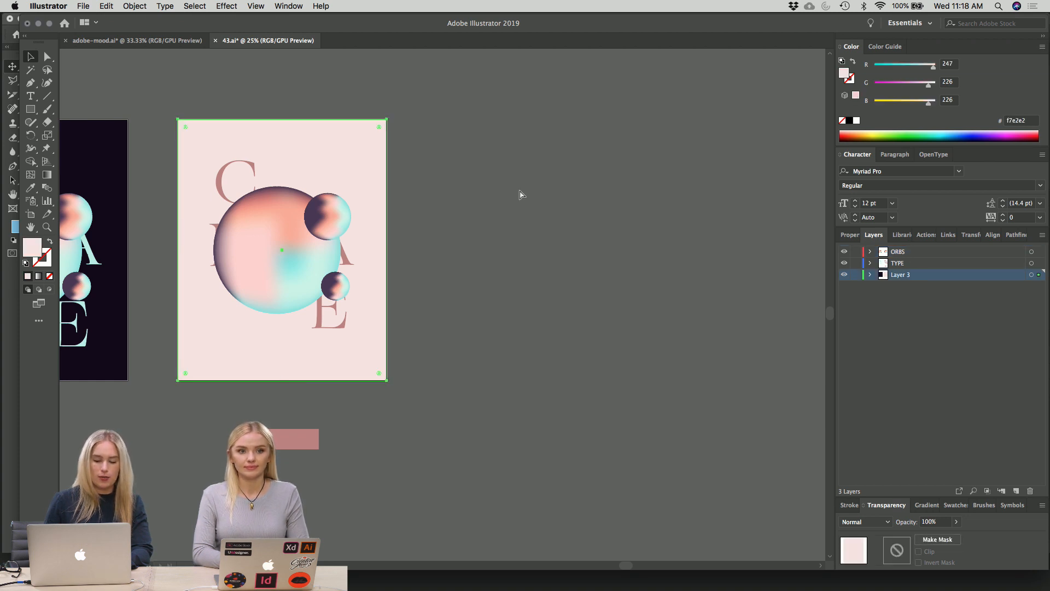
pyautogui.click(521, 194)
pyautogui.moveTo(11, 386)
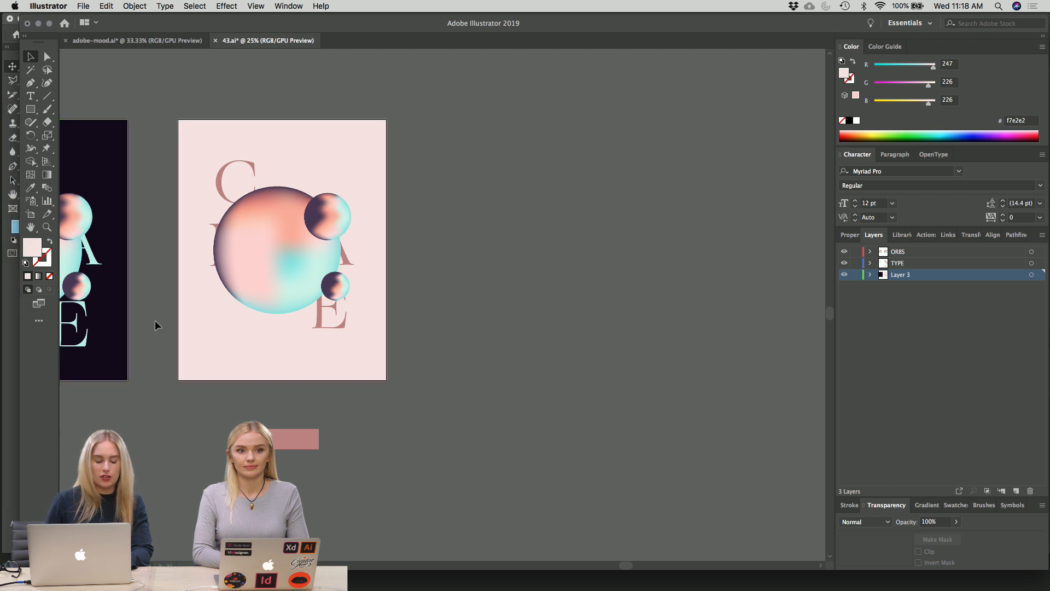
pyautogui.rightClick(195, 343)
pyautogui.click(176, 319)
pyautogui.click(191, 319)
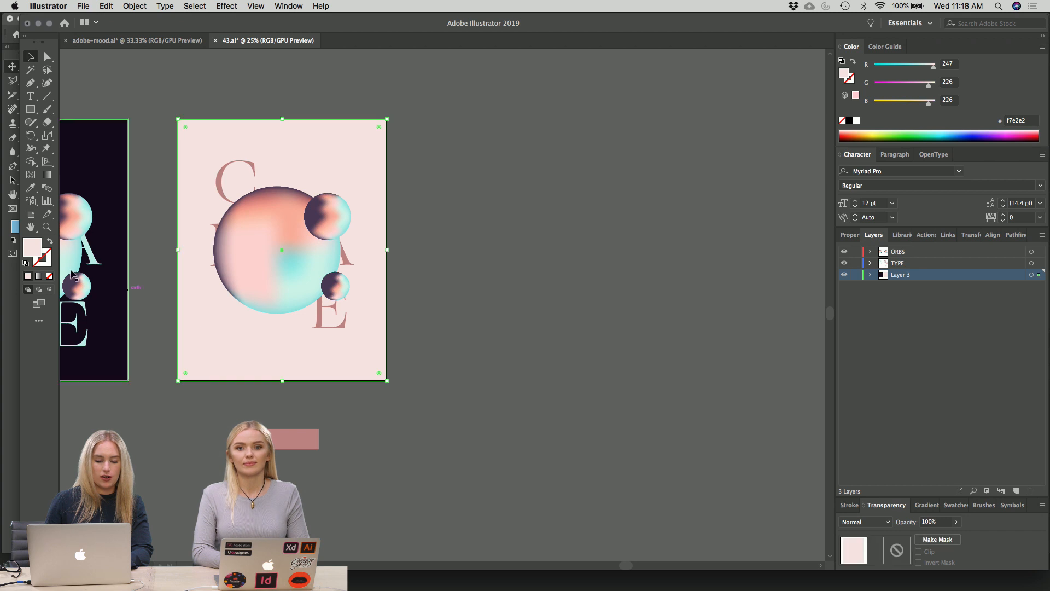
pyautogui.doubleClick(32, 247)
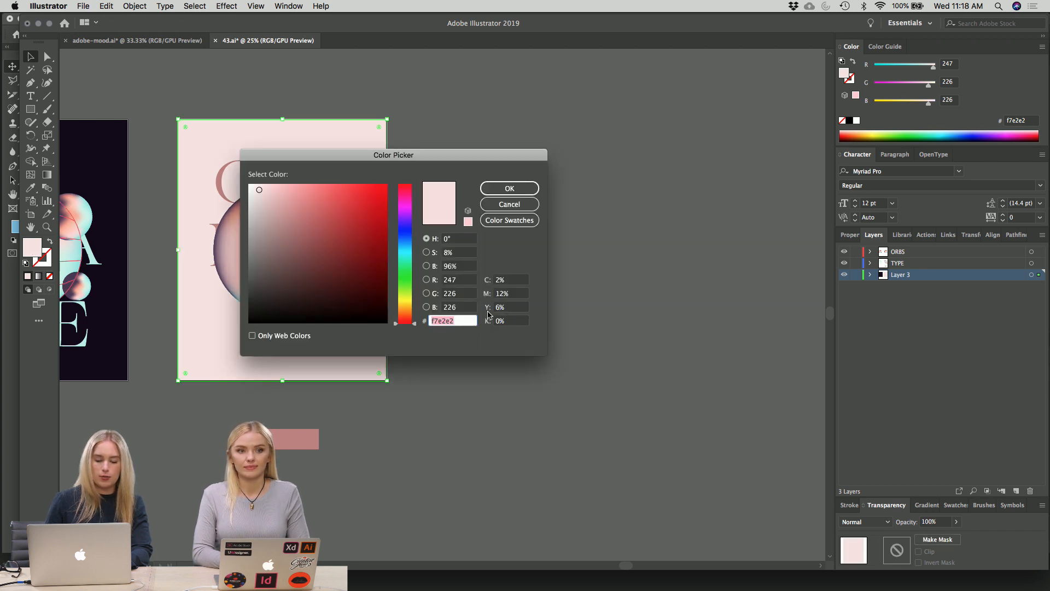
pyautogui.click(523, 189)
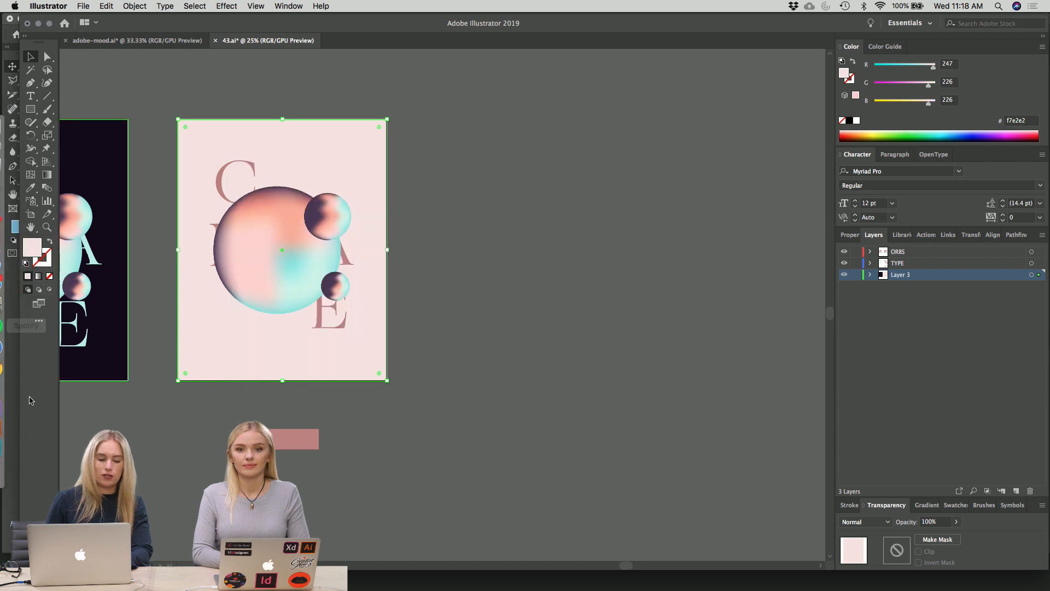
pyautogui.click(12, 442)
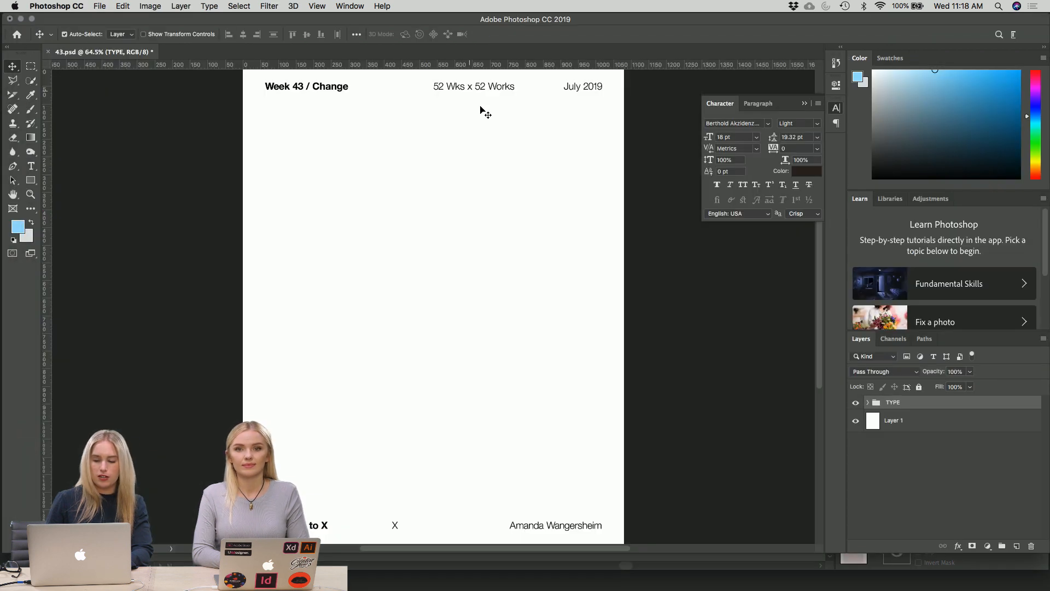
# - Zoom out to 50% and toggle the TYPE group's visibility to compare the poster text
pyautogui.press('super+minus')
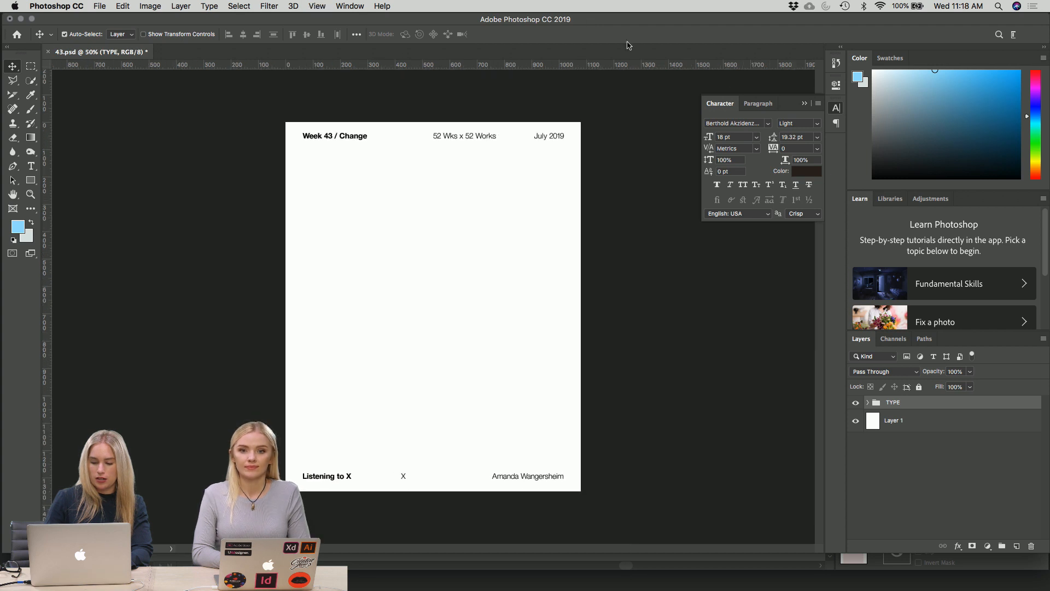
pyautogui.click(856, 403)
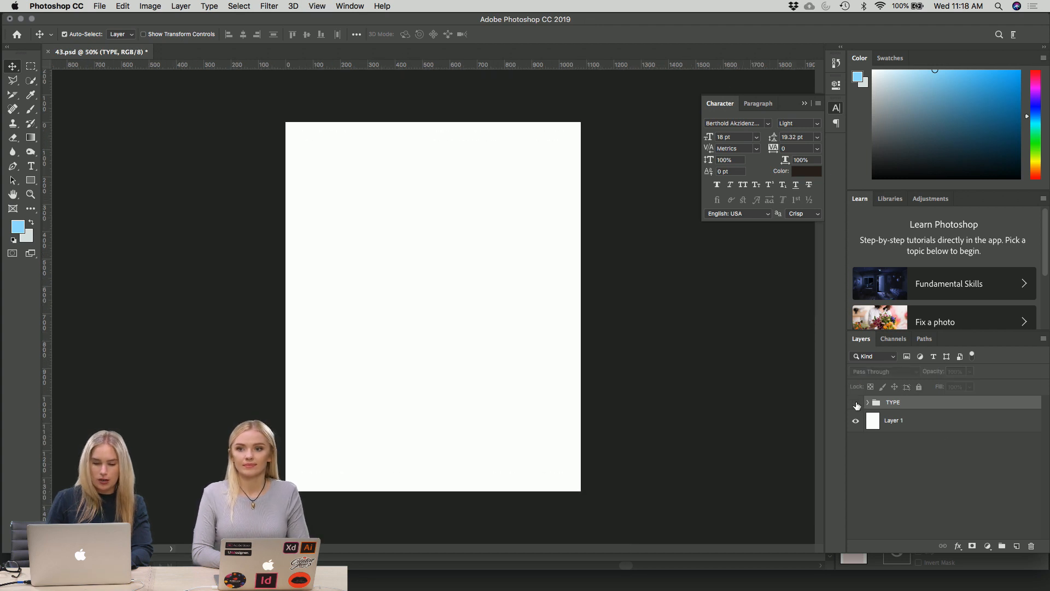
pyautogui.click(856, 403)
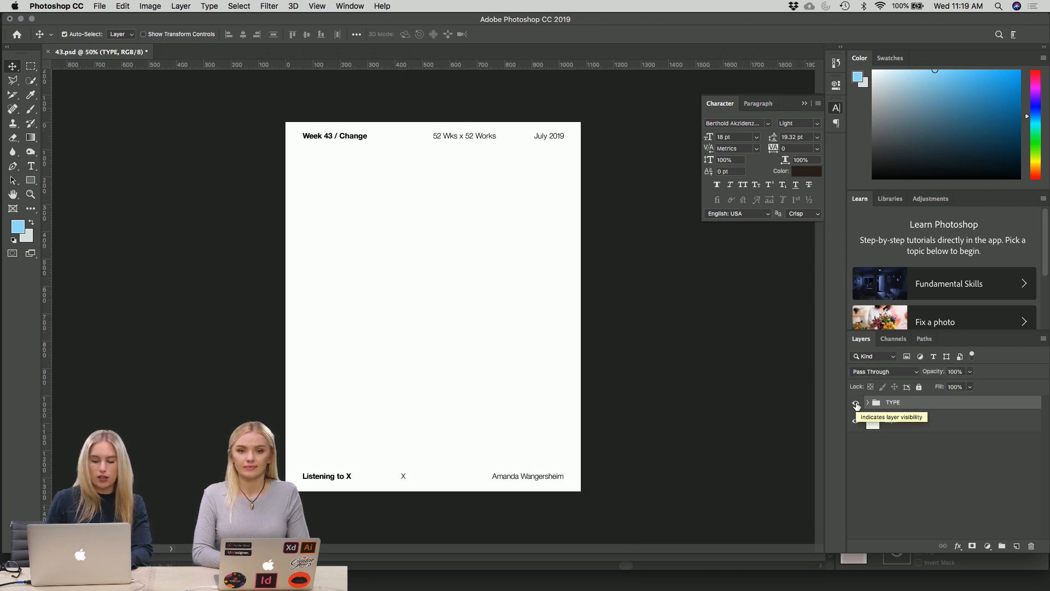
pyautogui.click(856, 404)
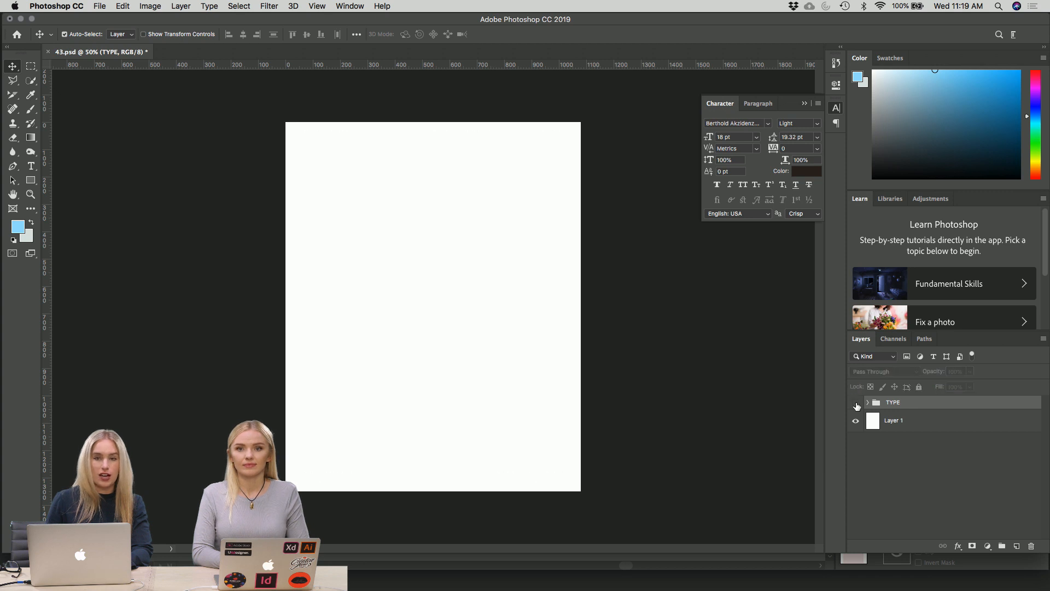
pyautogui.click(856, 403)
pyautogui.click(856, 403)
pyautogui.click(856, 403)
pyautogui.click(856, 403)
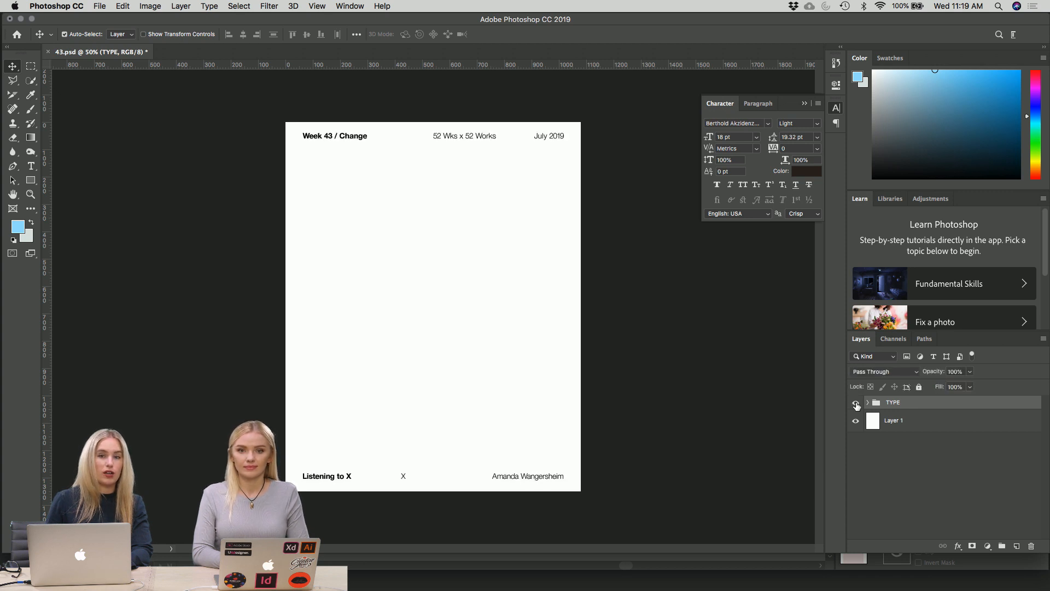
pyautogui.click(856, 403)
# - Expand the TYPE group and select its text layers from X to the last
pyautogui.click(868, 403)
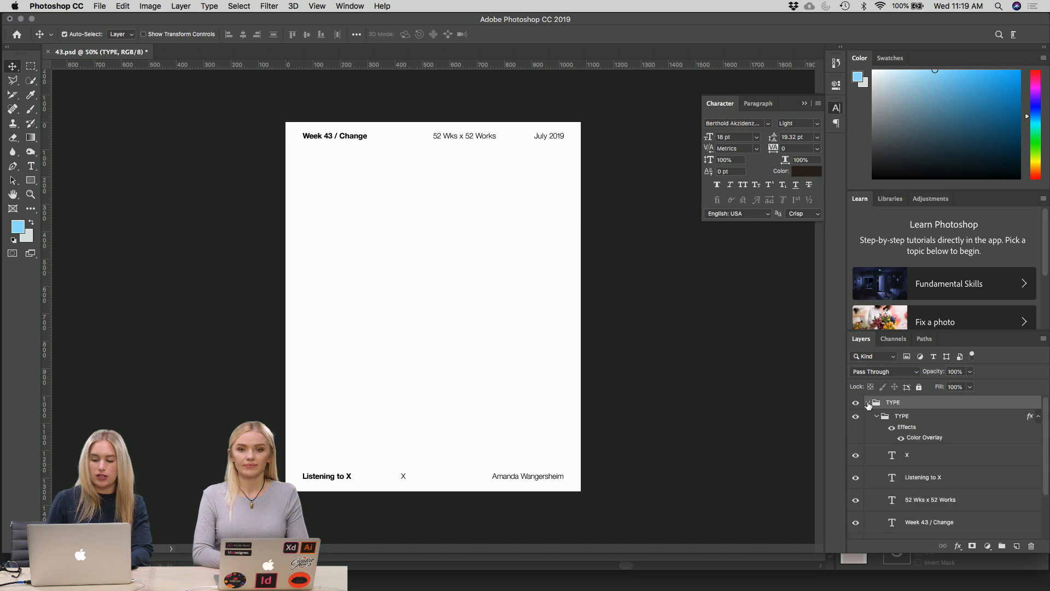
pyautogui.scroll(-2, 925, 479)
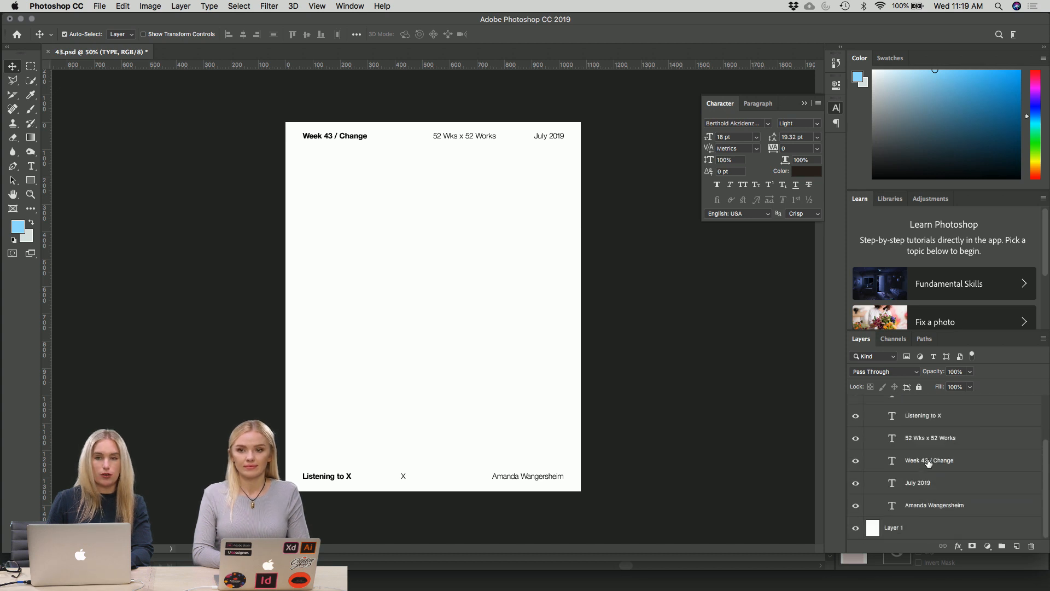
pyautogui.scroll(2, 924, 450)
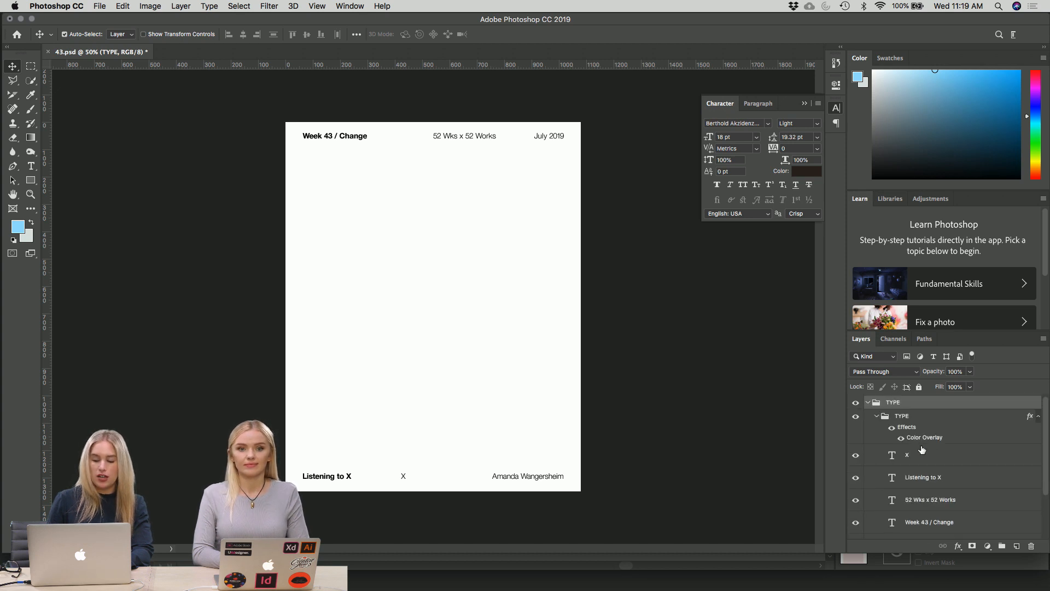
pyautogui.click(923, 451)
pyautogui.scroll(-2, 923, 454)
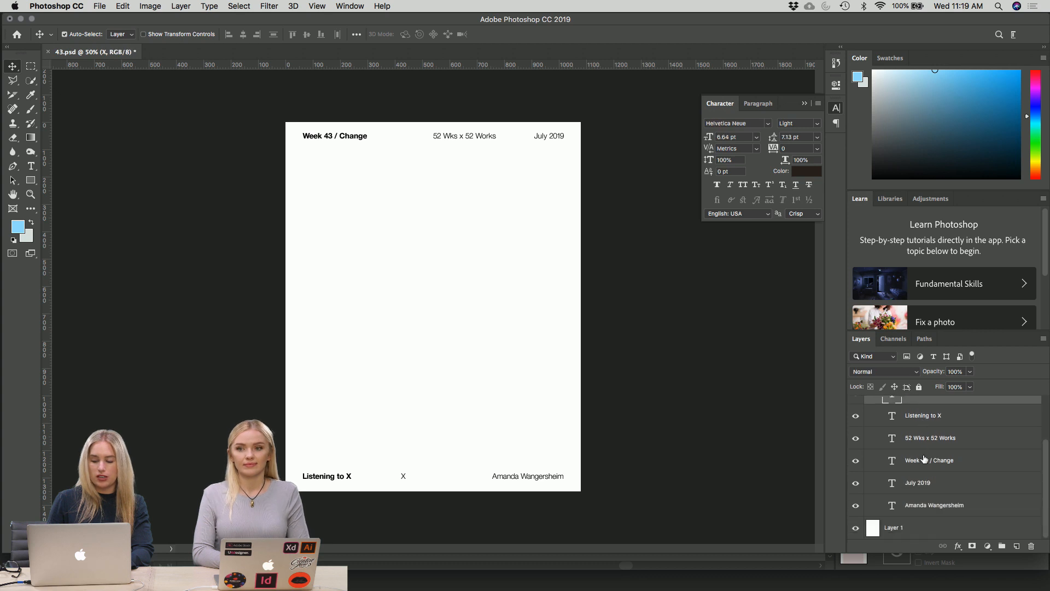
pyautogui.keyDown('shift'); pyautogui.click(925, 504); pyautogui.keyUp('shift')
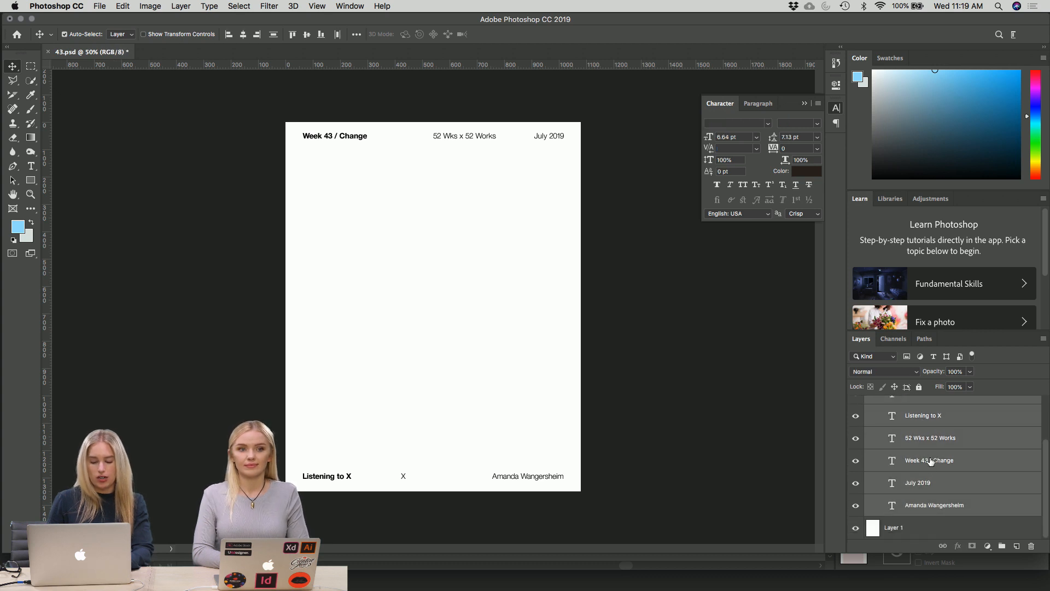
pyautogui.scroll(2, 931, 458)
pyautogui.scroll(-2, 934, 493)
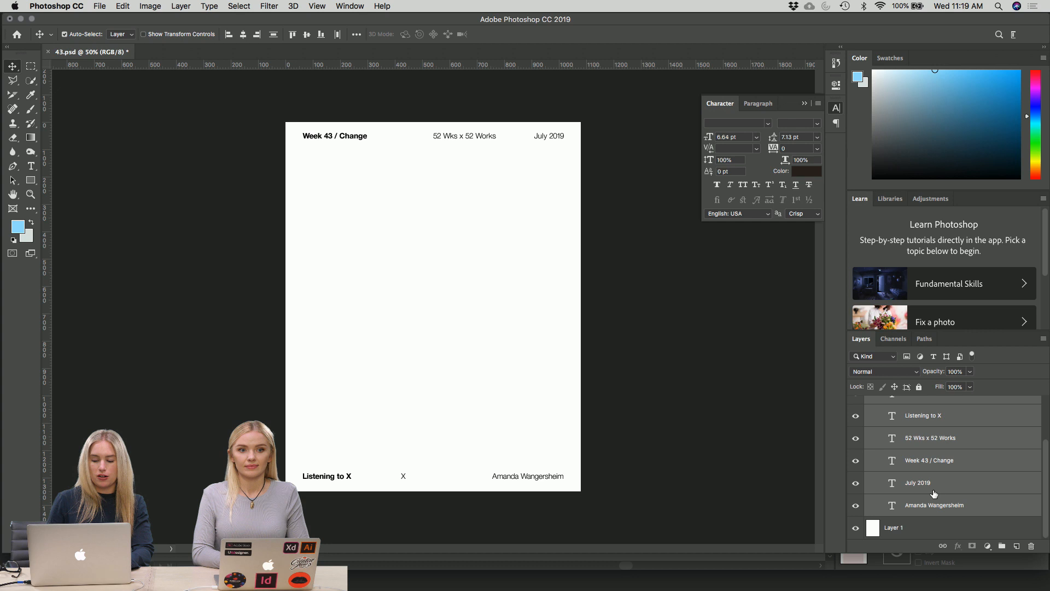
# - Collapse the TYPE group, toggle its visibility, and lock it against edits
pyautogui.click(1003, 546)
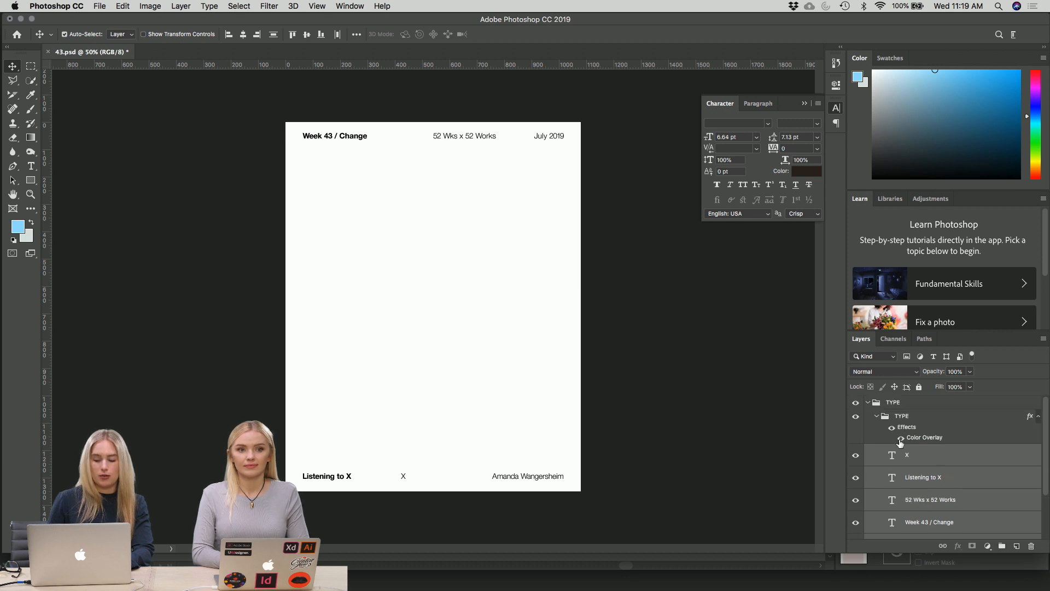
pyautogui.click(871, 403)
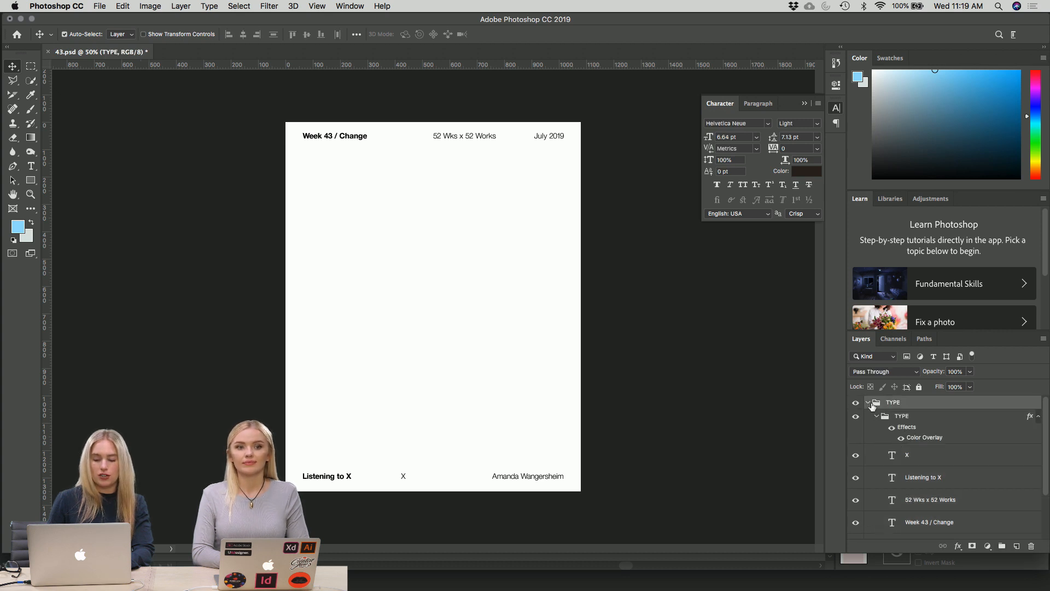
pyautogui.click(868, 404)
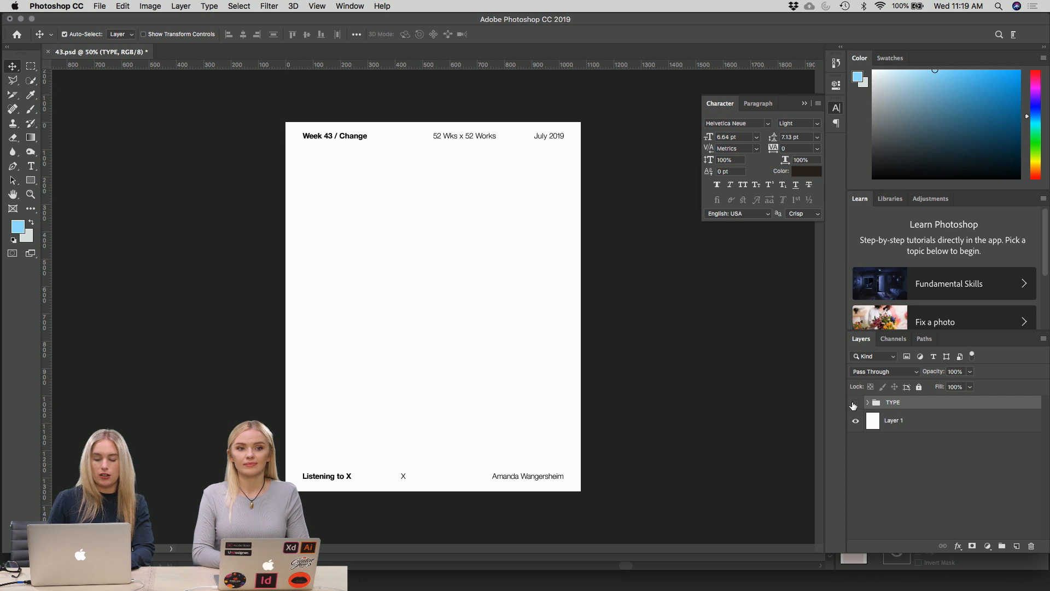
pyautogui.click(854, 404)
pyautogui.click(854, 404)
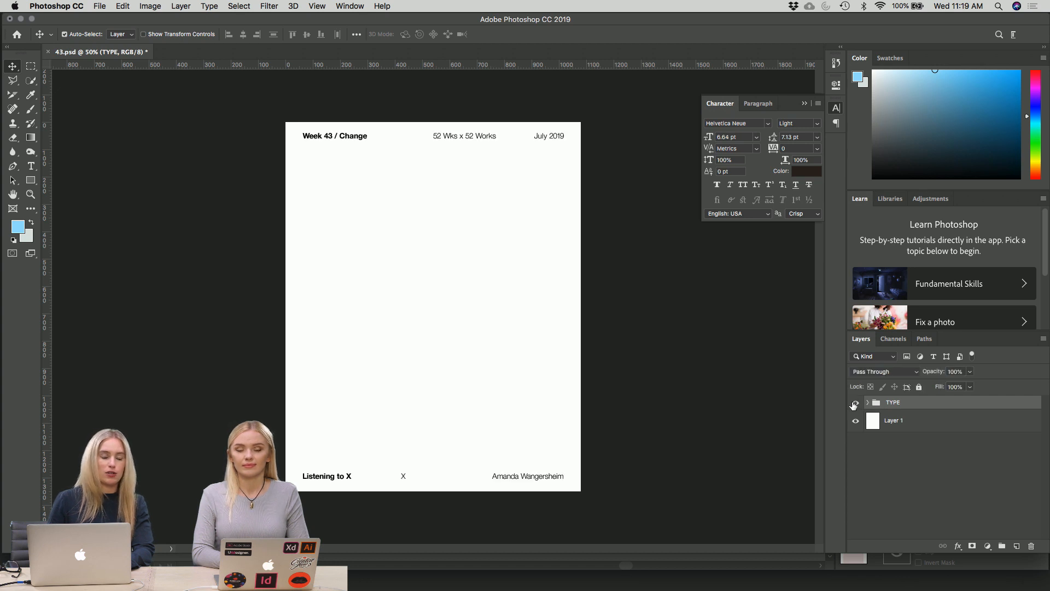
pyautogui.click(855, 404)
pyautogui.click(854, 404)
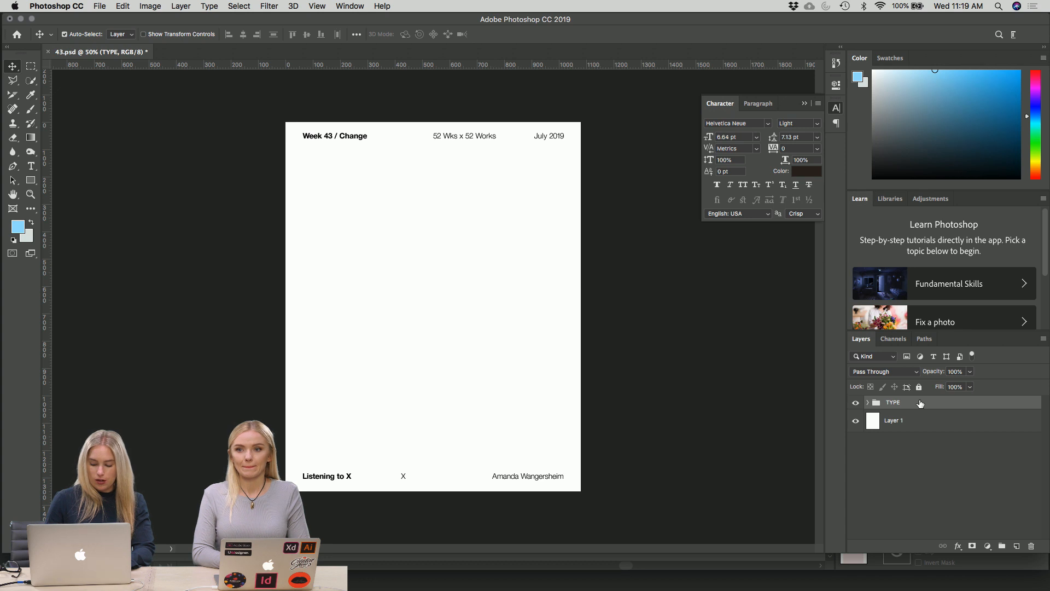
pyautogui.press('super+slash')
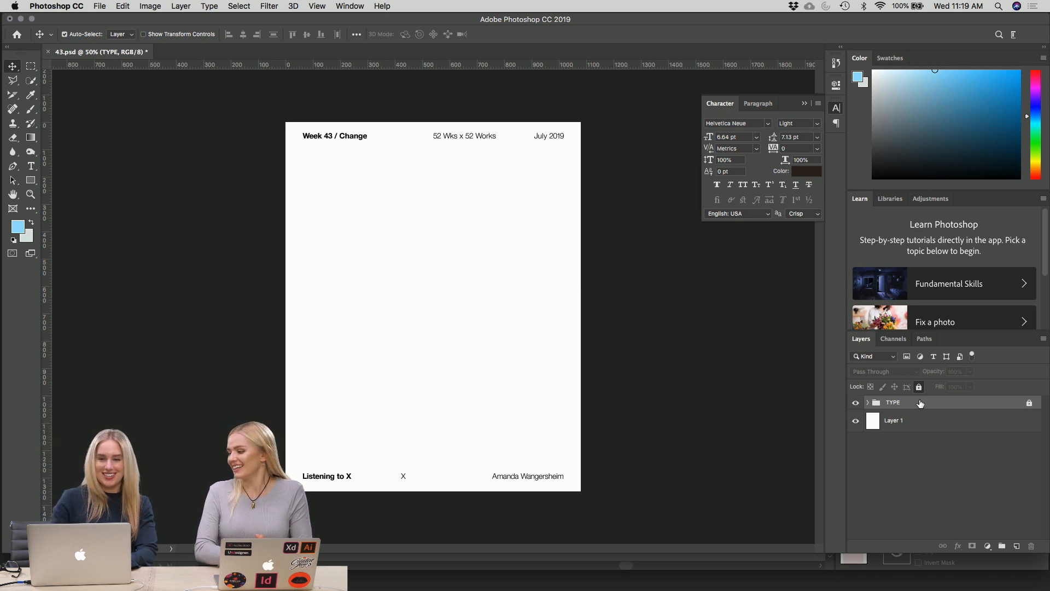
# - Hide the TYPE group and select the white Layer 1
pyautogui.click(856, 403)
pyautogui.click(856, 403)
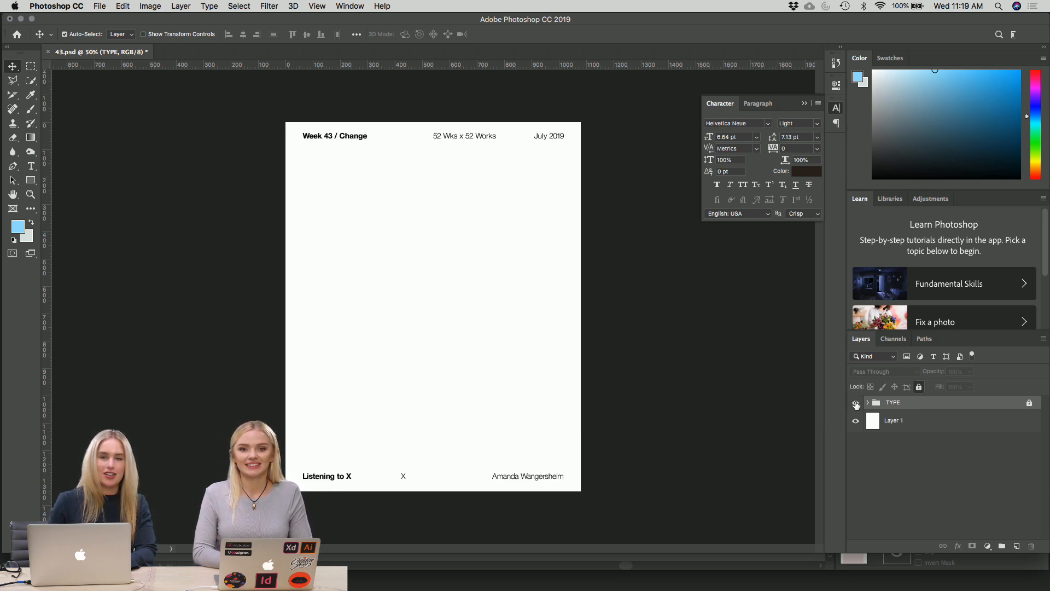
pyautogui.click(856, 405)
pyautogui.click(911, 425)
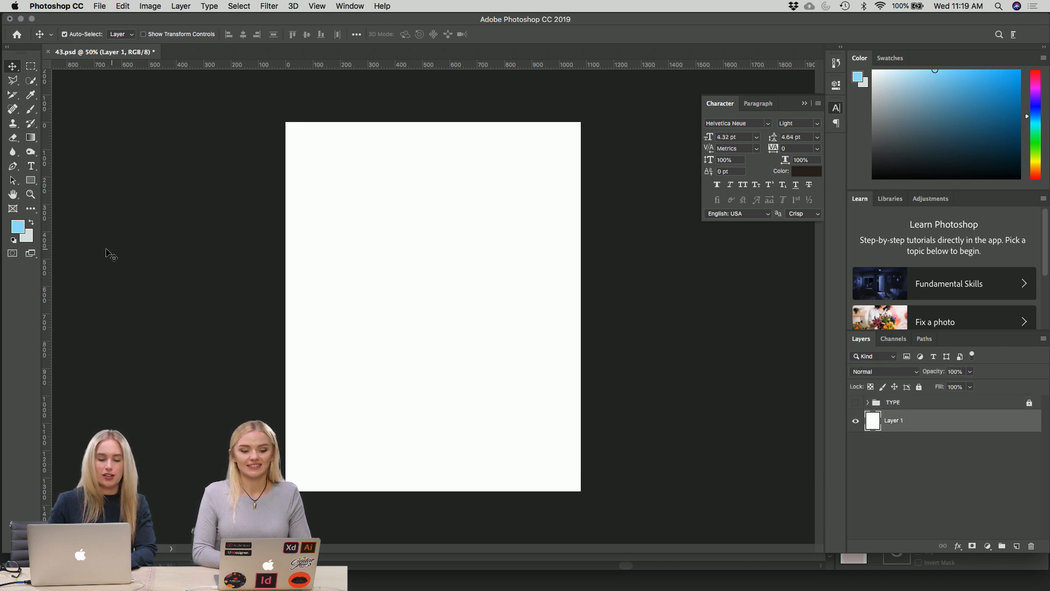
# - Set the foreground to f7e2e2, fill Layer 1 with it, and duplicate it as Layer 1 copy
pyautogui.click(18, 228)
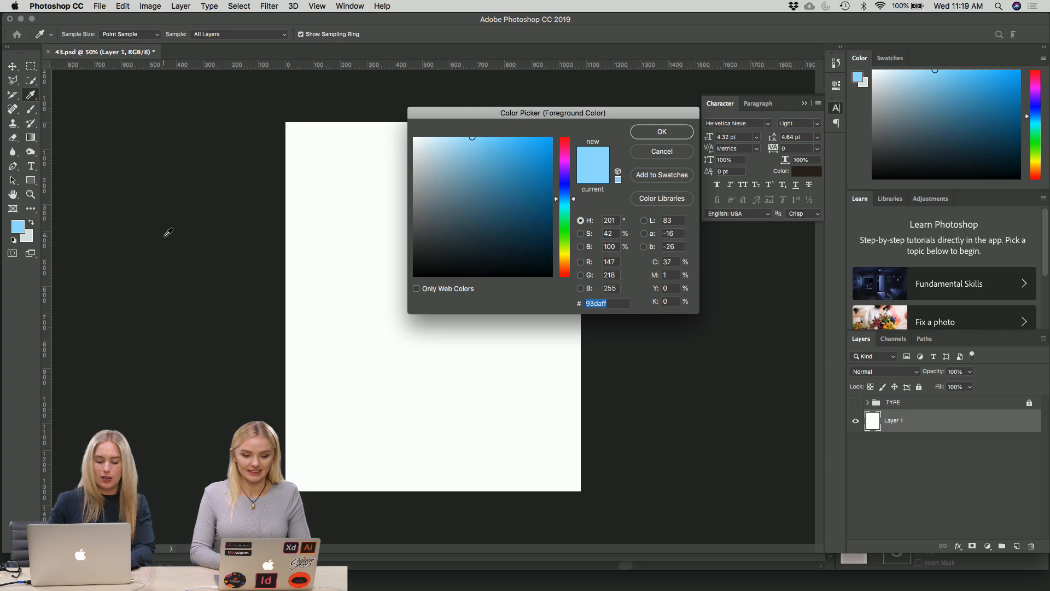
pyautogui.write('f7e2e2')
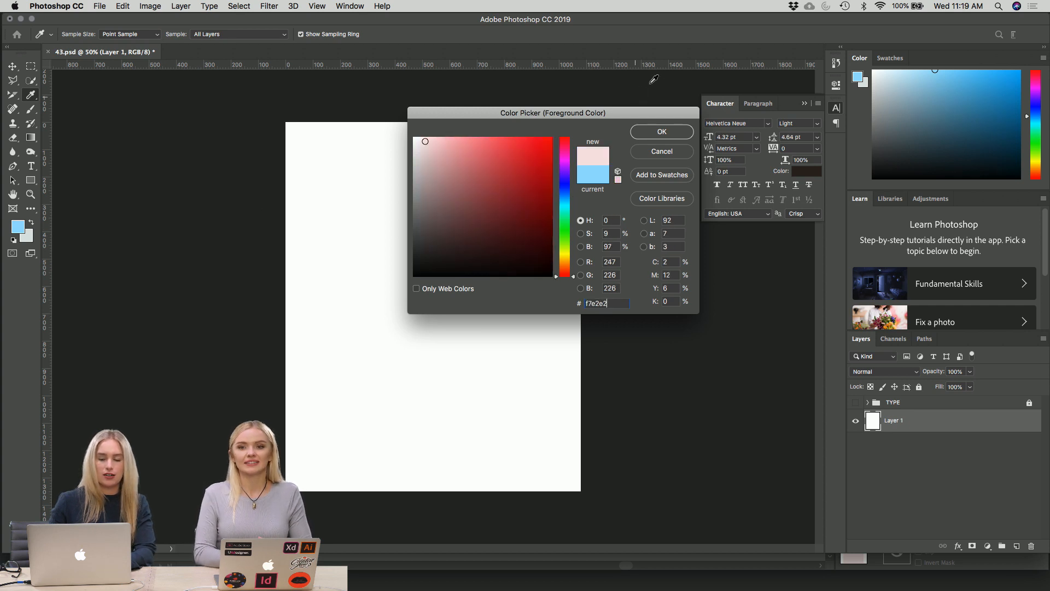
pyautogui.click(641, 135)
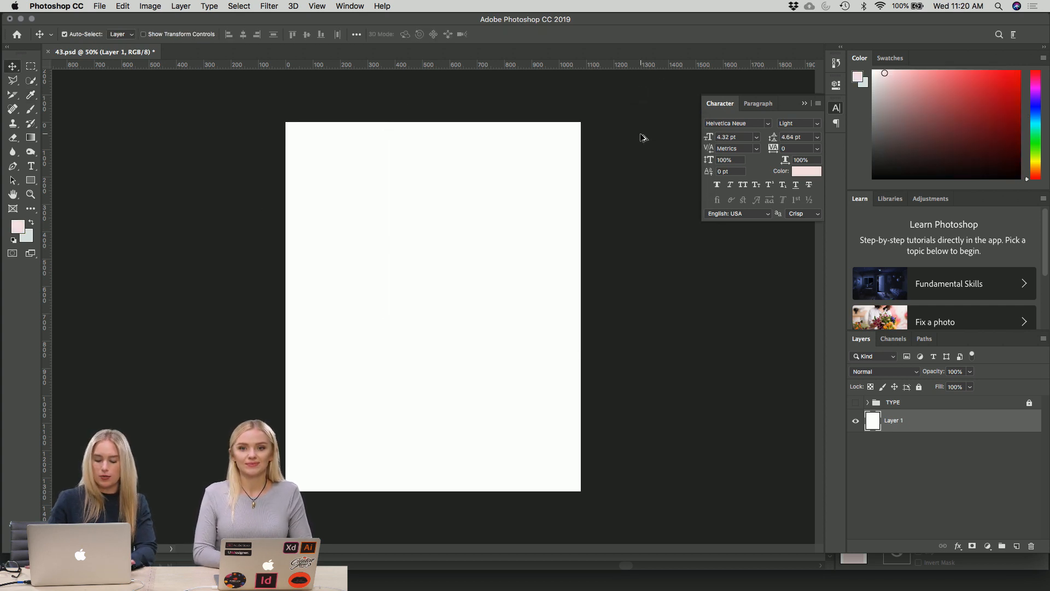
pyautogui.hotkey('alt', 'BackSpace')
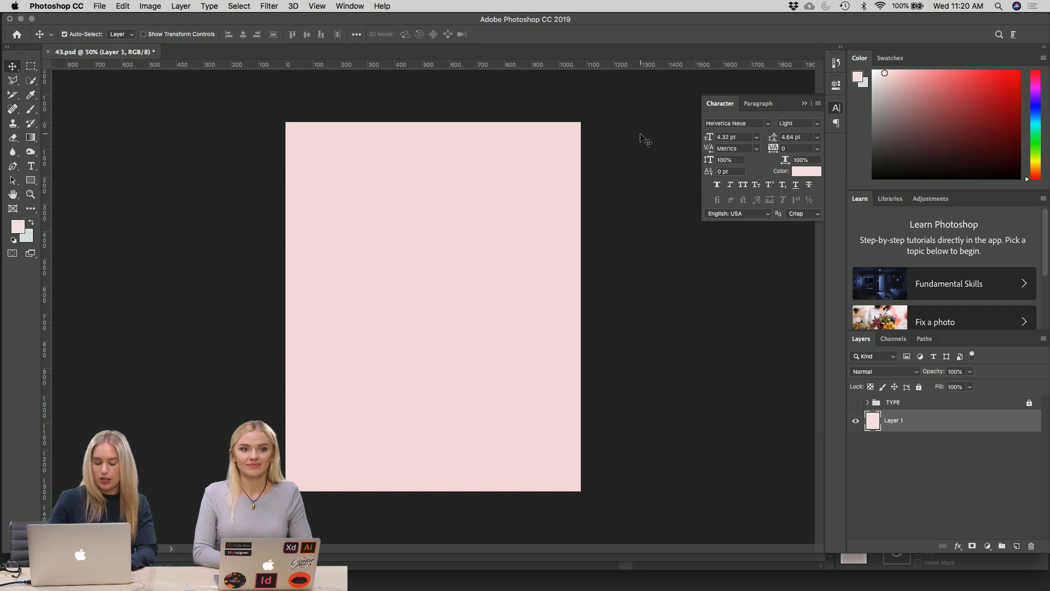
pyautogui.press('super+j')
# - Lock the original pink Layer 1 with Cmd+/ and select Layer 1 copy
pyautogui.click(932, 441)
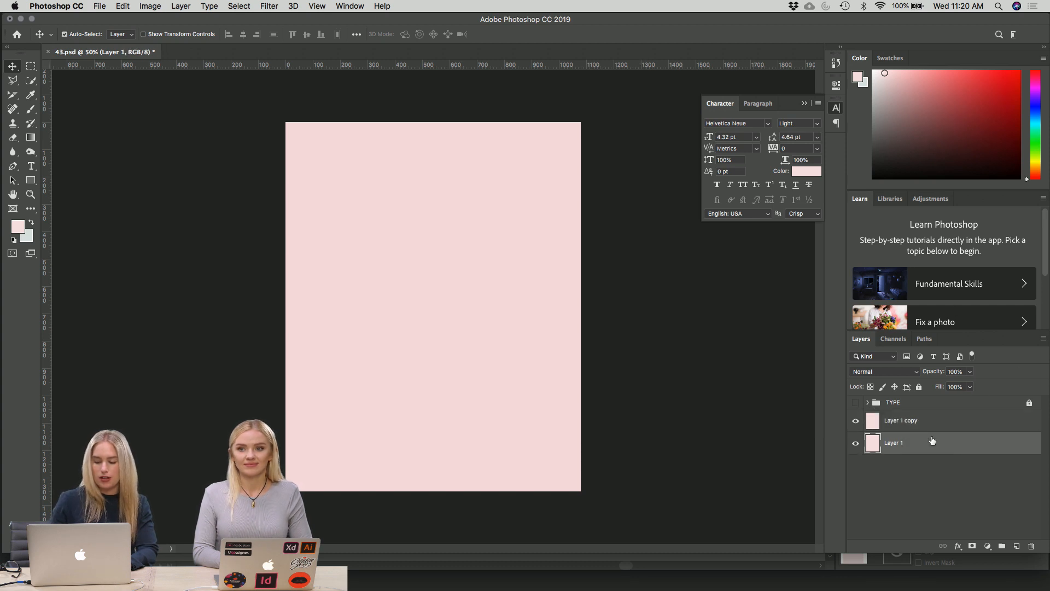
pyautogui.press('super+slash')
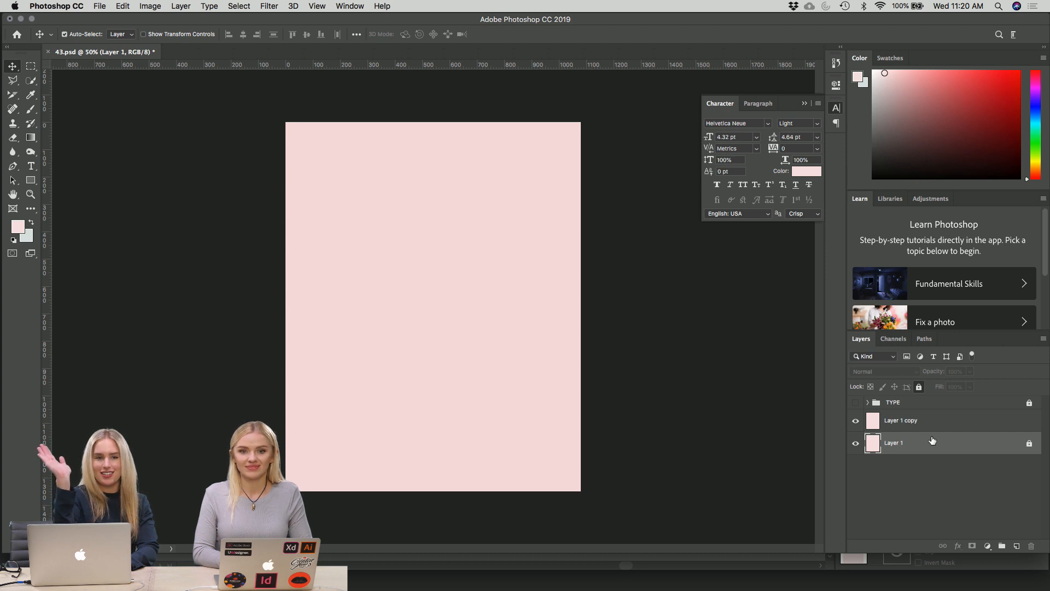
pyautogui.click(946, 425)
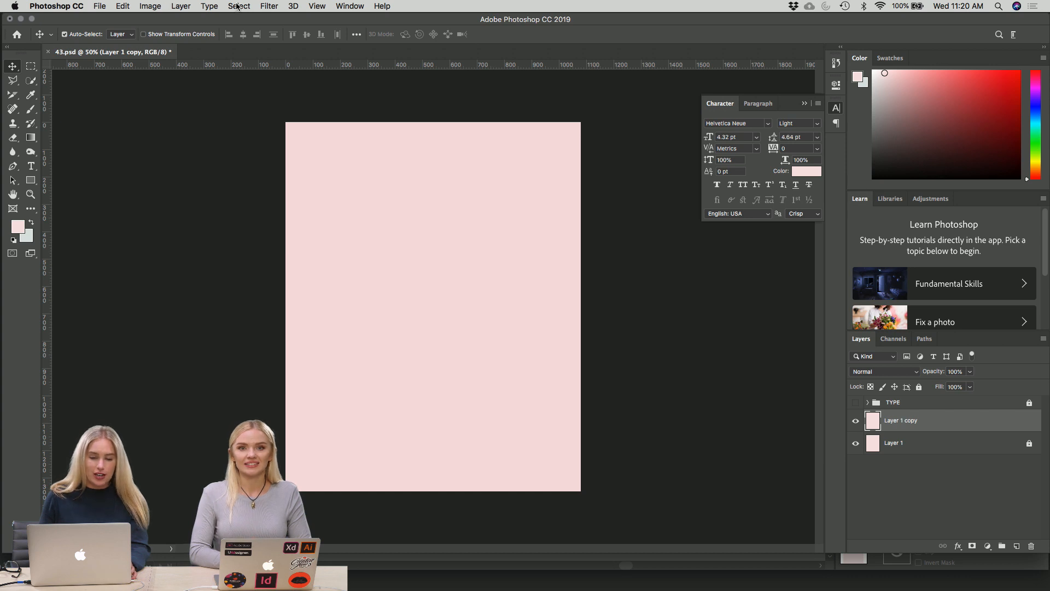
# - Apply Add Noise to Layer 1 copy at 3%, Gaussian, Monochromatic
pyautogui.click(268, 6)
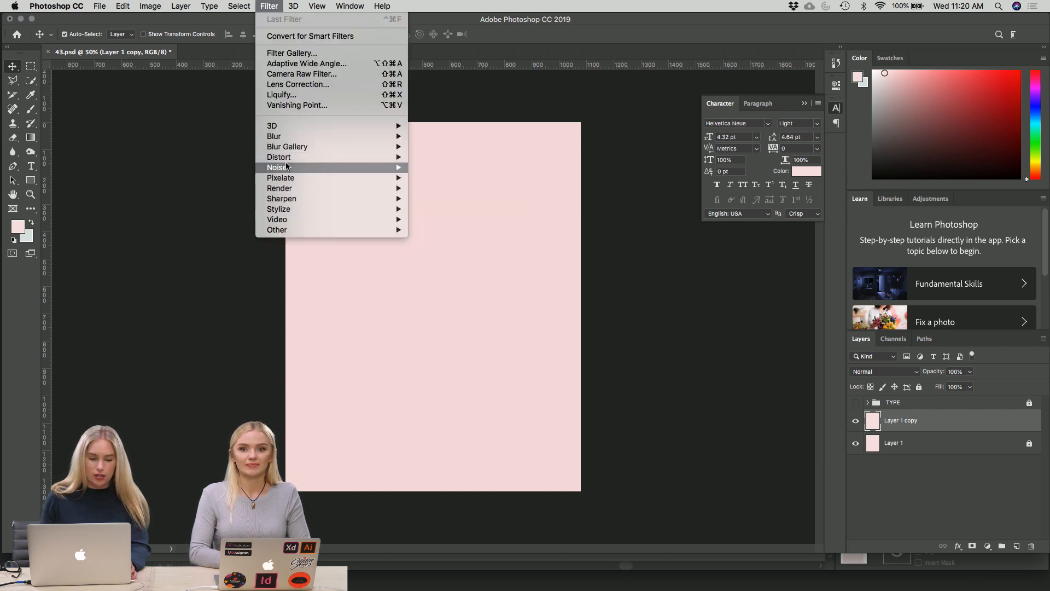
pyautogui.moveTo(333, 166)
pyautogui.click(438, 169)
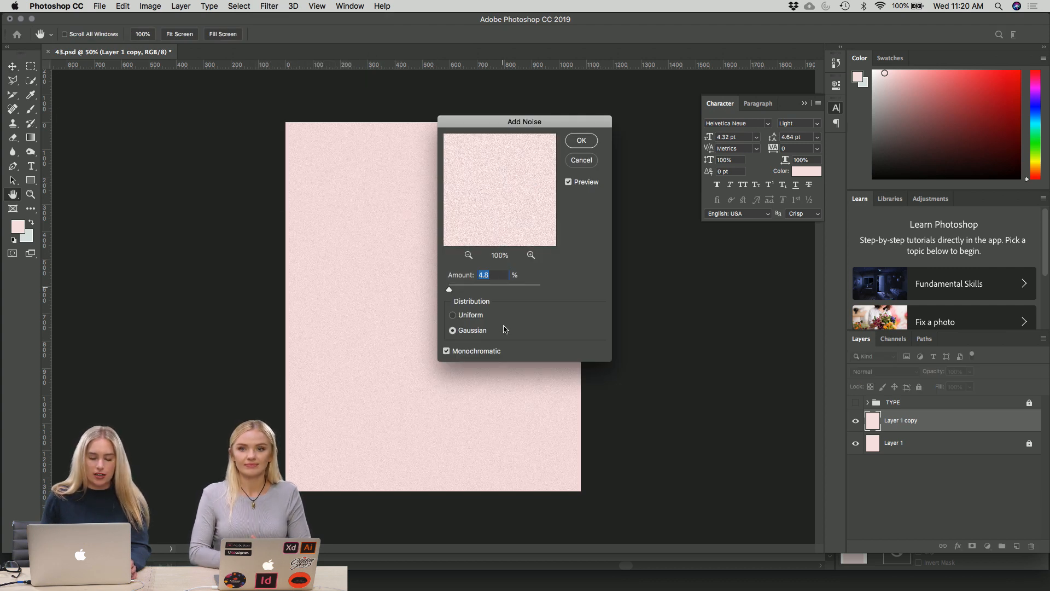
pyautogui.click(507, 286)
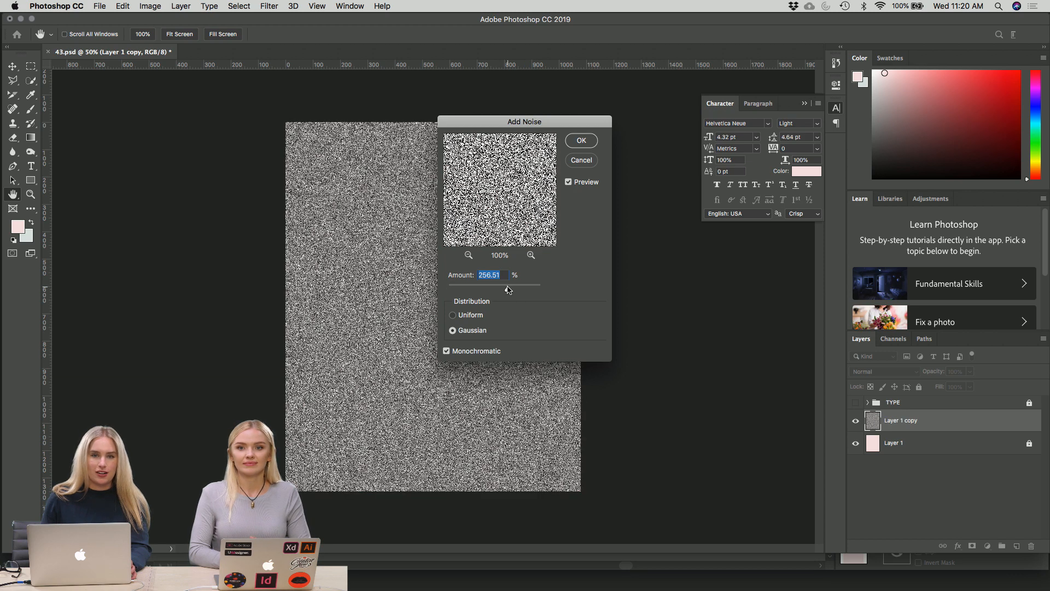
pyautogui.click(458, 286)
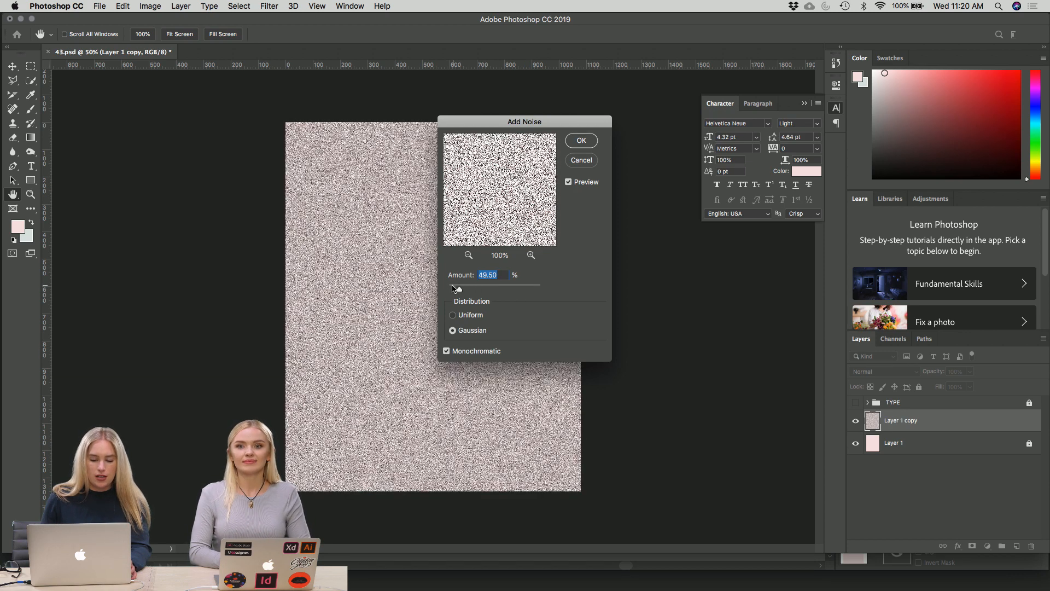
pyautogui.click(454, 288)
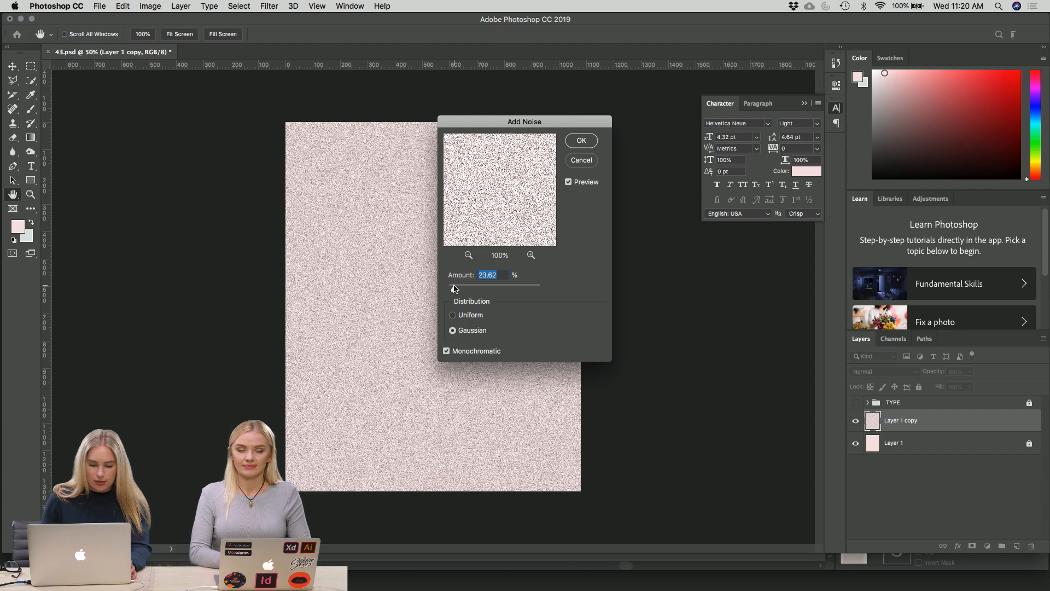
pyautogui.moveTo(454, 288); pyautogui.dragTo(449, 288)
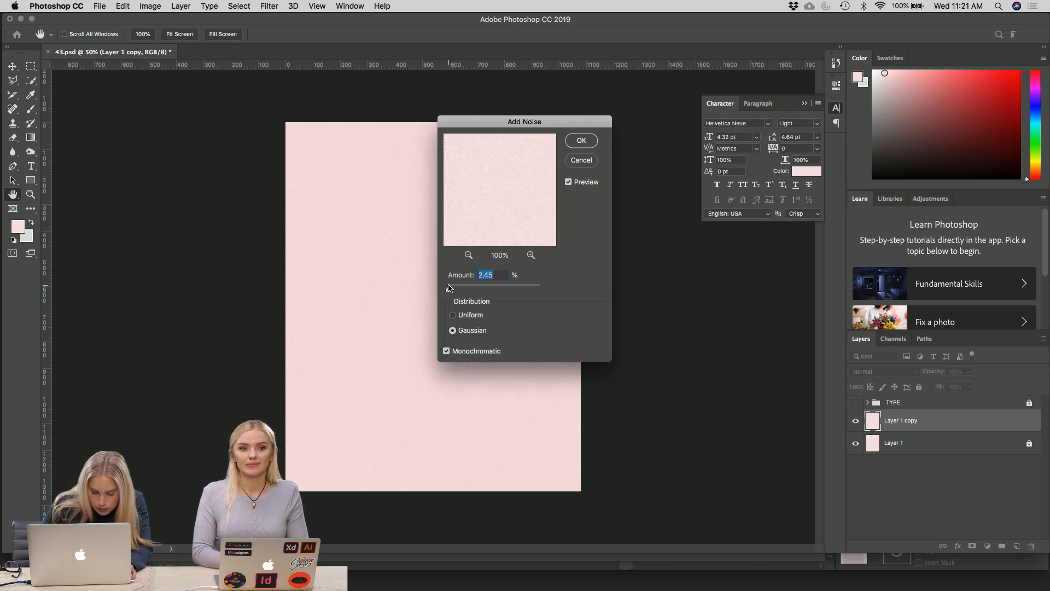
pyautogui.write('3')
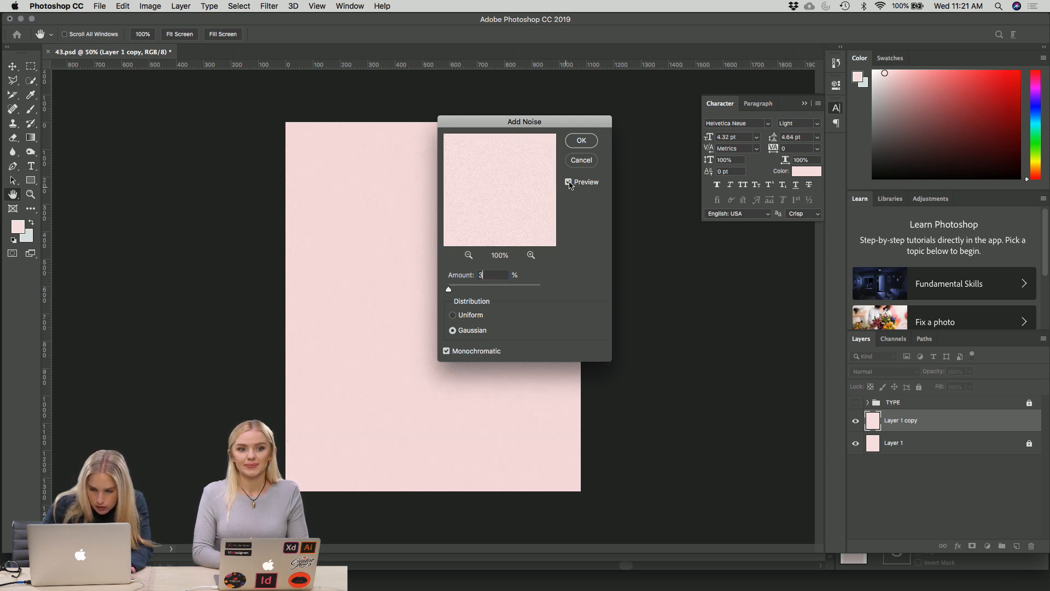
pyautogui.click(581, 141)
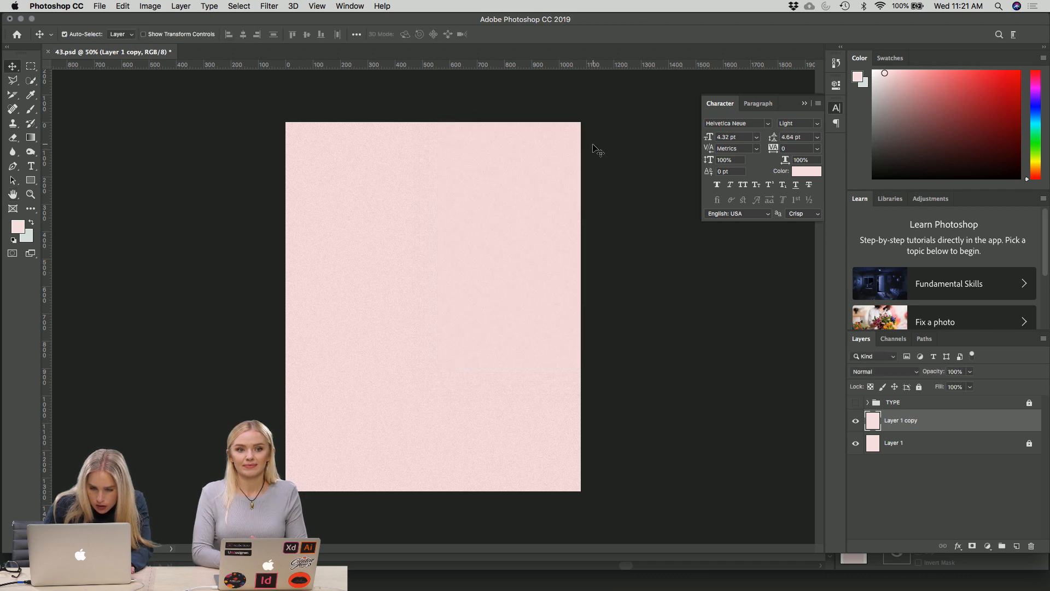
# - Zoom in to inspect the noise grain, then return the view to 50%
pyautogui.press('super+equal')
pyautogui.press('super+equal')
pyautogui.press('super+equal')
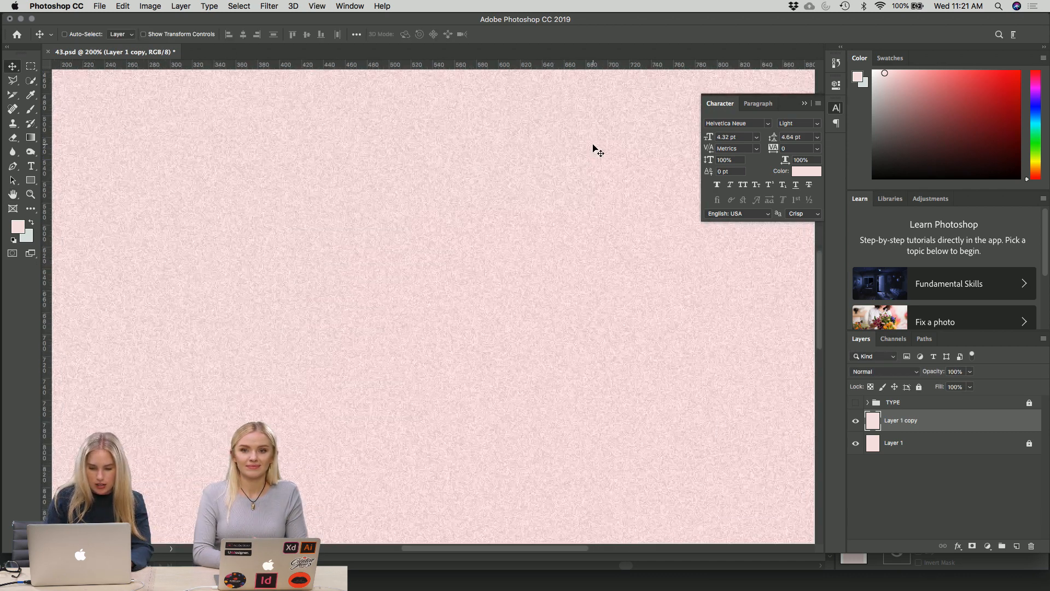
pyautogui.press('super+minus')
pyautogui.press('super+minus')
pyautogui.press('super+minus')
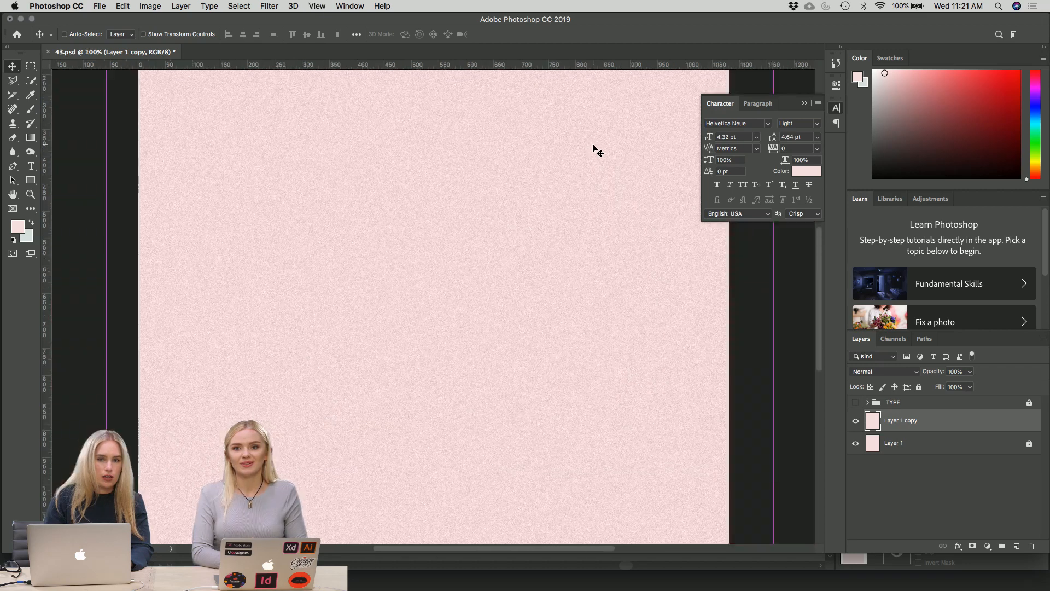
pyautogui.press('super+minus')
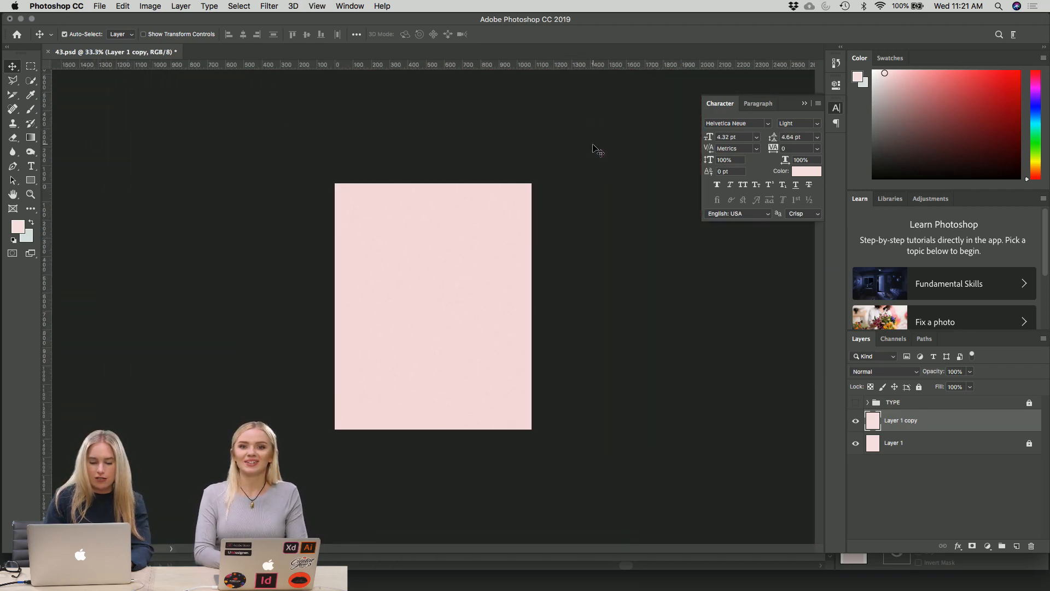
pyautogui.press('super+minus')
pyautogui.press('super+equal')
pyautogui.press('super+equal')
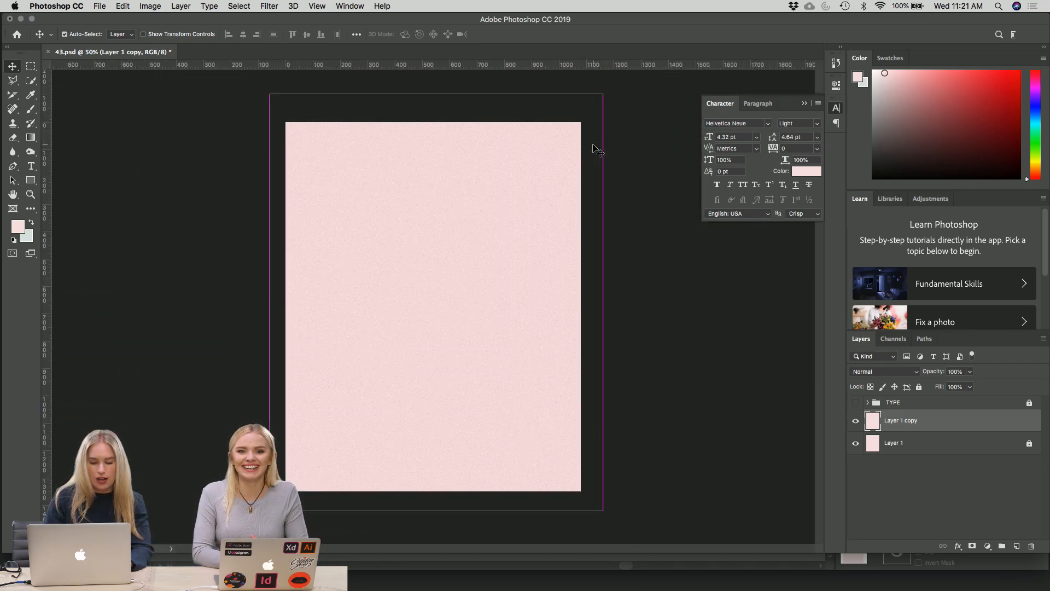
pyautogui.moveTo(3, 184)
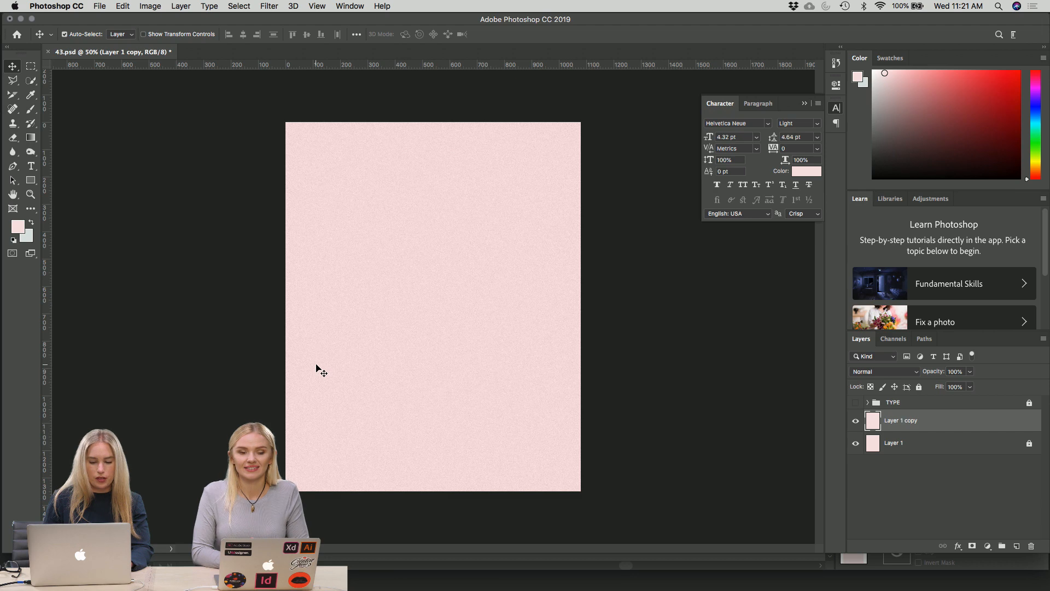
# - Select the gradient orbs artwork in Illustrator, then return to the Photoshop document
pyautogui.moveTo(2, 362)
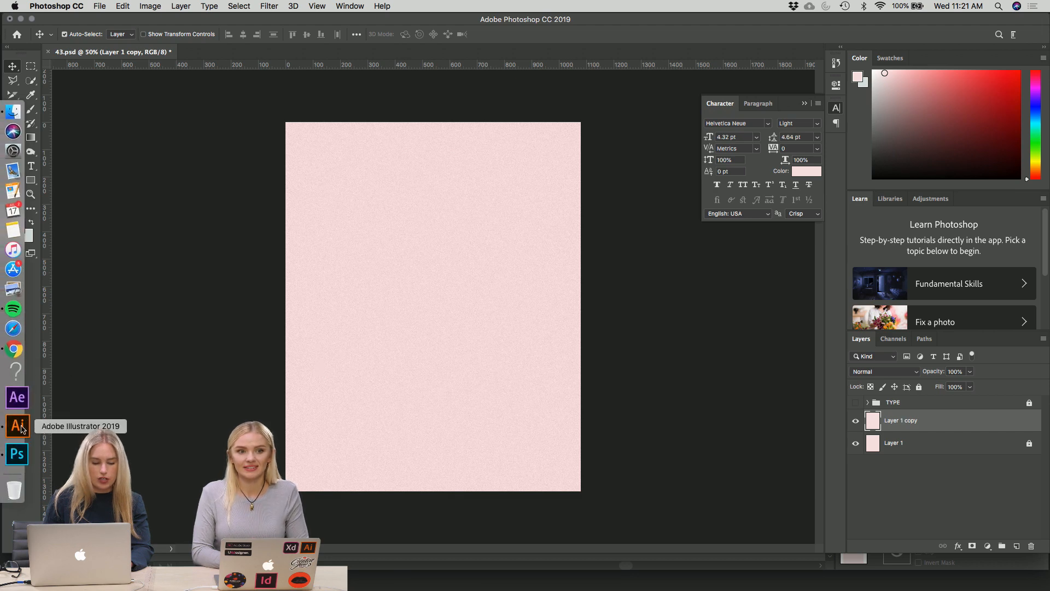
pyautogui.click(20, 426)
pyautogui.click(286, 257)
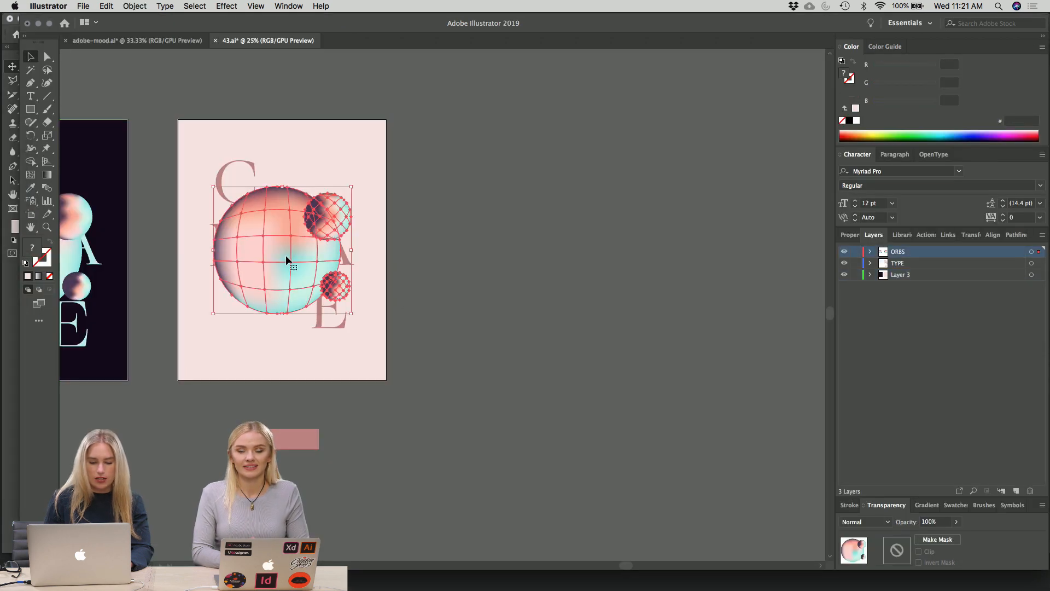
pyautogui.moveTo(1, 290)
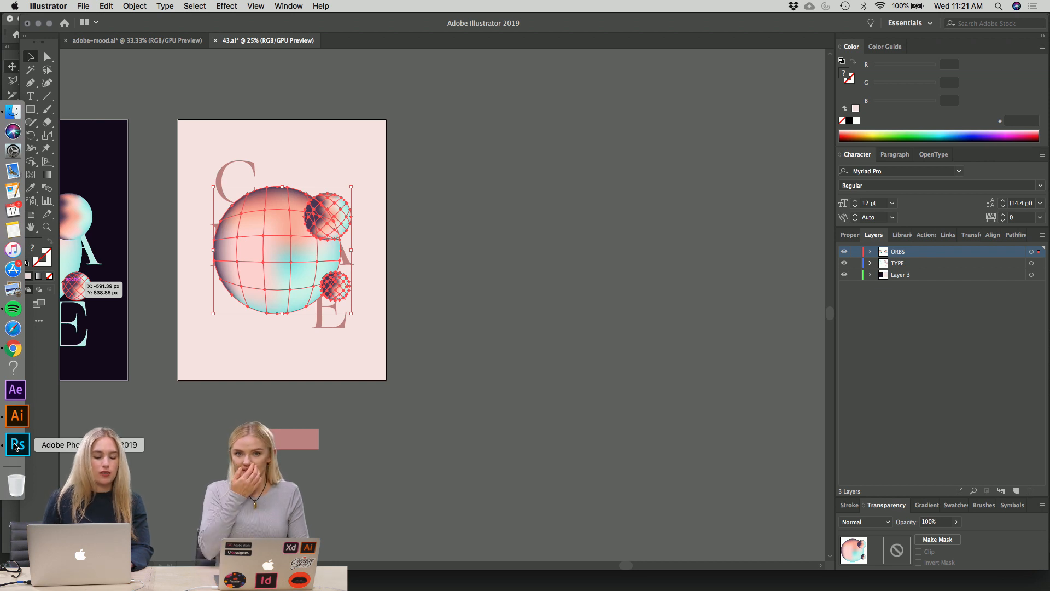
pyautogui.click(15, 446)
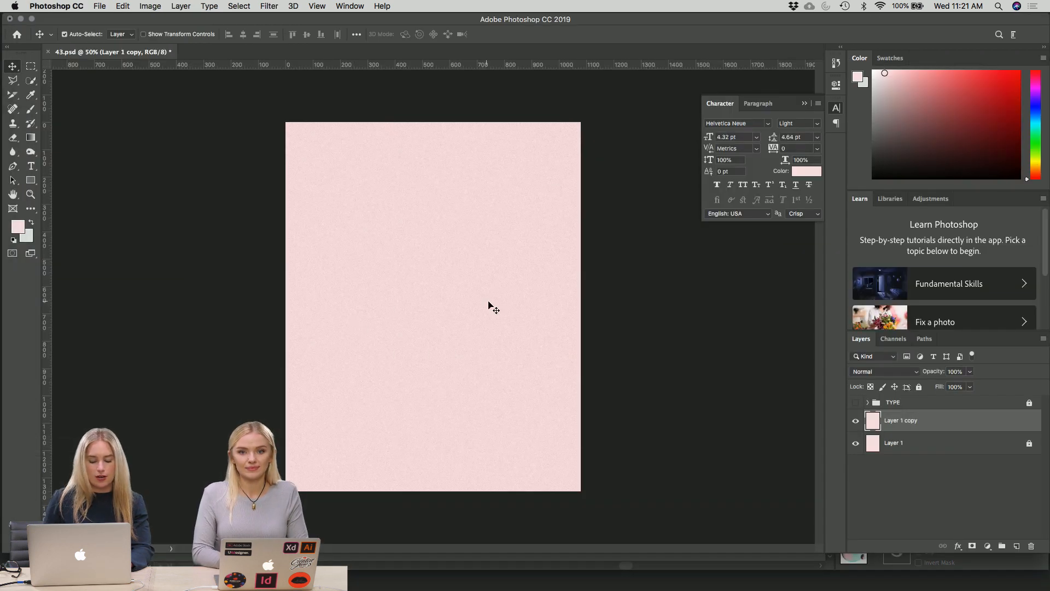
# - Switch to Illustrator once more and come back to Photoshop's 43.psd
pyautogui.moveTo(2, 295)
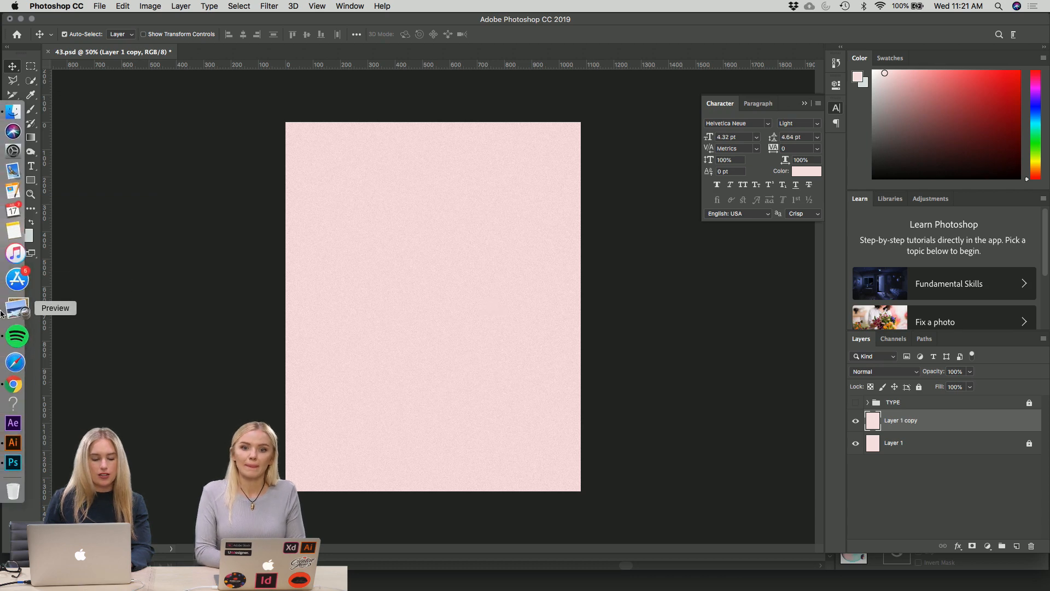
pyautogui.click(13, 419)
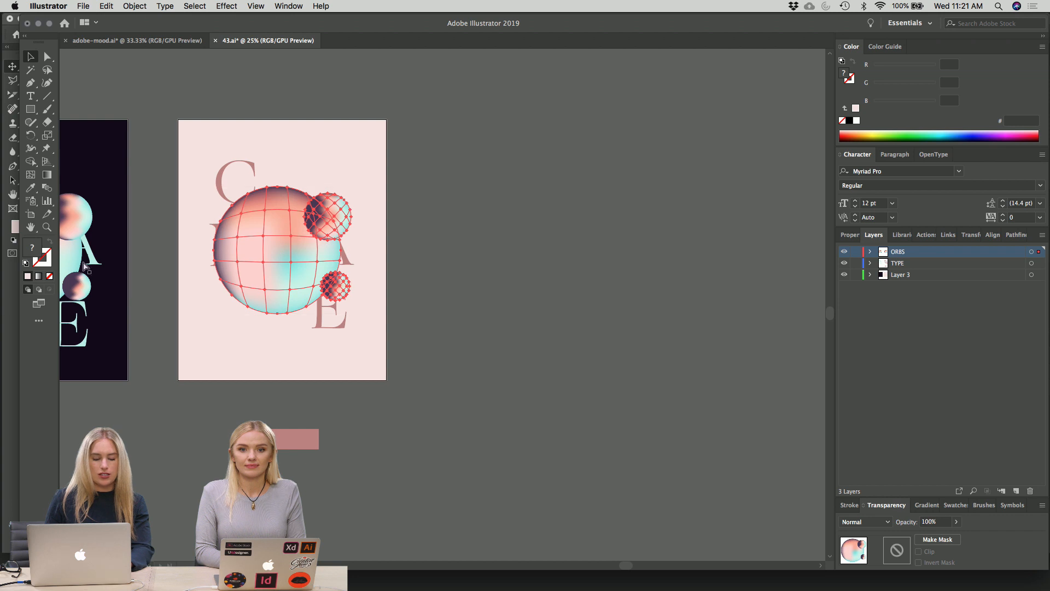
pyautogui.moveTo(1, 332)
pyautogui.click(13, 462)
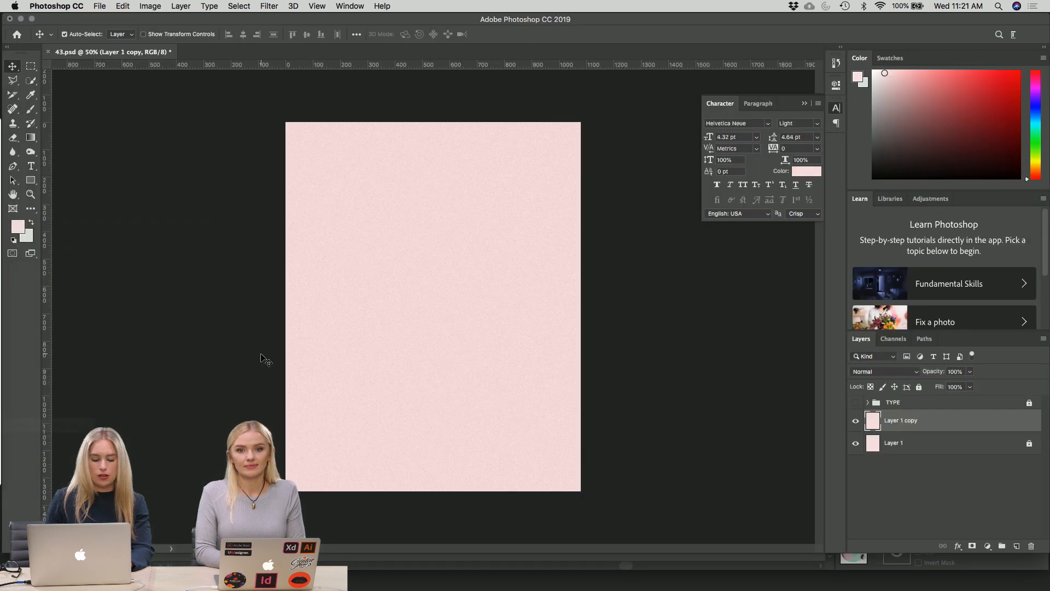
# - Paste the copied orbs with Cmd+V, bringing up the Paste dialog set to Pixels
pyautogui.press('super+v')
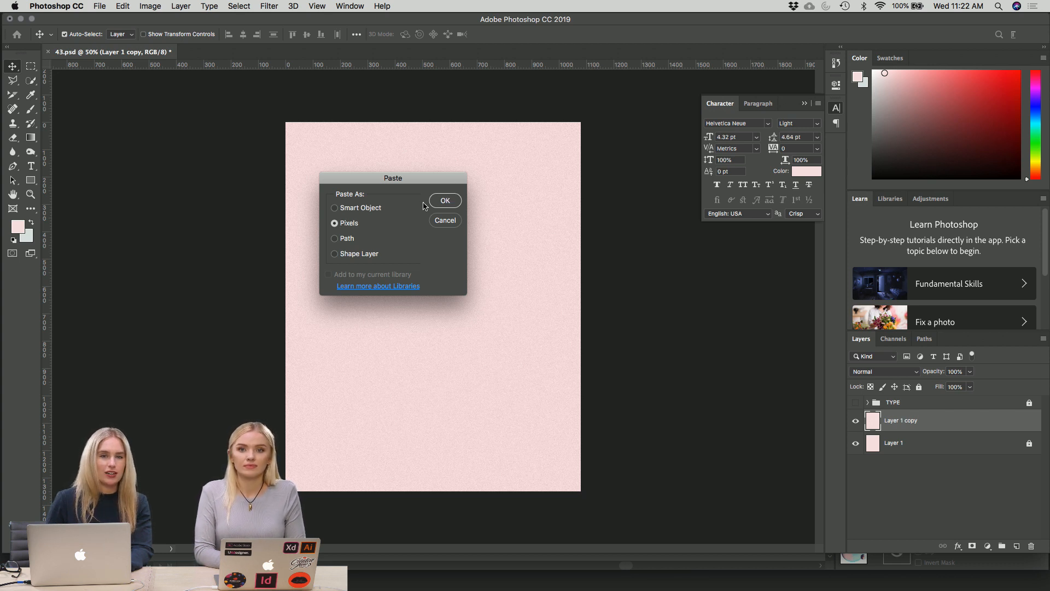
# - Paste the orbs as Pixels and shrink them to about 24% with Free Transform
pyautogui.click(446, 201)
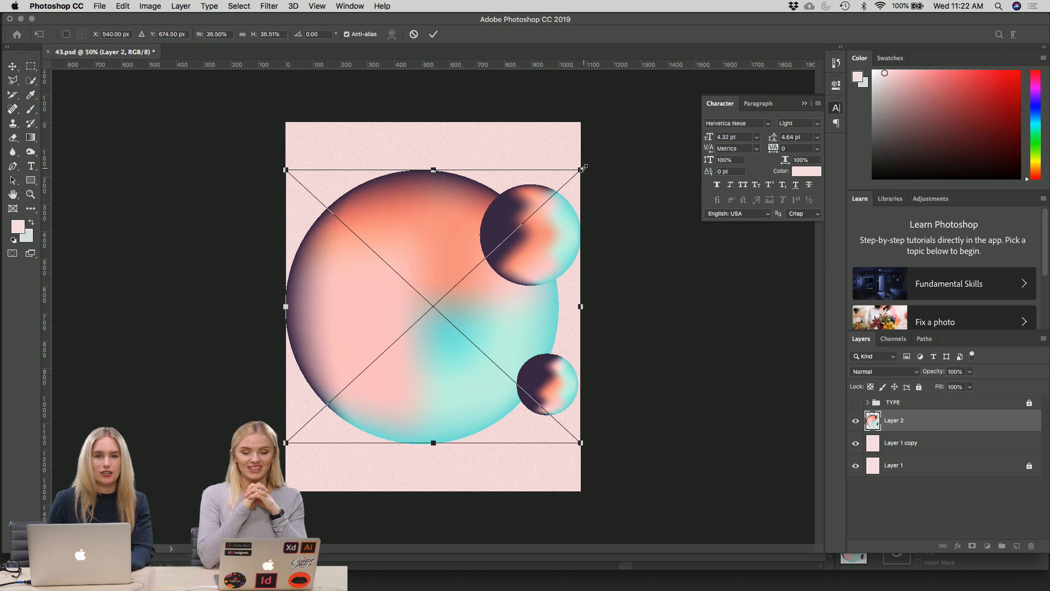
pyautogui.moveTo(582, 168); pyautogui.dragTo(478, 263)
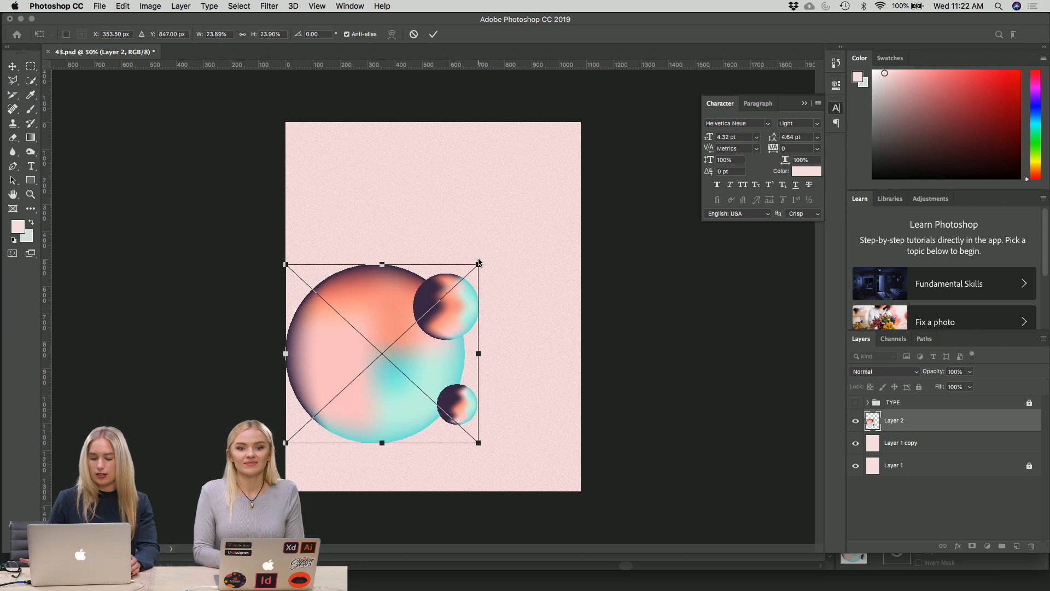
pyautogui.press('Return')
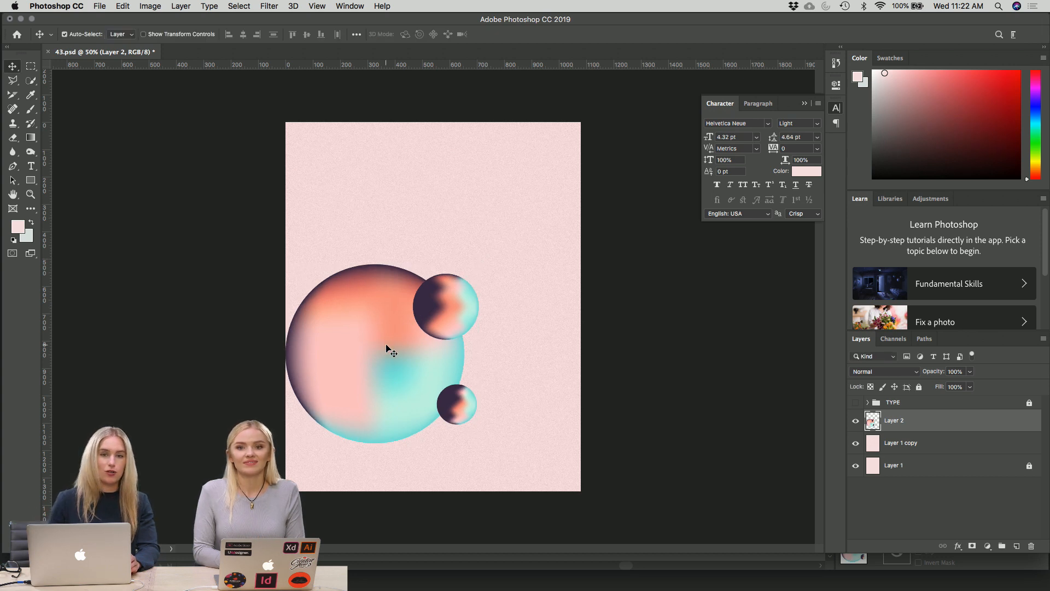
# - Move the orbs up and right, test a larger size then undo it, and zoom in
pyautogui.moveTo(387, 346); pyautogui.dragTo(436, 298)
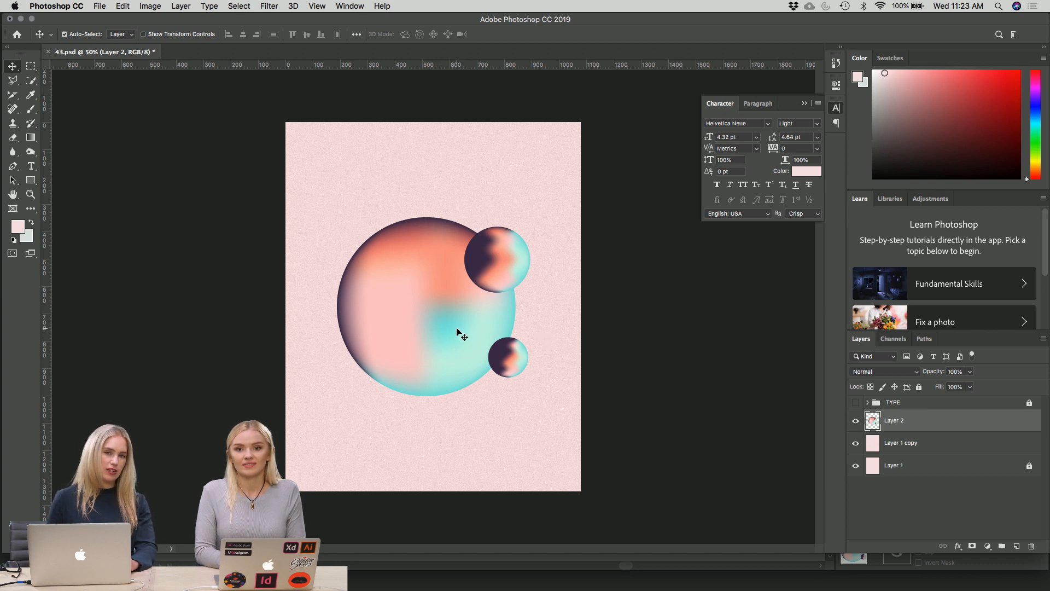
pyautogui.press('super+t')
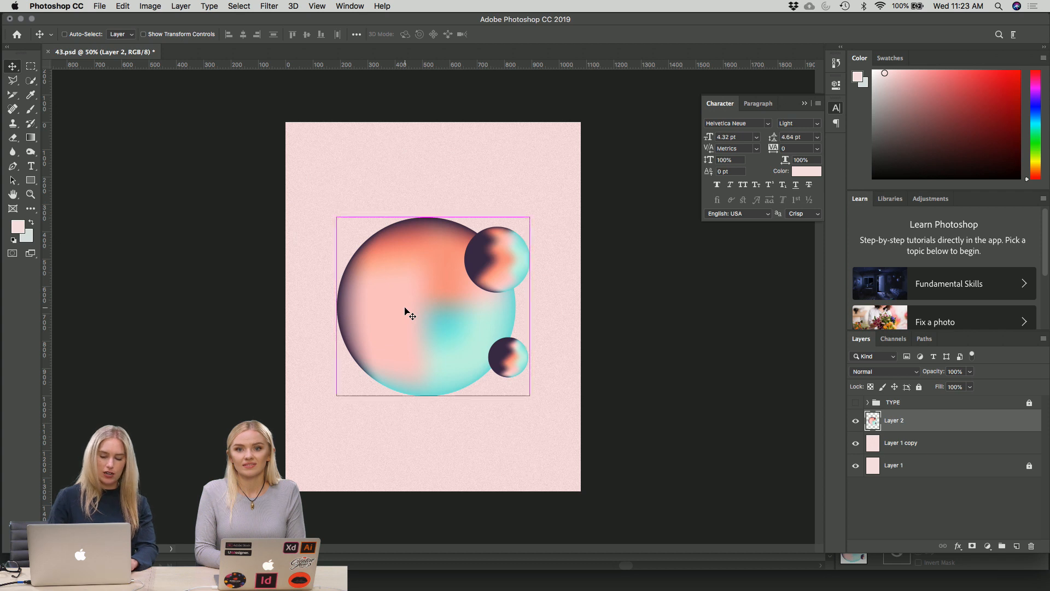
pyautogui.moveTo(335, 216); pyautogui.dragTo(87, 96)
pyautogui.press('Return')
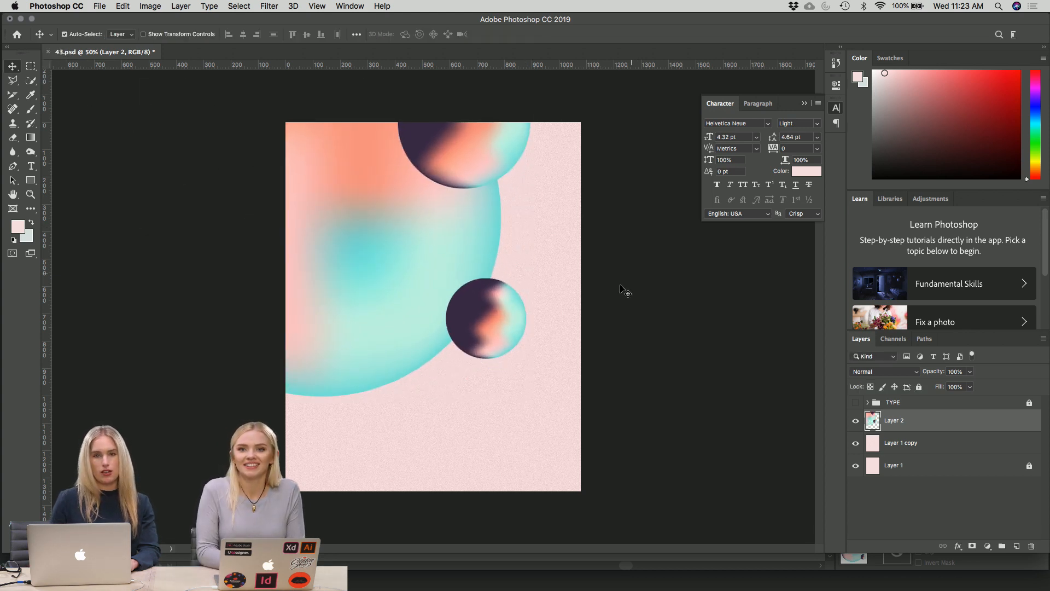
pyautogui.press('super+z')
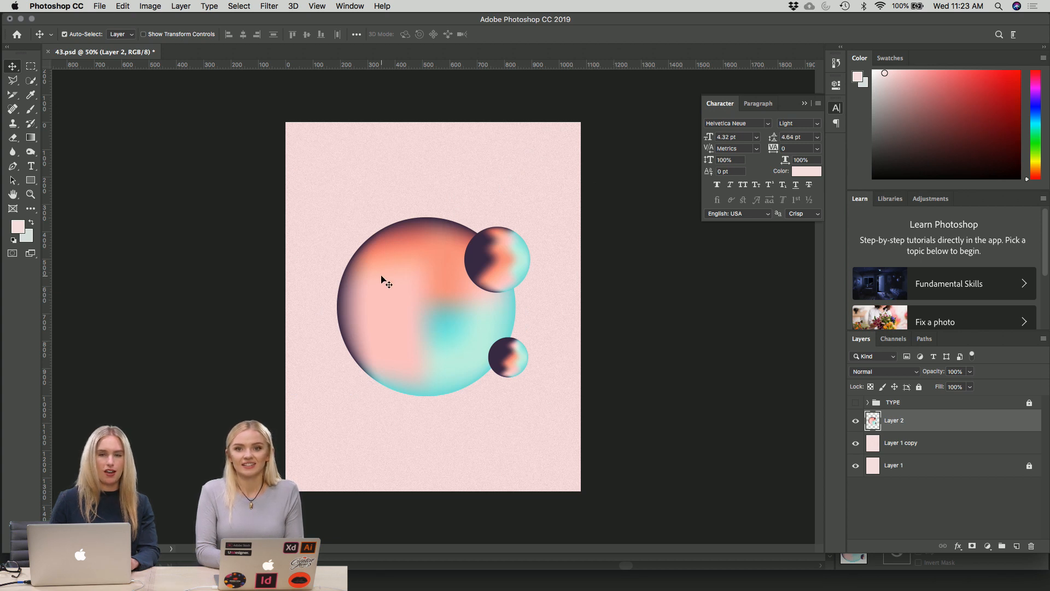
pyautogui.moveTo(1, 262)
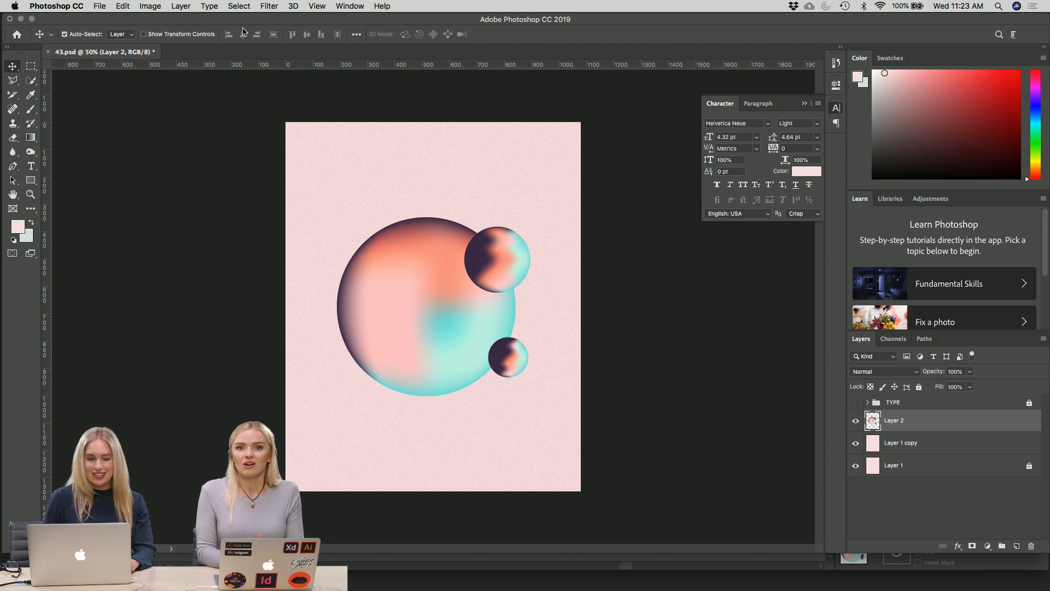
pyautogui.press('super+equal')
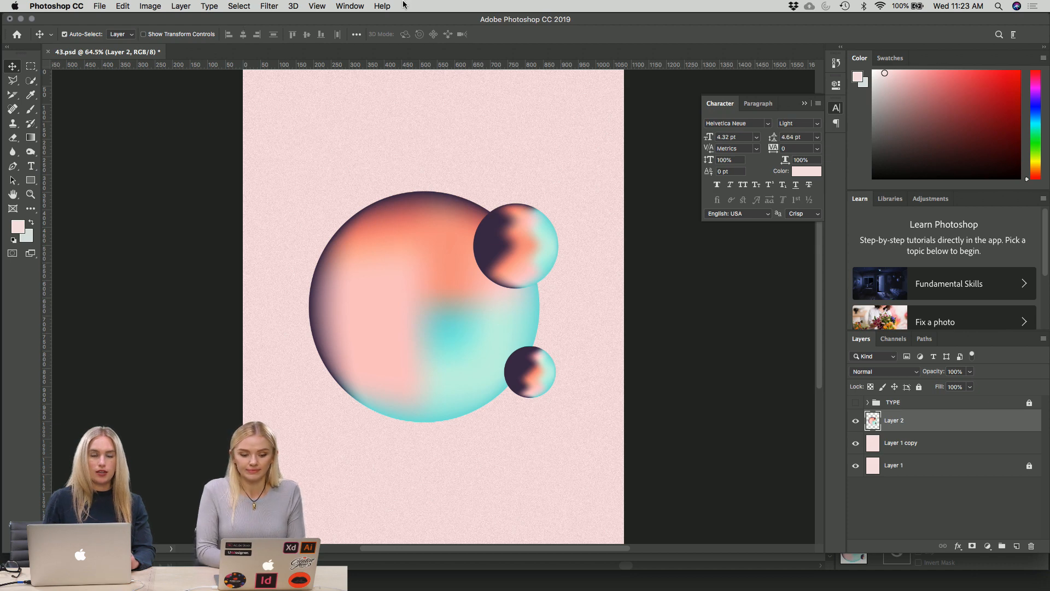
pyautogui.moveTo(11, 320)
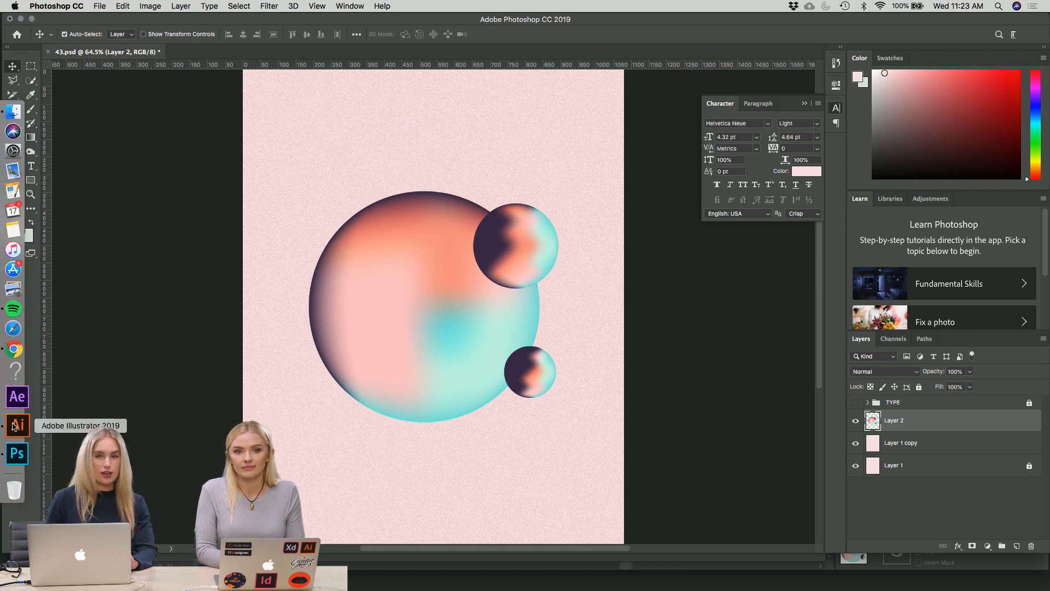
# - Return to Illustrator and adjust the zoom on the 43.ai posters
pyautogui.click(15, 426)
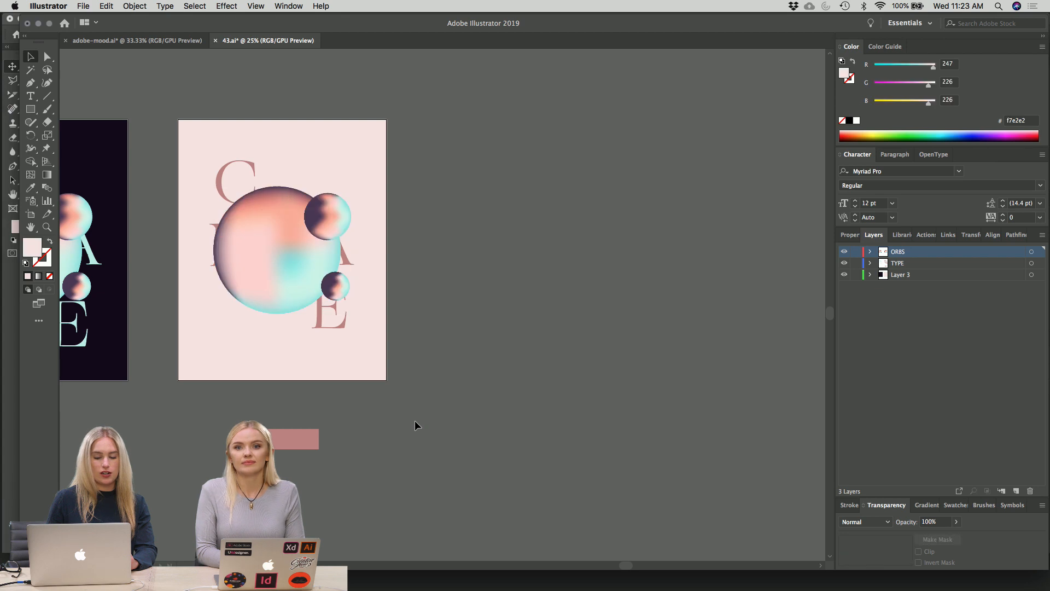
pyautogui.hscroll(-5, 415, 420)
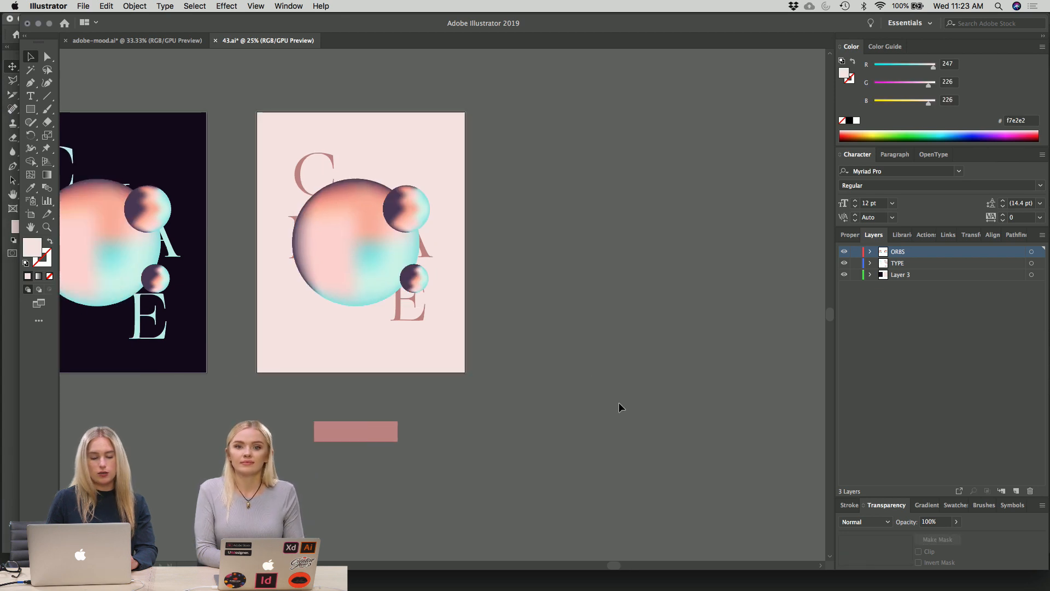
pyautogui.scroll(4, 618, 403)
pyautogui.hscroll(-2, 618, 403)
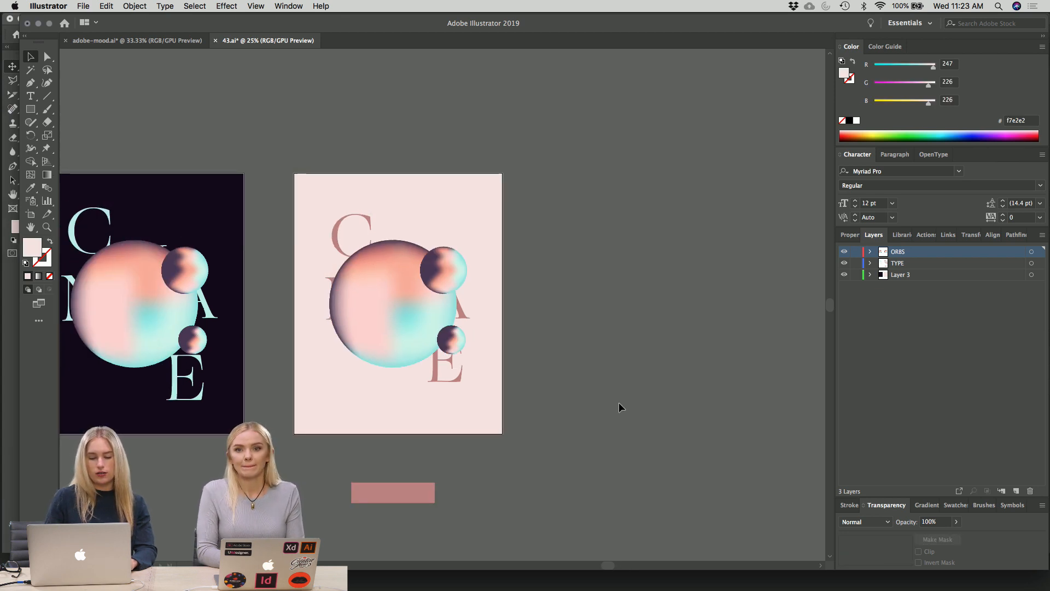
pyautogui.press('super+equal')
pyautogui.press('super+minus')
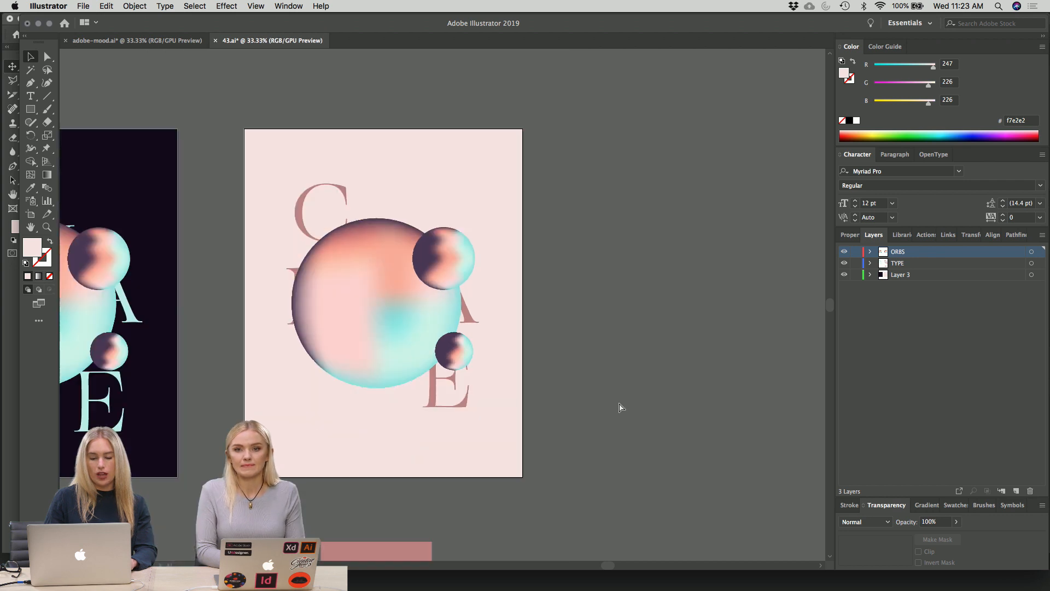
# - Select the pink background rectangle and toggle Layer 3's visibility off and on to compare
pyautogui.click(465, 162)
pyautogui.click(845, 274)
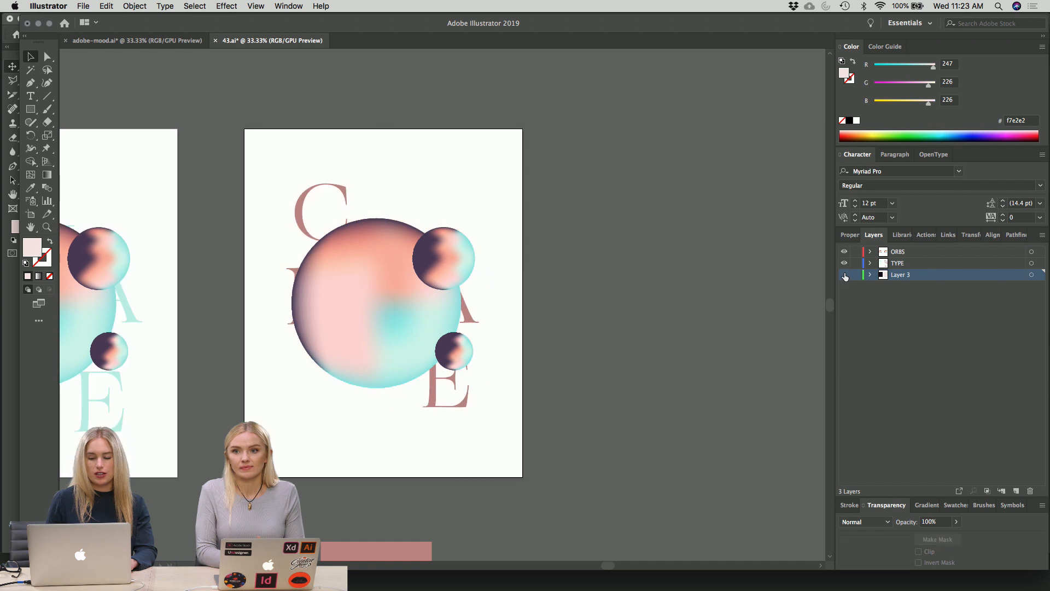
pyautogui.click(844, 273)
pyautogui.click(460, 178)
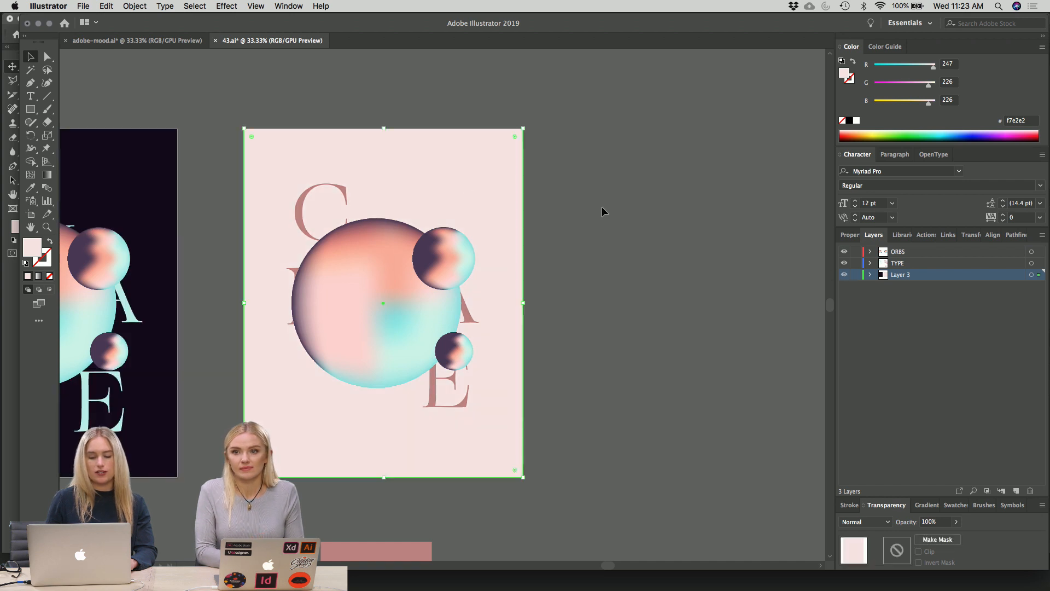
pyautogui.click(602, 206)
# - Glance at Photoshop, then zoom Illustrator out to 12.5% to see both posters
pyautogui.hscroll(-3, 602, 206)
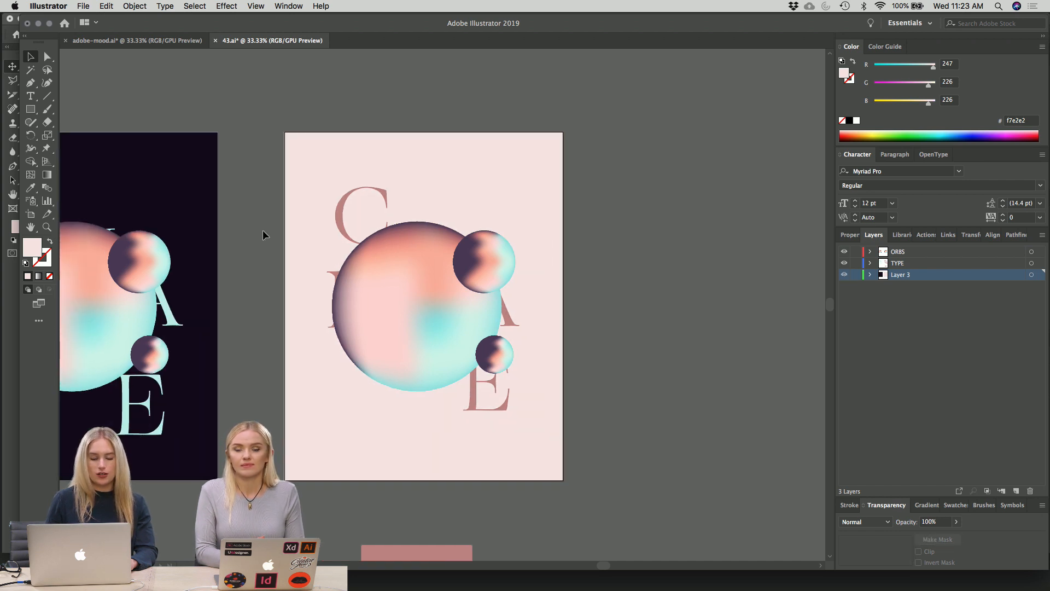
pyautogui.moveTo(2, 307)
pyautogui.click(16, 451)
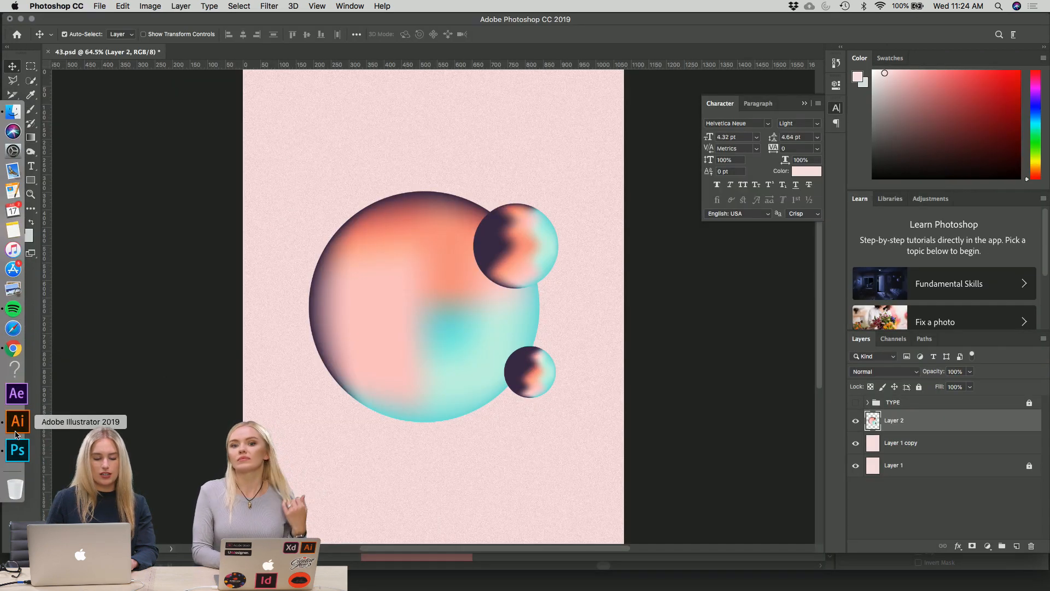
pyautogui.click(4, 427)
pyautogui.scroll(-2, 644, 314)
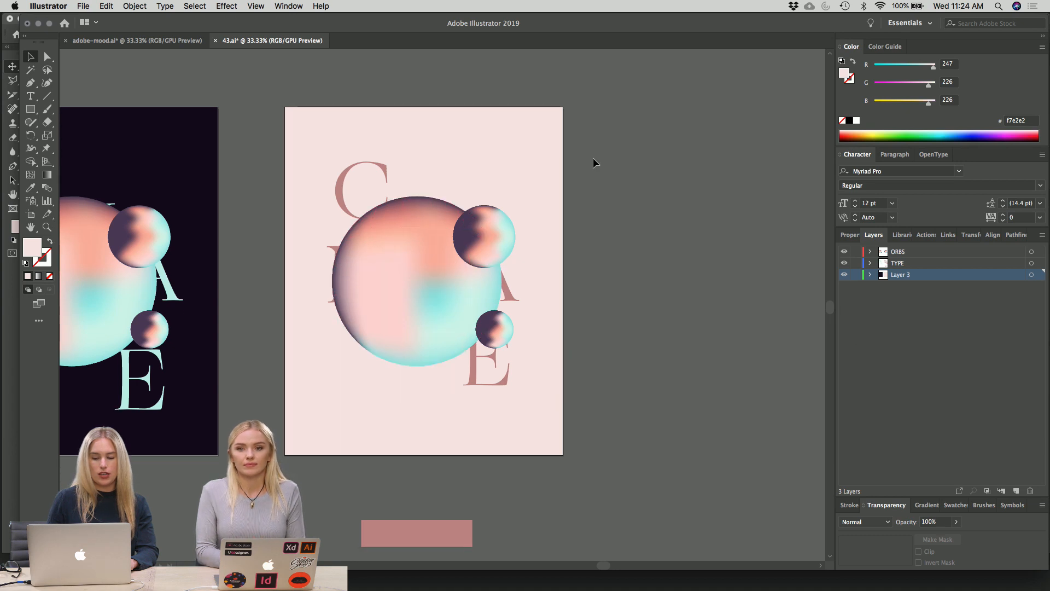
pyautogui.press('super+minus')
pyautogui.press('super+minus')
pyautogui.press('super+minus')
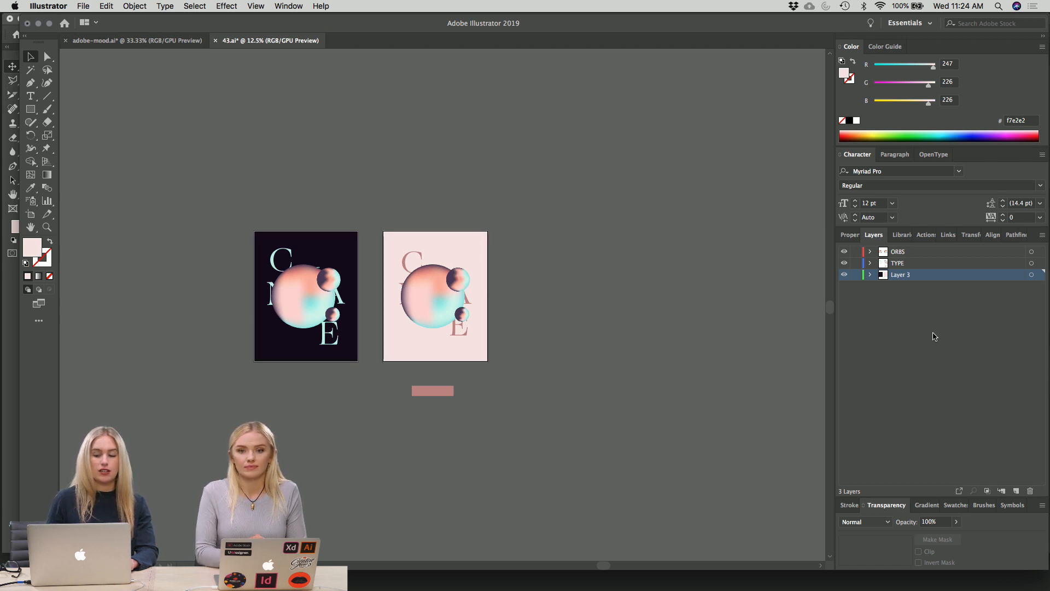
pyautogui.click(843, 262)
pyautogui.click(843, 262)
pyautogui.click(843, 262)
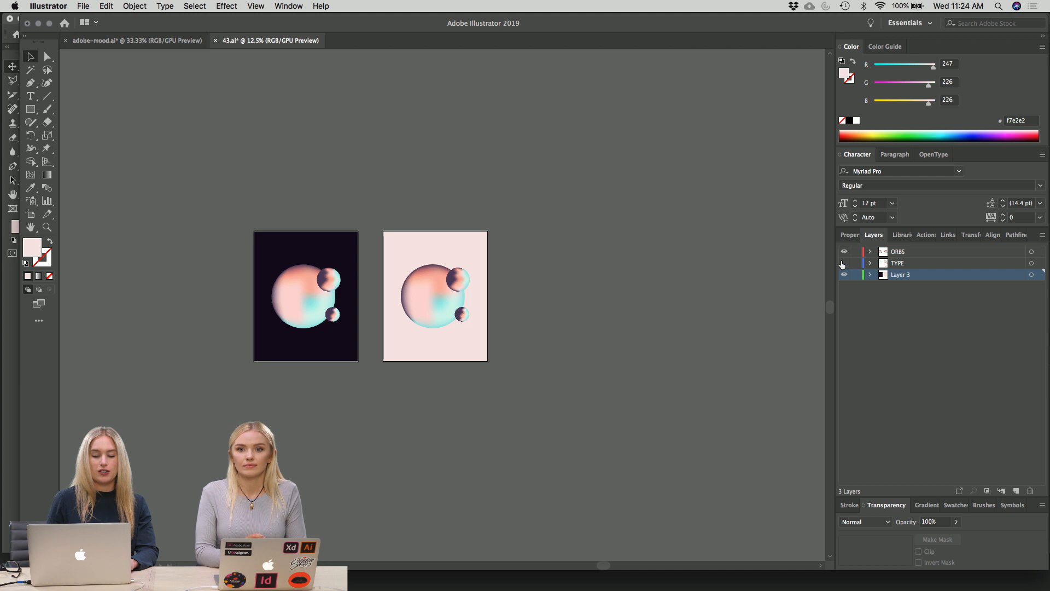
pyautogui.click(843, 262)
pyautogui.click(843, 262)
pyautogui.click(843, 263)
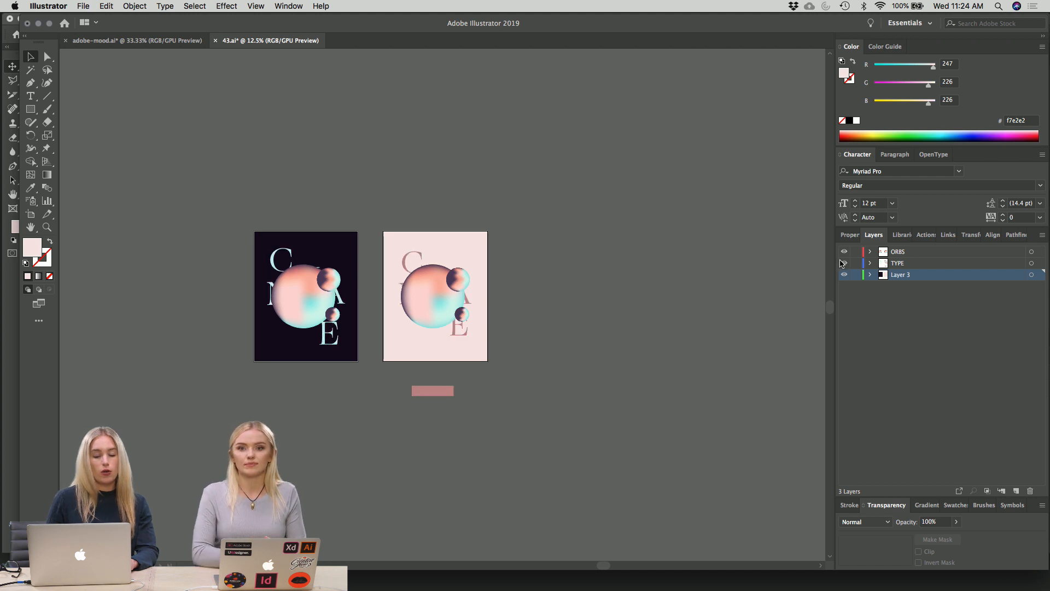
pyautogui.scroll(-1, 697, 274)
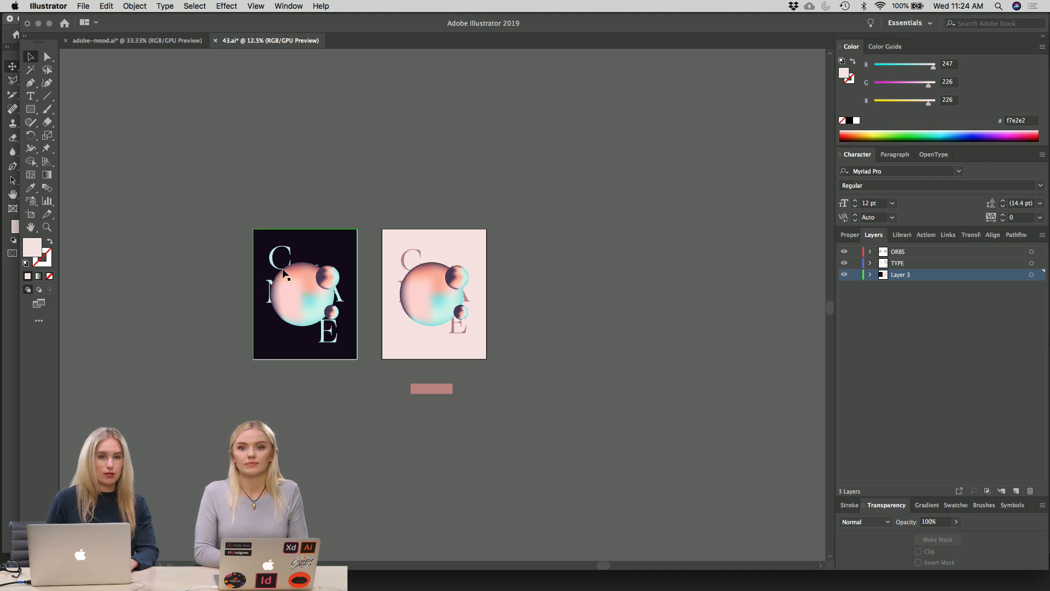
pyautogui.scroll(-5, 166, 220)
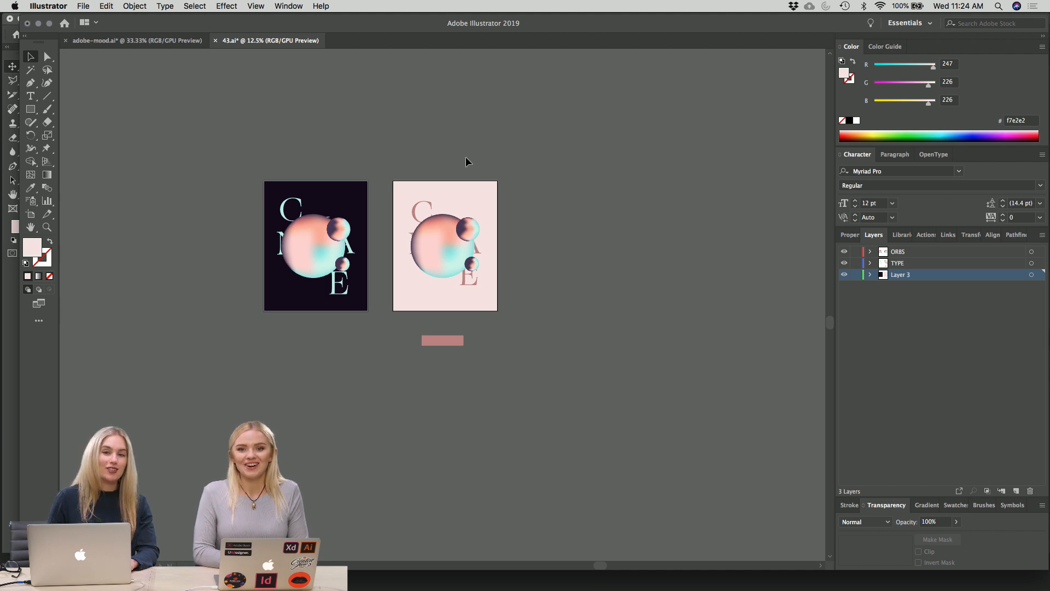
pyautogui.hscroll(3, 466, 161)
pyautogui.scroll(1, 466, 161)
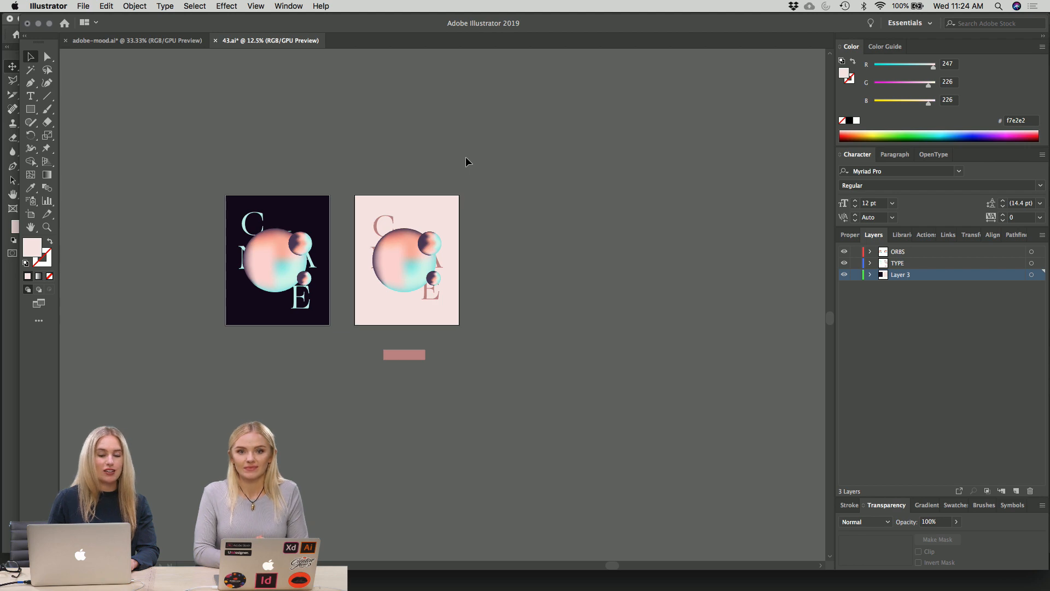
pyautogui.hscroll(-2, 466, 161)
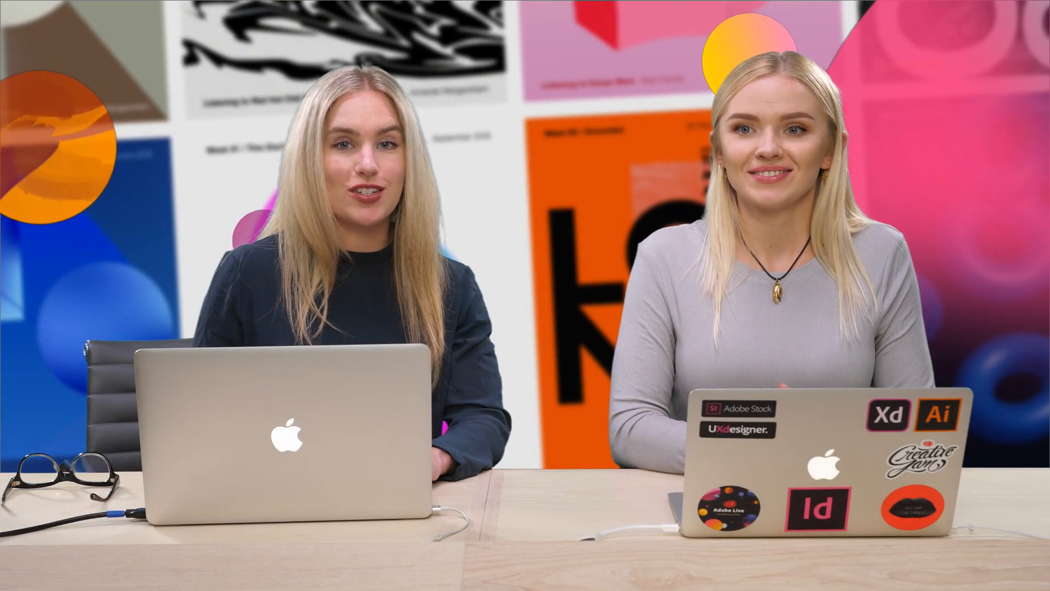